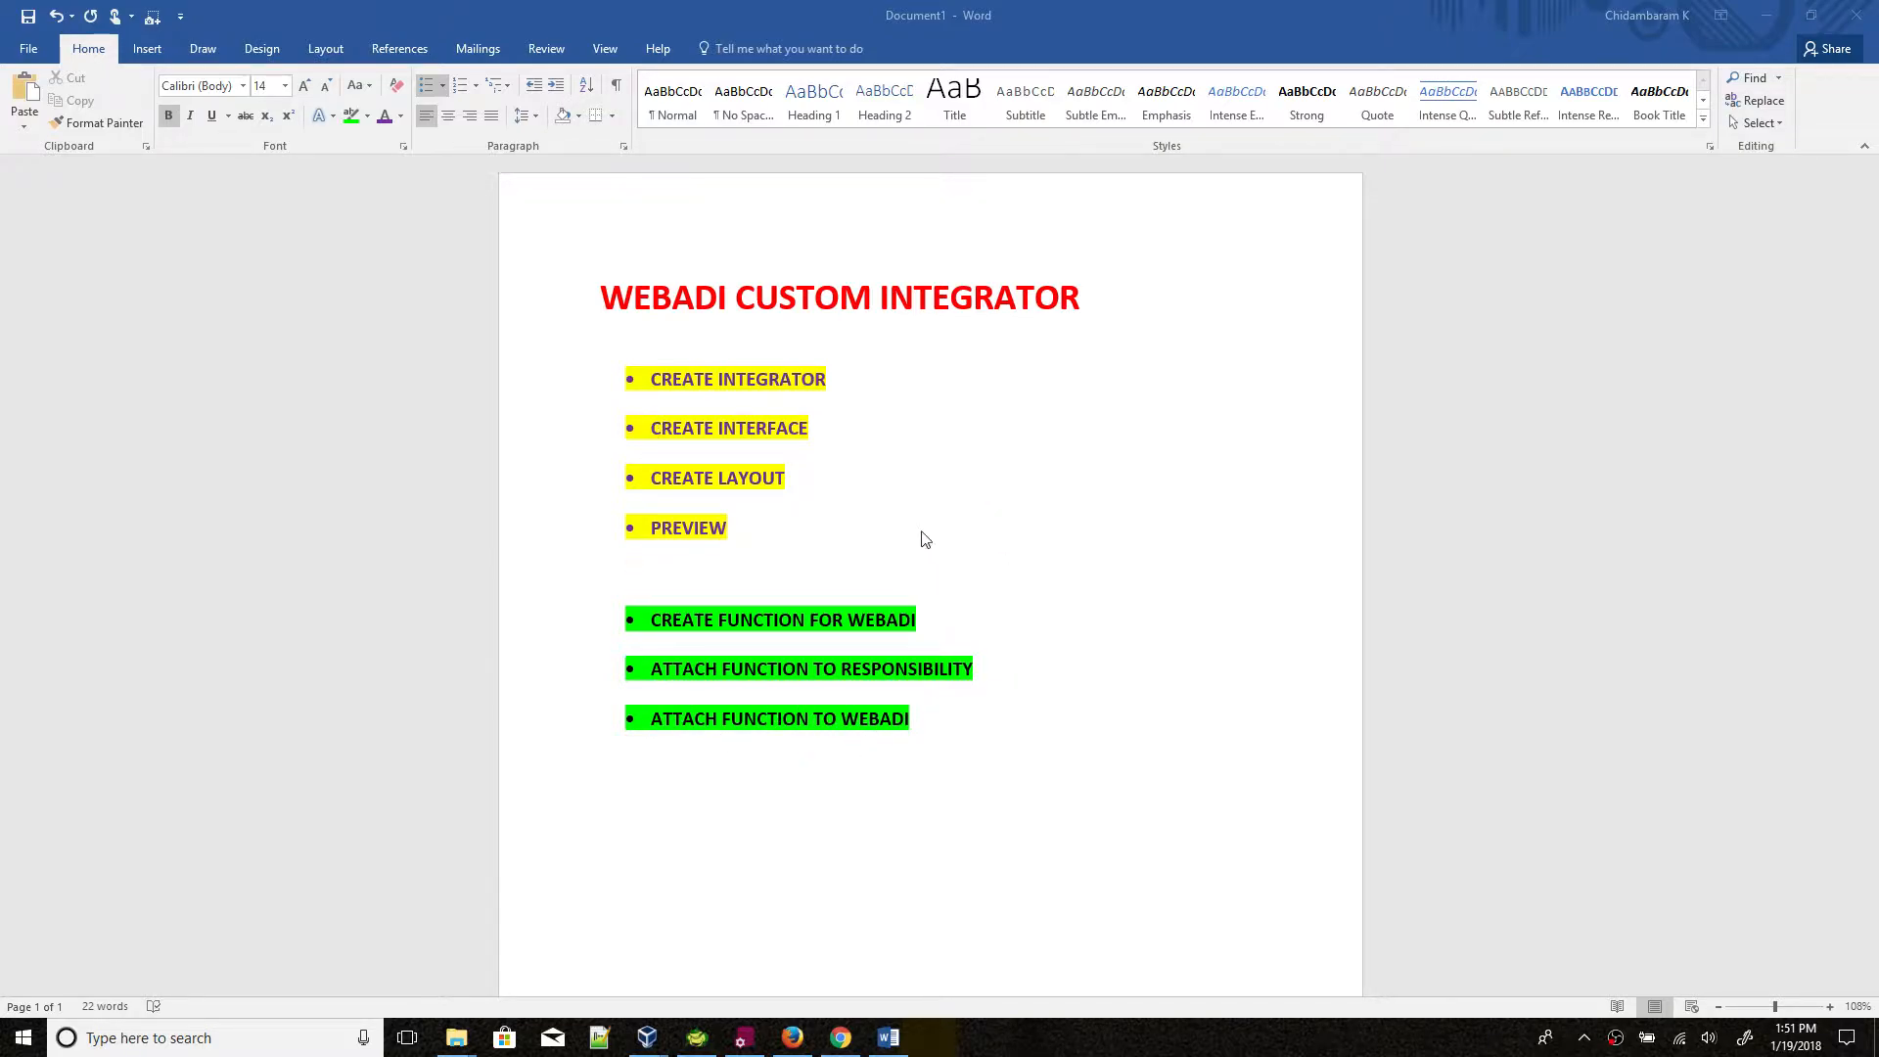
Step: Switch to PL/SQL Developer and review the column definitions in the XXCDM_AP_INVOICE_TAB create-table script
click(795, 1043)
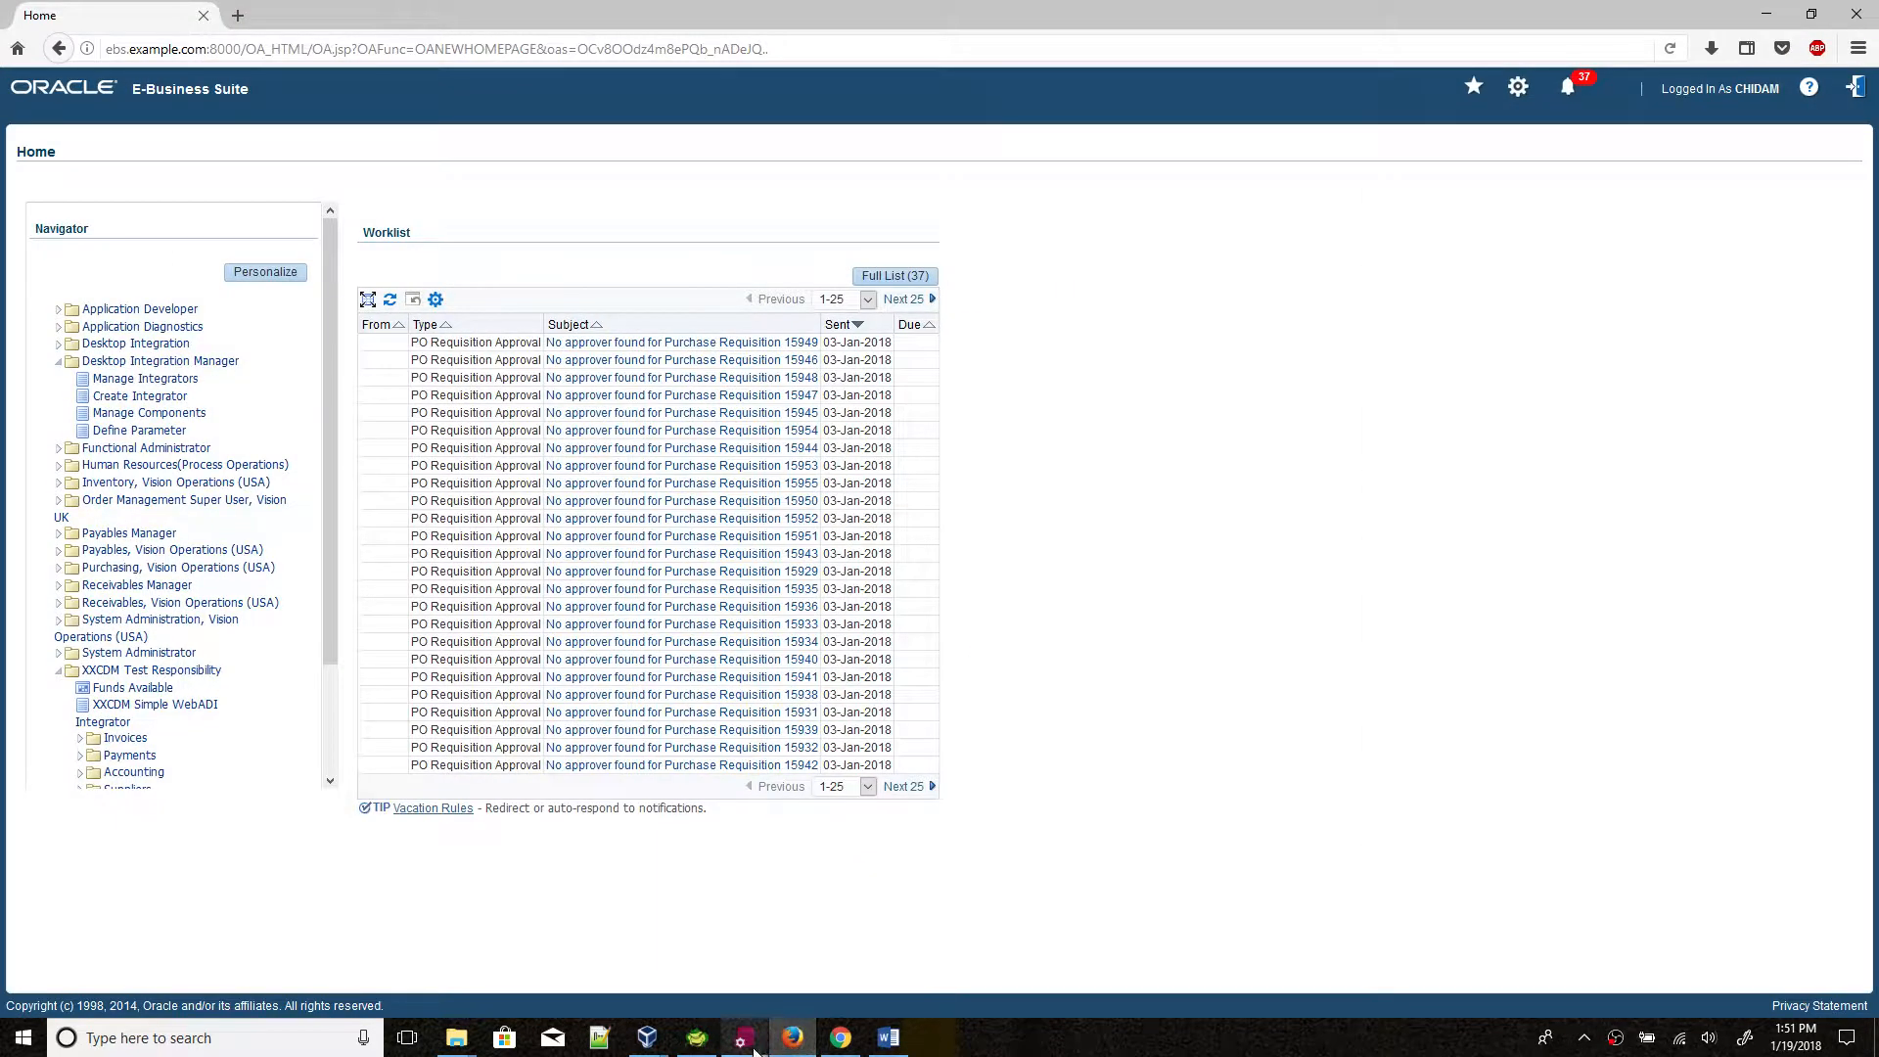
click(751, 1049)
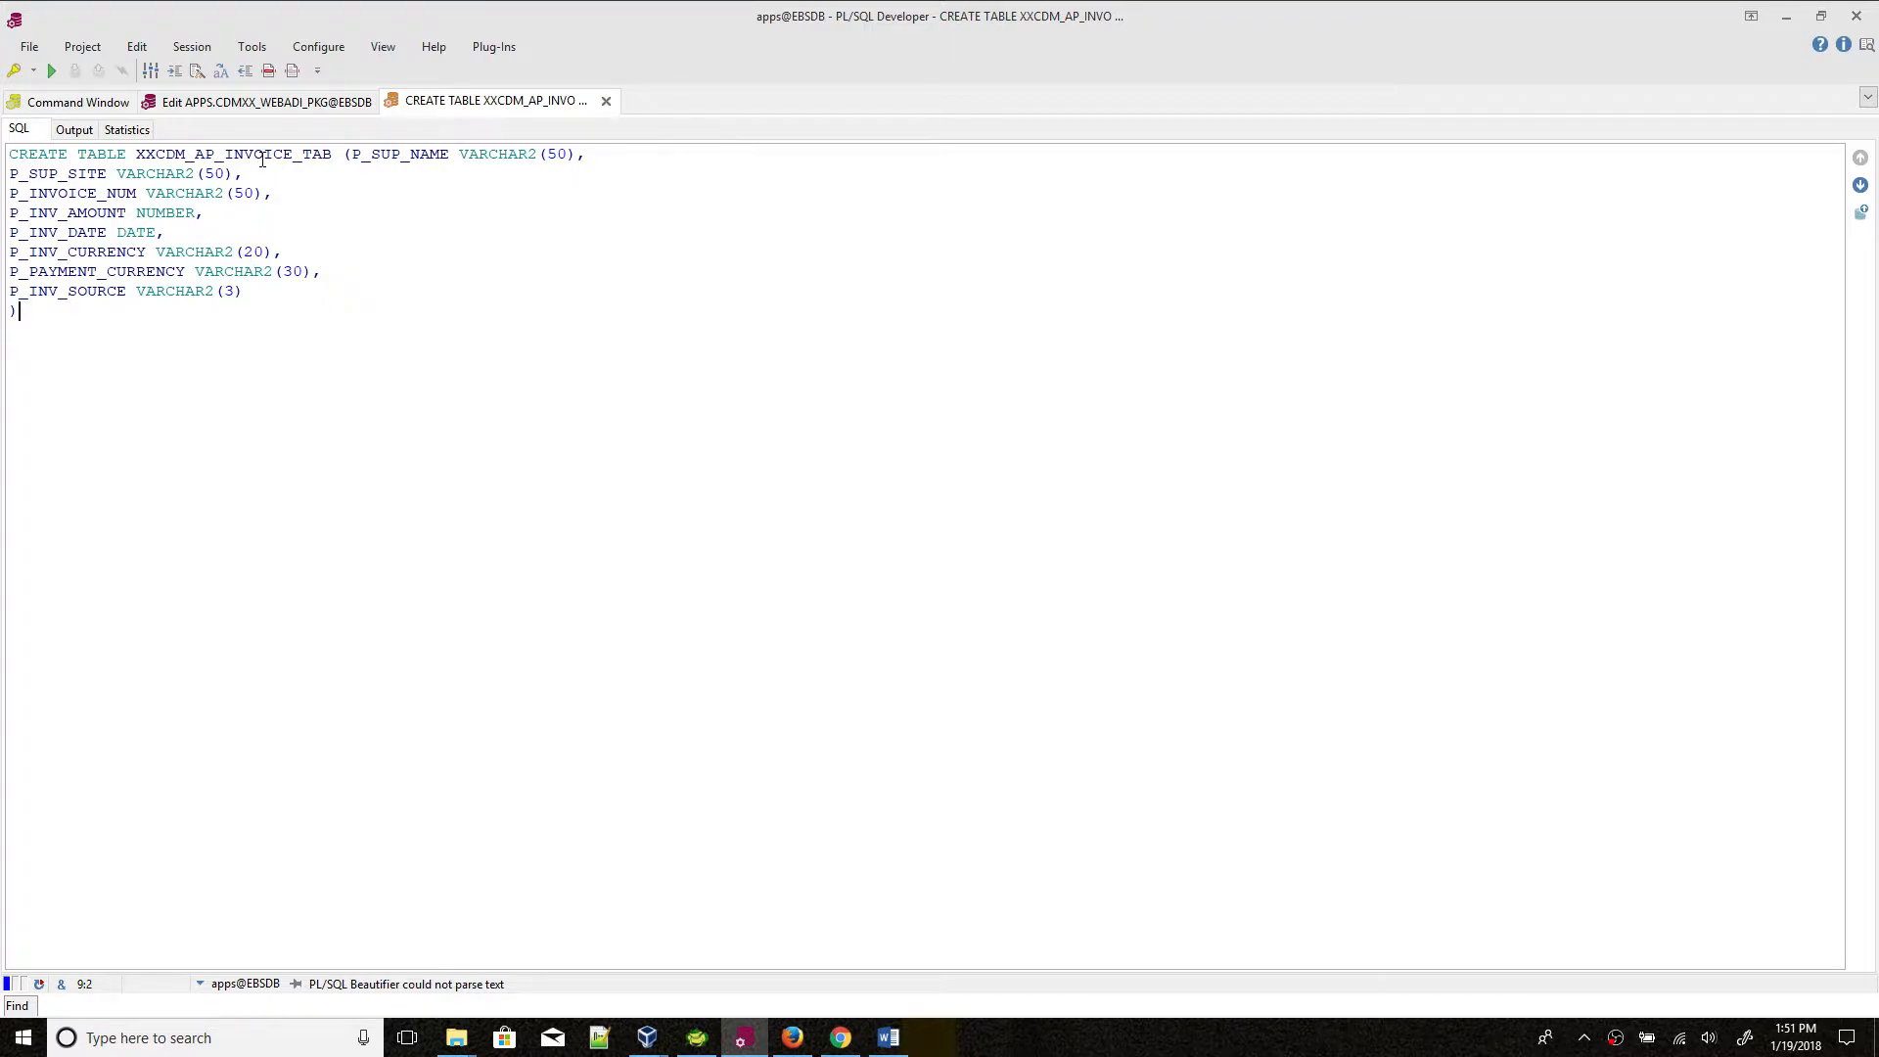
click(379, 156)
click(82, 174)
click(70, 233)
click(78, 253)
click(70, 272)
Step: Review the CDMXX_WEBADI_PKG package specification with its LOAD_DATA procedure parameters
click(266, 103)
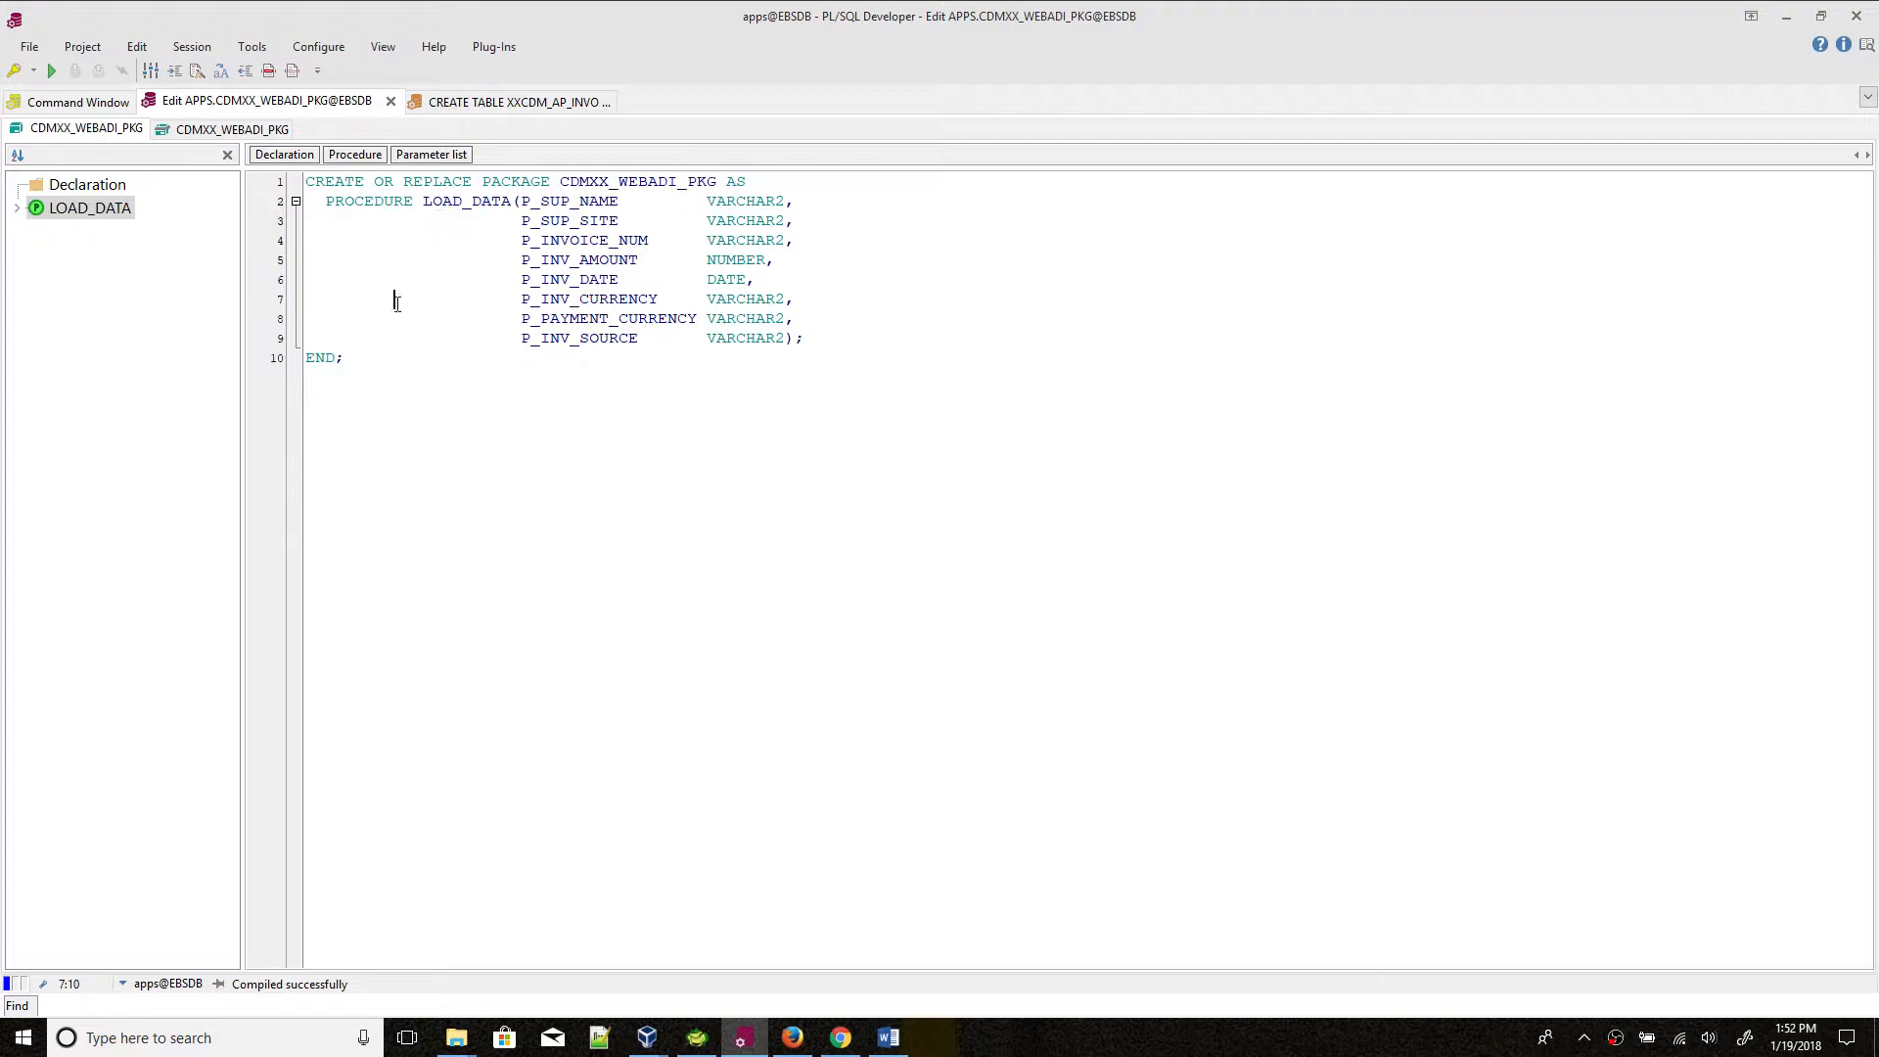
drag(365, 369, 308, 179)
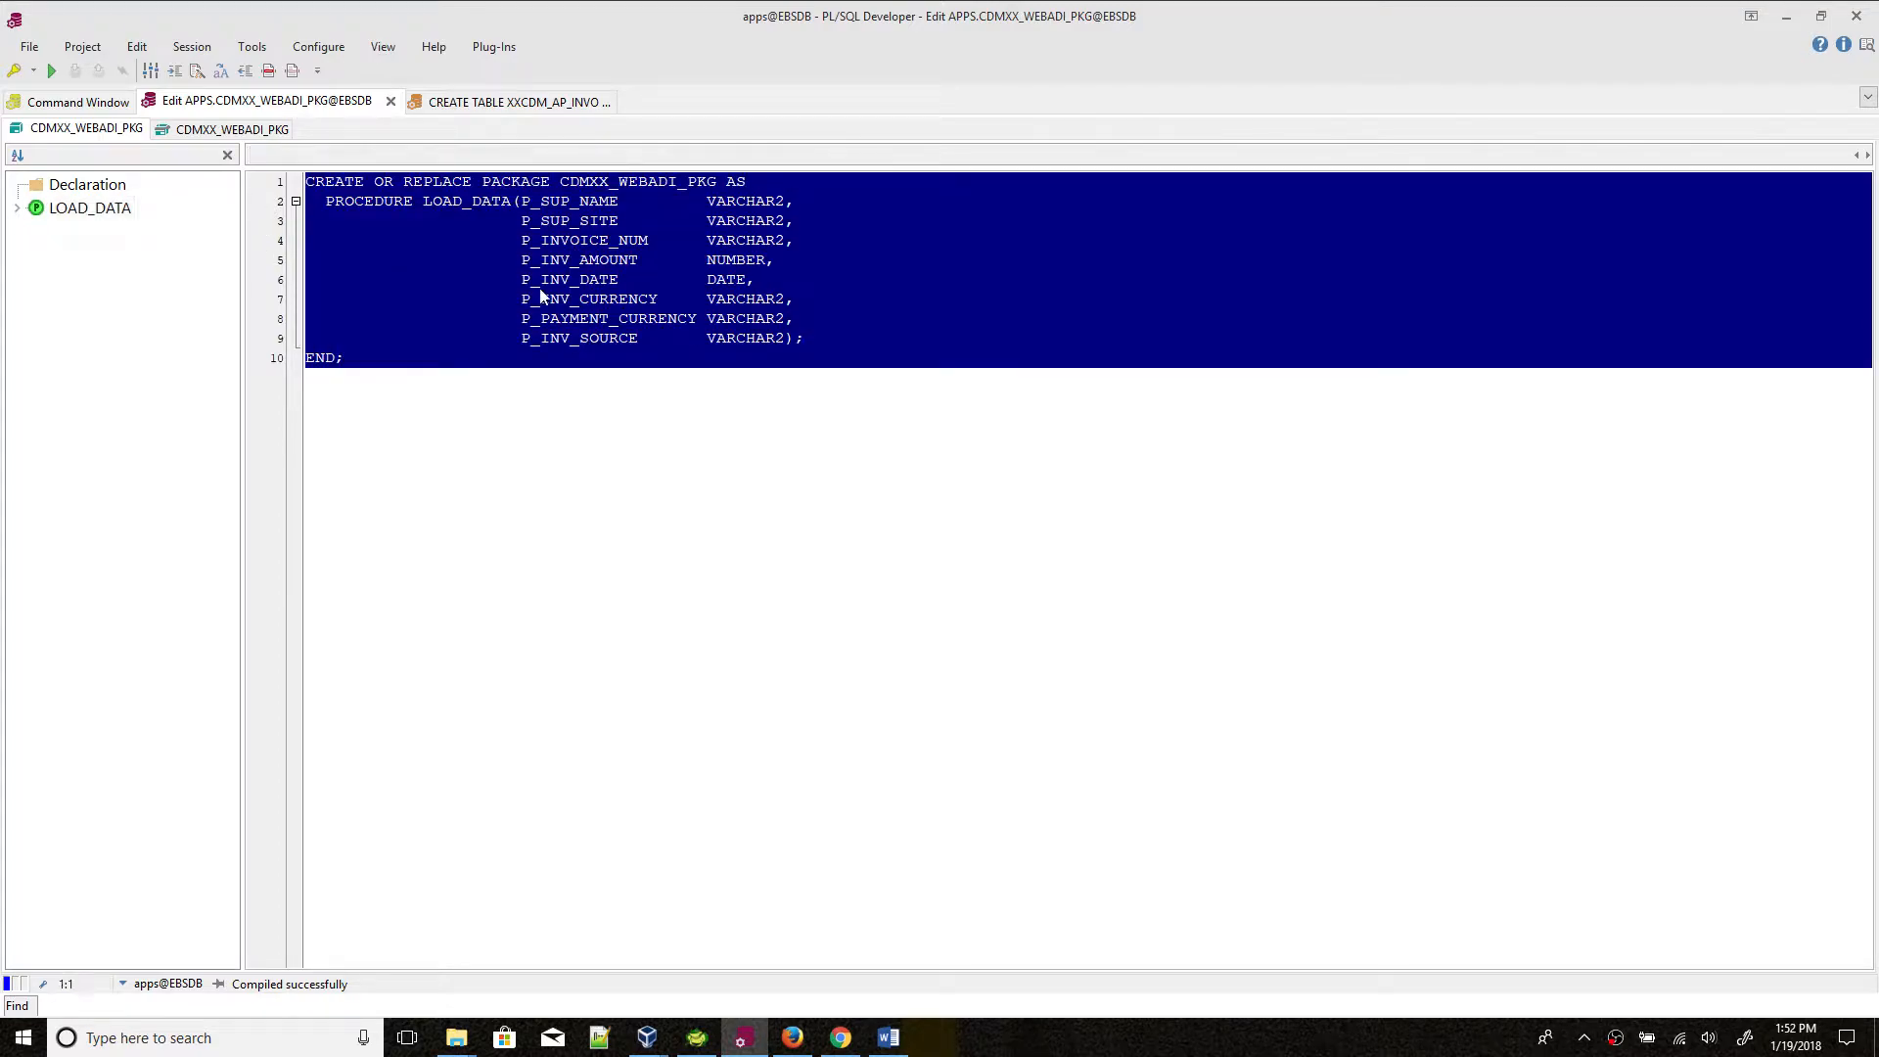
click(540, 280)
double_click(593, 181)
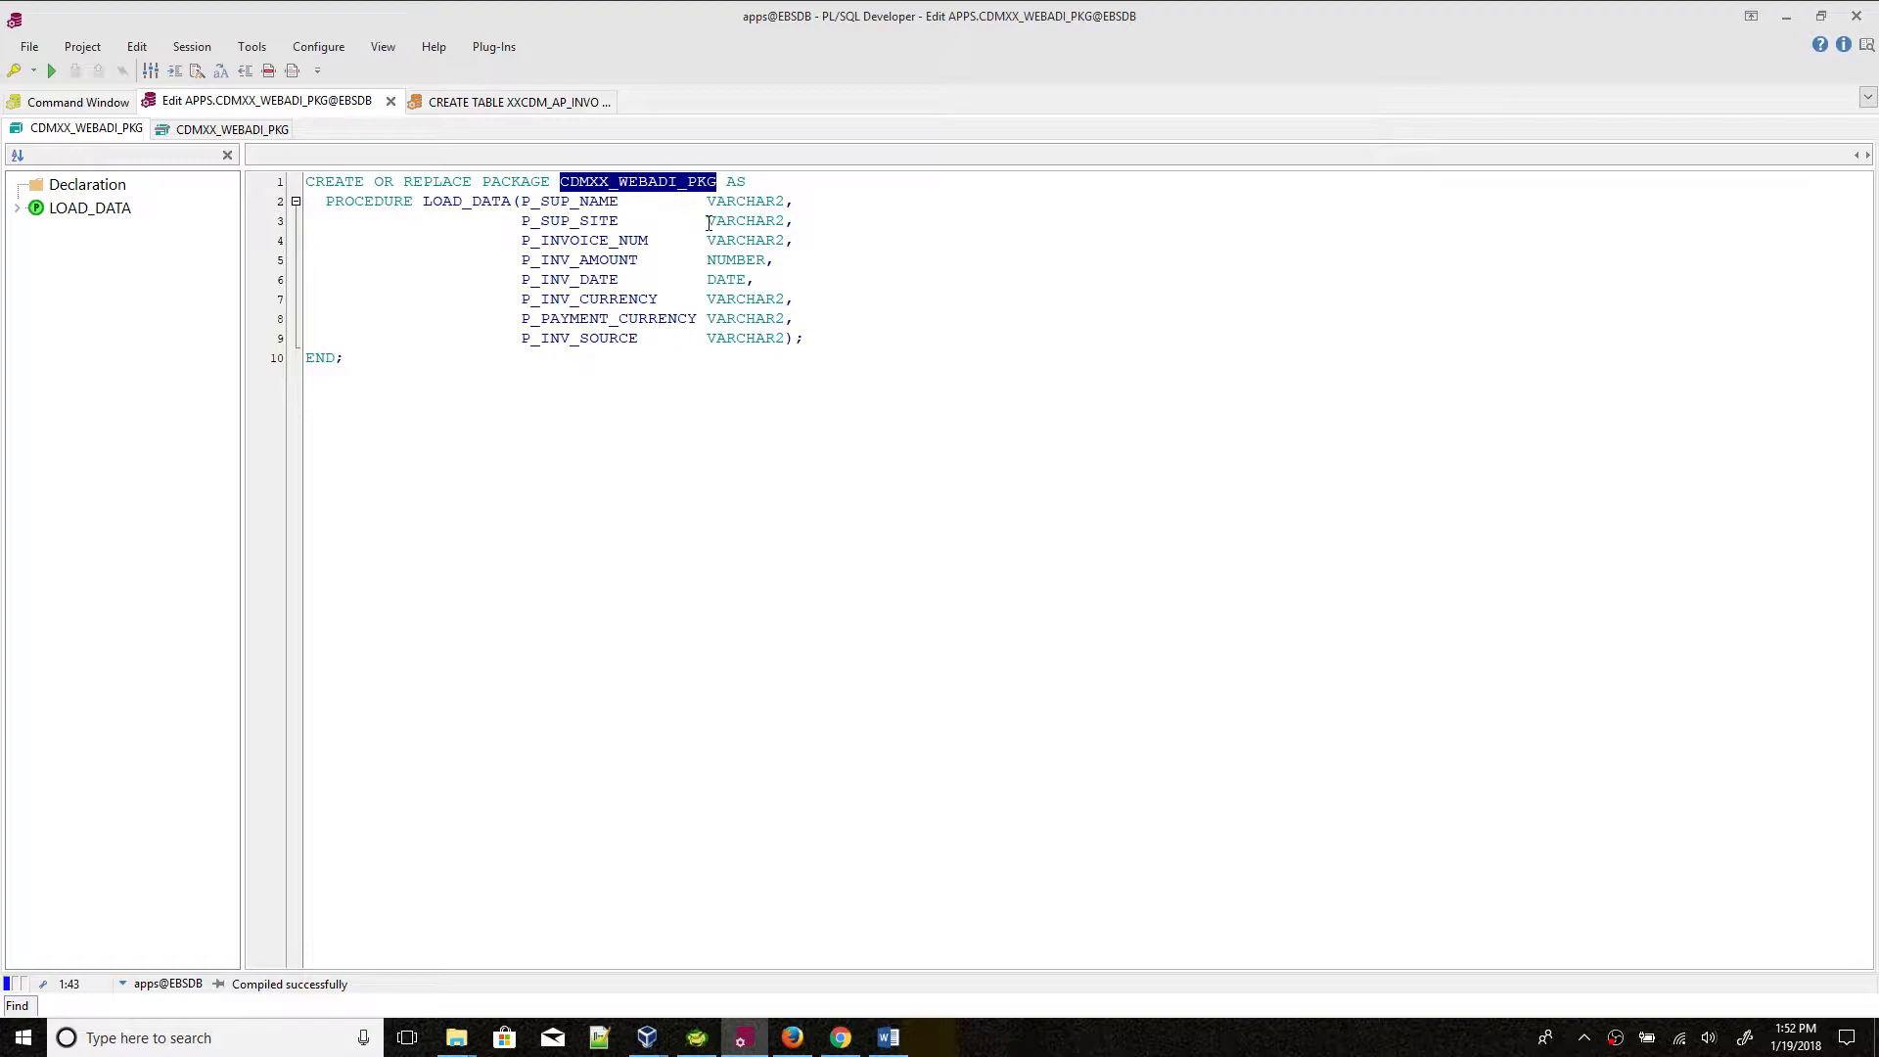
Step: Examine the CDMXX_WEBADI_PKG package body and compare its insert statement with the XXCDM_AP_INVOICE_TAB table script
click(208, 130)
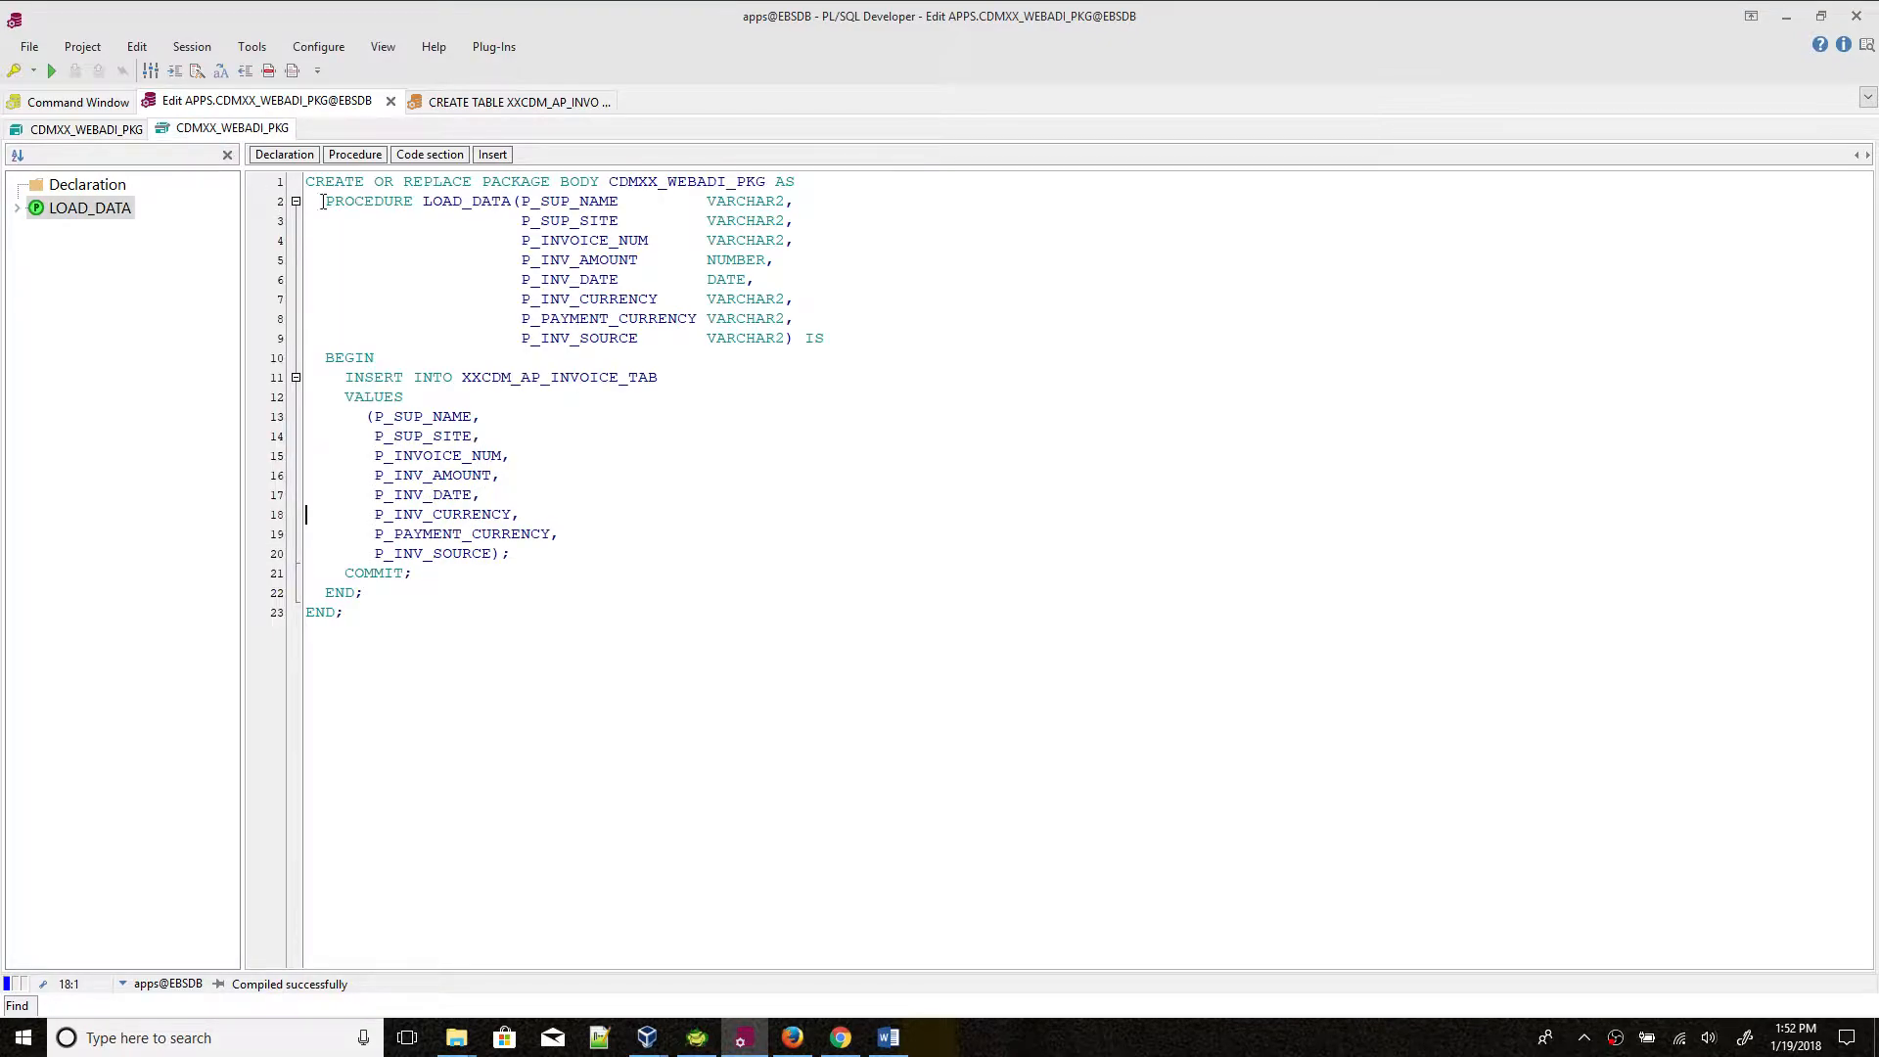
click(526, 243)
click(494, 239)
drag(462, 378, 659, 369)
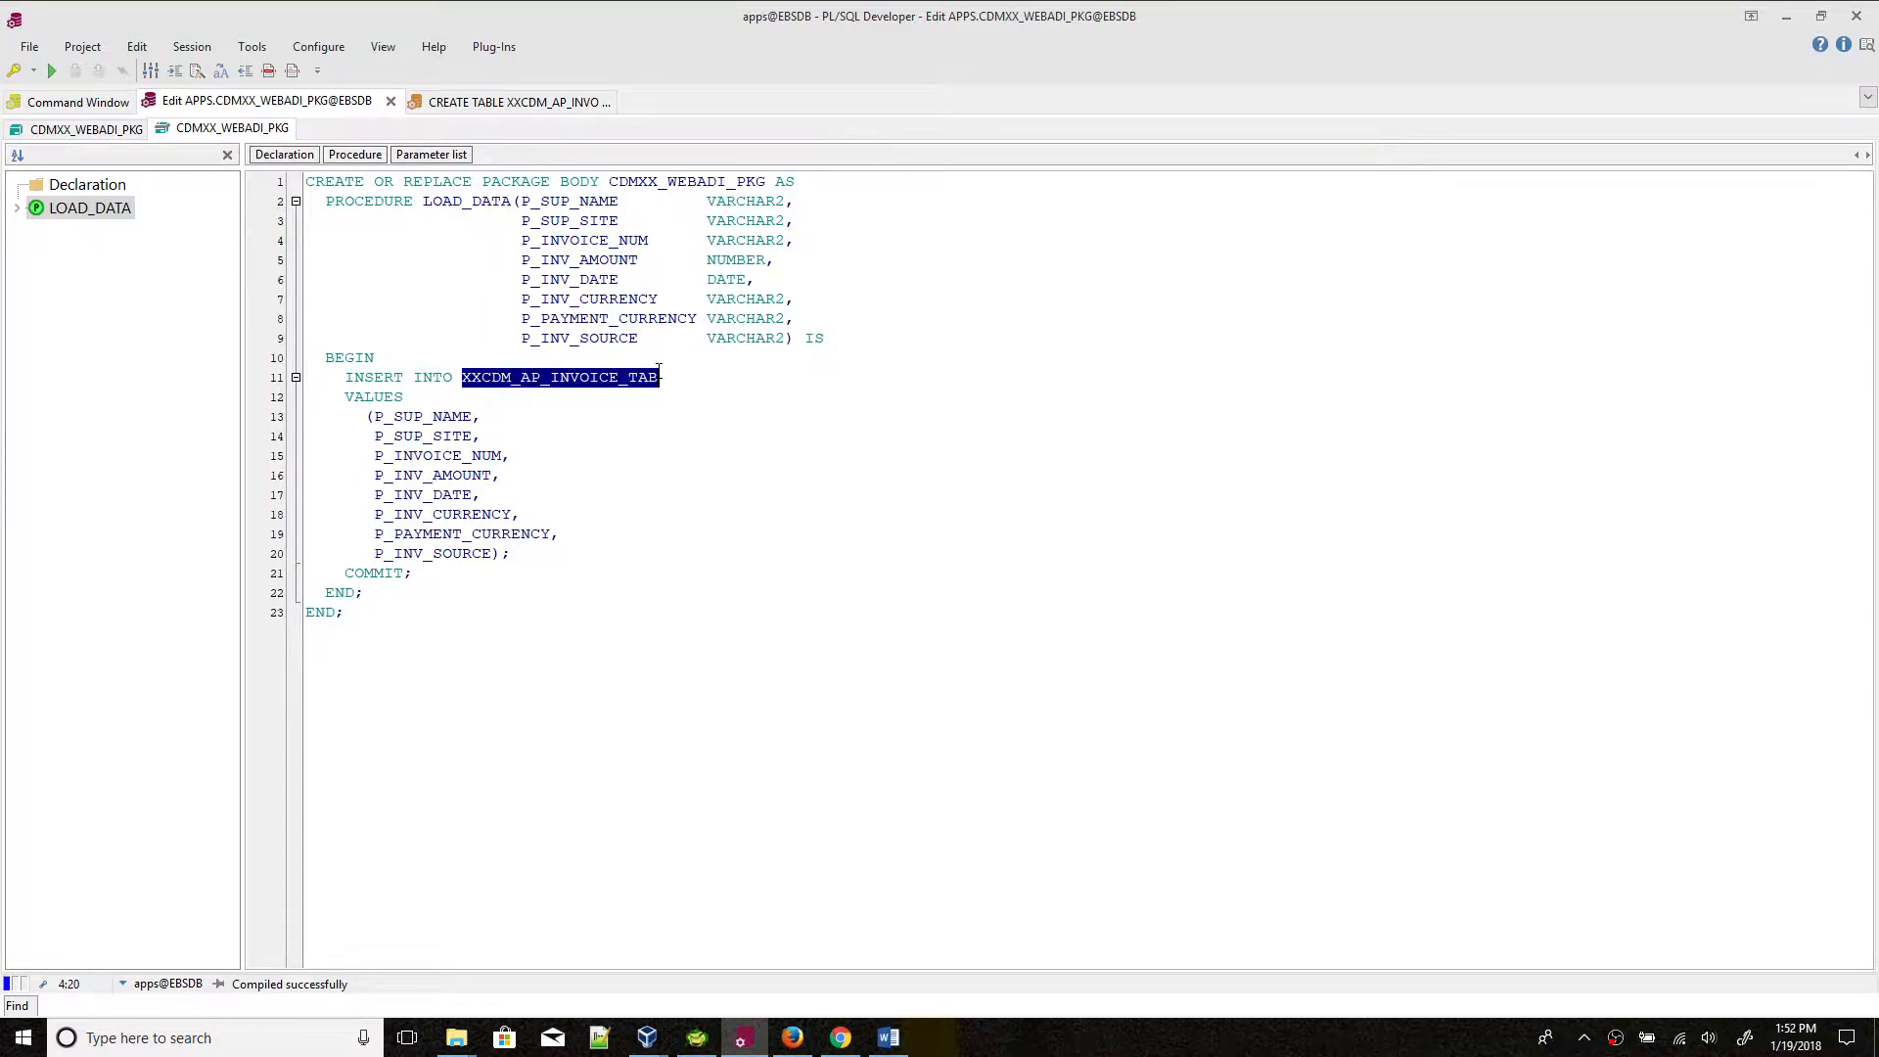
click(544, 101)
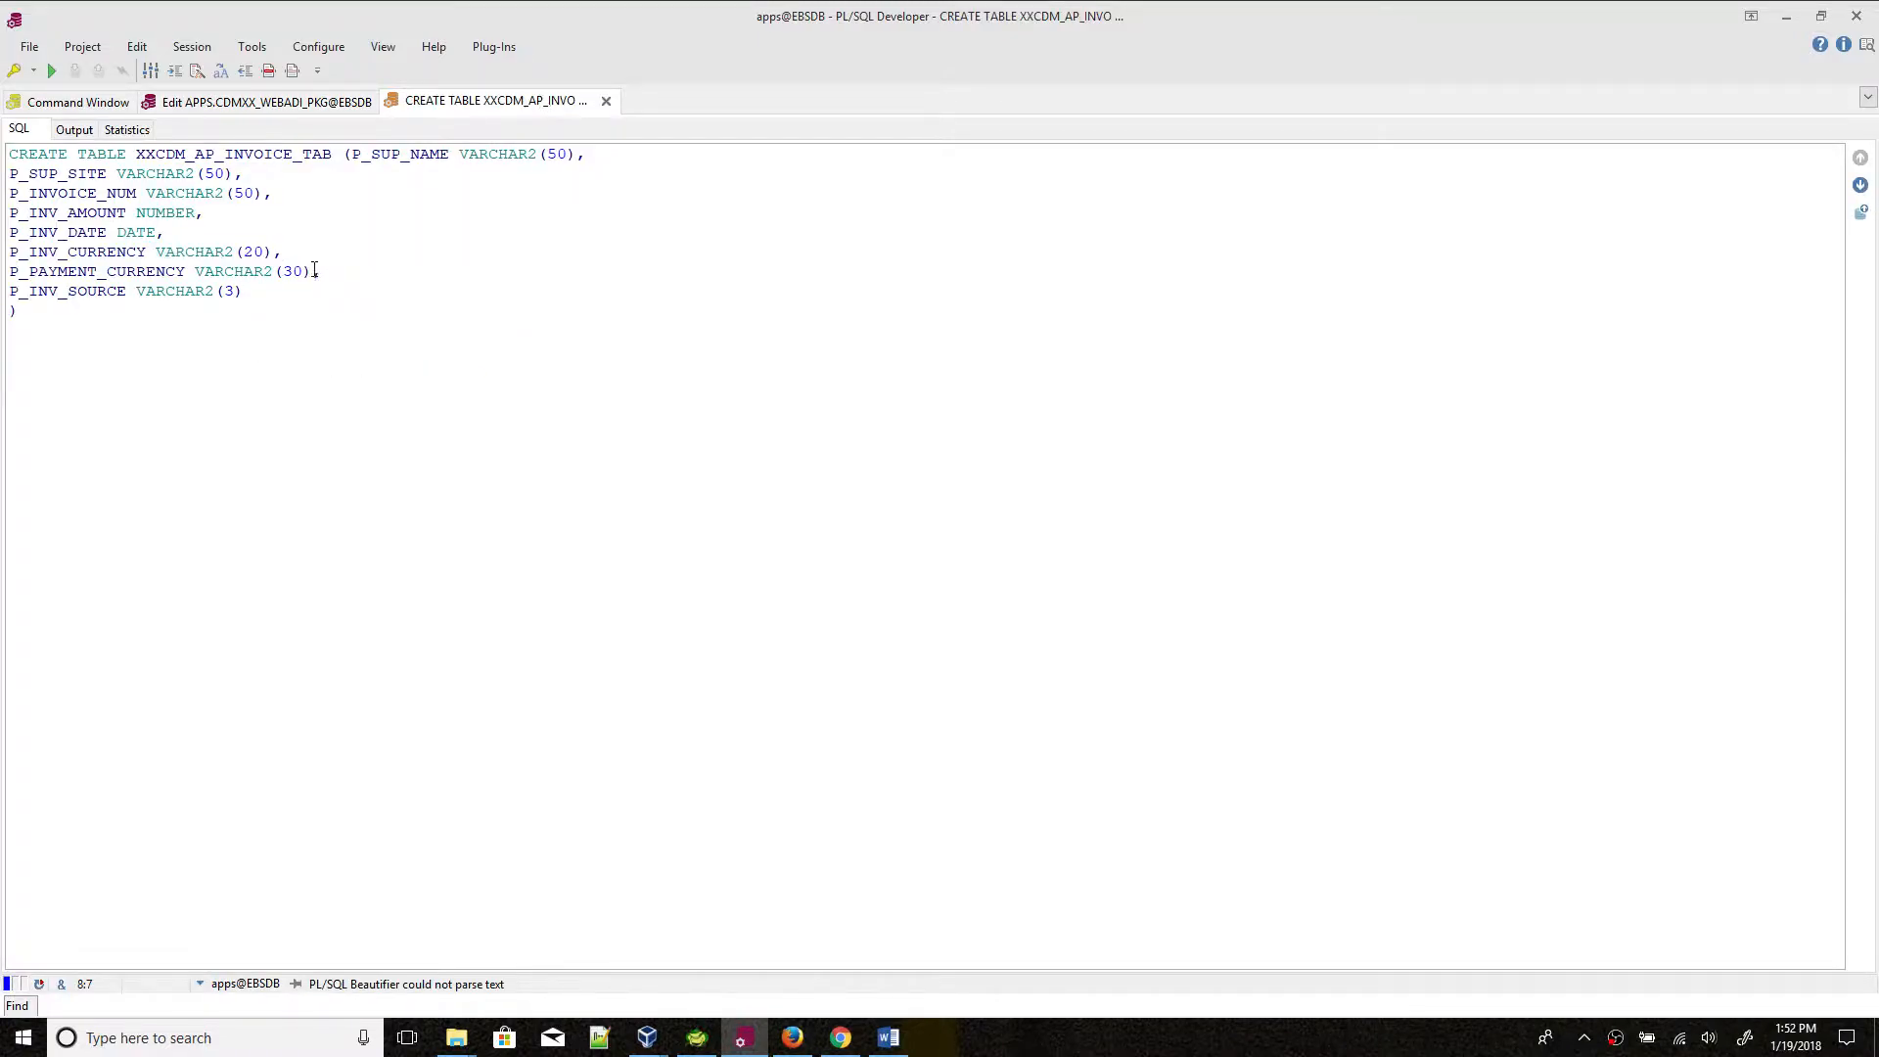
click(290, 102)
click(544, 408)
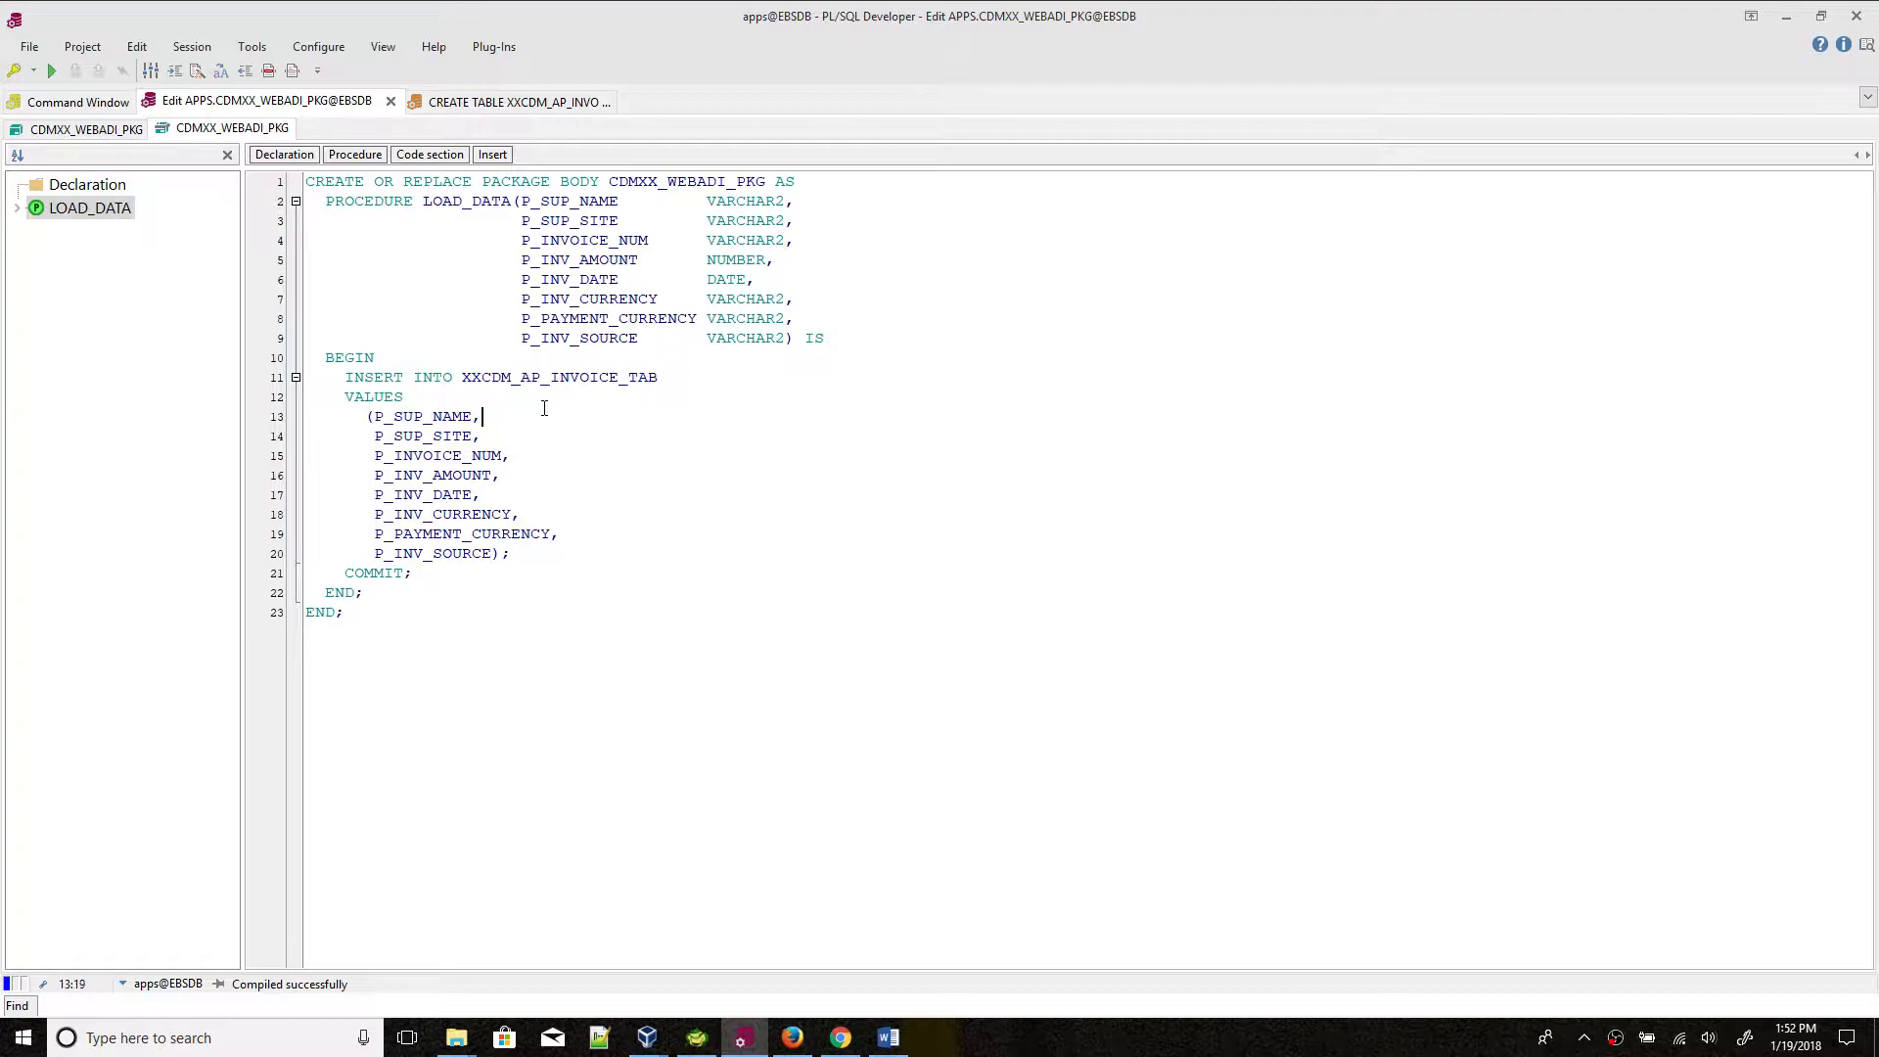
Step: Switch to Oracle E-Business Suite in Firefox and start a new integrator from Desktop Integration Manager's integrator management page
click(795, 1047)
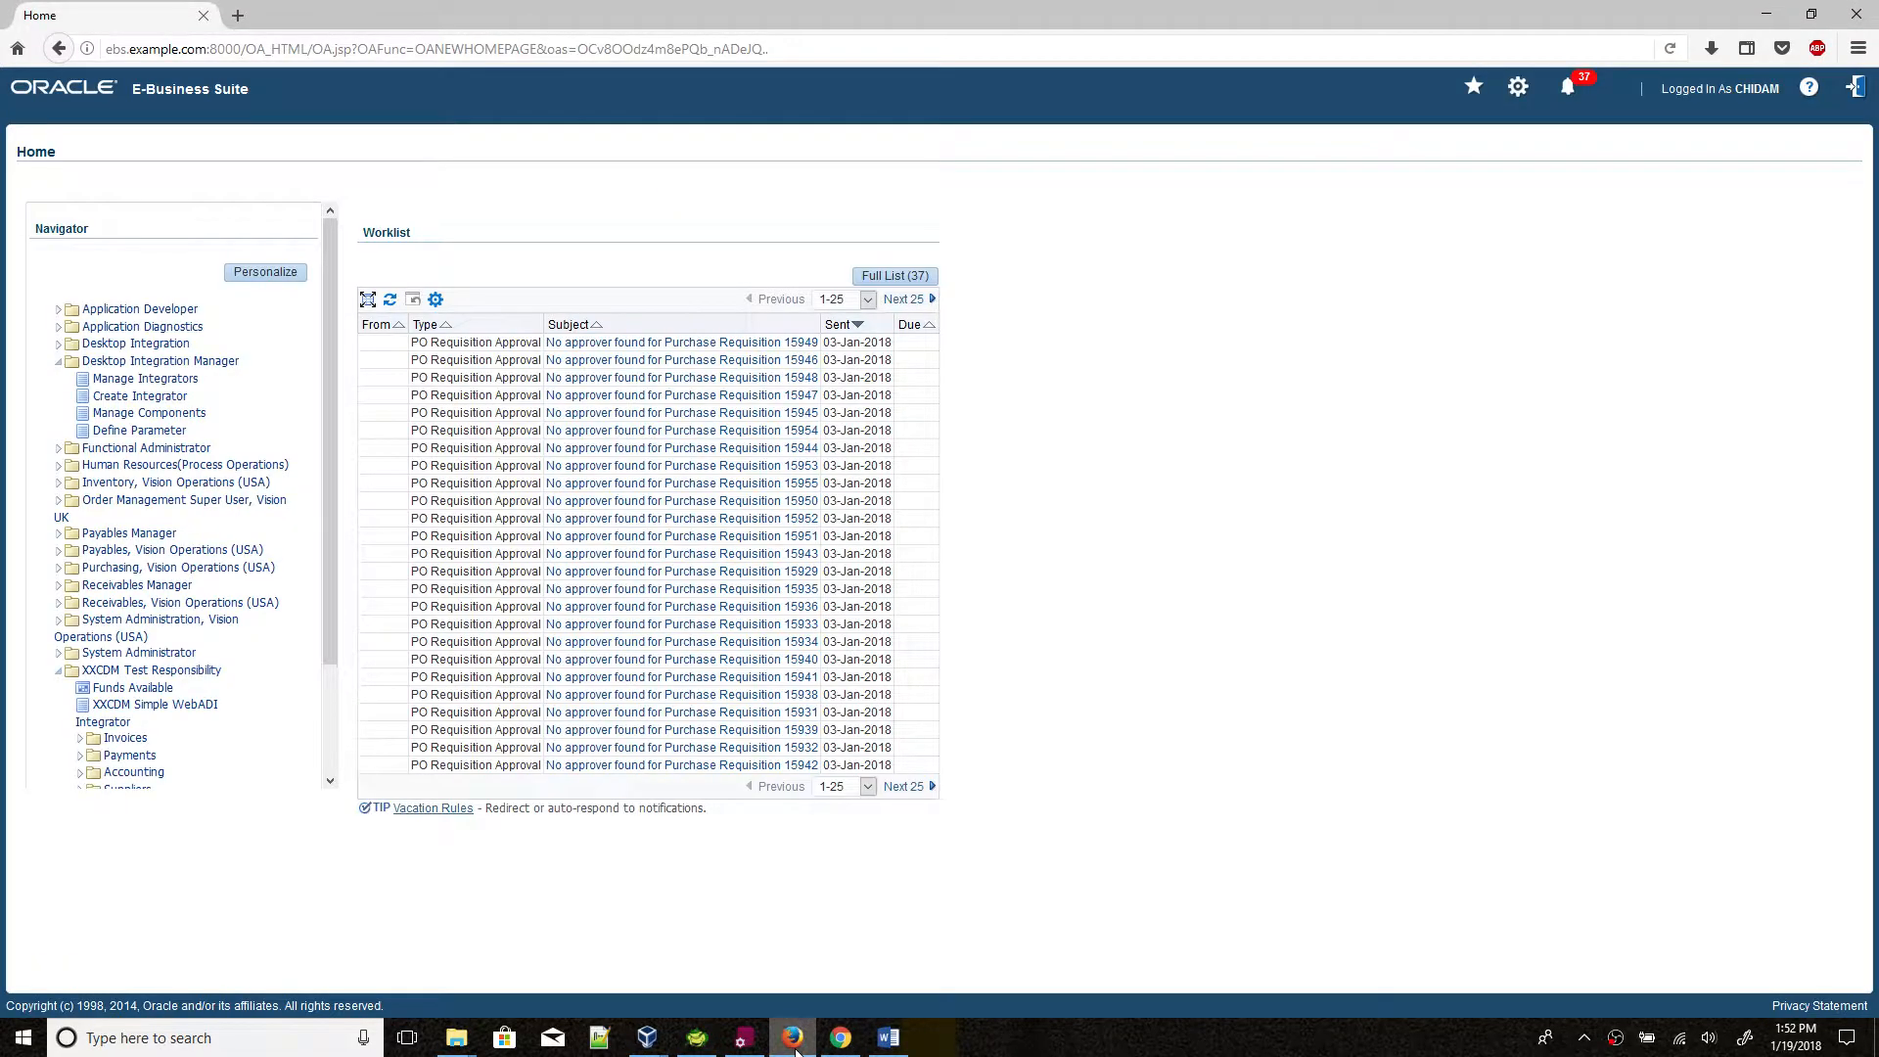
click(109, 379)
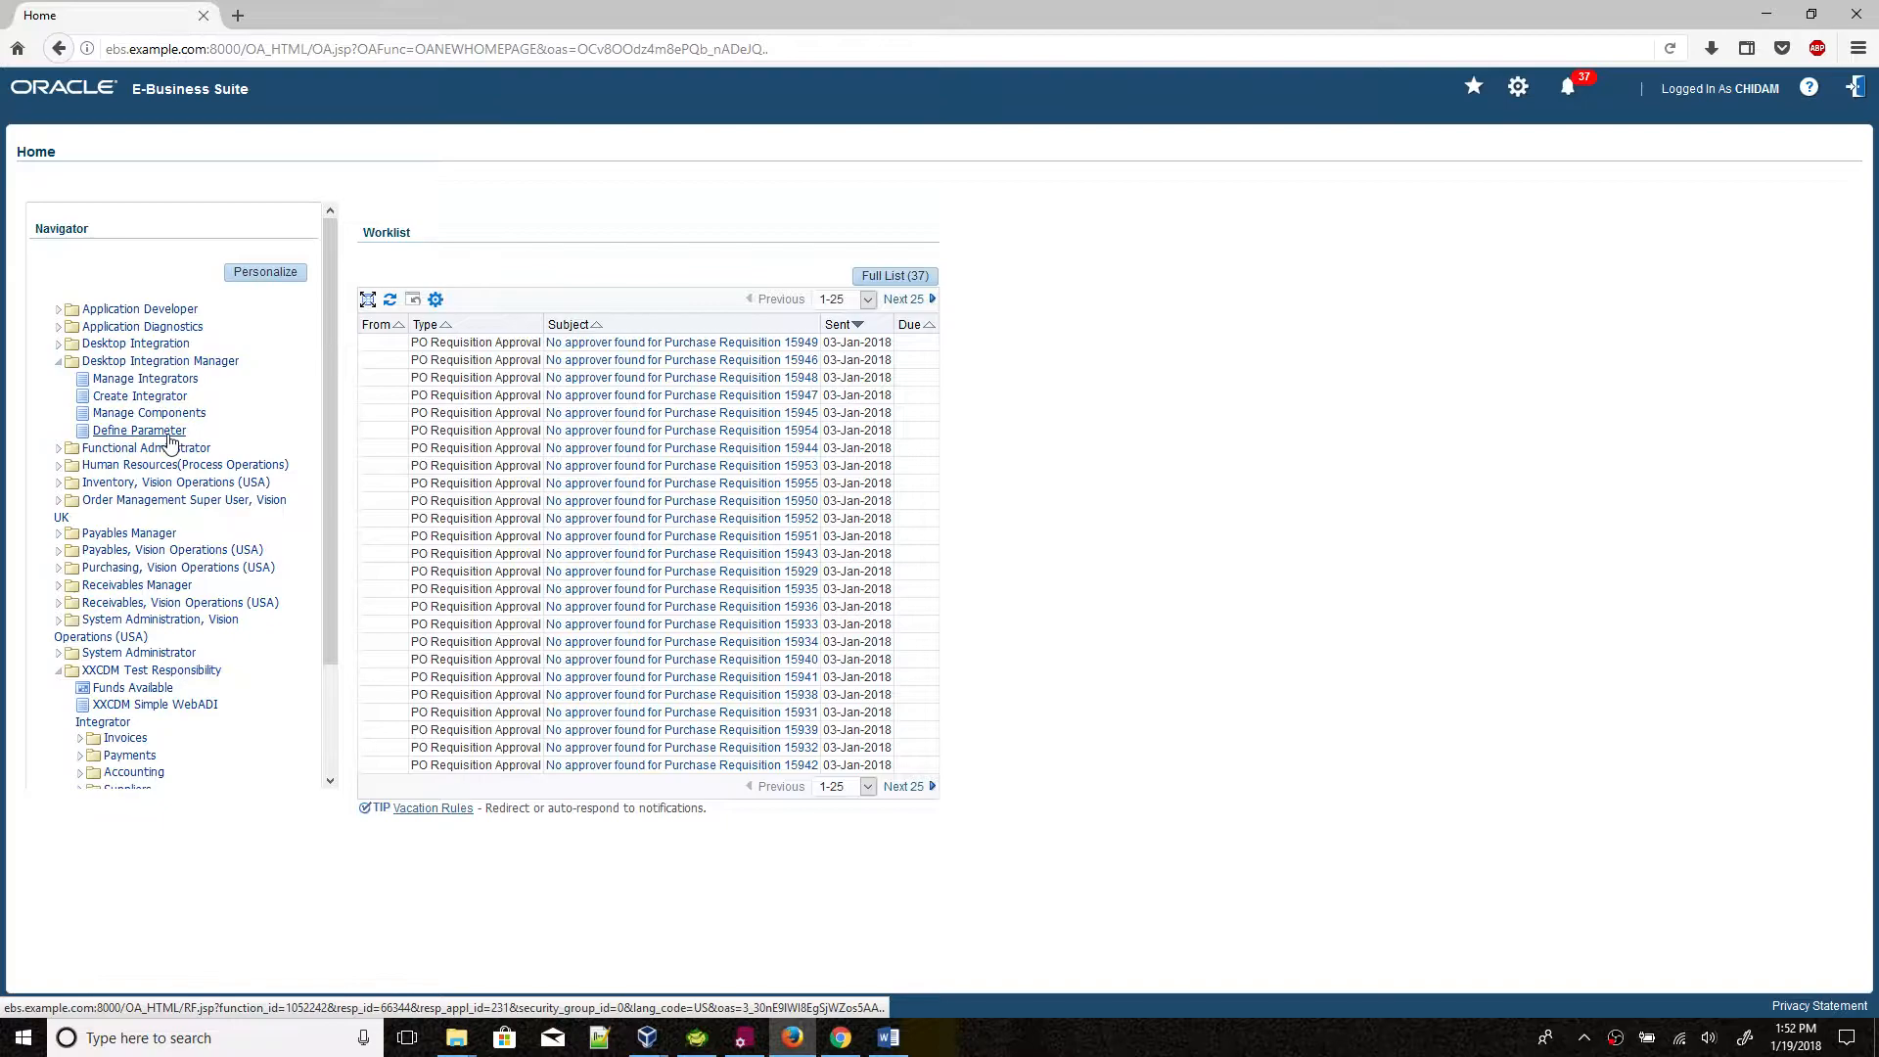
click(138, 386)
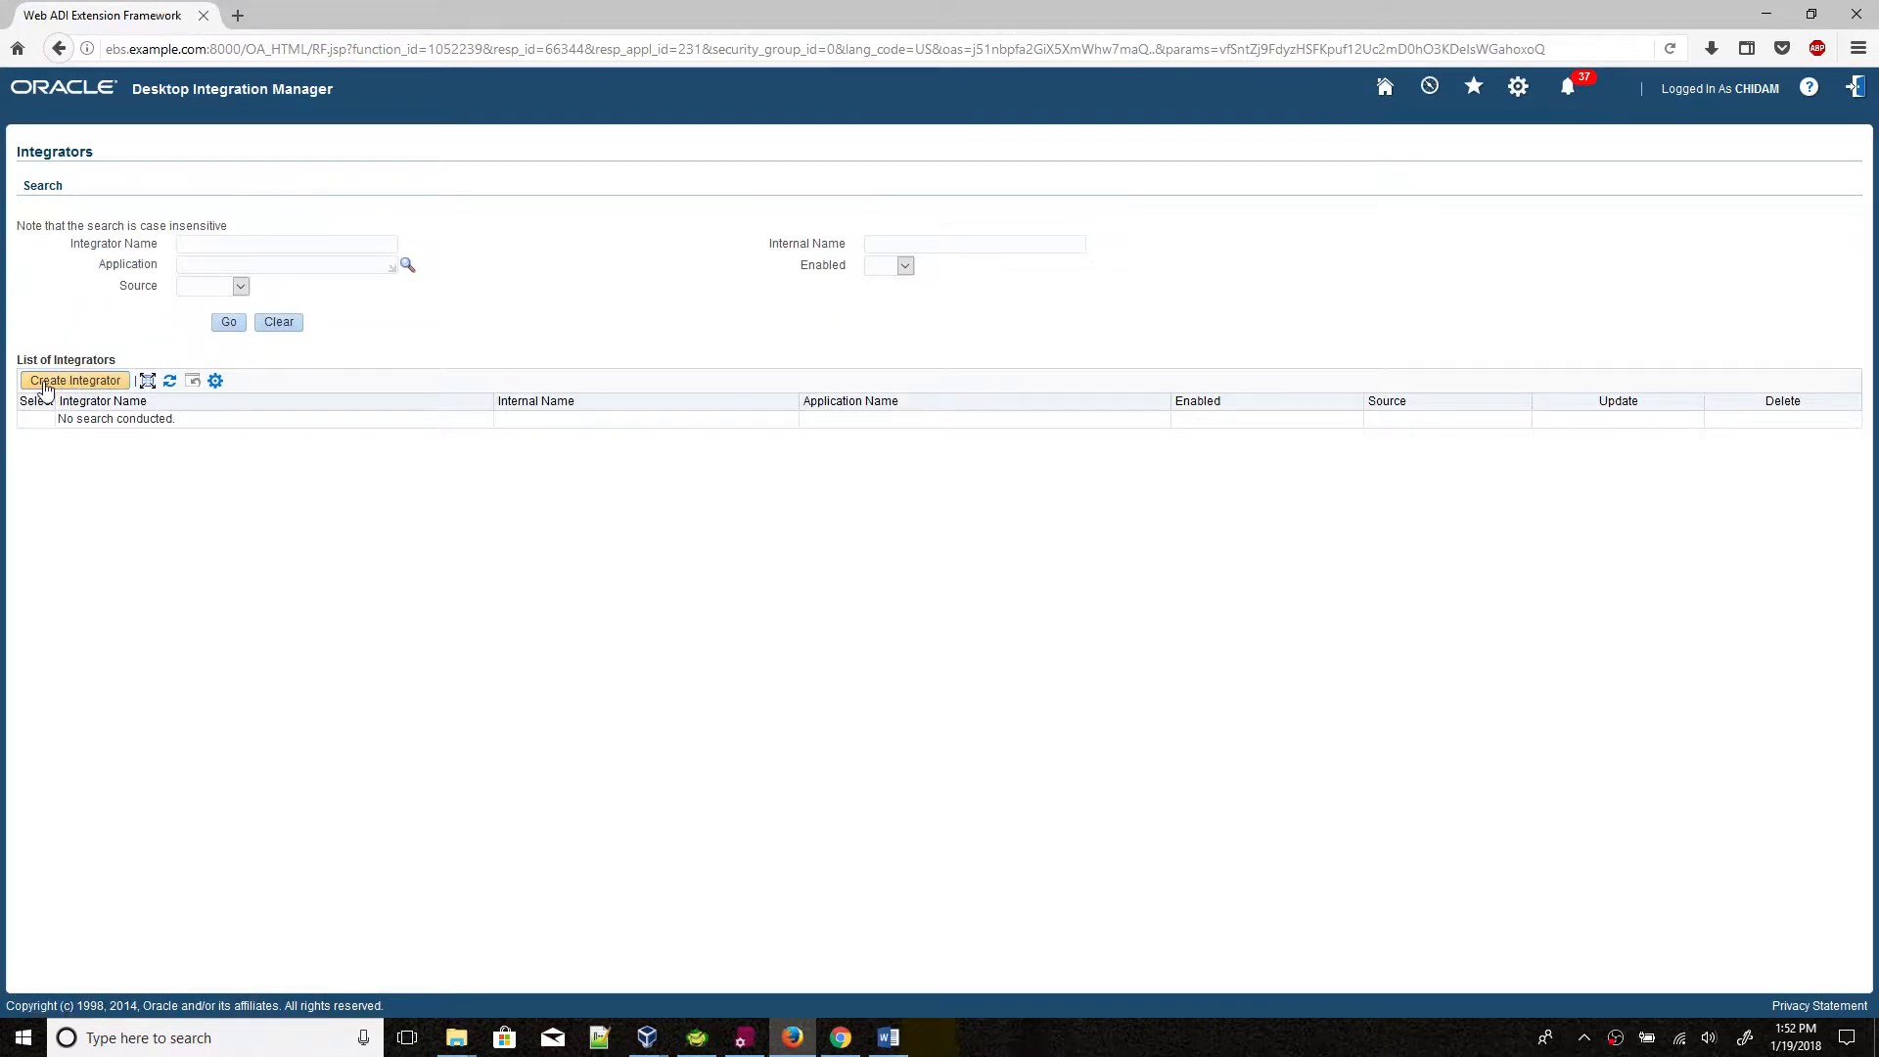
click(60, 386)
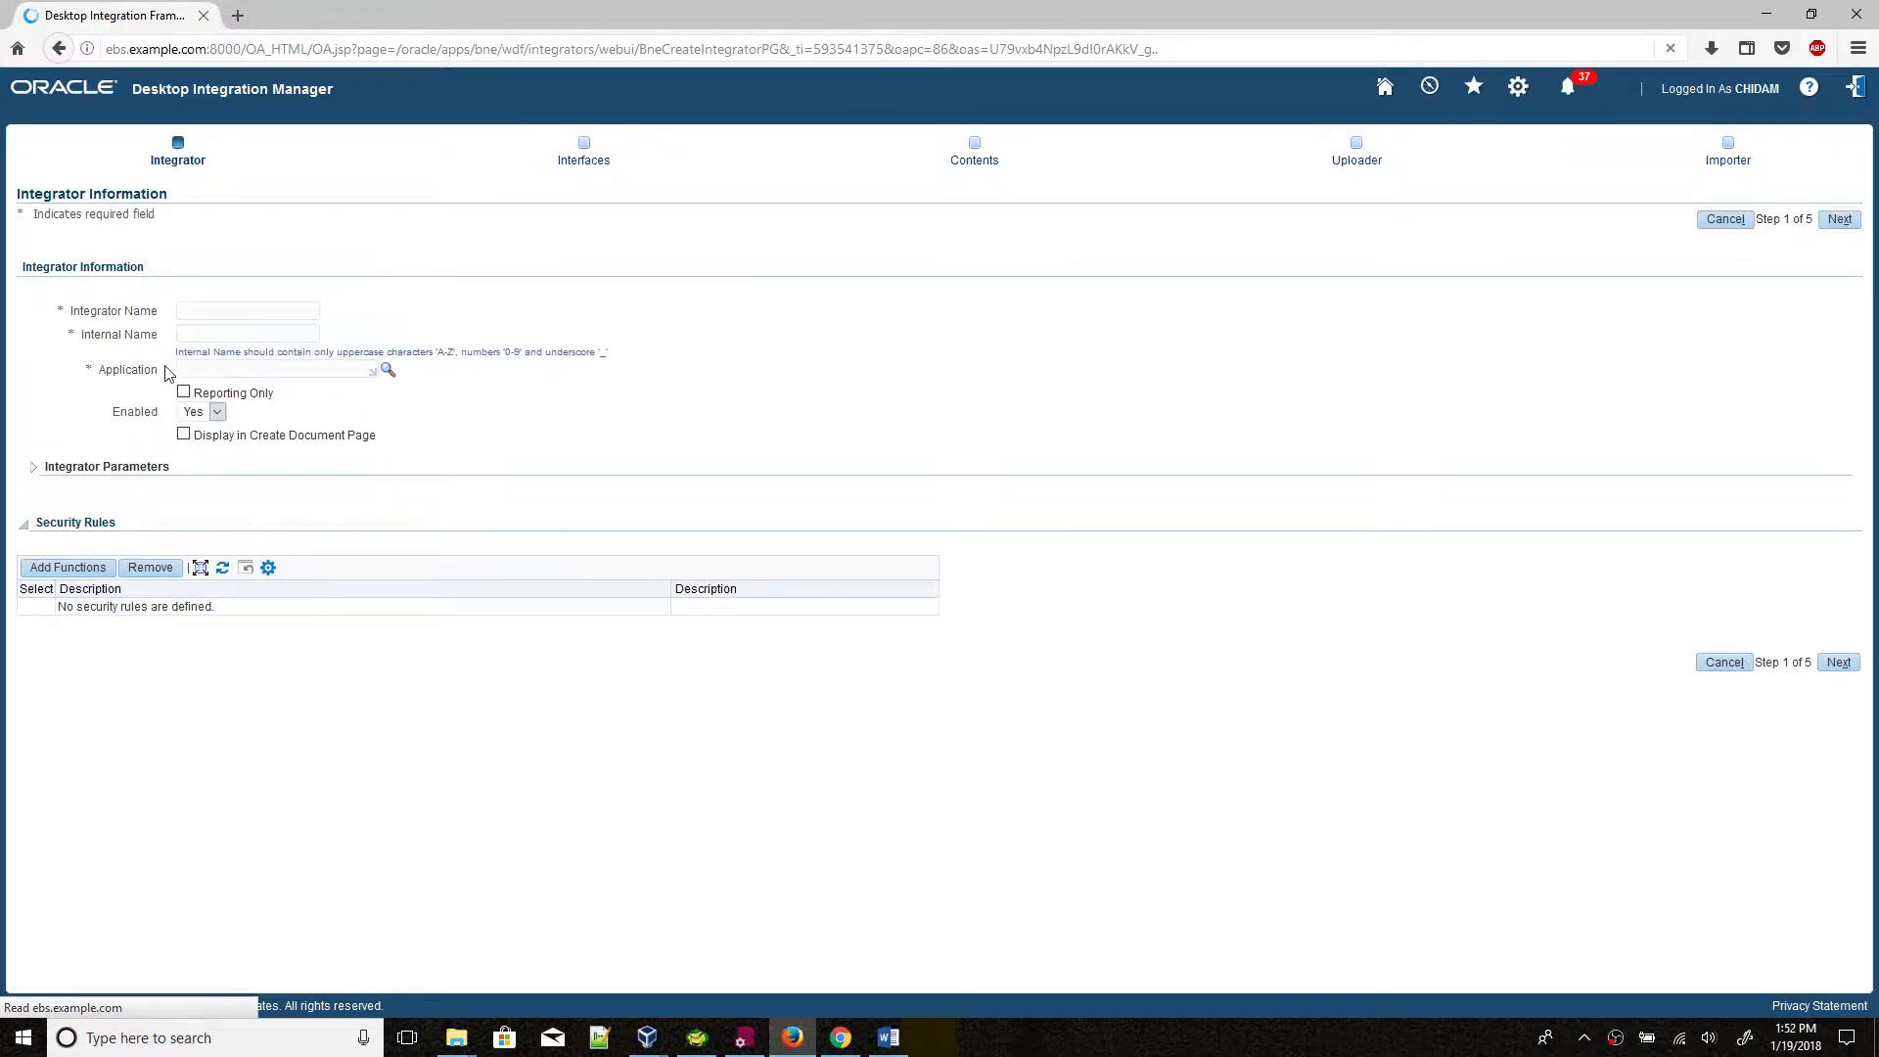
Step: Enter "CDMXX WEBADI Integrator" as the integrator name
click(229, 309)
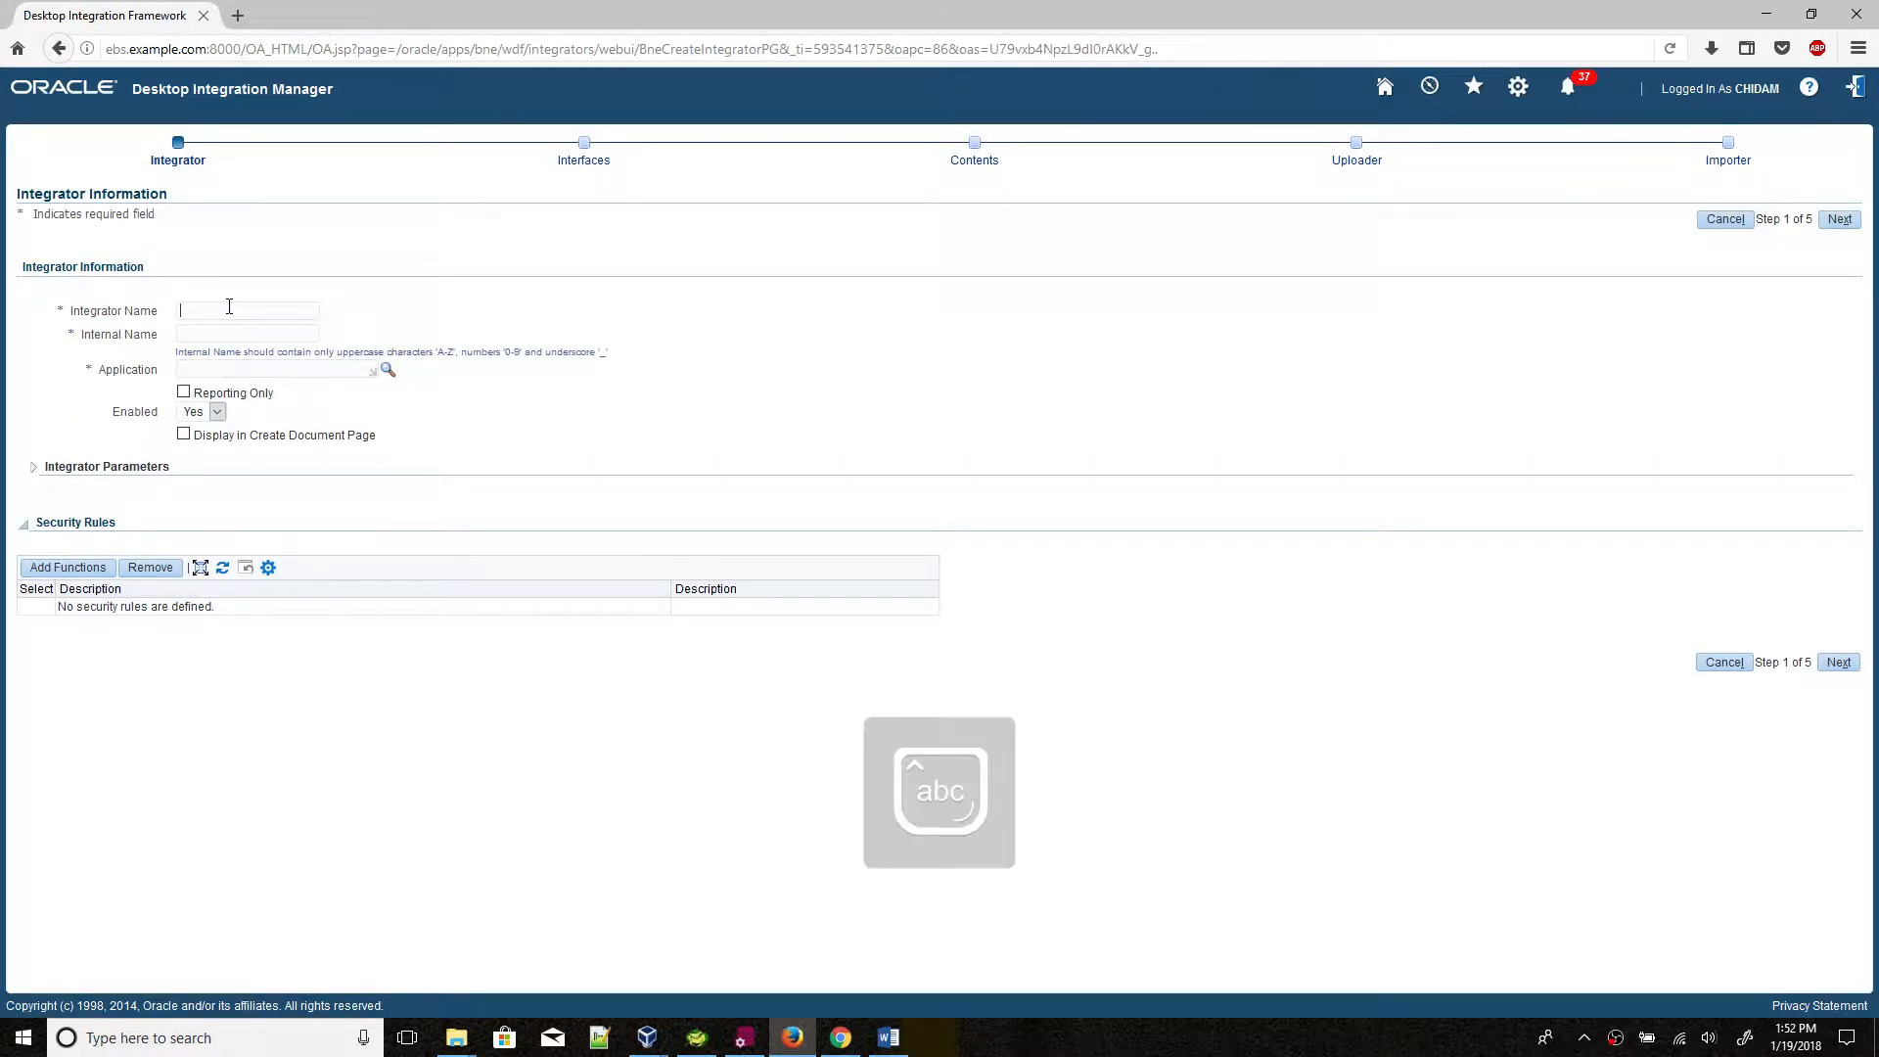
text(c)
key(BackSpace)
key(Caps_Lock)
text(CDMXX)
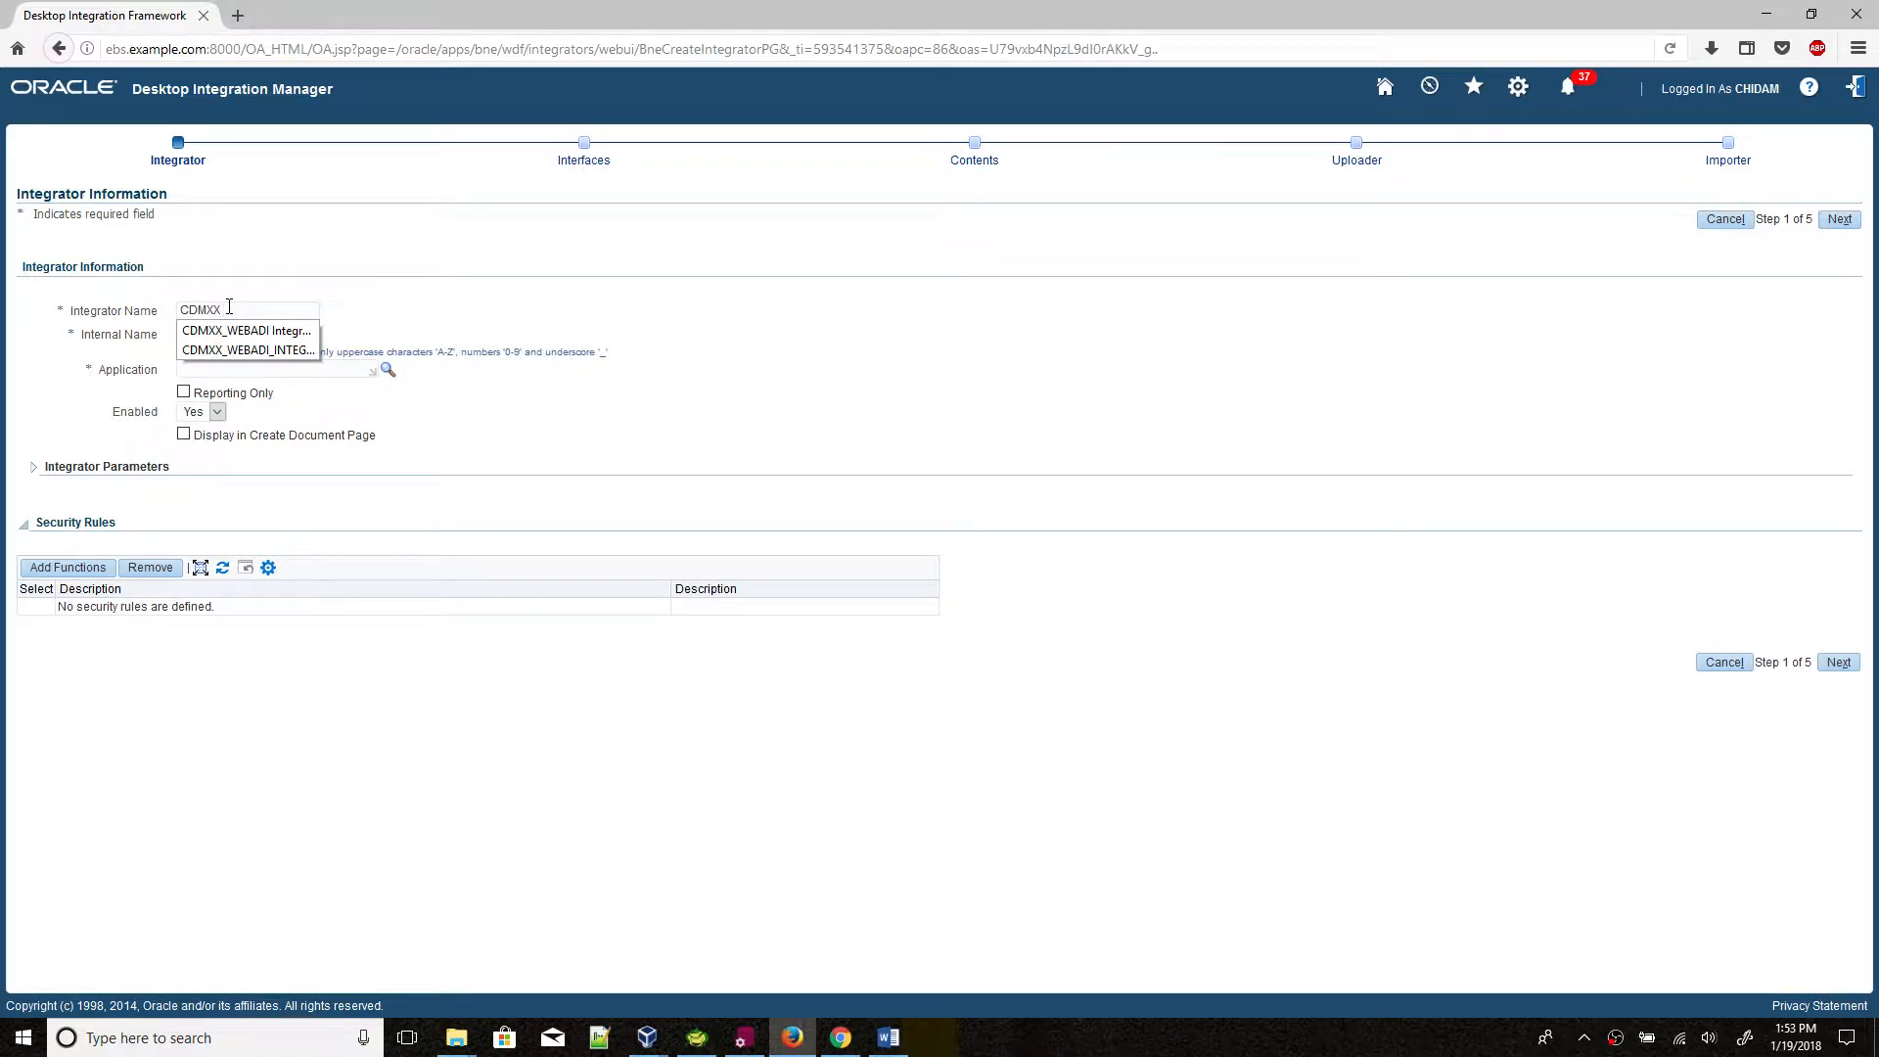
text(_WEB)
key(Caps_Lock)
text(ADI Inge)
key(BackSpace)
key(BackSpace)
text(tegrator)
Step: Copy the integrator name into a new Notepad++ document, declining the program update
triple_click(239, 309)
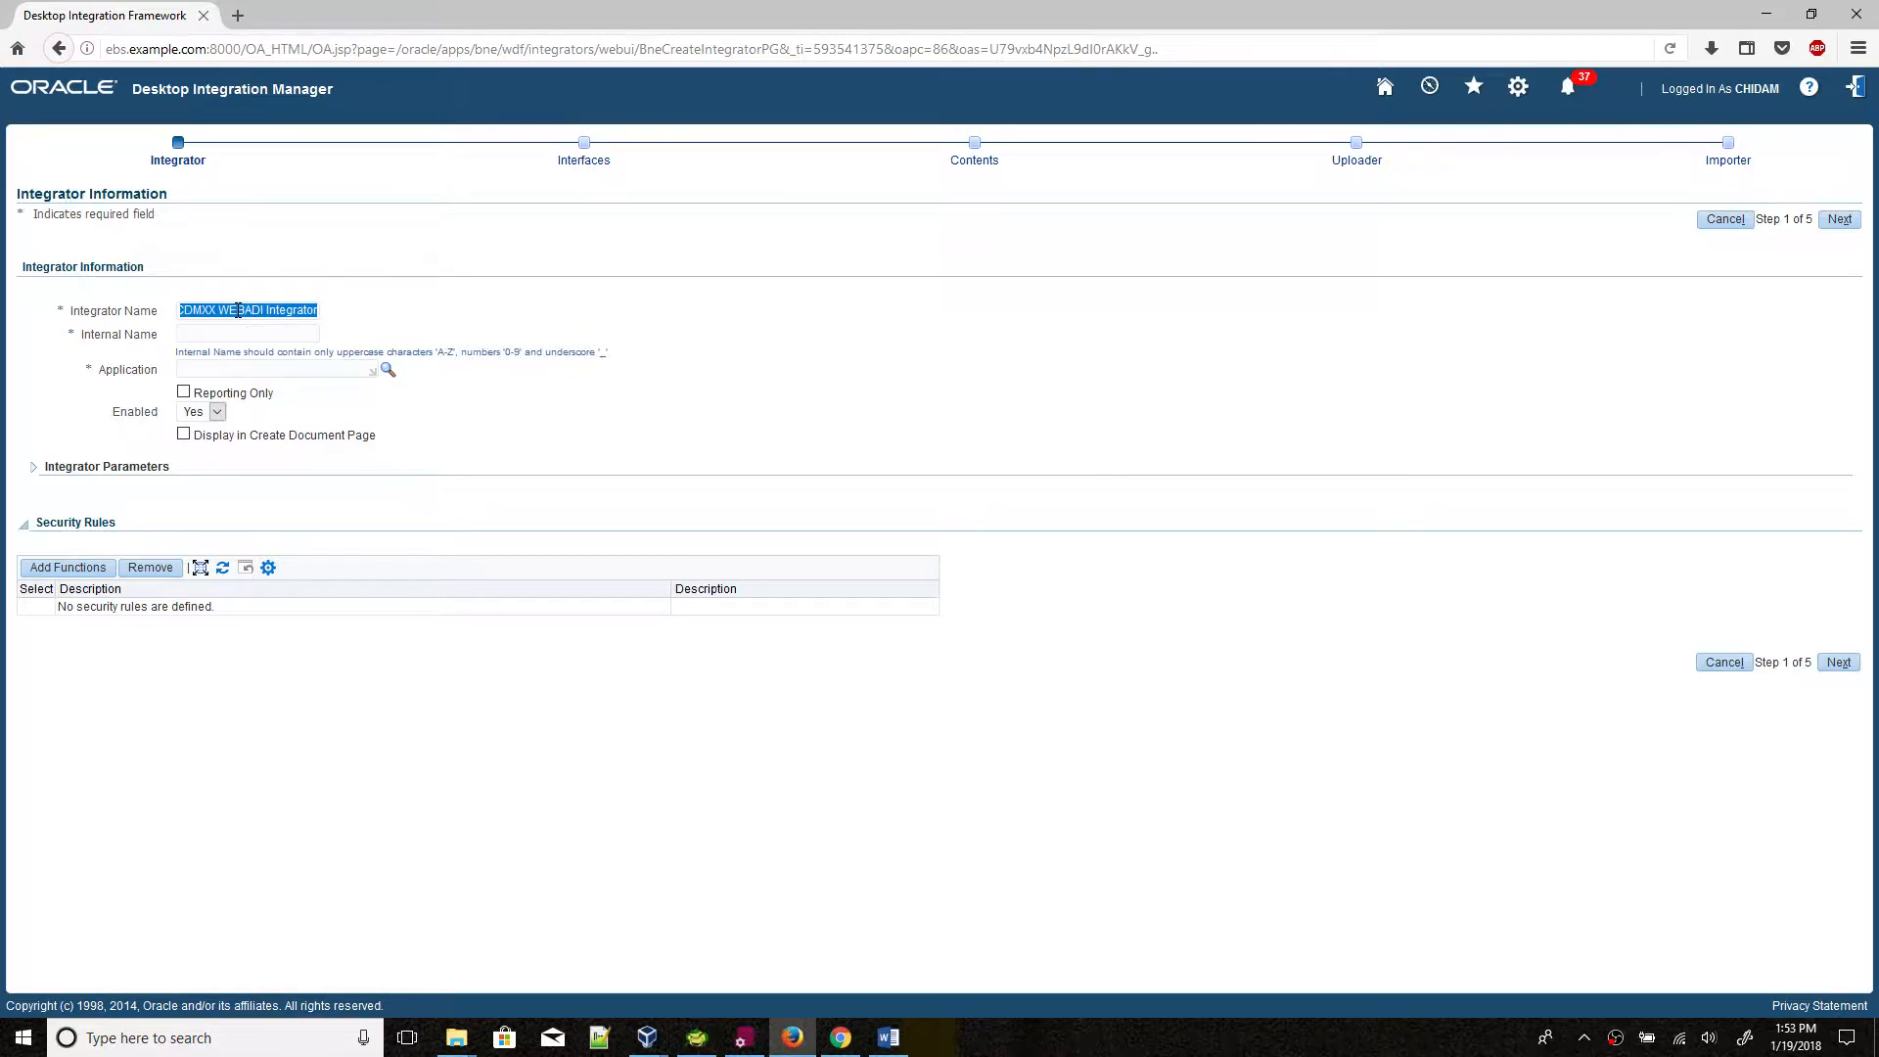
click(599, 1037)
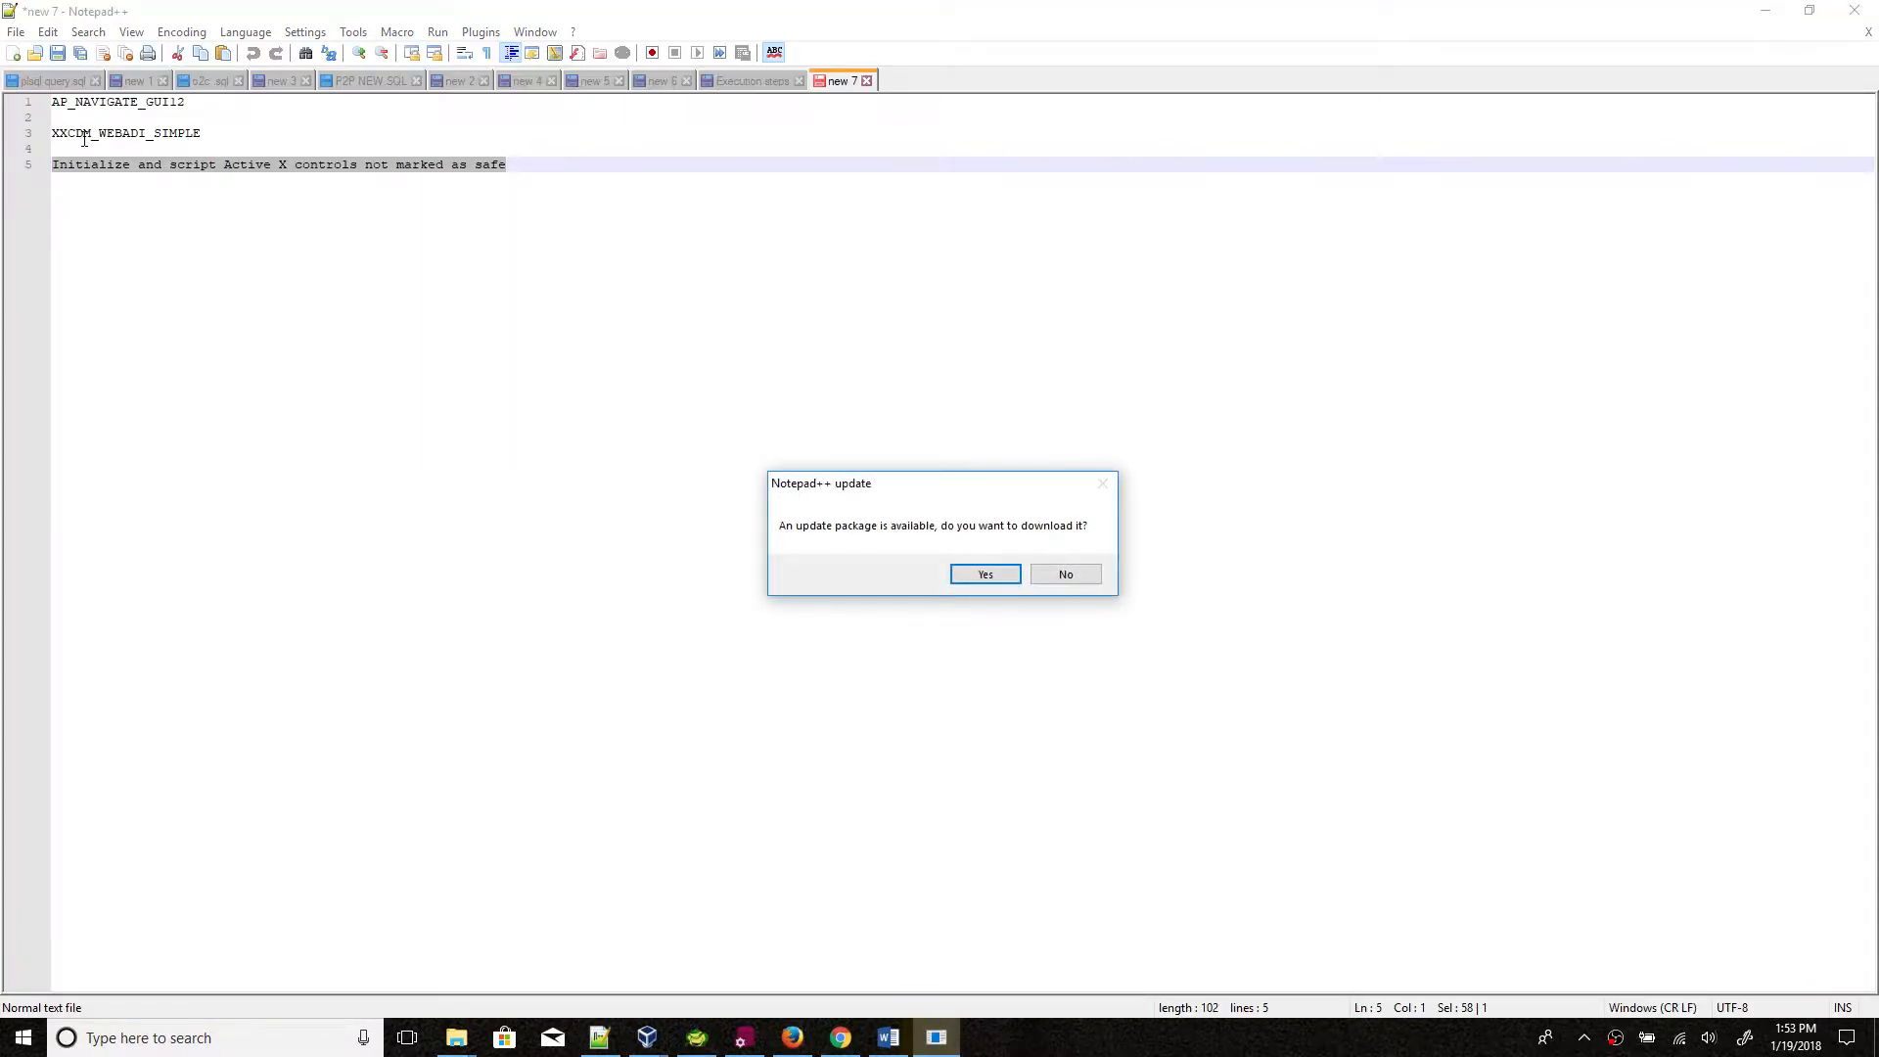
click(1062, 574)
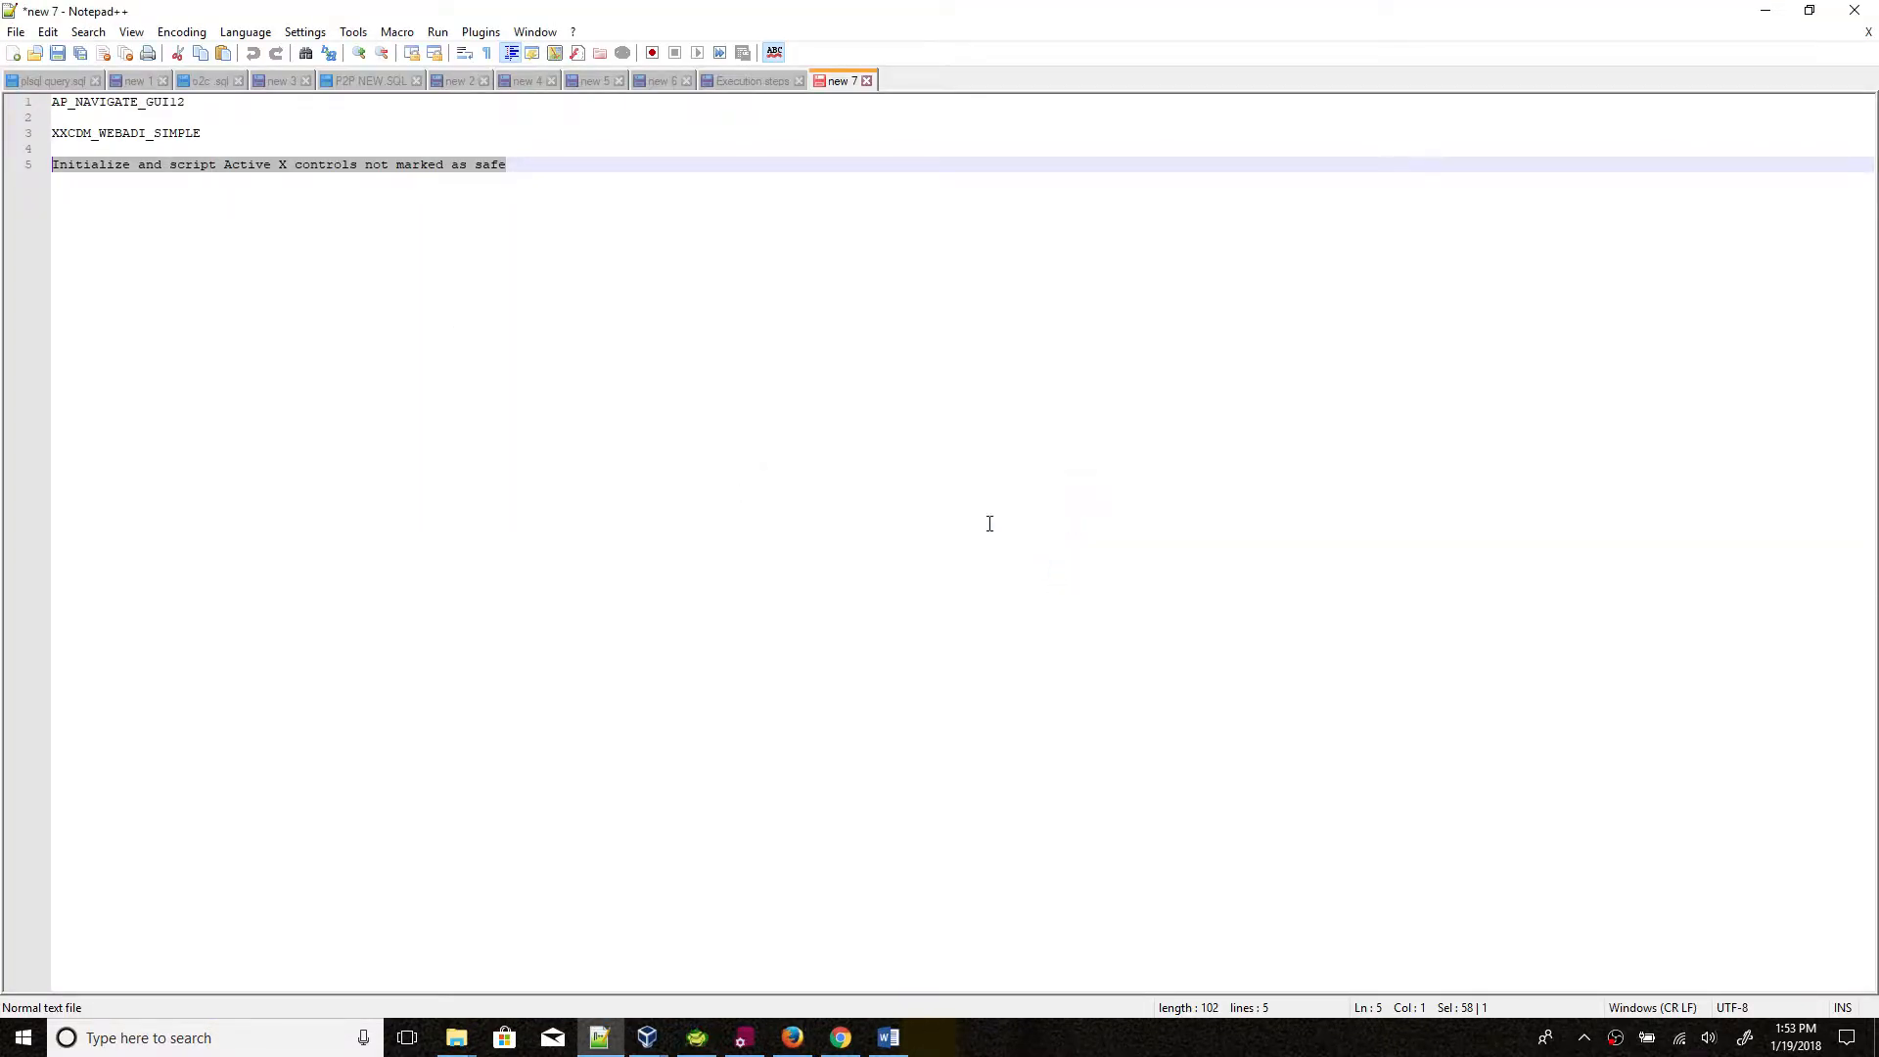
click(13, 54)
right_click(209, 193)
click(235, 251)
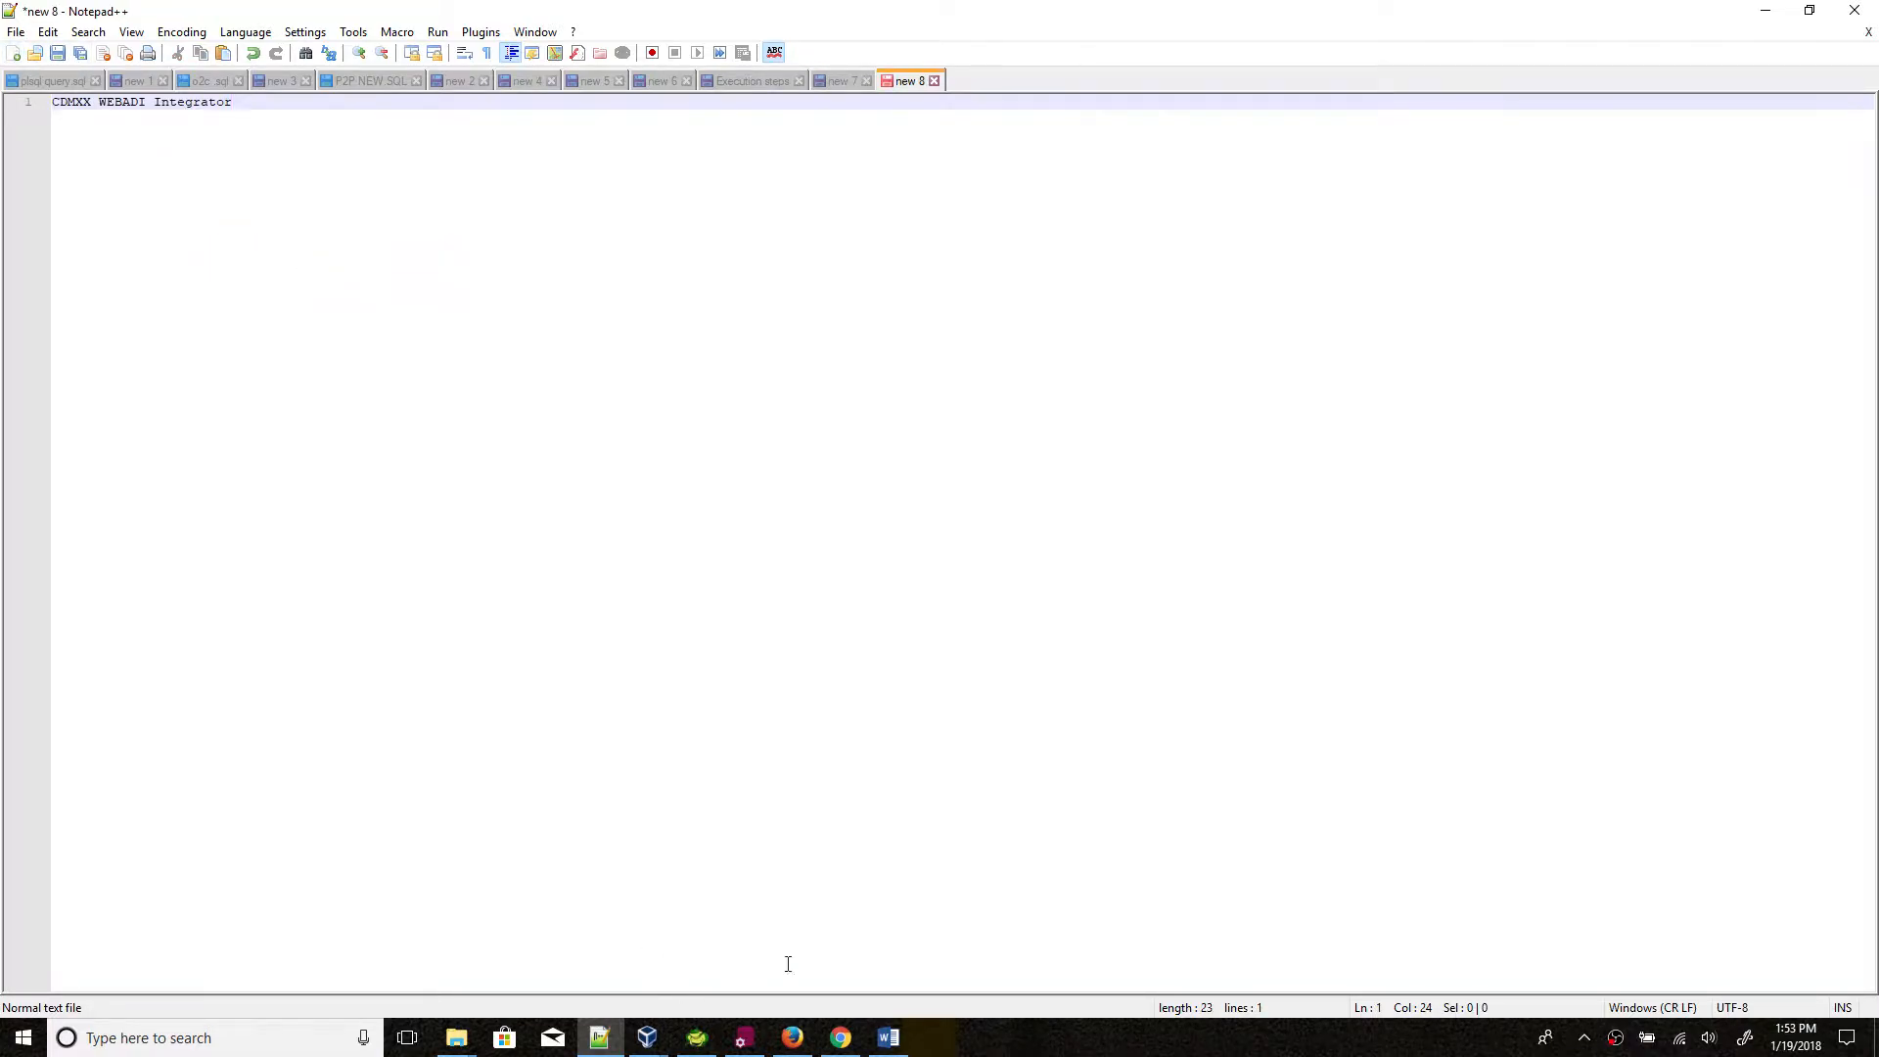
Step: Return to the integrator form in Firefox and set the internal name to CDMXX_WEBADI_INTGR
click(792, 1037)
click(248, 333)
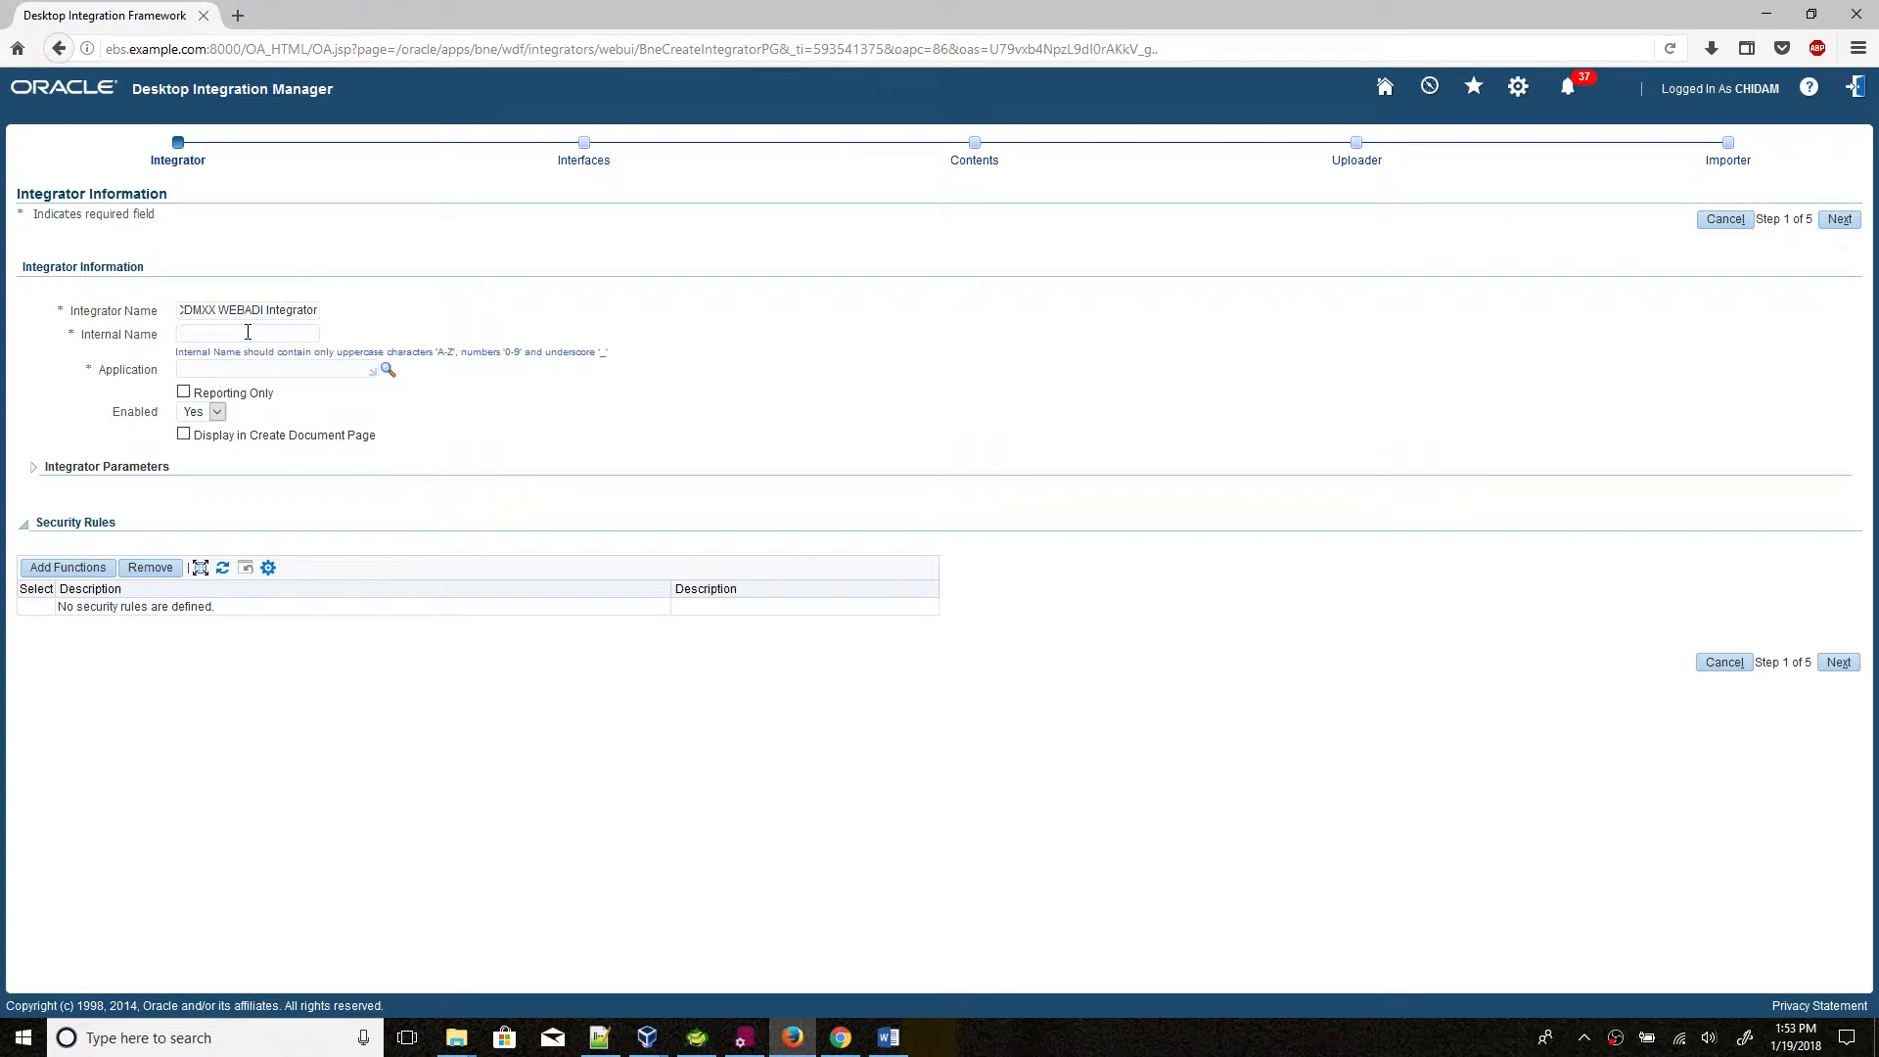
text(c)
key(BackSpace)
key(Caps_Lock)
text(CDMXX)
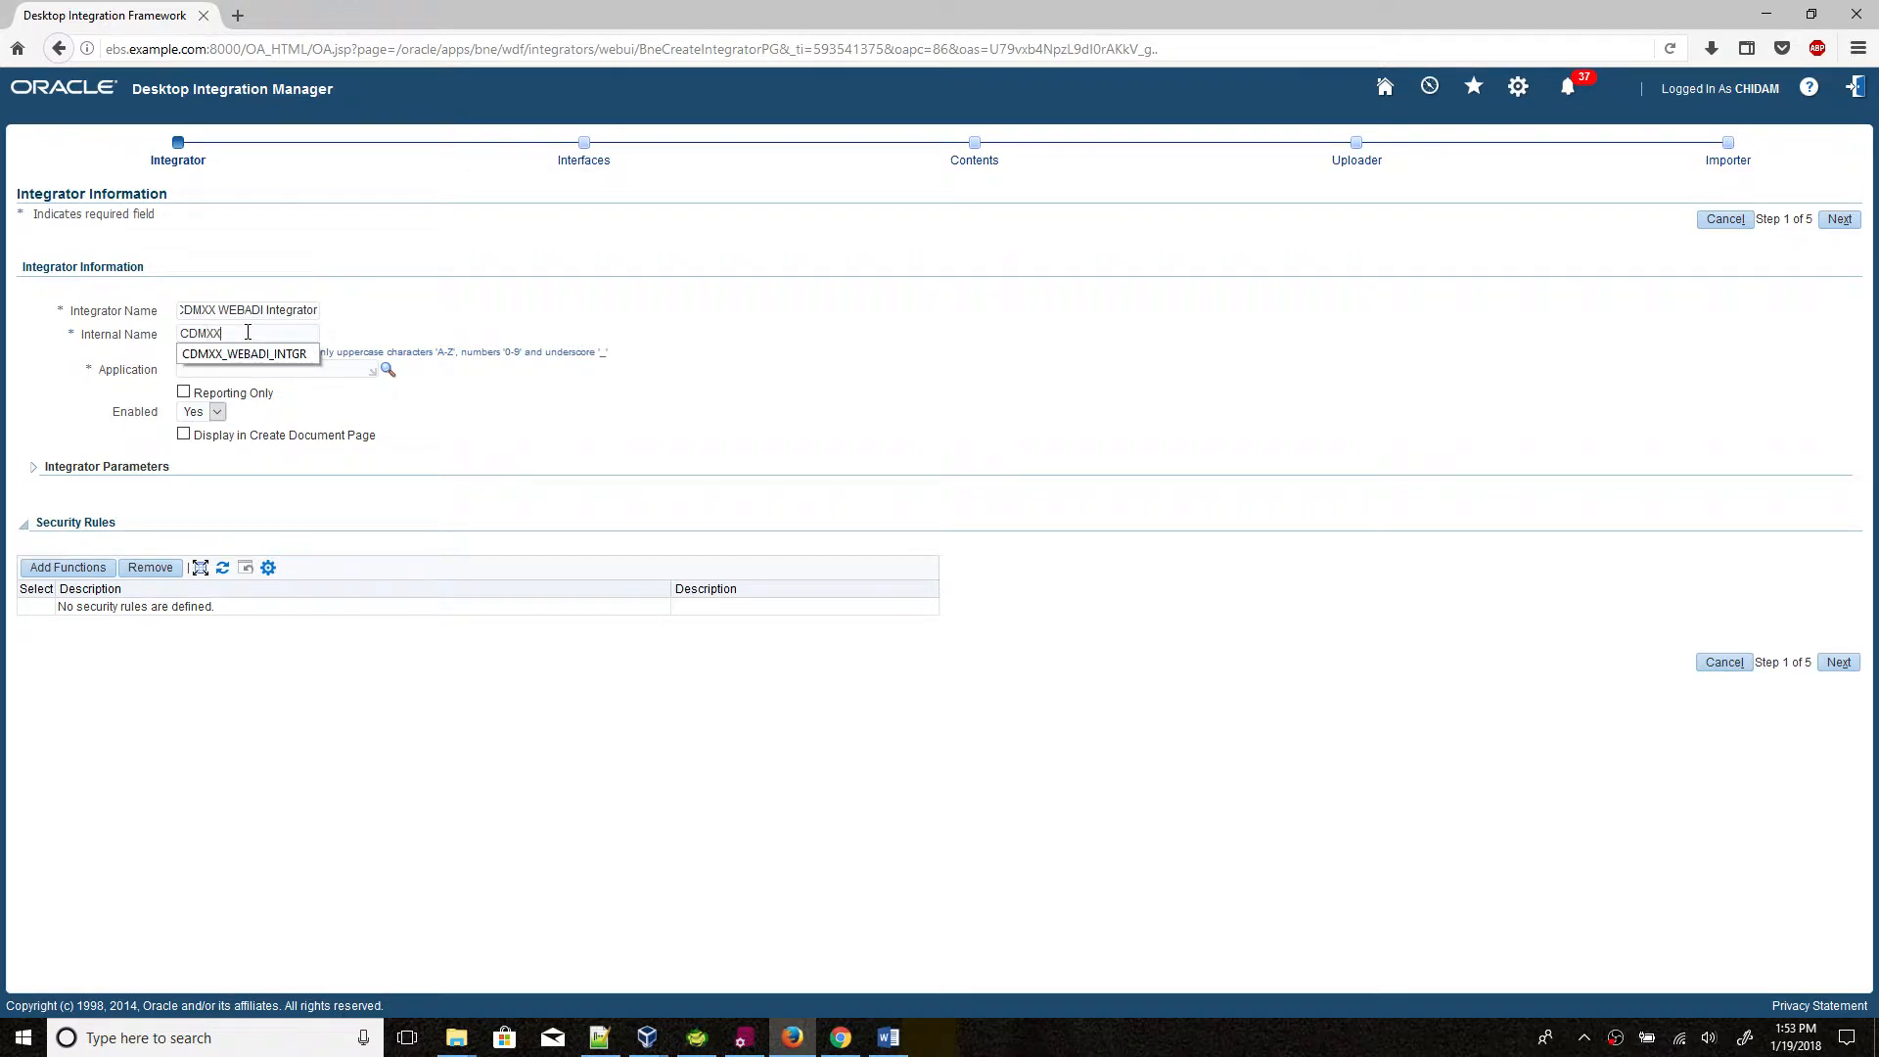
text(_WEBADI_INTGR)
click(411, 319)
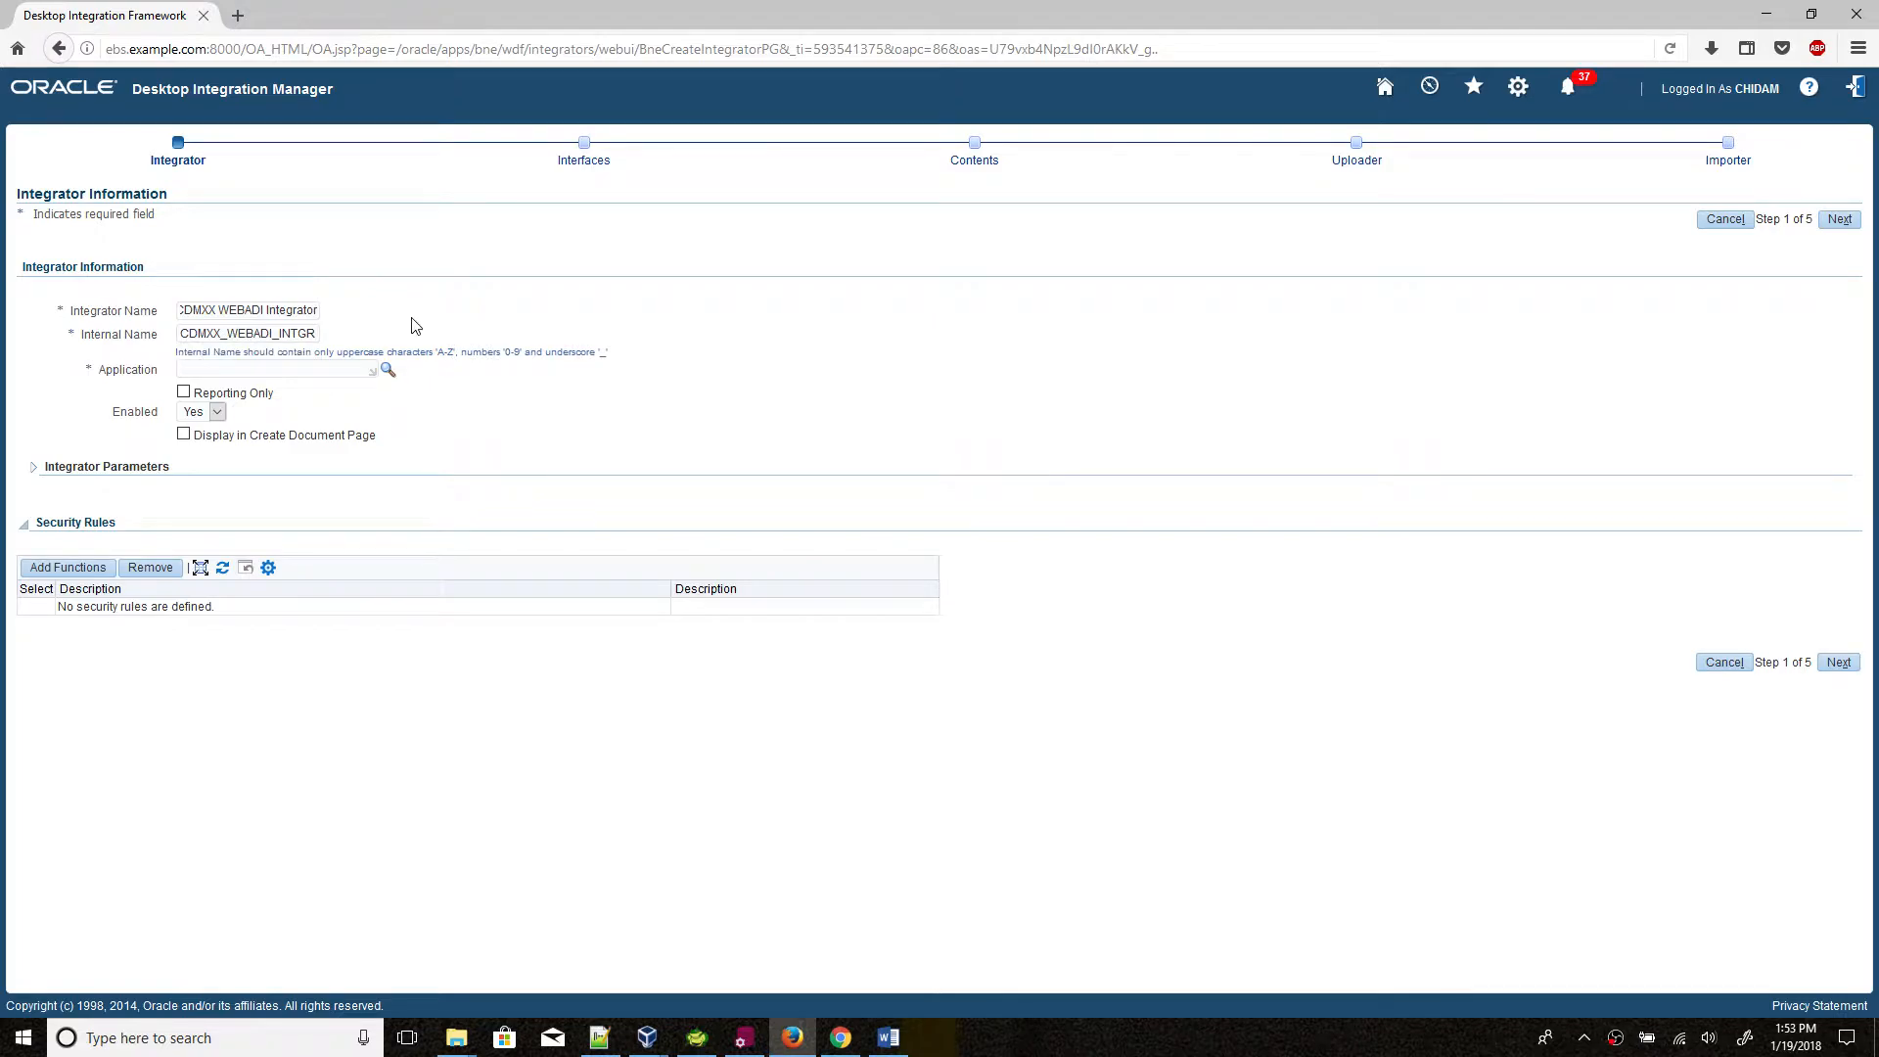
Step: Set the integrator's application to Payables and enable its display in the Create Document page
click(284, 372)
text(PAYABLES)
click(228, 412)
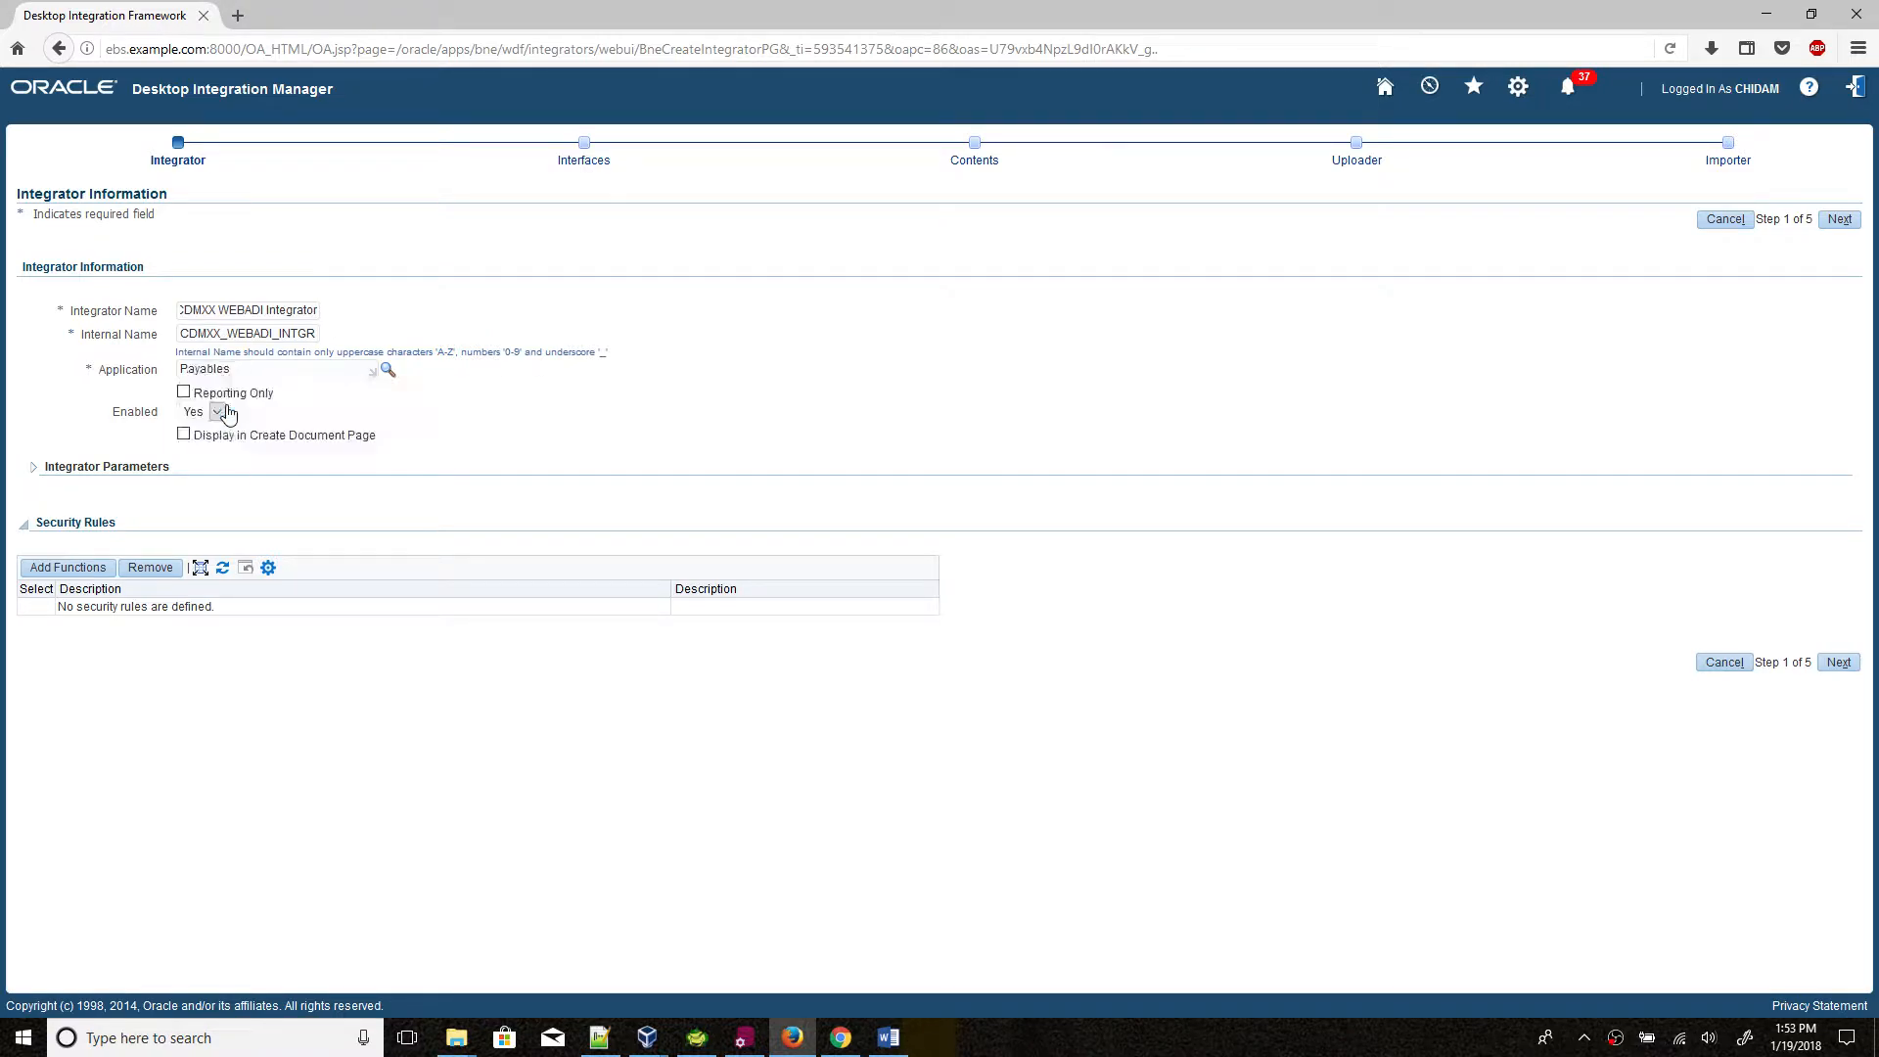
click(184, 434)
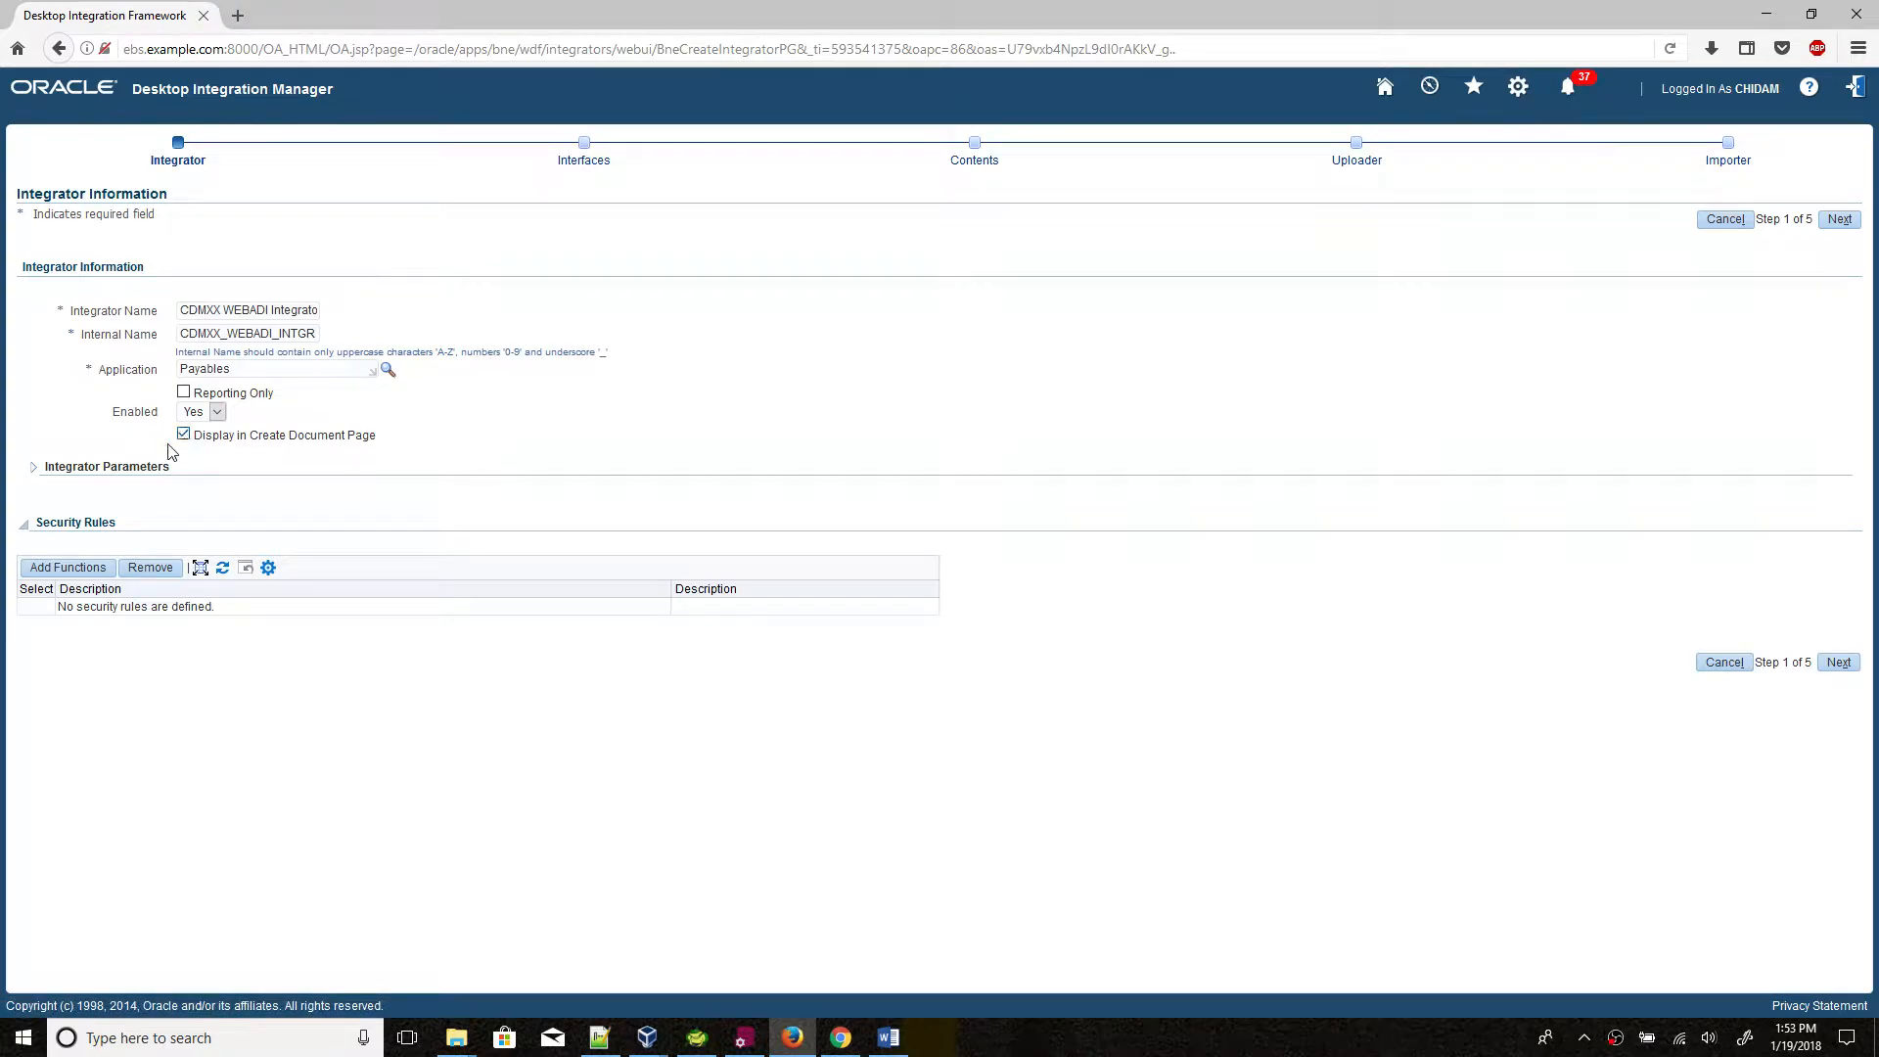
Step: Search by code for BNE%DOC% among the functions available for the integrator's security rules
click(80, 575)
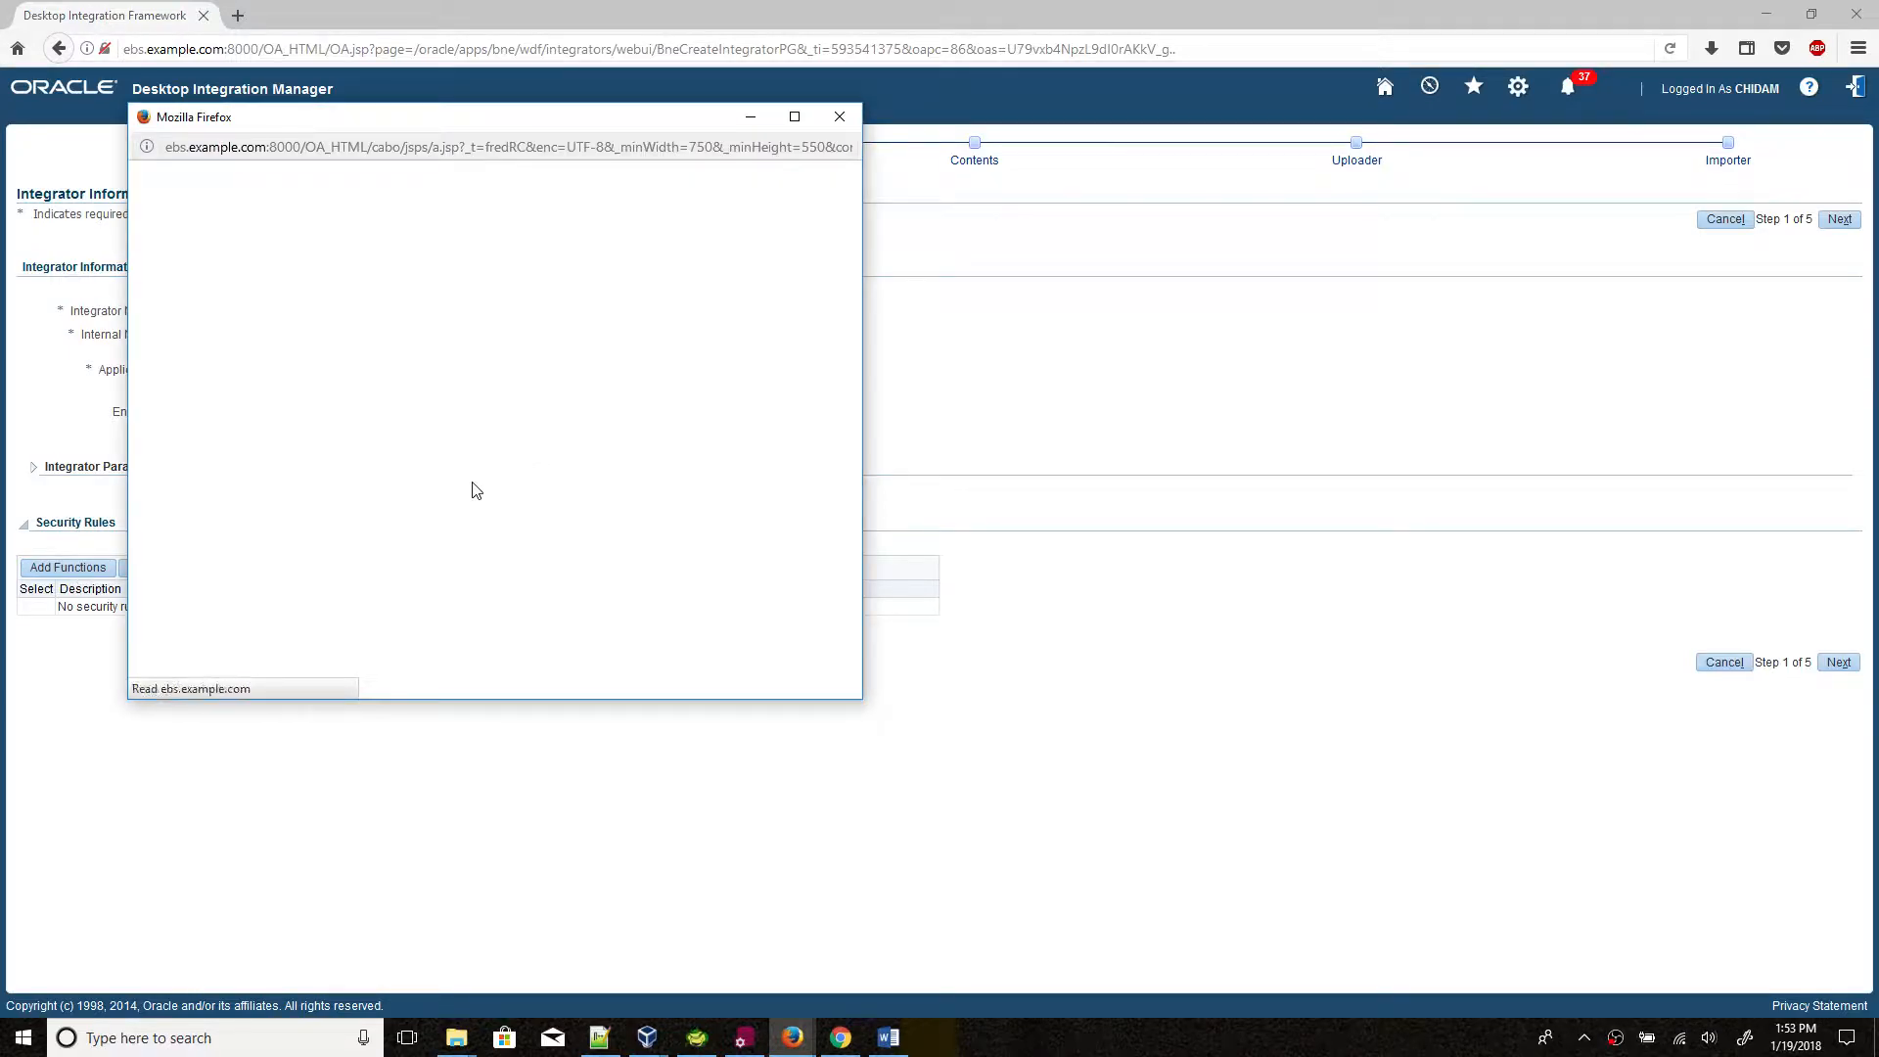
click(292, 317)
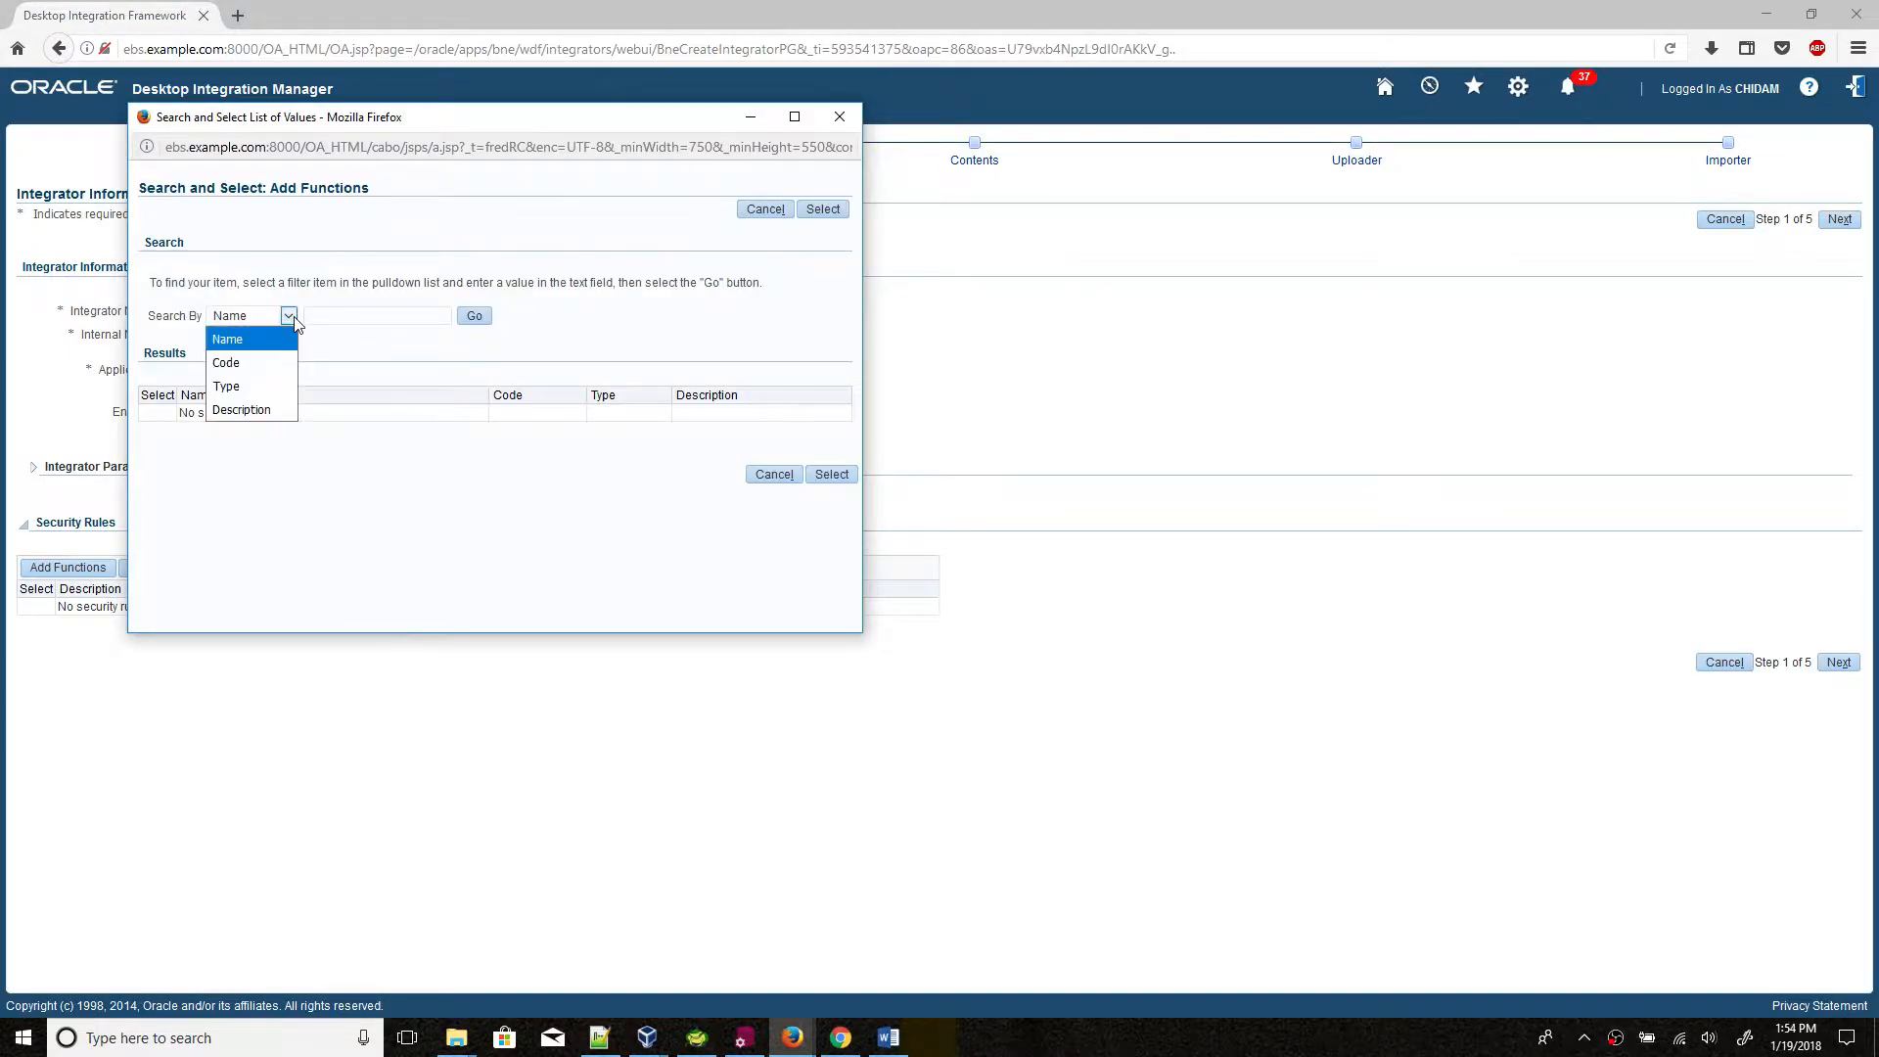
click(279, 356)
click(349, 318)
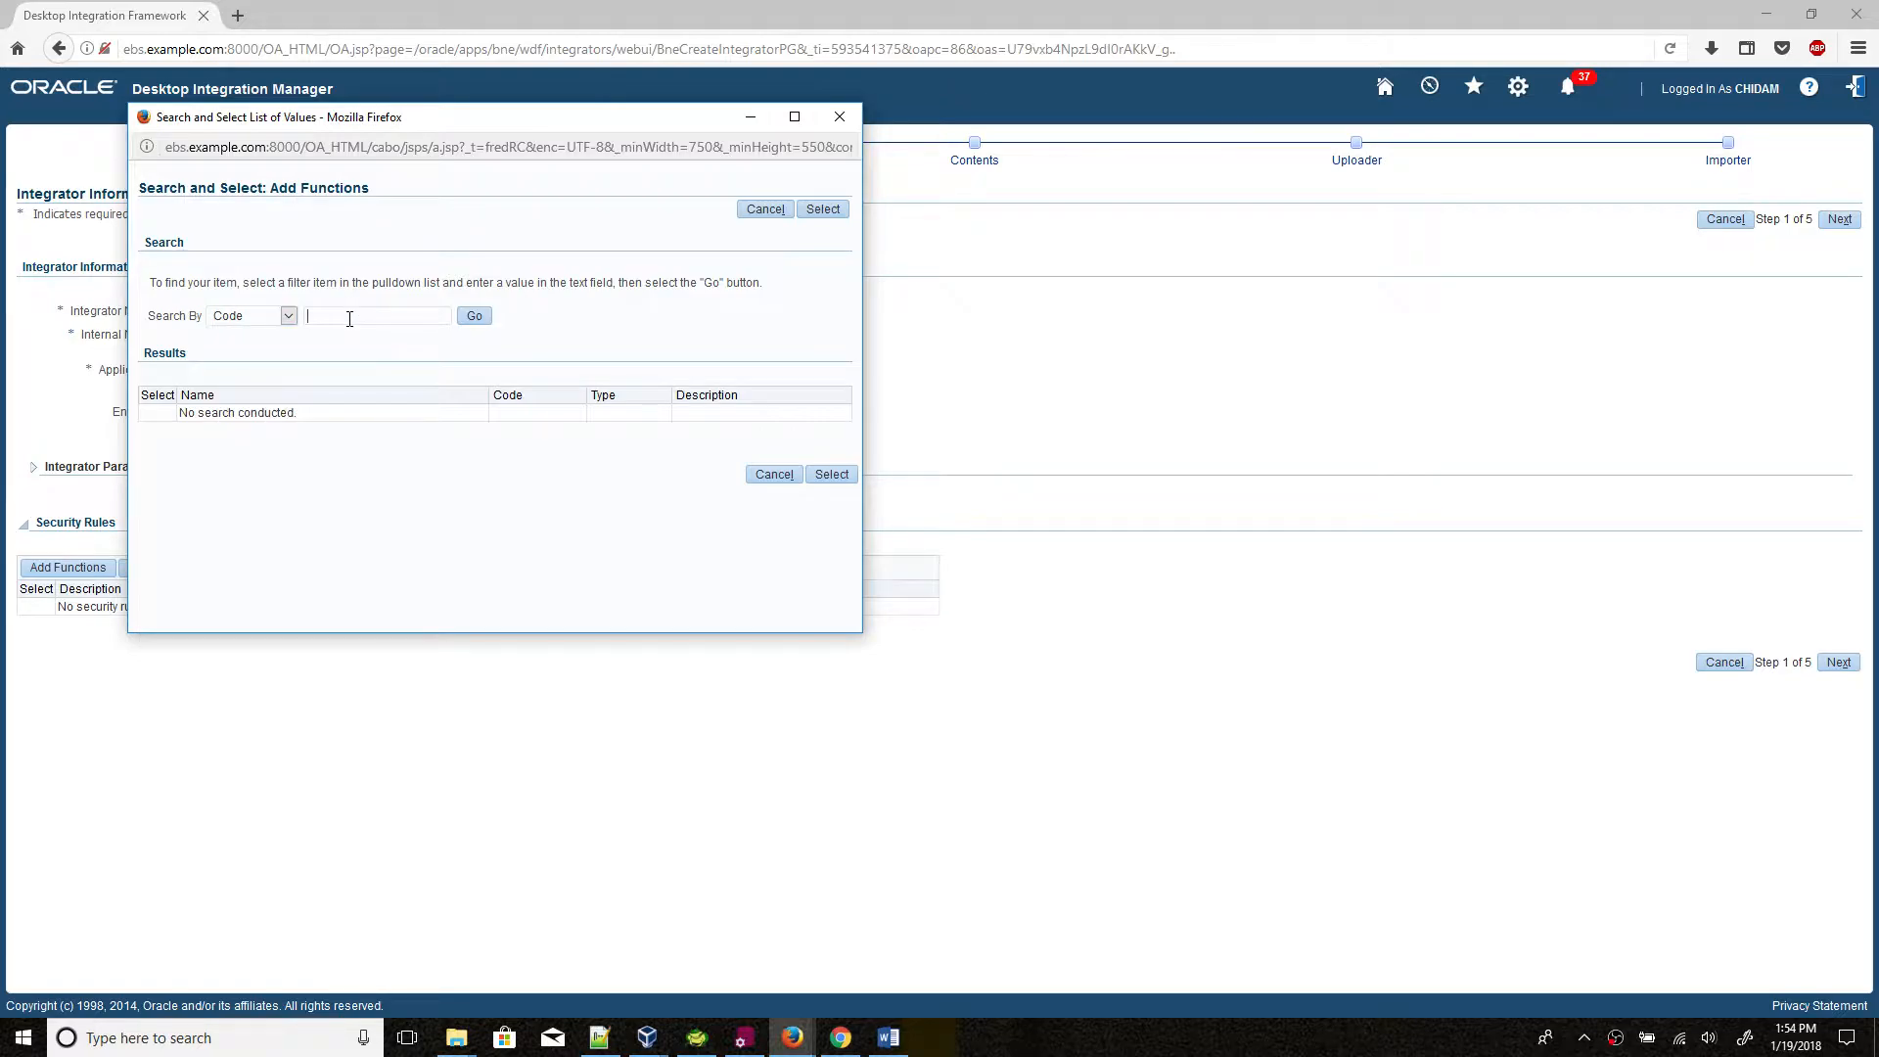
text(BNE%DOC%)
click(361, 336)
click(478, 318)
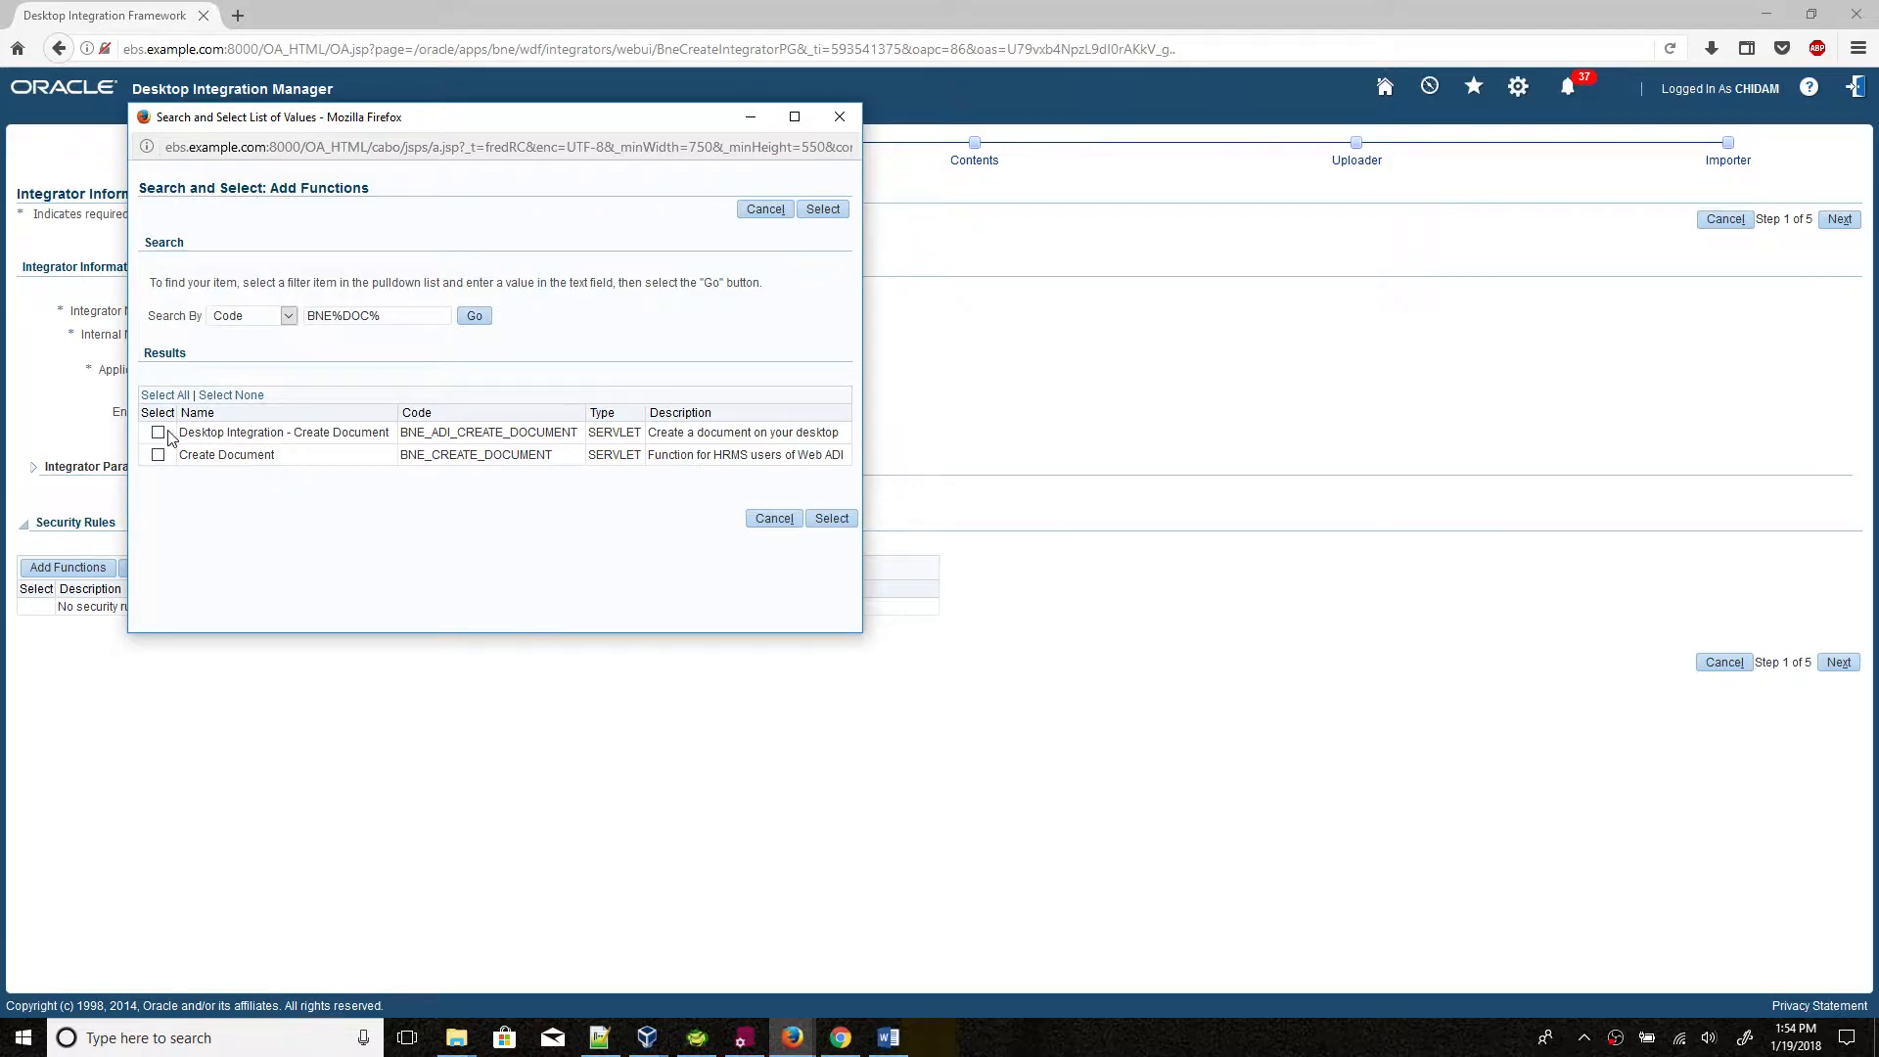
Step: Add BNE_CREATE_DOCUMENT and BNE_ADI_CREATE_DOCUMENT as security rules and continue to the Interfaces stage
click(157, 455)
click(158, 432)
click(831, 519)
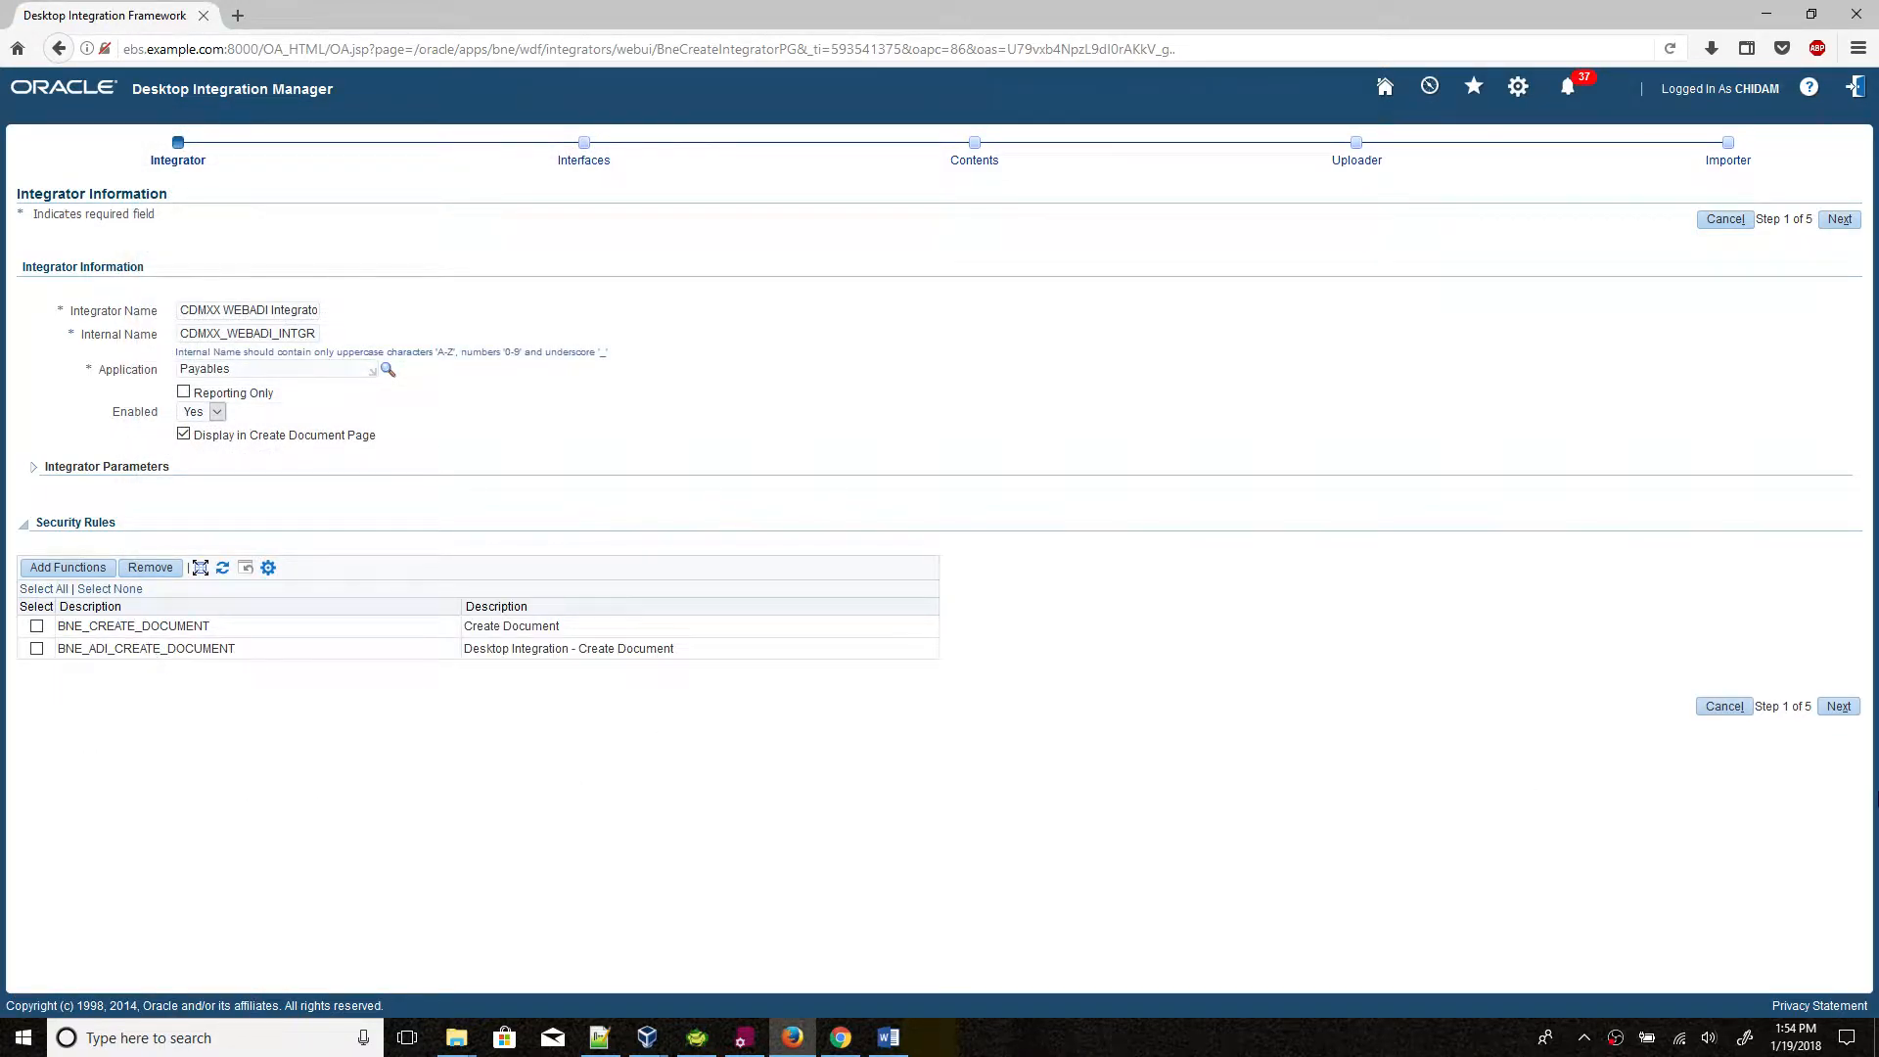
click(1839, 708)
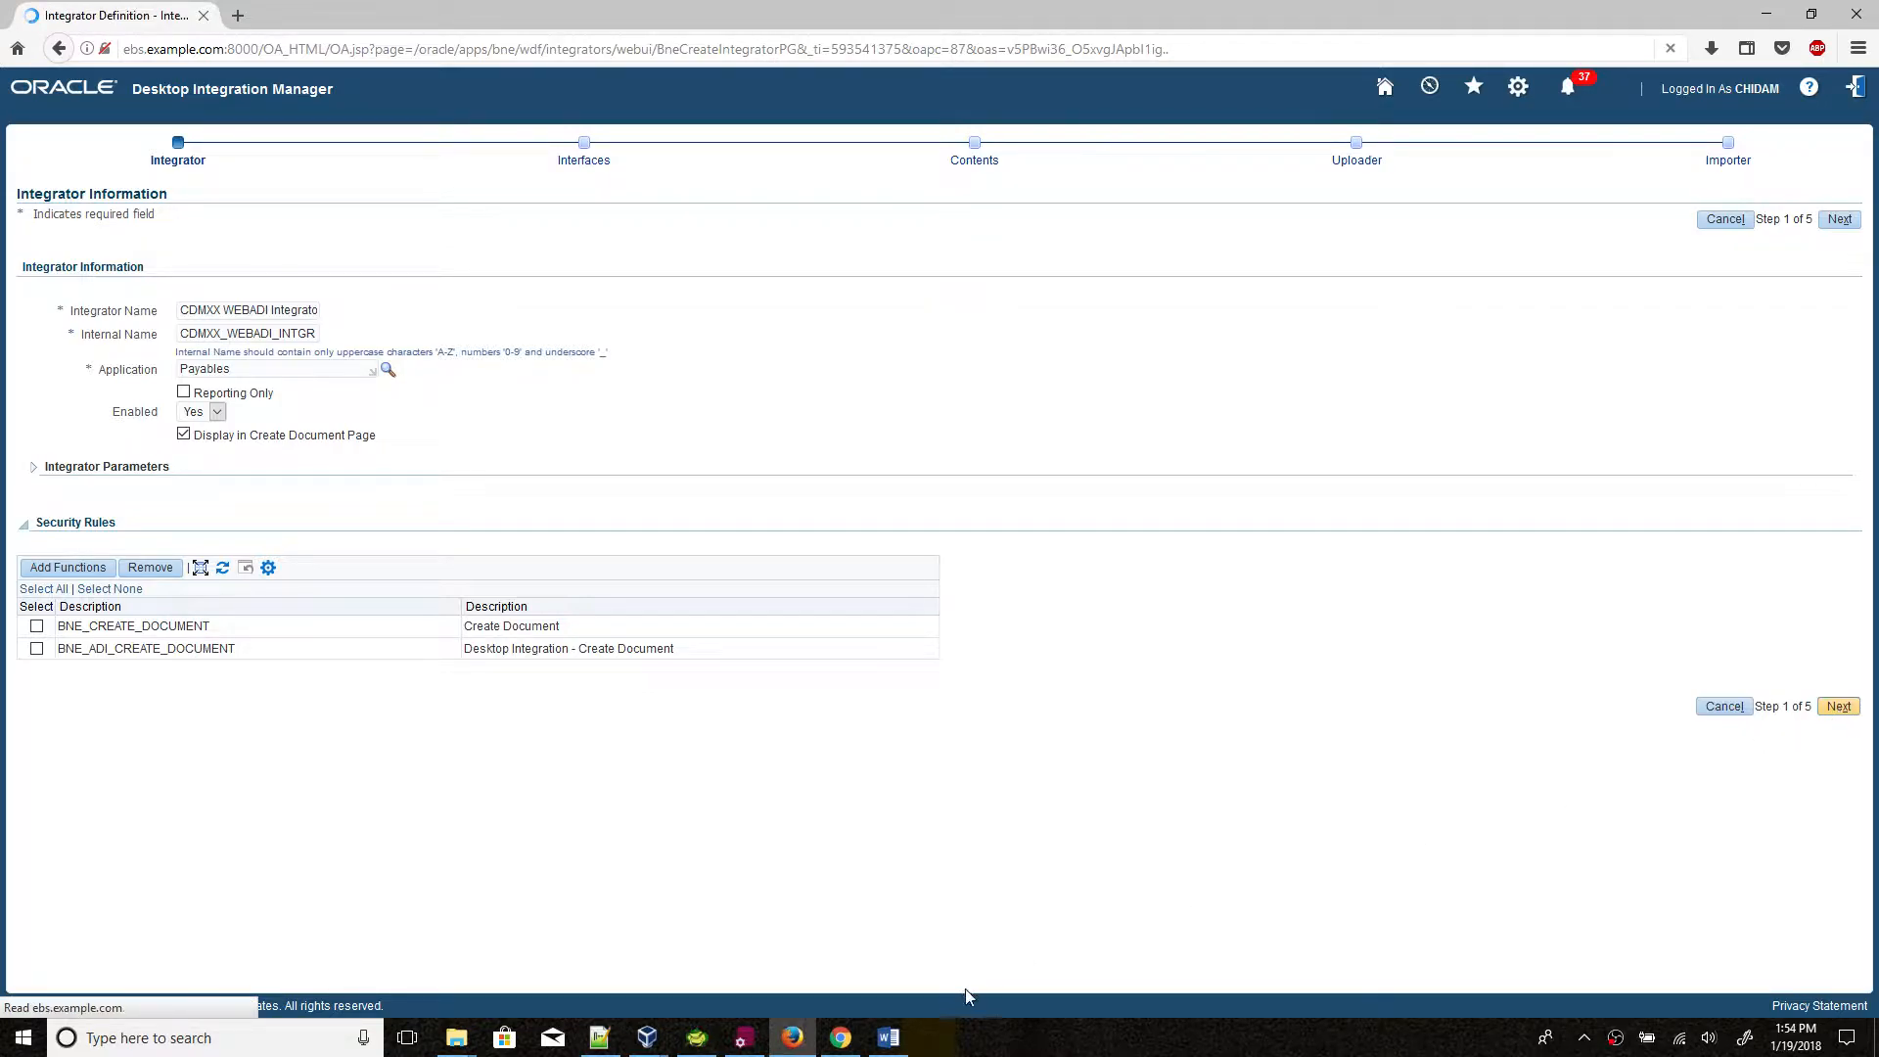
Step: Check the integrator outline in Word, then return to the form in Firefox and name the interface CDMXX_WEBADI_INTFACE
click(906, 1039)
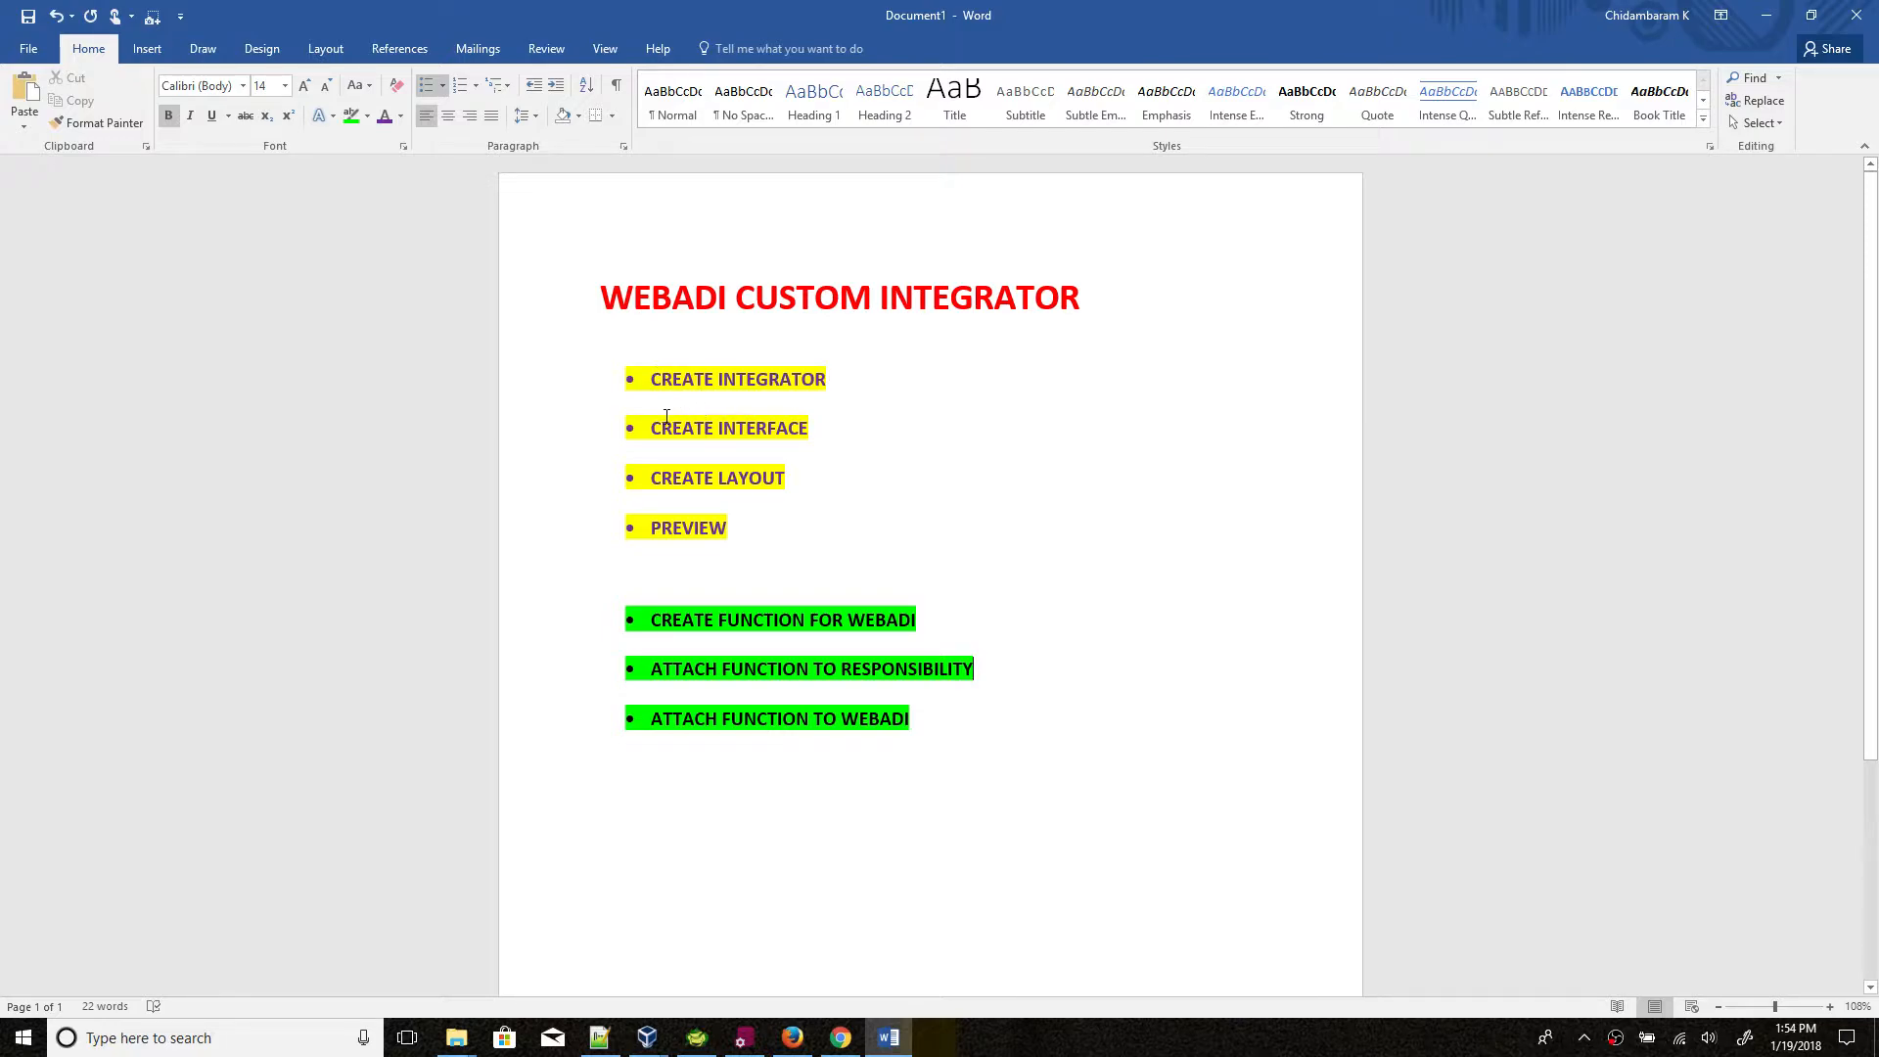
click(893, 1037)
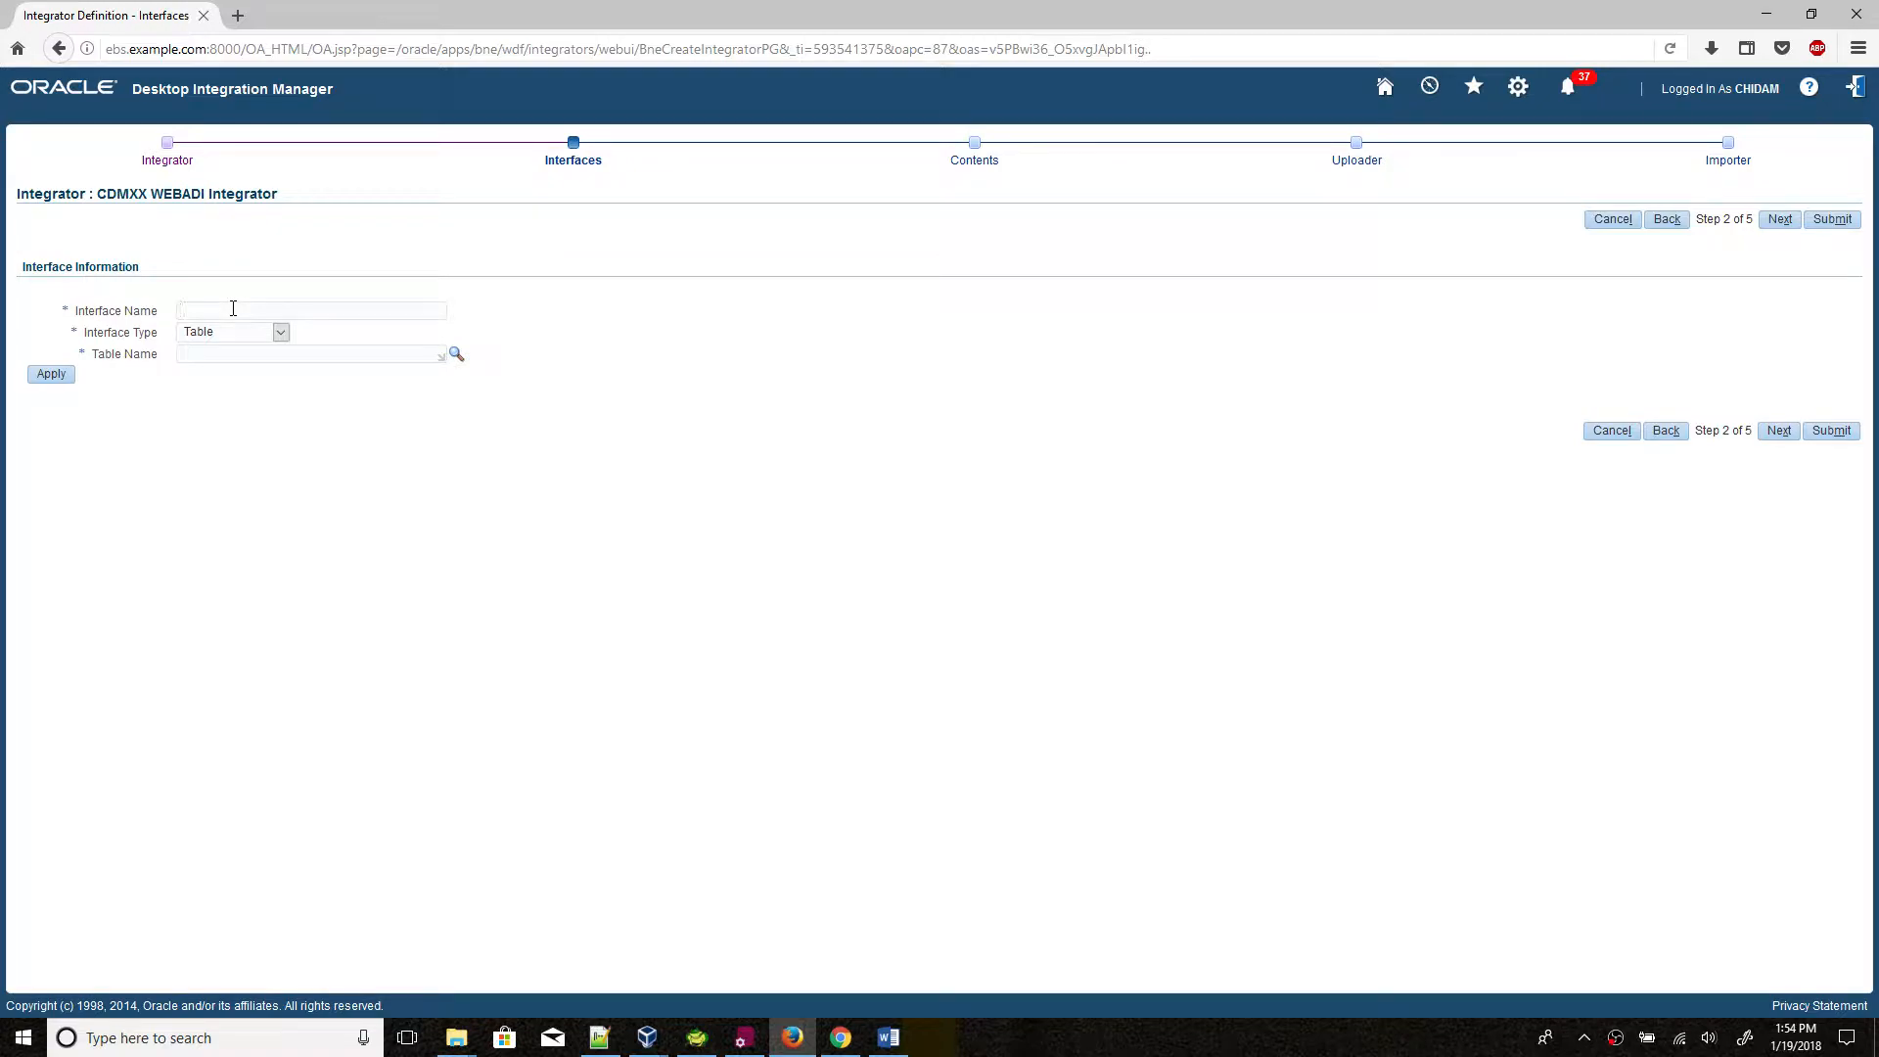
text(CDMXX_WEBADI_)
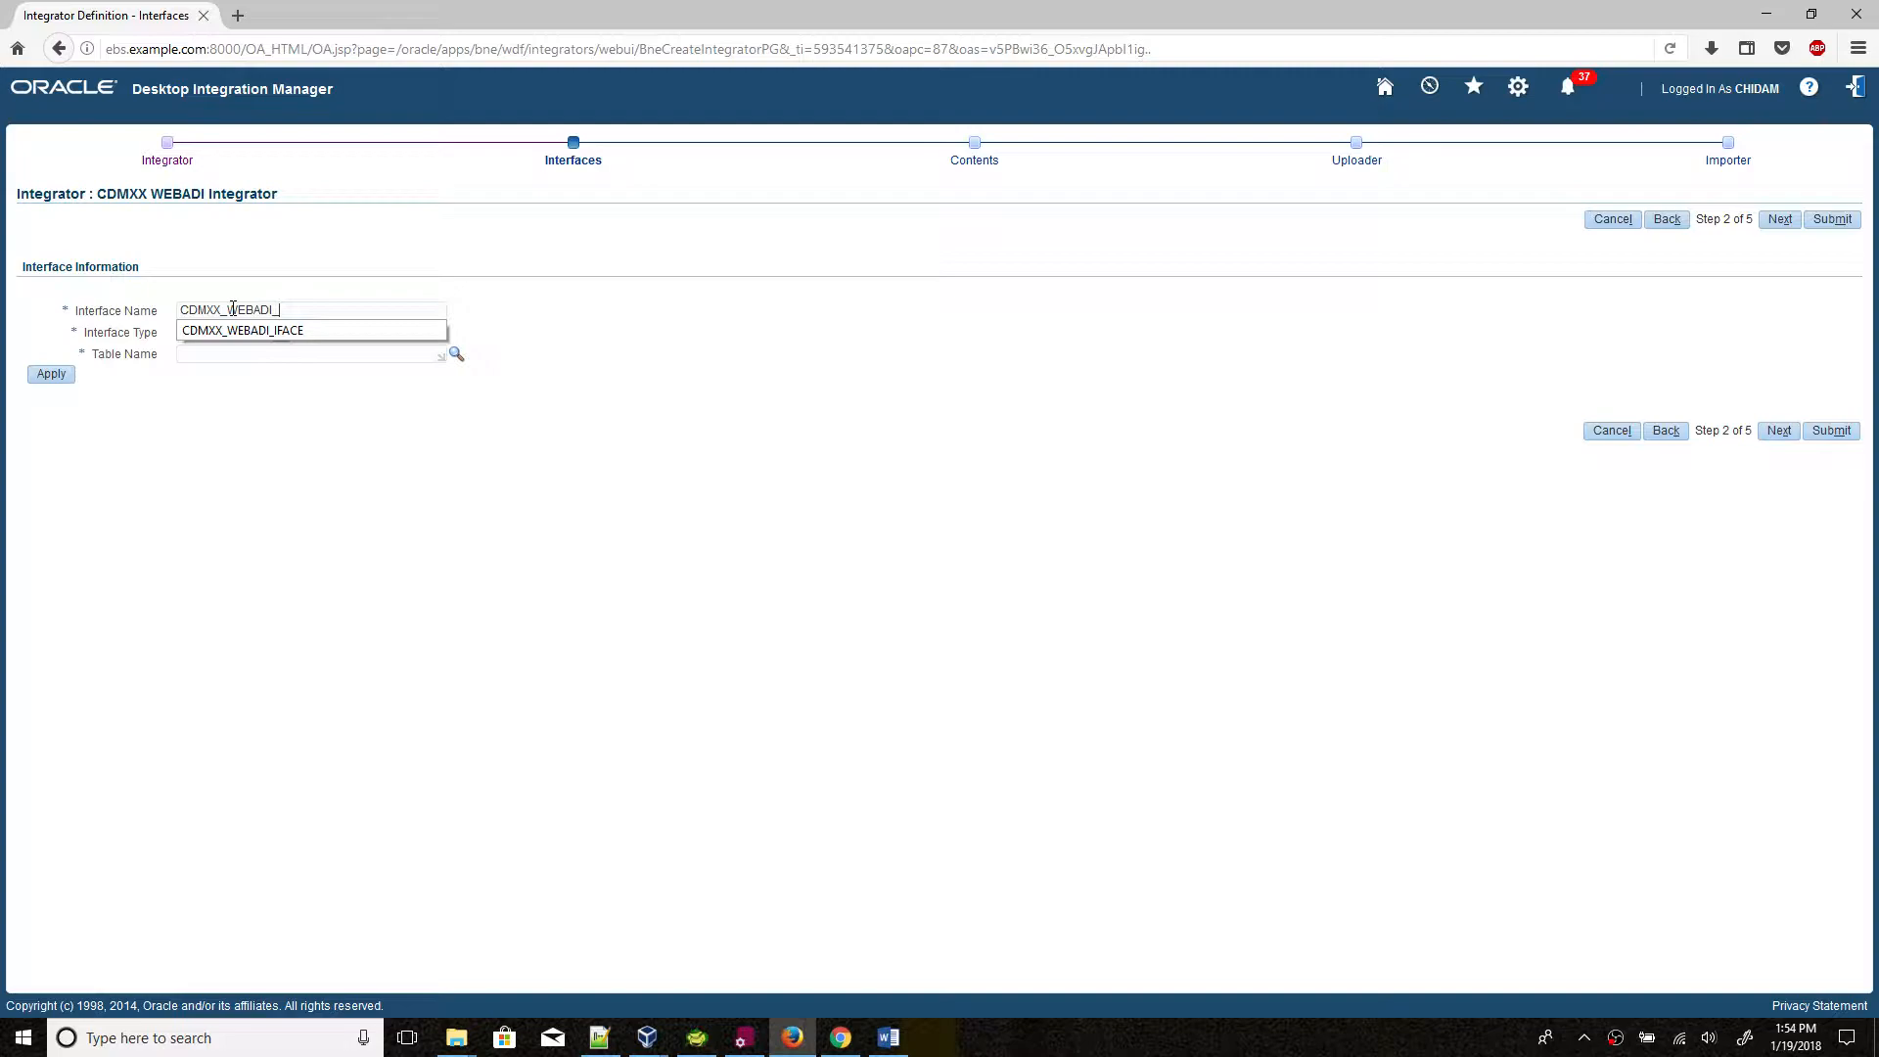
text(NTFACE)
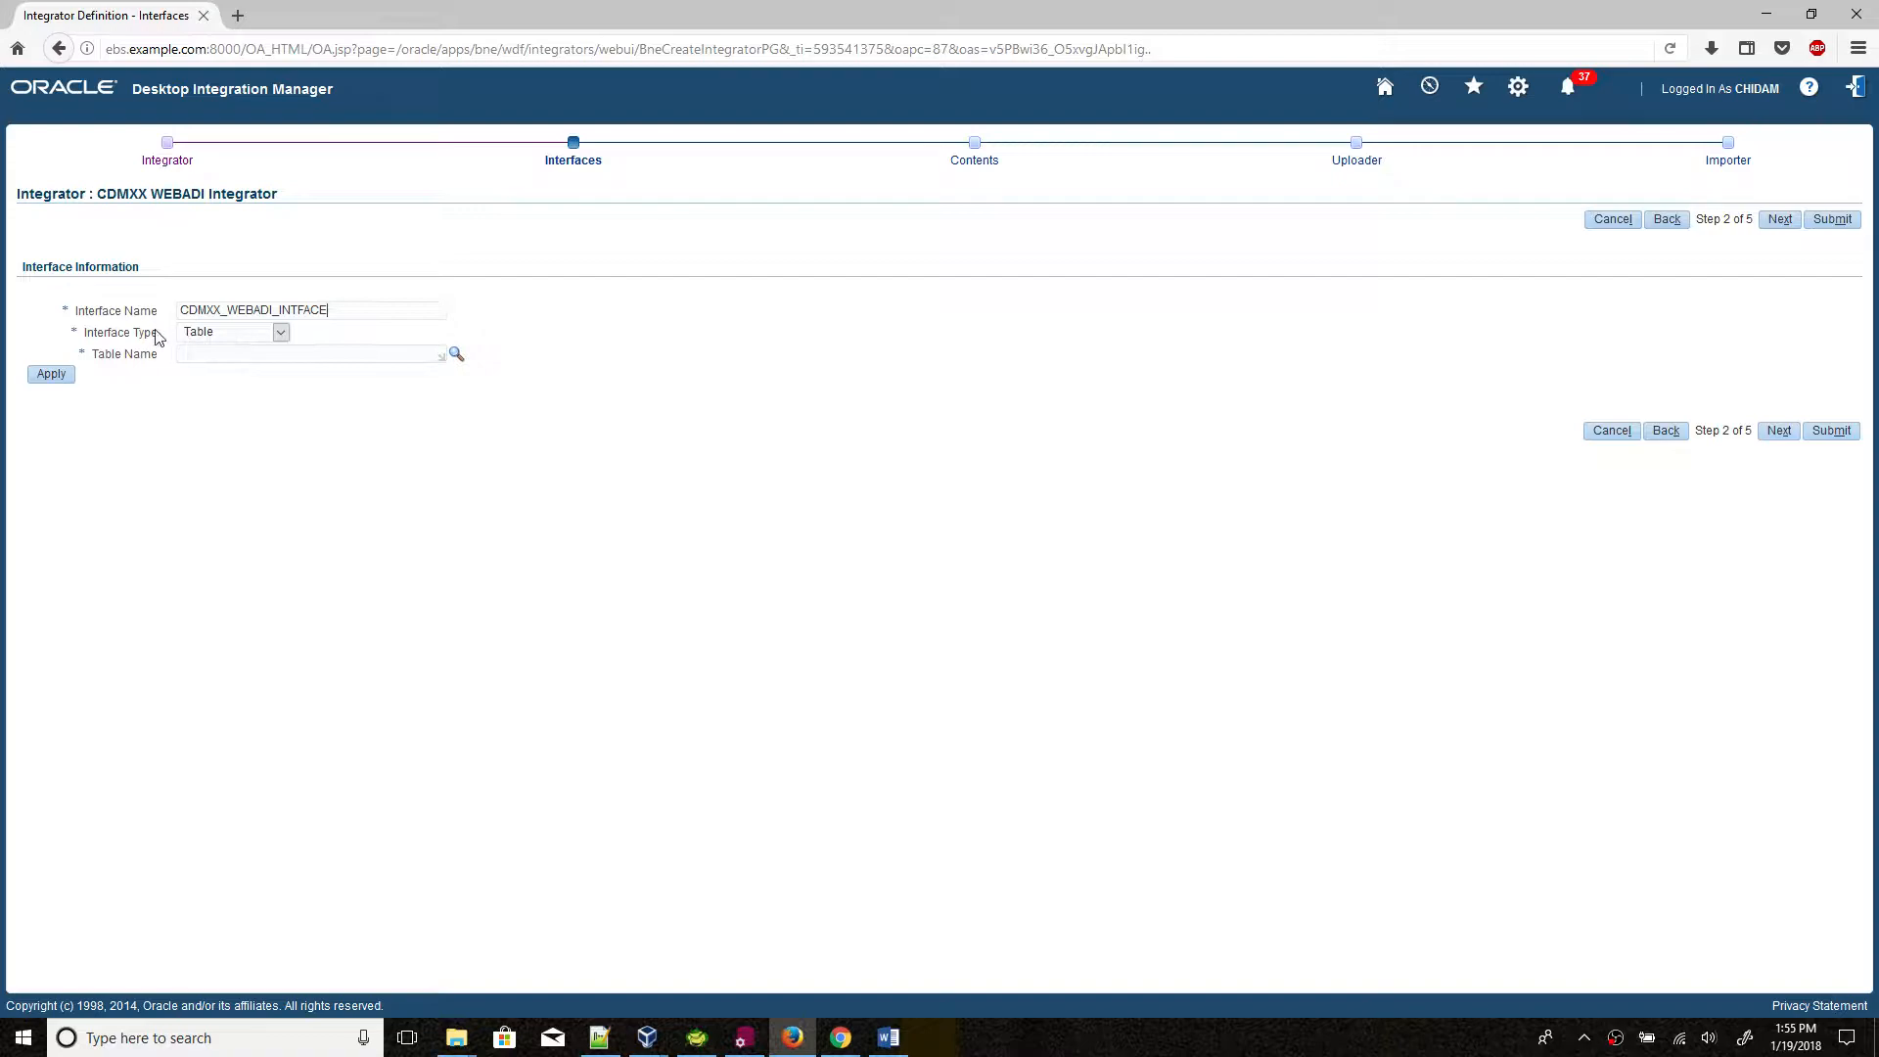
Step: Check the LOAD_DATA procedure in PL/SQL Developer and set the interface type in Firefox to API - Procedure
click(209, 337)
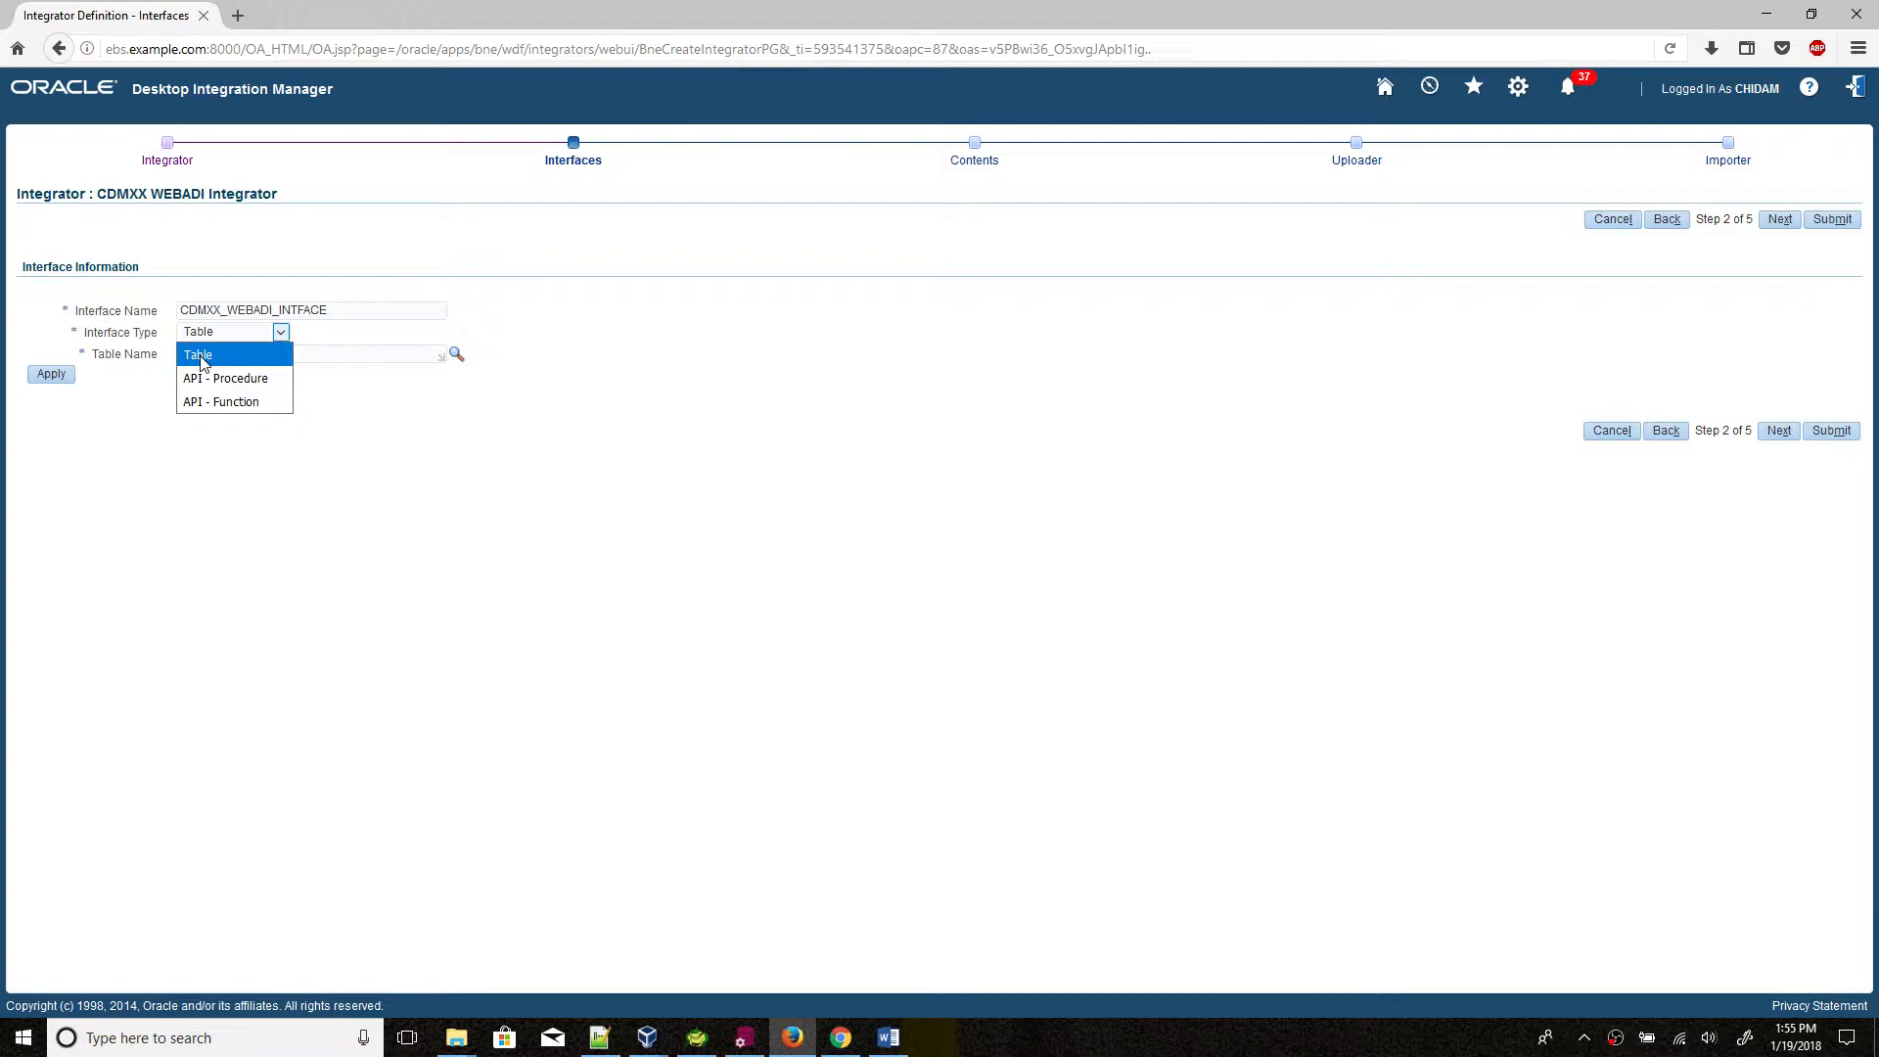
click(744, 1037)
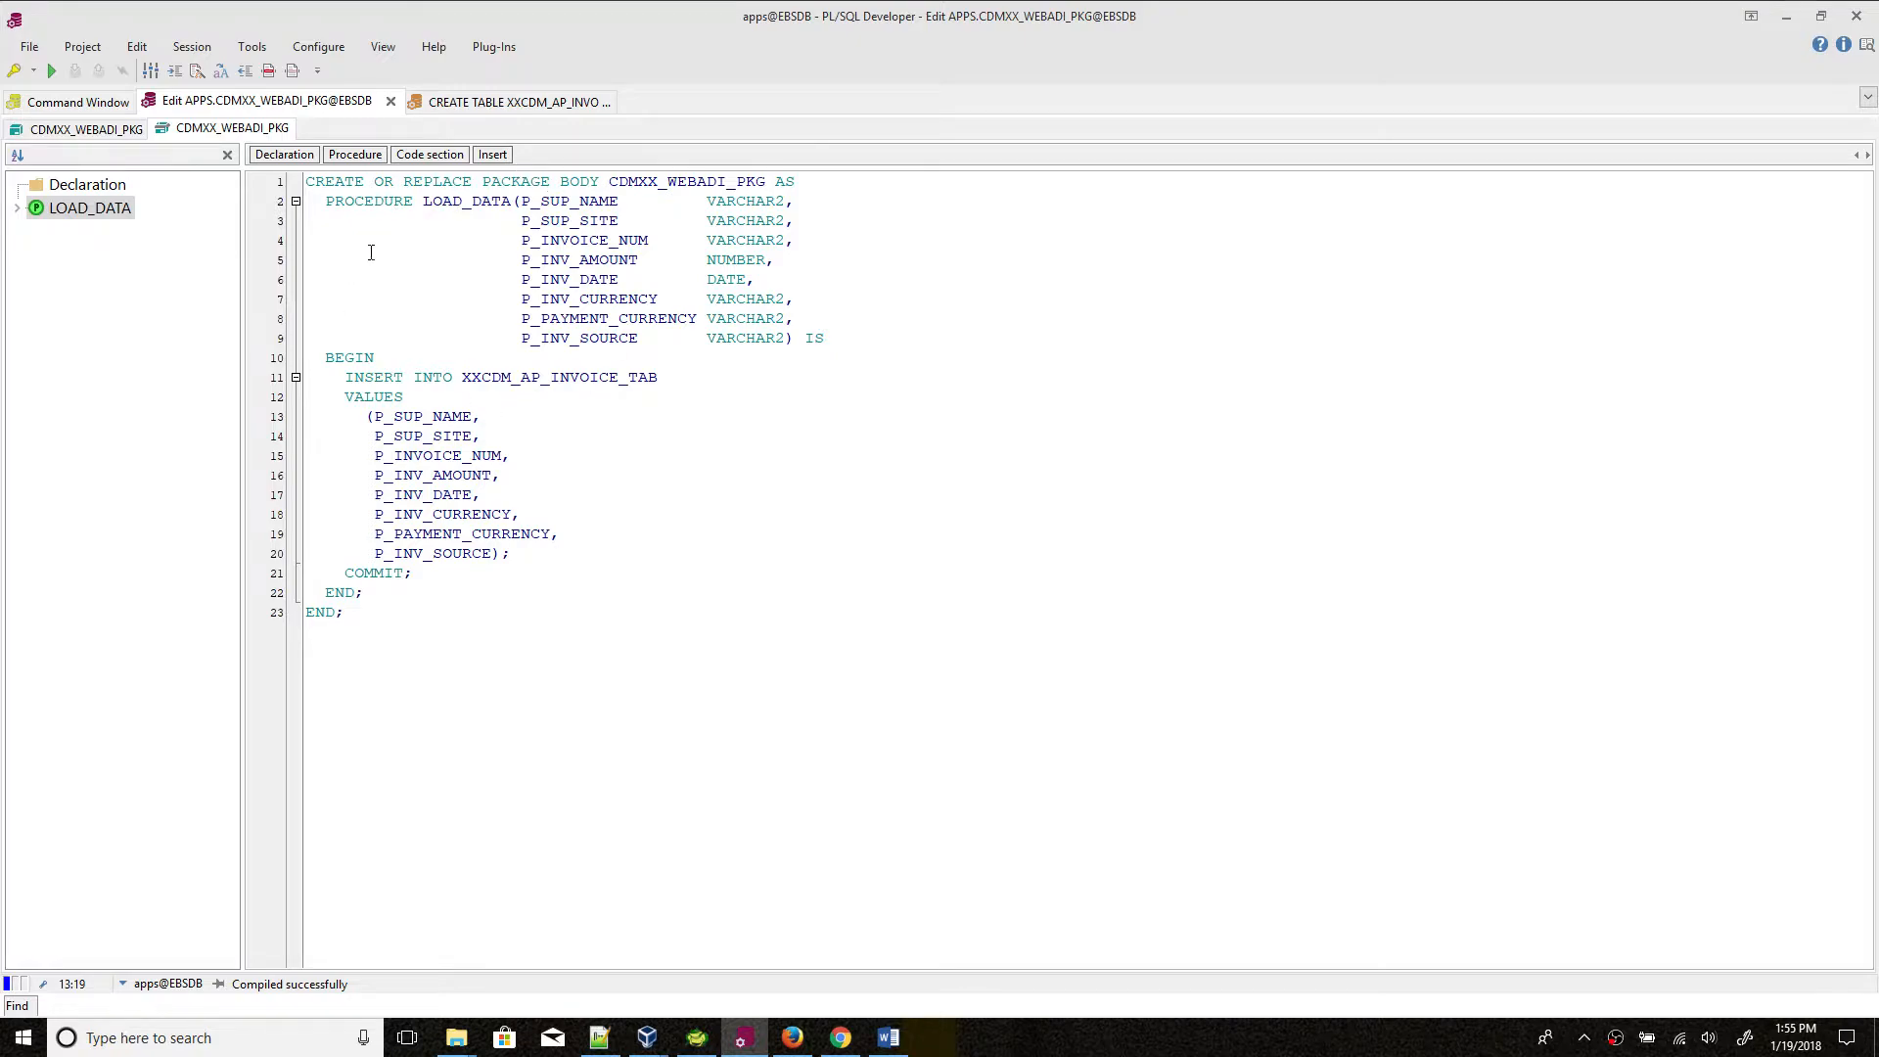
drag(428, 203, 516, 209)
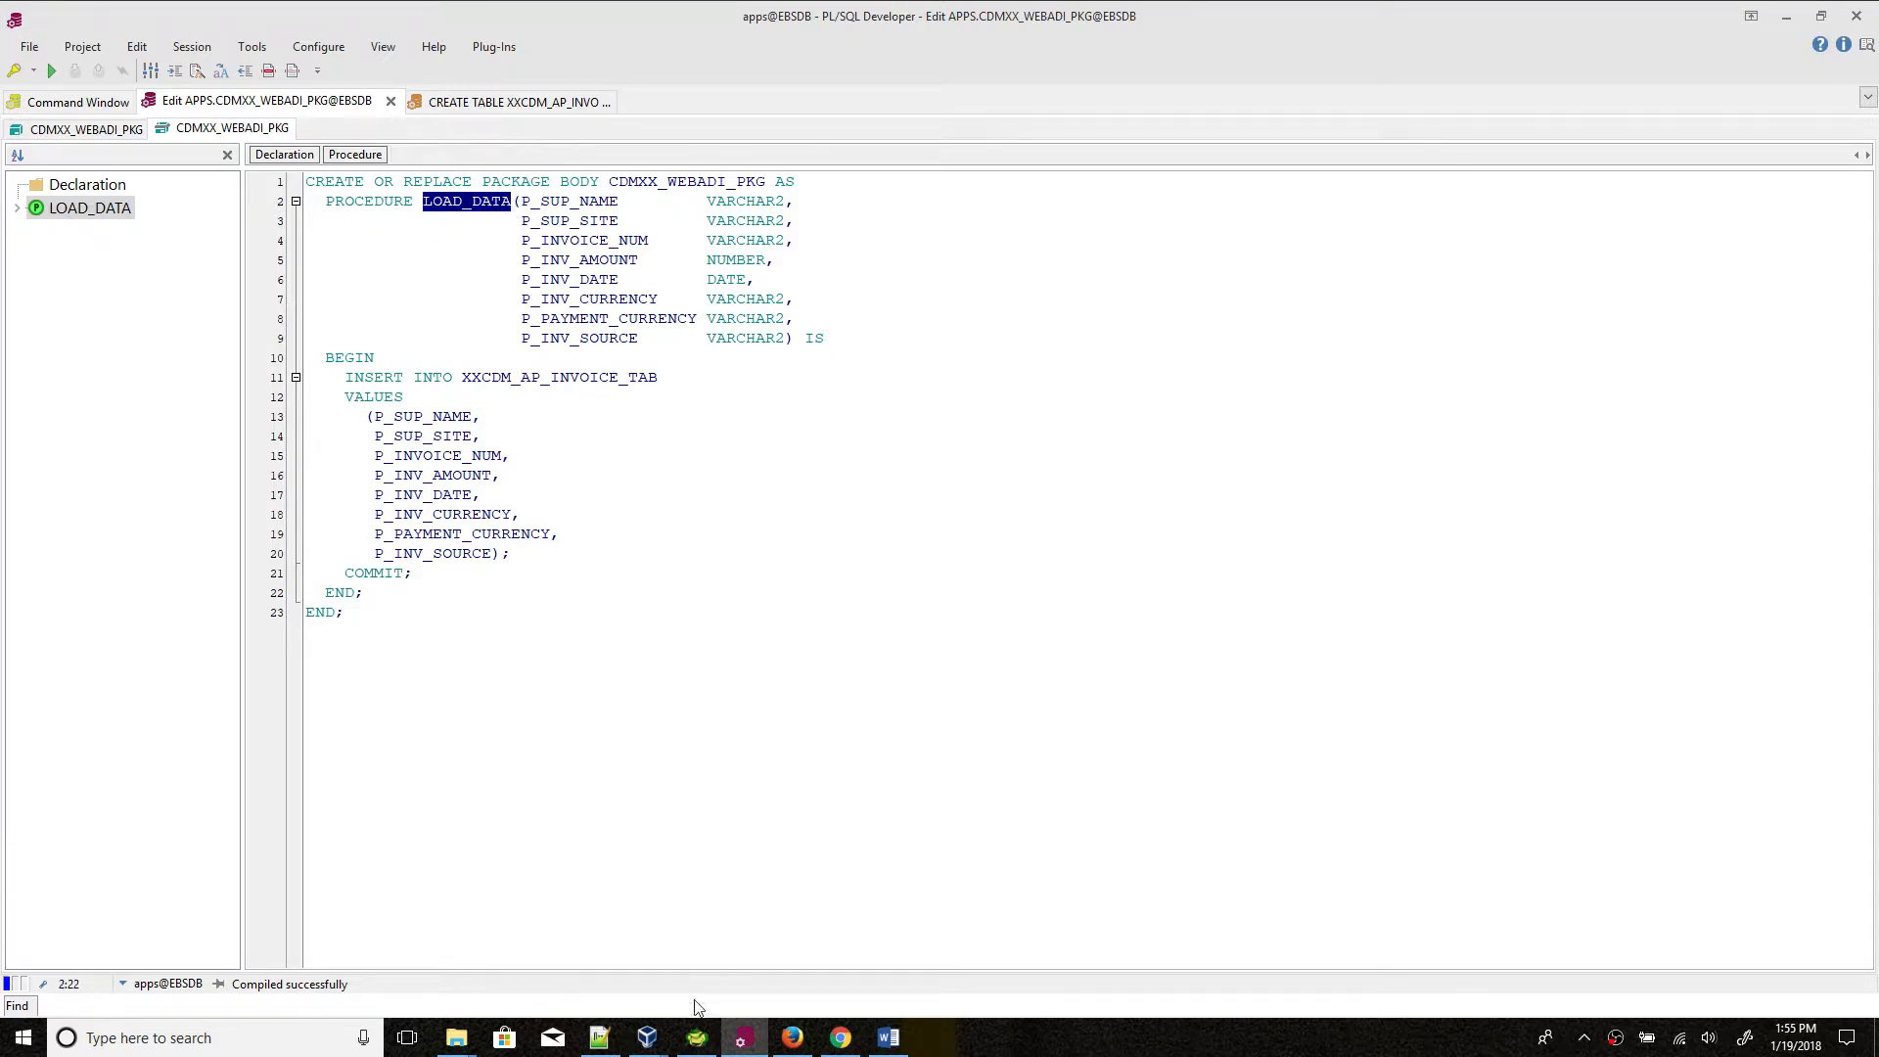
click(742, 1037)
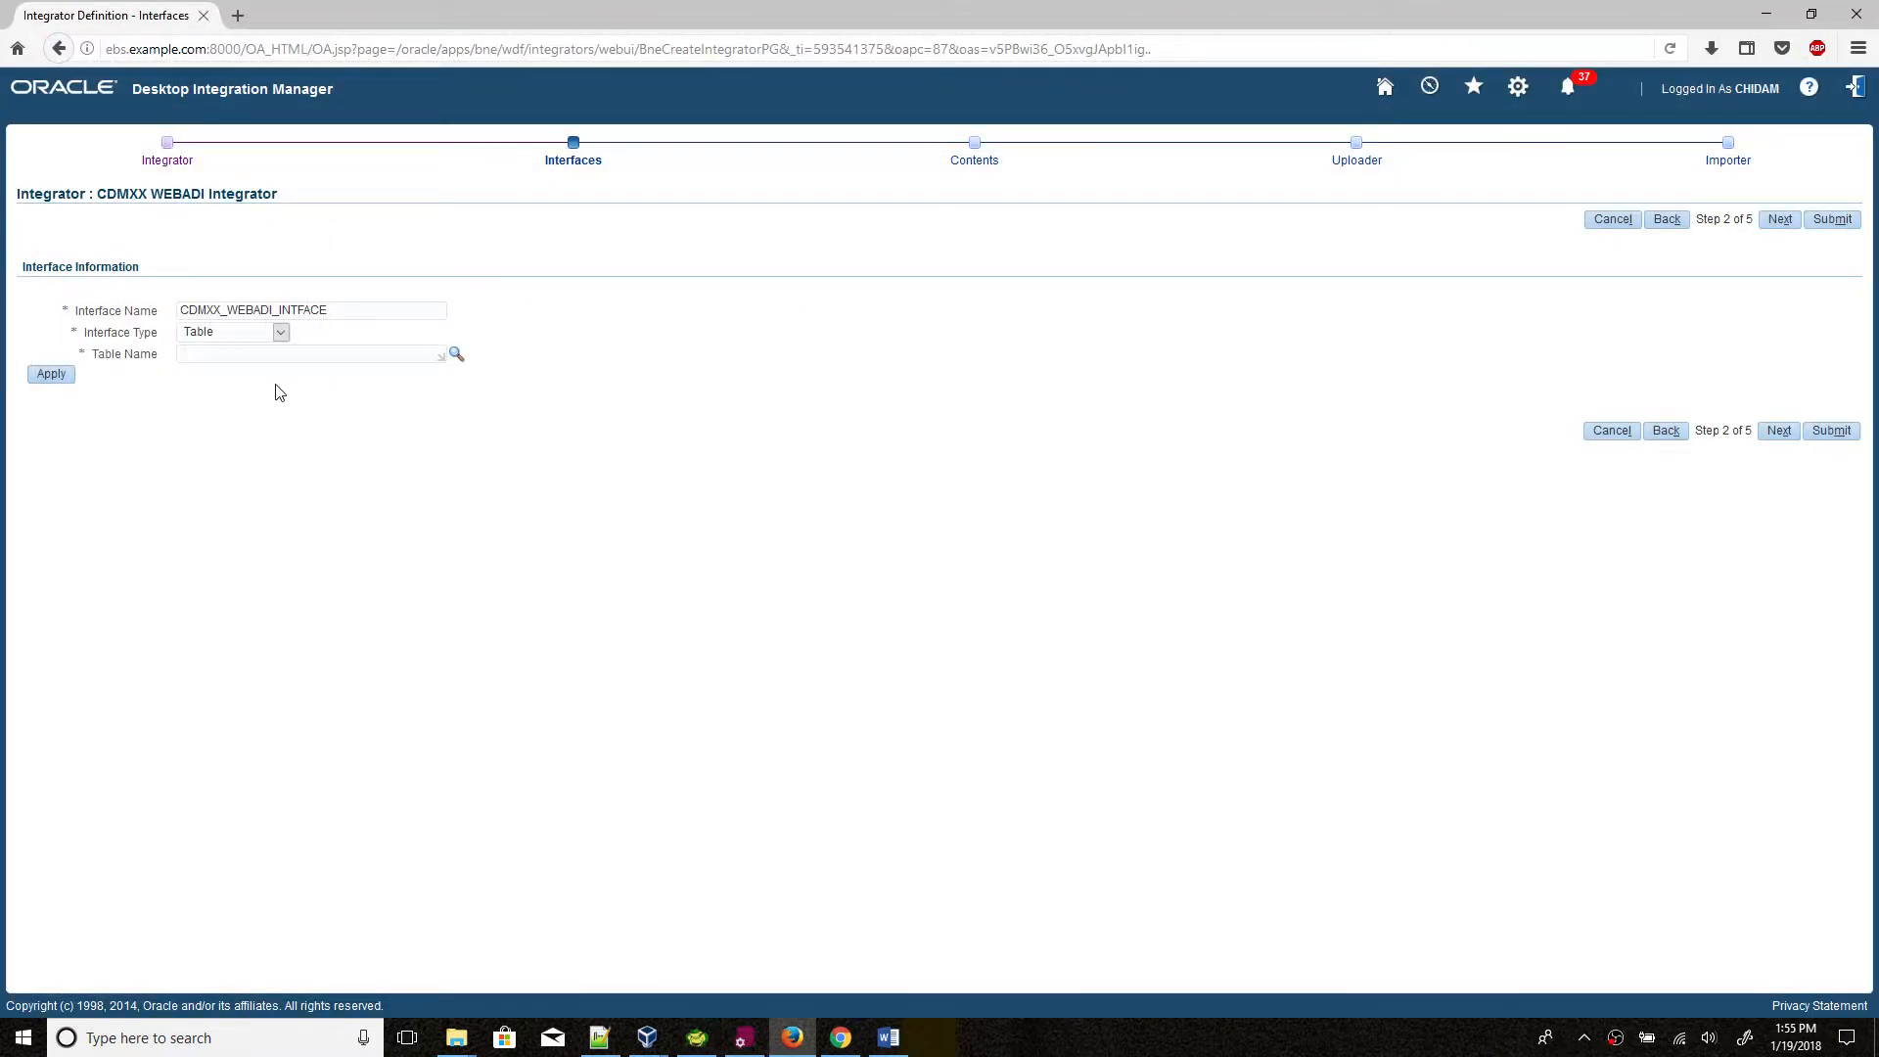
click(239, 332)
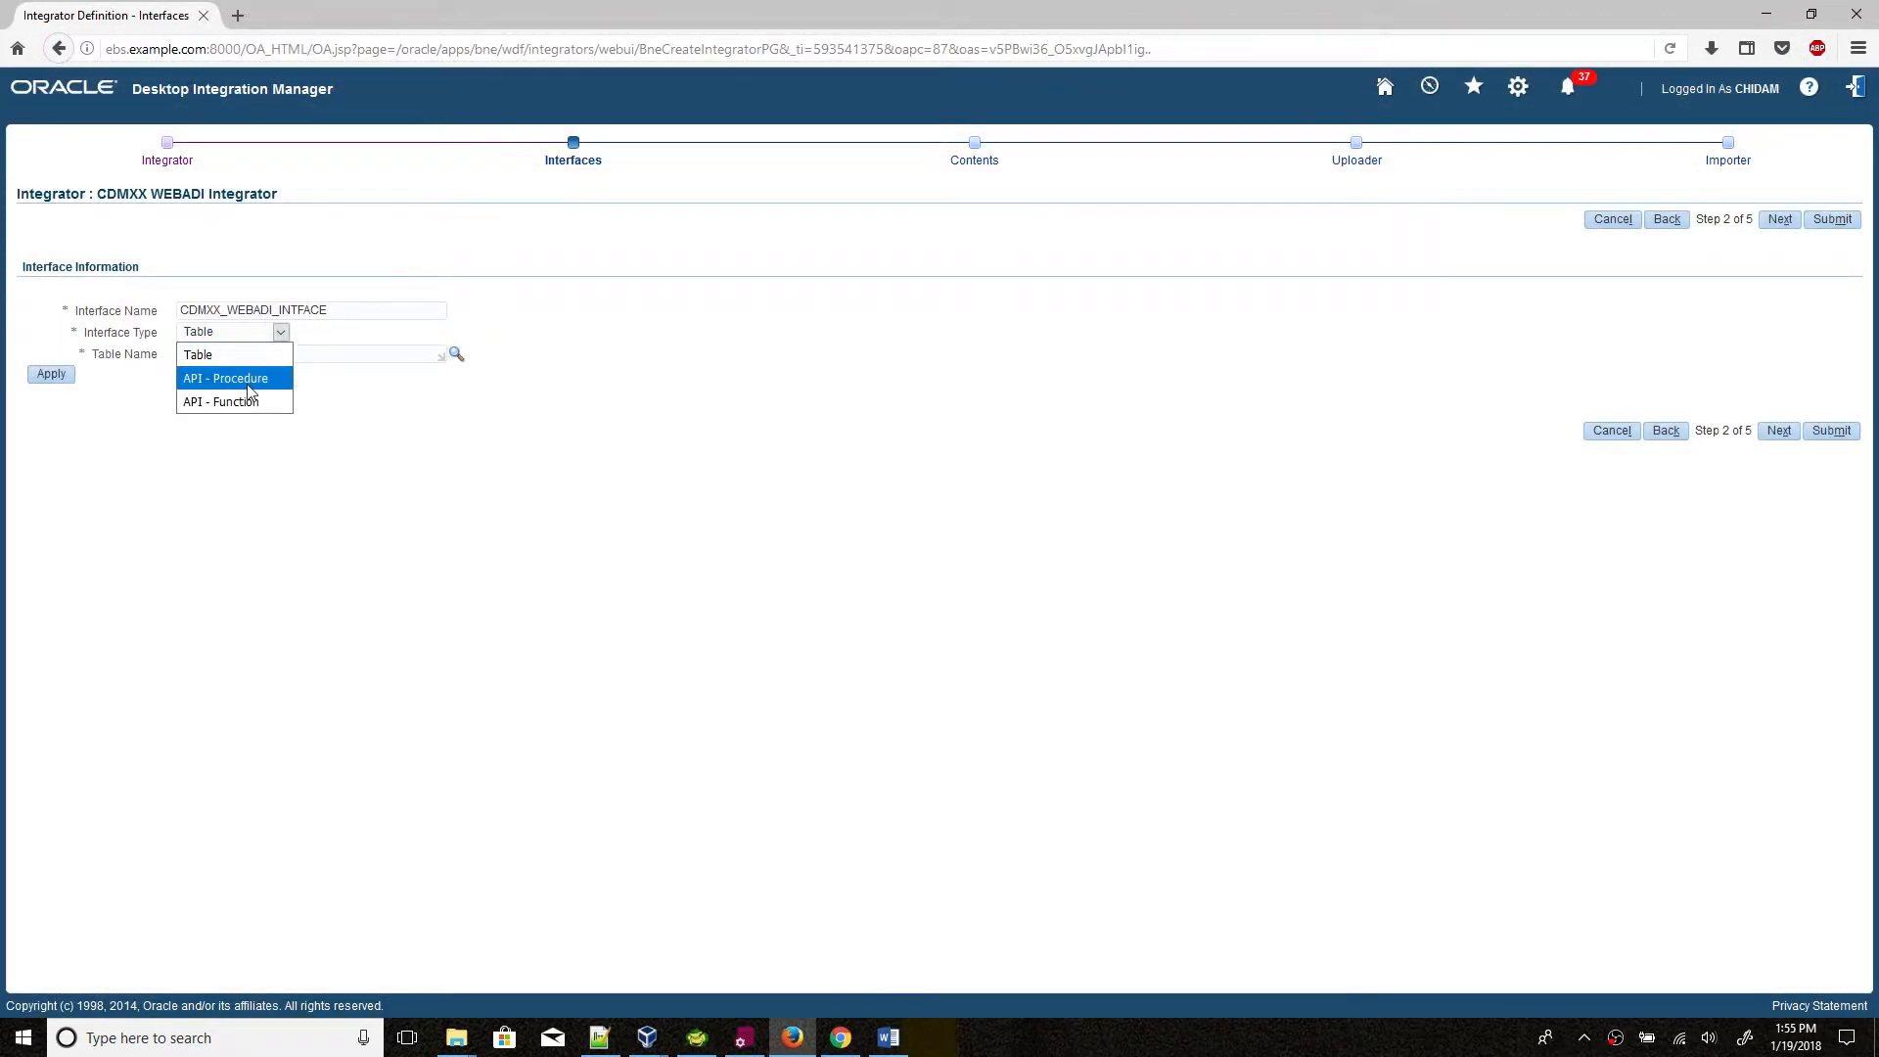
click(241, 379)
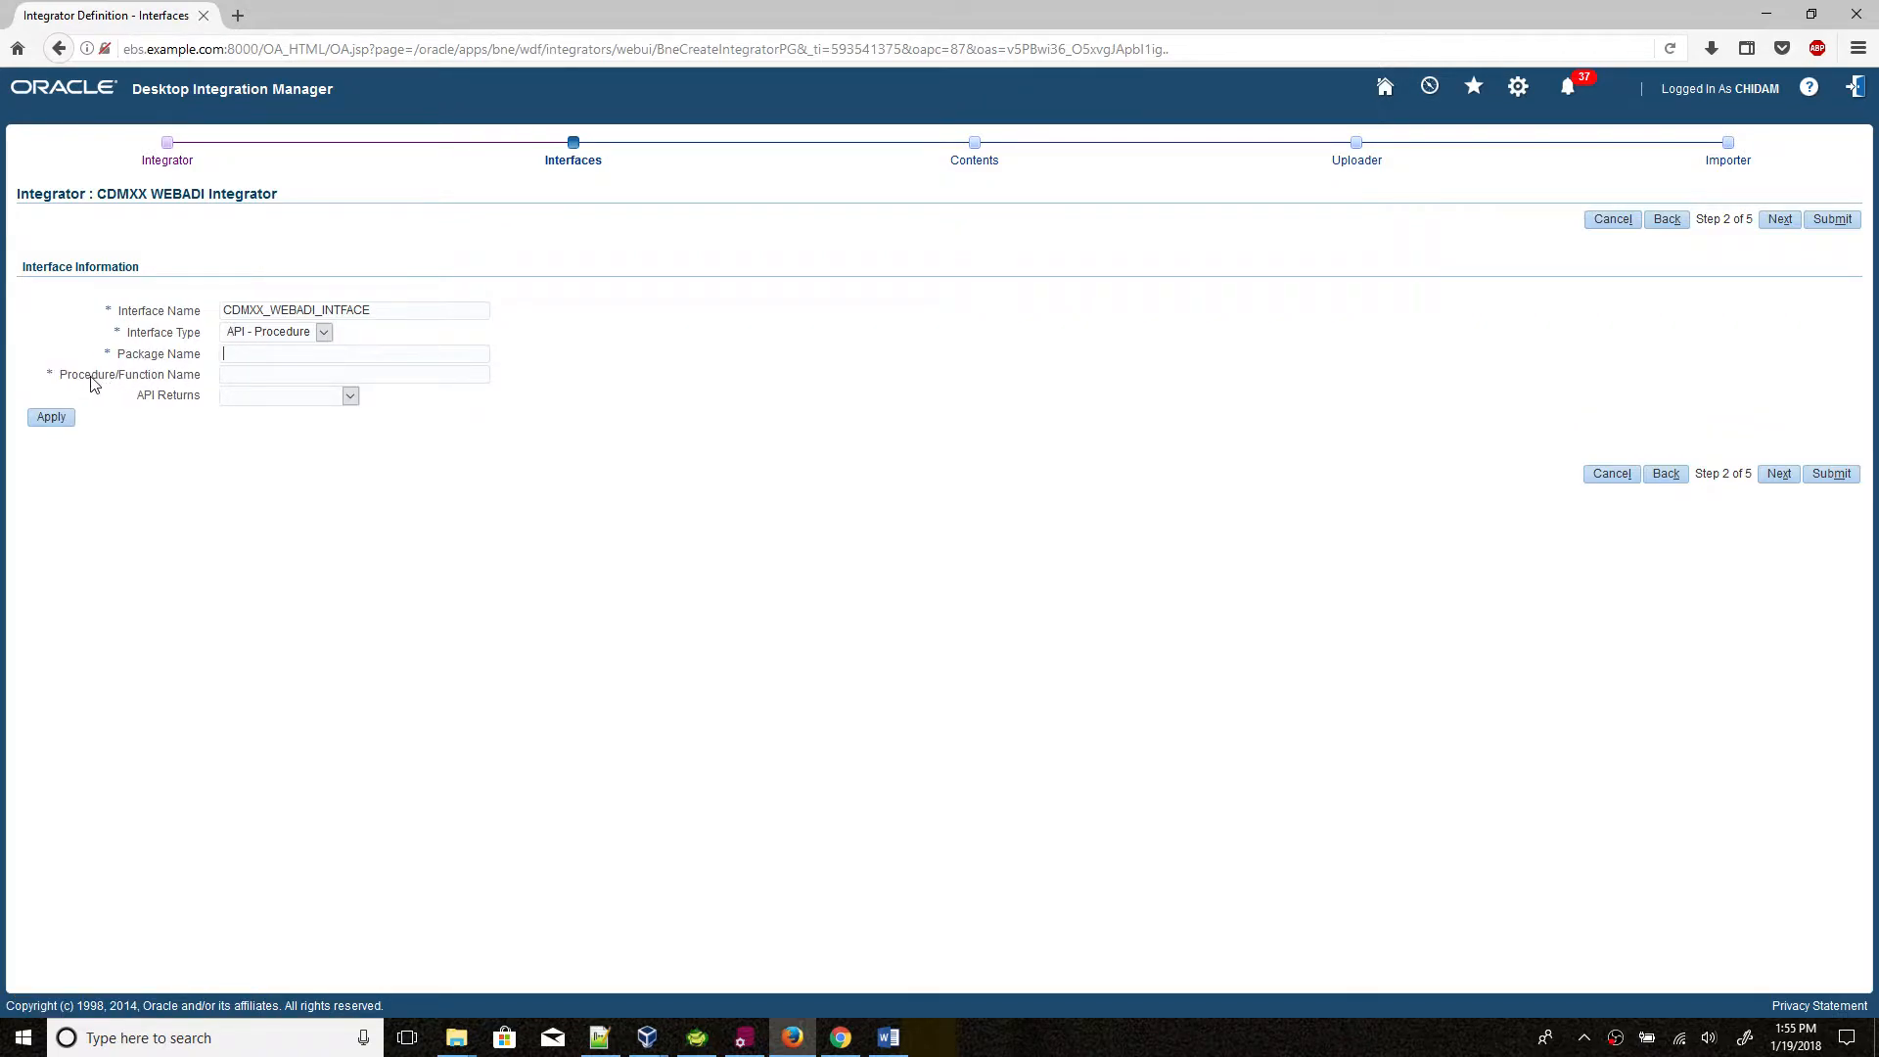
Step: Copy the package name CDMXX_WEBADI_PKG from PL/SQL Developer into the interface's package name in Firefox
click(743, 1037)
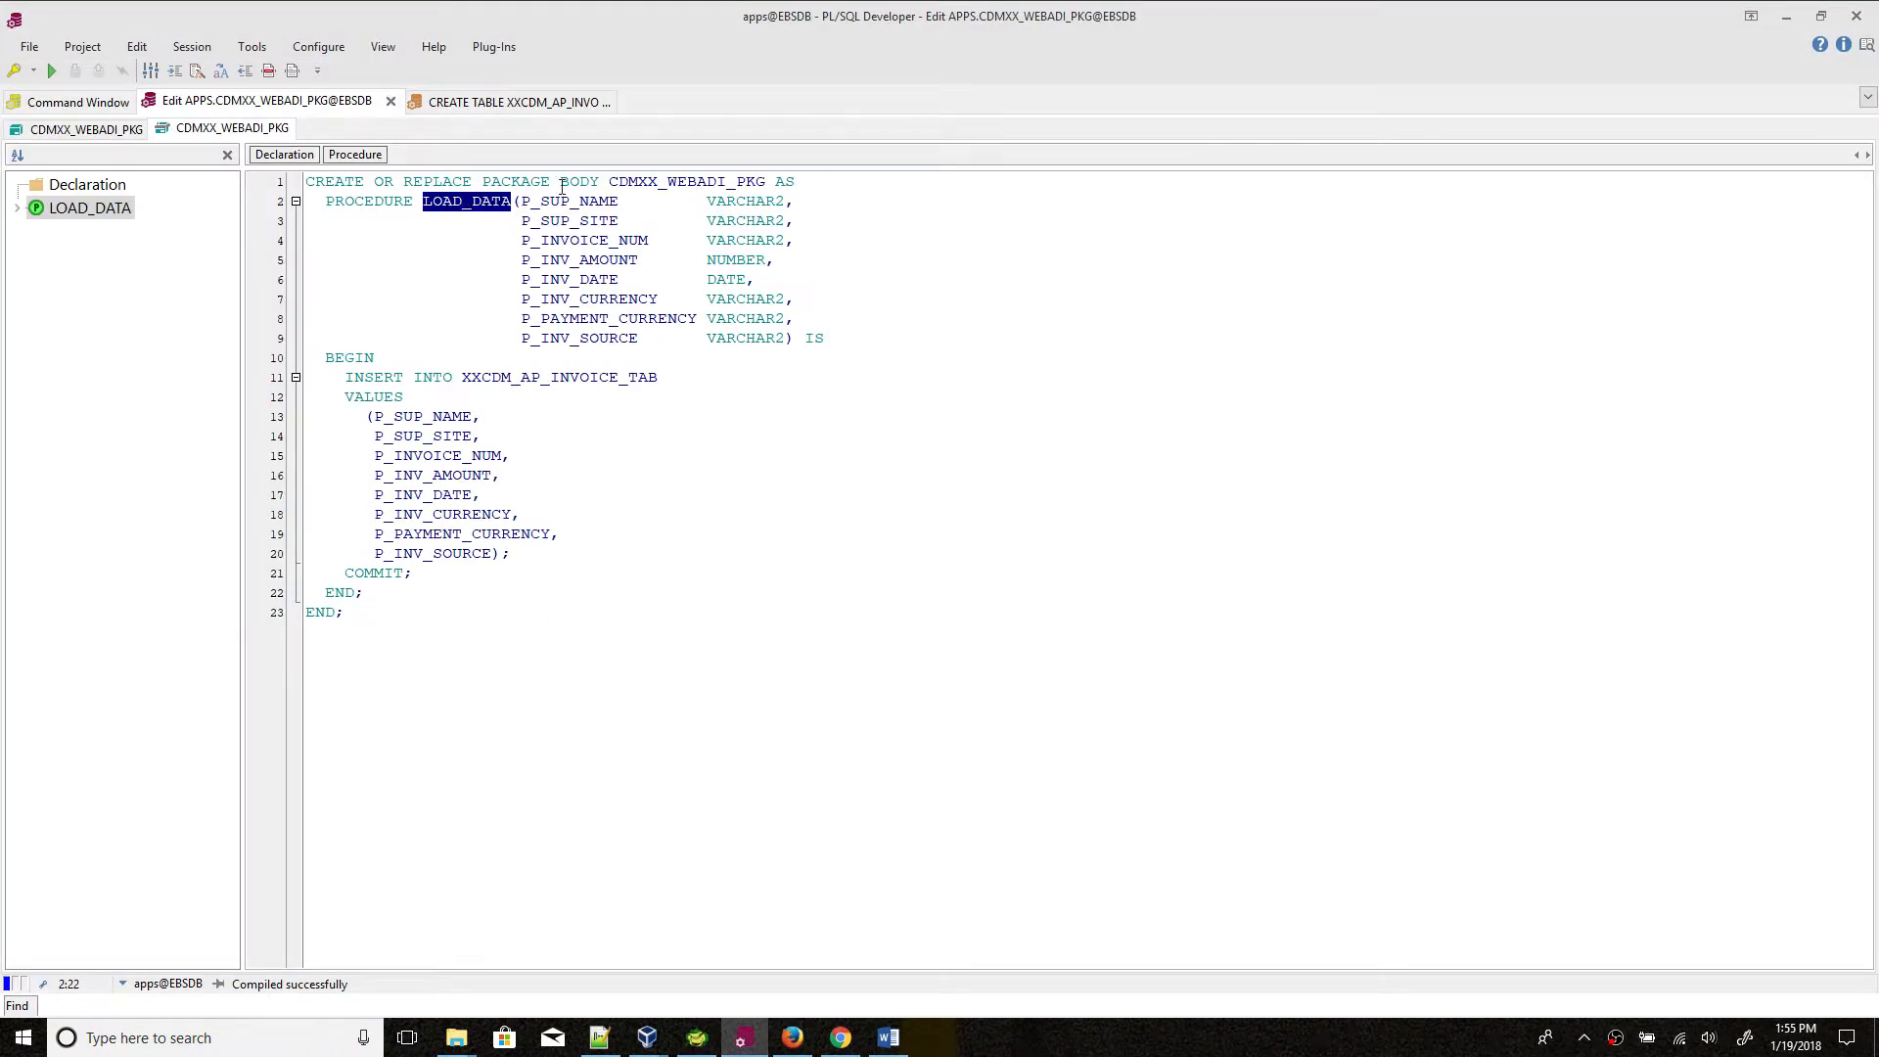
double_click(637, 184)
key(ctrl+c)
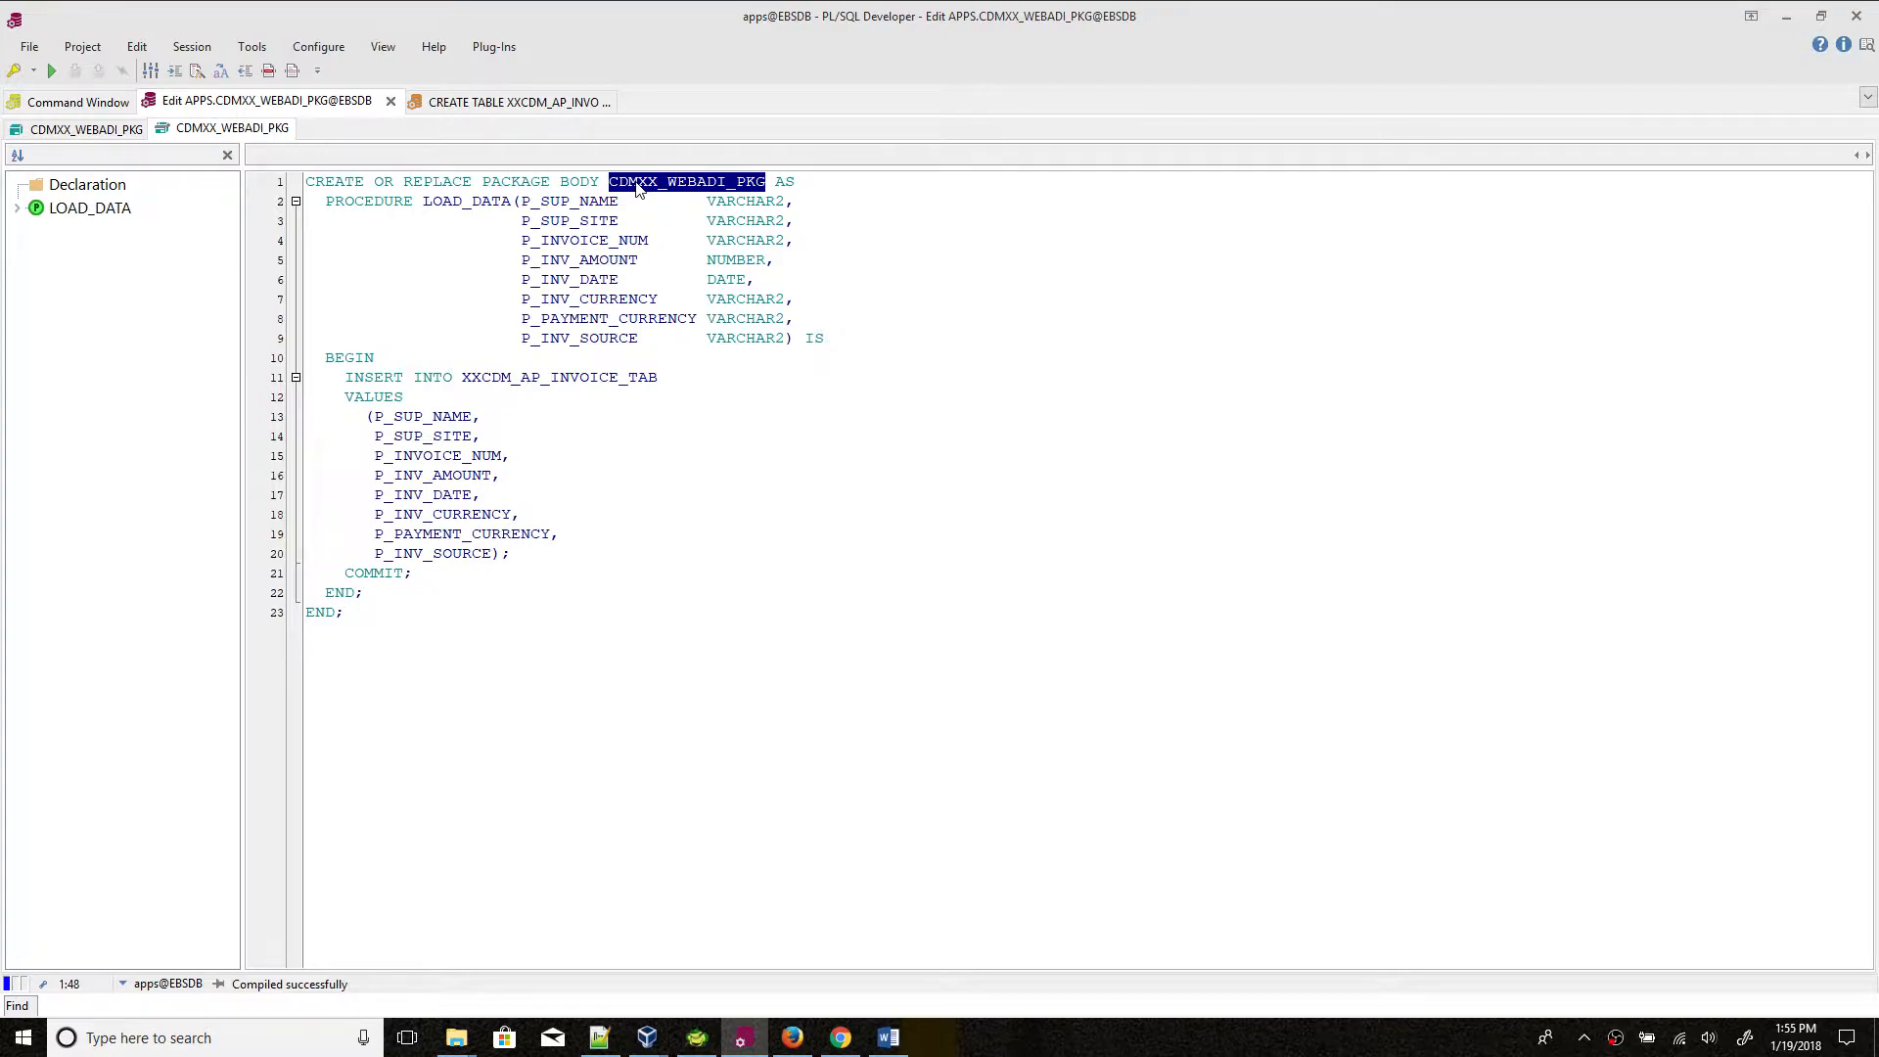
key(alt+Tab)
key(ctrl+v)
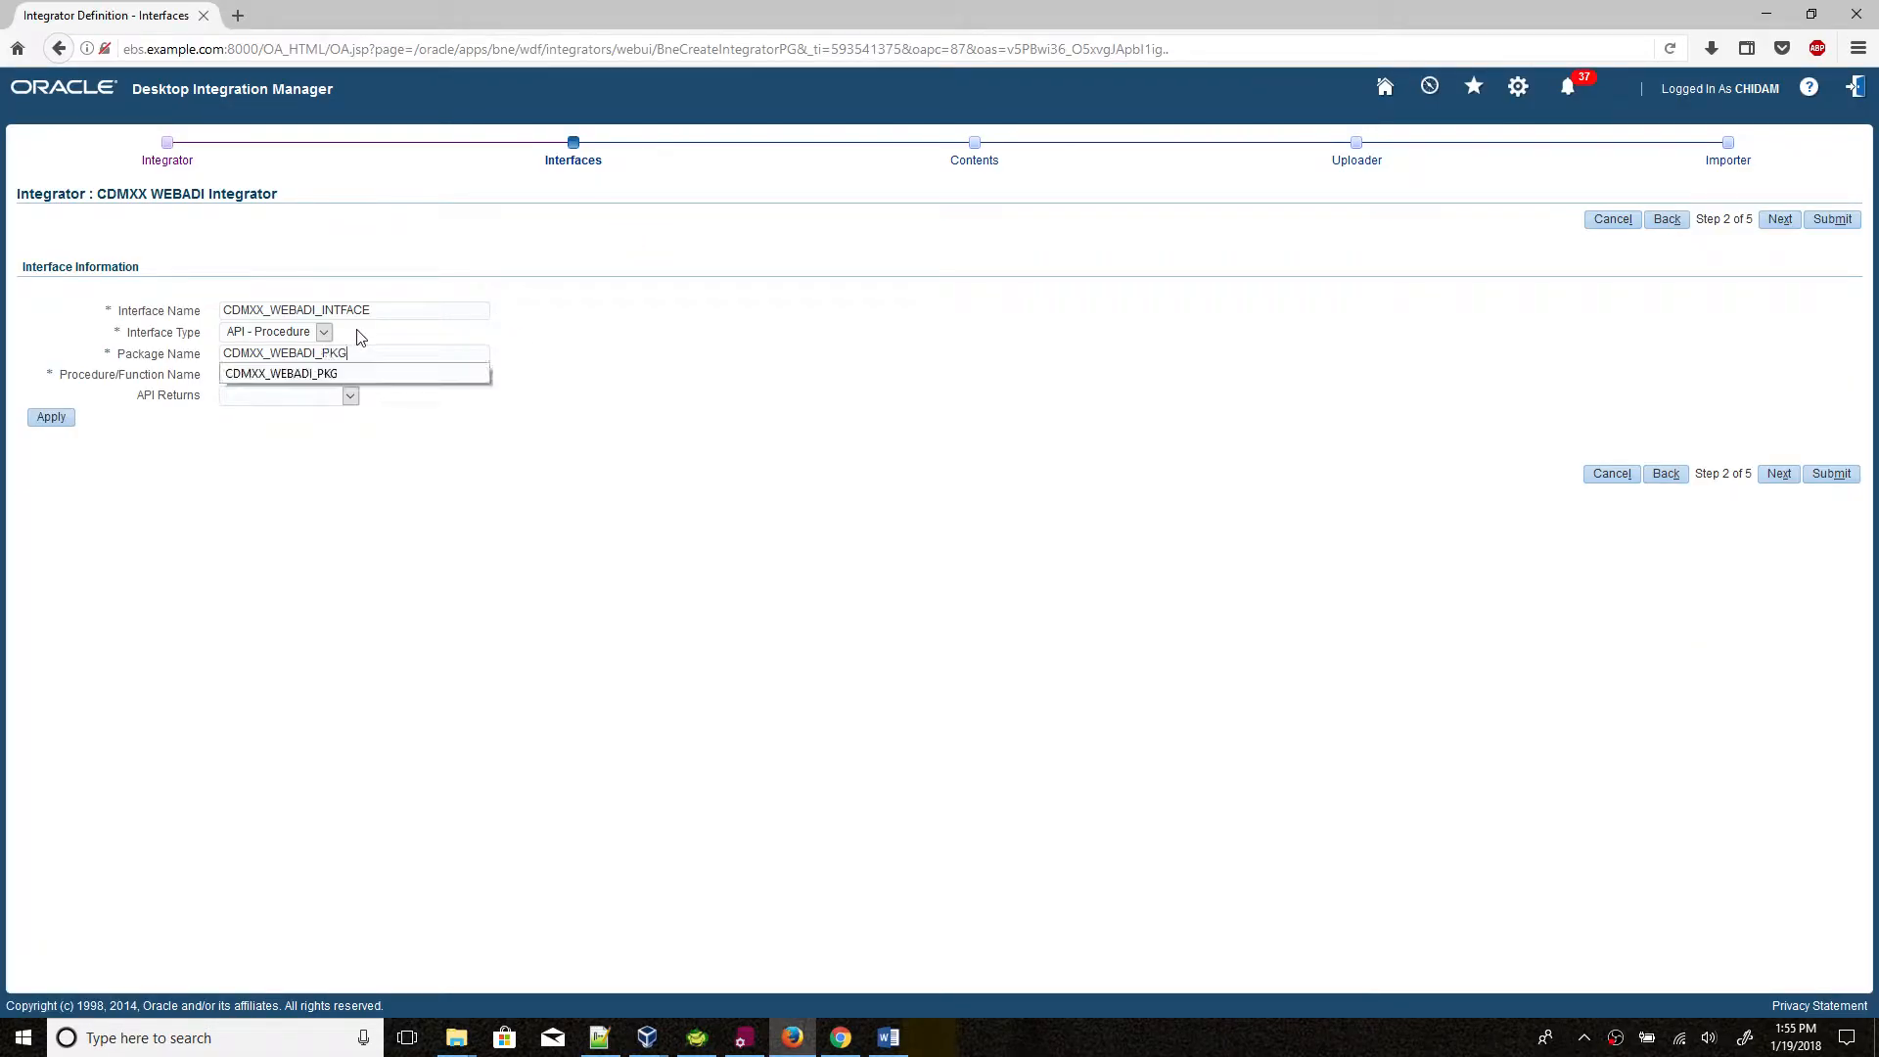
click(607, 369)
Step: Copy the procedure name LOAD_DATA from PL/SQL Developer into the interface's procedure/function name in Firefox
click(412, 374)
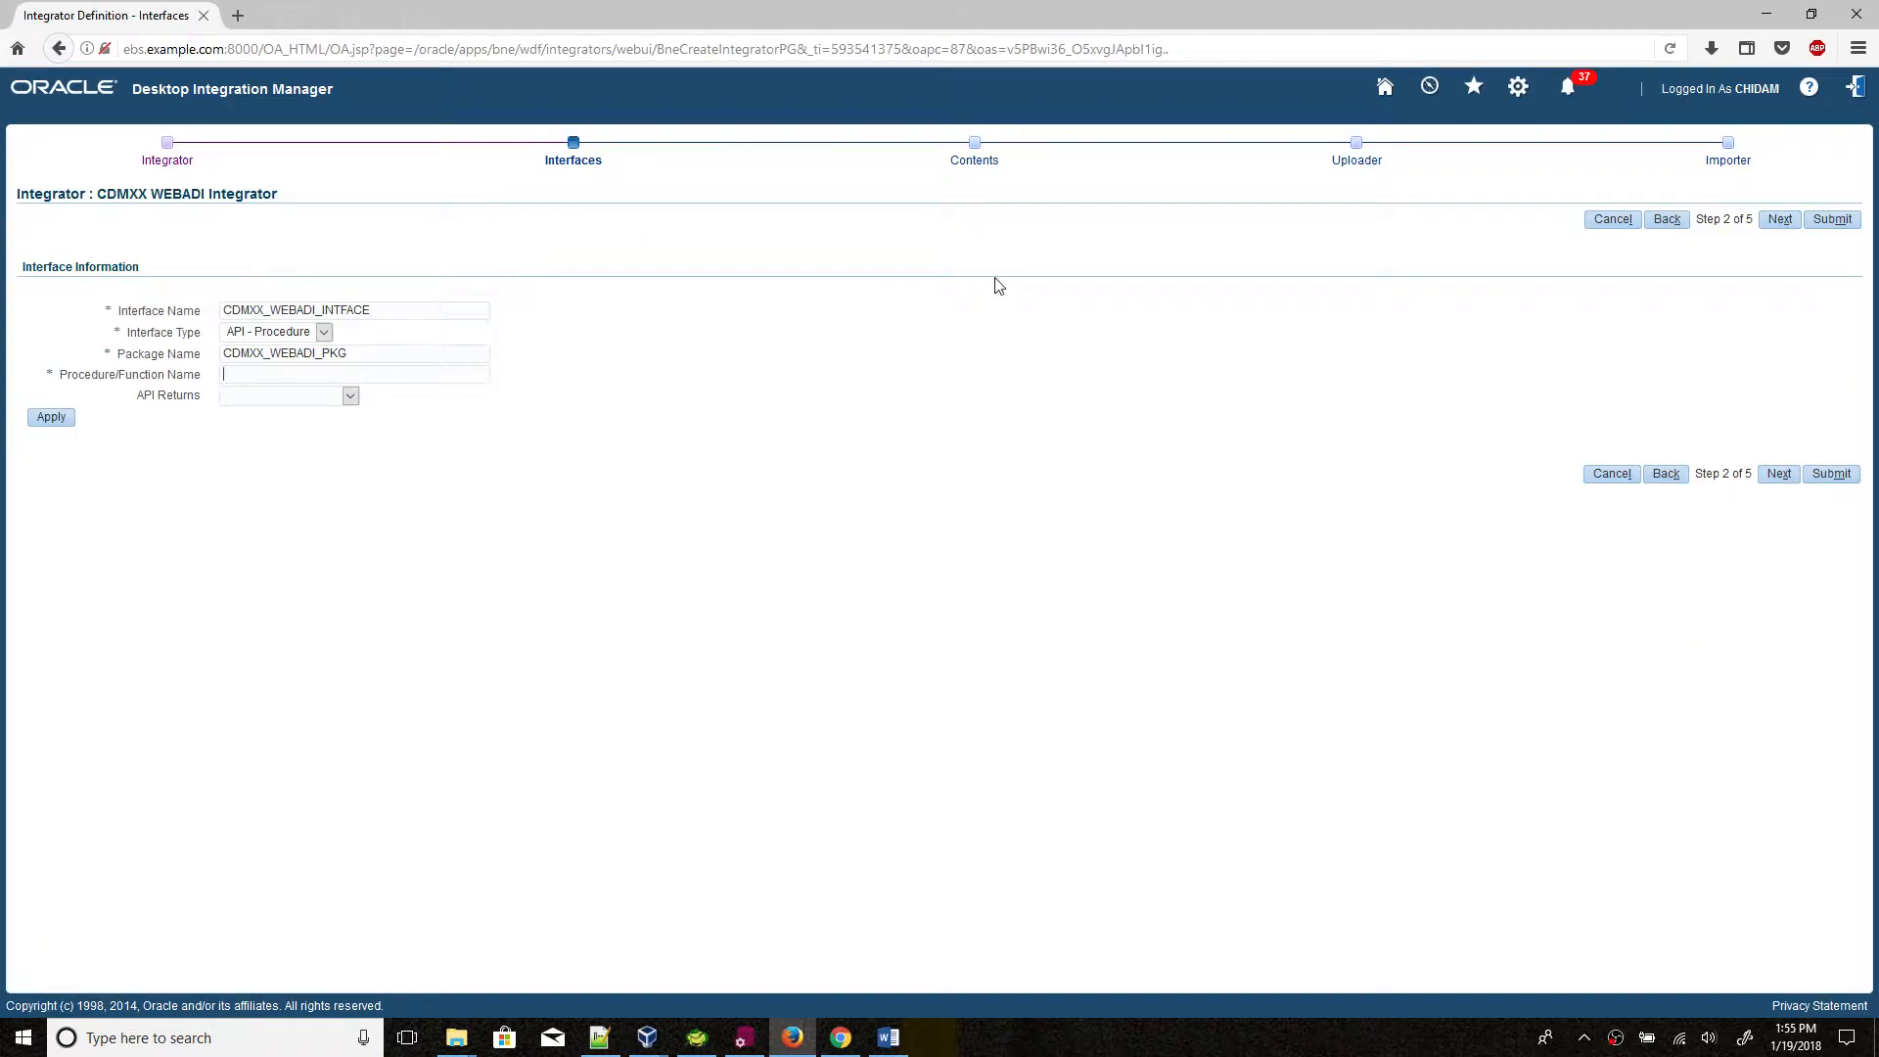
key(alt+Tab)
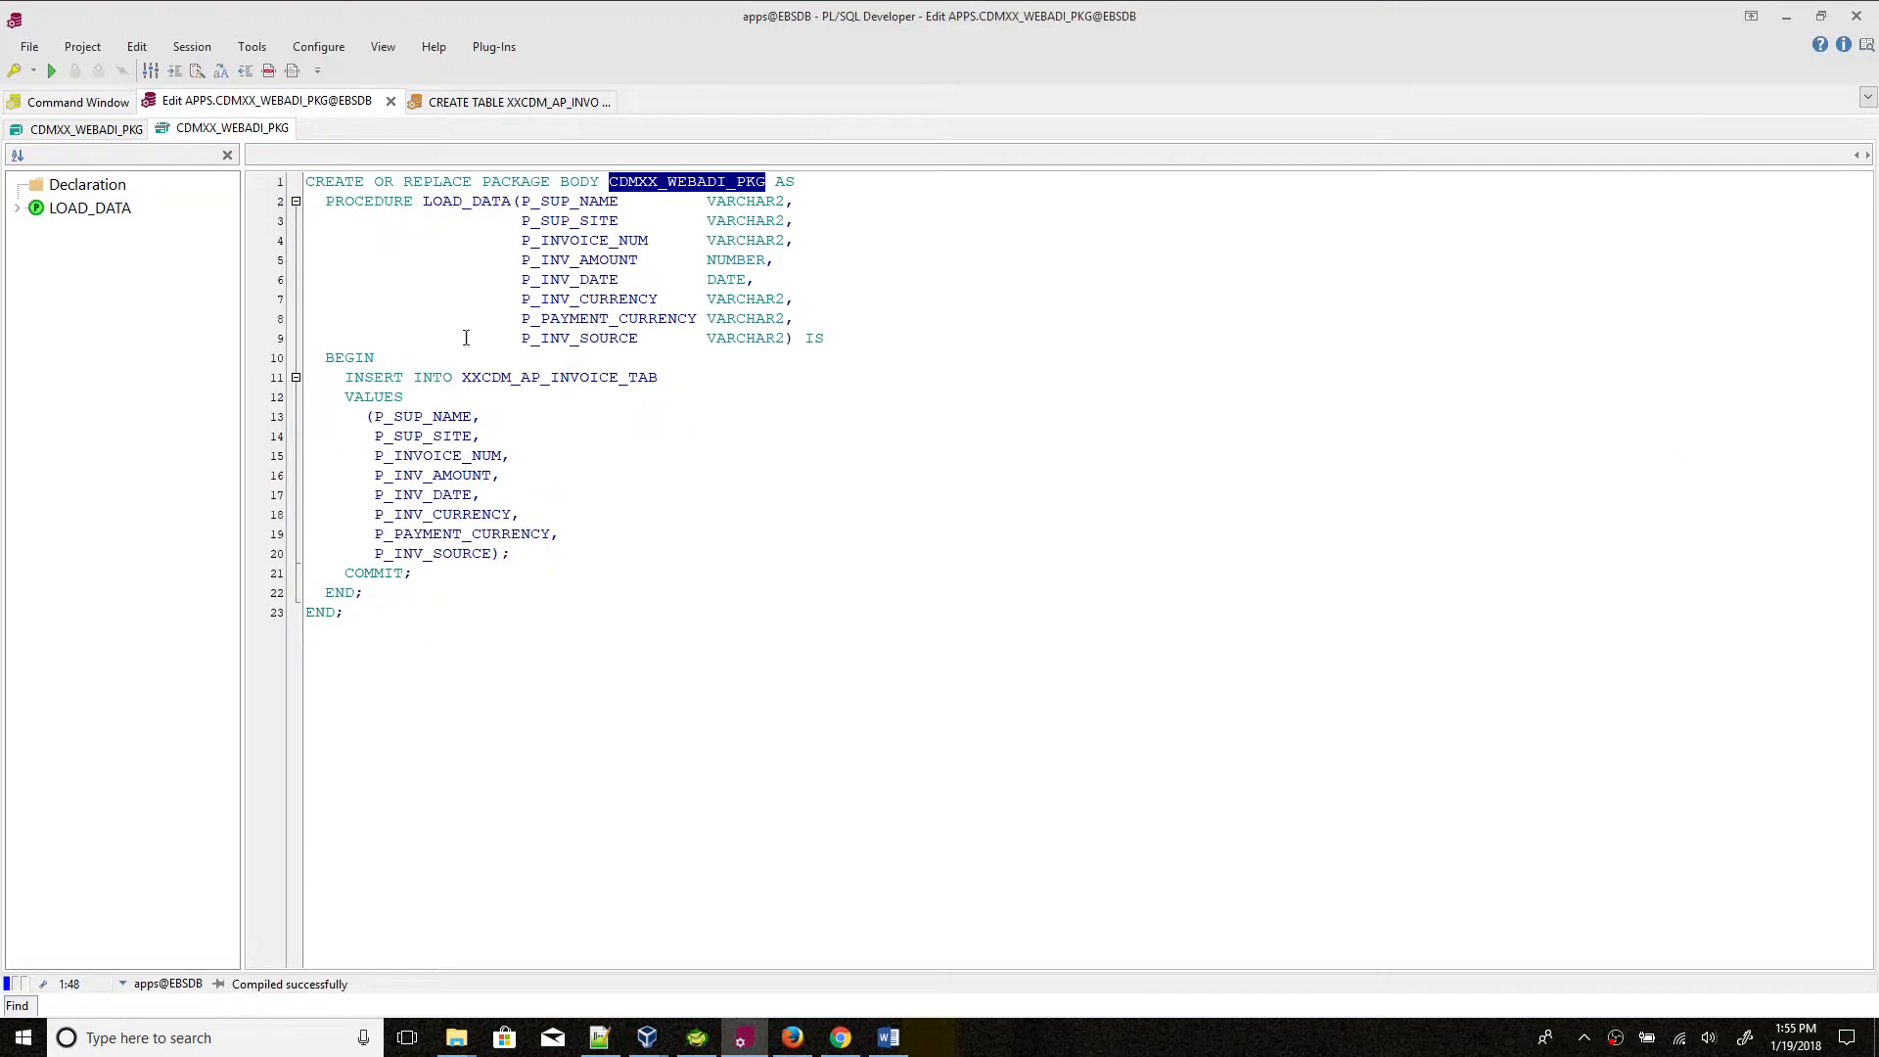
double_click(511, 378)
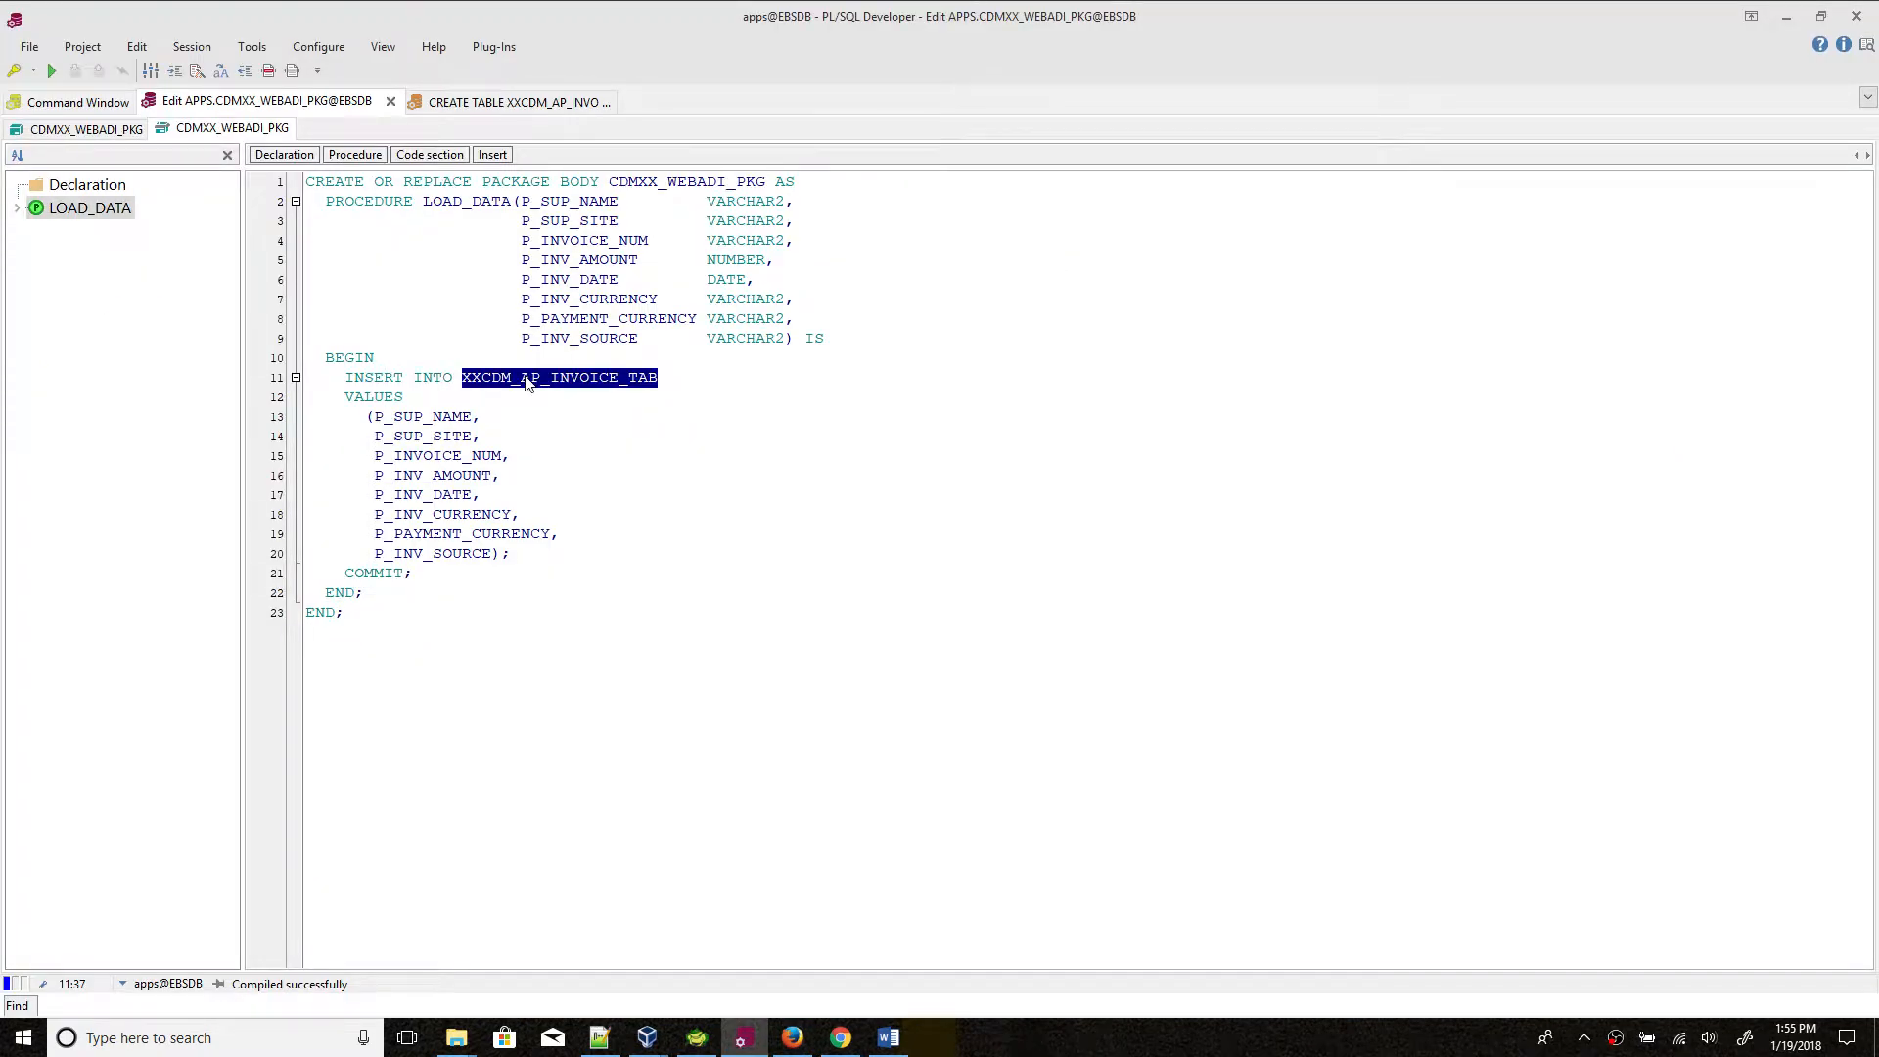
key(alt+Tab)
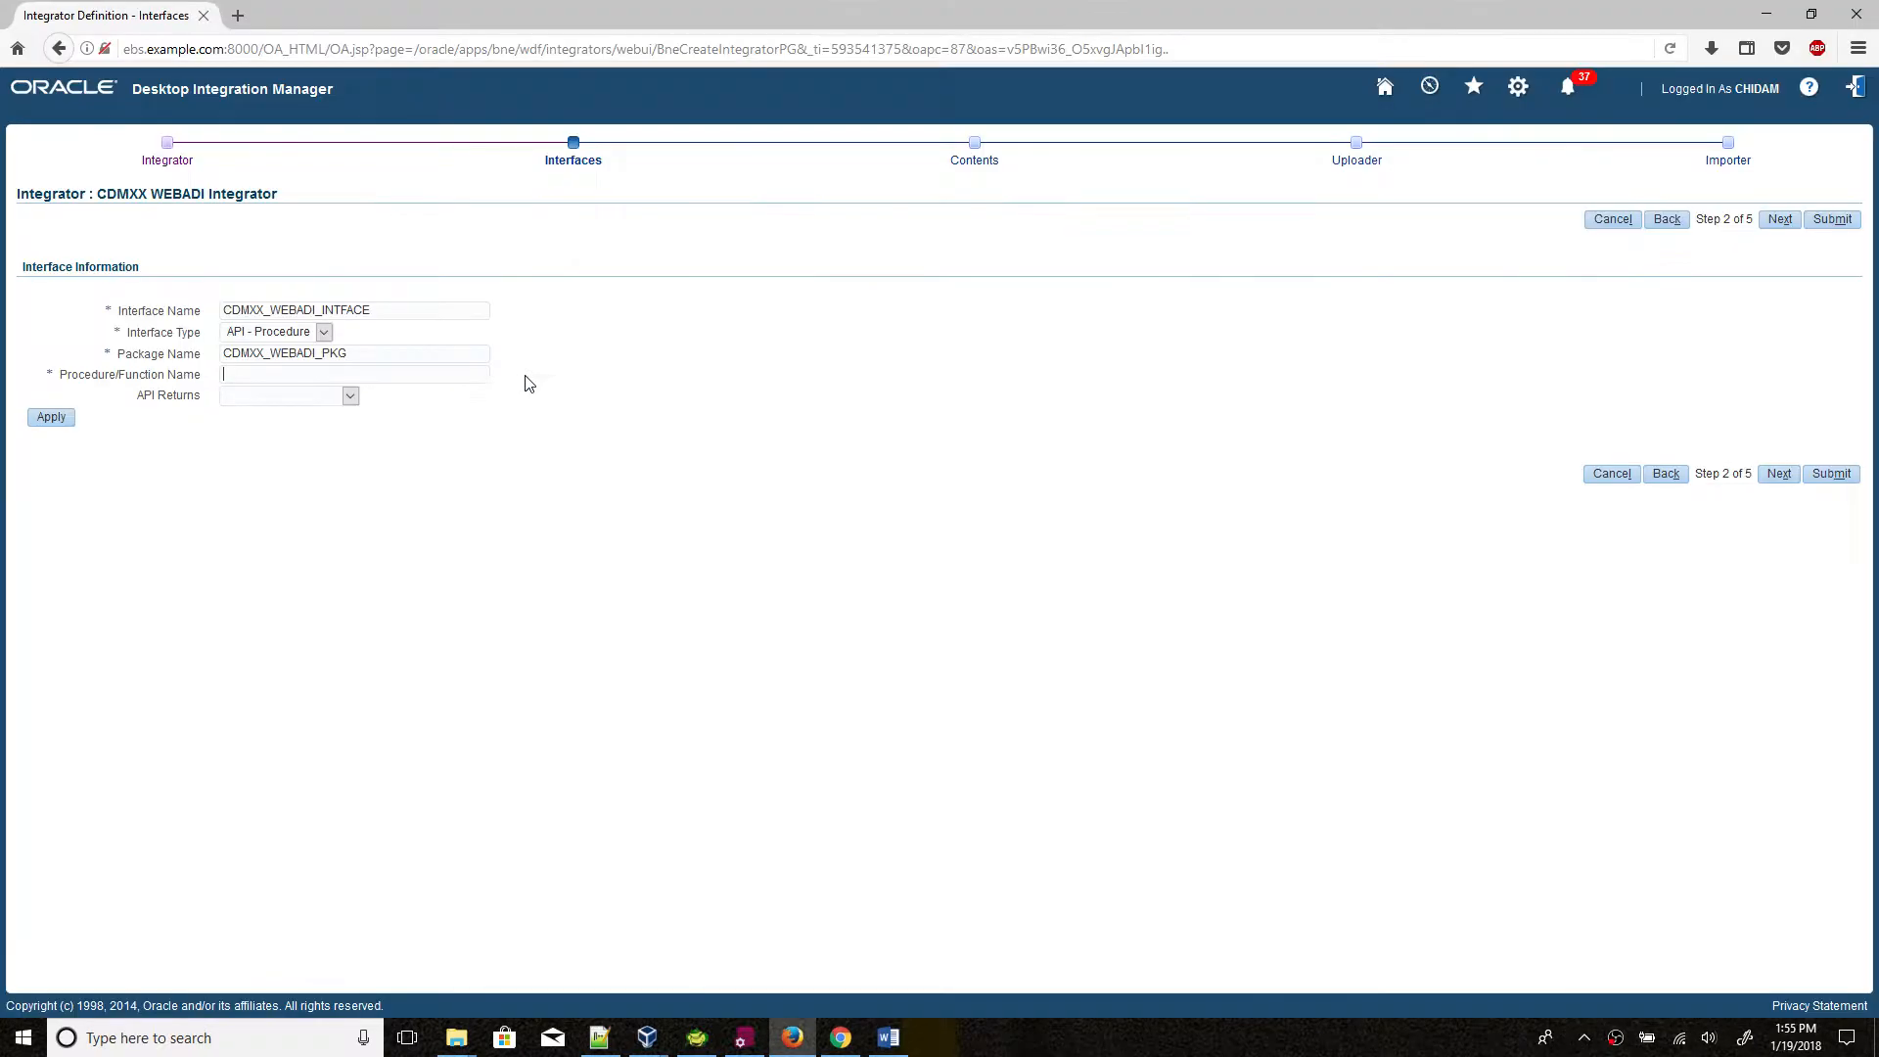
key(alt+Tab)
double_click(477, 204)
key(ctrl+c)
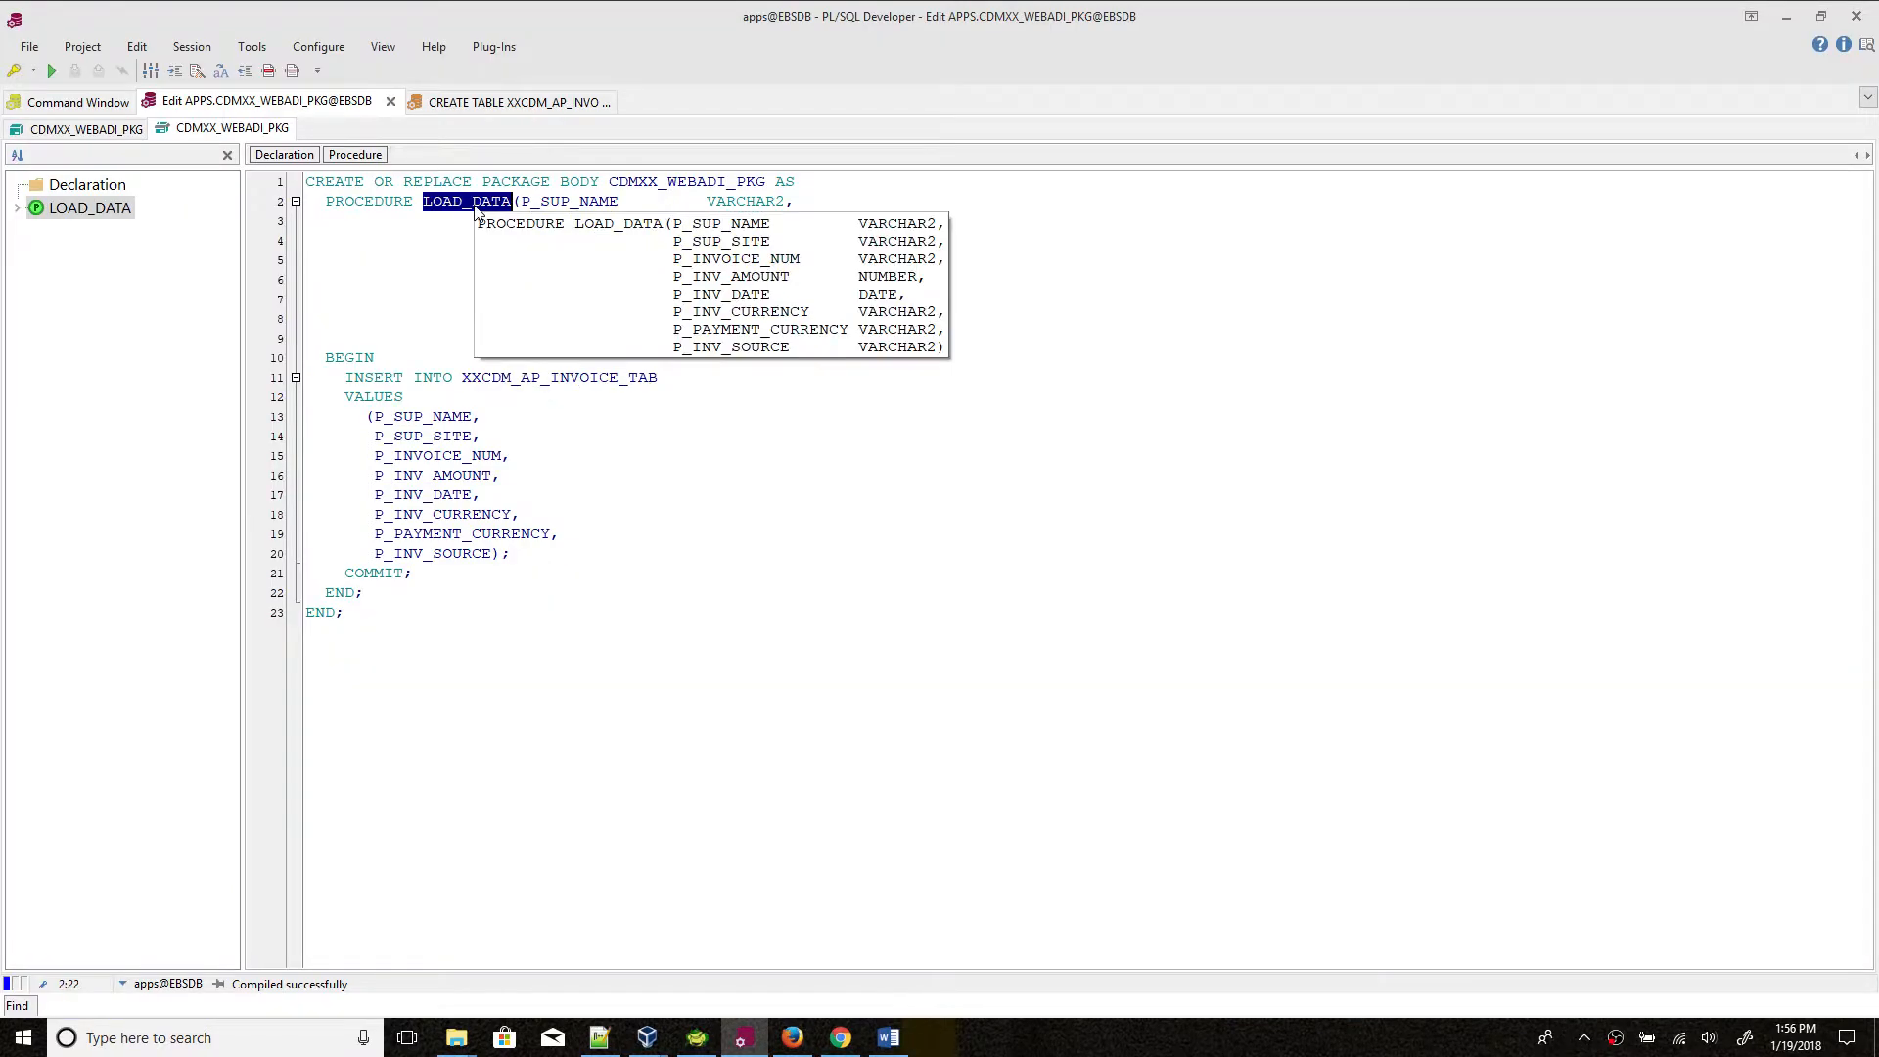
key(alt+Tab)
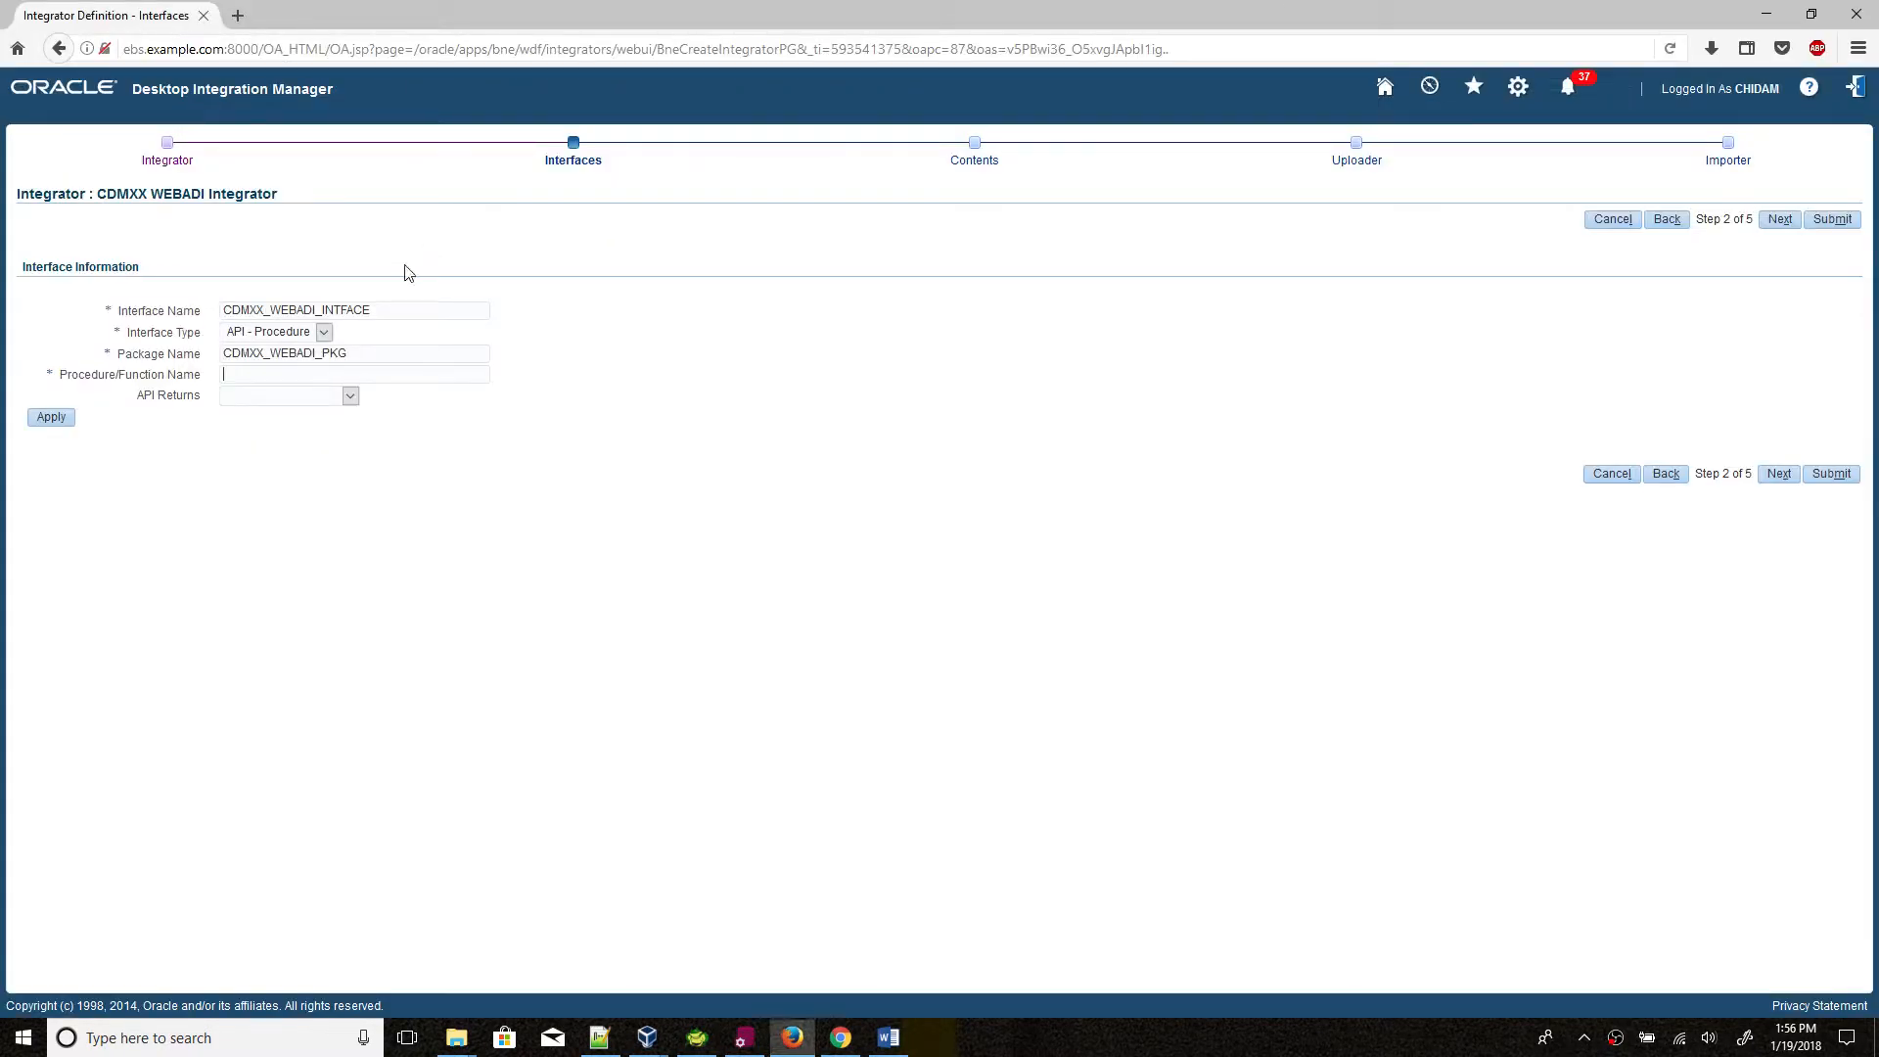
click(243, 375)
key(ctrl+v)
Step: Set the API returns to FND Message Code and apply the settings to create the interface
click(317, 399)
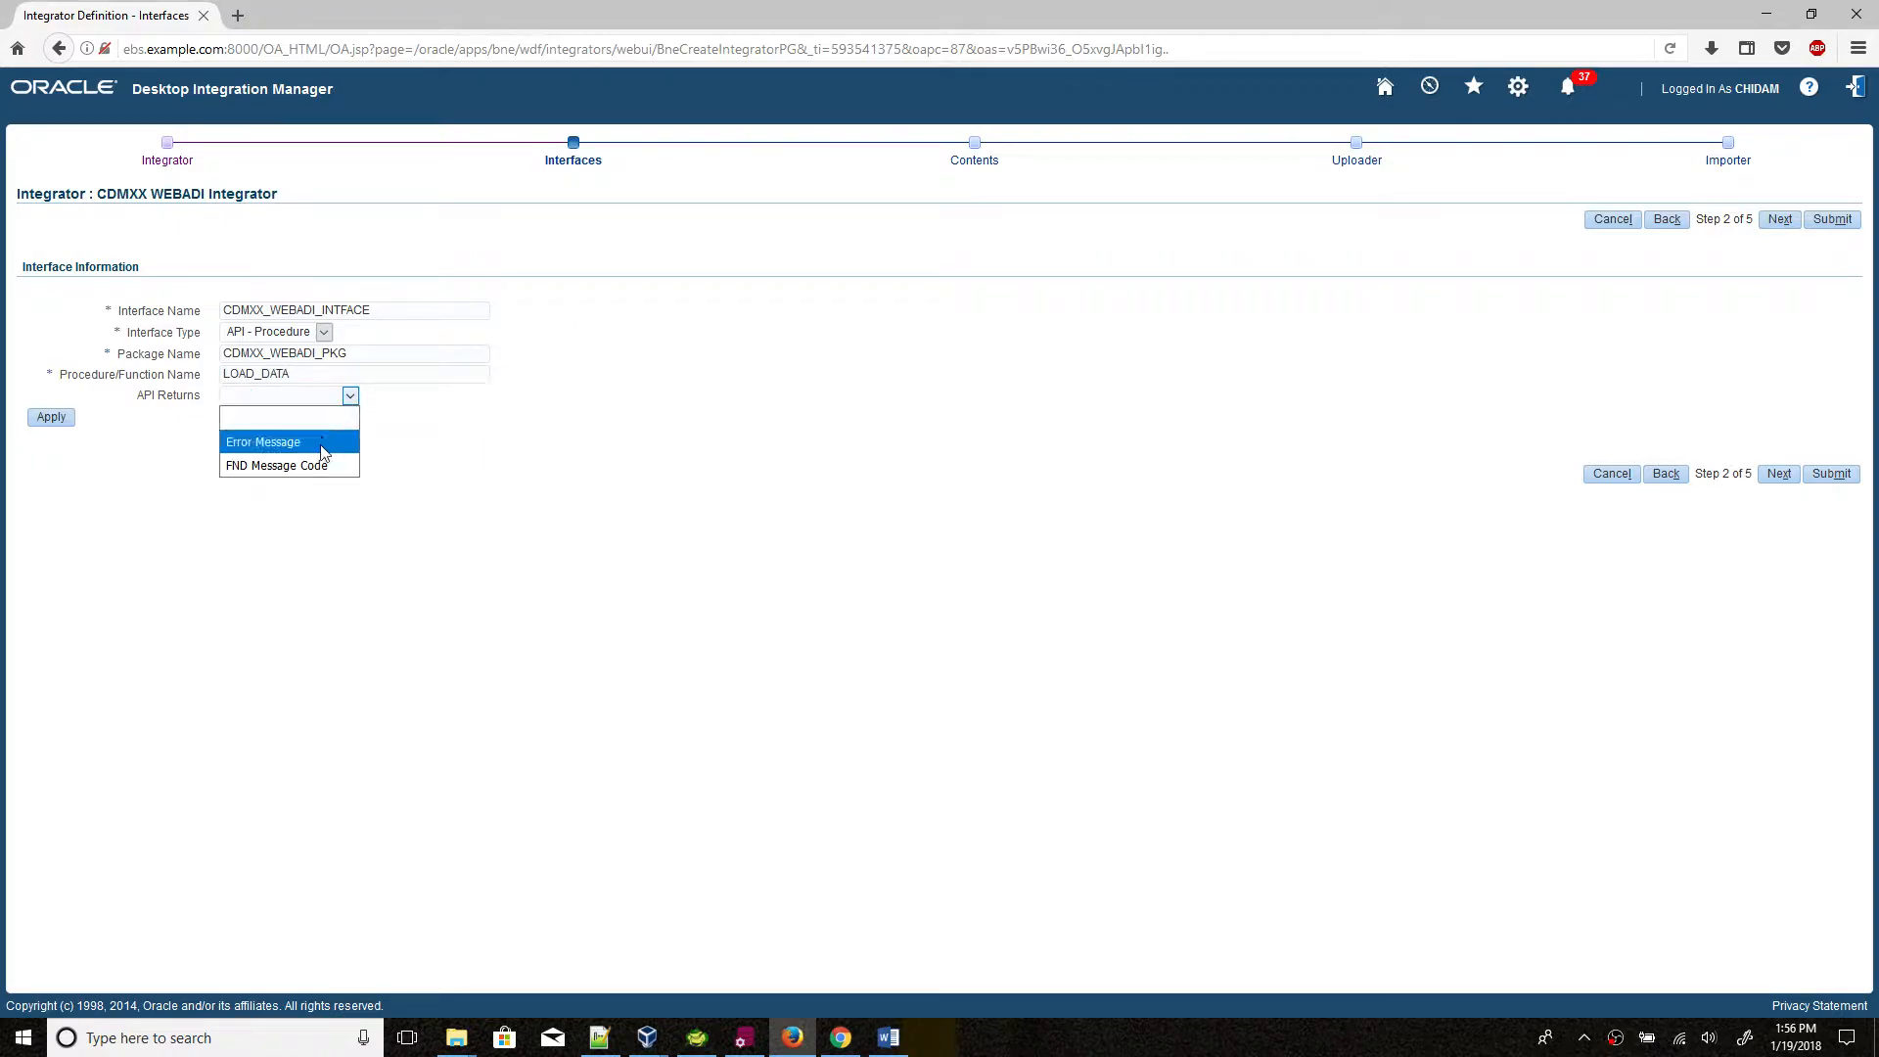
click(291, 473)
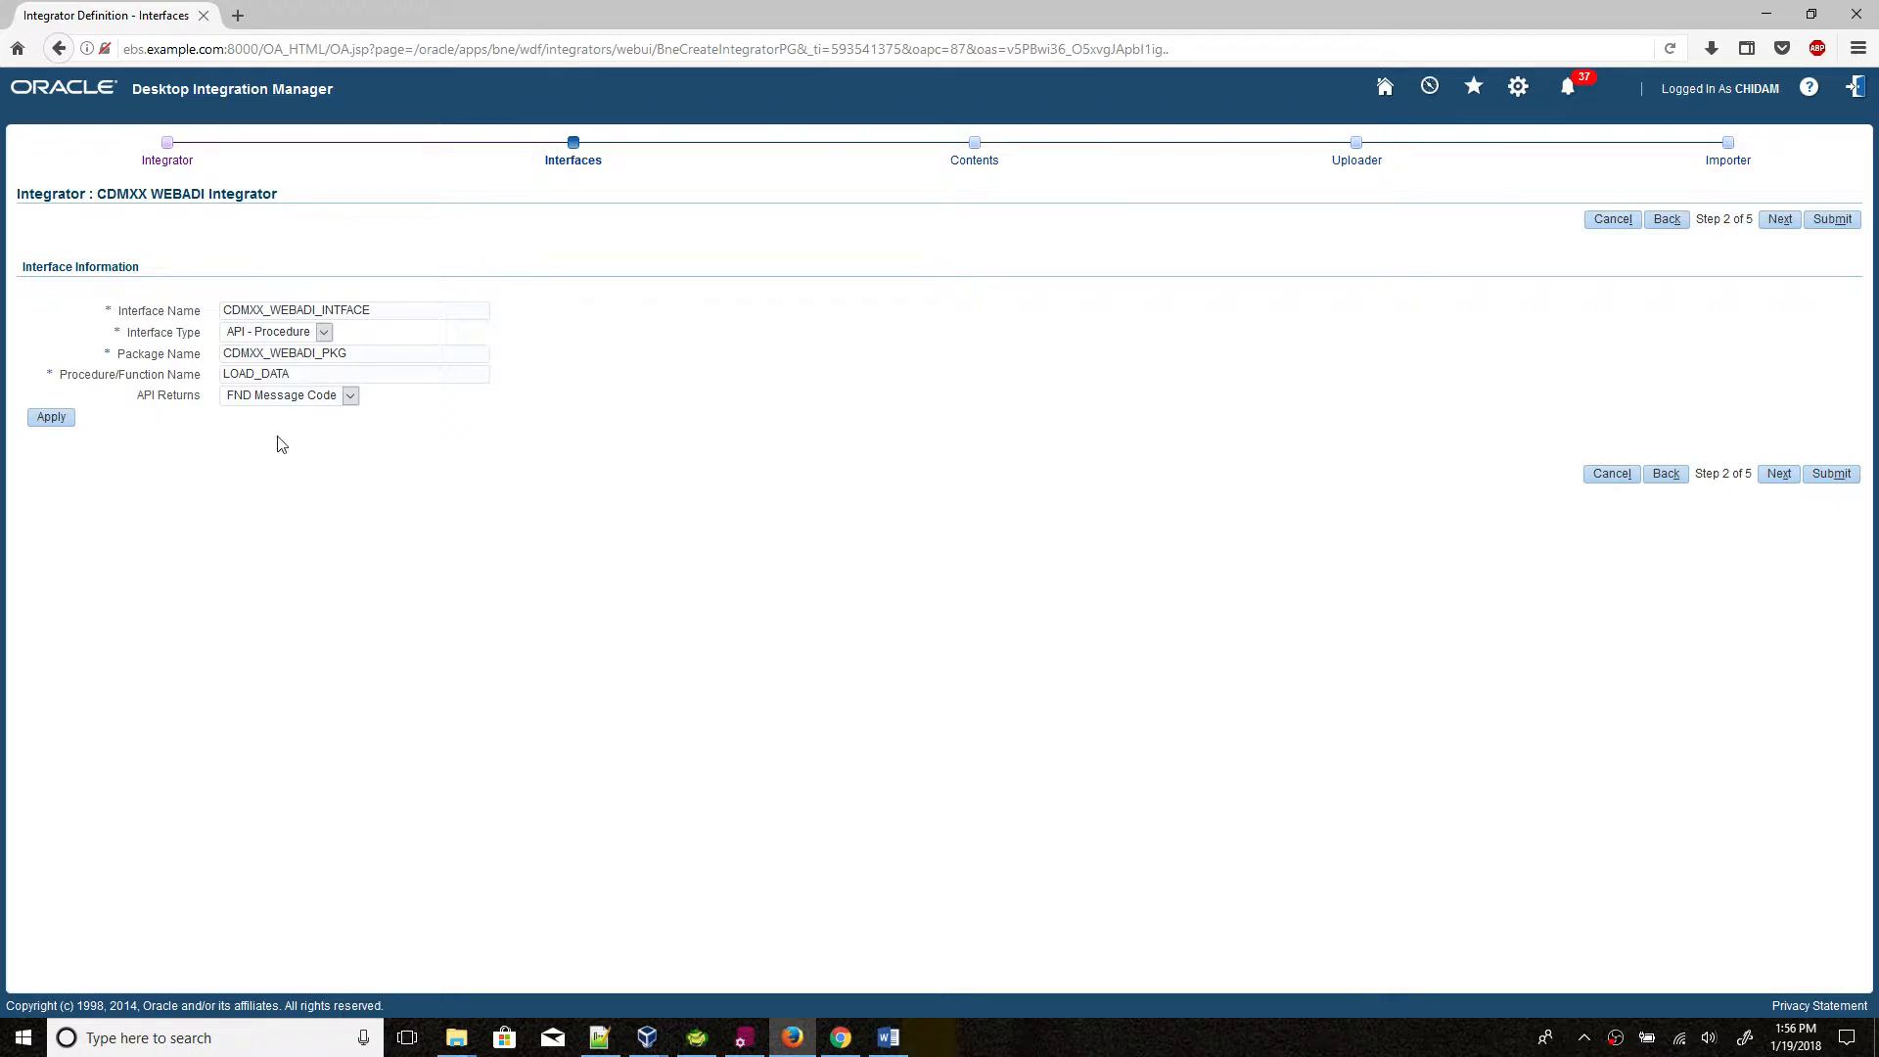
click(45, 418)
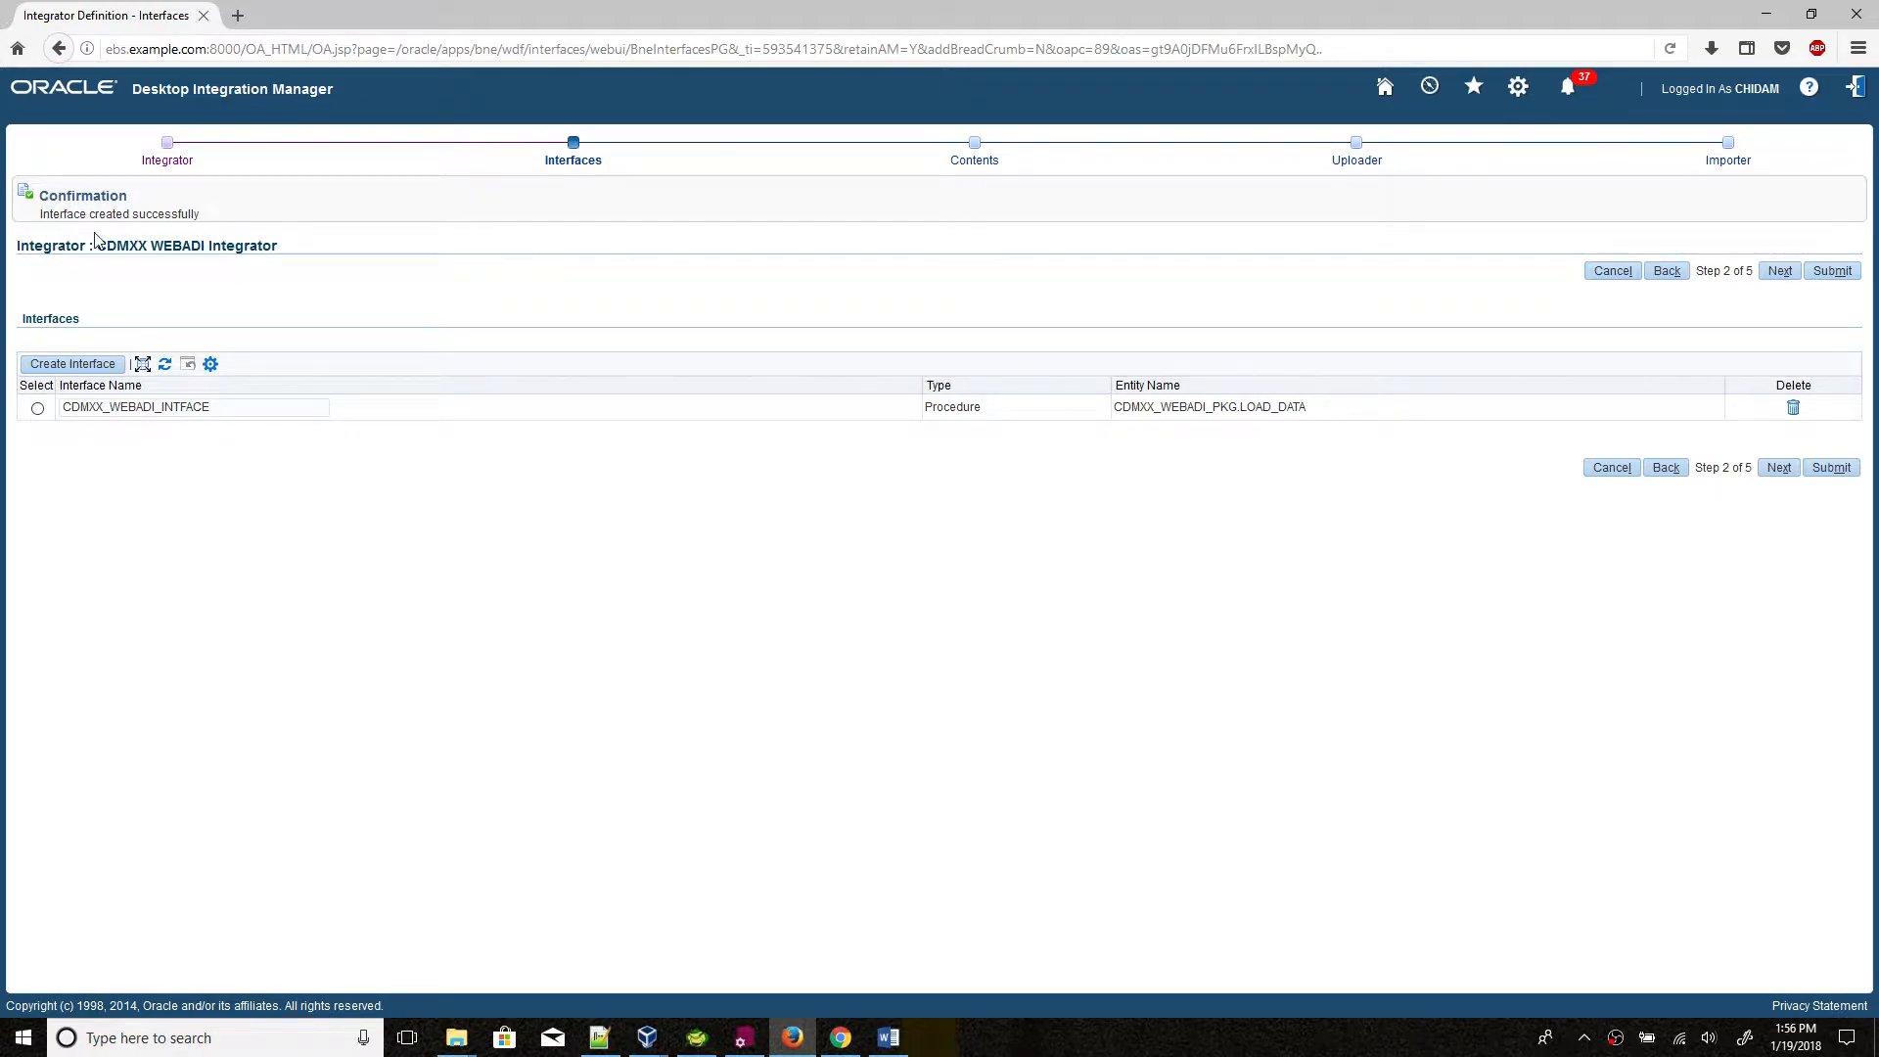
Step: Display the attributes of CDMXX_WEBADI_INTFACE and compare them with the supplier name and site parameters of LOAD_DATA in PL/SQL Developer
click(38, 409)
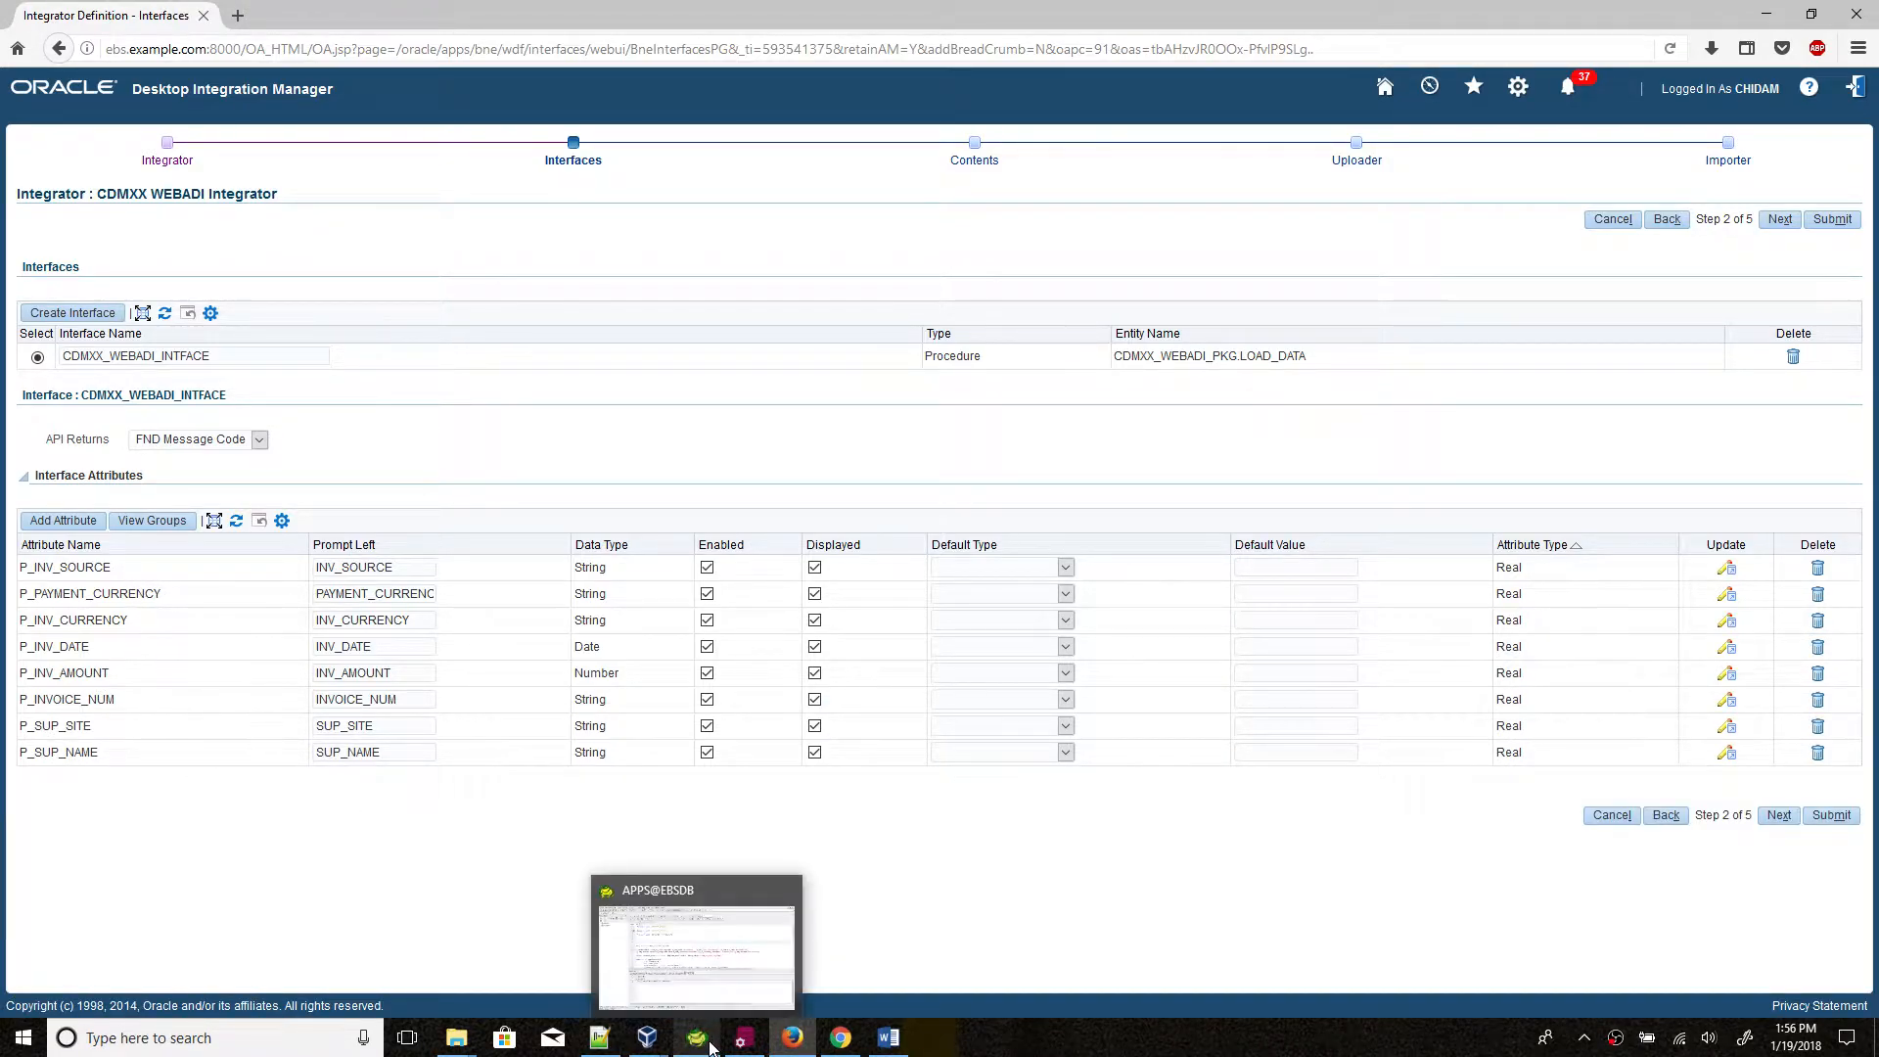
click(742, 1039)
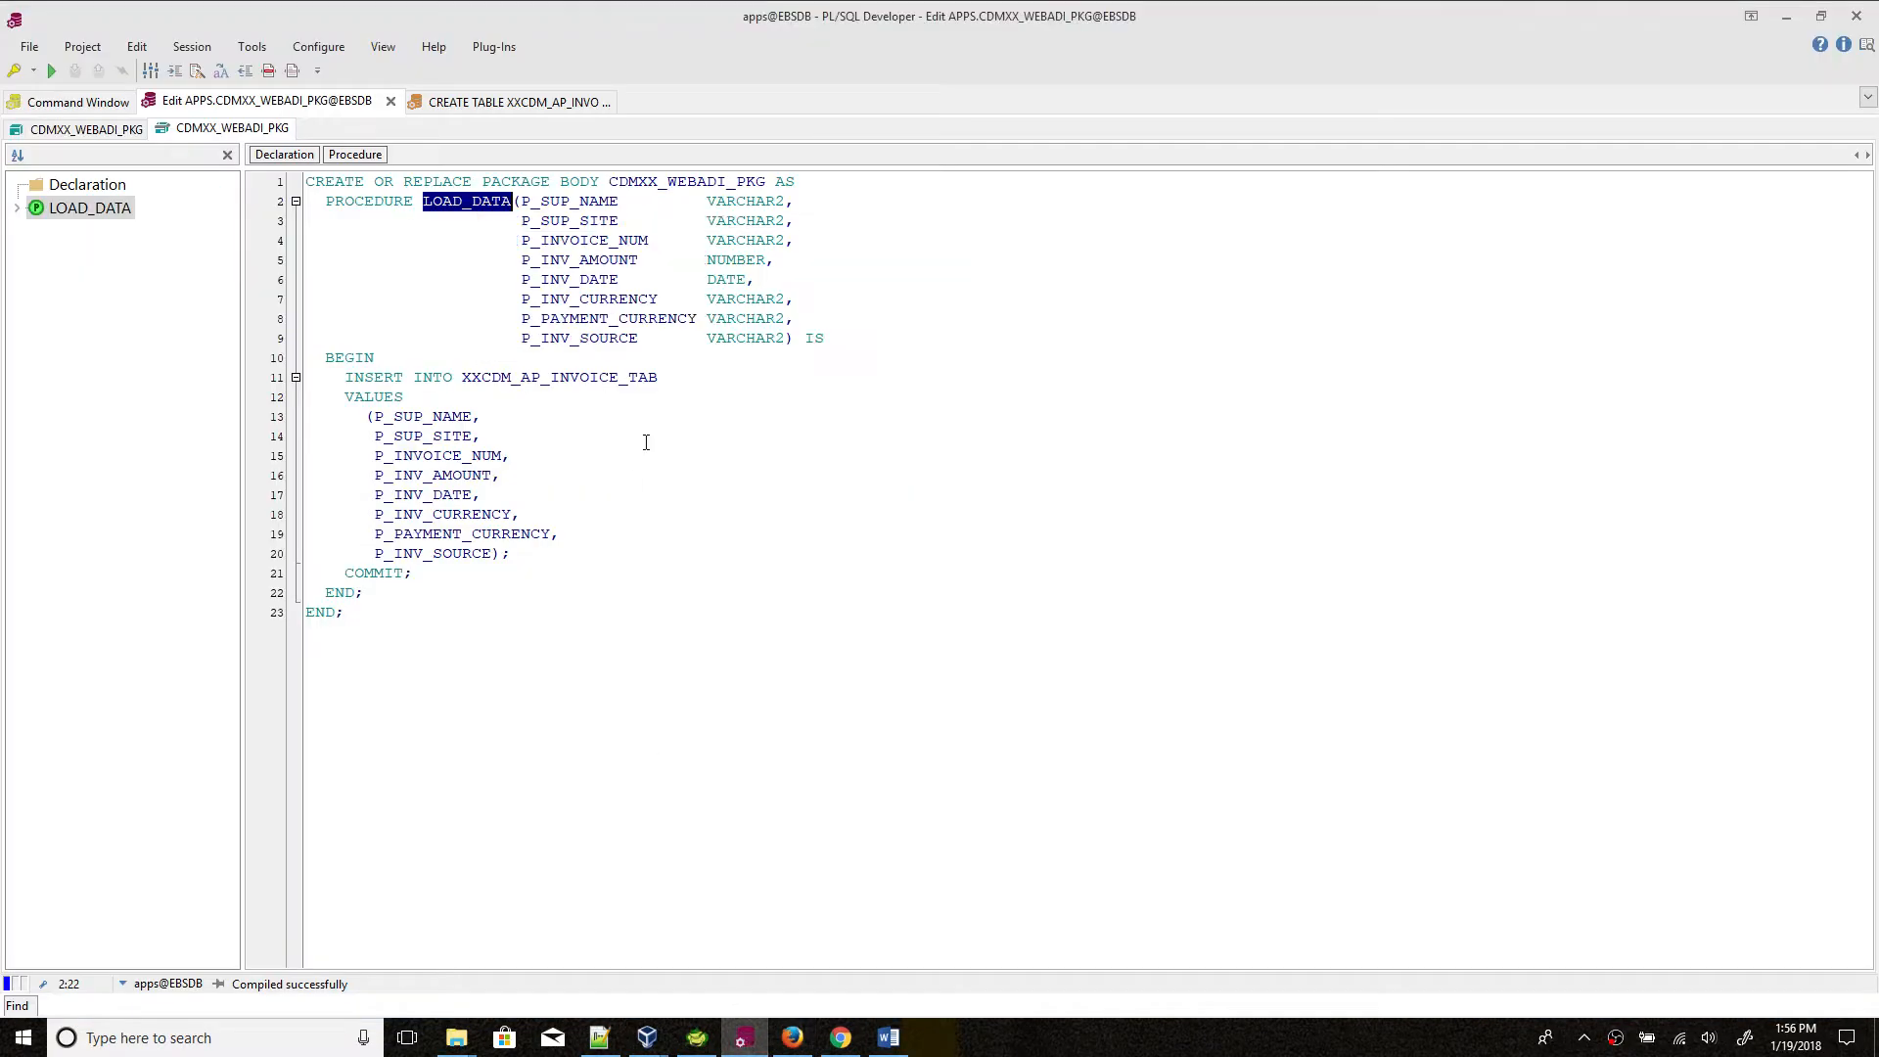
click(853, 490)
click(565, 202)
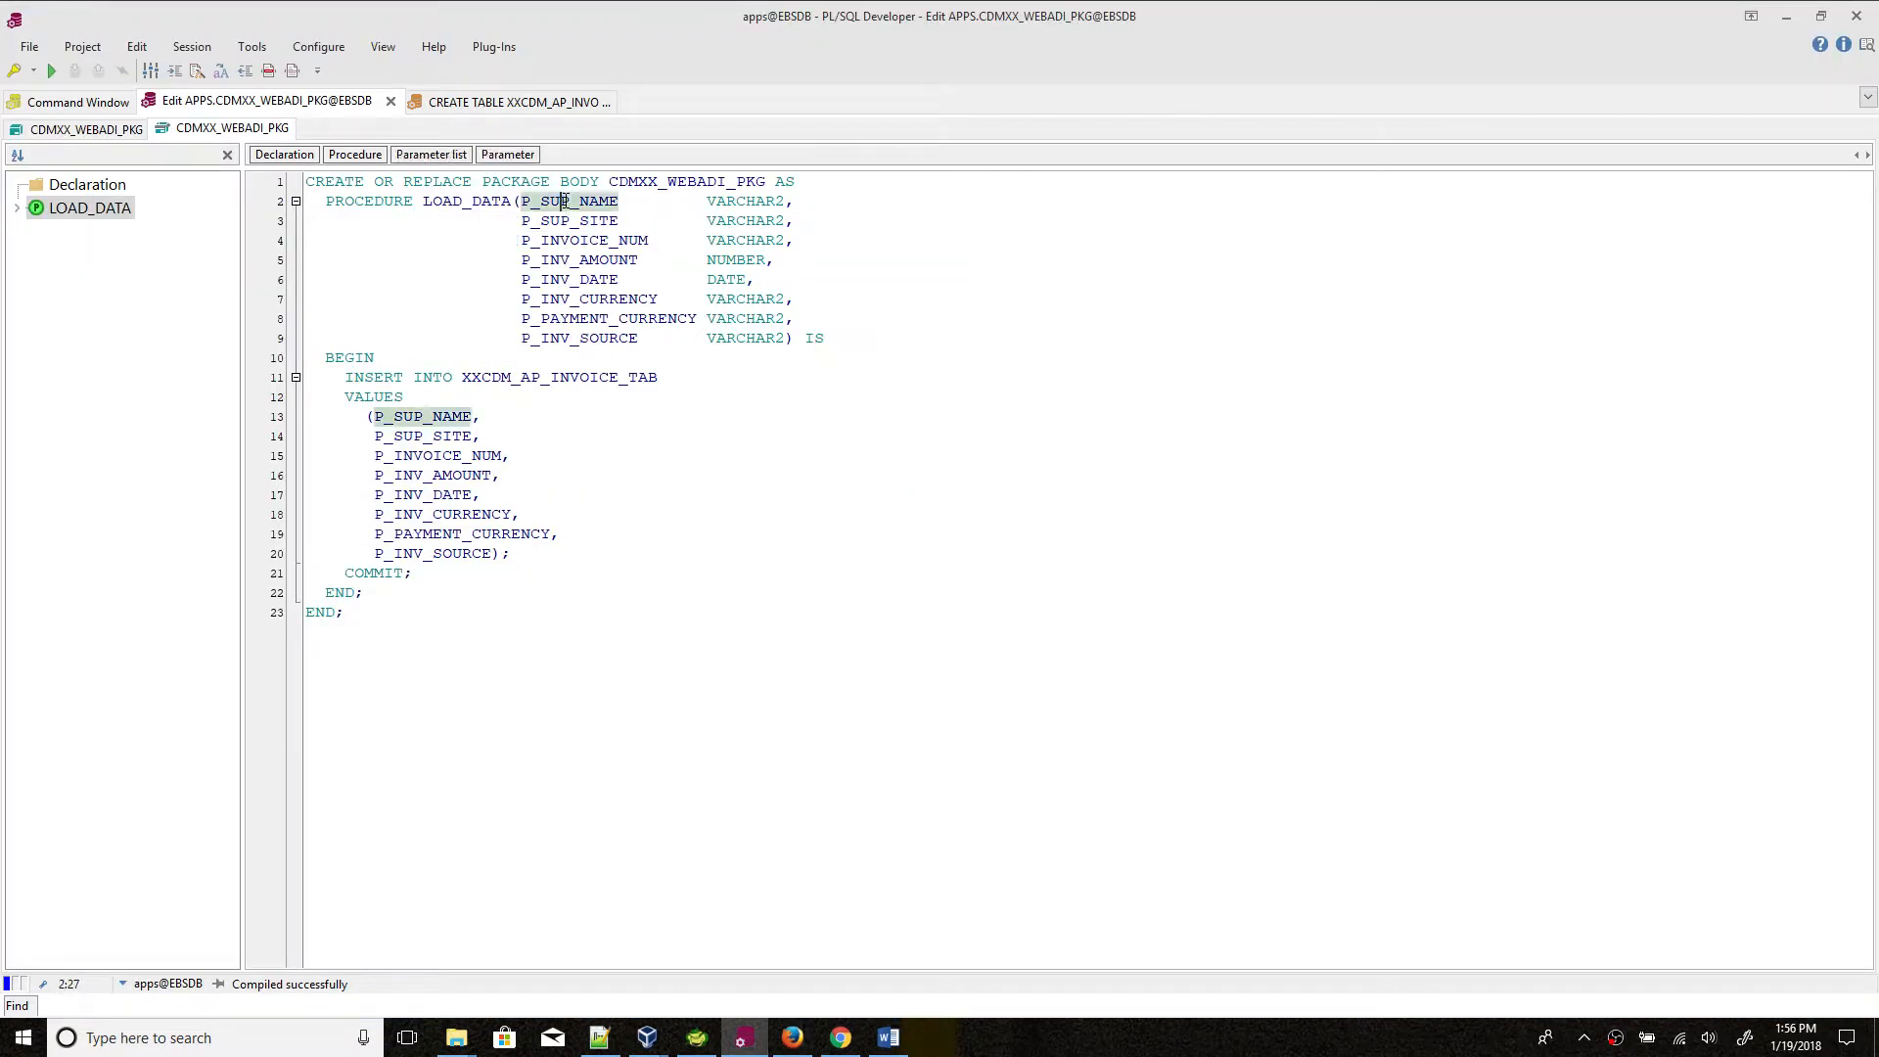
click(568, 221)
click(744, 1039)
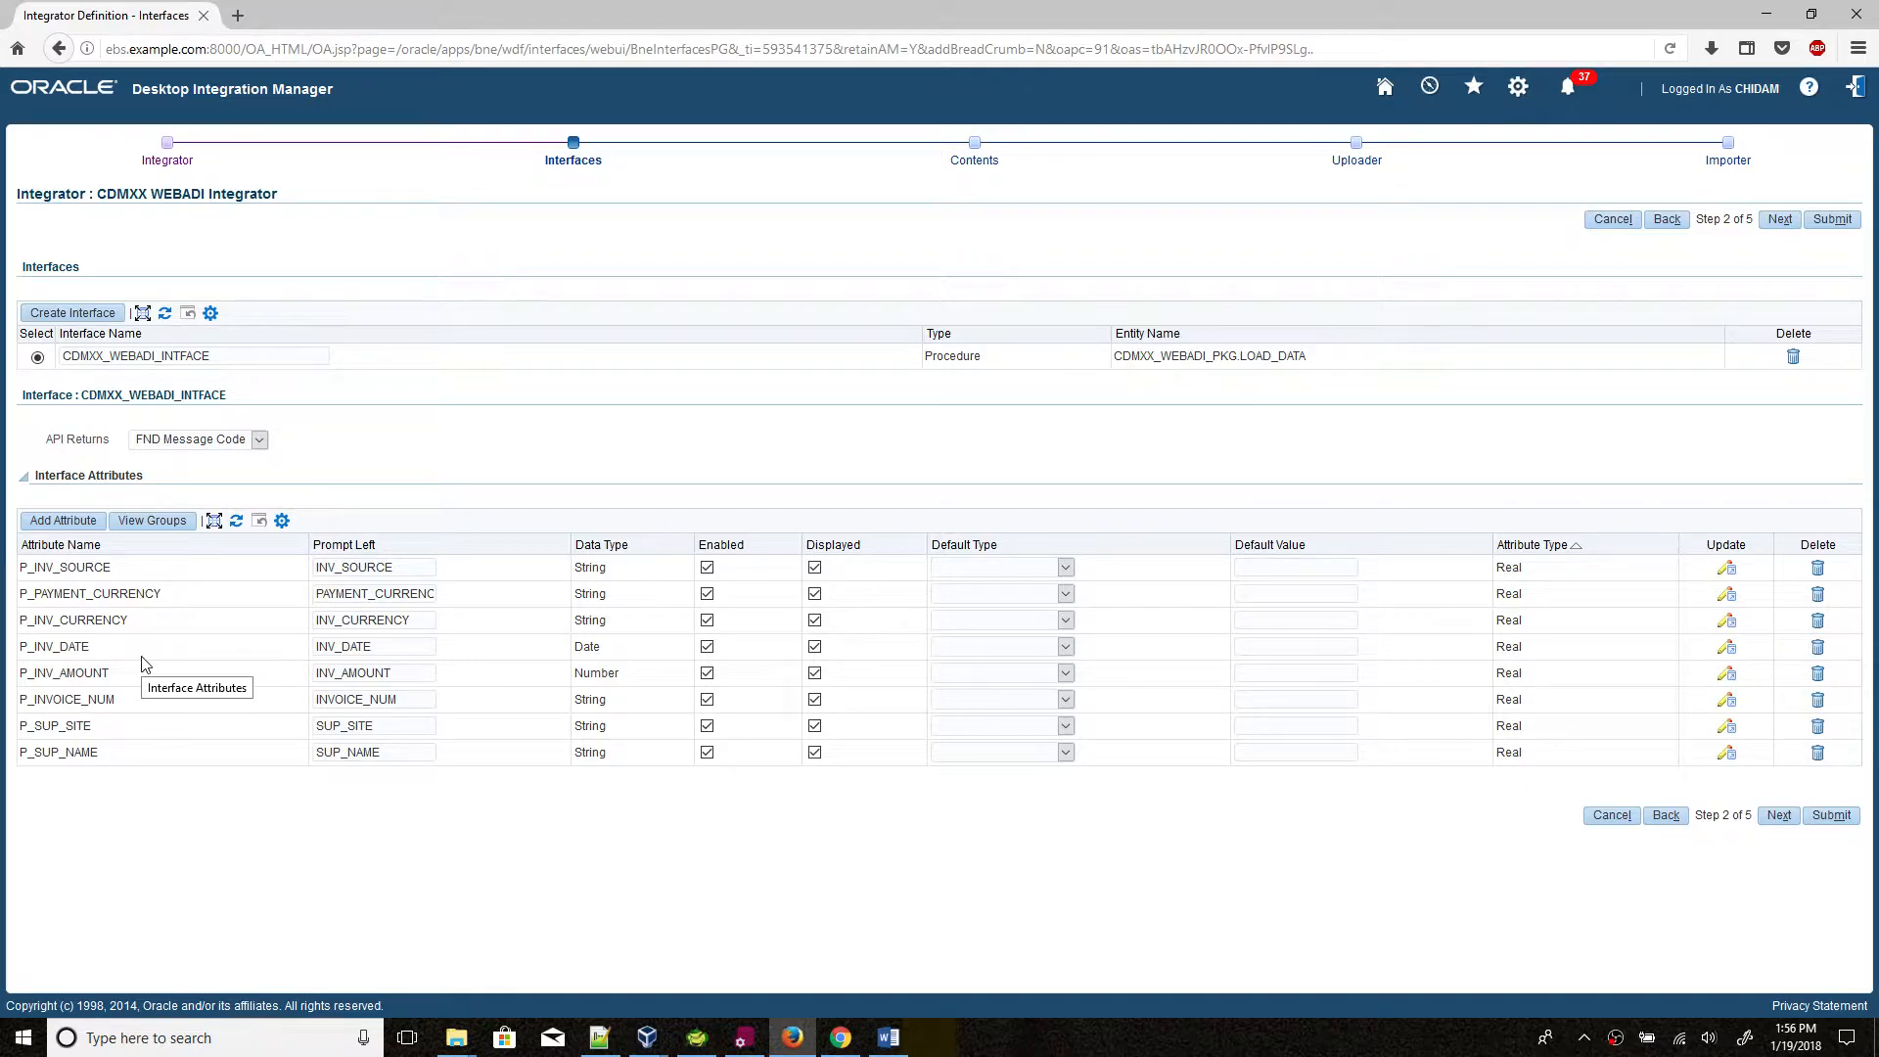
Step: Review the remaining LOAD_DATA parameters in PL/SQL Developer, from P_INVOICE_NUM to P_INV_SOURCE, and return to the interface attributes in Firefox
mouse_move(746, 1041)
click(743, 1037)
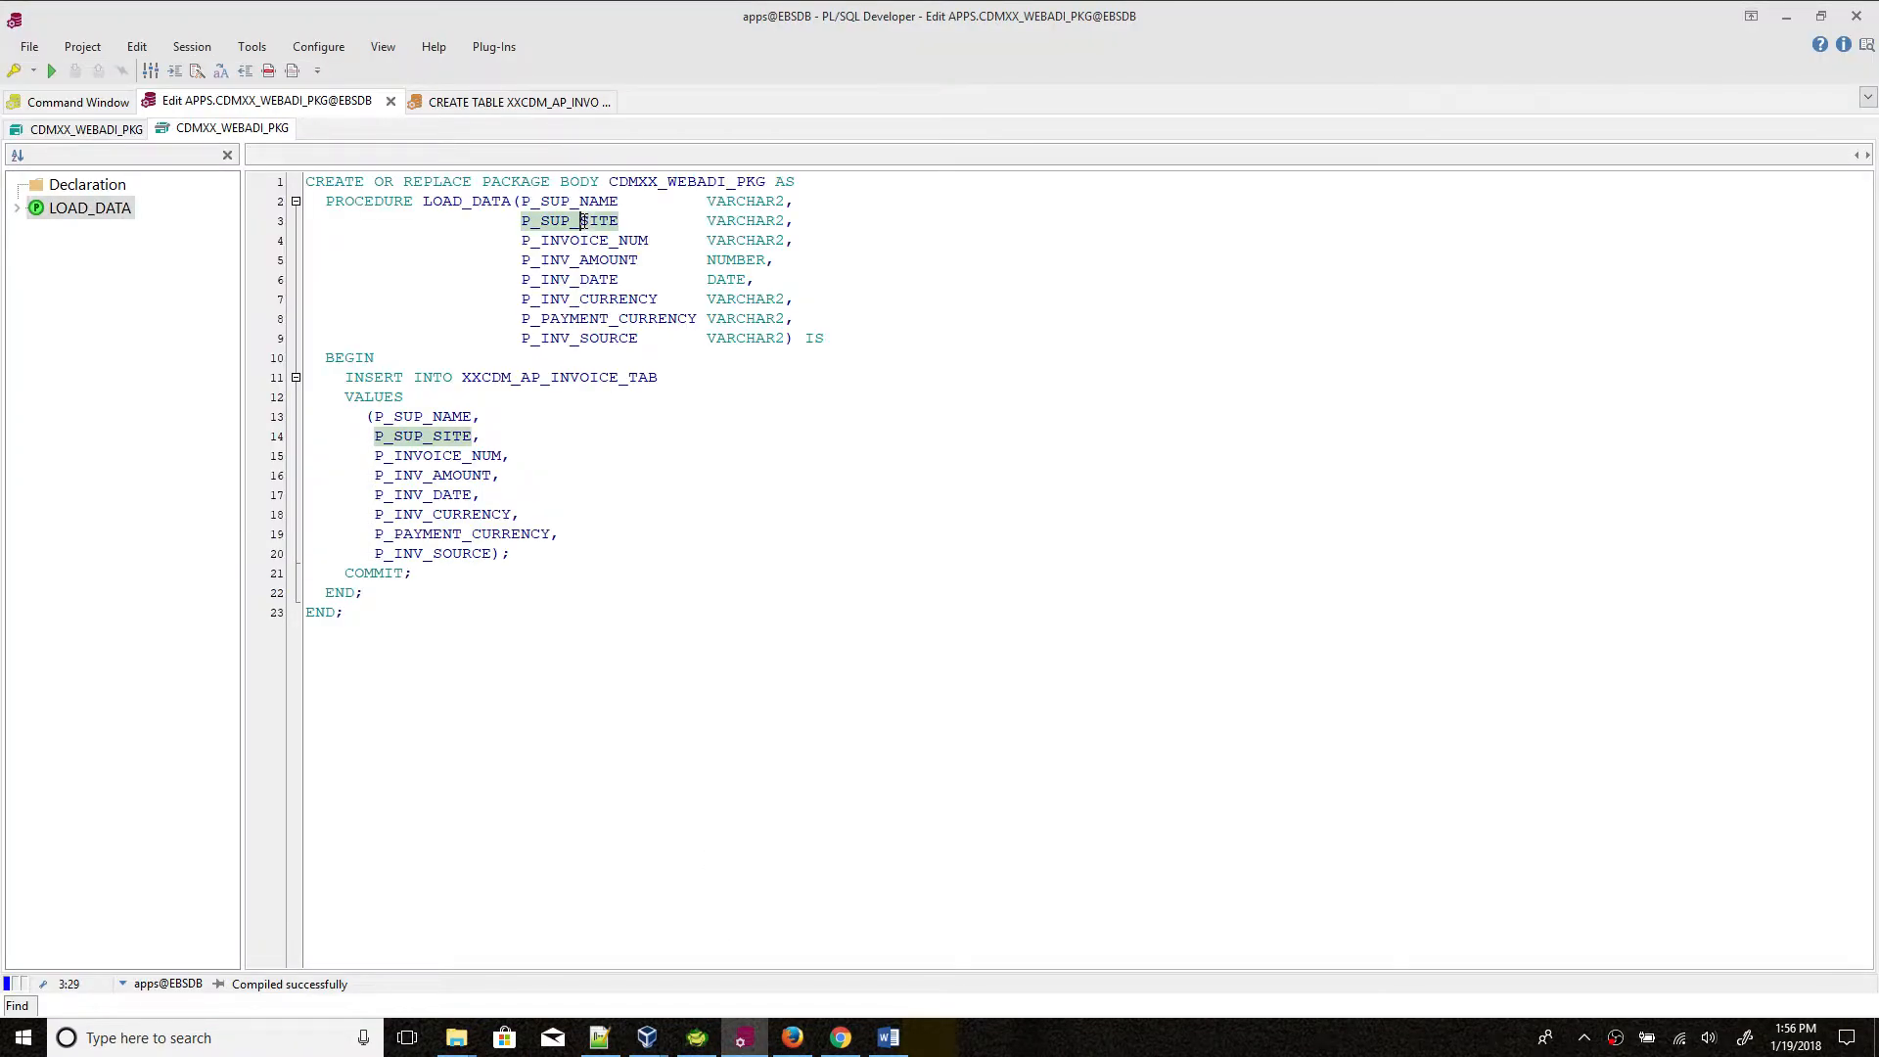
click(593, 243)
click(592, 264)
click(591, 282)
click(591, 301)
click(591, 321)
click(590, 337)
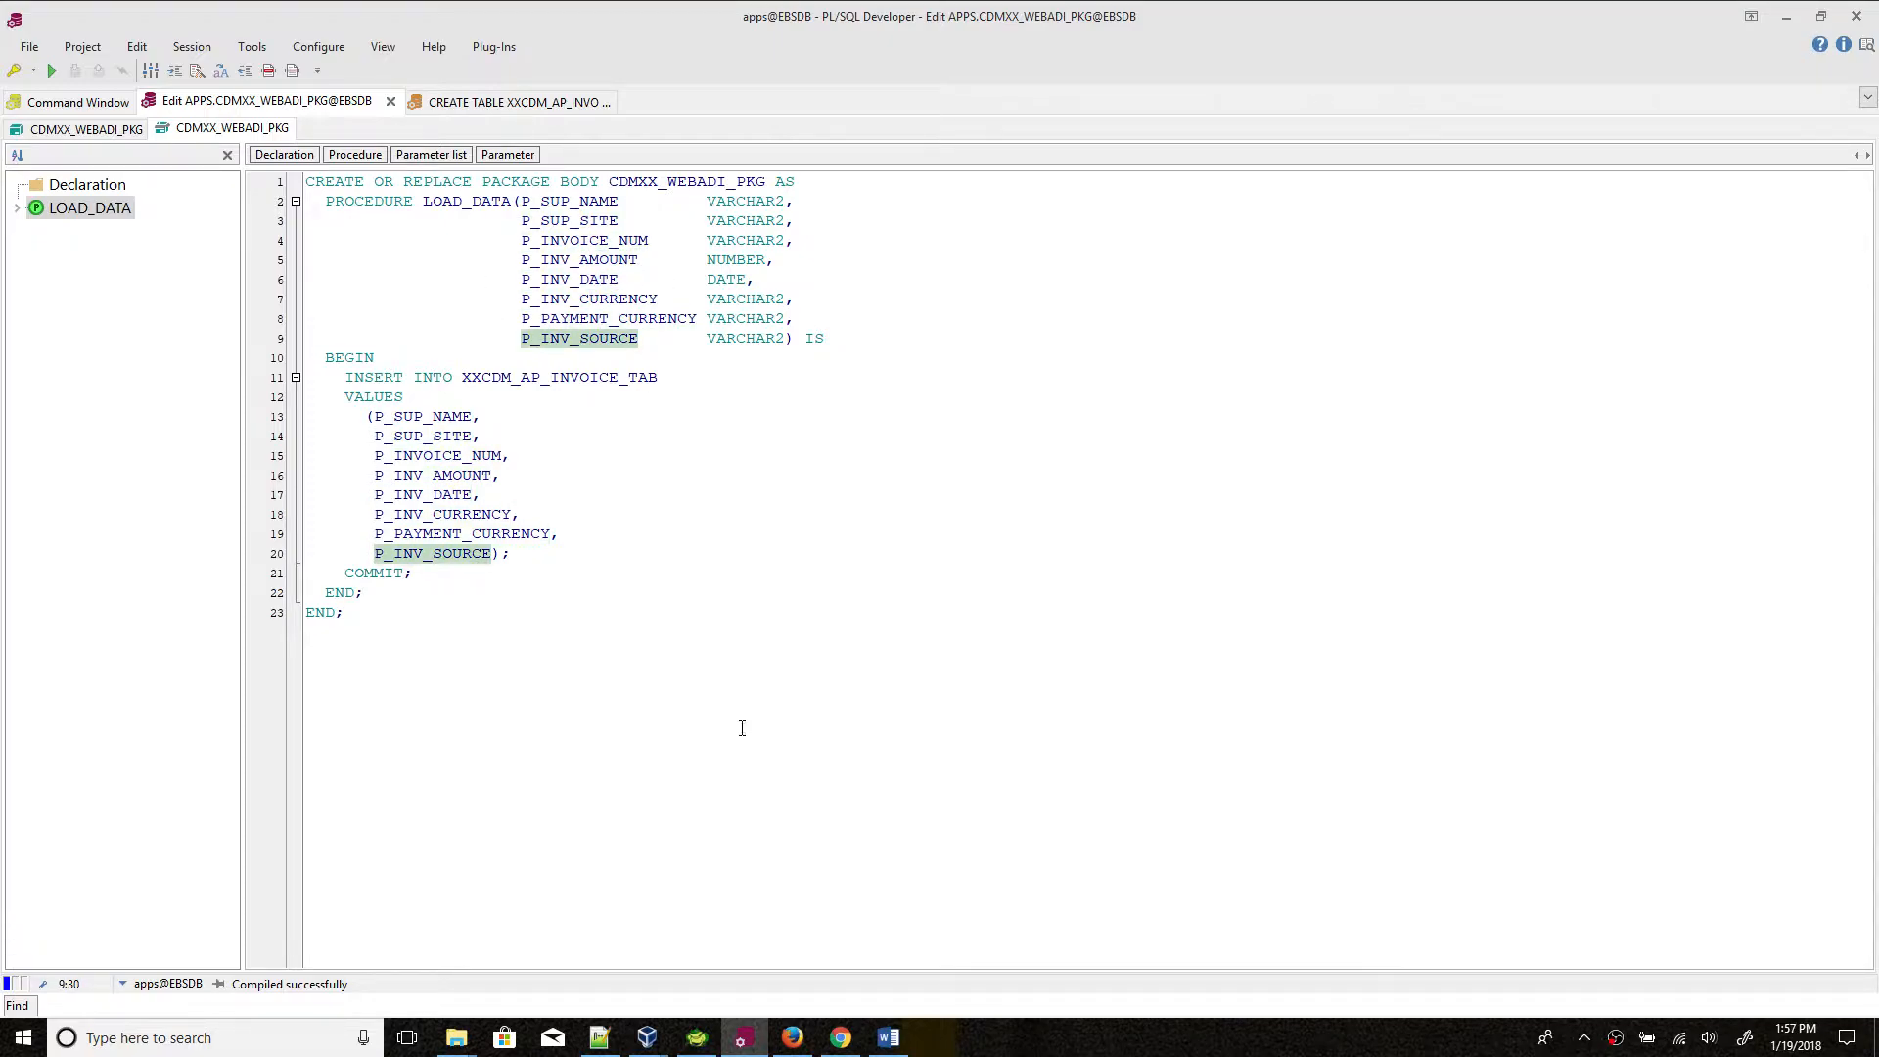
click(744, 1045)
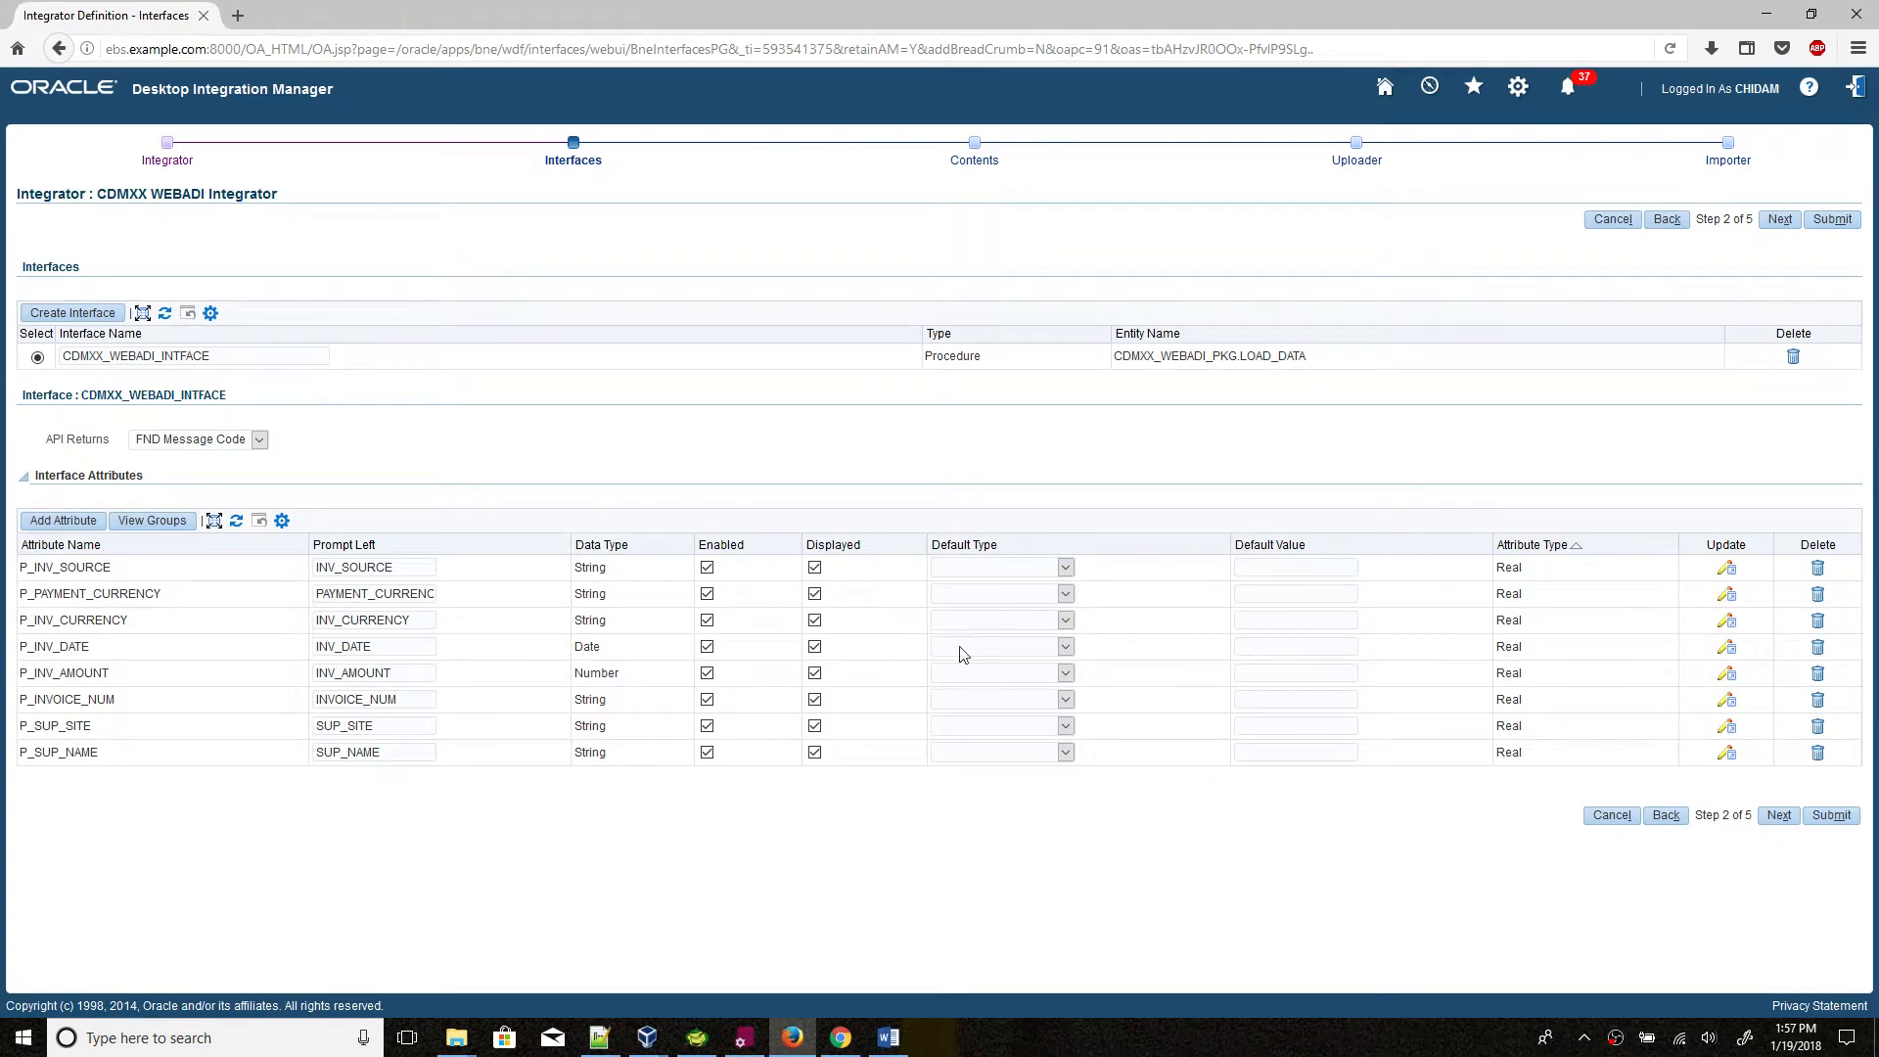
Step: Advance through the Contents stage with NONE selected, consulting the Word outline, and continue past the Uploader stage with the uploader left at None
click(1778, 817)
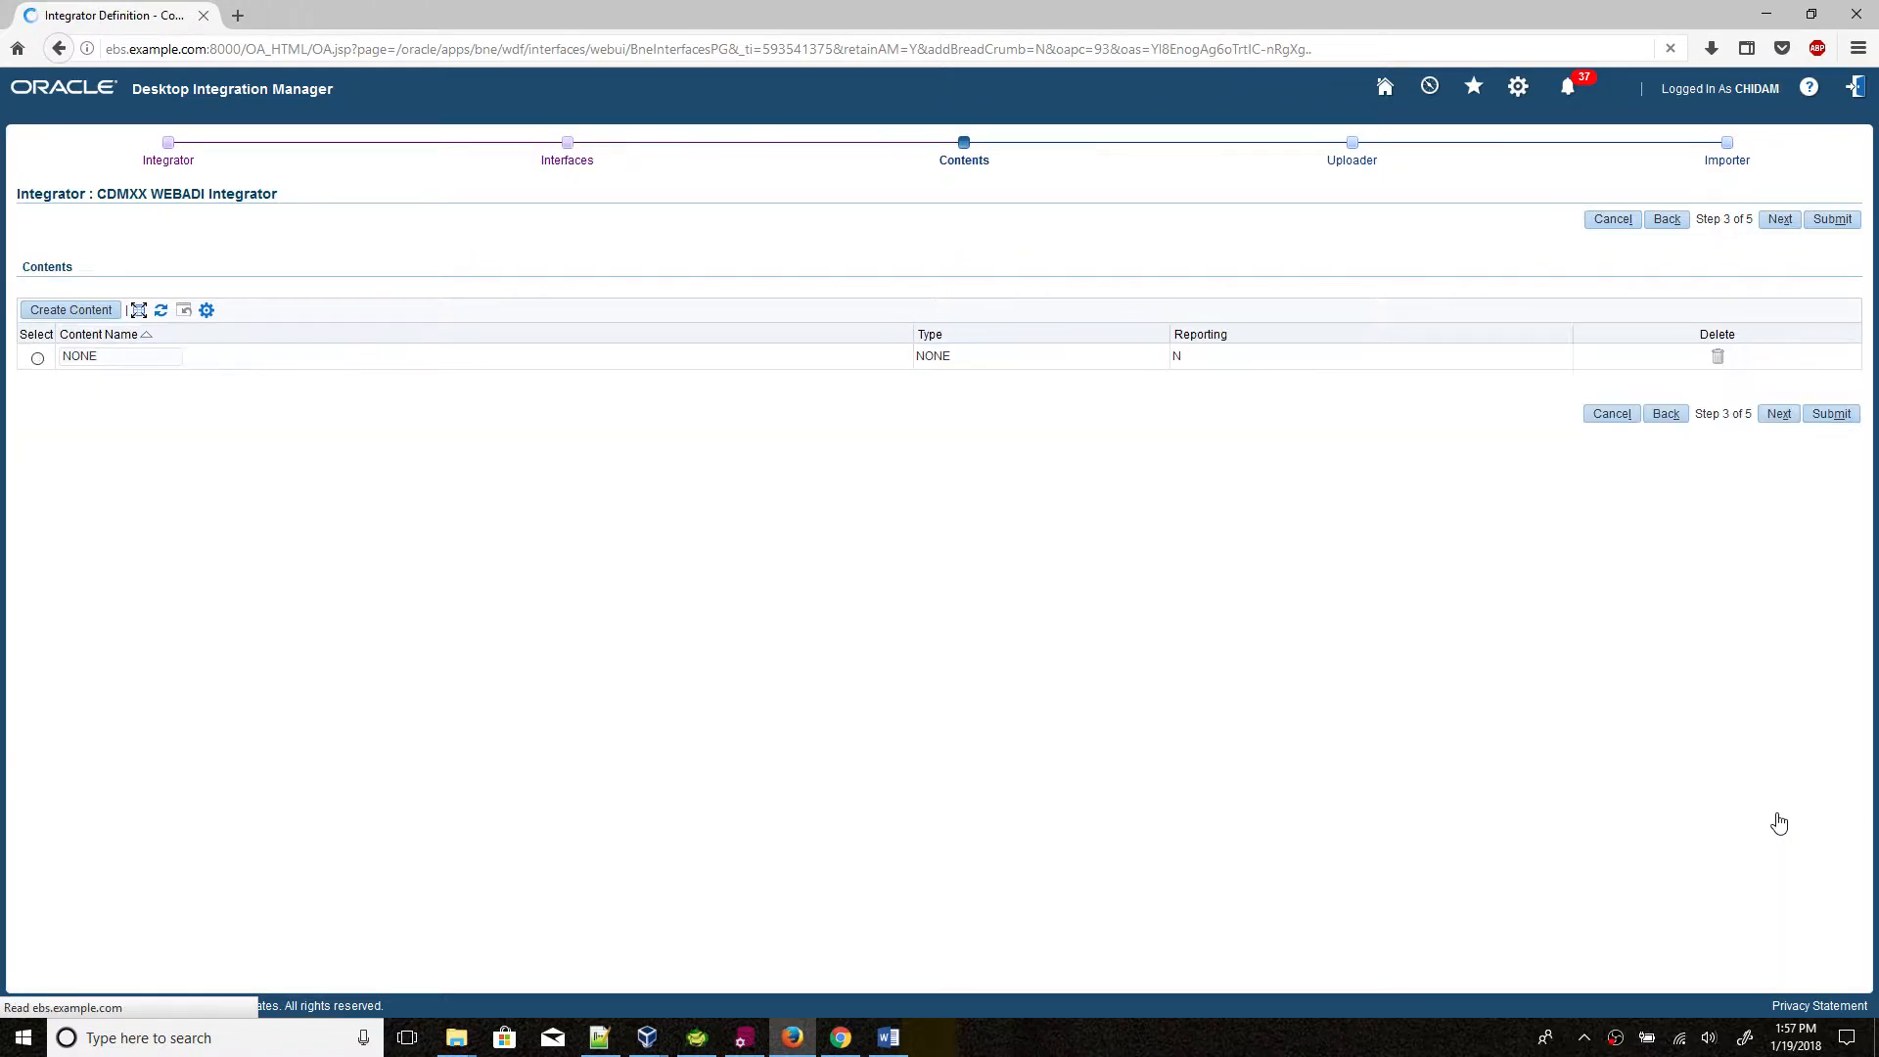
click(37, 358)
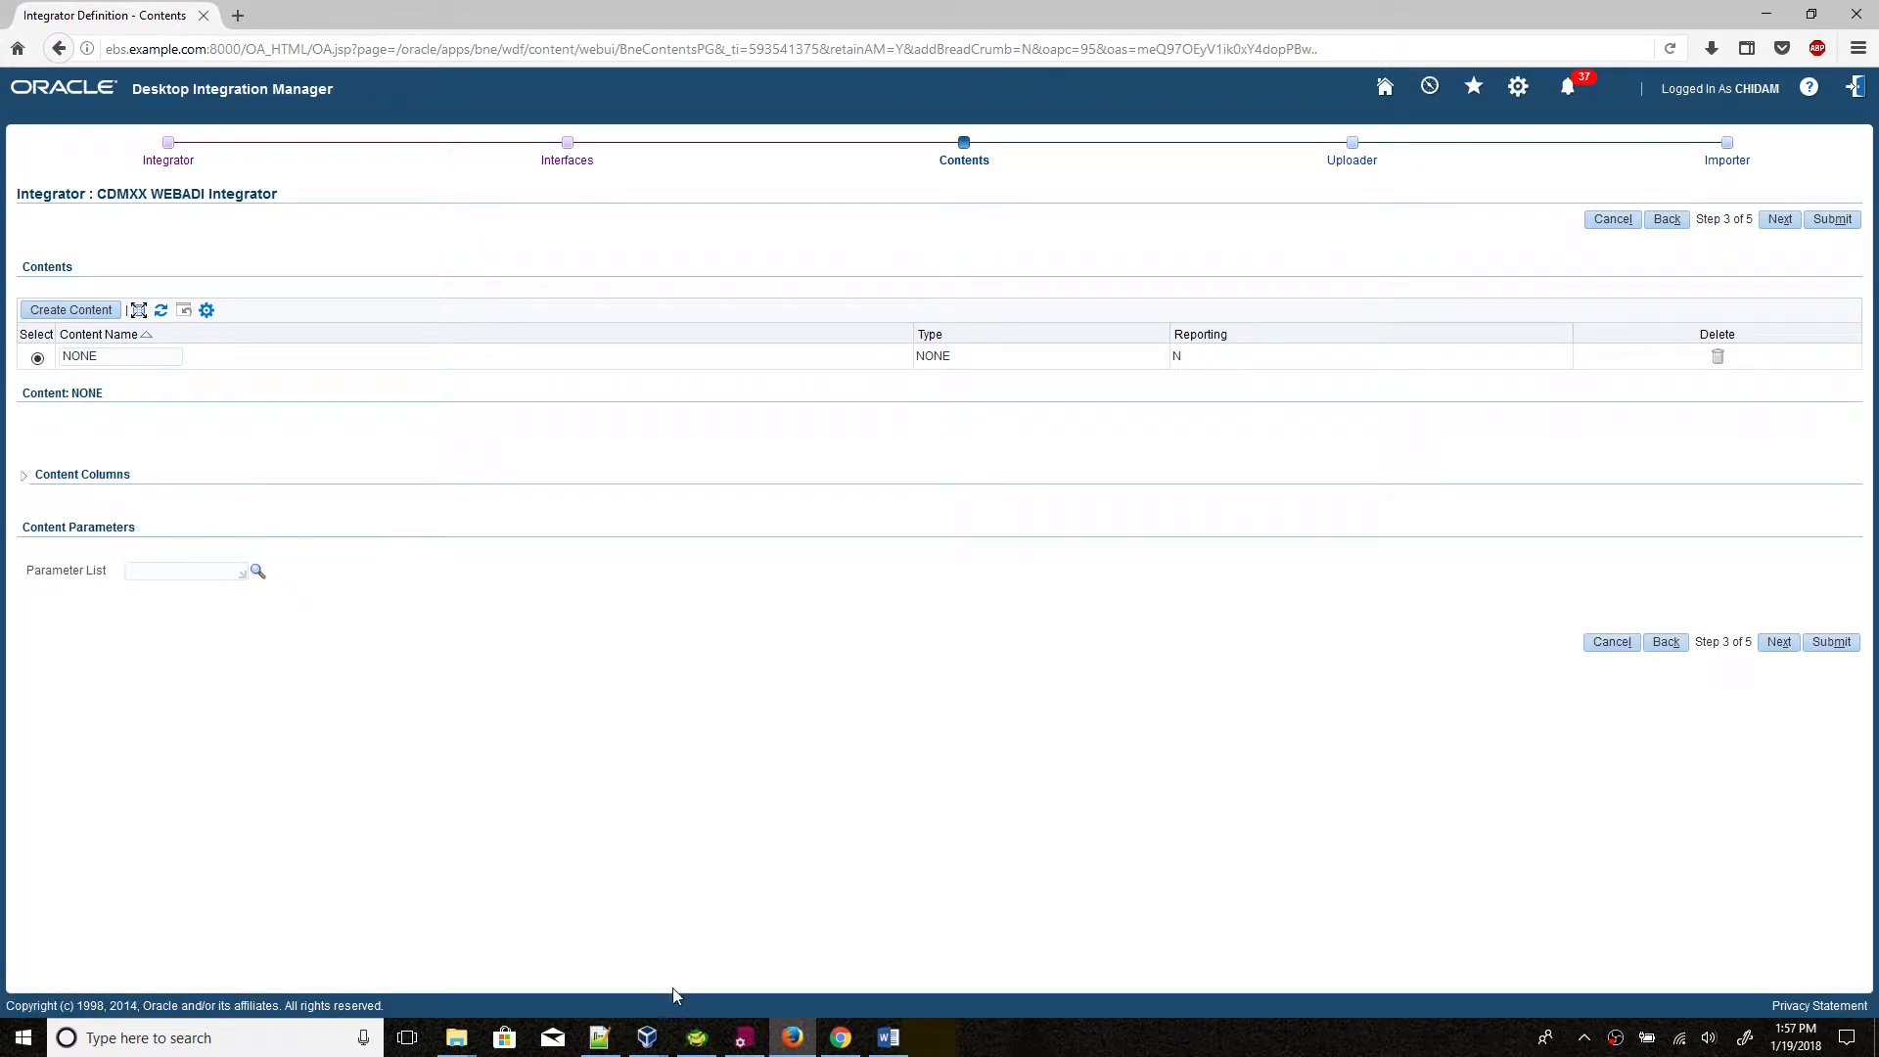
click(883, 1041)
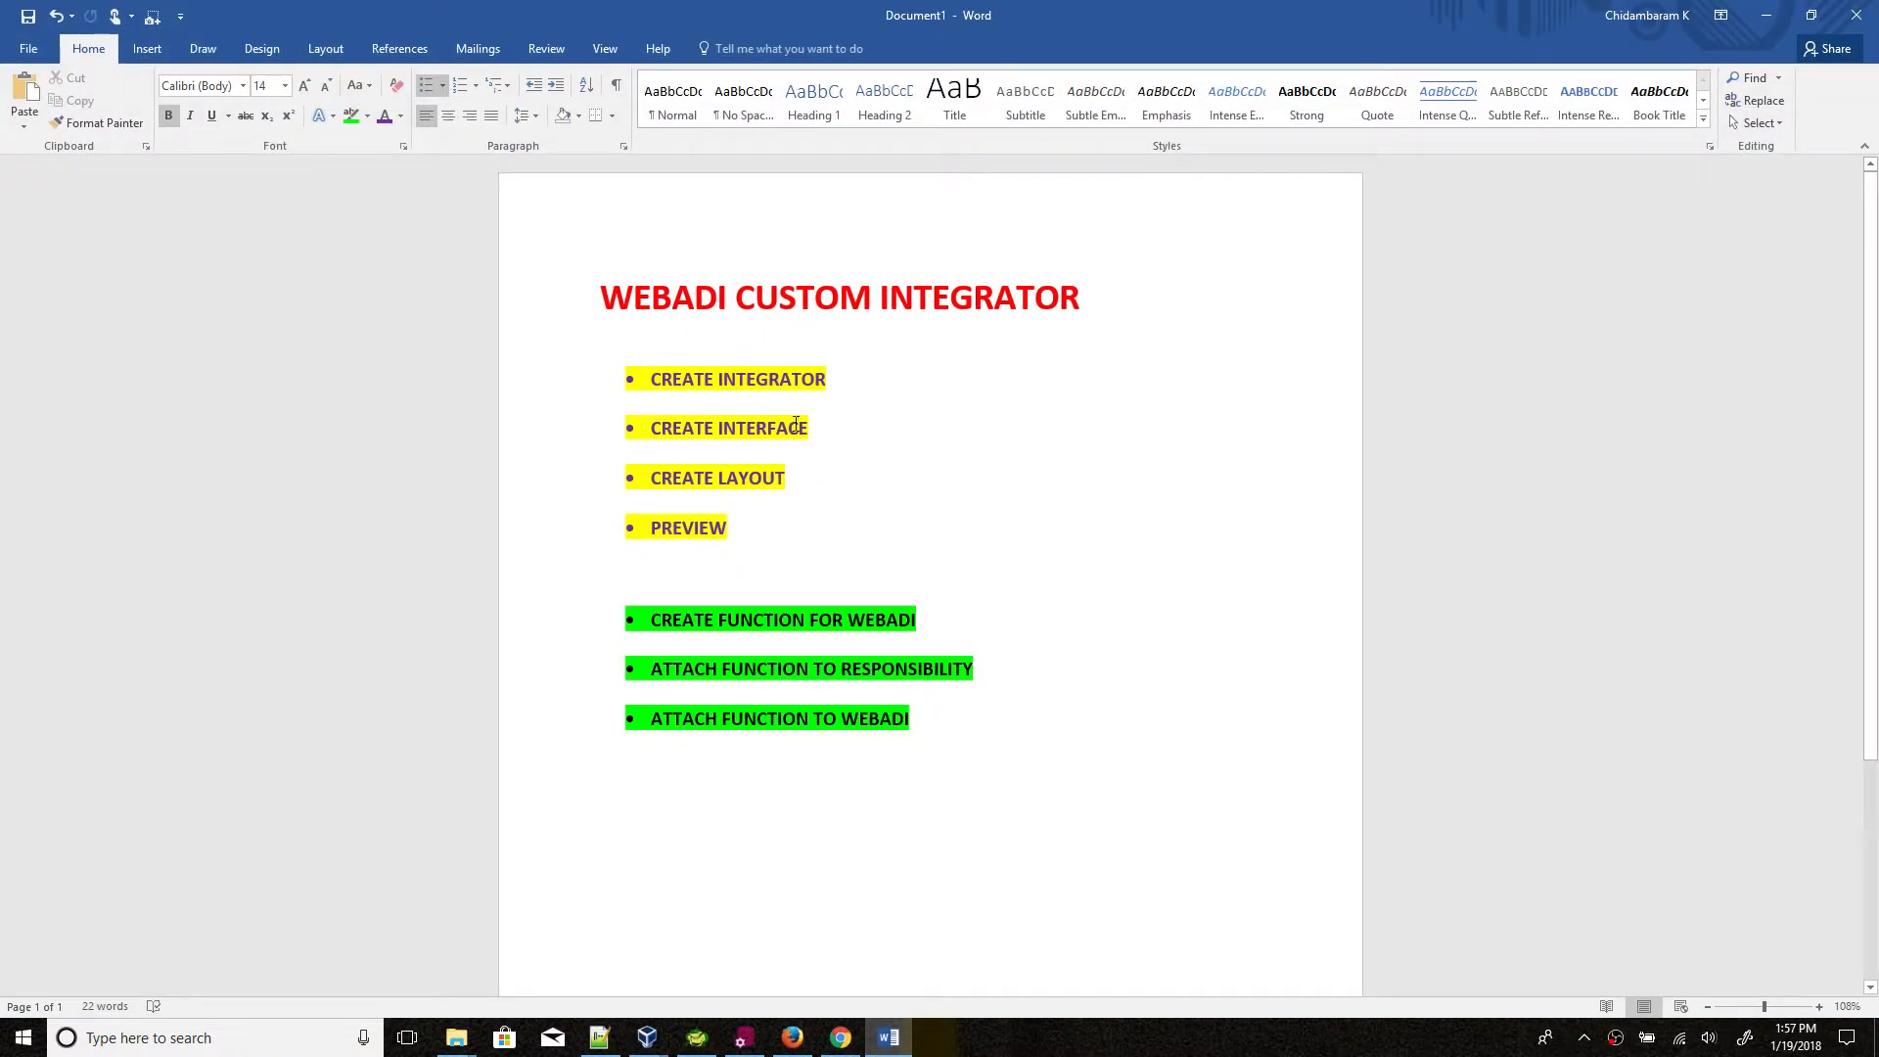
click(888, 1038)
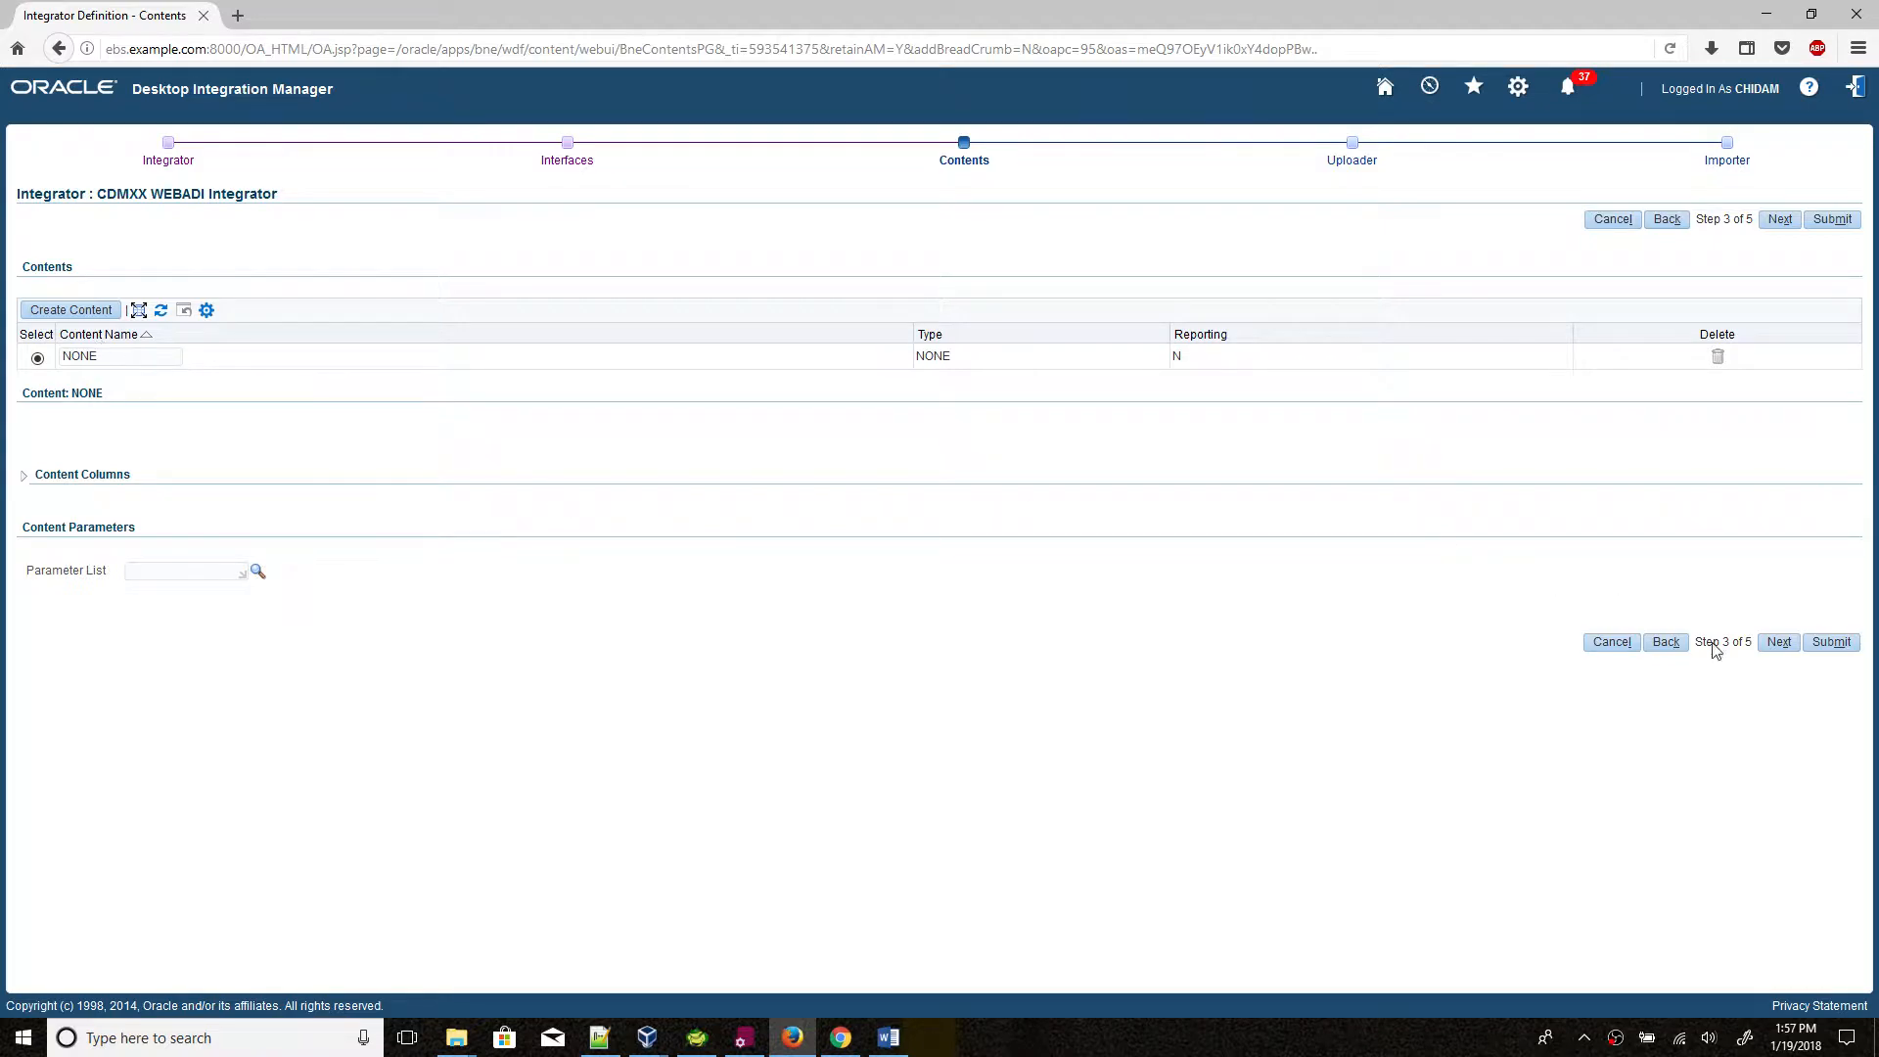
click(1780, 647)
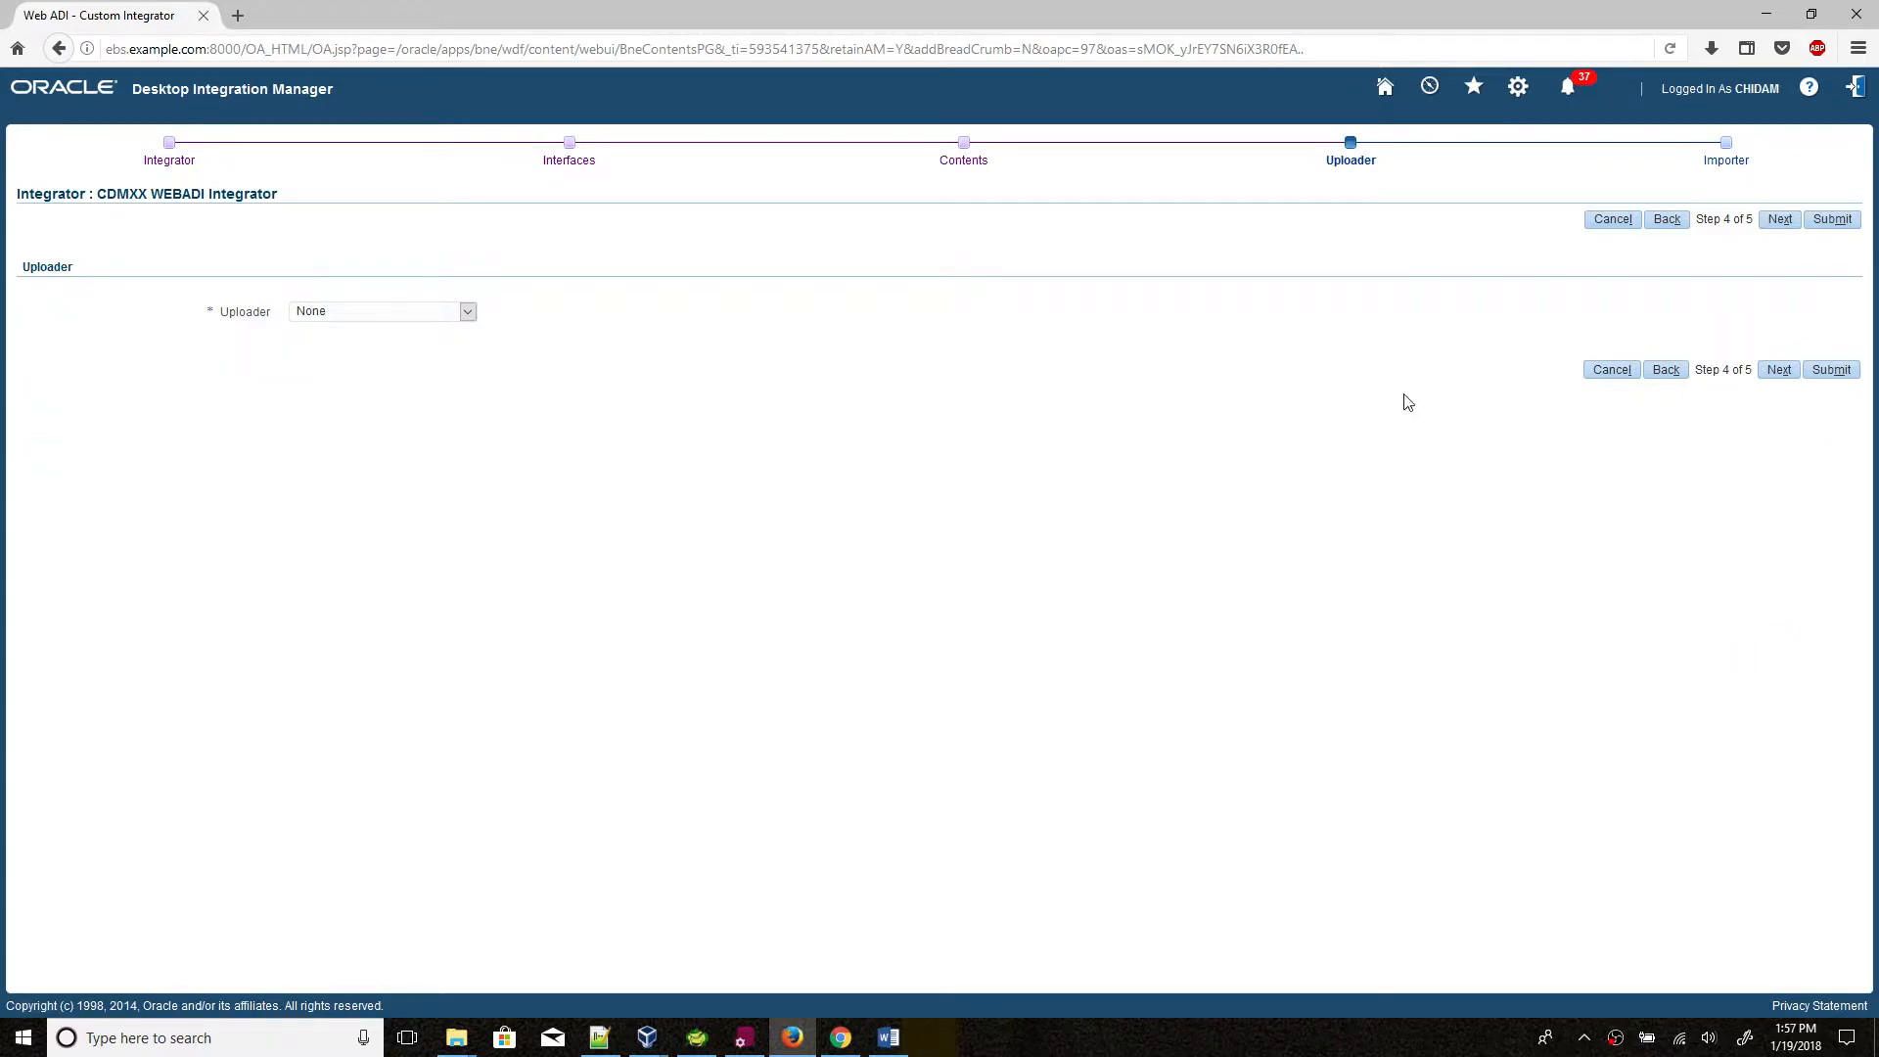
click(1771, 377)
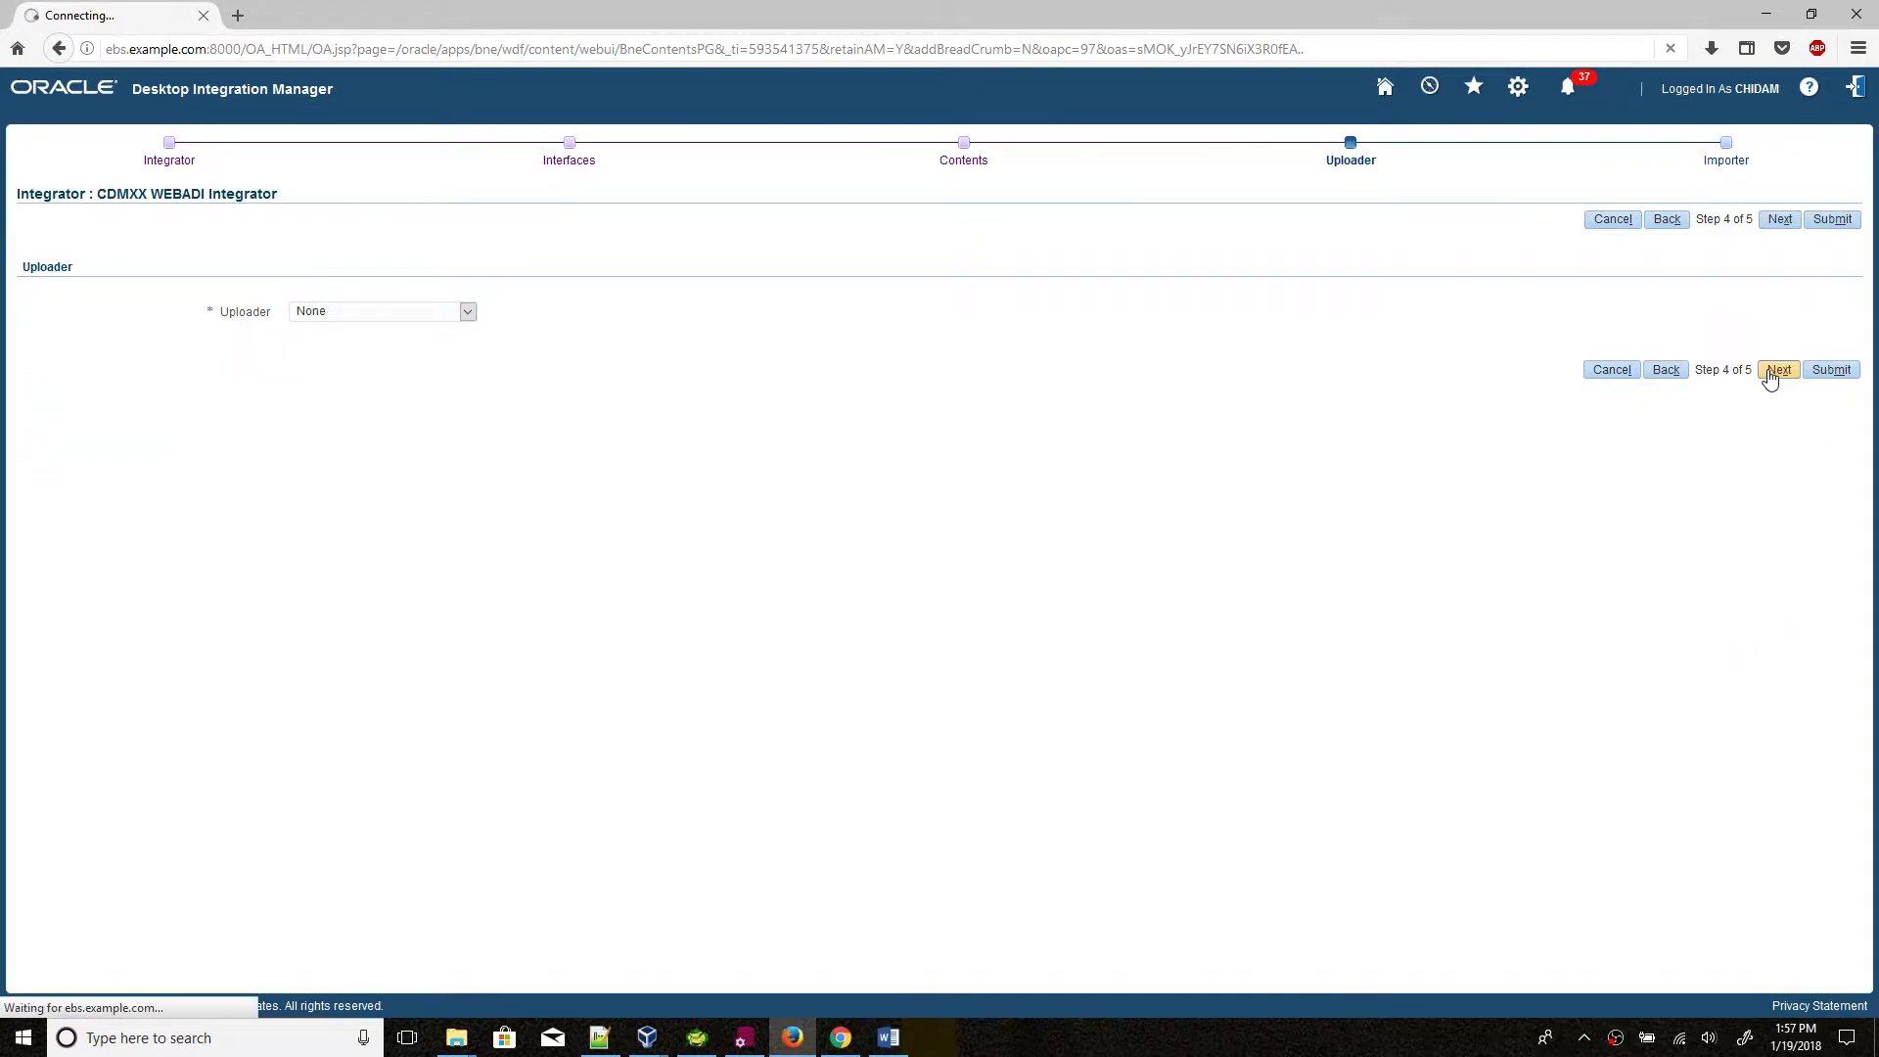
Step: Submit the integrator definition to create it, and search the integrators by the name CDM
click(1828, 372)
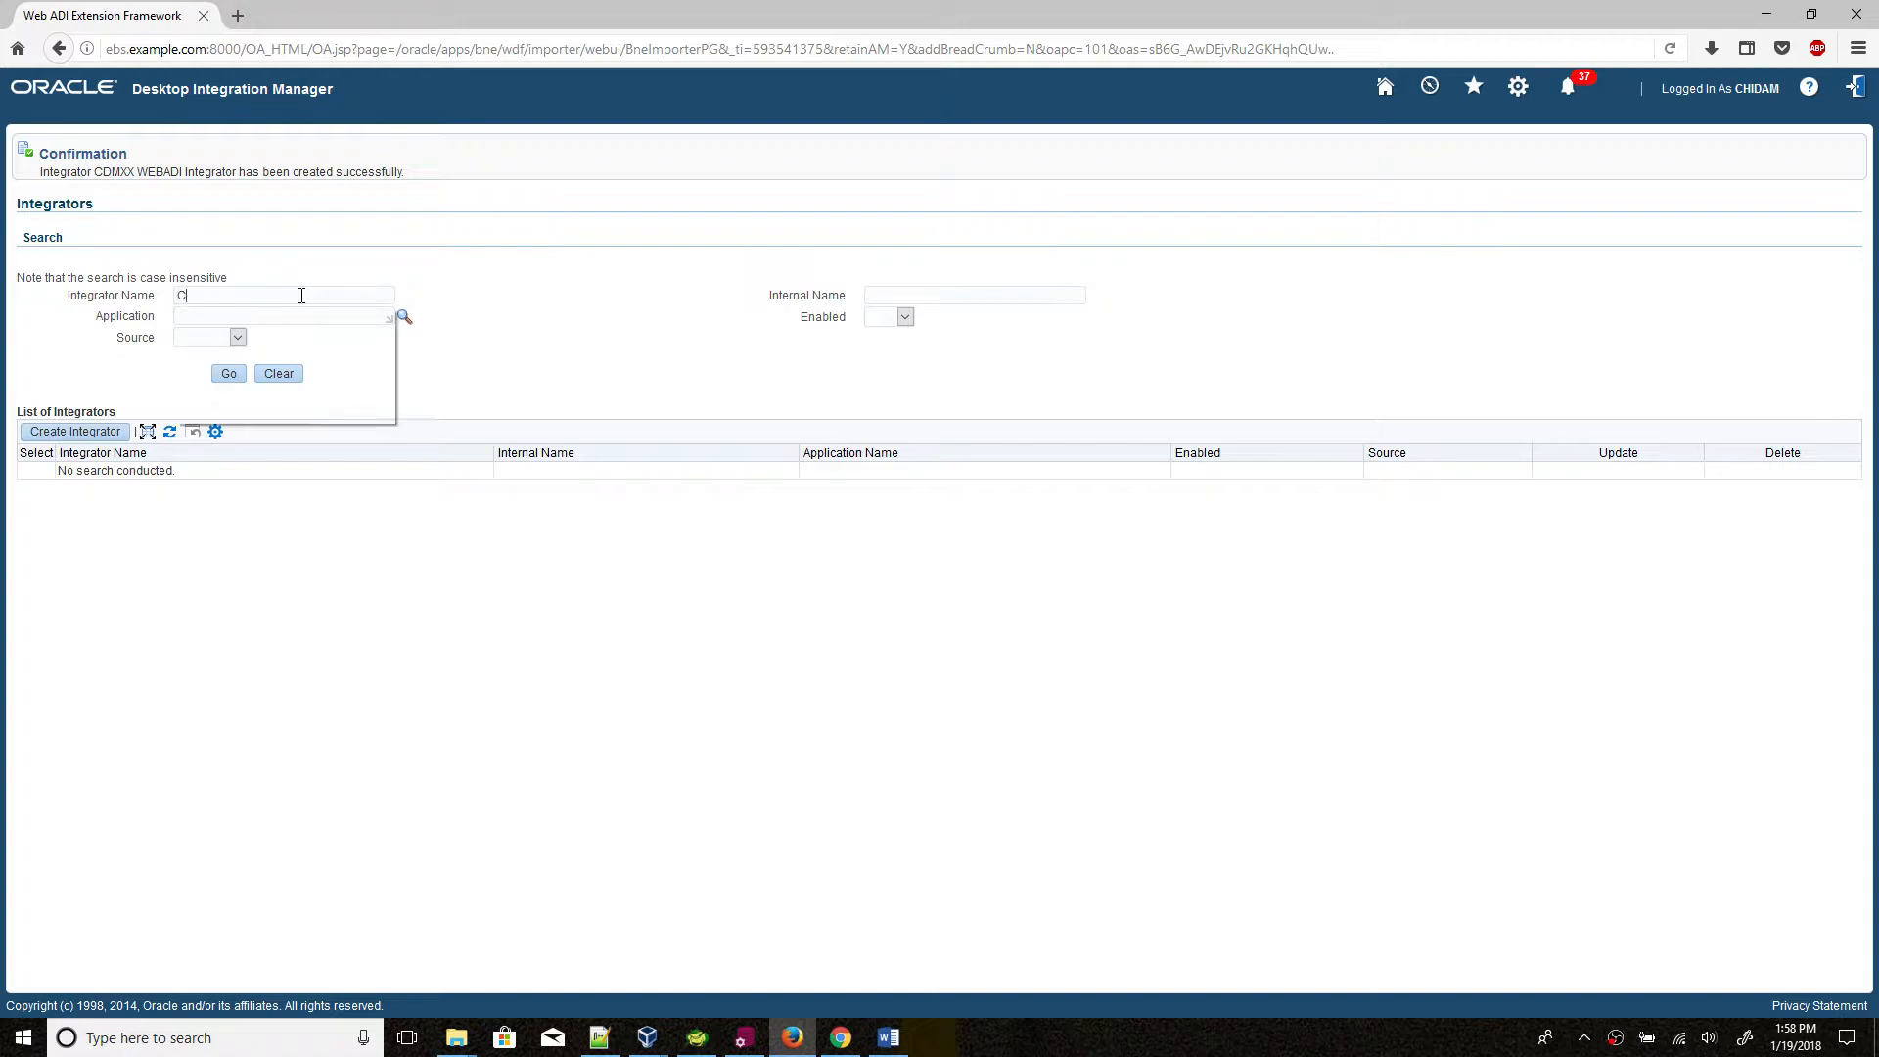
text(DM)
click(293, 256)
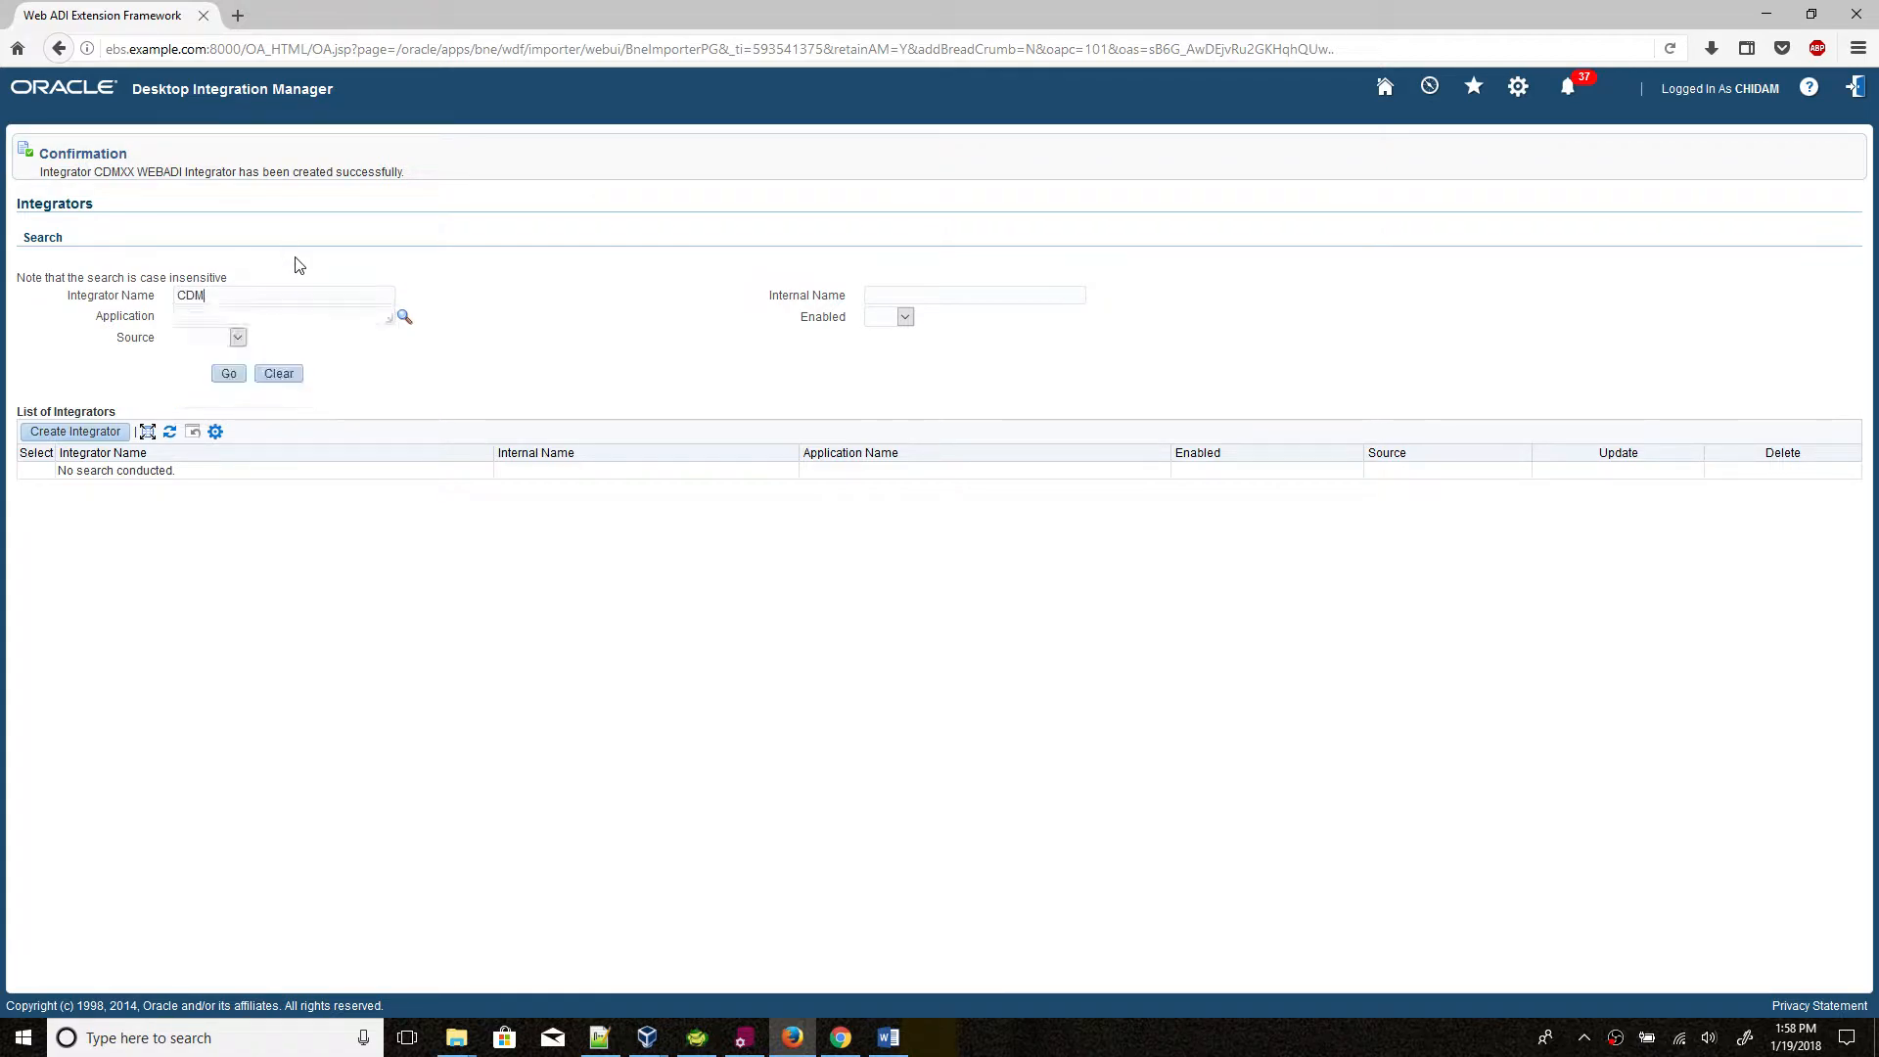
click(229, 373)
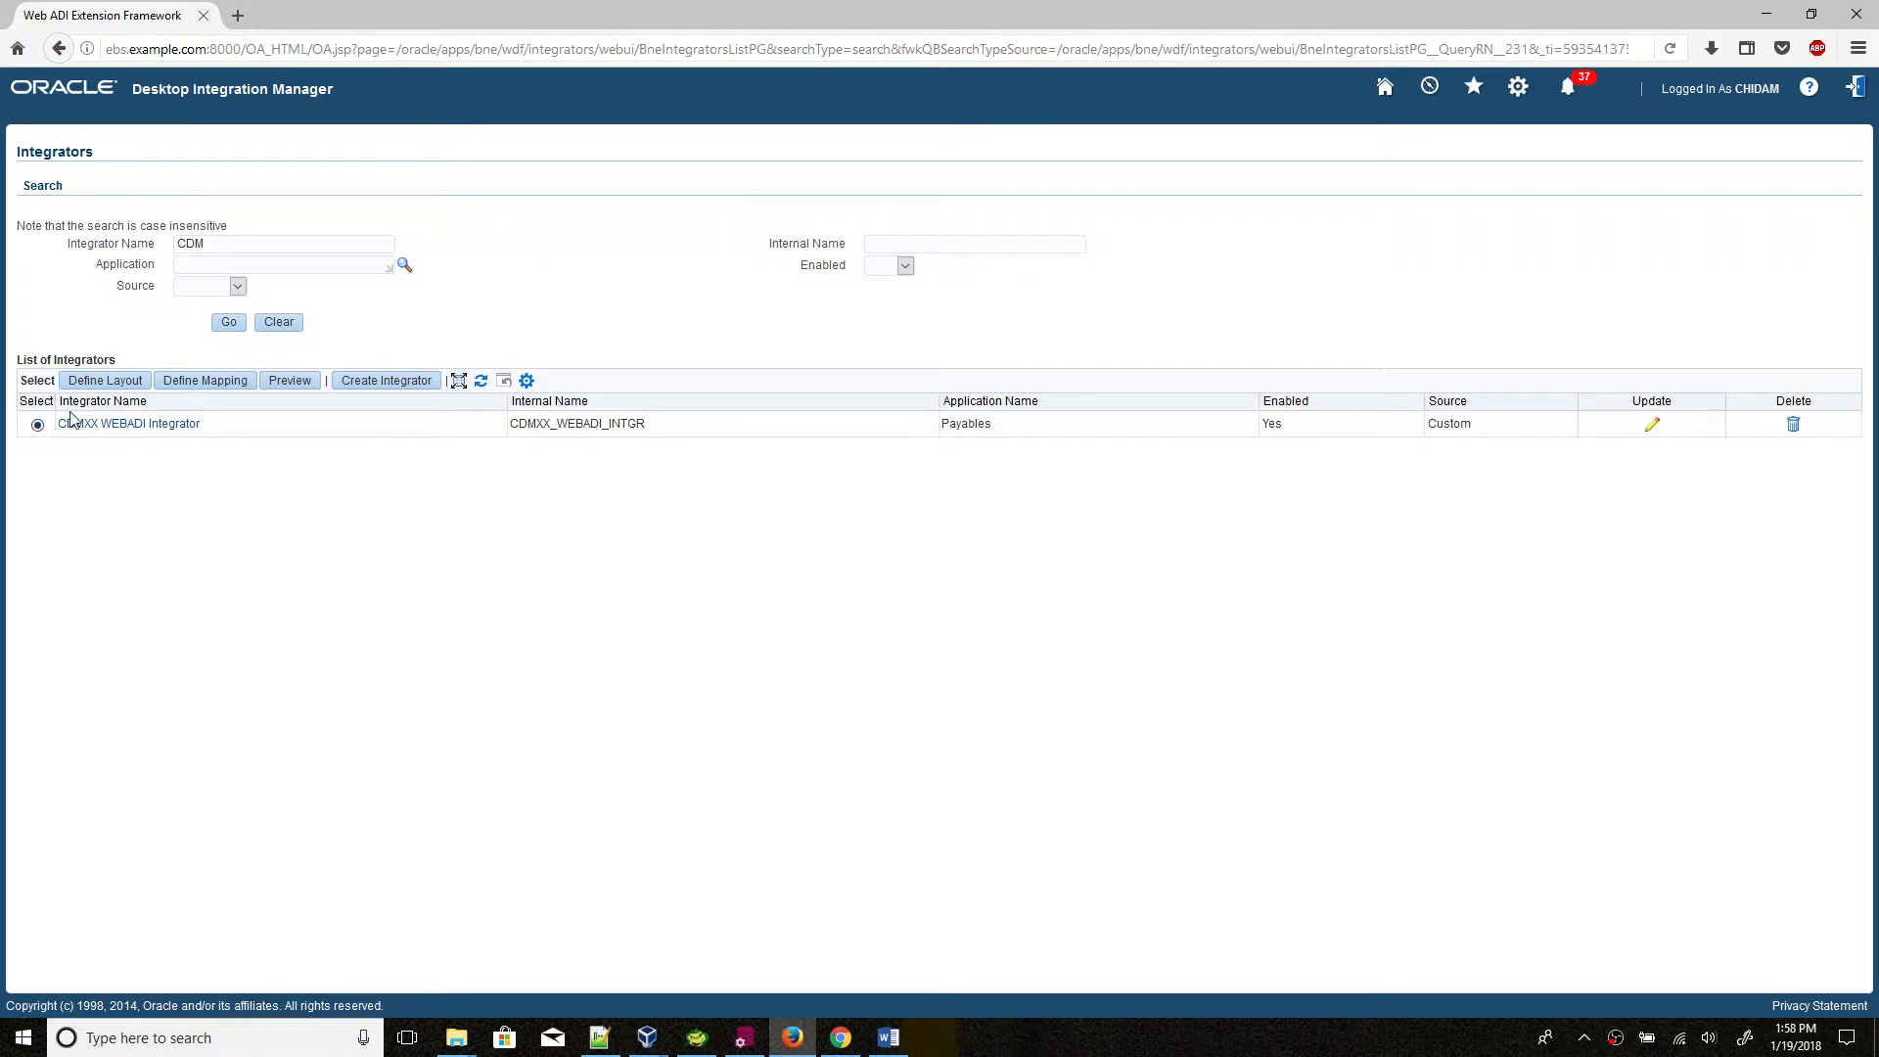
Step: Create a layout named CDMXX_WEBADI_LAYOUT with one header for the CDMXX WEBADI Integrator and continue to its required fields
click(95, 384)
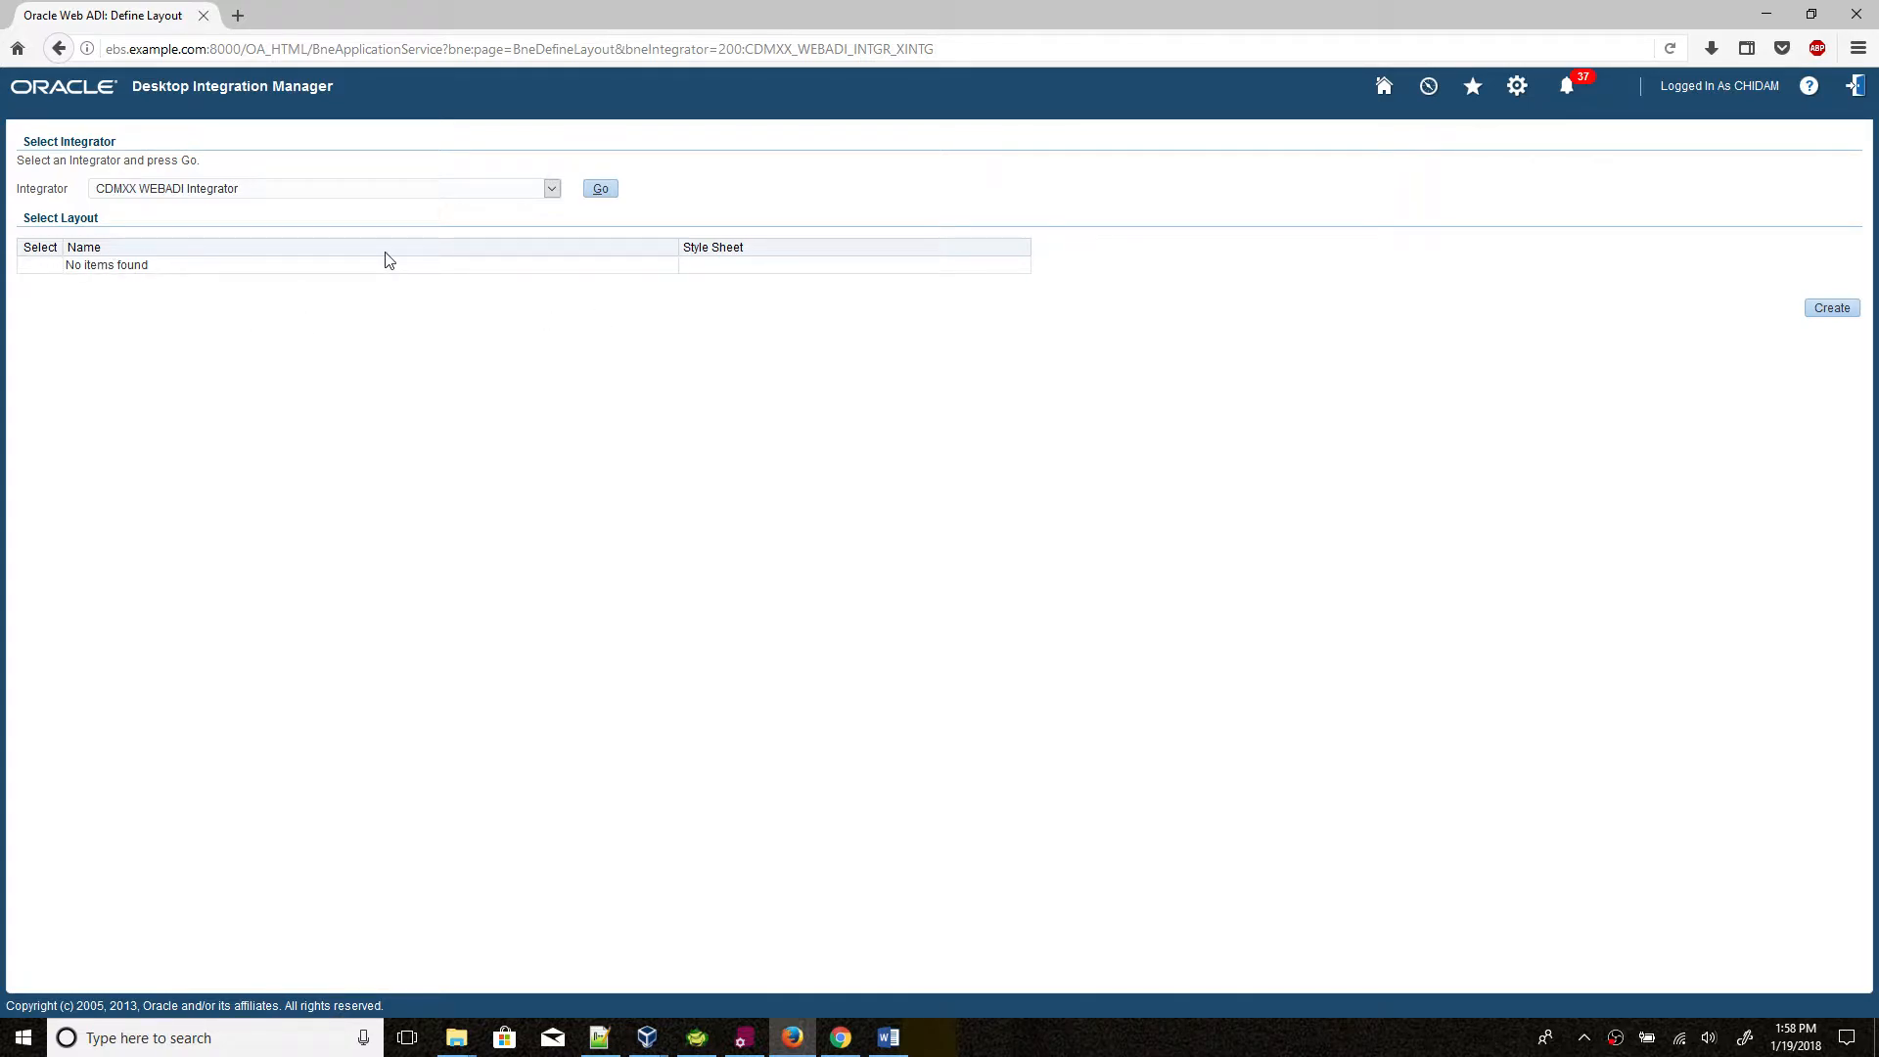
click(1843, 310)
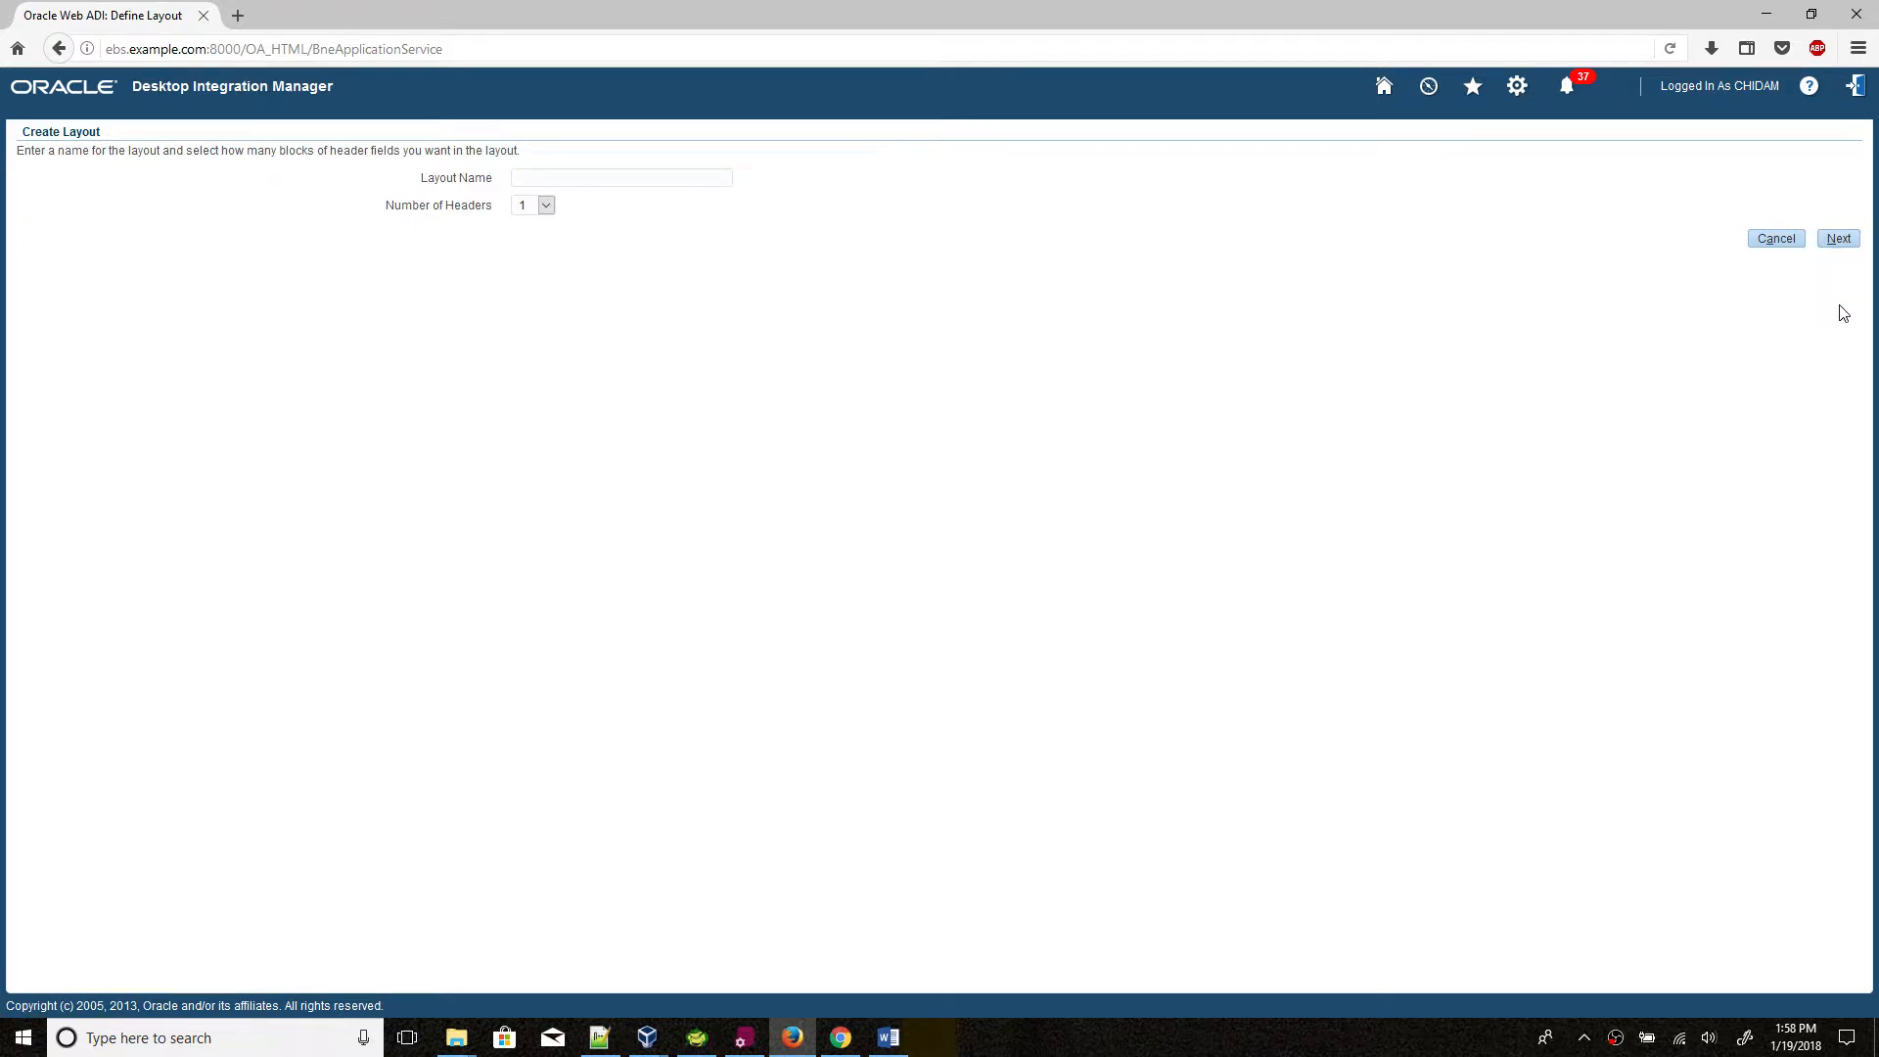
click(563, 181)
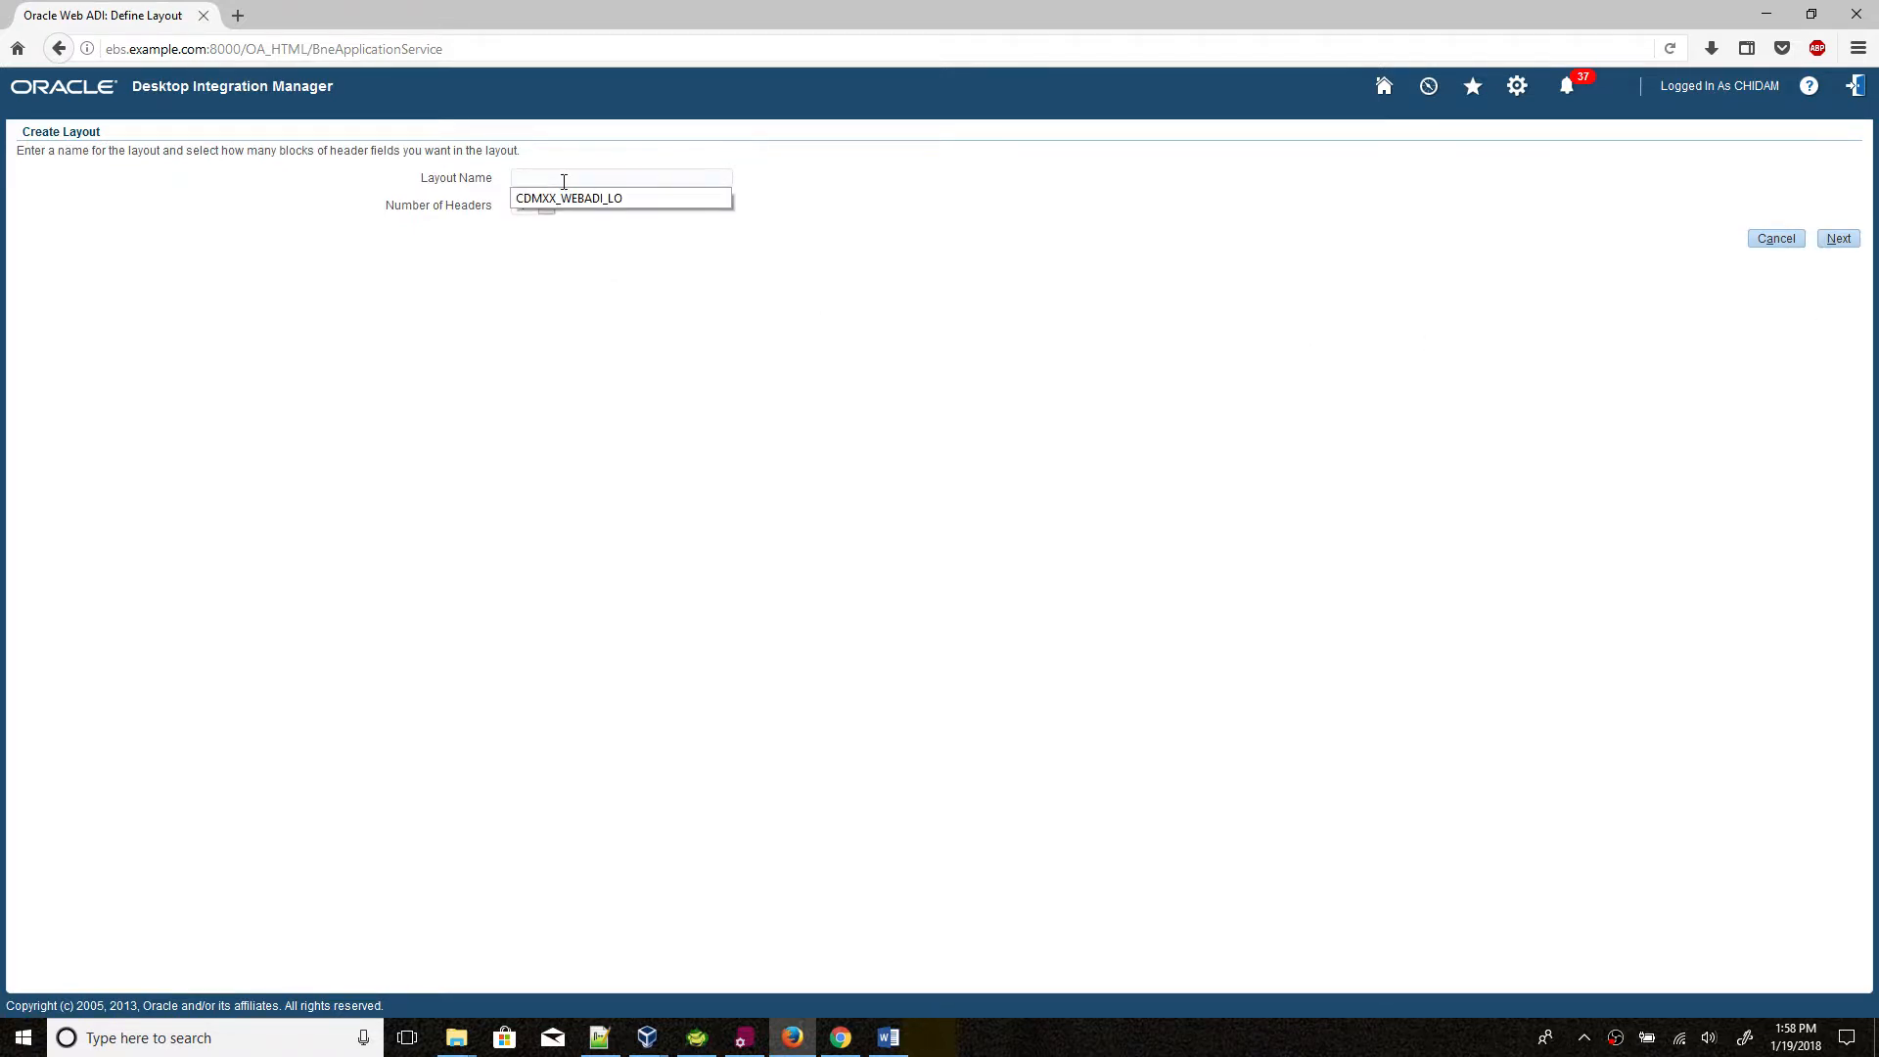
text(CMM)
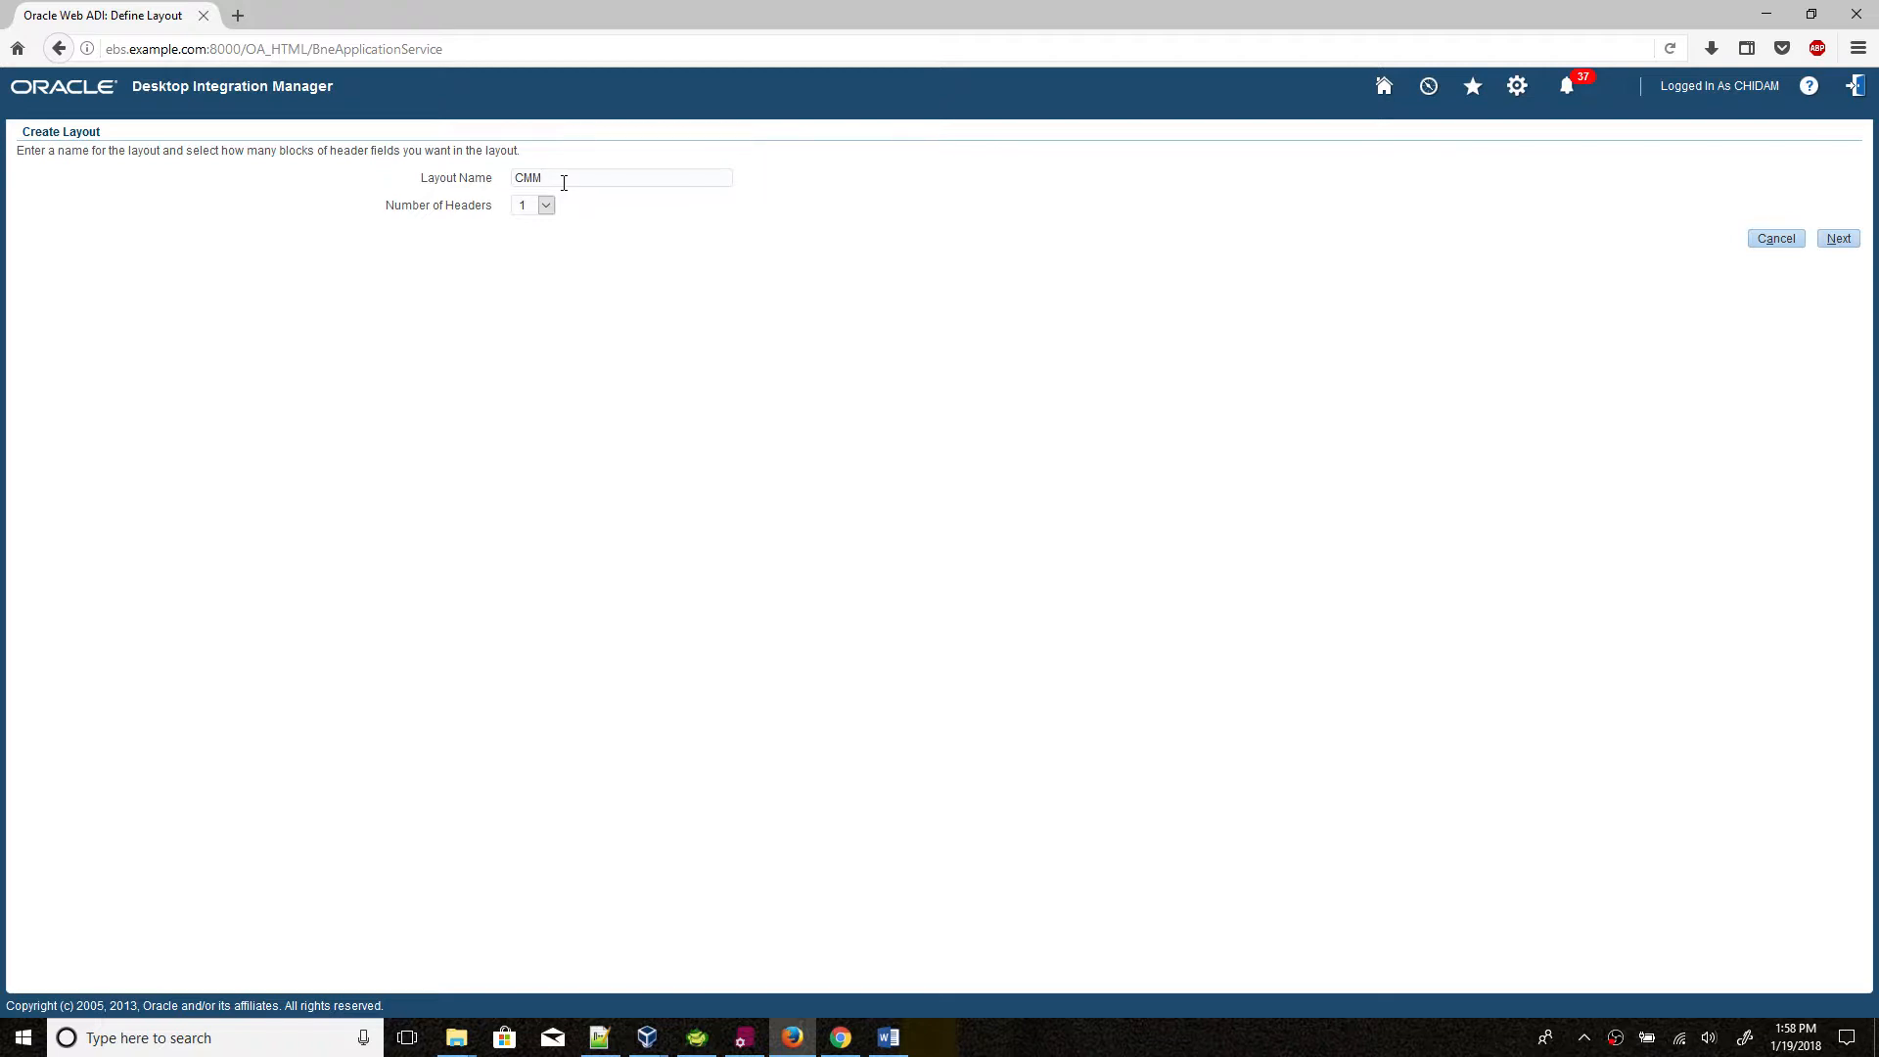
text(DMXX_W)
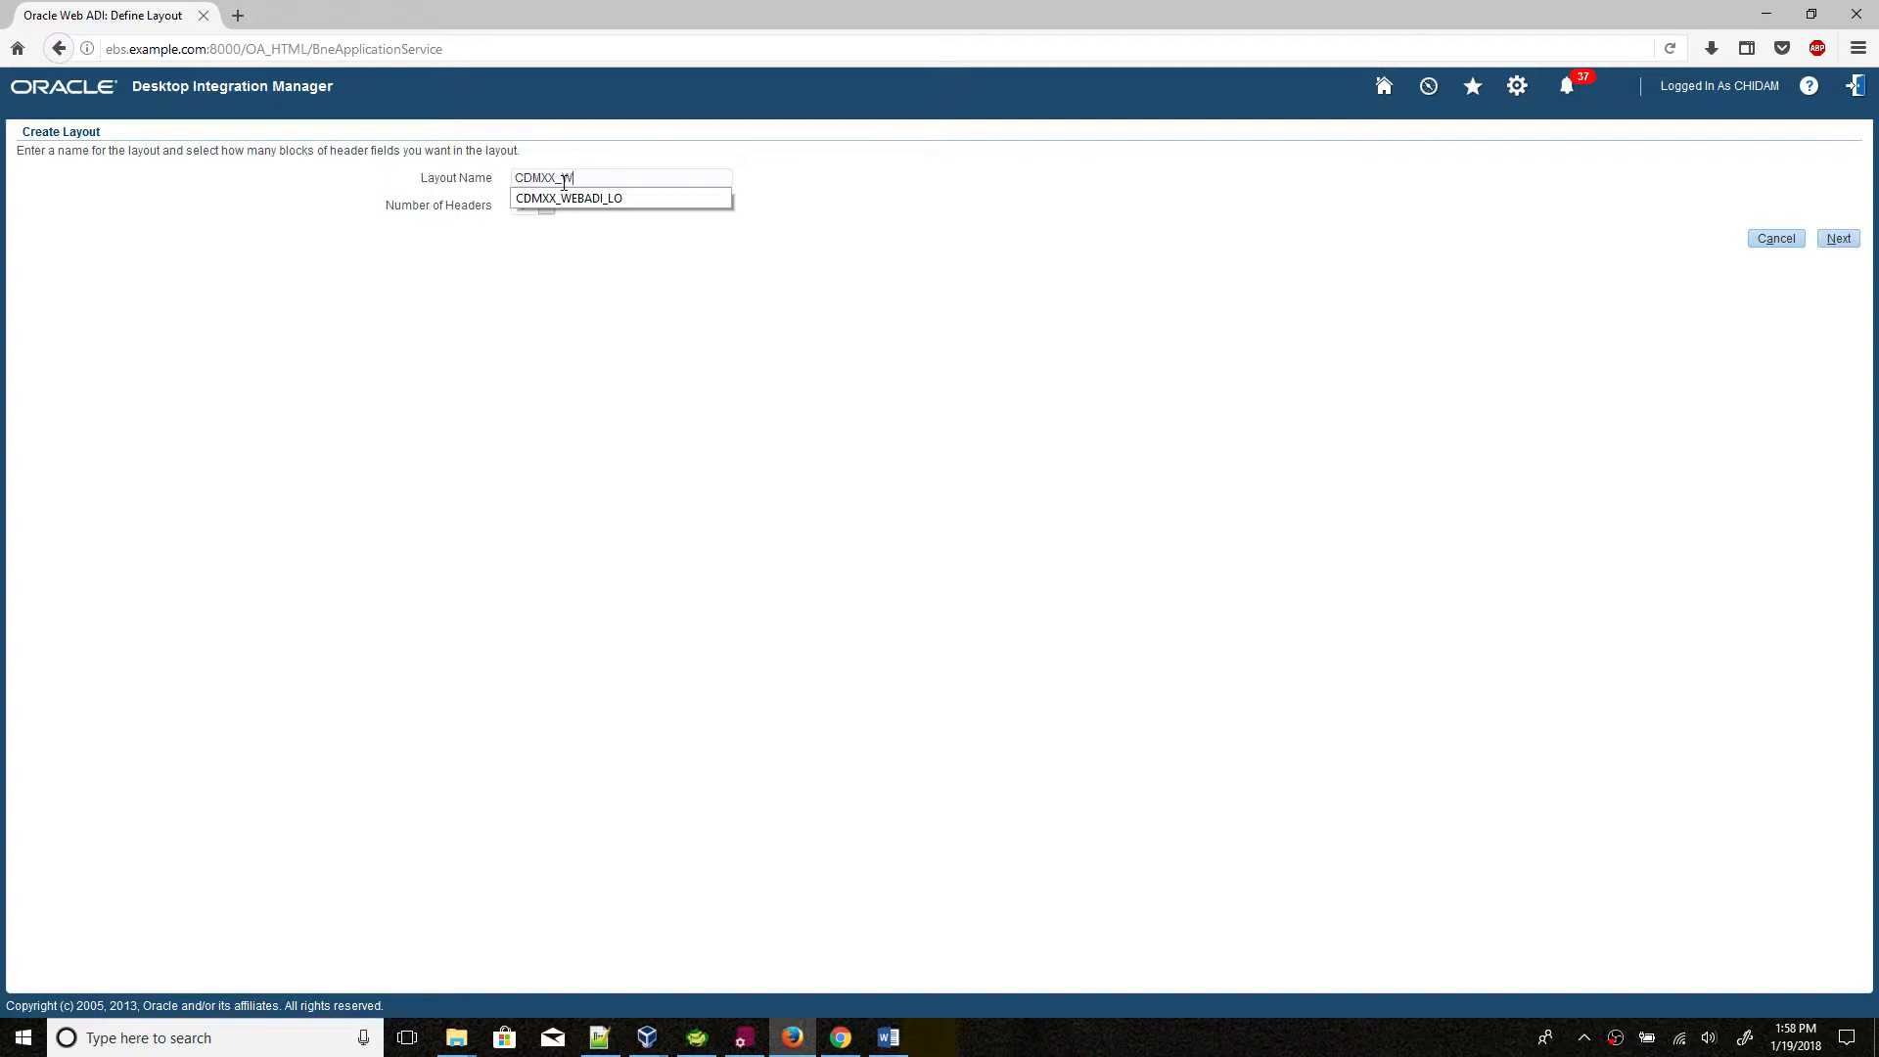
text(EBADI_LAYOUT)
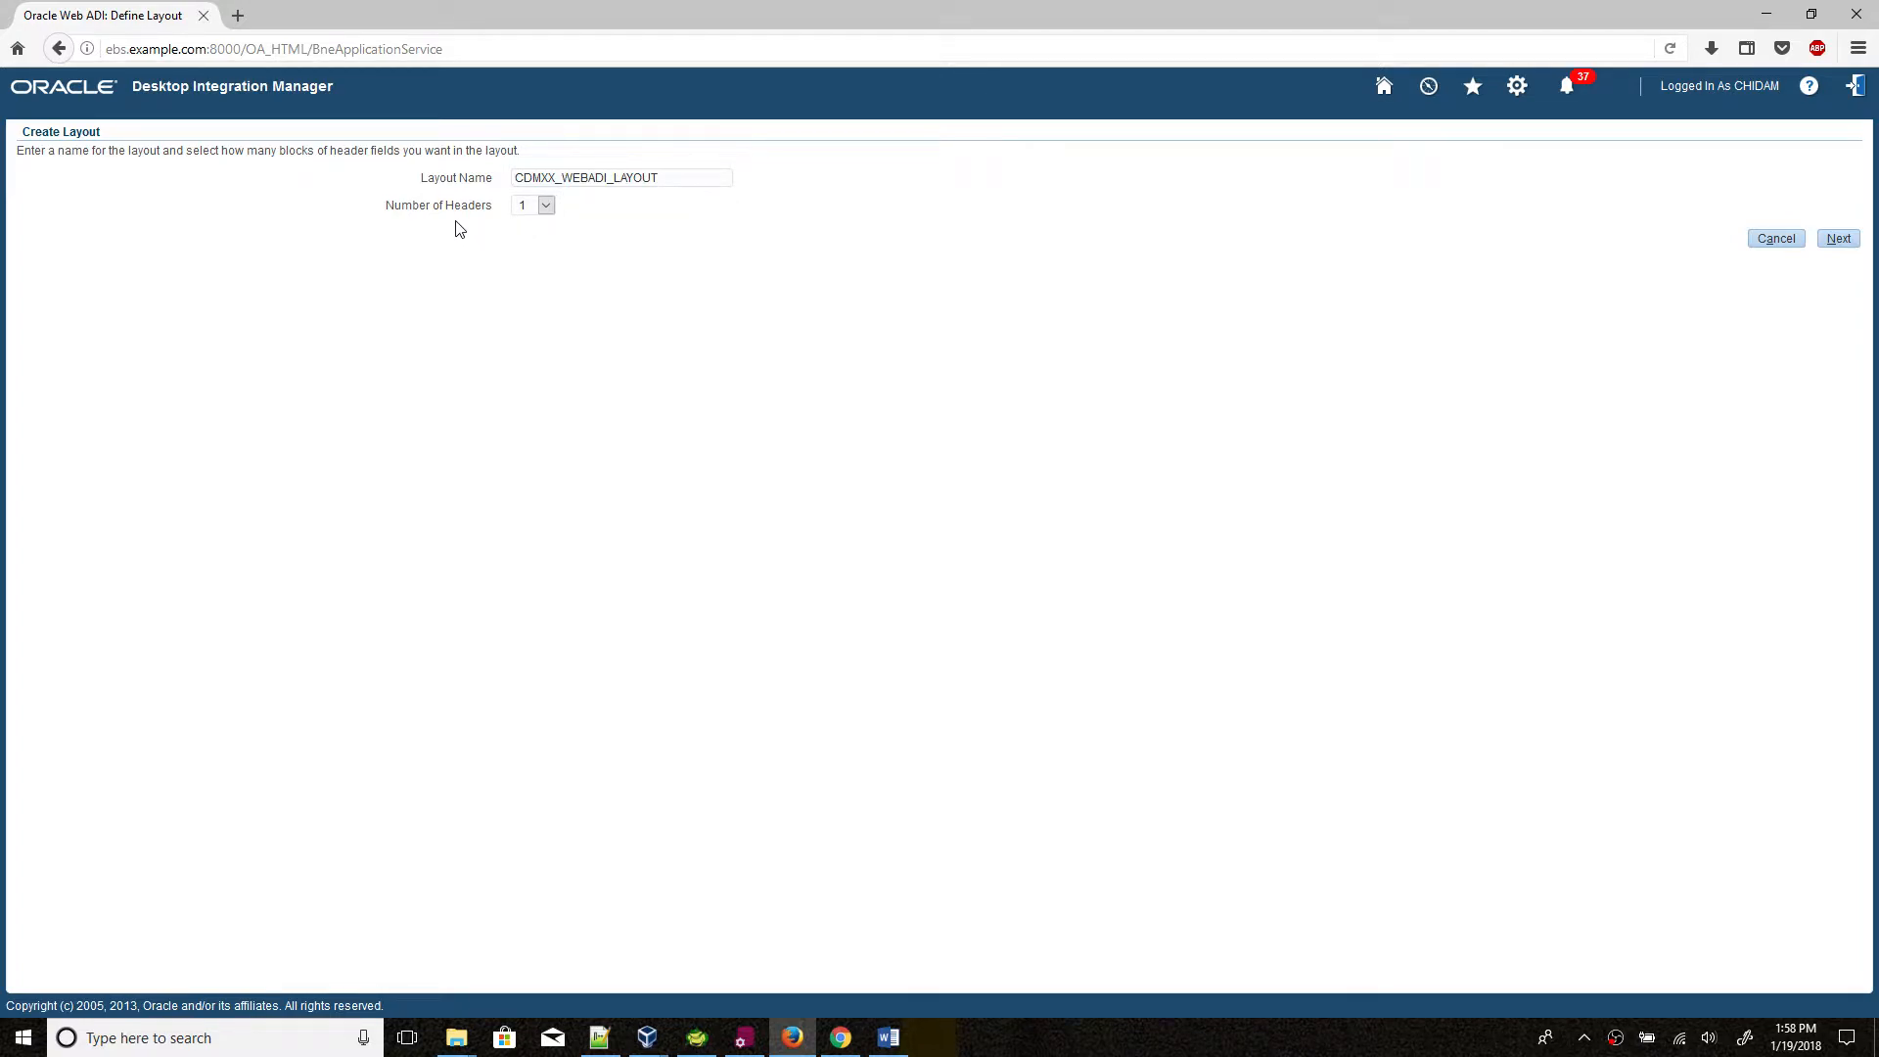
click(1835, 244)
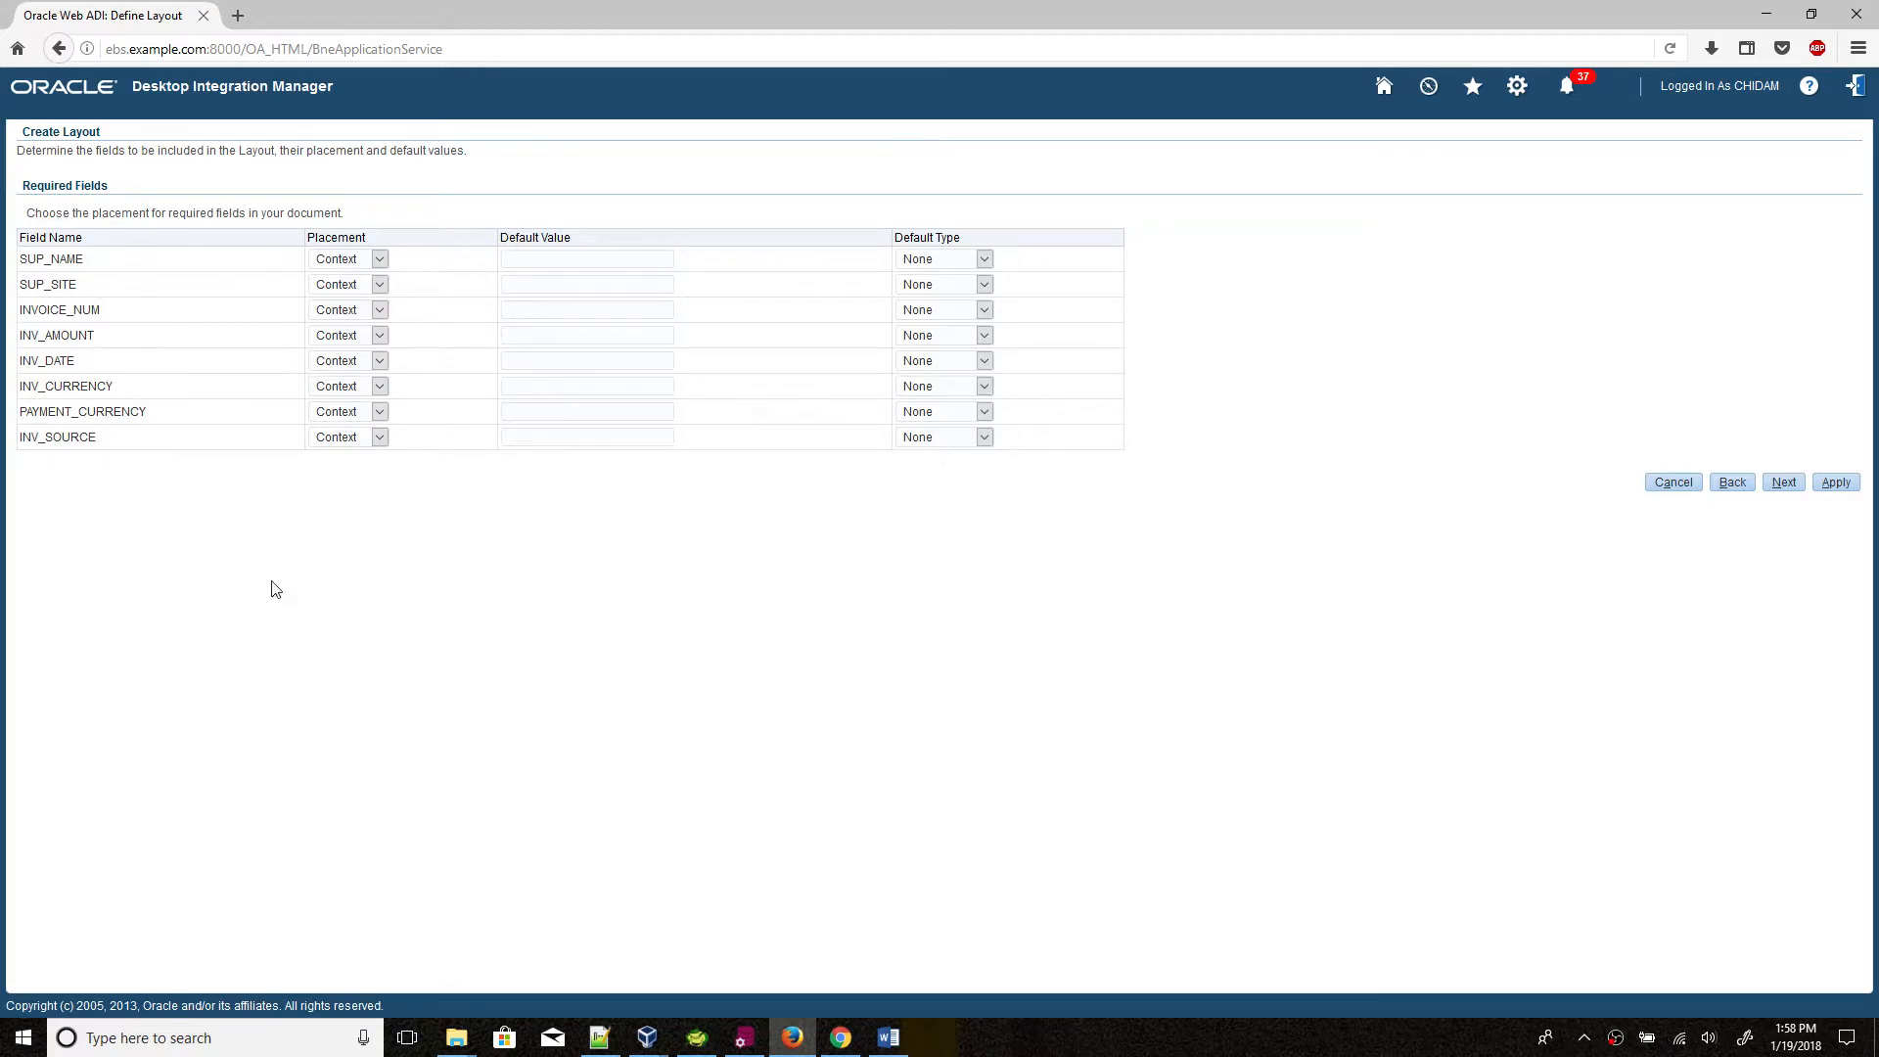
Step: Compare the layout's required fields with the LOAD_DATA parameters in PL/SQL Developer and return to the layout in Firefox
click(744, 1037)
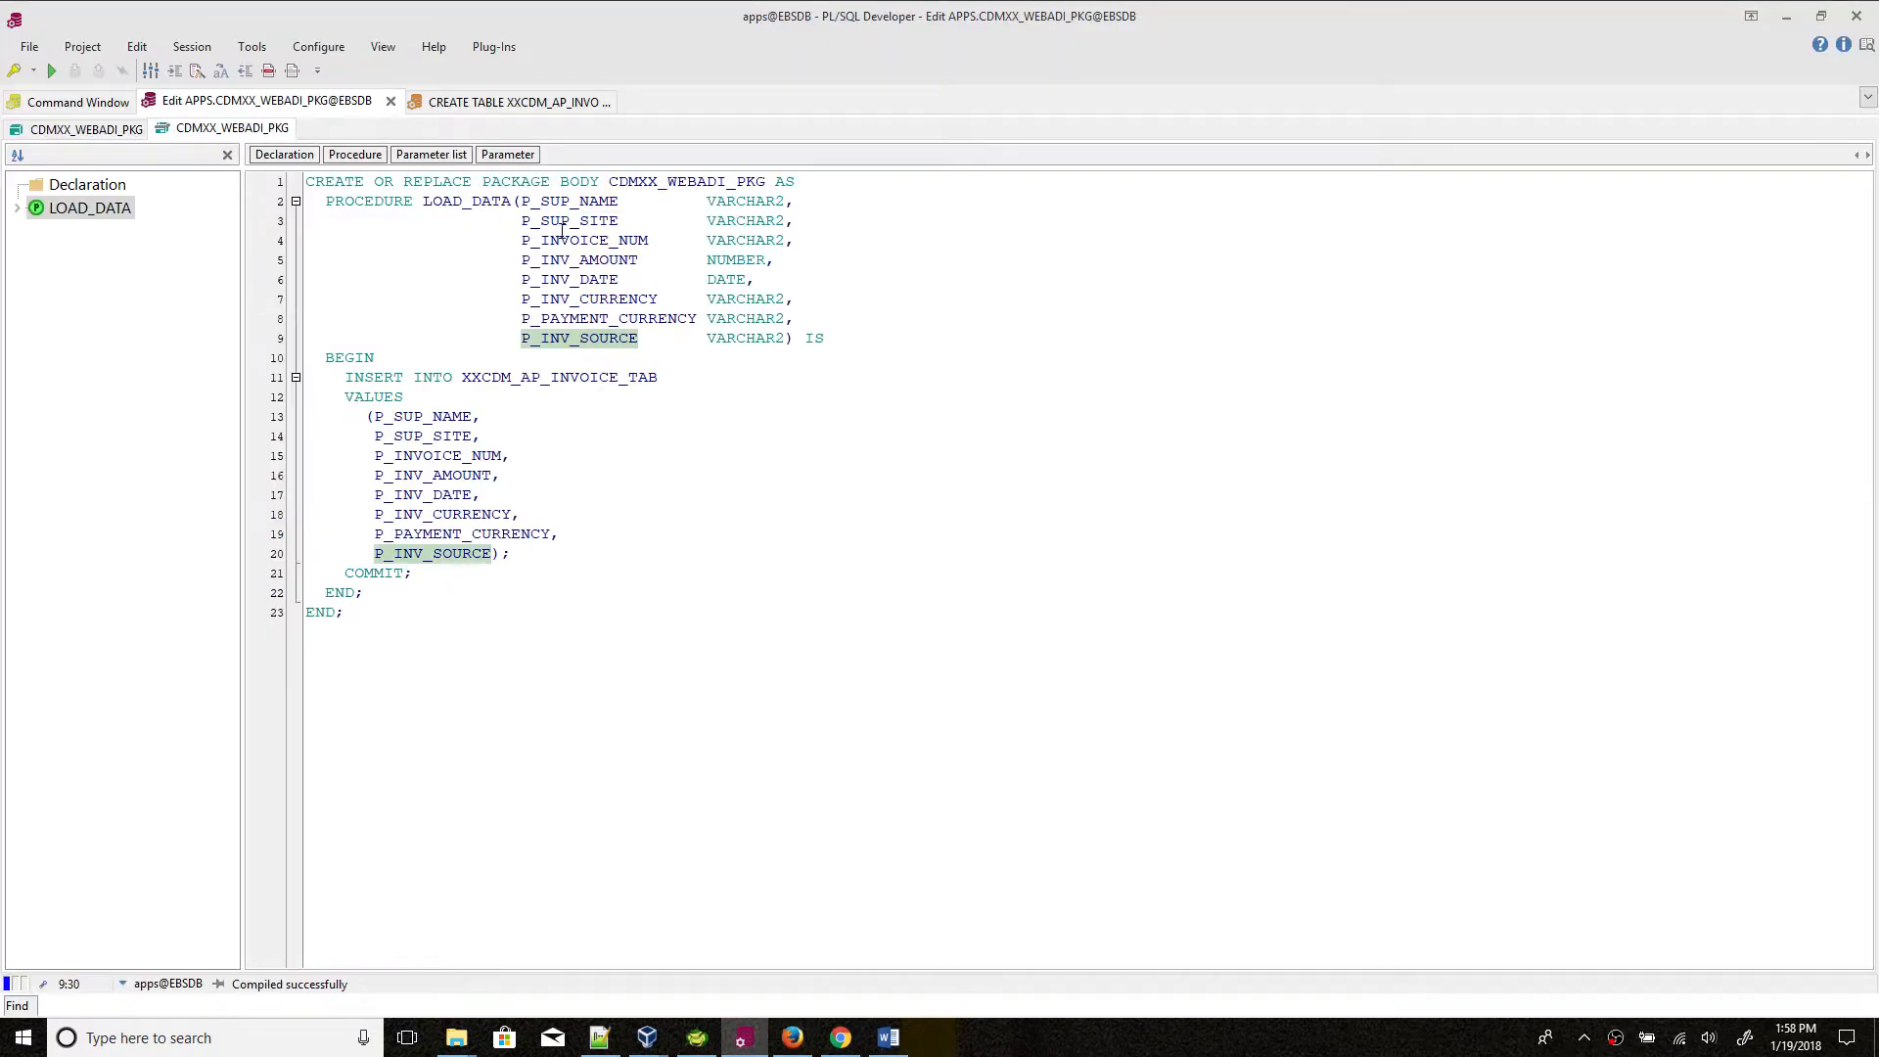
click(587, 240)
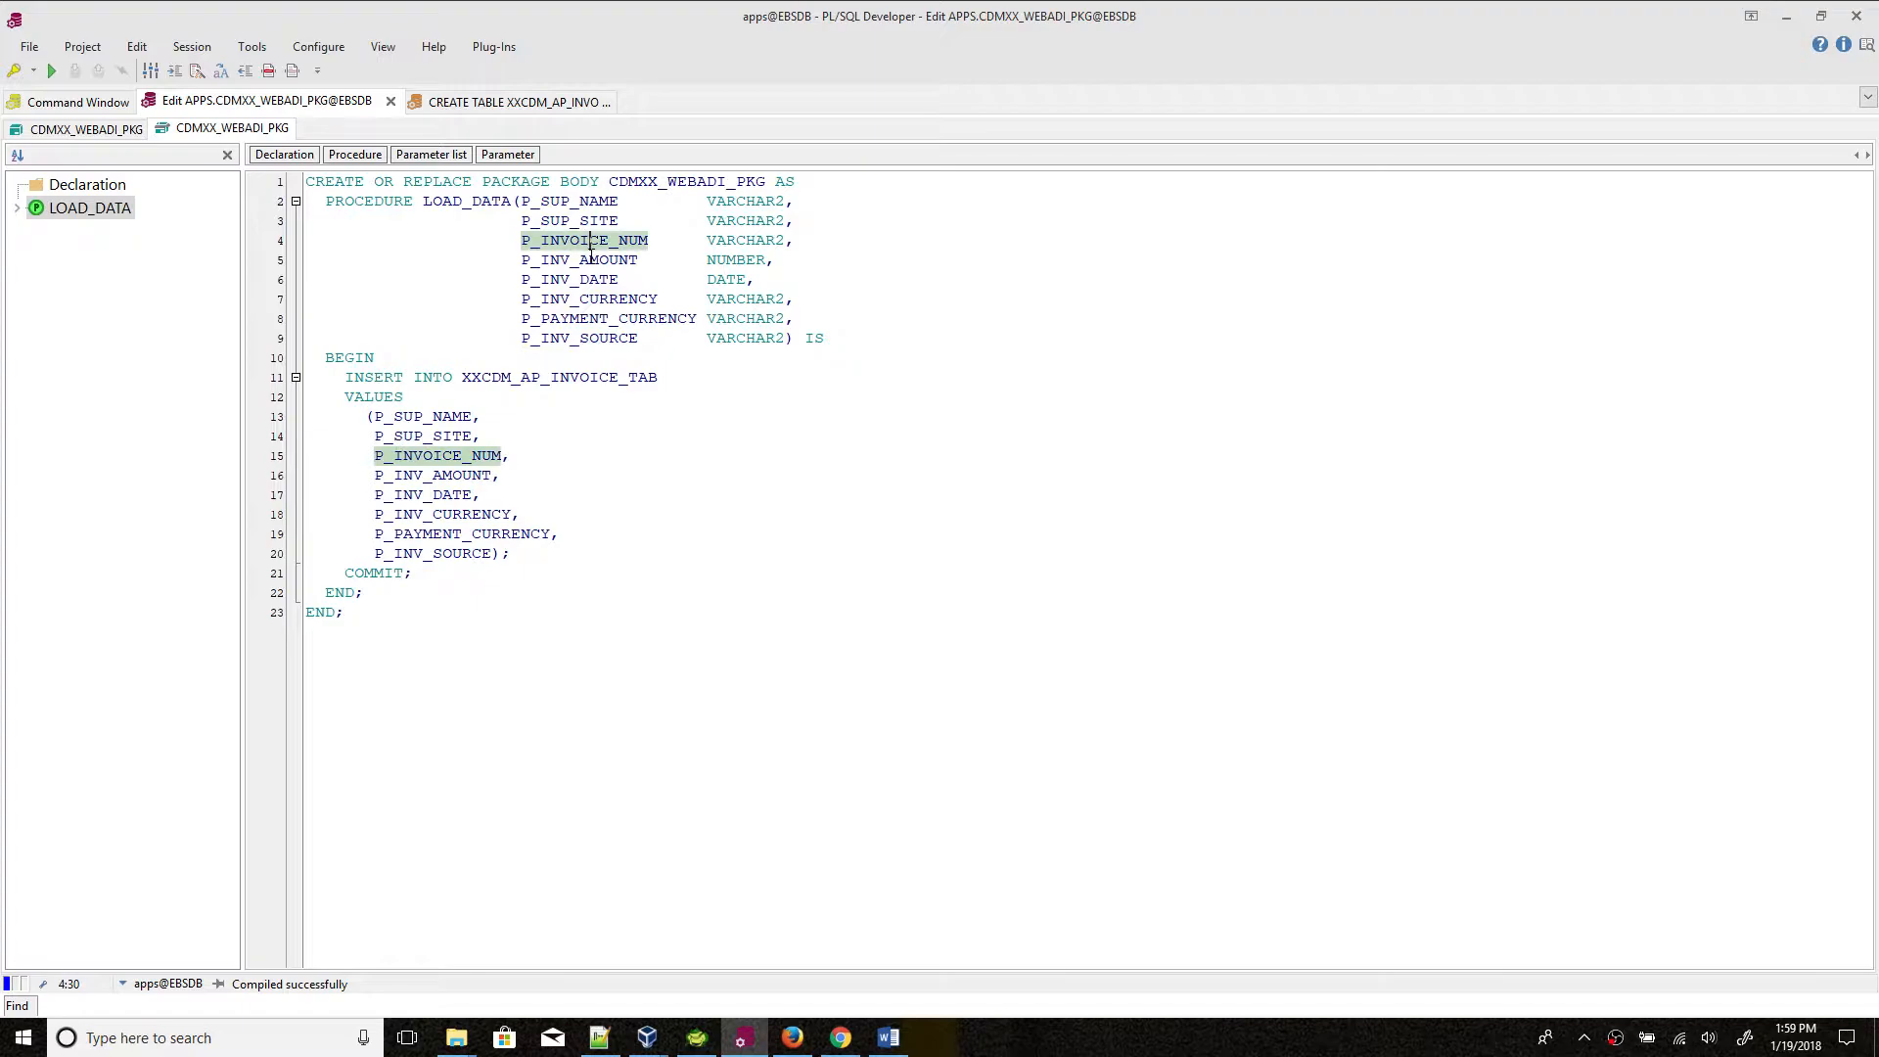
key(Down)
click(793, 1037)
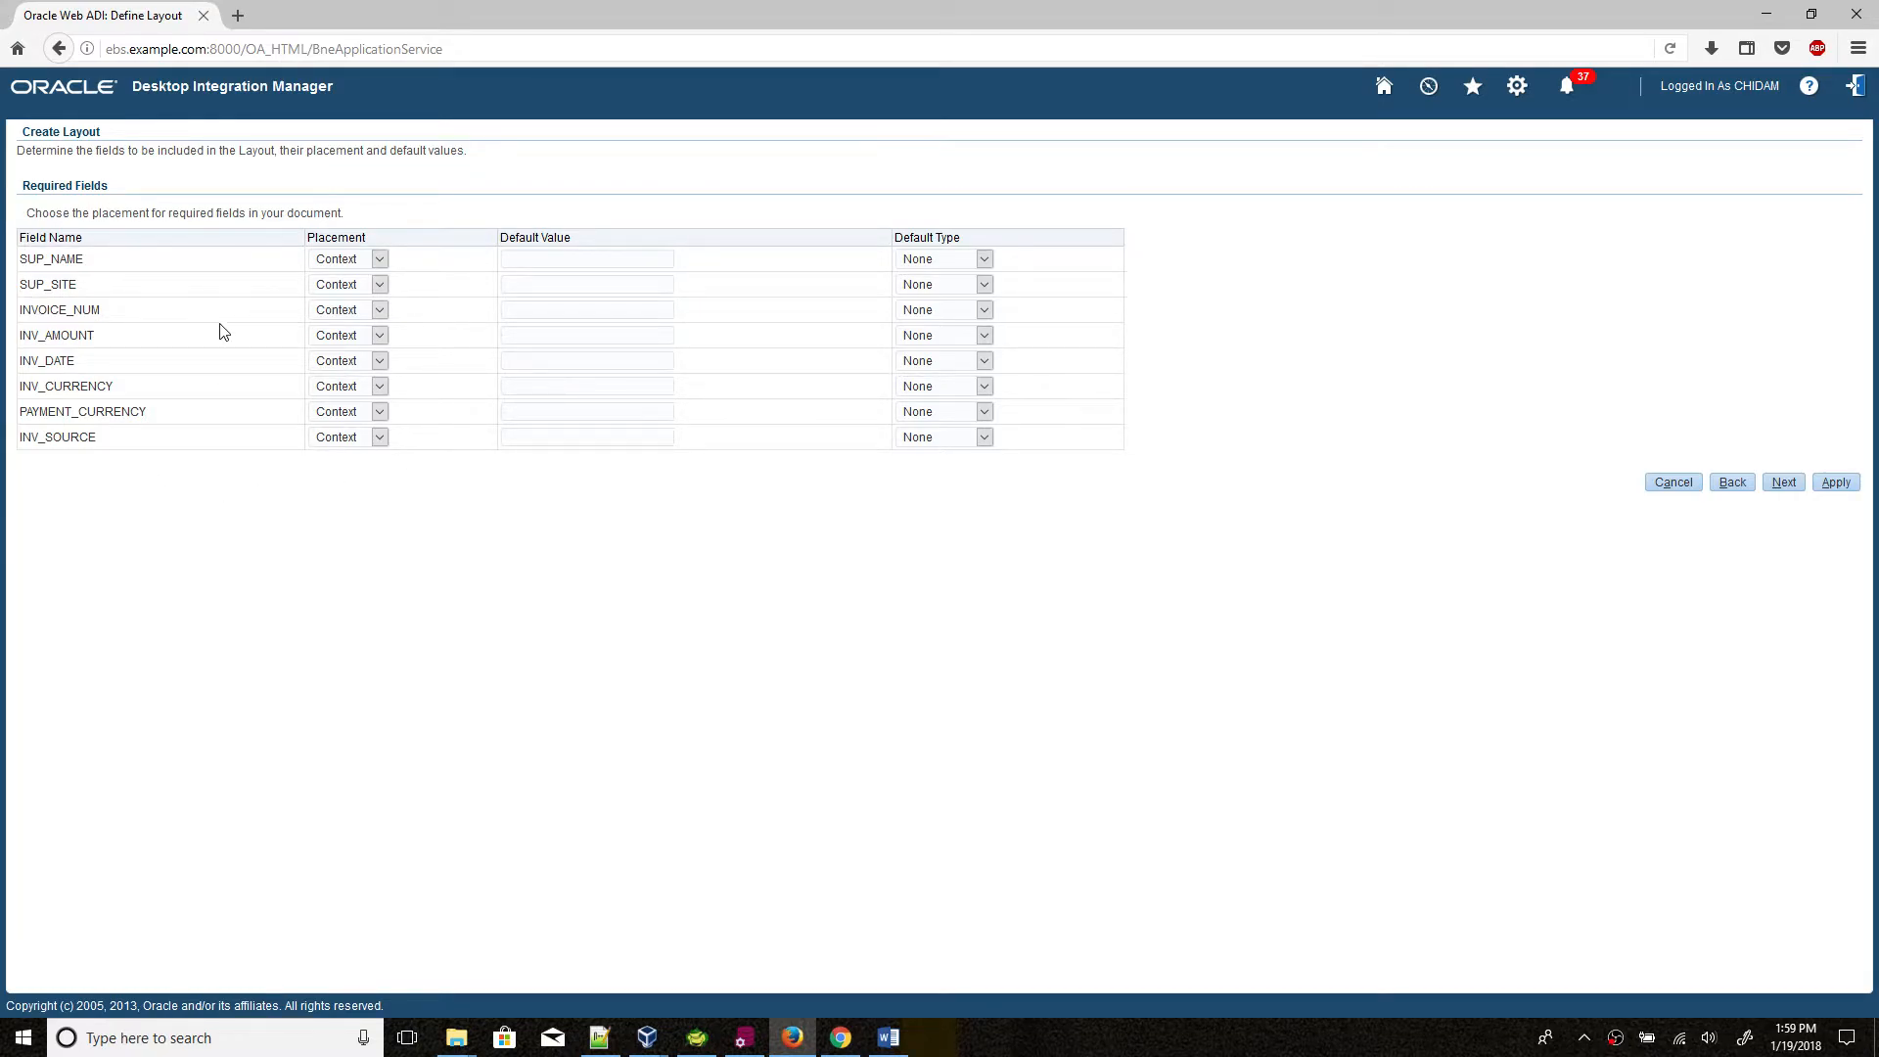
Step: Set the placement of all eight required fields, from SUP_NAME to INV_SOURCE, to Line and continue to the layout's sheet settings
click(341, 262)
click(326, 329)
click(349, 286)
click(345, 358)
click(337, 310)
click(333, 382)
click(354, 338)
click(347, 406)
click(354, 370)
click(342, 430)
click(347, 388)
click(342, 457)
click(345, 413)
click(337, 481)
click(345, 440)
click(348, 502)
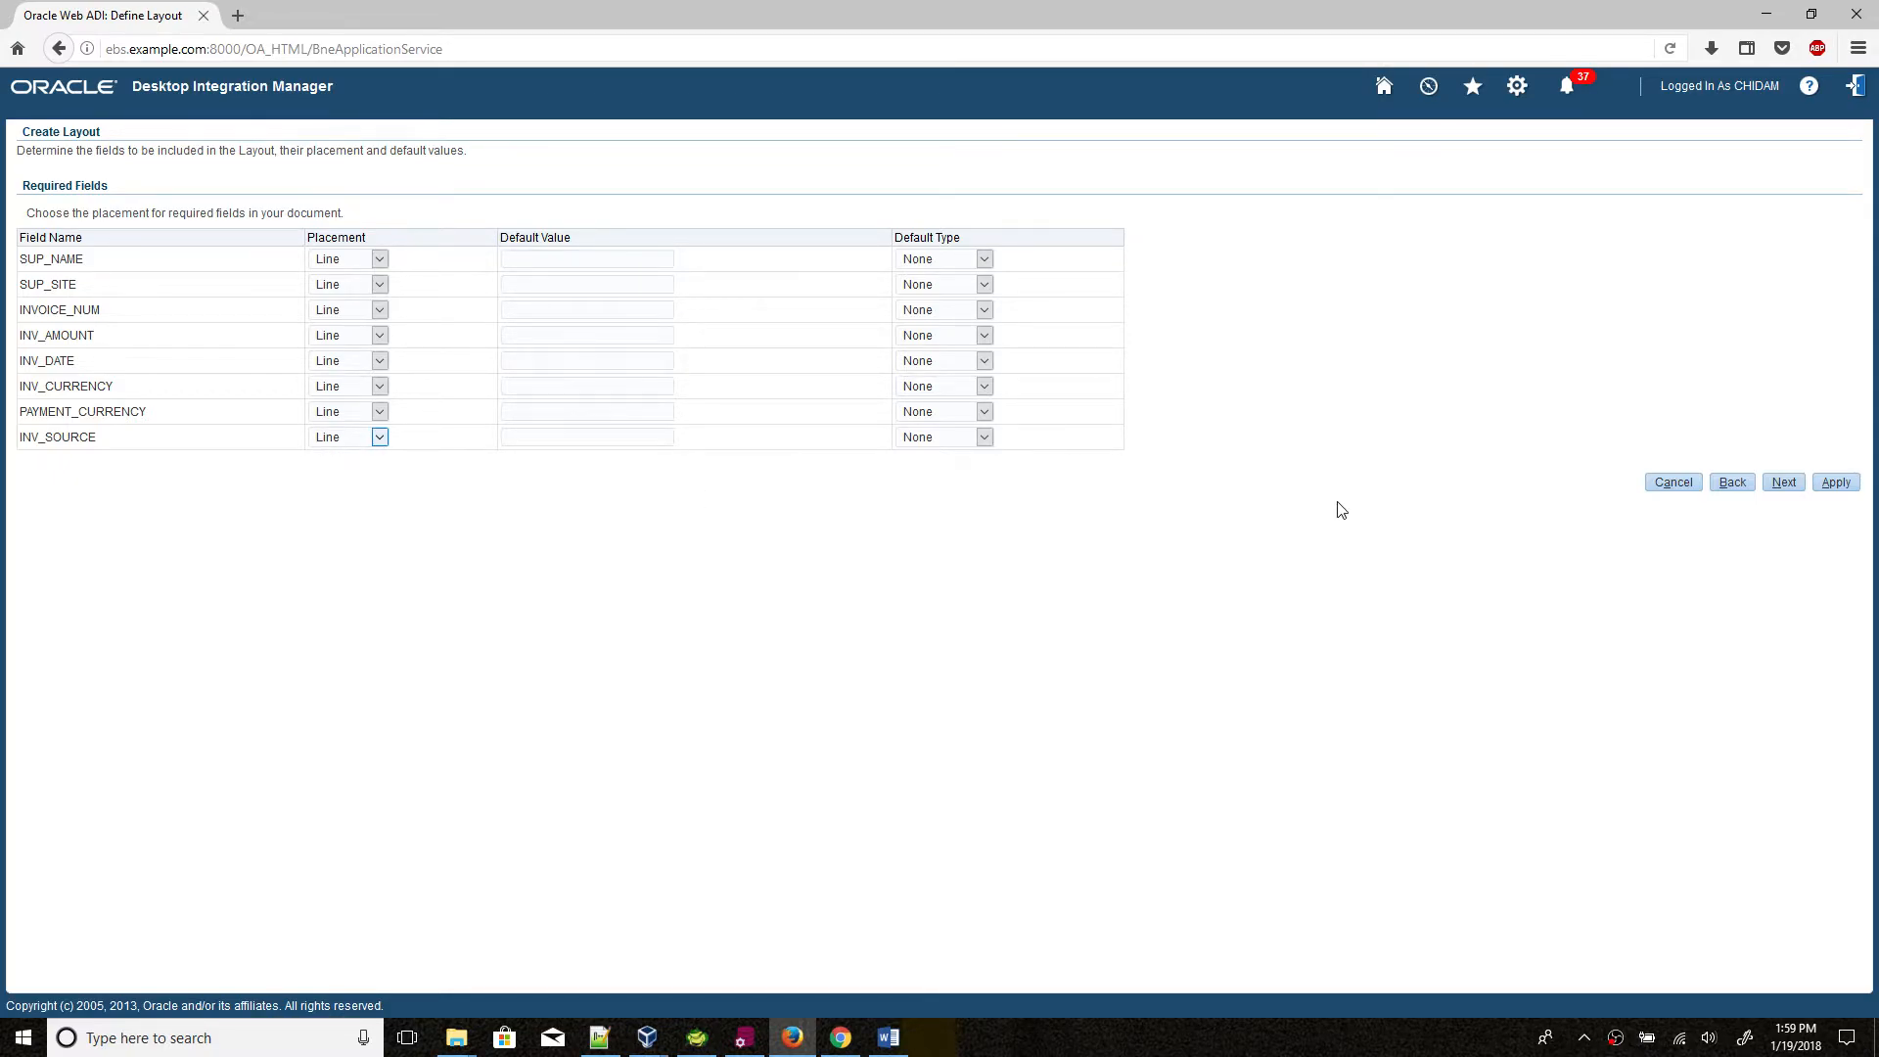
click(1785, 484)
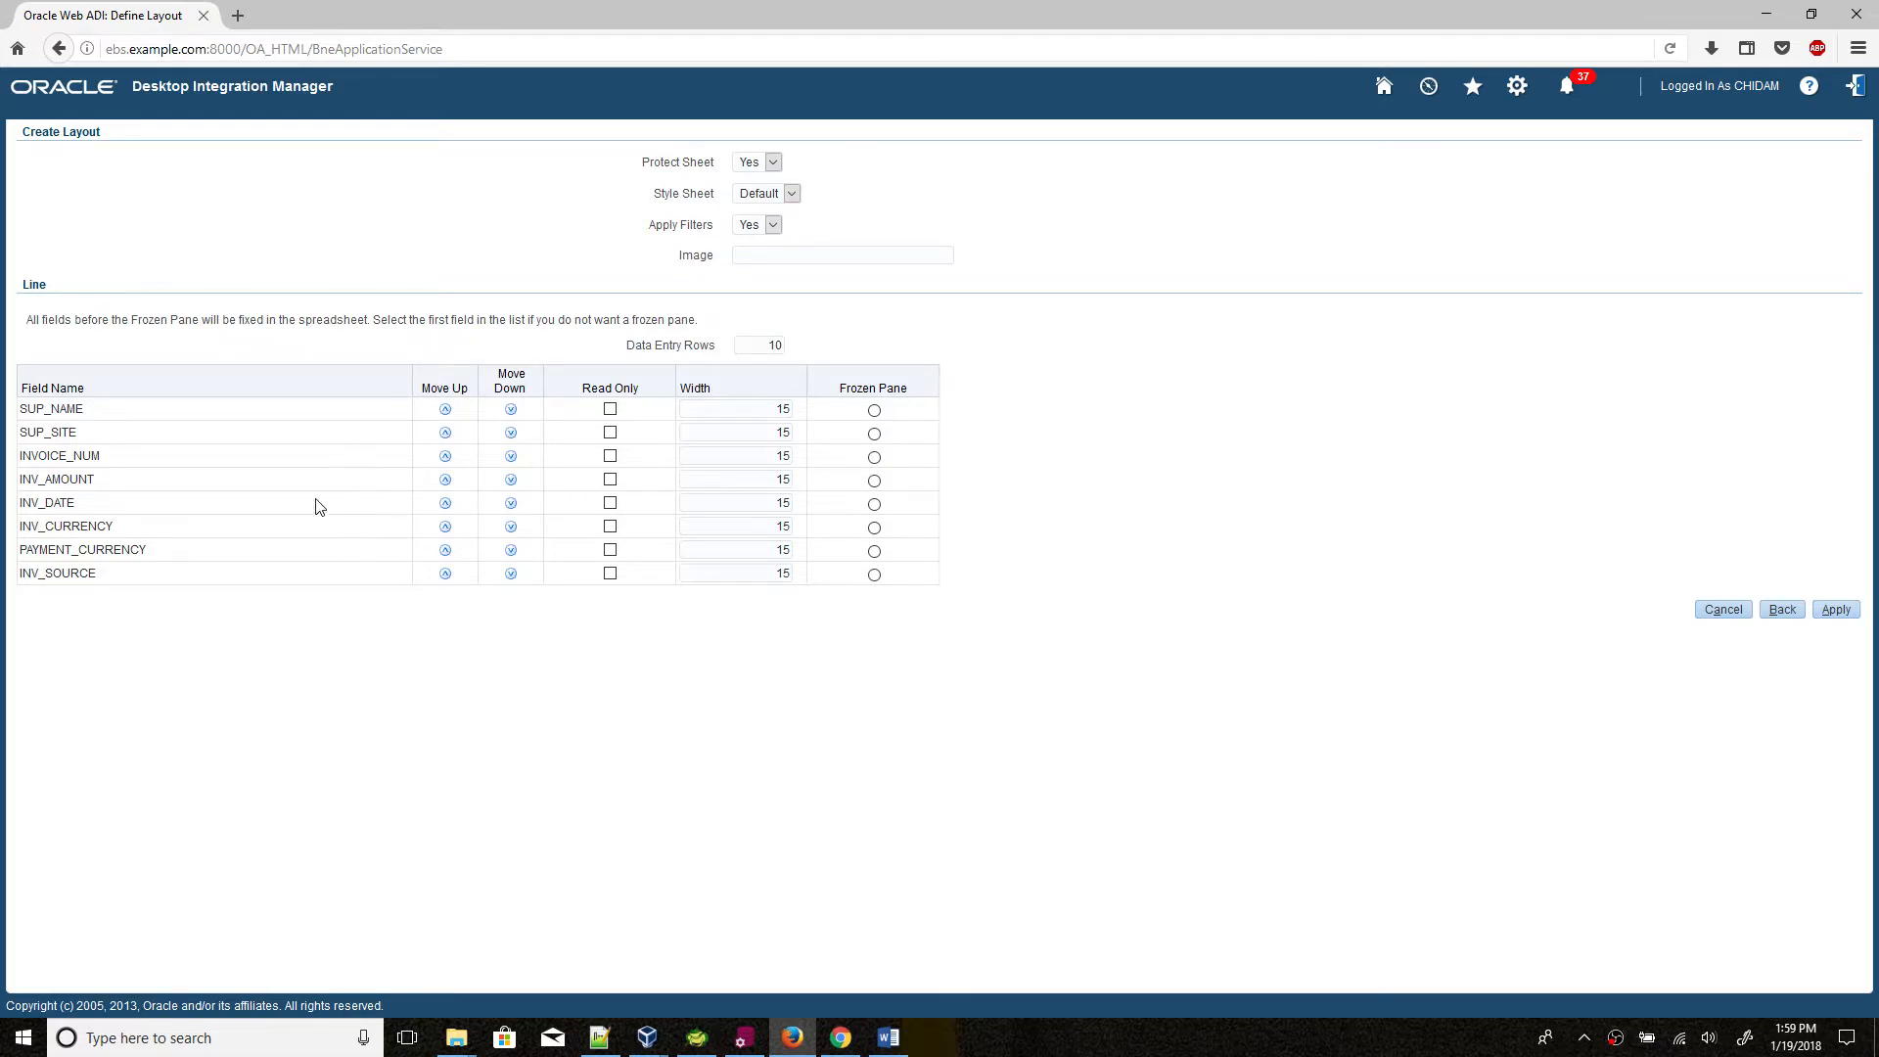
Step: Check the line field order and widths, and save the layout with the Default style sheet and 10 data entry rows
click(446, 434)
click(512, 409)
double_click(782, 411)
click(1153, 528)
click(1834, 610)
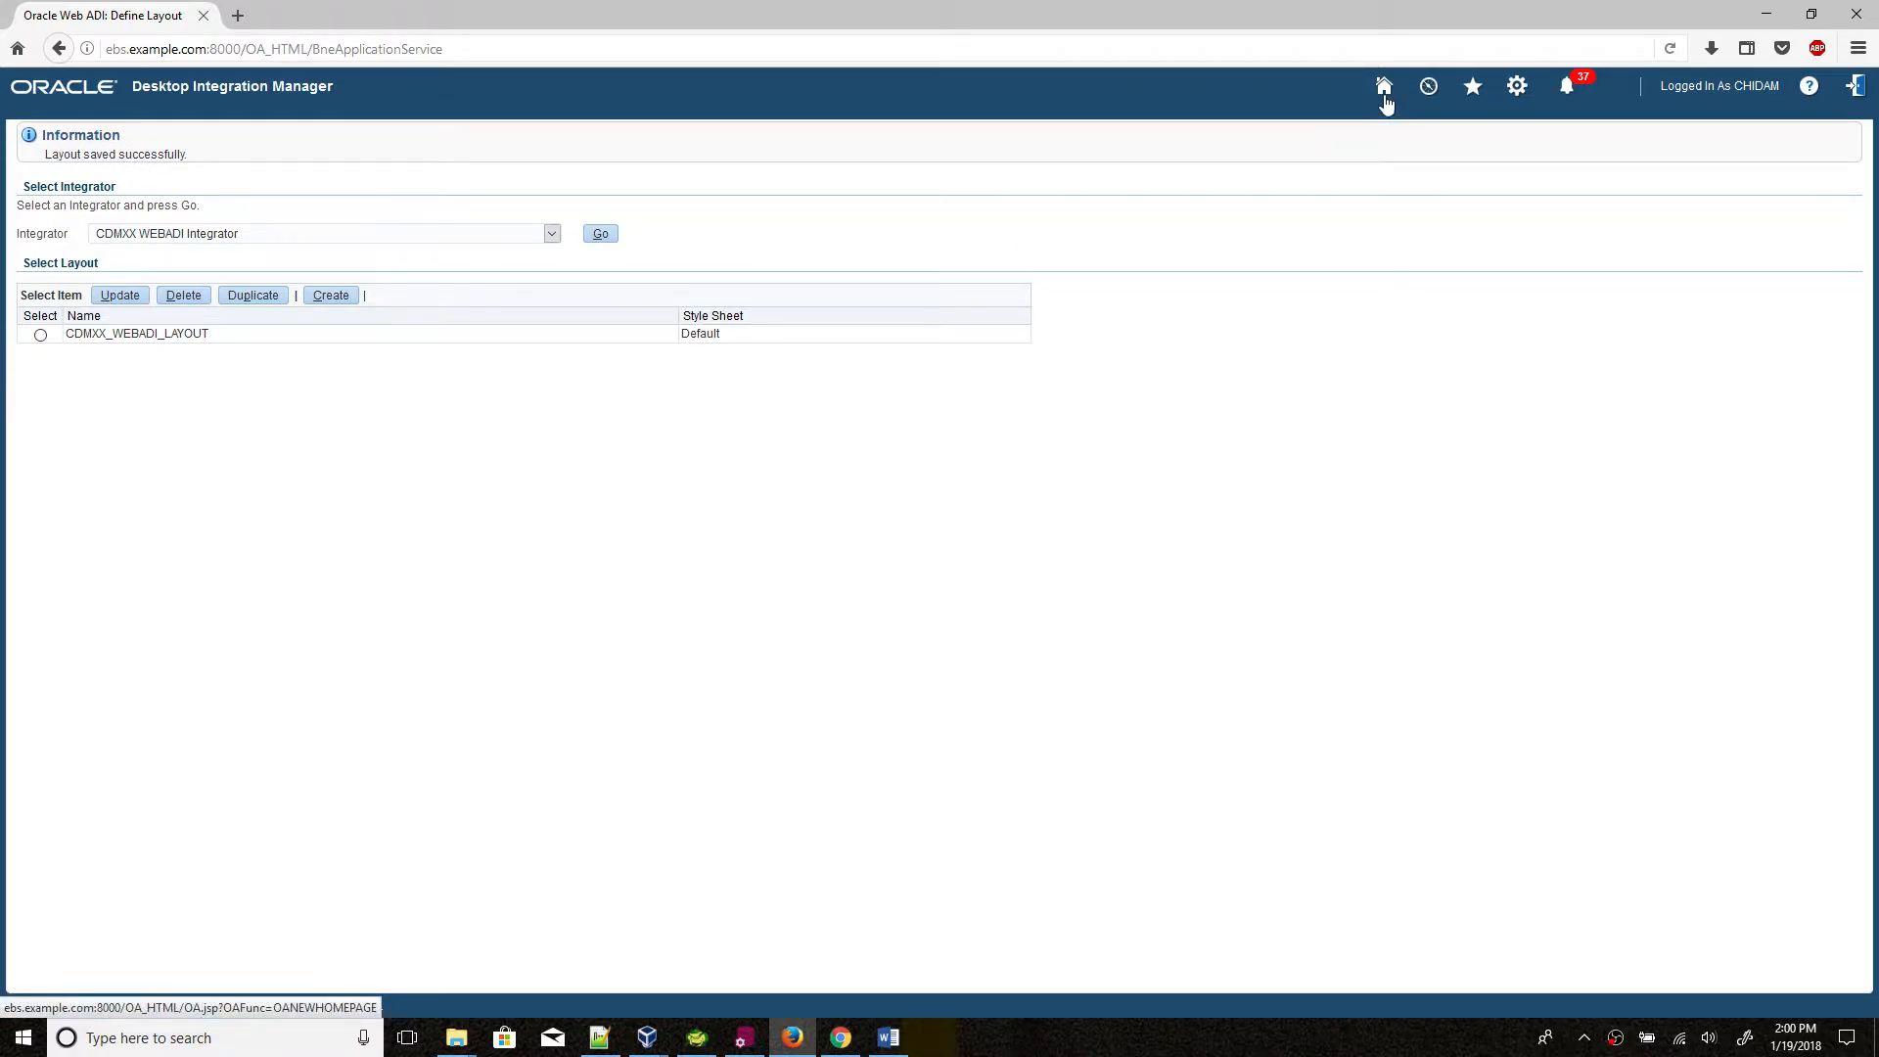
Step: Return to the home page, open Manage Integrators under Desktop Integration Manager and search for integrators named CDM
click(1384, 88)
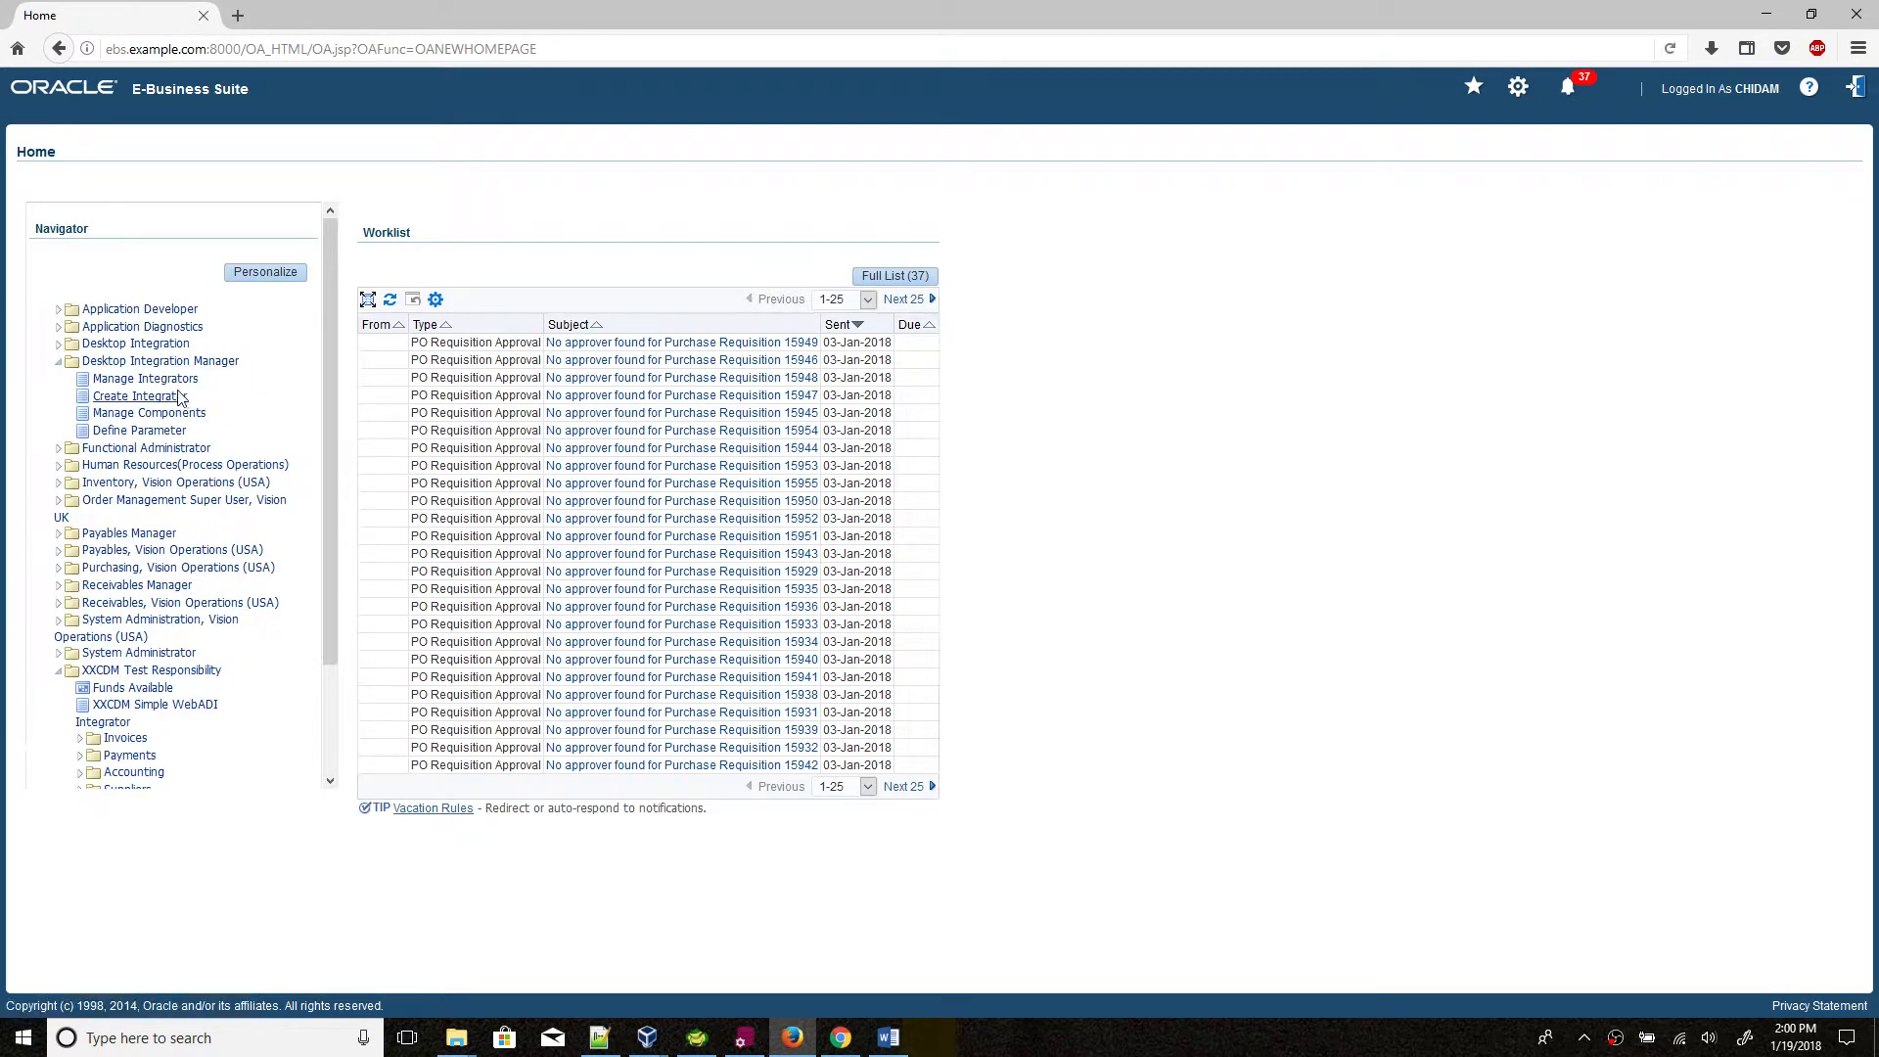
click(172, 381)
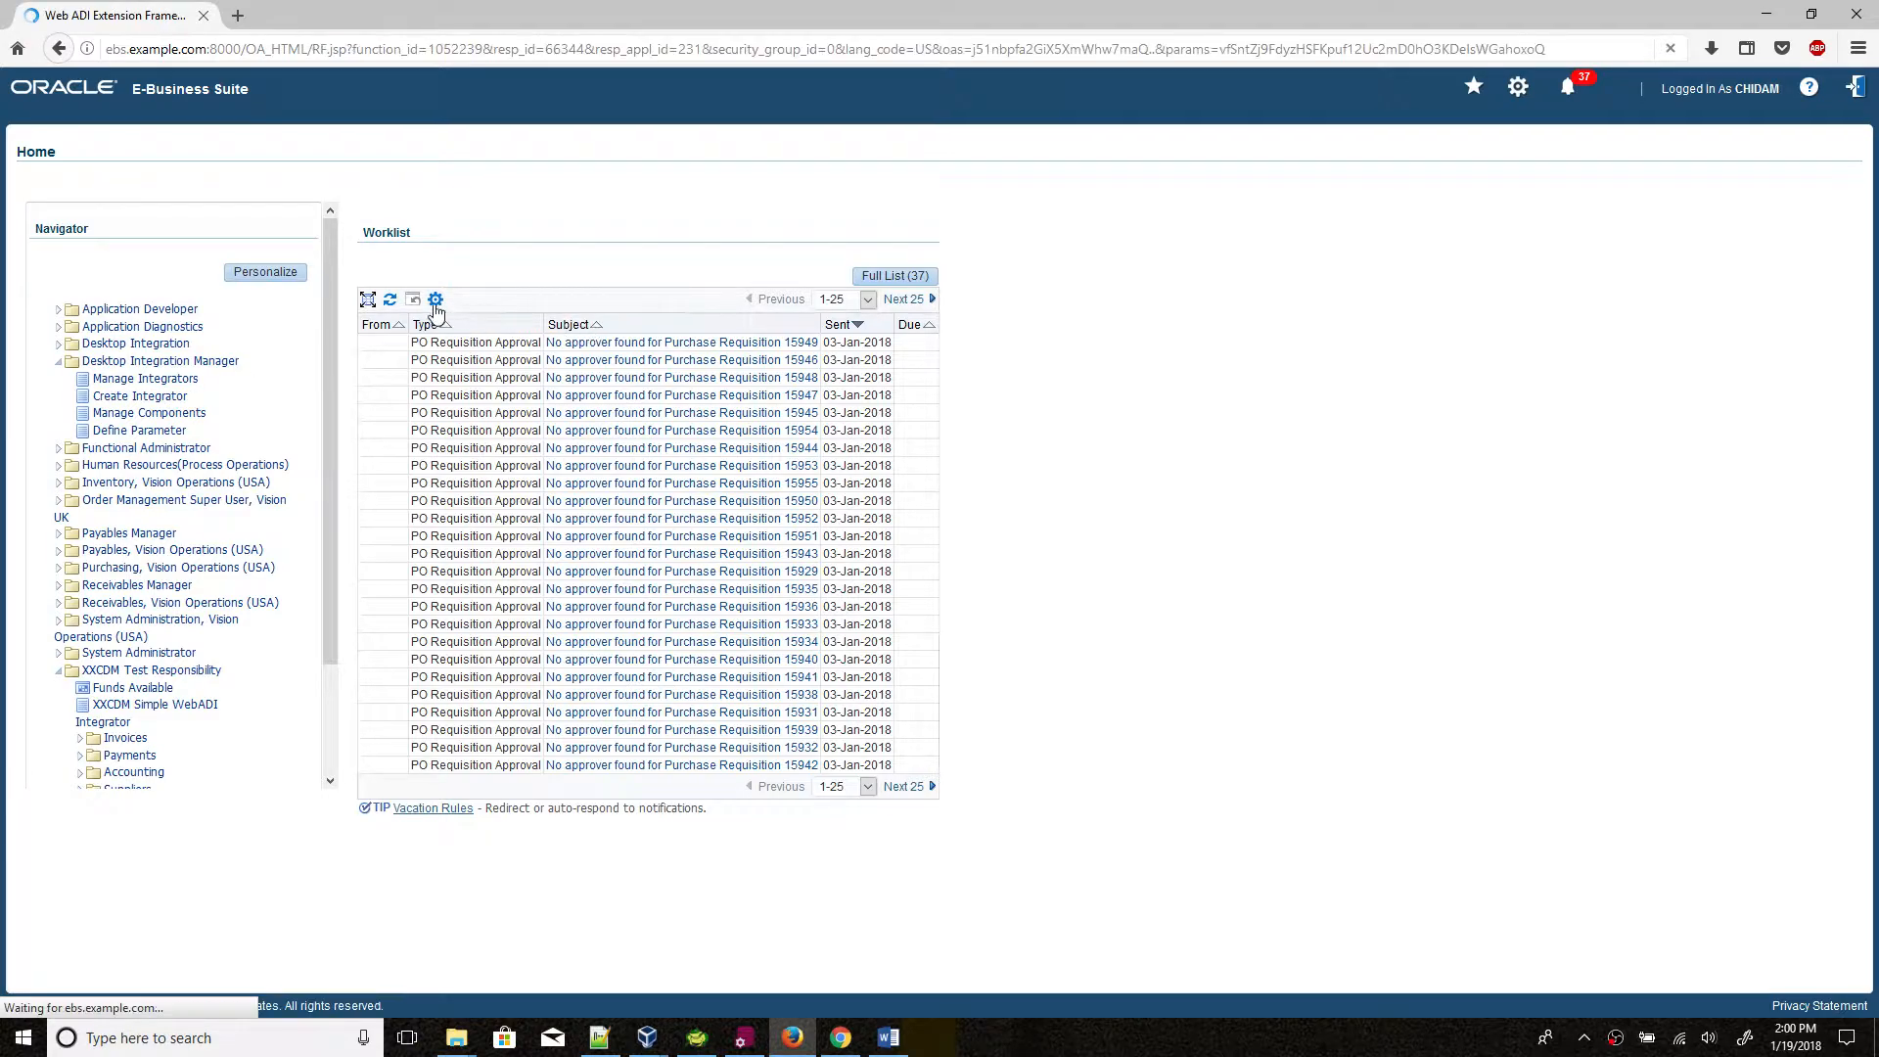
click(235, 245)
text(CDM)
click(229, 323)
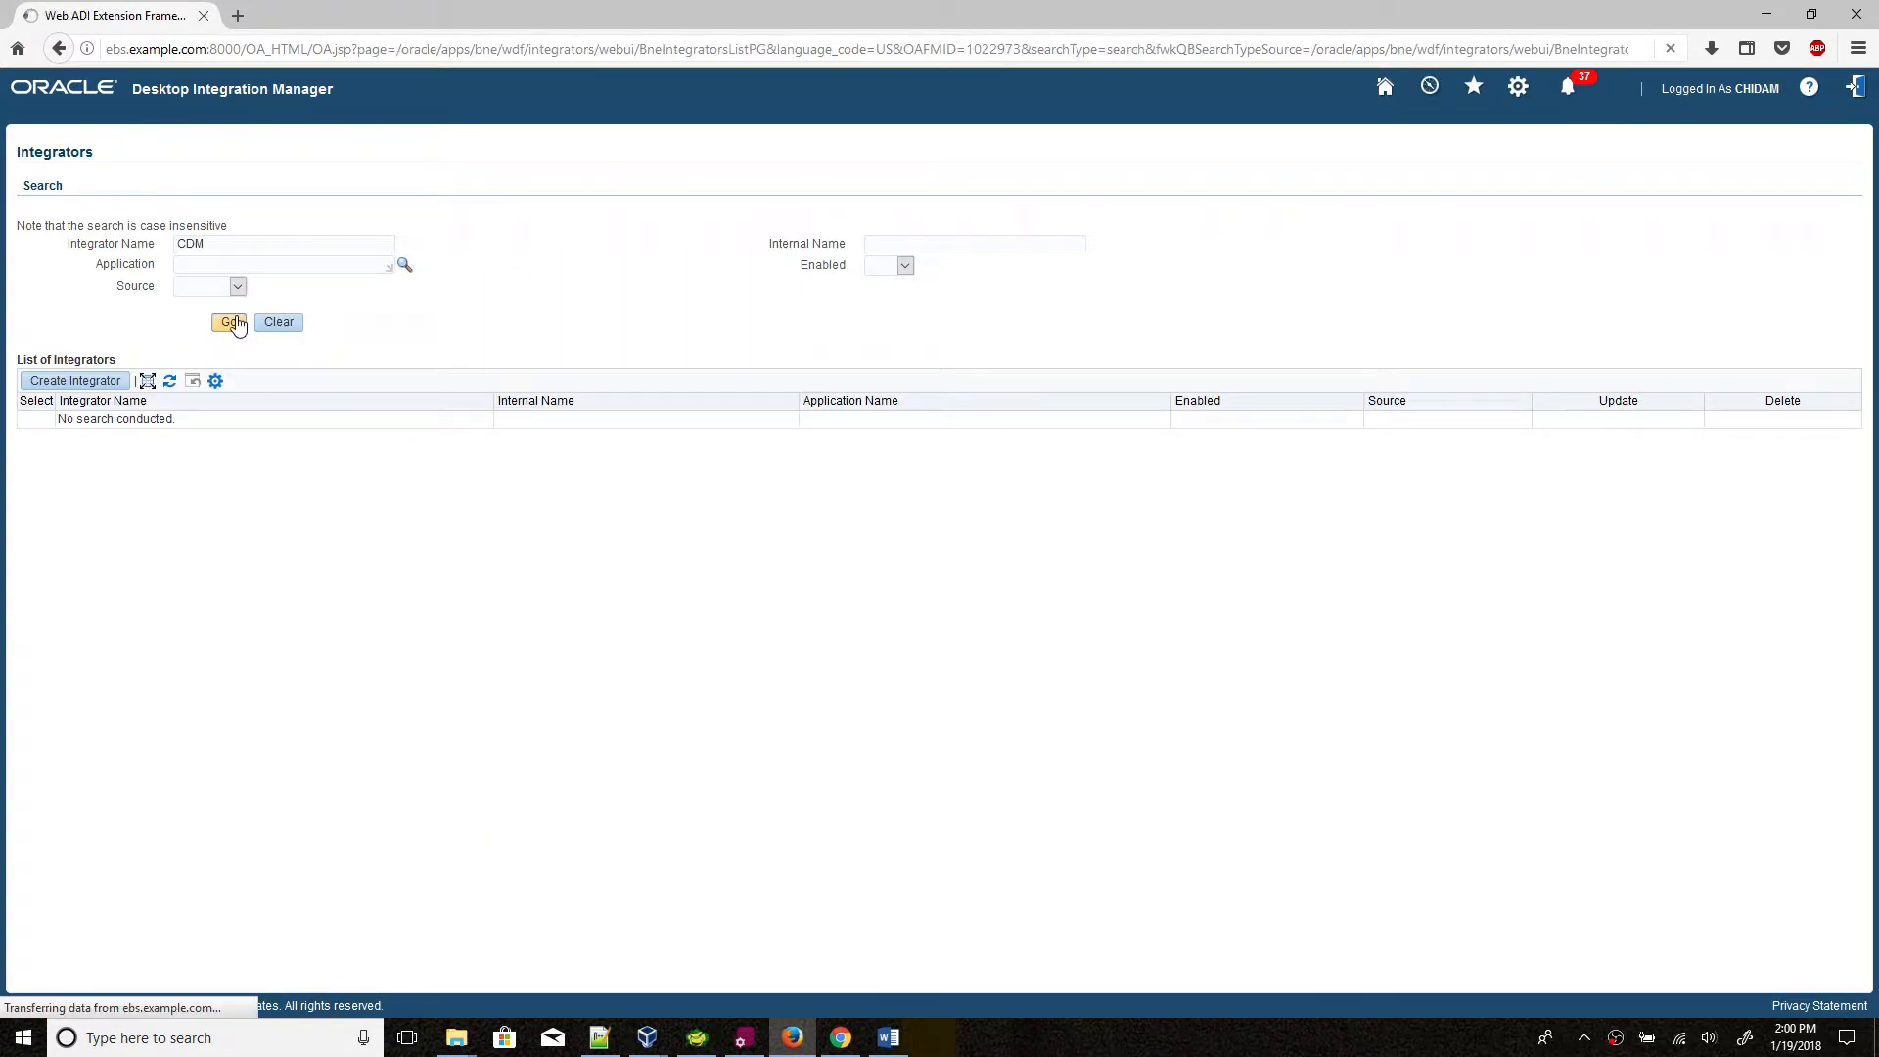
Step: Consult the outline in Word, return to Firefox and preview the CDMXX WEBADI Integrator with the Excel 2007 viewer
click(873, 1038)
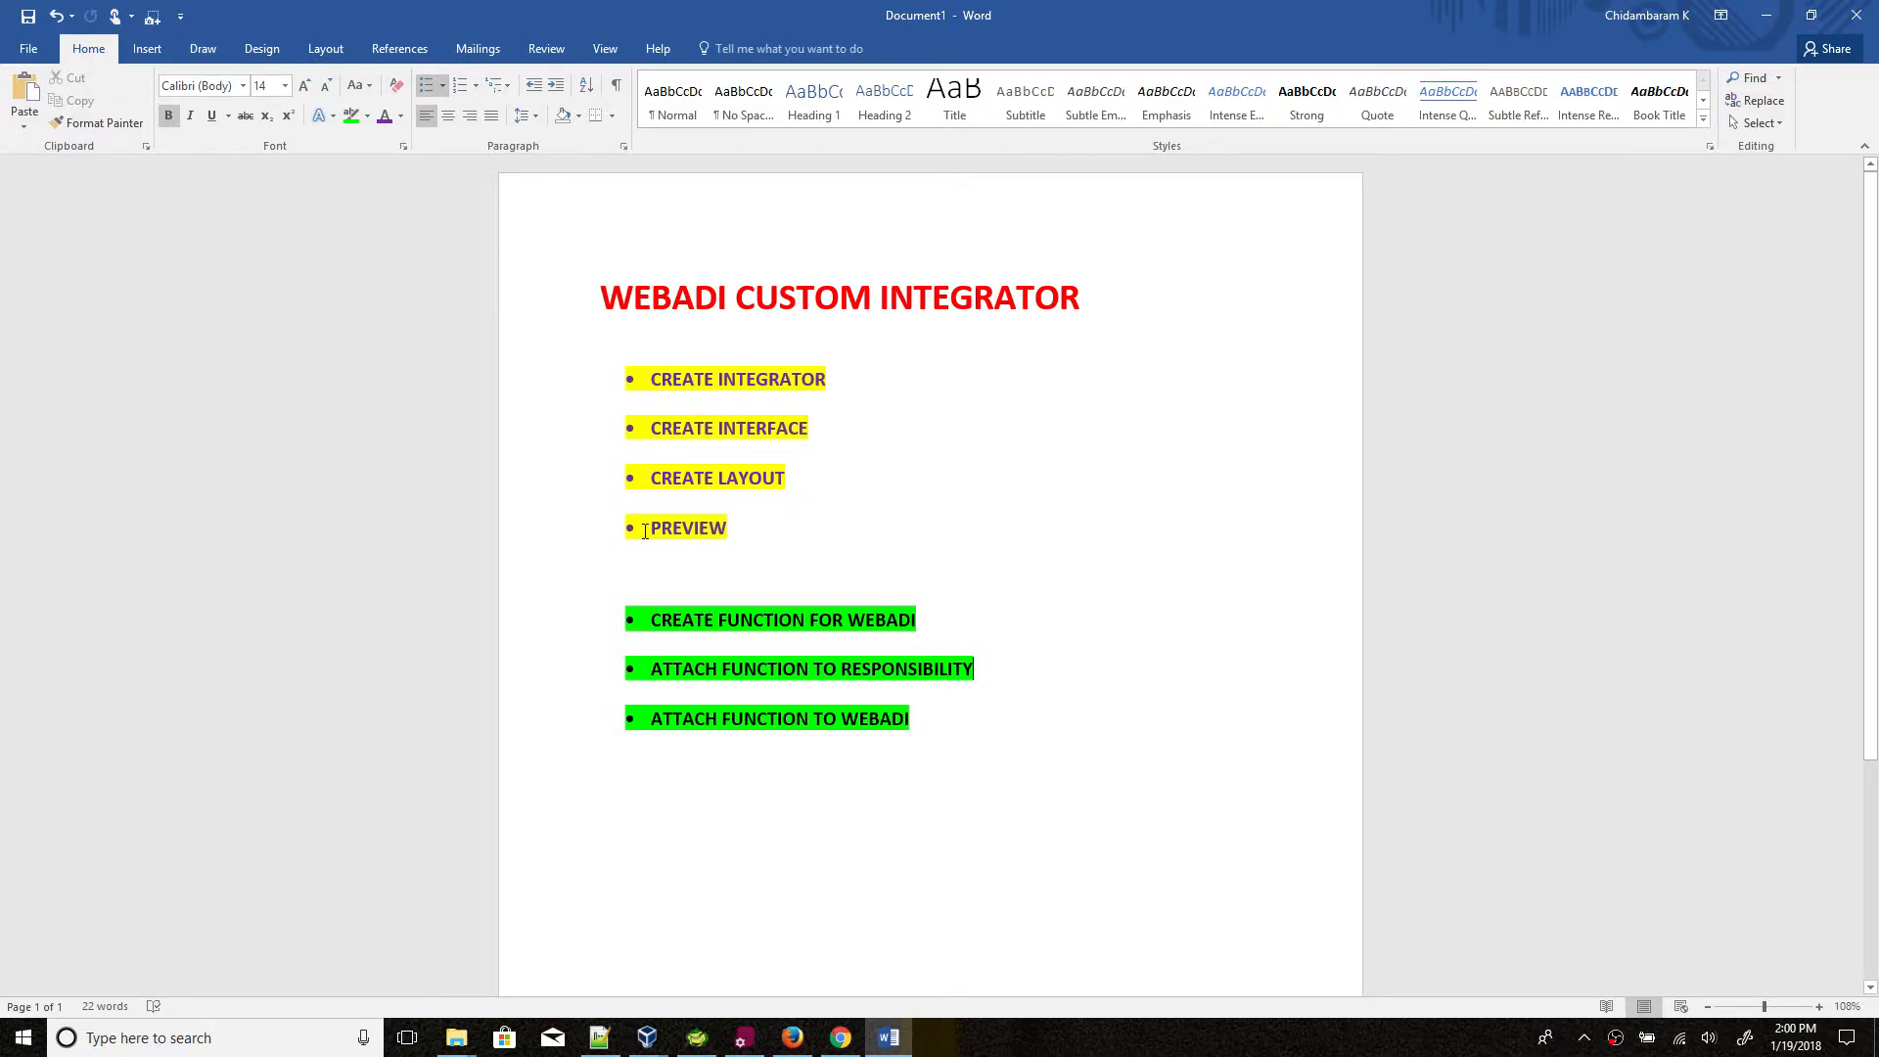
click(888, 1038)
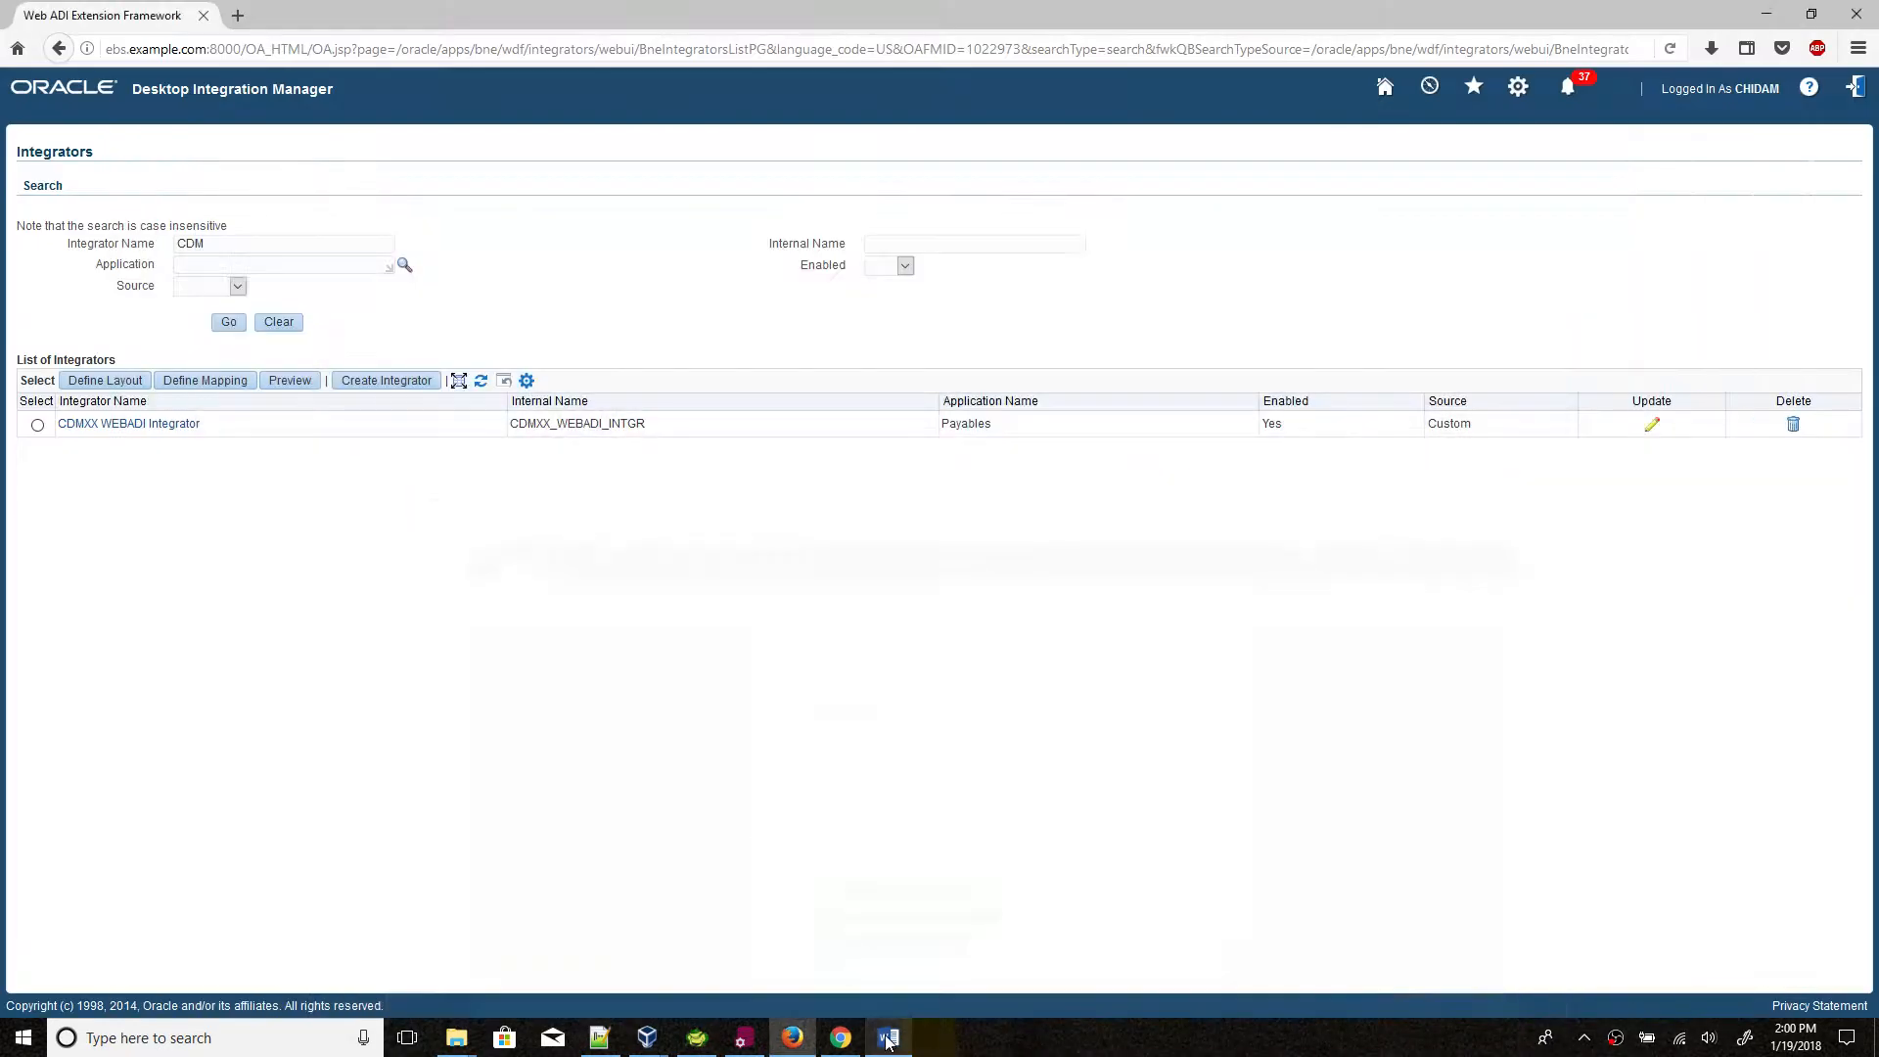
click(37, 425)
click(290, 383)
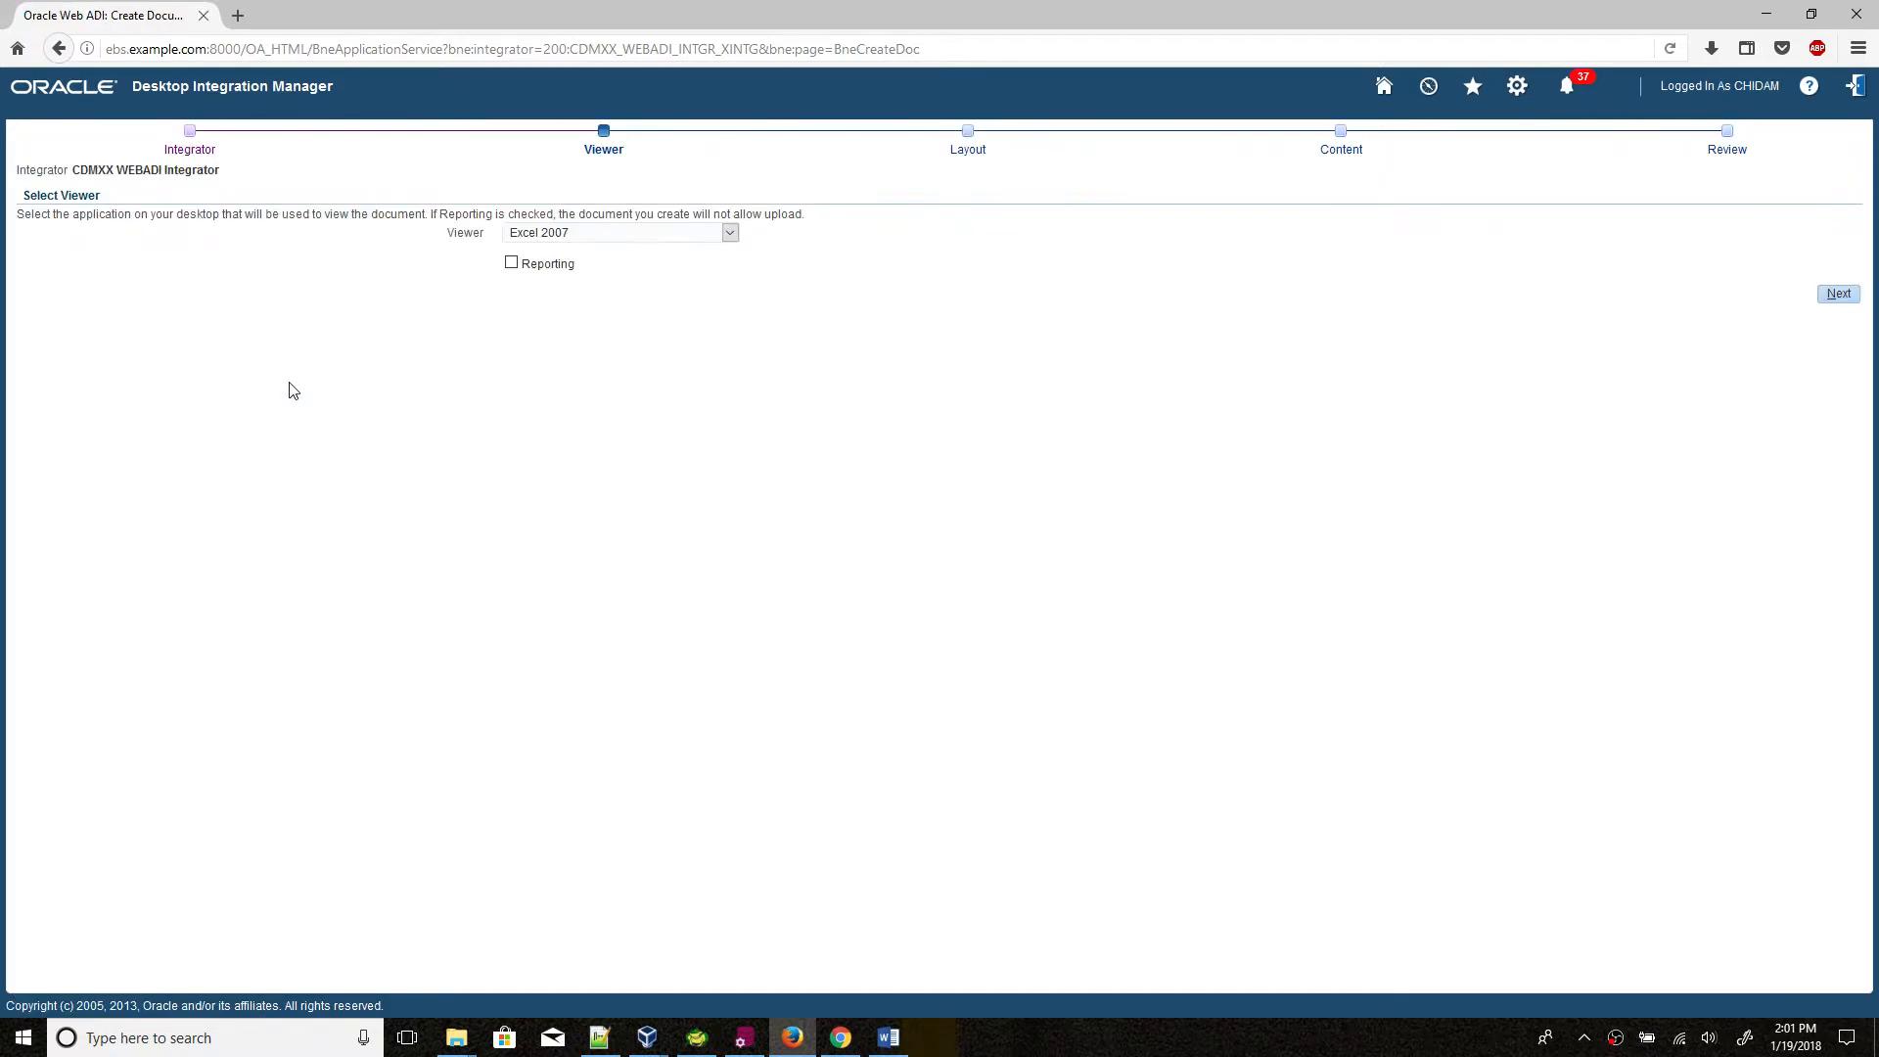
click(1841, 300)
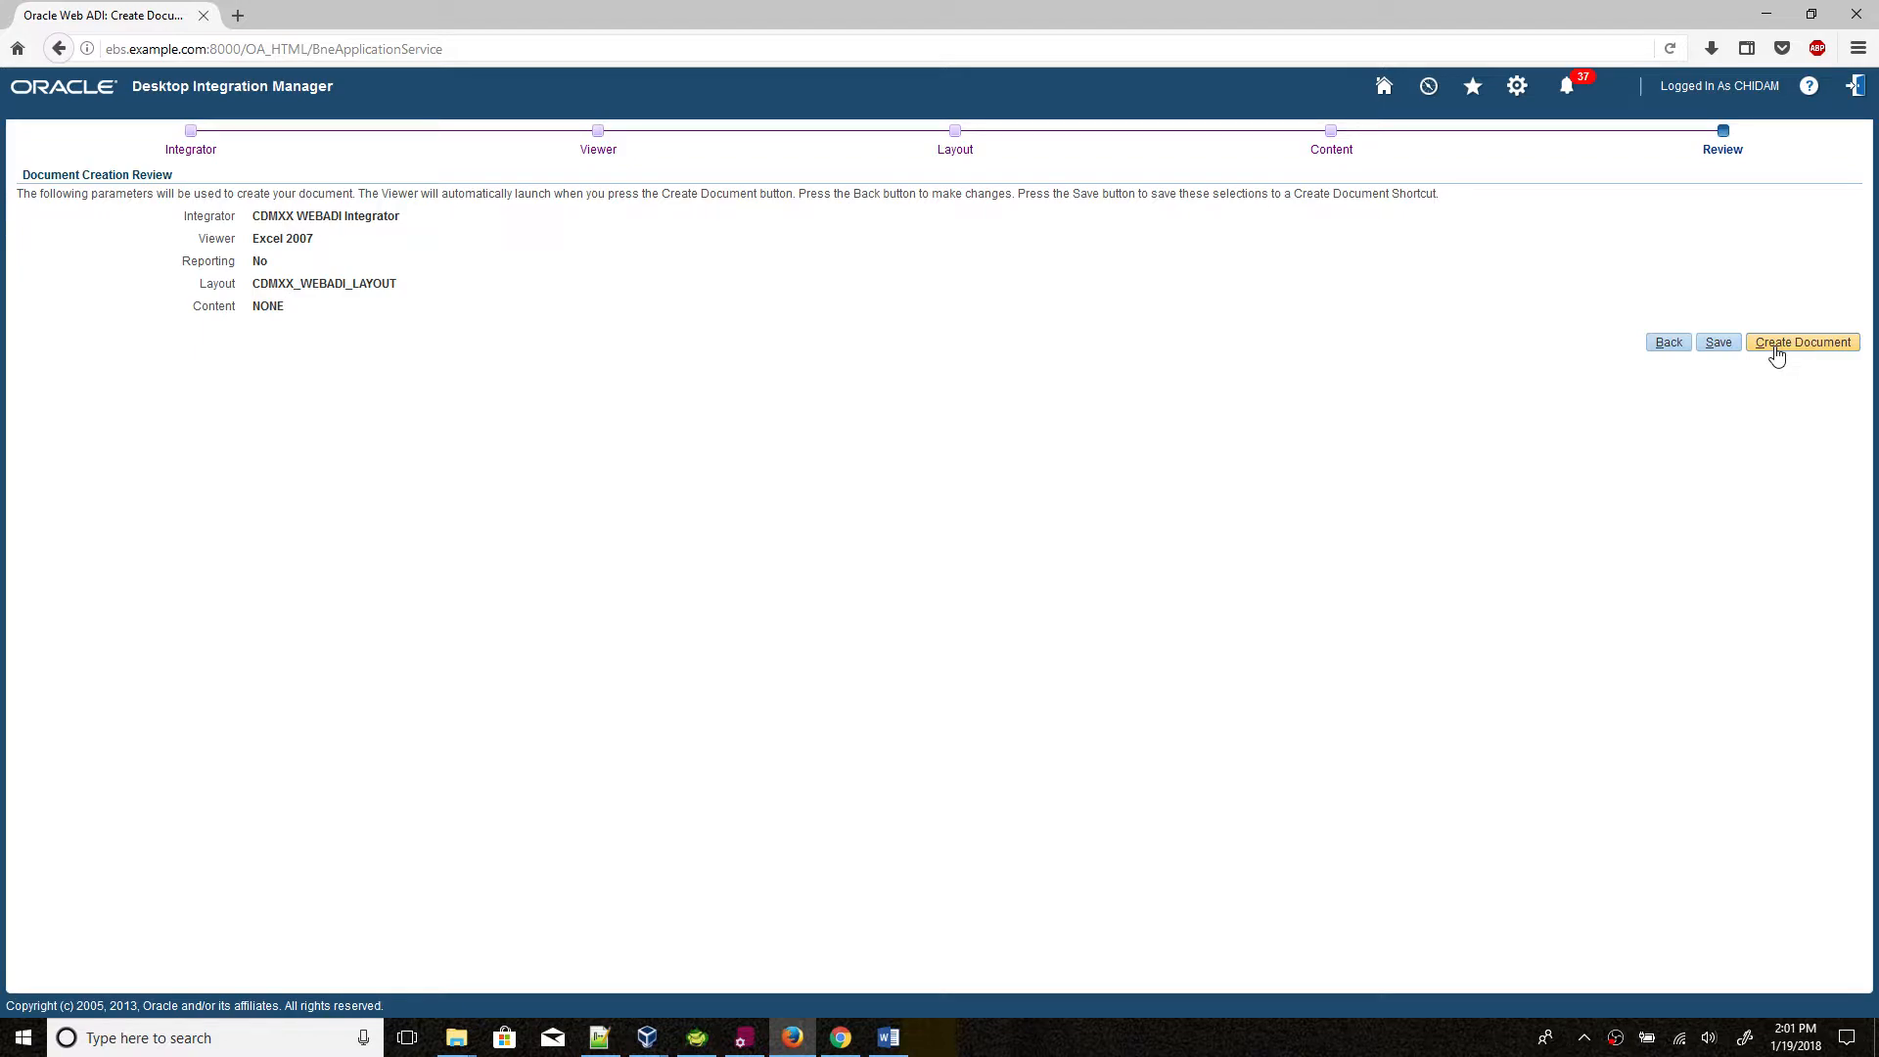
Step: Create the preview document, open WebADI.xls with Microsoft Excel and dismiss the download window once processing is complete
click(1776, 352)
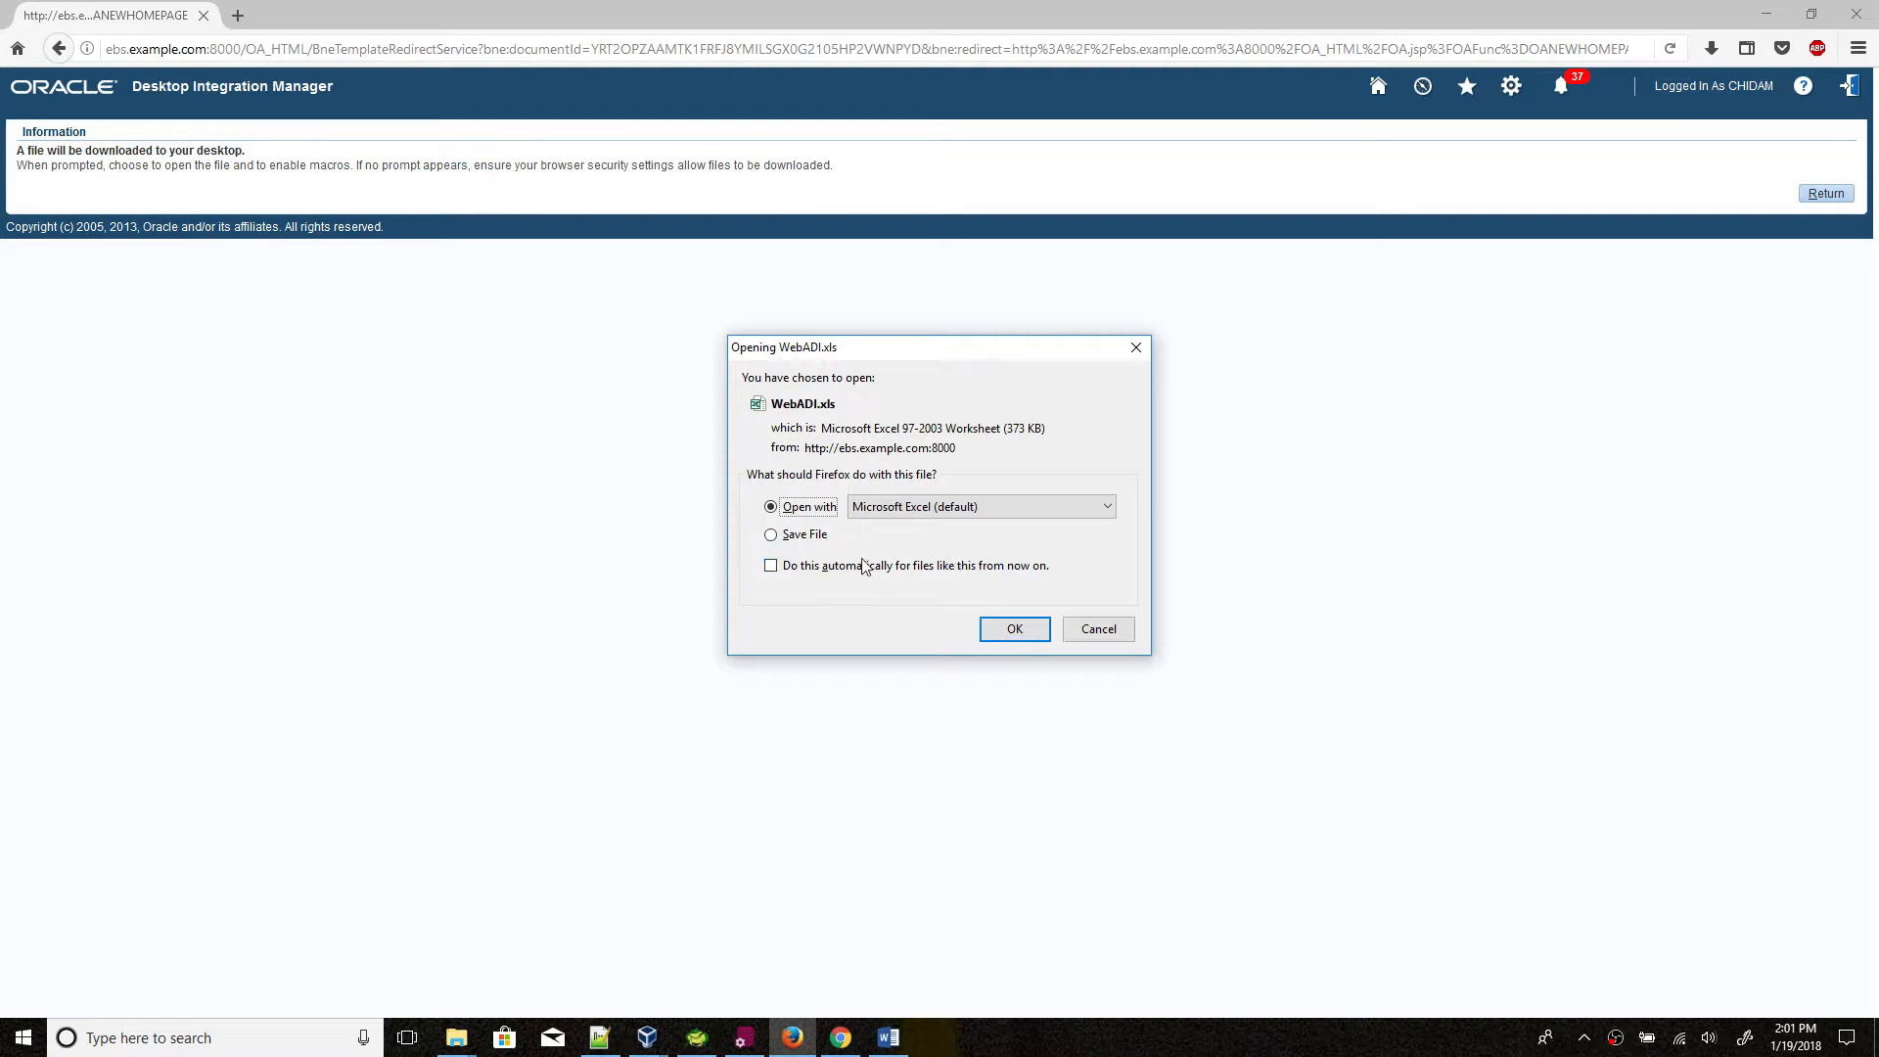
click(1008, 628)
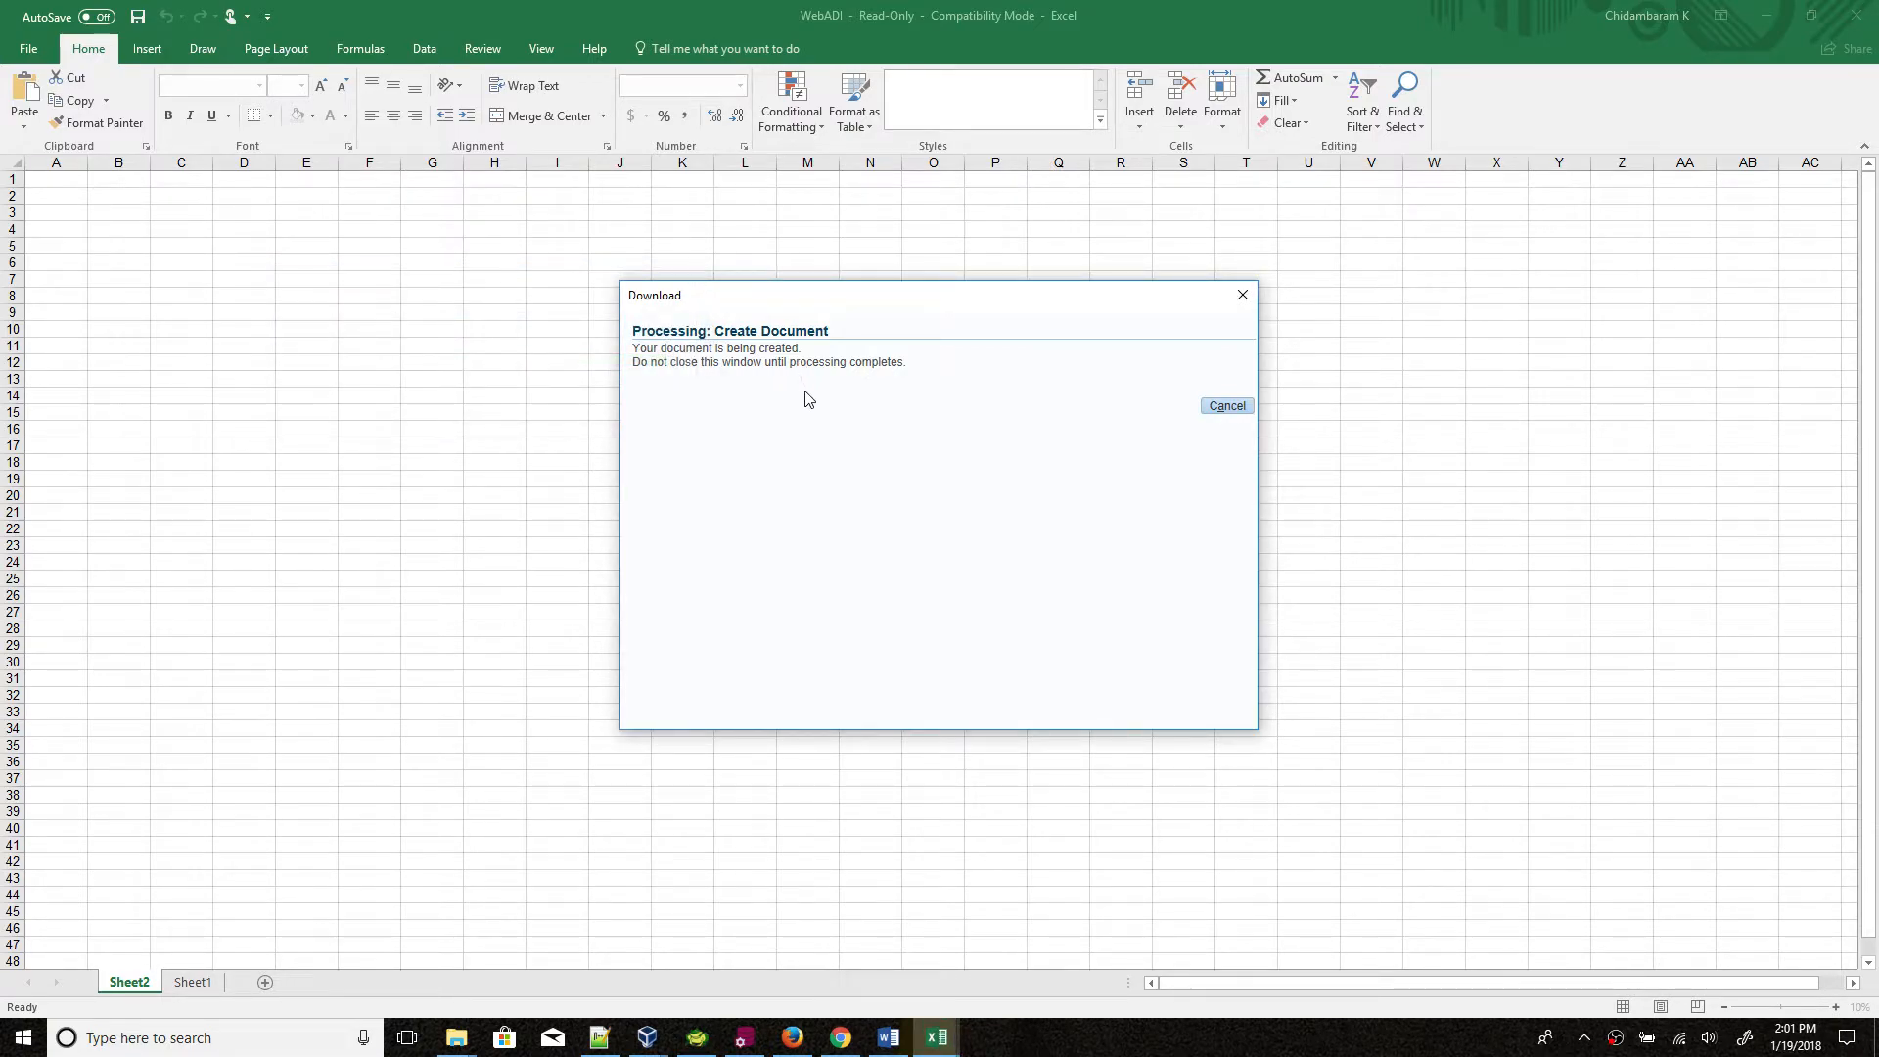
click(1228, 394)
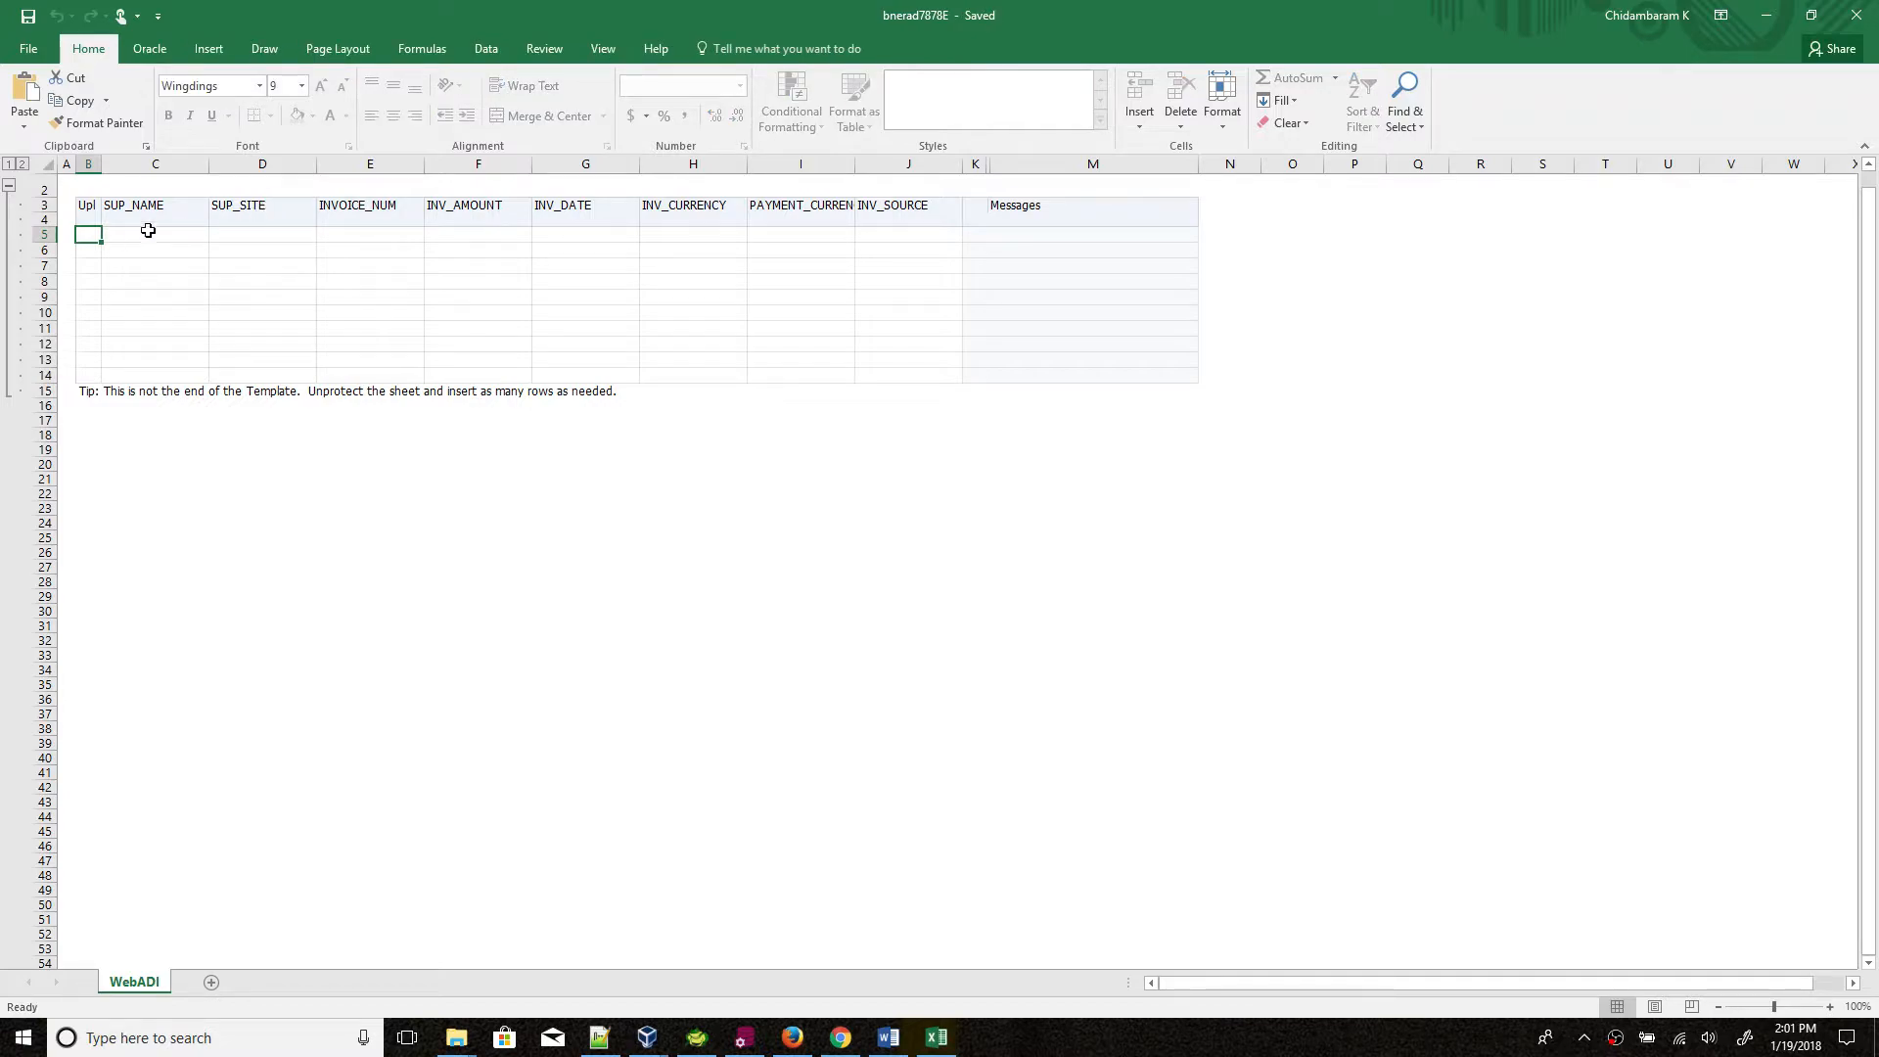
Step: Display the Oracle add-in commands for the generated WebADI sheet, comparing them with Excel's standard commands
click(152, 51)
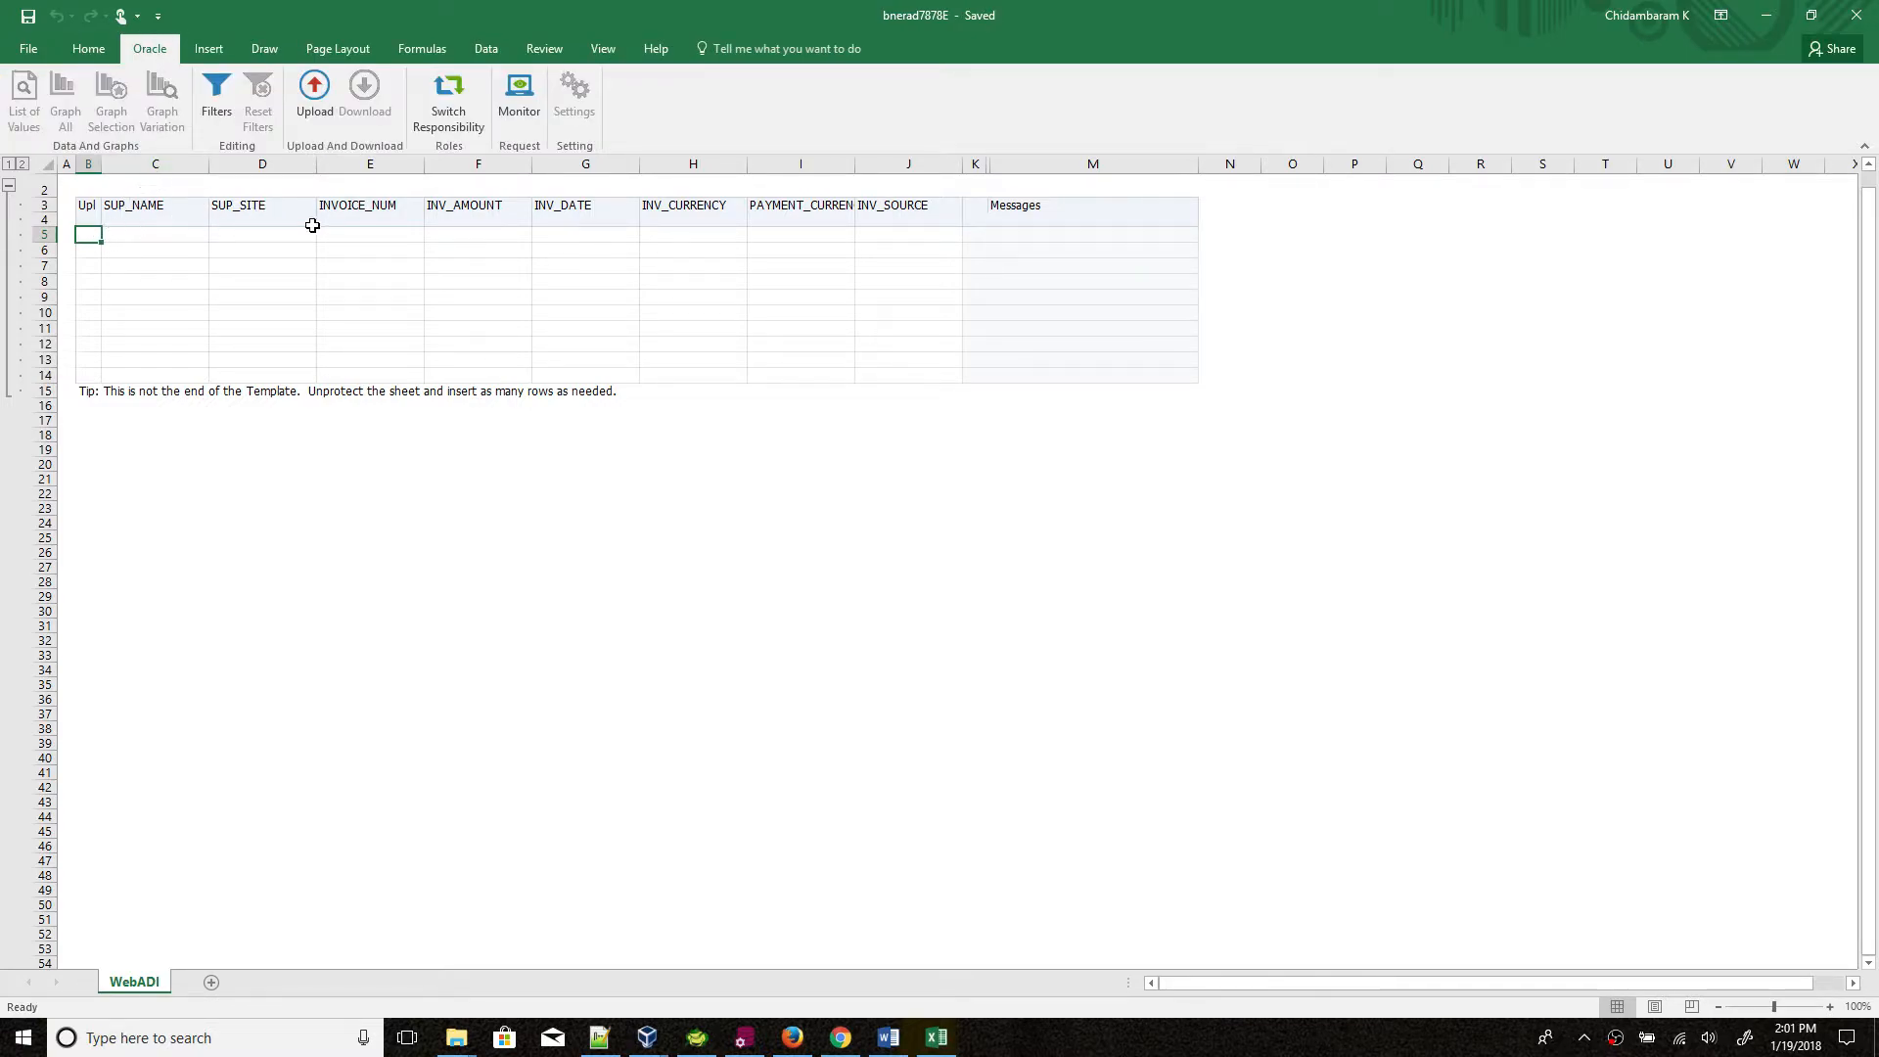
click(93, 53)
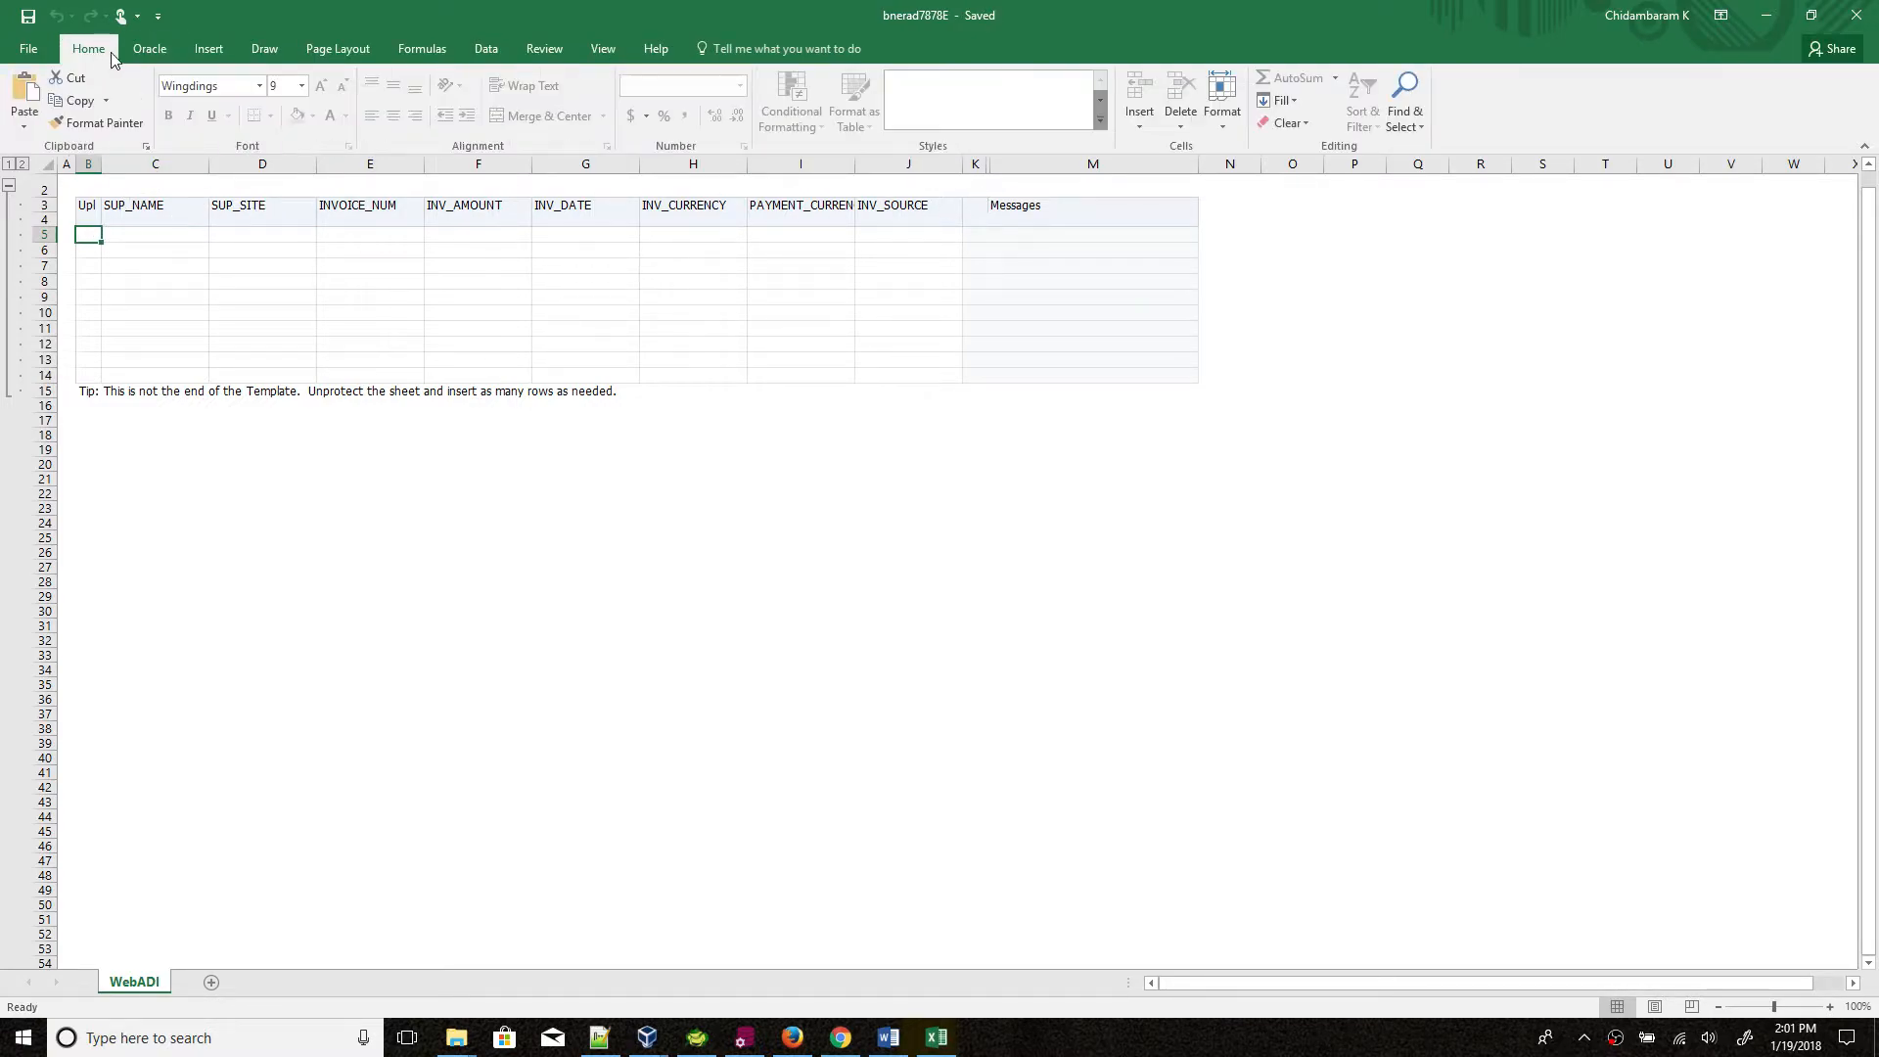
click(163, 52)
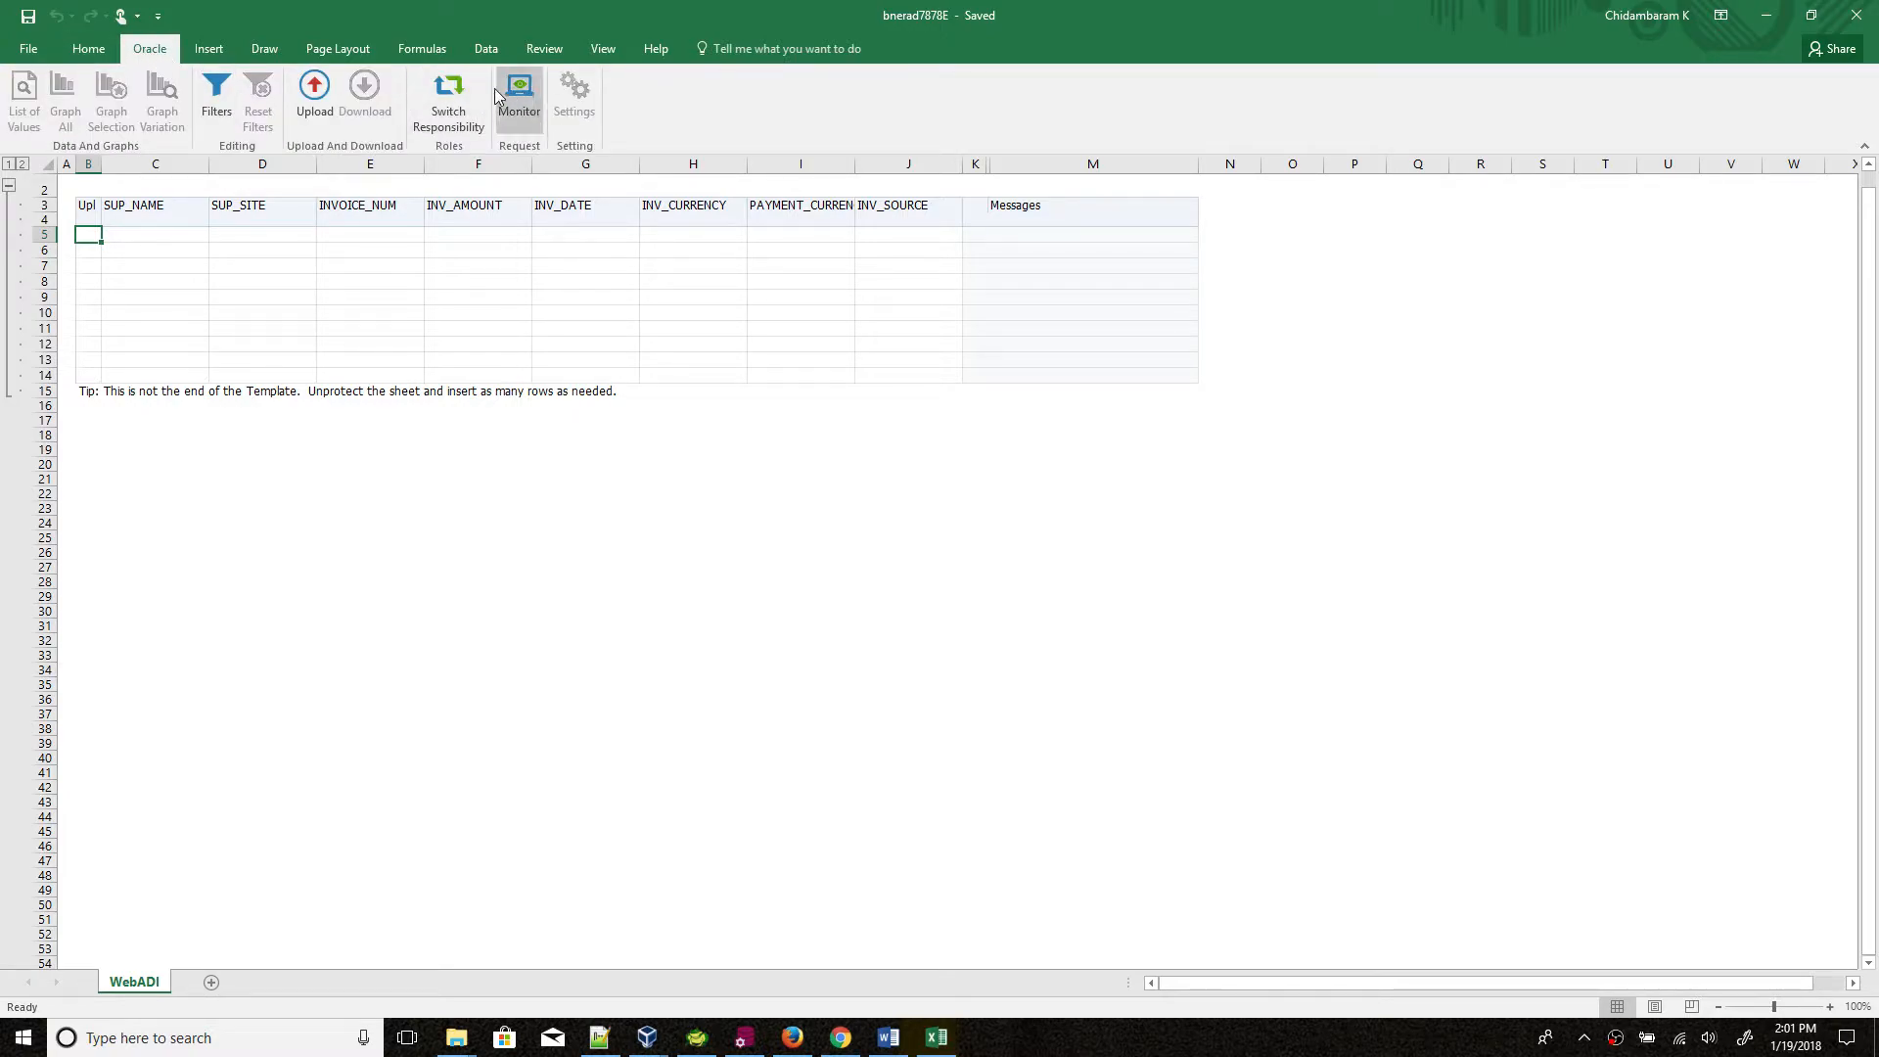
Step: Enter ABC CORP as the supplier name and CHENNAI as the supplier site in row 5 of the WebADI sheet
click(178, 234)
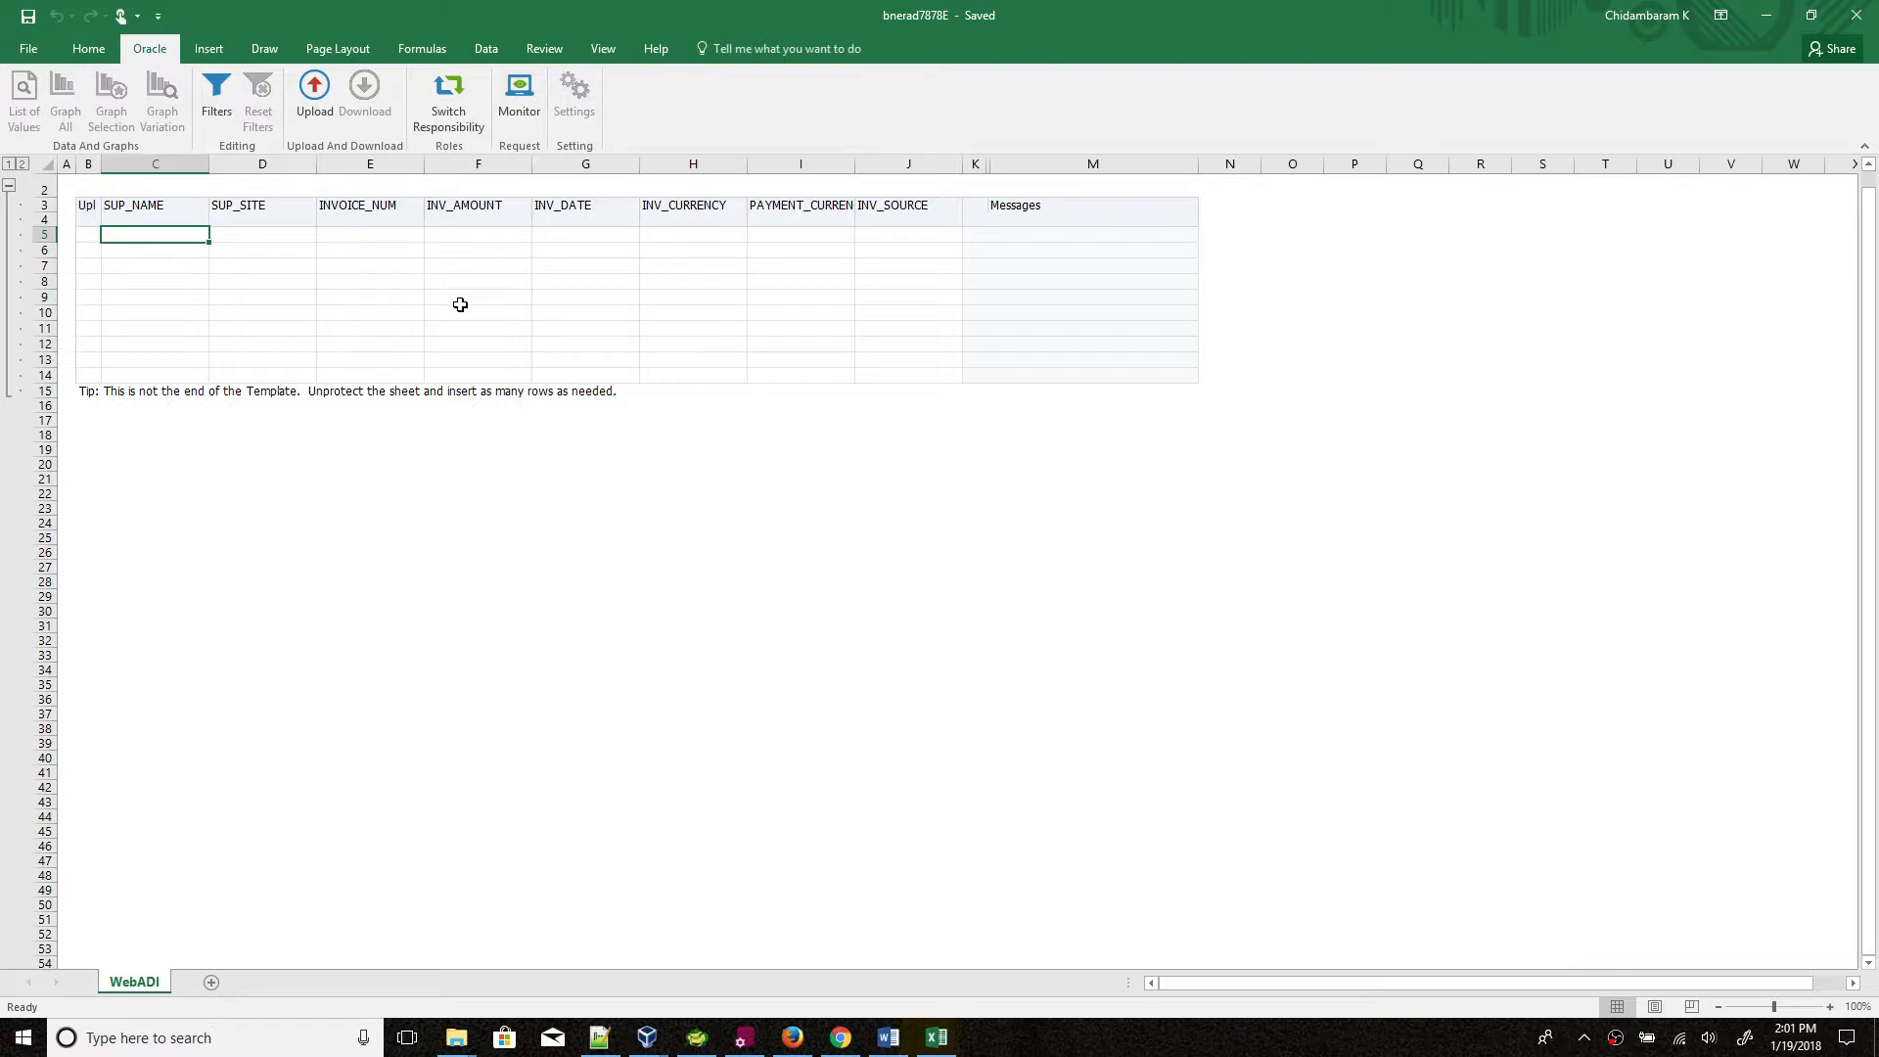
key(Caps_Lock)
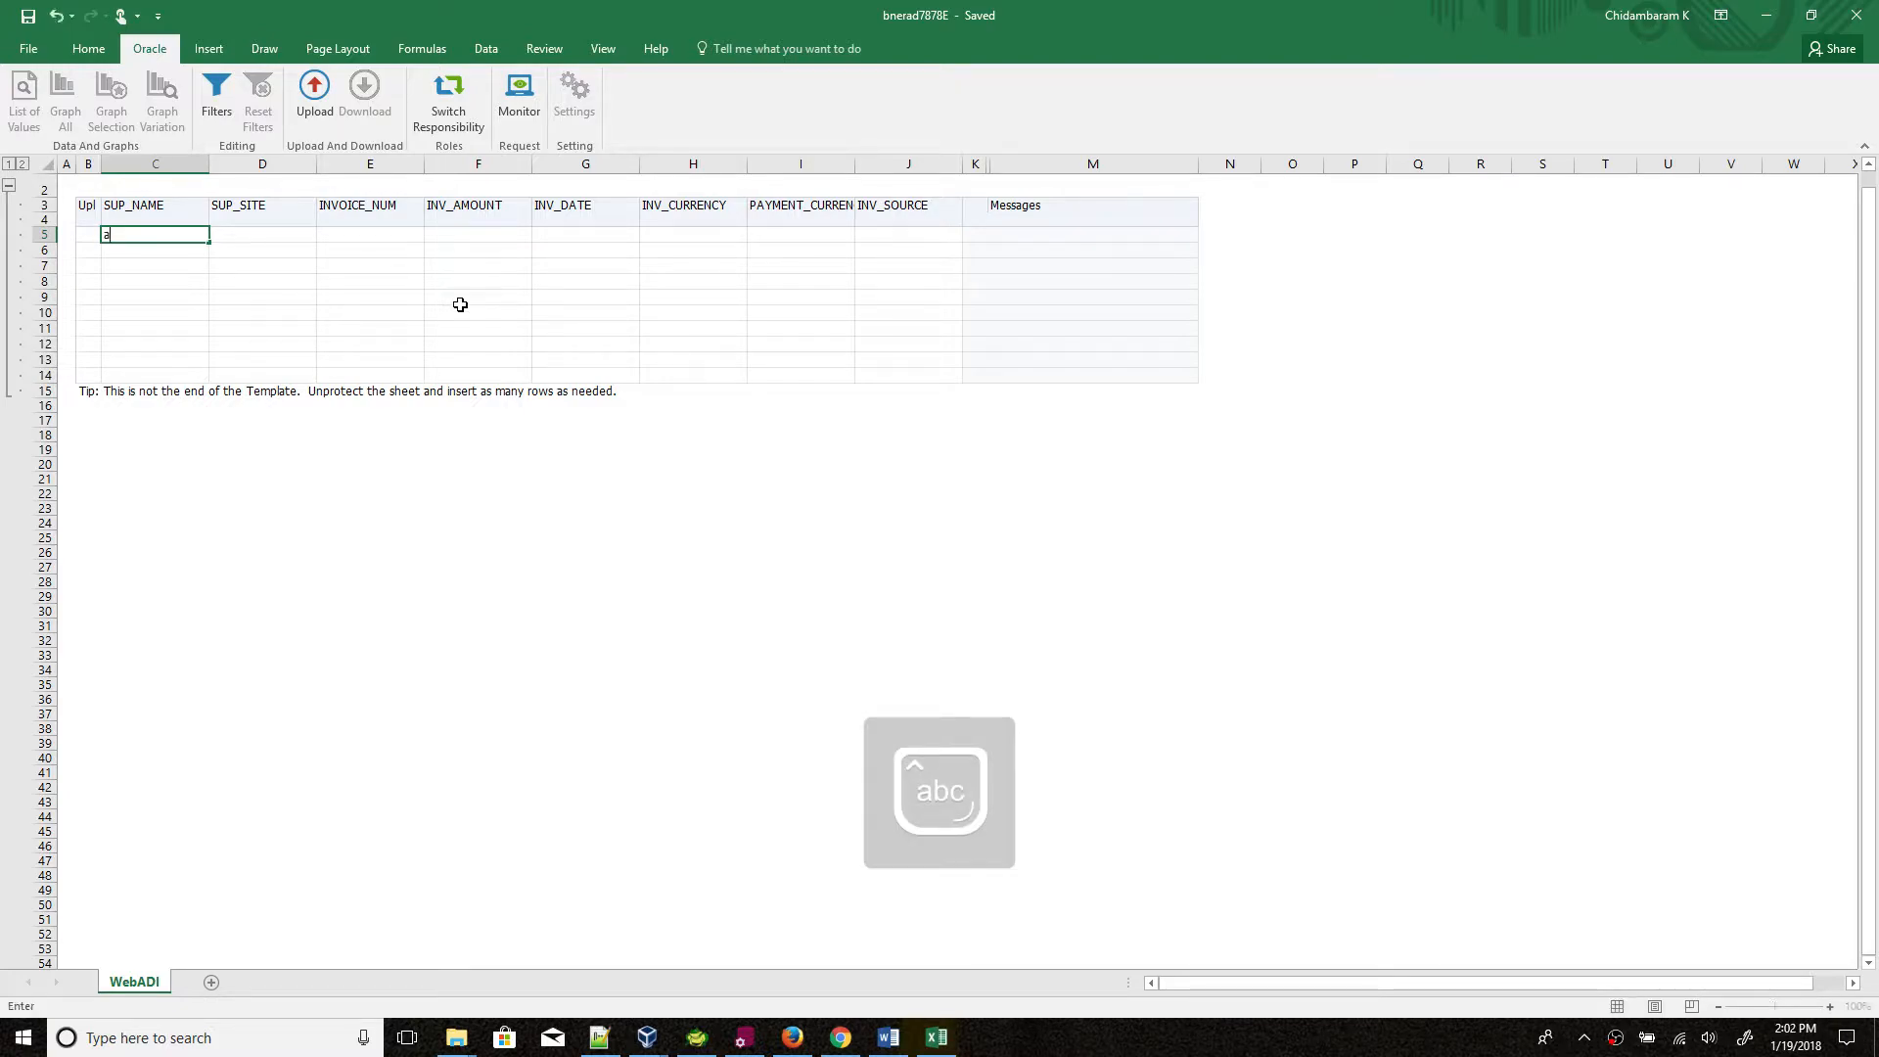
key(Caps_Lock)
text(ABC CORP)
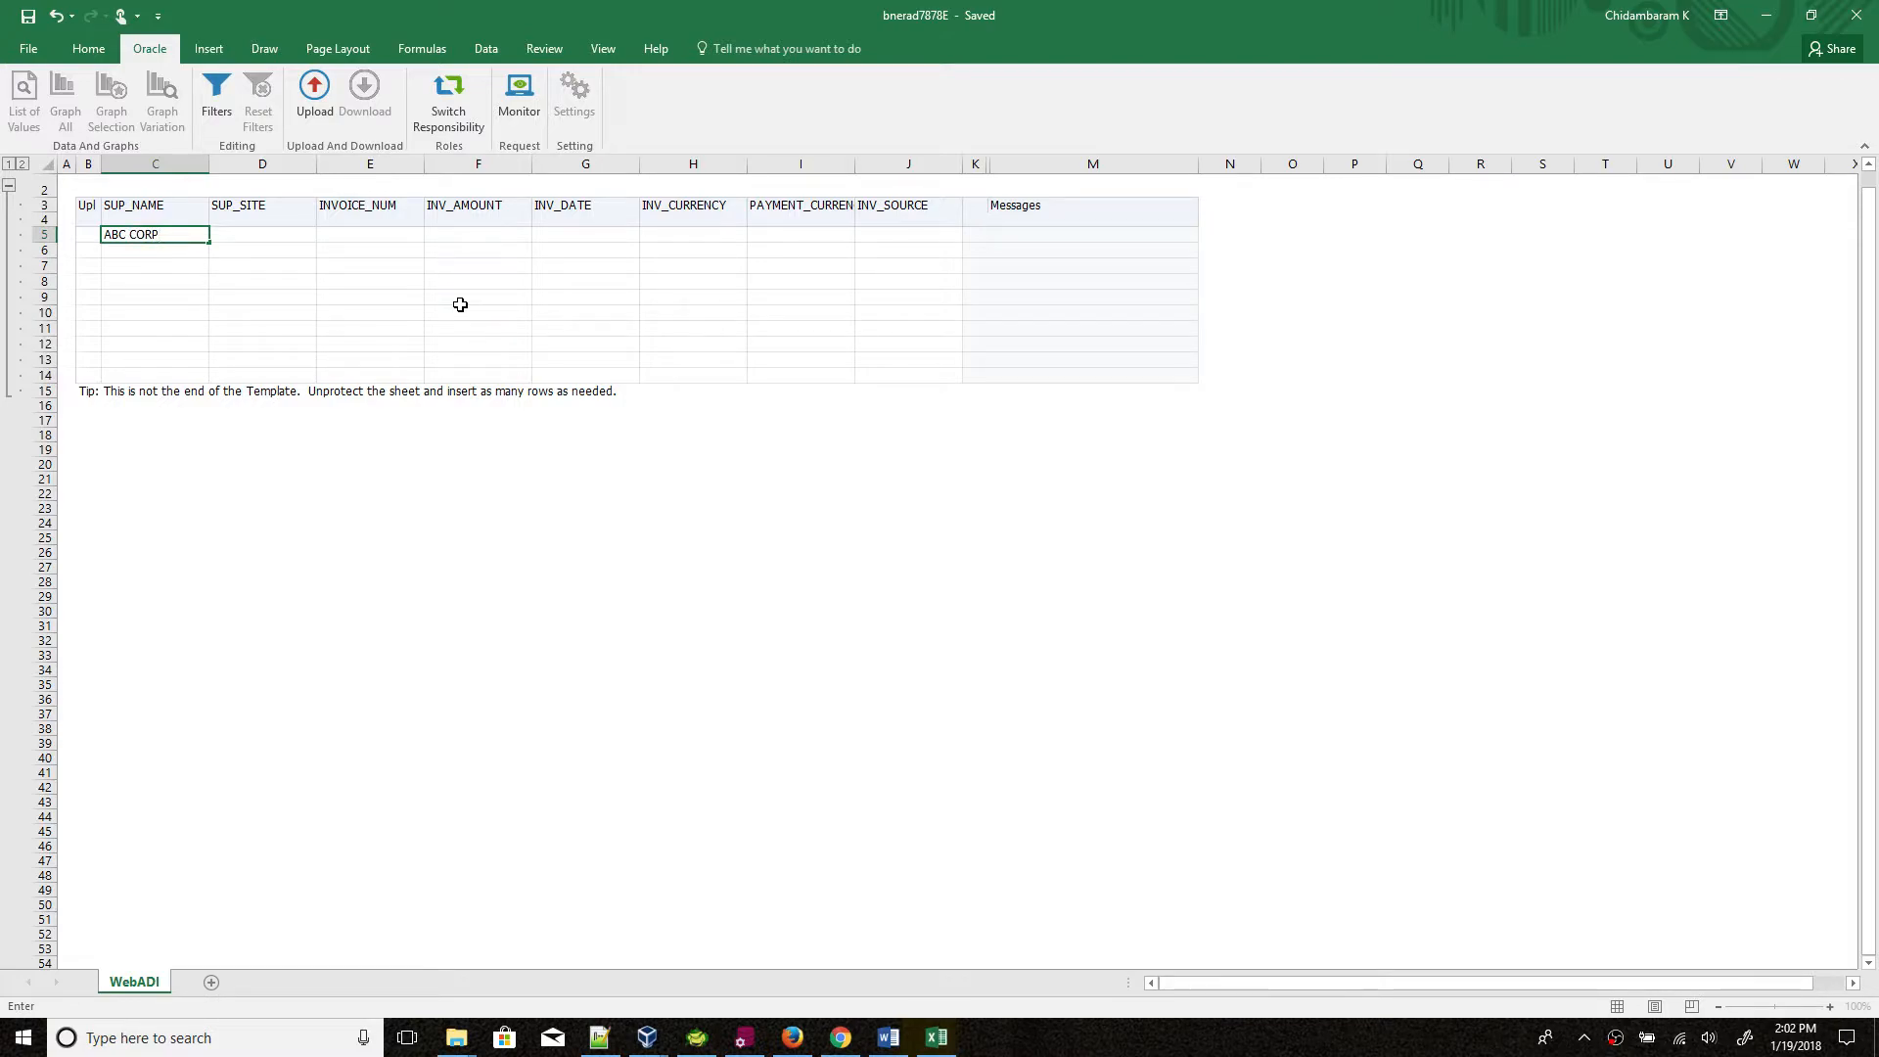
key(Tab)
text(CH)
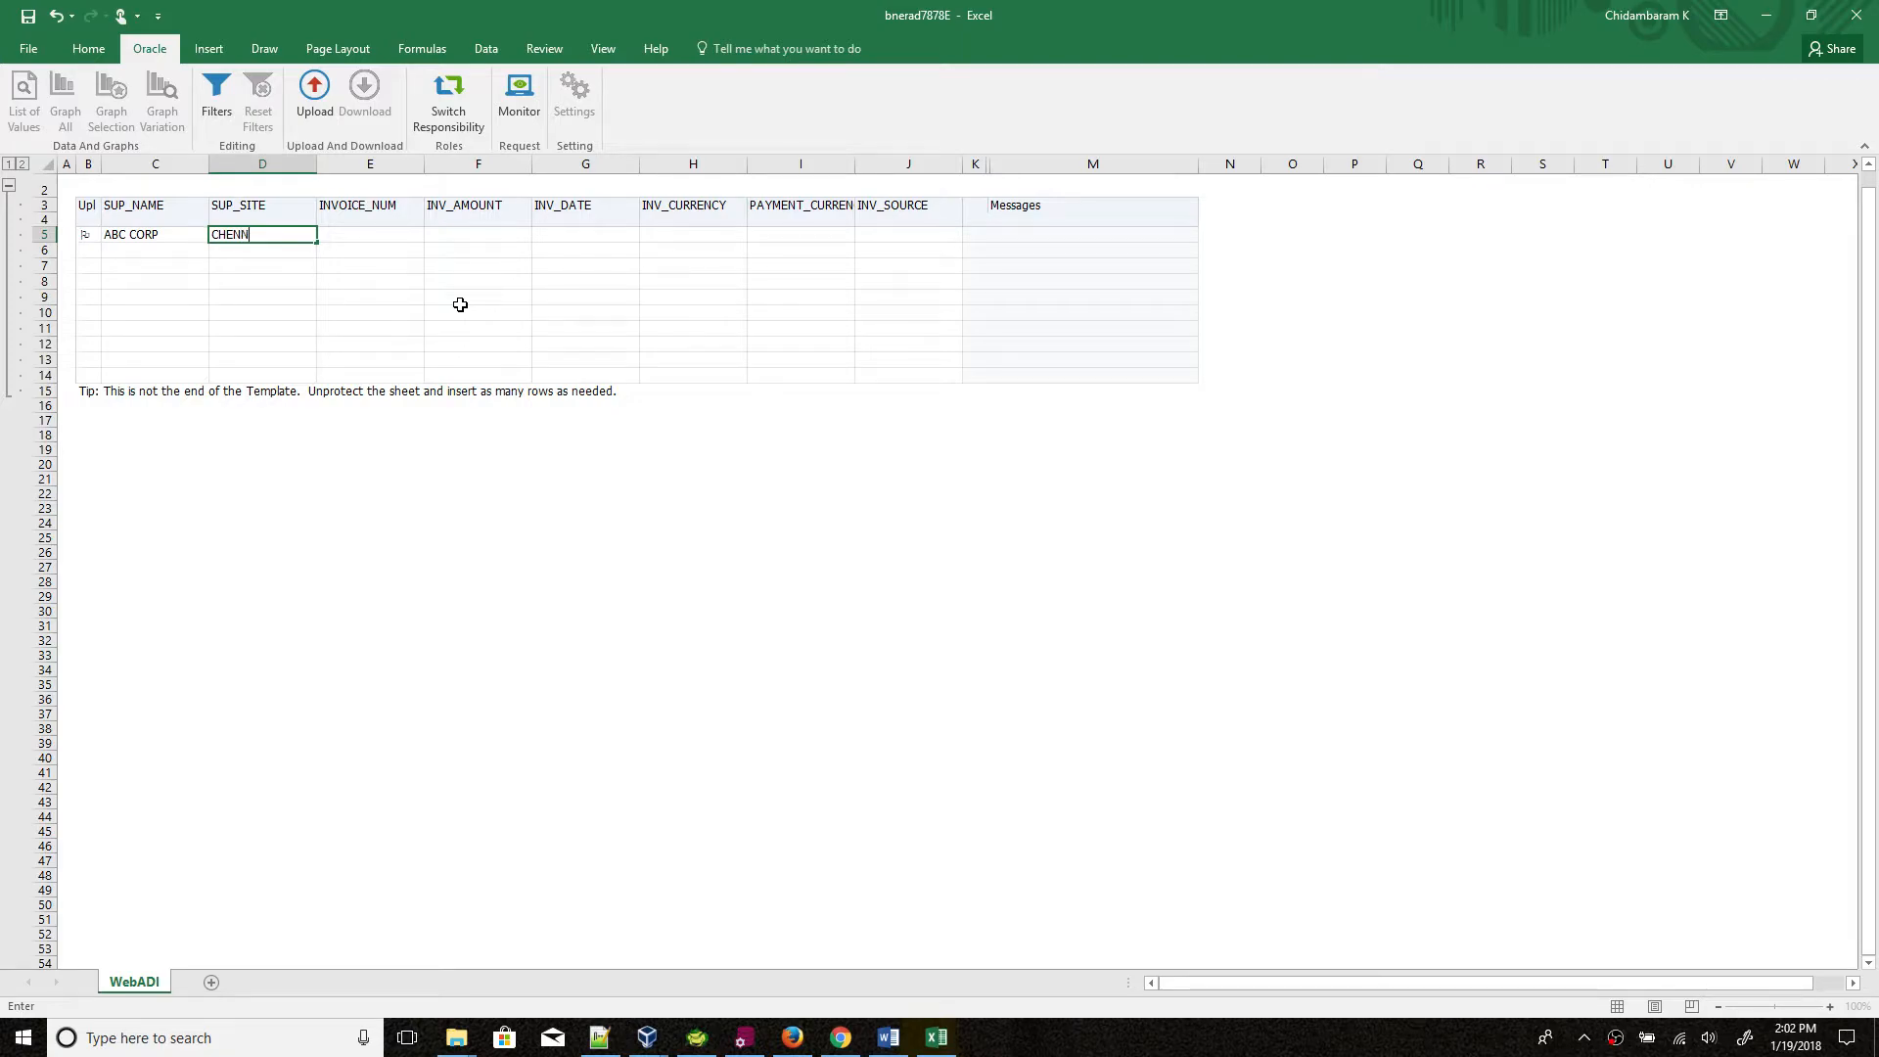
Step: Enter invoice number INV123 and invoice amount 100 for the ABC CORP row
key(Tab)
text(I)
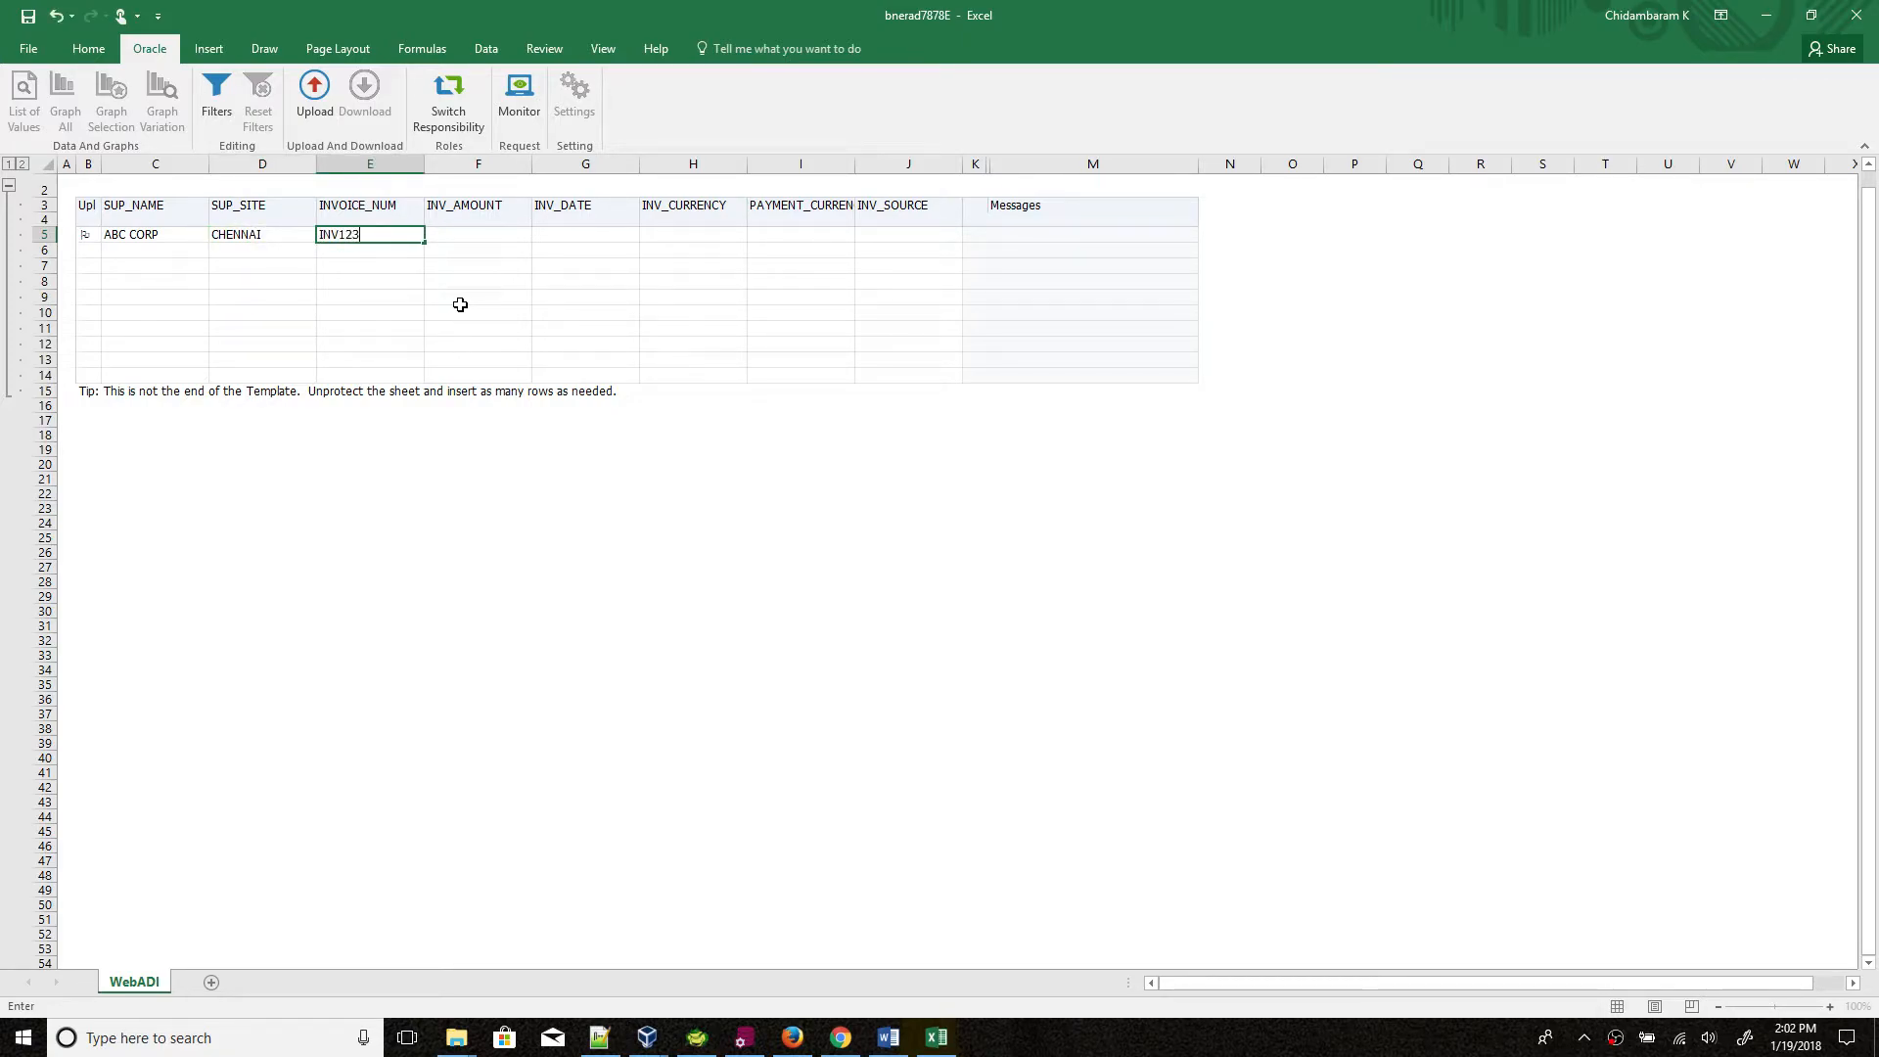
key(Tab)
text(1)
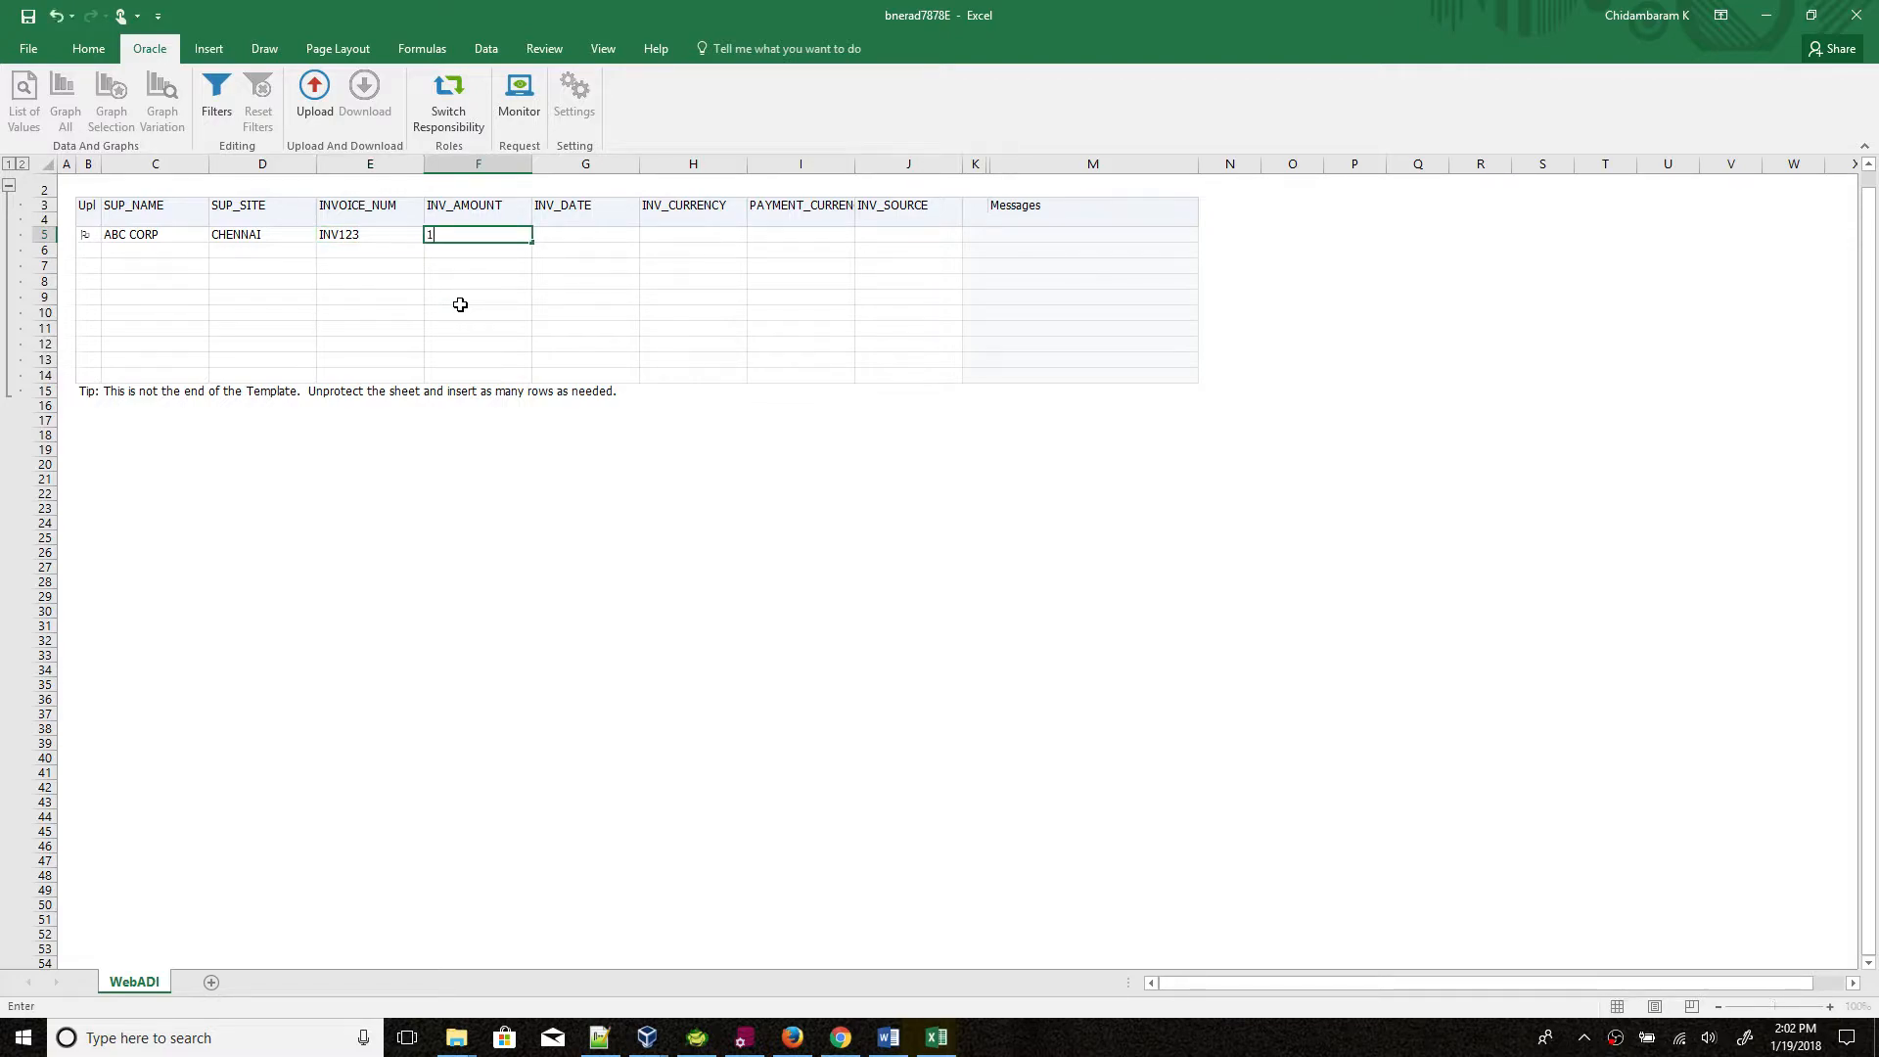
key(Tab)
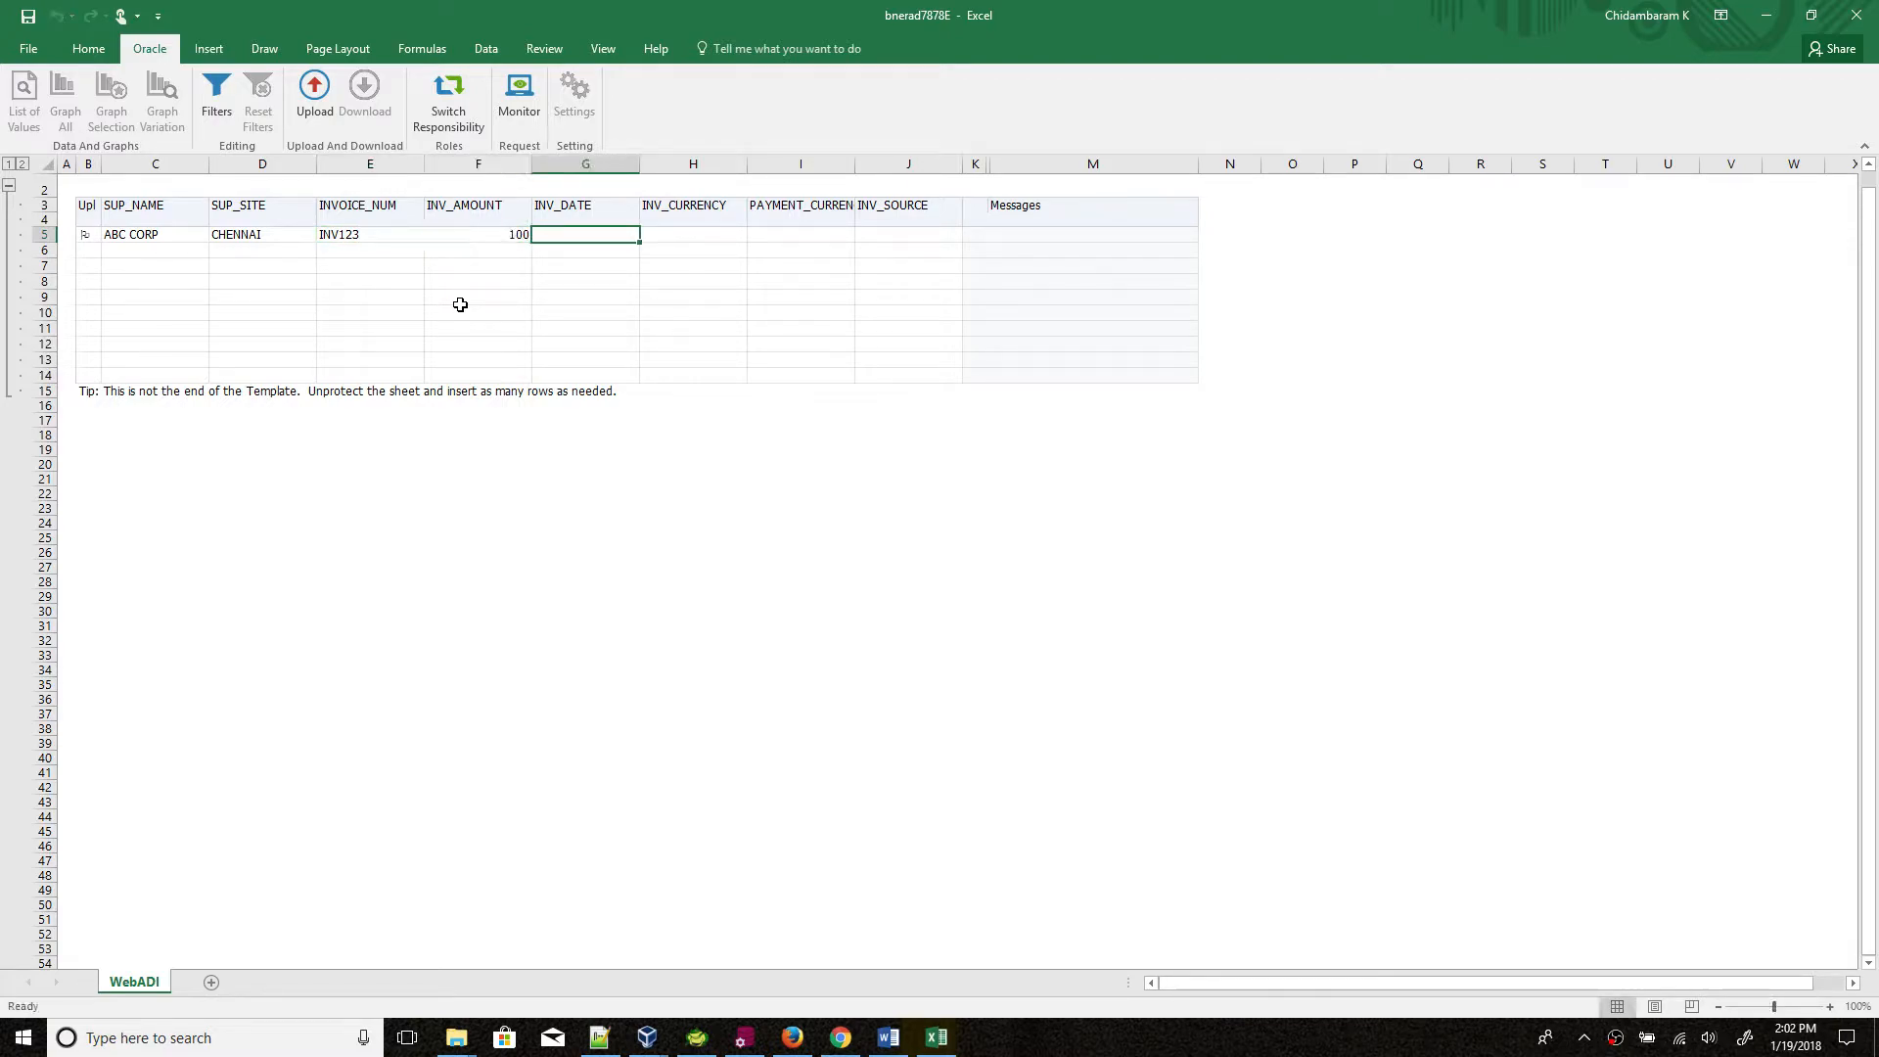
Step: Complete the row with invoice date 10-JAN-2017, invoice and payment currency USD, and source MANUAL
text(10-JAN-2017)
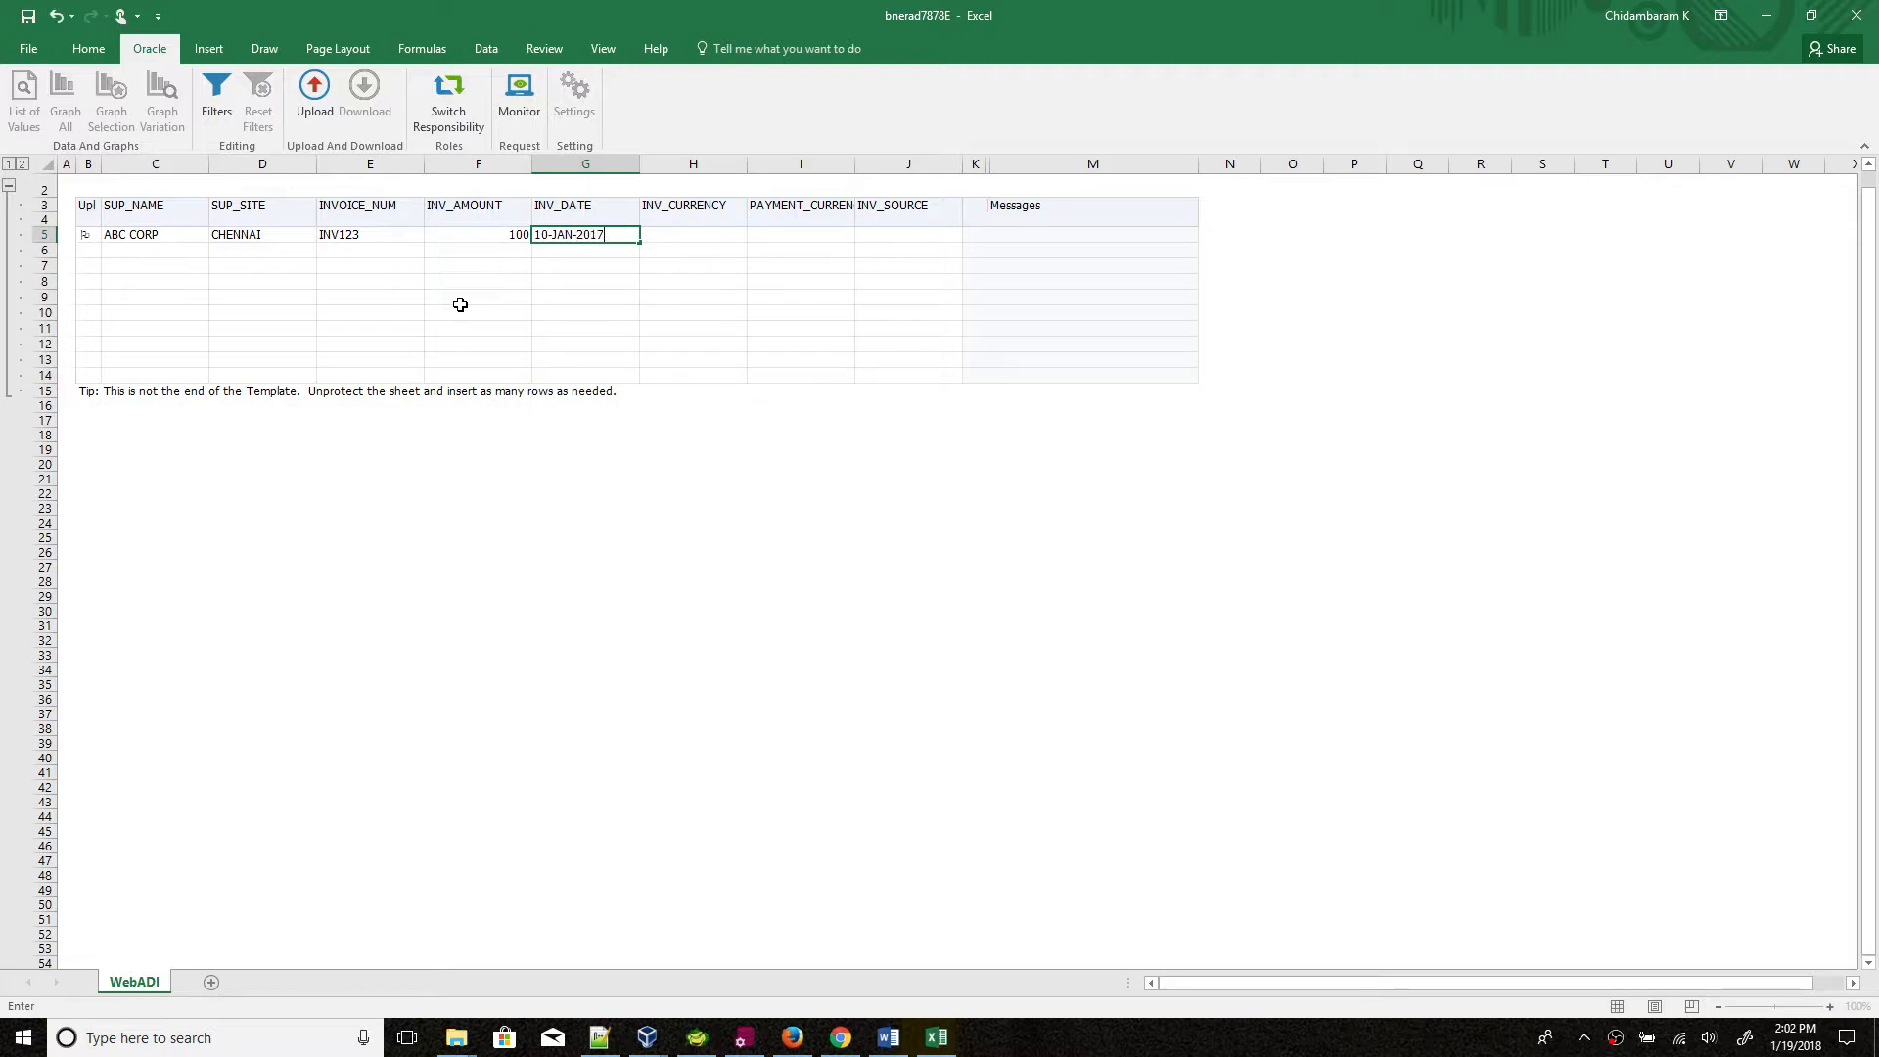
key(Tab)
text(U)
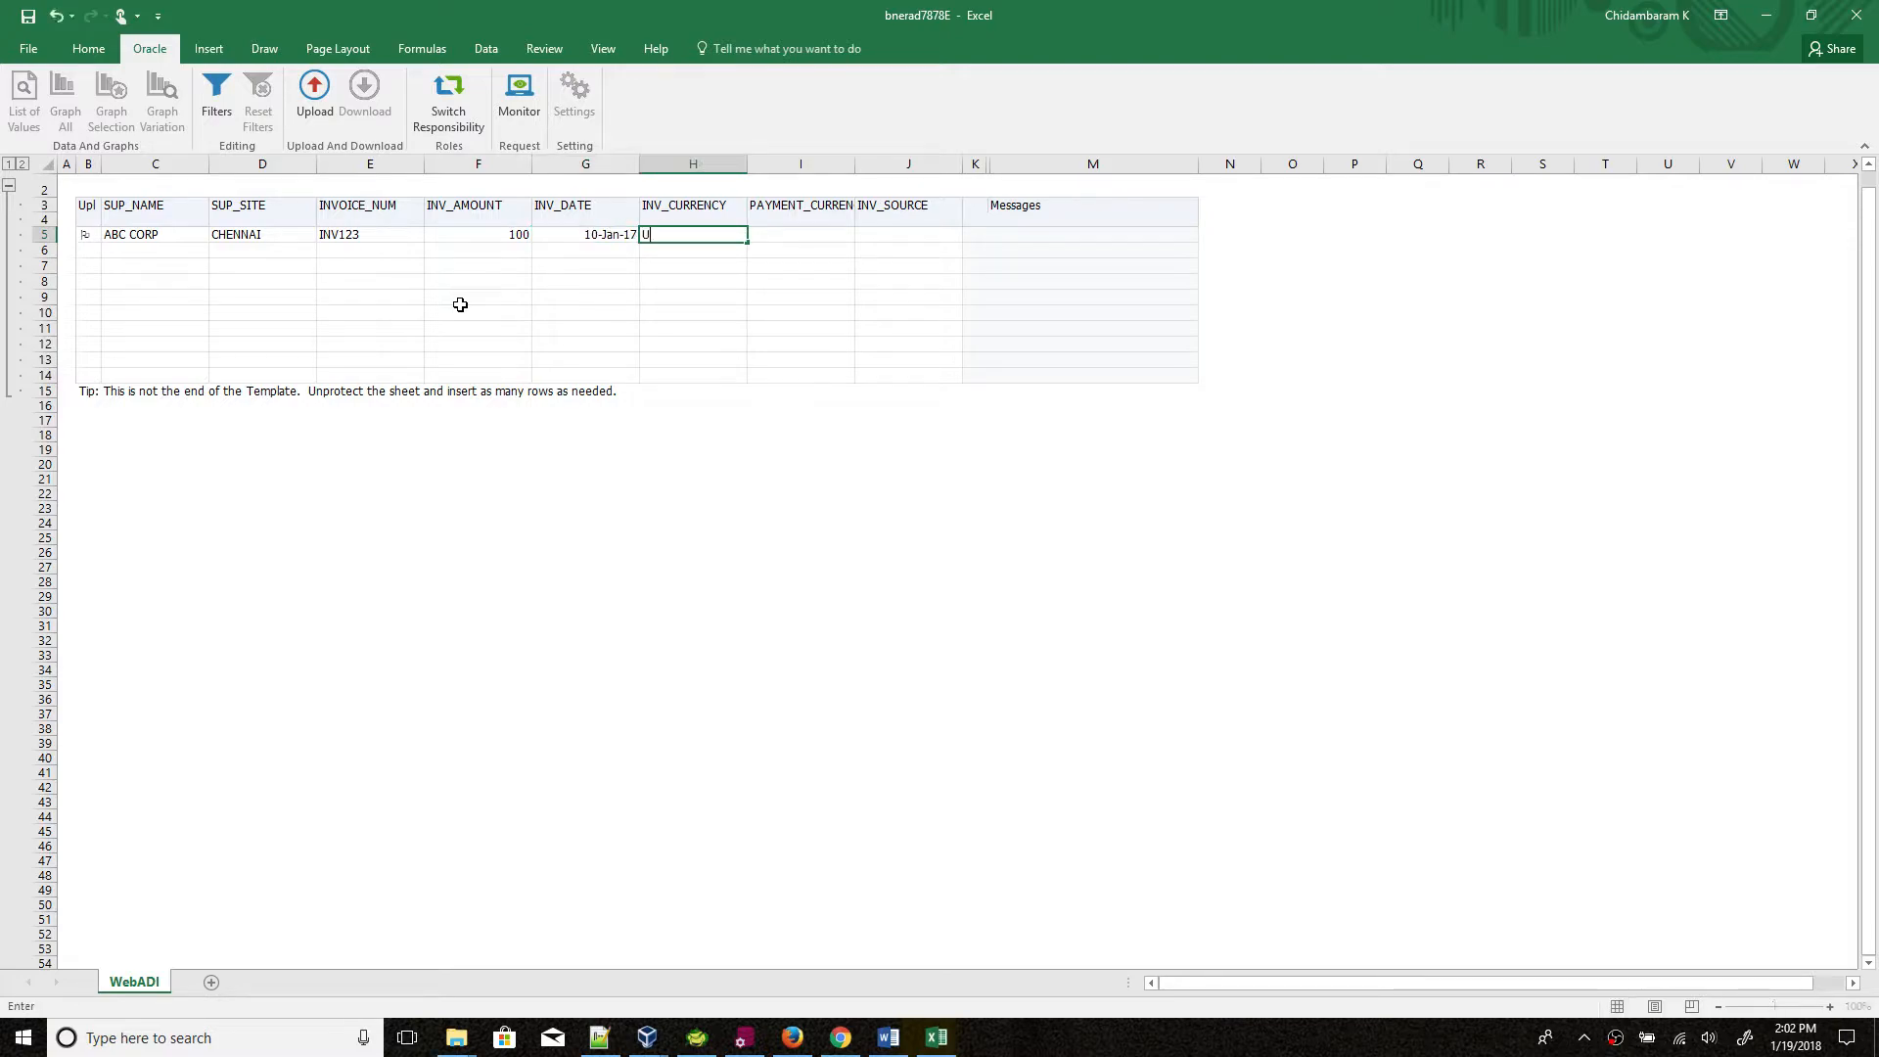
key(Tab)
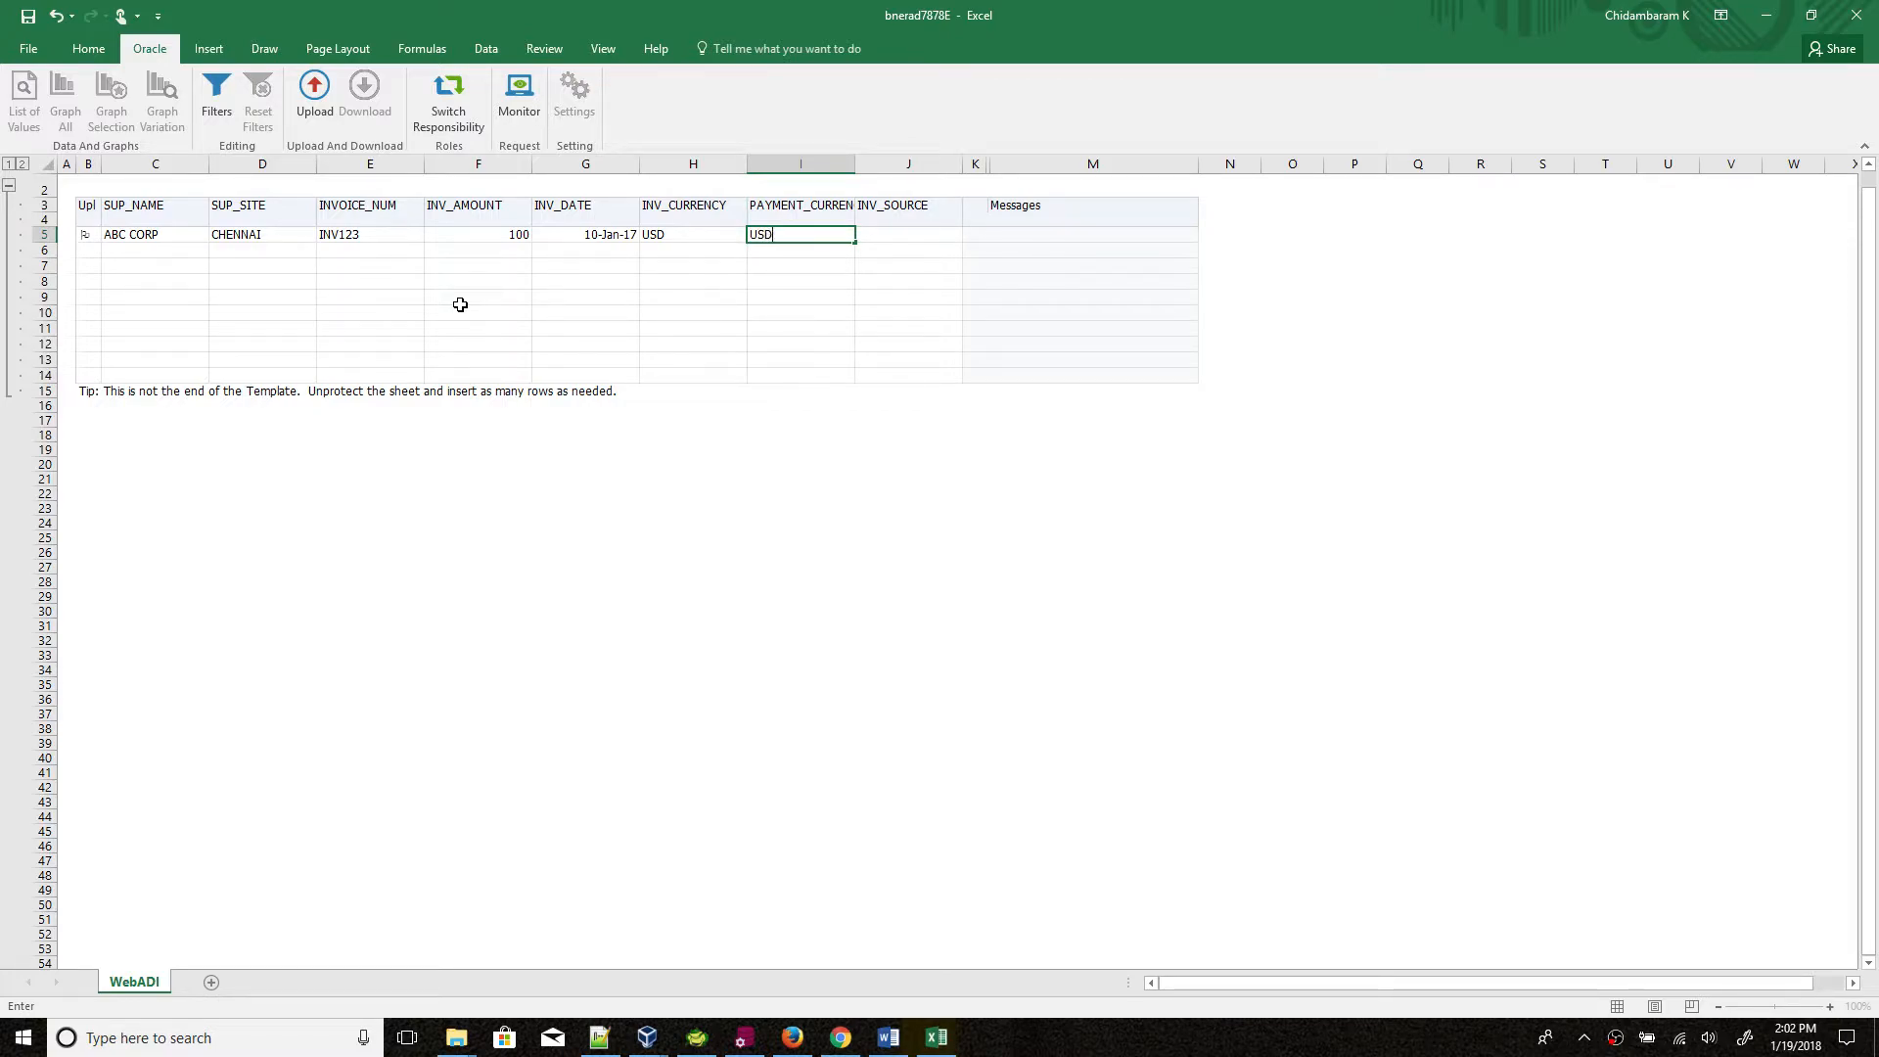
key(Tab)
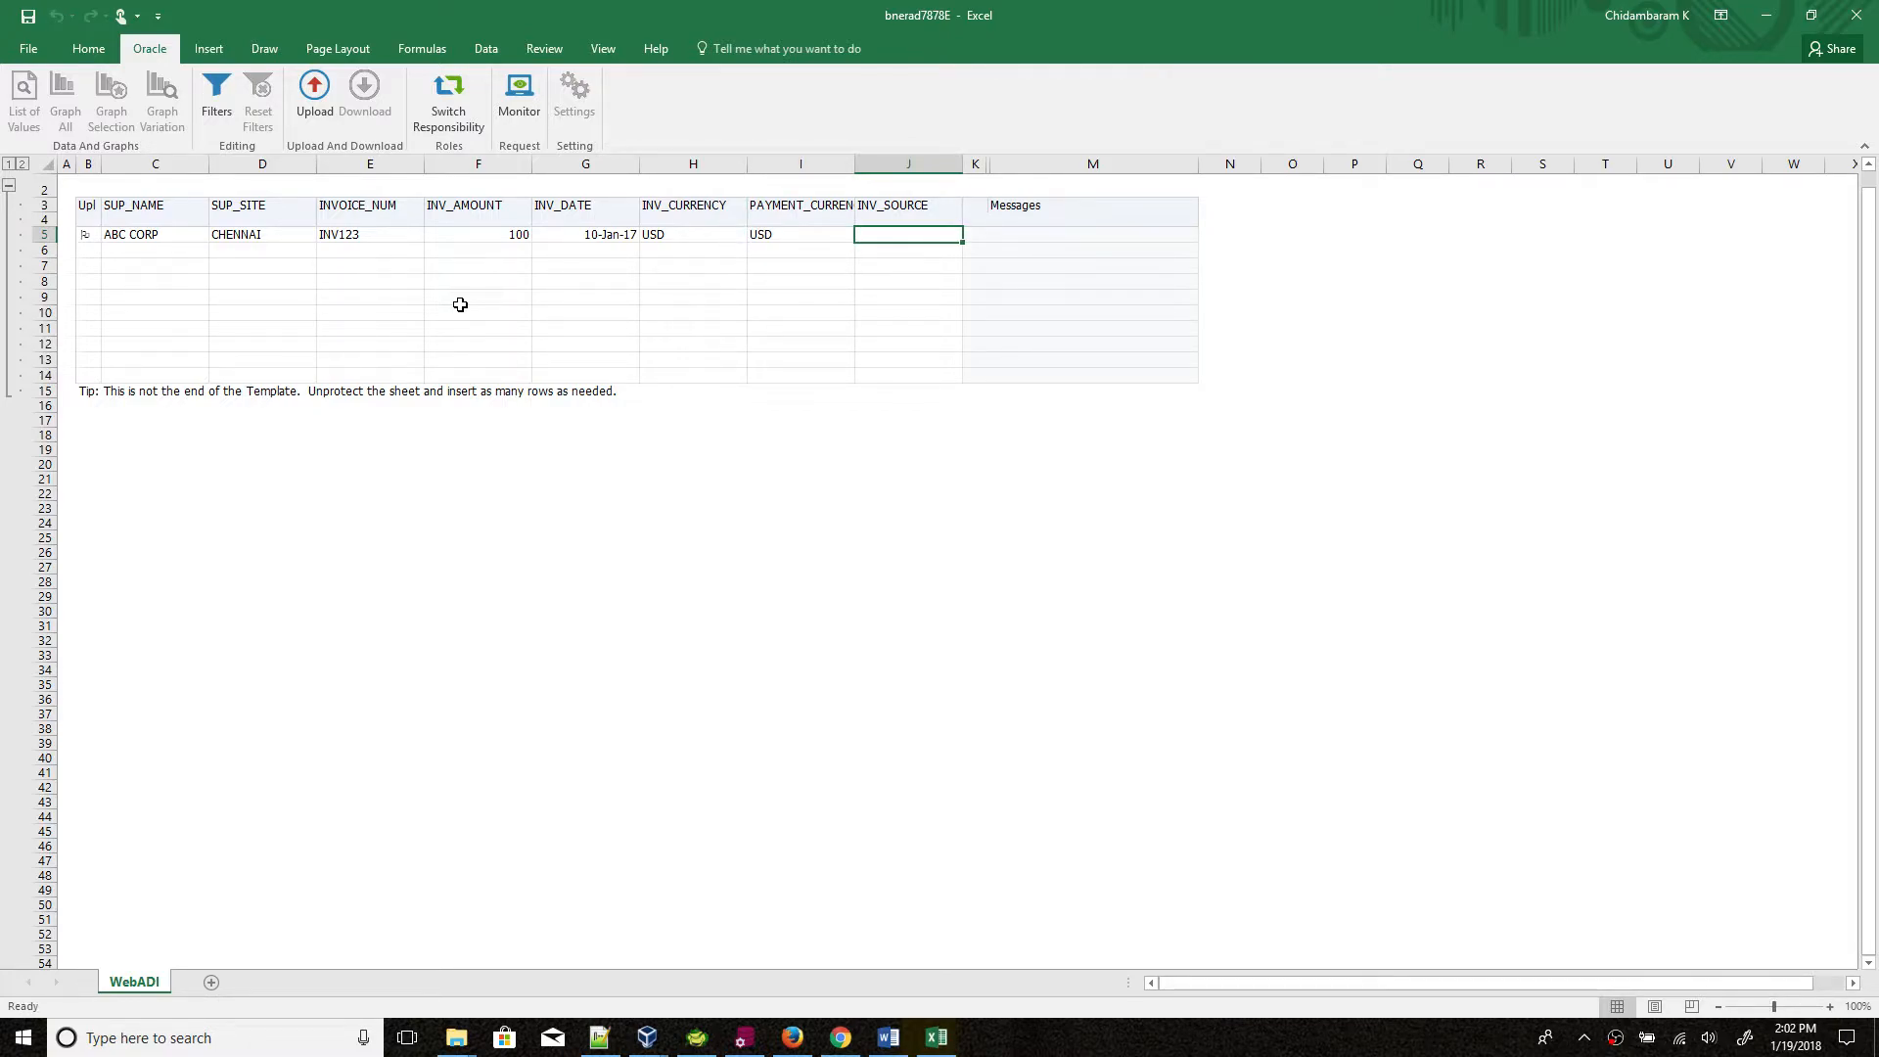
text(MANUAL)
click(464, 233)
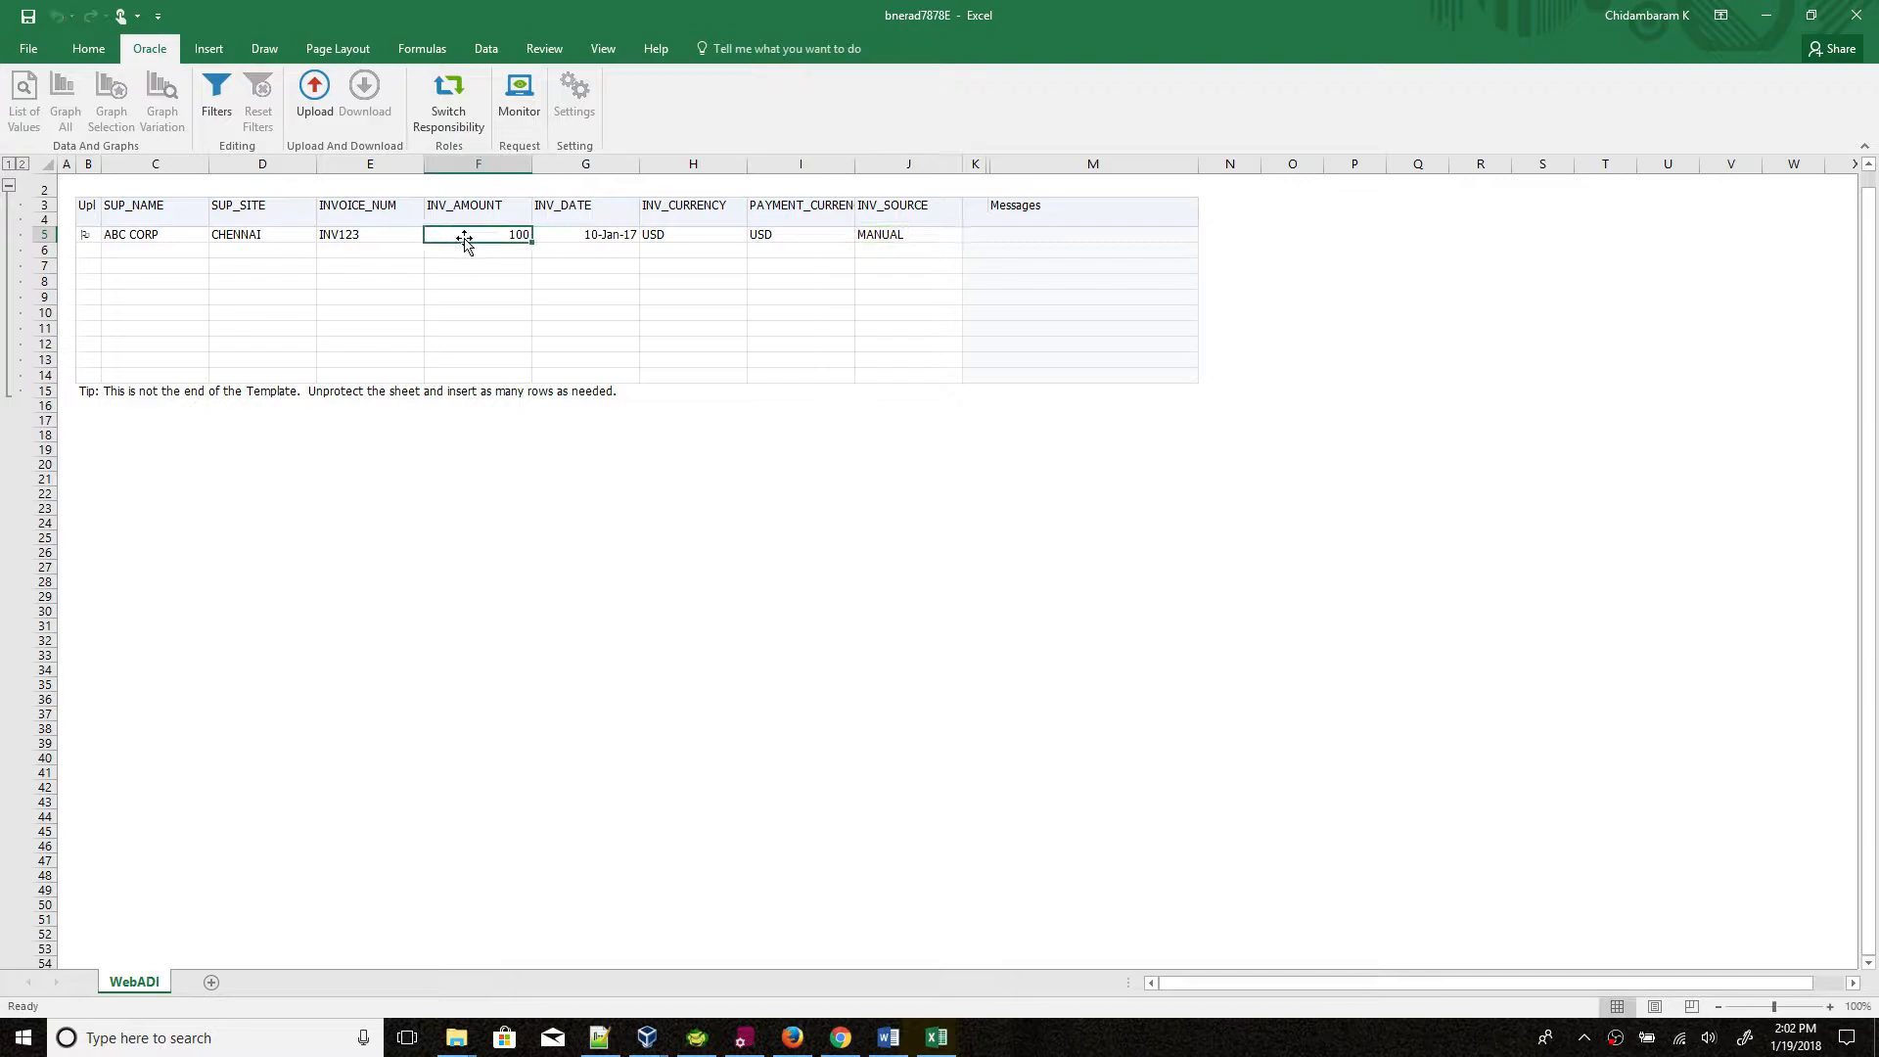
Step: Upload the invoice row to Oracle Applications, close the upload window and check the row's status cell
click(313, 110)
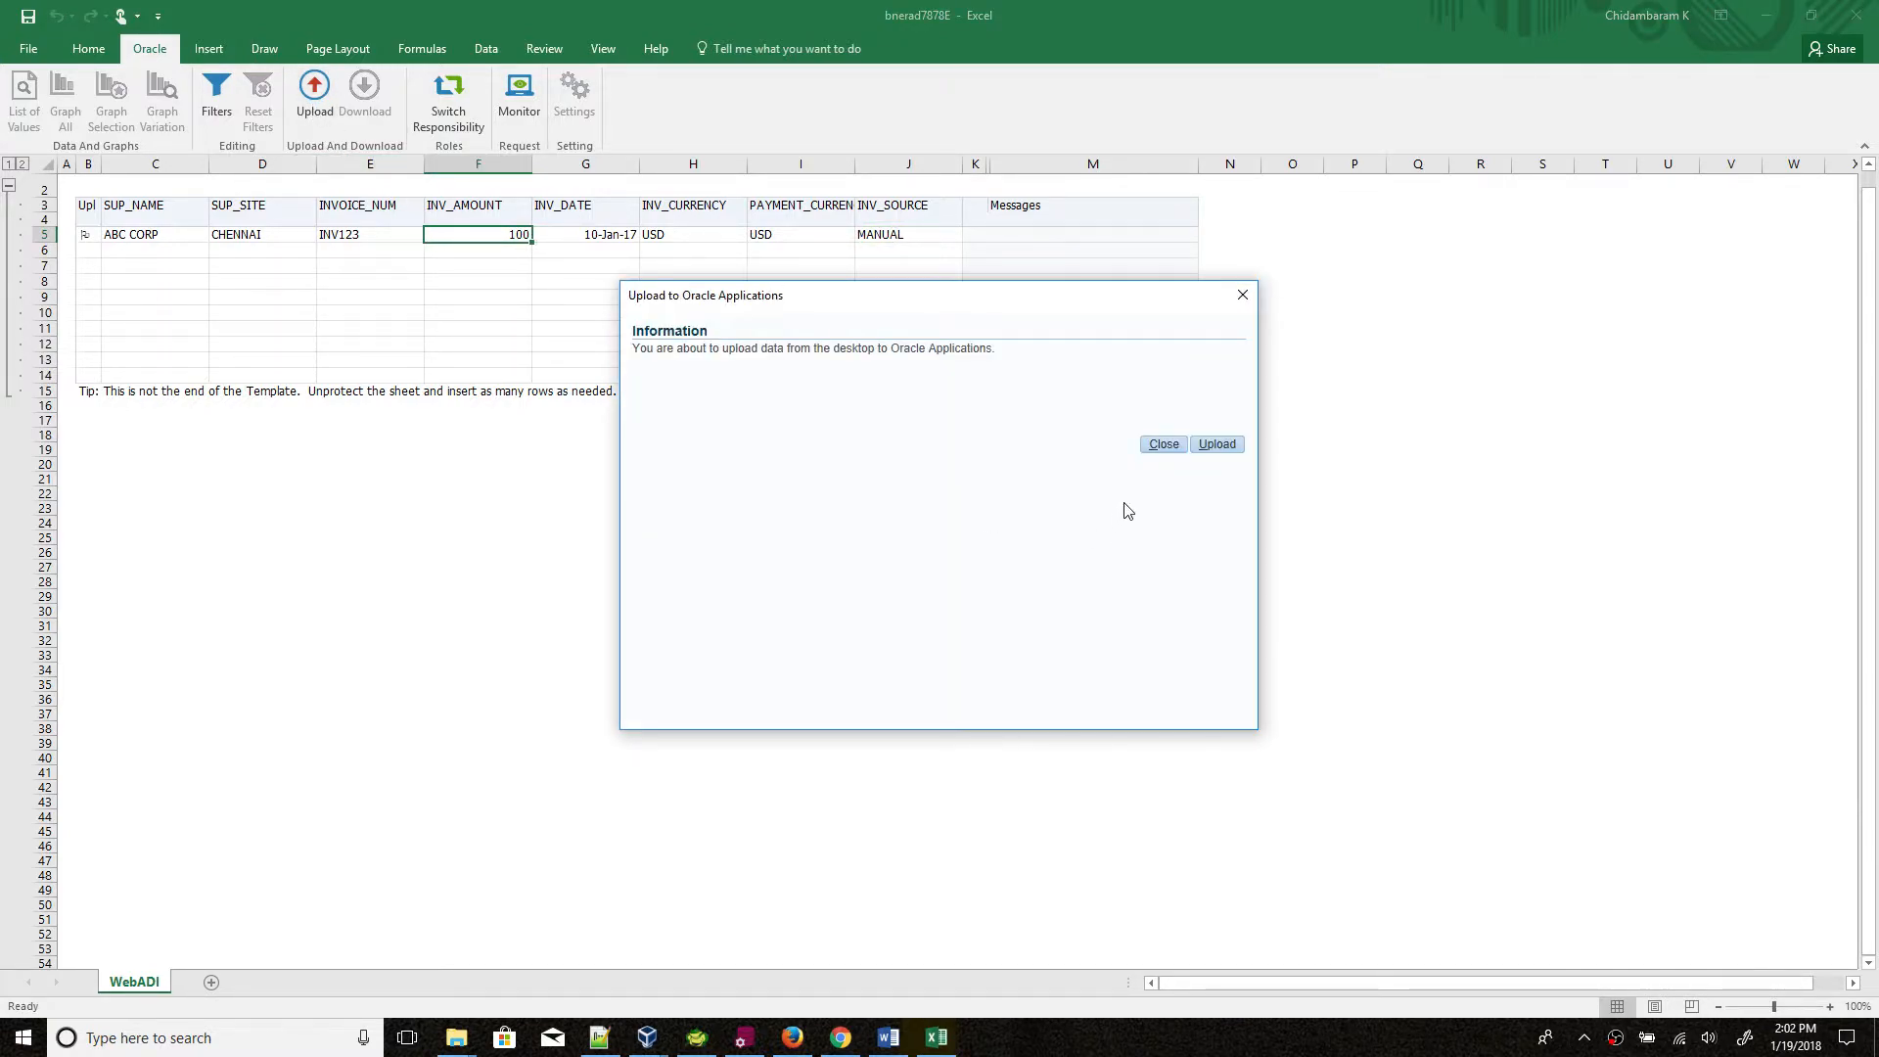
click(1215, 448)
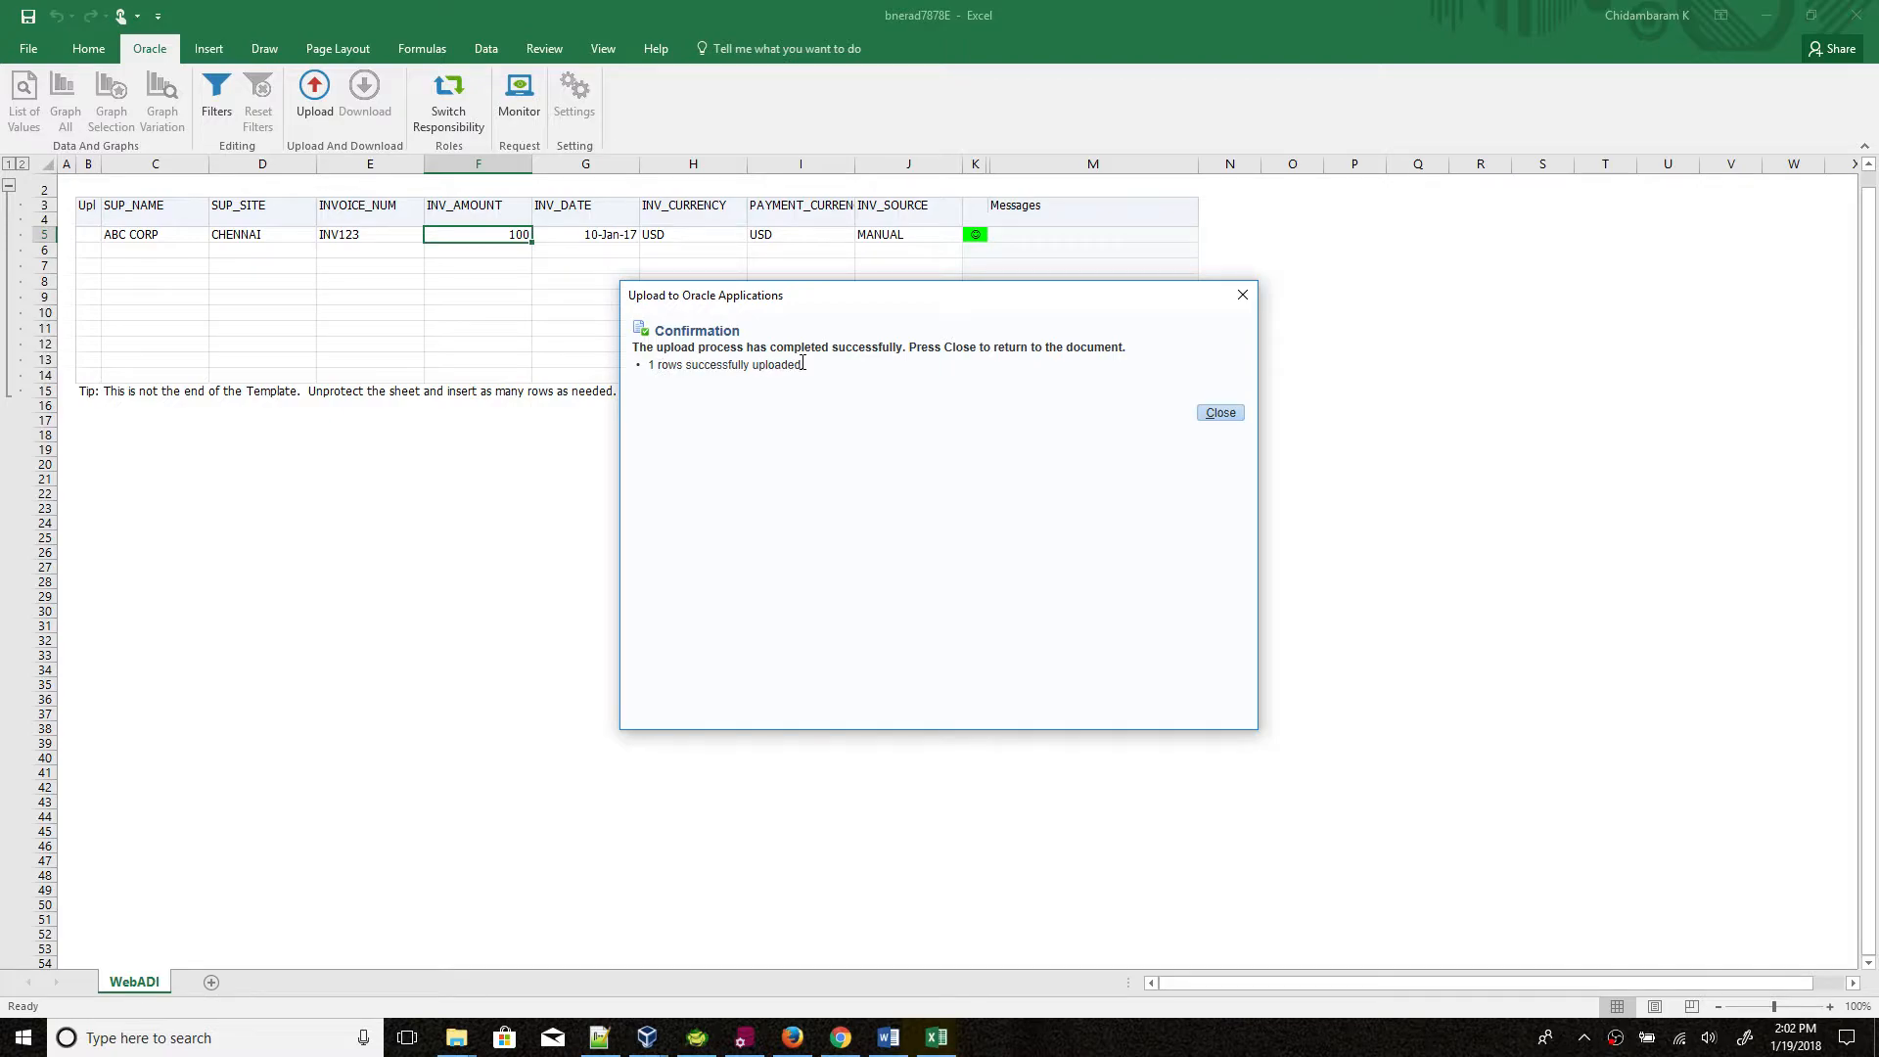
click(1217, 415)
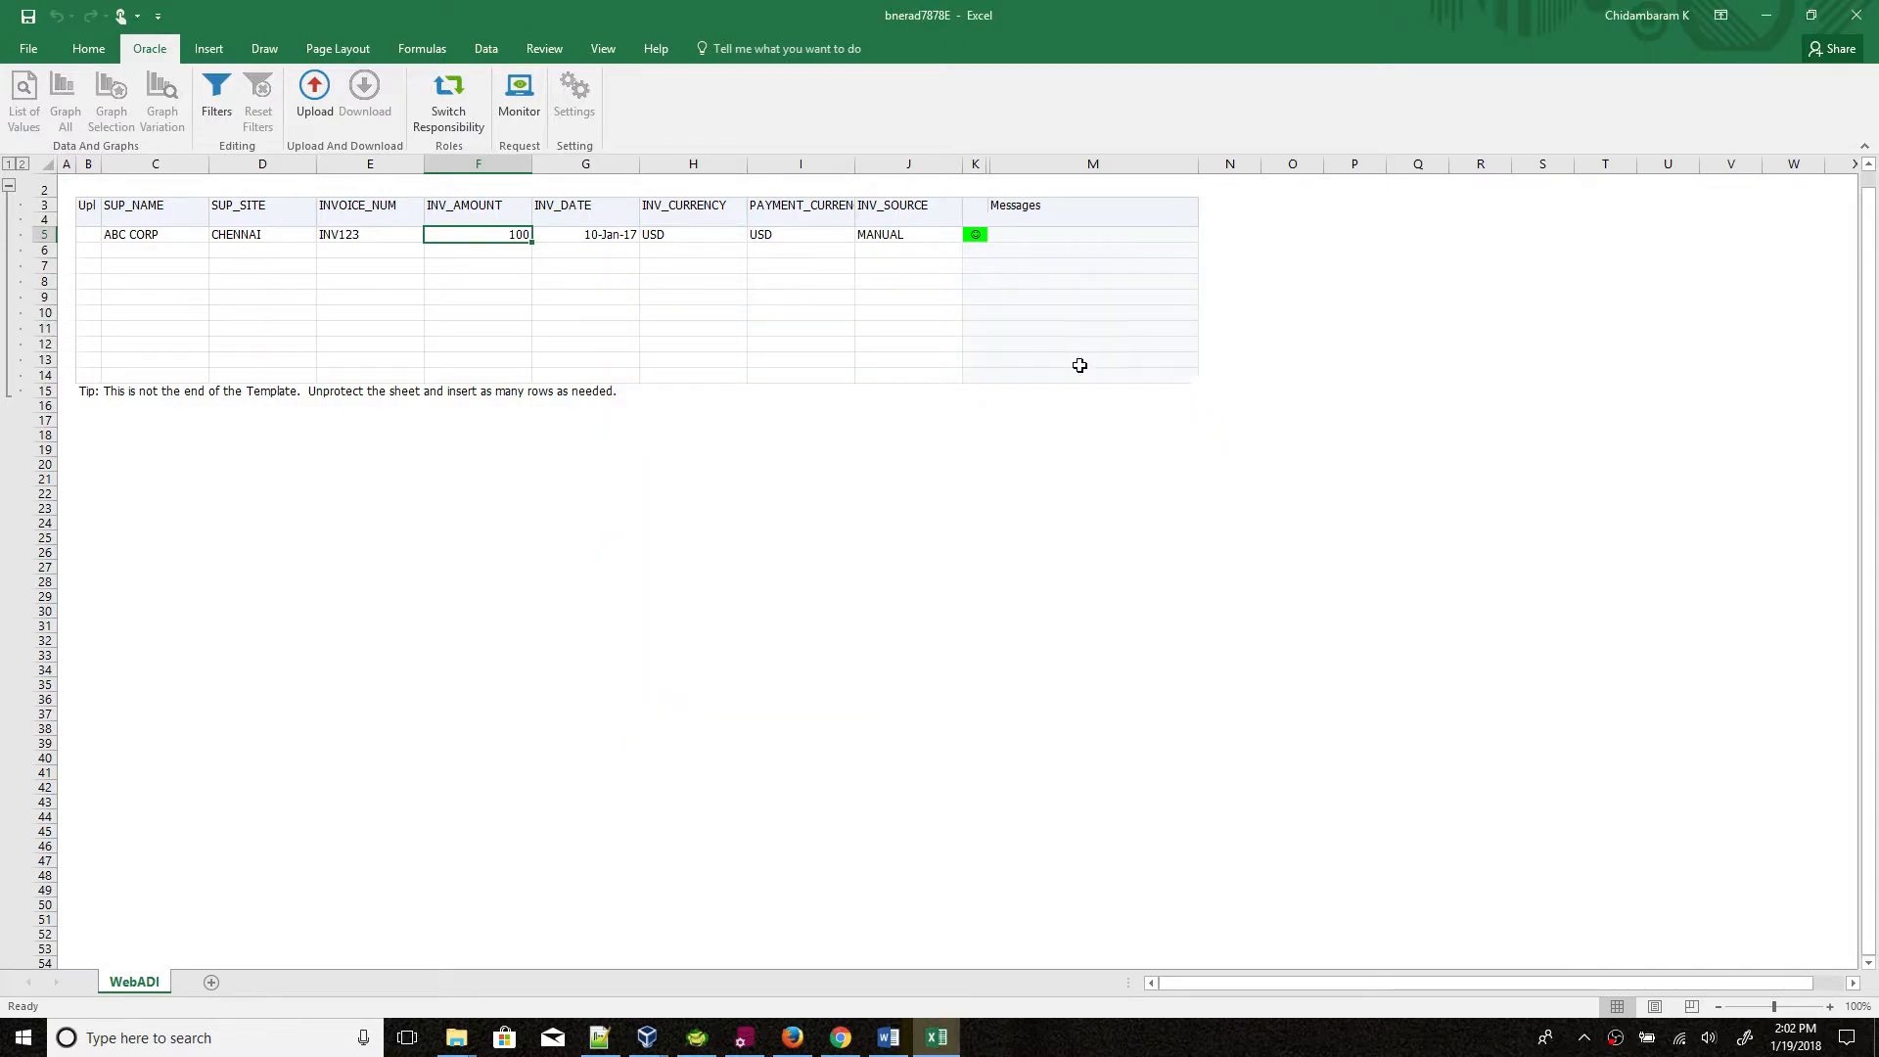
click(986, 236)
click(981, 237)
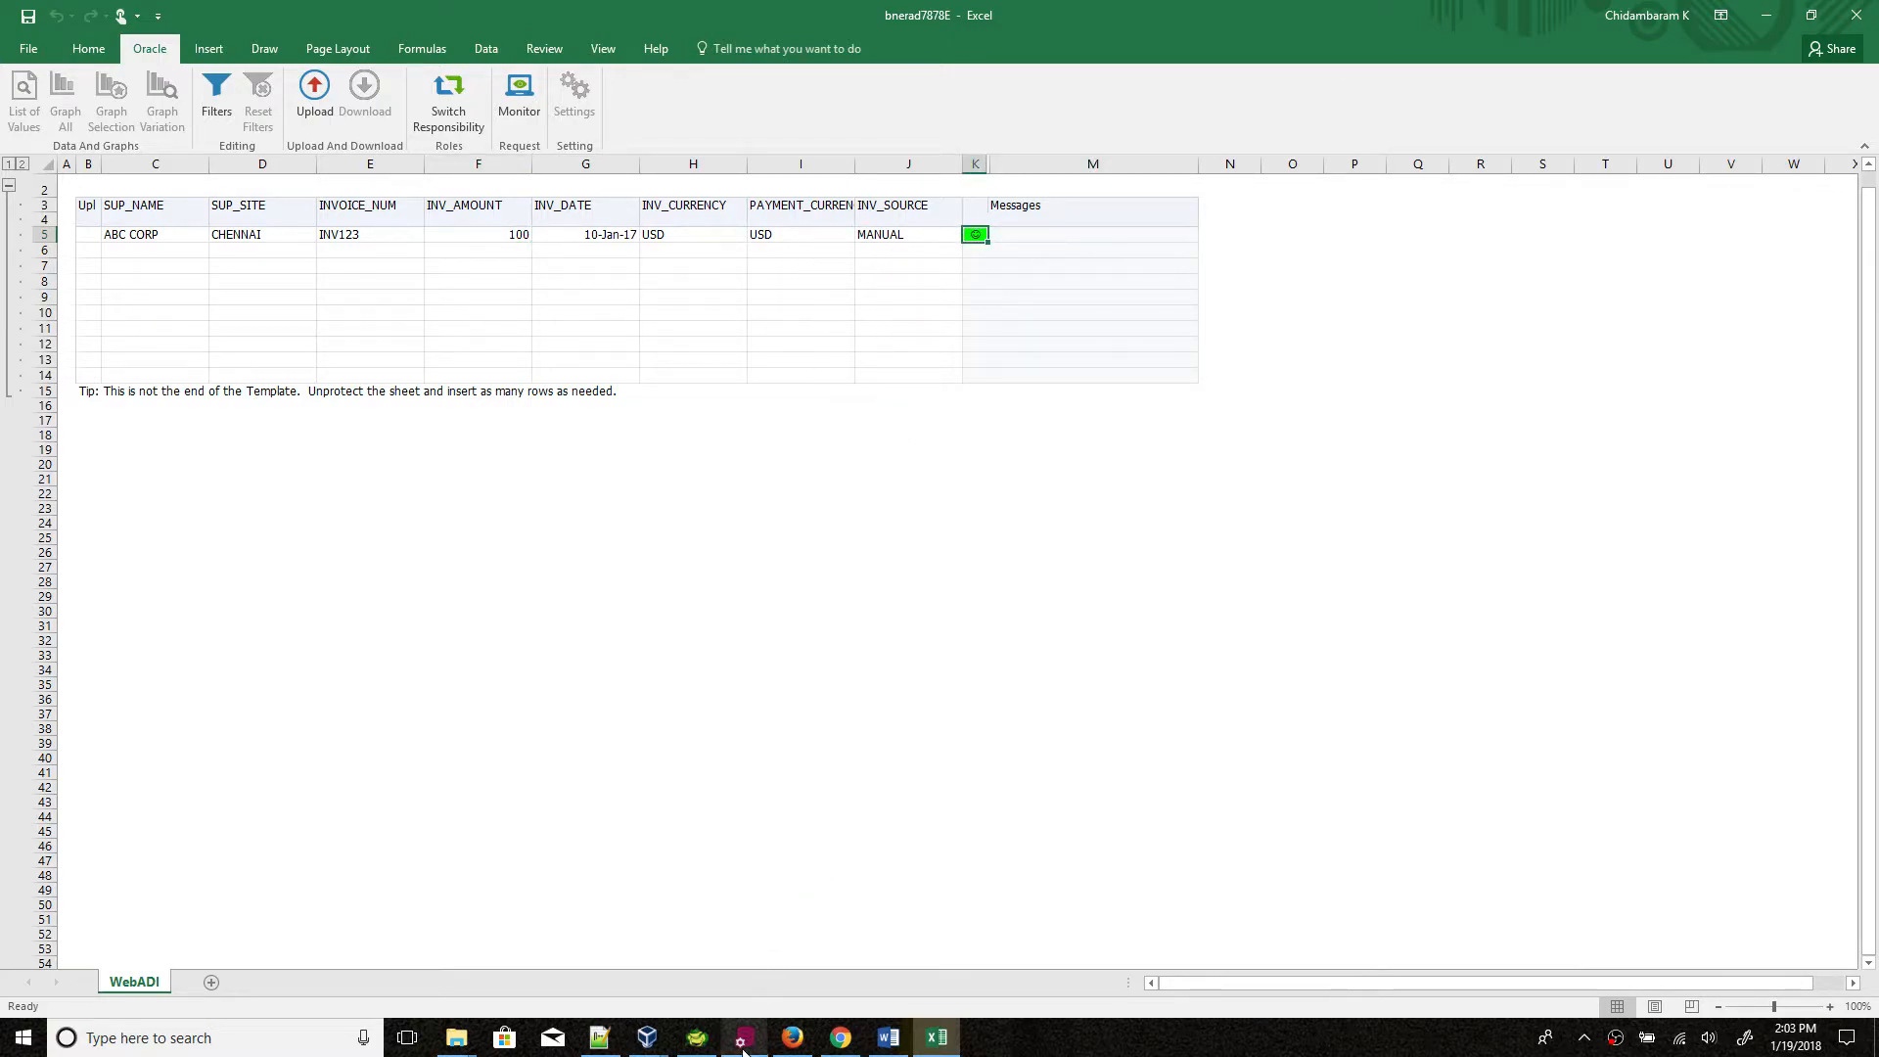
Step: Switch to Toad, query all rows of XXCDM_AP_INVOICE_TAB and check the uploaded ABC CORP record's values across its columns
click(696, 1039)
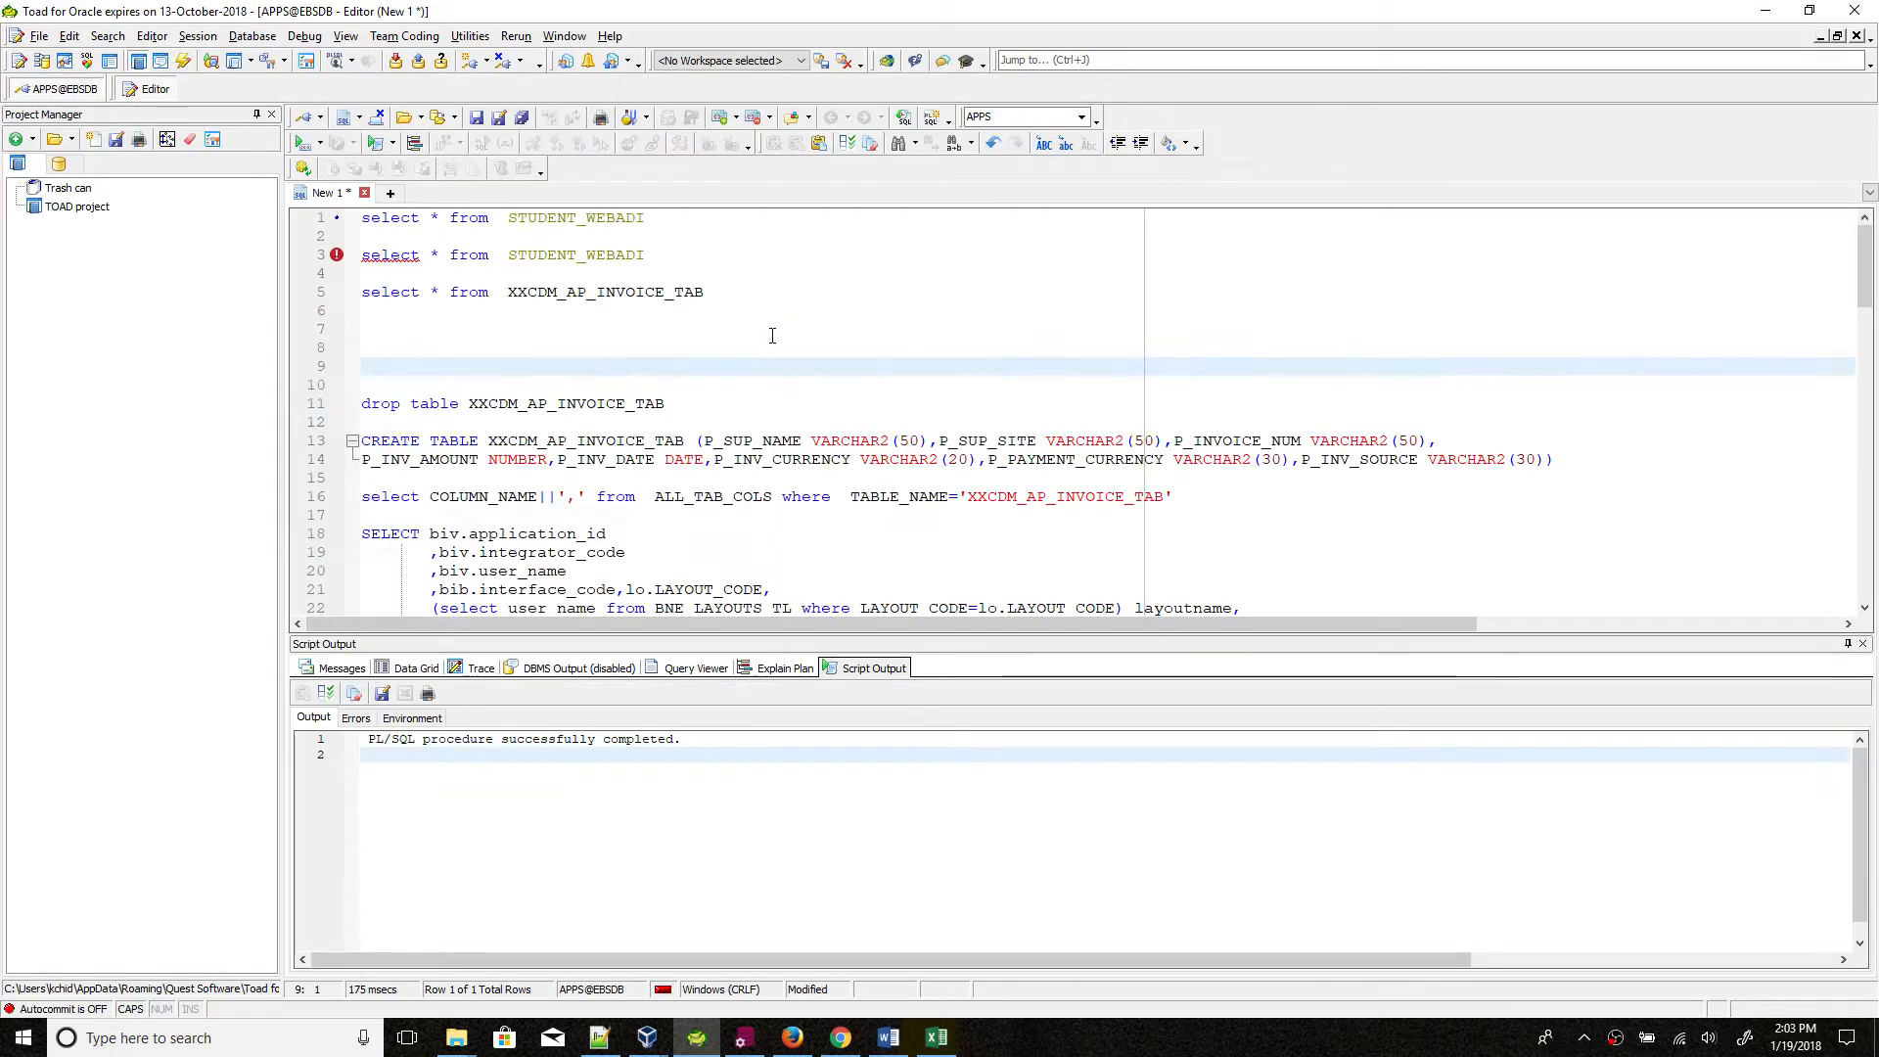
click(767, 291)
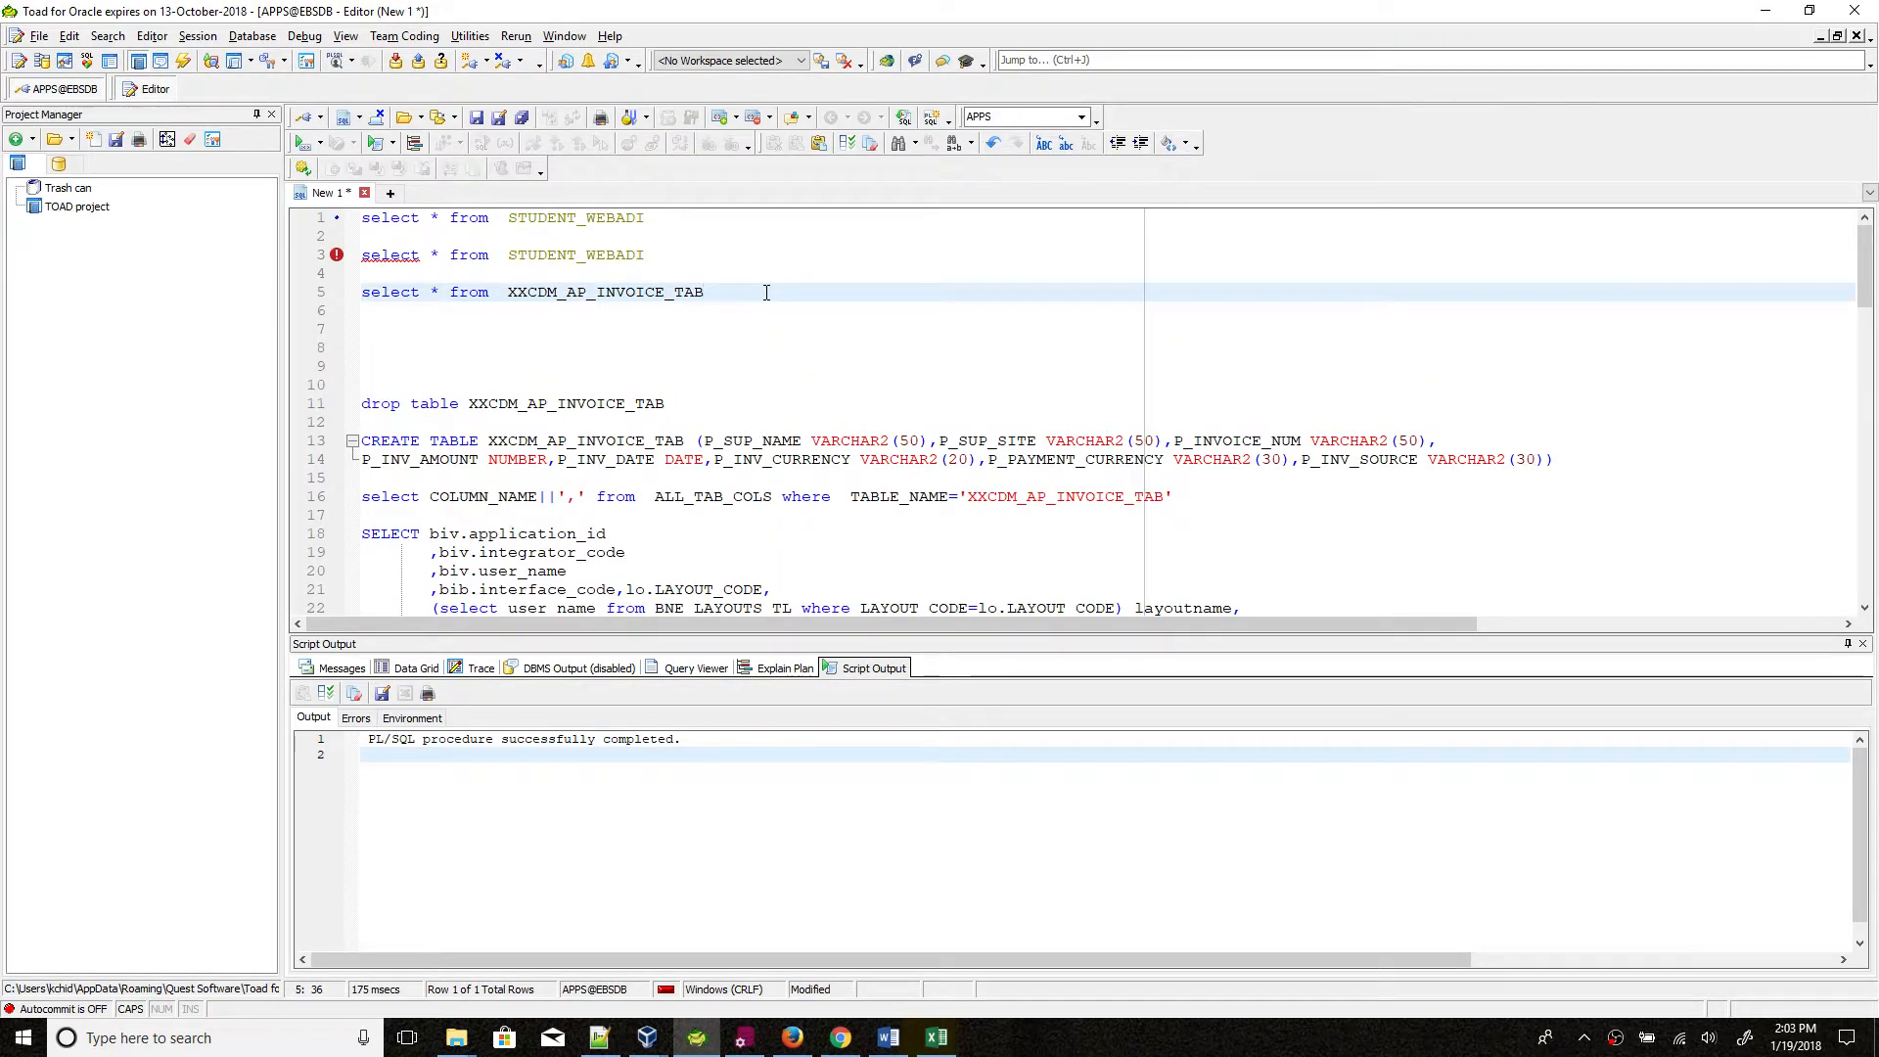
key(F9)
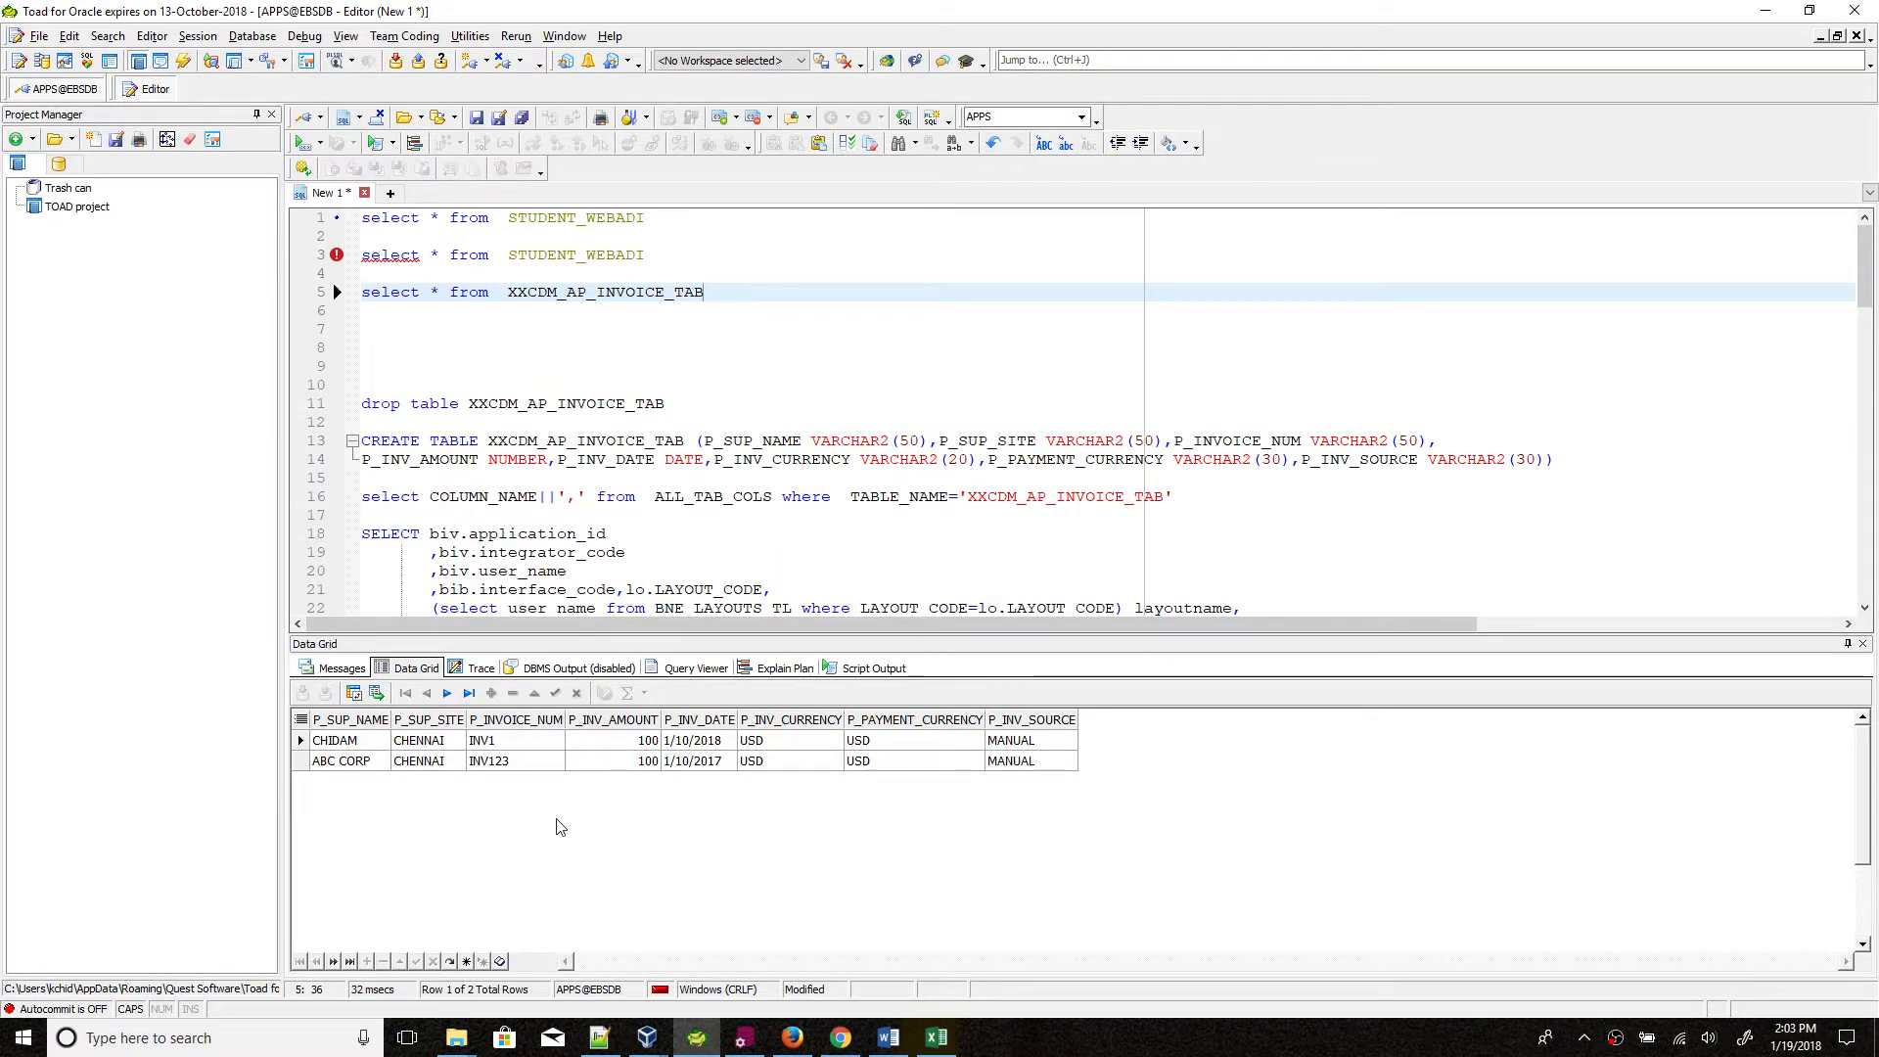
click(350, 762)
drag(352, 743, 709, 742)
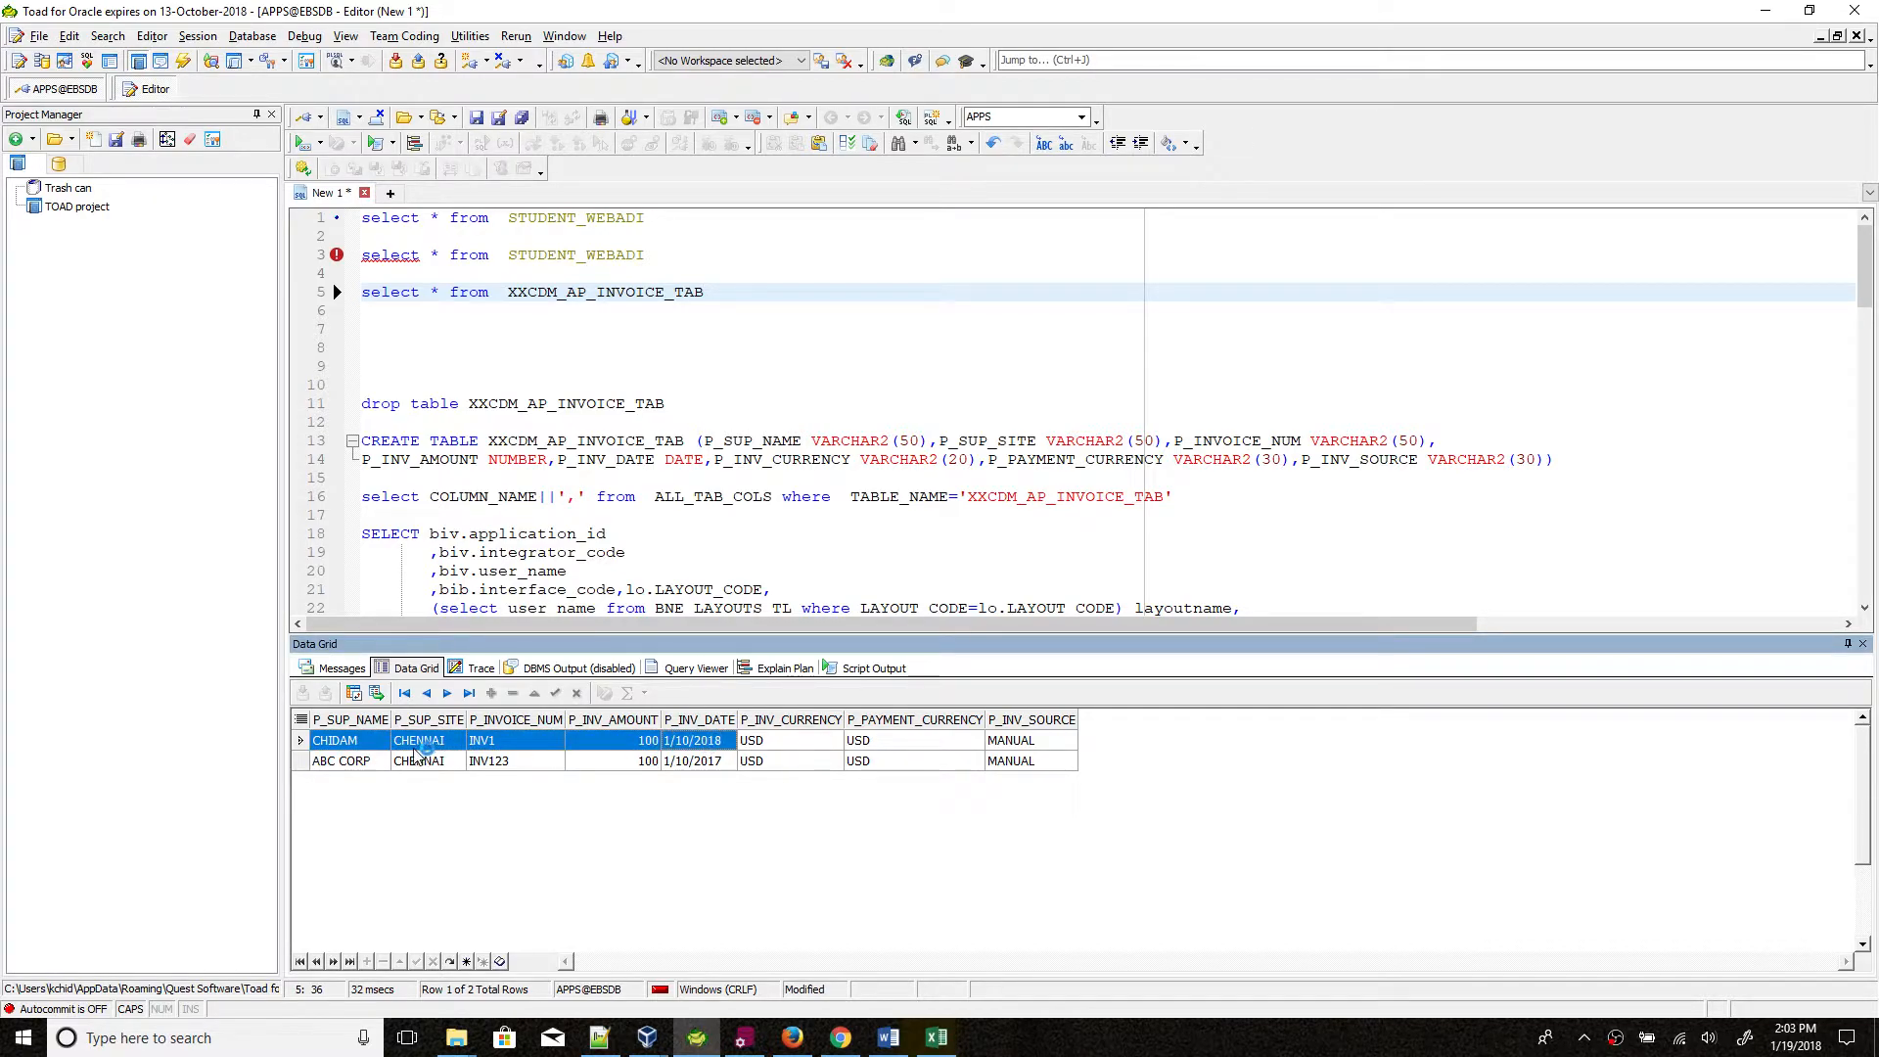
click(347, 762)
click(349, 763)
click(420, 763)
click(497, 766)
drag(671, 770, 984, 773)
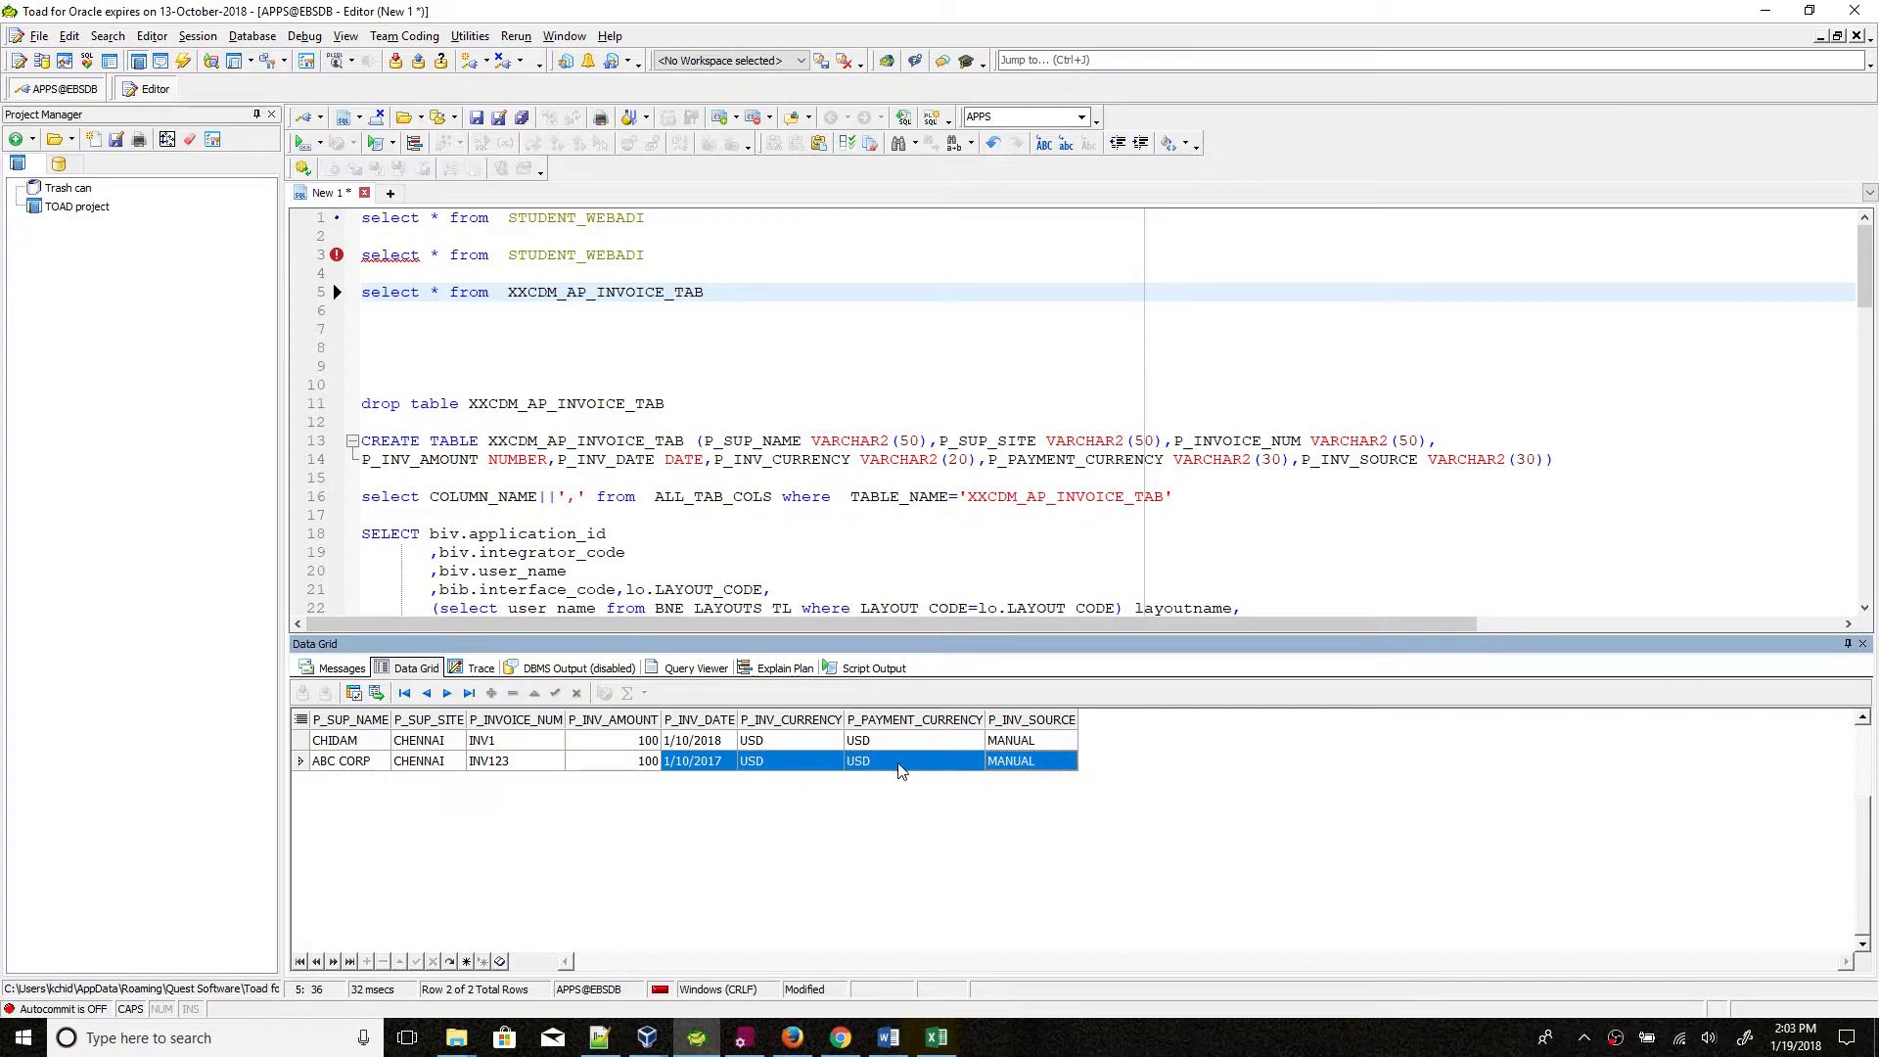
Step: Return to Excel and unprotect the WebADI sheet from the workbook information page
click(936, 1037)
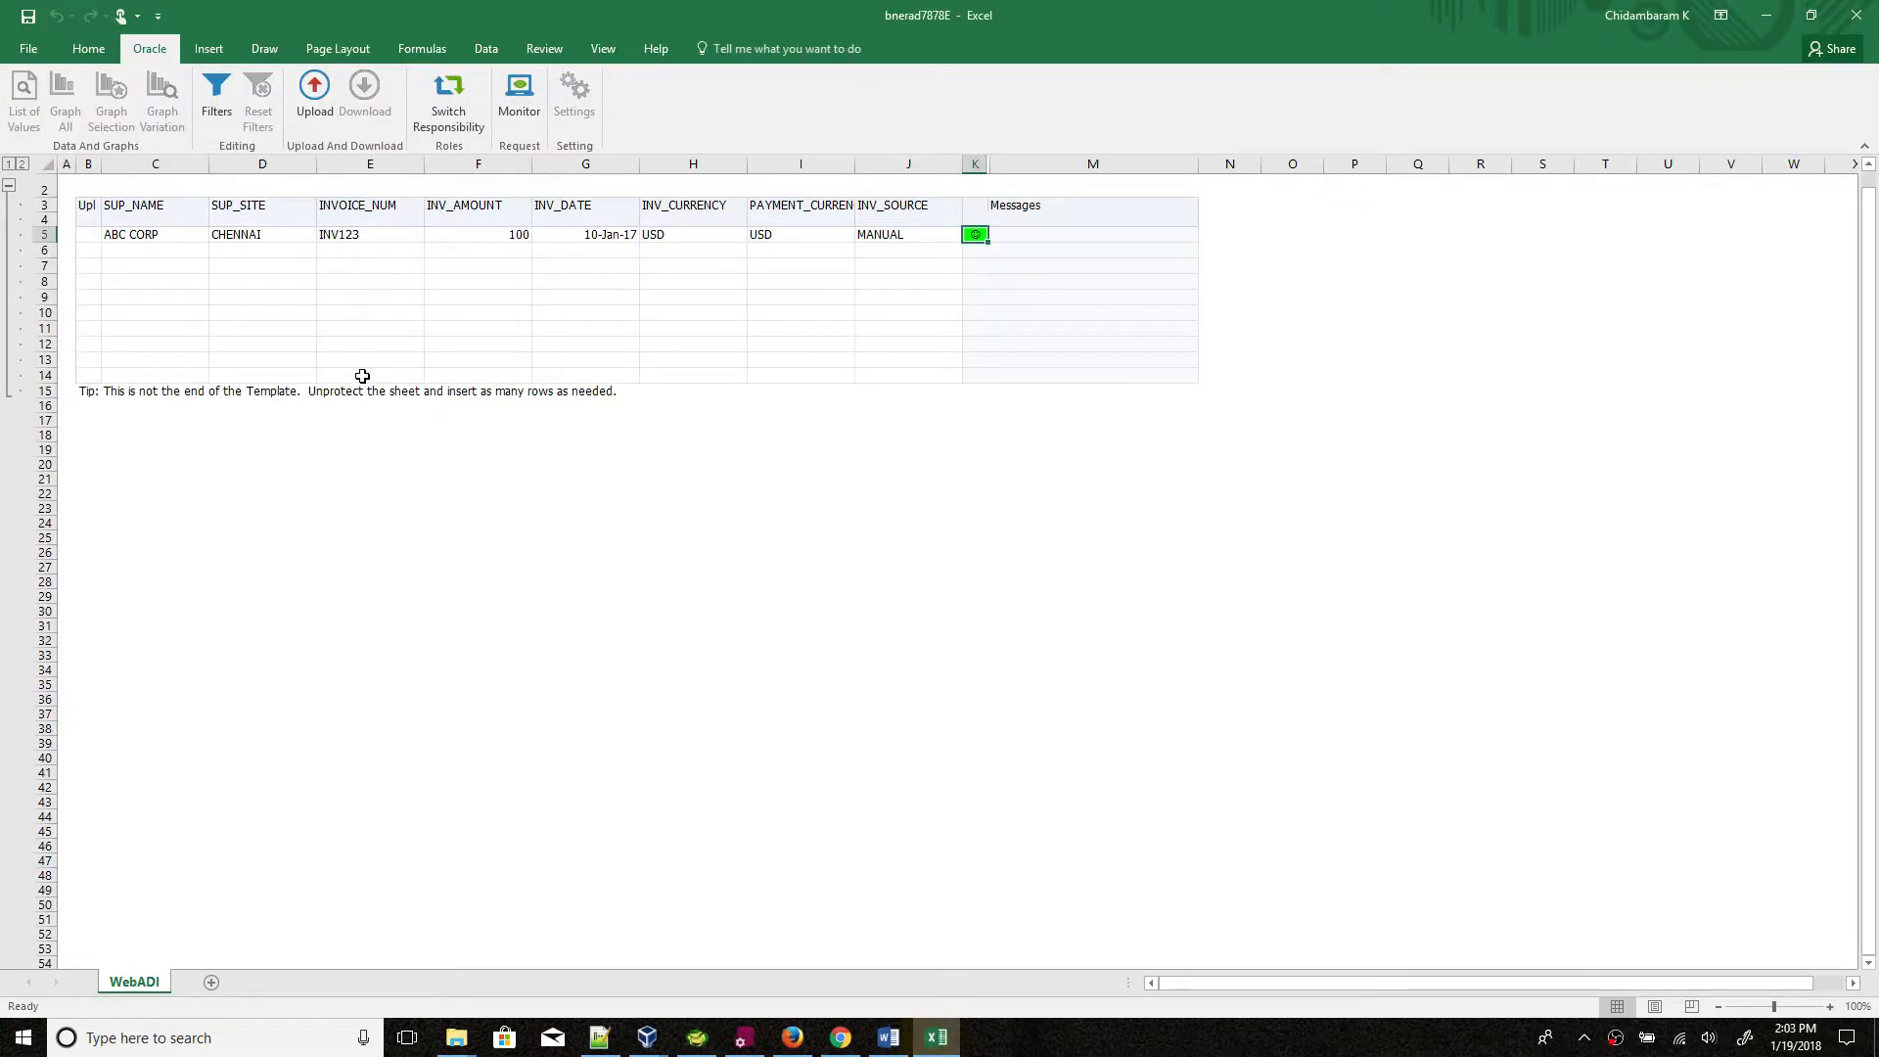
drag(172, 238, 189, 370)
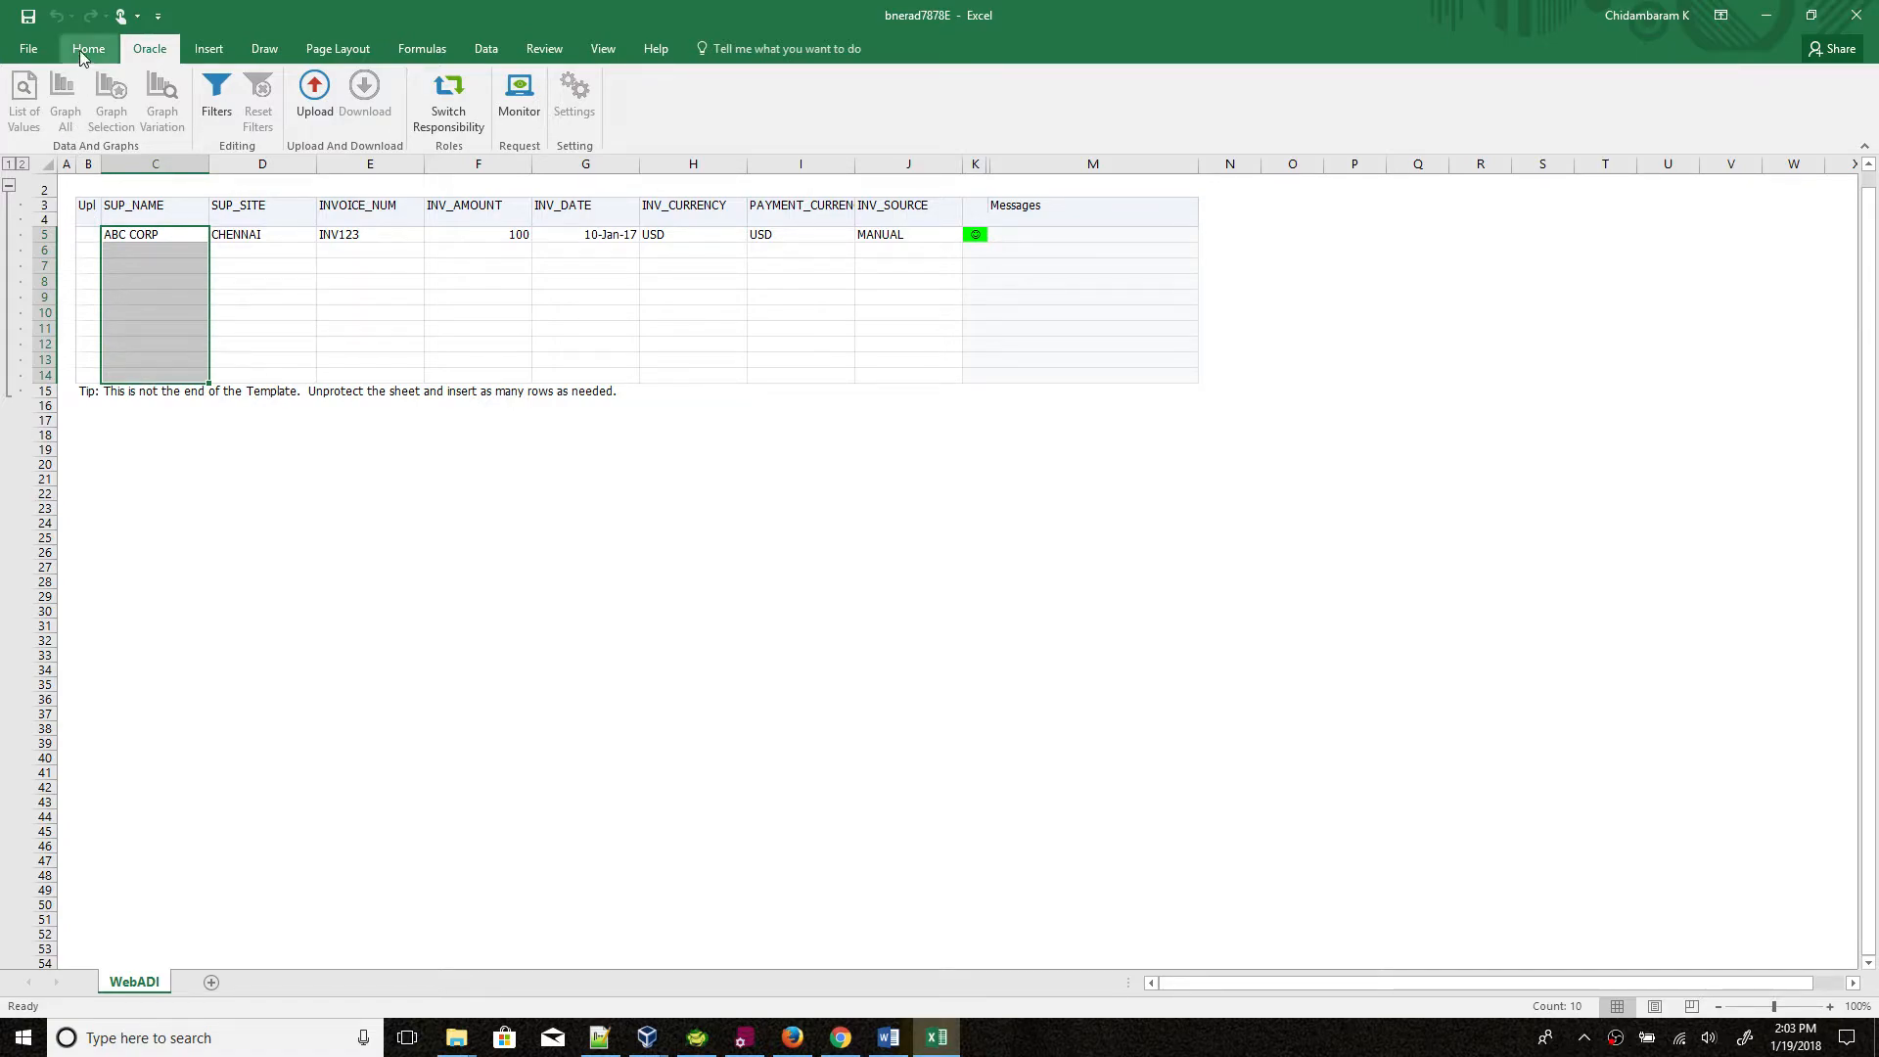
click(38, 45)
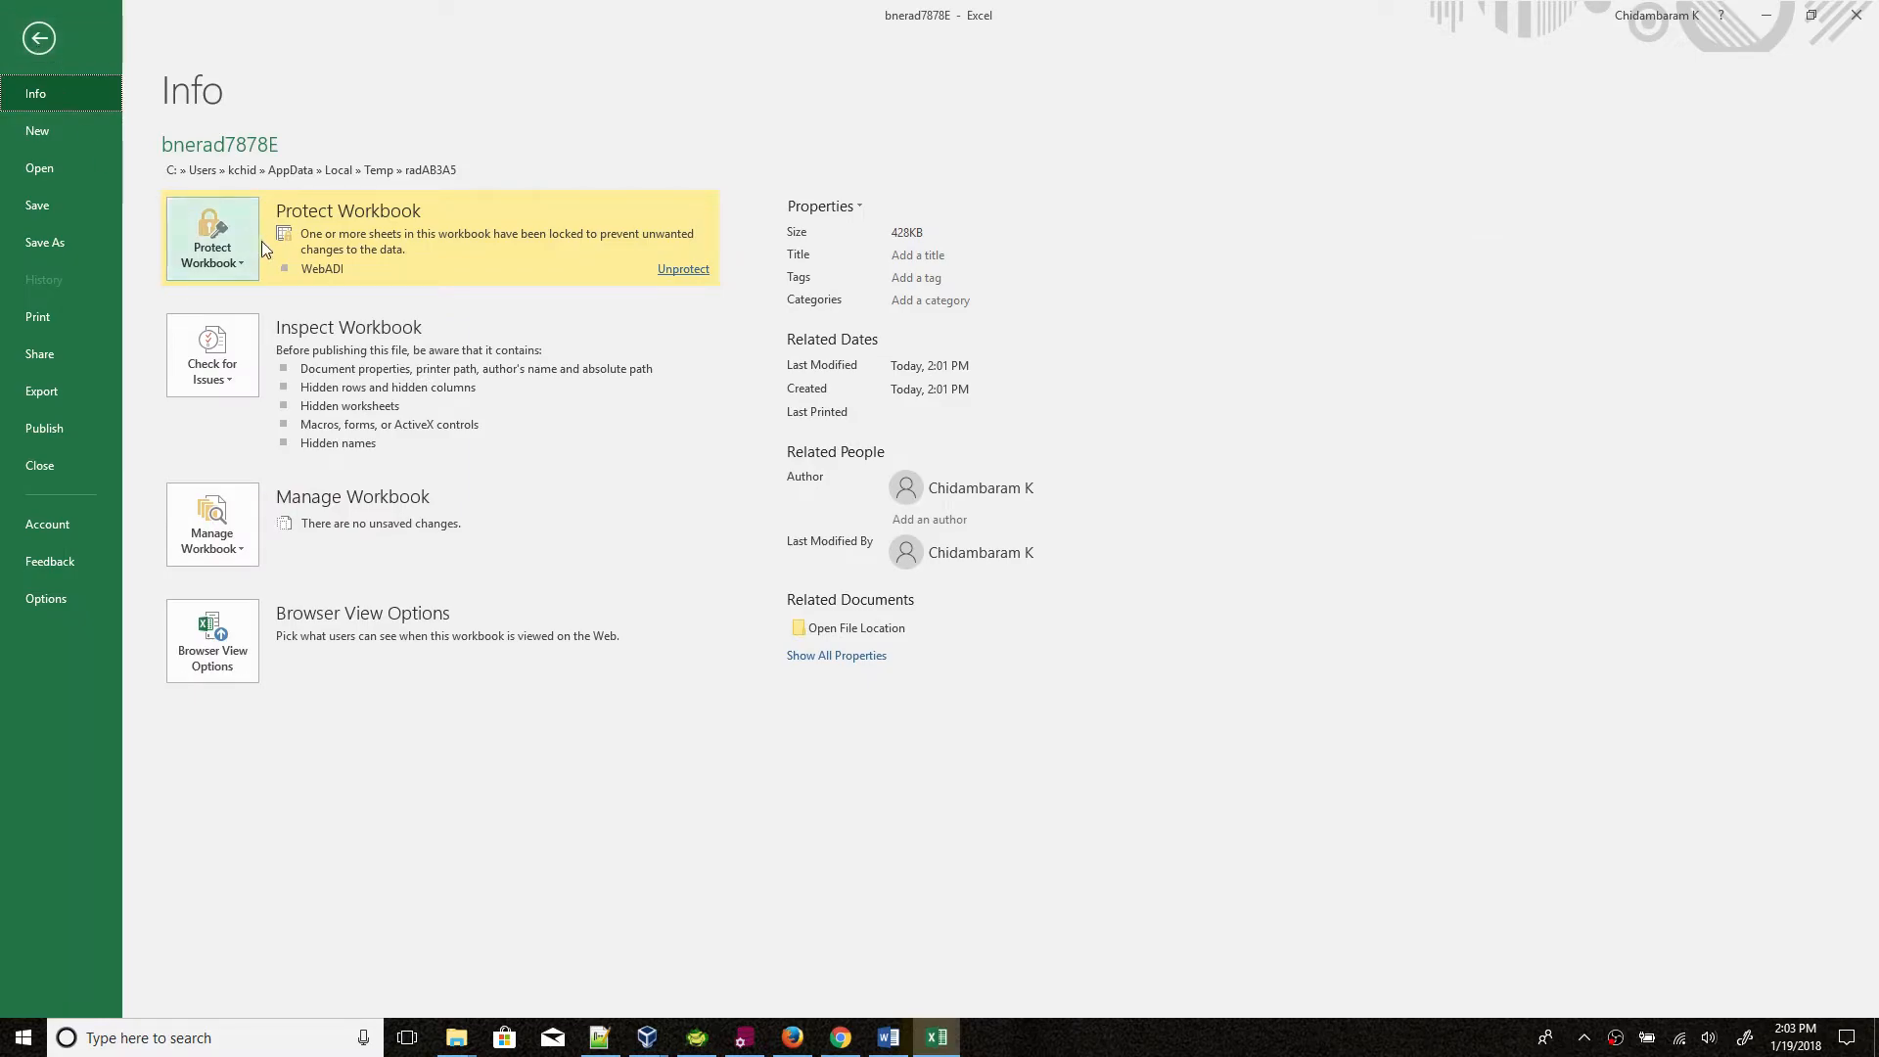
click(683, 270)
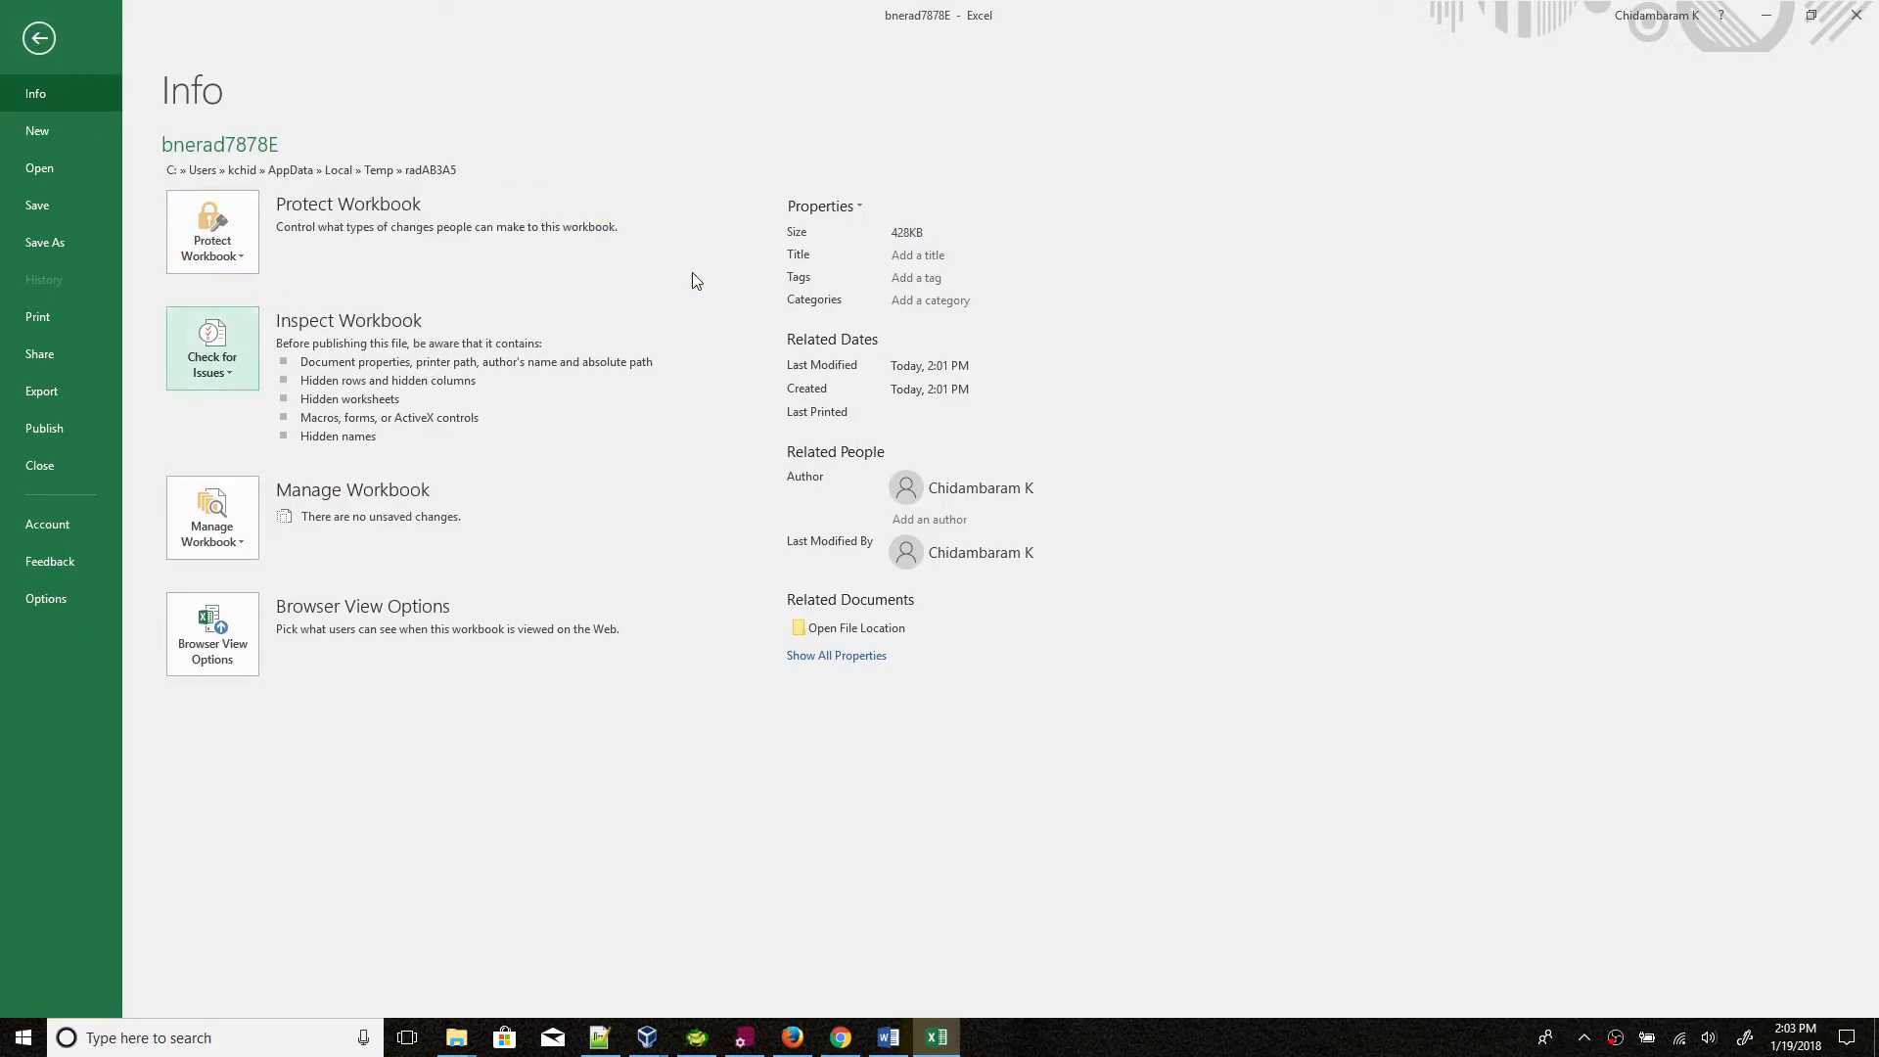
click(39, 38)
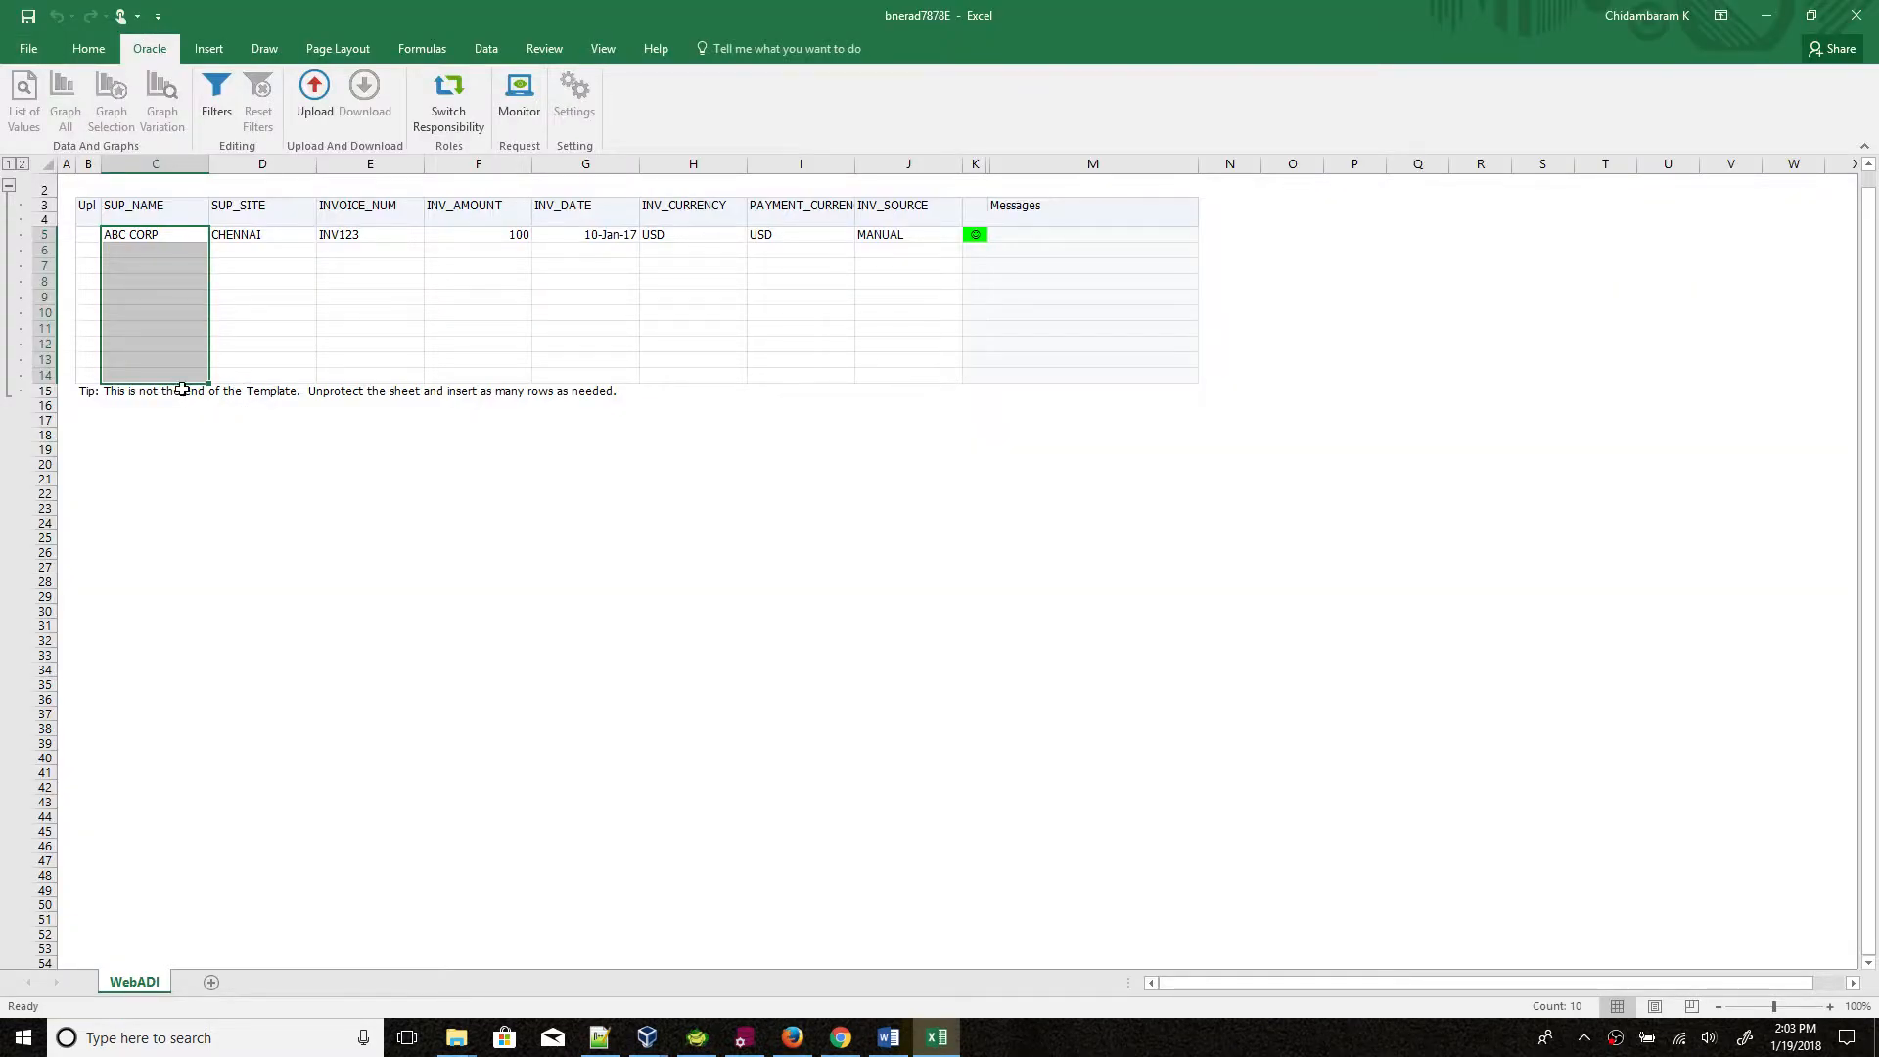
Step: Insert a new row at row 14, the last line of the data-entry table
click(76, 377)
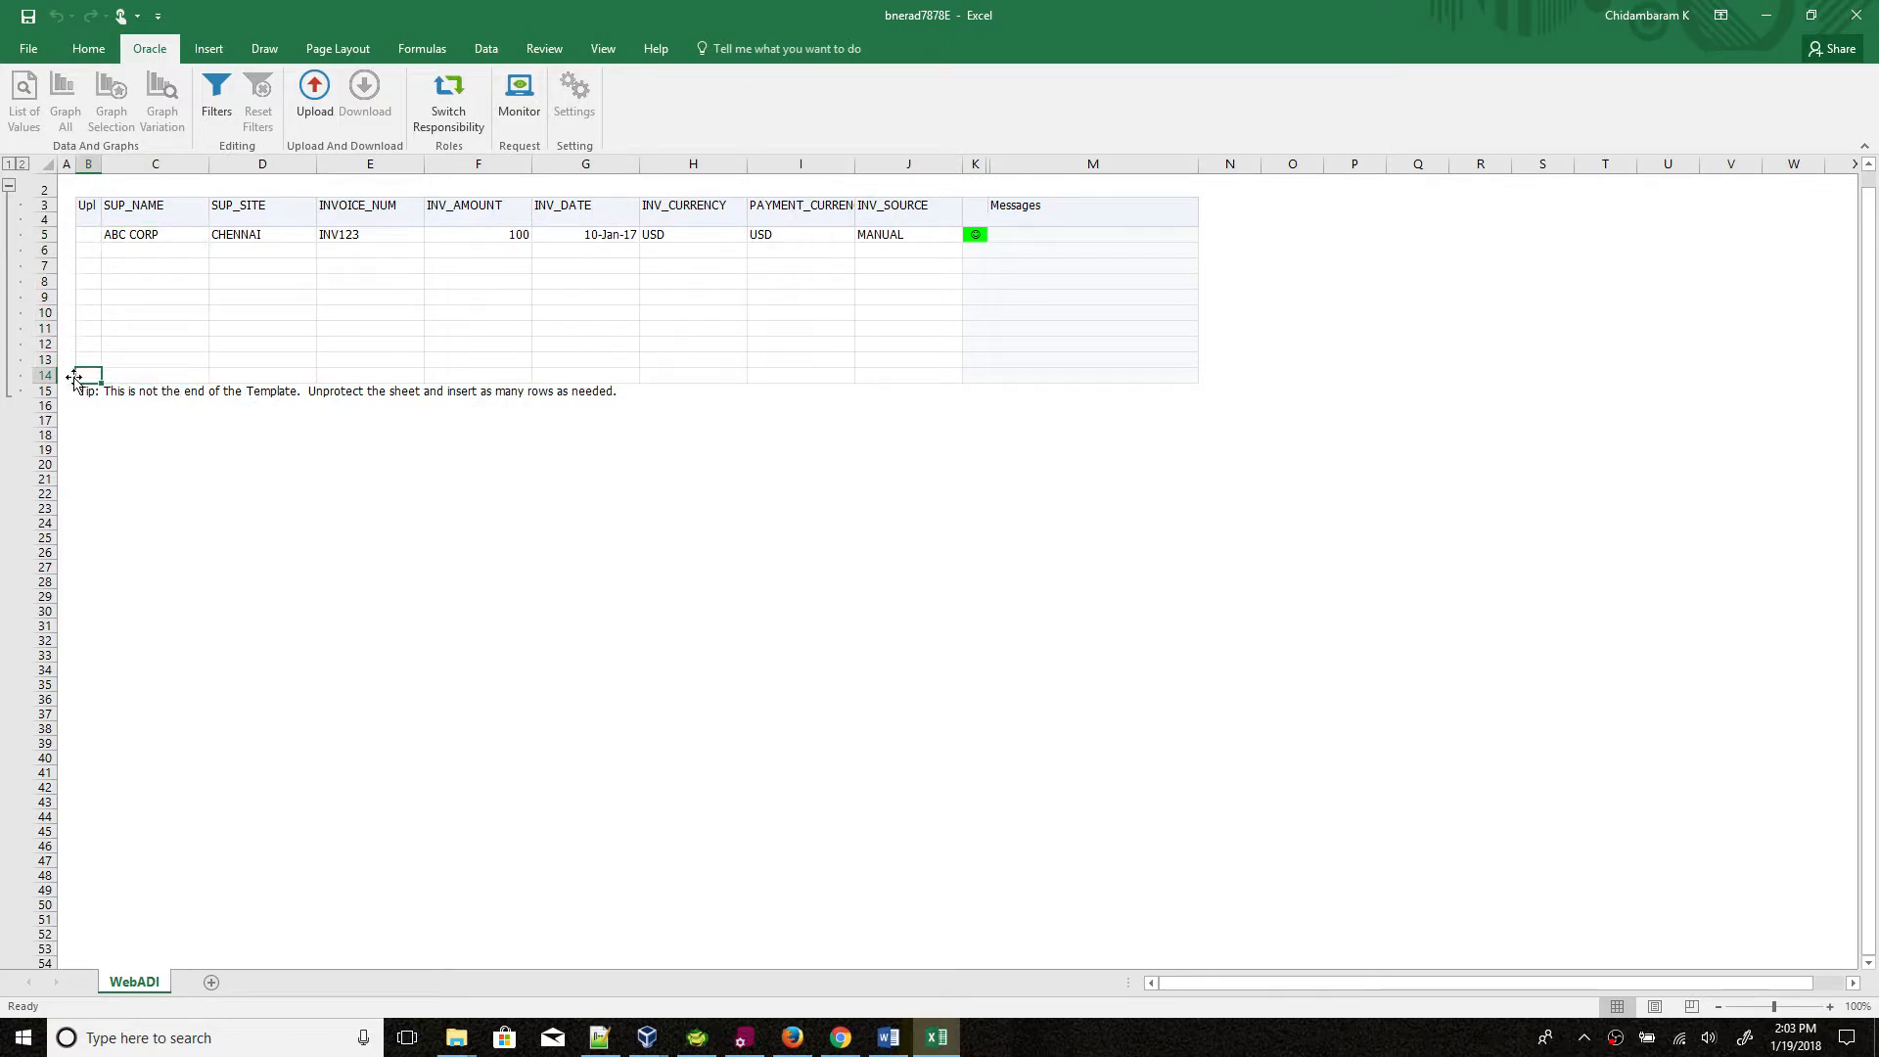
click(47, 377)
right_click(49, 378)
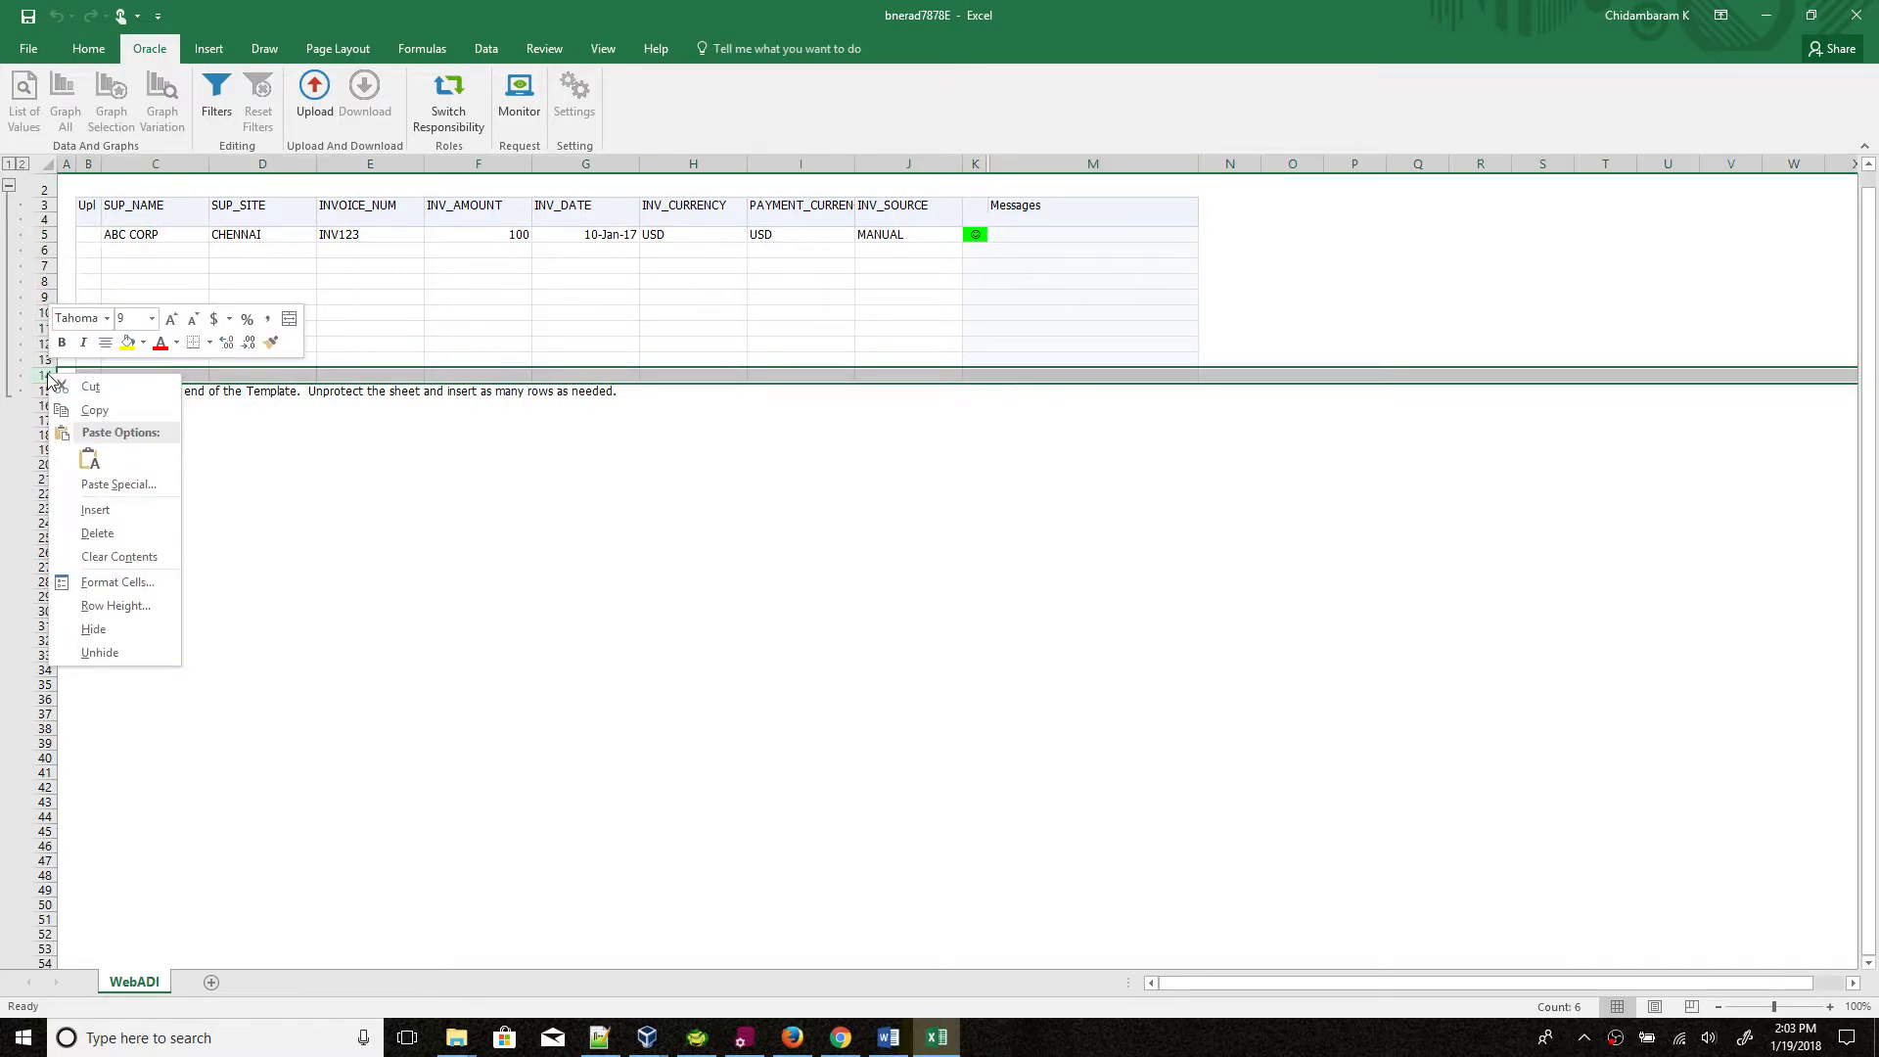
click(88, 509)
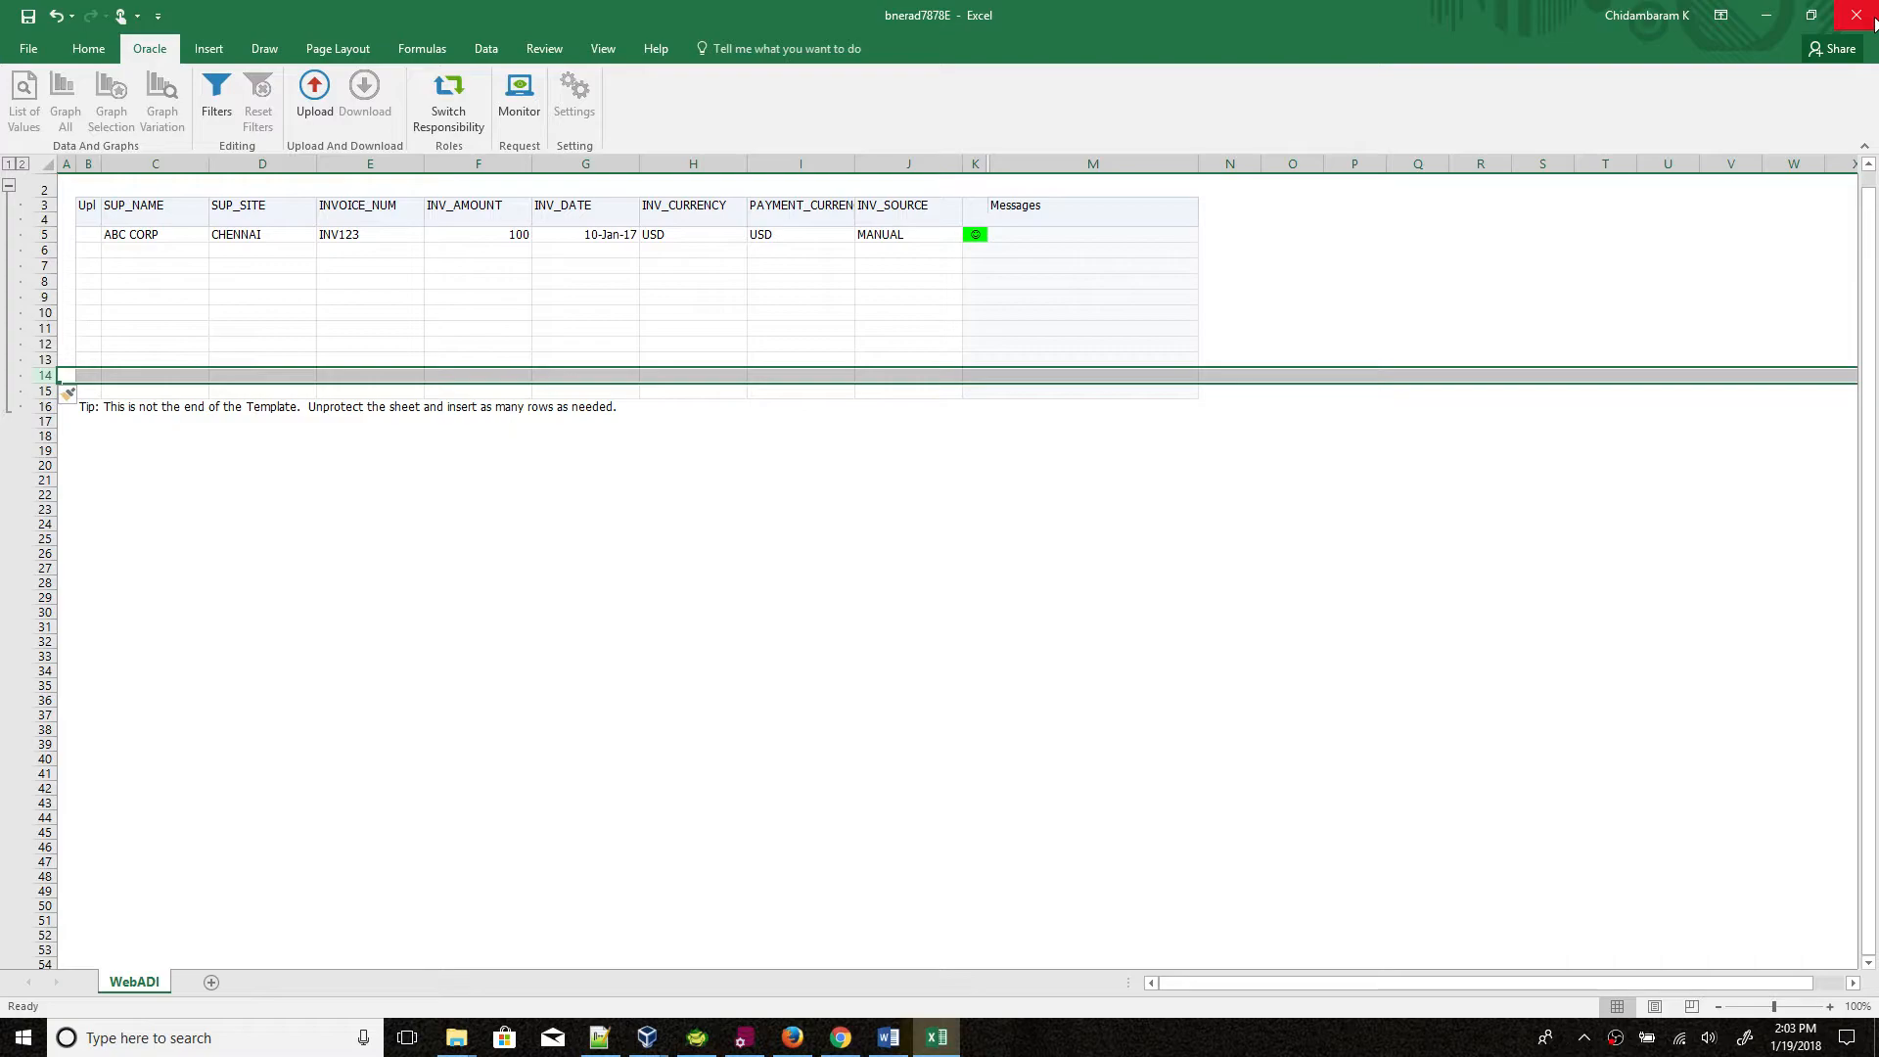
Step: Switch the sheet's Oracle responsibility to Desktop Integration Manager and close the confirmation
click(469, 110)
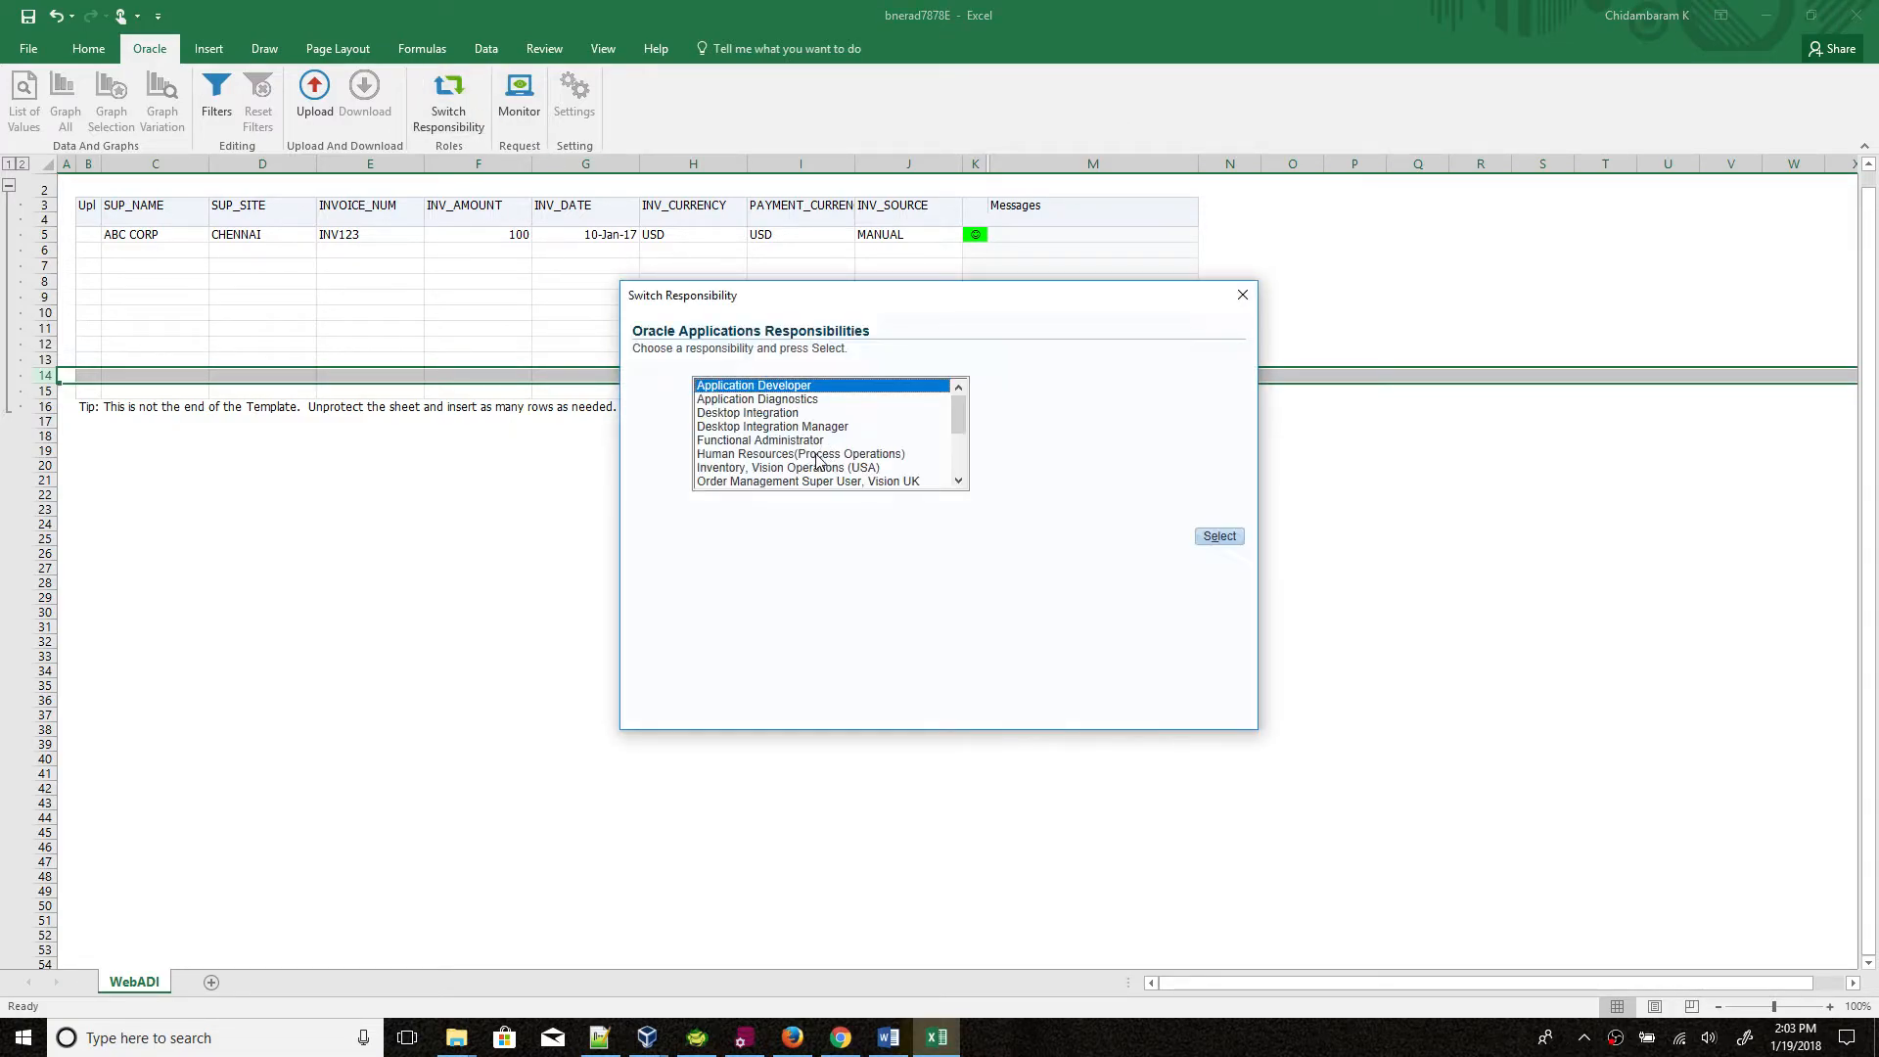
click(792, 427)
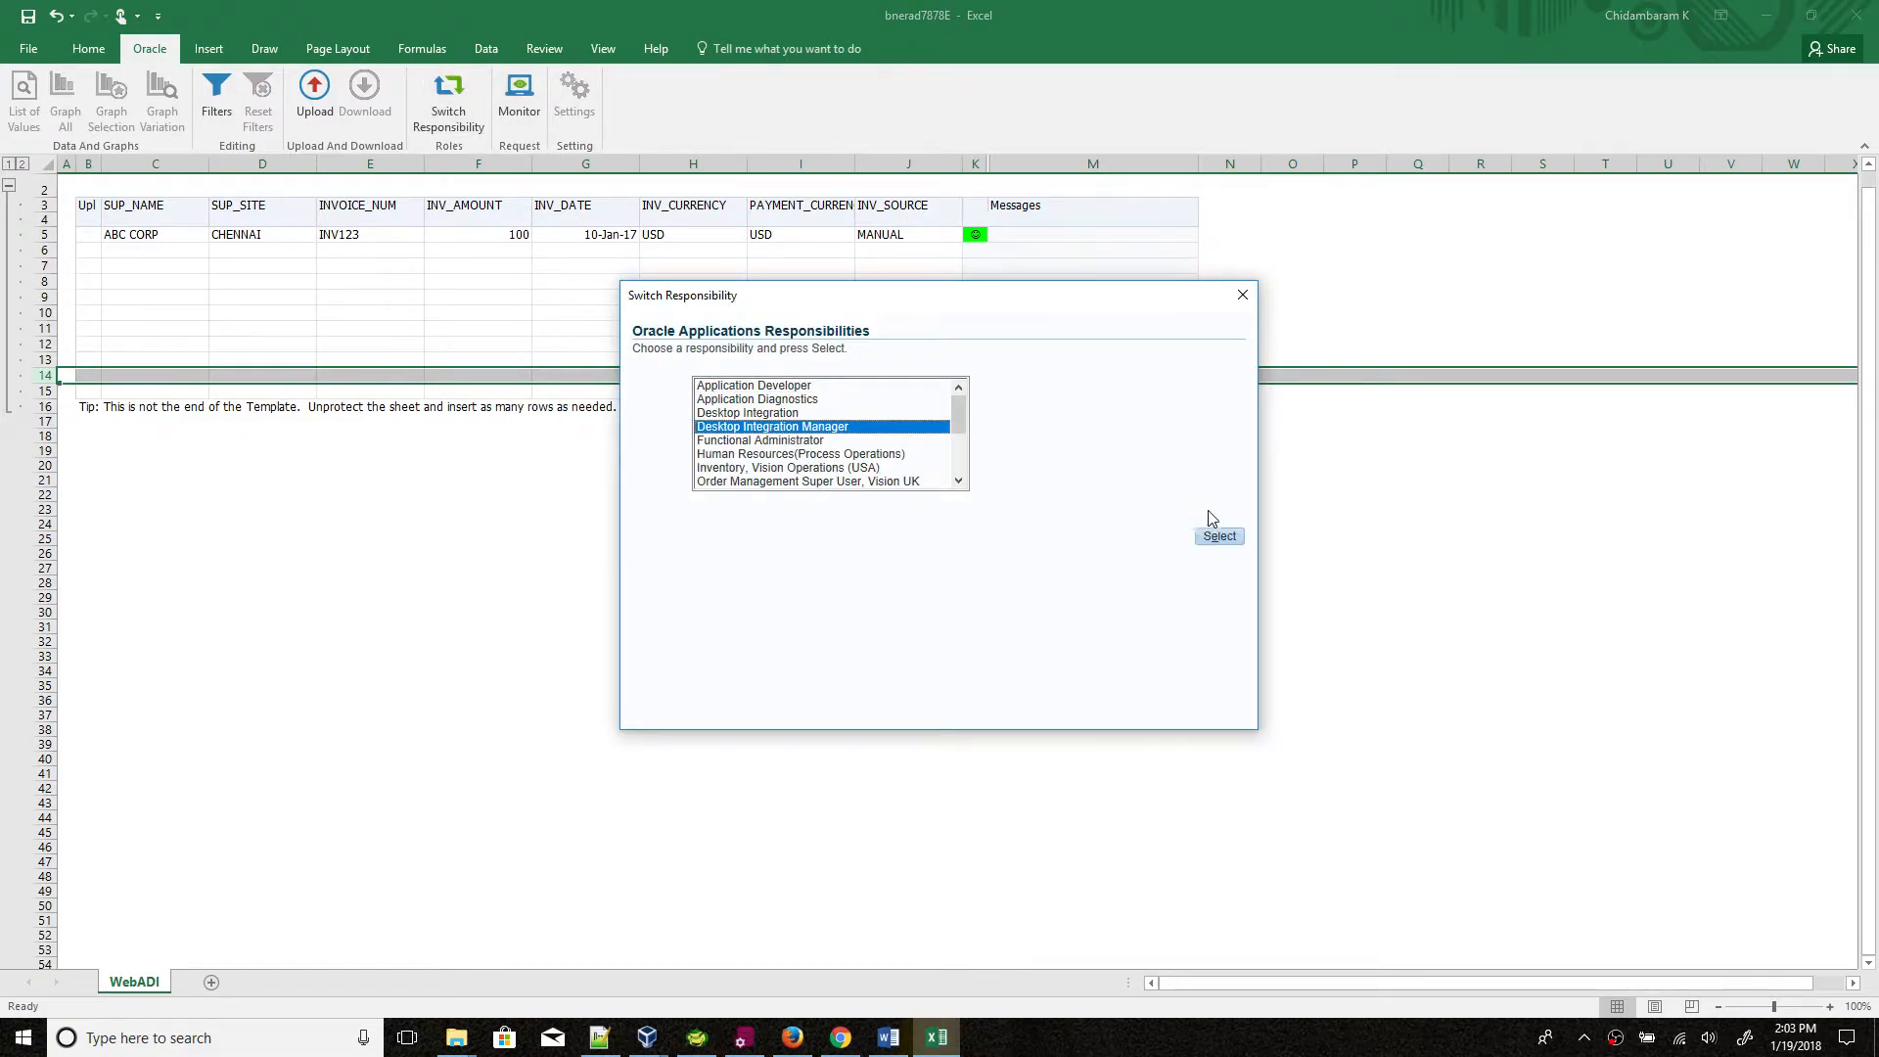
click(1218, 535)
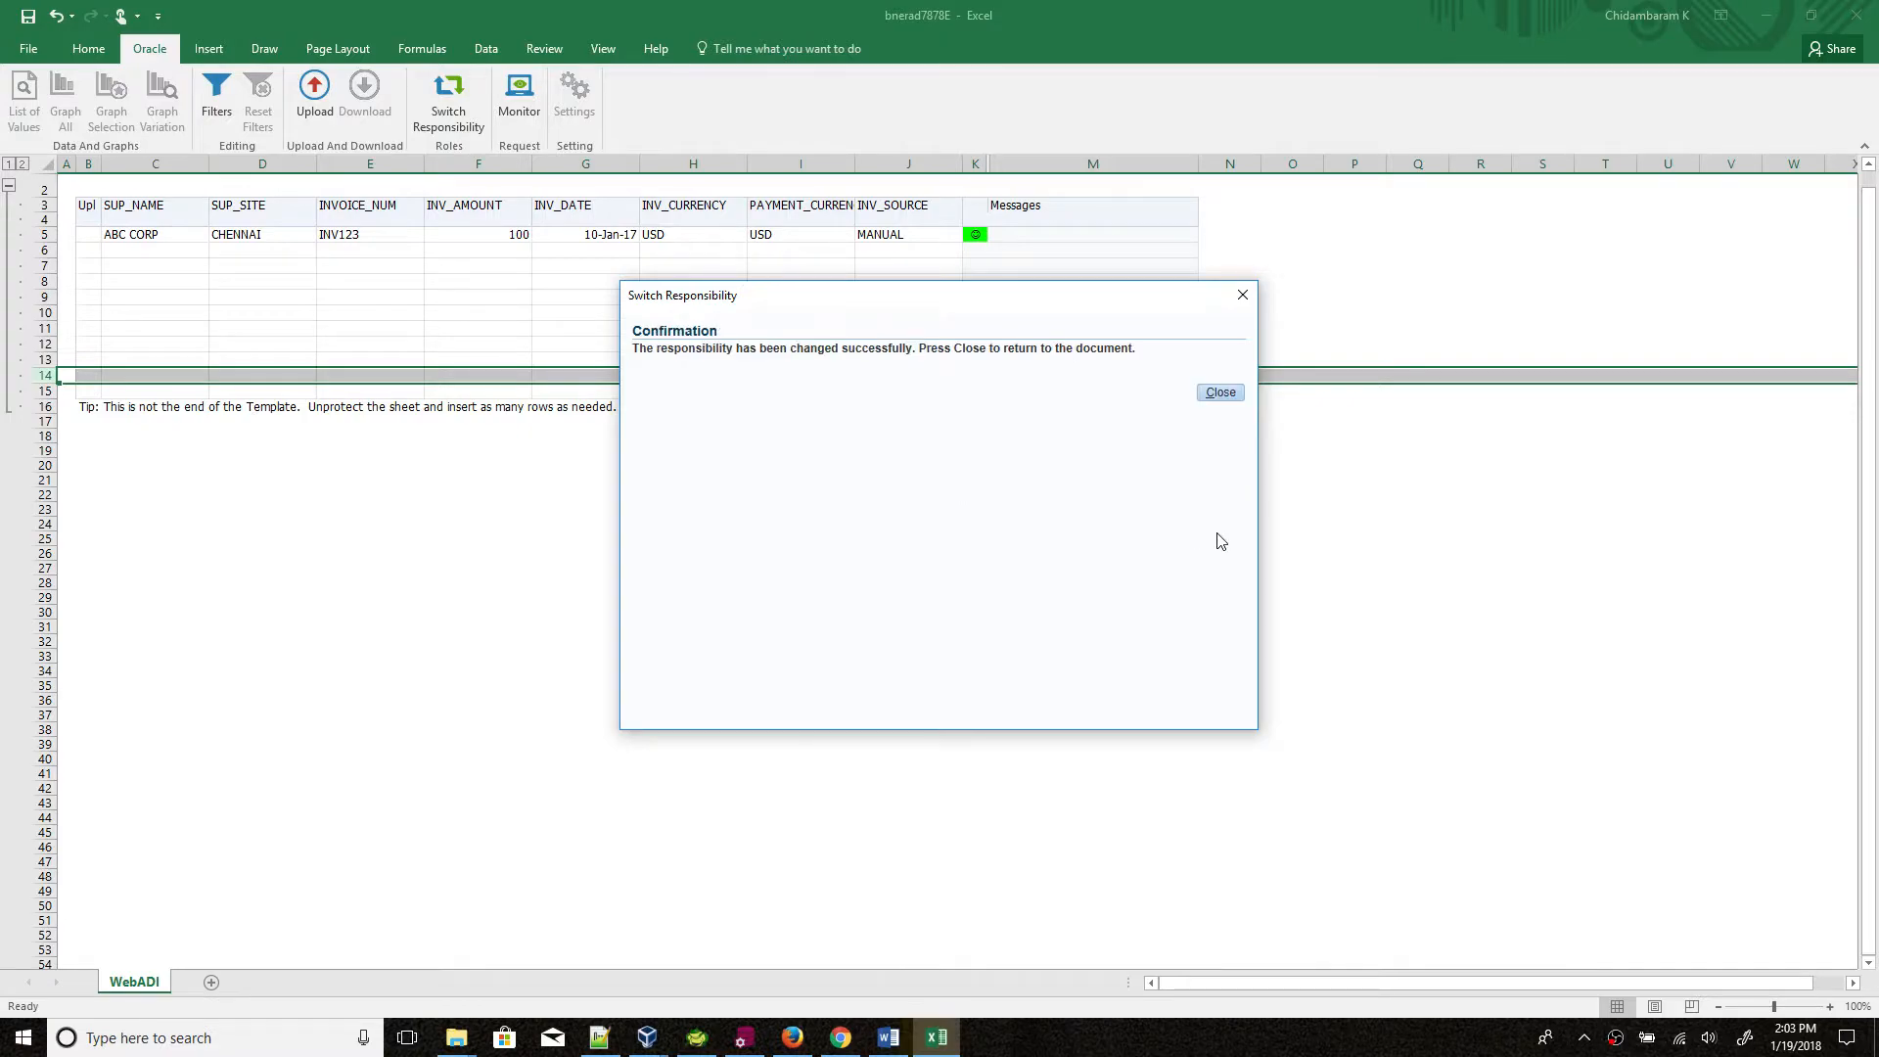
click(1202, 395)
Step: Close the workbook without saving its changes and open Manage Integrators under Desktop Integration Manager in Firefox
click(1856, 15)
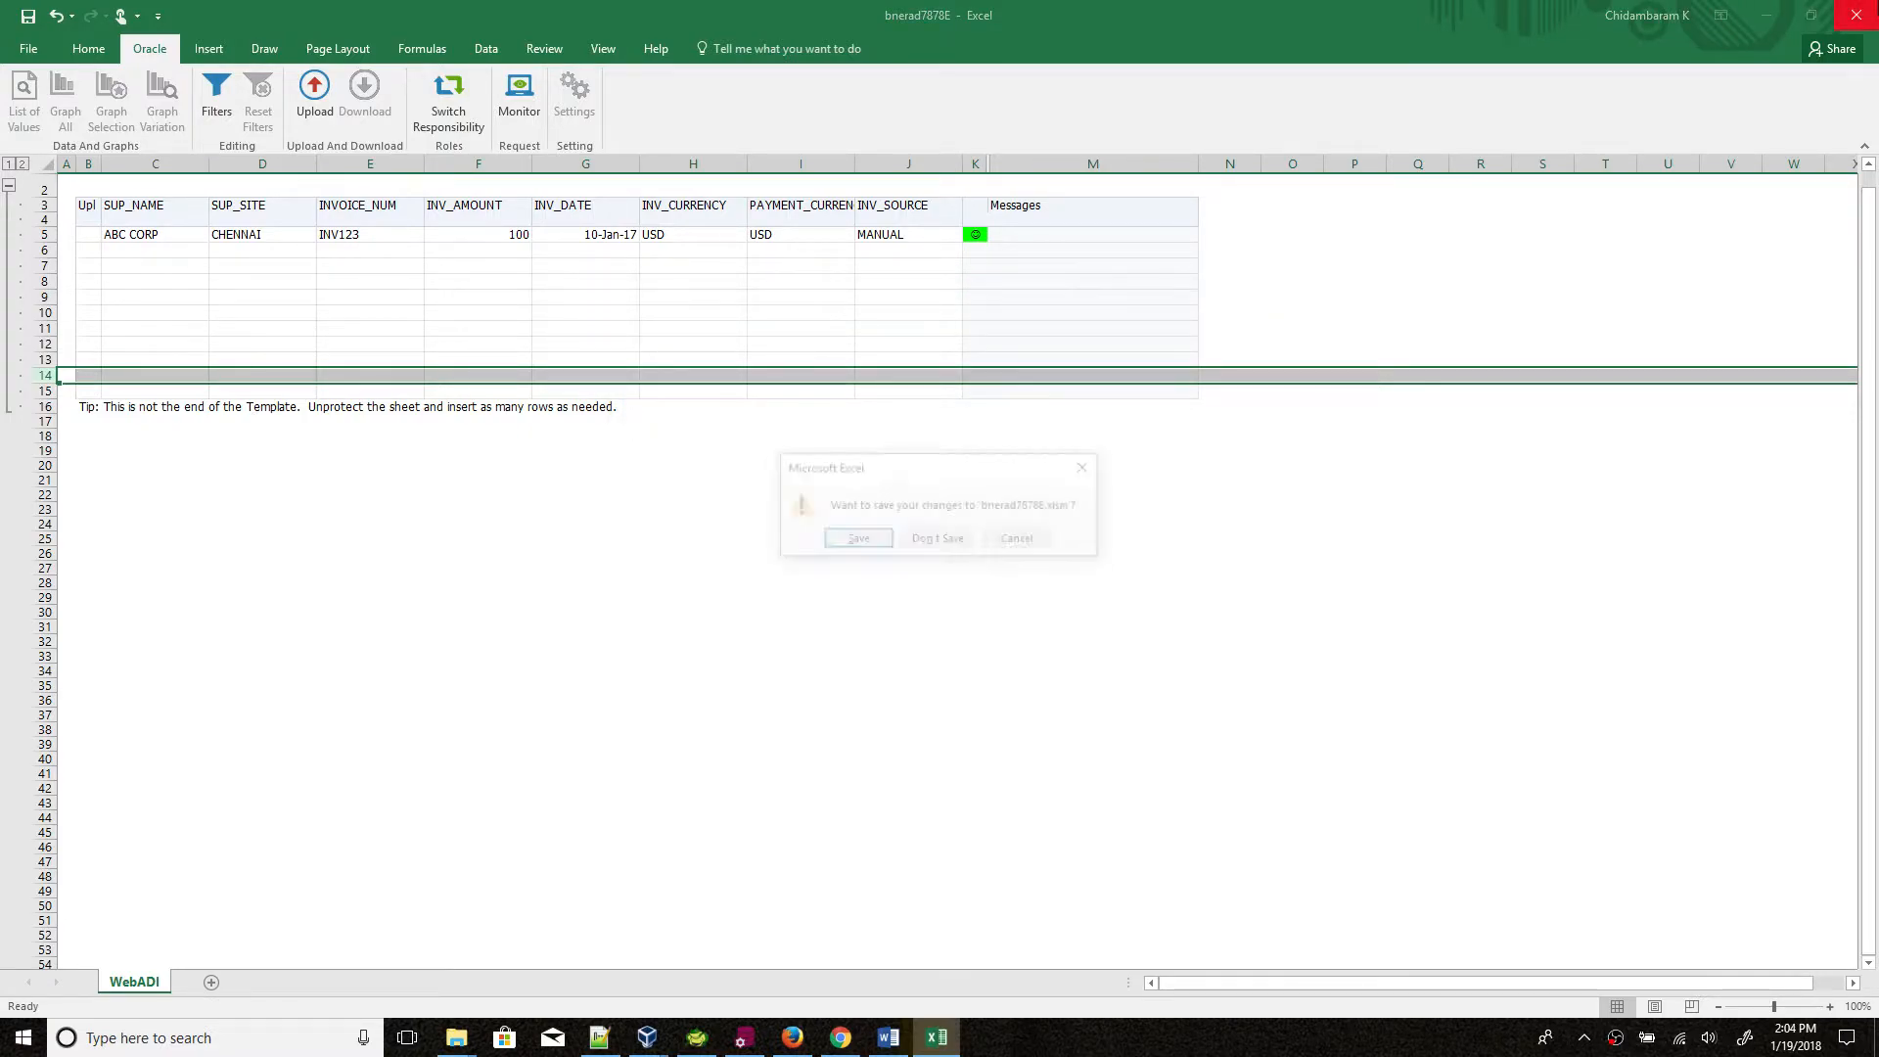
click(930, 543)
click(787, 1039)
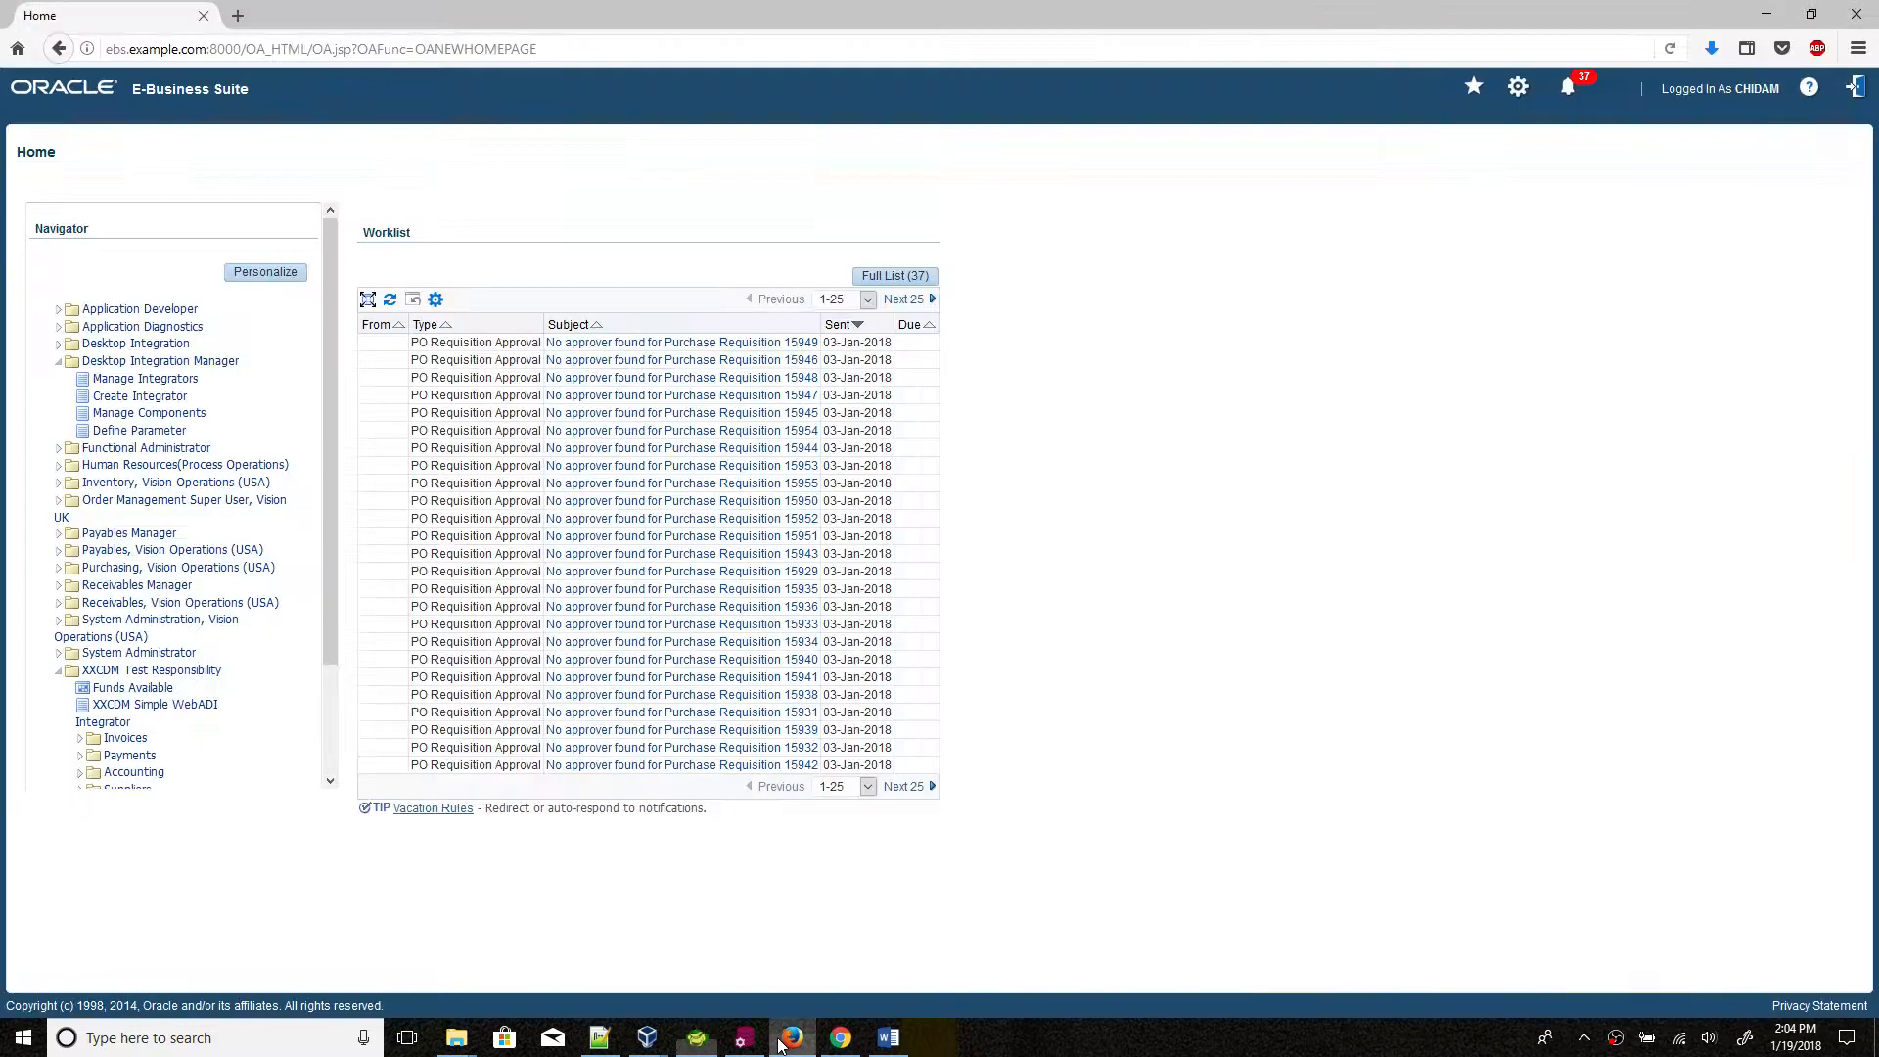
click(145, 379)
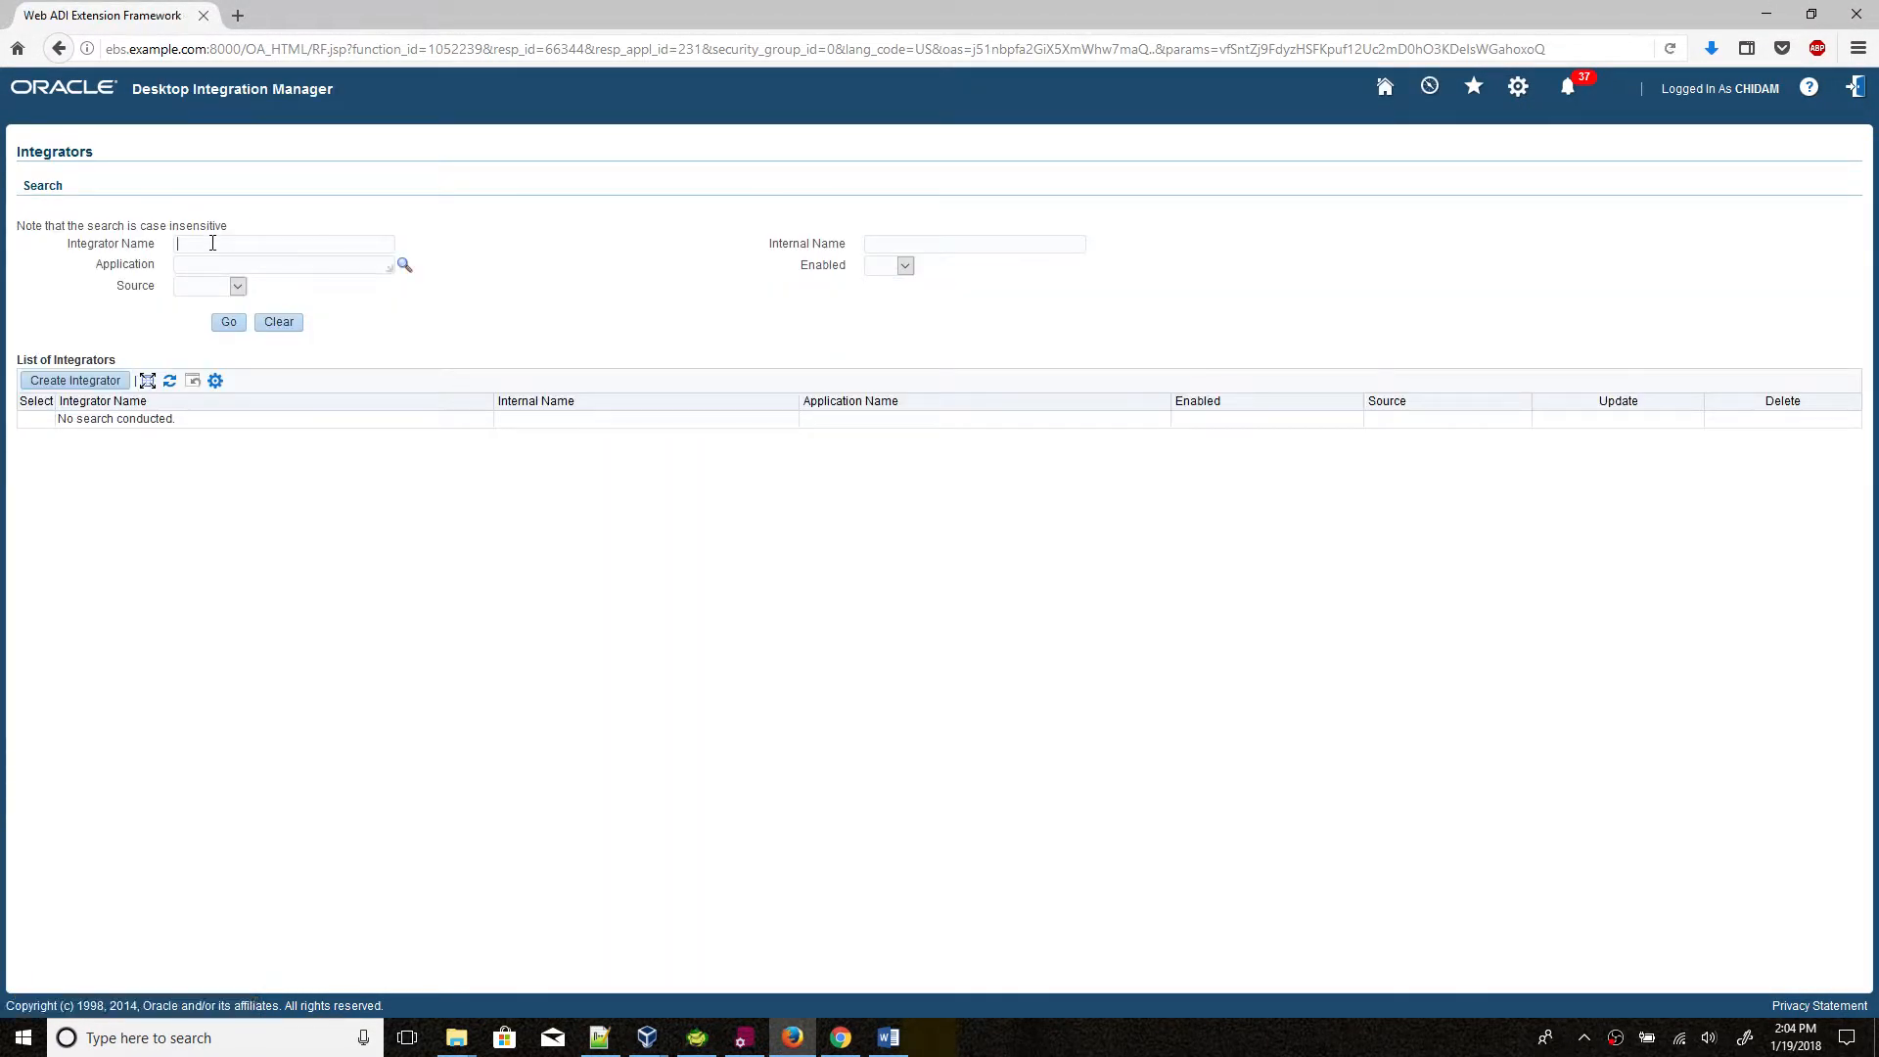
Step: Search the integrators by name for CDM and open the layout definition of CDMXX WEBADI Integrator
text(CDN)
key(BackSpace)
text(M)
key(Return)
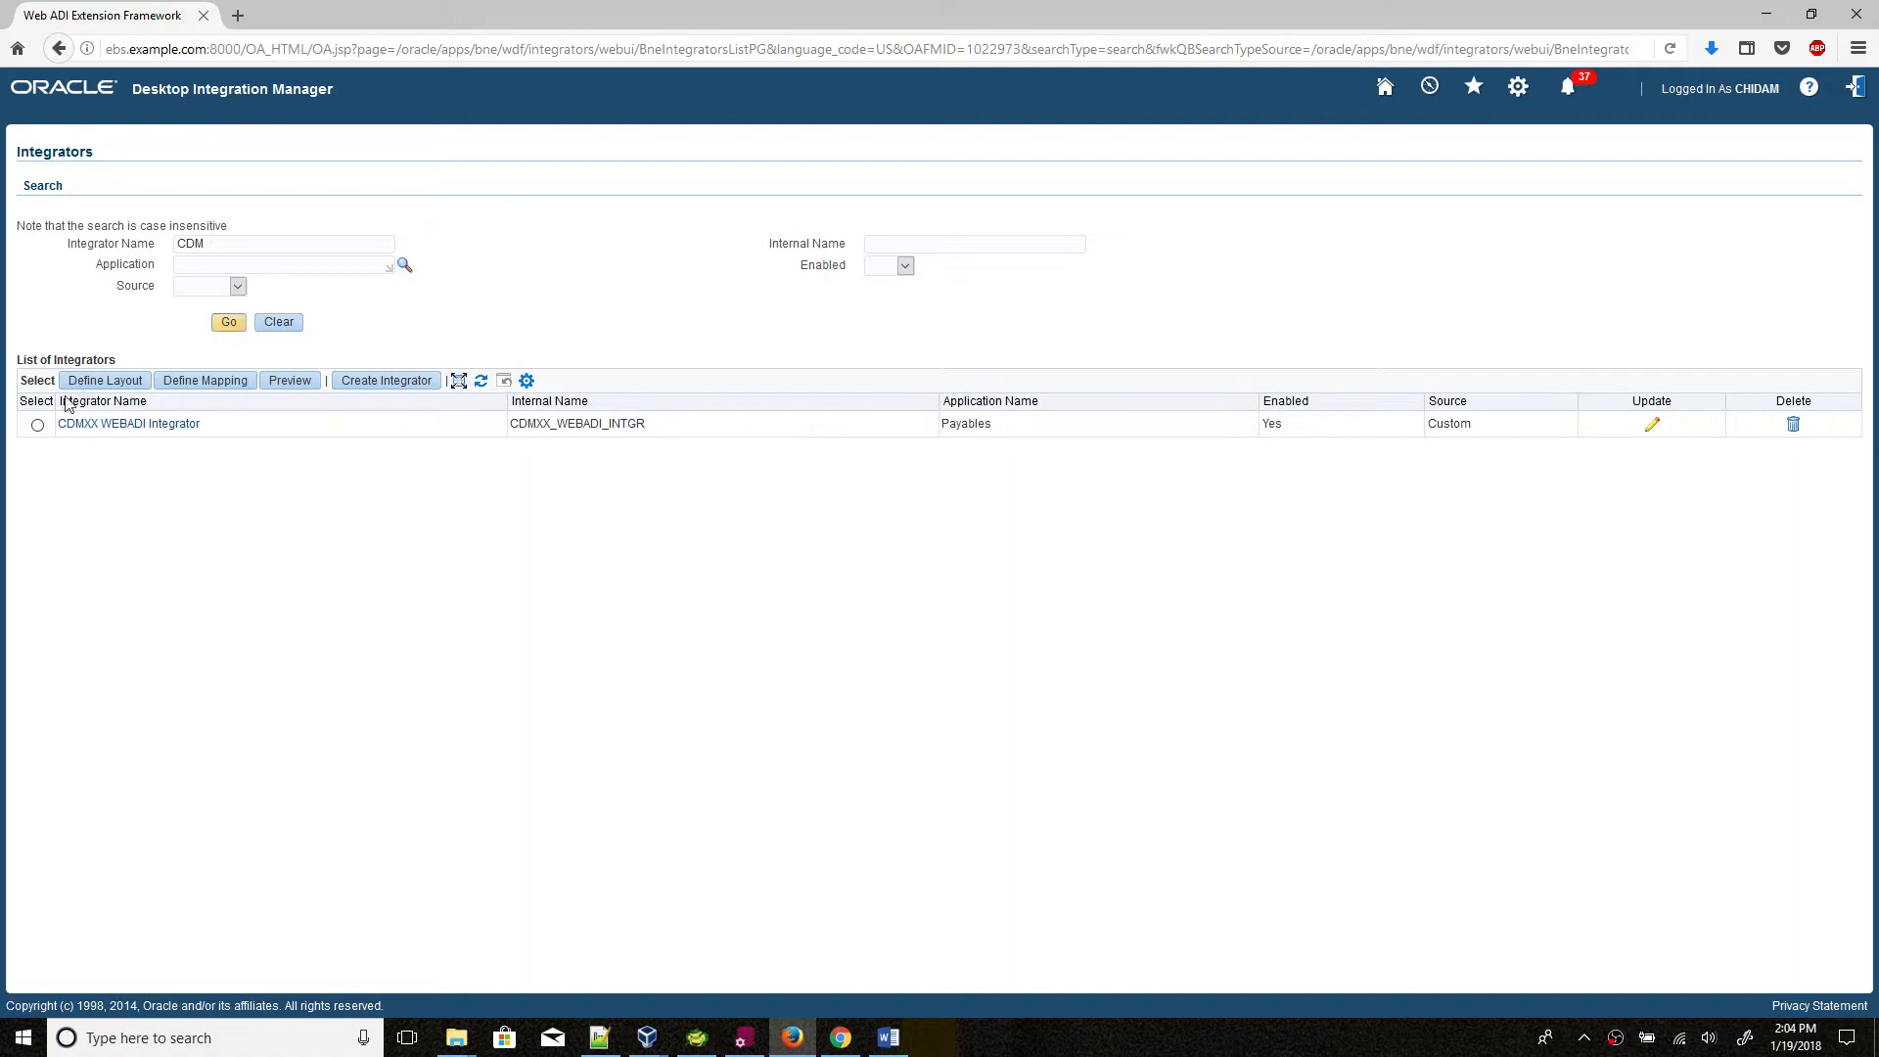
click(37, 424)
click(106, 381)
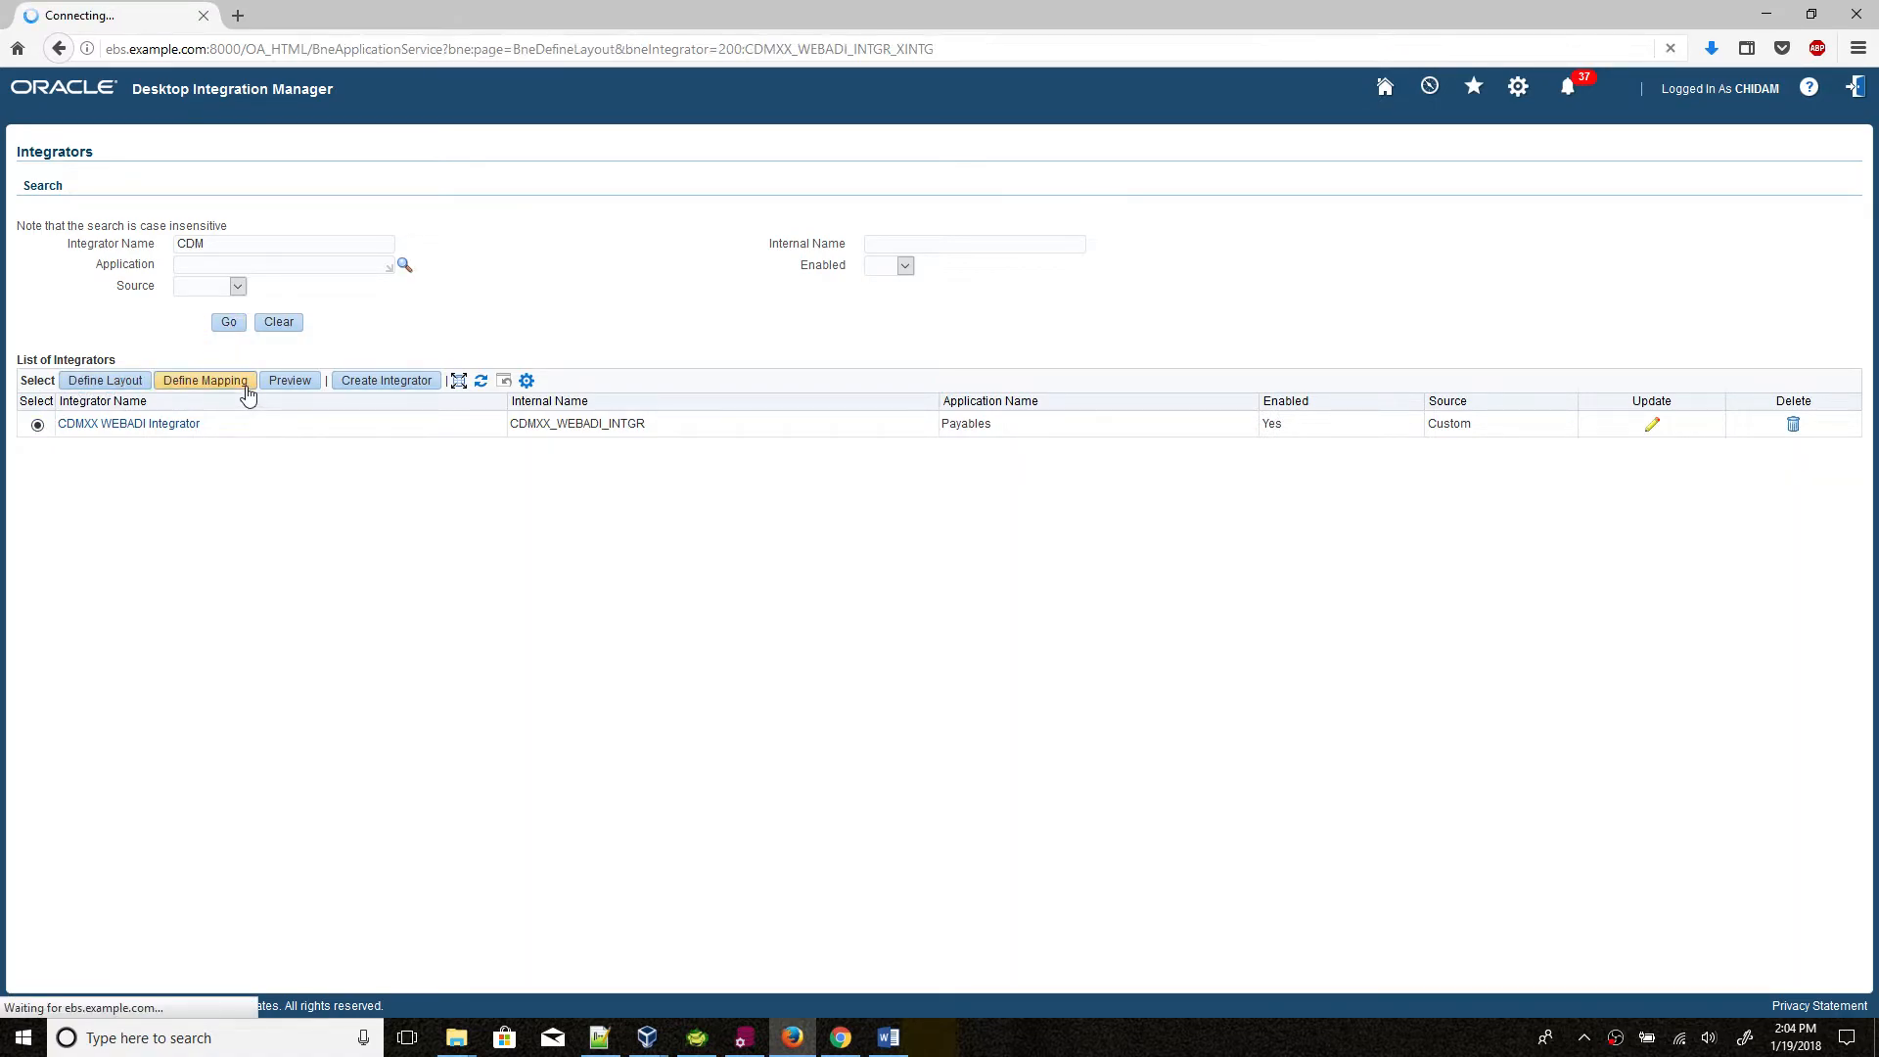
Step: Update CDMXX_WEBADI_LAYOUT to provide 50 data entry rows and apply the layout change
click(40, 289)
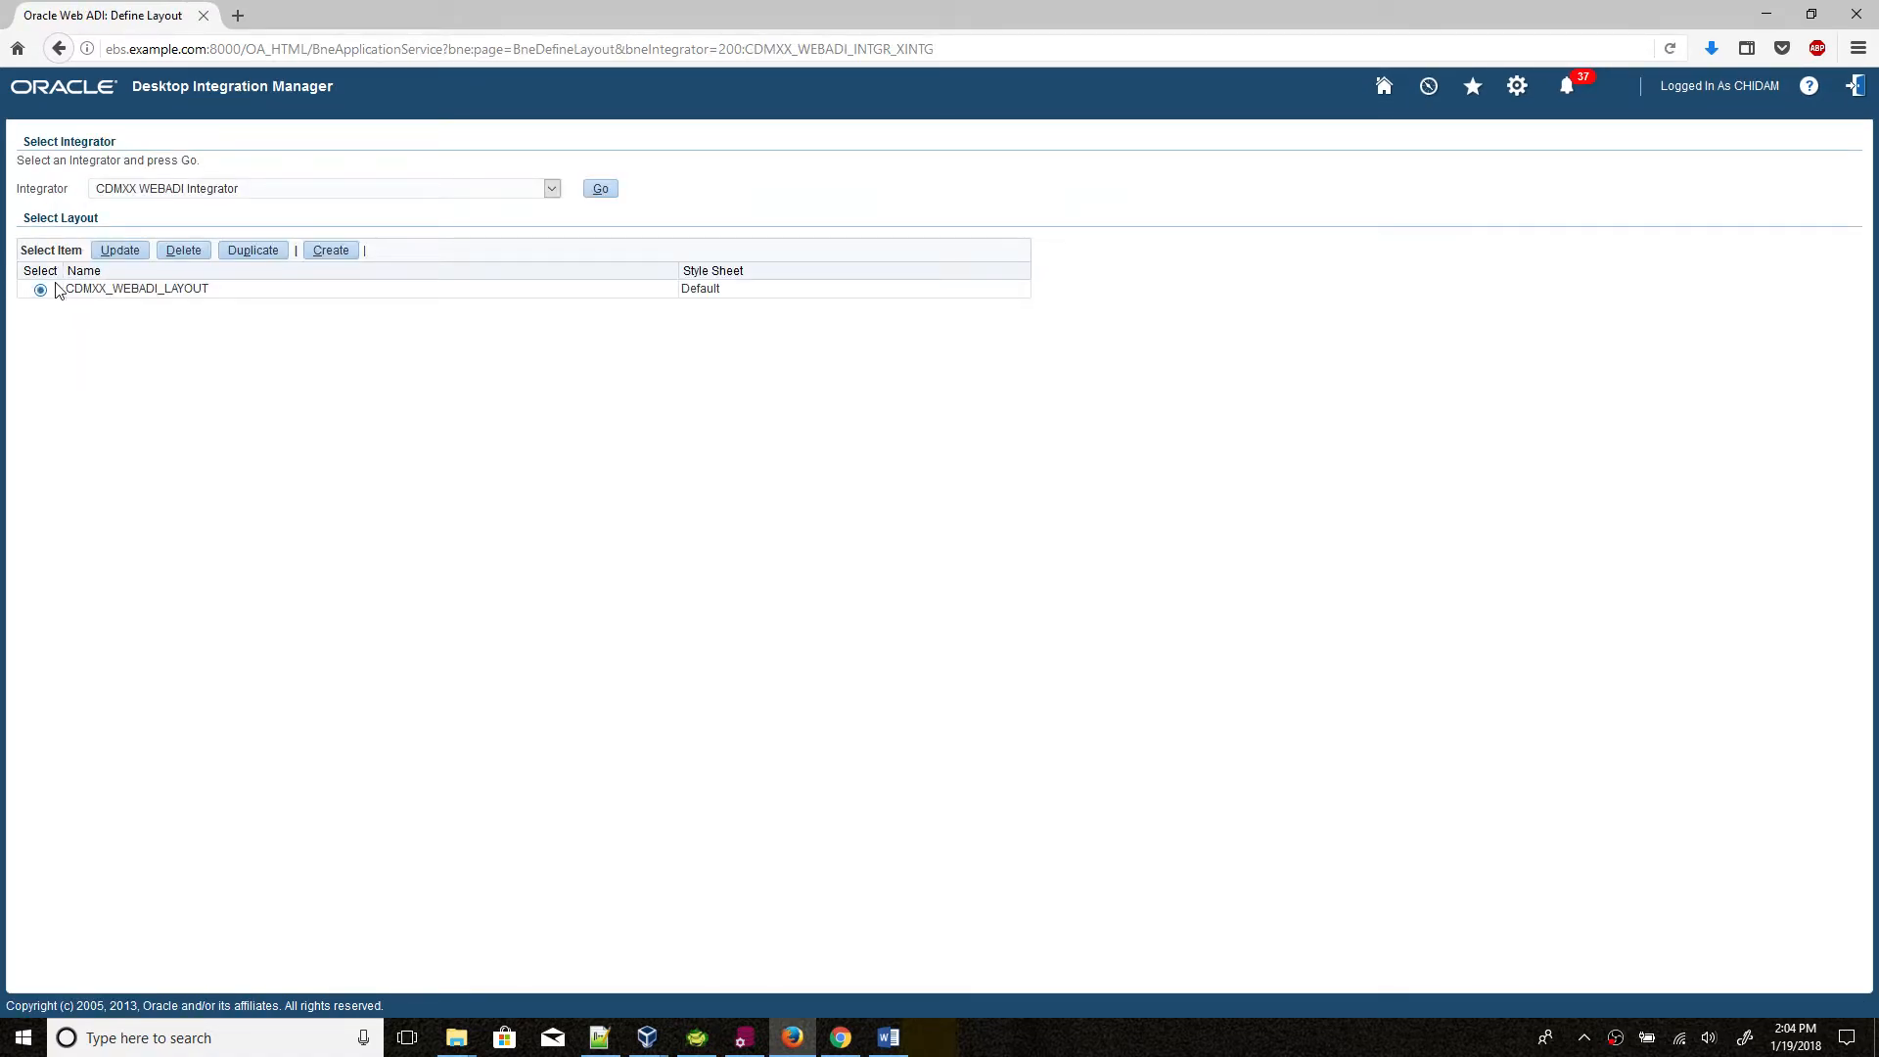
click(122, 256)
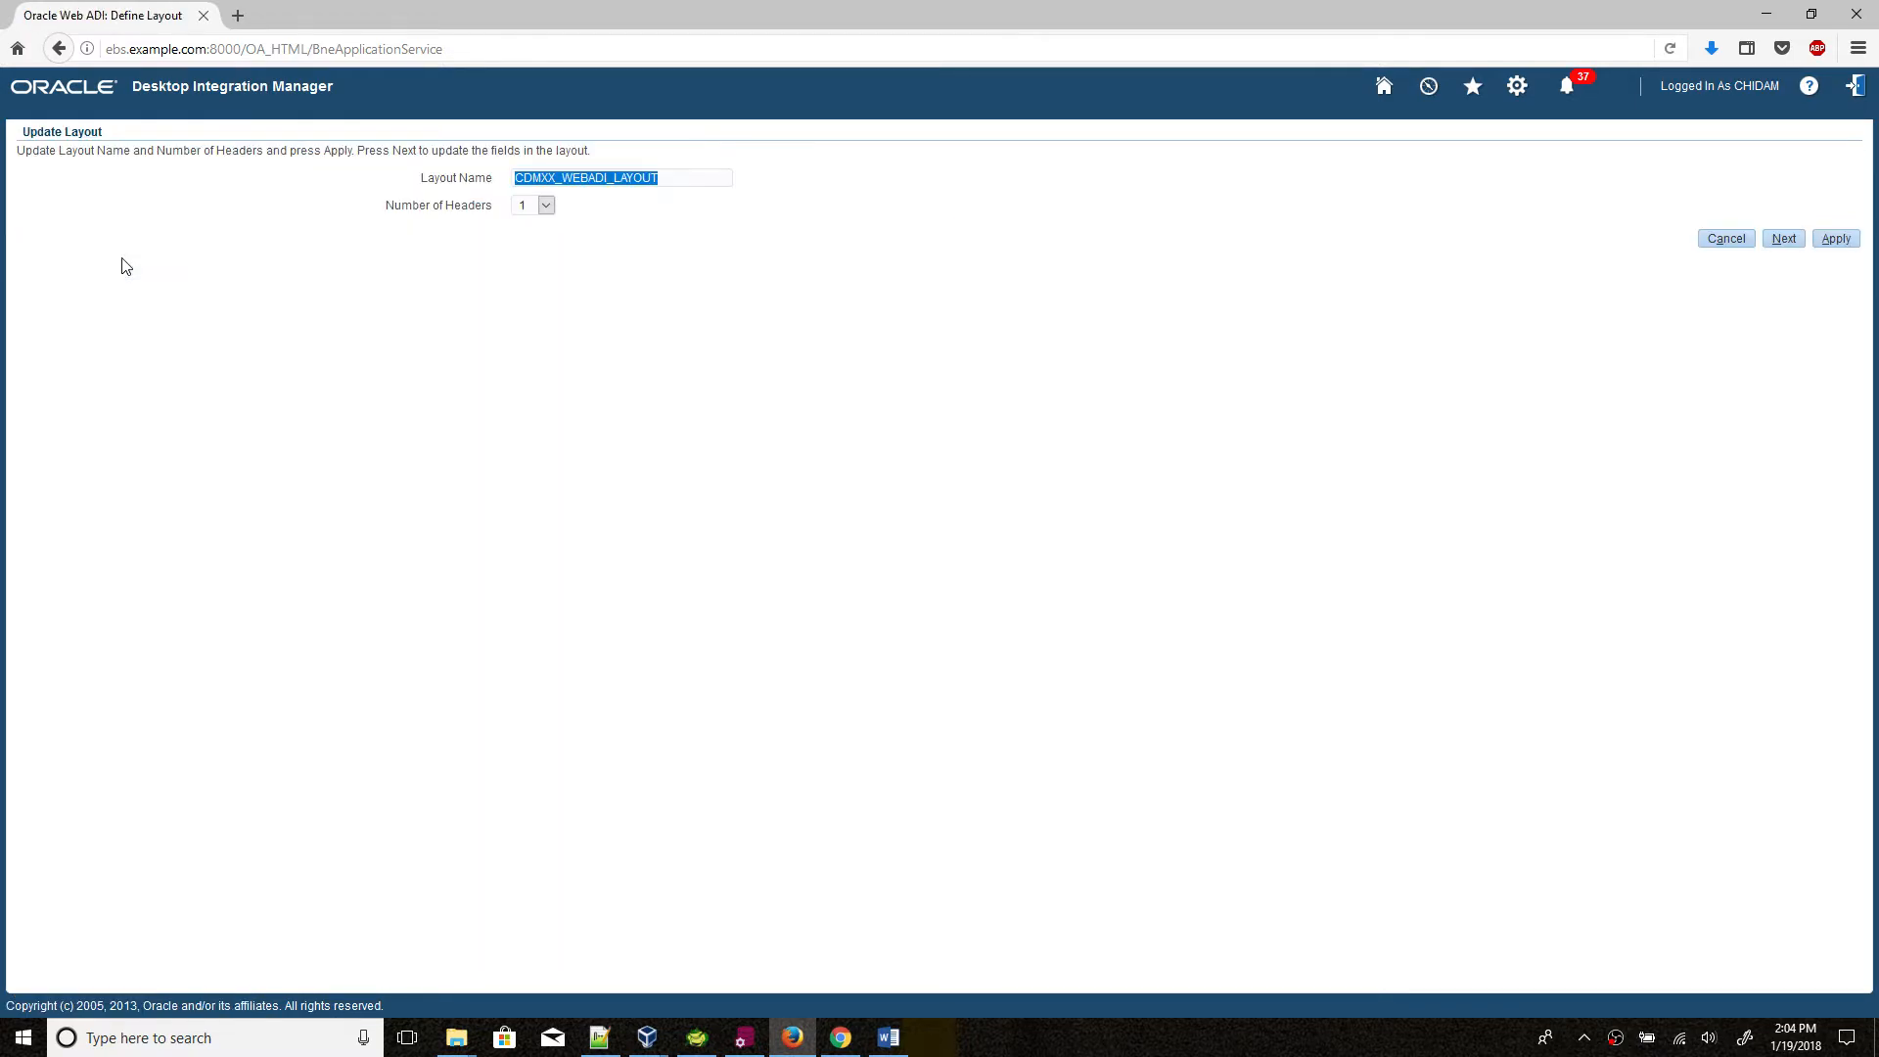
click(1784, 239)
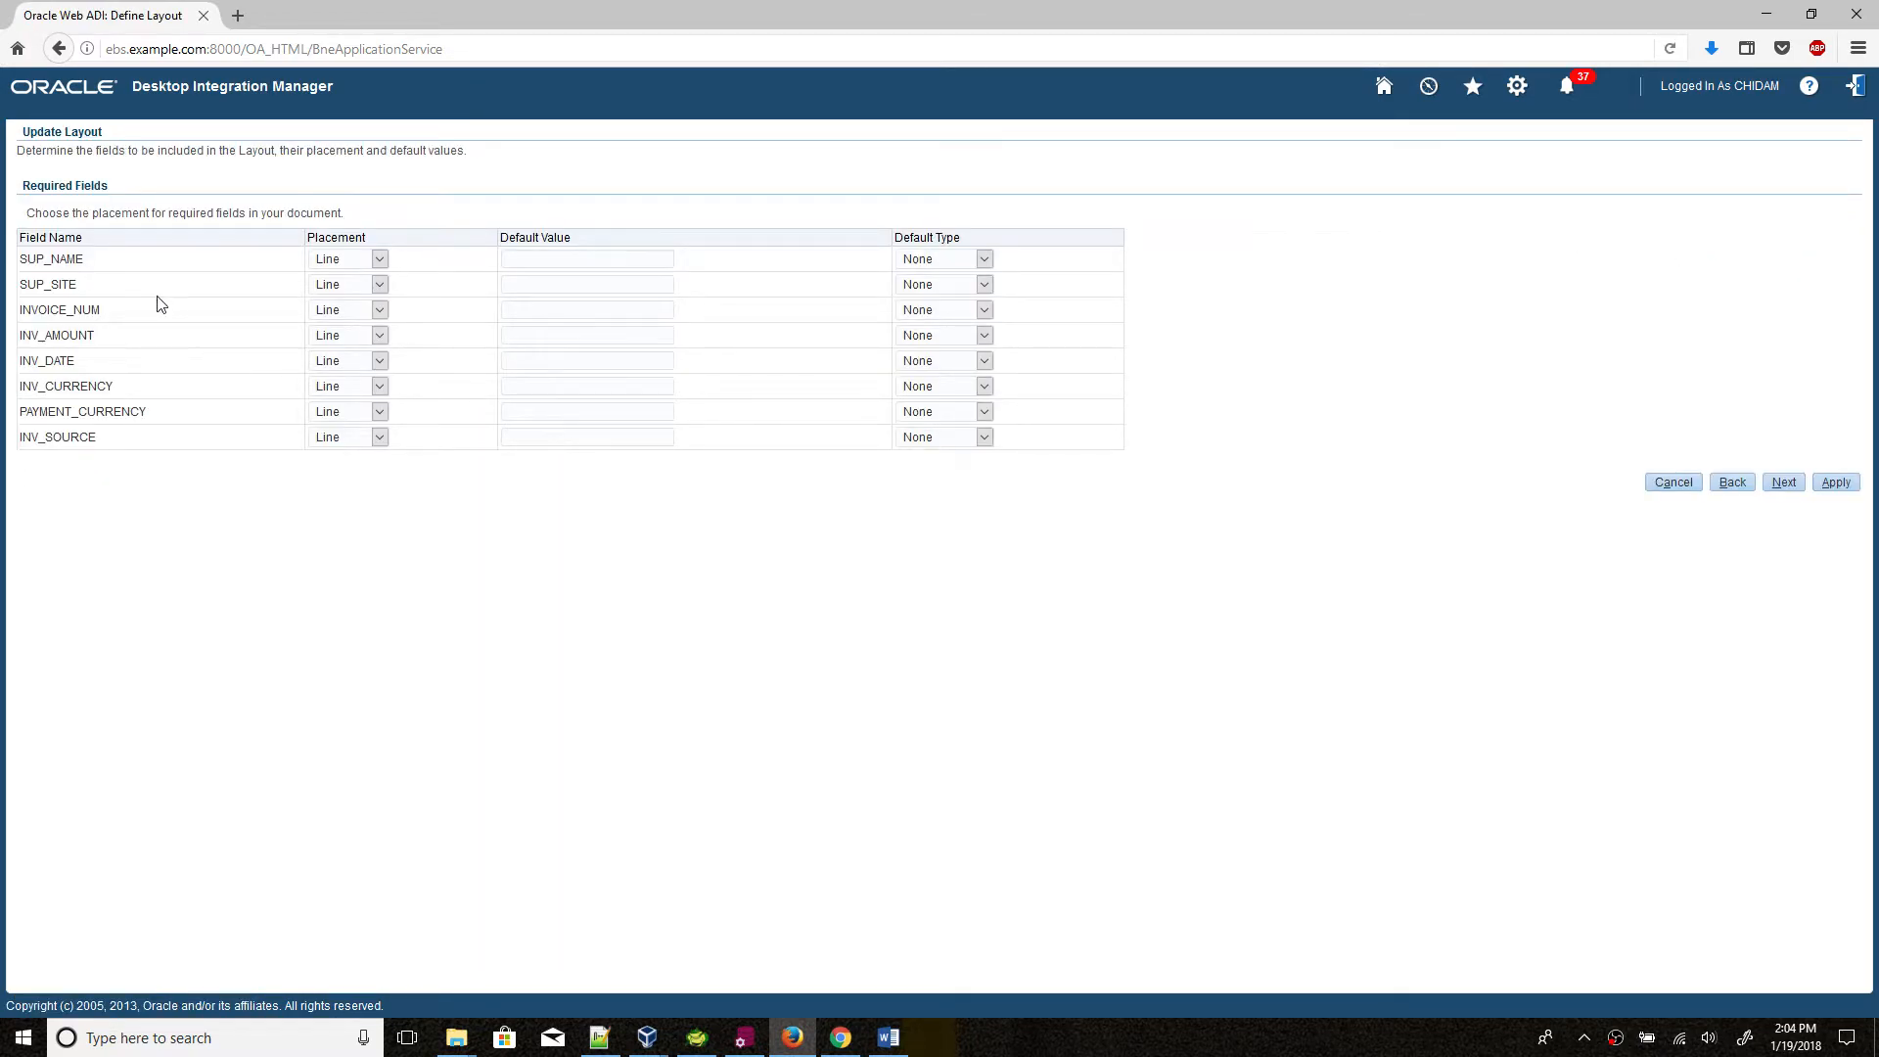
click(1787, 482)
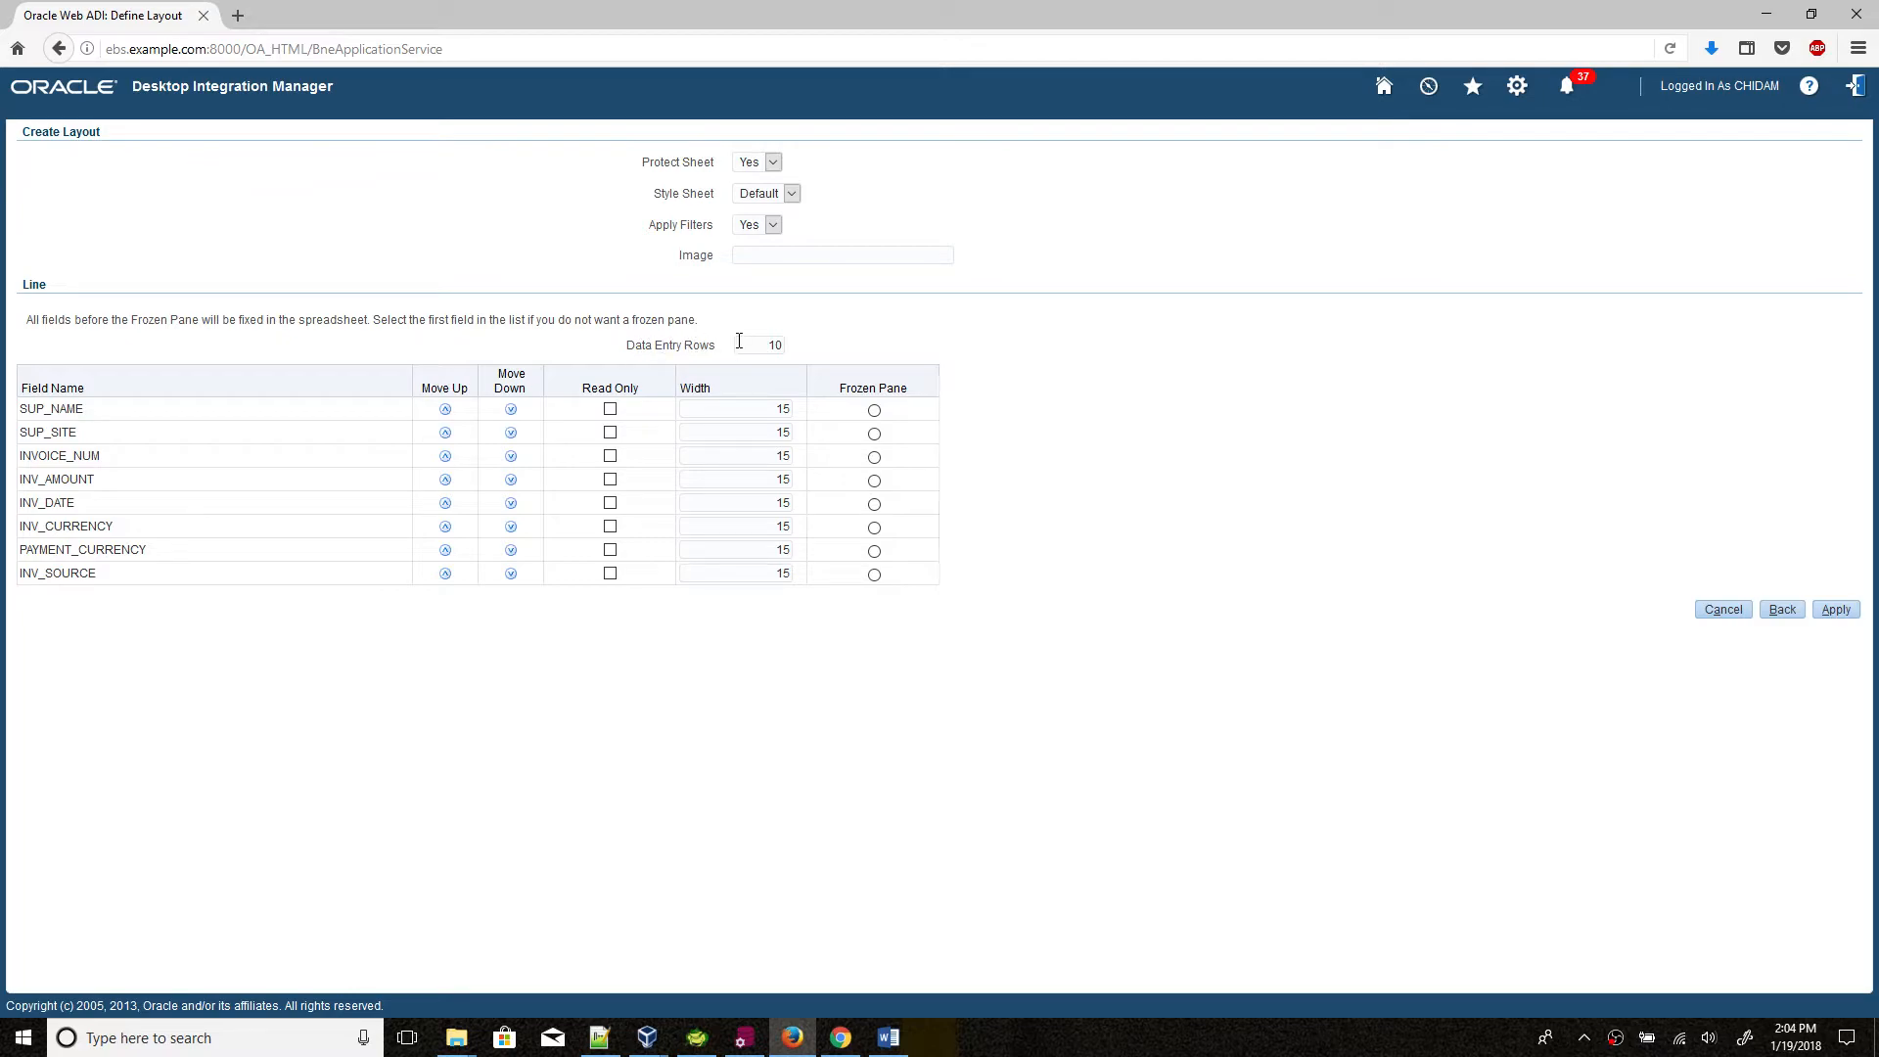
drag(770, 345, 788, 348)
click(1836, 614)
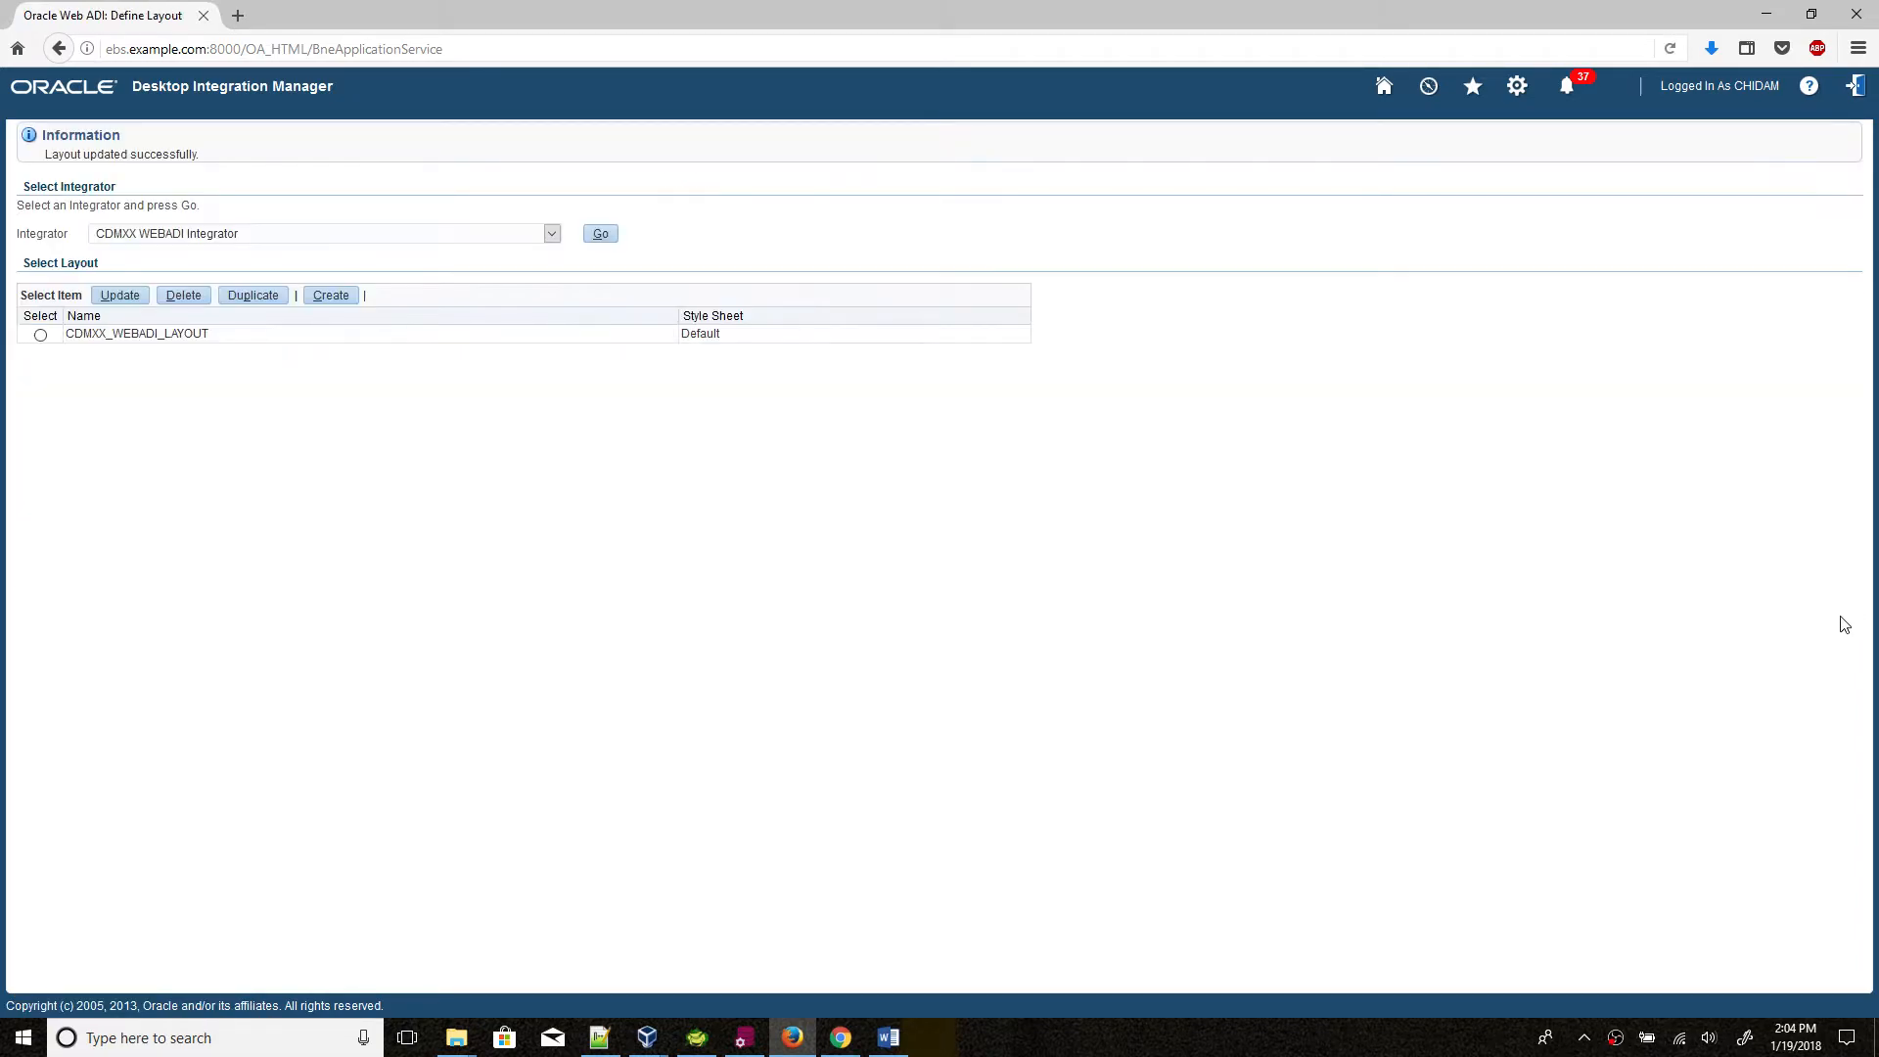
Step: Return to the home page, reopen Manage Integrators and search for integrators named CDM
click(1383, 98)
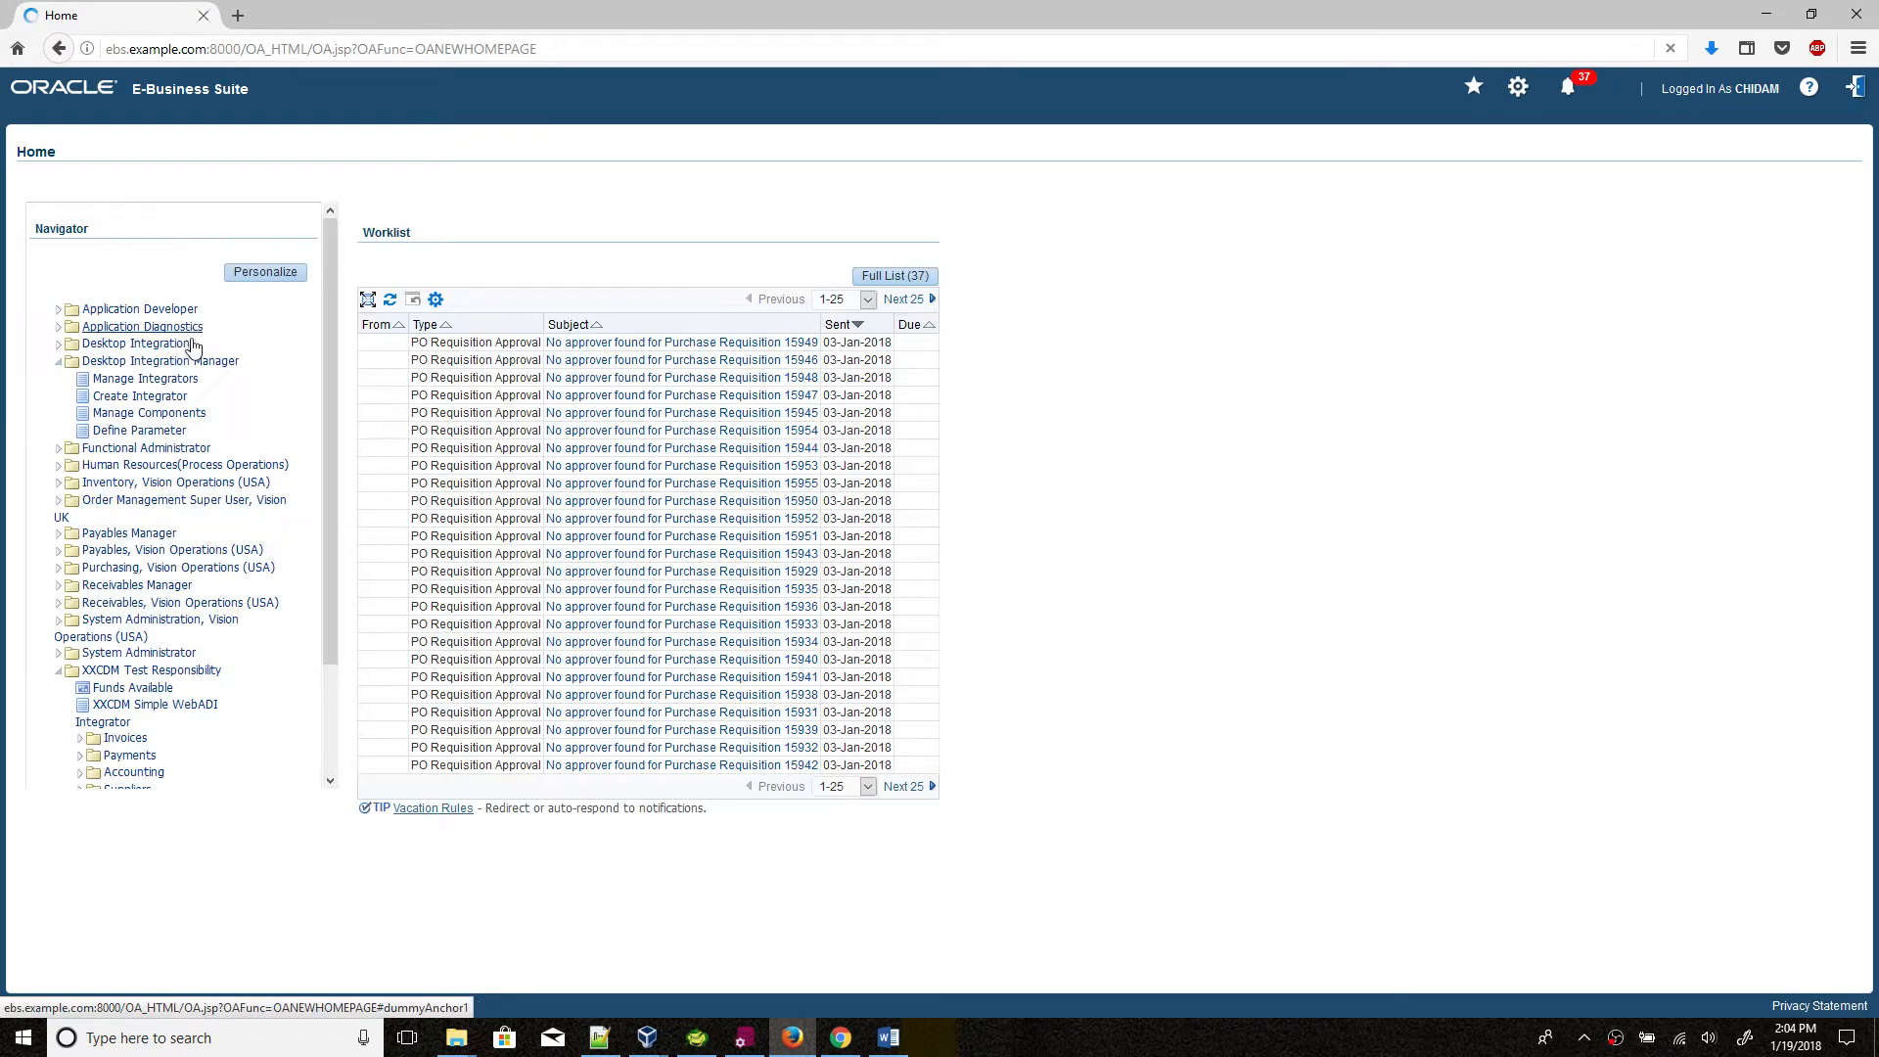
click(147, 386)
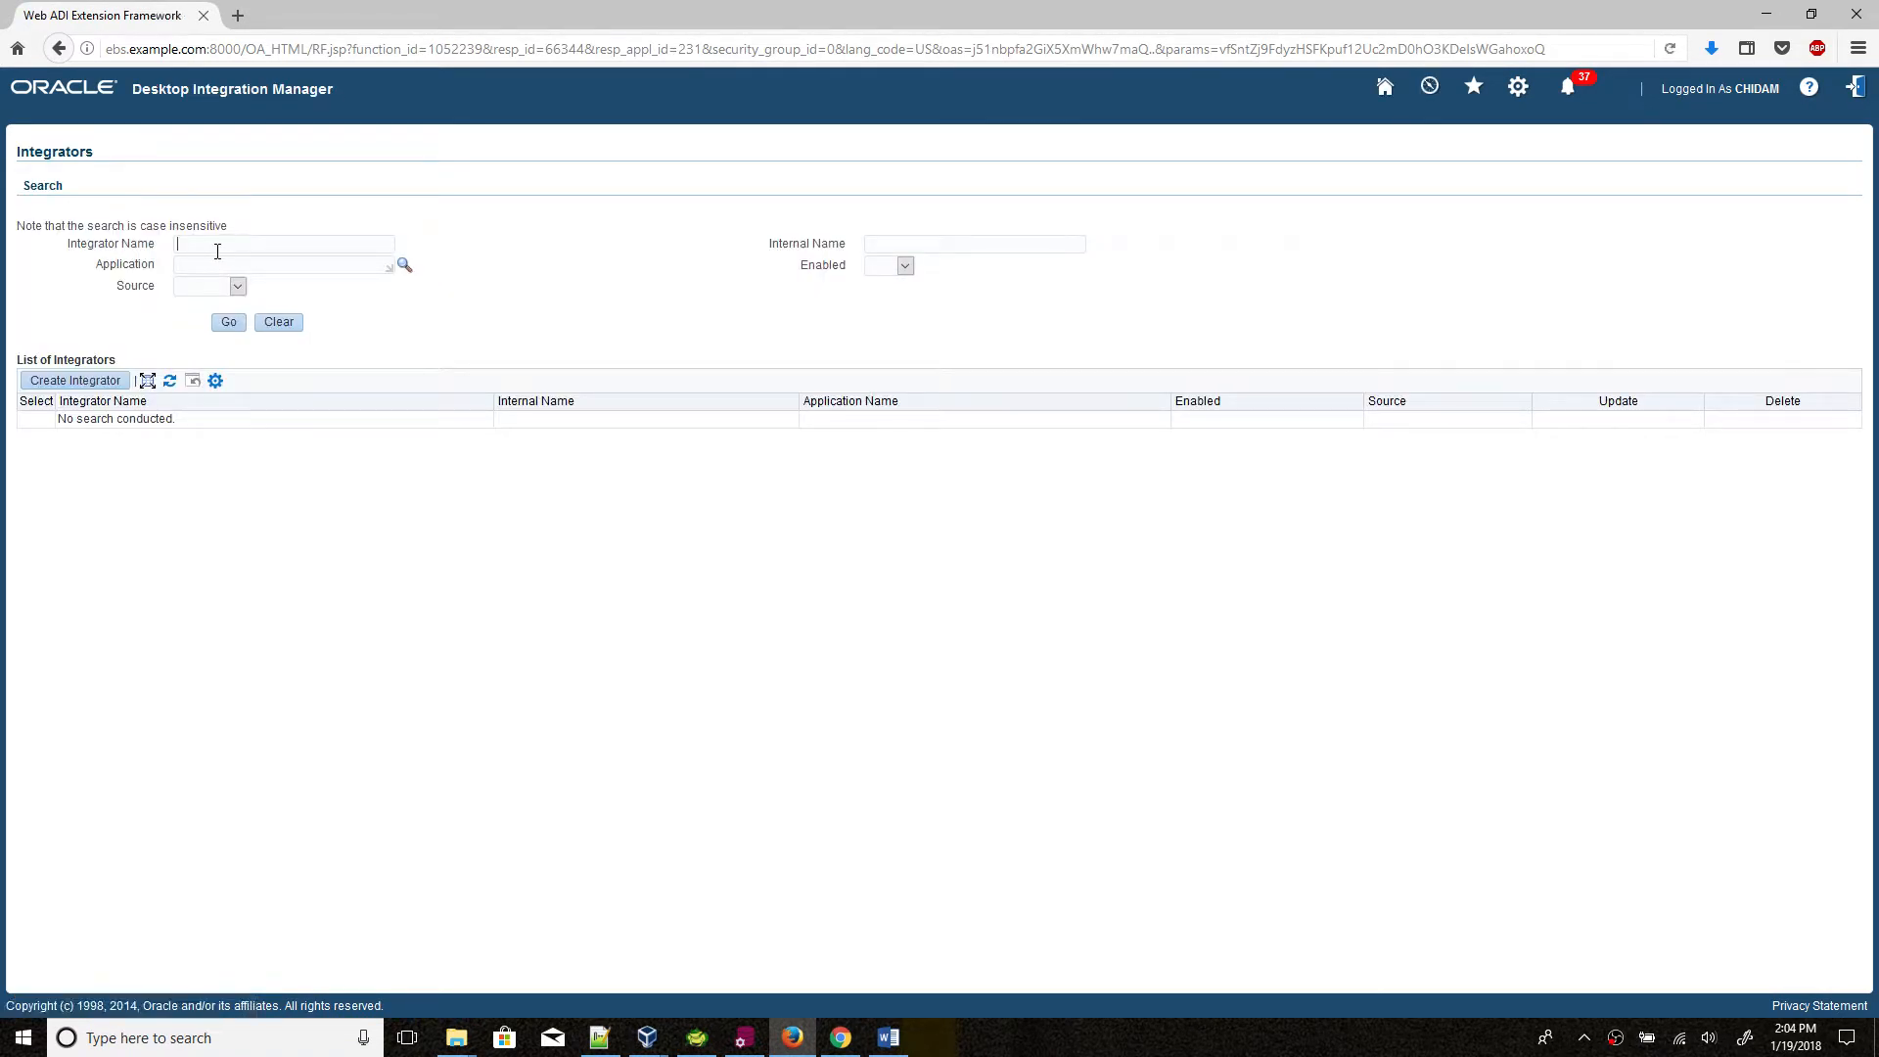
click(222, 247)
click(217, 264)
click(228, 321)
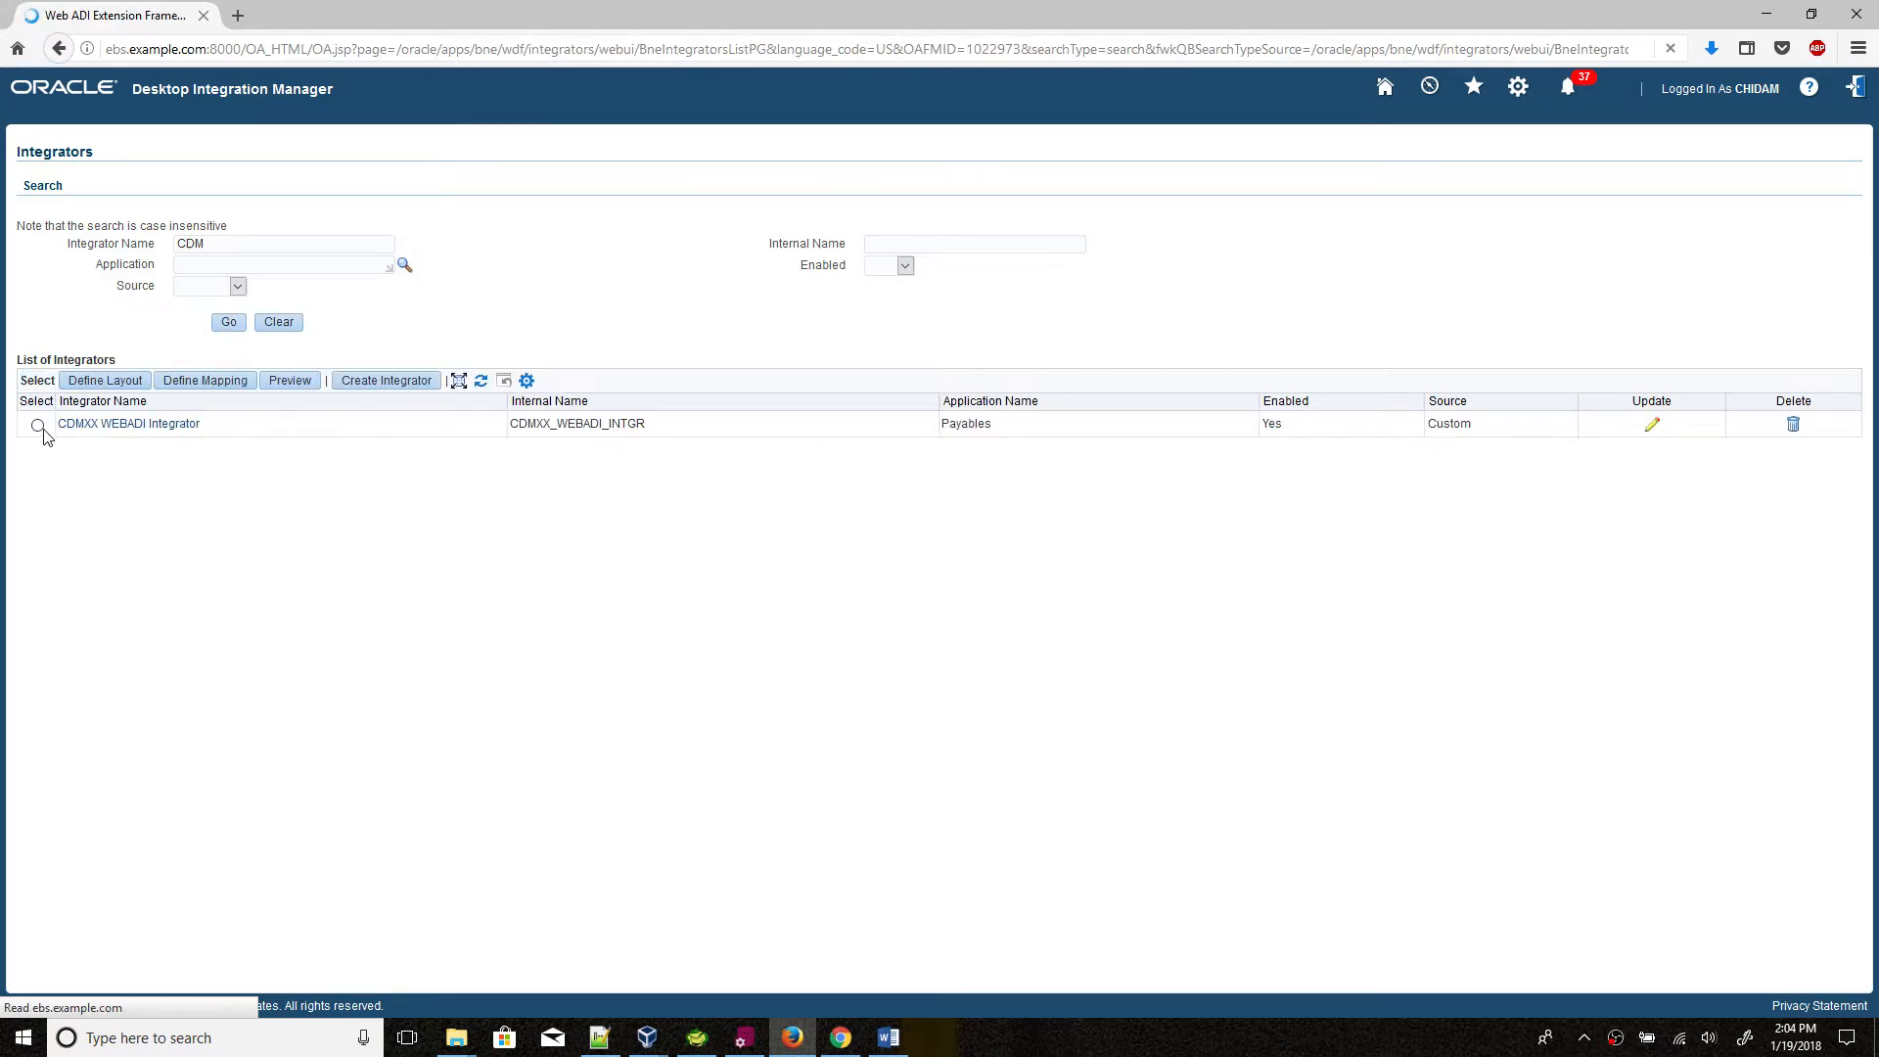
Step: Preview CDMXX WEBADI Integrator with the Excel 2007 viewer, create the document and open WebADI.xls in Excel, closing the confirmation
click(38, 426)
click(293, 385)
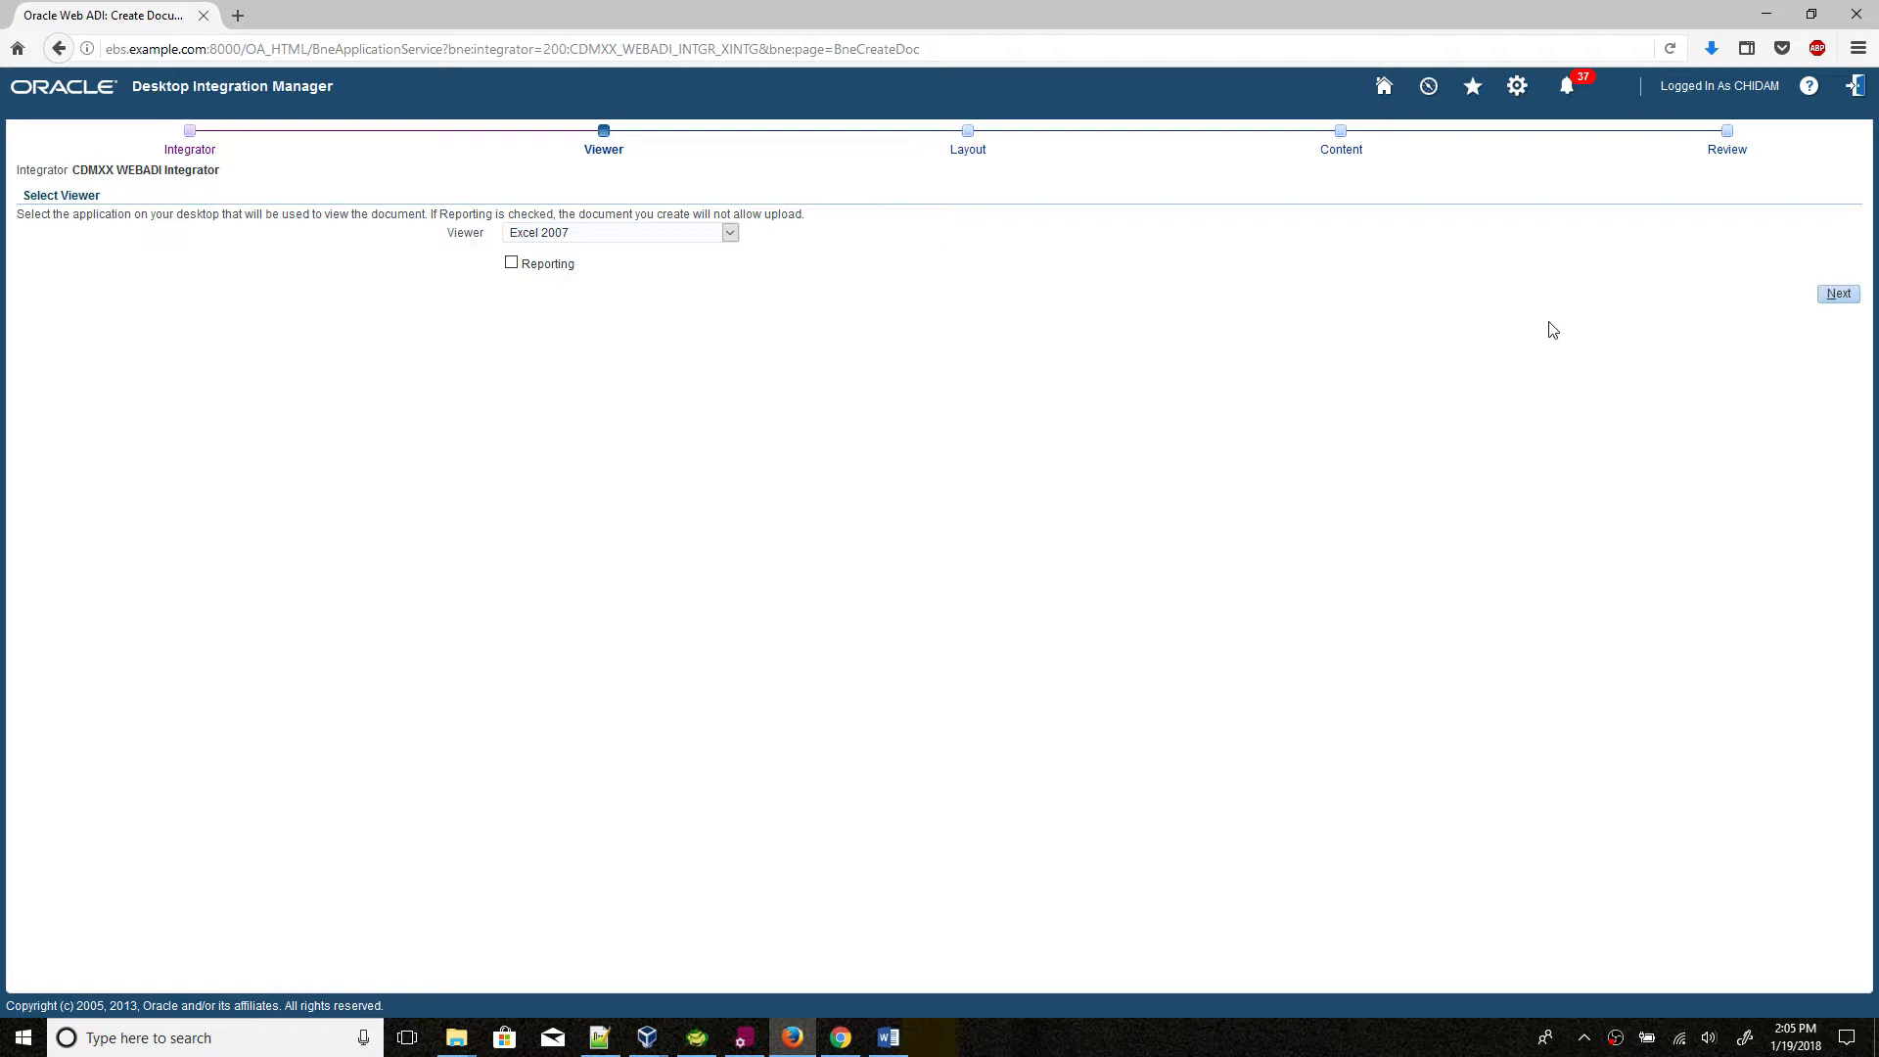
click(1838, 294)
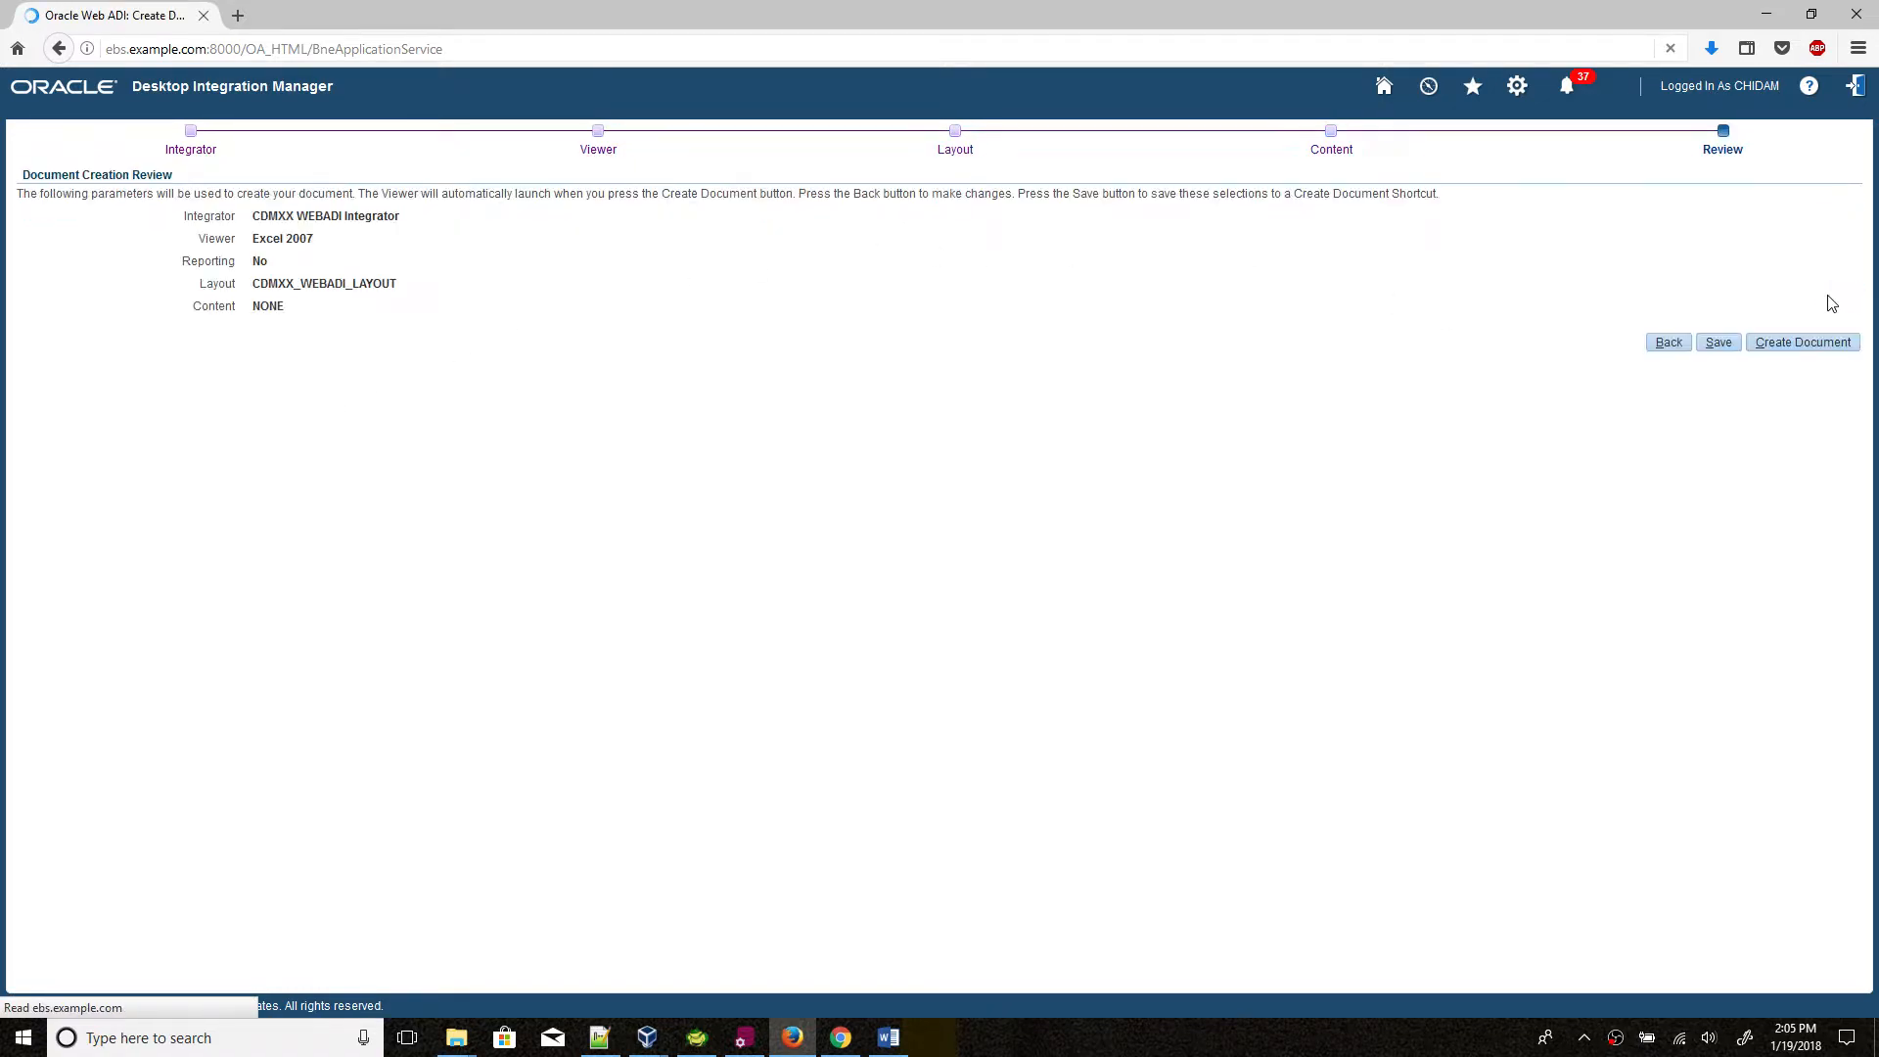
click(1774, 350)
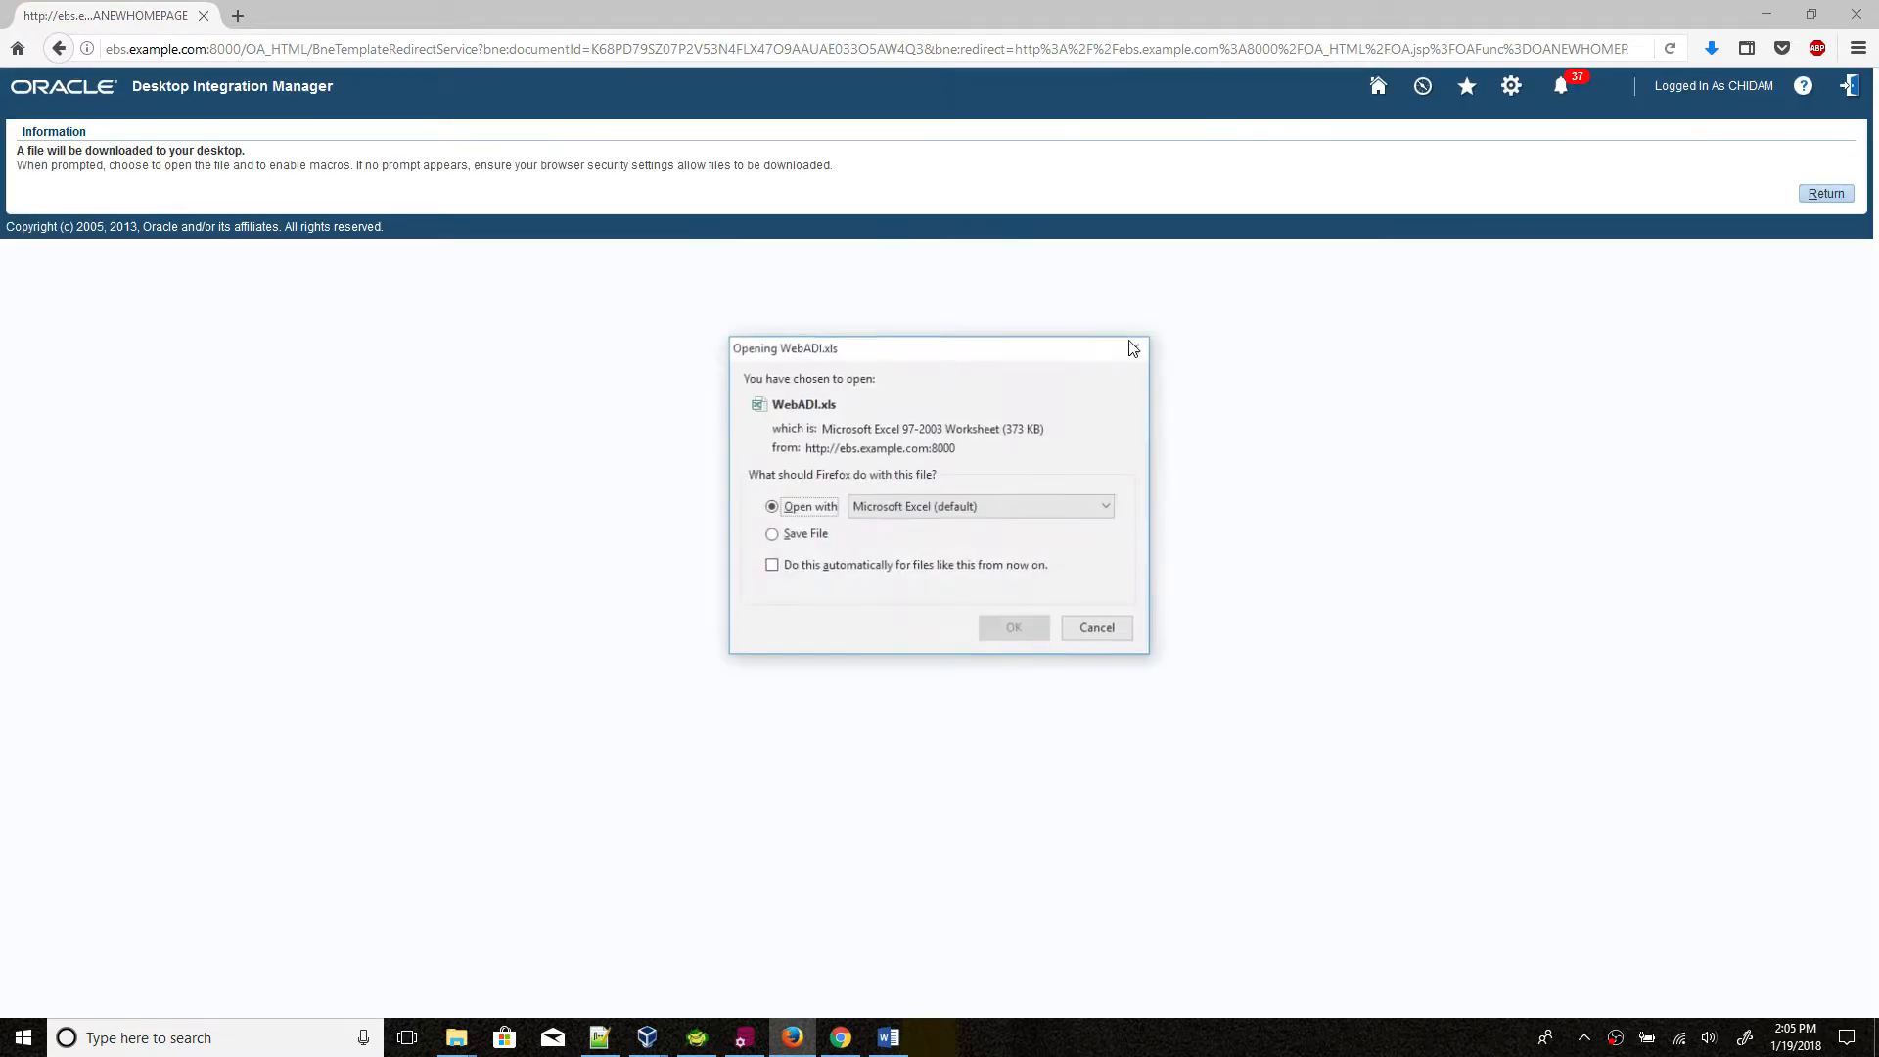
click(1011, 629)
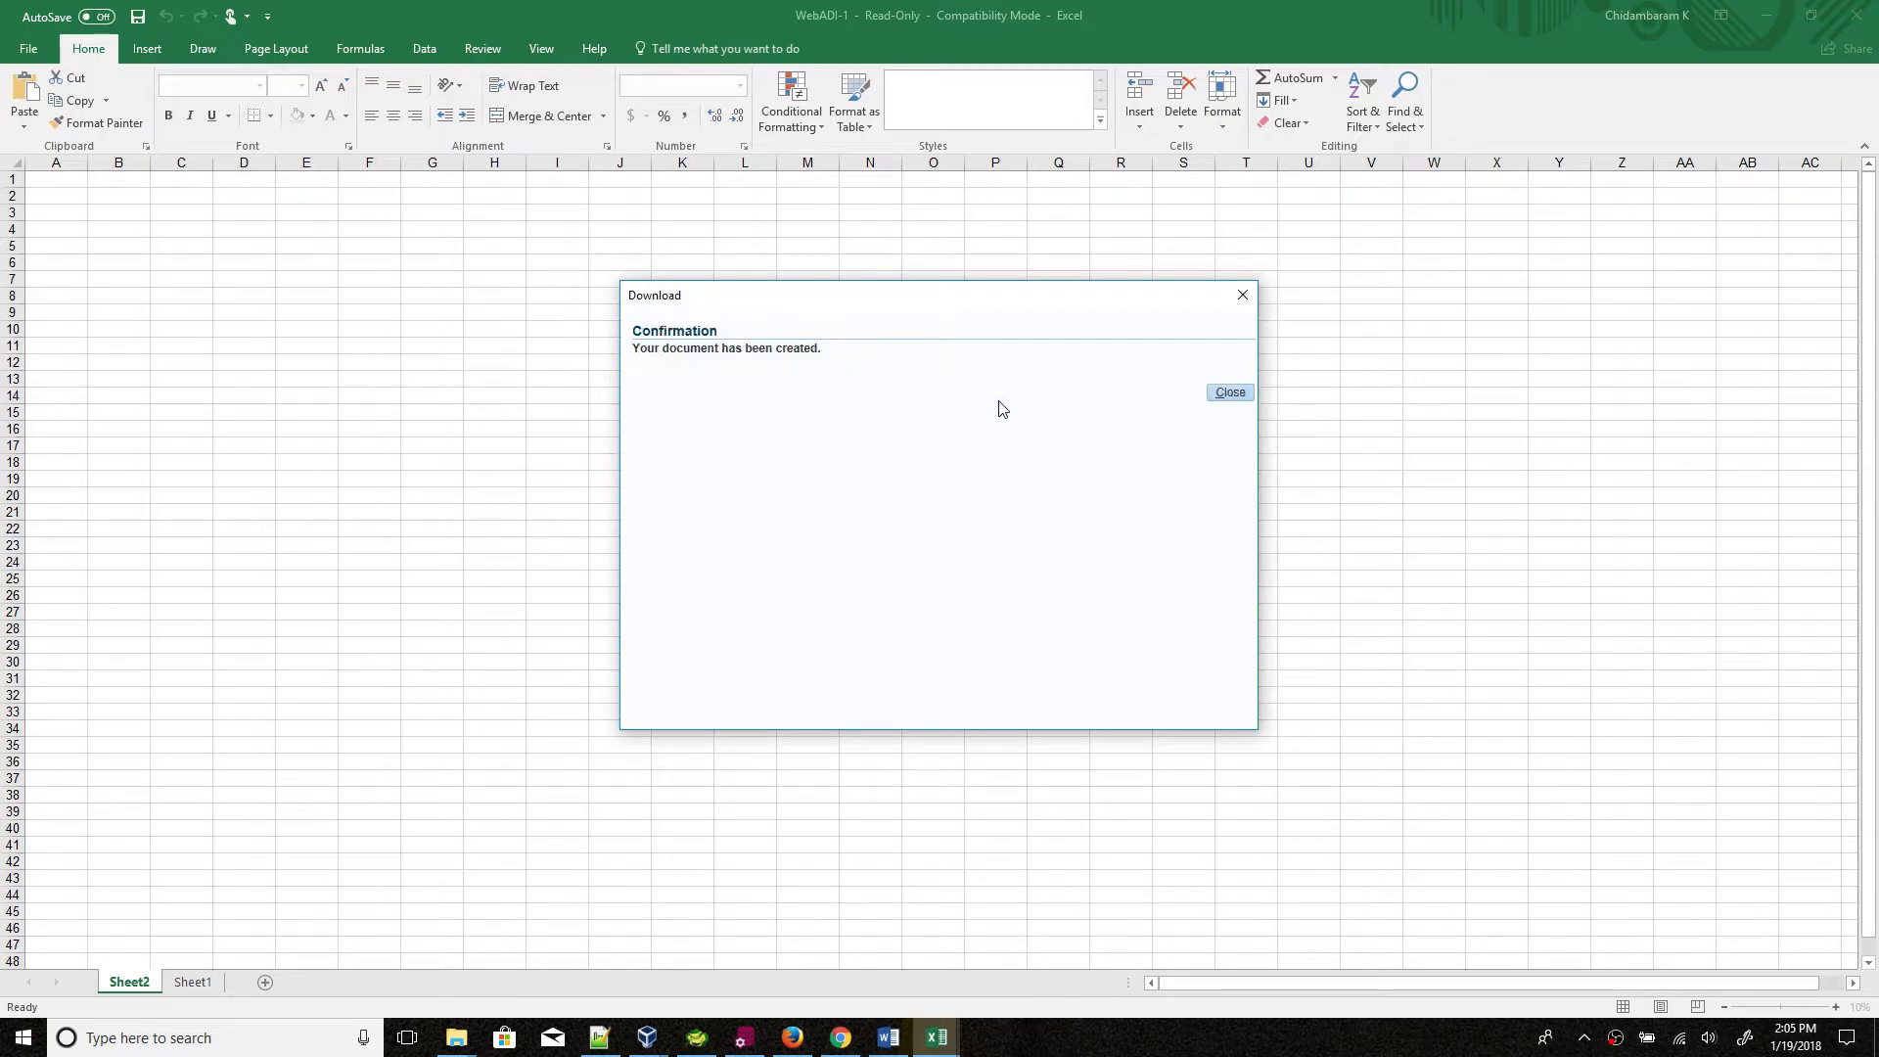
click(1228, 394)
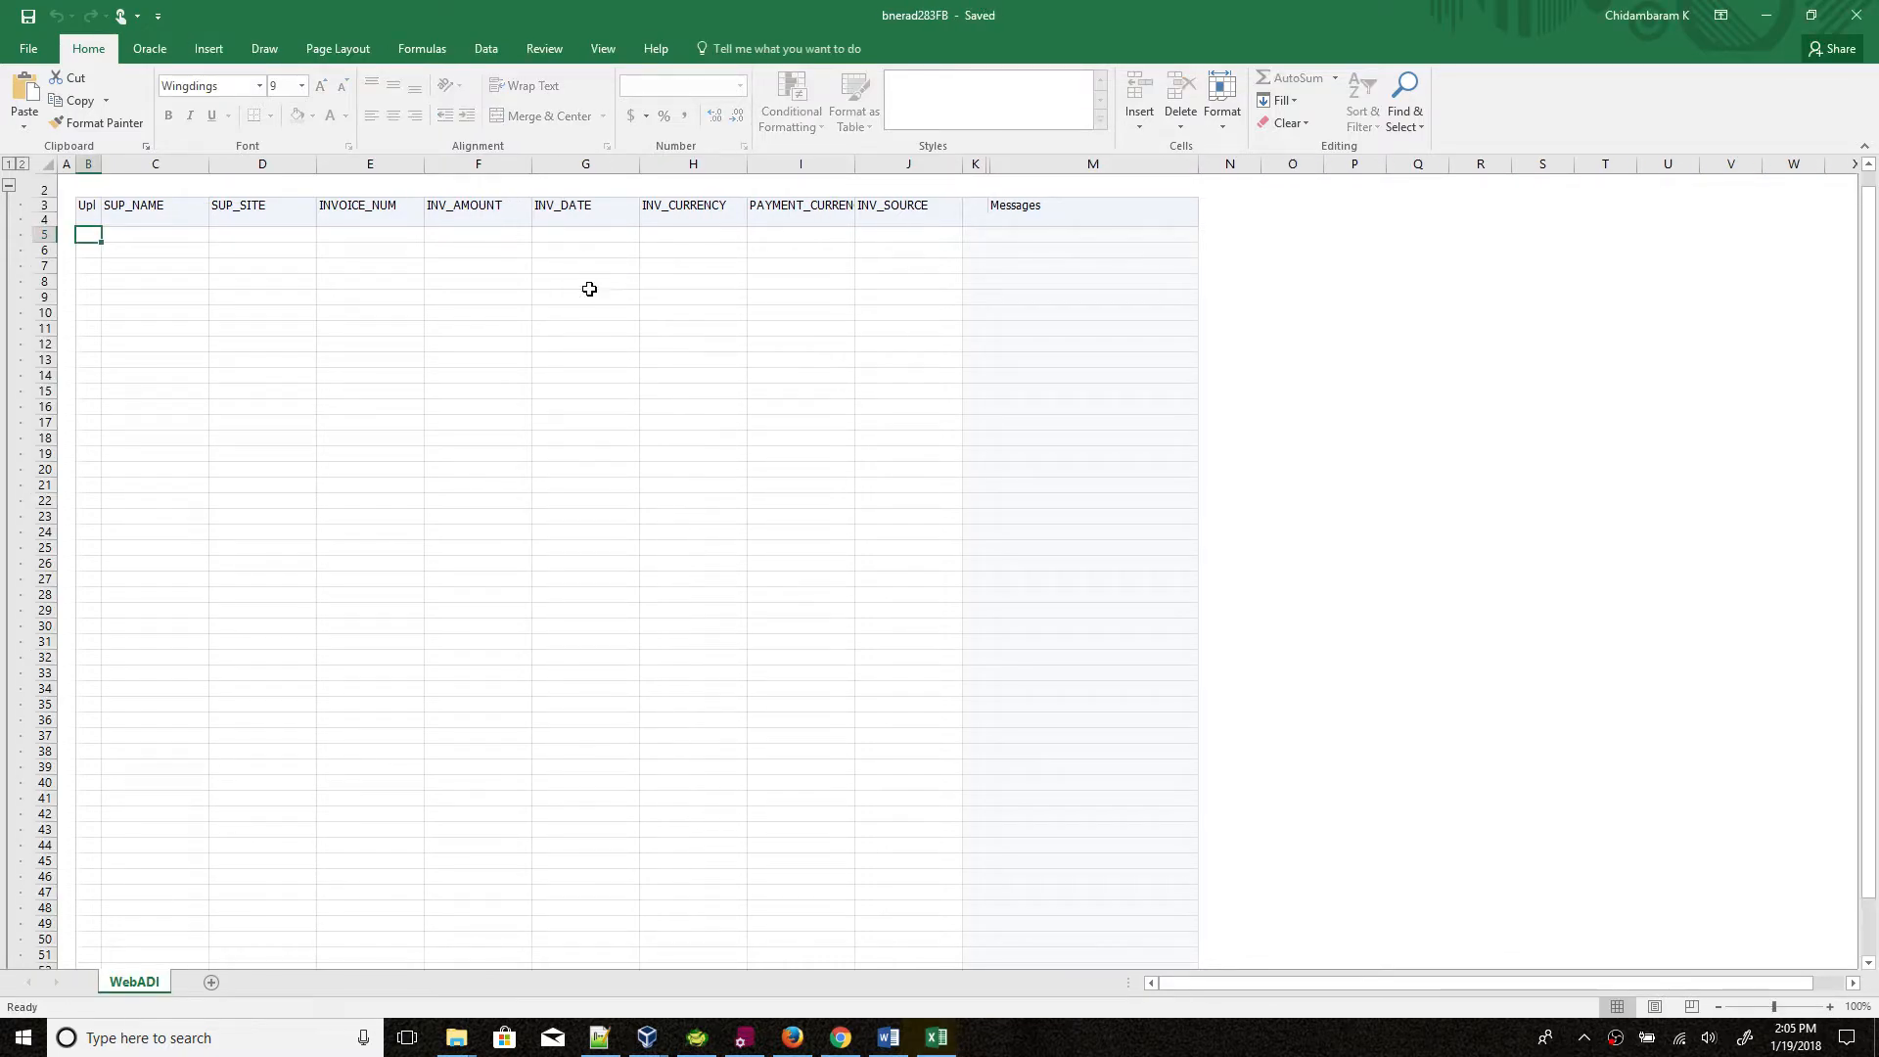
Step: Examine the generated sheet's data-entry rows and its SUP_NAME column heading
scroll(352, 503, down, 4)
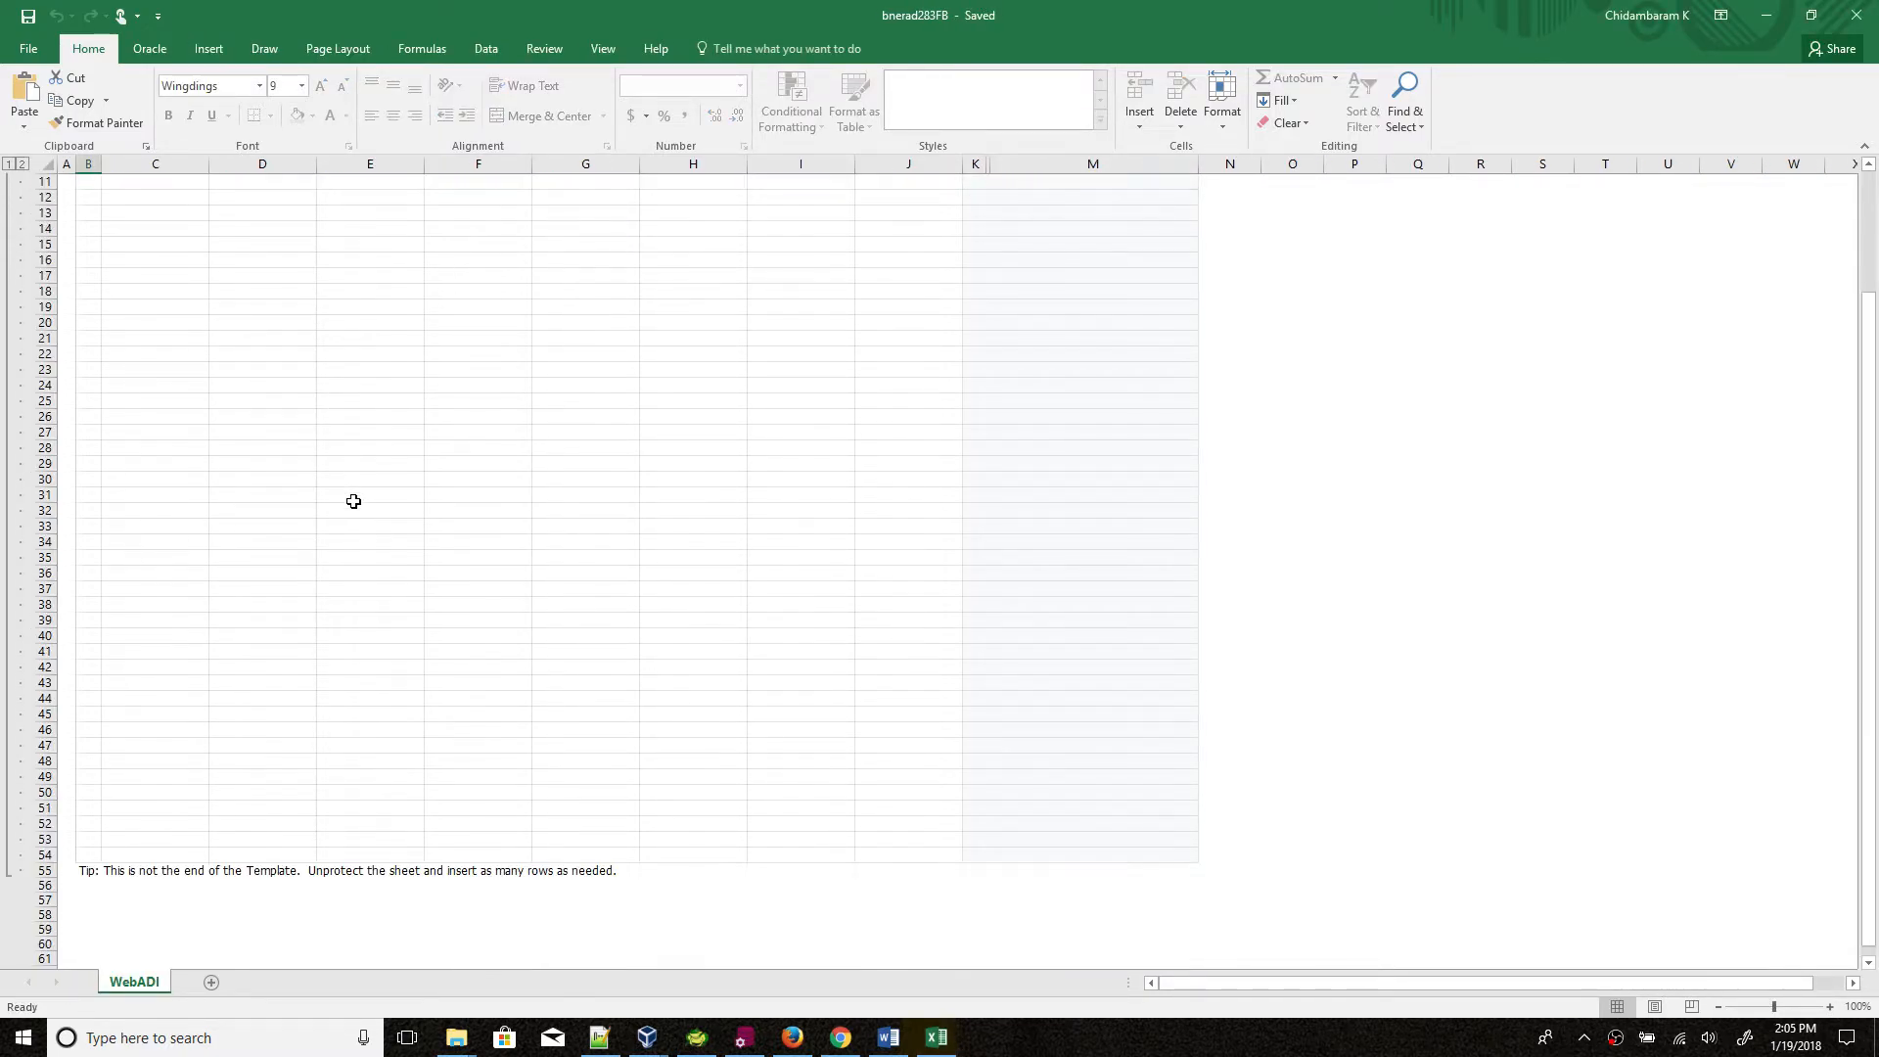
scroll(353, 501, up, 3)
scroll(353, 500, up, 1)
drag(176, 233, 185, 915)
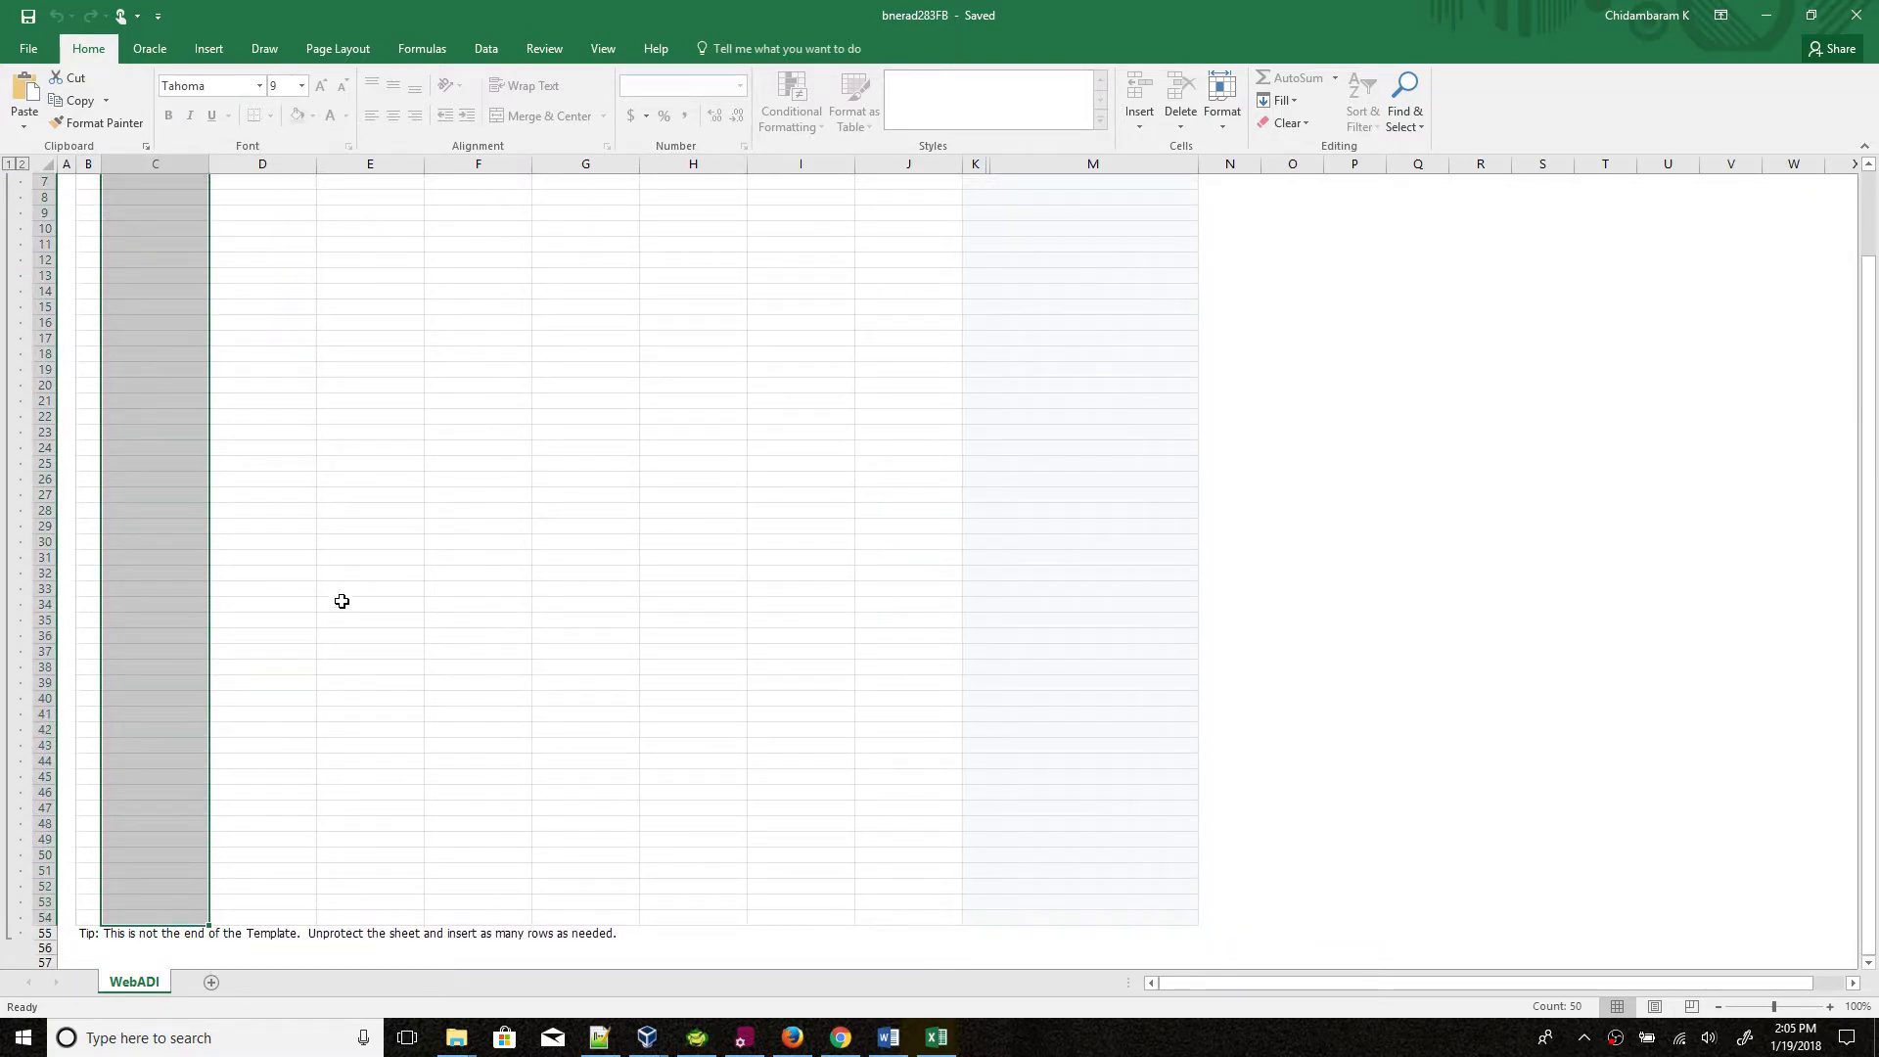
scroll(339, 600, up, 2)
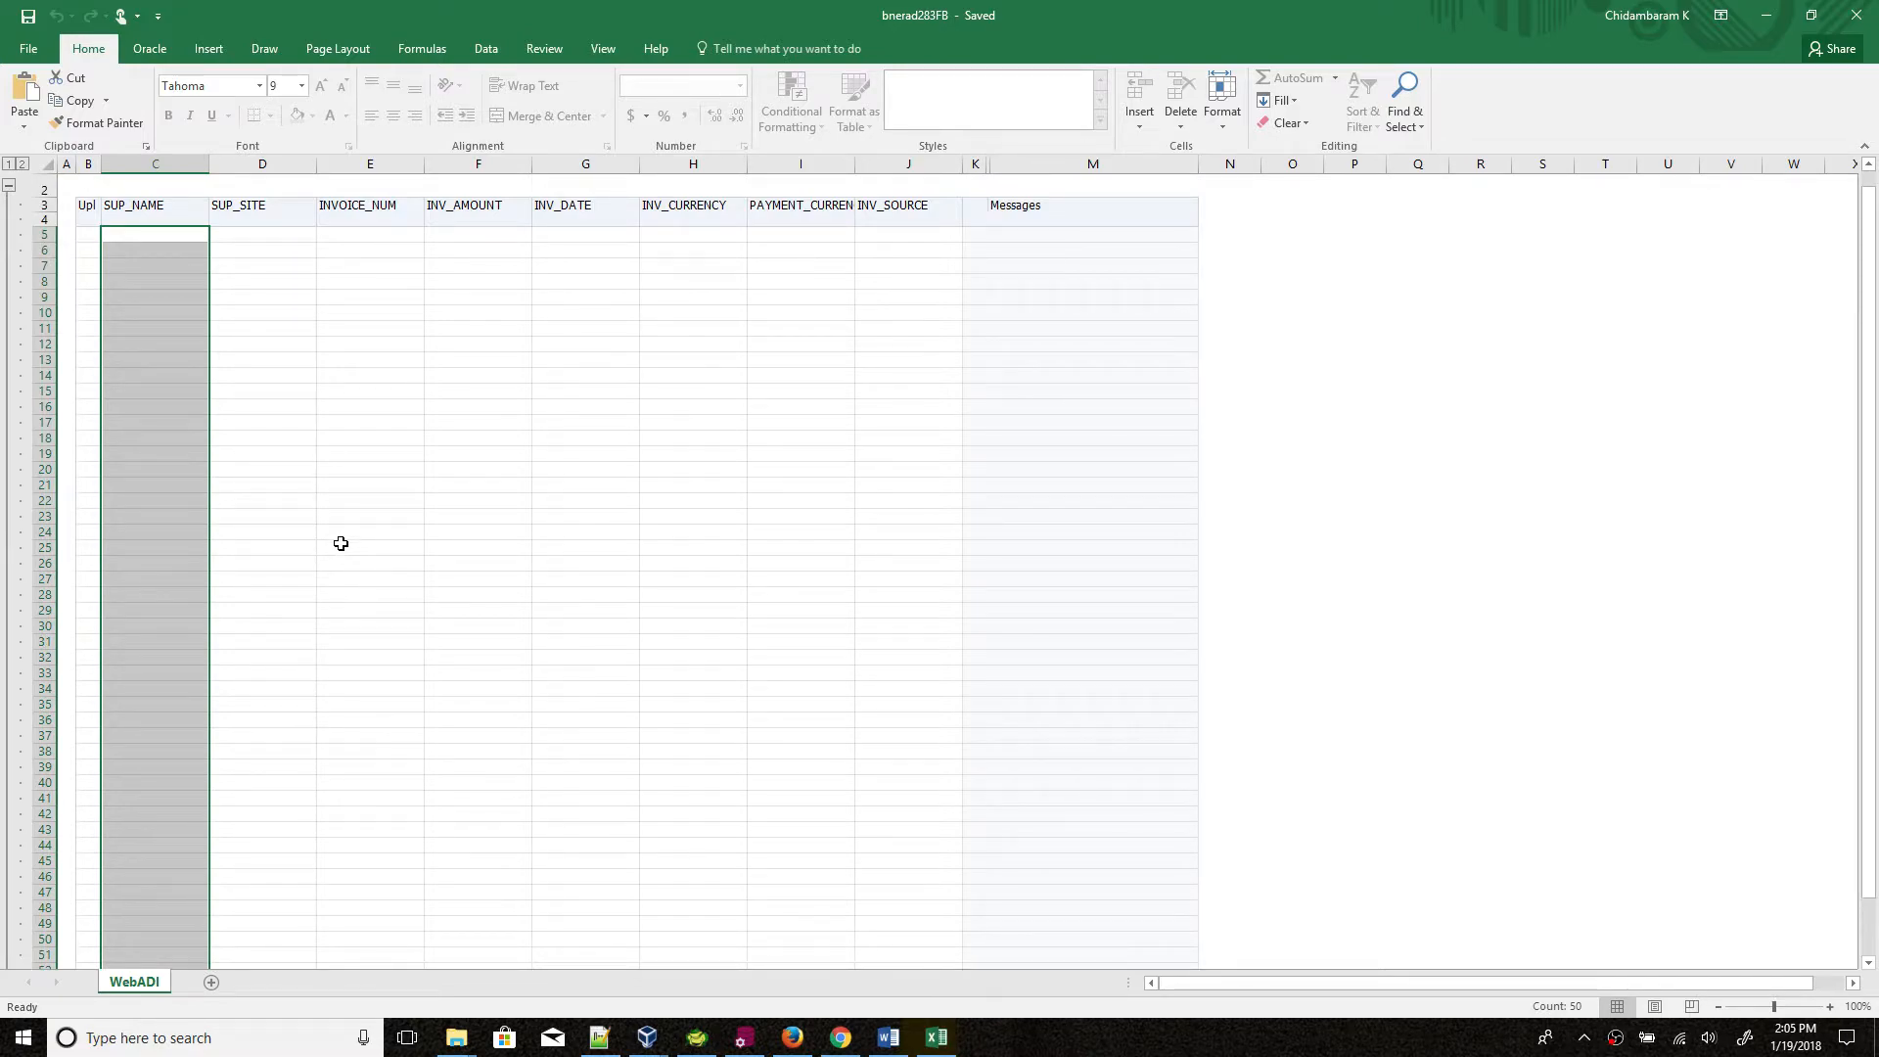
click(145, 220)
click(145, 205)
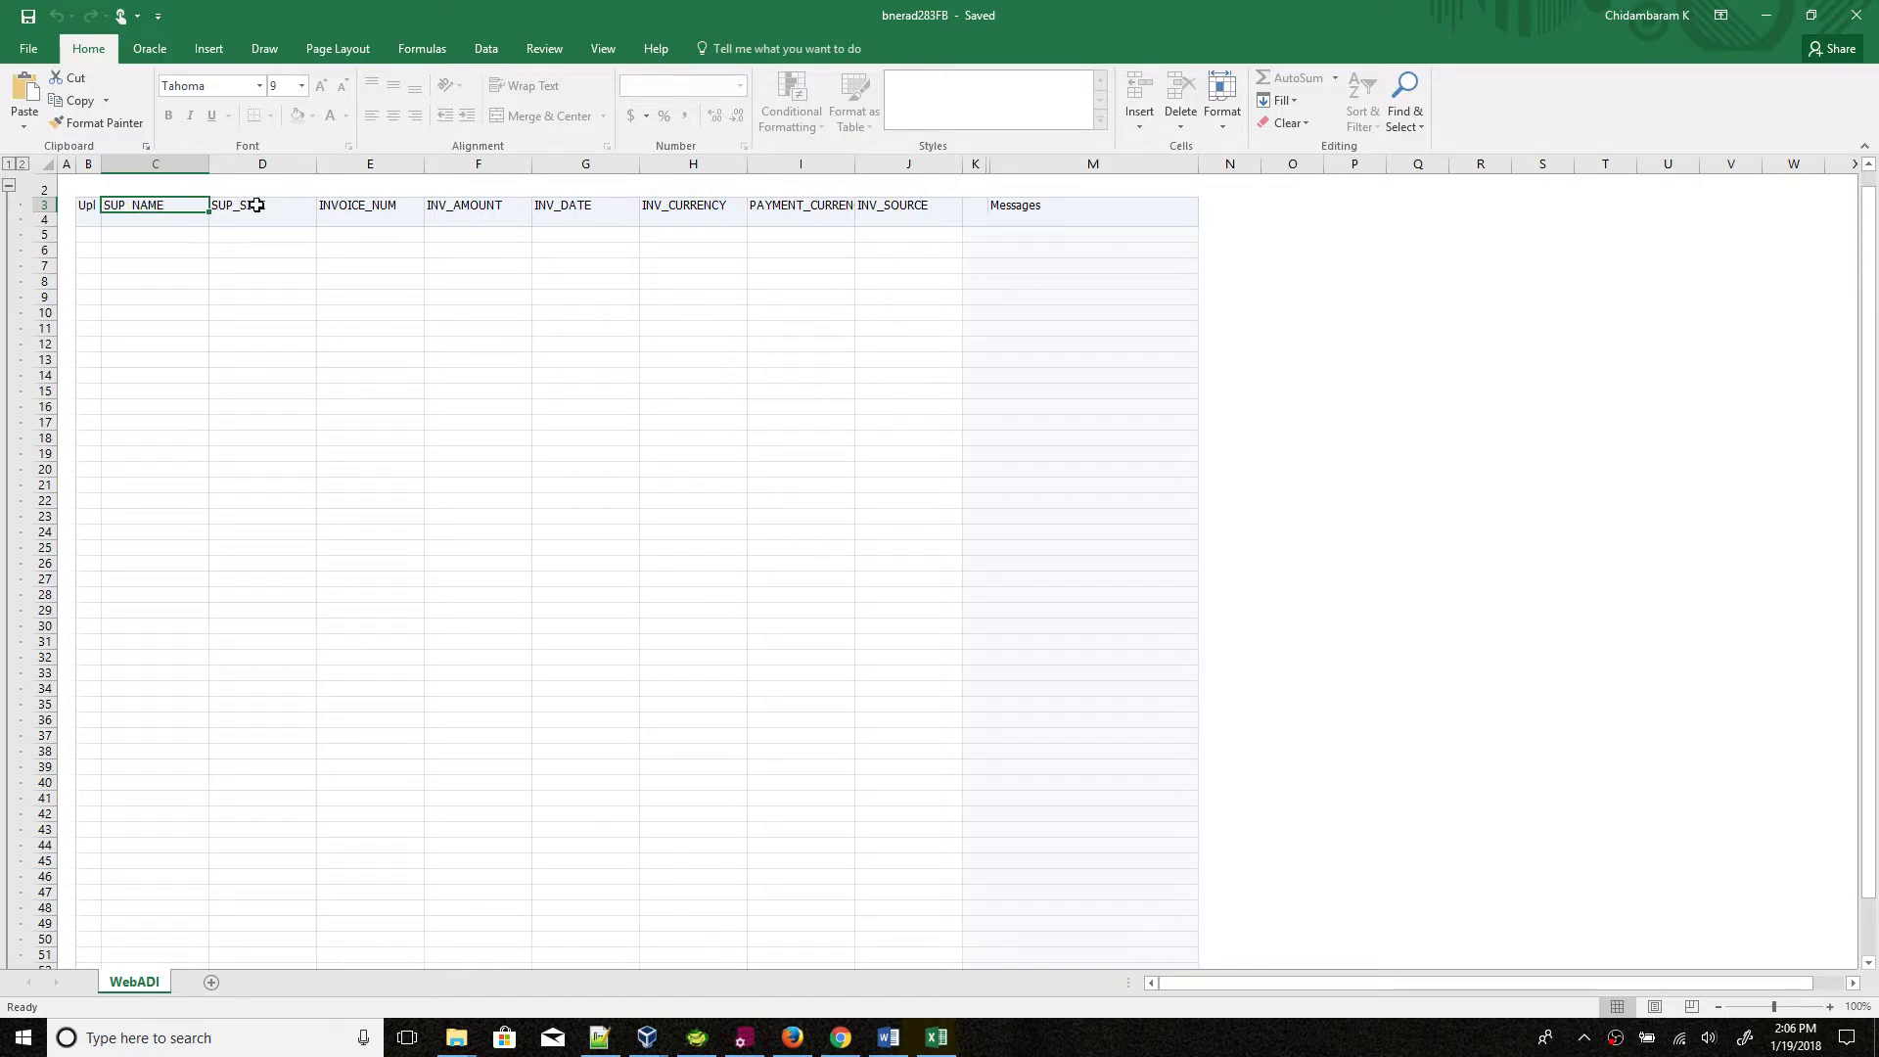
Step: Close the workbook and search for CDM integrators in Manage Integrators in Firefox
click(1856, 15)
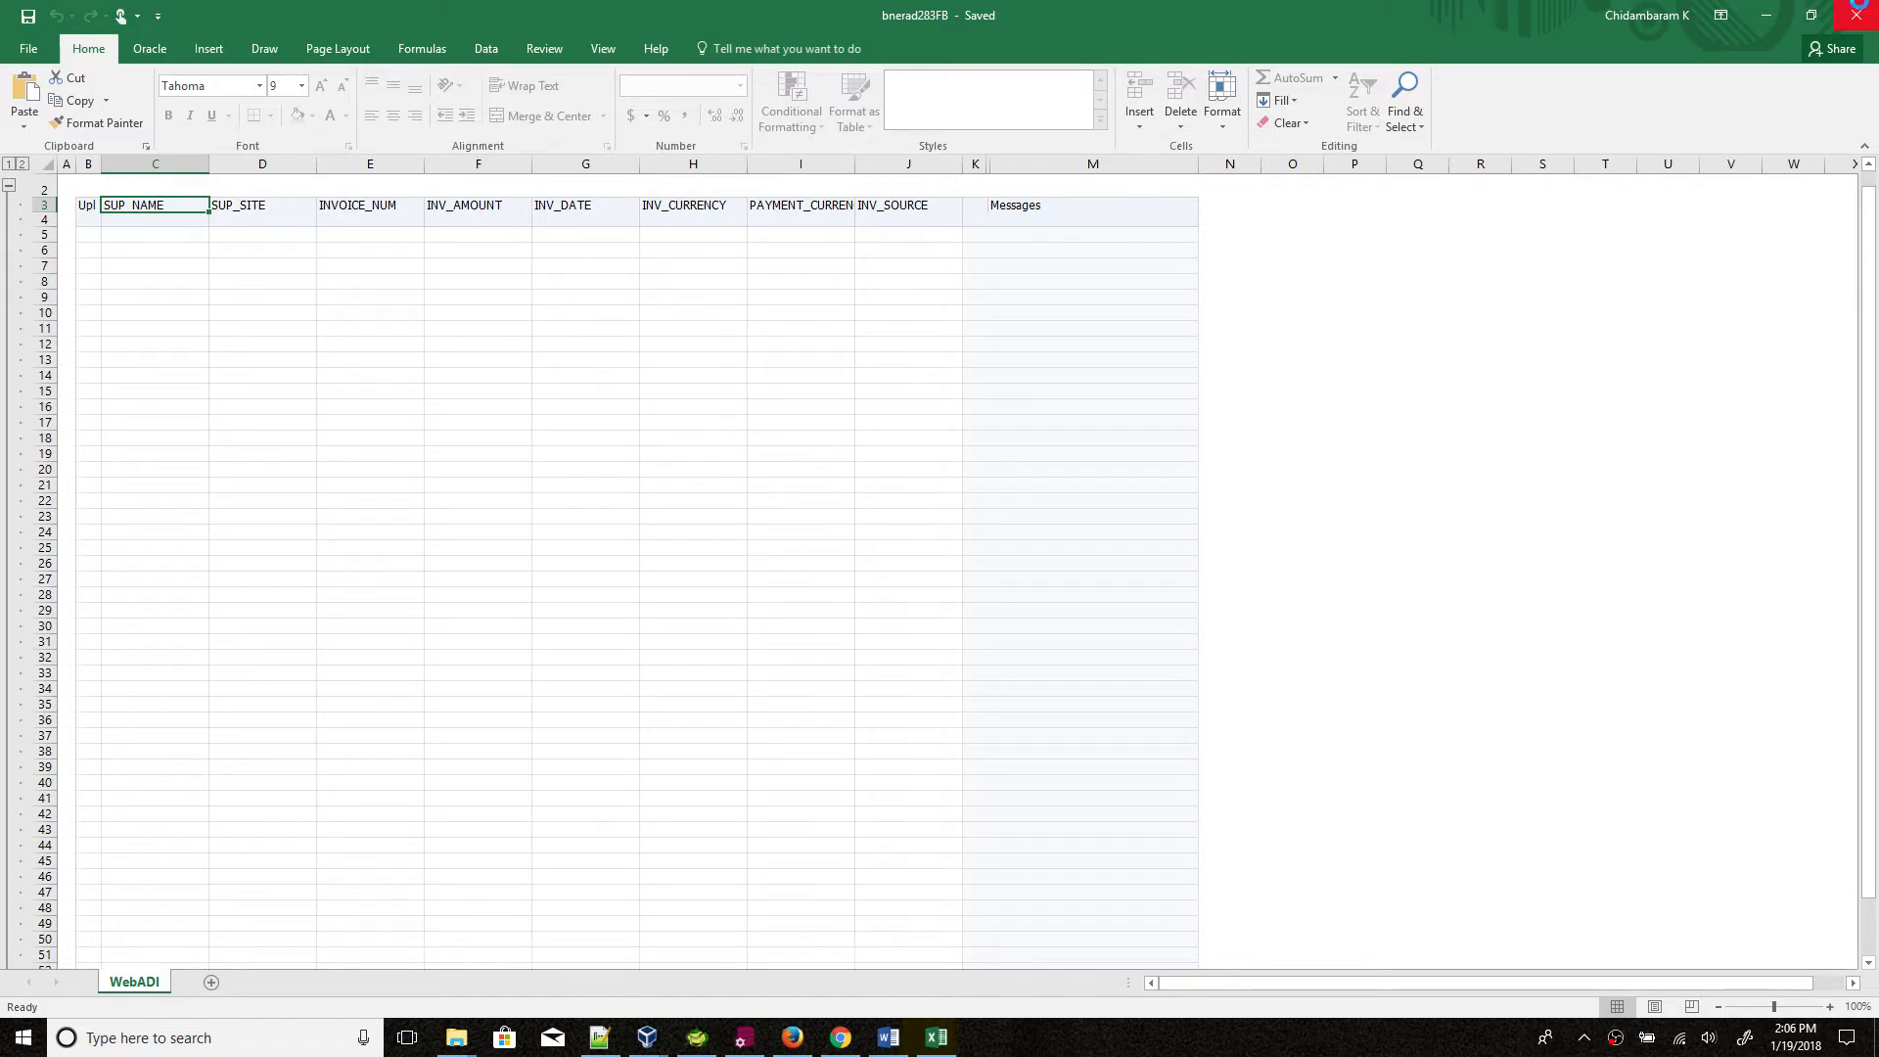
click(145, 380)
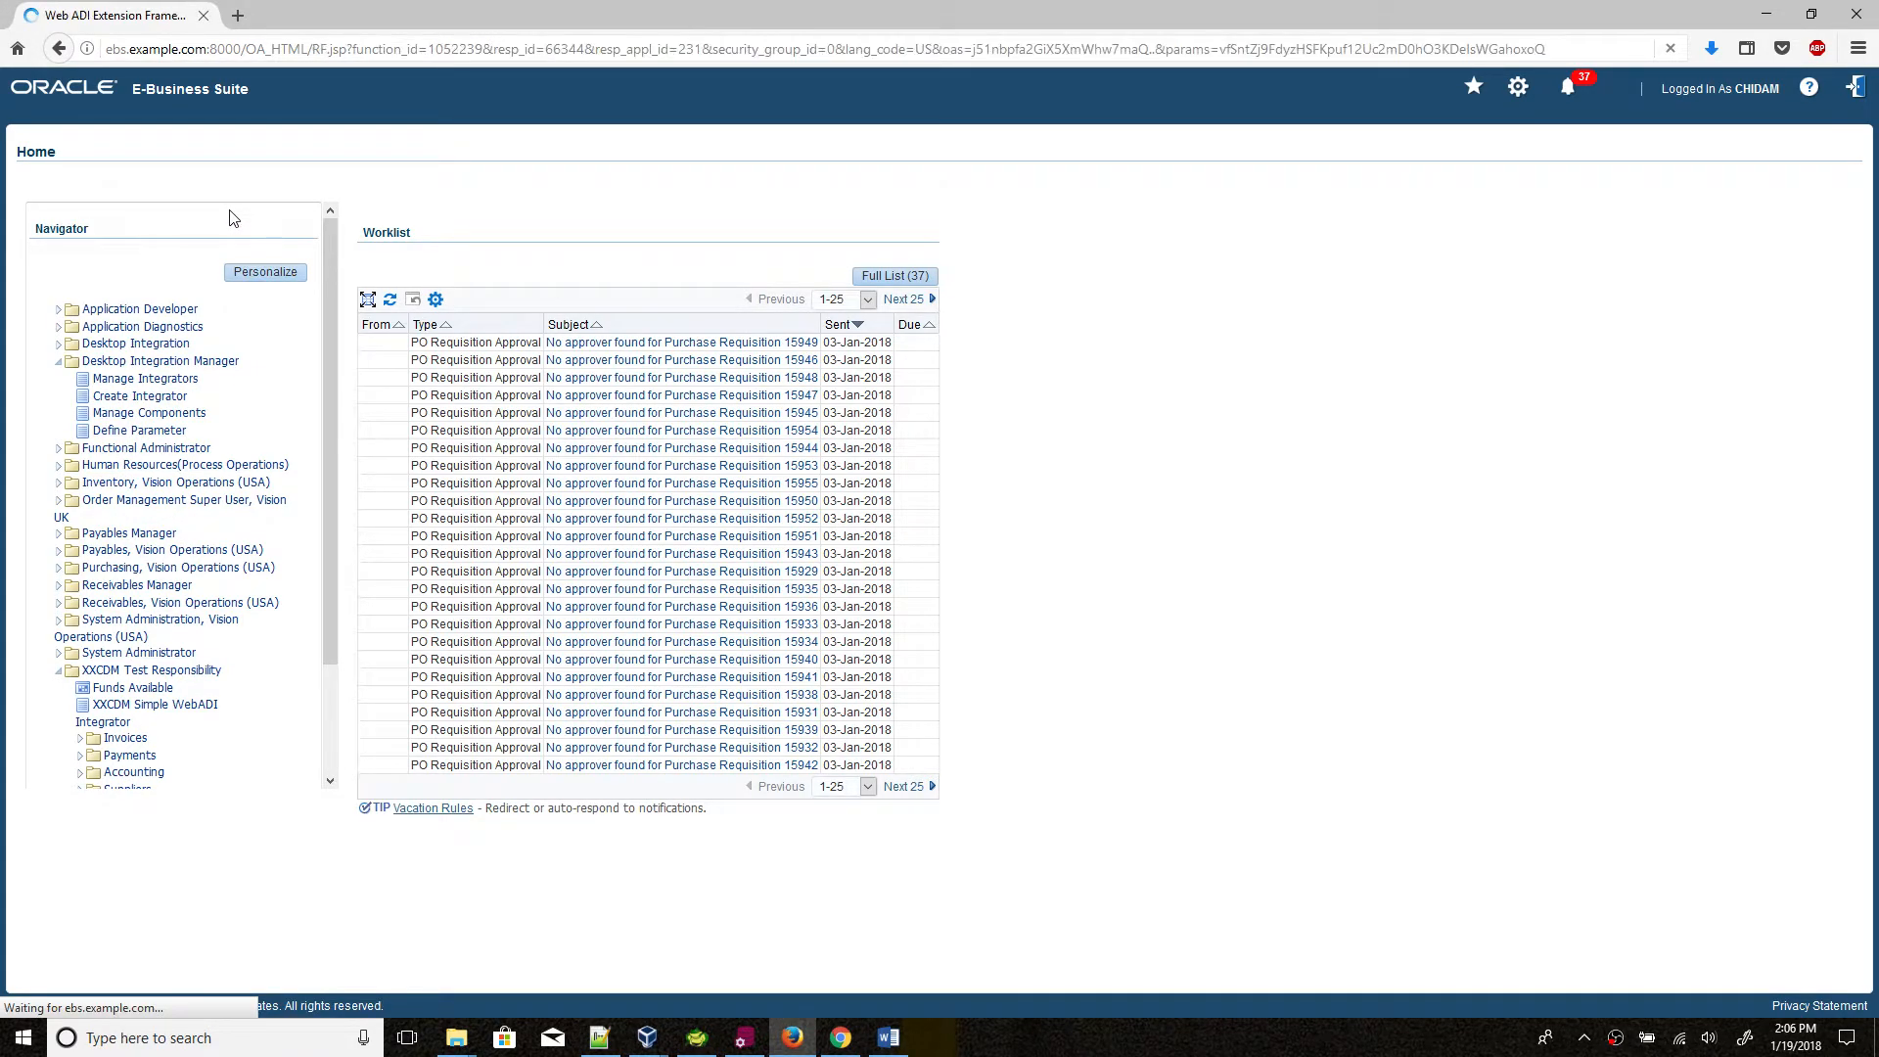
click(251, 250)
click(235, 260)
click(231, 322)
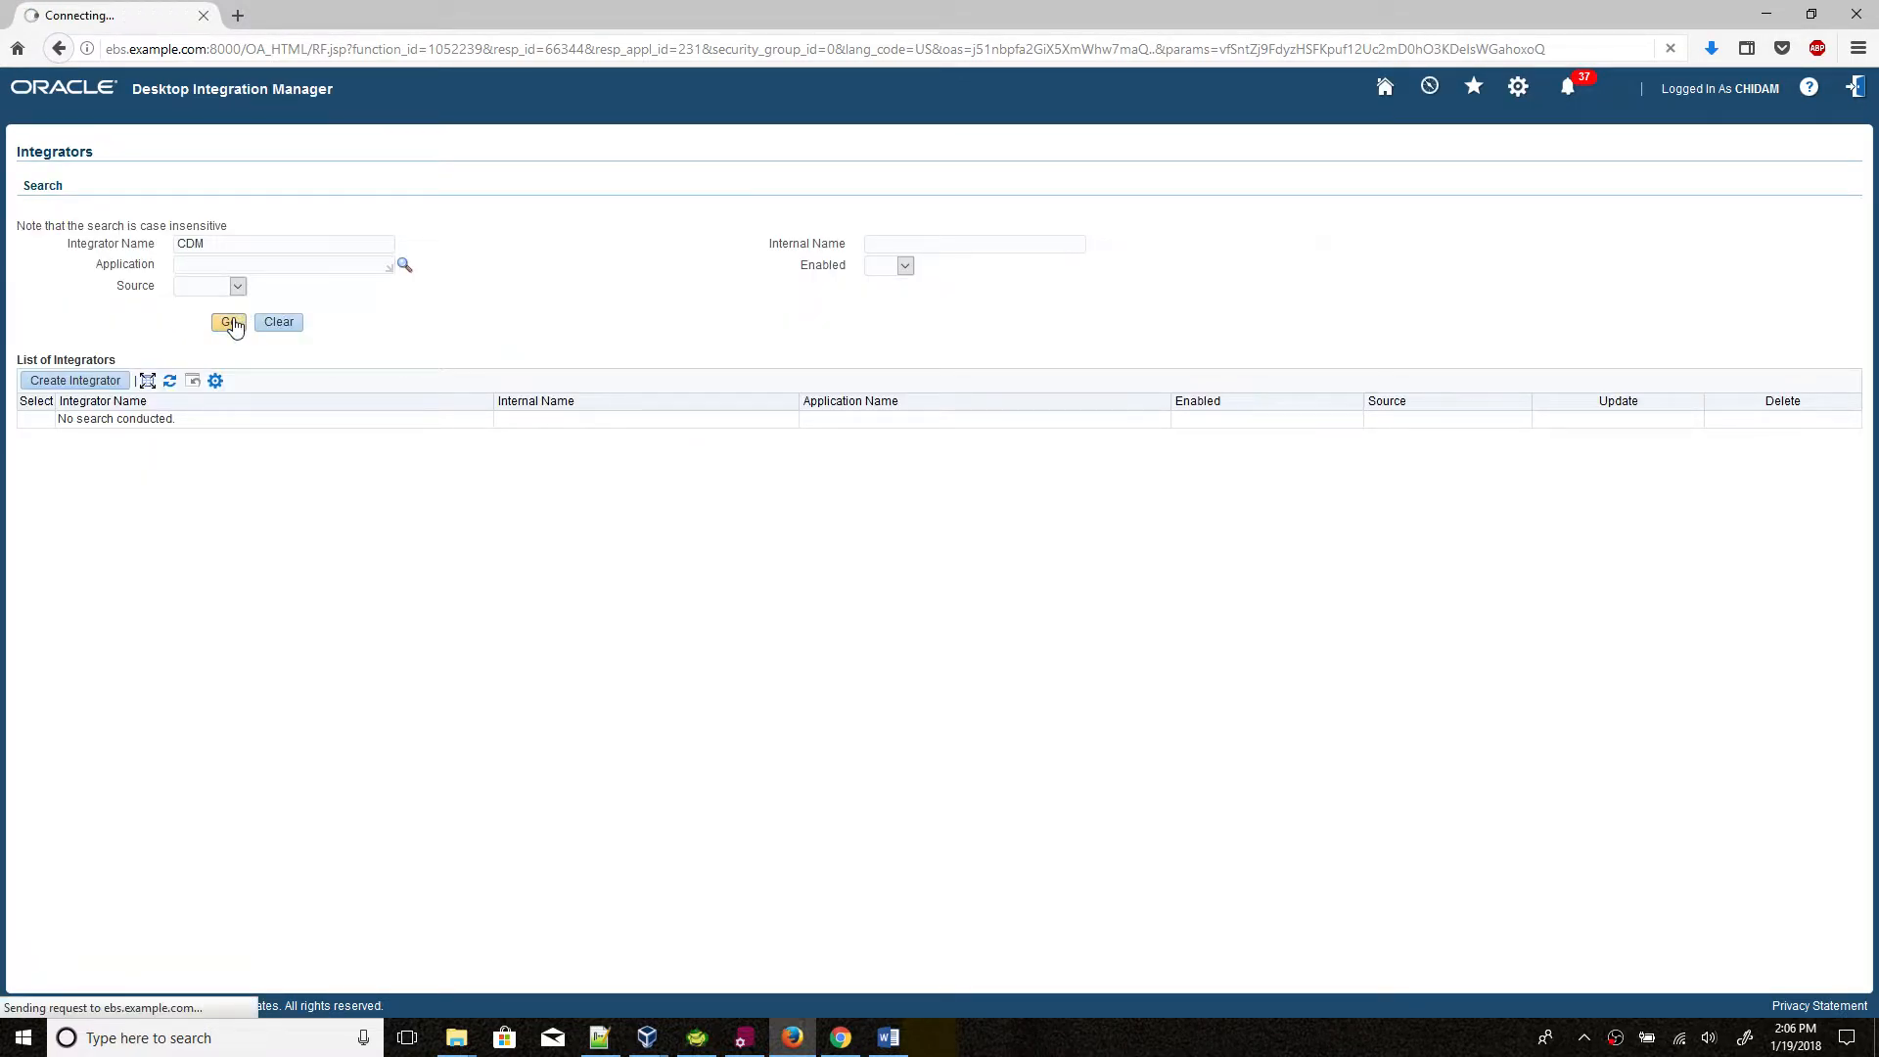
Step: Open CDMXX WEBADI Integrator for update and display the attributes of interface CDMXX_WEBADI_INTFACE
click(38, 425)
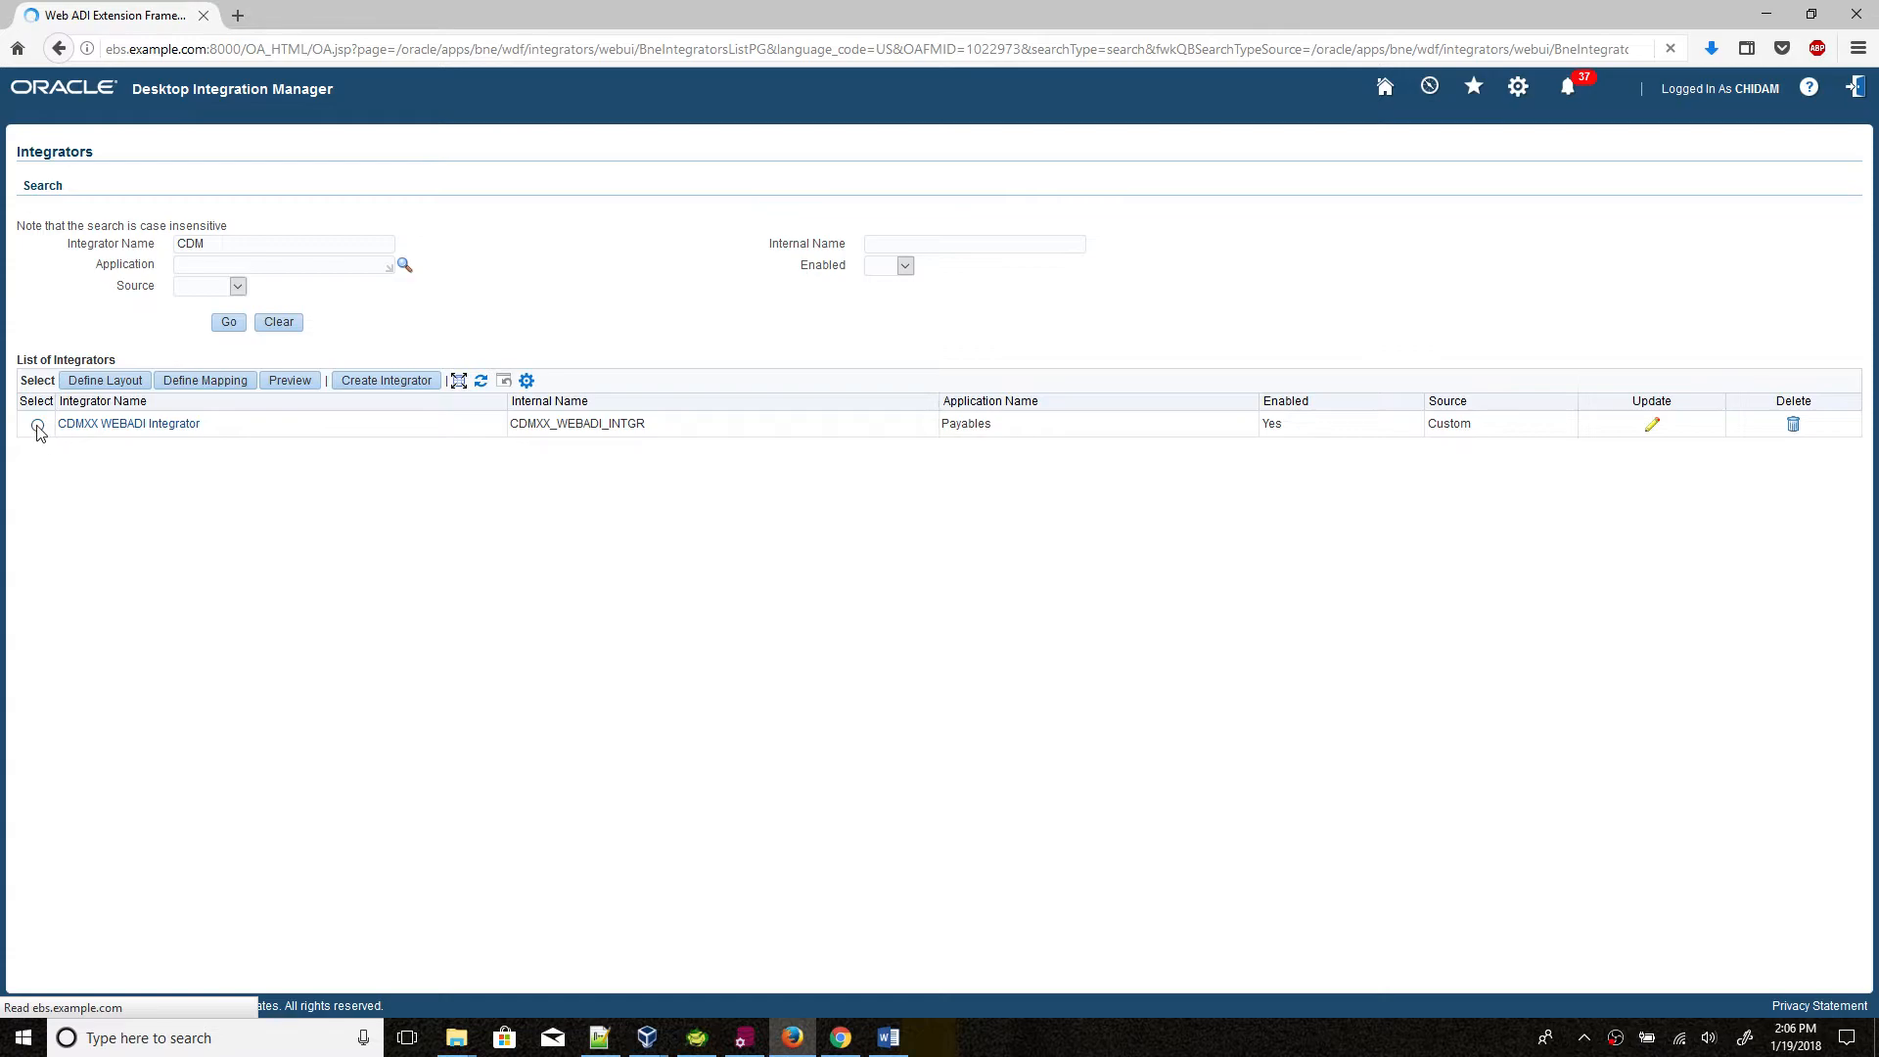
click(1647, 431)
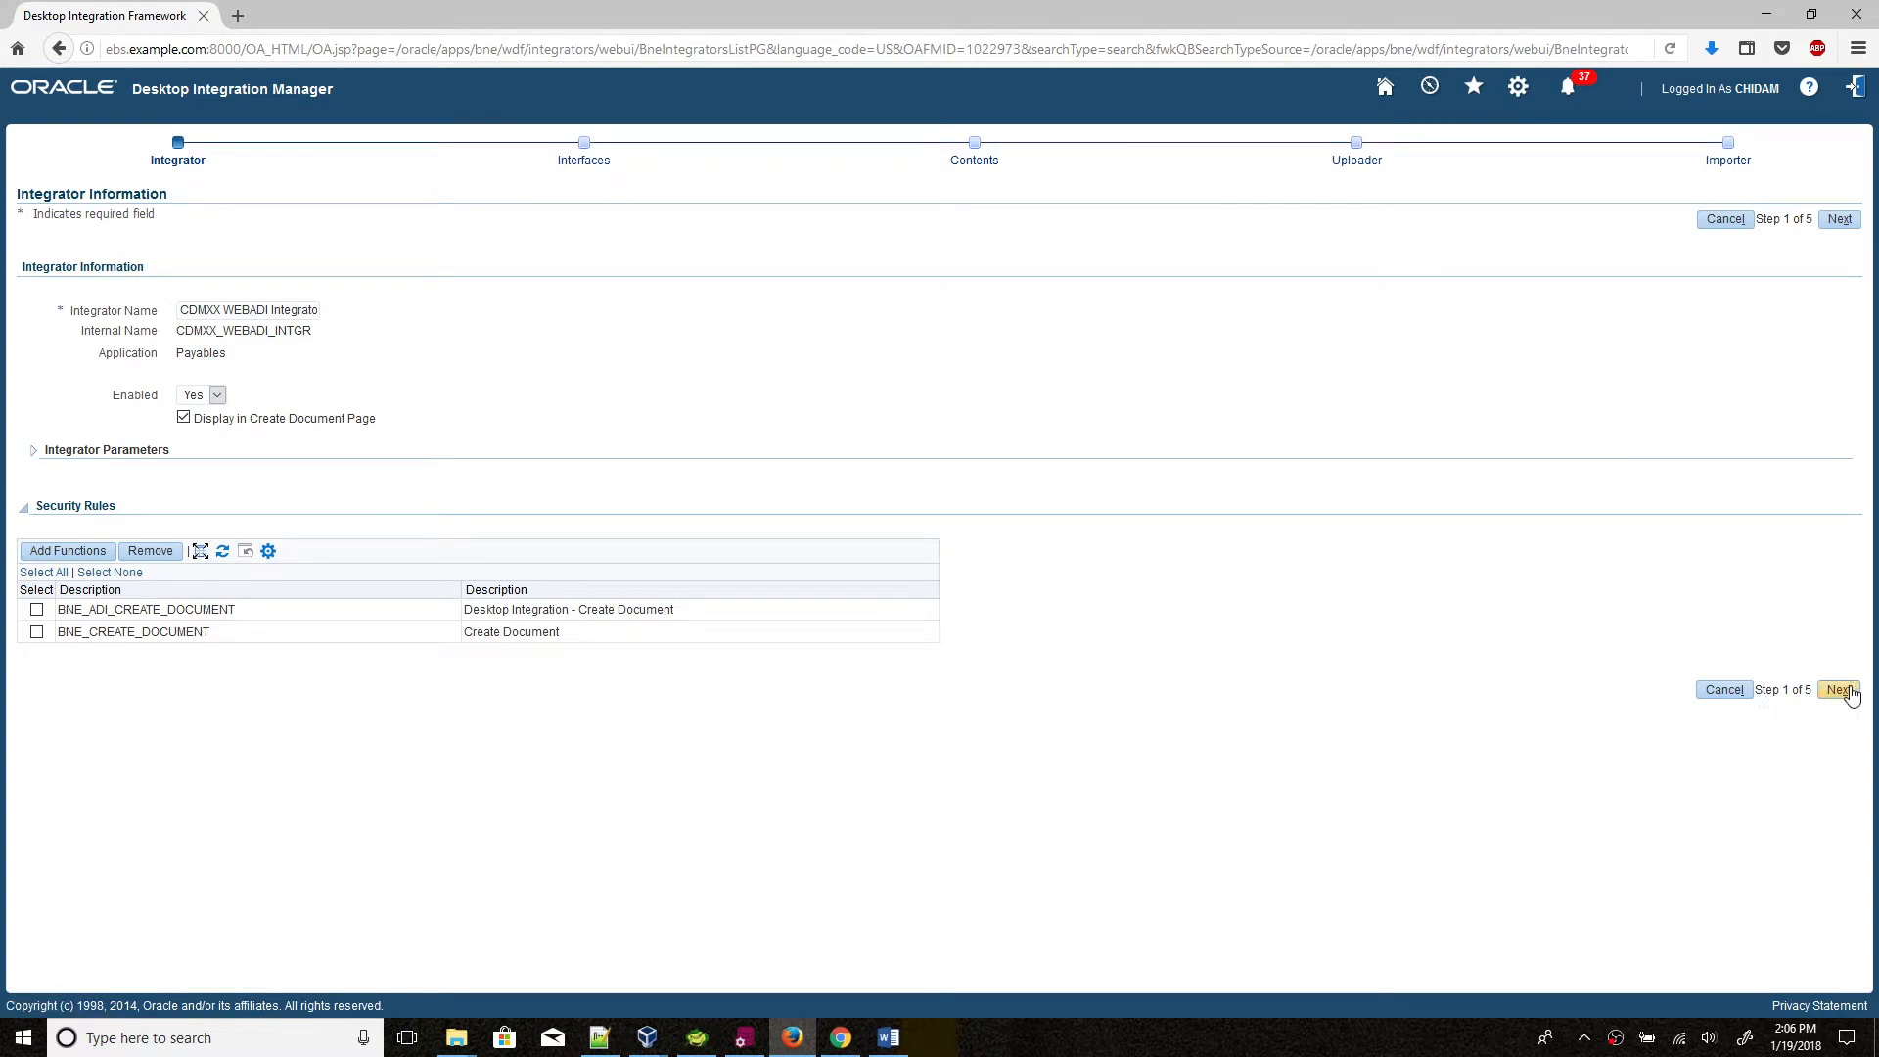
click(1838, 690)
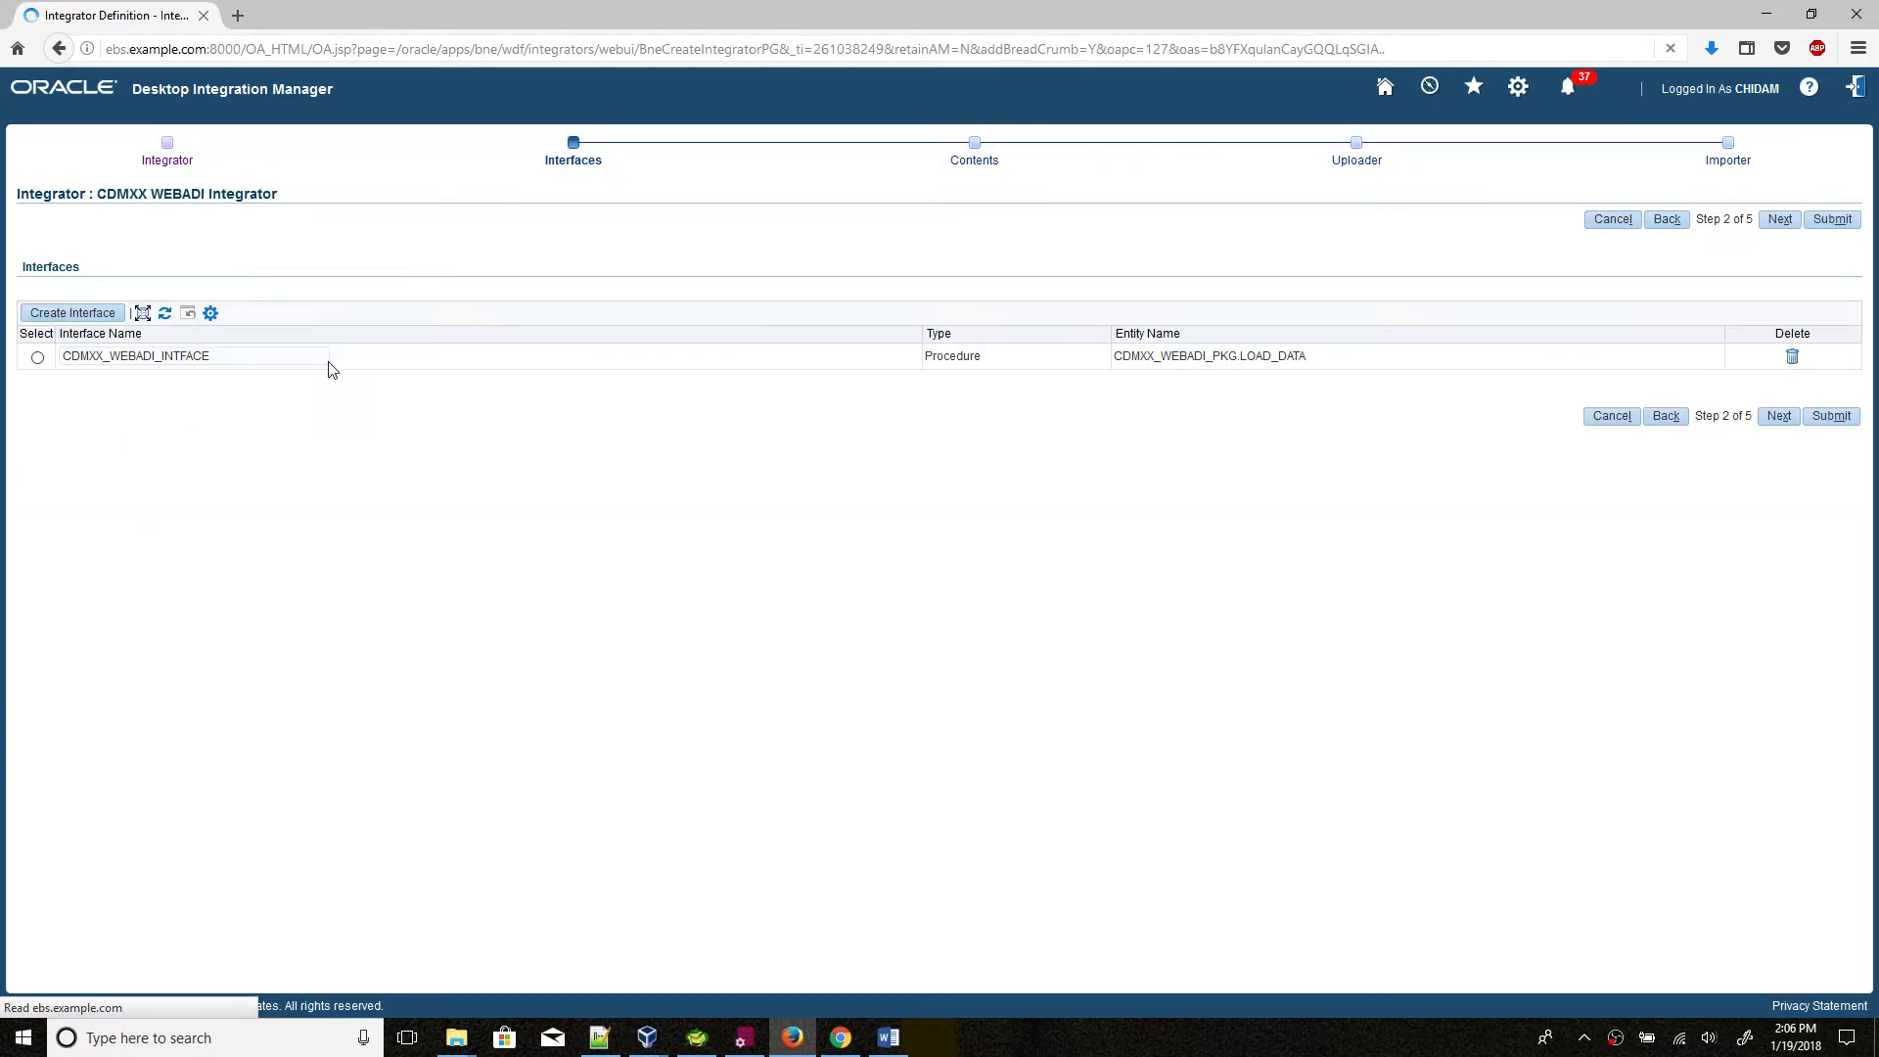
click(38, 359)
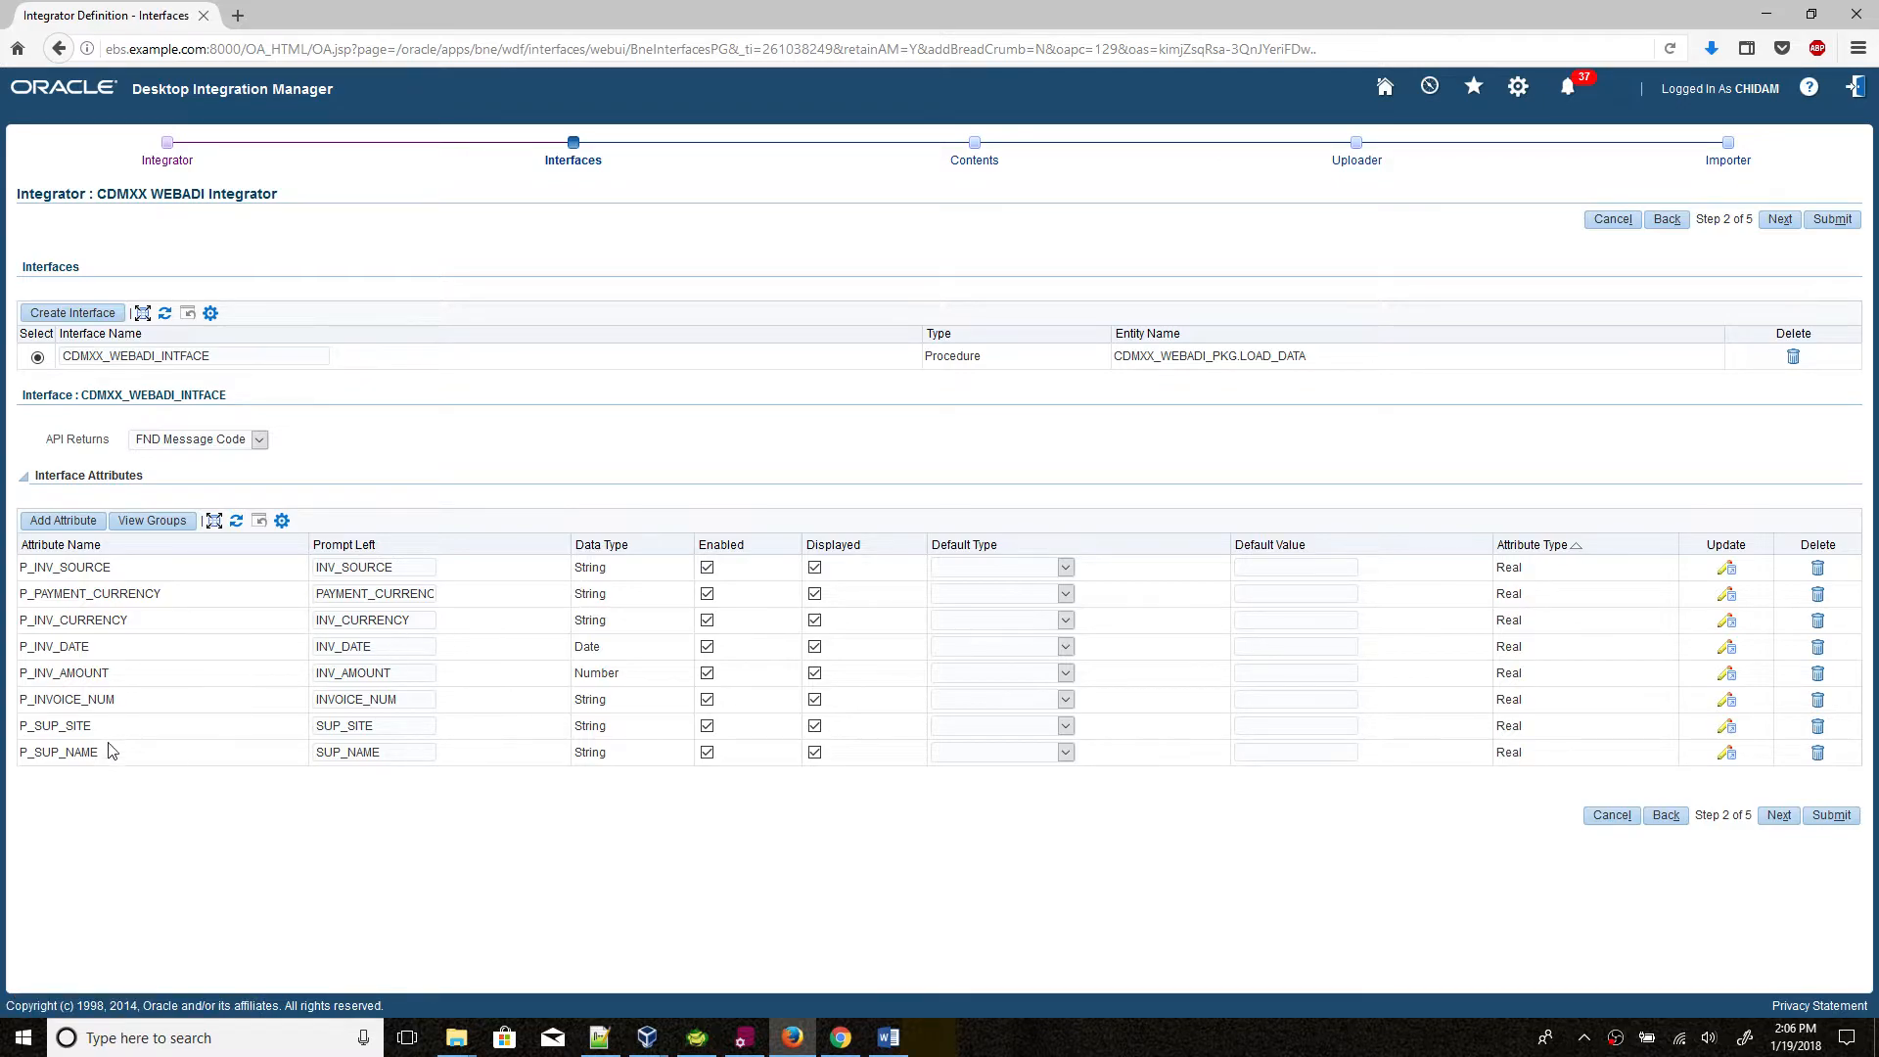
Step: Change the left and above prompts of attribute P_SUP_NAME to "Supplier Name" and apply the attribute definition
drag(403, 754, 310, 758)
text(Supplie)
drag(415, 757, 303, 753)
key(ctrl+c)
click(1726, 756)
scroll(1305, 674, down, 2)
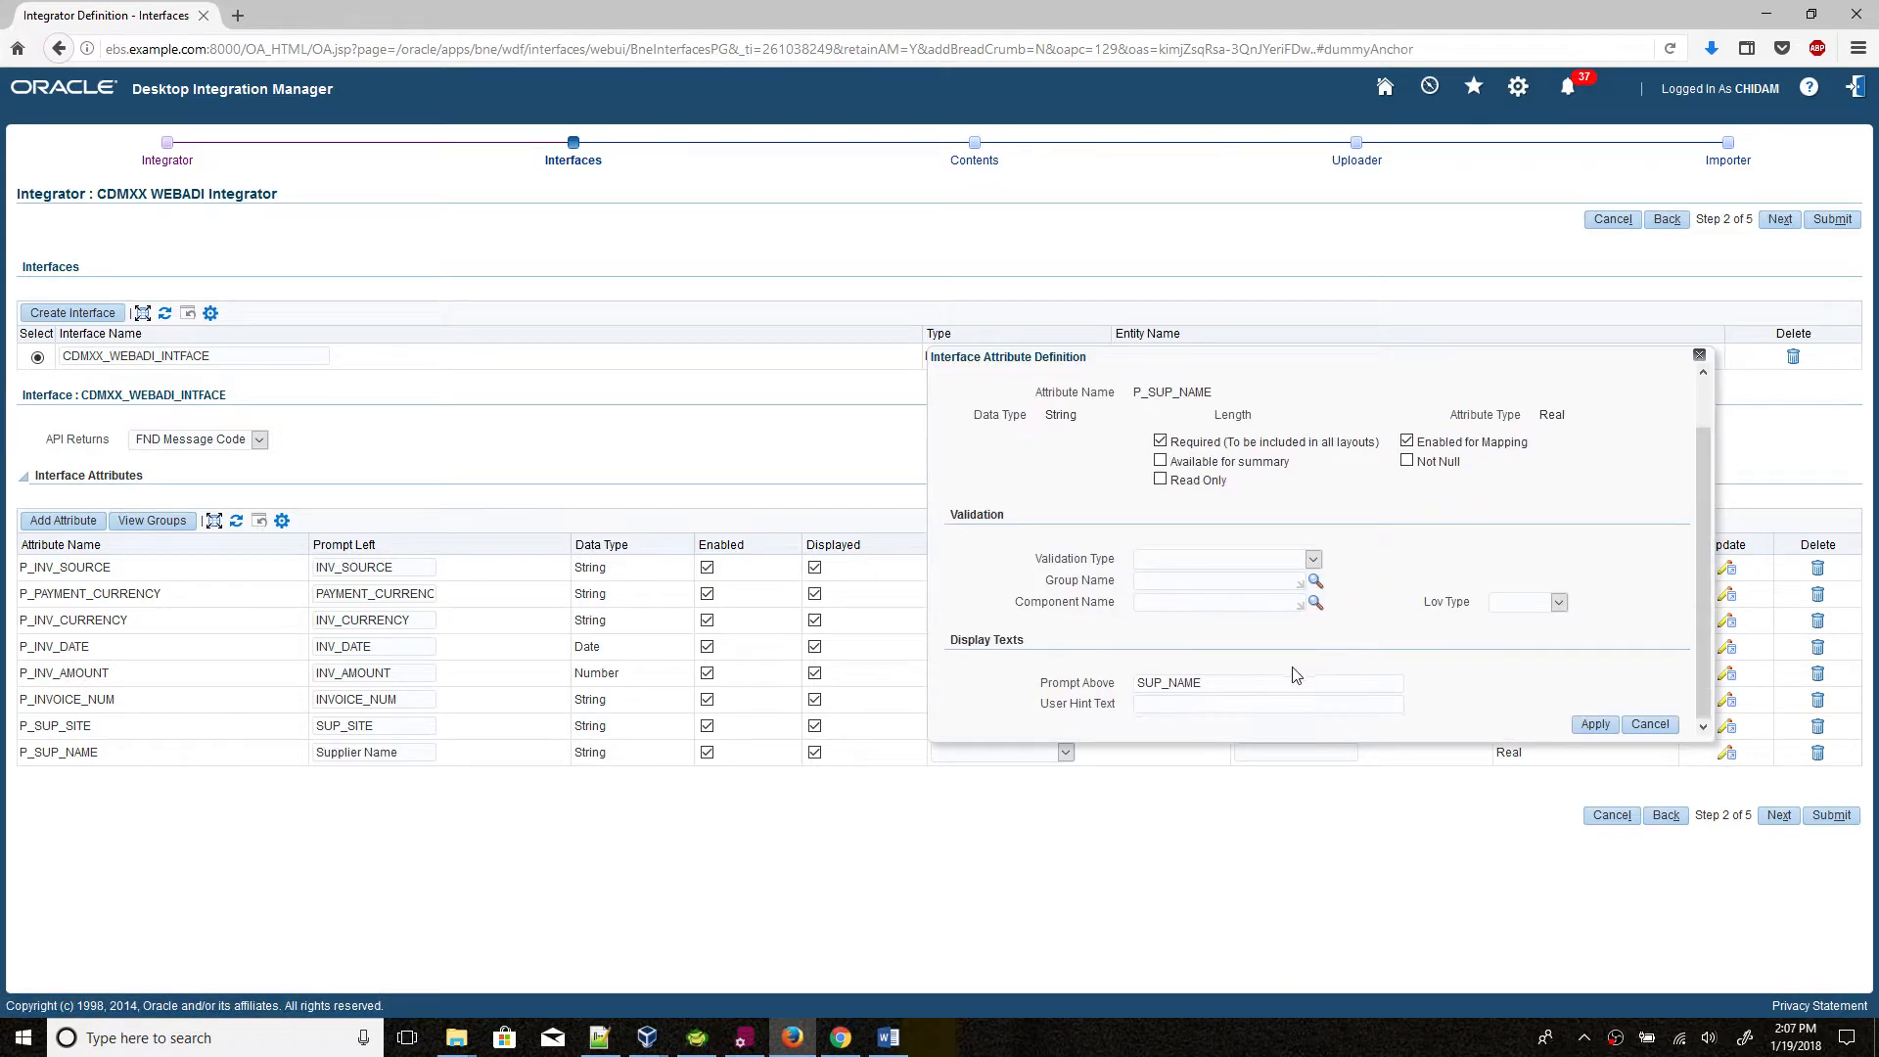
drag(1151, 668, 1123, 663)
key(ctrl+v)
click(1595, 725)
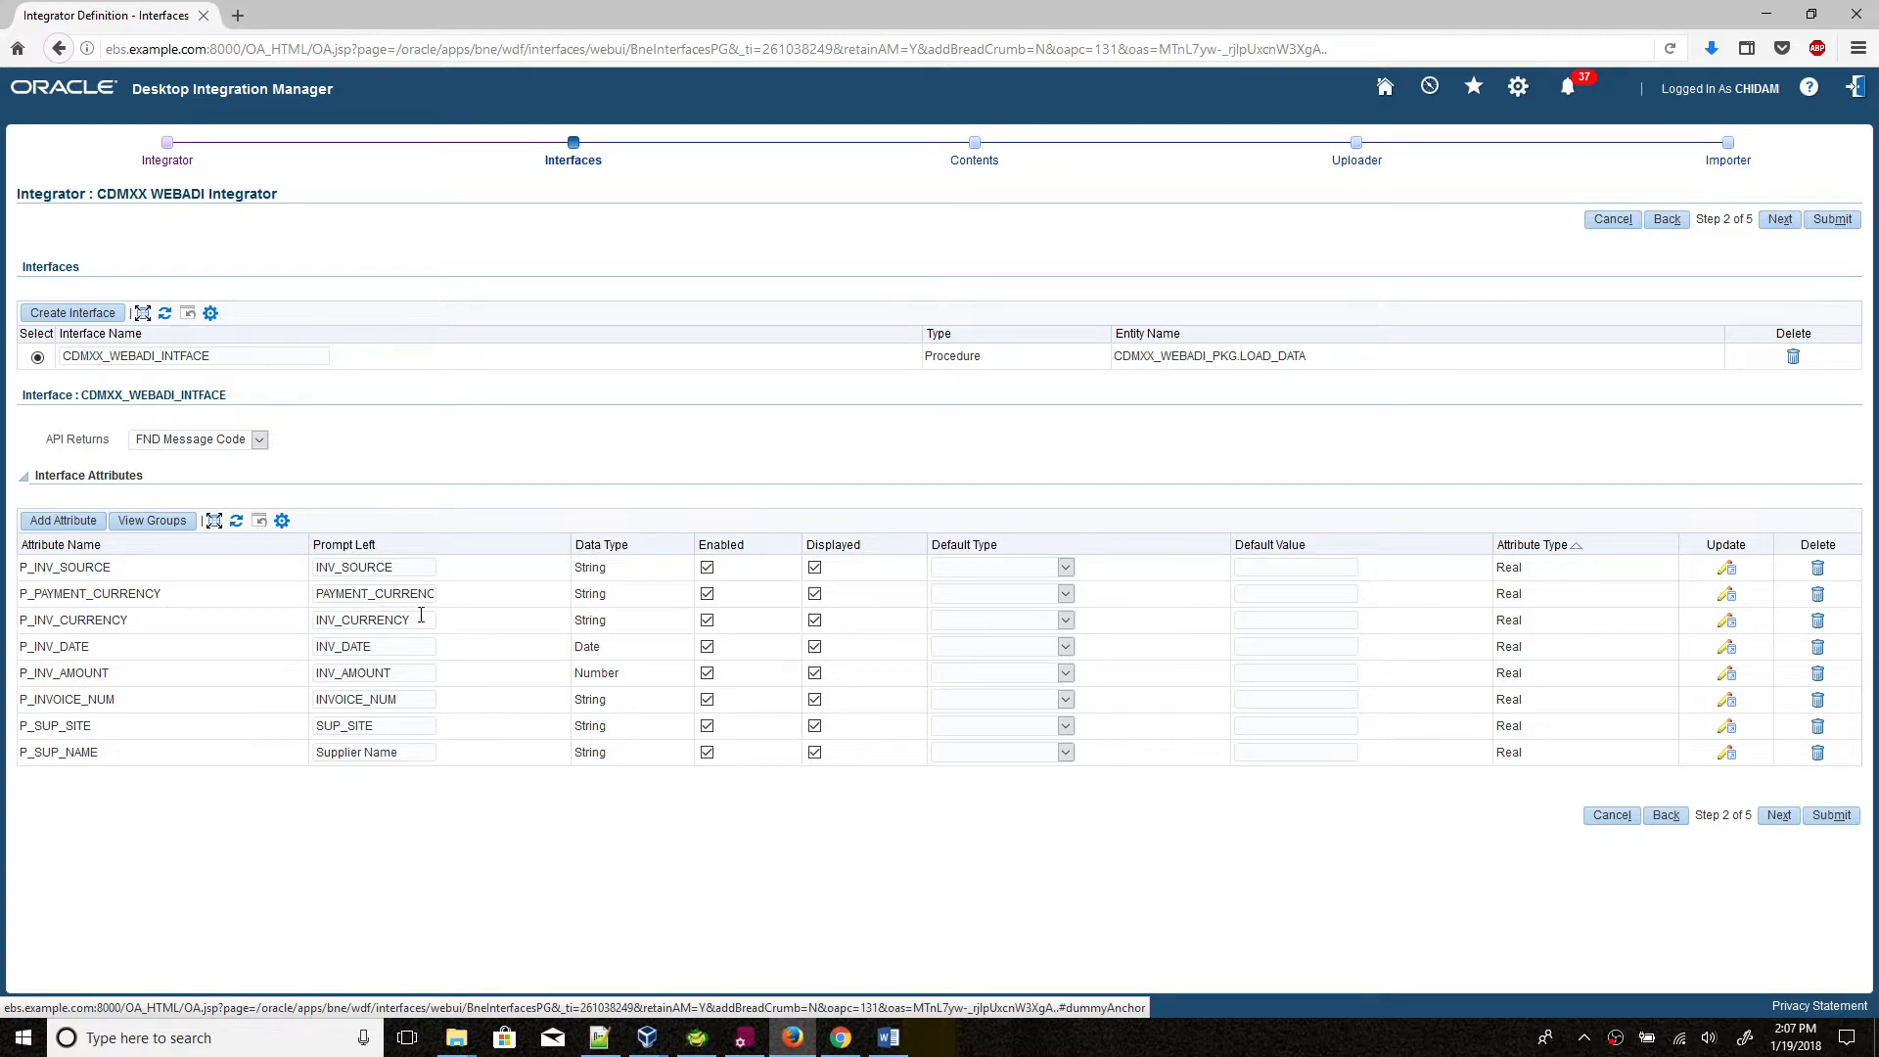
Step: Give P_INV_CURRENCY a Constant default with the value USD
click(1066, 622)
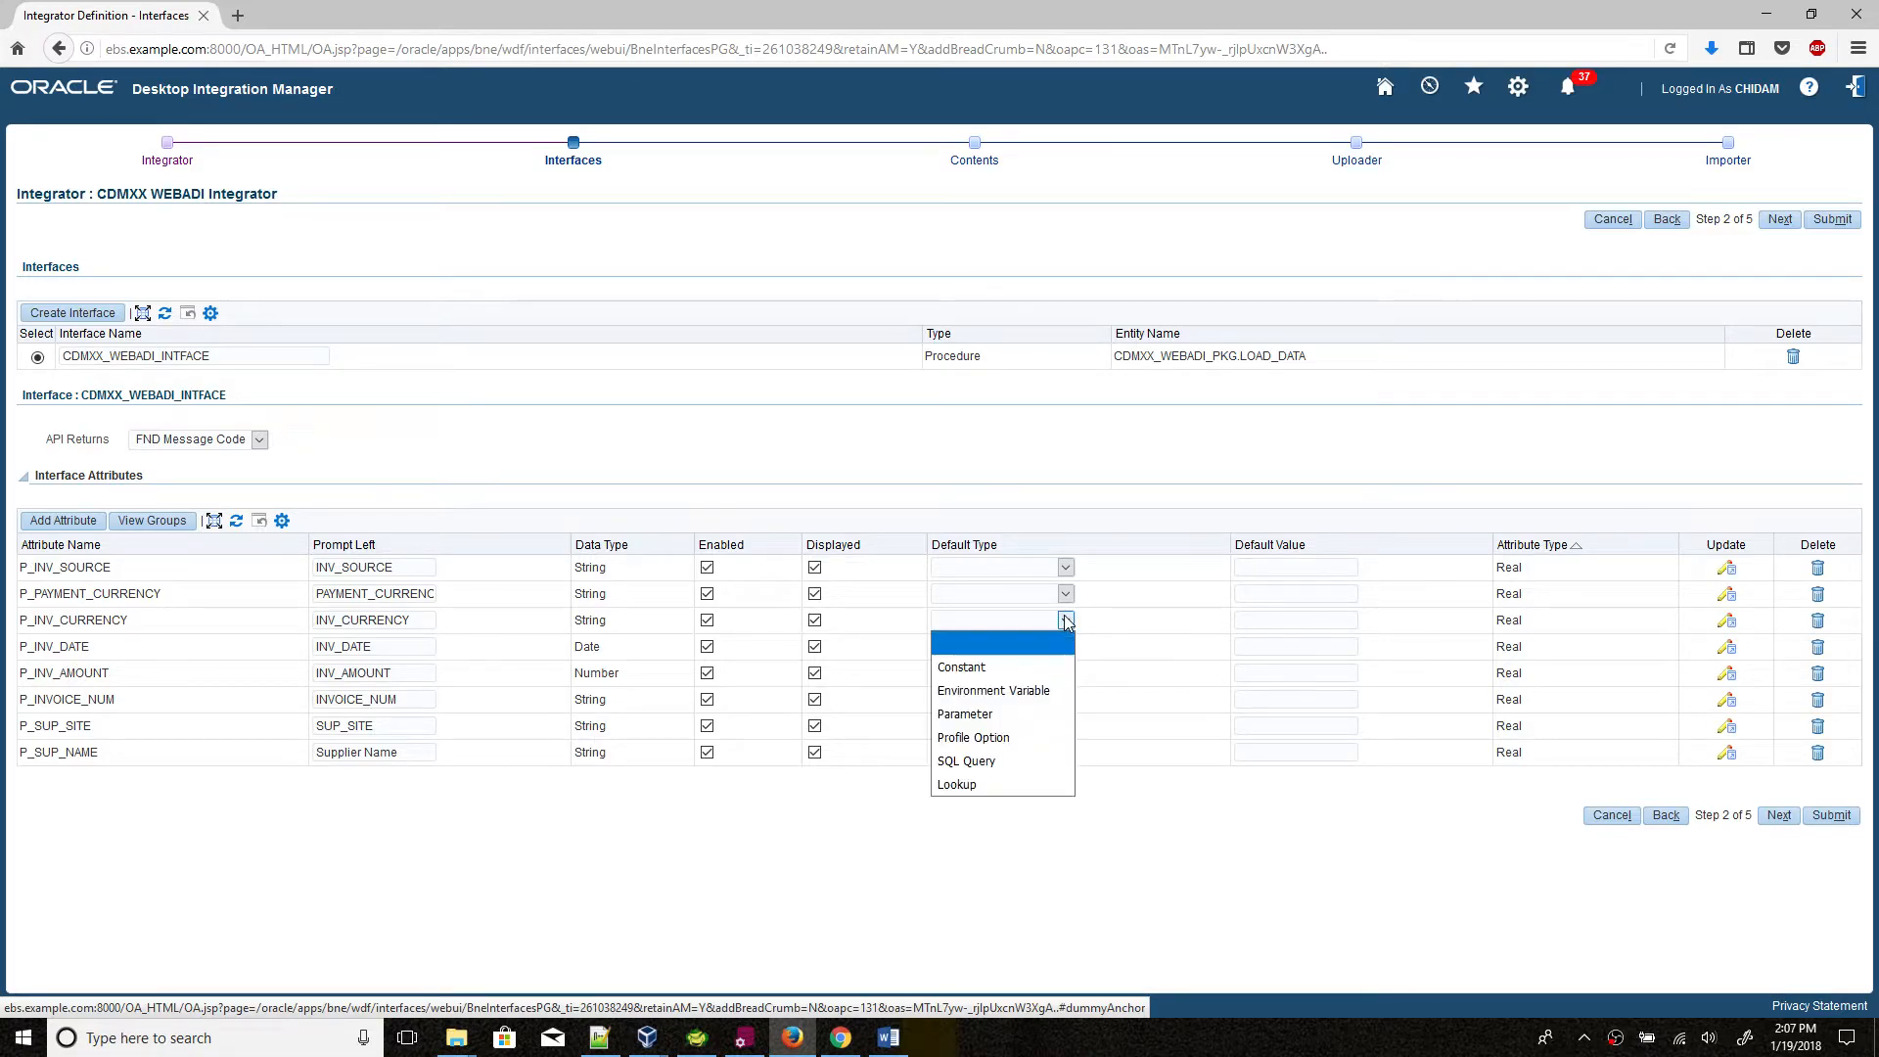
click(1011, 677)
click(1267, 623)
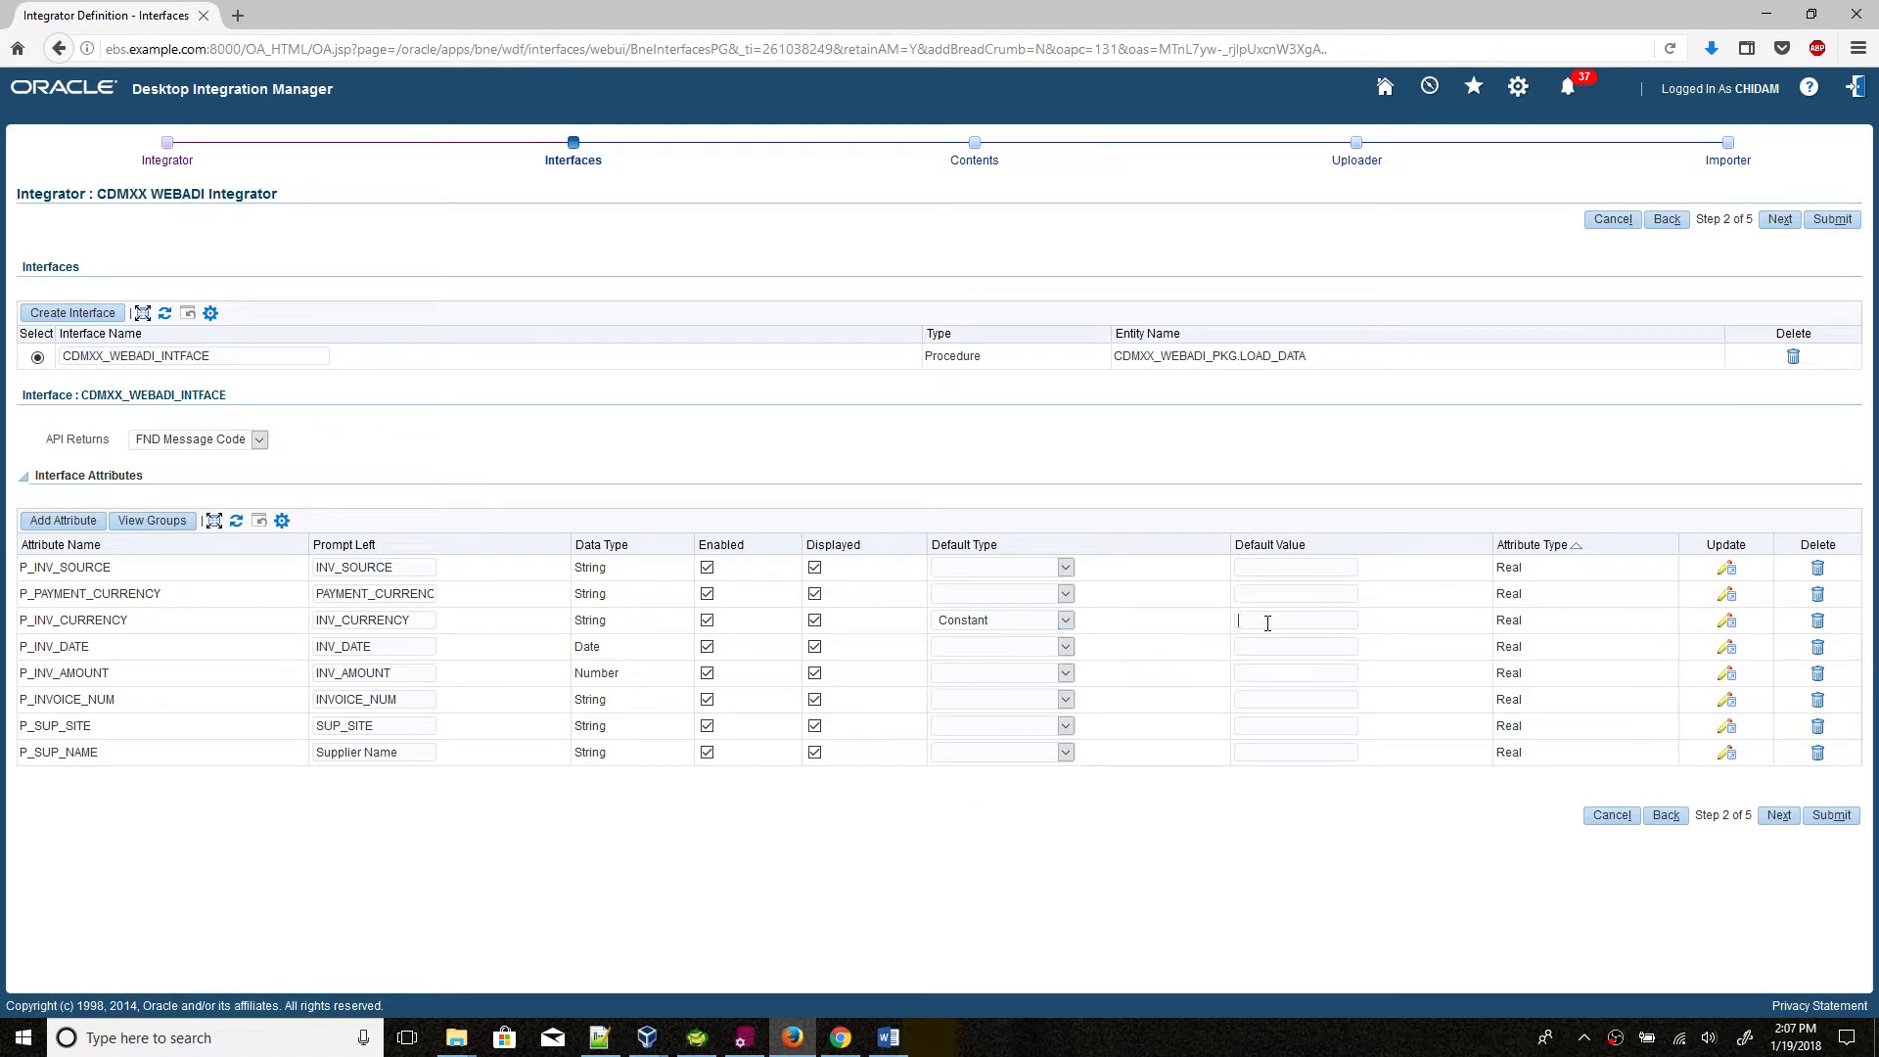
text(u)
key(BackSpace)
key(Caps_Lock)
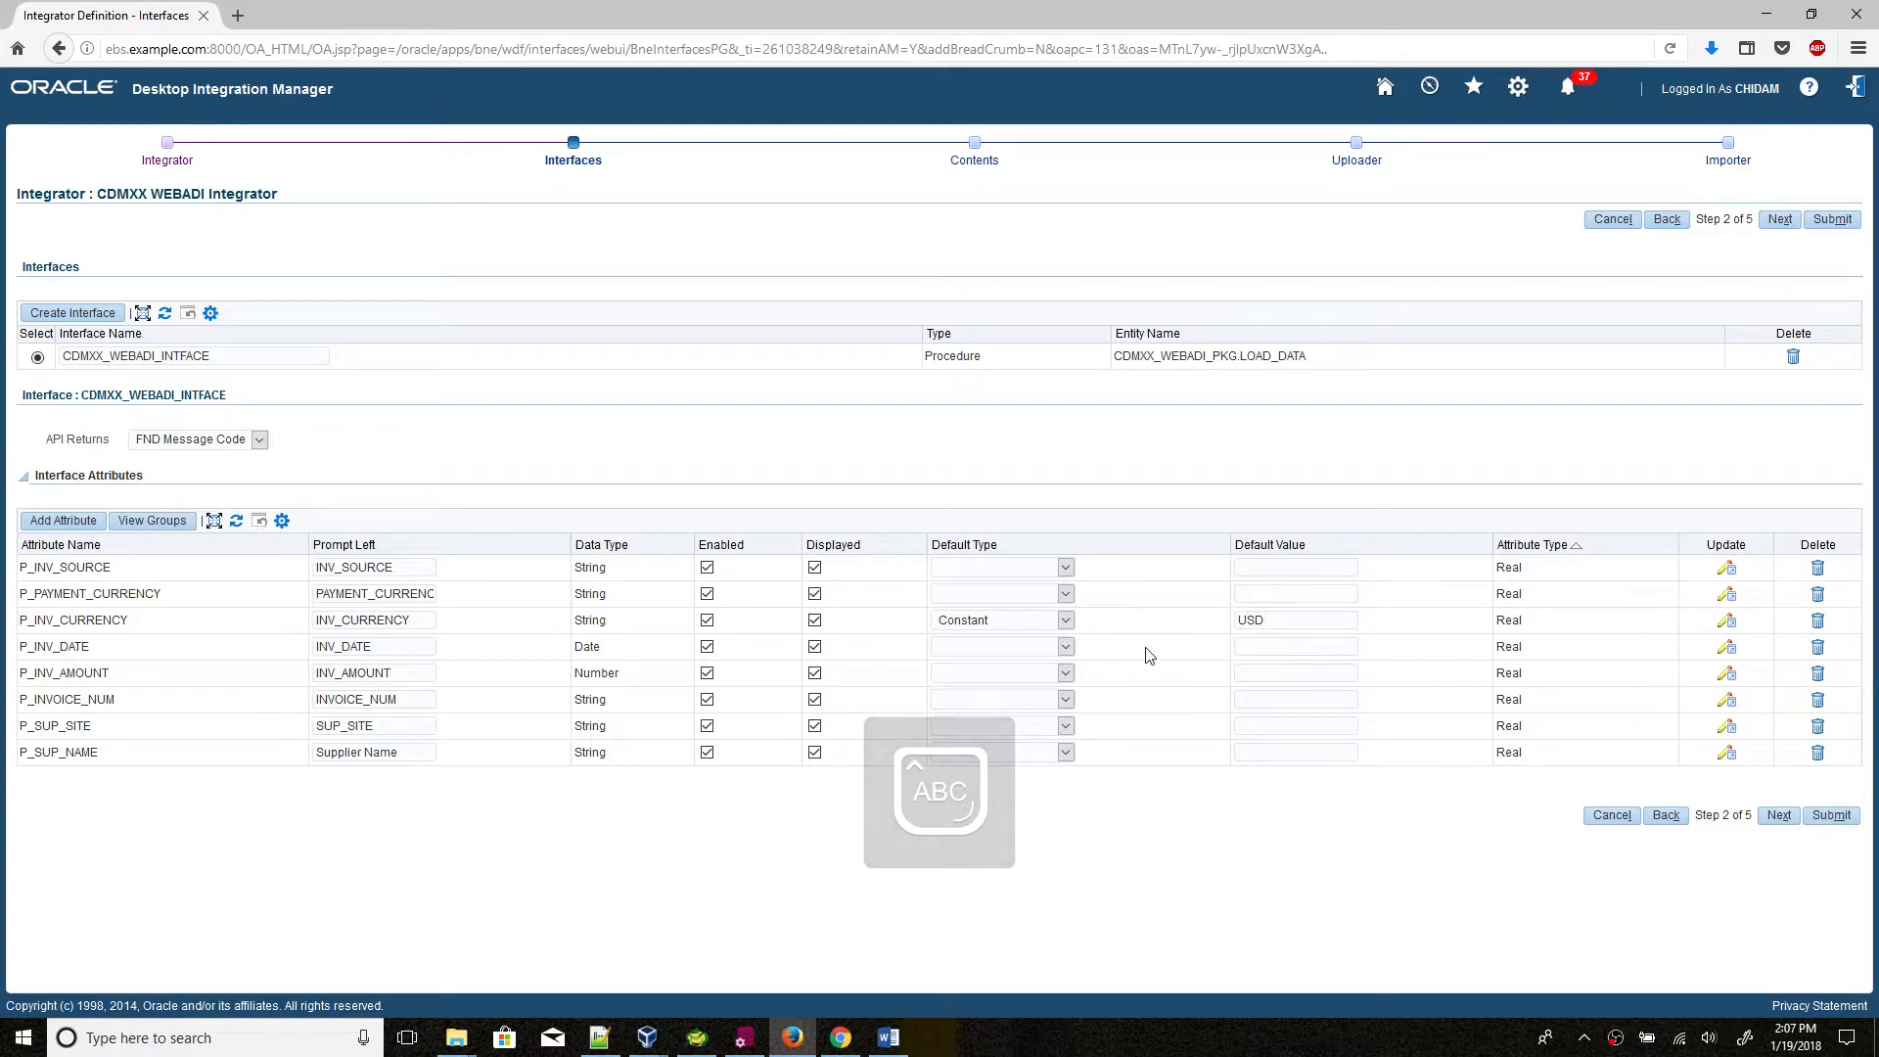
Step: Set the default type of P_PAYMENT_CURRENCY to Constant and its default value to USD
click(1060, 647)
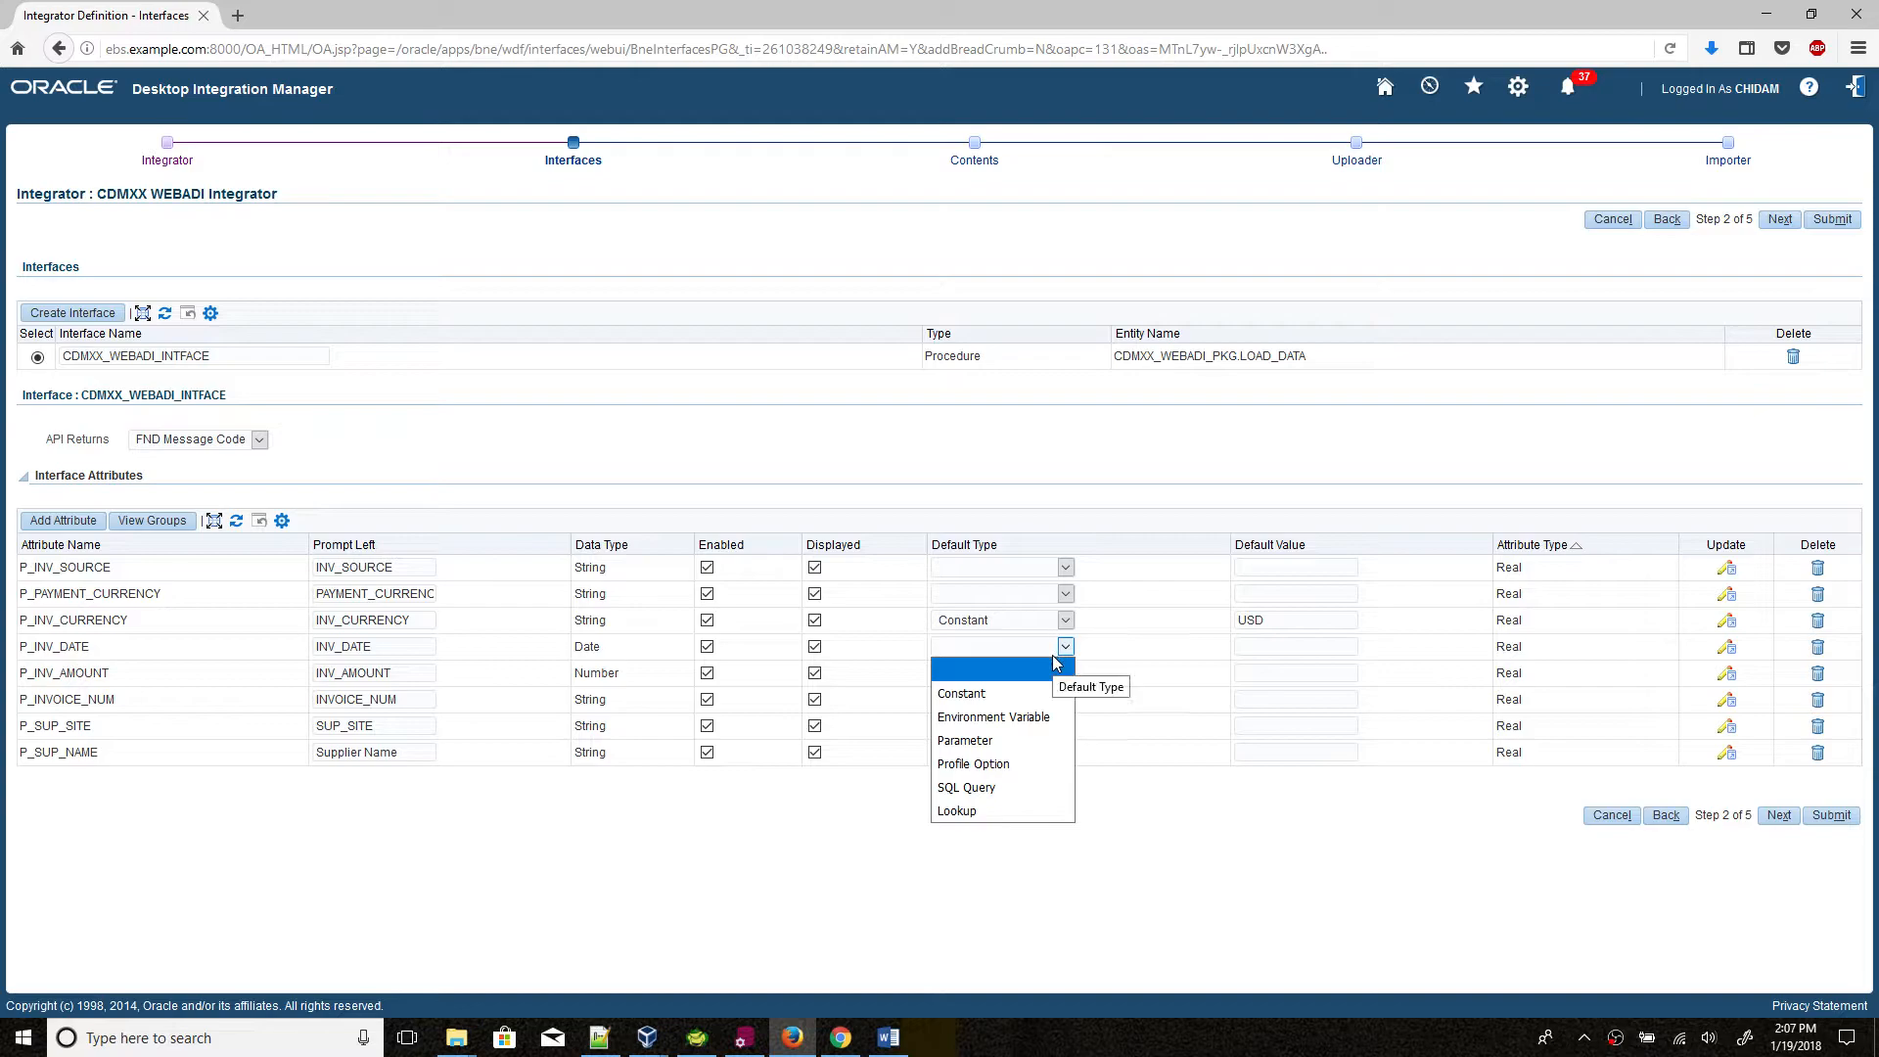
click(1048, 590)
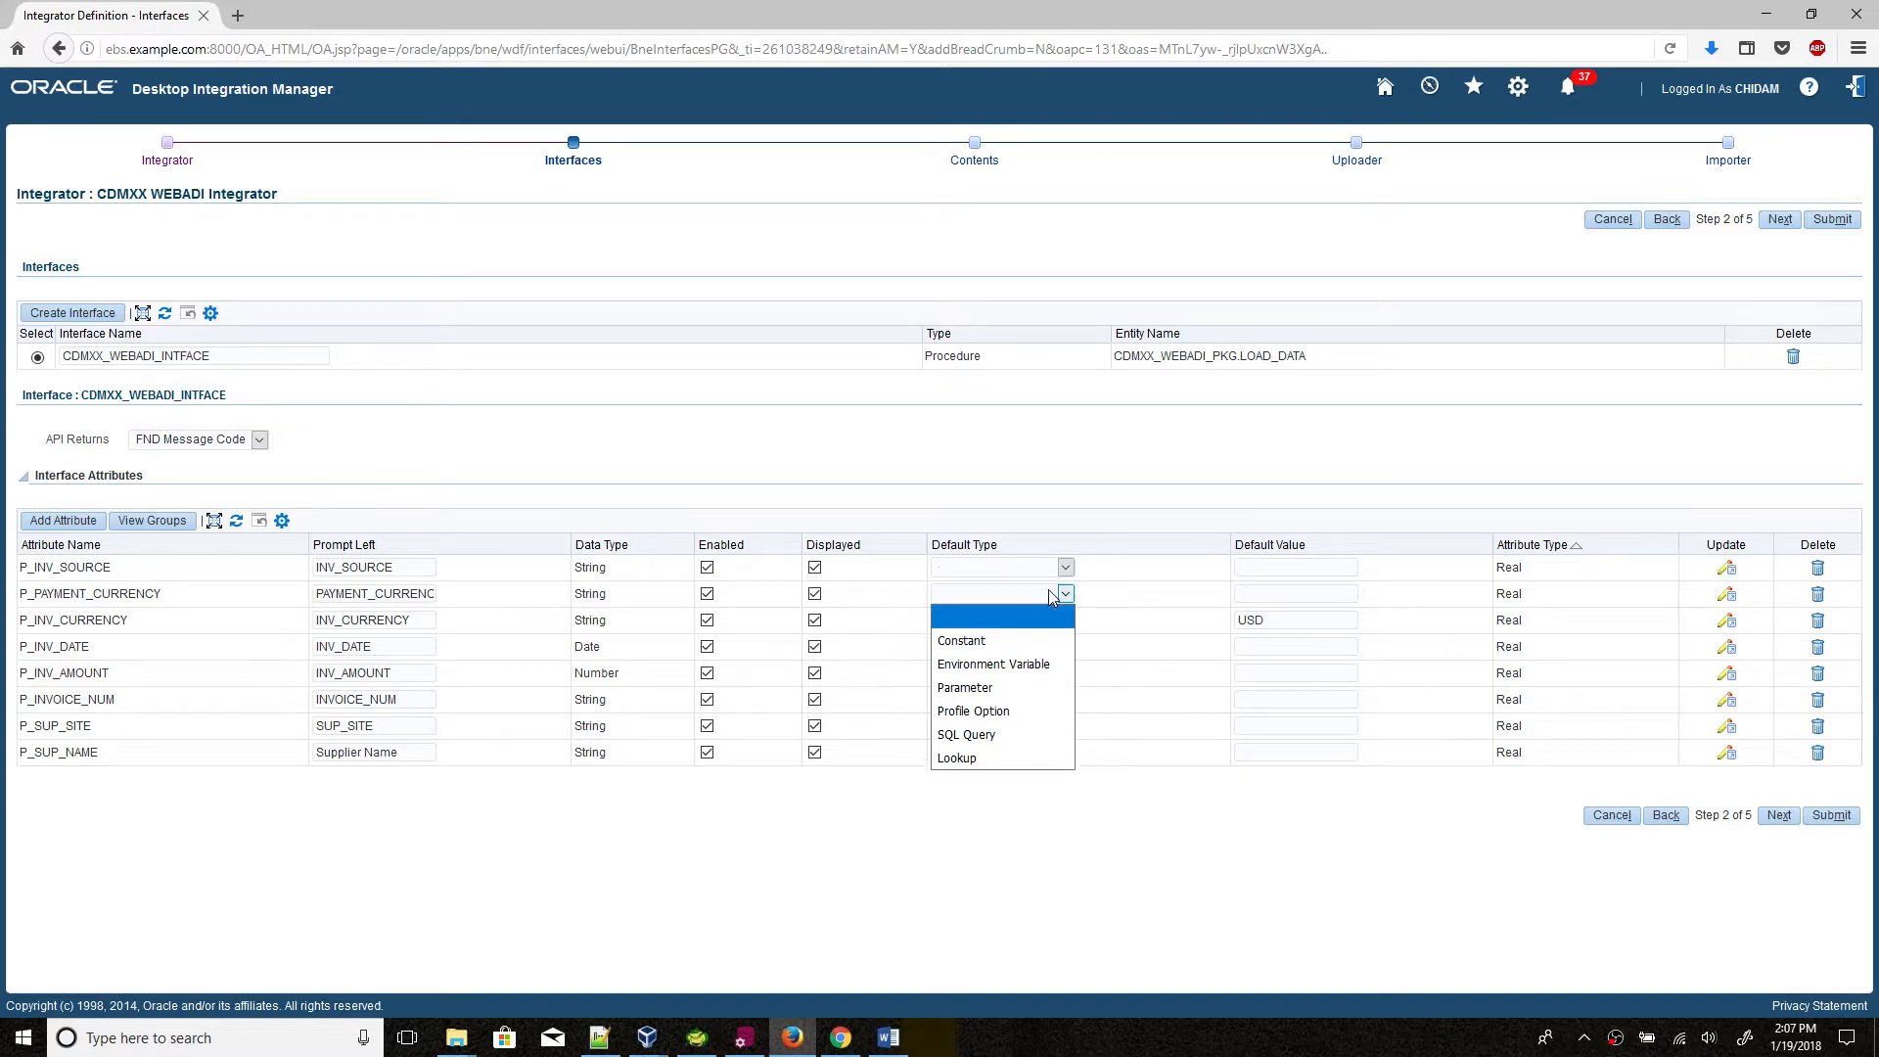
click(1015, 648)
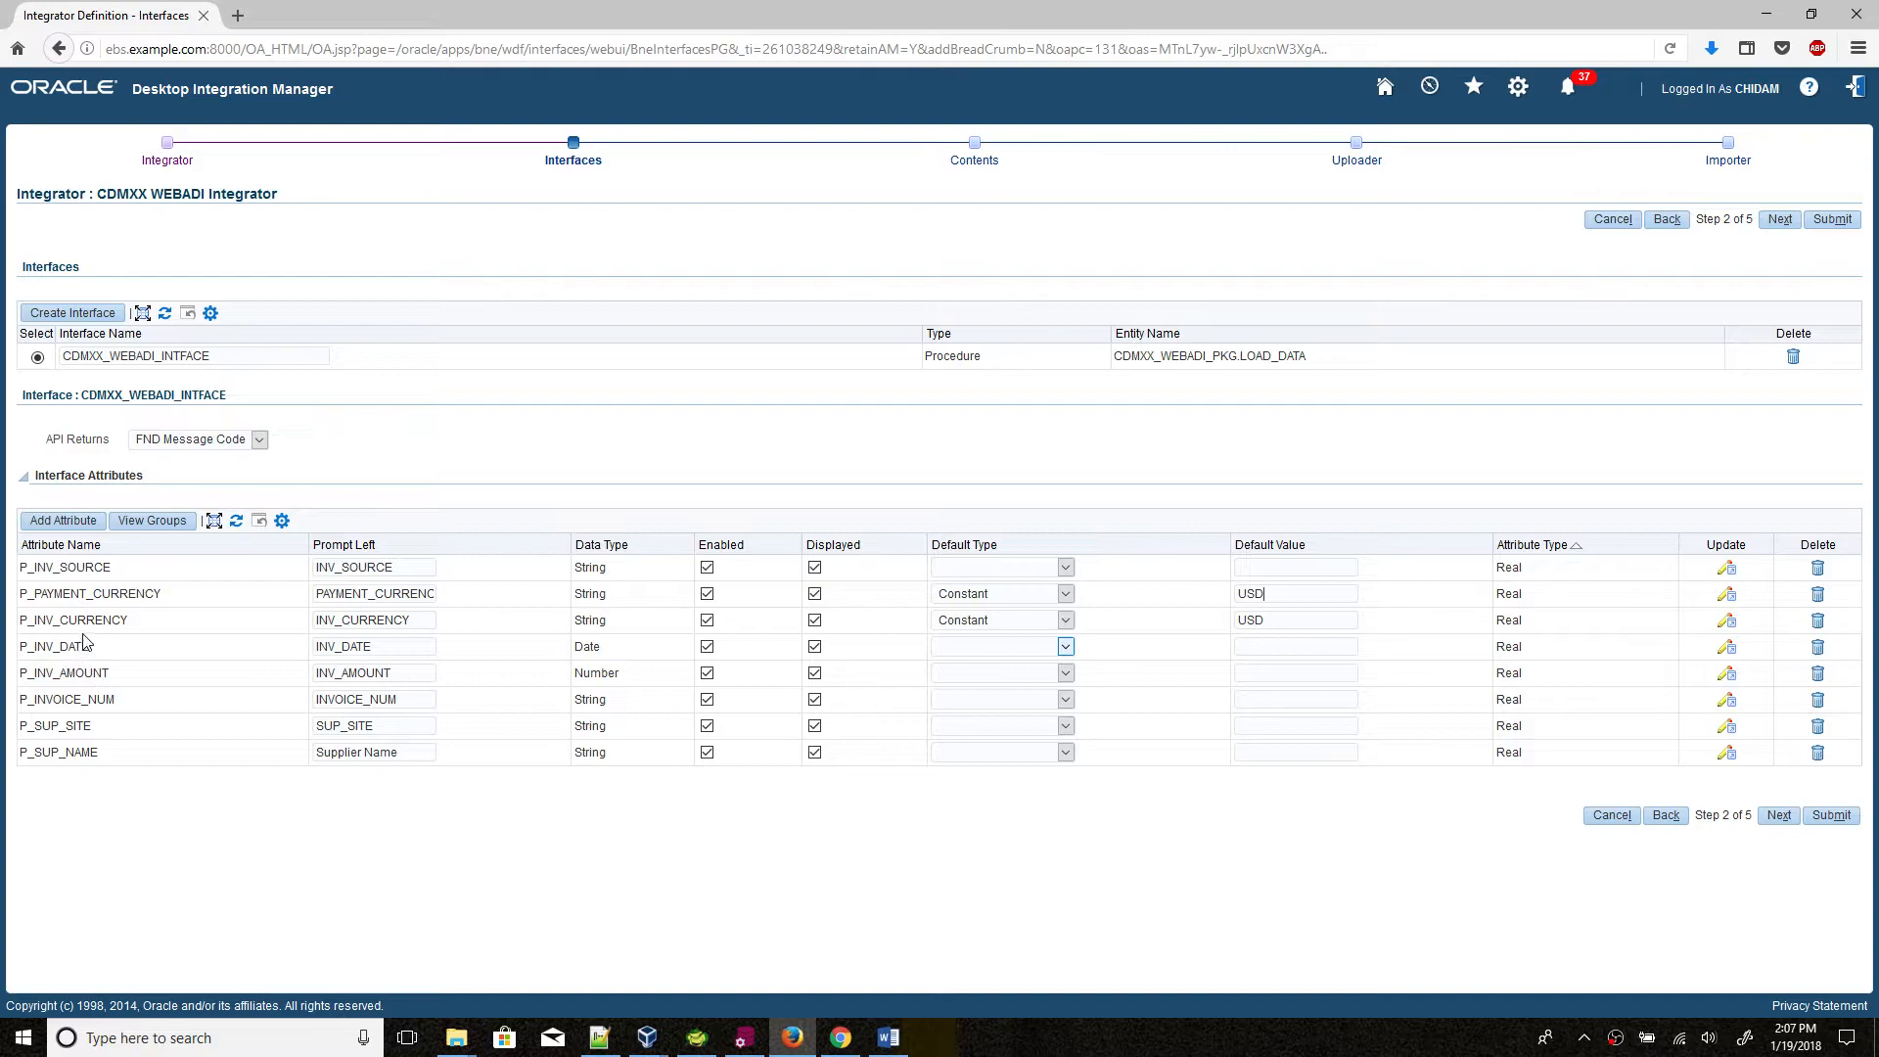
Step: Set the default type of P_INV_SOURCE to Constant and its default value to MANUAL
click(1066, 575)
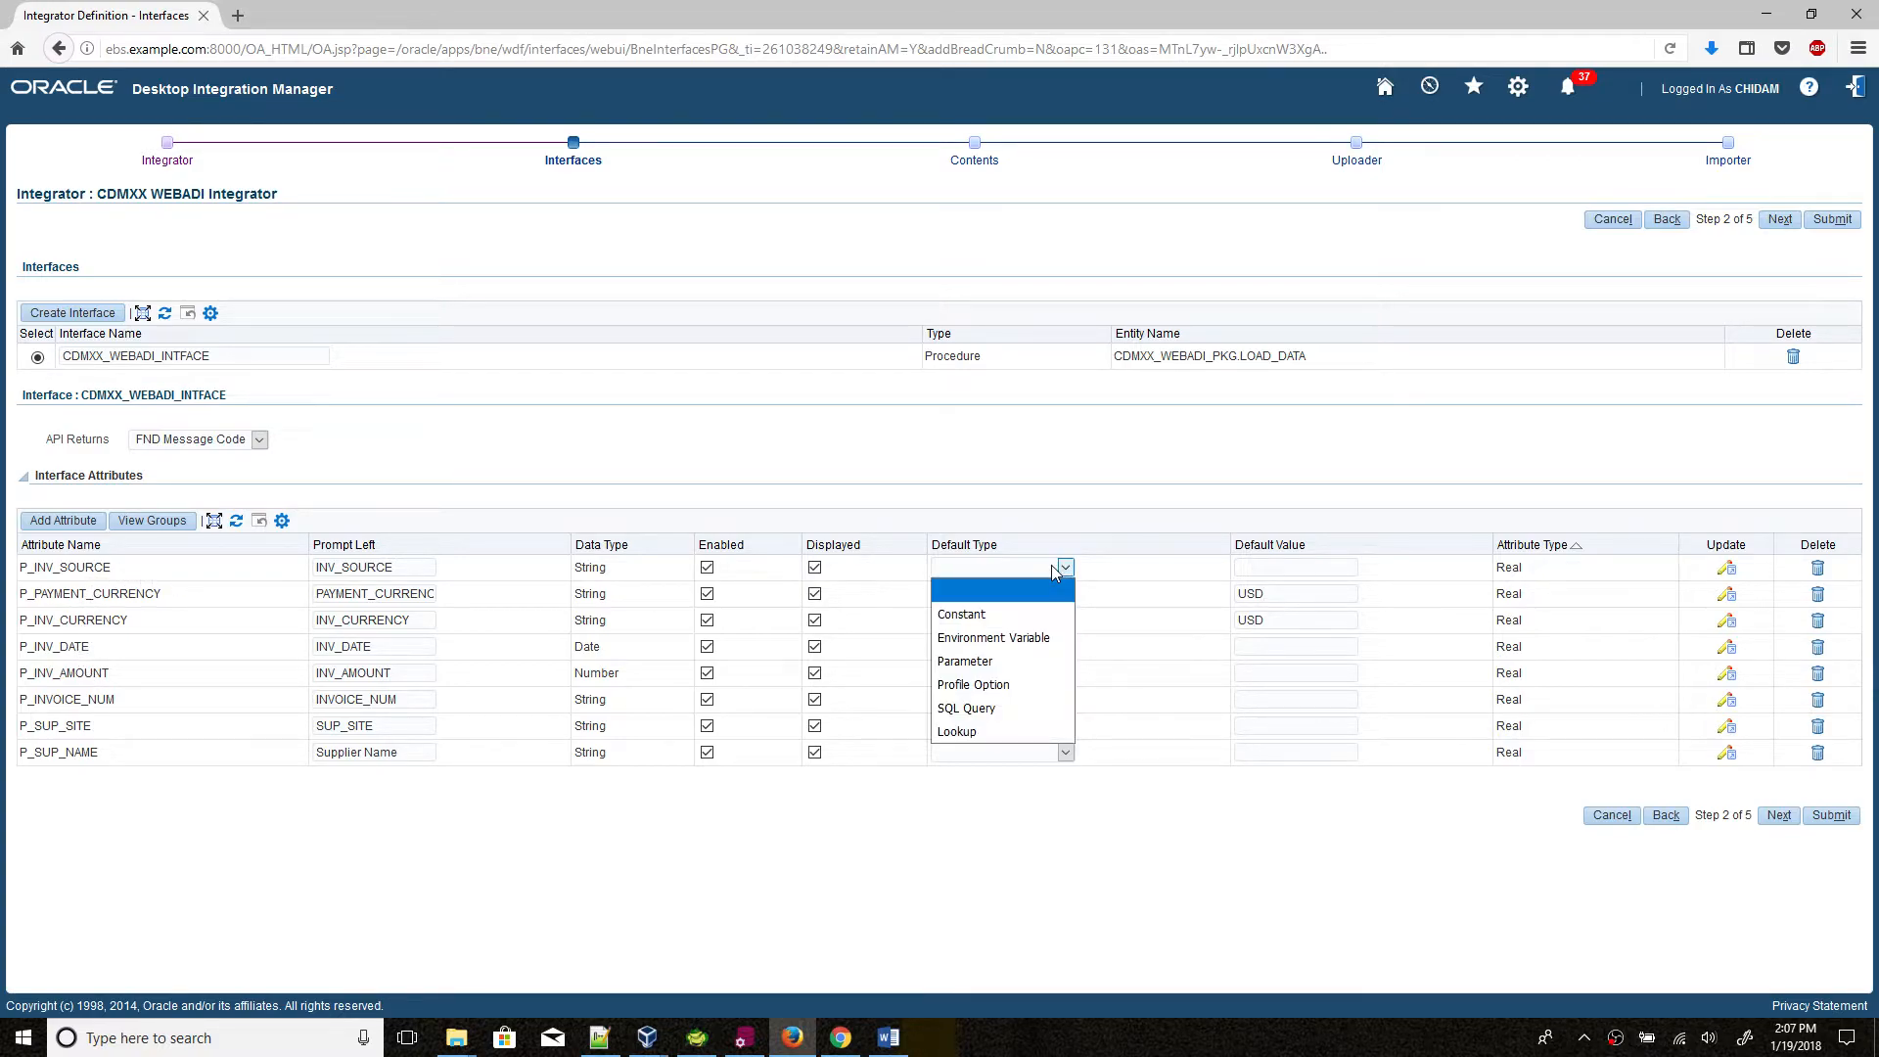
click(1029, 614)
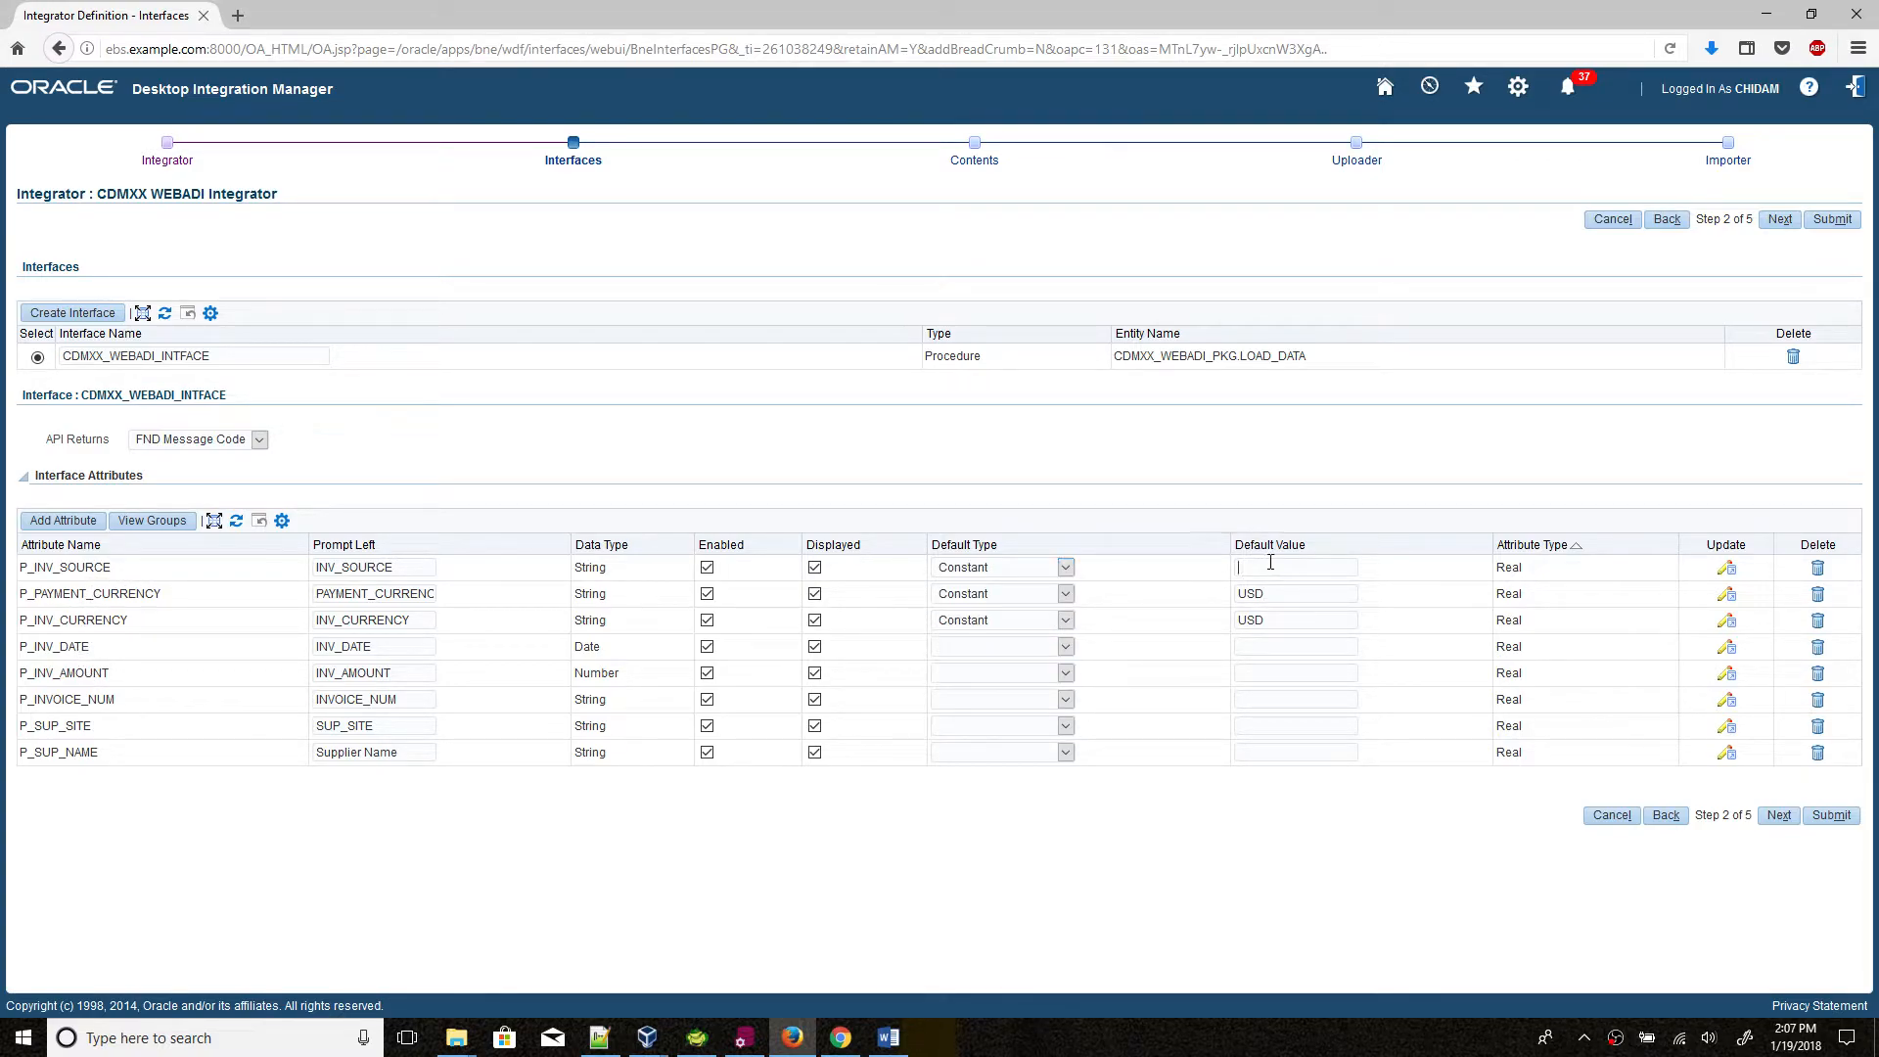
text(MANUAL)
Step: Give P_INV_DATE a SQL Query default with the value SELECT SYSDATE FROM DUAL
click(1041, 647)
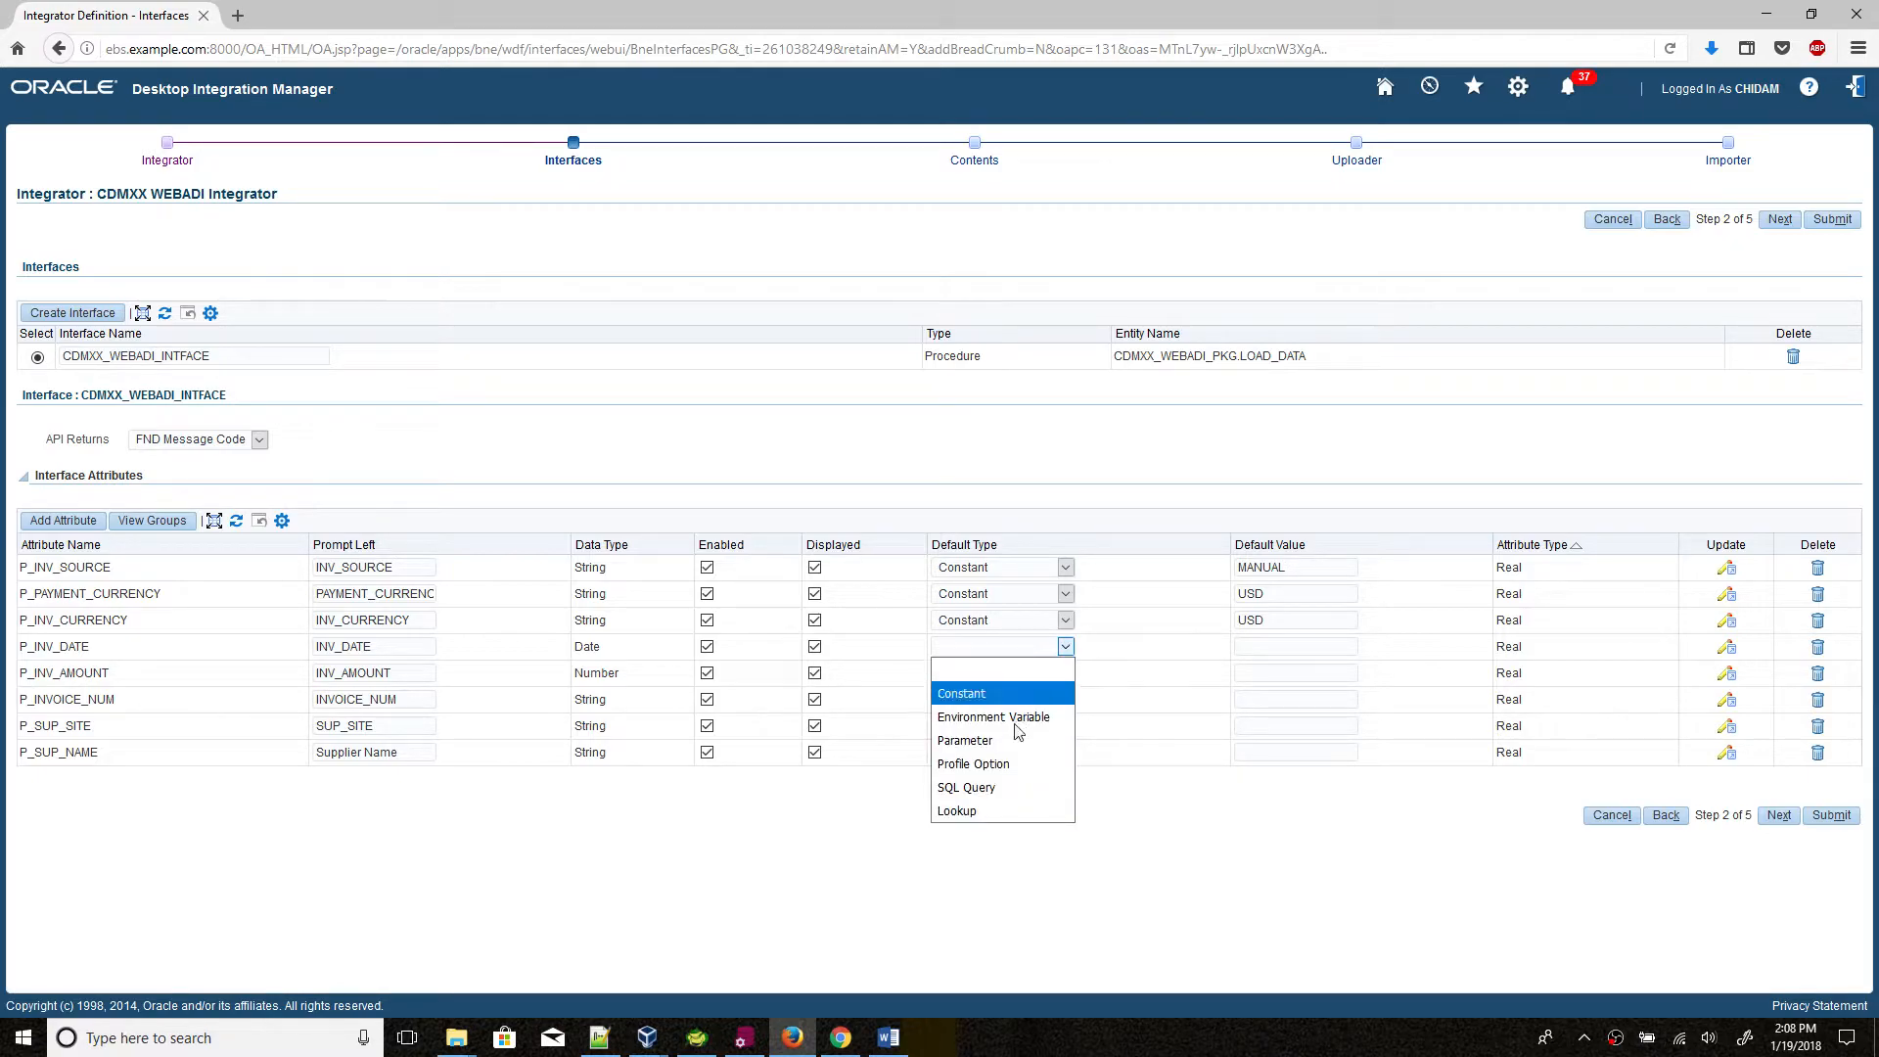
click(999, 787)
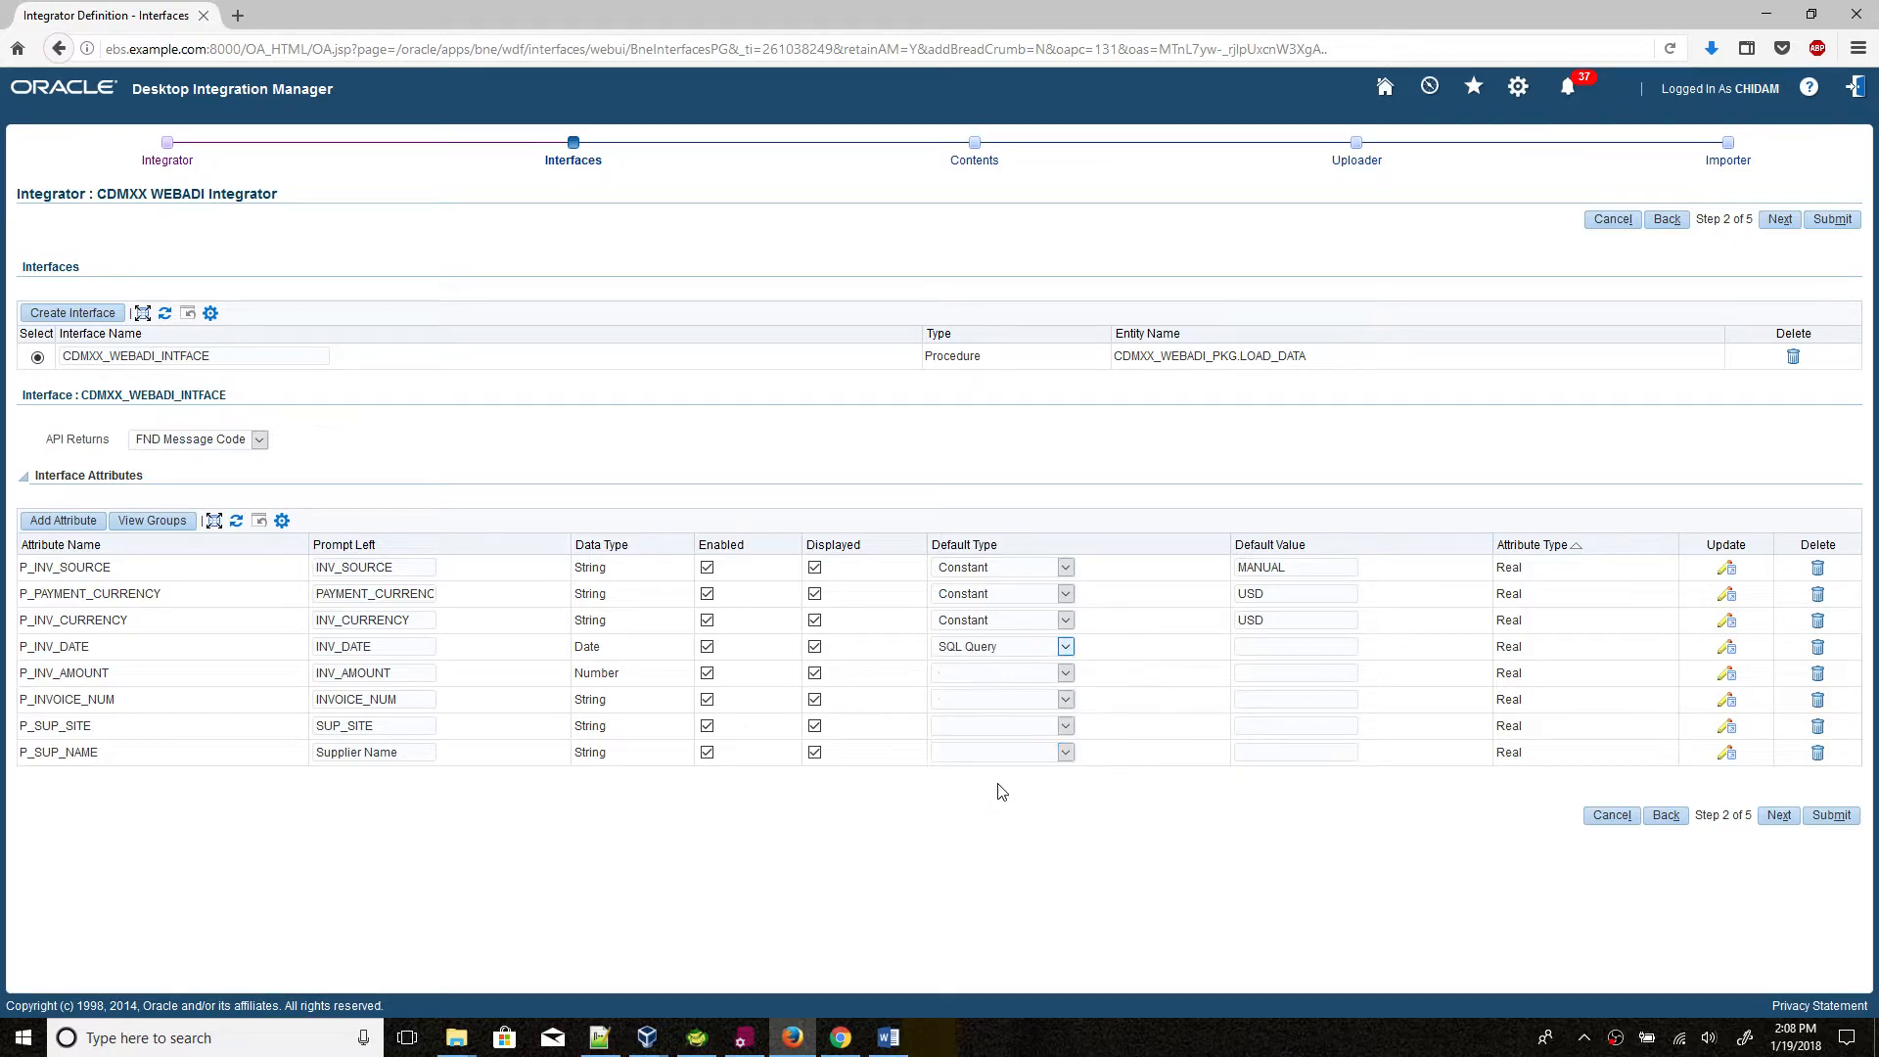
click(1259, 647)
text(SELECT SYSDATE FROM DUAL)
click(1063, 567)
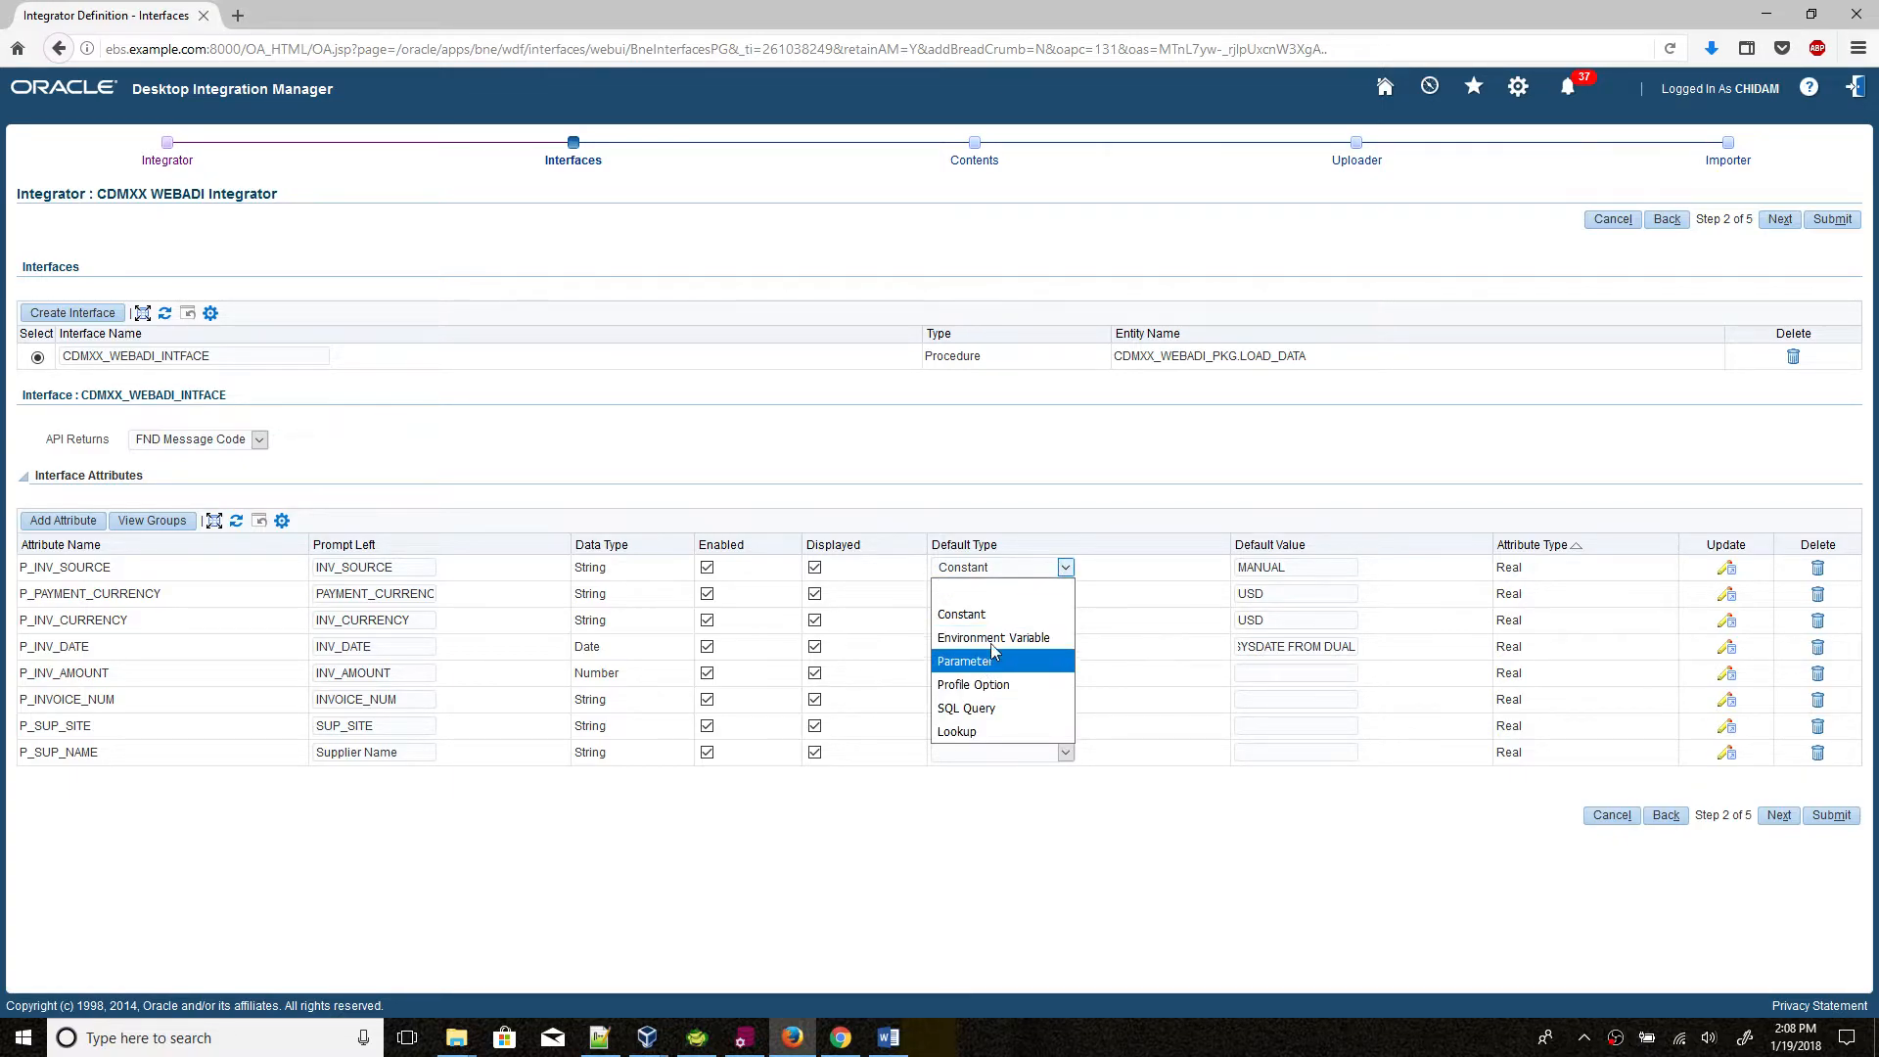
click(1110, 631)
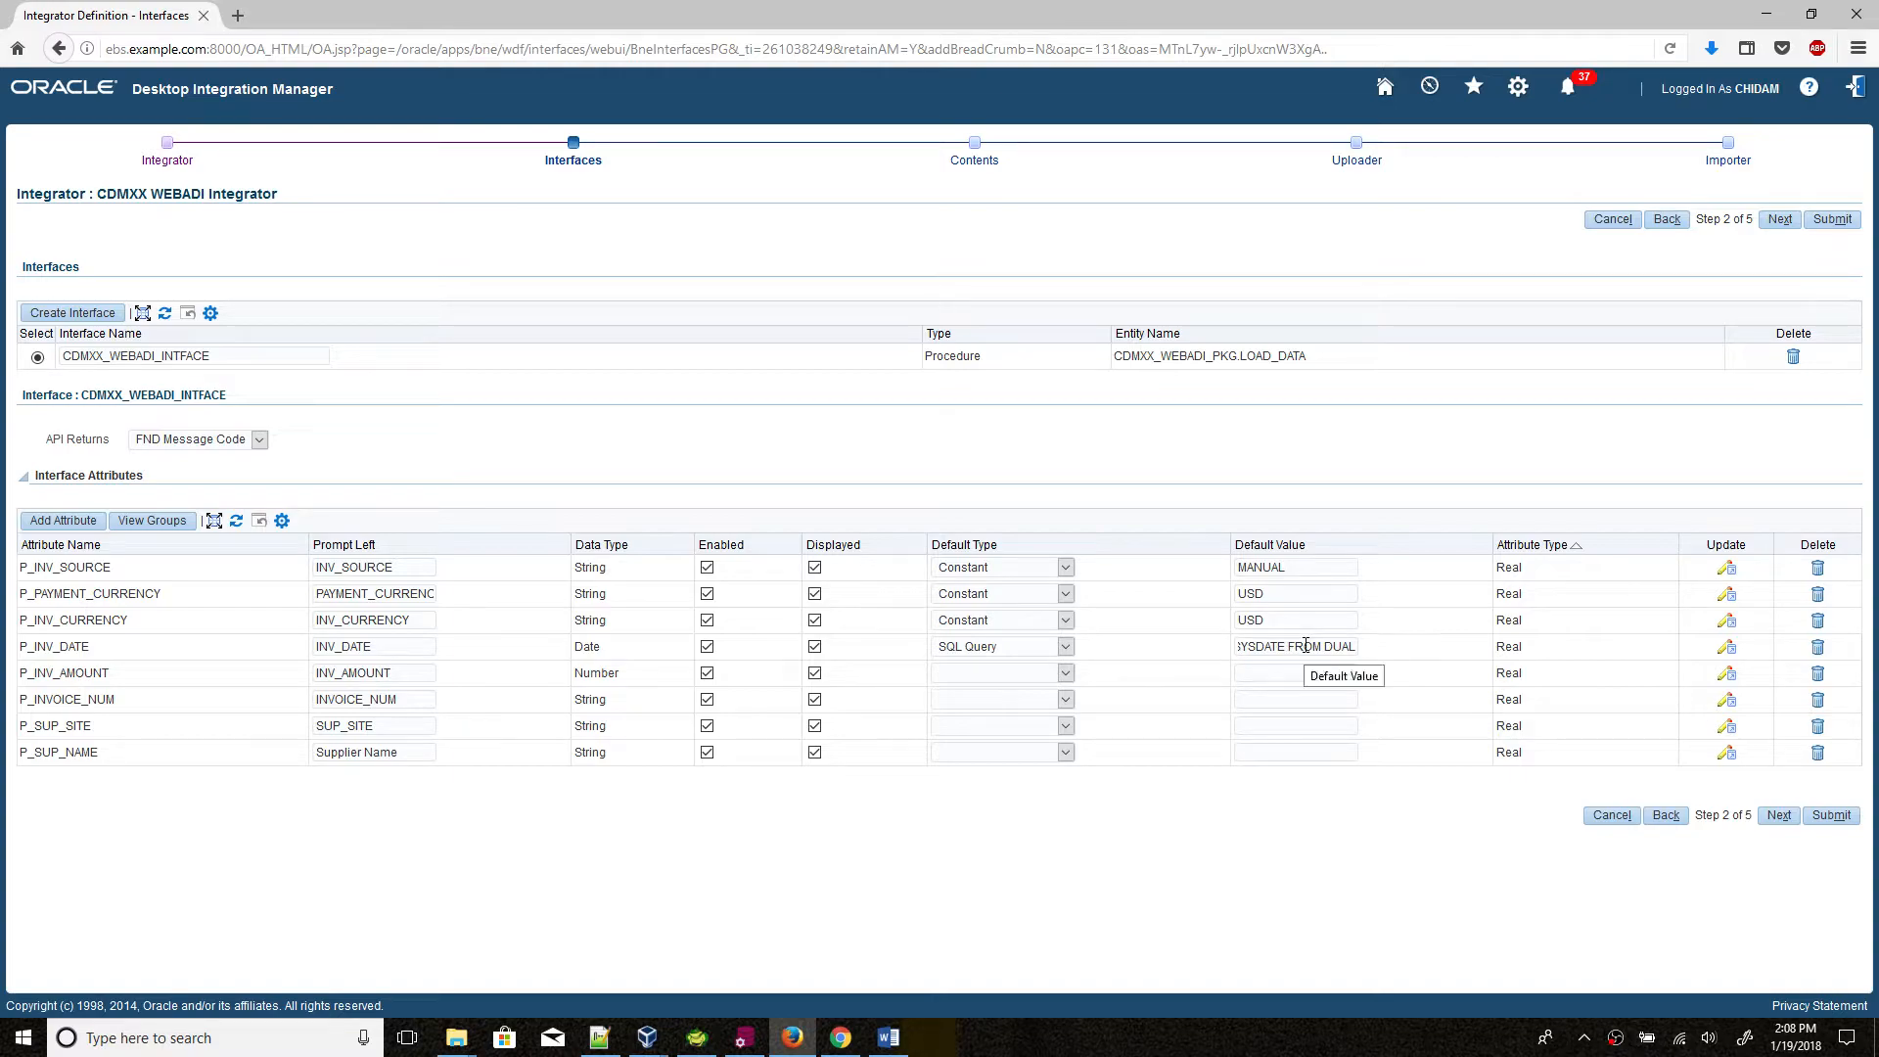
Step: Proceed through the Contents, Uploader and Importer stages without changes and submit the integrator update
click(1777, 816)
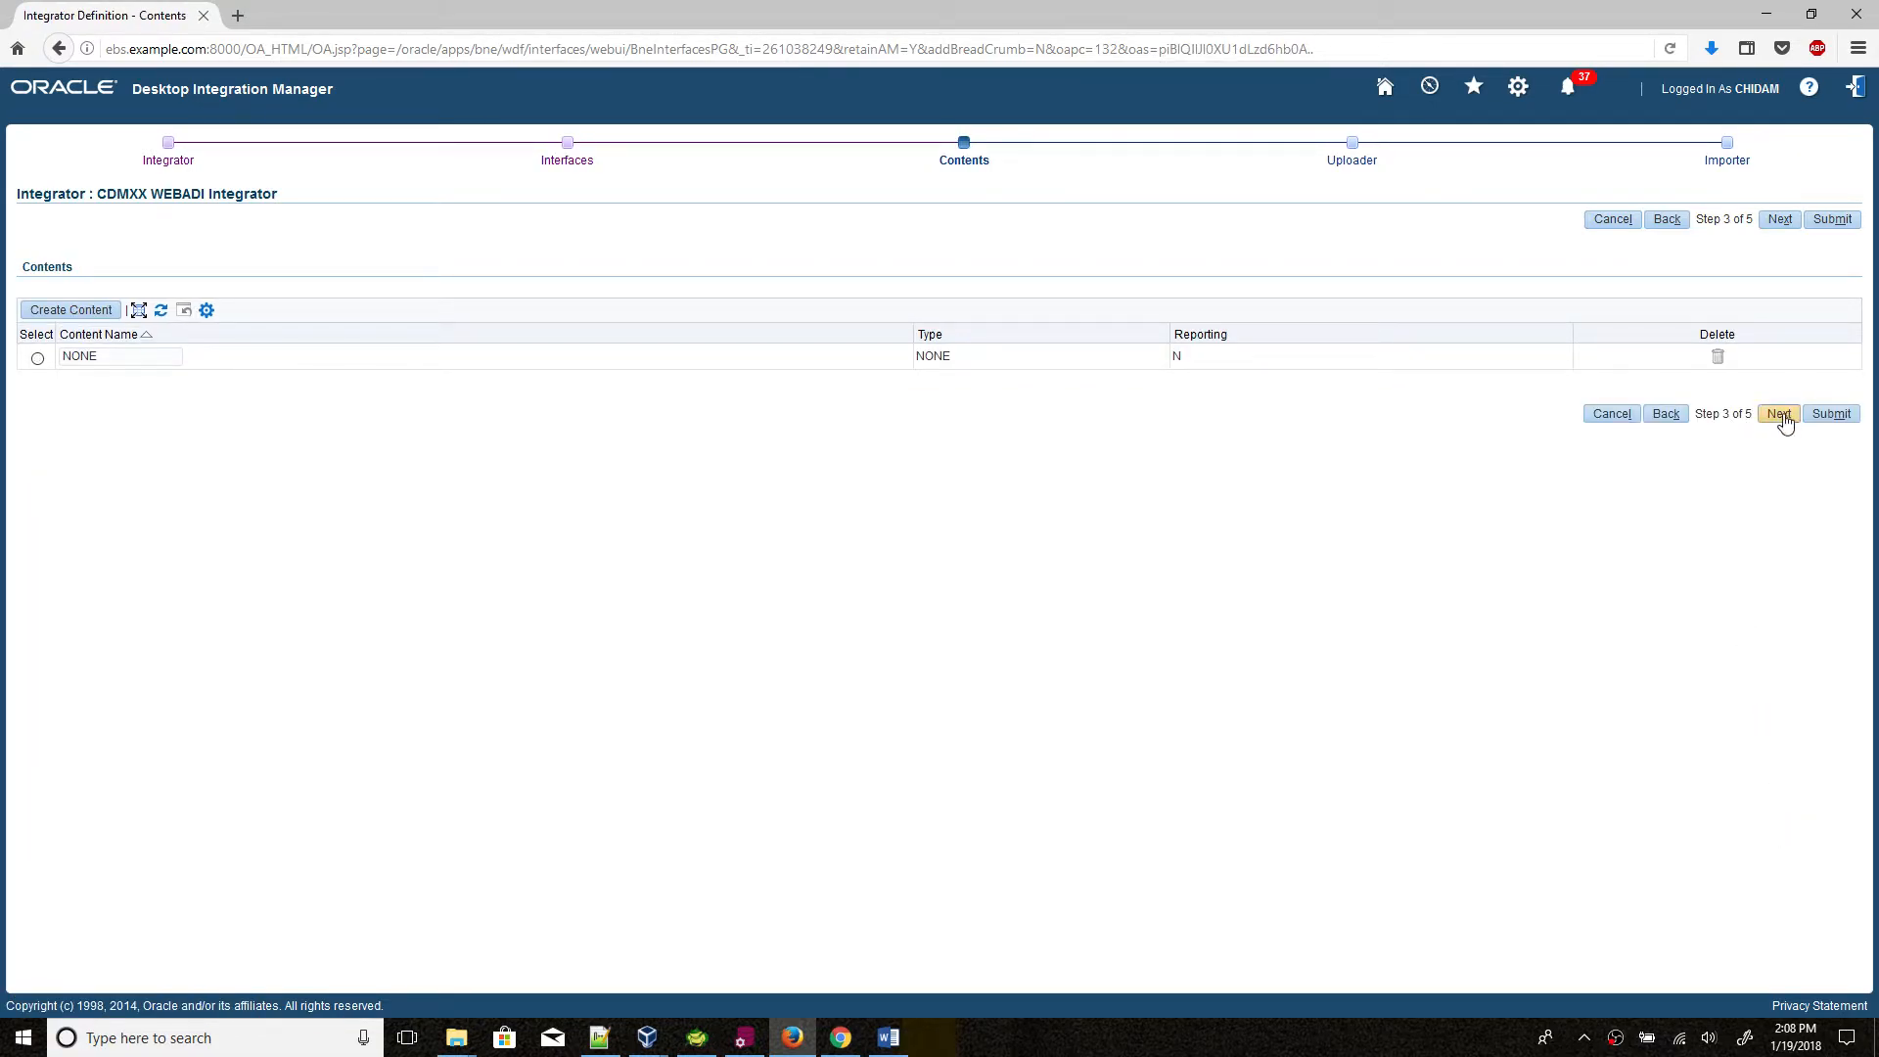
click(1782, 416)
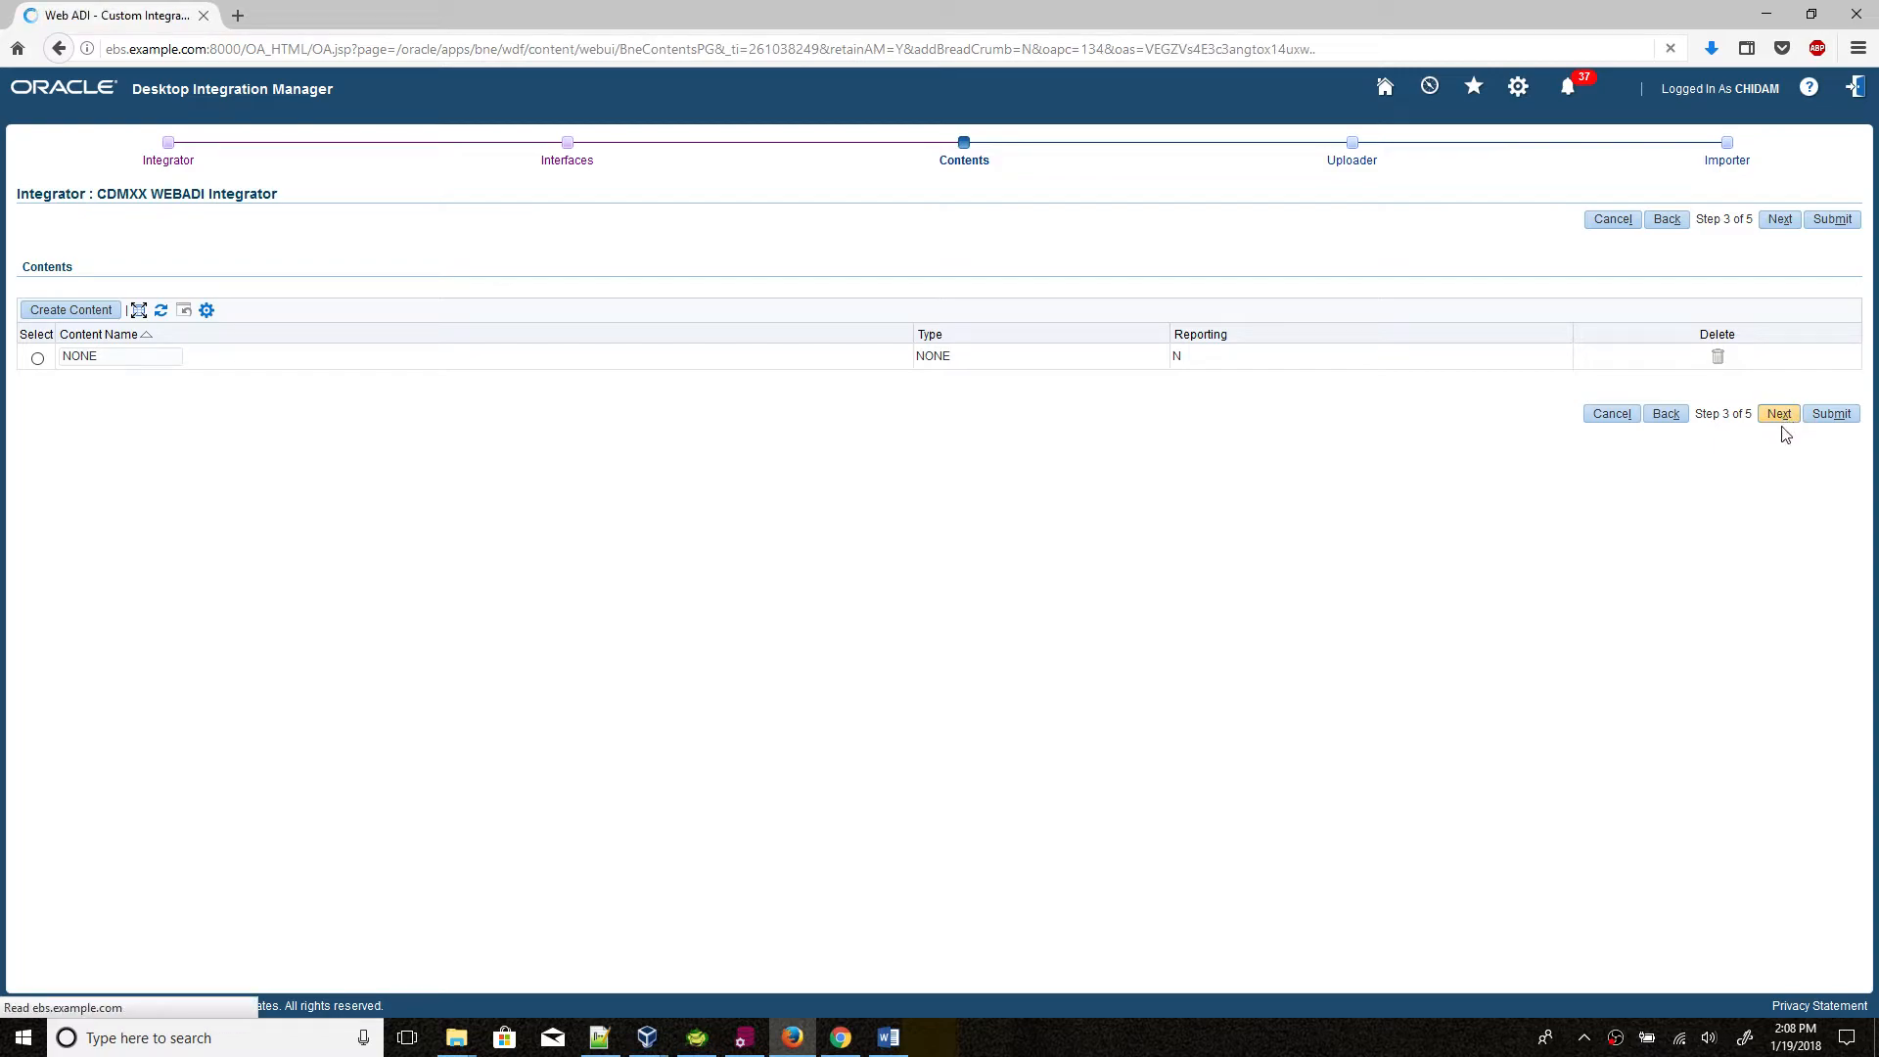
click(1779, 381)
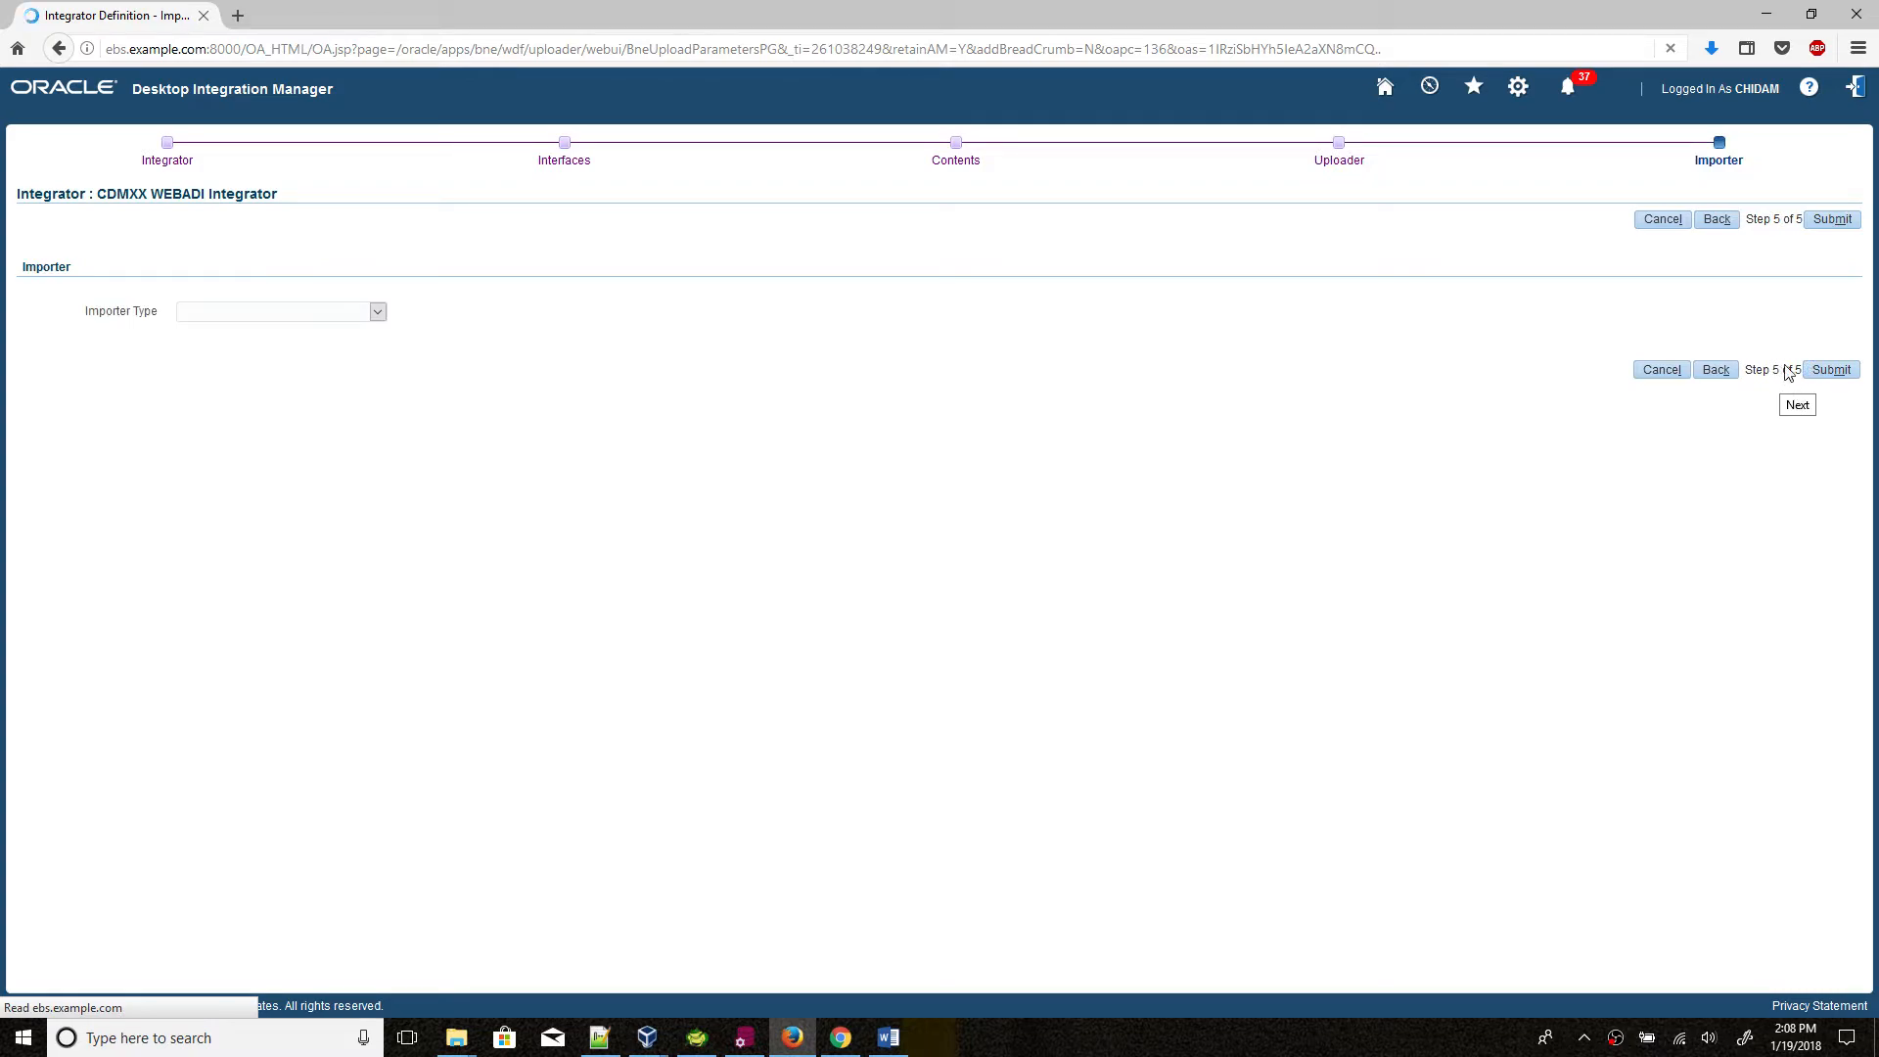
click(1828, 369)
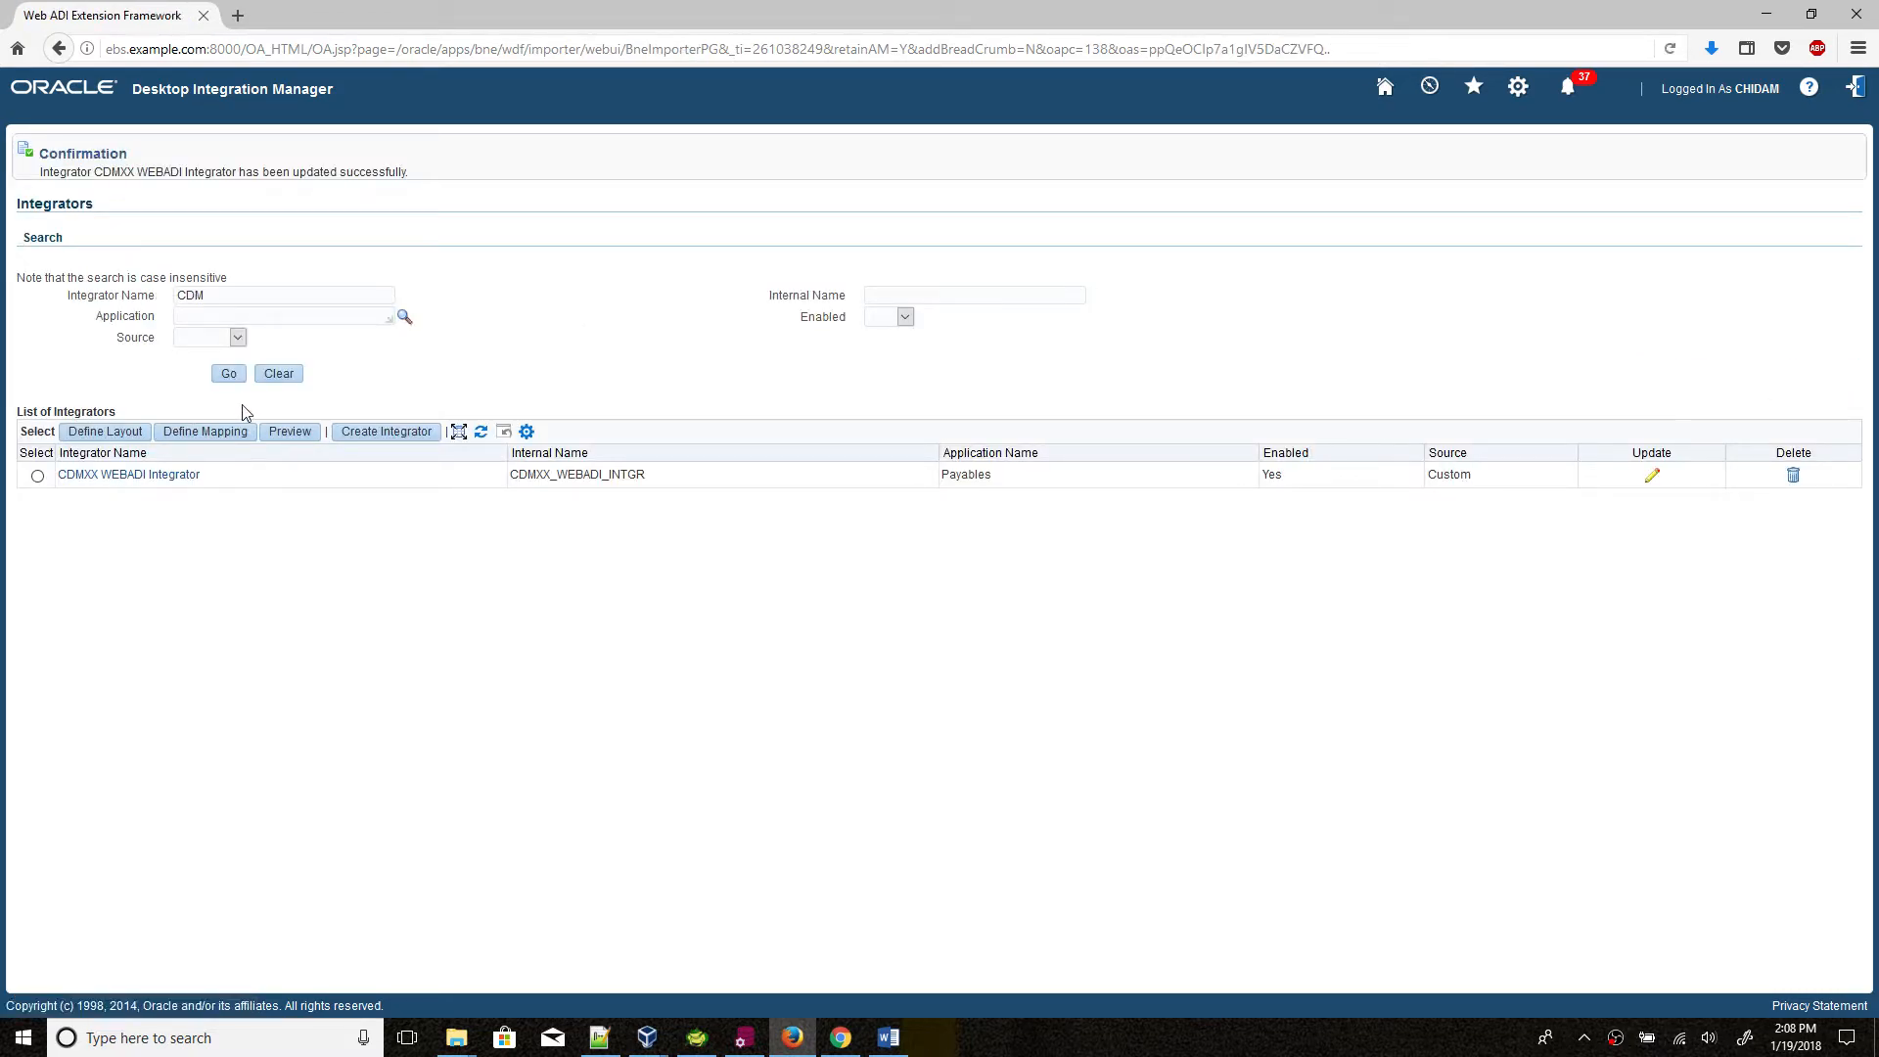
Step: Preview CDMXX WEBADI Integrator with the Excel 2007 viewer, creating its document and opening WebADI.xls in Excel
click(229, 373)
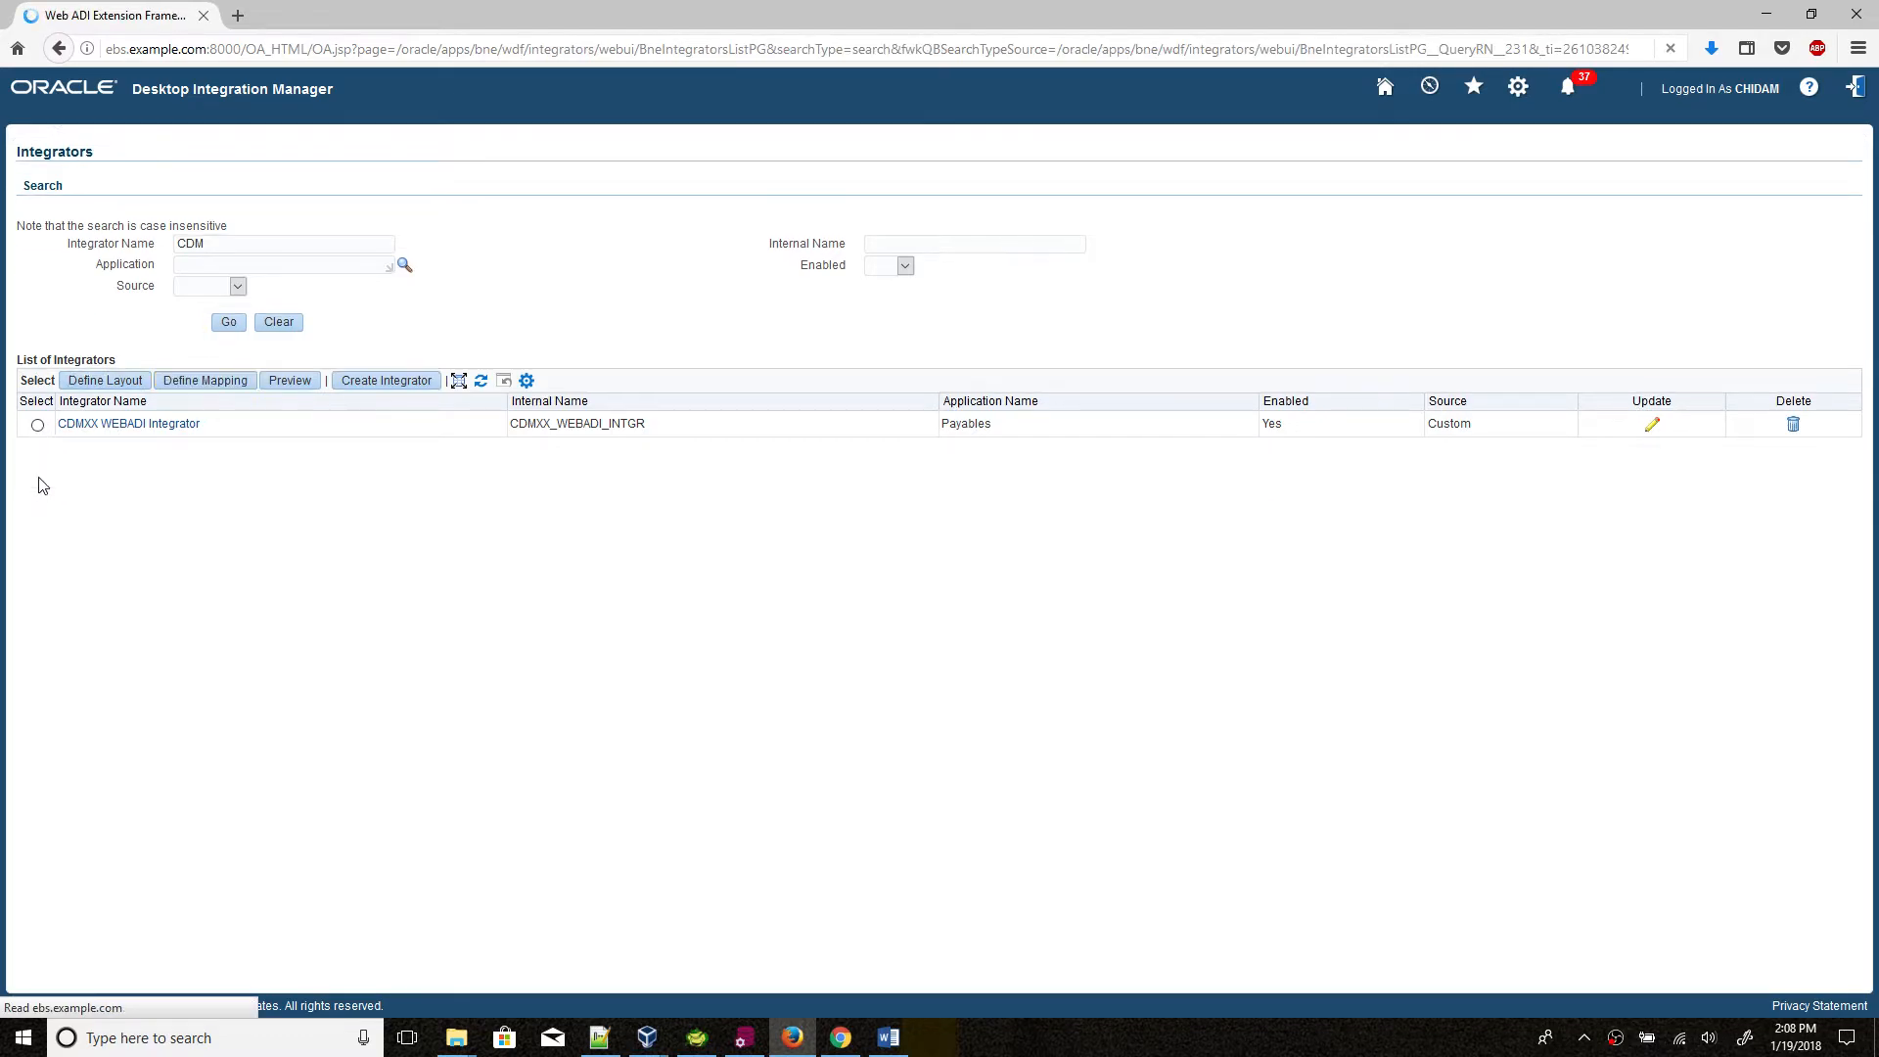
click(37, 426)
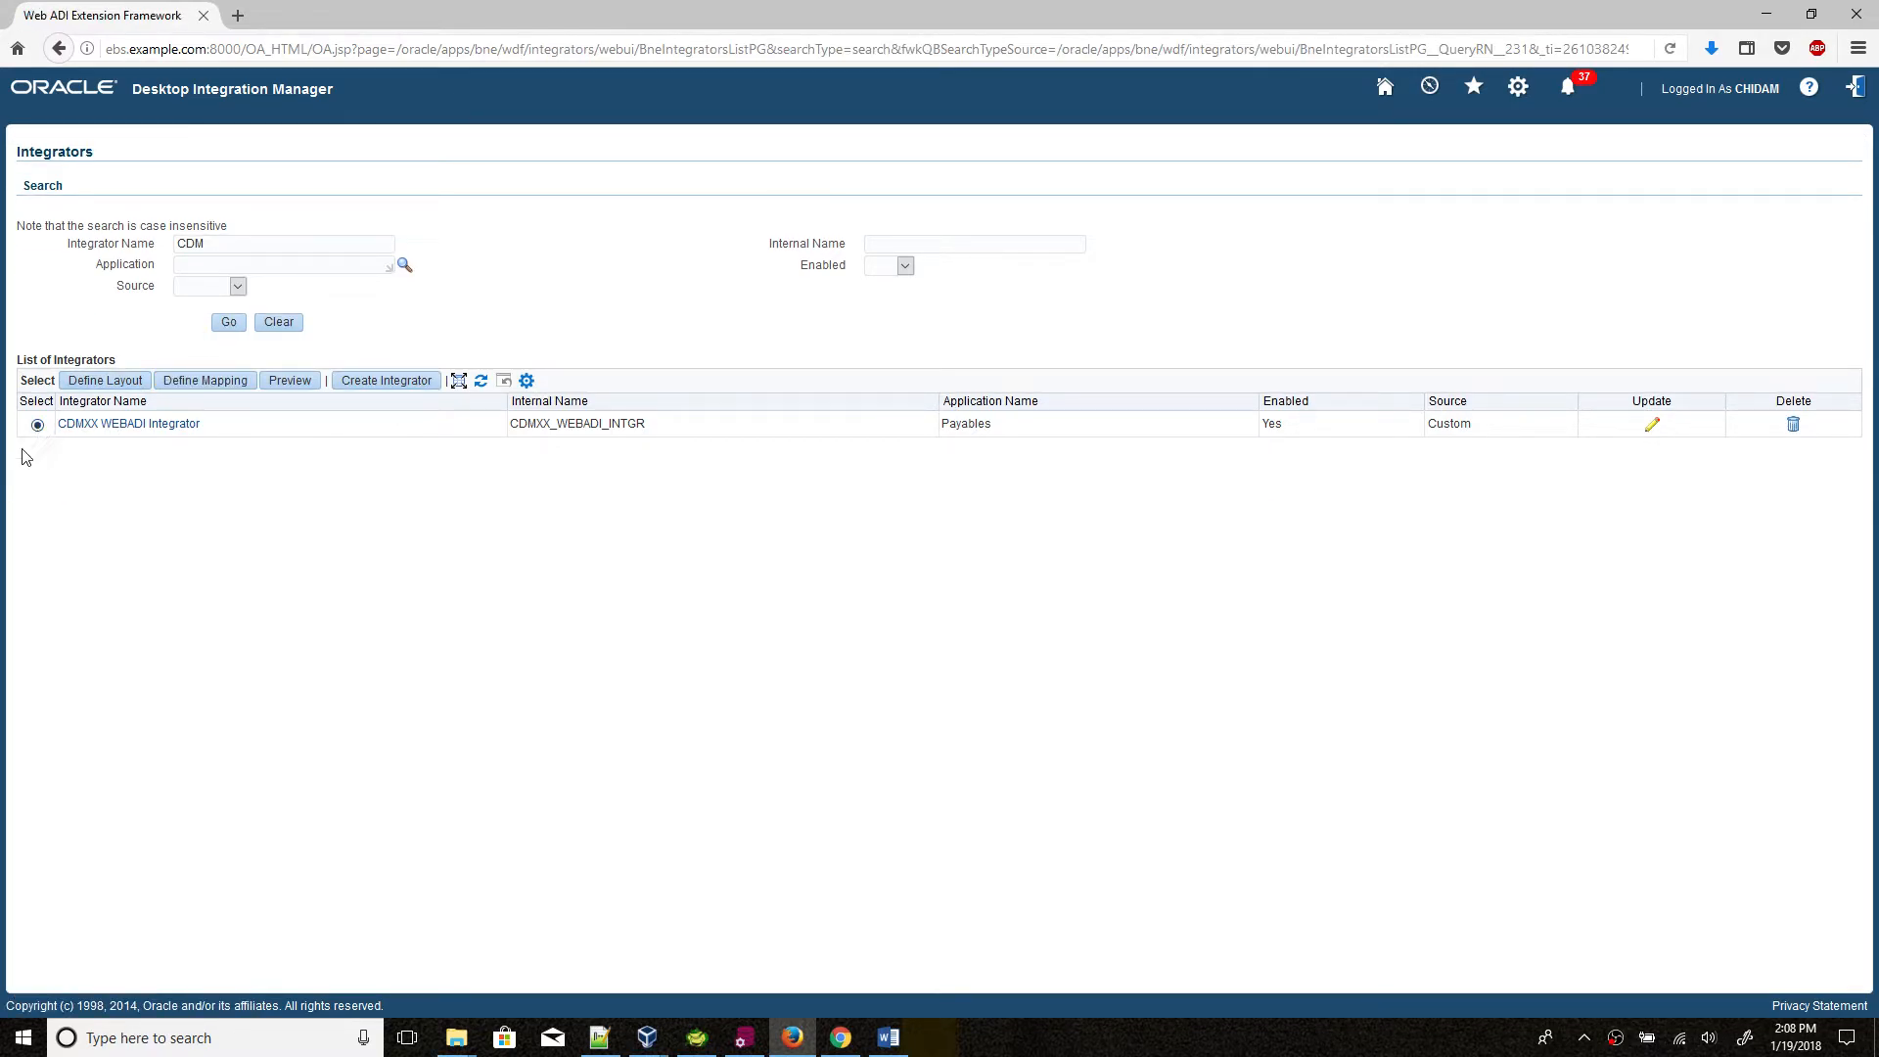
click(292, 381)
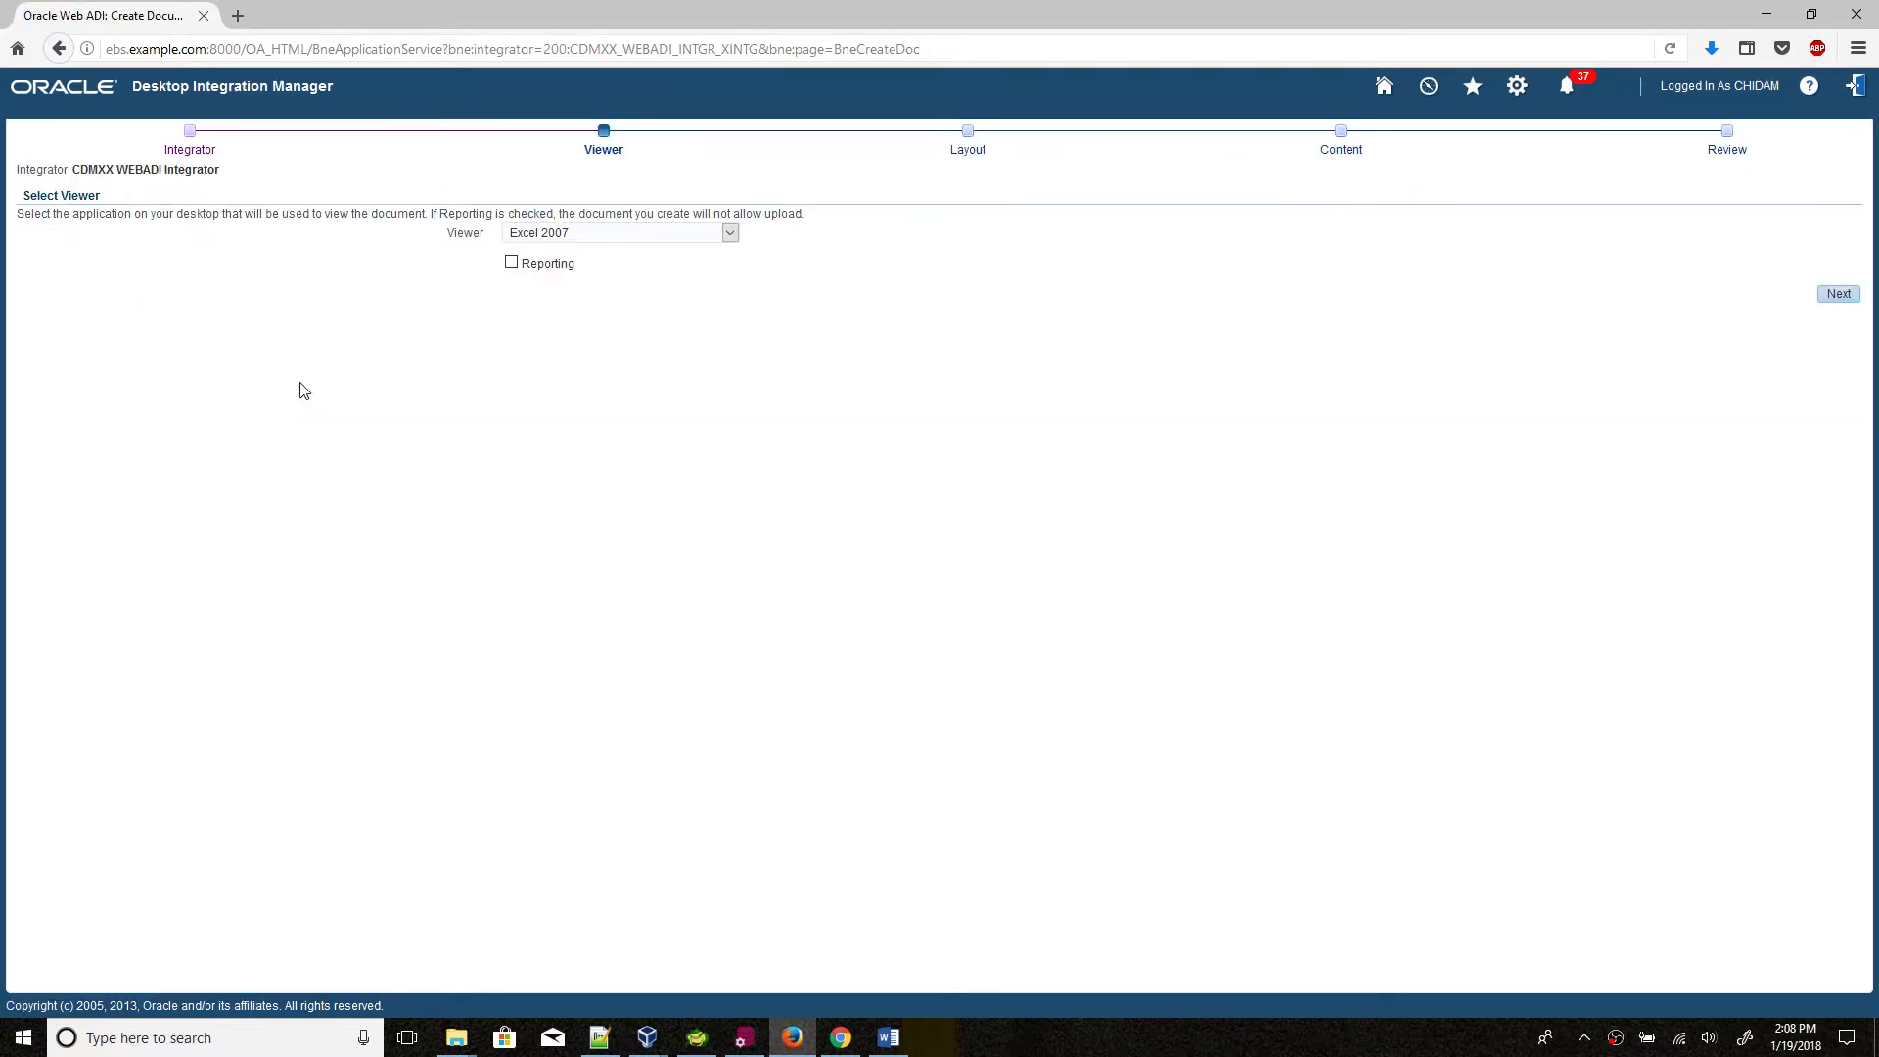
click(1839, 295)
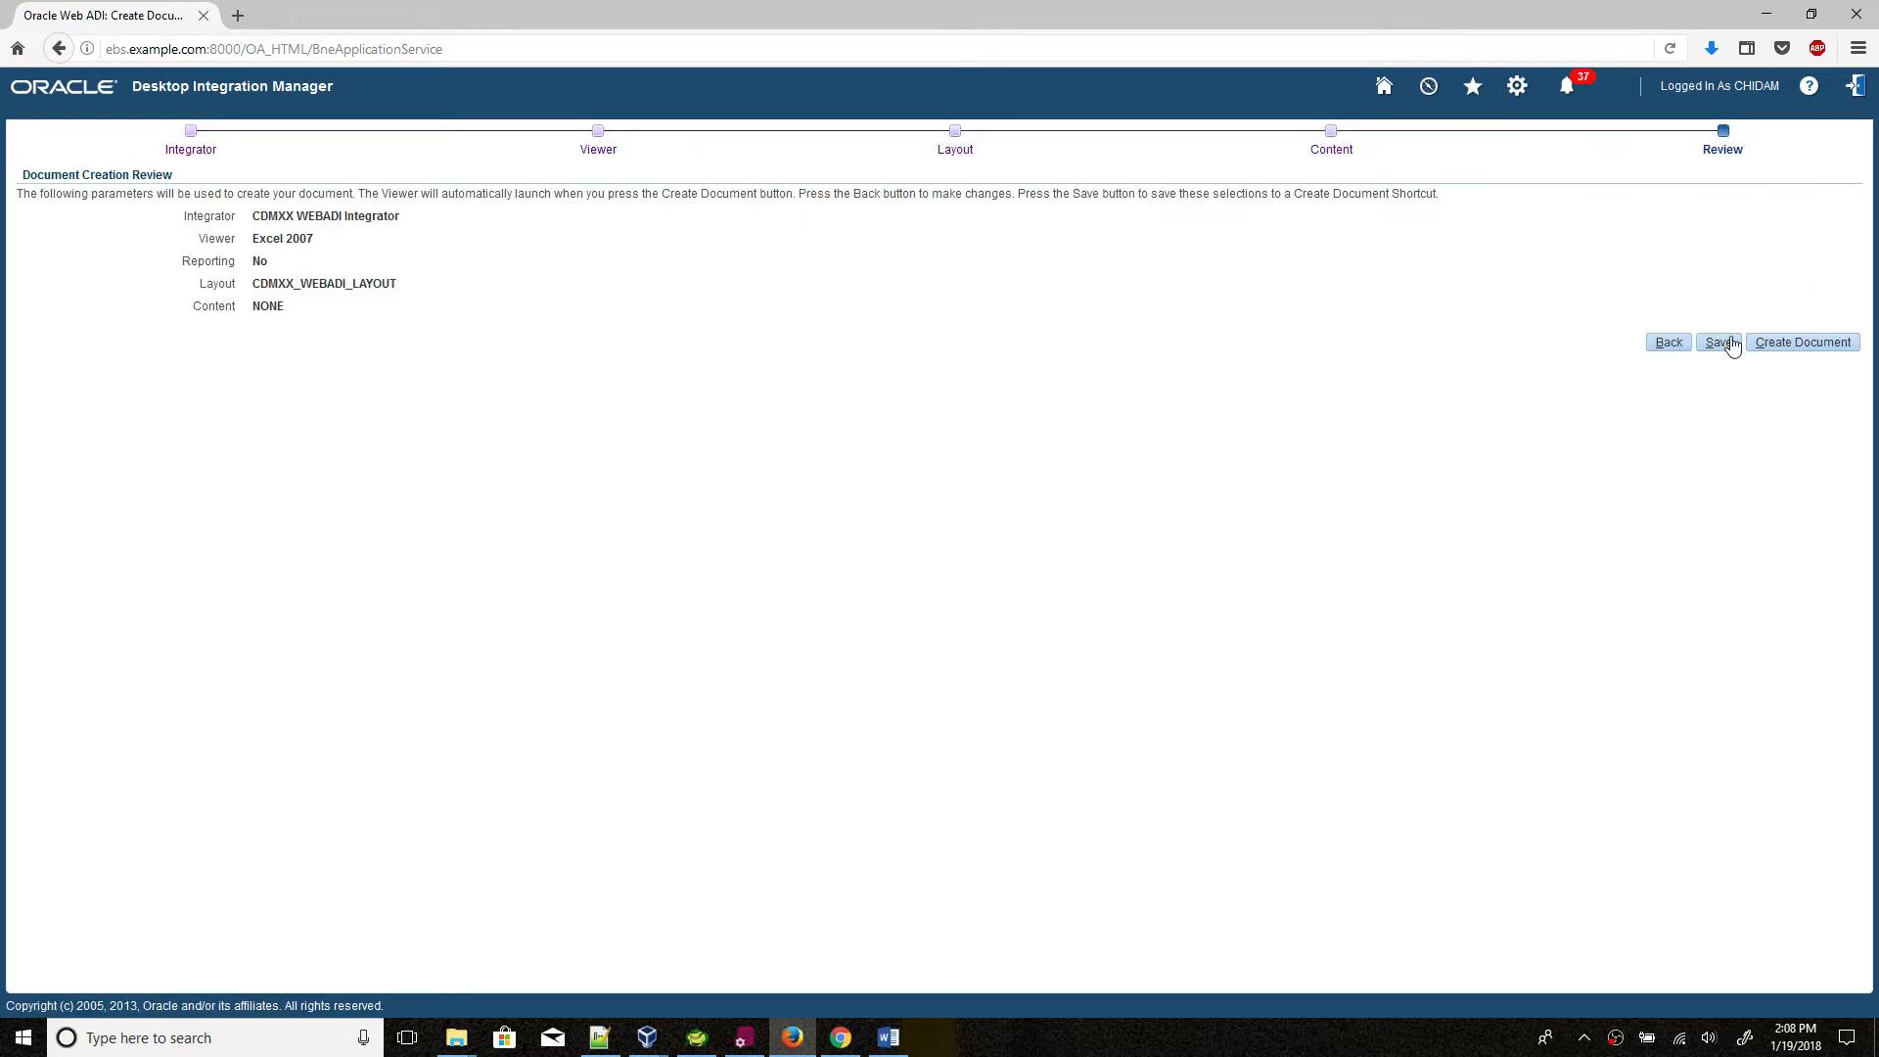
click(1785, 350)
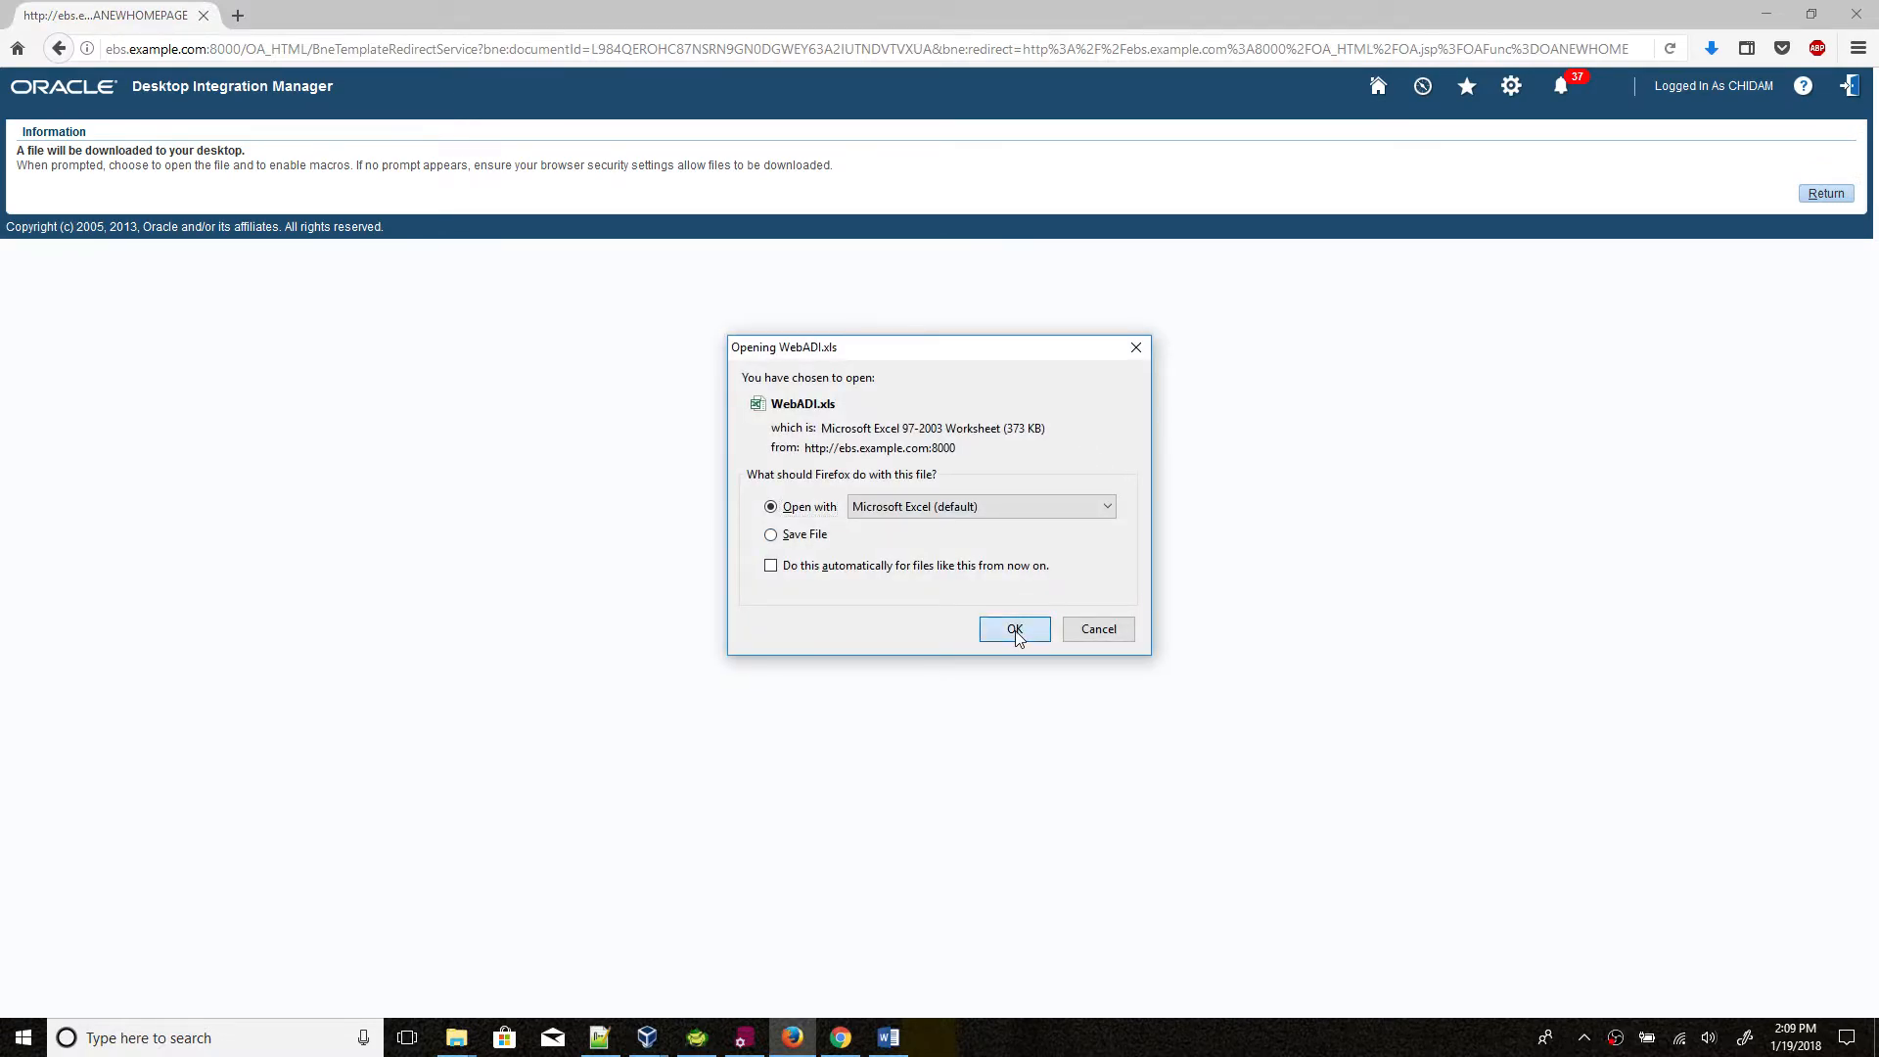
click(1015, 631)
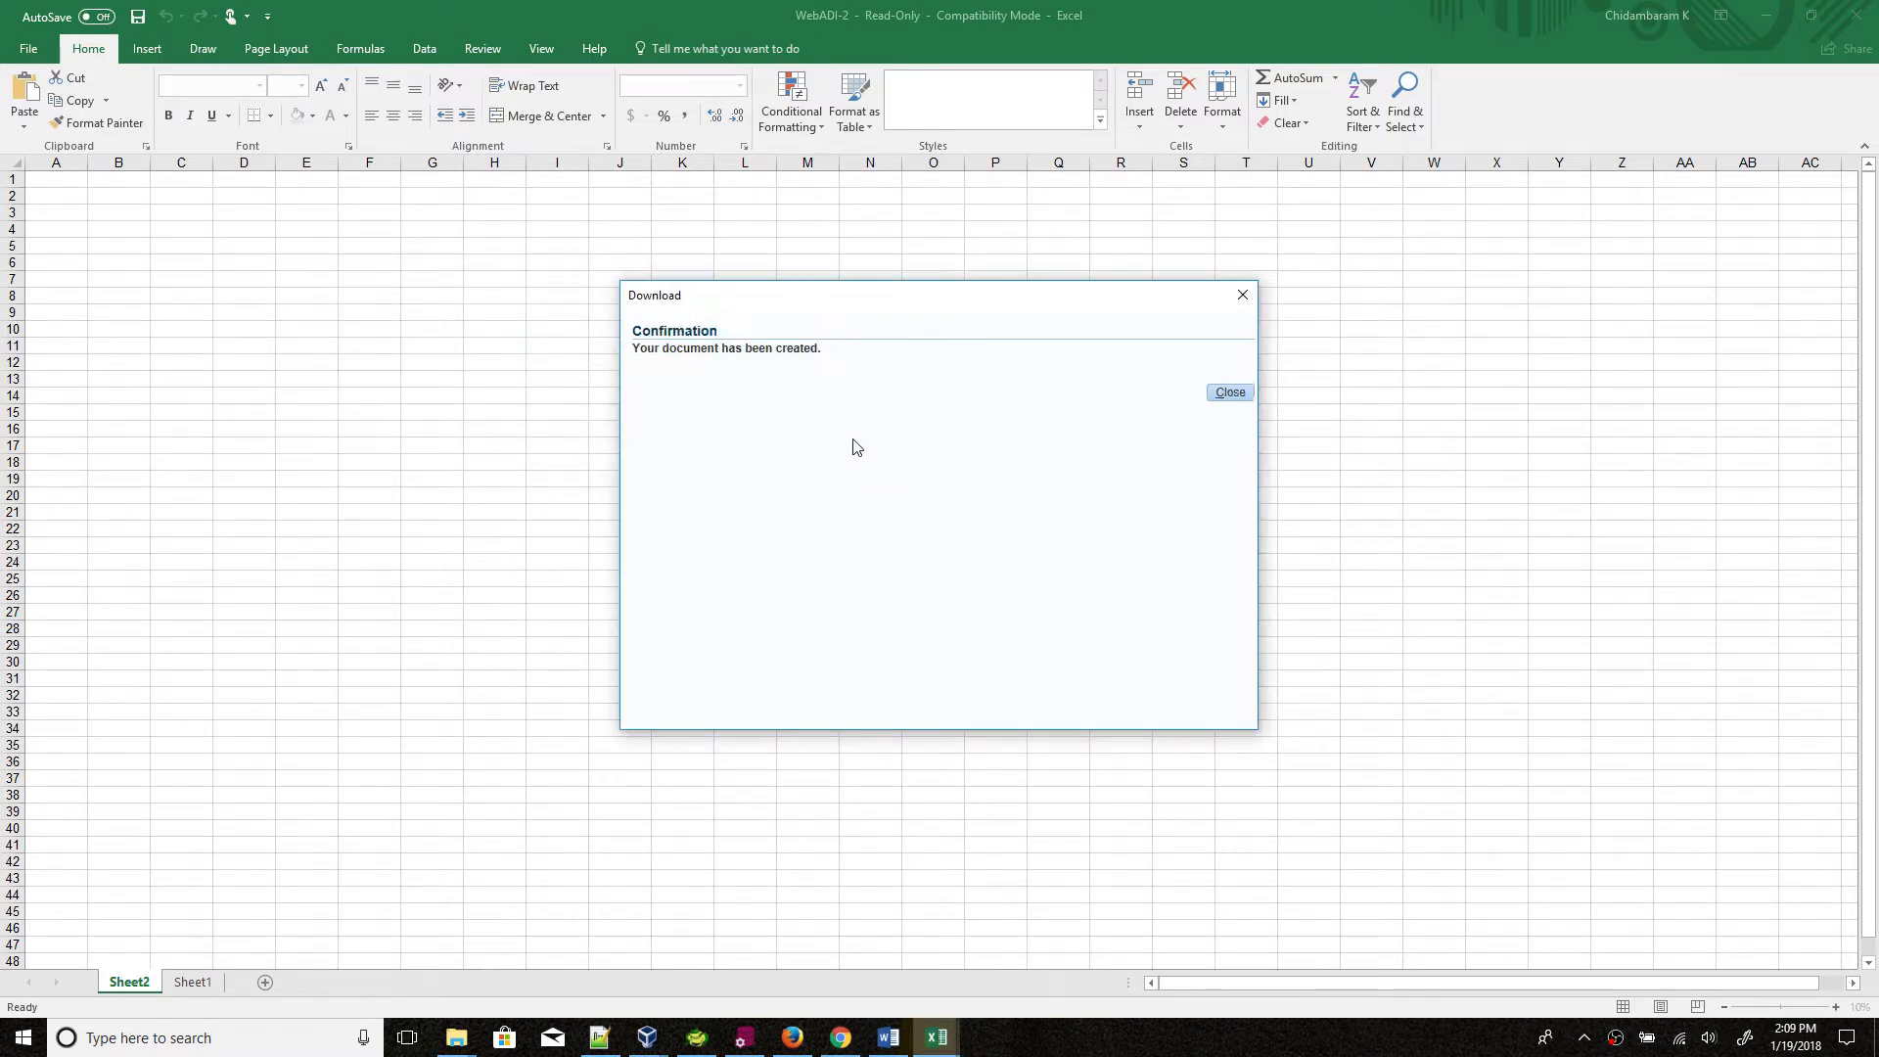
click(1229, 394)
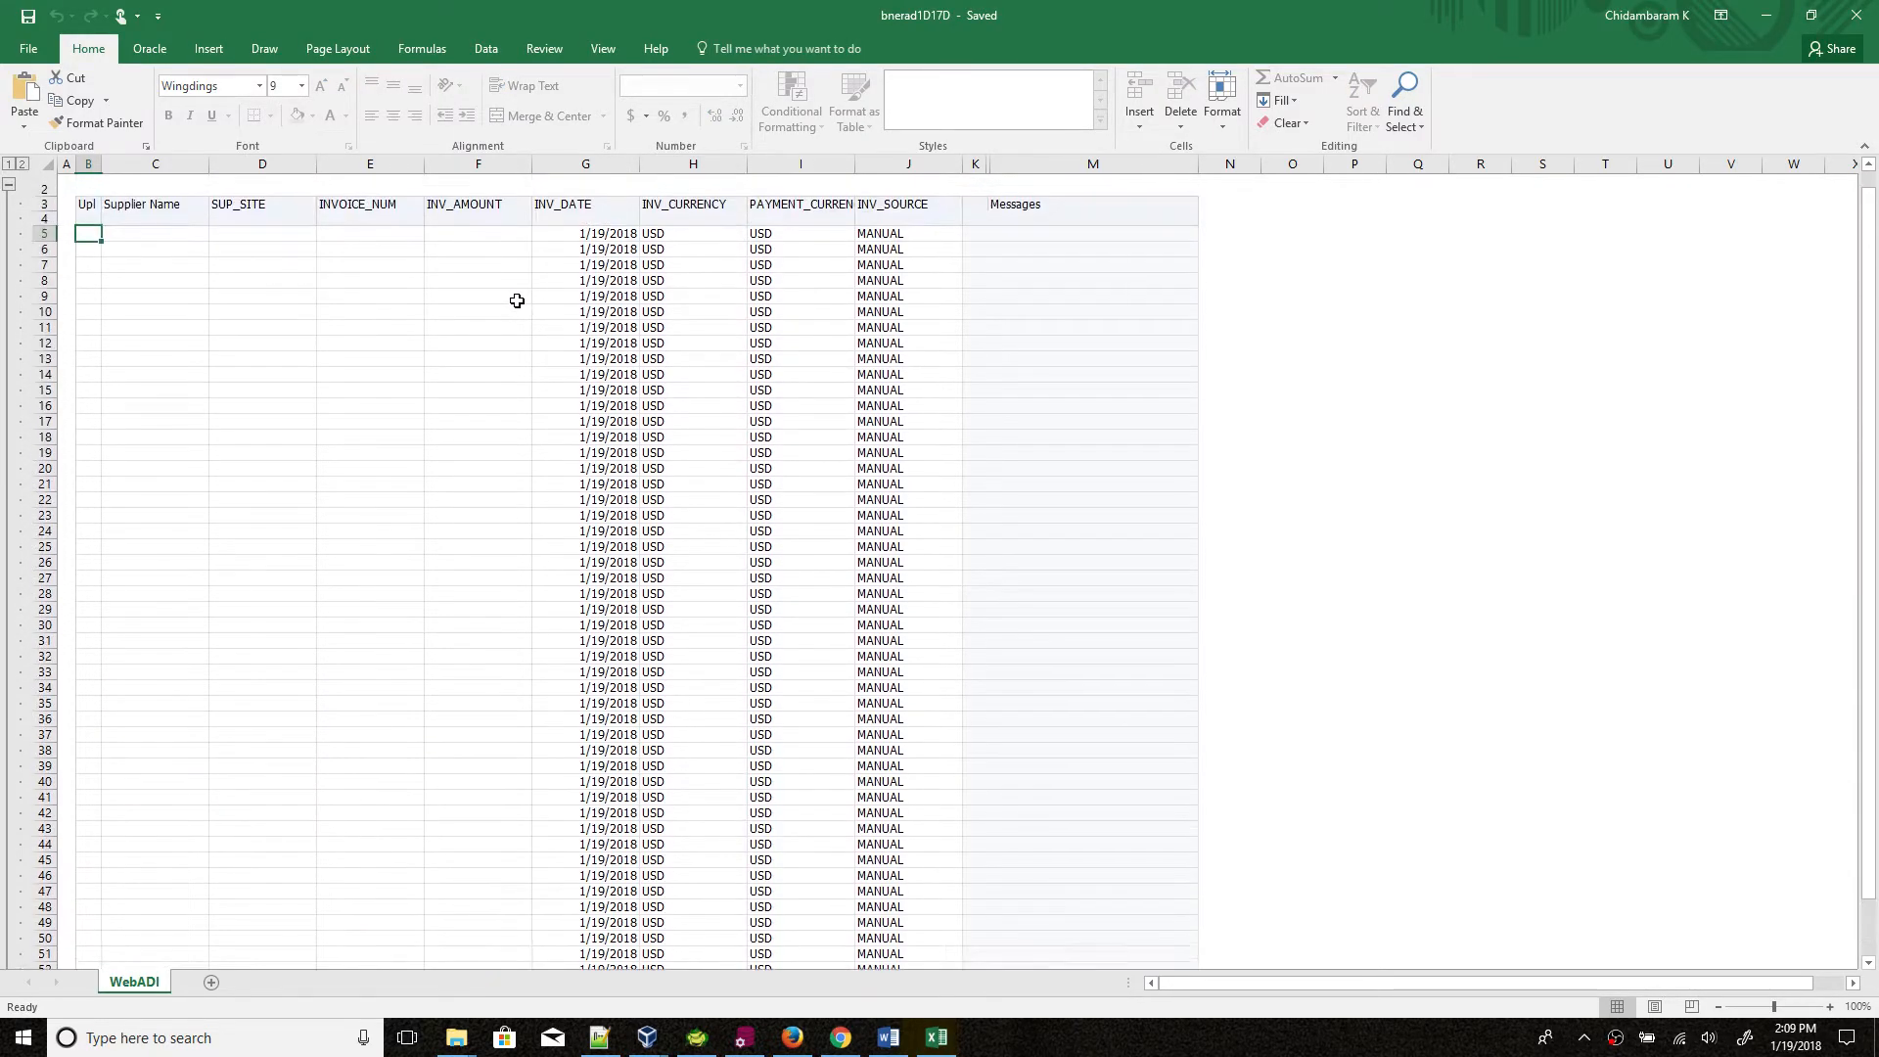
Step: Check the Supplier Name heading and the default values in the invoice date, invoice currency, payment currency and source columns
click(157, 219)
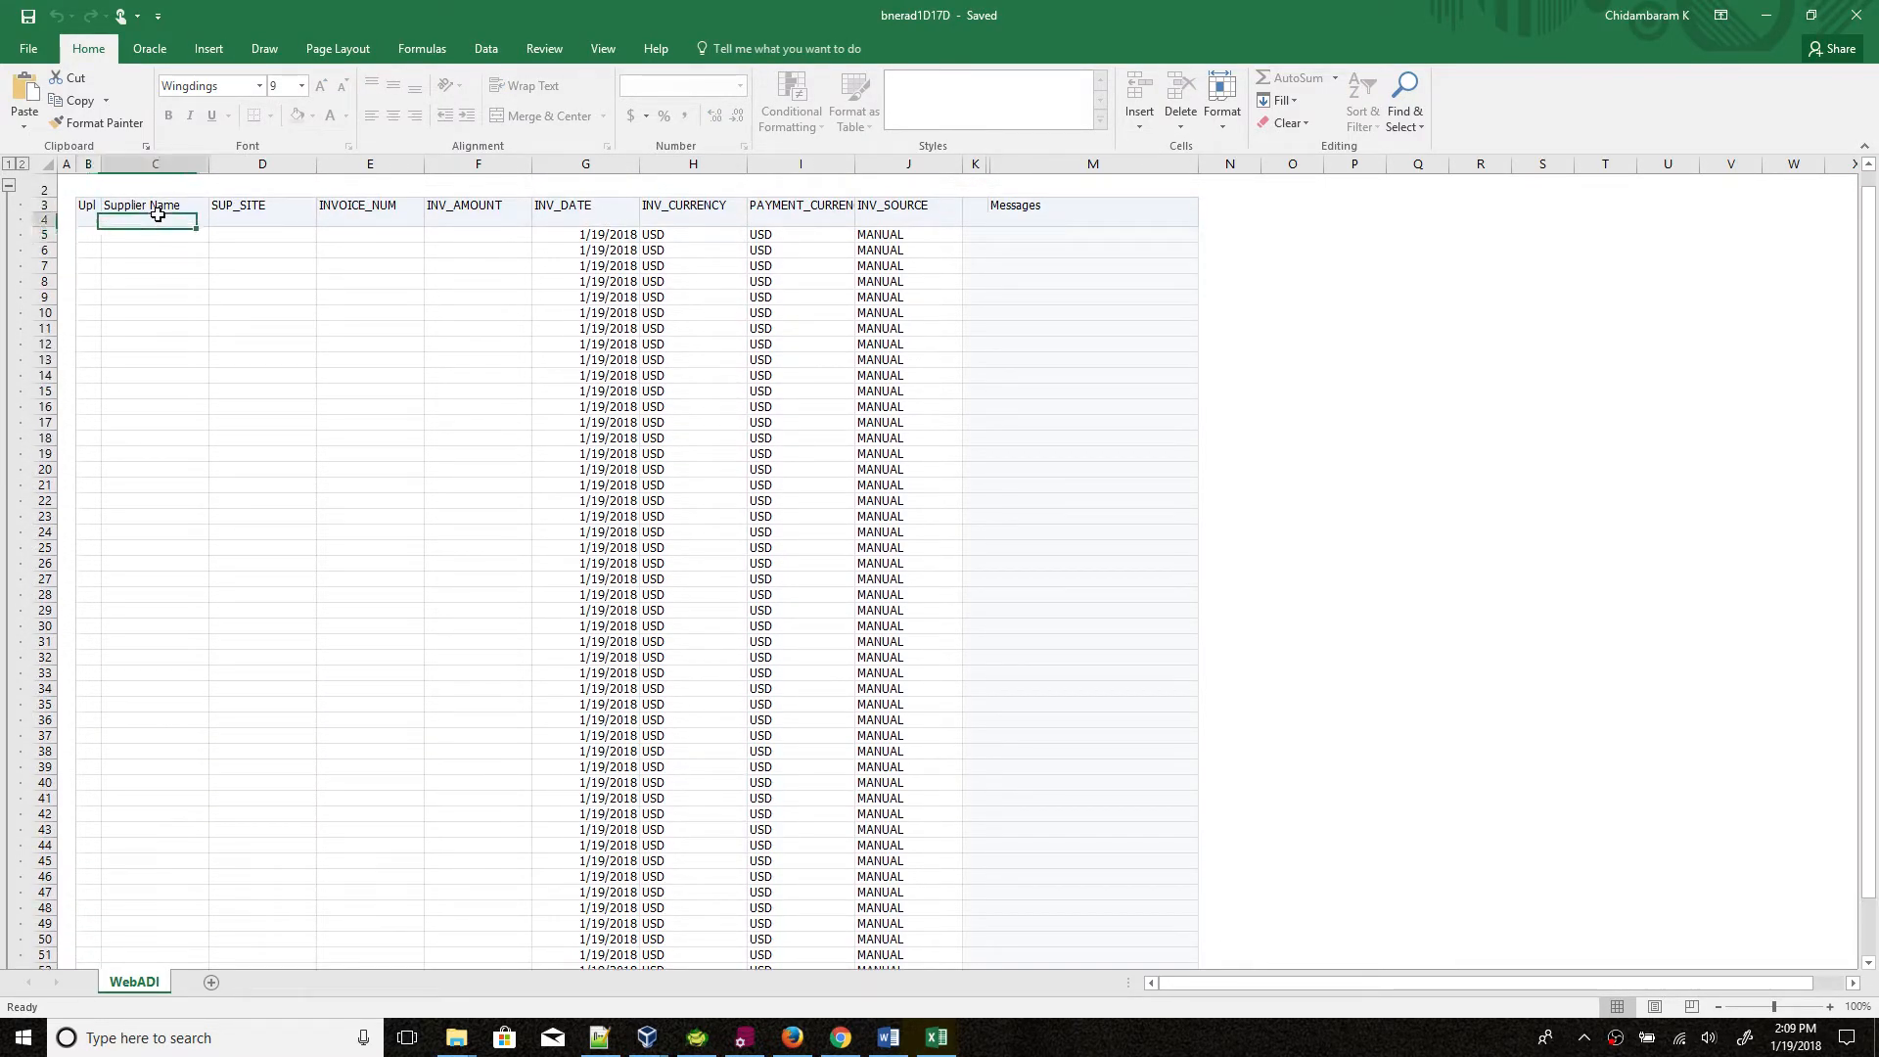
click(157, 208)
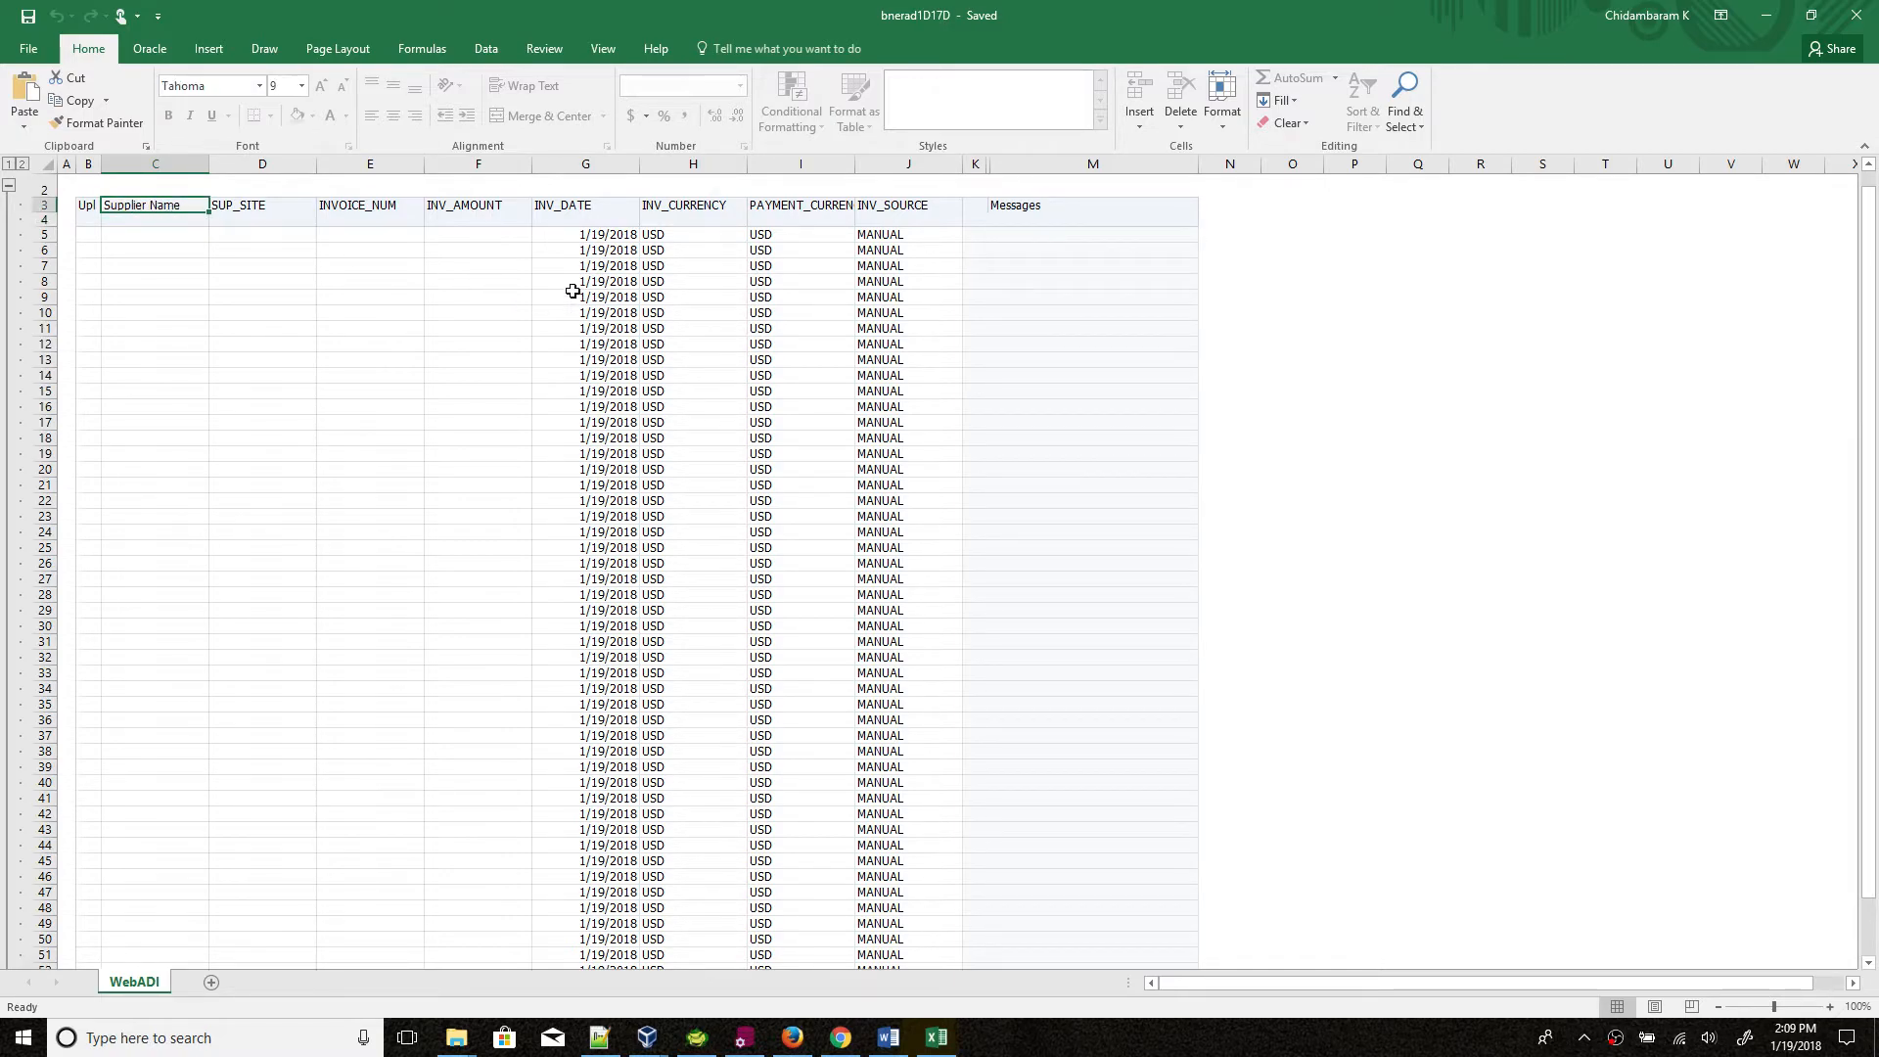
click(592, 237)
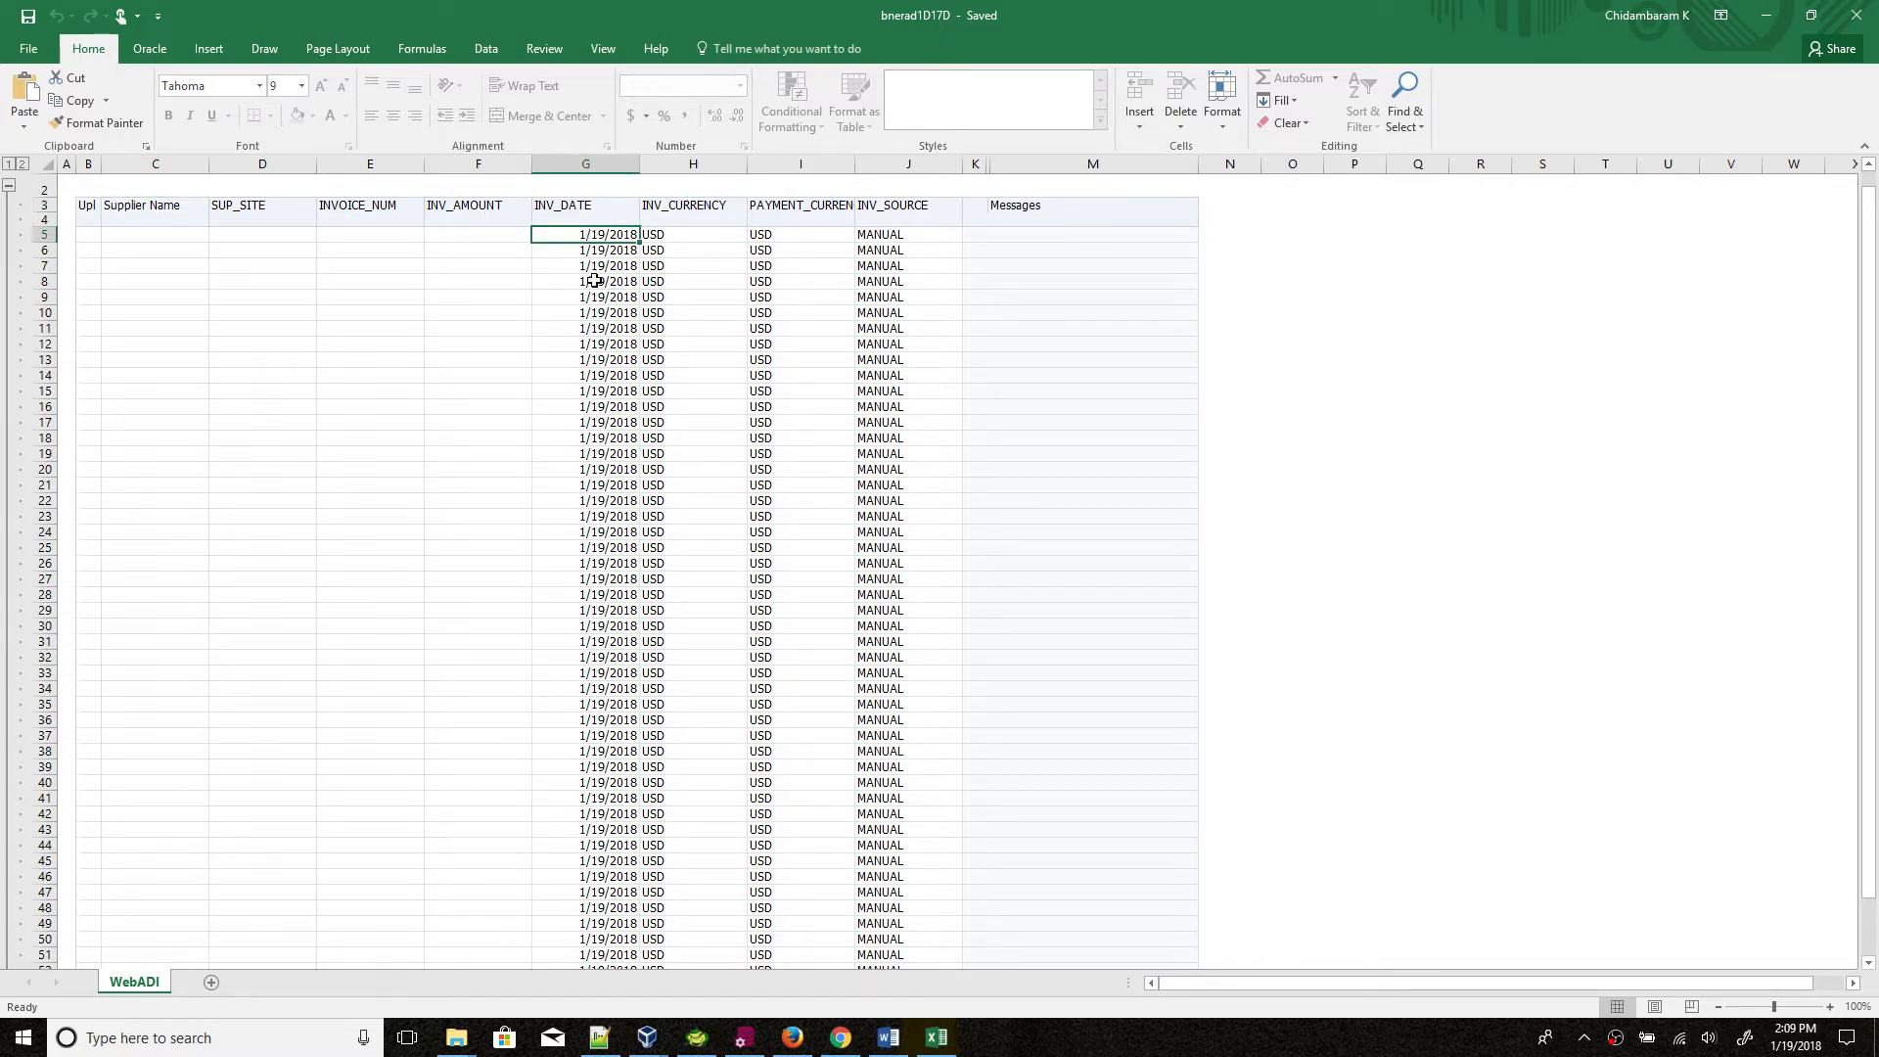
click(676, 237)
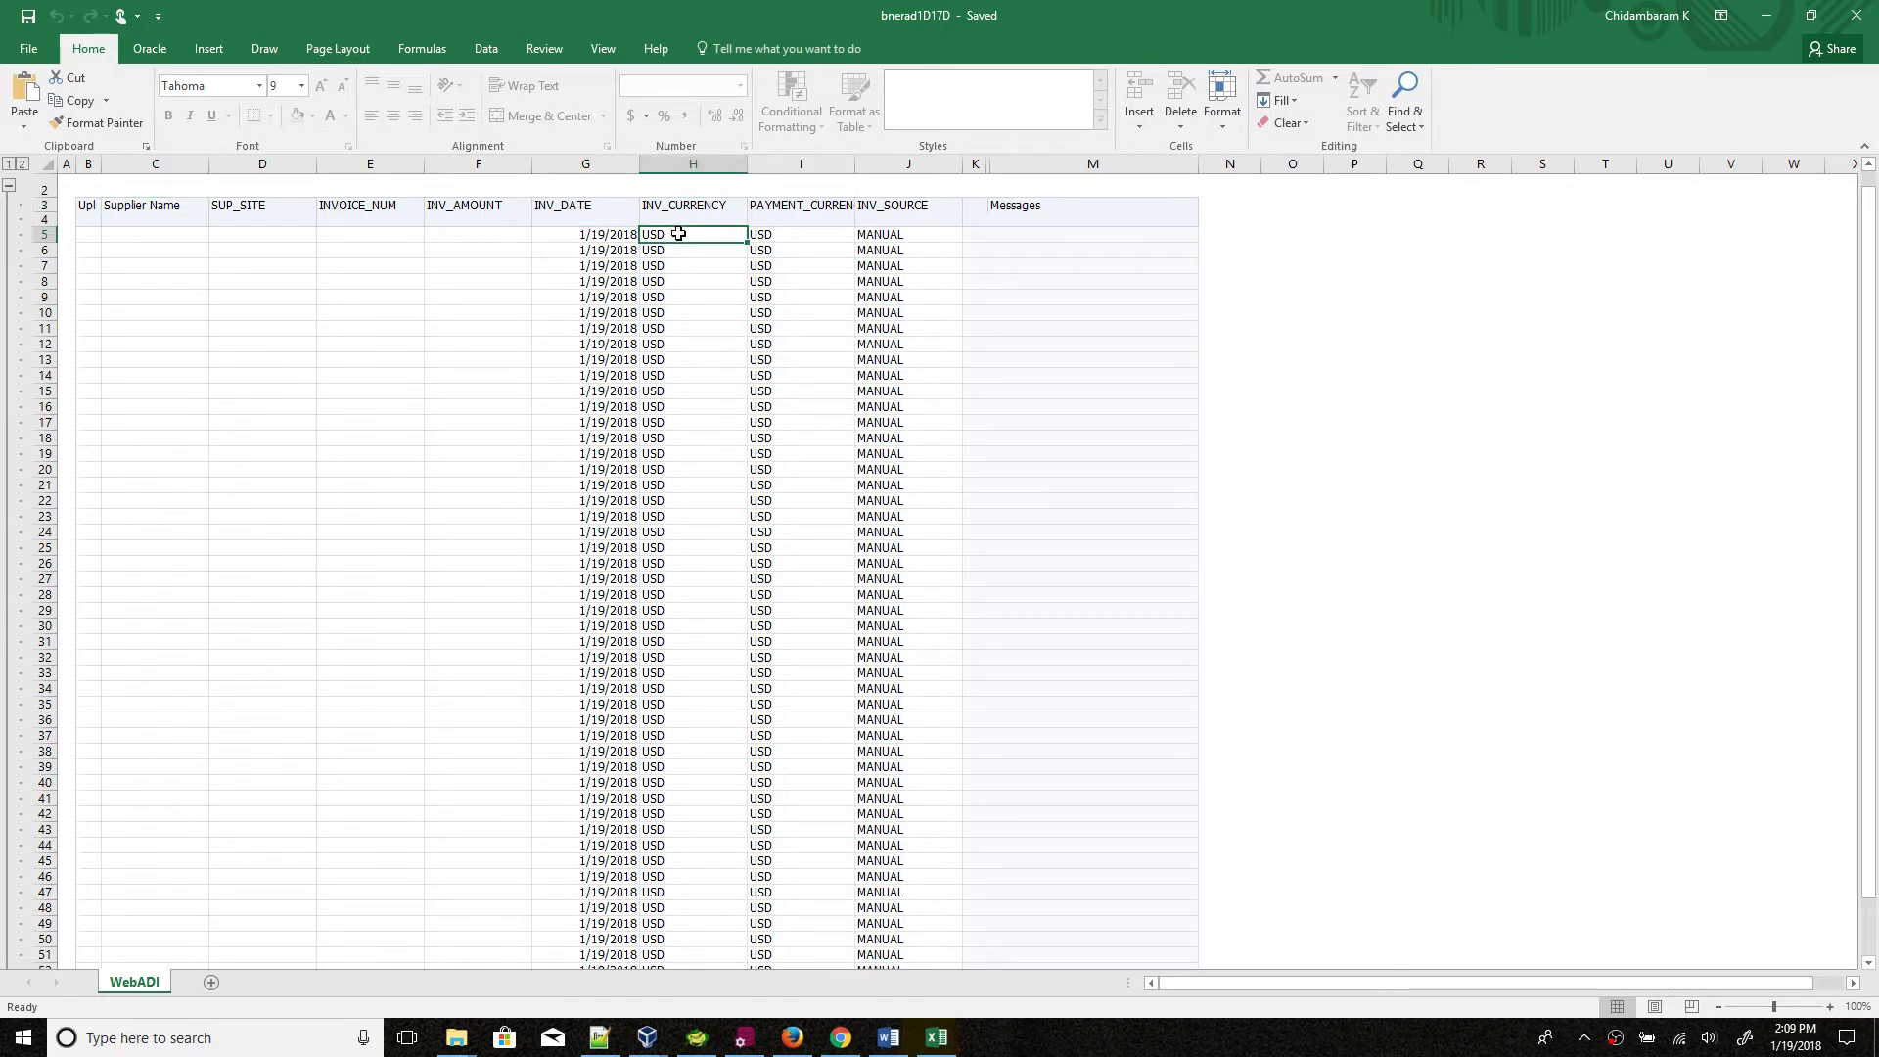
click(779, 235)
click(888, 234)
scroll(746, 301, down, 1)
scroll(746, 301, down, 5)
scroll(746, 301, up, 6)
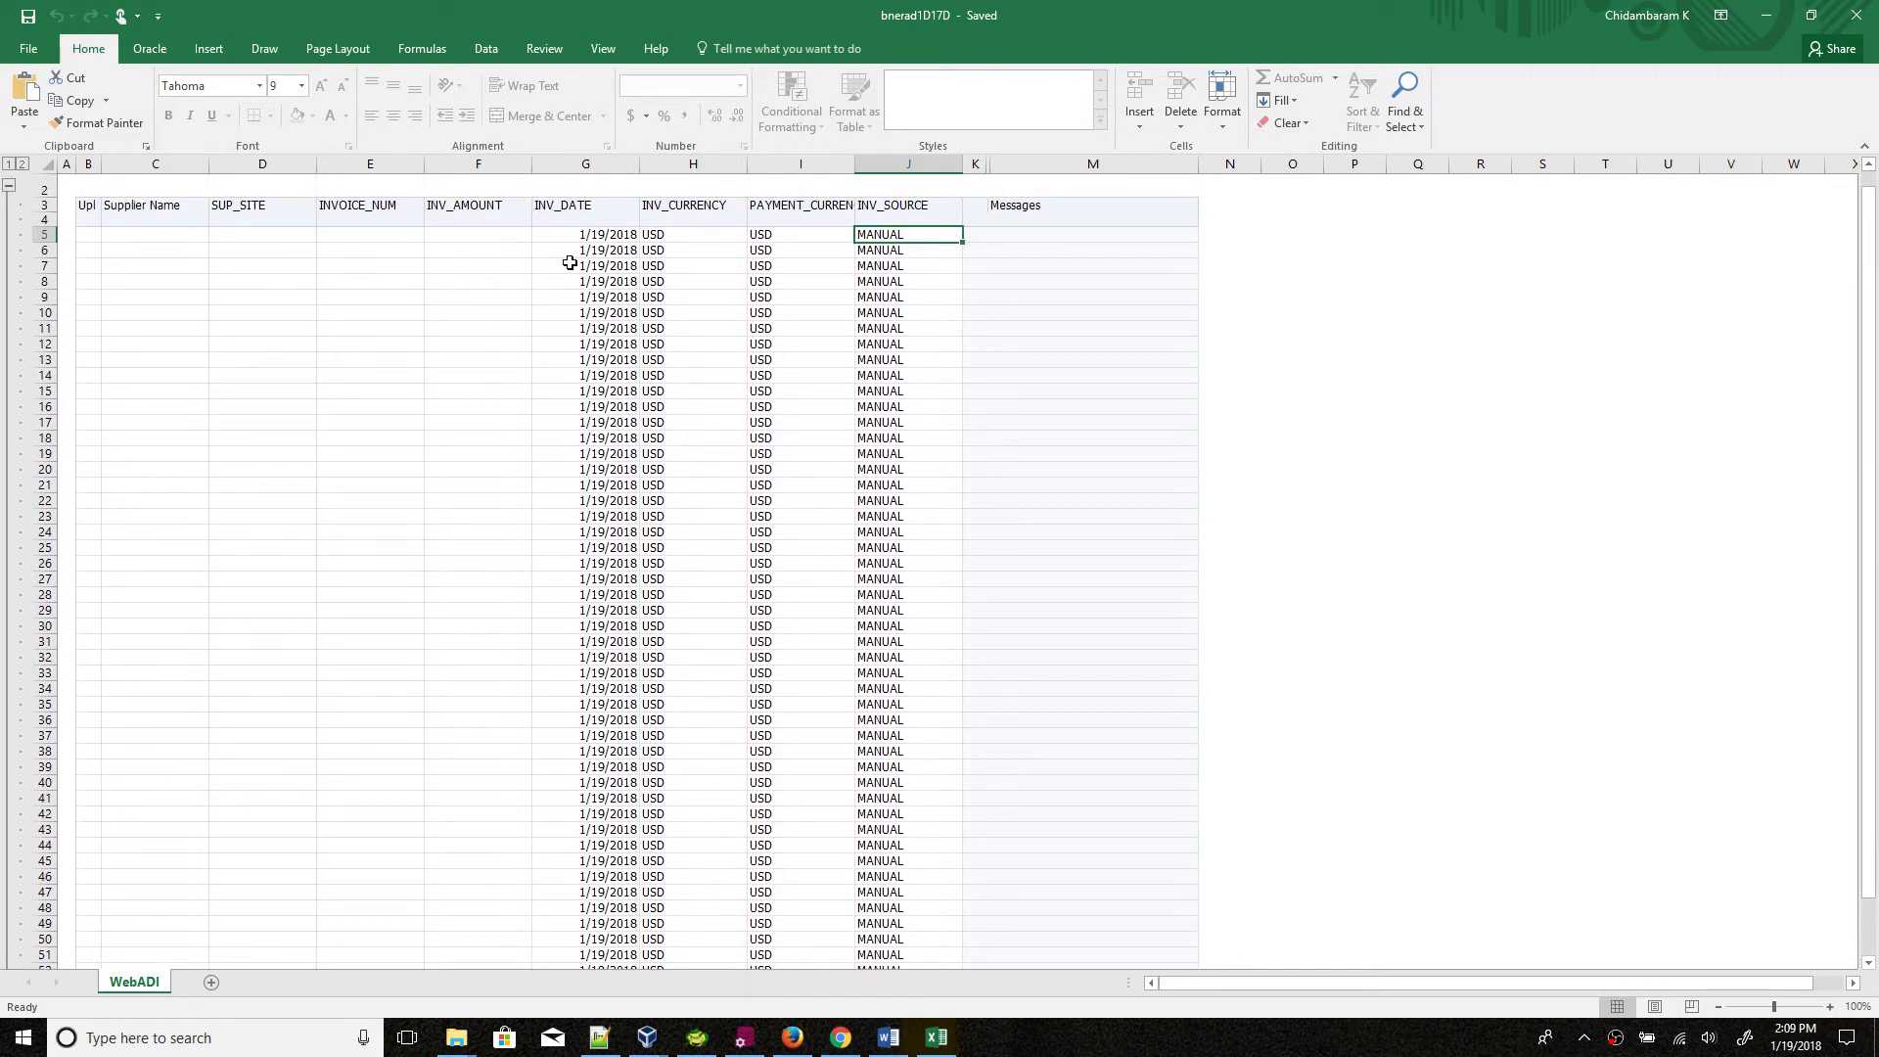
Step: Fill the first invoice row with supplier XYZ CORP, site DELHI, invoice number INV234 and amount 1000, keeping the default values
click(161, 237)
click(149, 49)
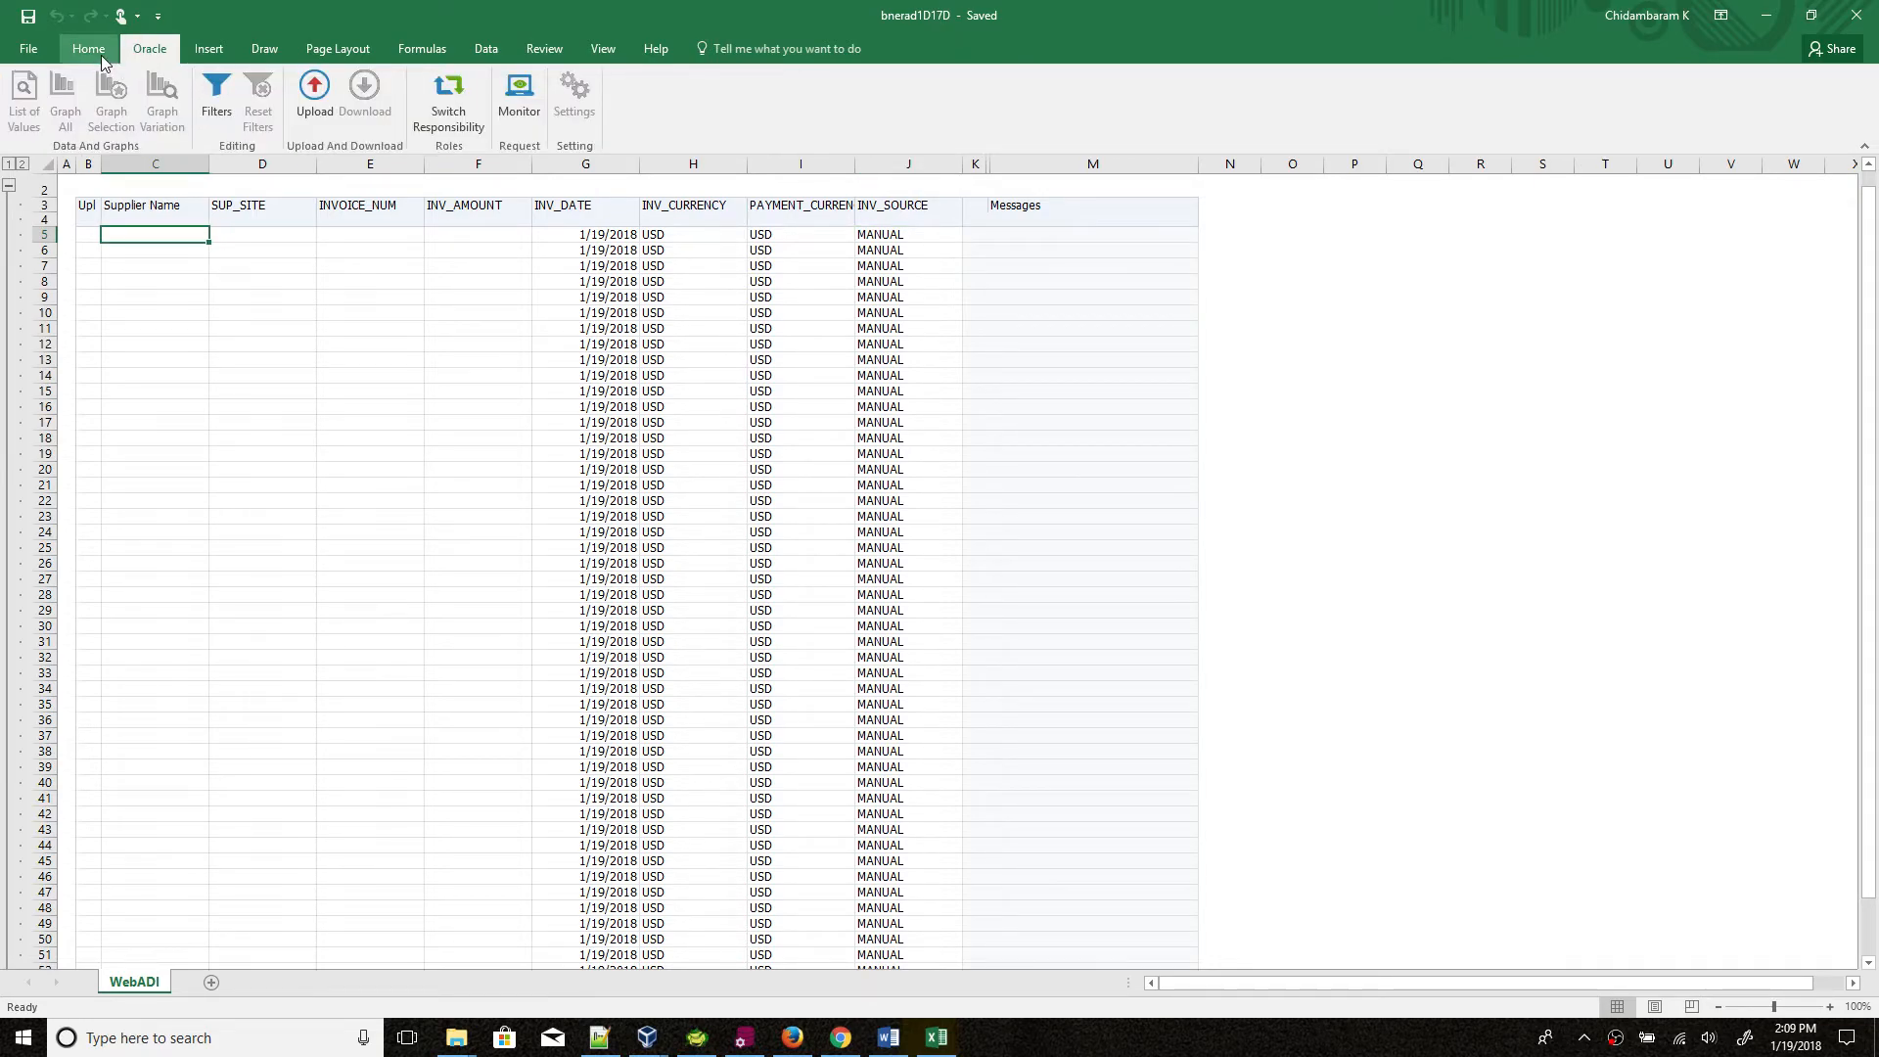
click(101, 56)
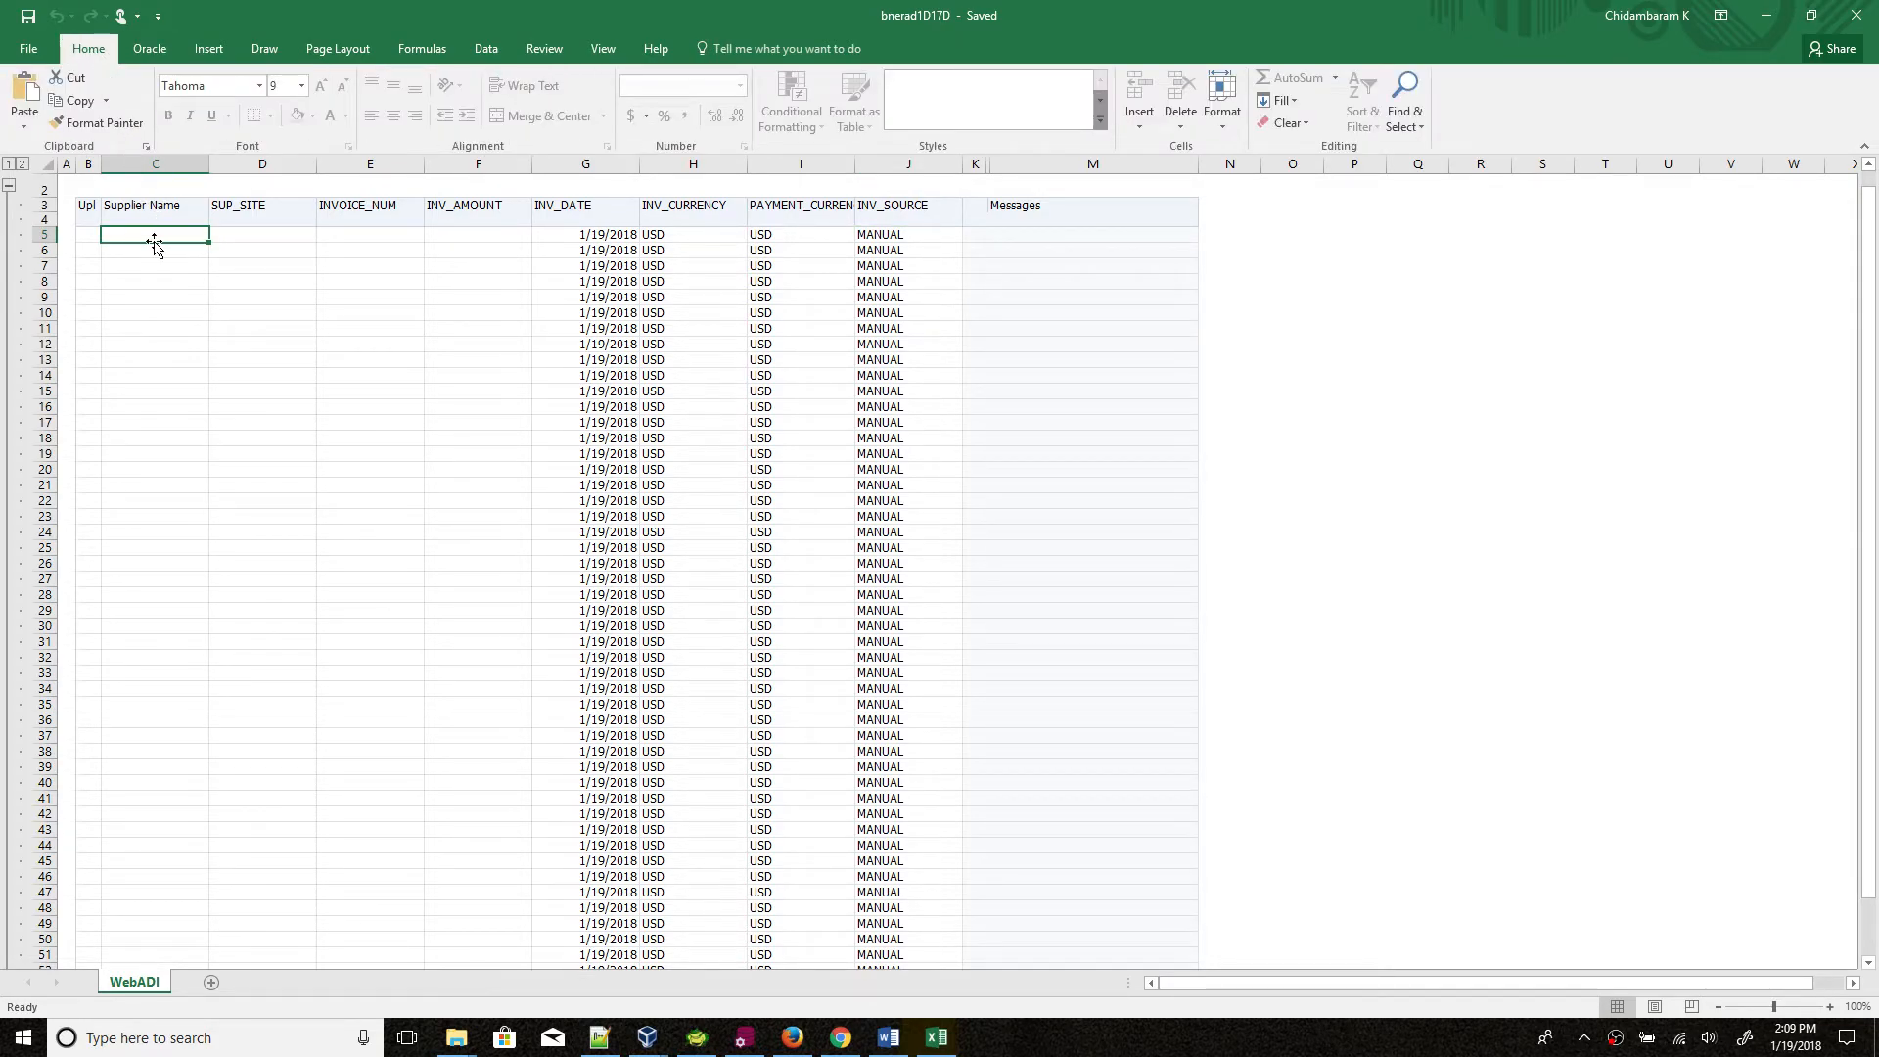
text(JA)
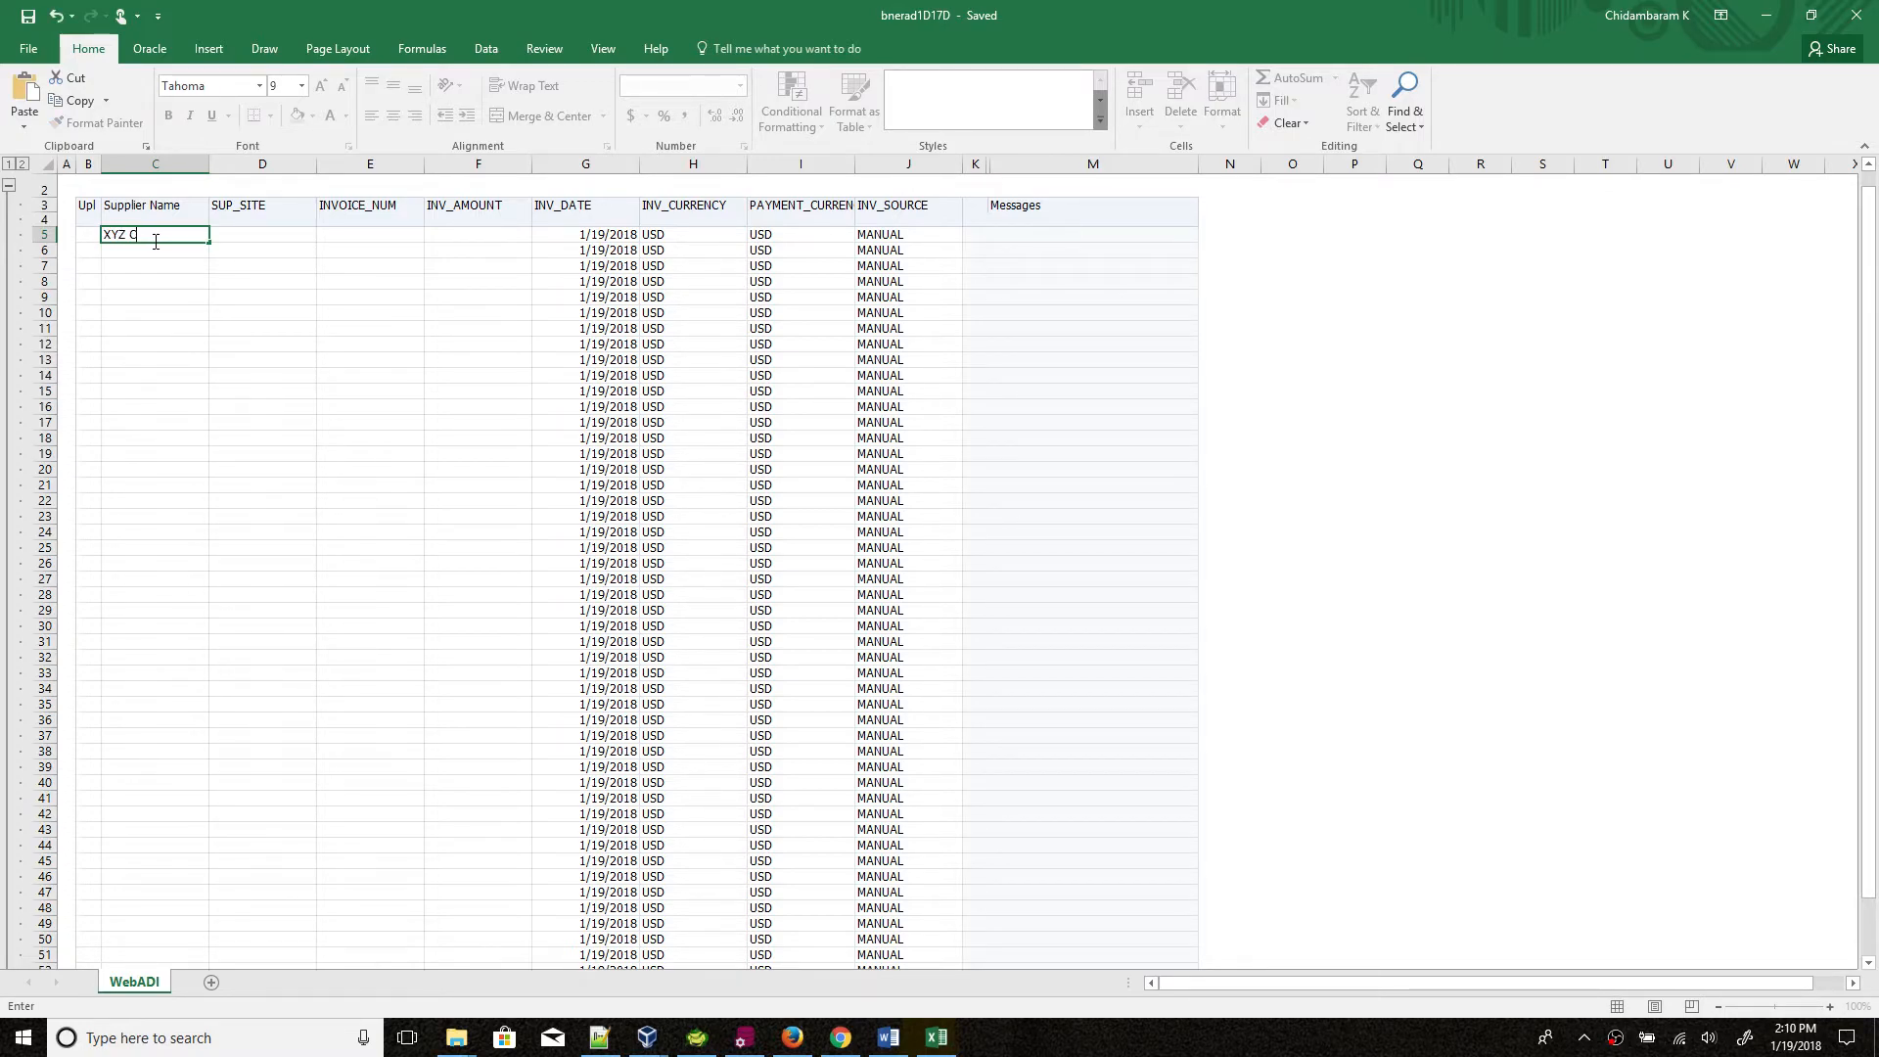
key(Tab)
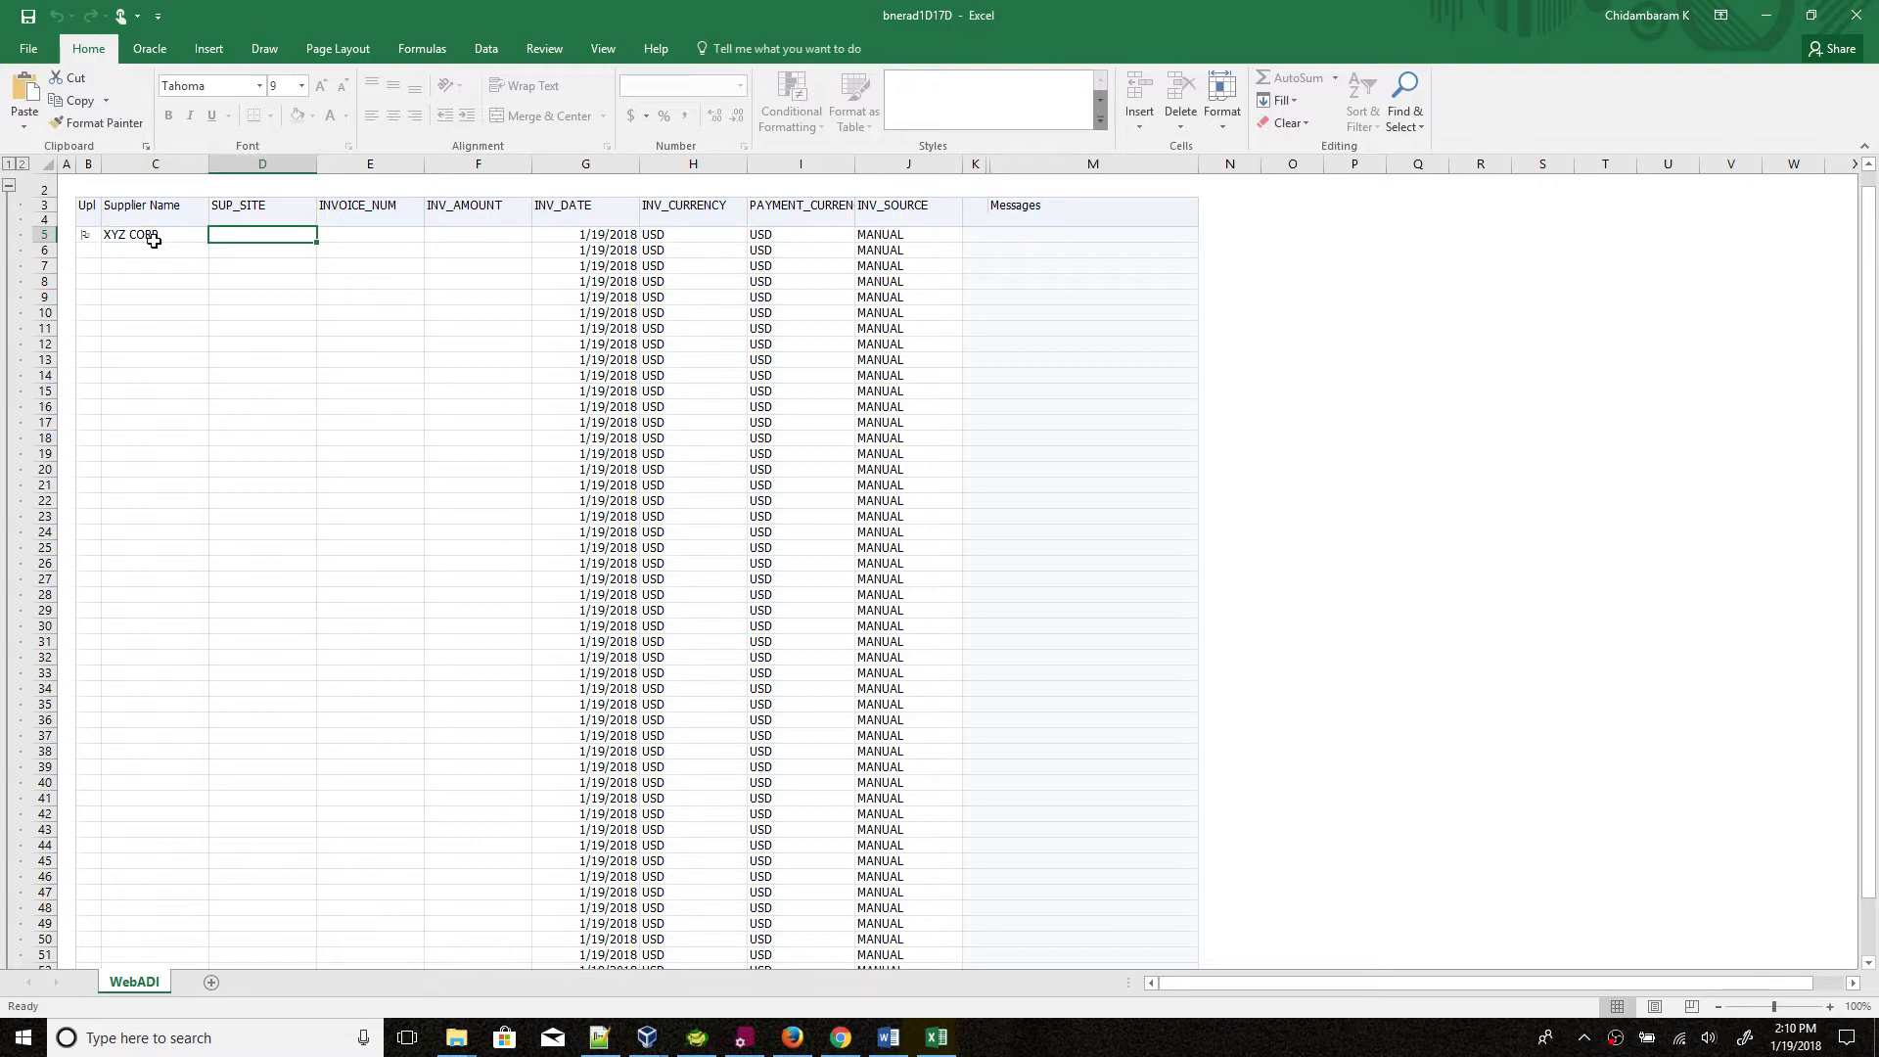
text(DELHI)
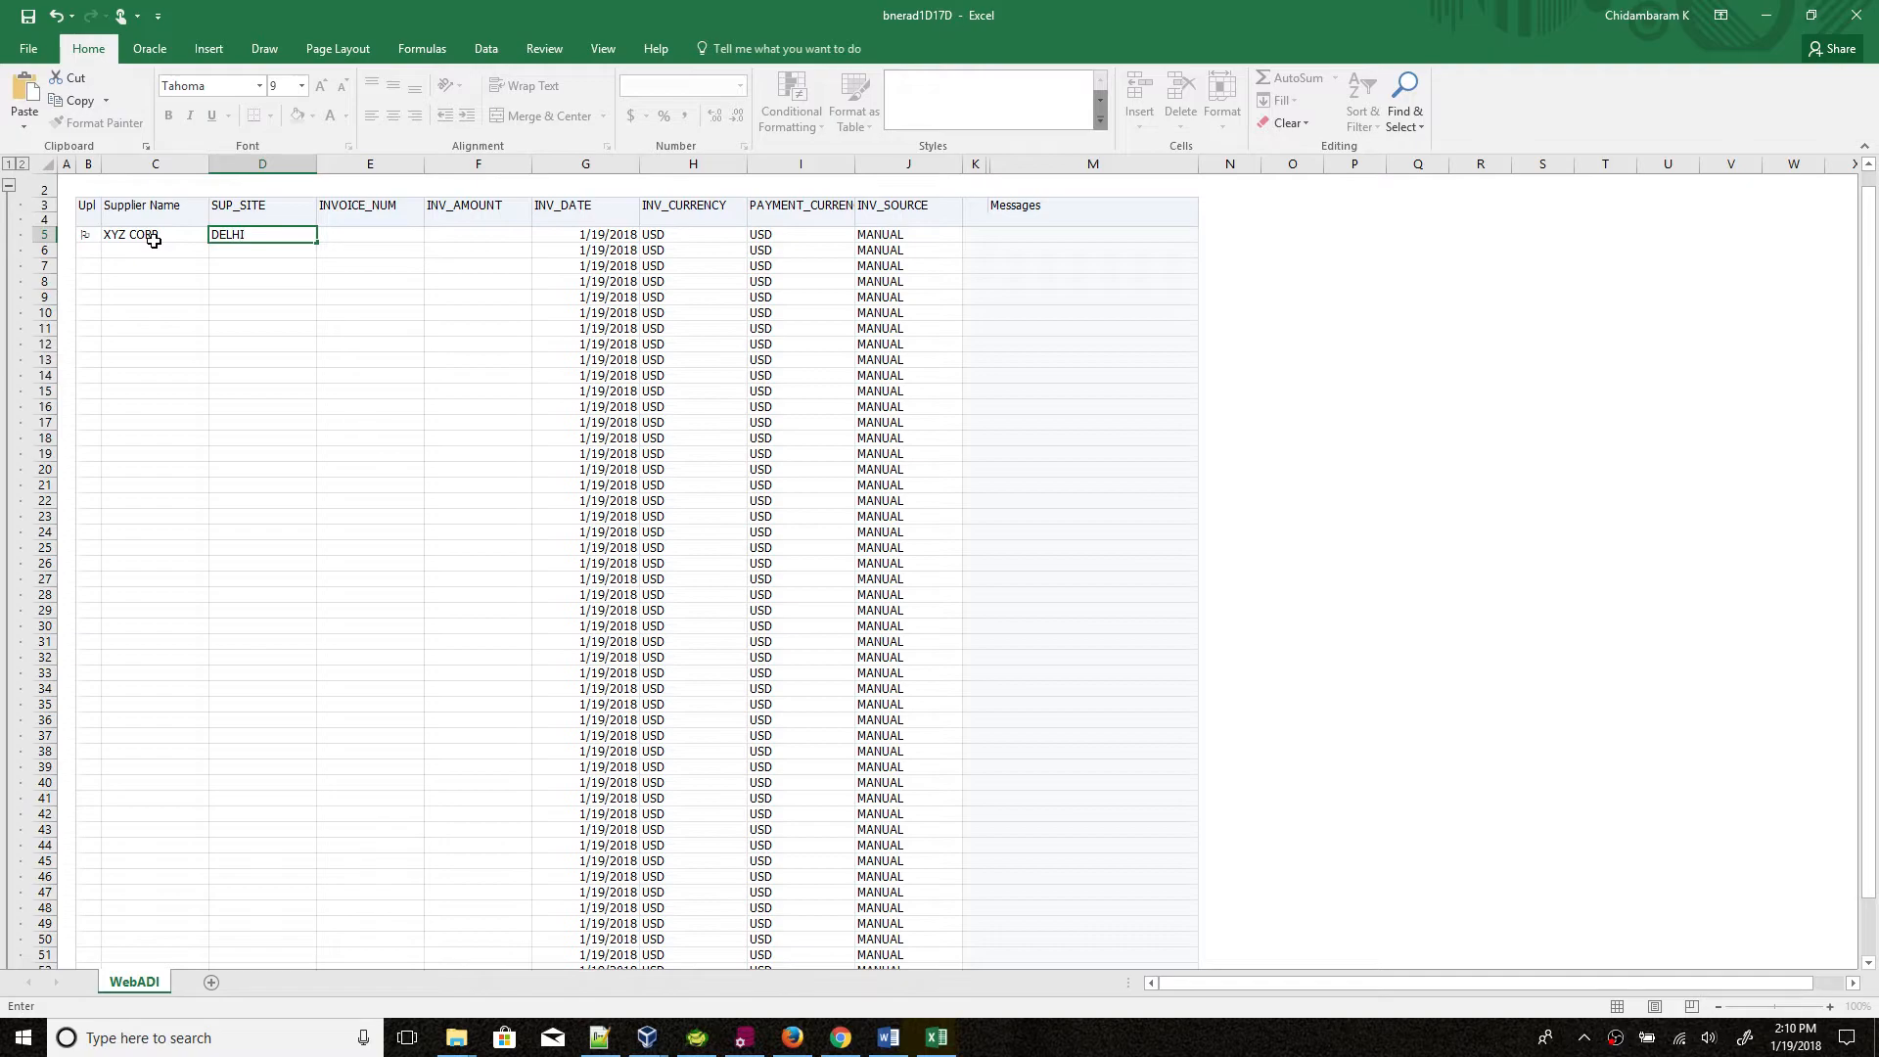
key(Tab)
text(I)
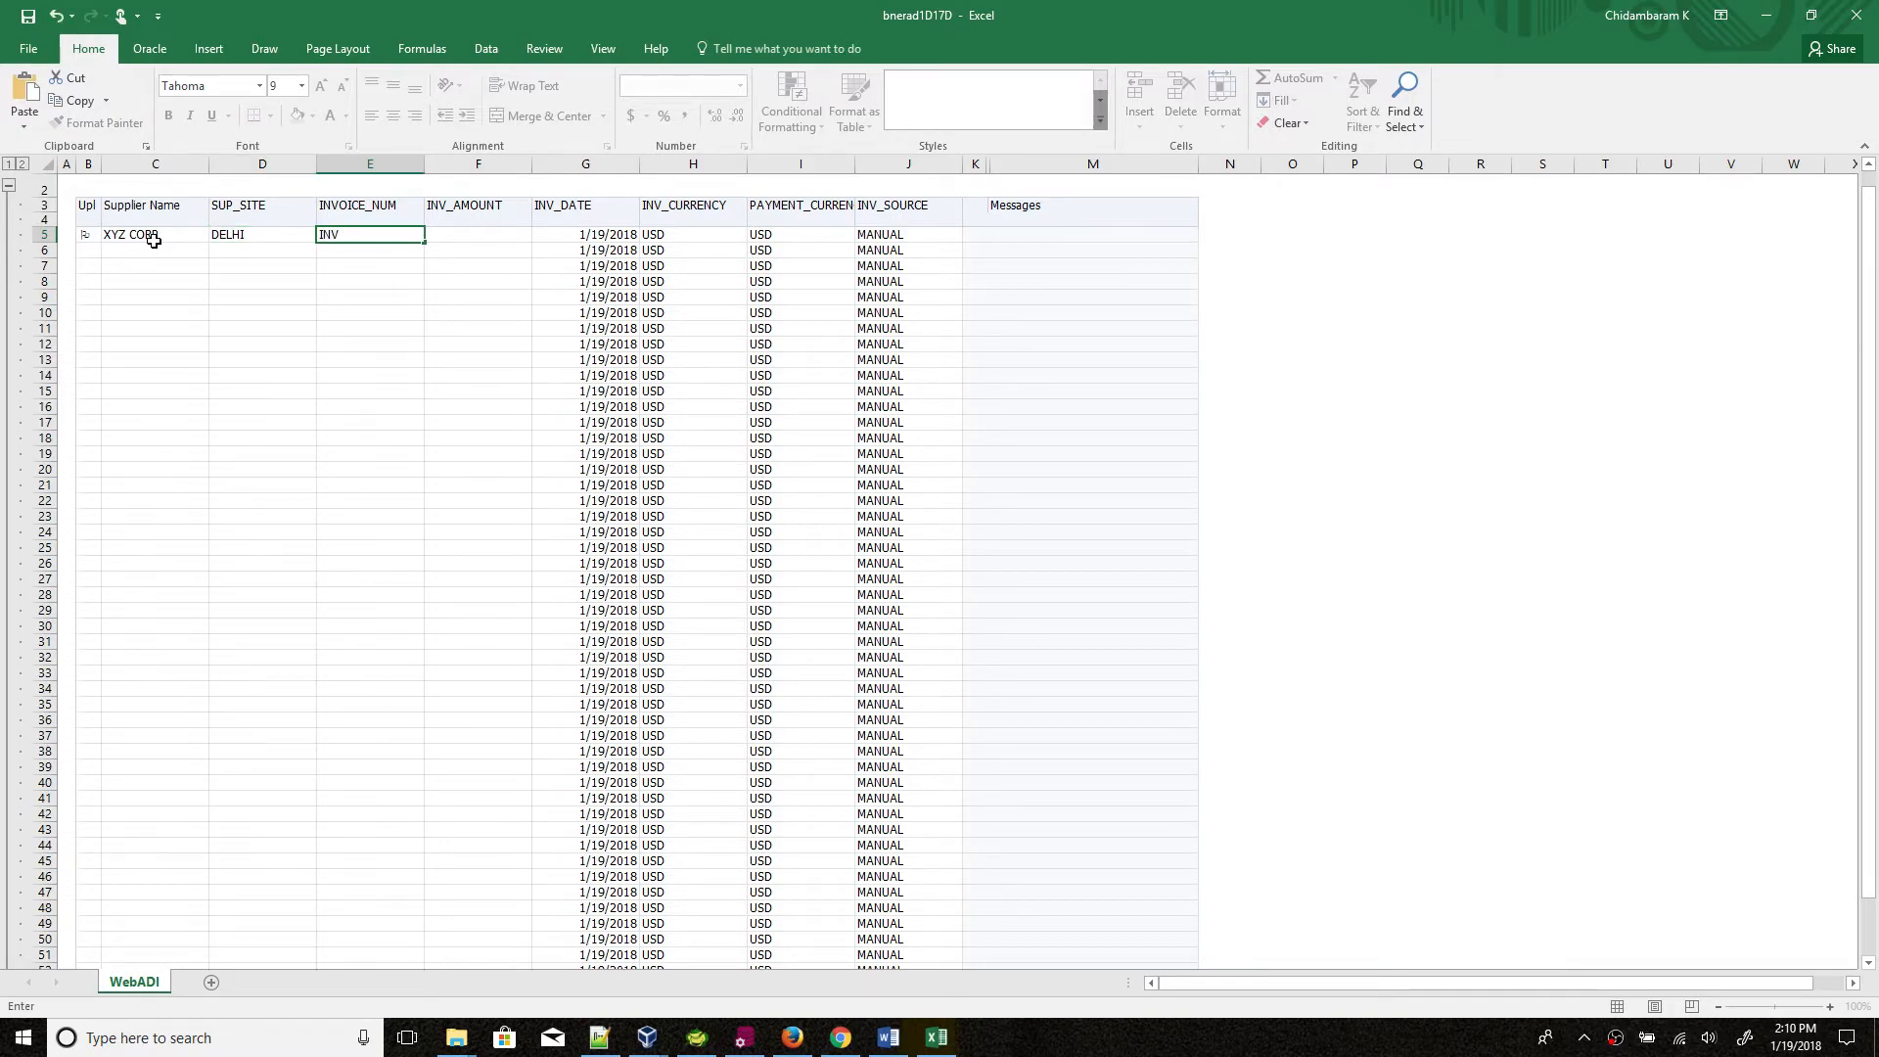
key(Tab)
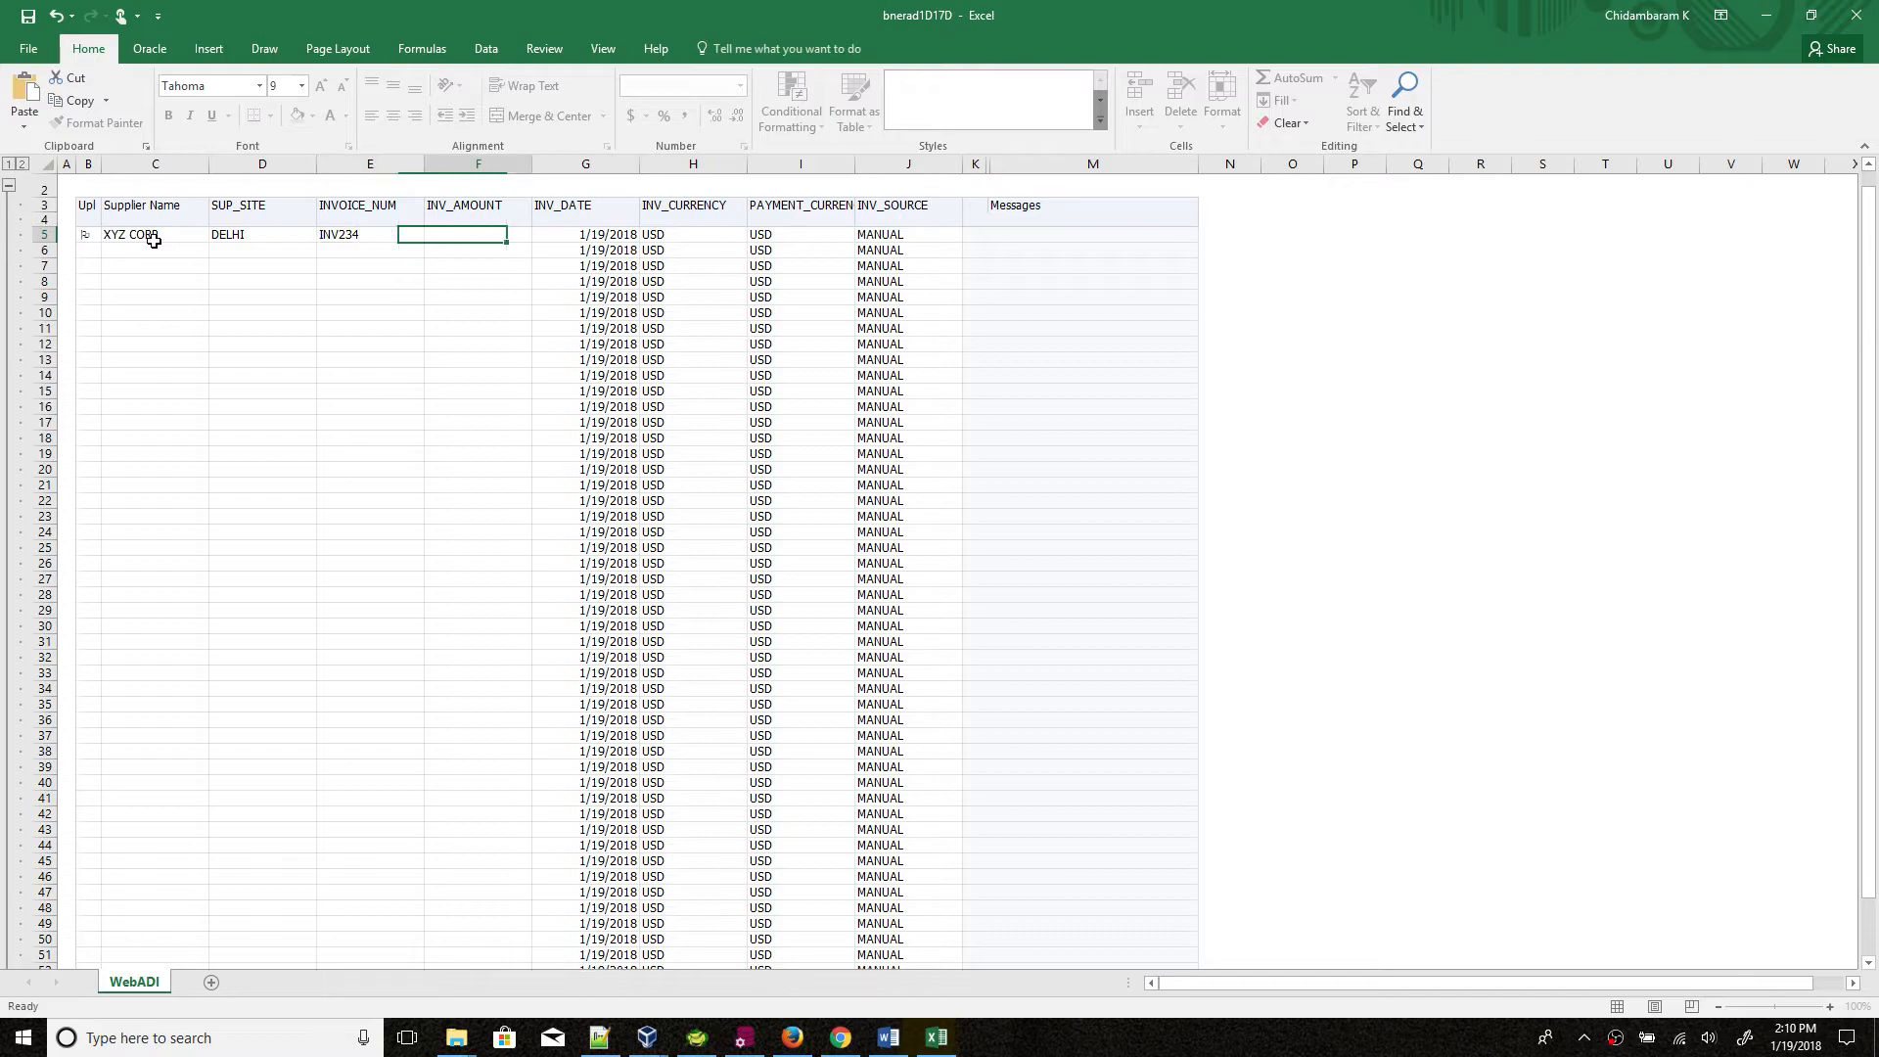
text(1000)
key(Tab)
key(Tab)
key(Tab)
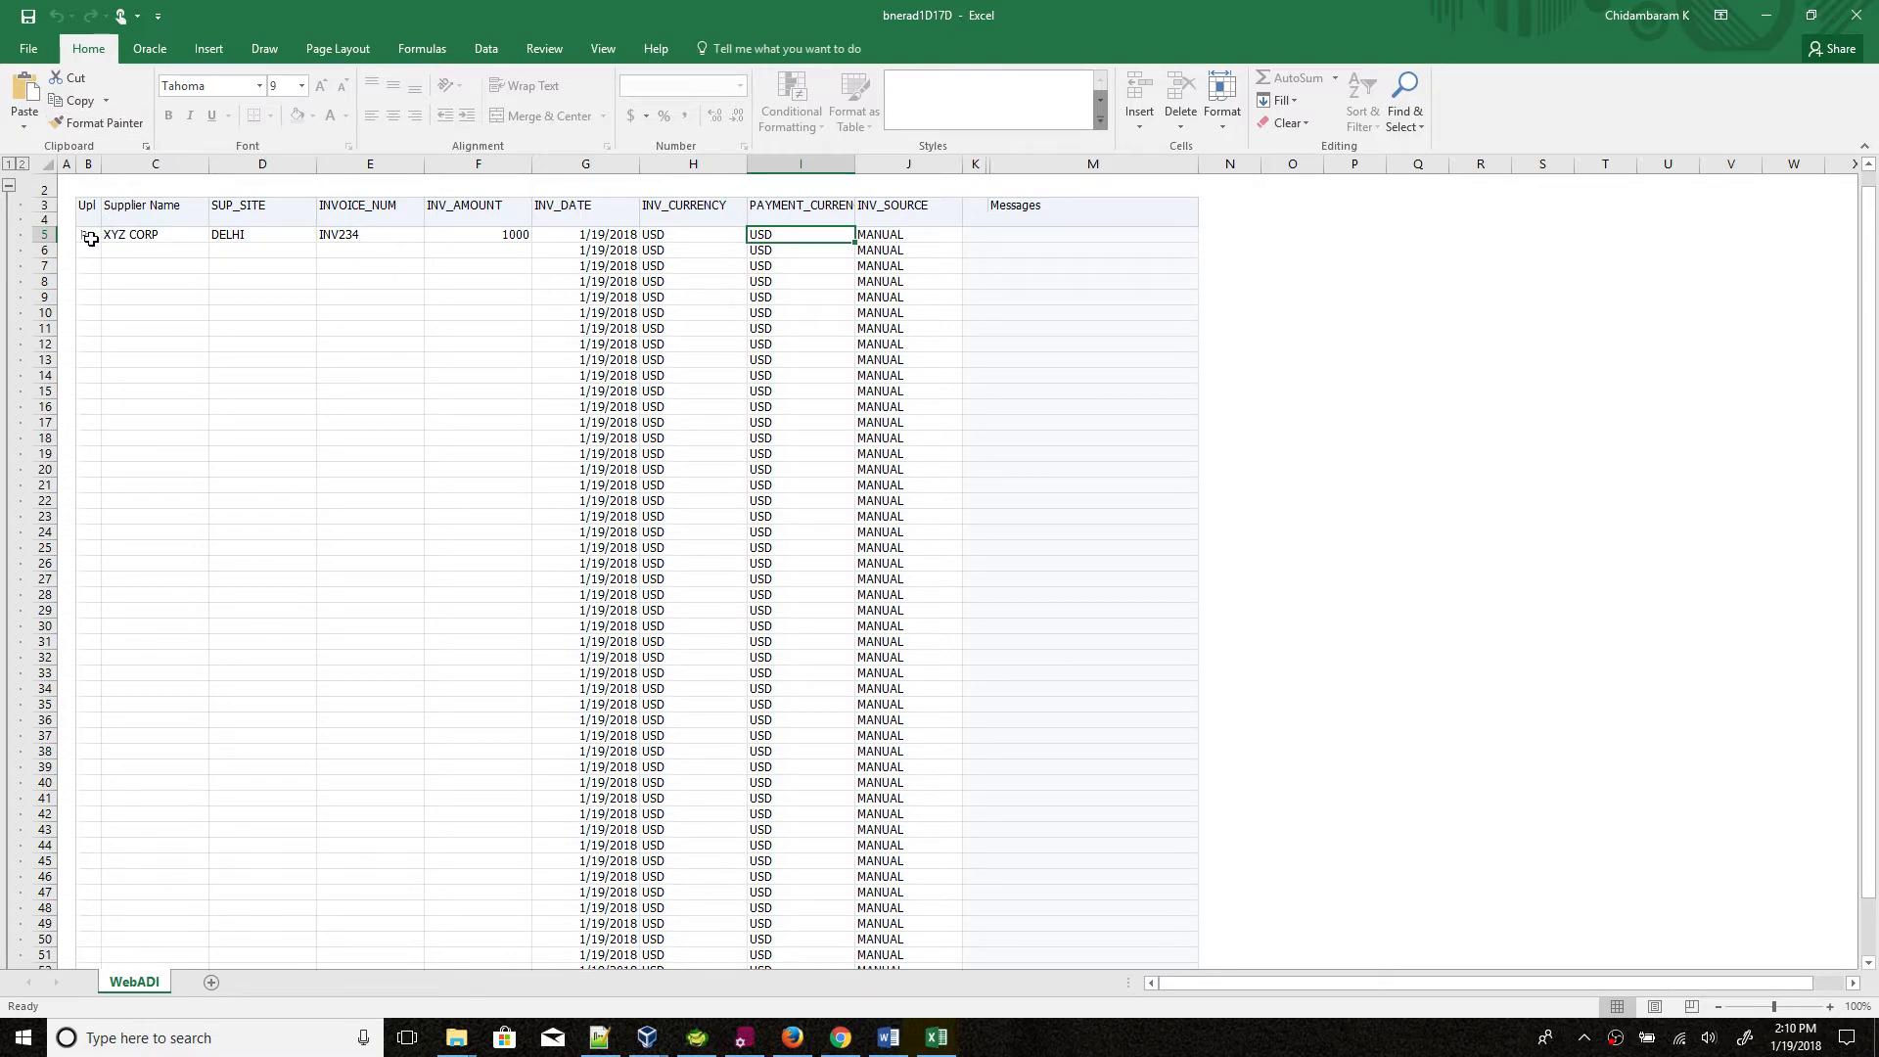
Step: Upload the sheet's invoice data to Oracle Applications and close the upload dialog
click(147, 54)
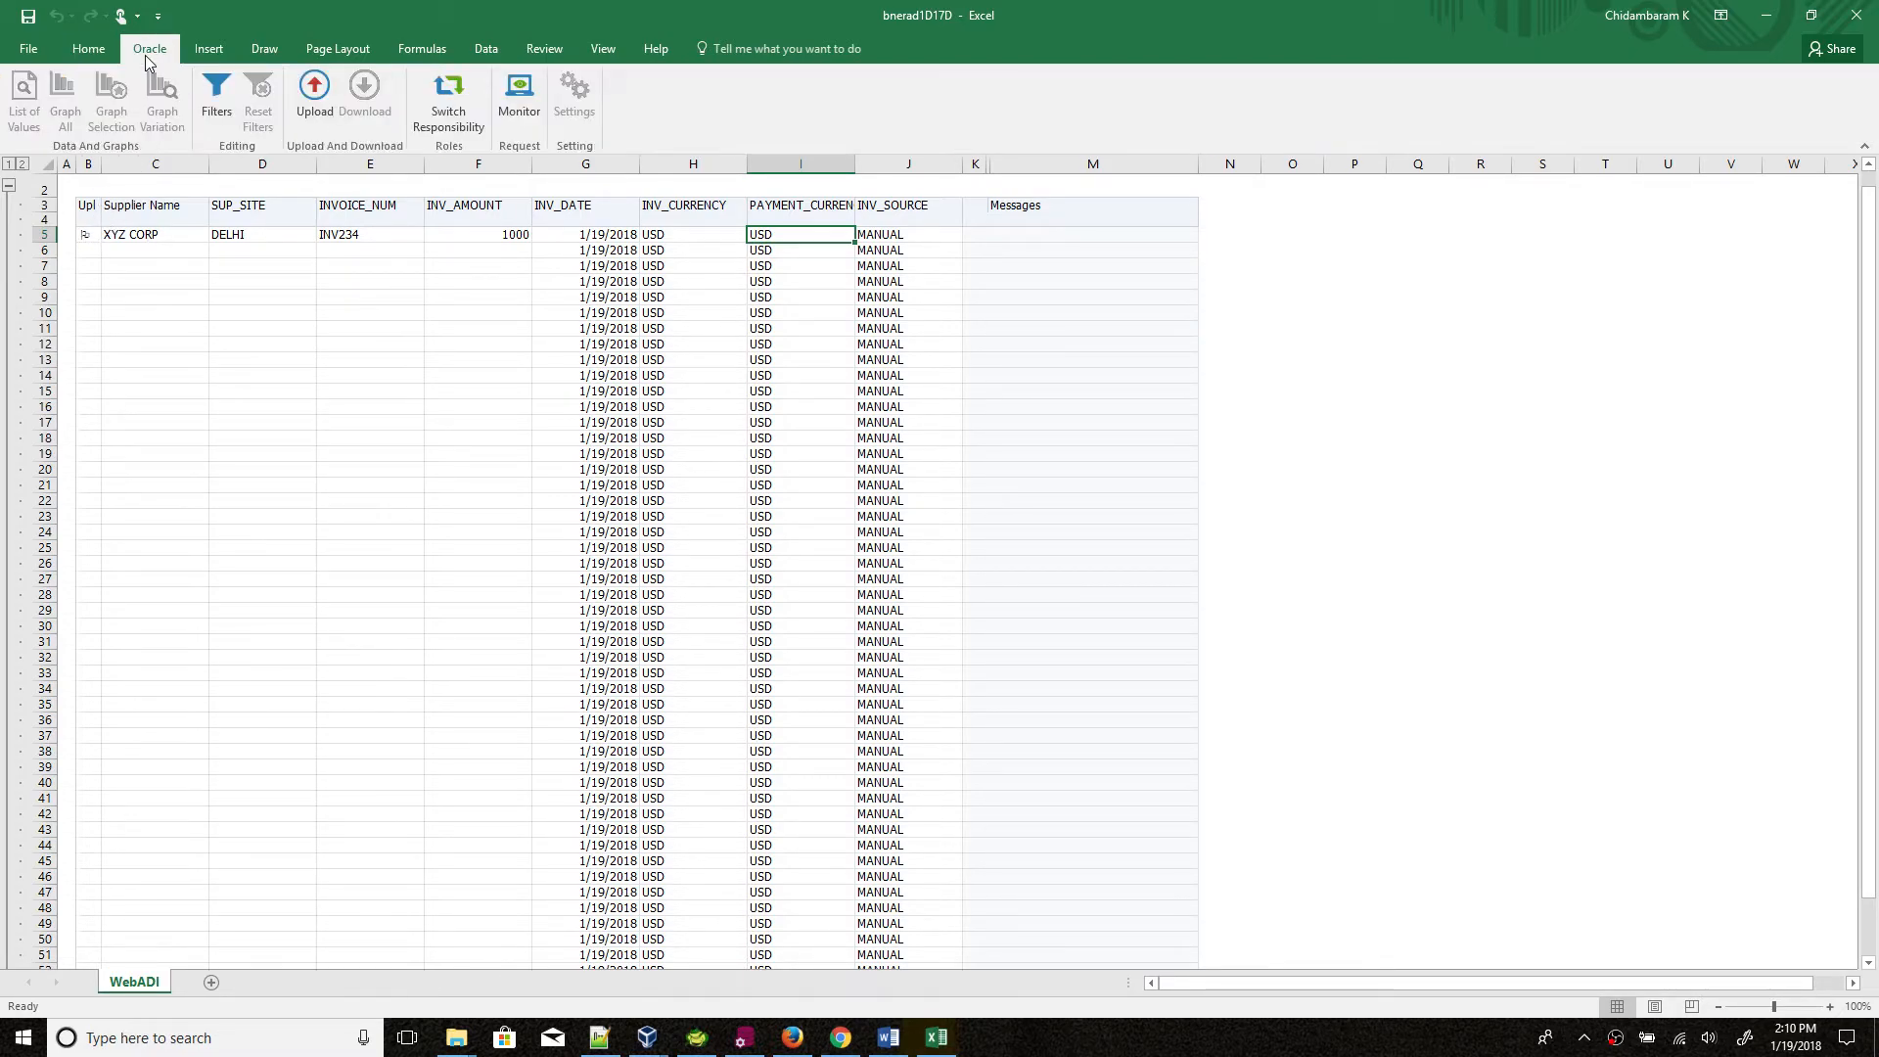
click(314, 98)
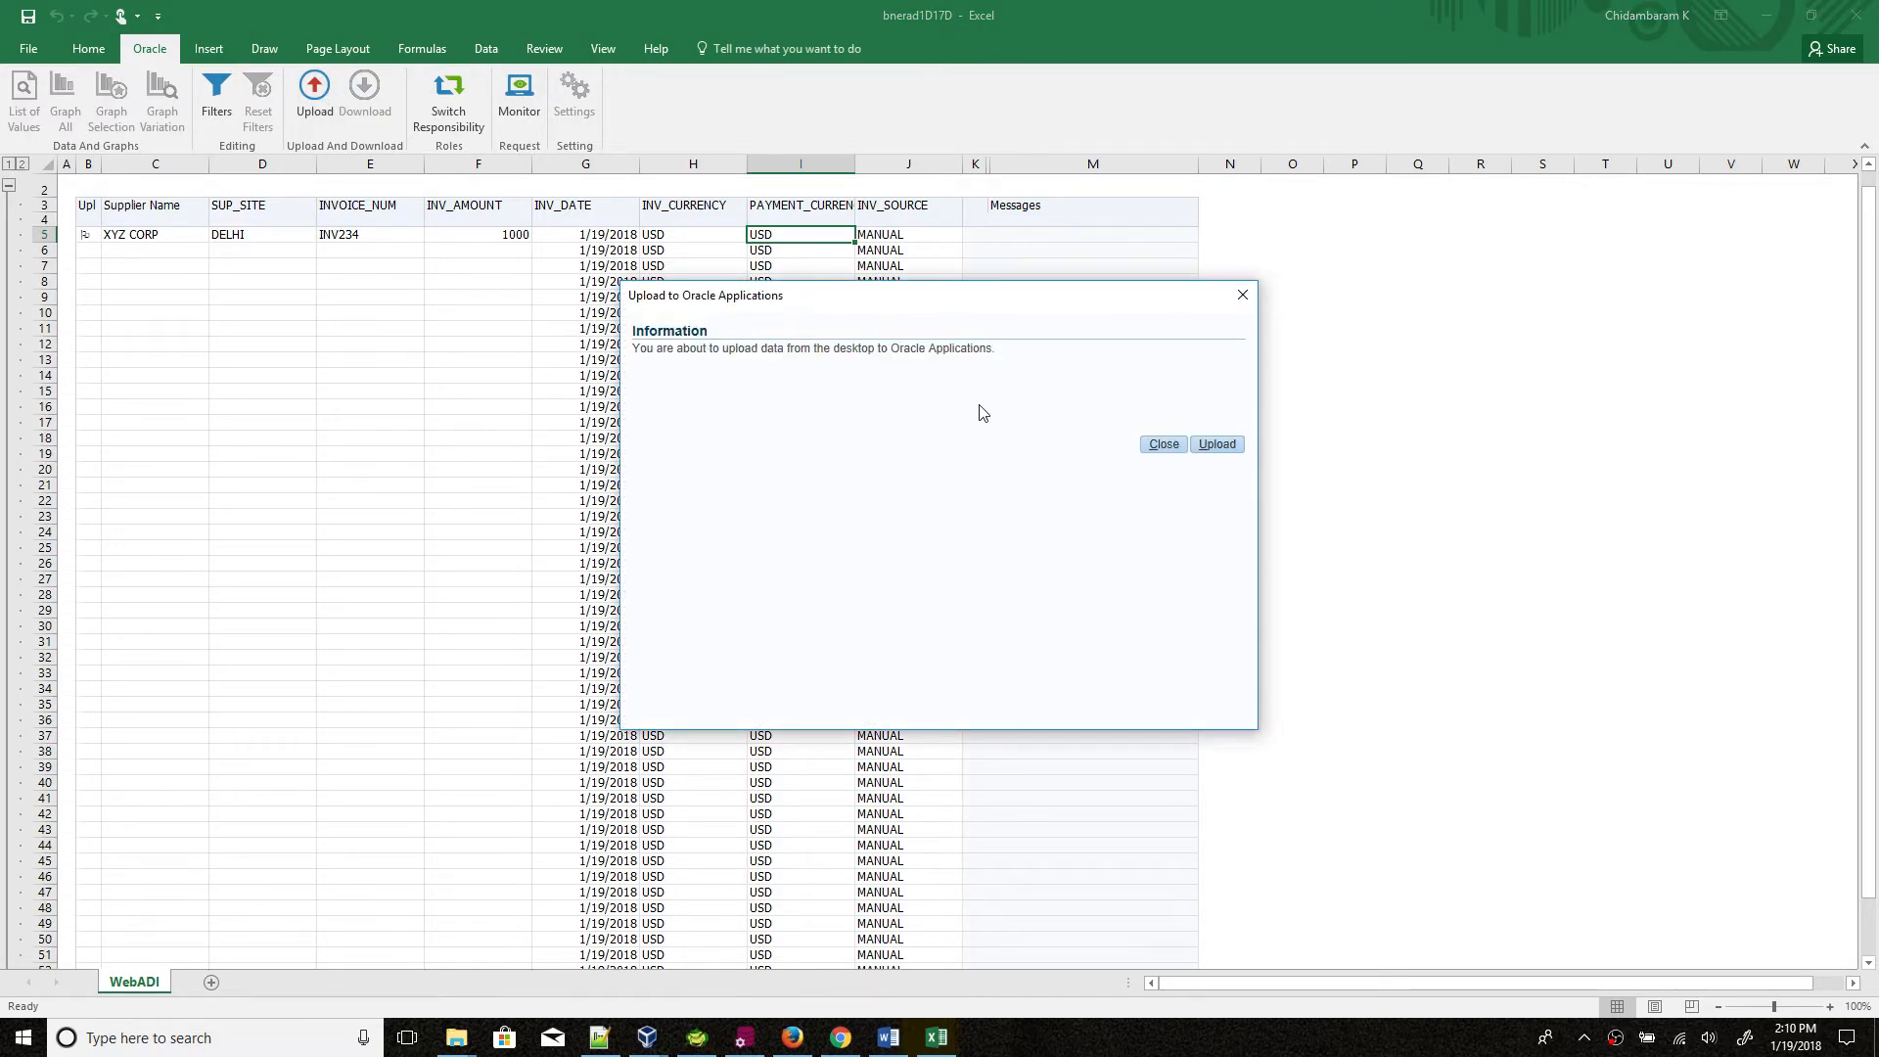
click(1218, 447)
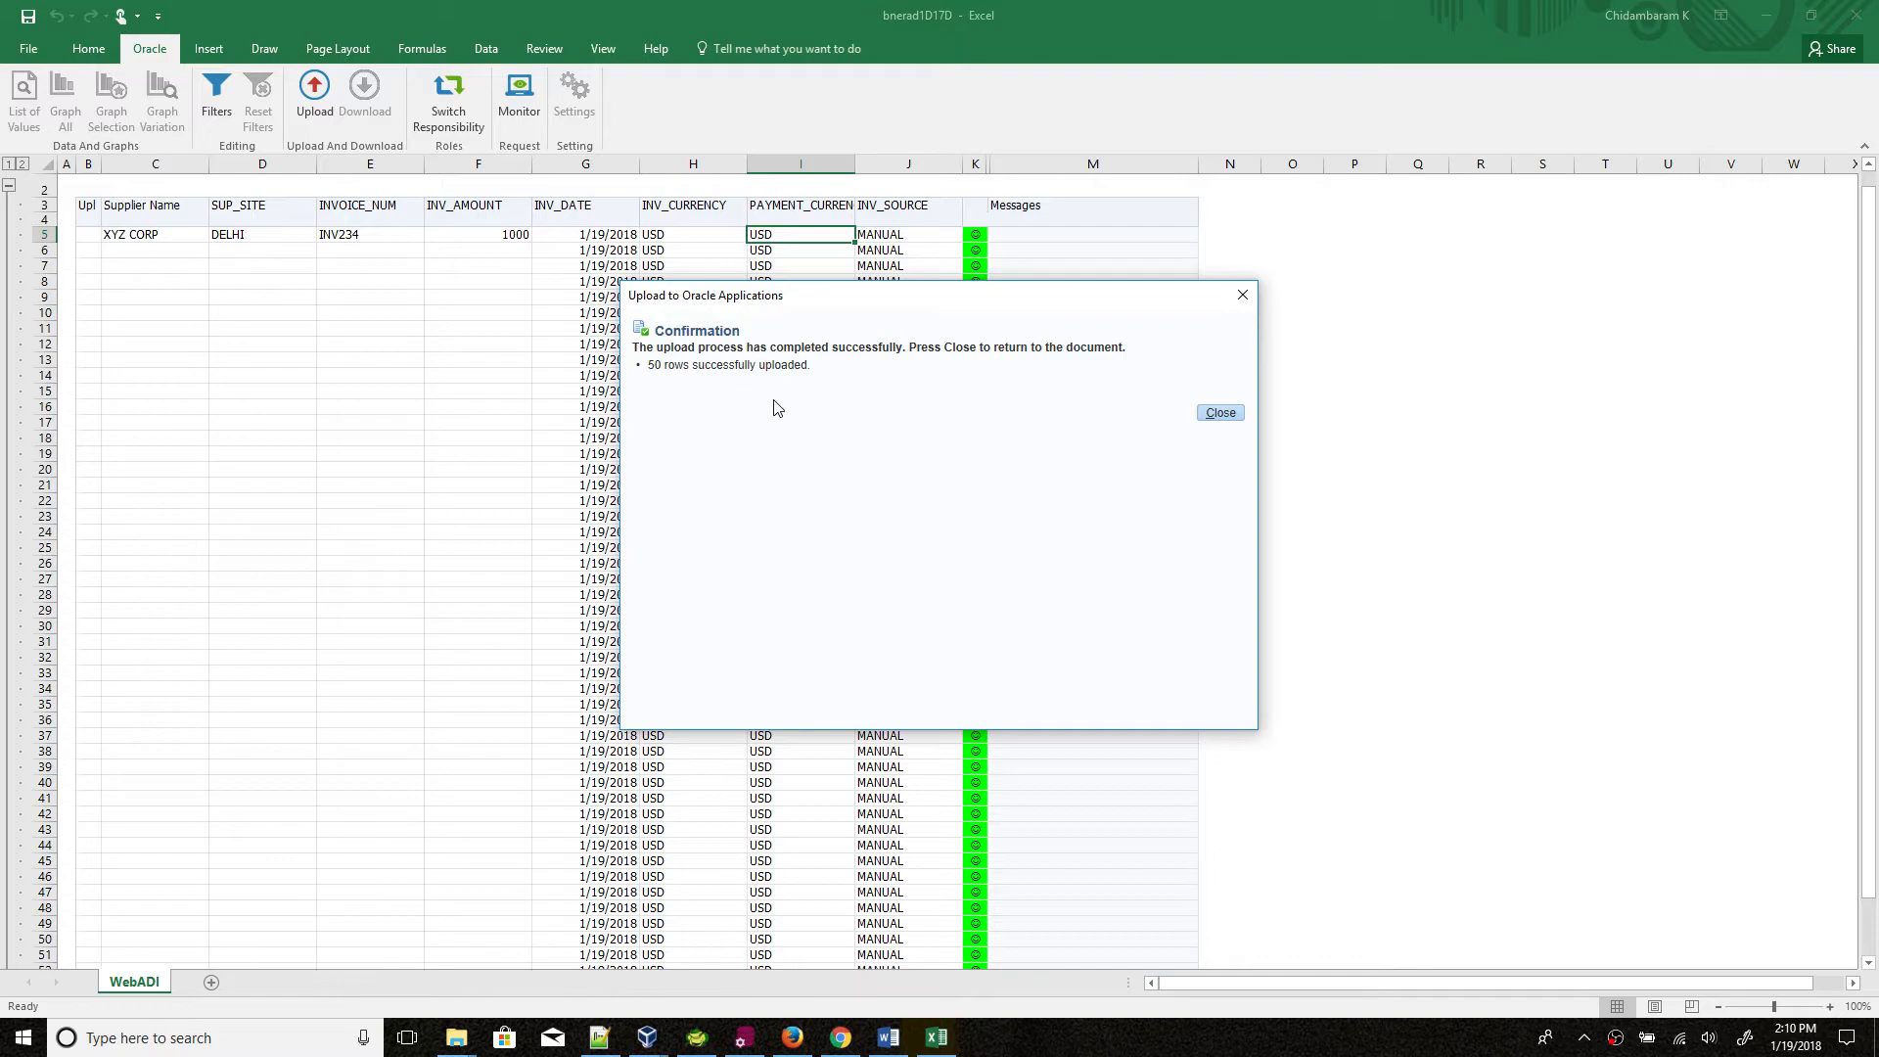
click(1221, 413)
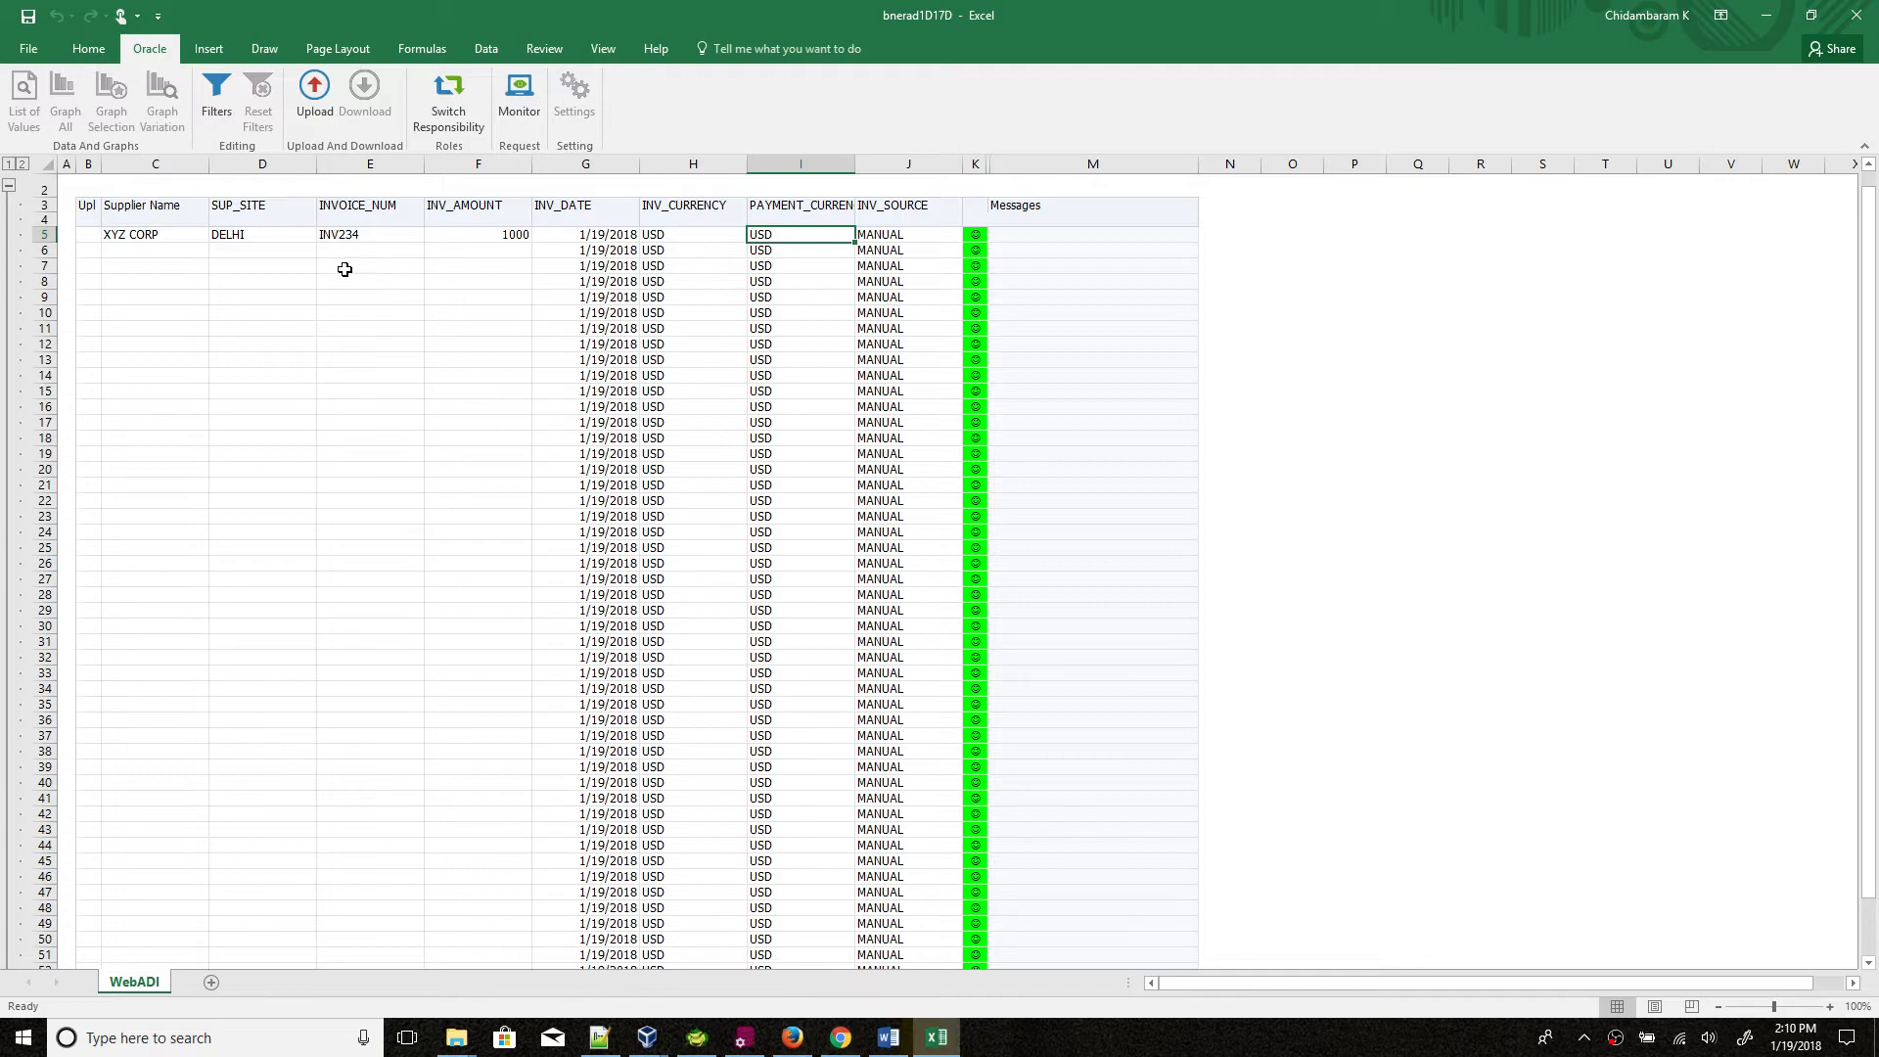
Step: Switch to Toad, rerun the XXCDM_AP_INVOICE_TAB query and check the uploaded invoice rows
click(700, 1042)
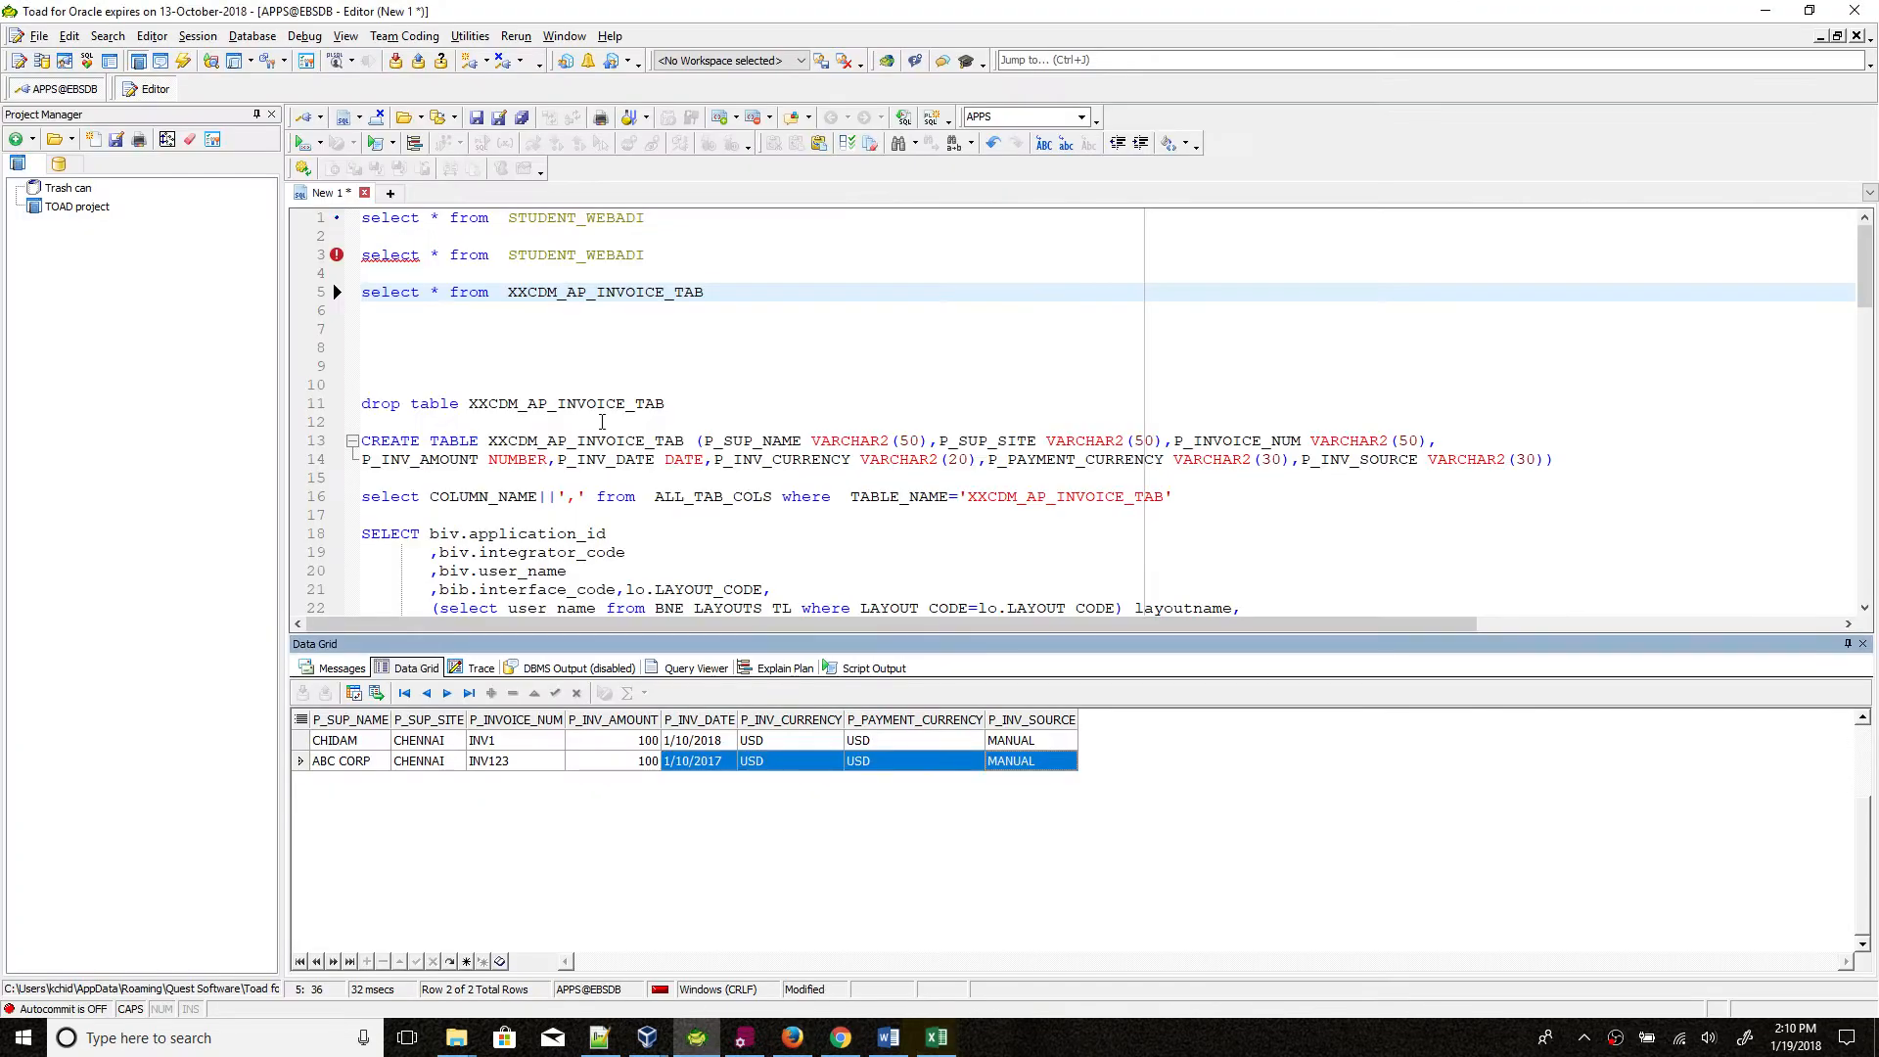
click(744, 293)
key(F9)
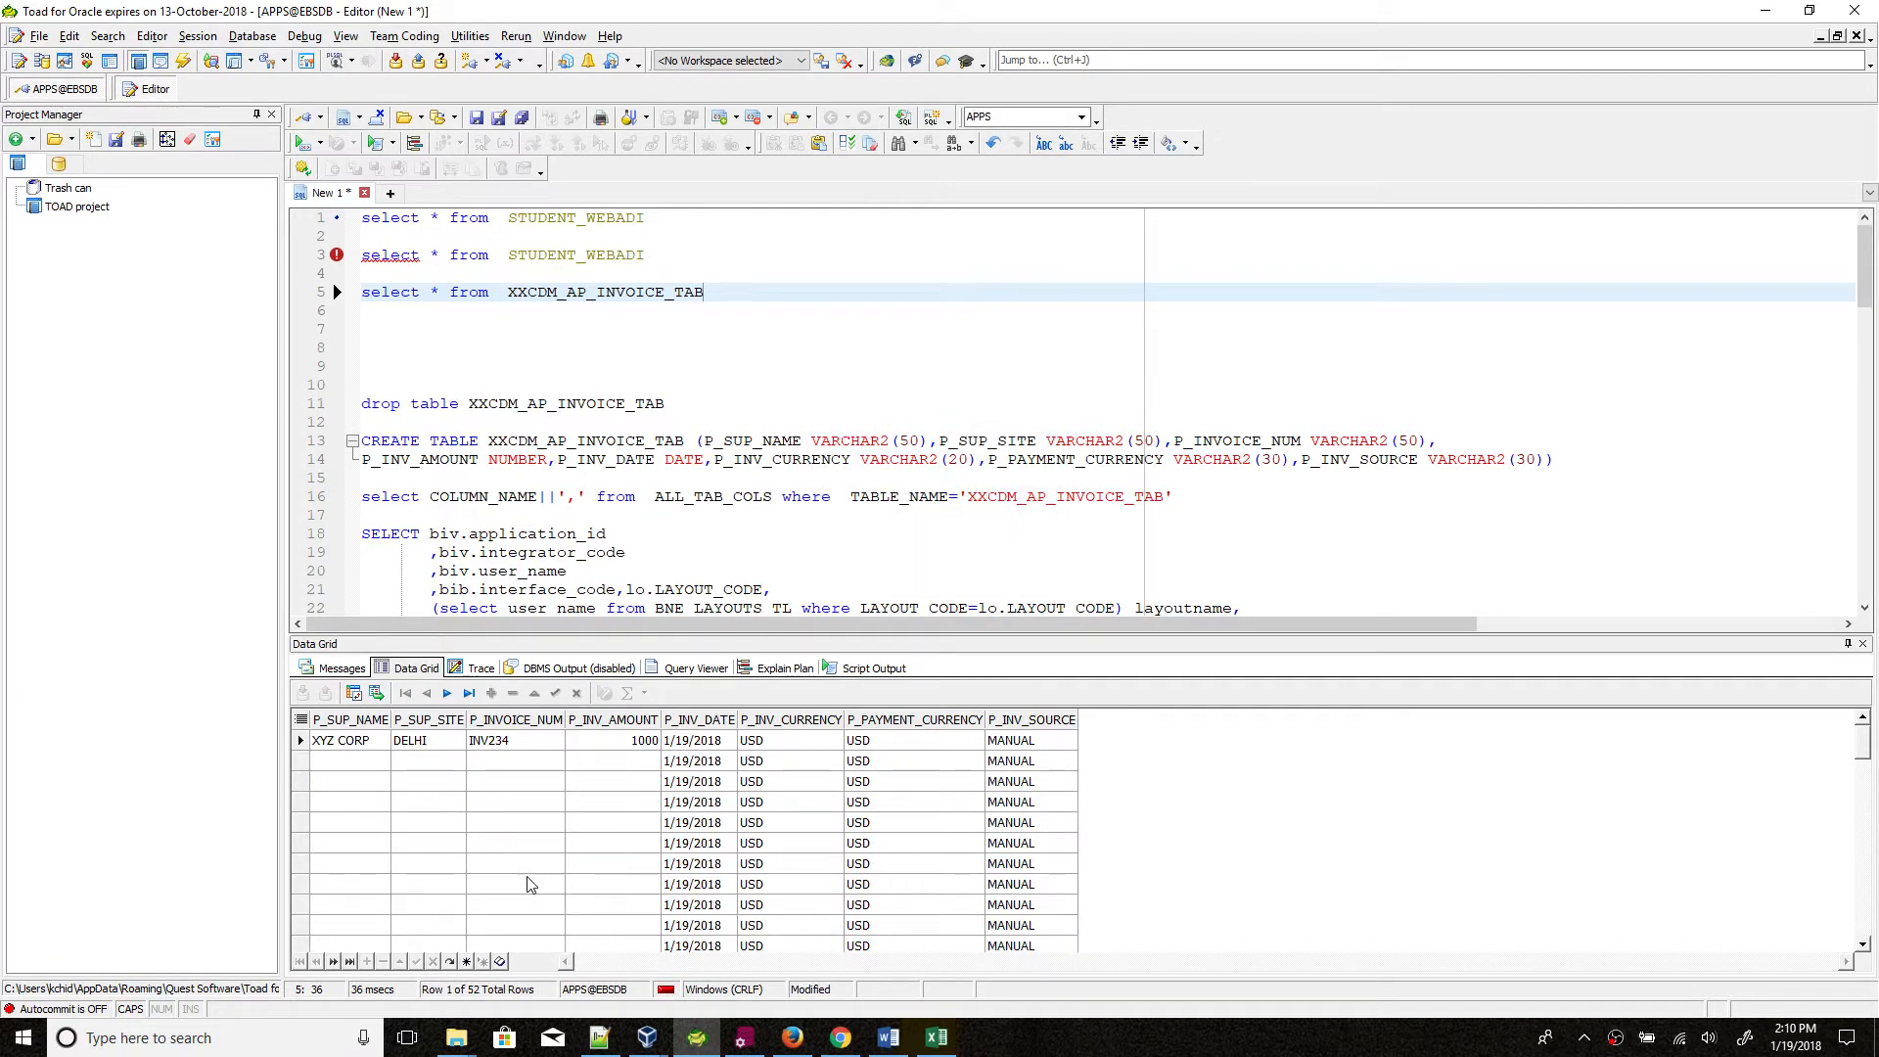
drag(367, 753, 1033, 746)
scroll(807, 794, down, 12)
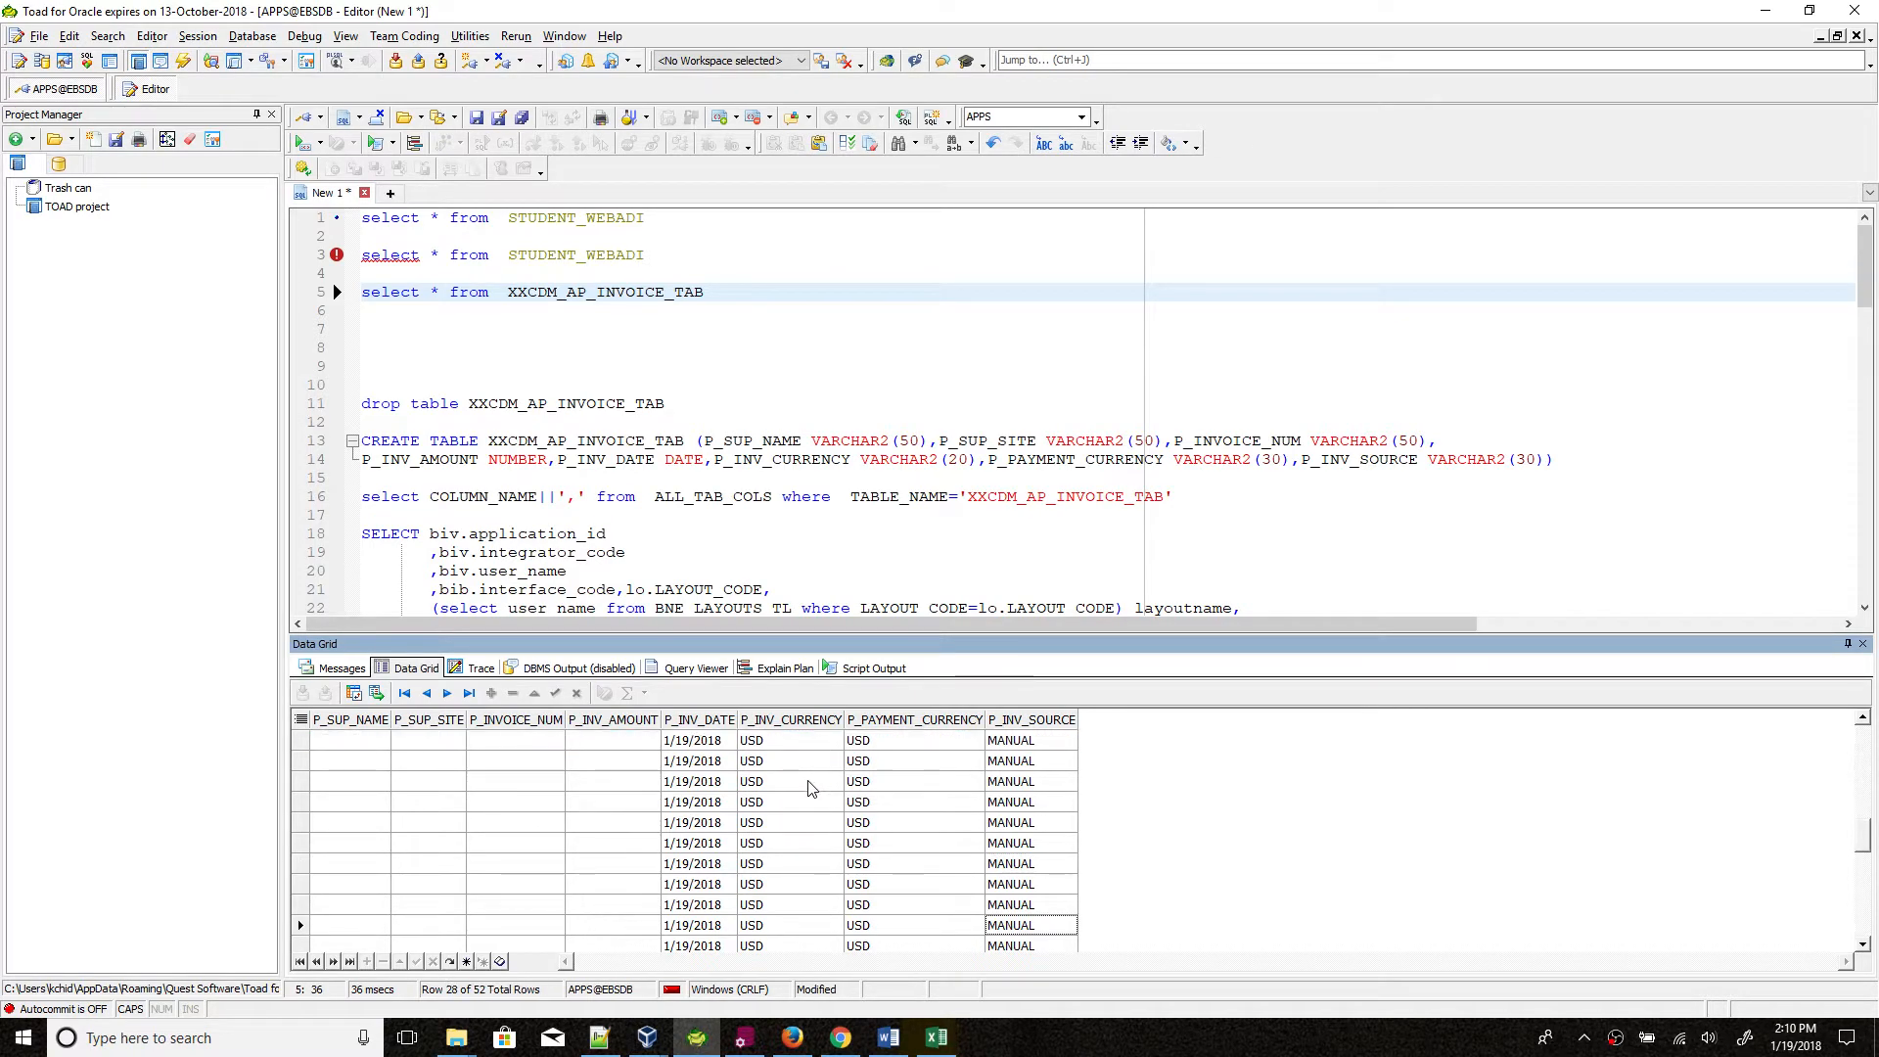
scroll(800, 805, down, 4)
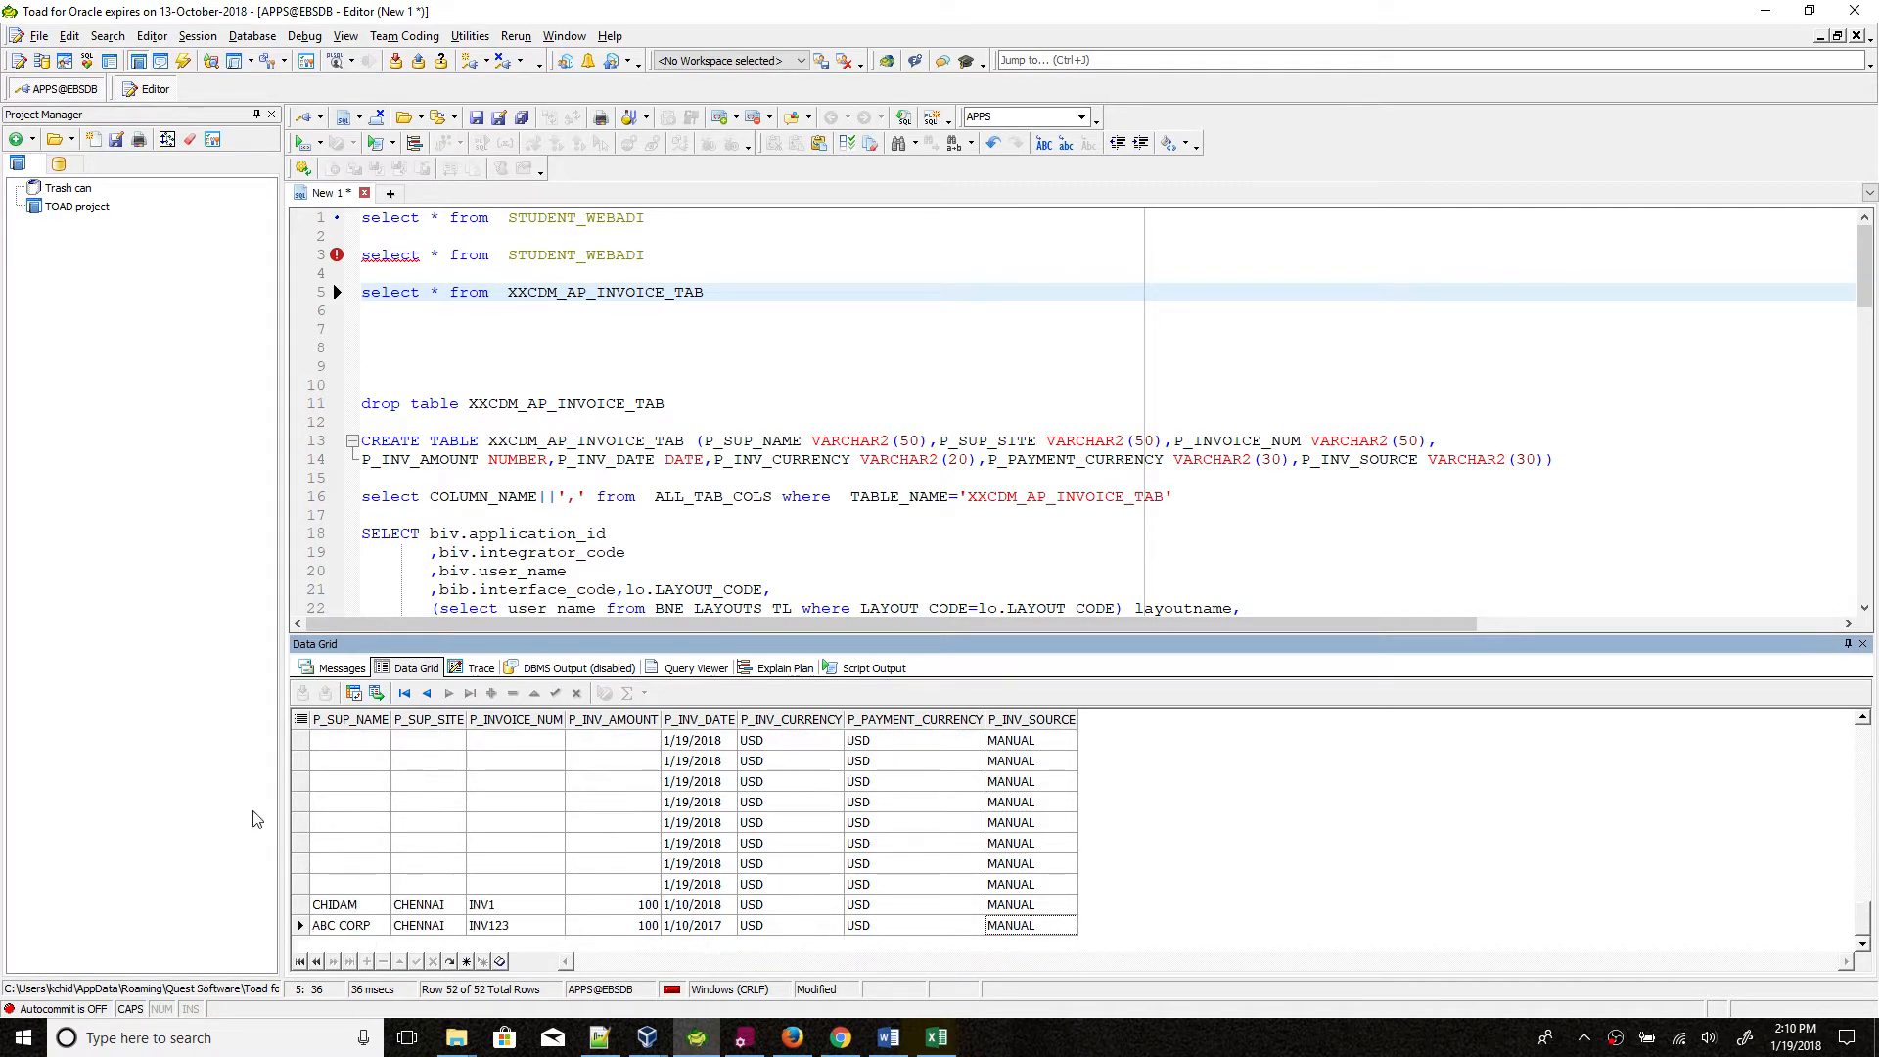
scroll(548, 817, up, 10)
scroll(638, 856, up, 10)
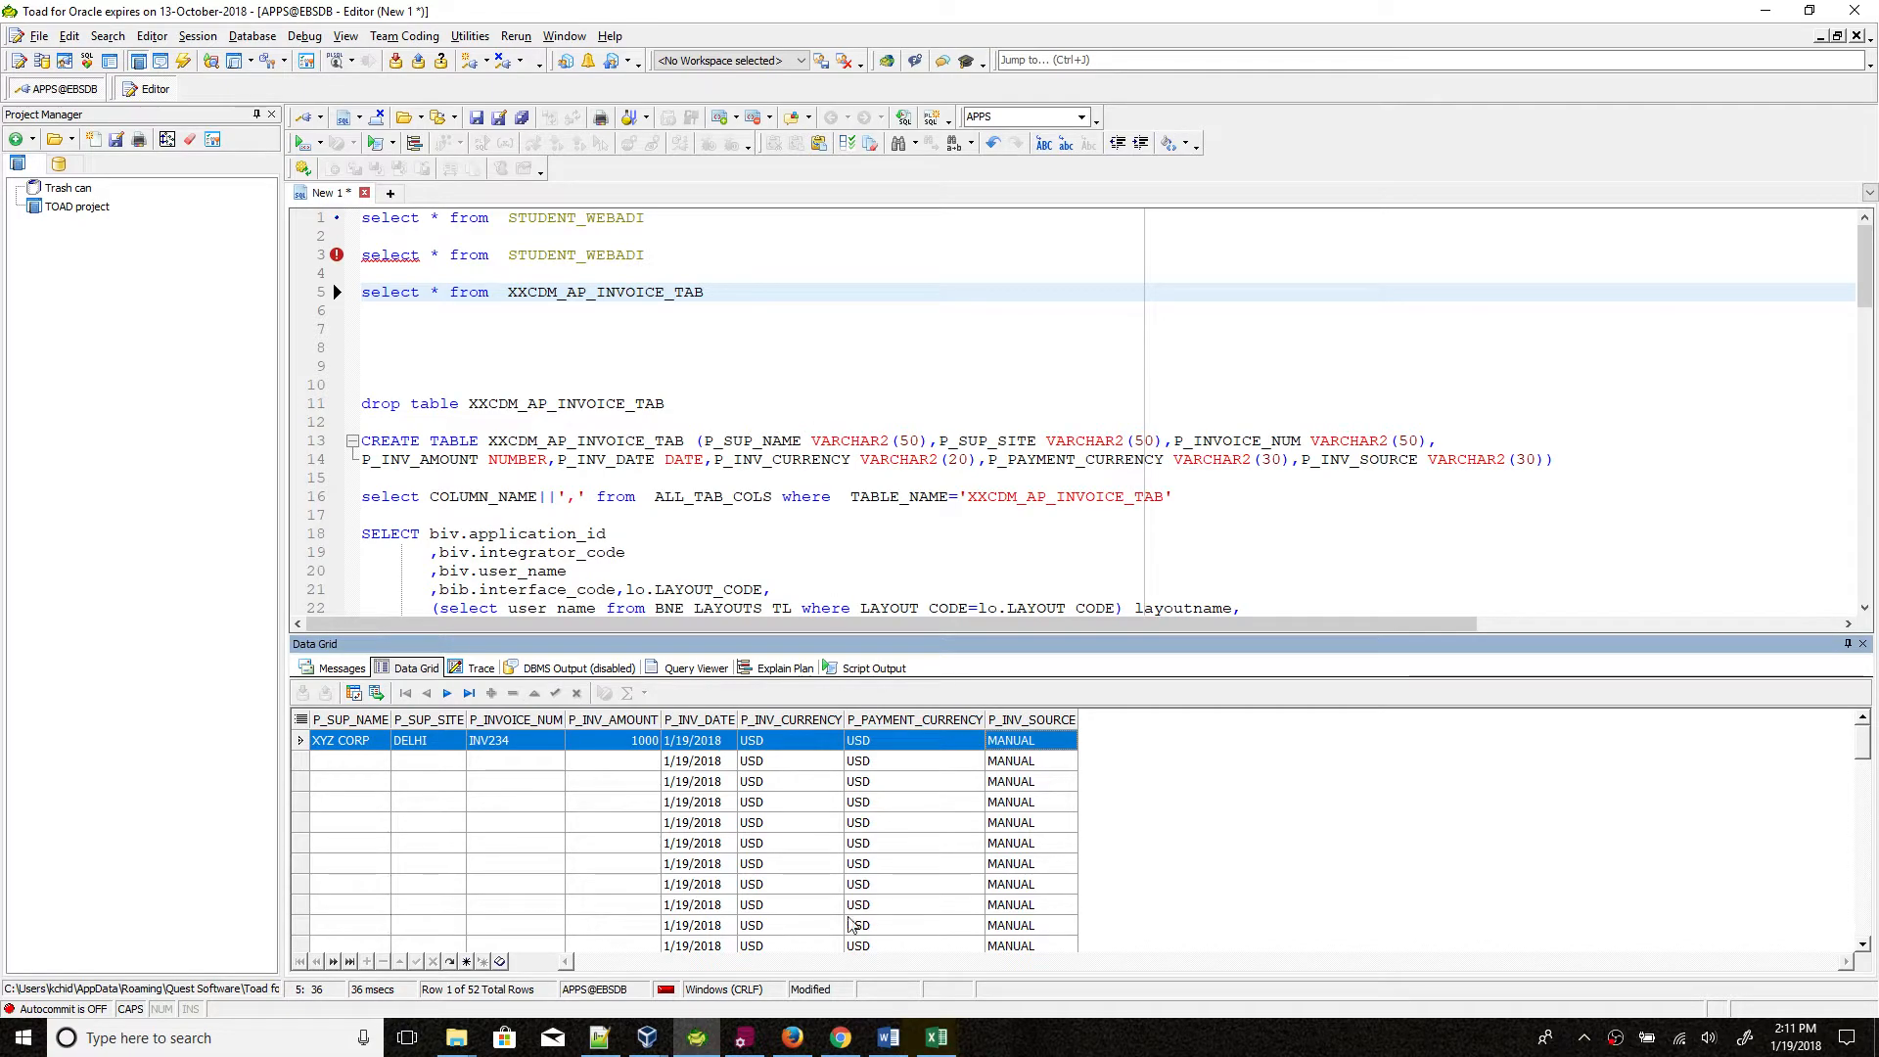
Step: Return to the WebADI workbook in Excel and close it without saving the changes
click(812, 1042)
click(936, 1037)
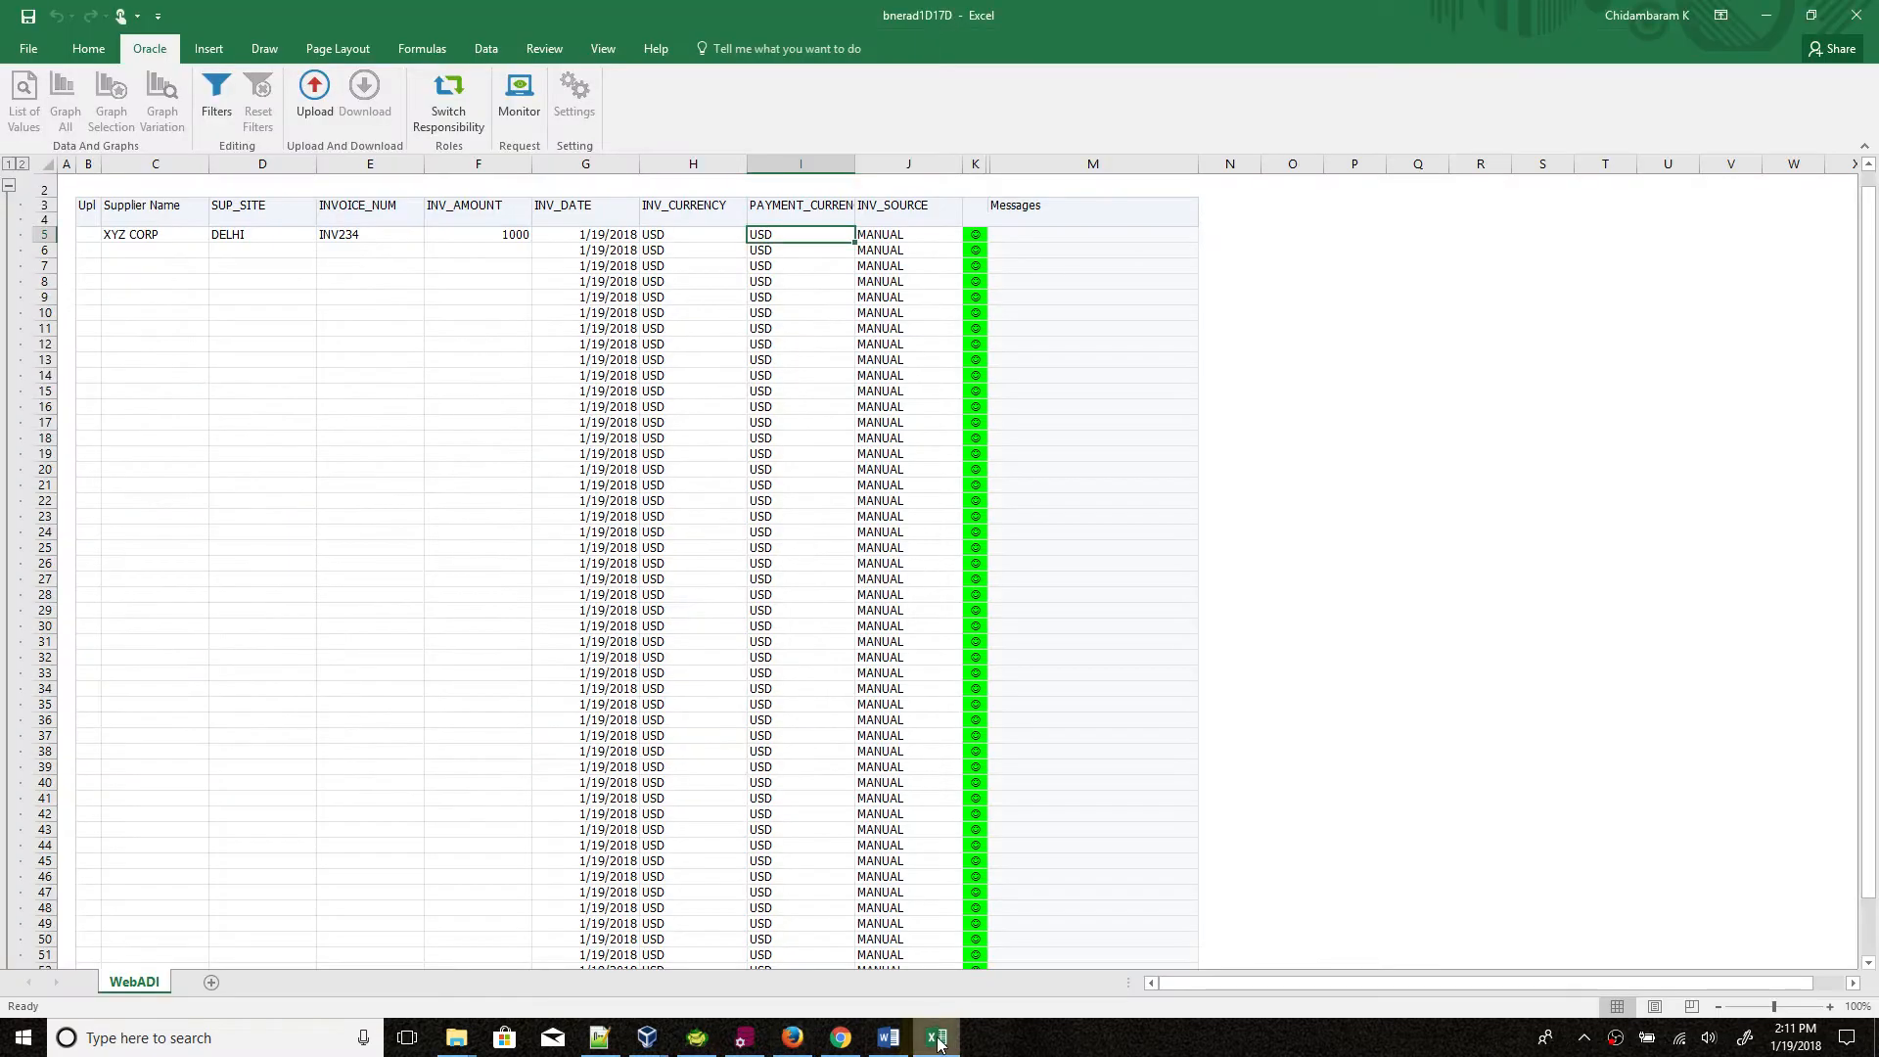
click(1856, 15)
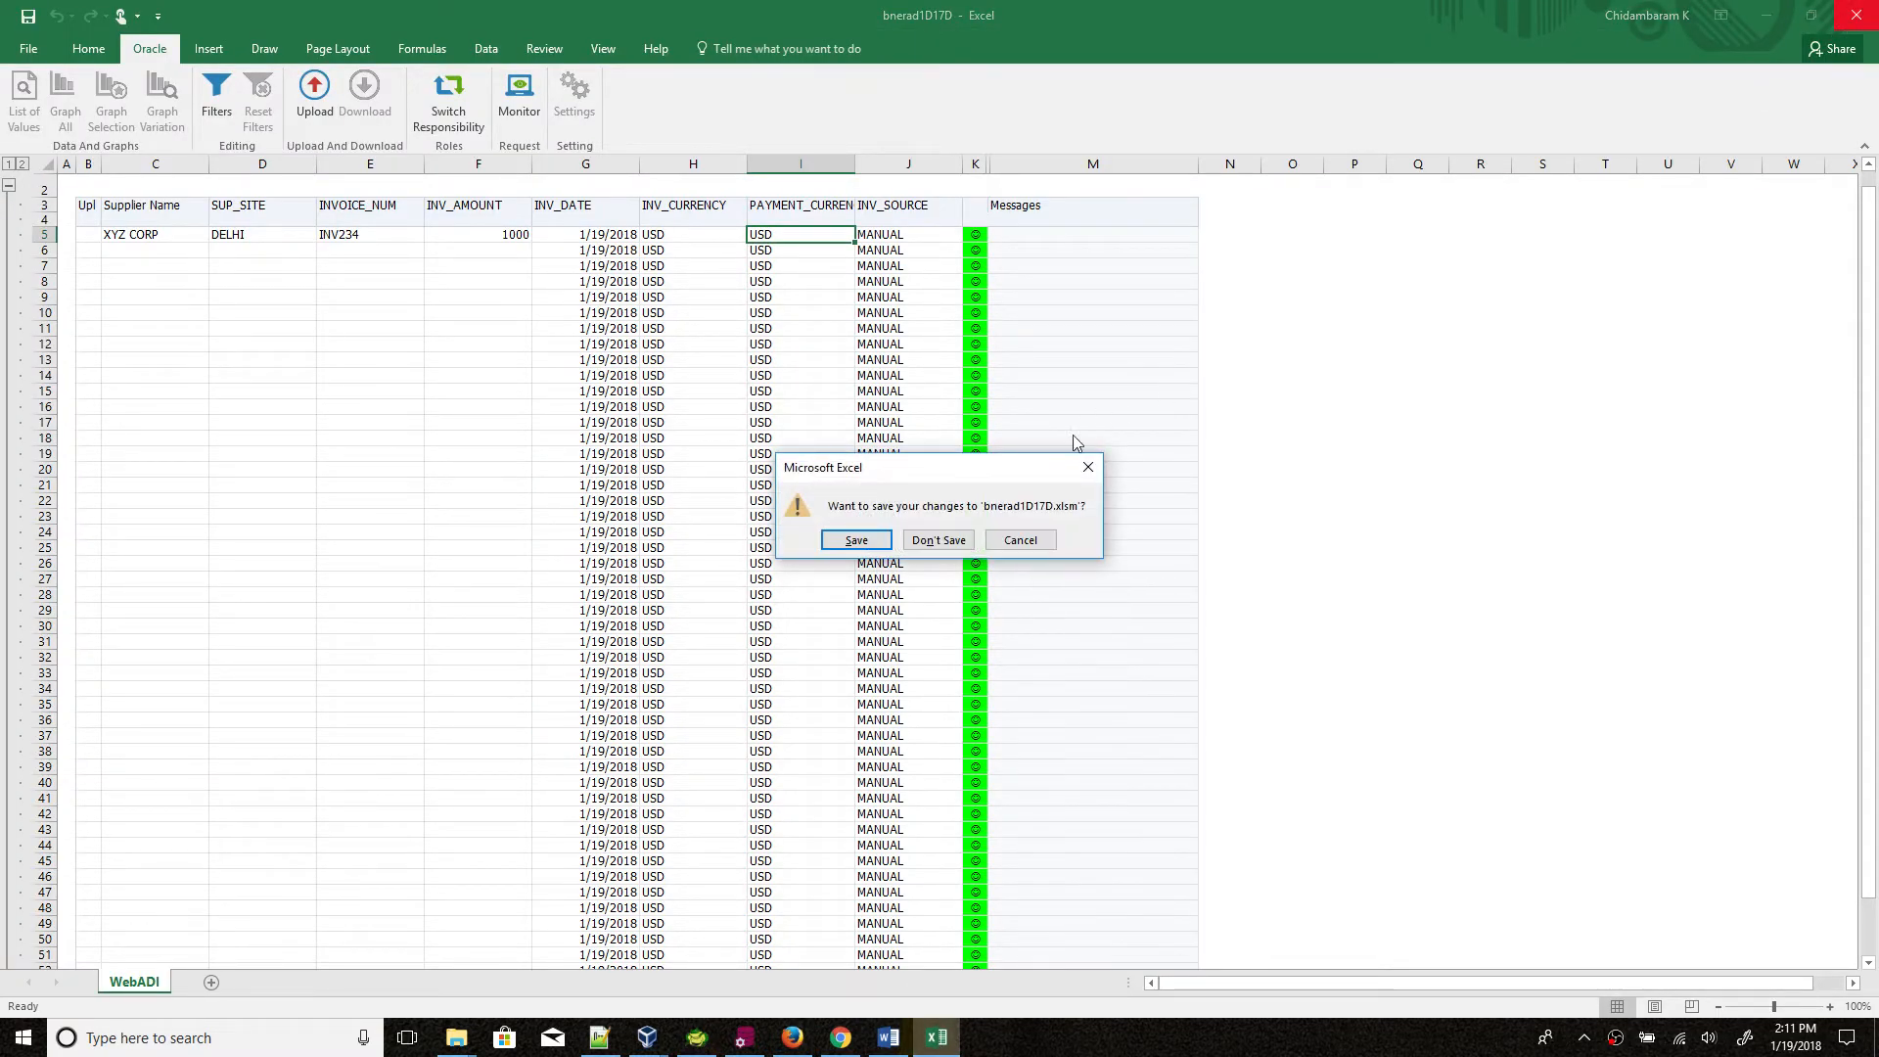
click(937, 540)
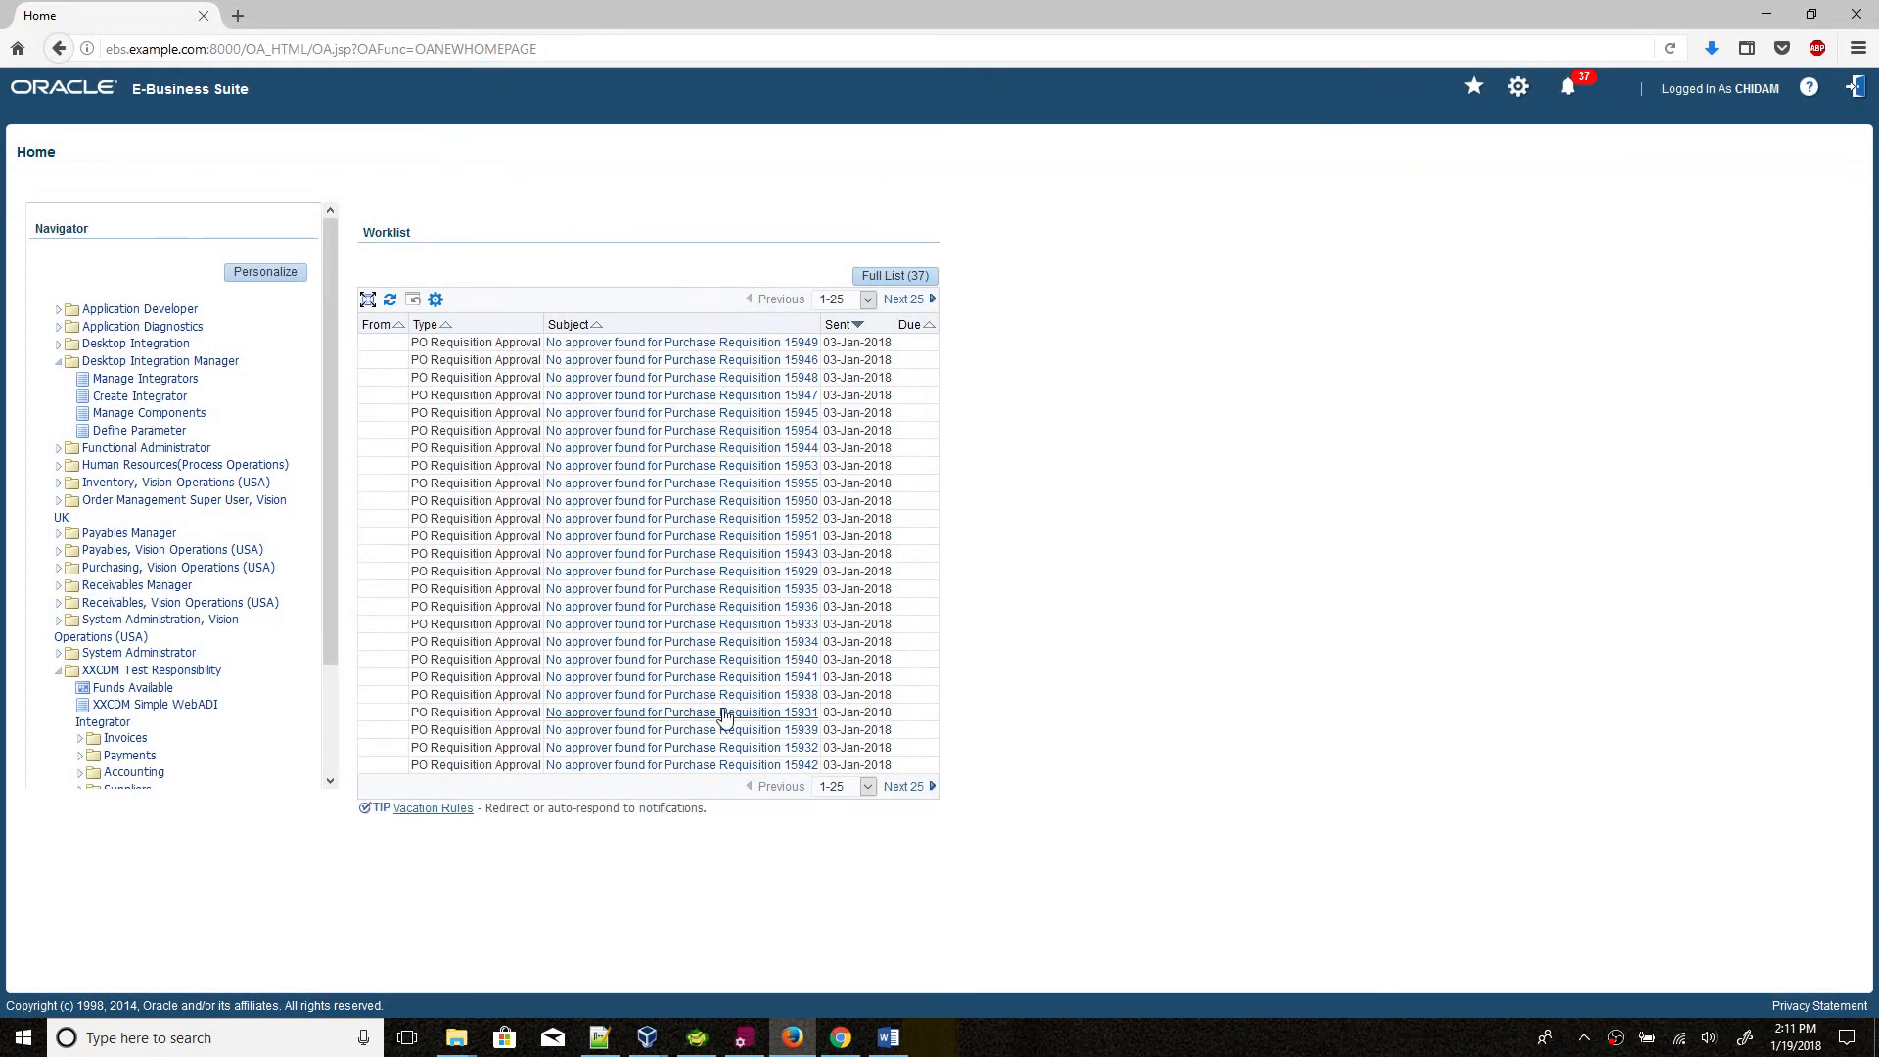
Step: From the E-Business Suite home page, launch the System Administrator function for defining responsibilities under Security
scroll(186, 601, down, 3)
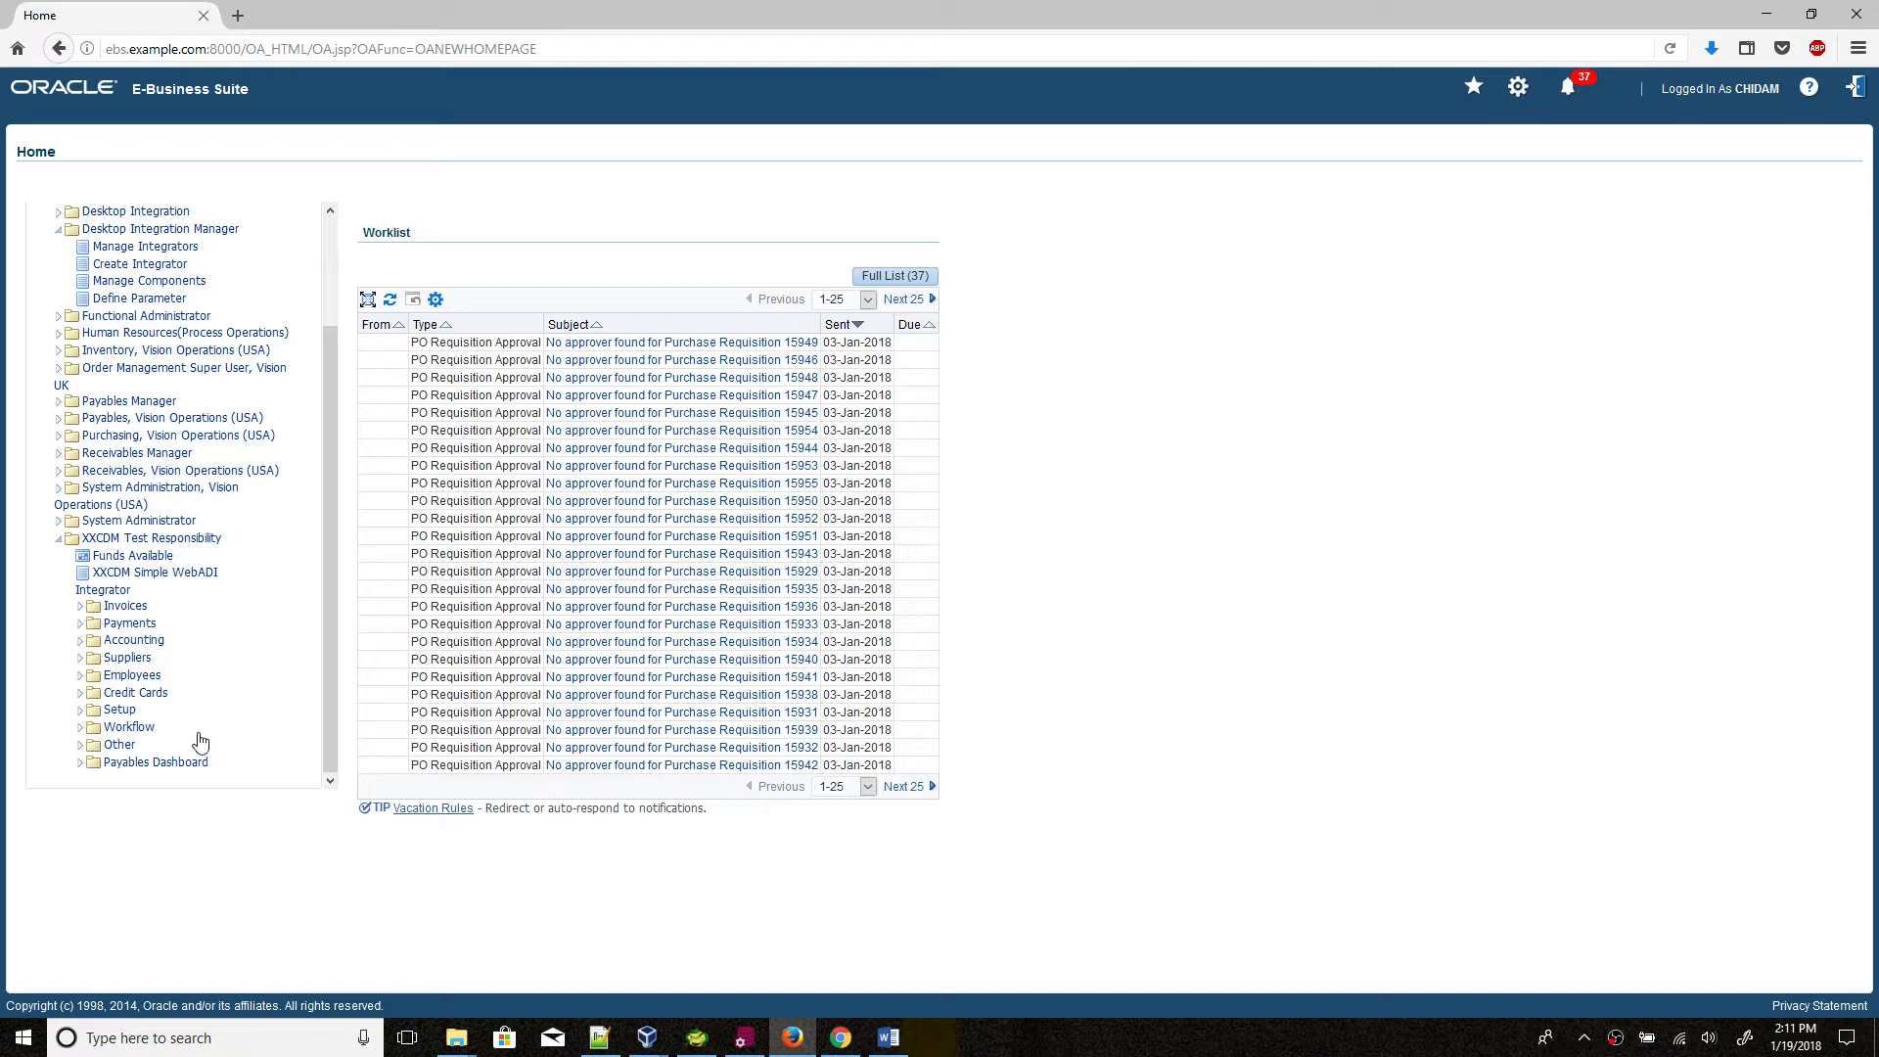
scroll(195, 627, up, 3)
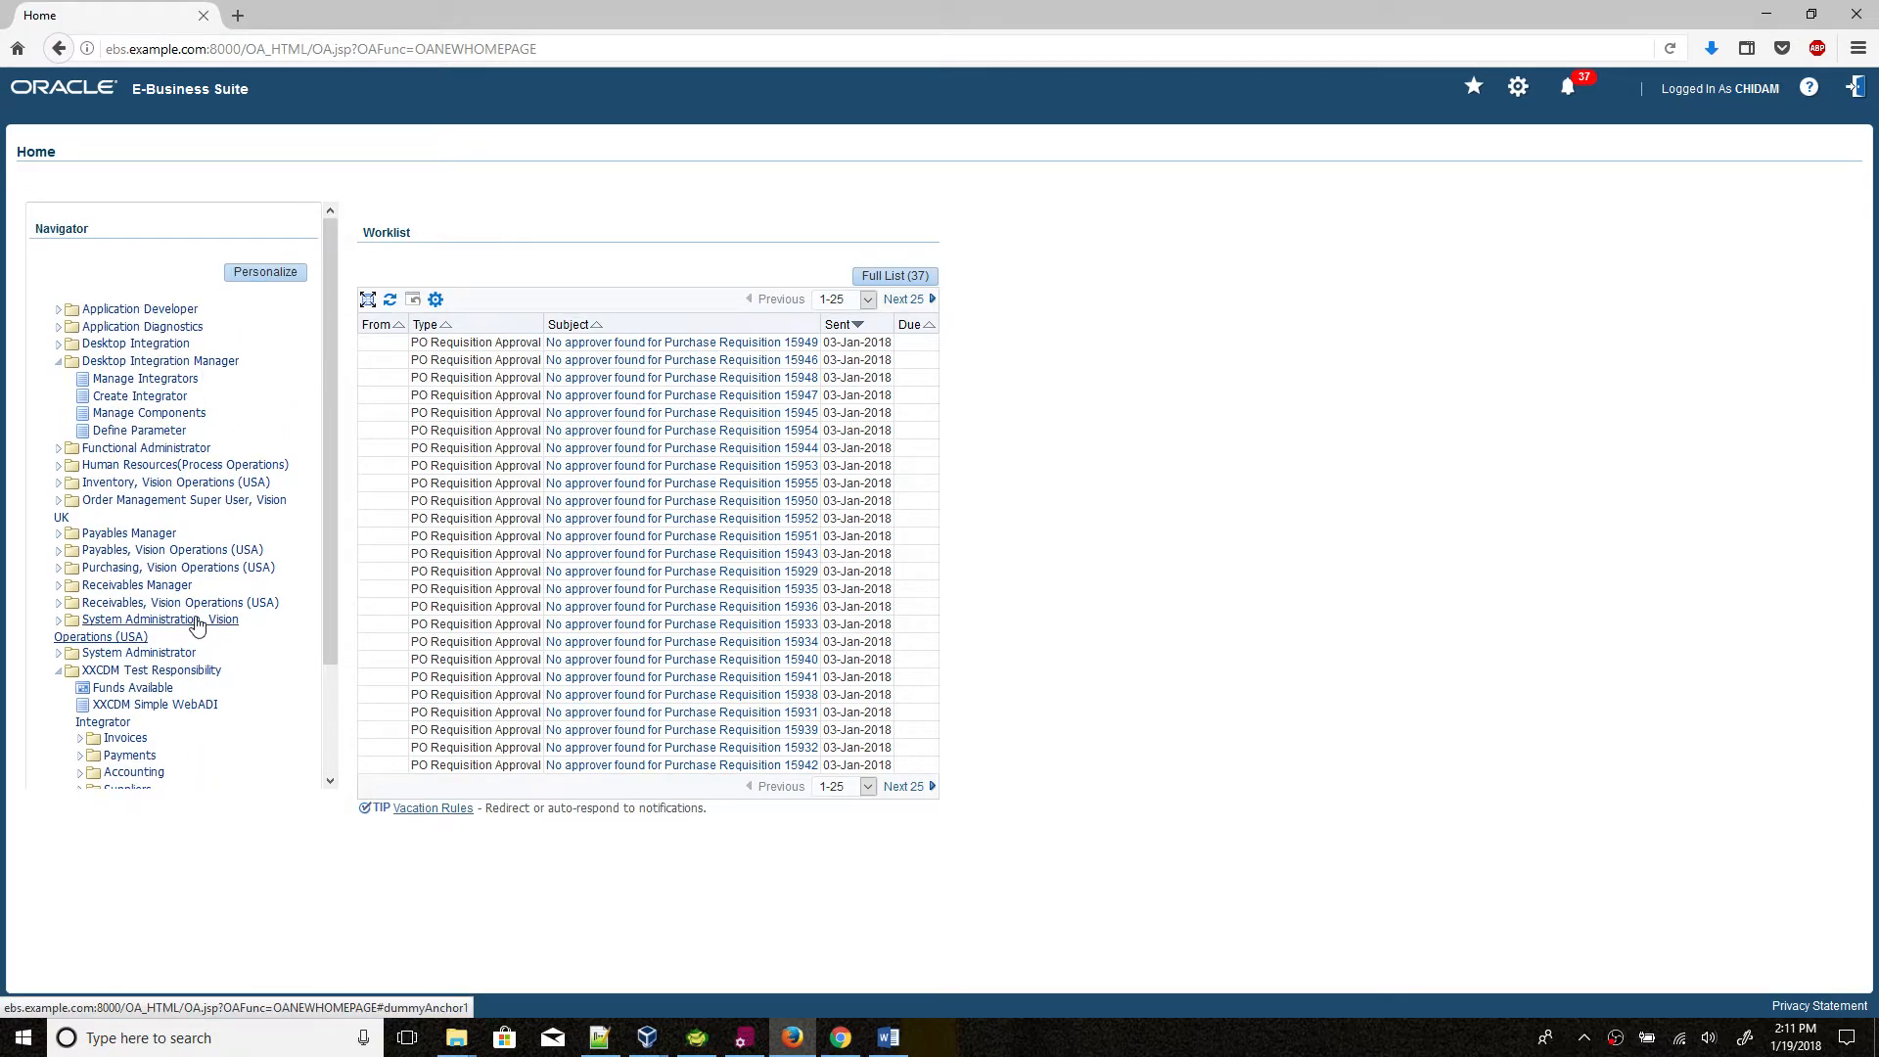
scroll(191, 628, down, 3)
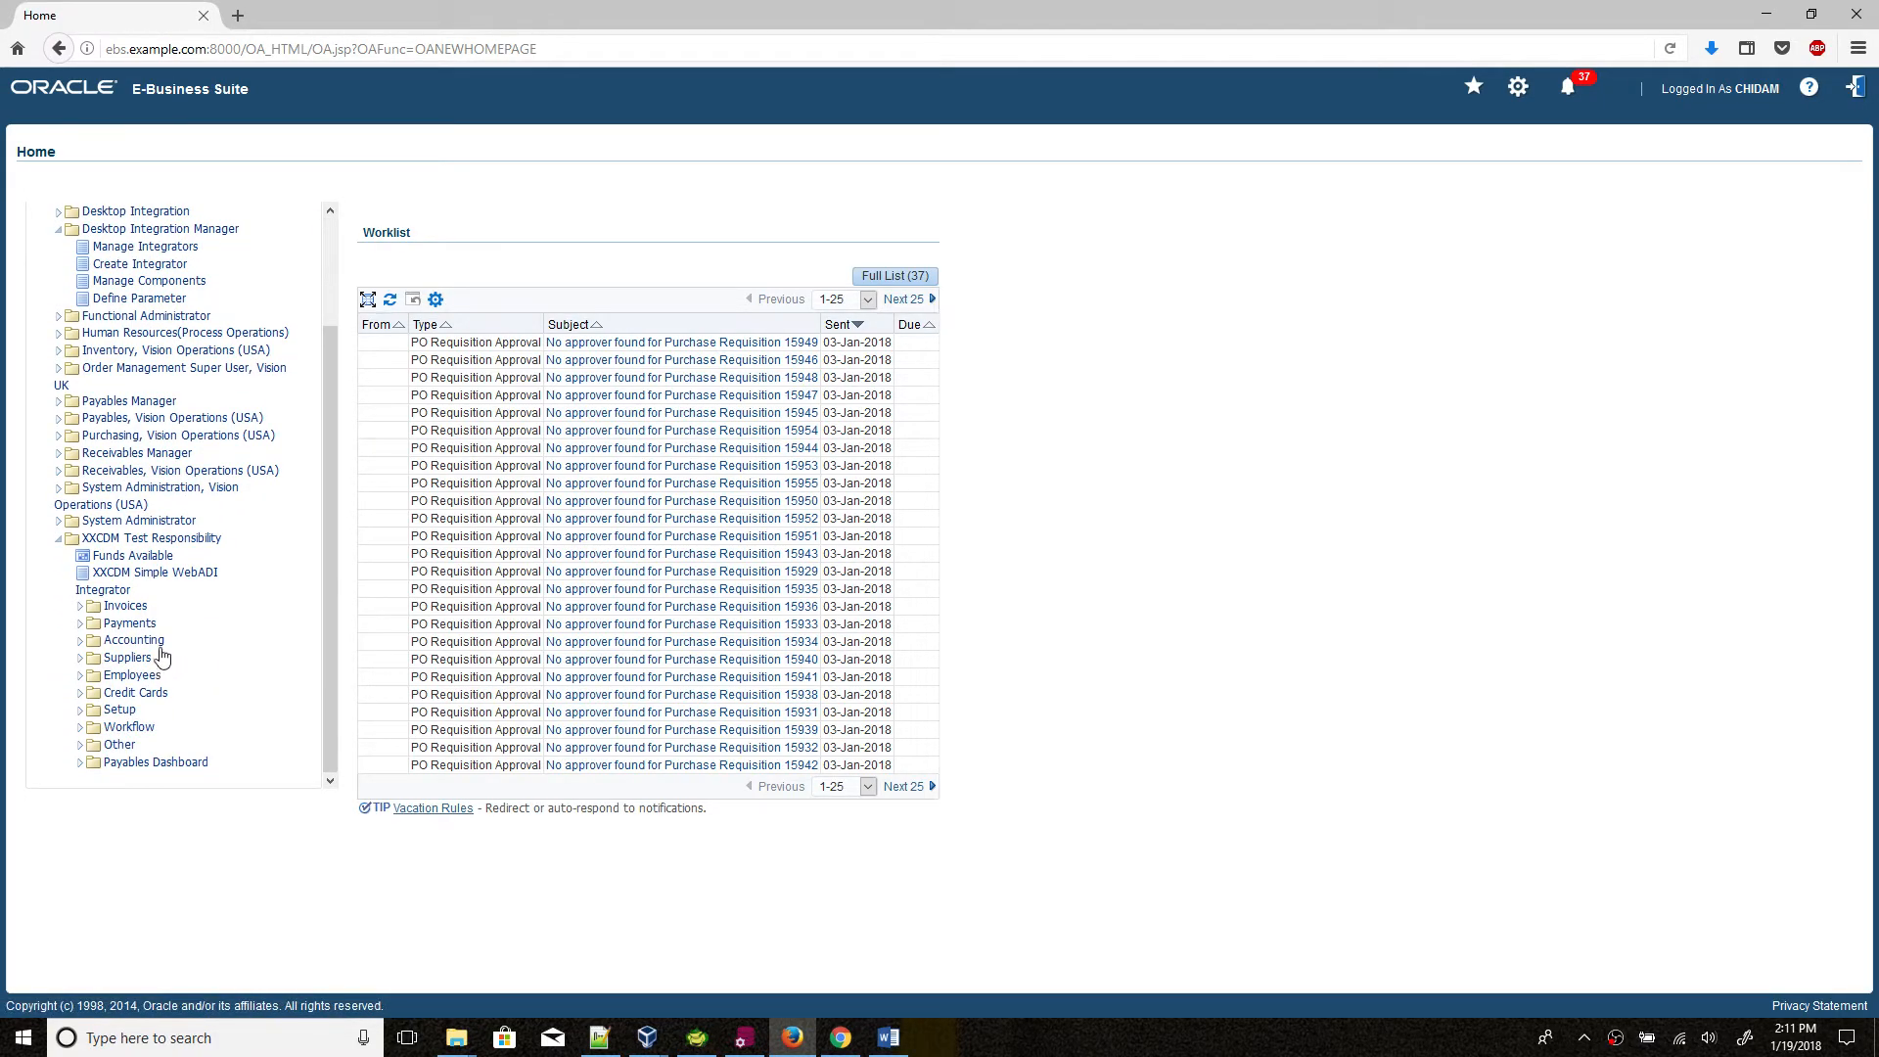
click(142, 523)
click(58, 522)
scroll(205, 616, down, 4)
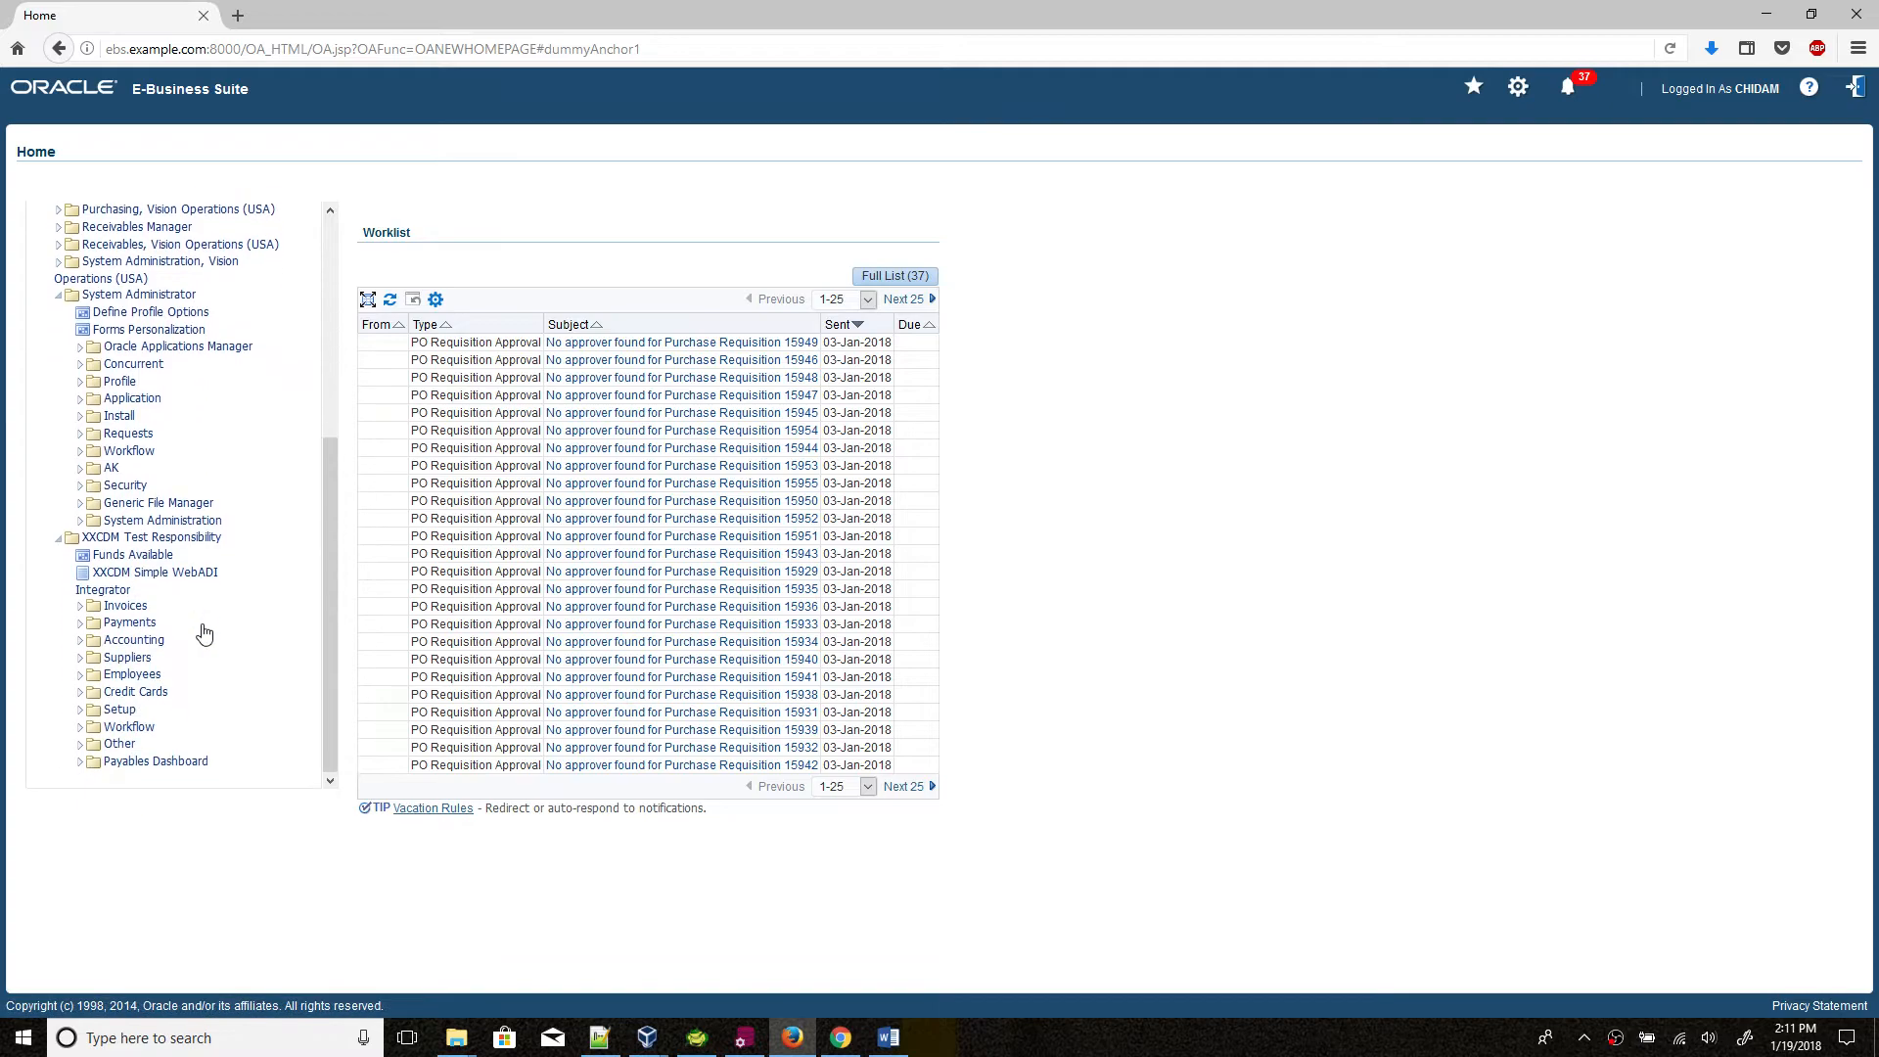
click(129, 486)
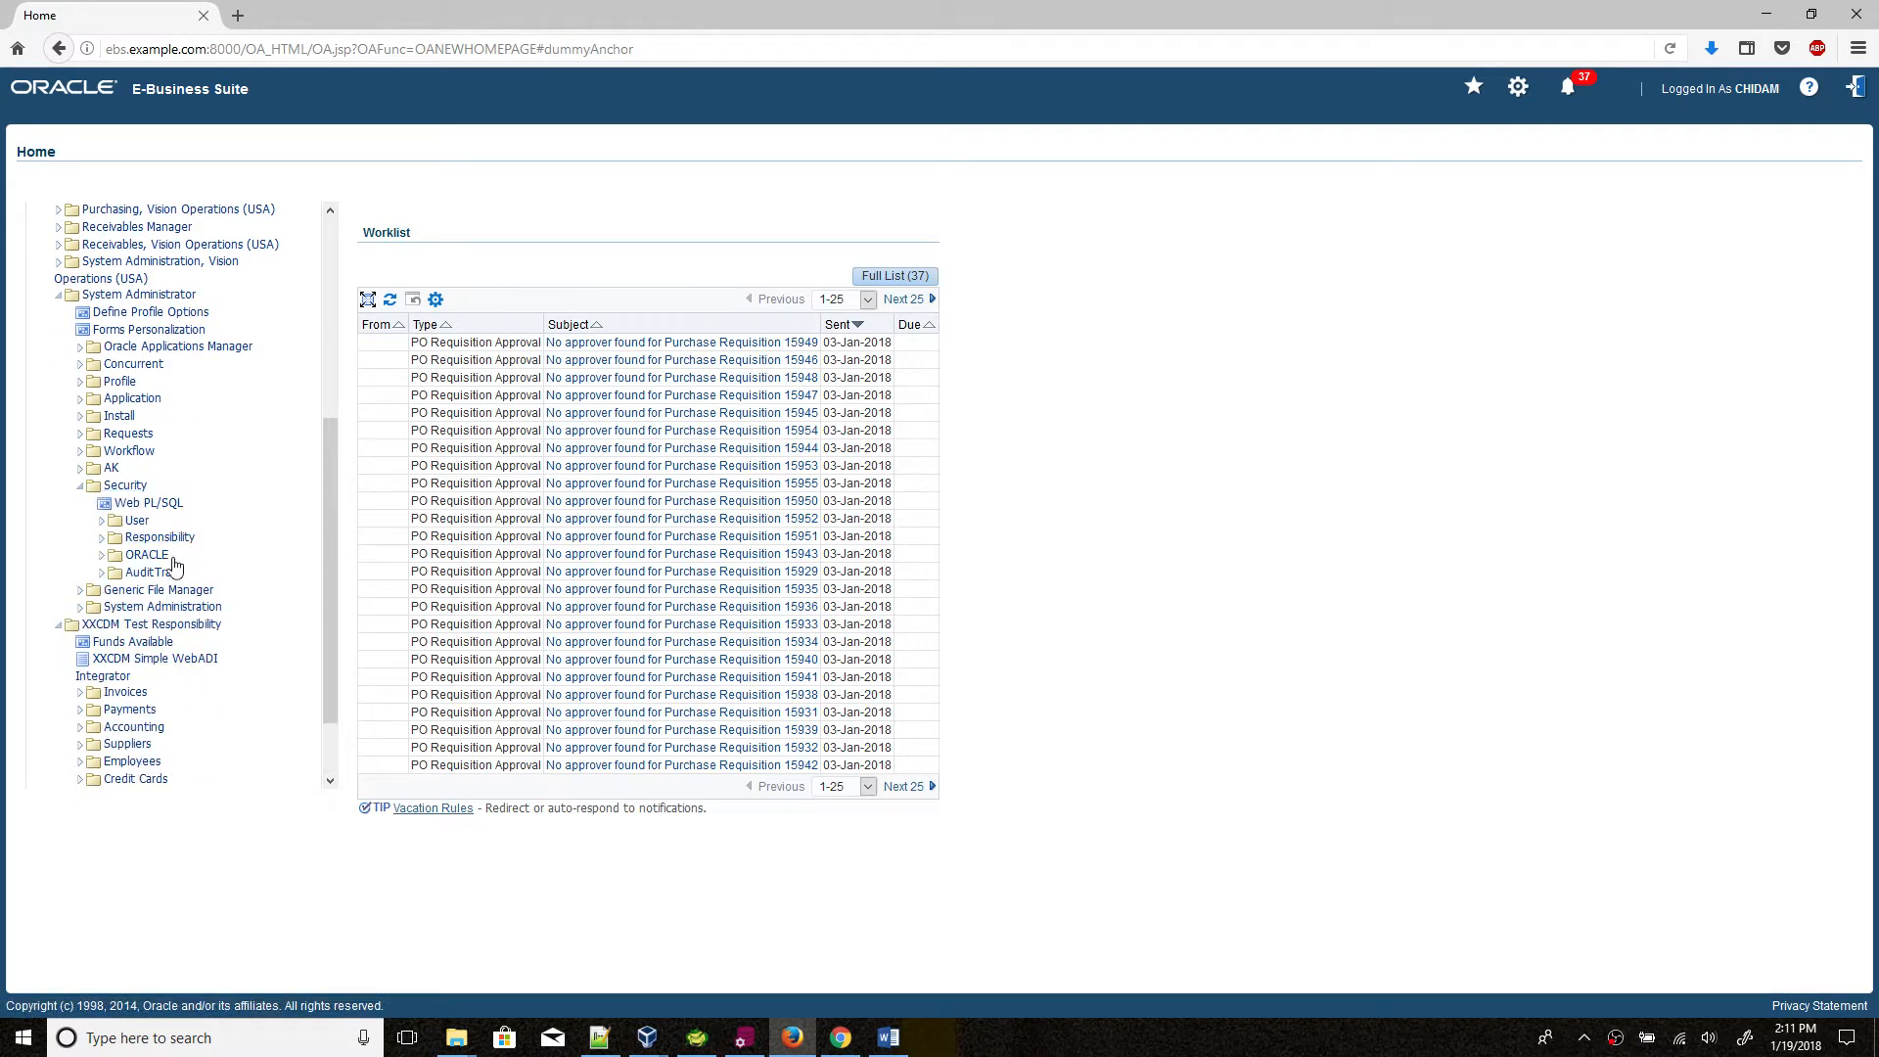
click(157, 538)
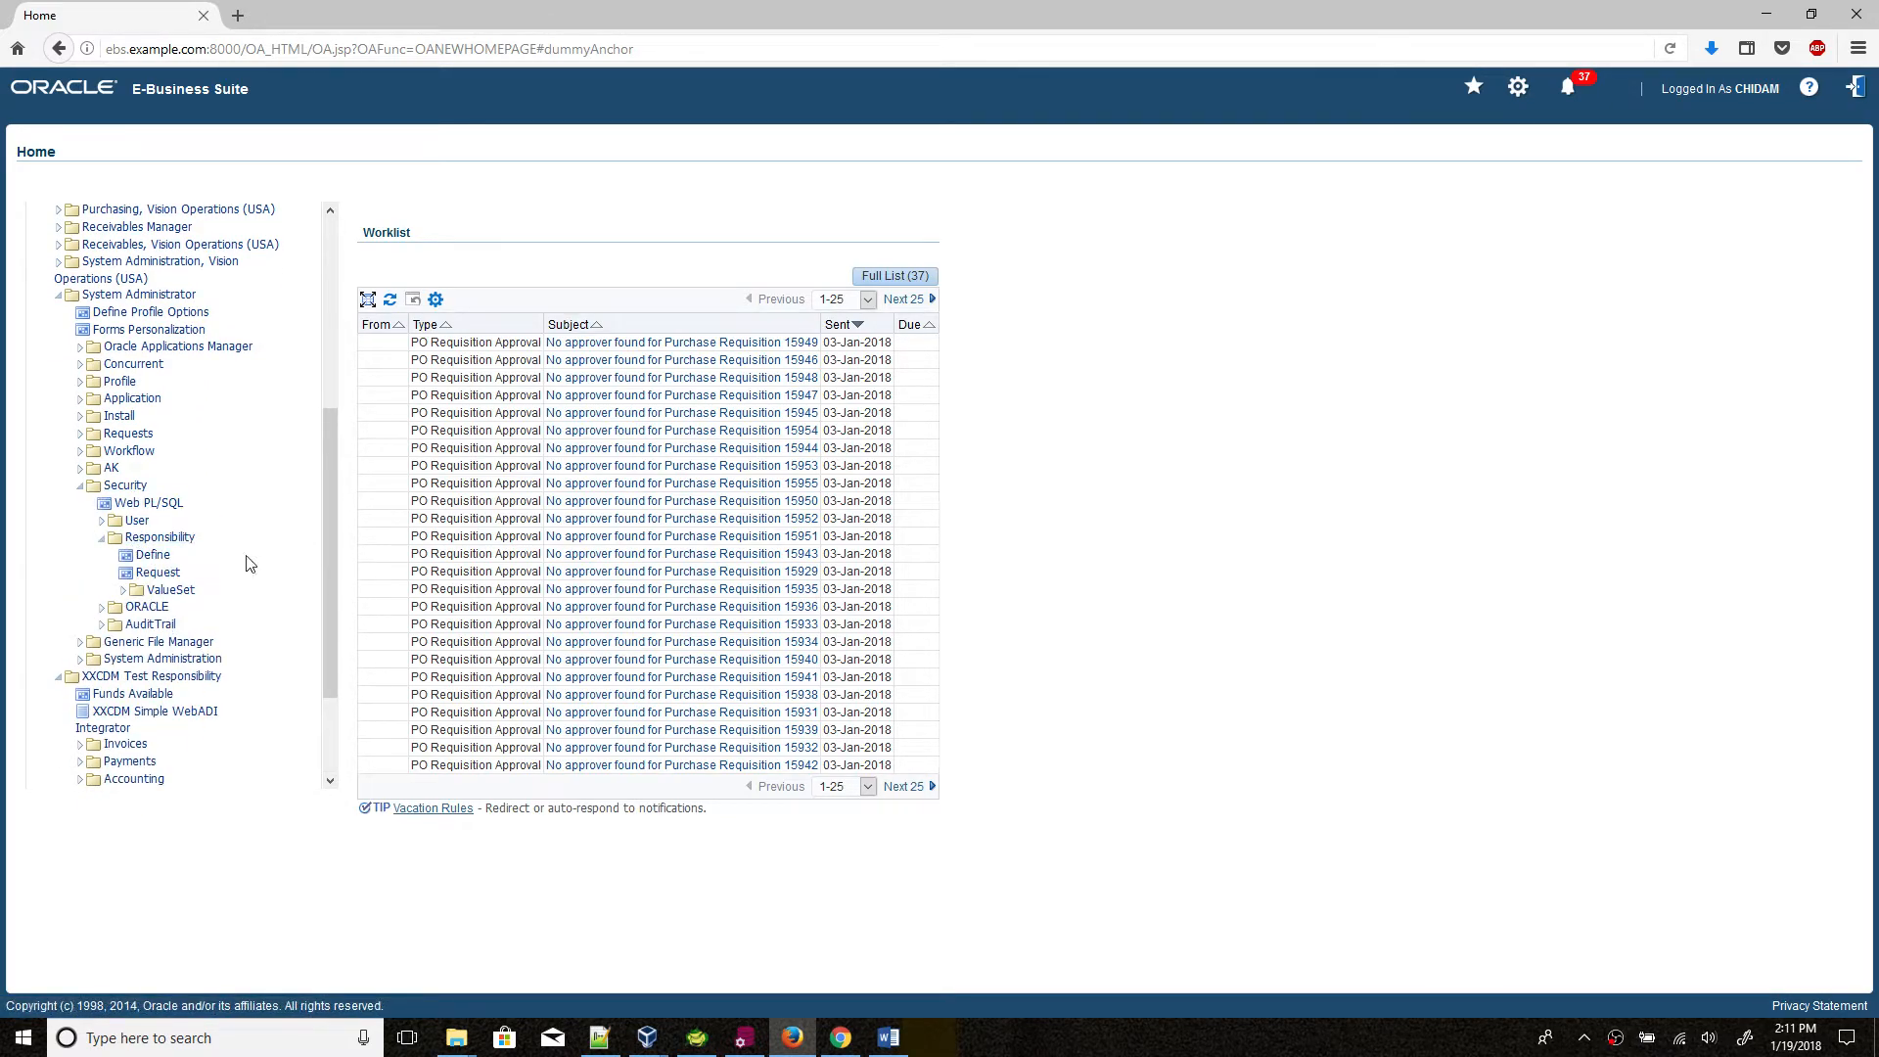
click(156, 557)
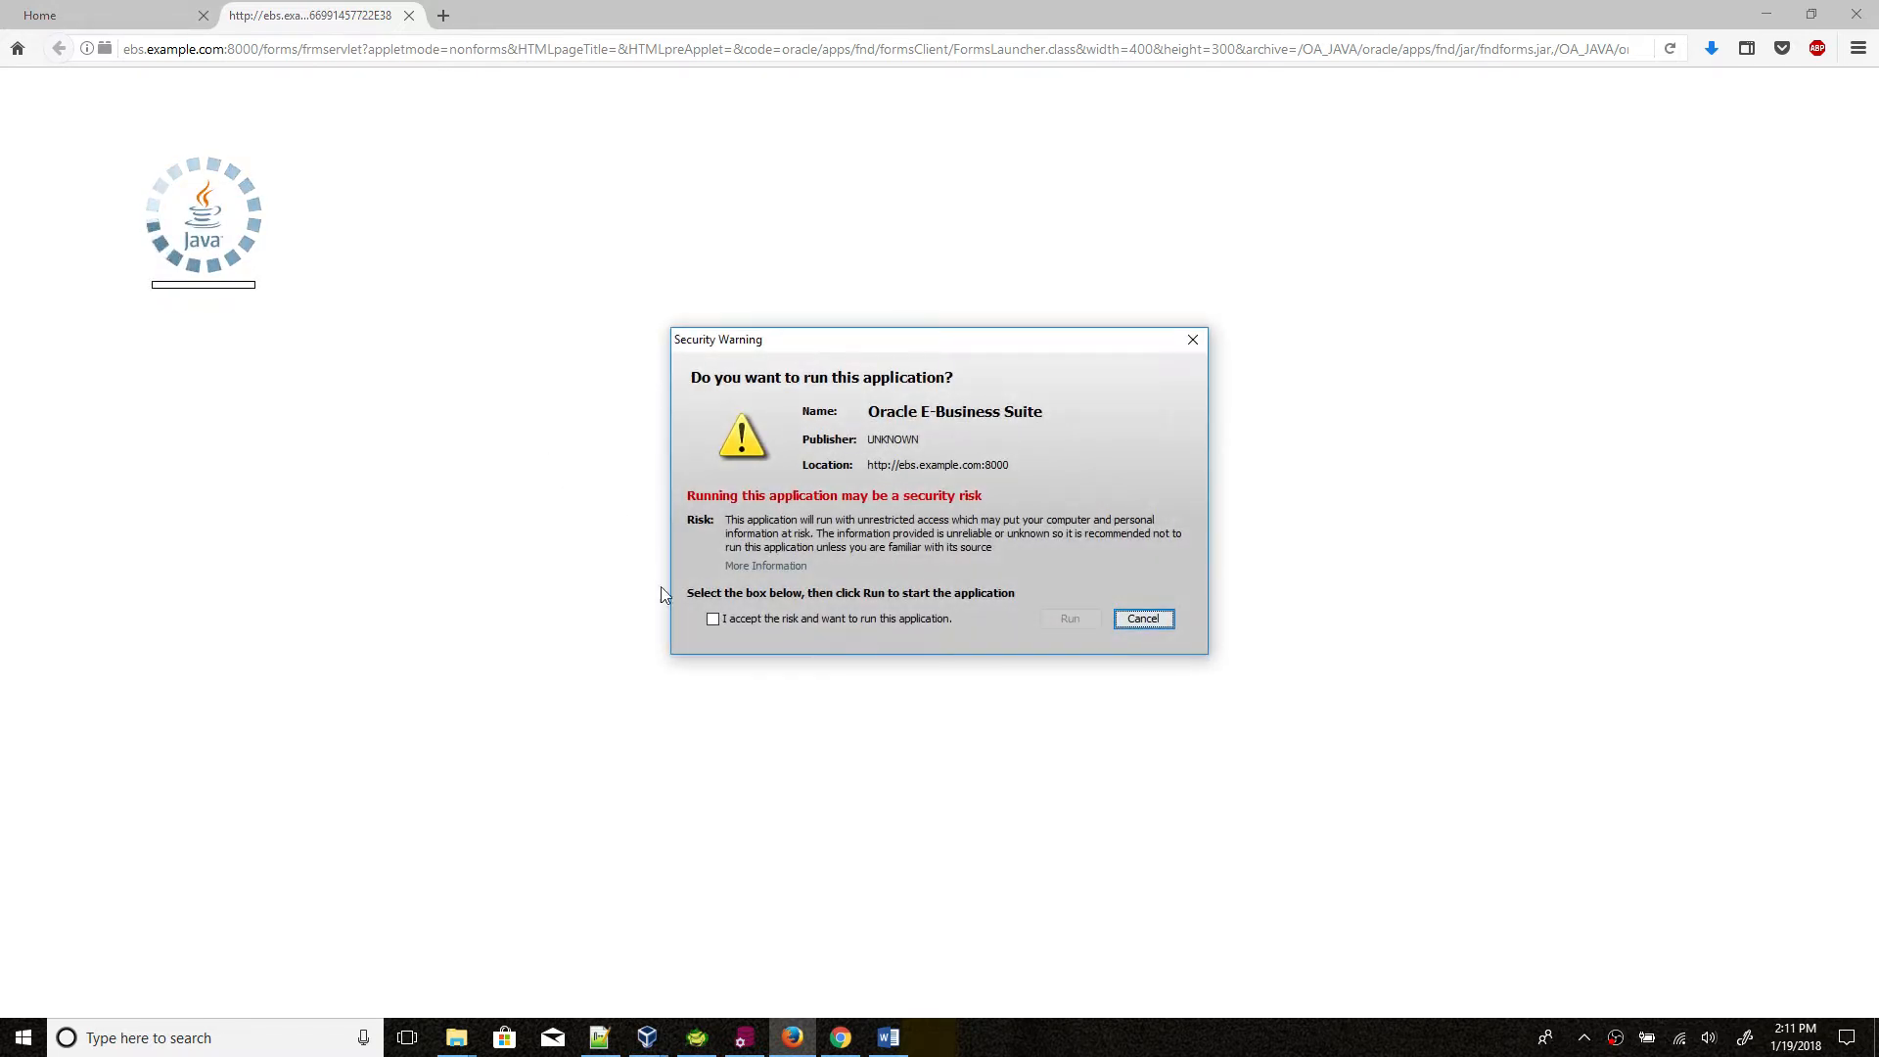
Step: Accept the Java security risk and run the Oracle E-Business Suite application
click(1069, 619)
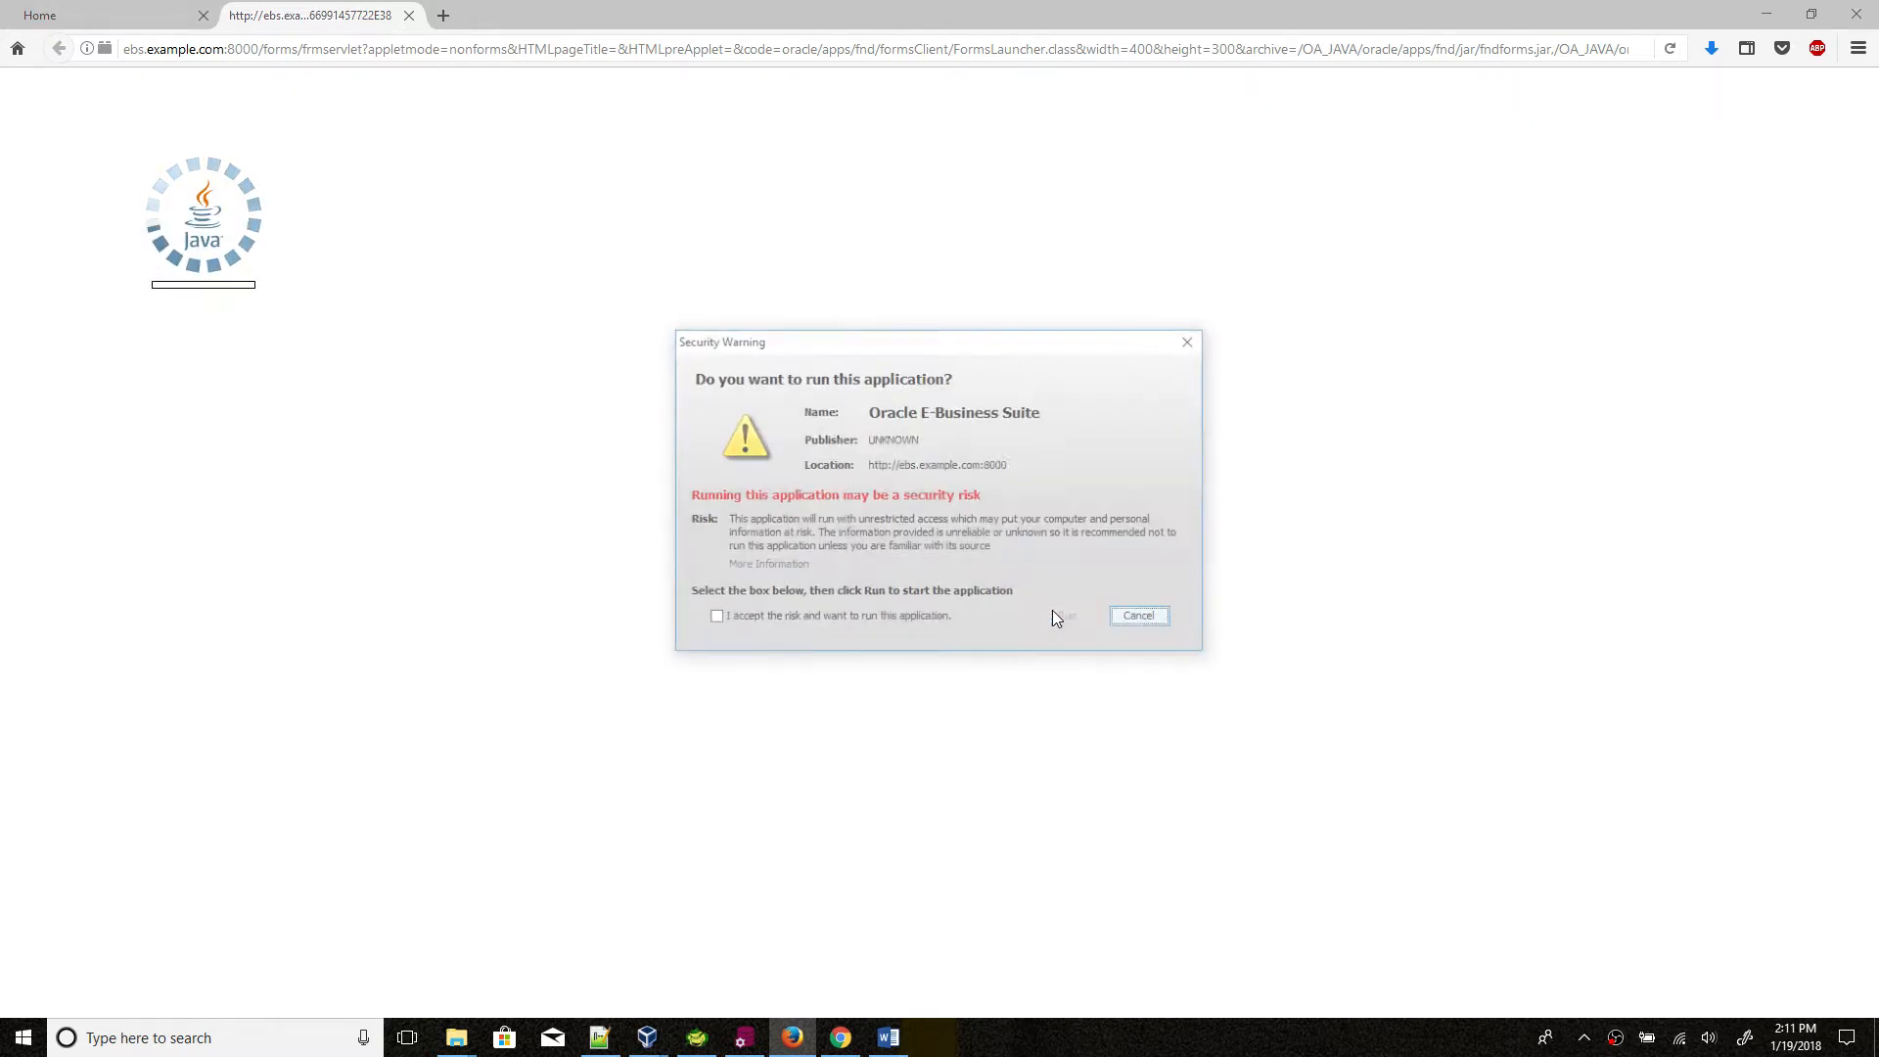
click(849, 618)
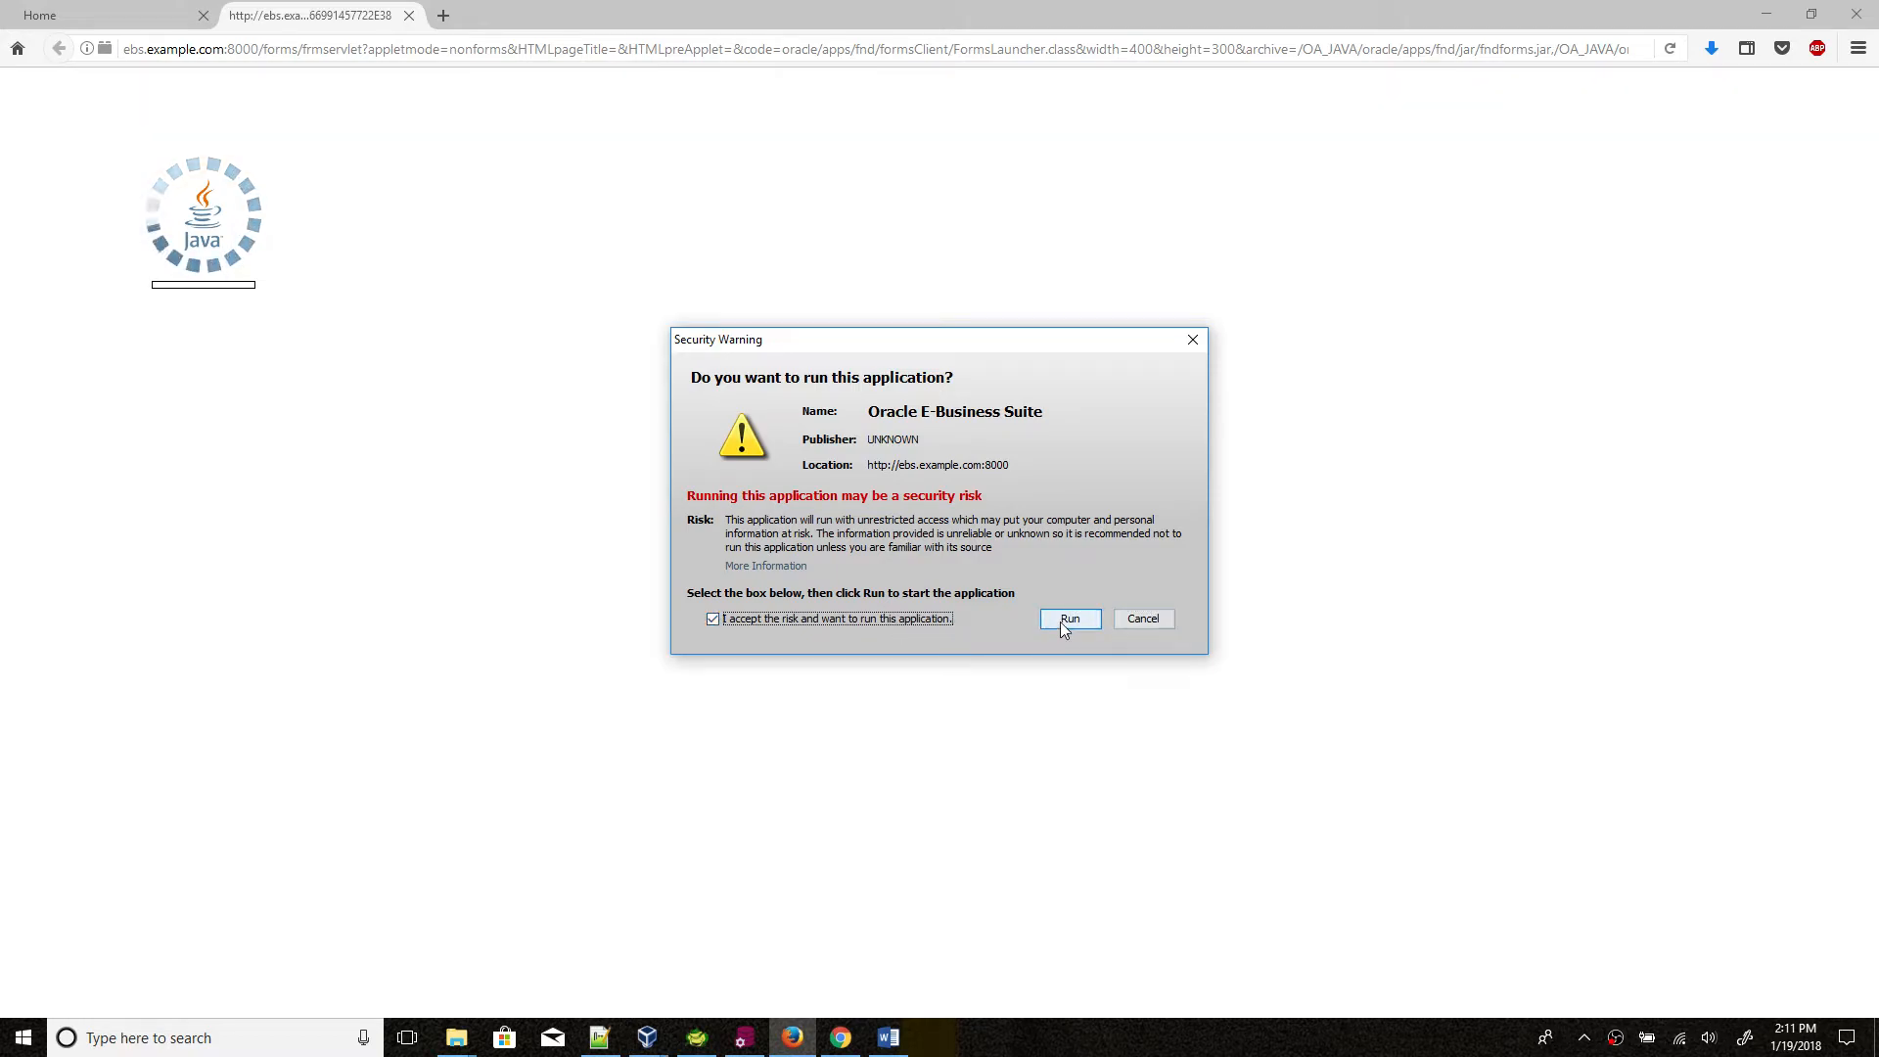
click(1061, 620)
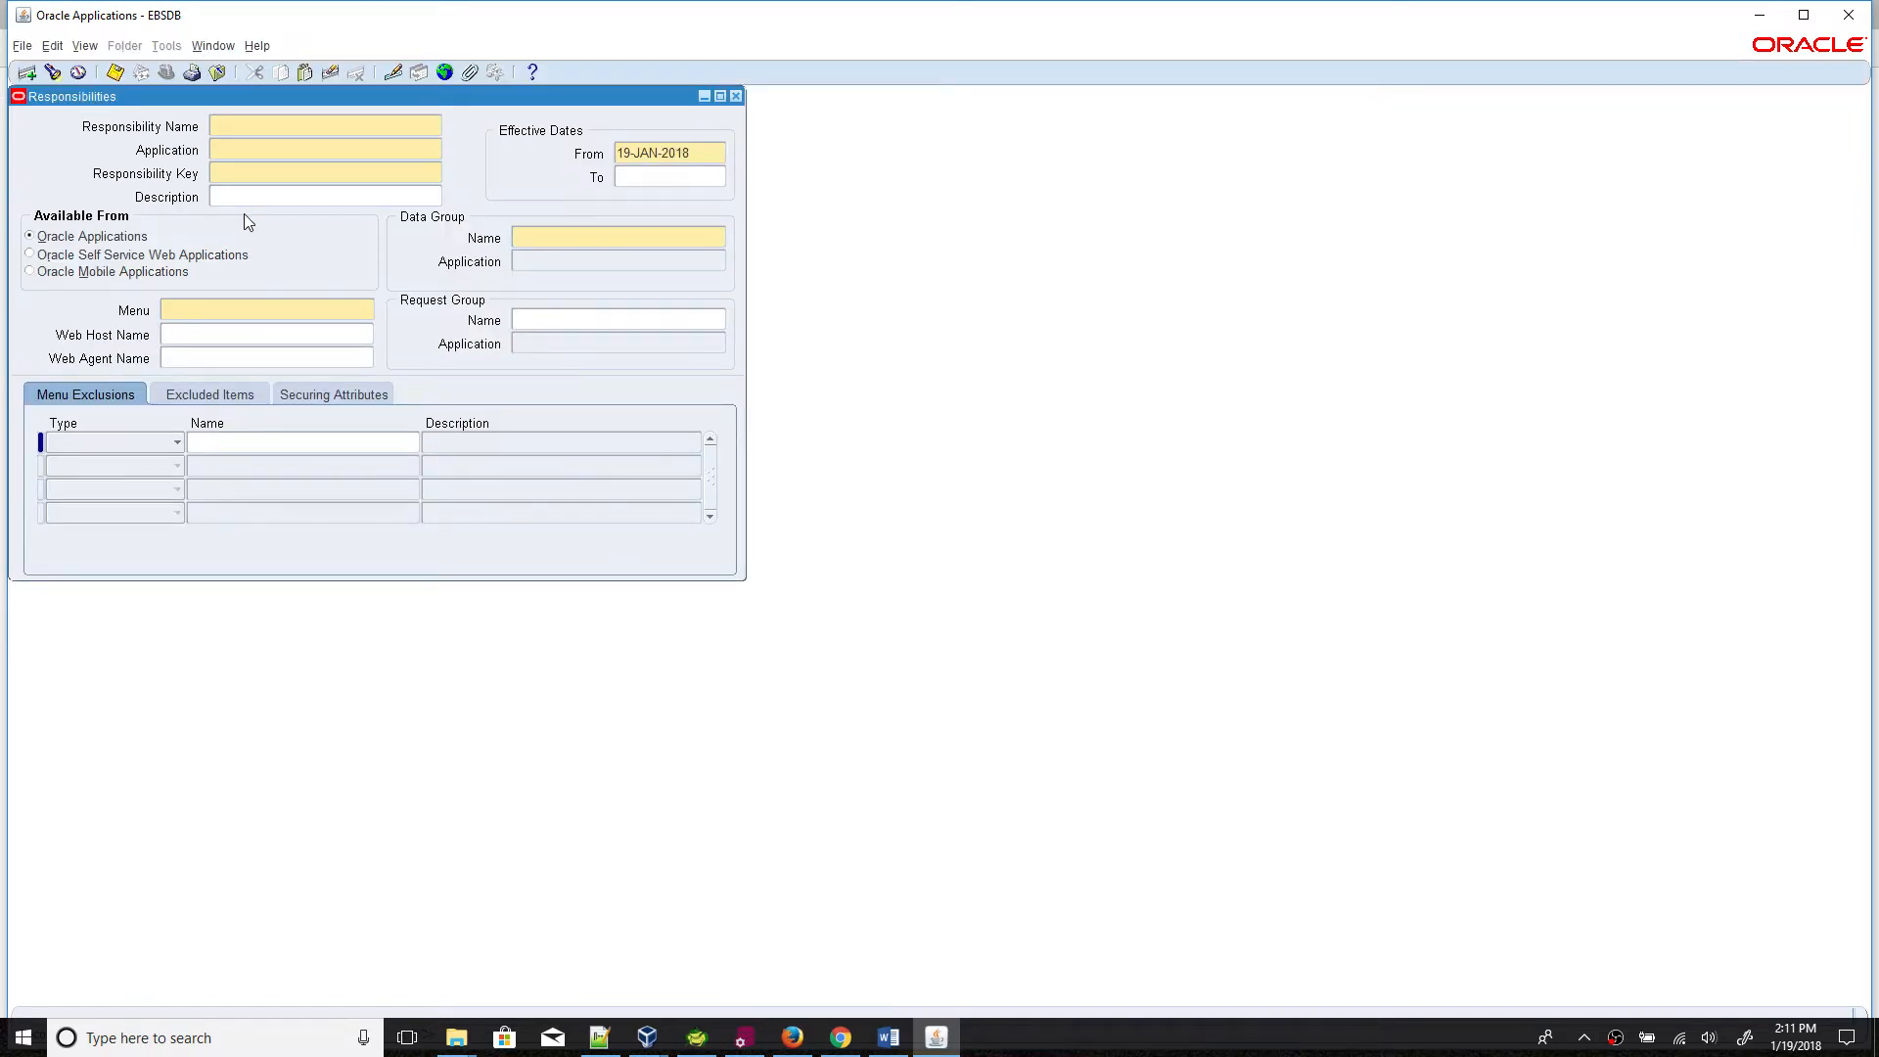
Step: Query responsibilities with names matching XX% and go to the XXCDM Test Responsibility record
key(F11)
text(XX)
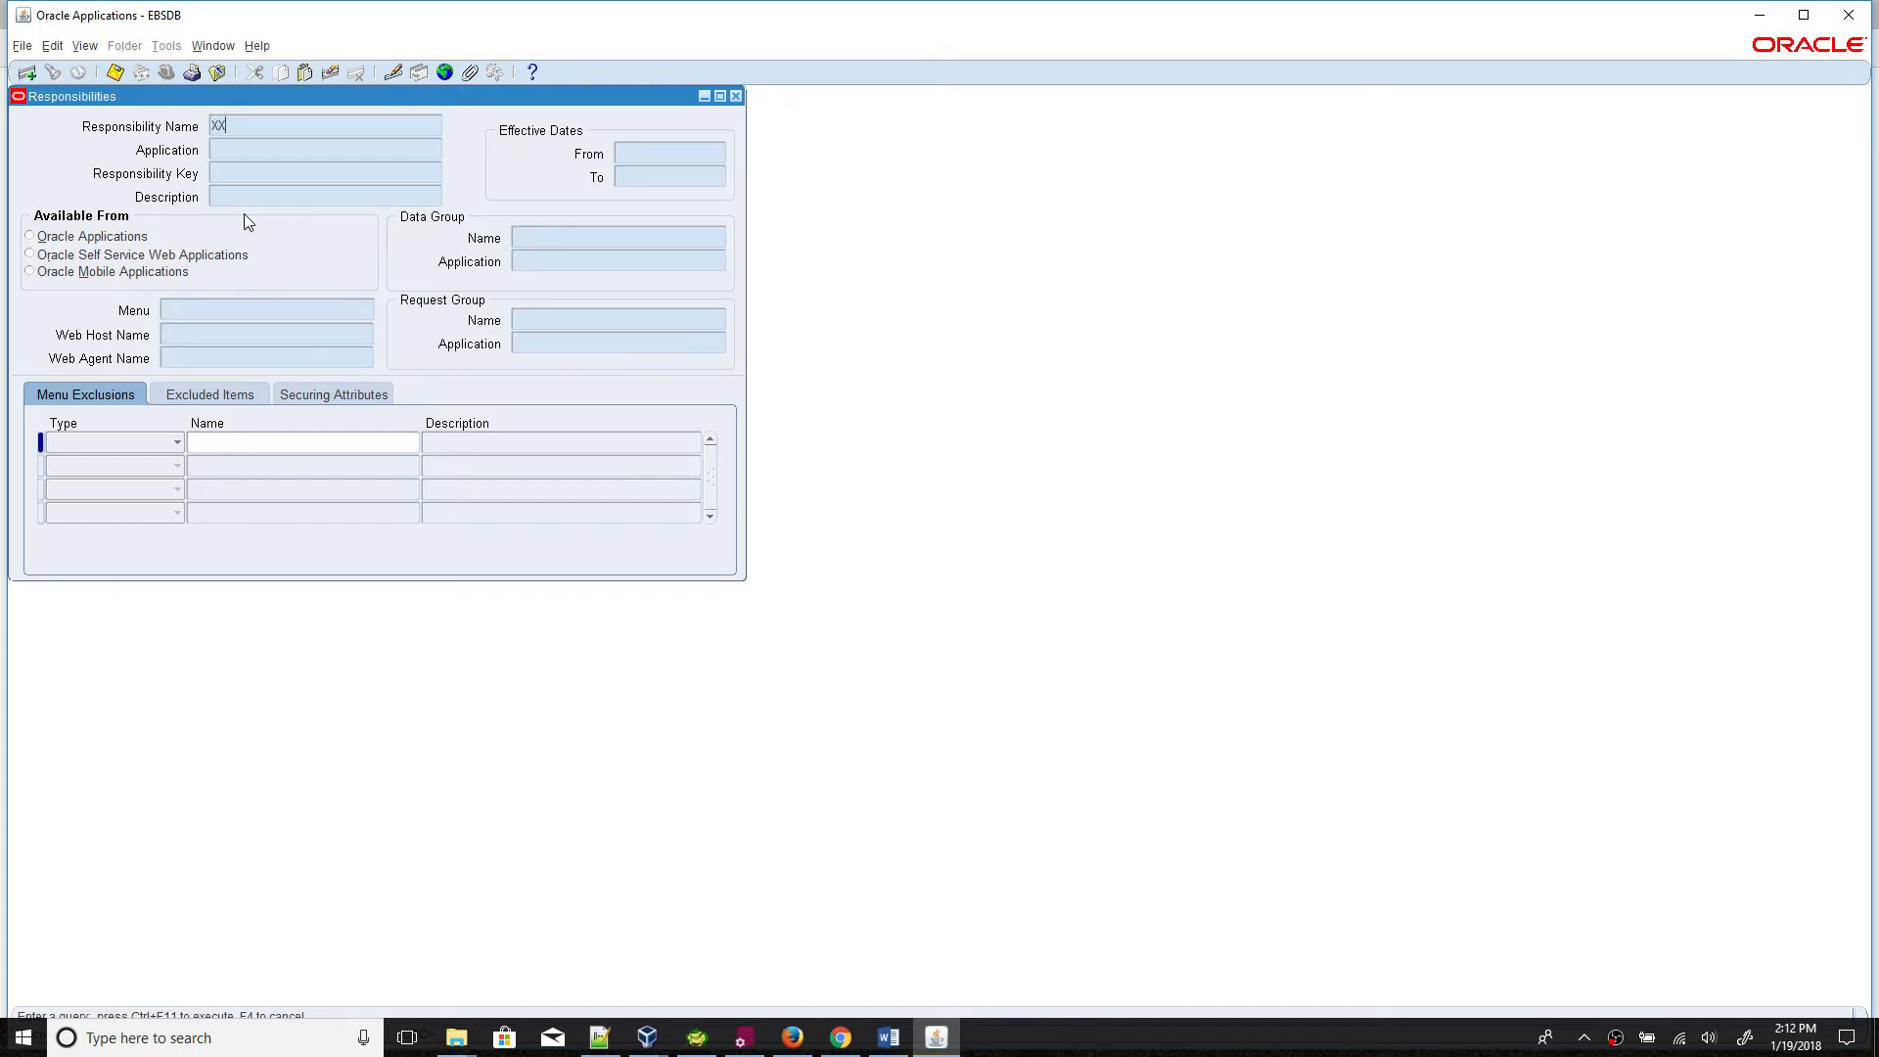
text(%)
key(ctrl+F11)
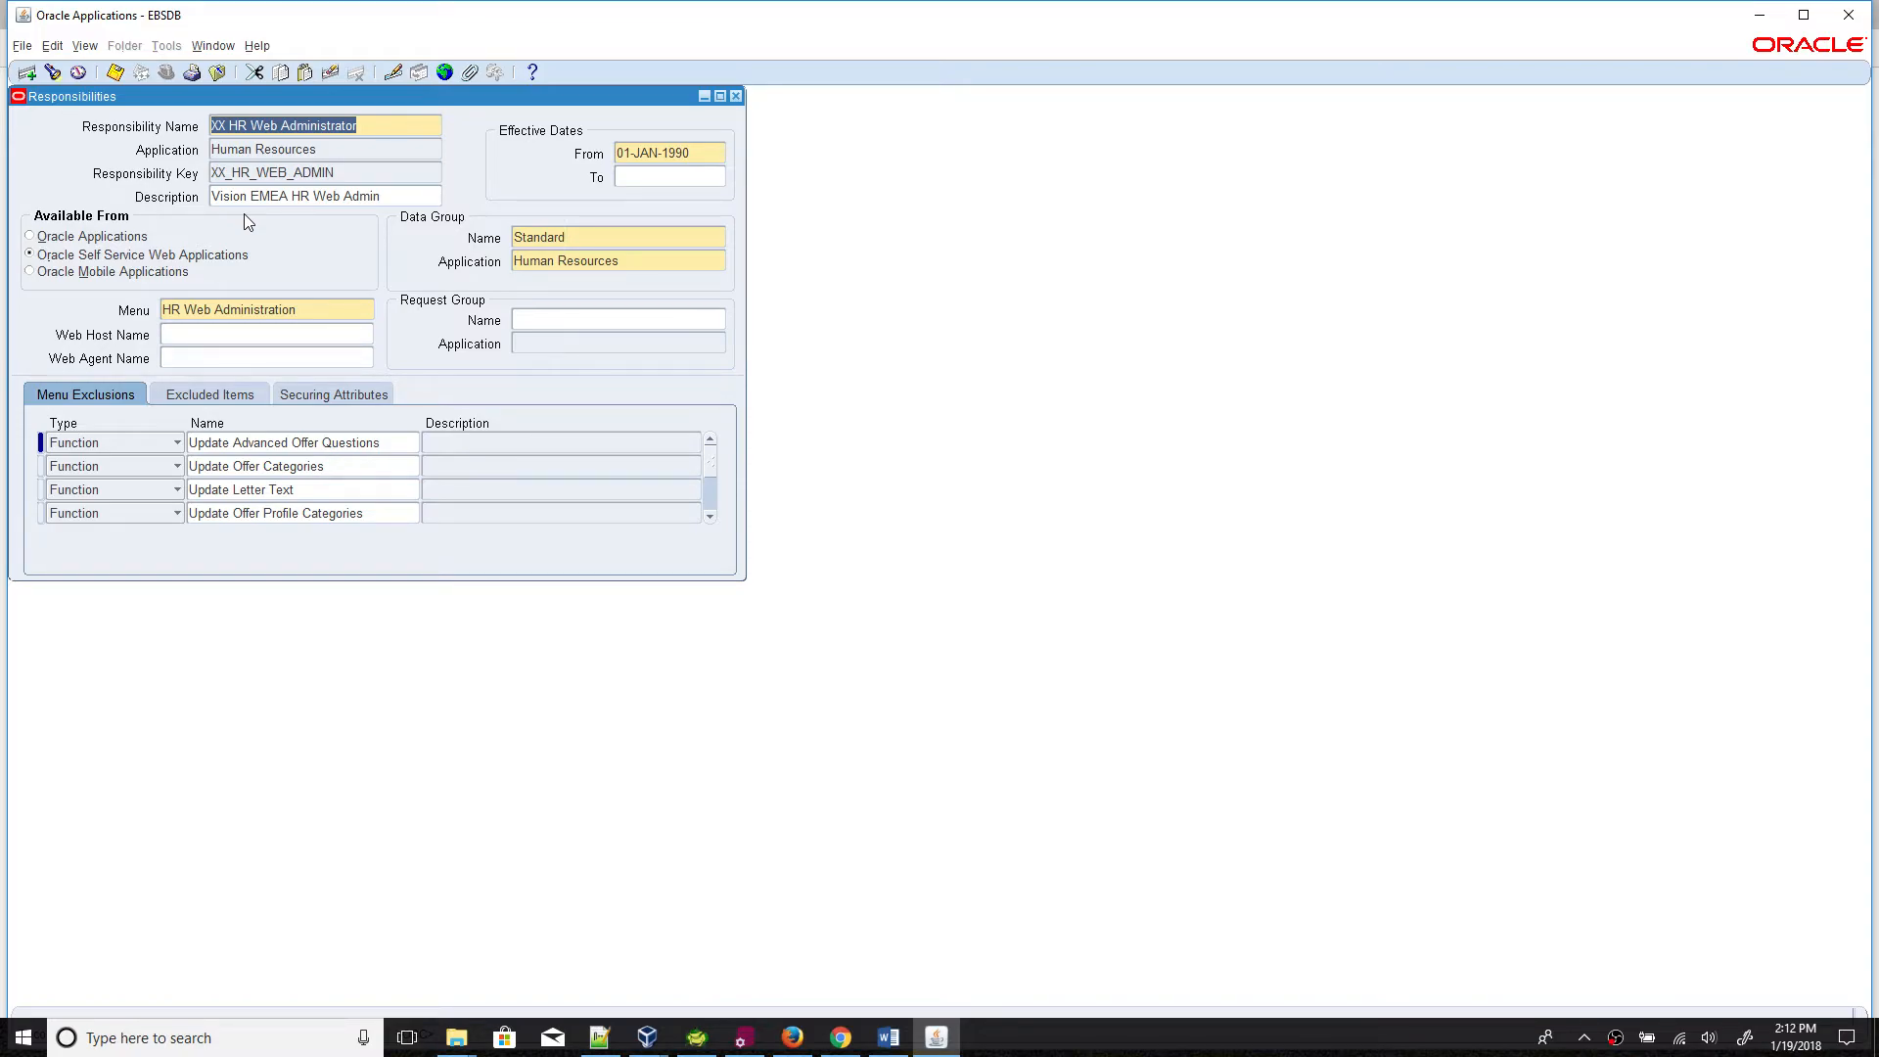
key(Down)
key(Down)
key(Down)
key(Down)
key(Down)
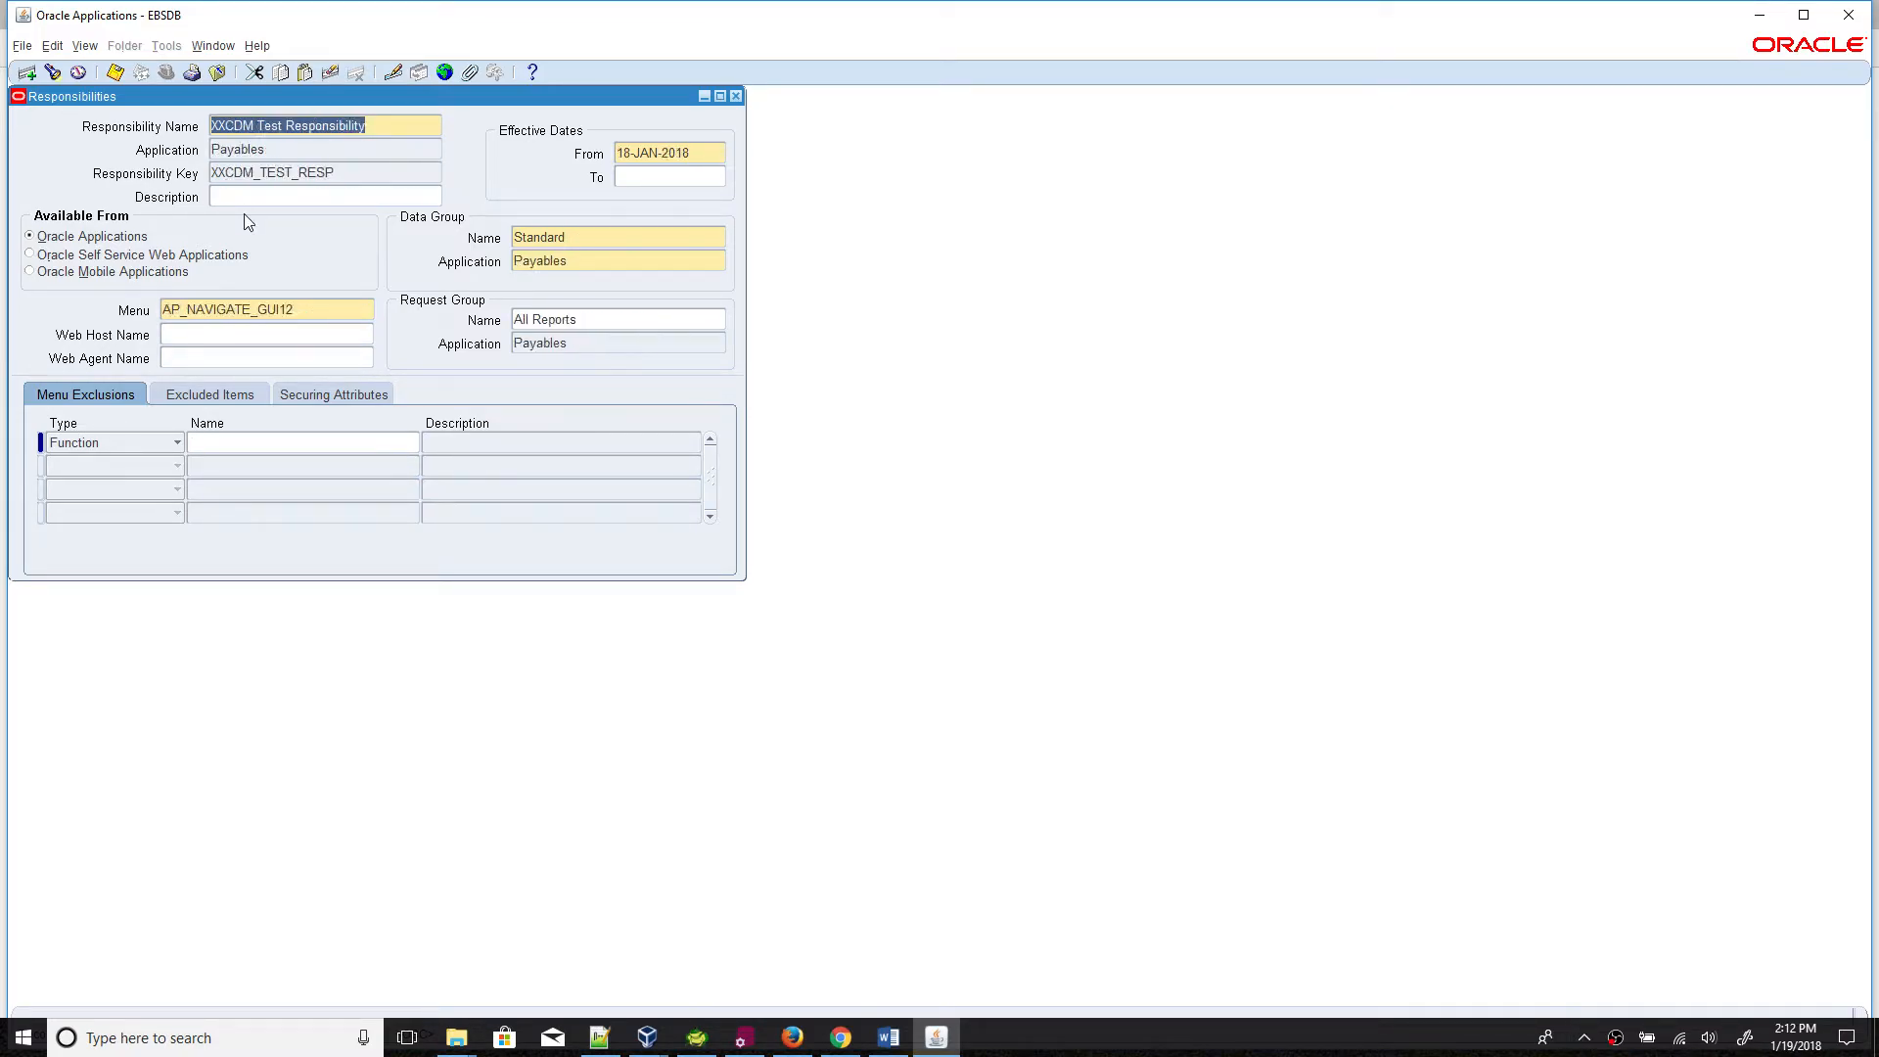
Step: Copy the responsibility name XXCDM Test Responsibility onto its own line in the Notepad++ notes and return to Oracle Applications
drag(398, 126, 197, 140)
key(ctrl+c)
click(599, 1037)
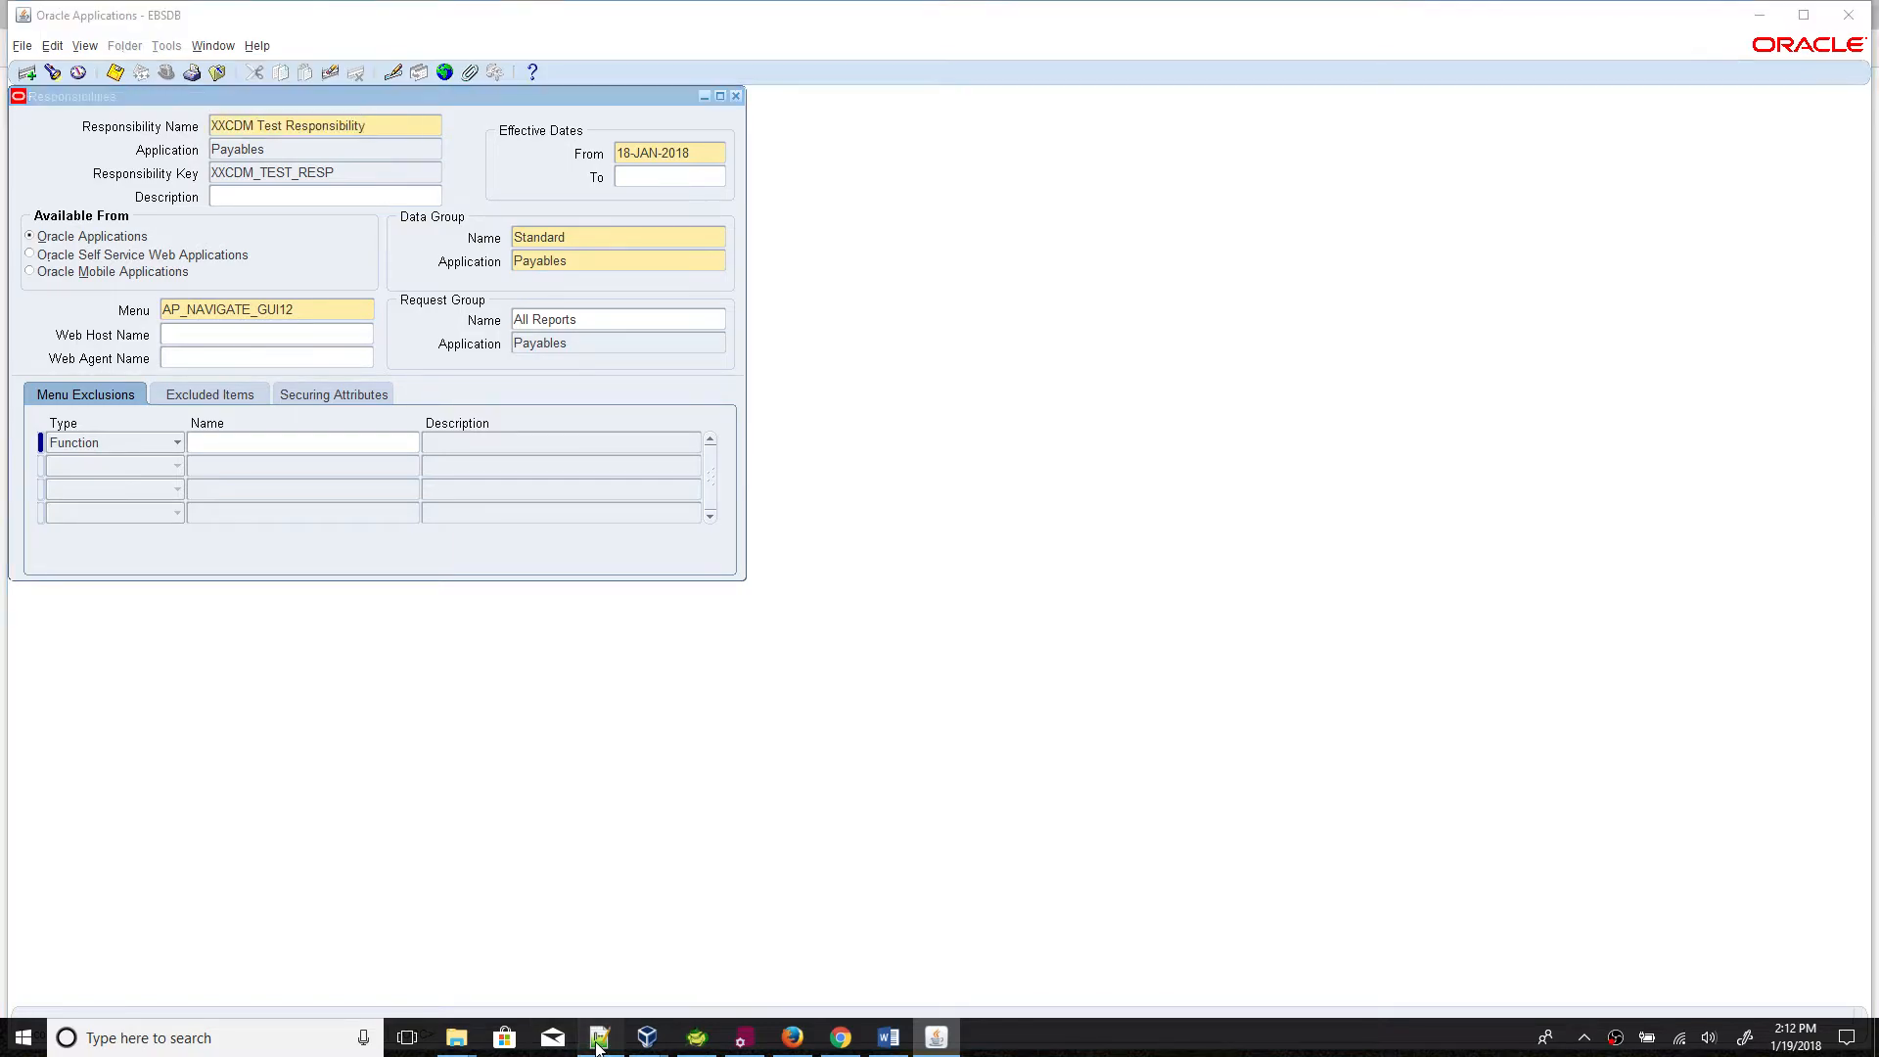
key(Return)
key(Return)
key(ctrl+v)
key(Return)
key(alt+Tab)
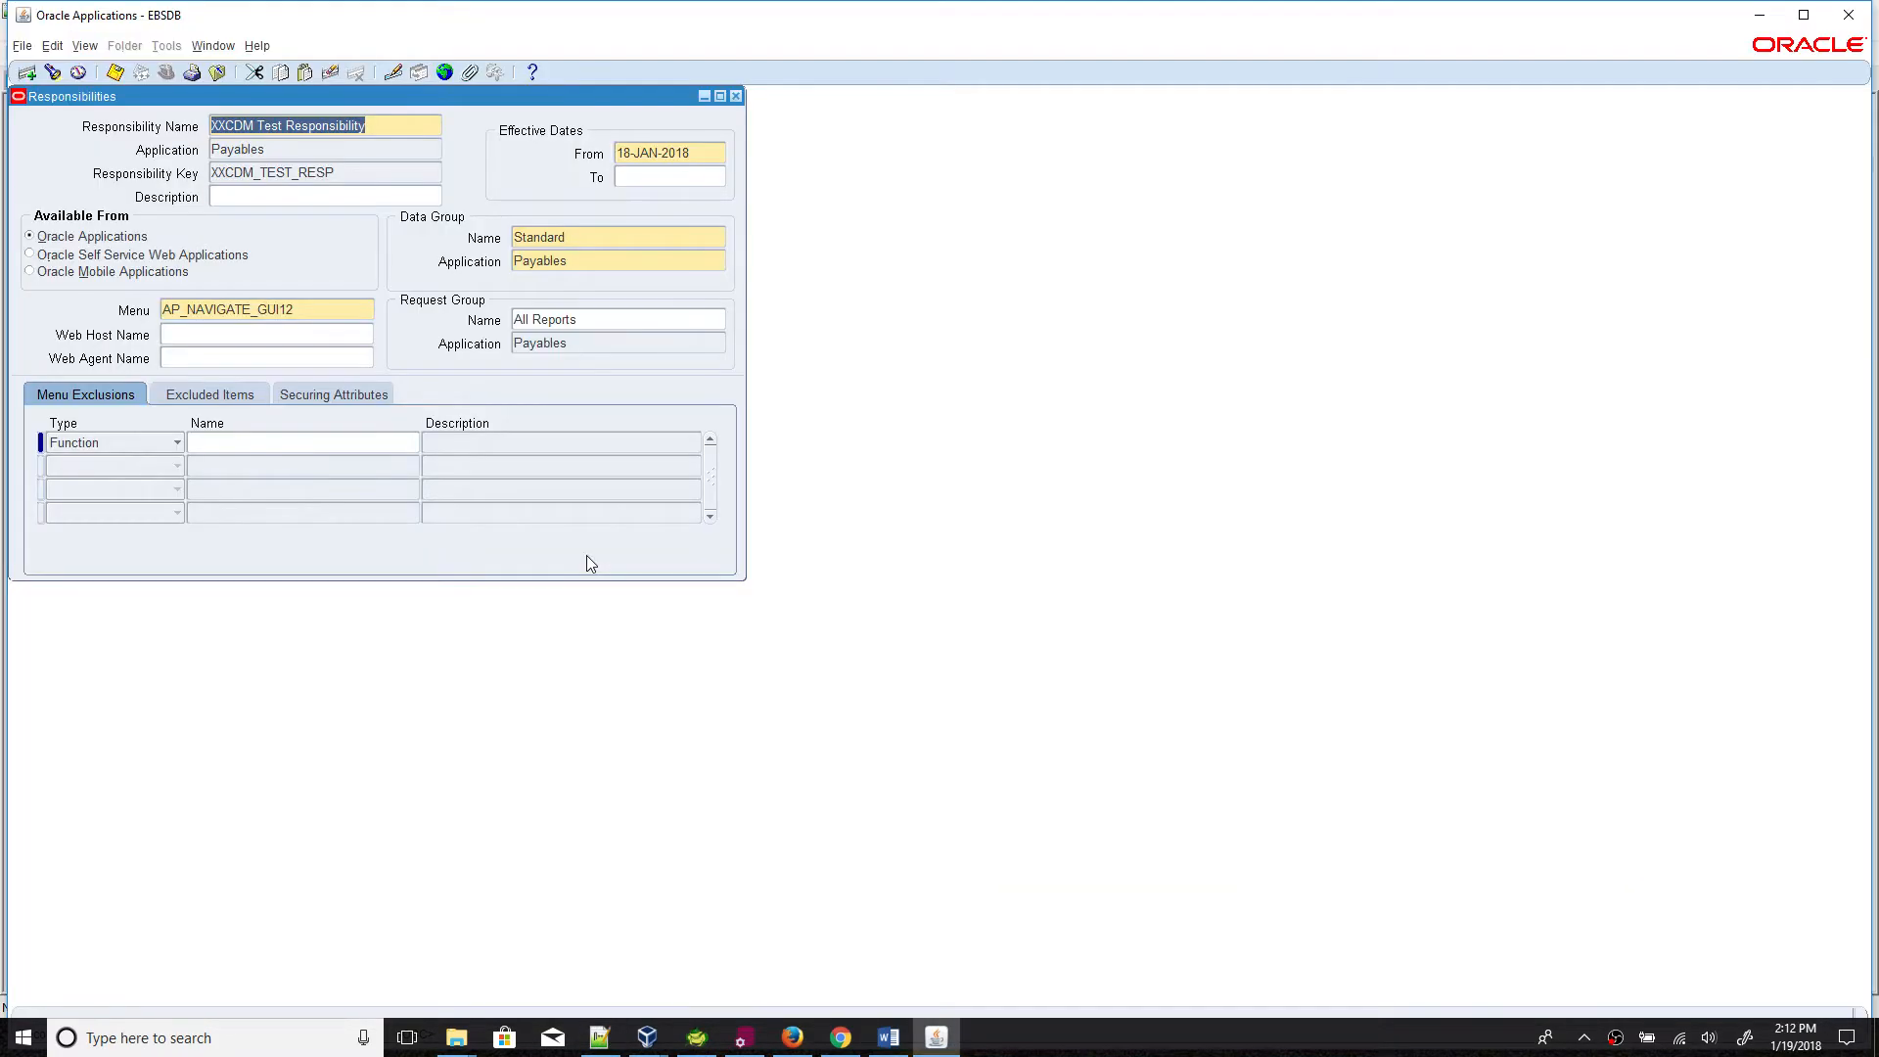
Step: Copy the responsibility's menu name AP_NAVIGATE_GUI12 into the Notepad++ notes, add blank lines and return to Oracle Applications
drag(253, 306, 155, 307)
drag(319, 311, 60, 303)
key(ctrl+c)
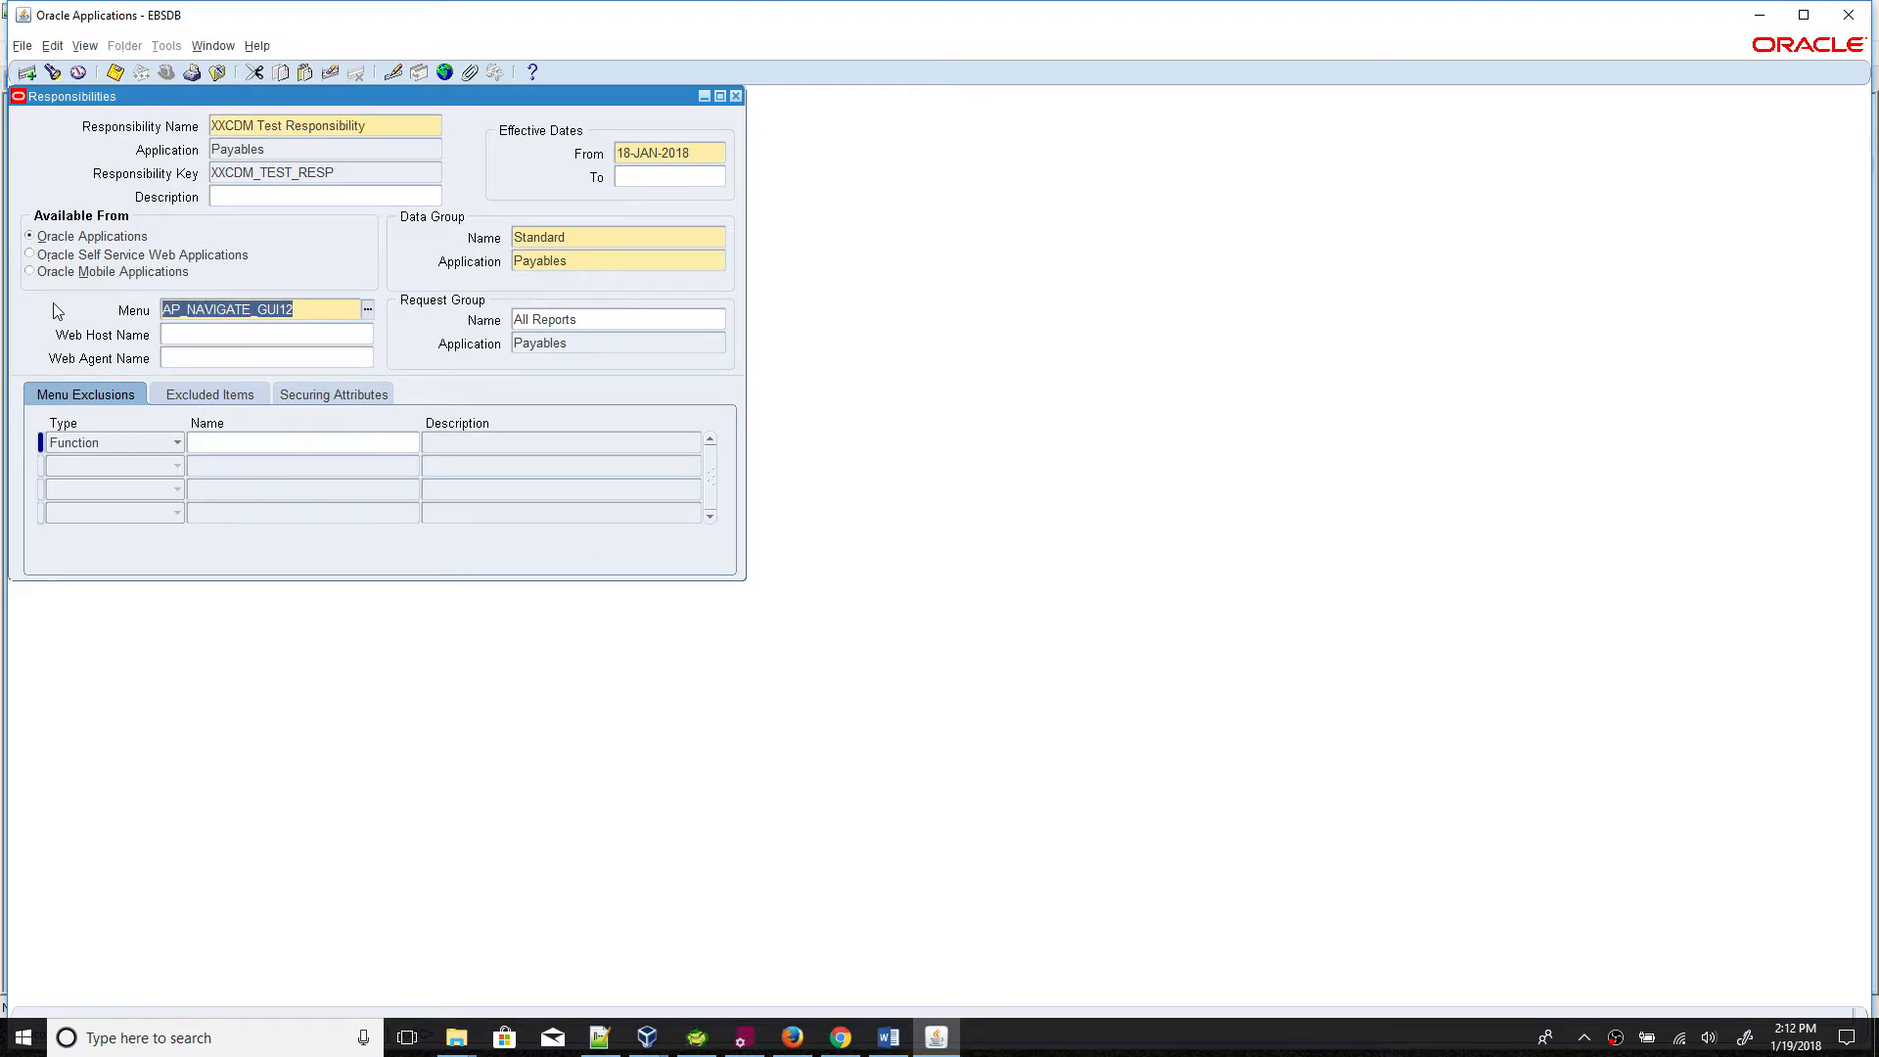
key(alt+Tab)
key(ctrl+v)
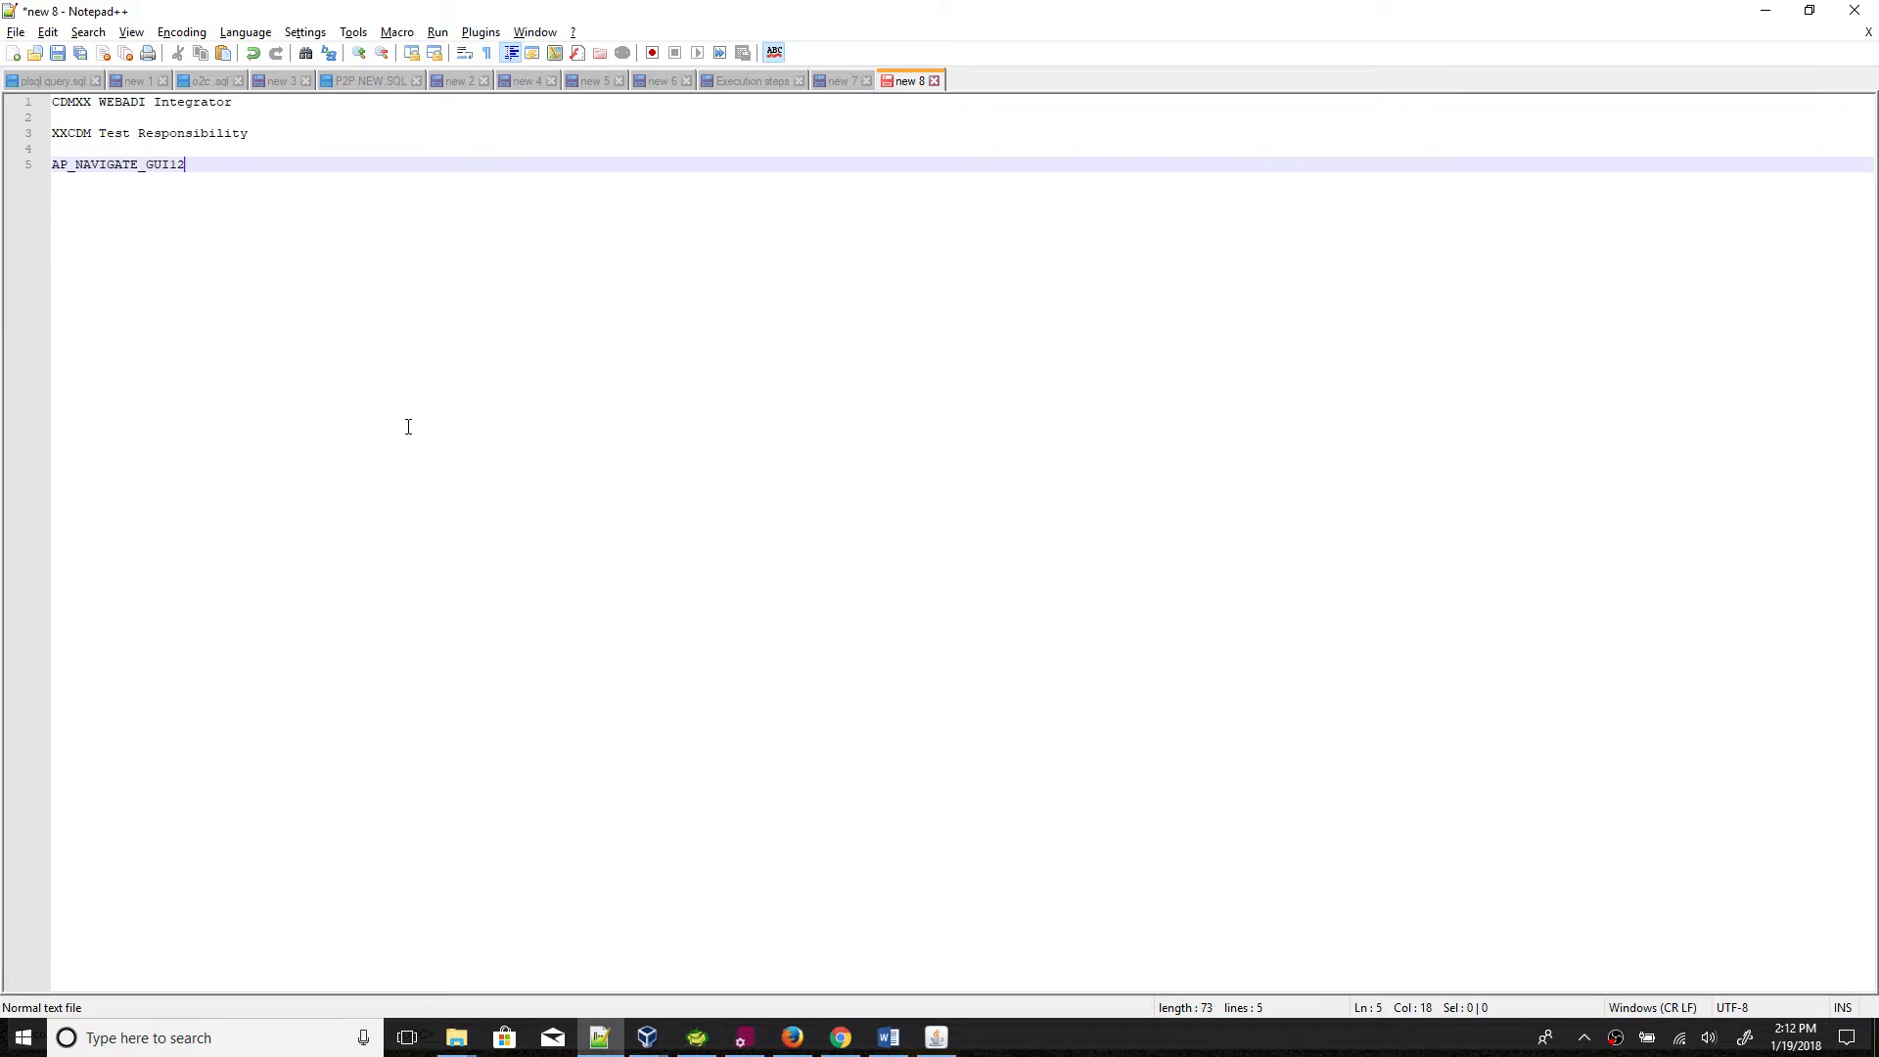
key(Return)
key(Return)
key(alt+Tab)
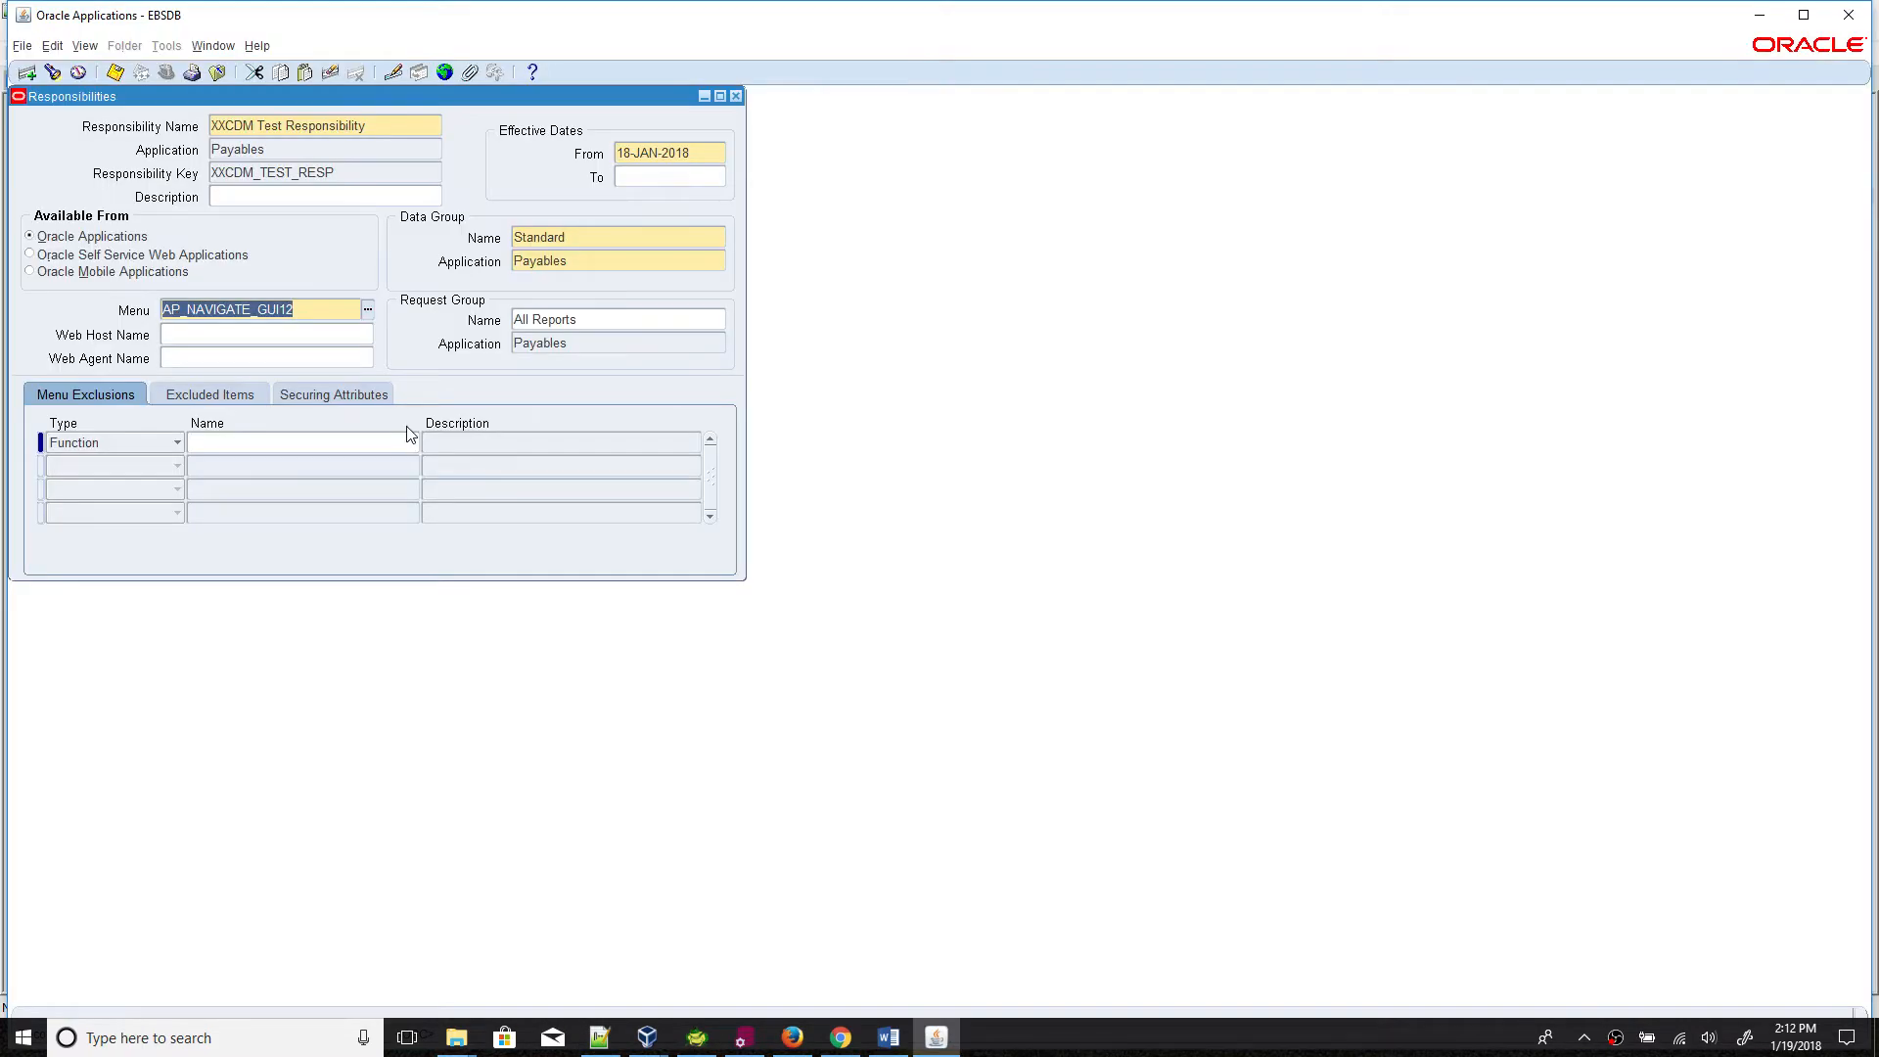
Step: Close the Responsibilities form and open the Form Functions form for defining application functions
click(736, 96)
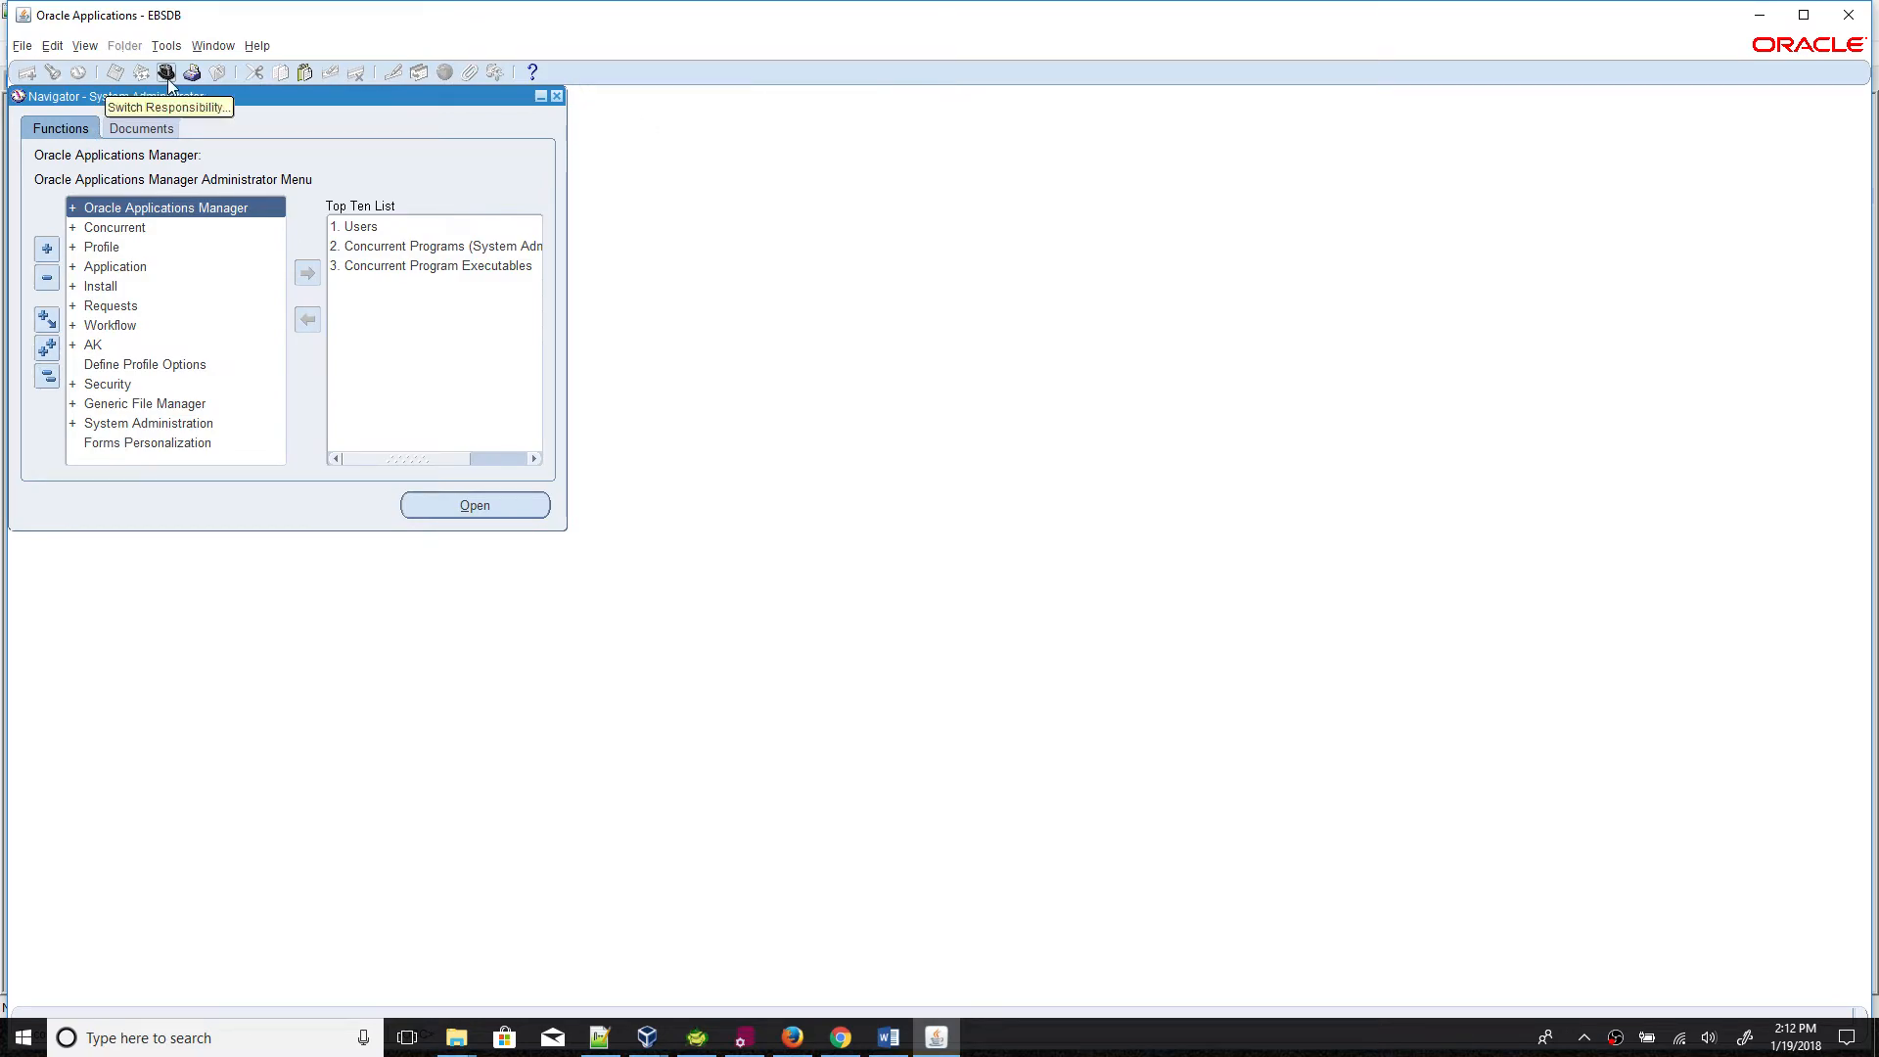
double_click(133, 273)
click(172, 289)
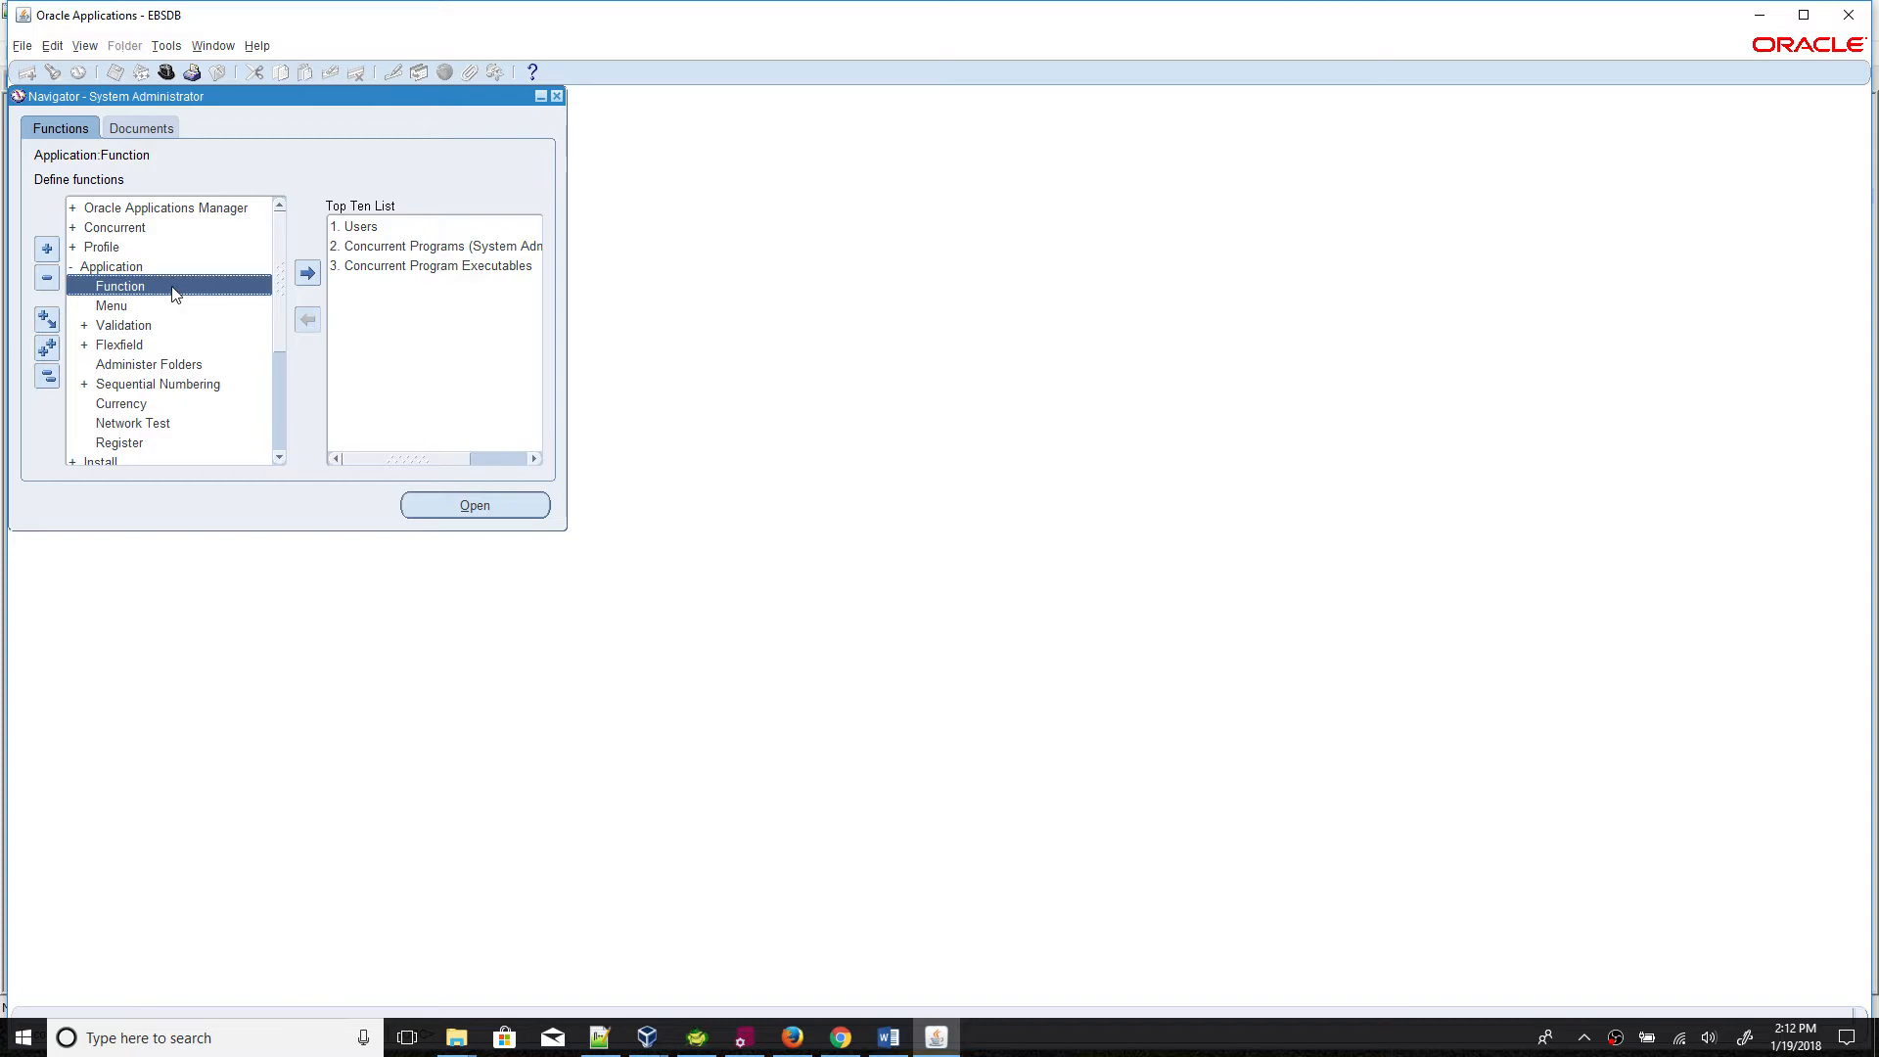
double_click(172, 290)
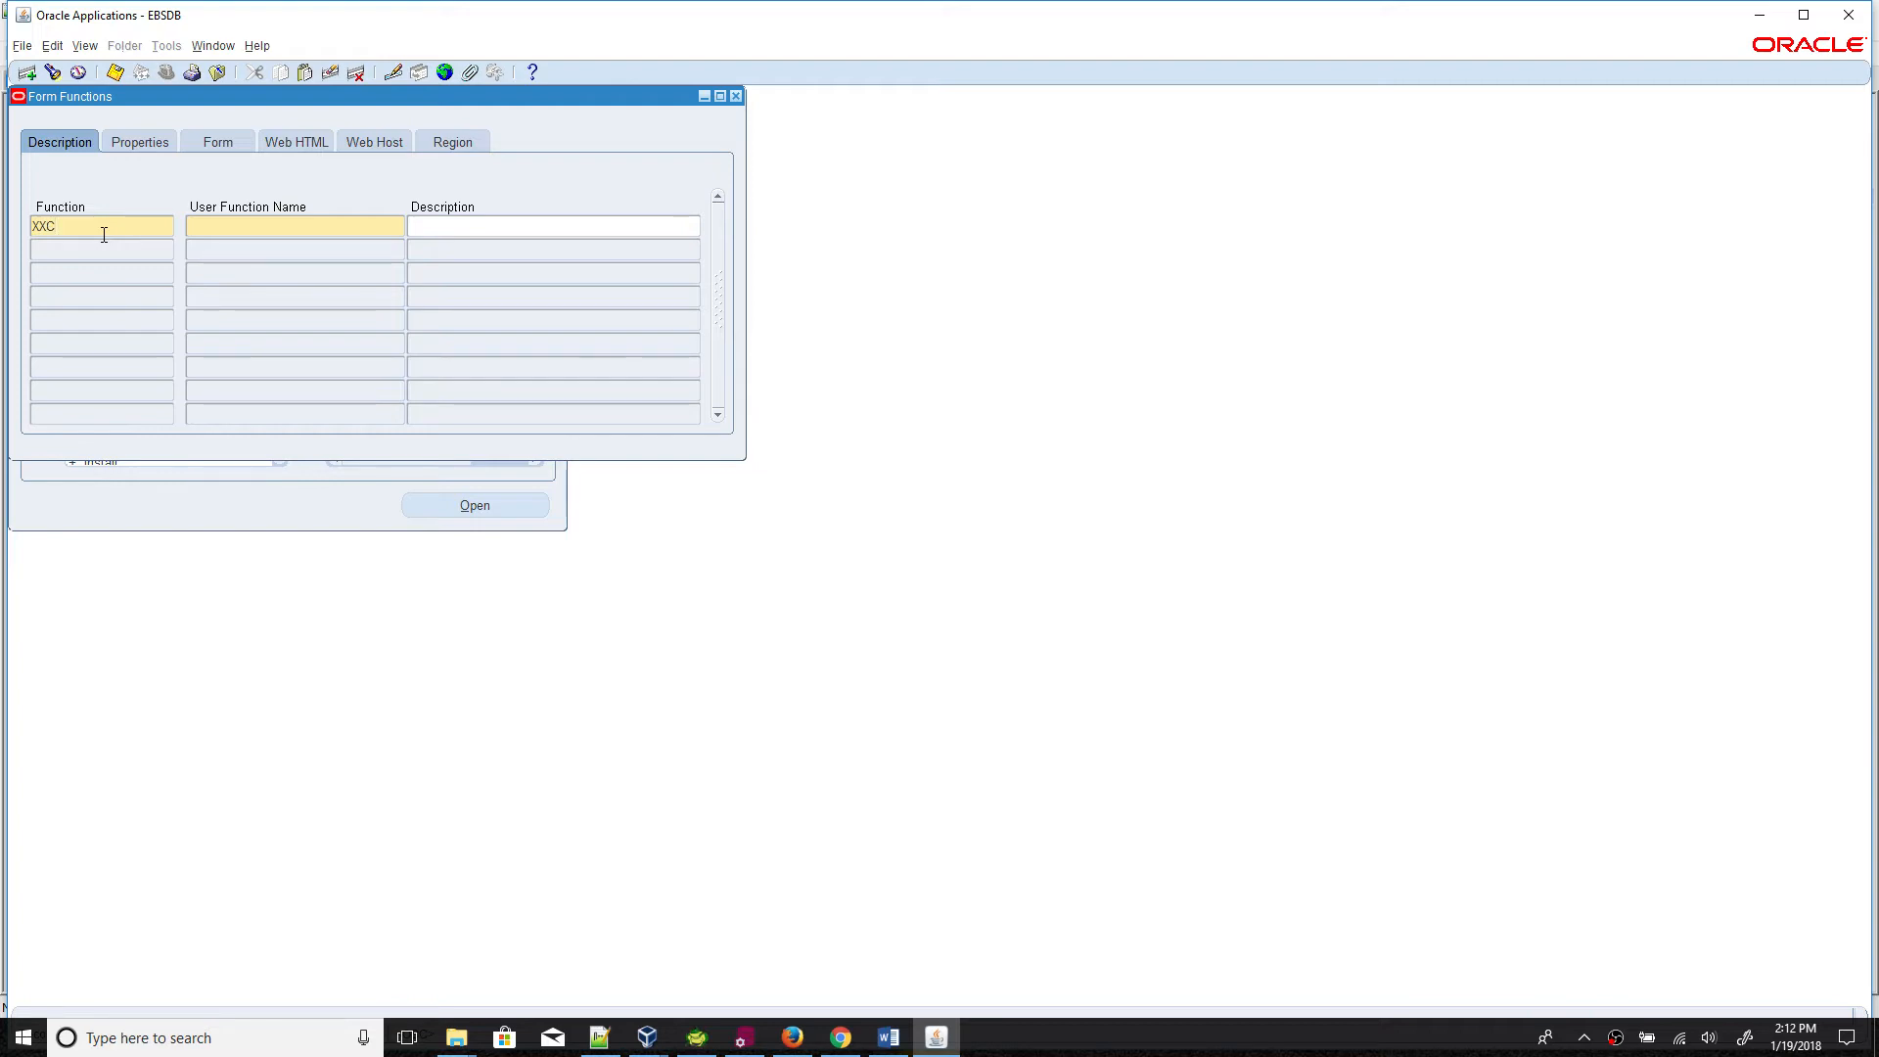
Step: Enter function XXCDM_APINV_FUNC and copy CDMXX WEBADI Integrator from the notes as its user function name and description
text(XXCDM)
click(224, 239)
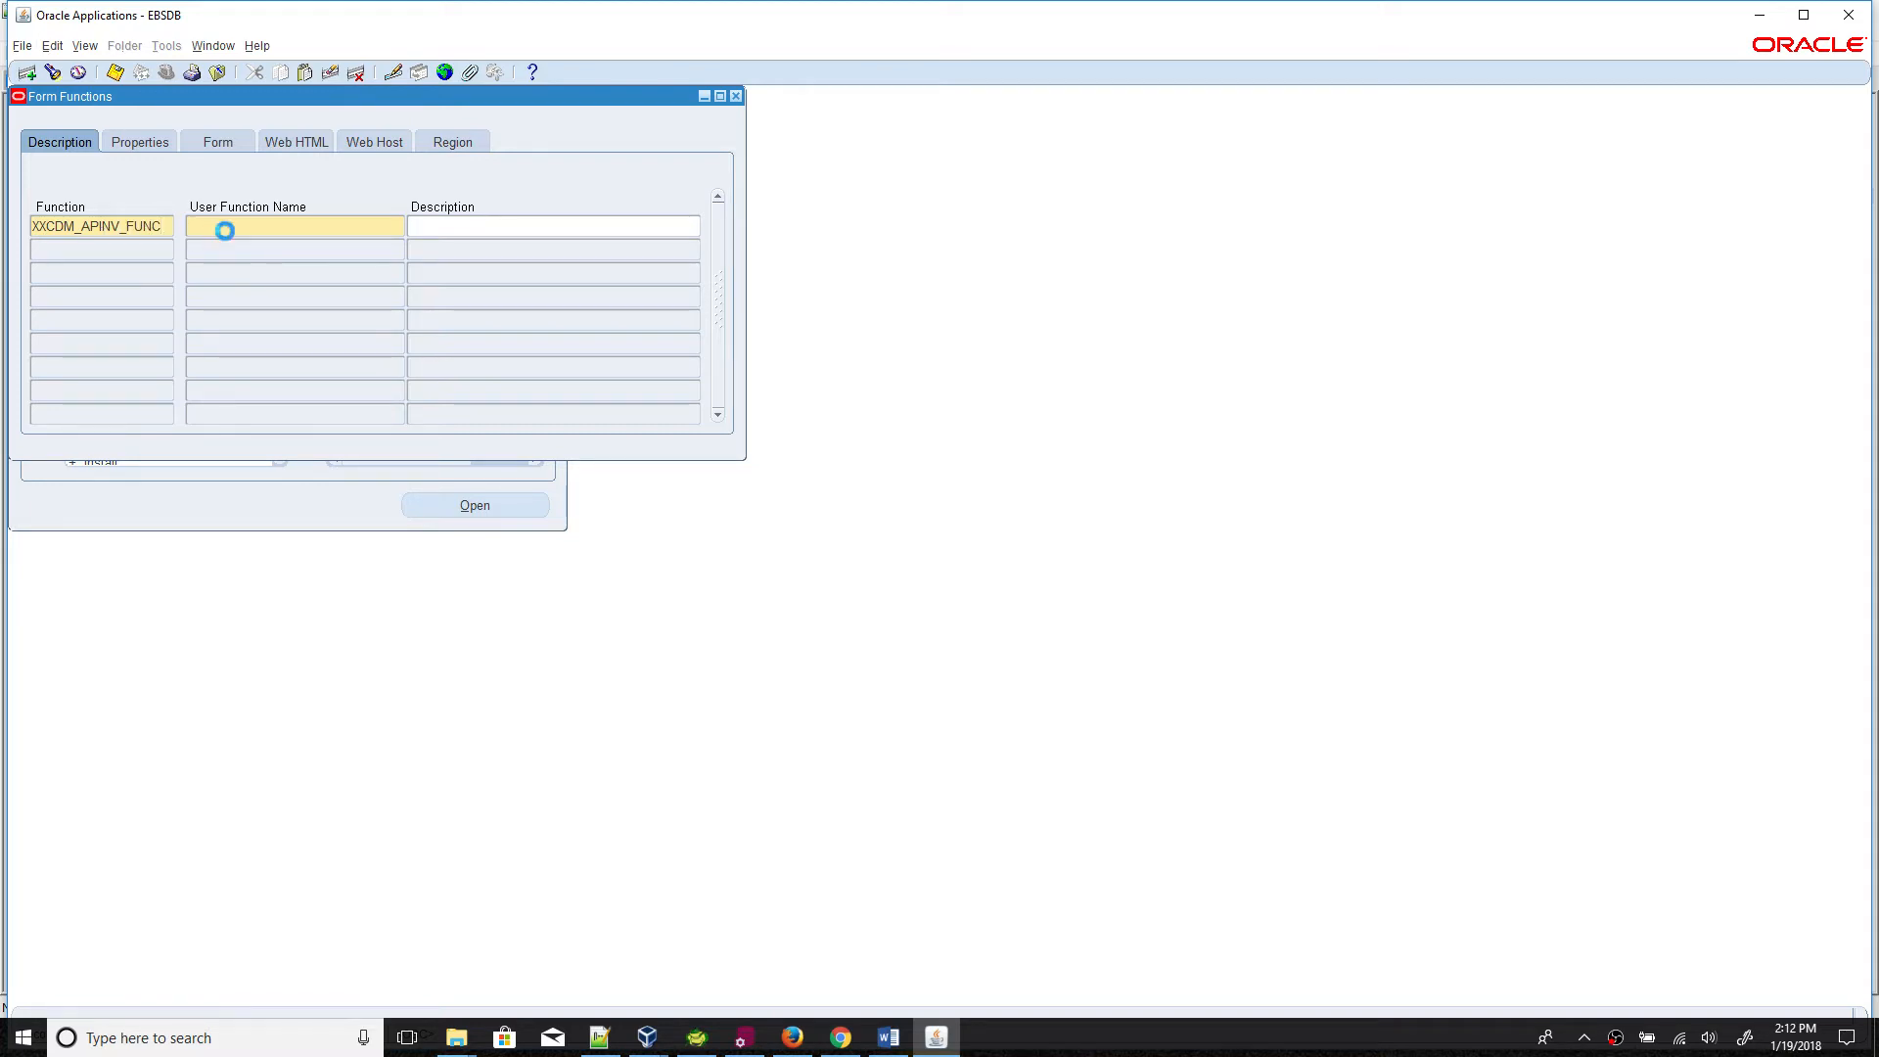
click(601, 1036)
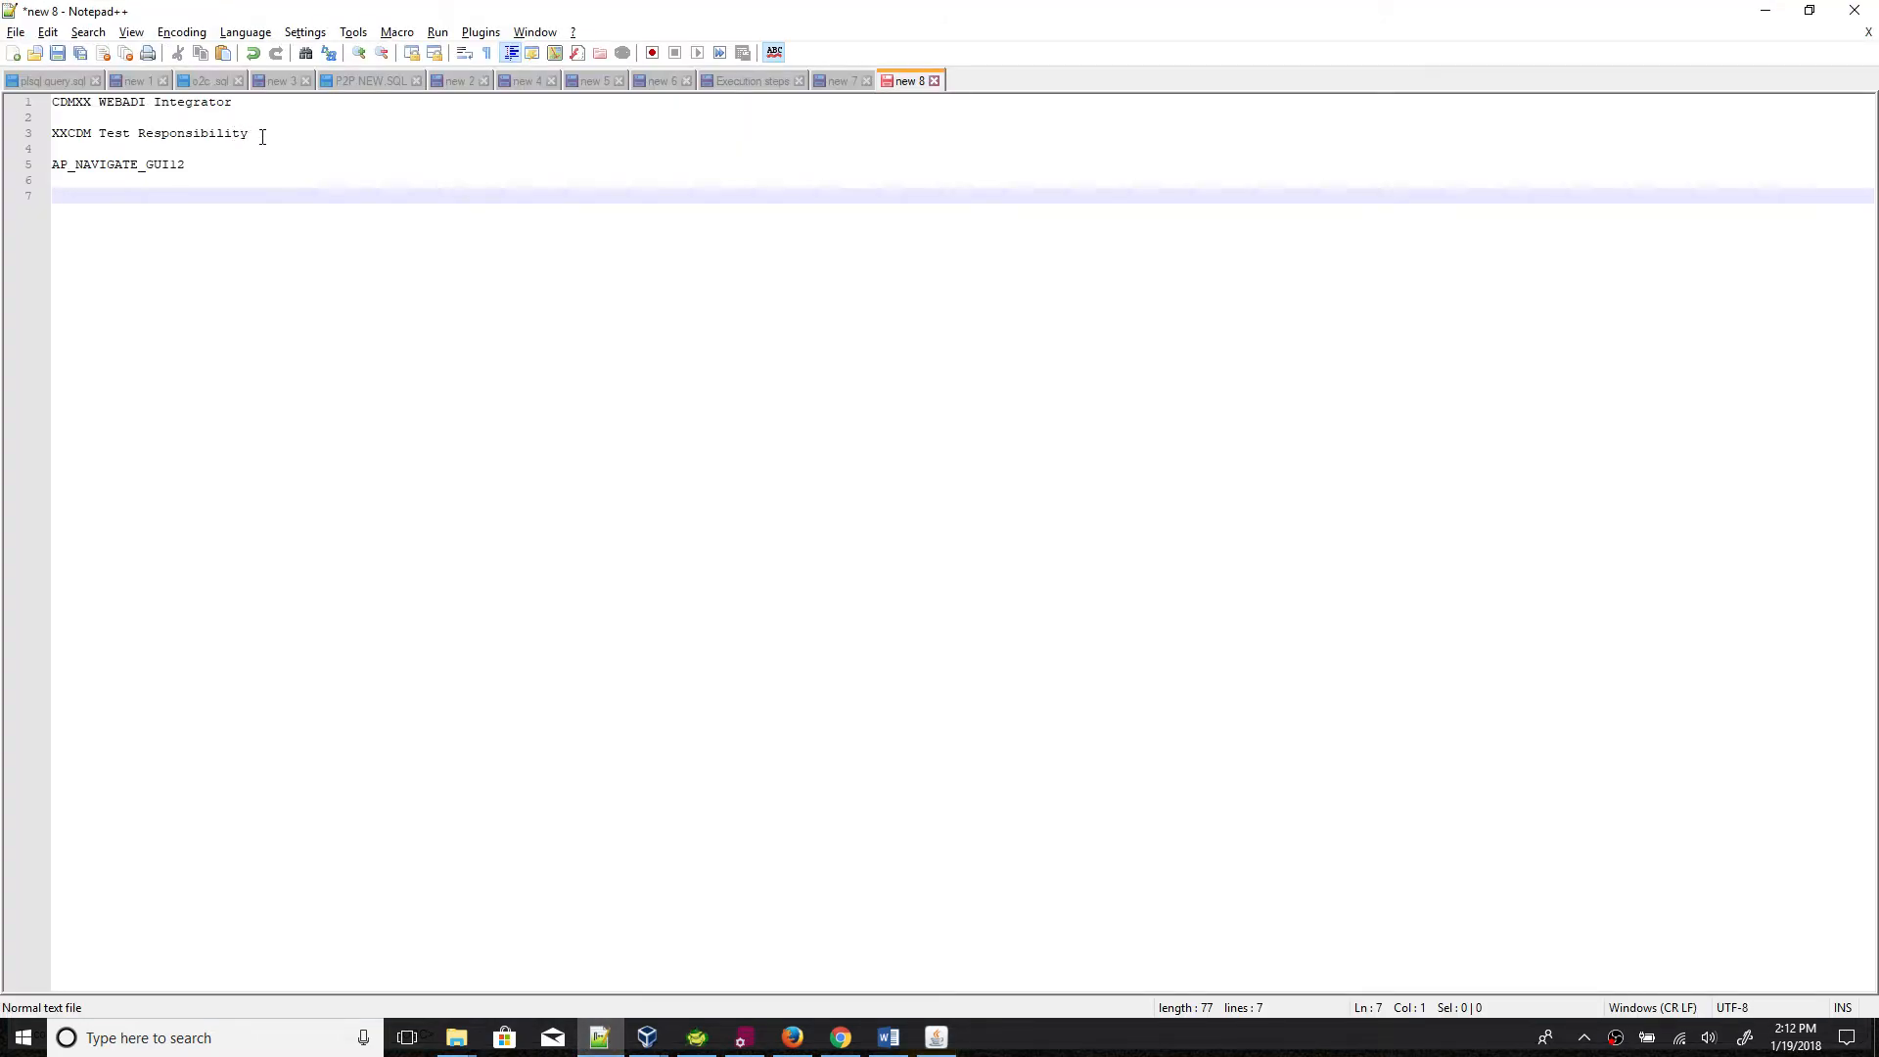
drag(250, 106, 39, 103)
key(ctrl+c)
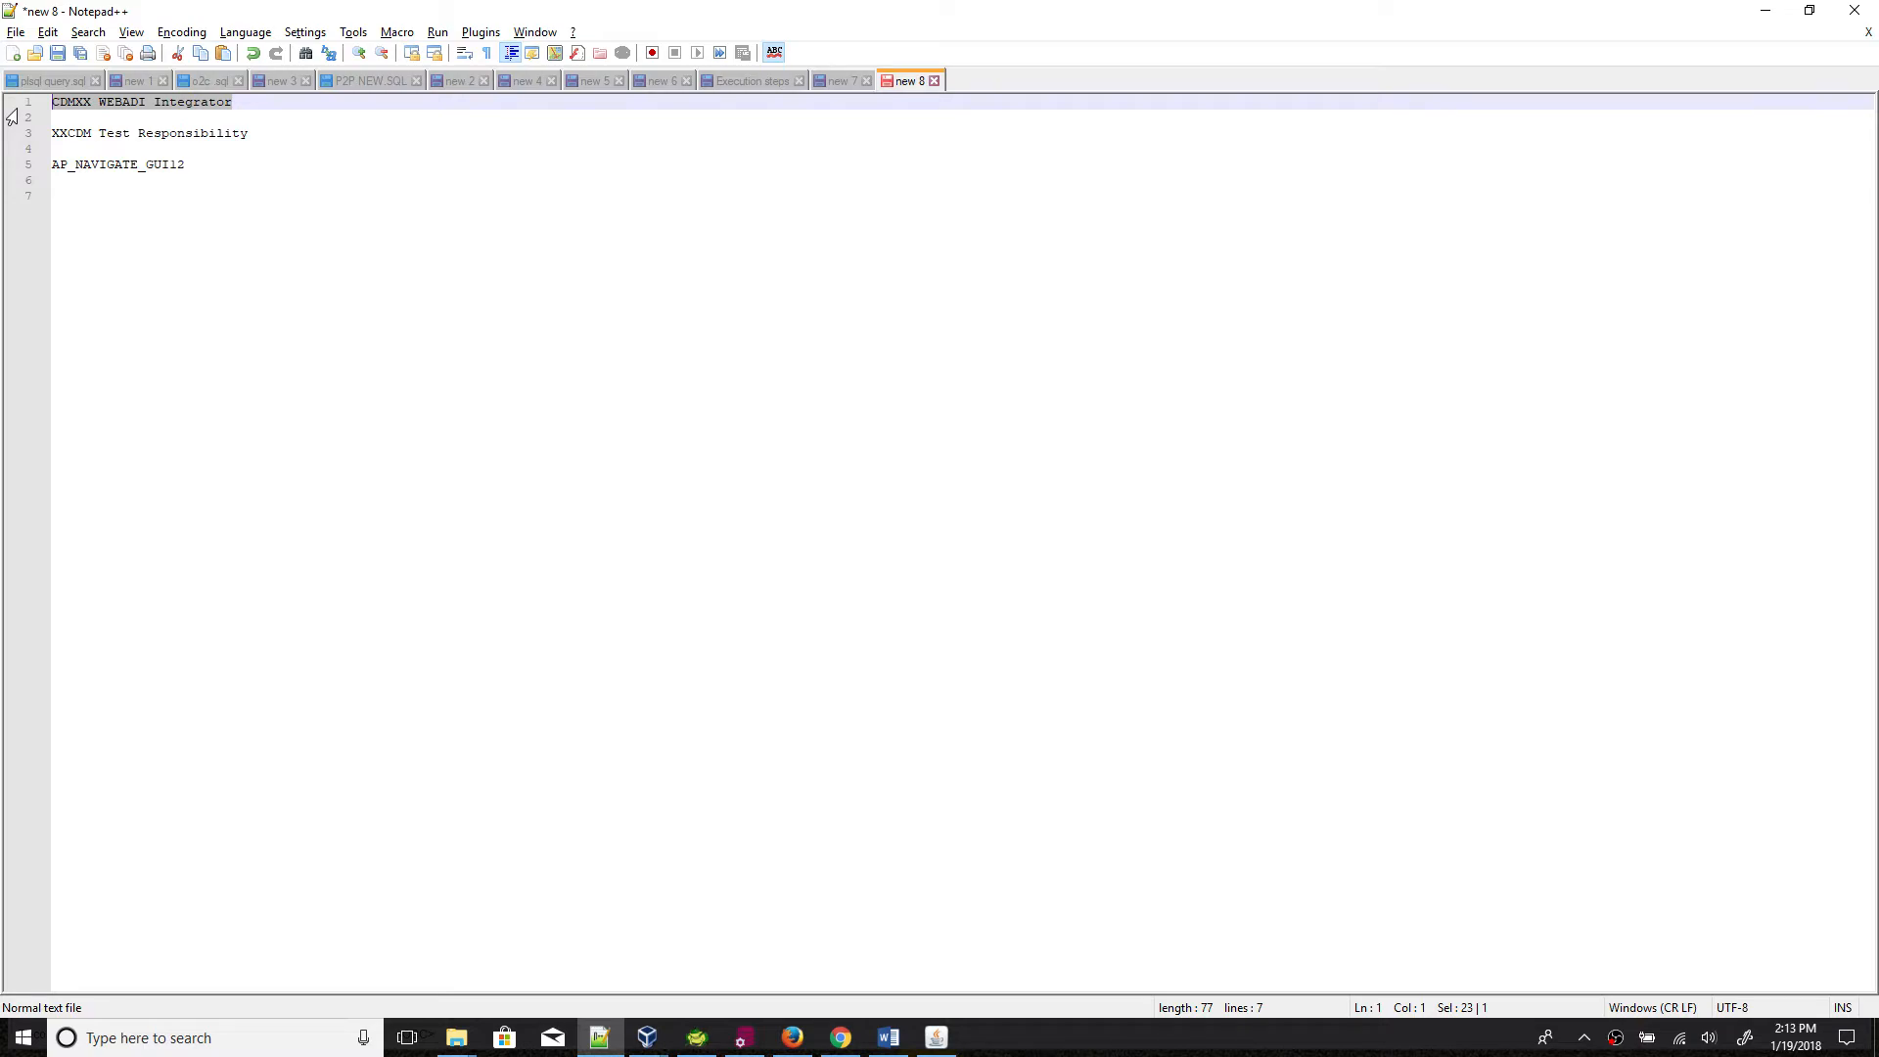
key(alt+Tab)
key(ctrl+v)
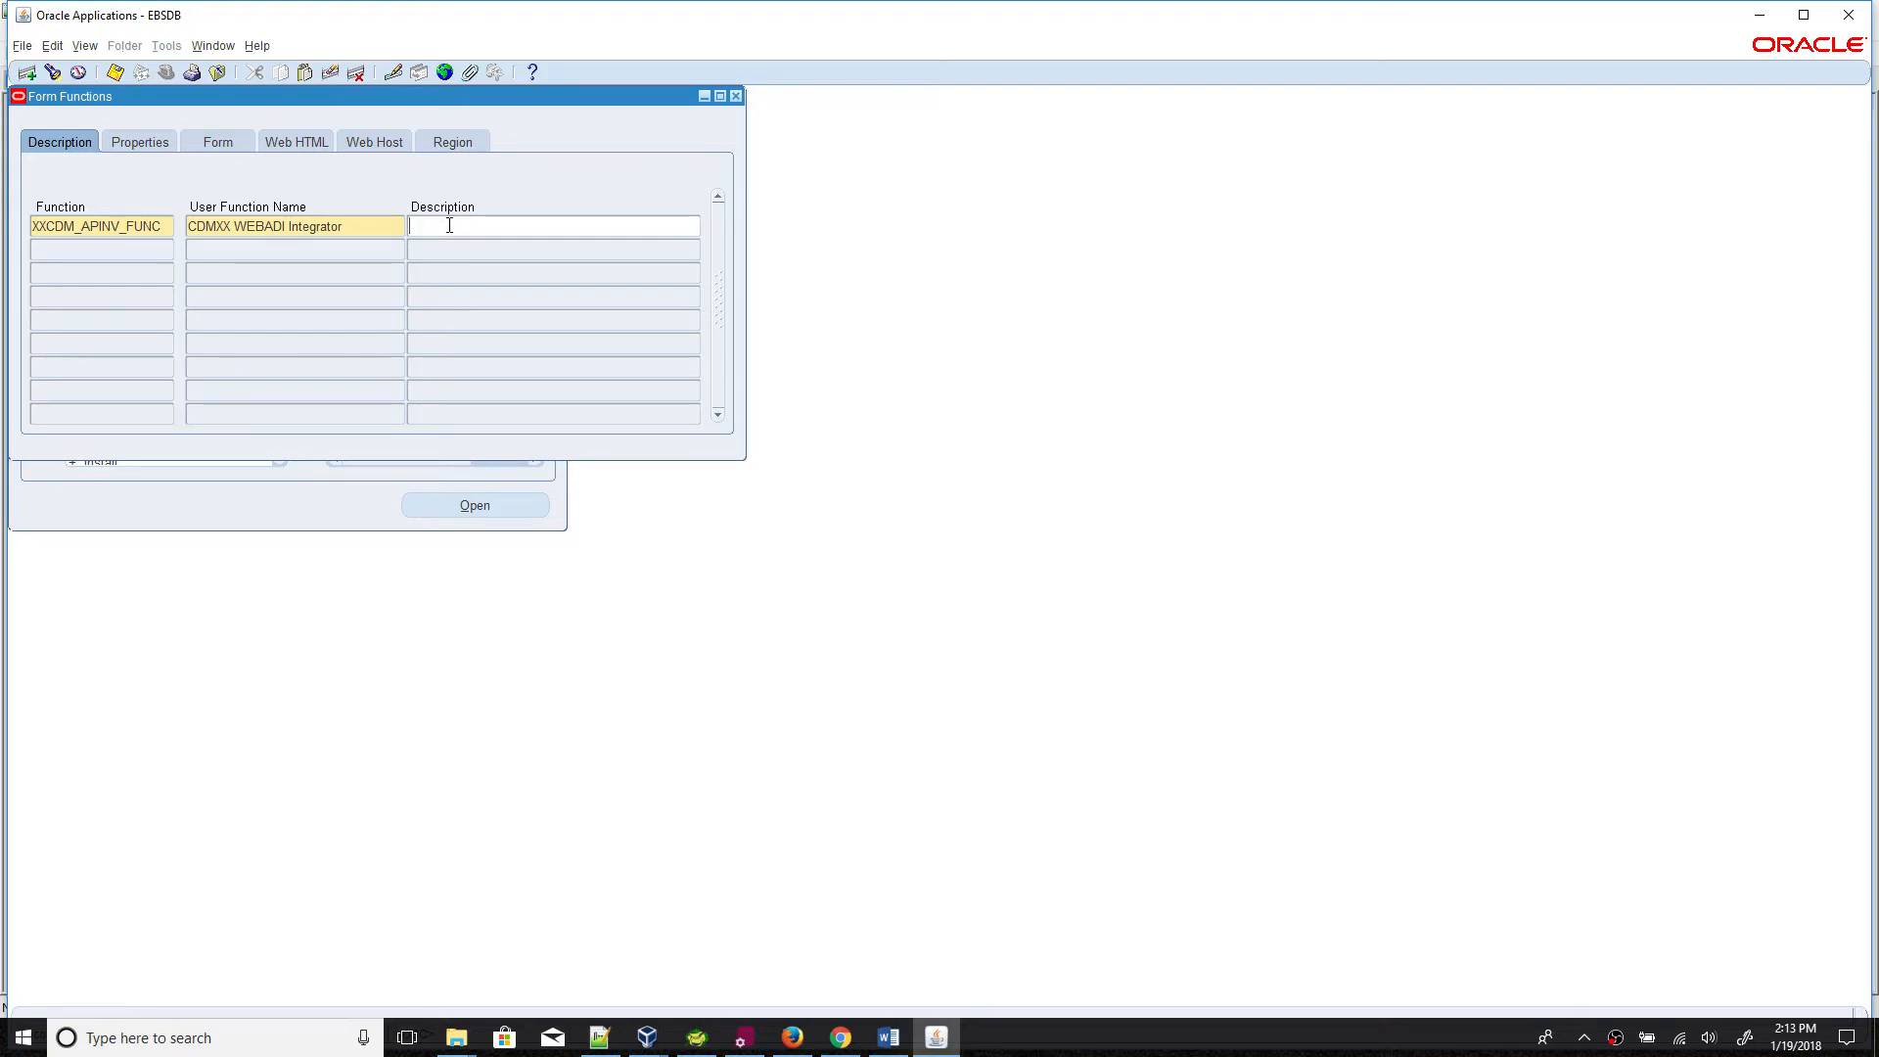
key(ctrl+v)
Step: Set the type of function XXCDM_APINV_FUNC to SSWA servlet function in its properties
click(151, 143)
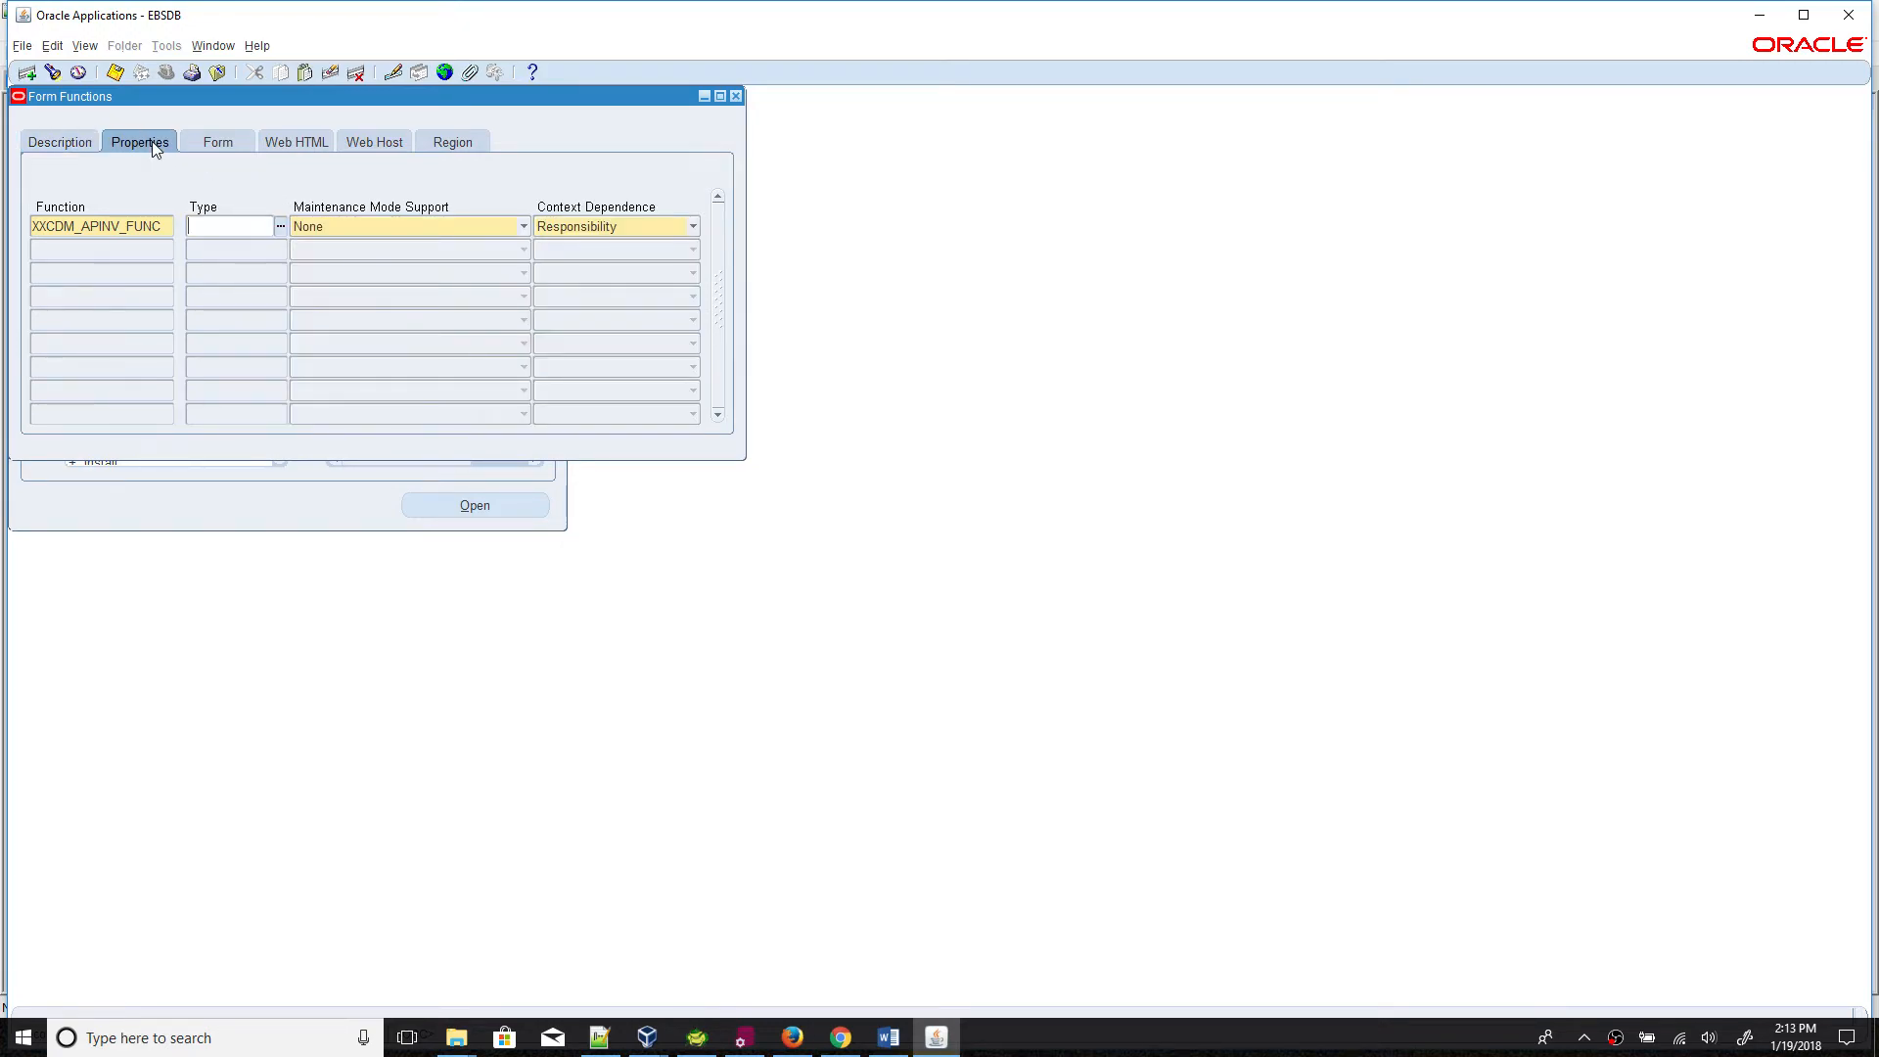
click(280, 227)
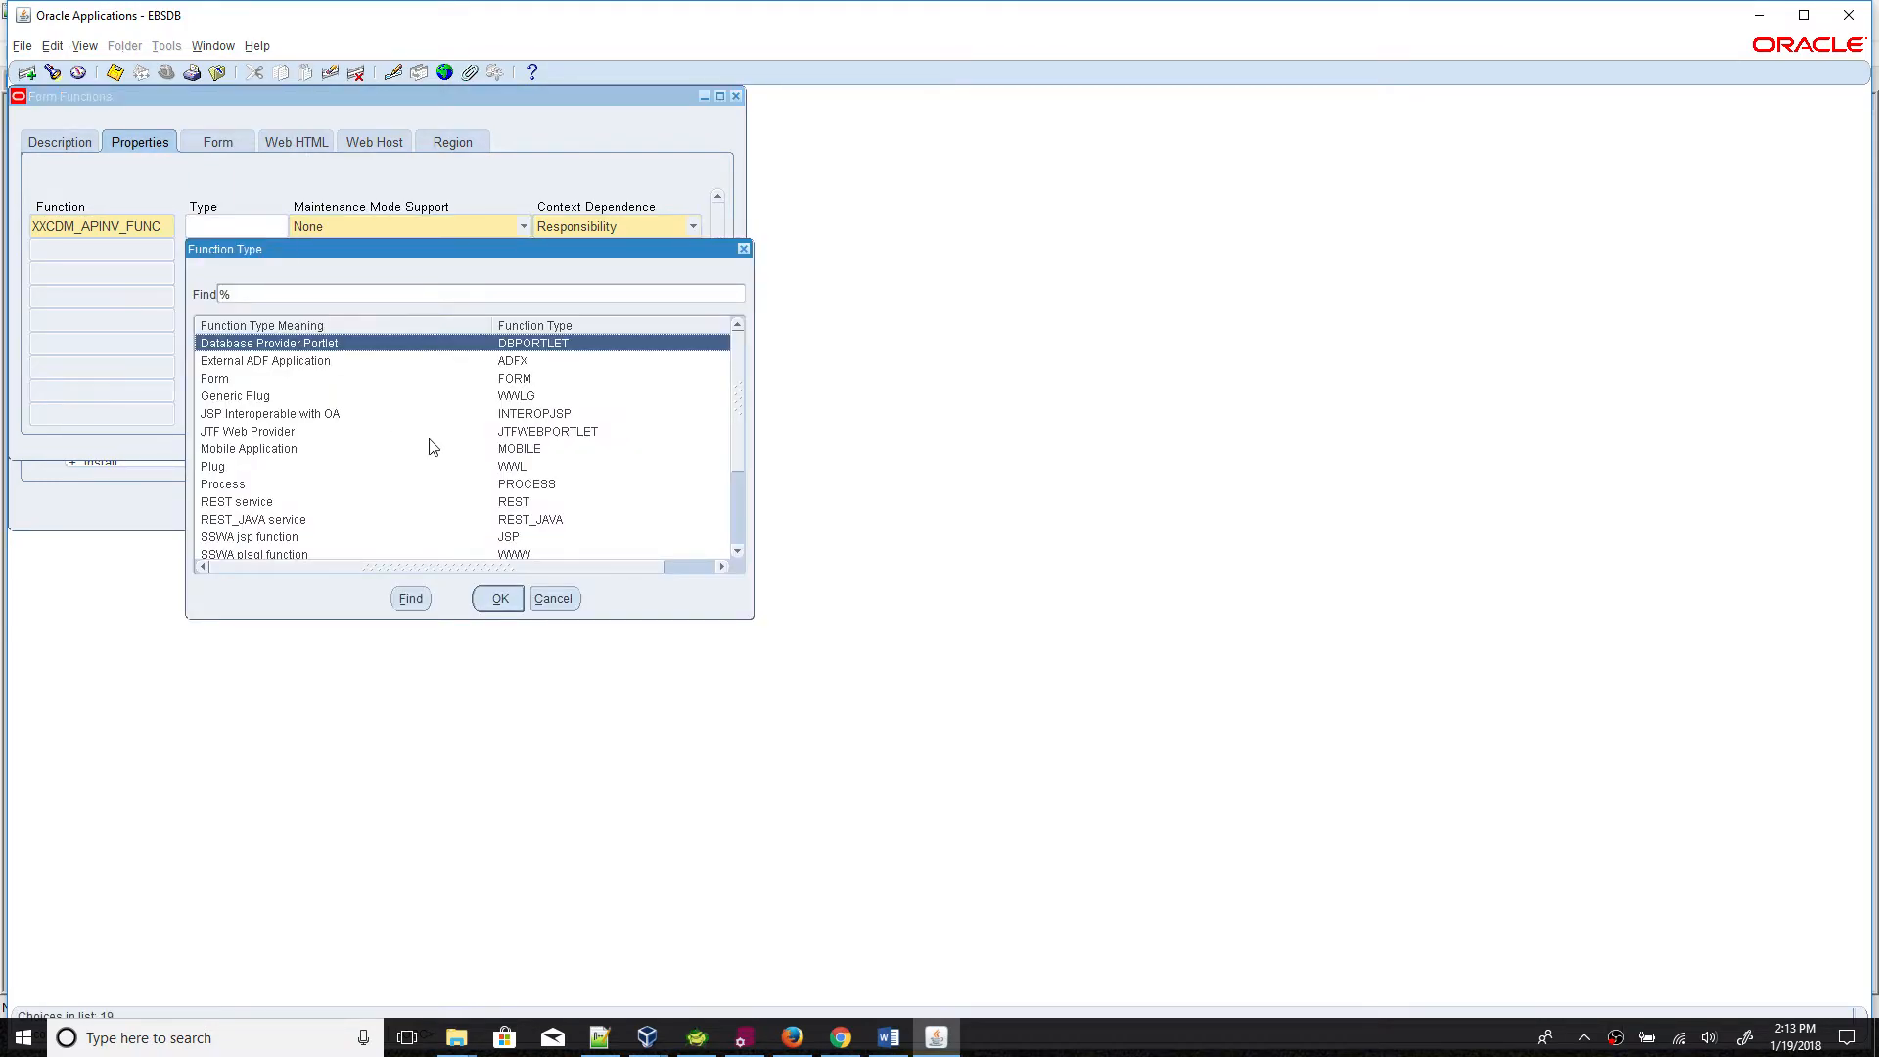
scroll(419, 420, down, 3)
scroll(419, 420, up, 3)
scroll(391, 479, down, 3)
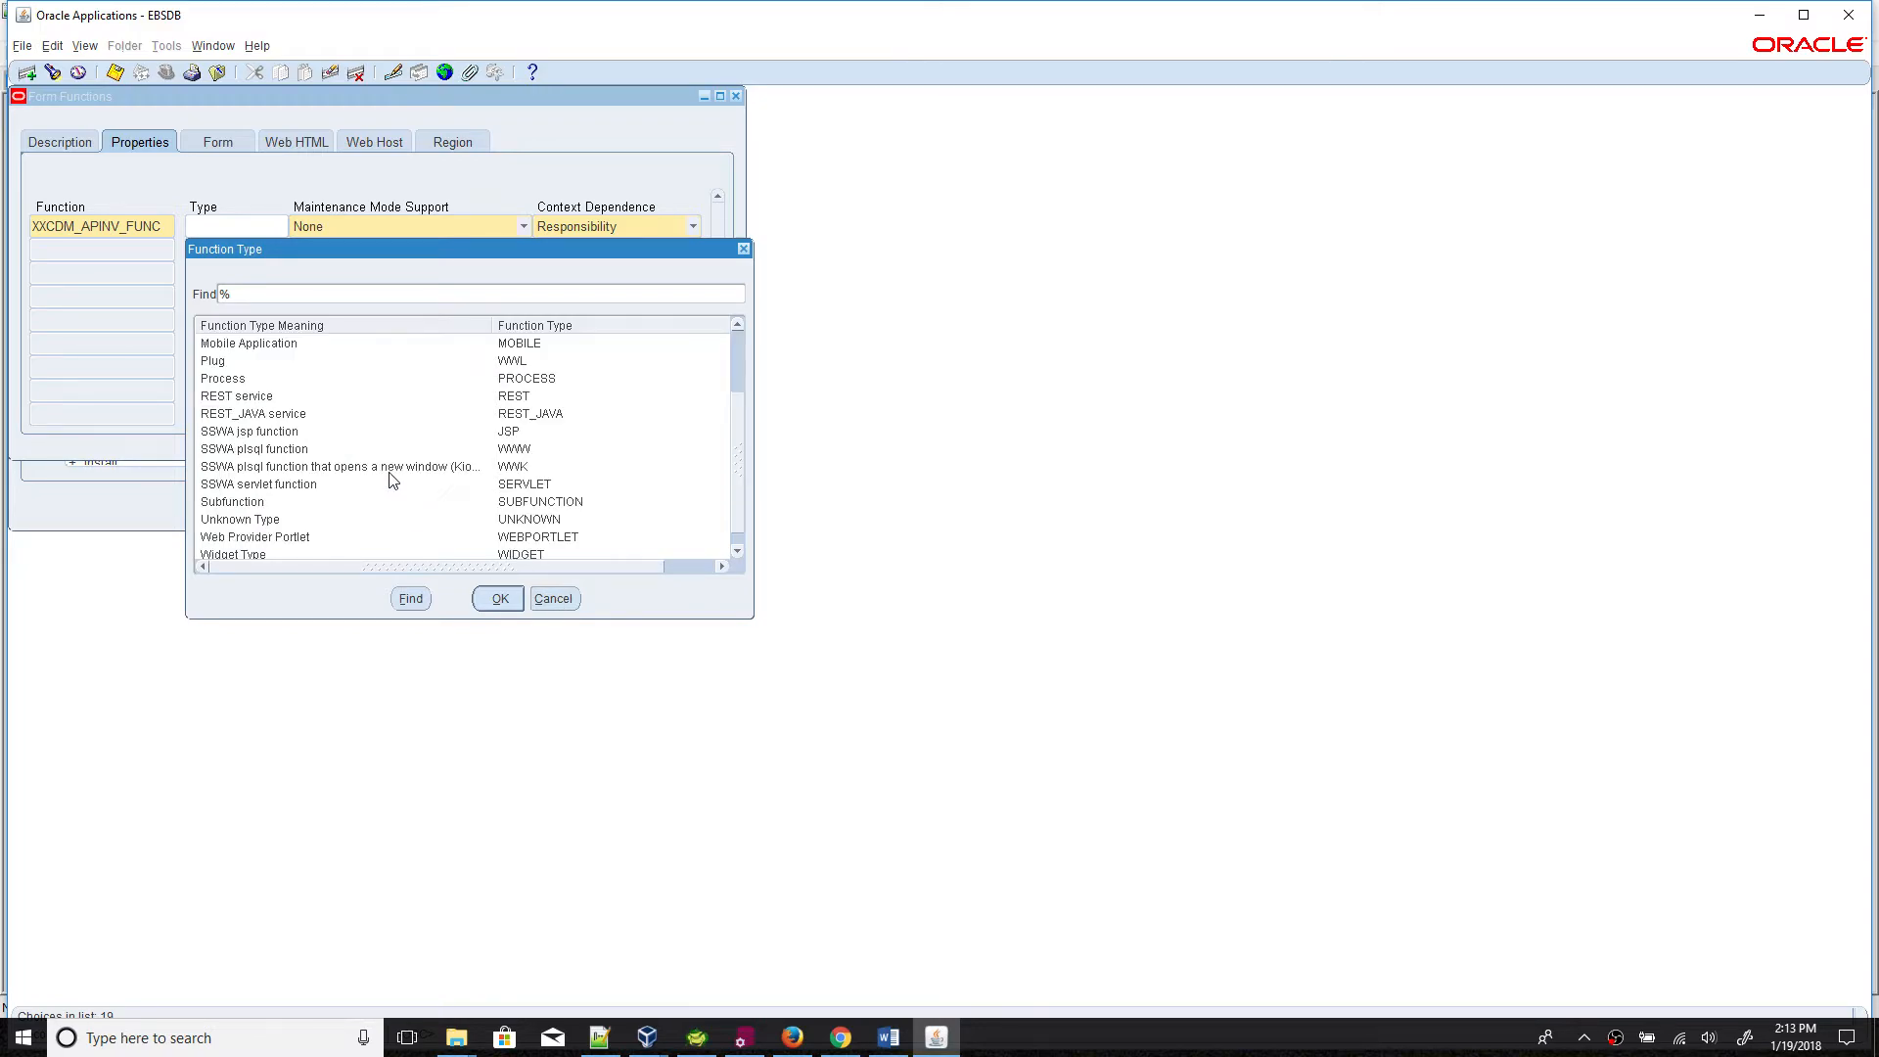
double_click(248, 467)
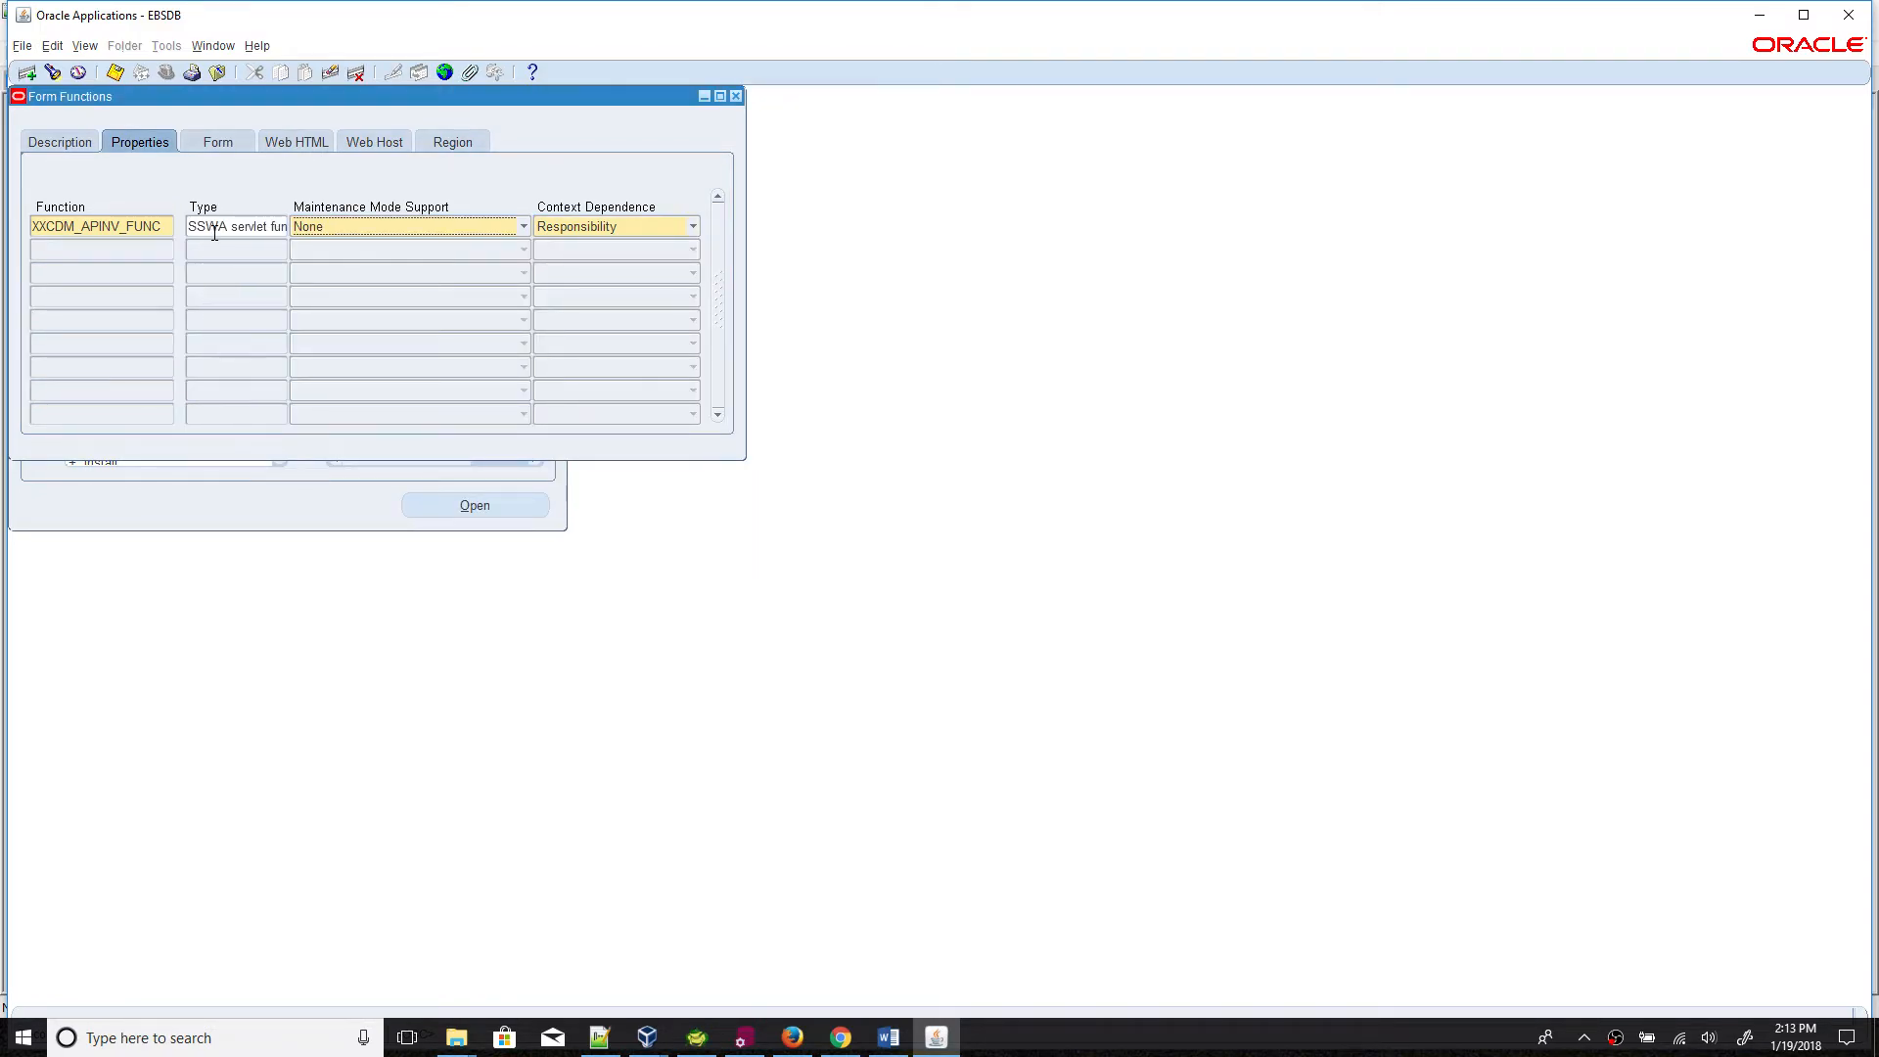
Step: Go to the function's form parameters, then switch to the blog in Chrome and copy the query that retrieves the parameter details
click(209, 142)
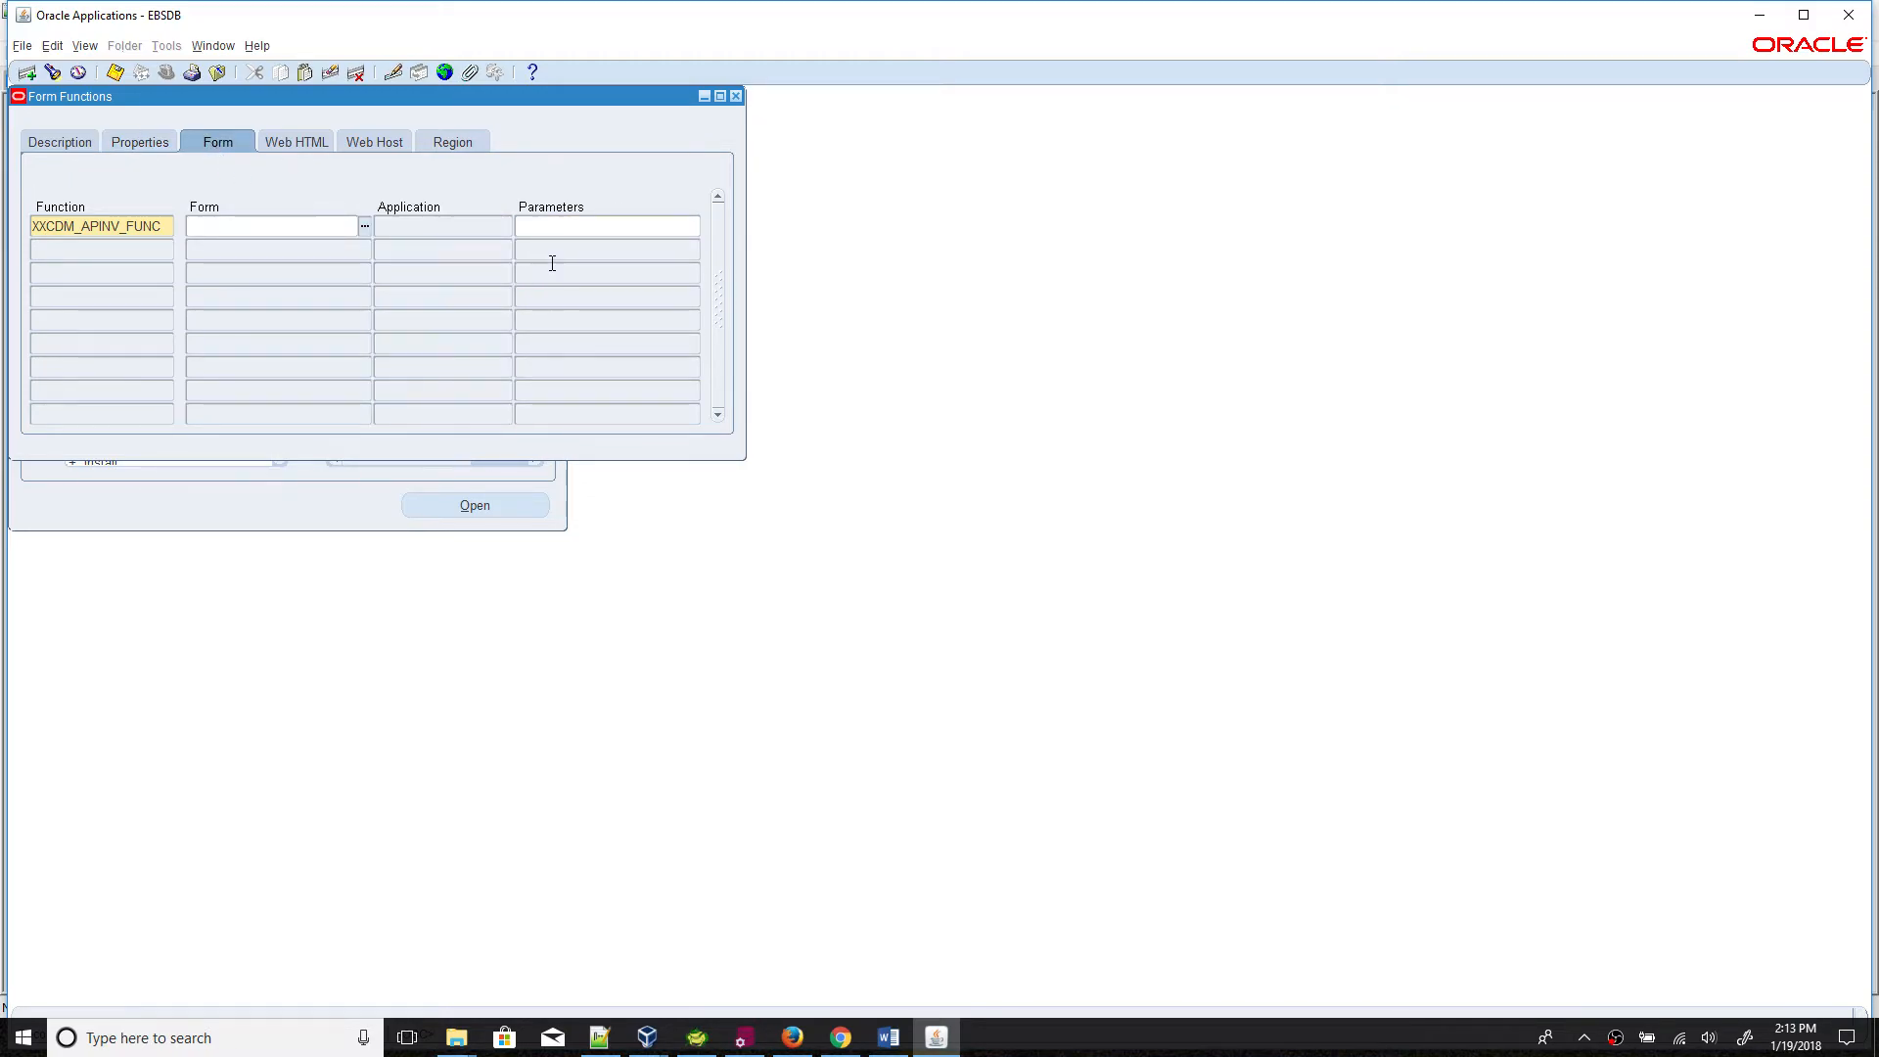
click(580, 227)
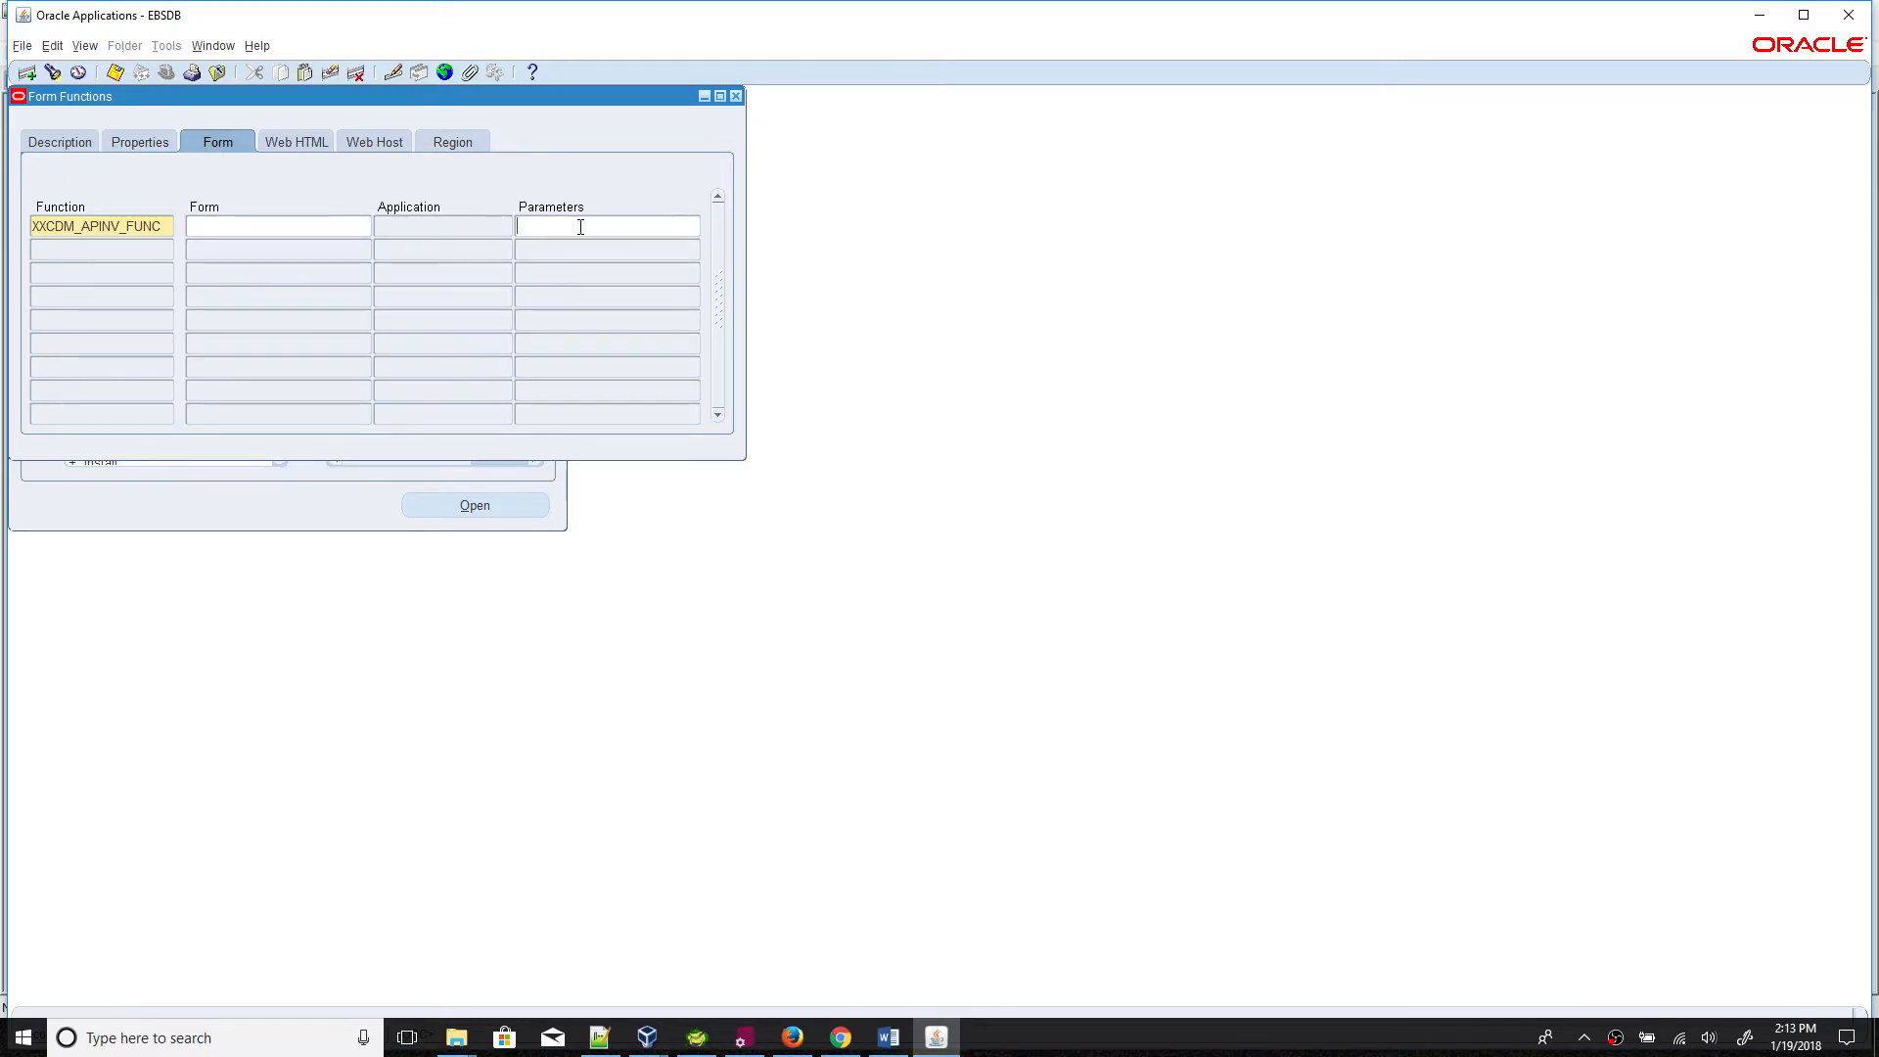
click(841, 1037)
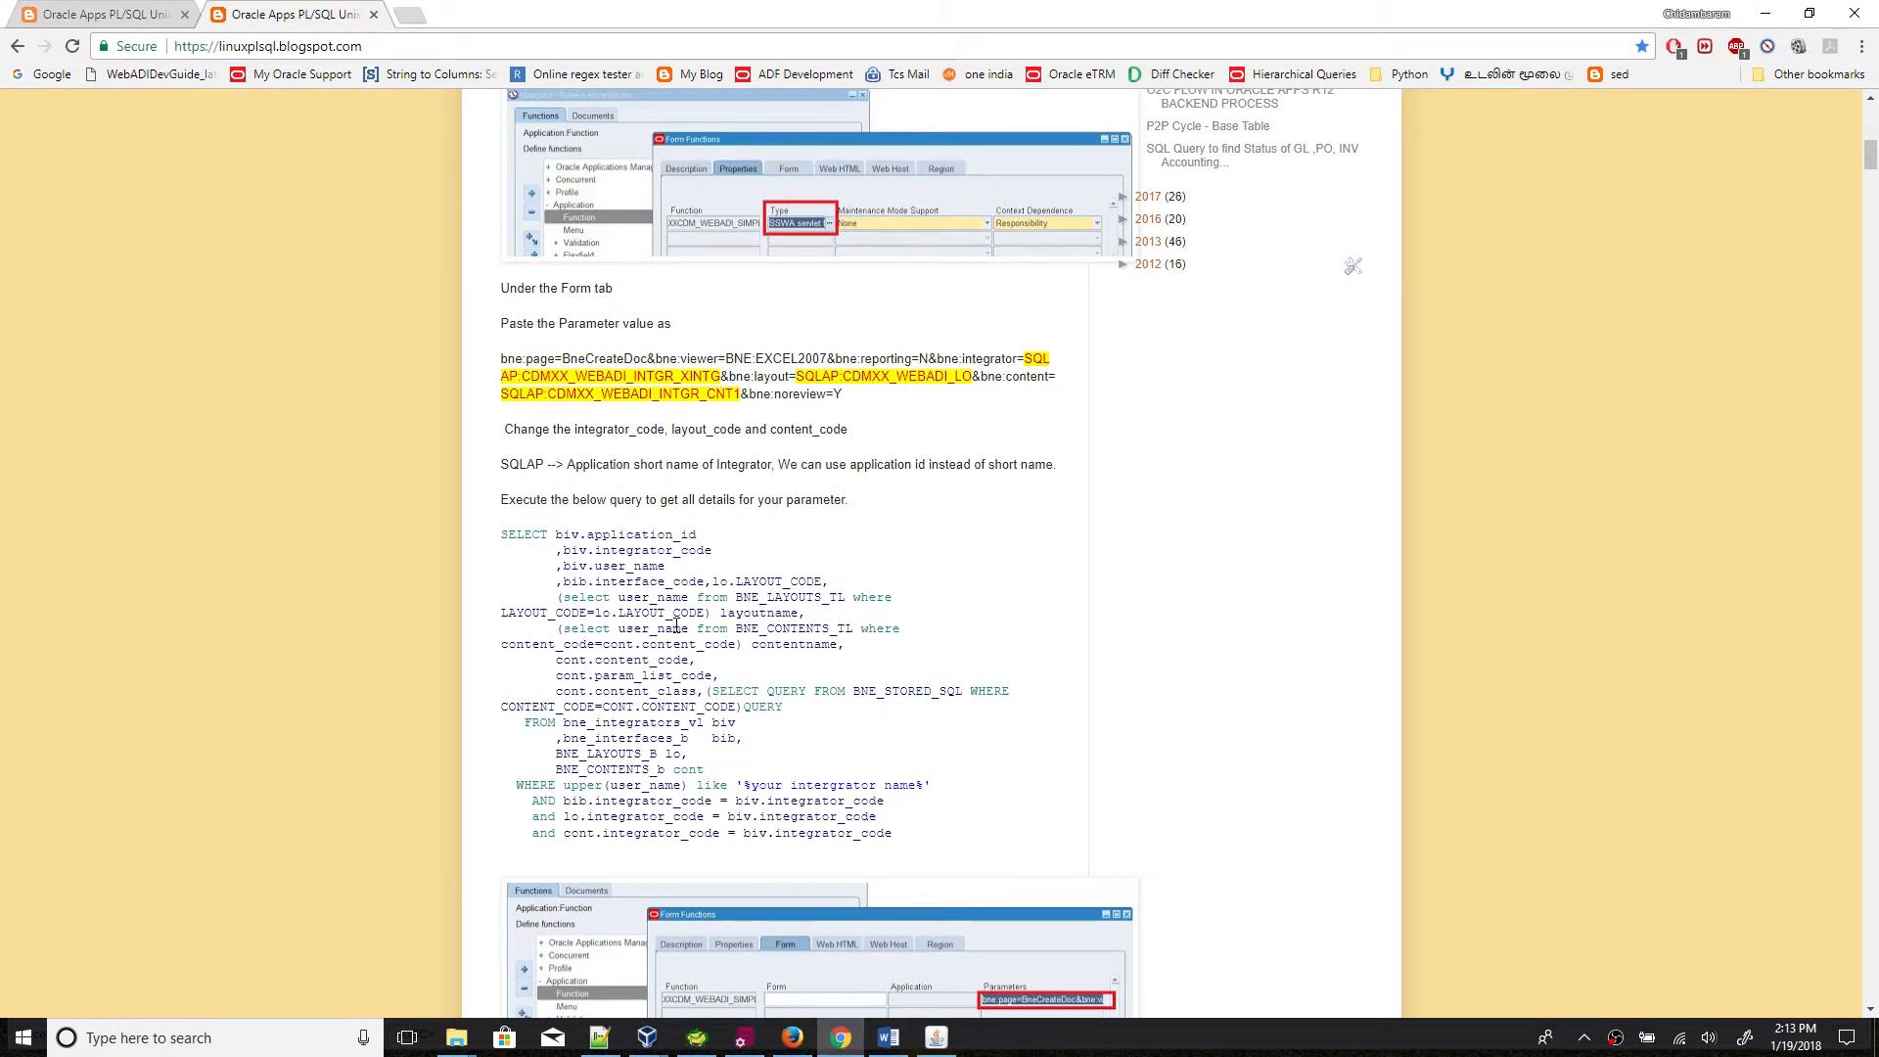
scroll(677, 626, down, 2)
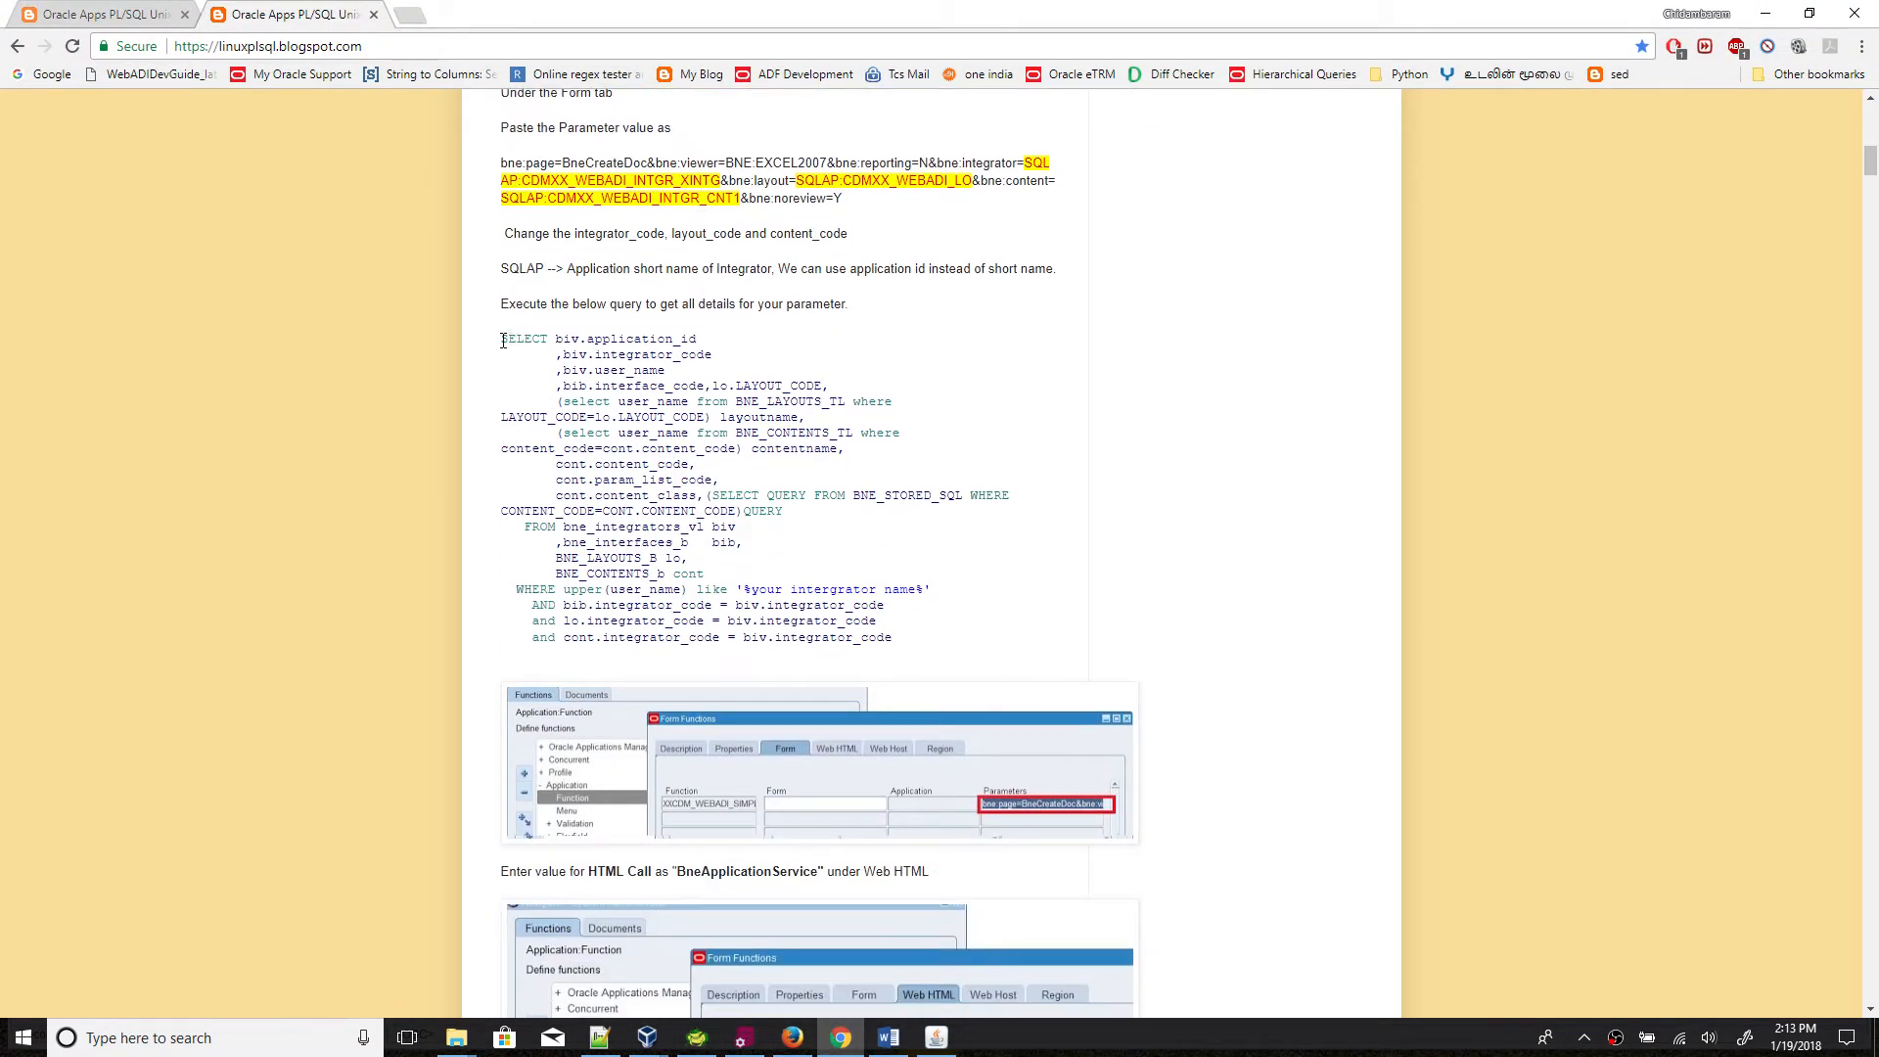
drag(502, 340, 918, 638)
key(ctrl+c)
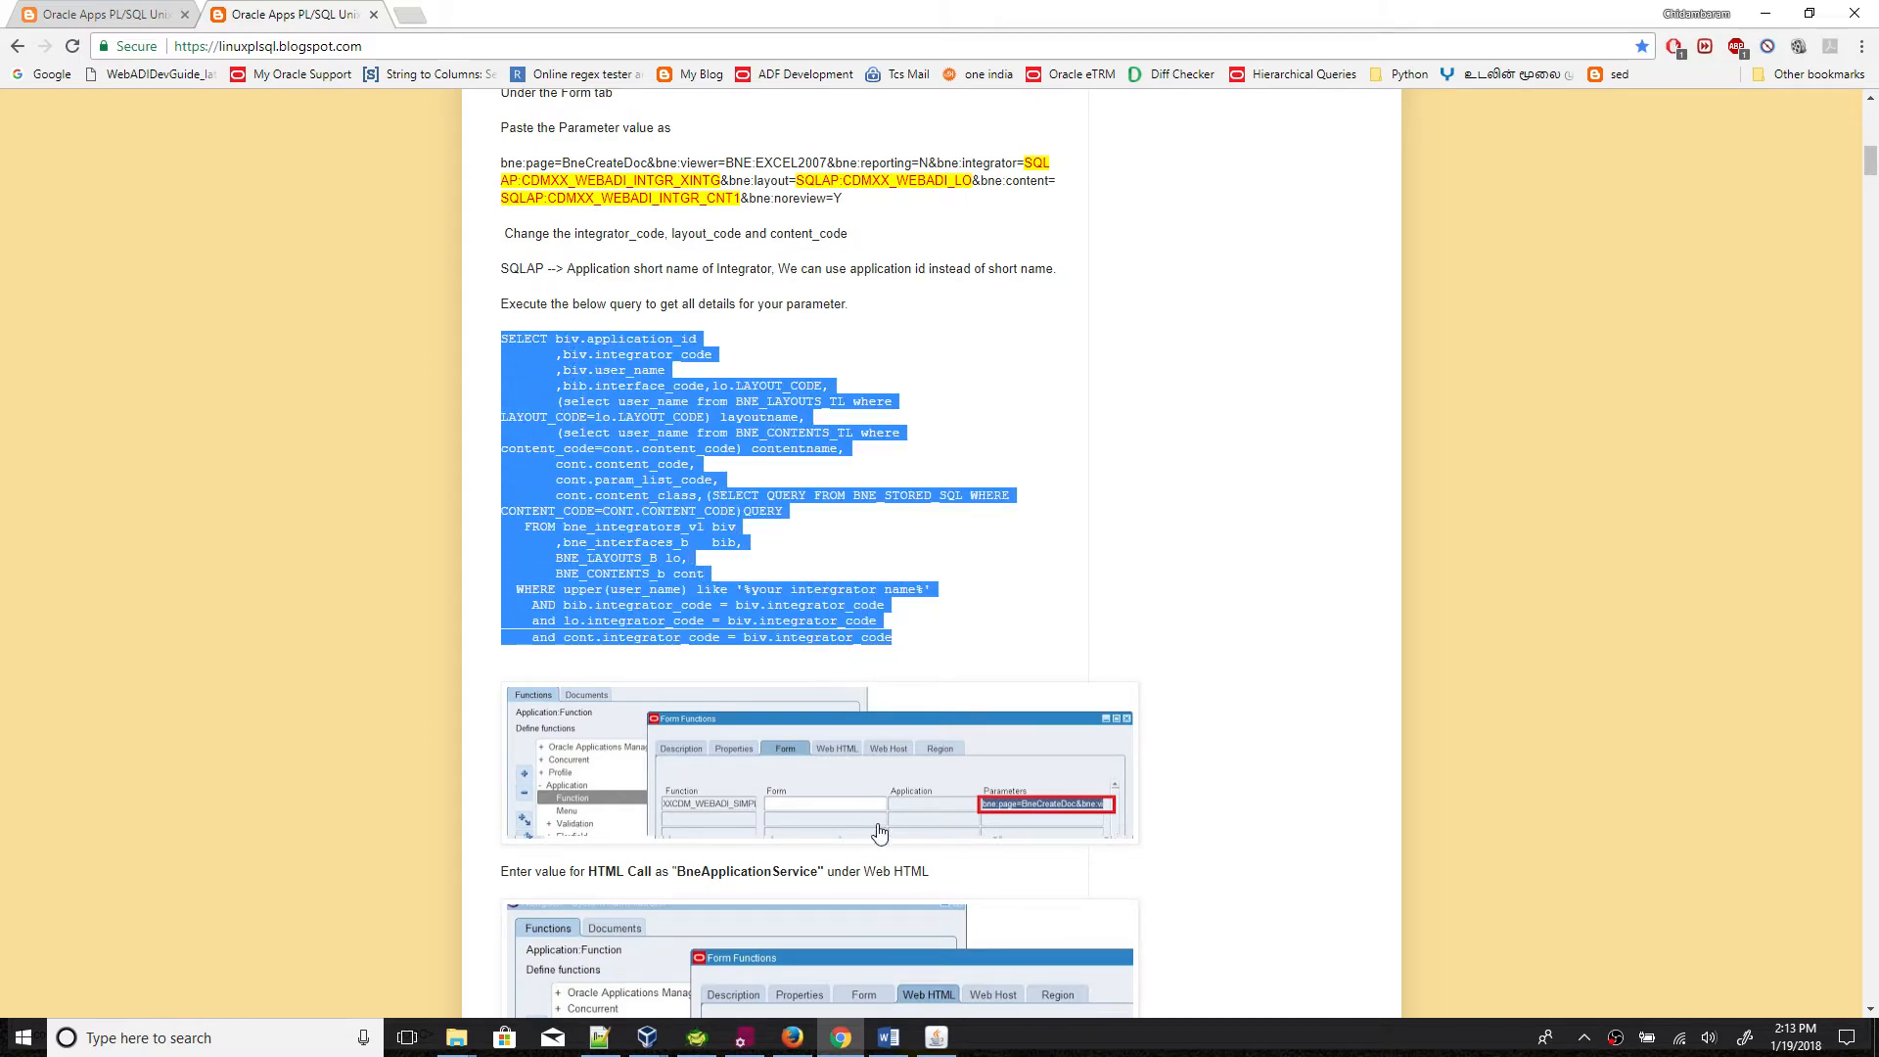
Step: Switch to Toad and paste the copied query on its own lines below the XXCDM_AP_INVOICE_TAB select statement
click(697, 1037)
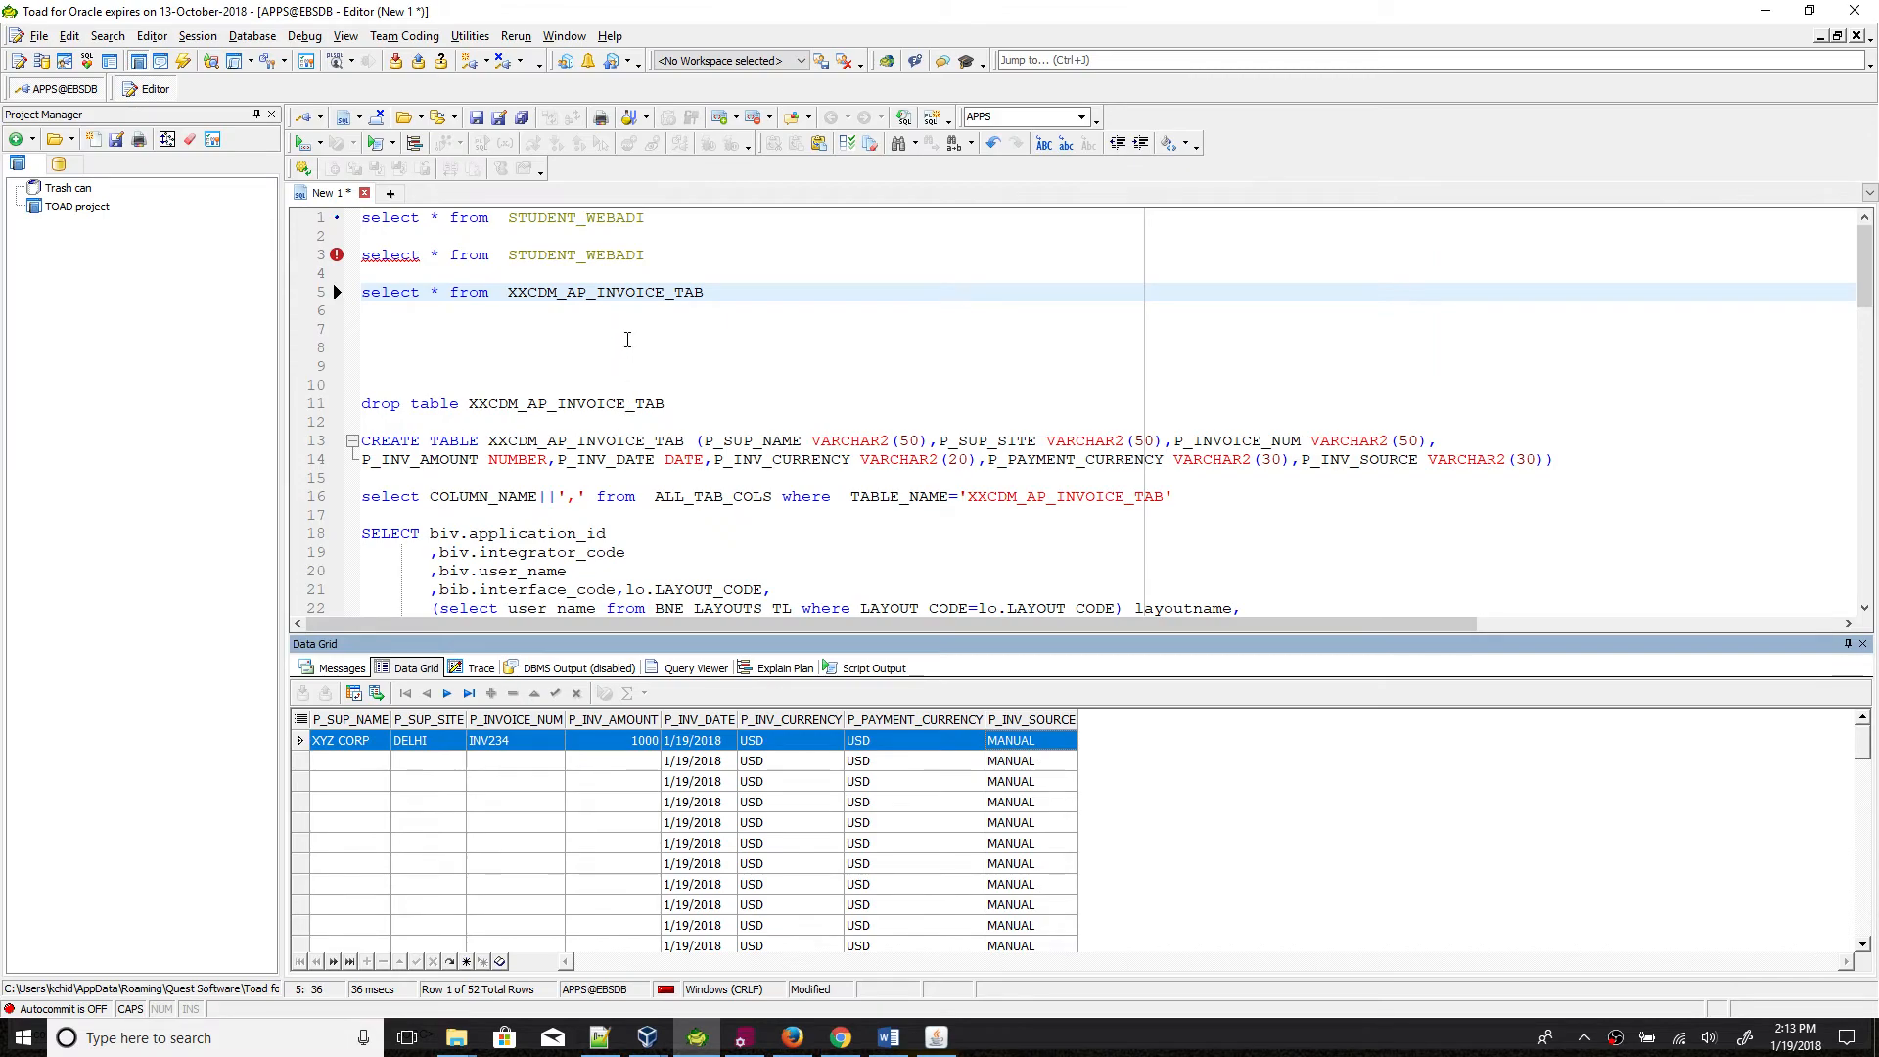
click(627, 337)
key(Return)
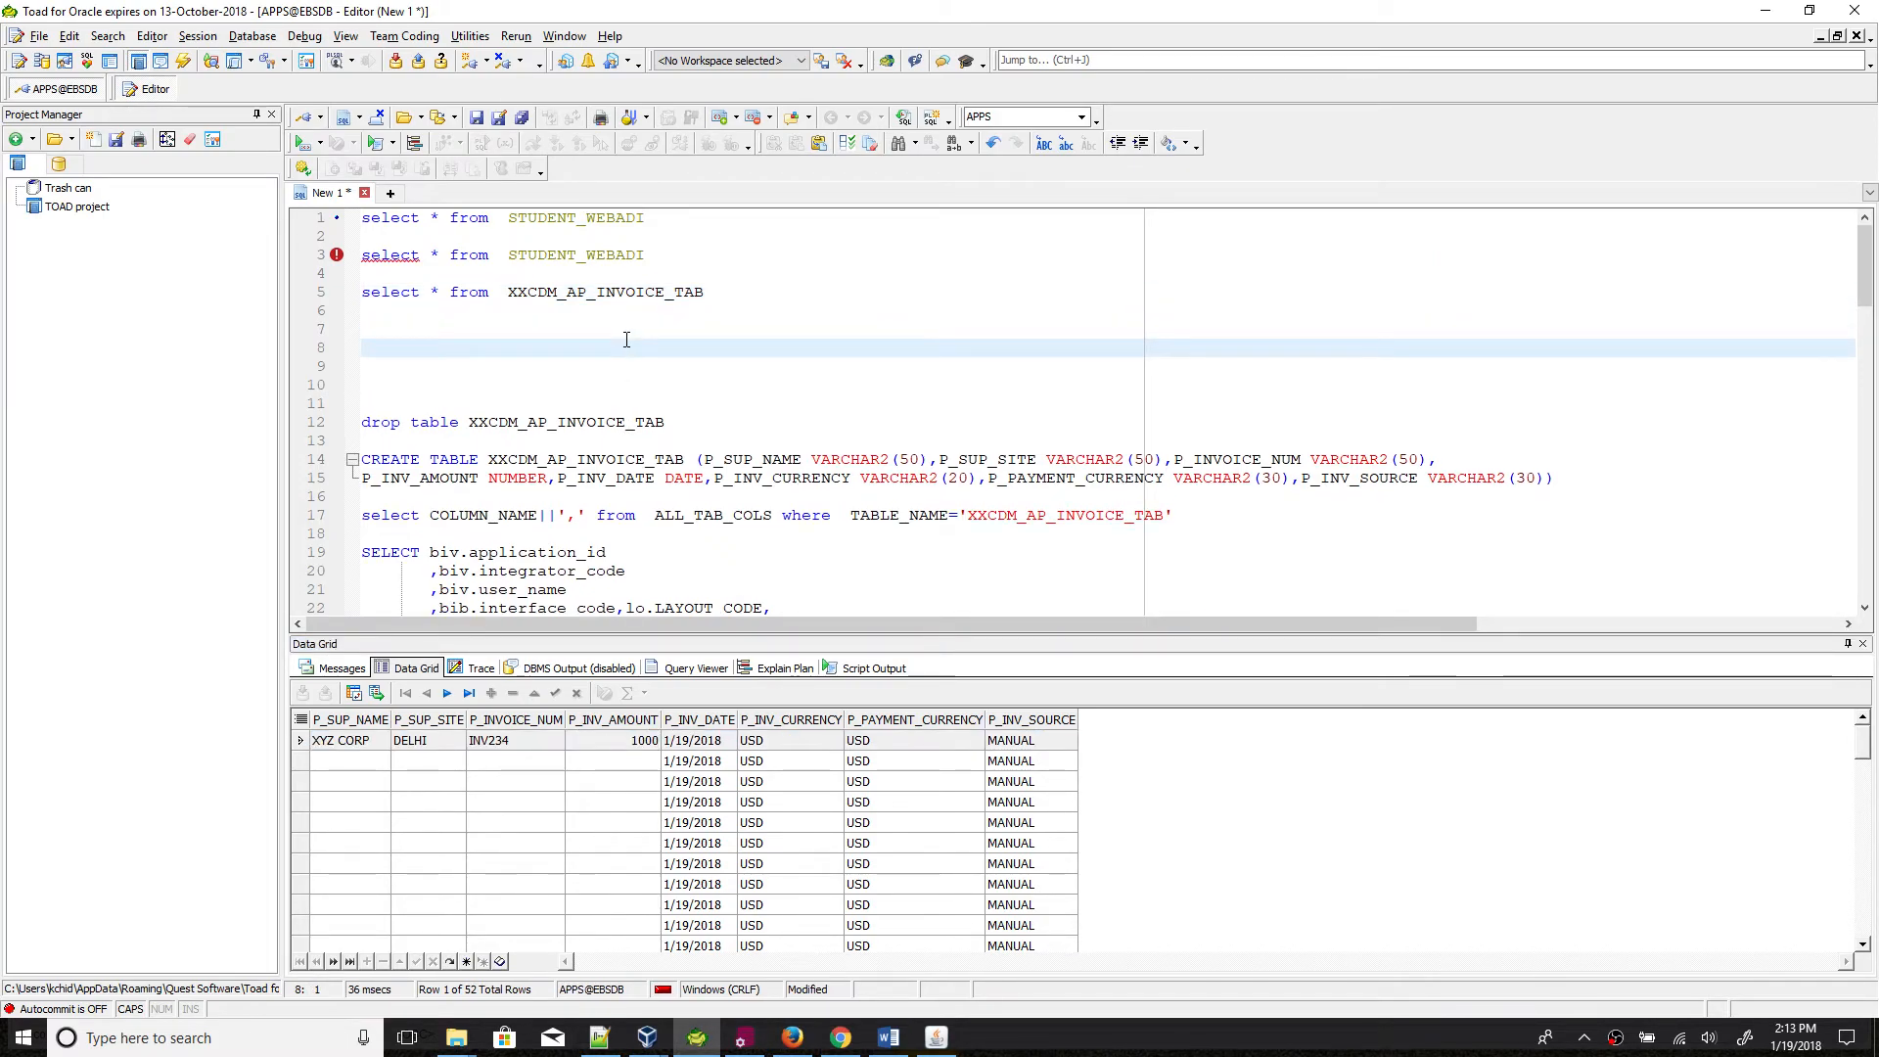
key(ctrl+v)
key(Return)
key(Return)
scroll(841, 425, up, 1)
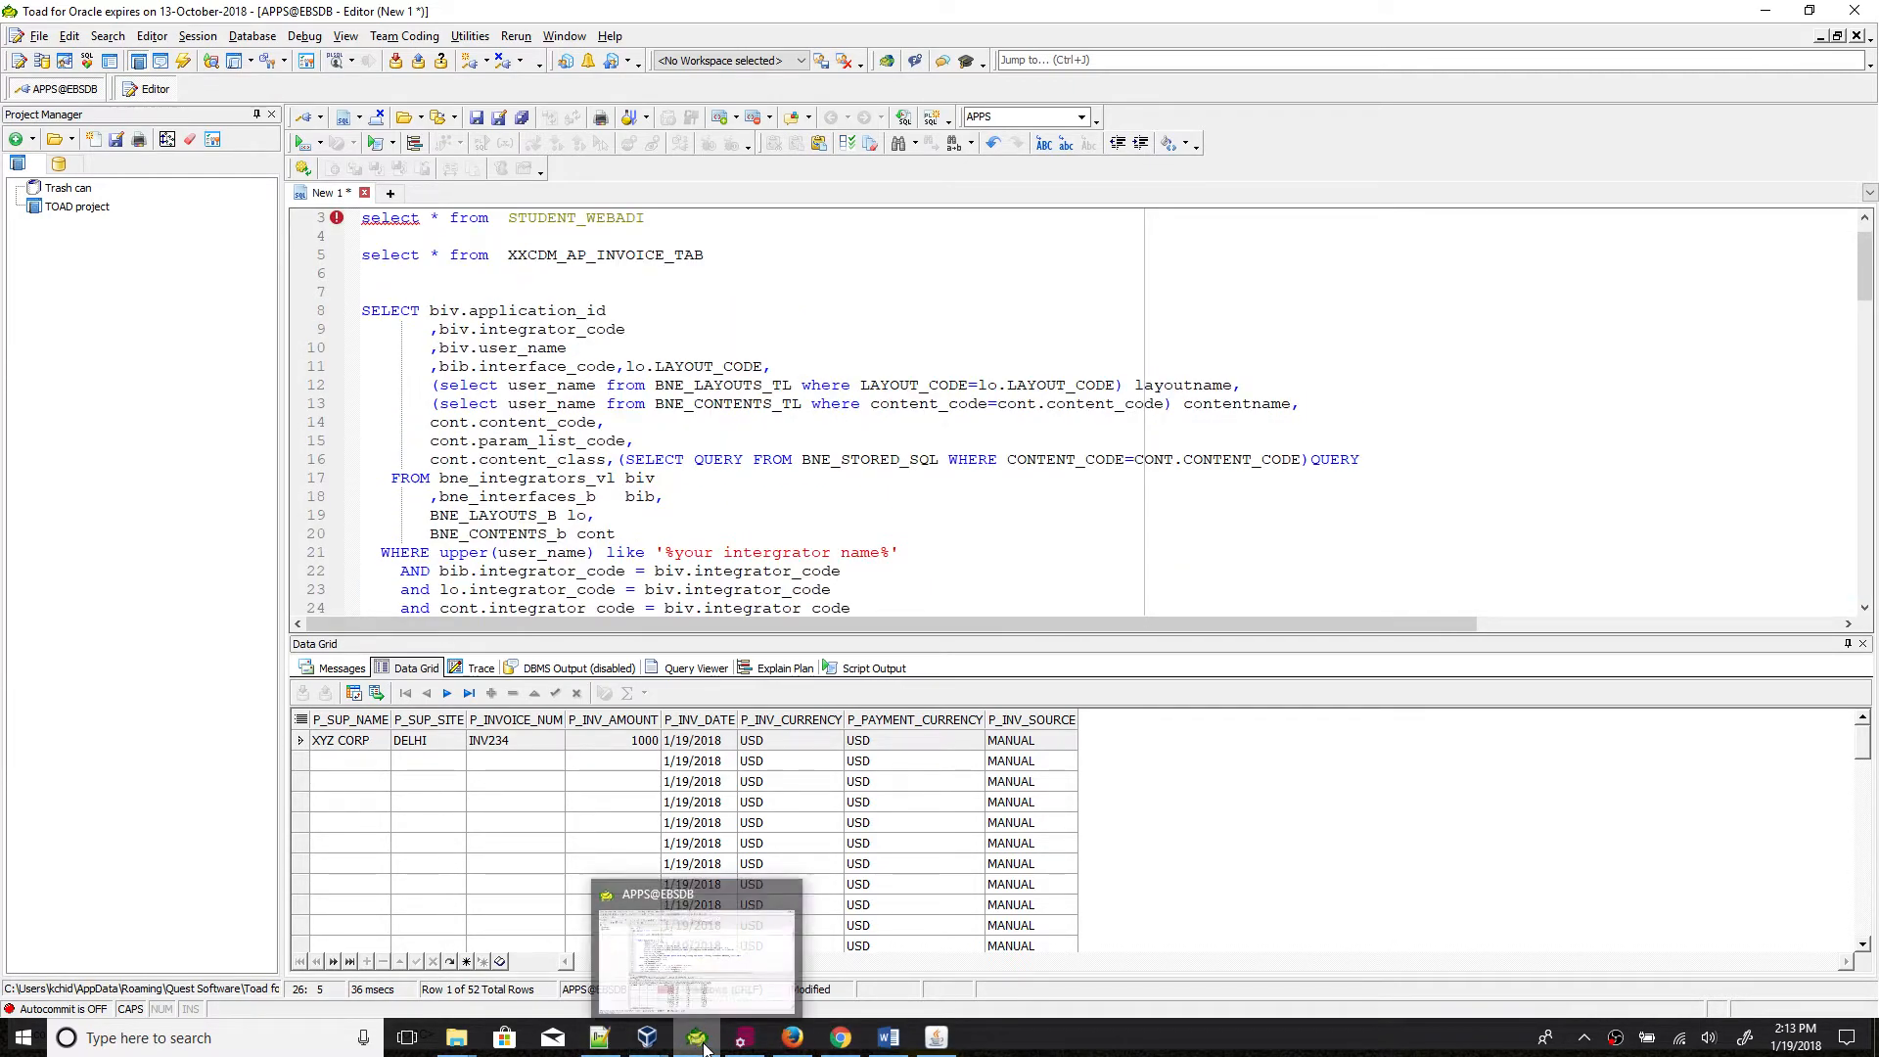
Step: Copy CDMXX WEBADI Integrator from the Notepad++ notes and replace the integrator name placeholder in Toad's query with it
click(600, 1045)
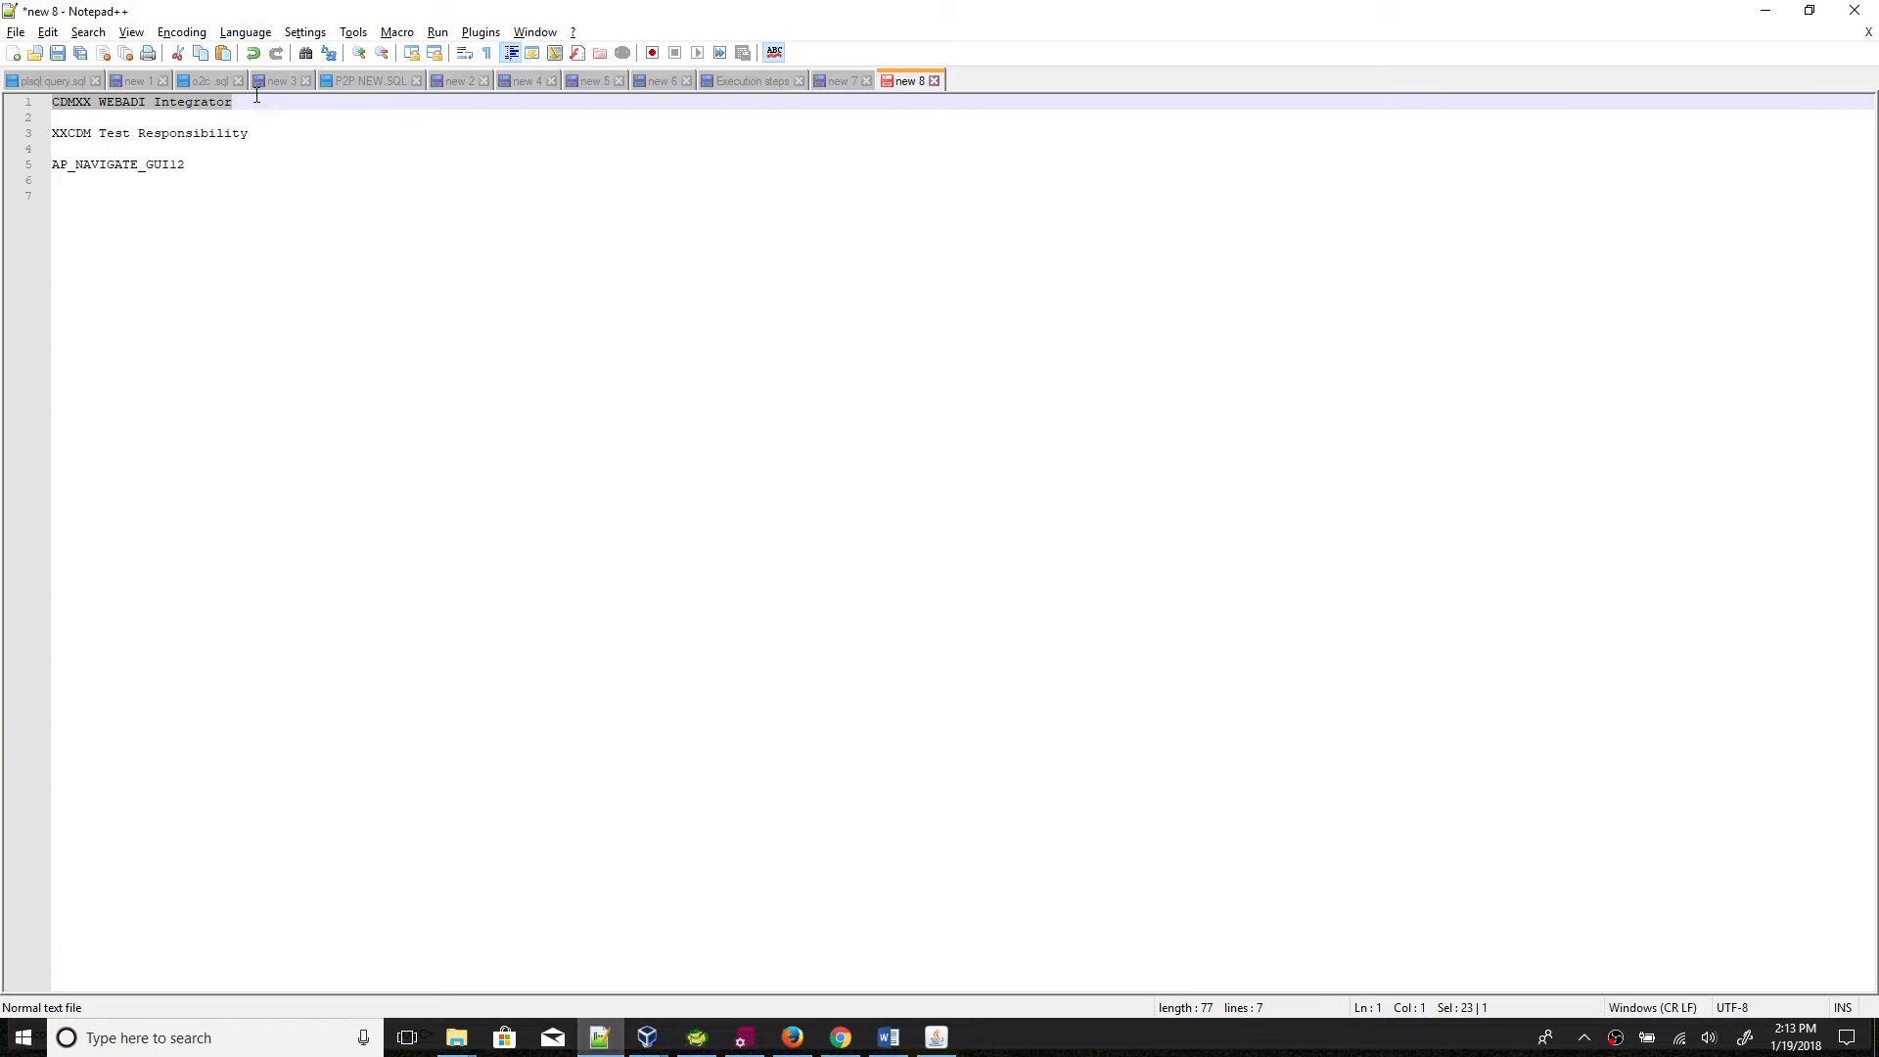
drag(235, 102, 25, 90)
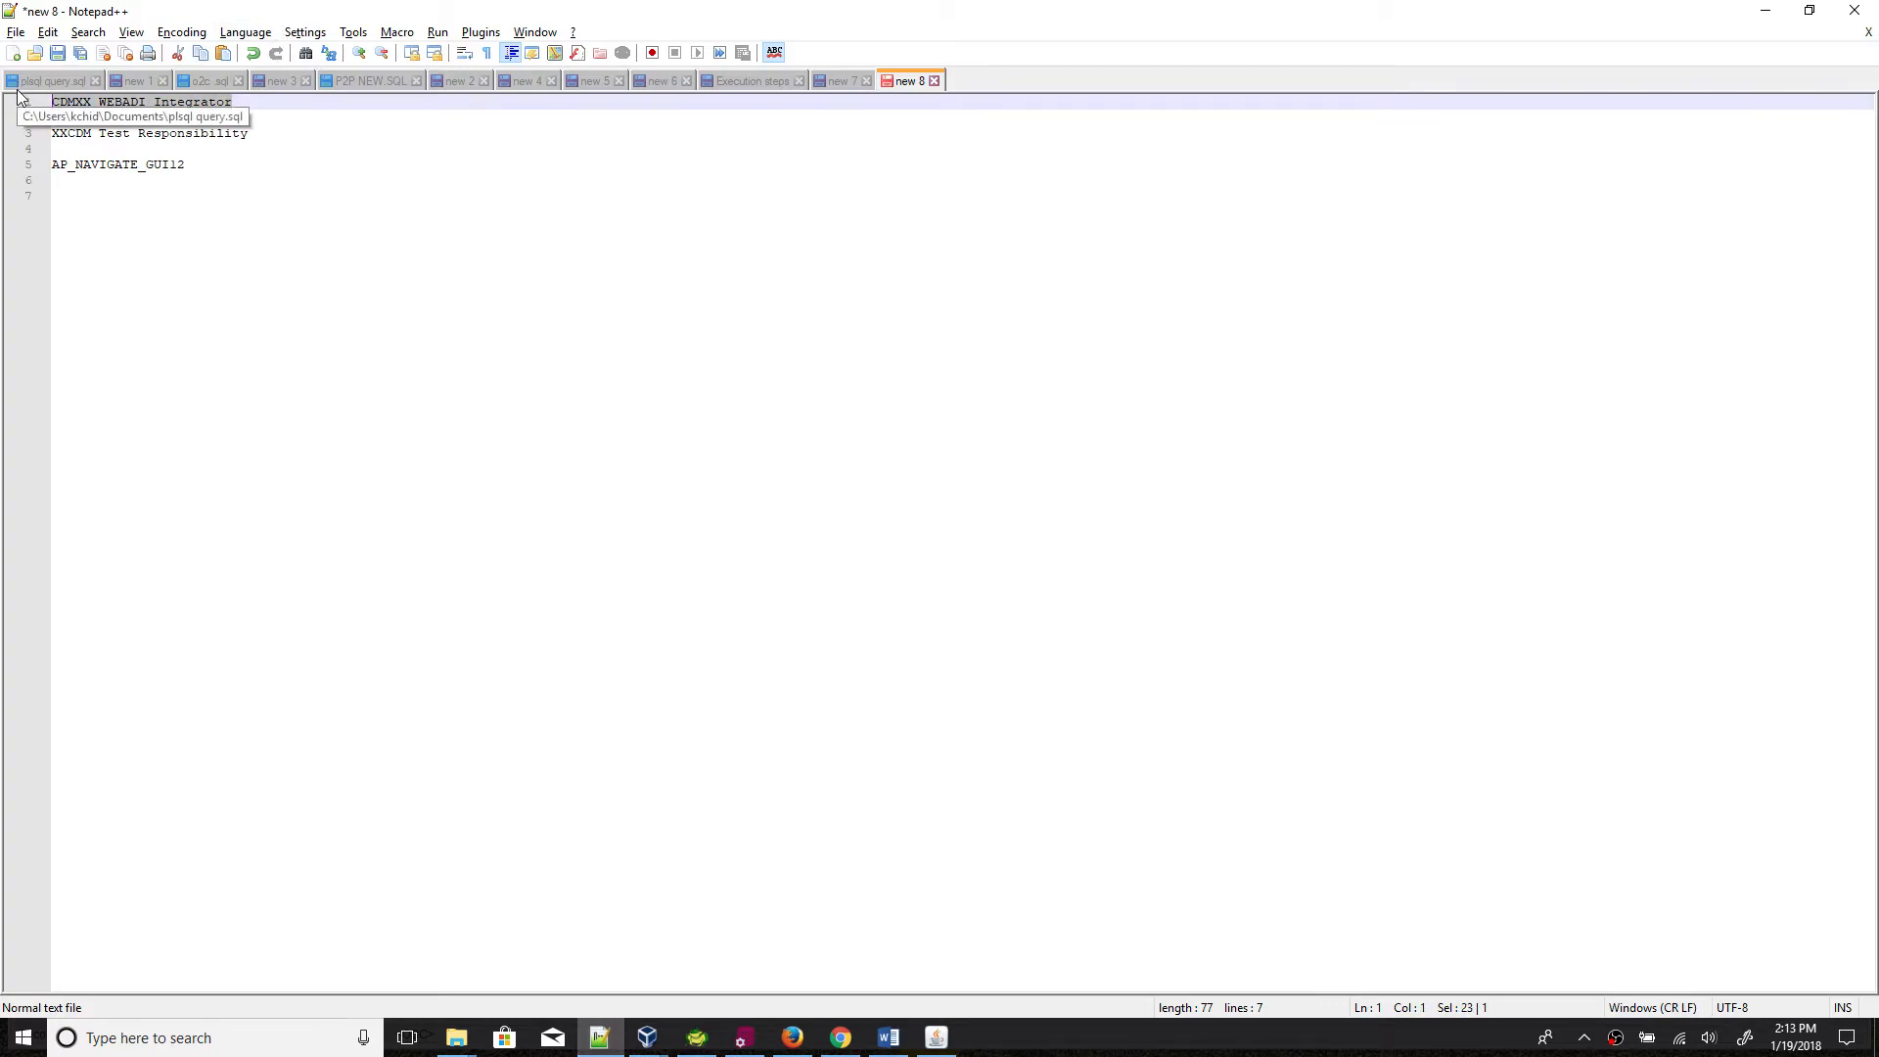
click(600, 1042)
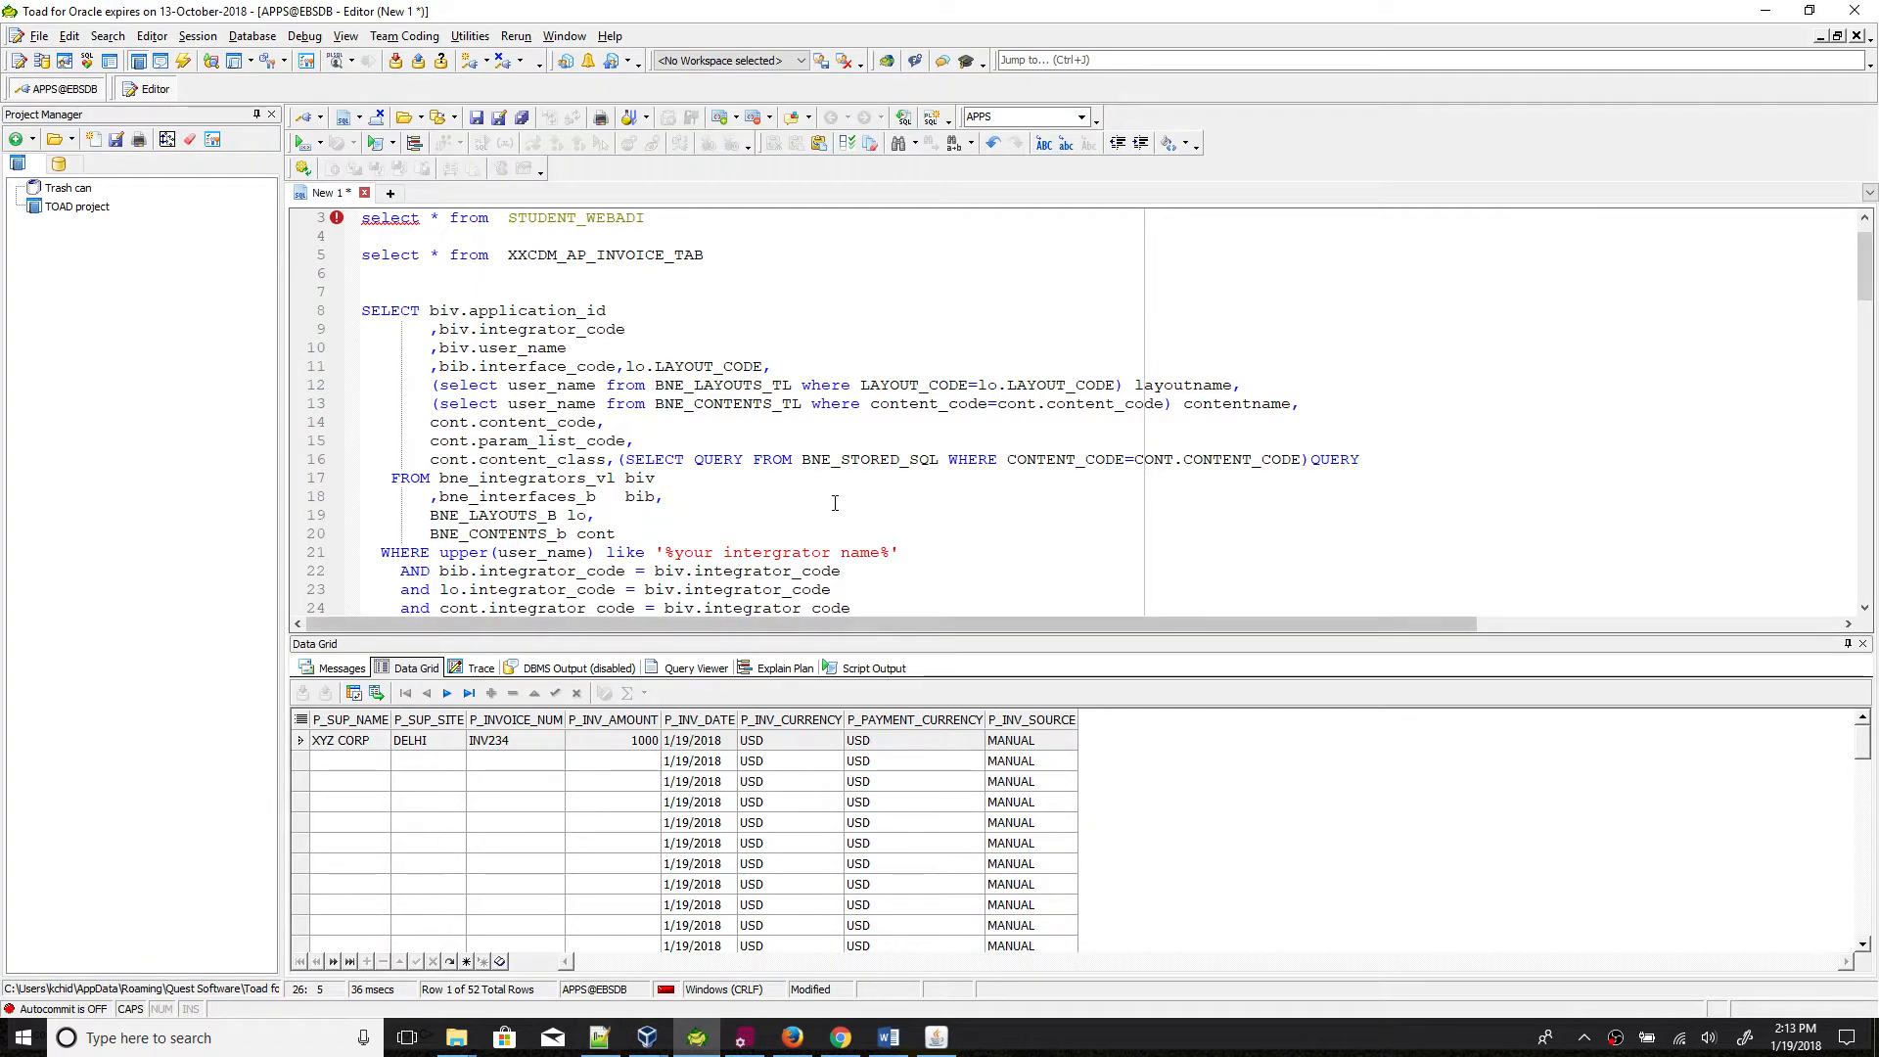
scroll(681, 440, down, 3)
drag(682, 440, 887, 443)
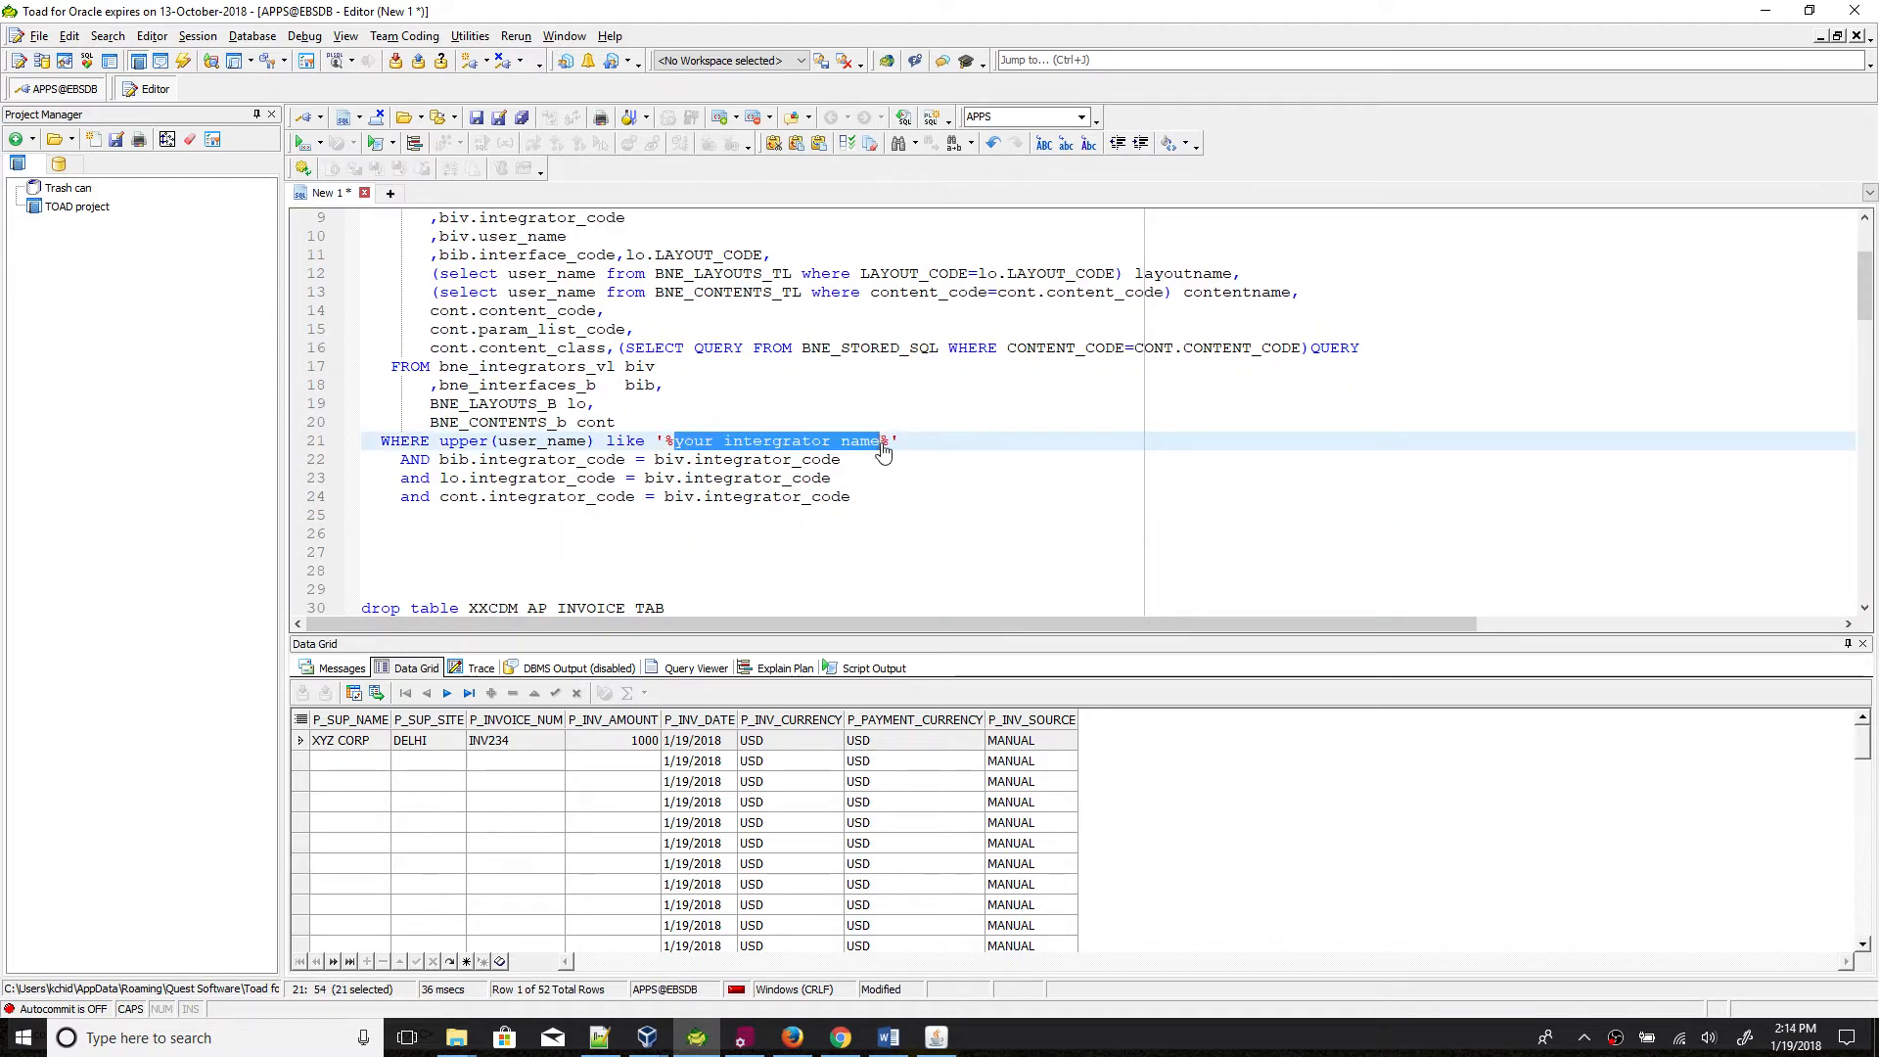
text(CDMXX WEBADI Integrator%)
Step: Convert the integrator name in the query's WHERE clause to uppercase and run the query
drag(674, 441, 896, 449)
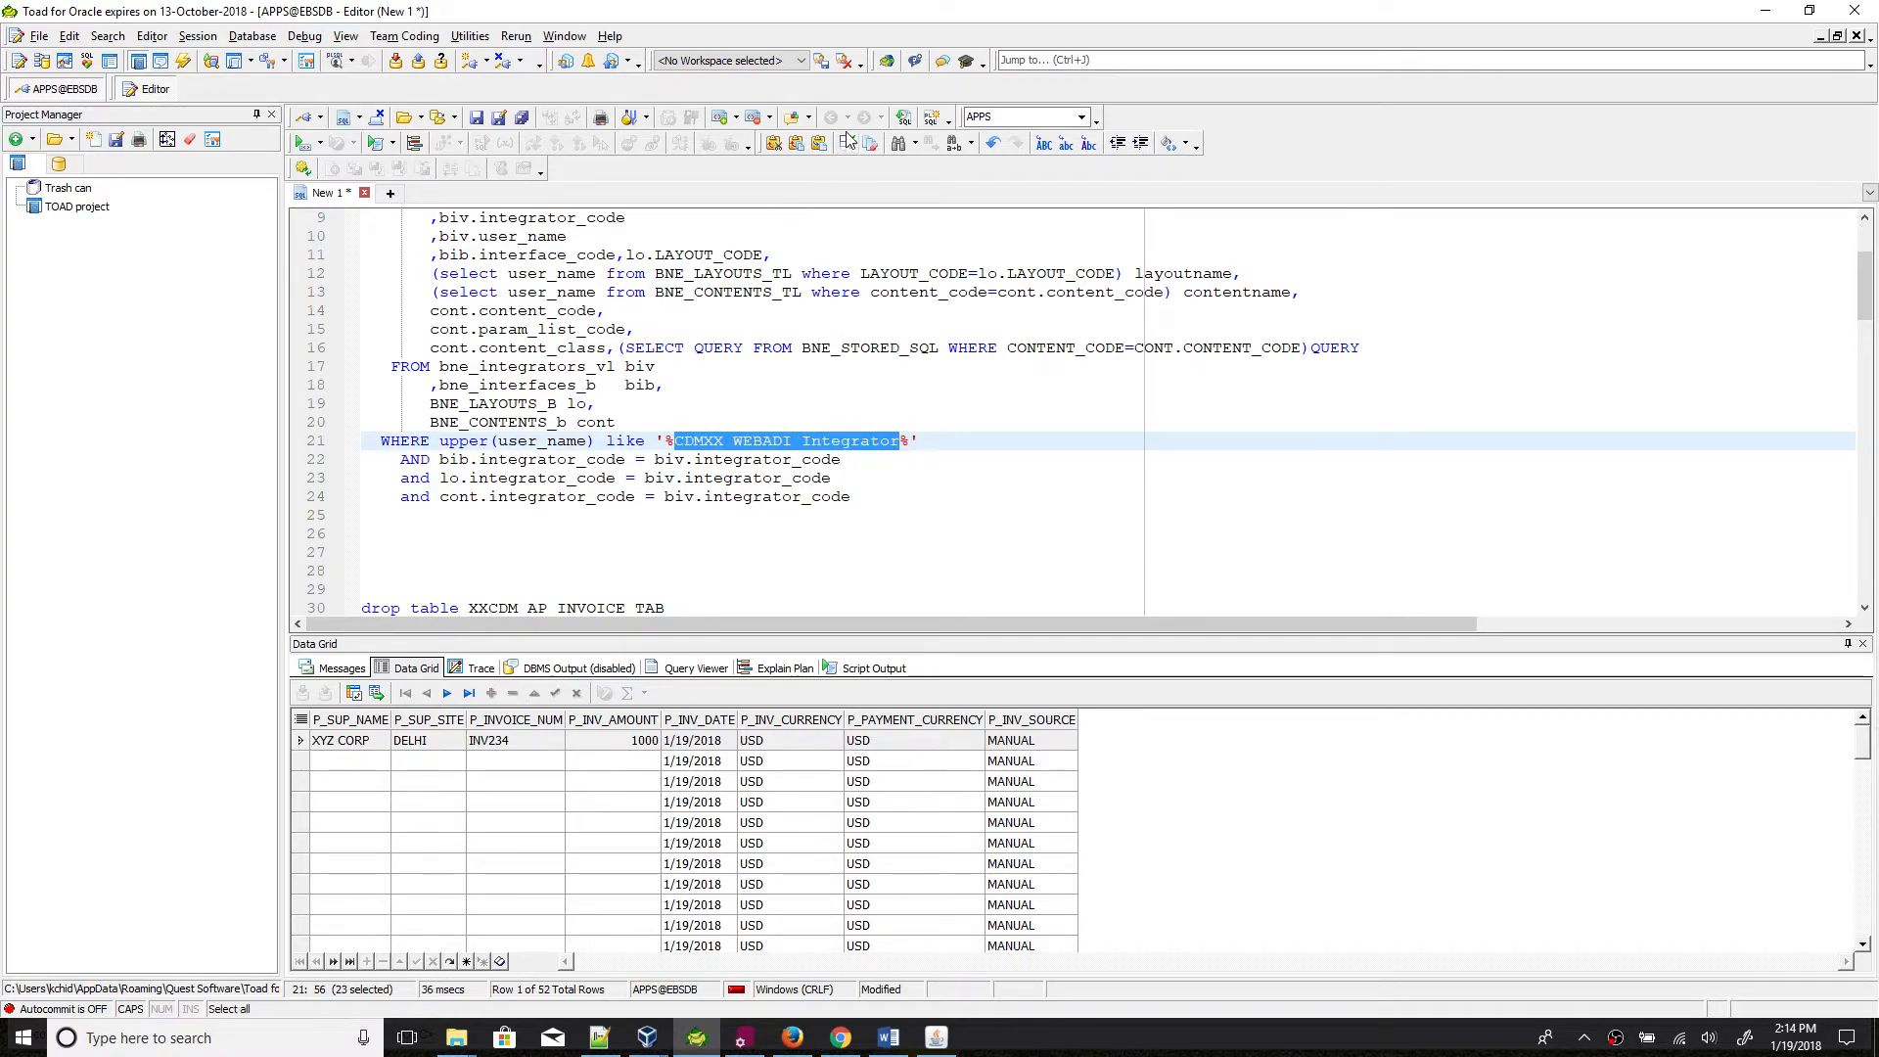
click(1043, 144)
click(818, 388)
key(F9)
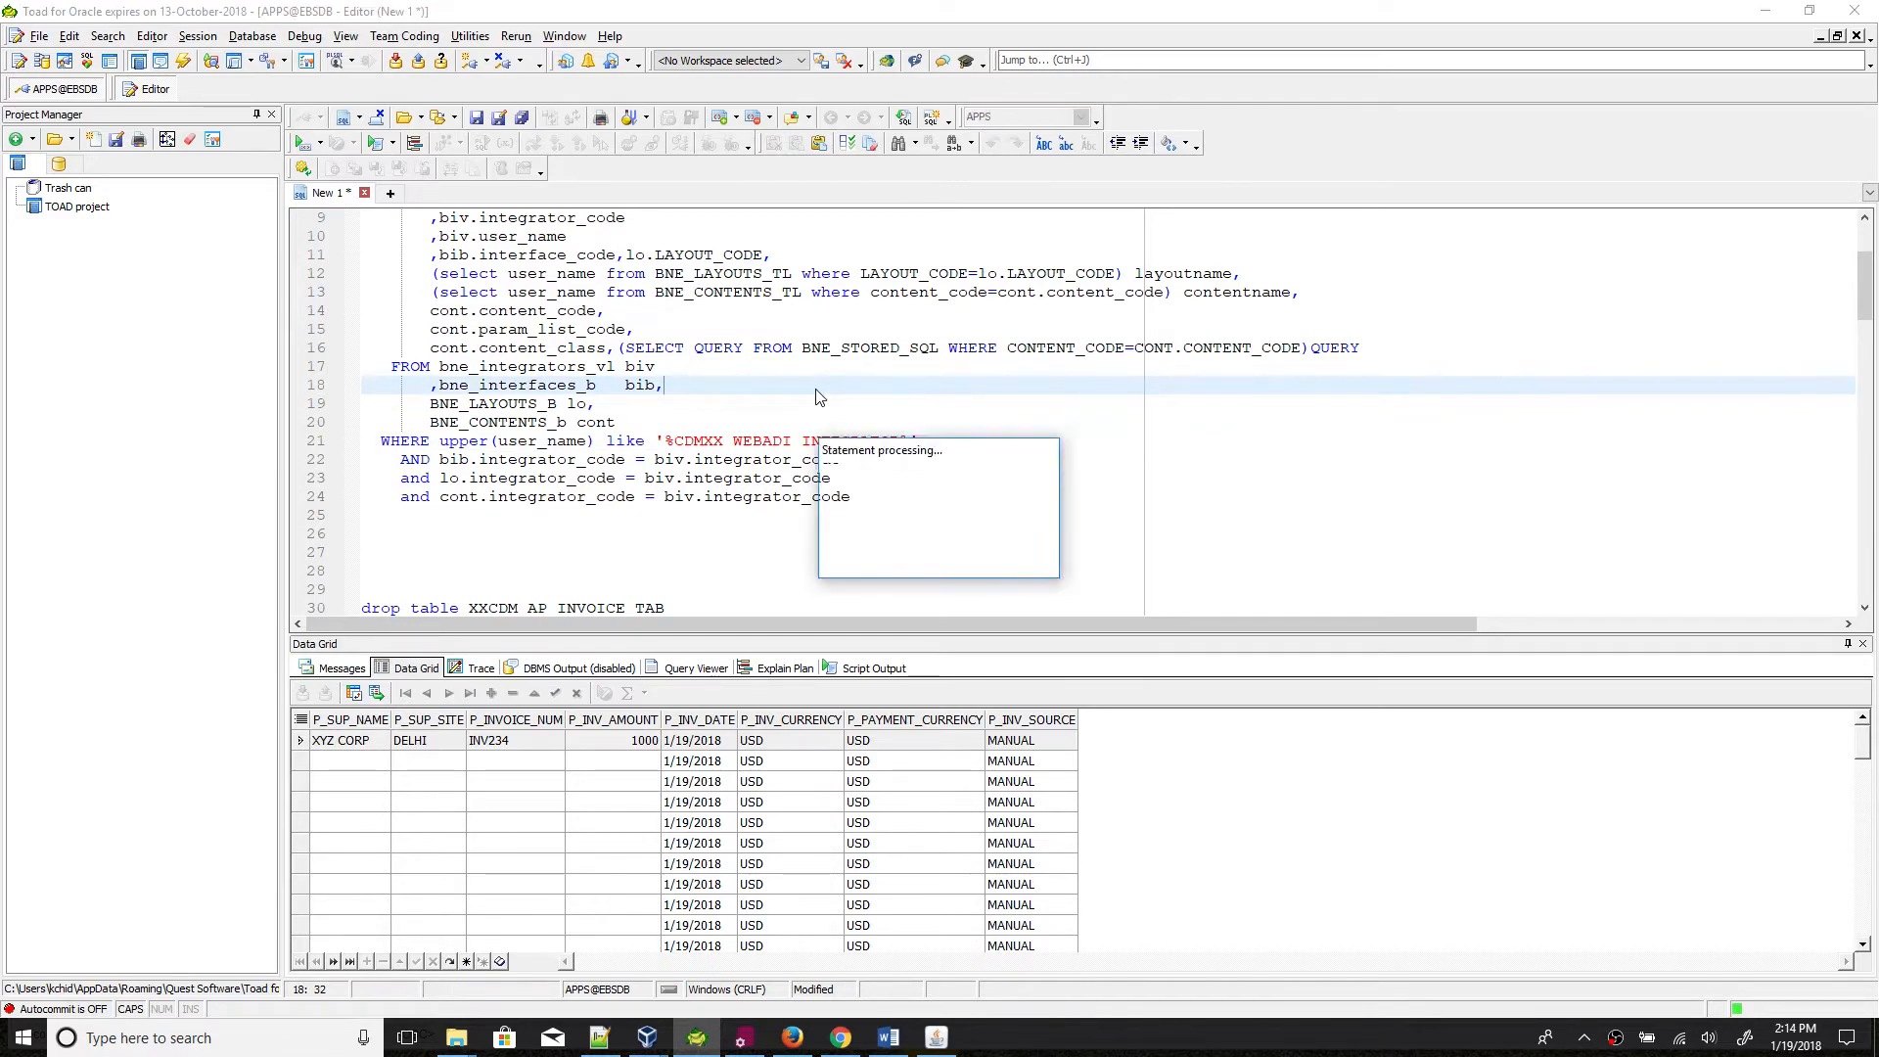
Step: Copy the bne:page=BneCreateDoc parameter string from the blog in Chrome and paste it above the integrator query in Toad
click(841, 1037)
scroll(833, 336, up, 1)
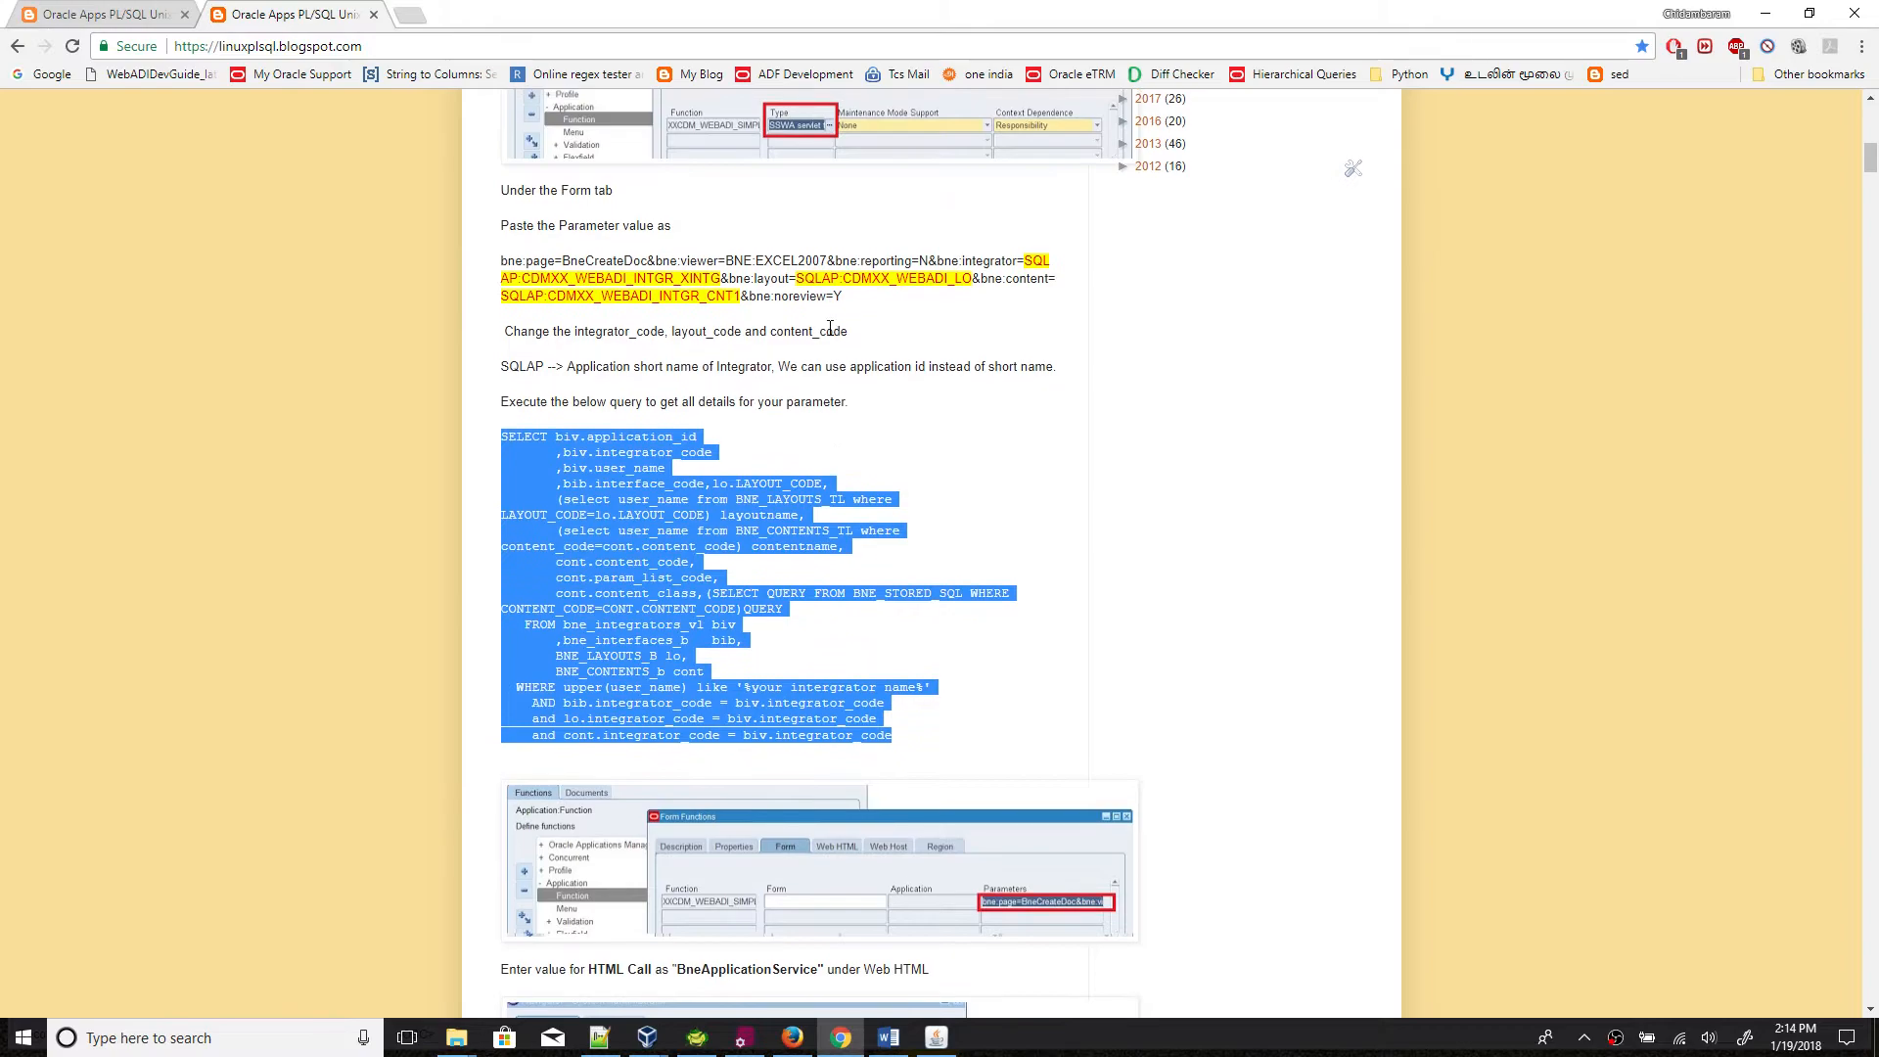
drag(844, 298, 503, 262)
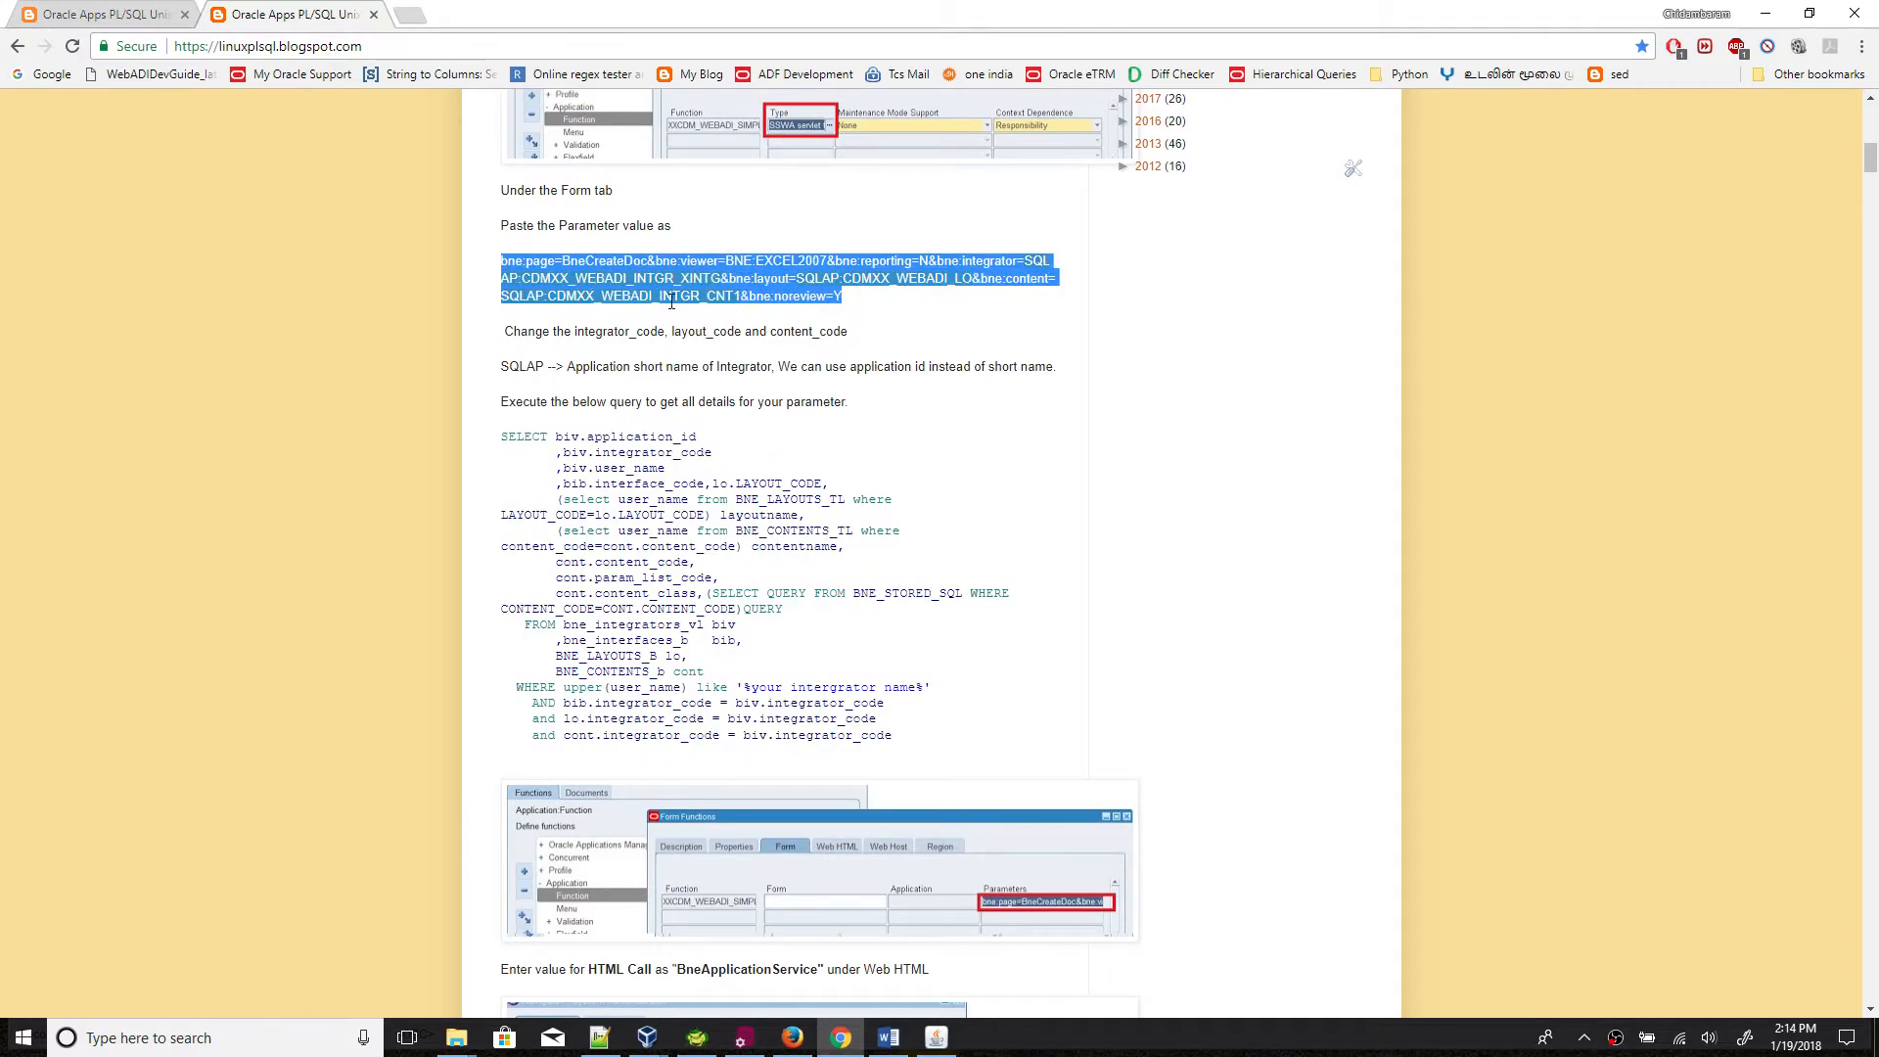
click(696, 1037)
scroll(601, 523, up, 2)
scroll(601, 523, up, 1)
click(758, 309)
key(Return)
key(ctrl+v)
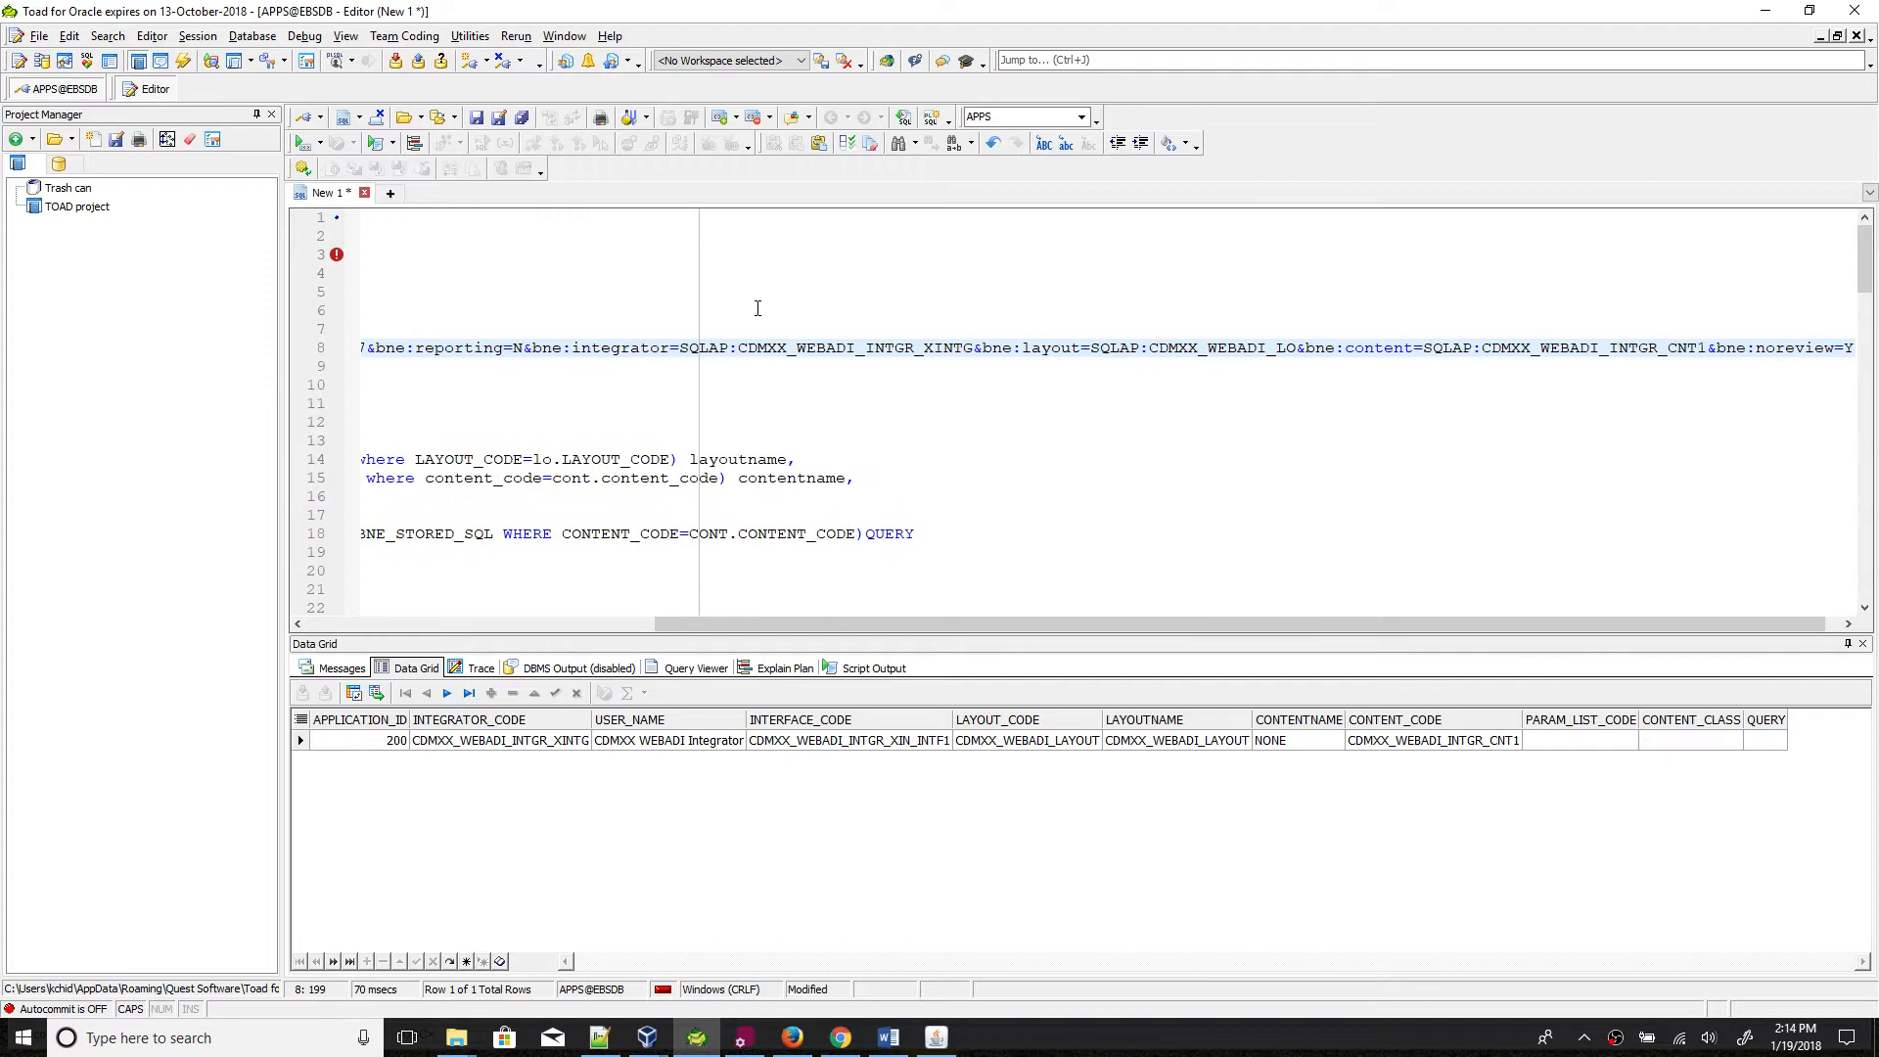
Step: Replace the integrator code in the parameter string with CDMXX_WEBADI_INTGR_XINTG from the query result
drag(581, 627, 509, 627)
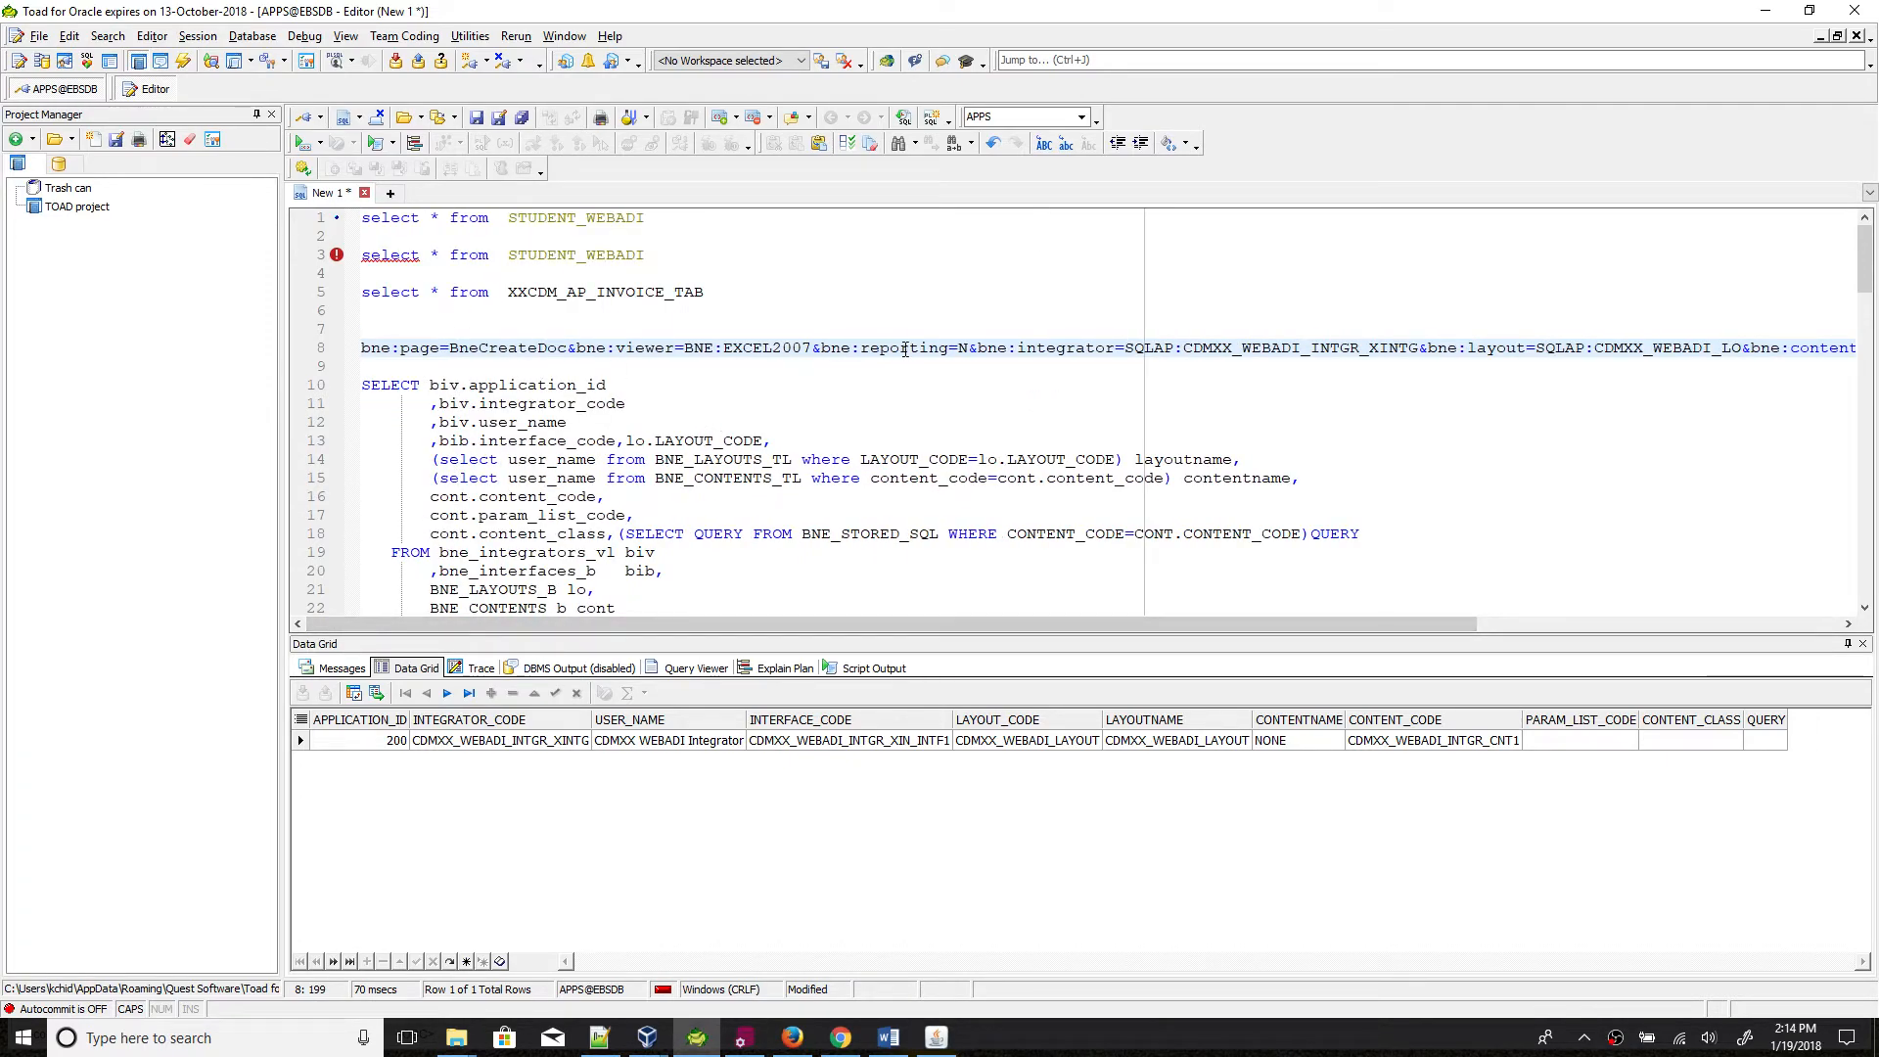
click(1162, 348)
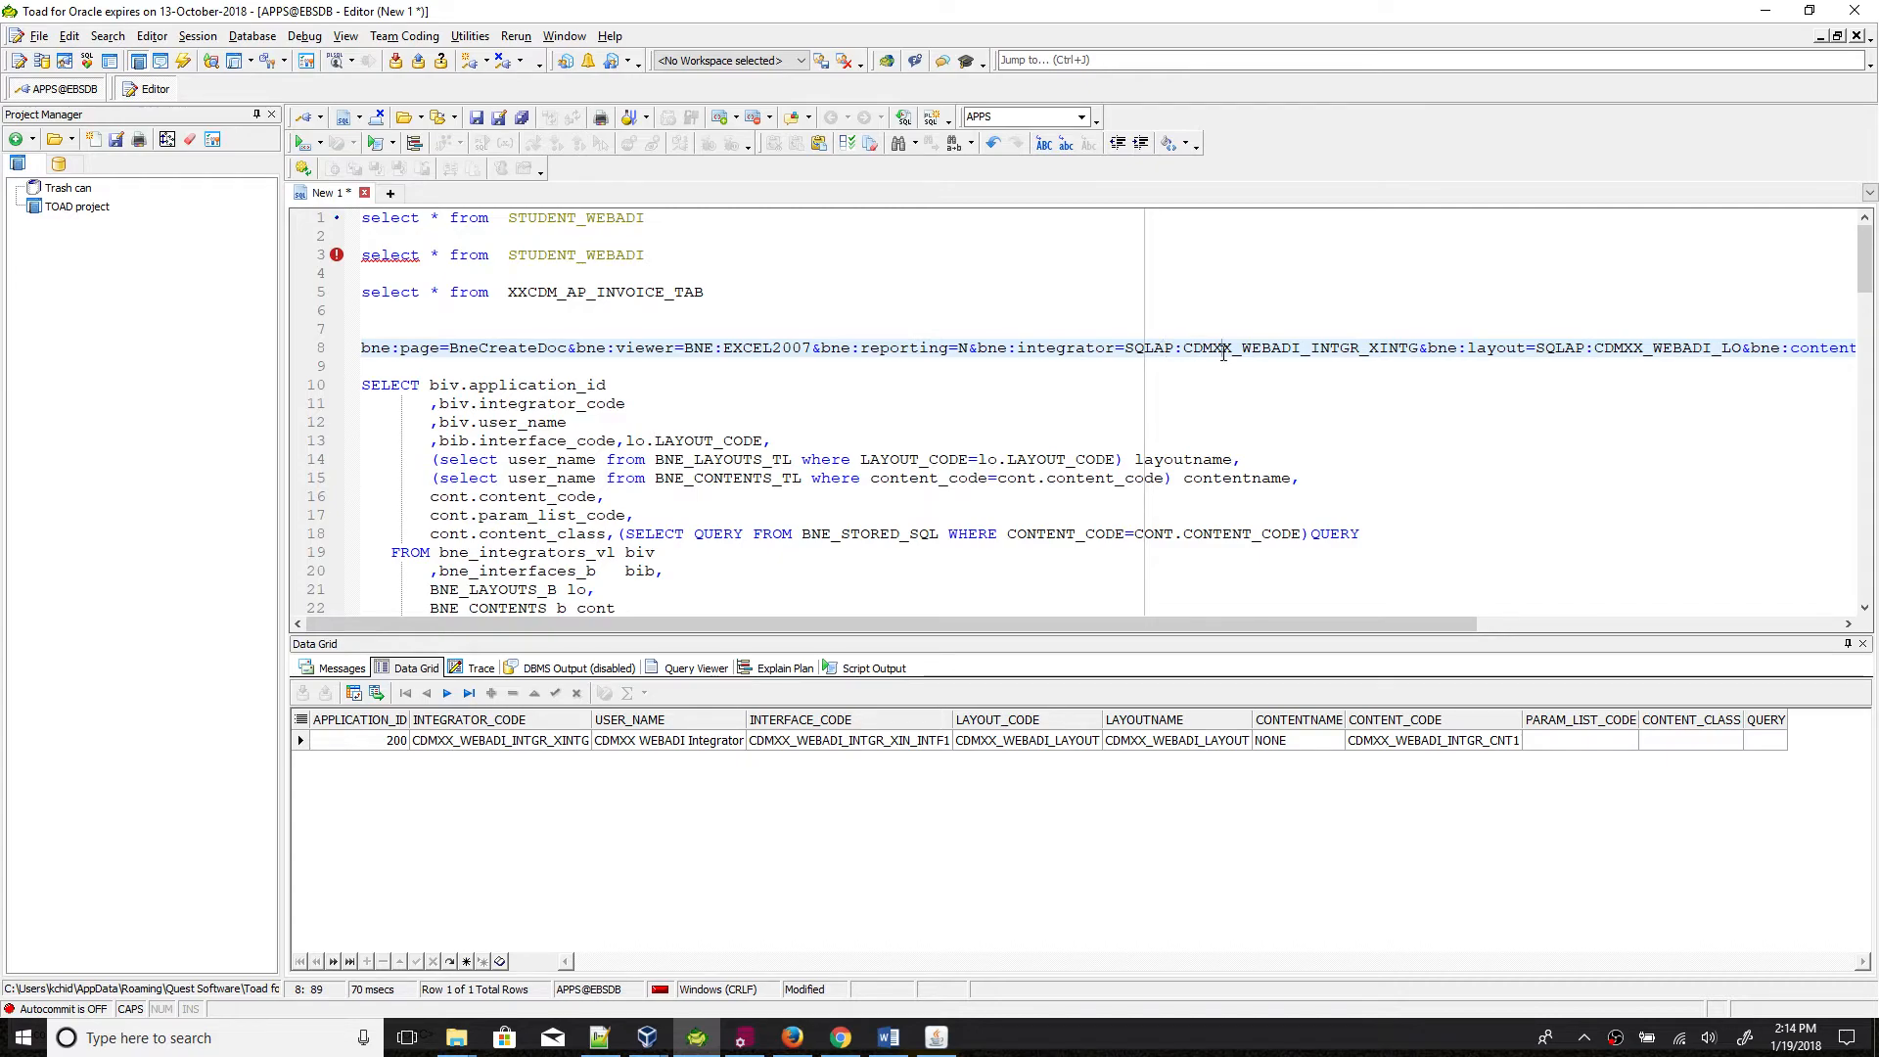
double_click(1221, 348)
key(ctrl+c)
scroll(1113, 386, down, 3)
click(909, 411)
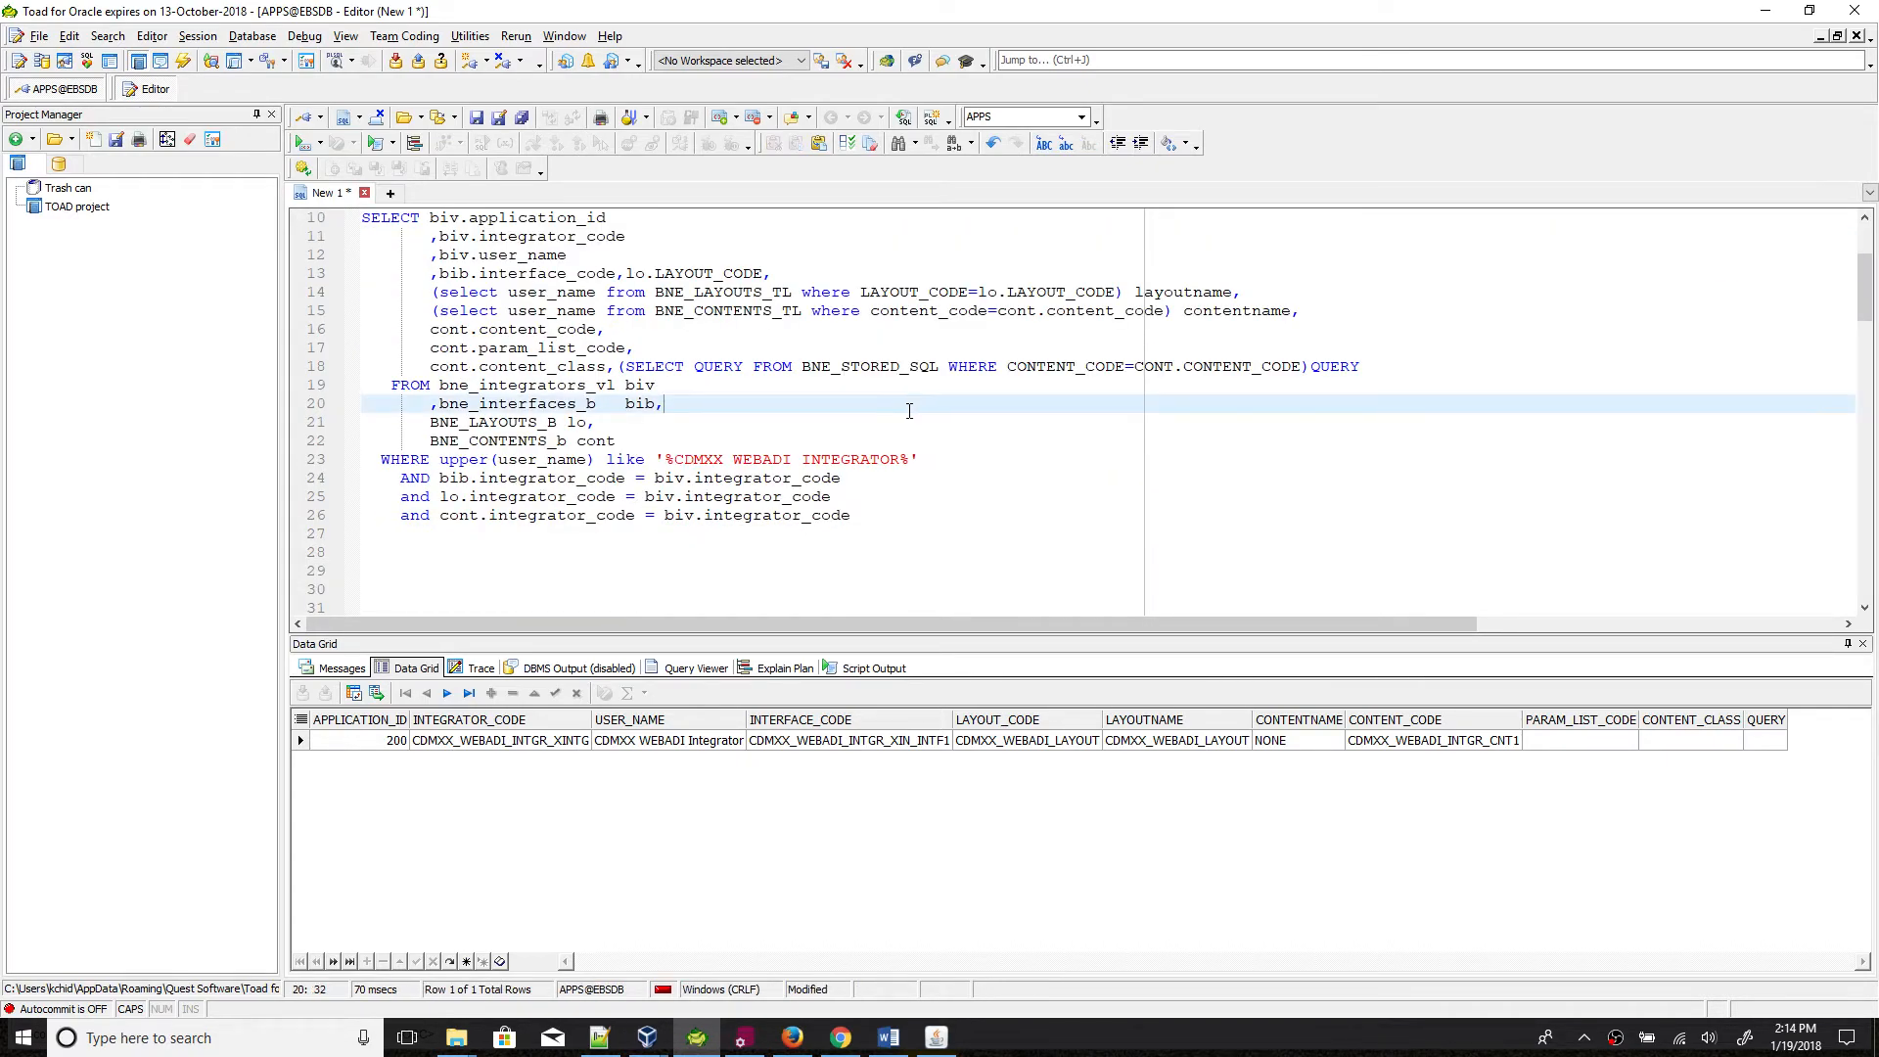
click(555, 742)
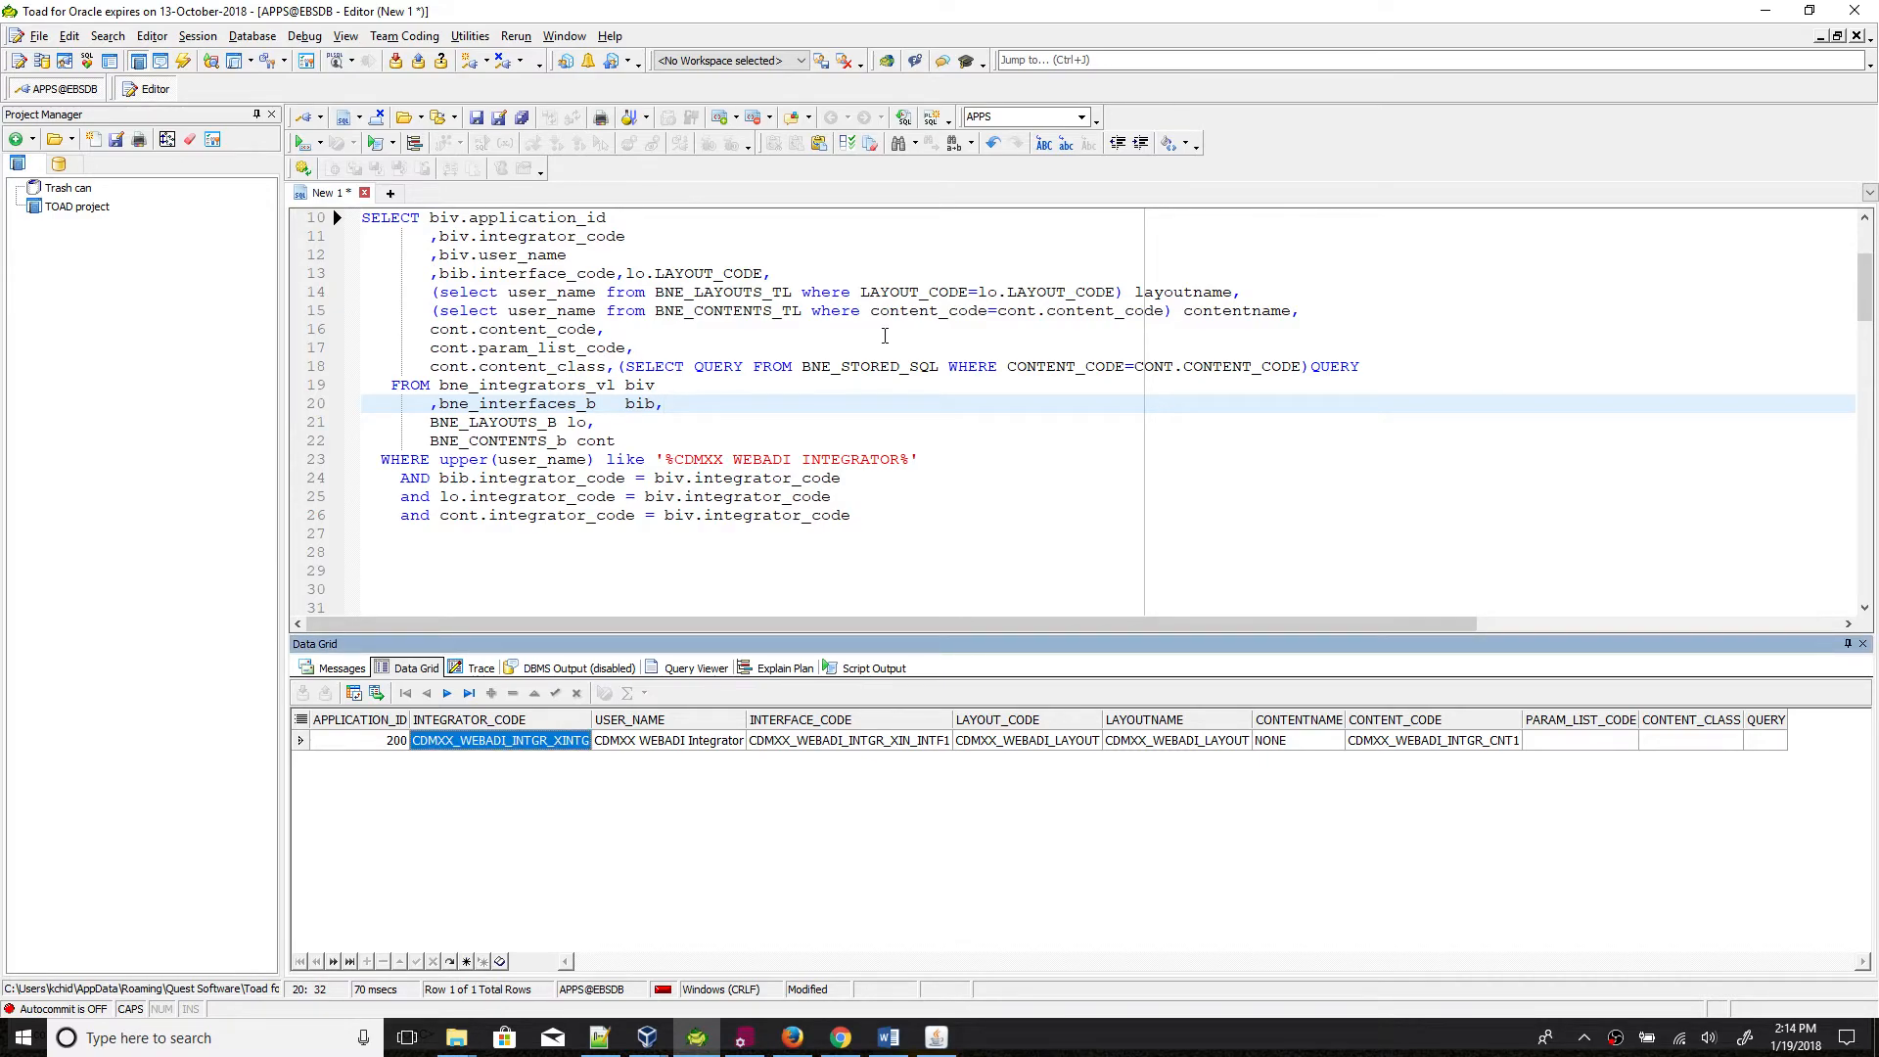
scroll(885, 336, up, 3)
double_click(1238, 346)
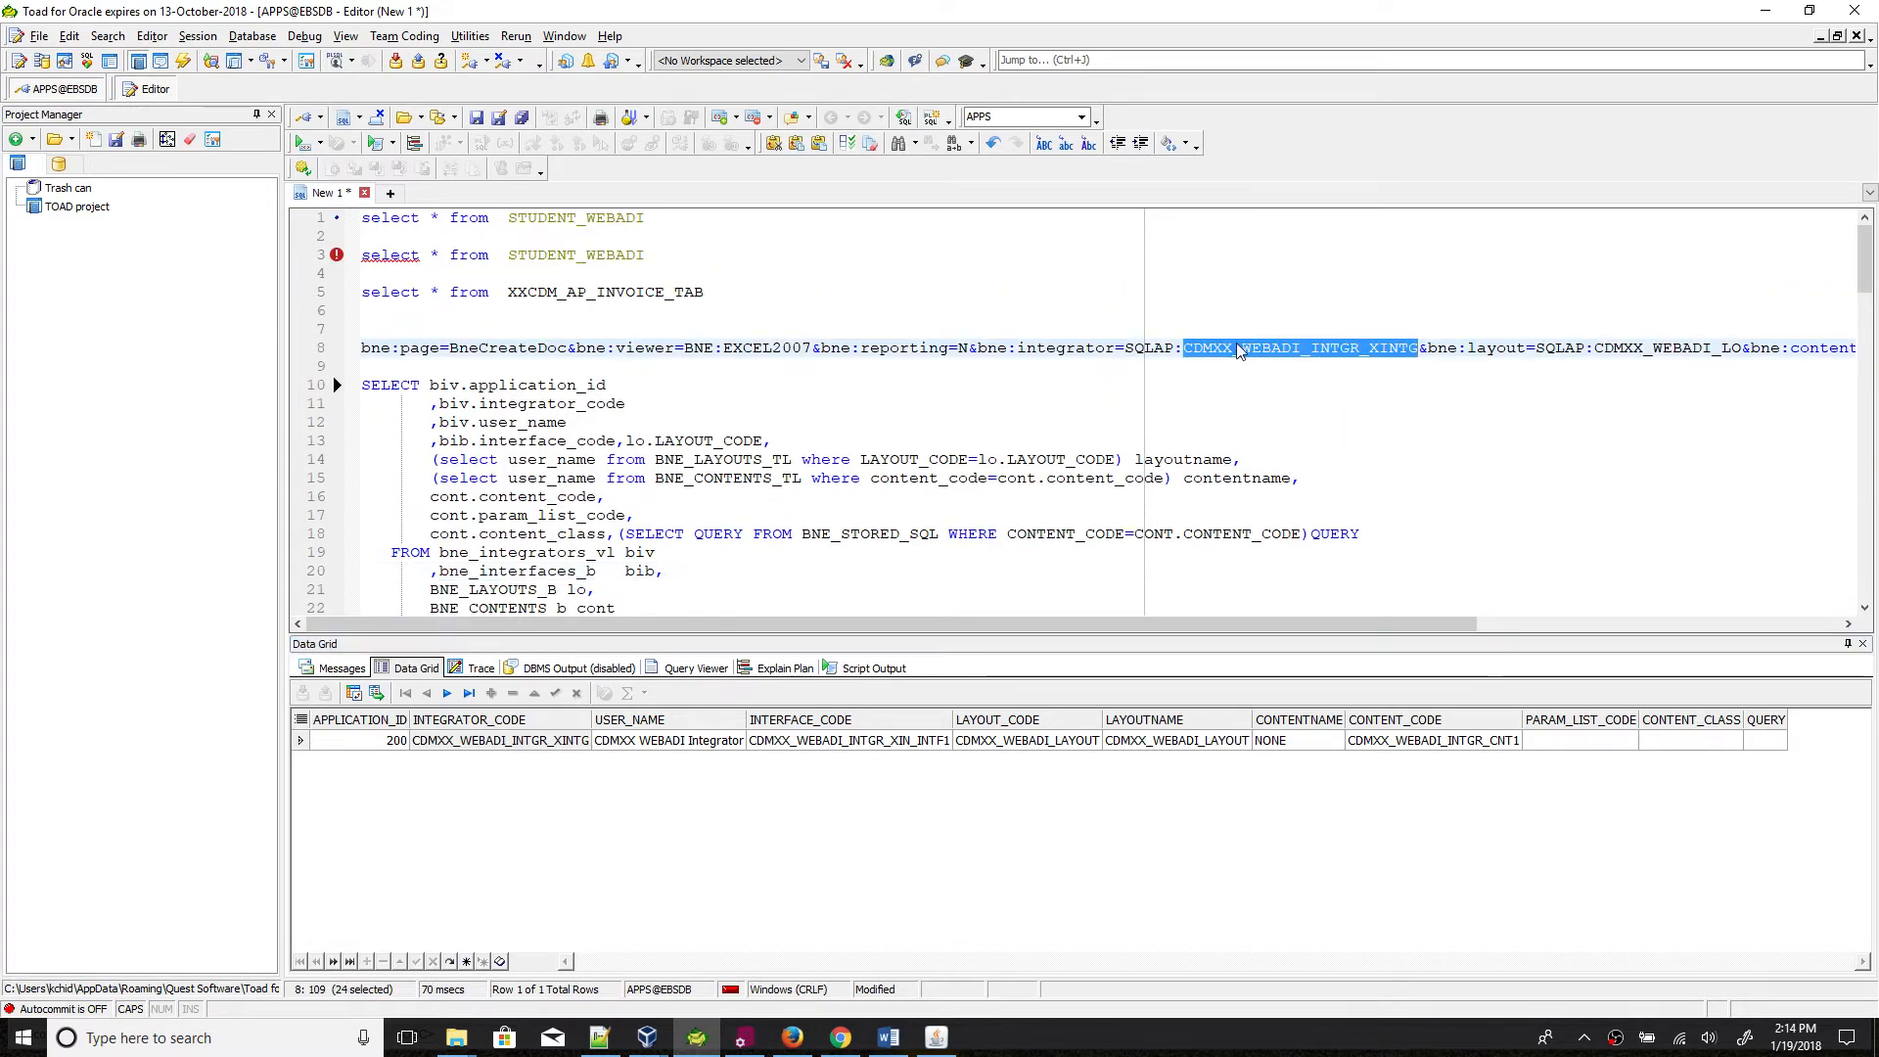
key(ctrl+v)
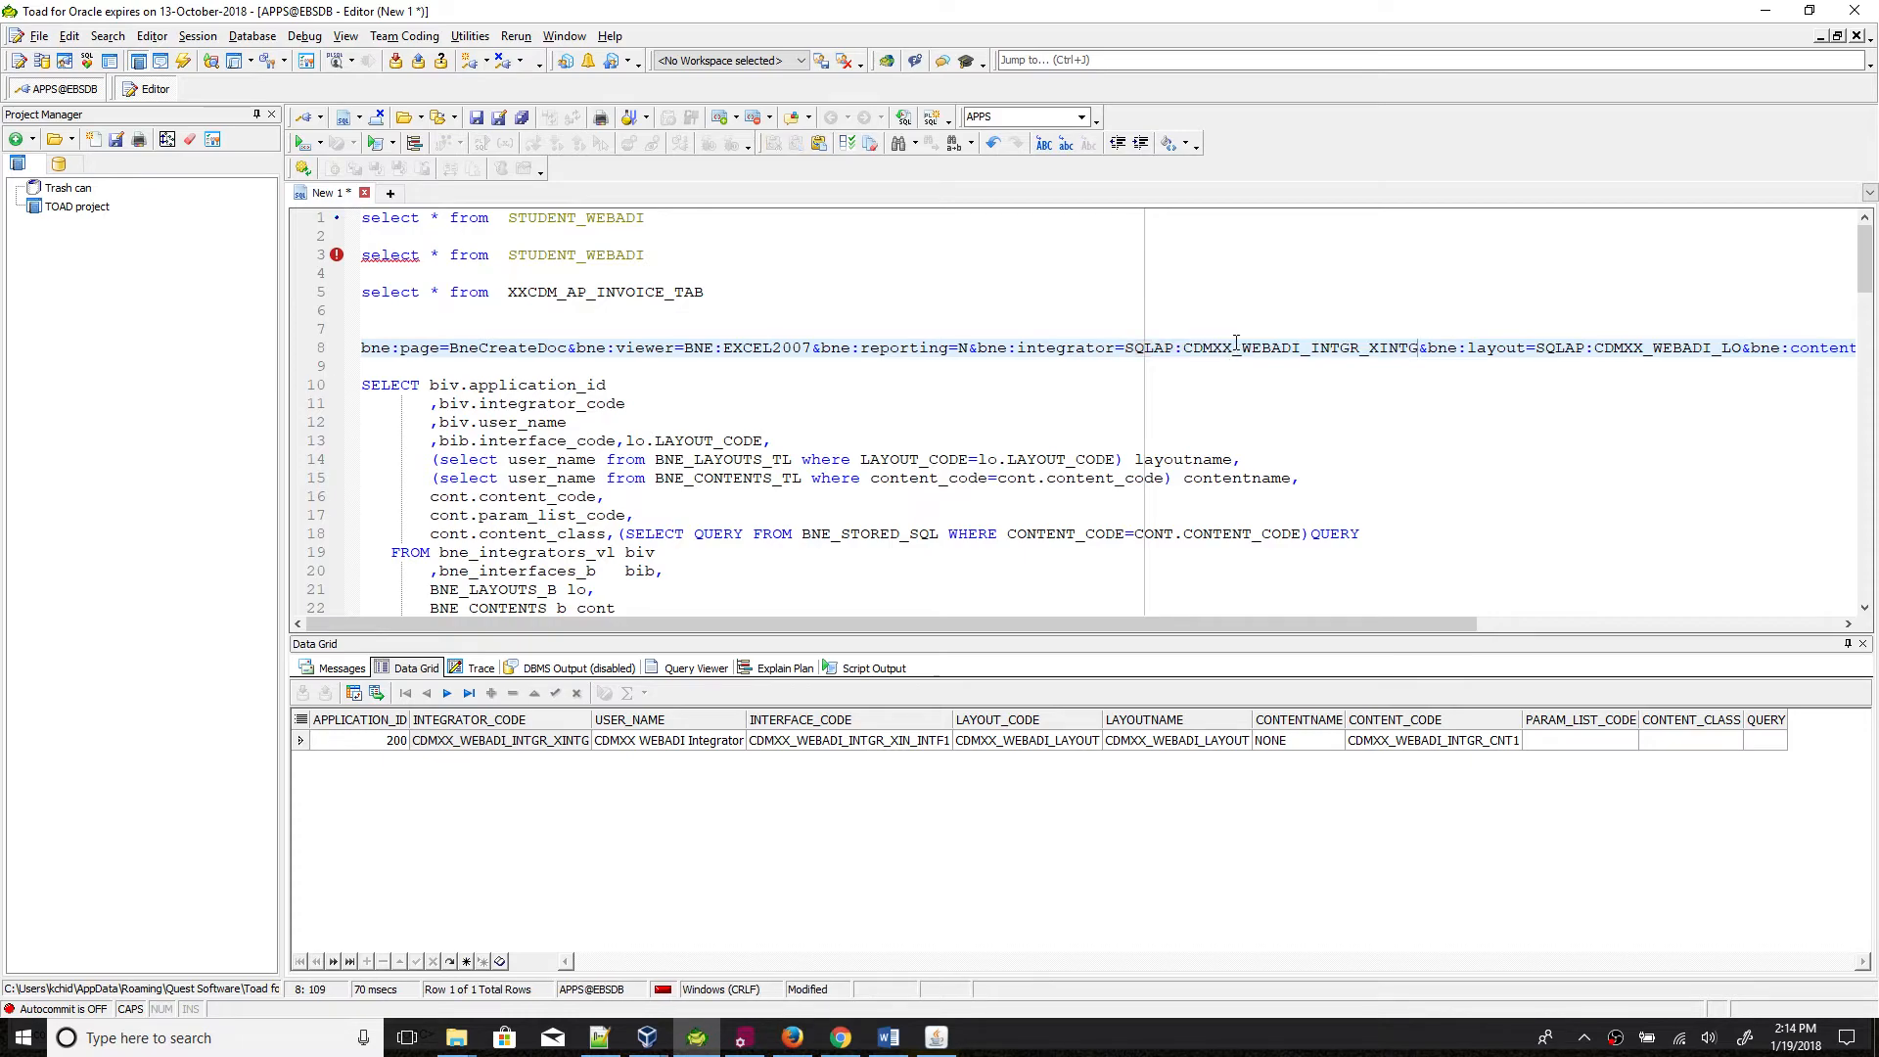
Step: Replace the layout code in the parameter string with CDMXX_WEBADI_LAYOUT from the query result
drag(1298, 620, 1607, 579)
double_click(1317, 346)
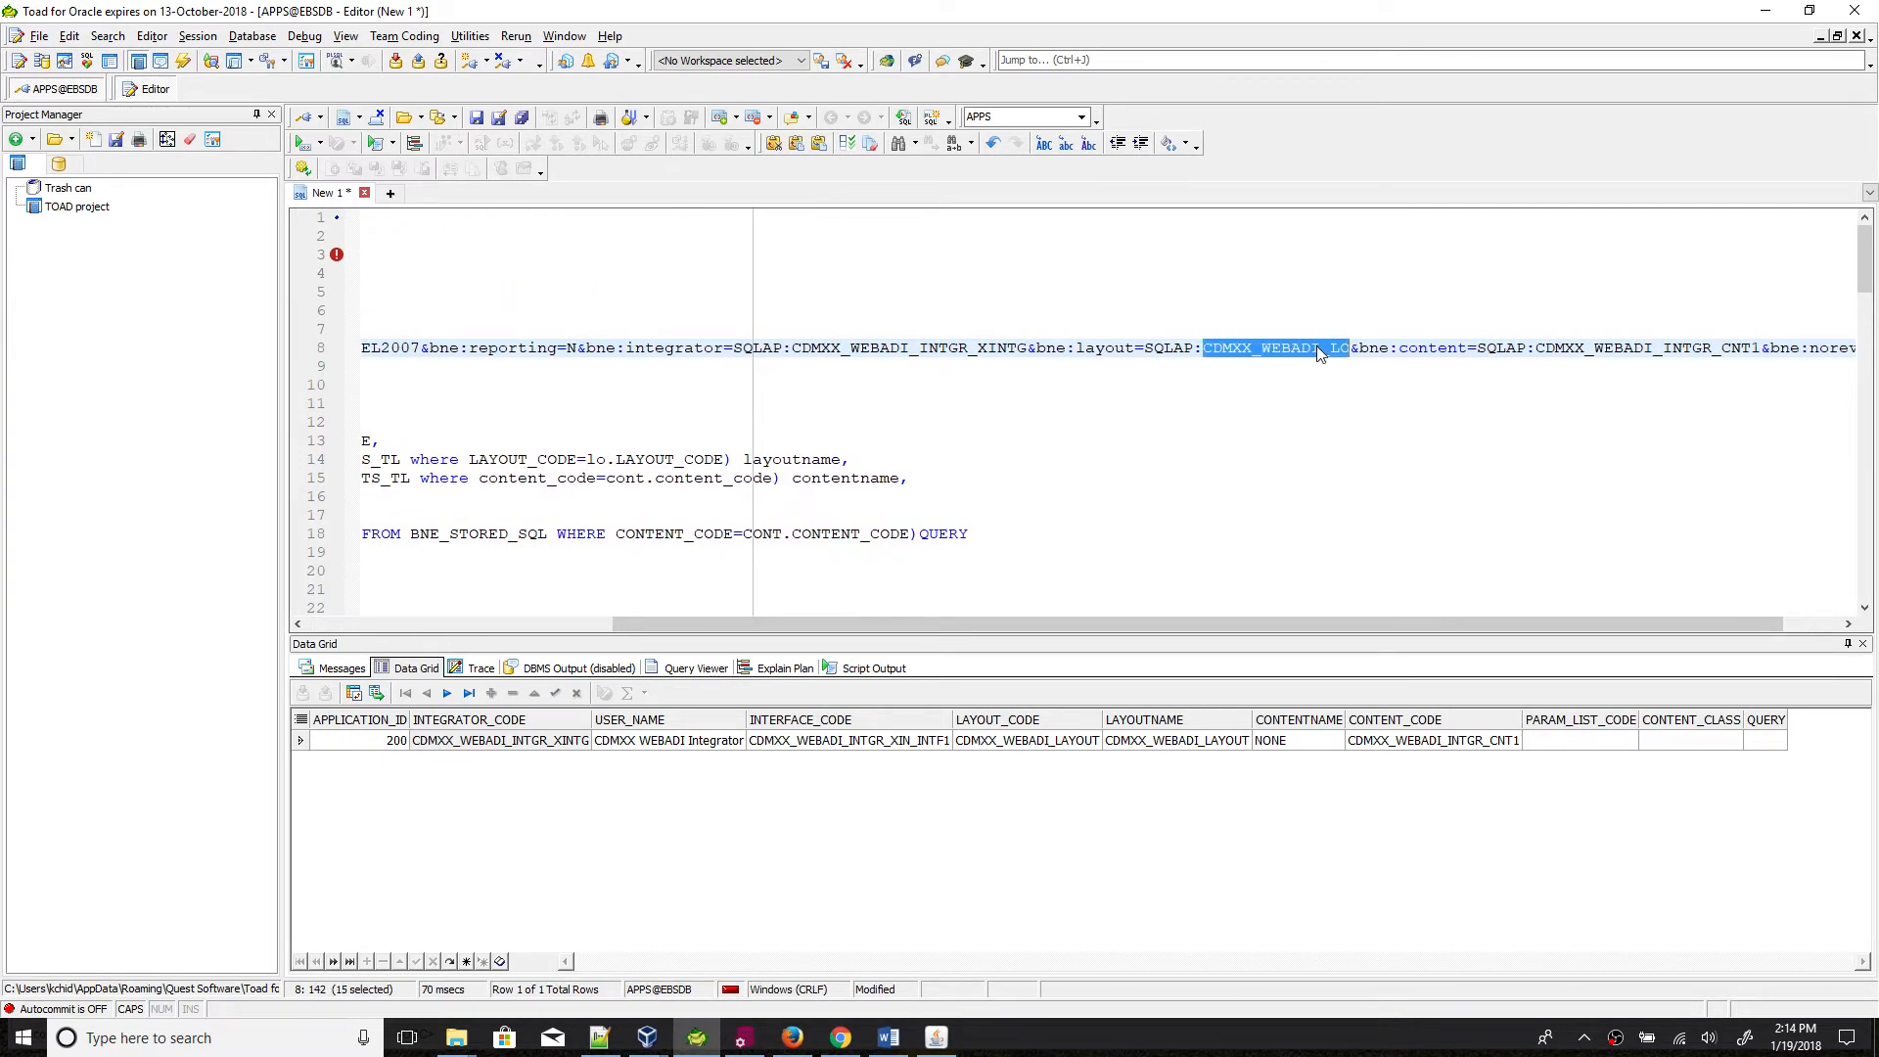
click(1012, 742)
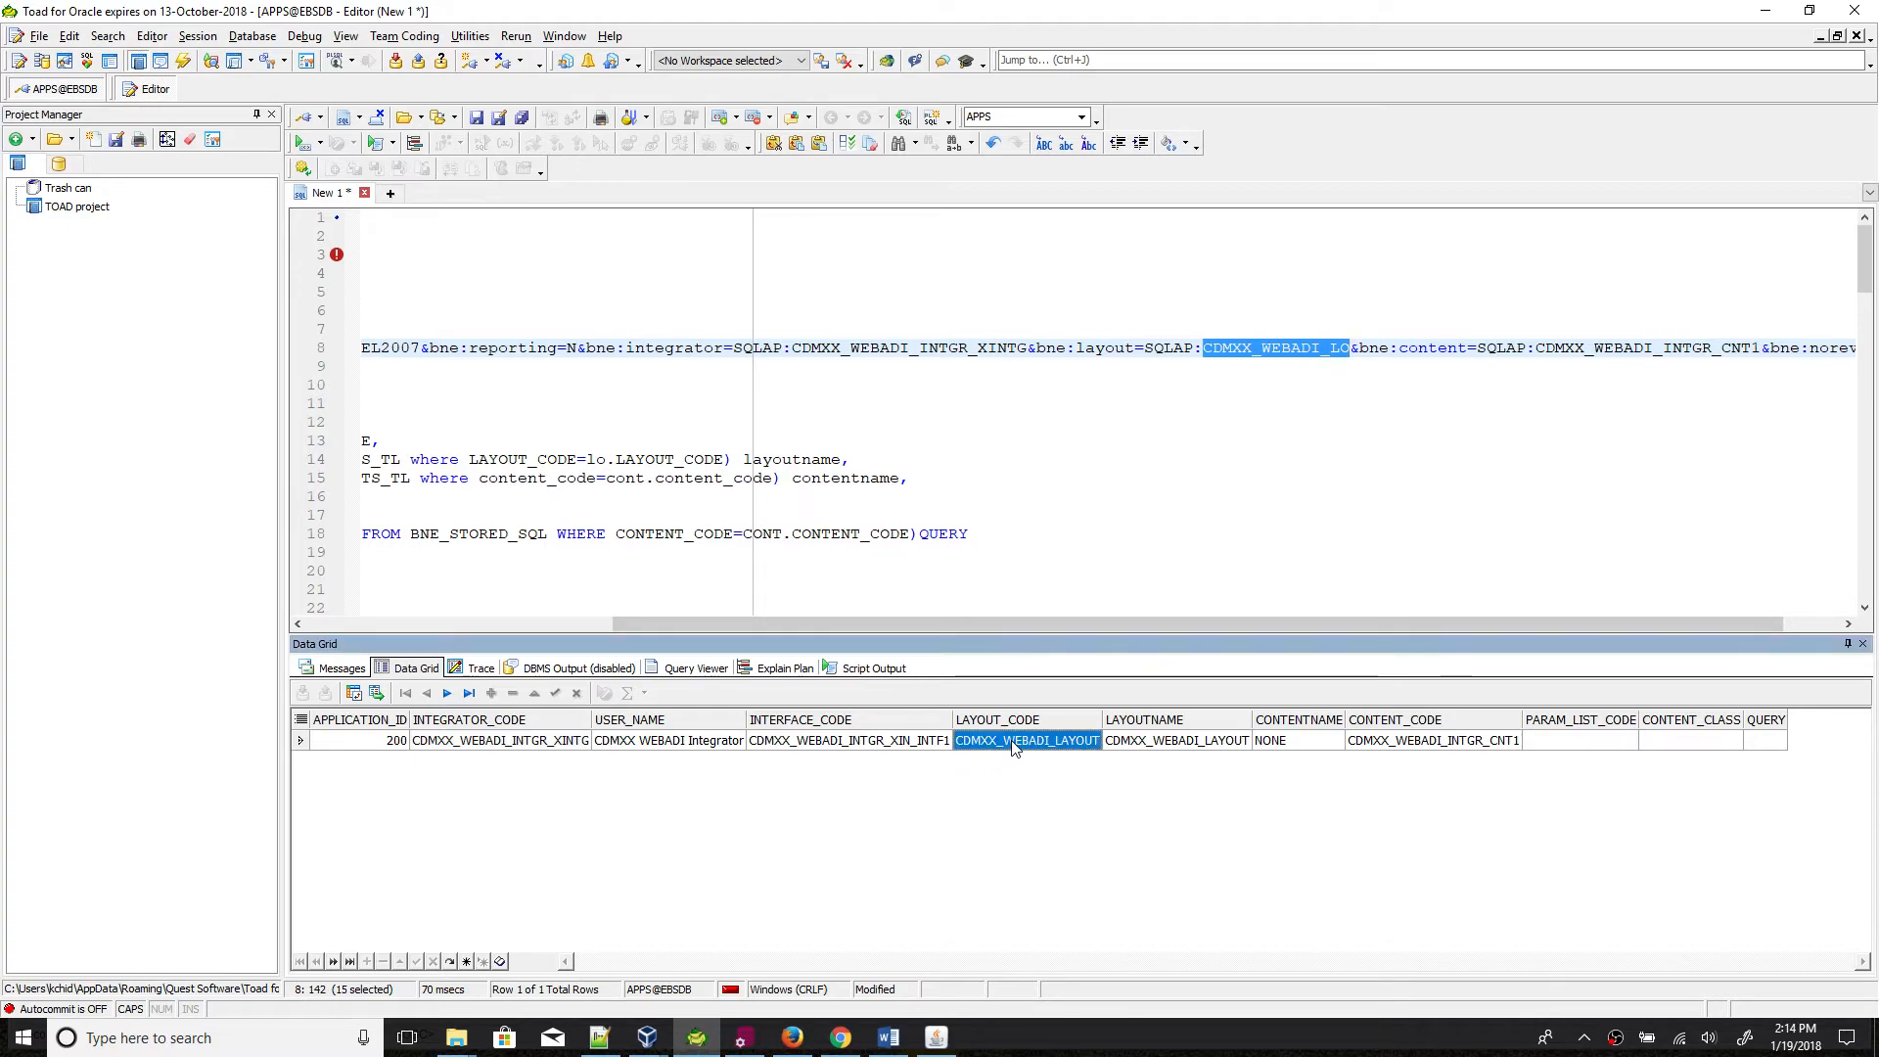
click(1262, 360)
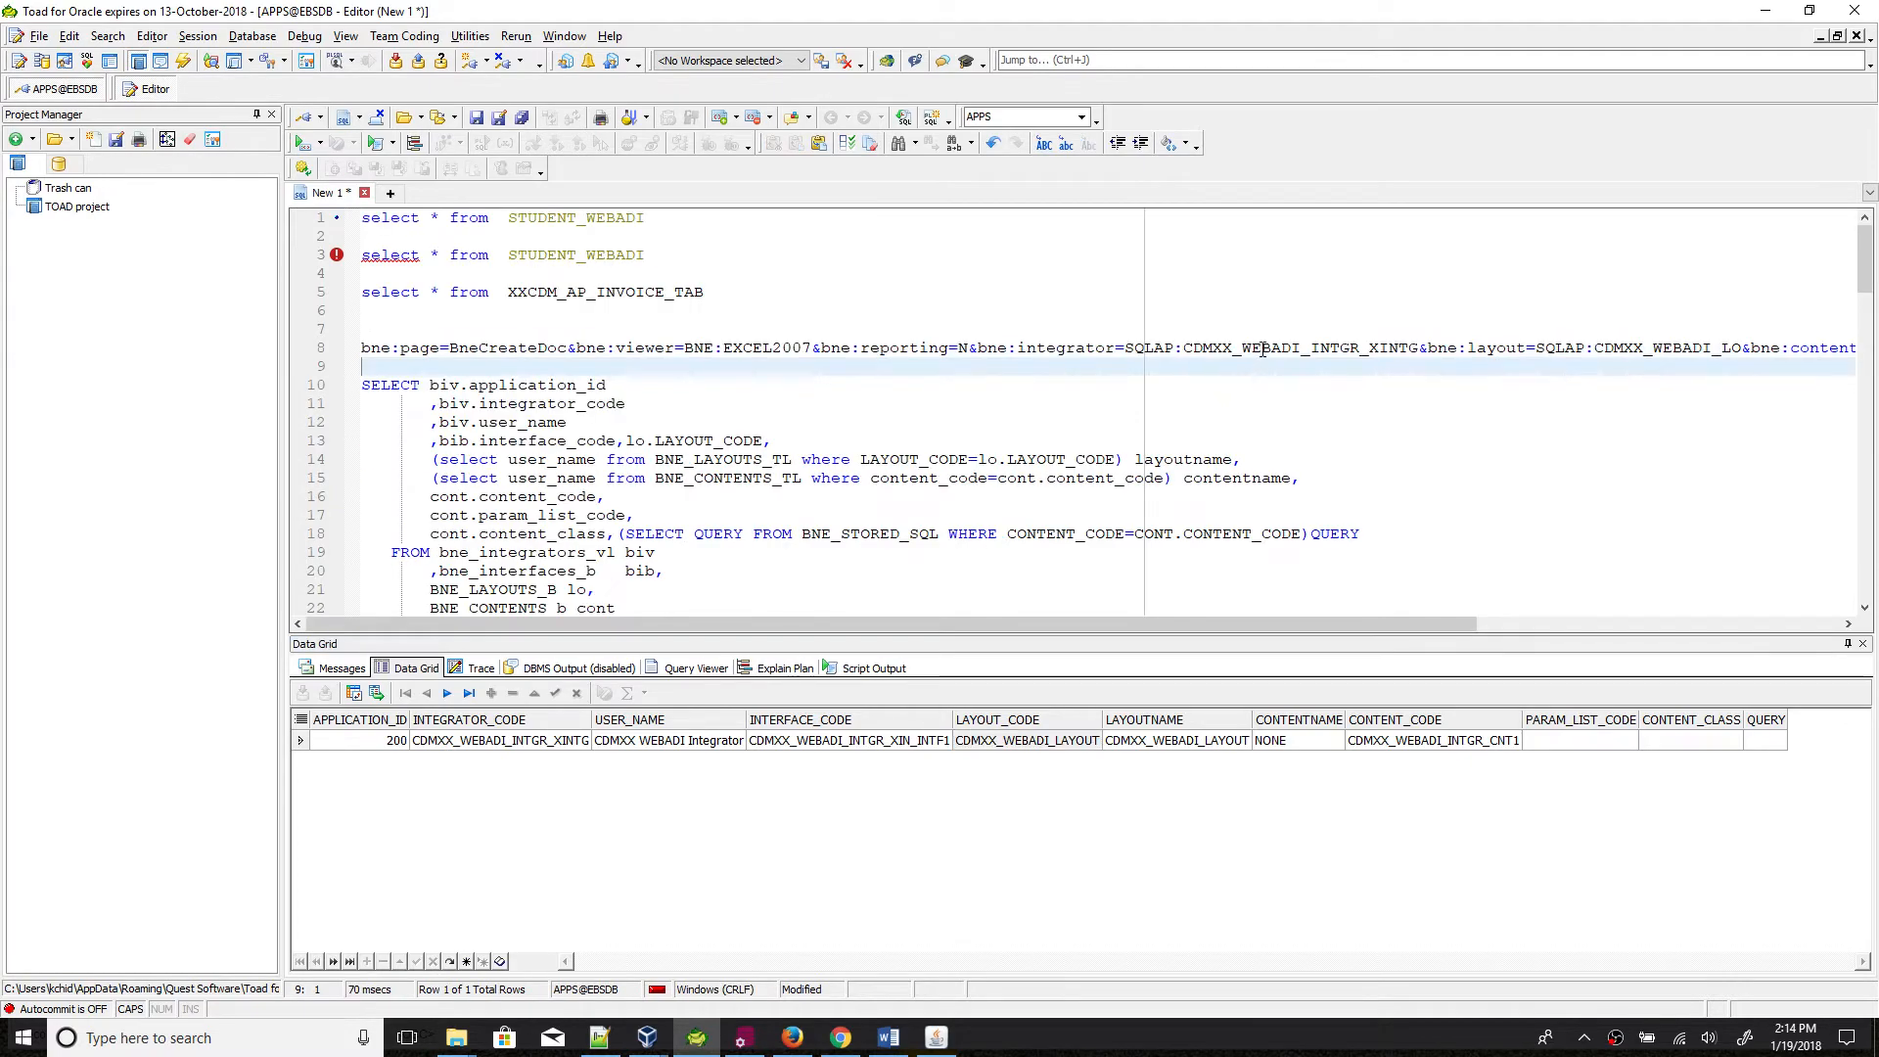
double_click(1100, 347)
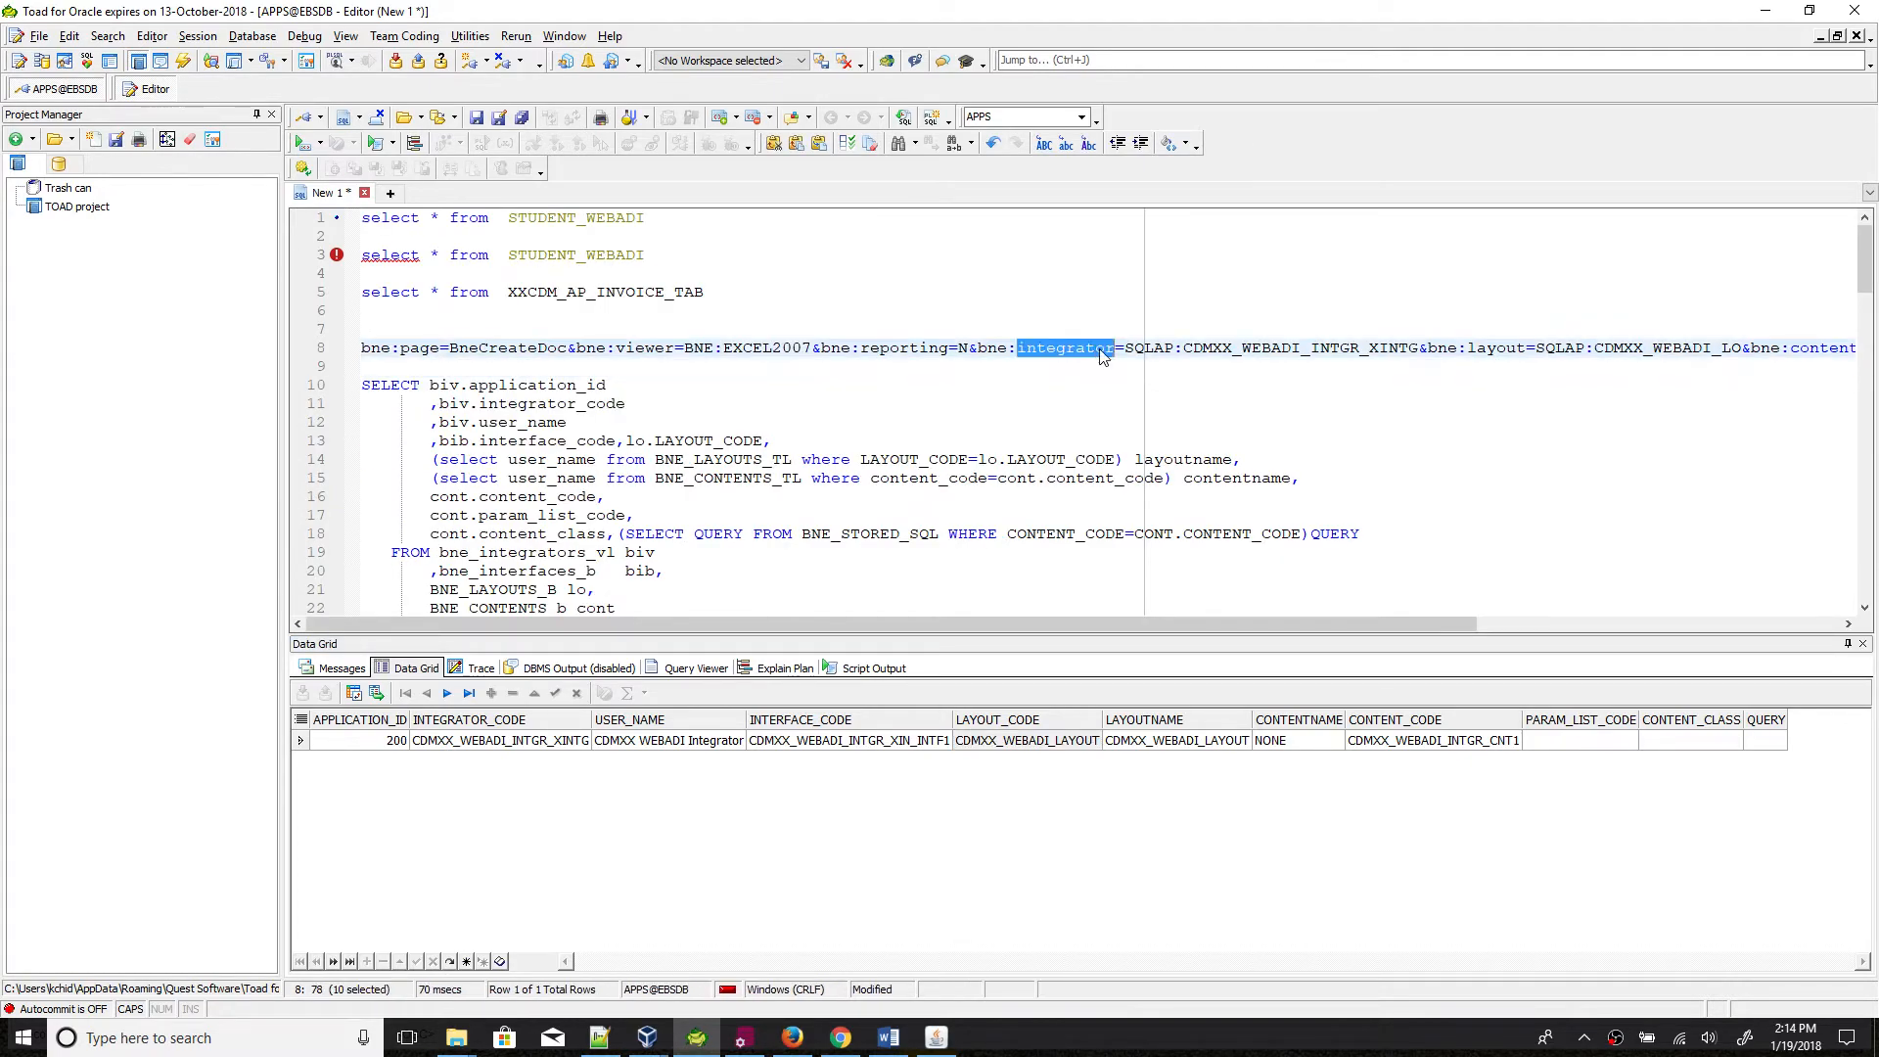
double_click(1330, 349)
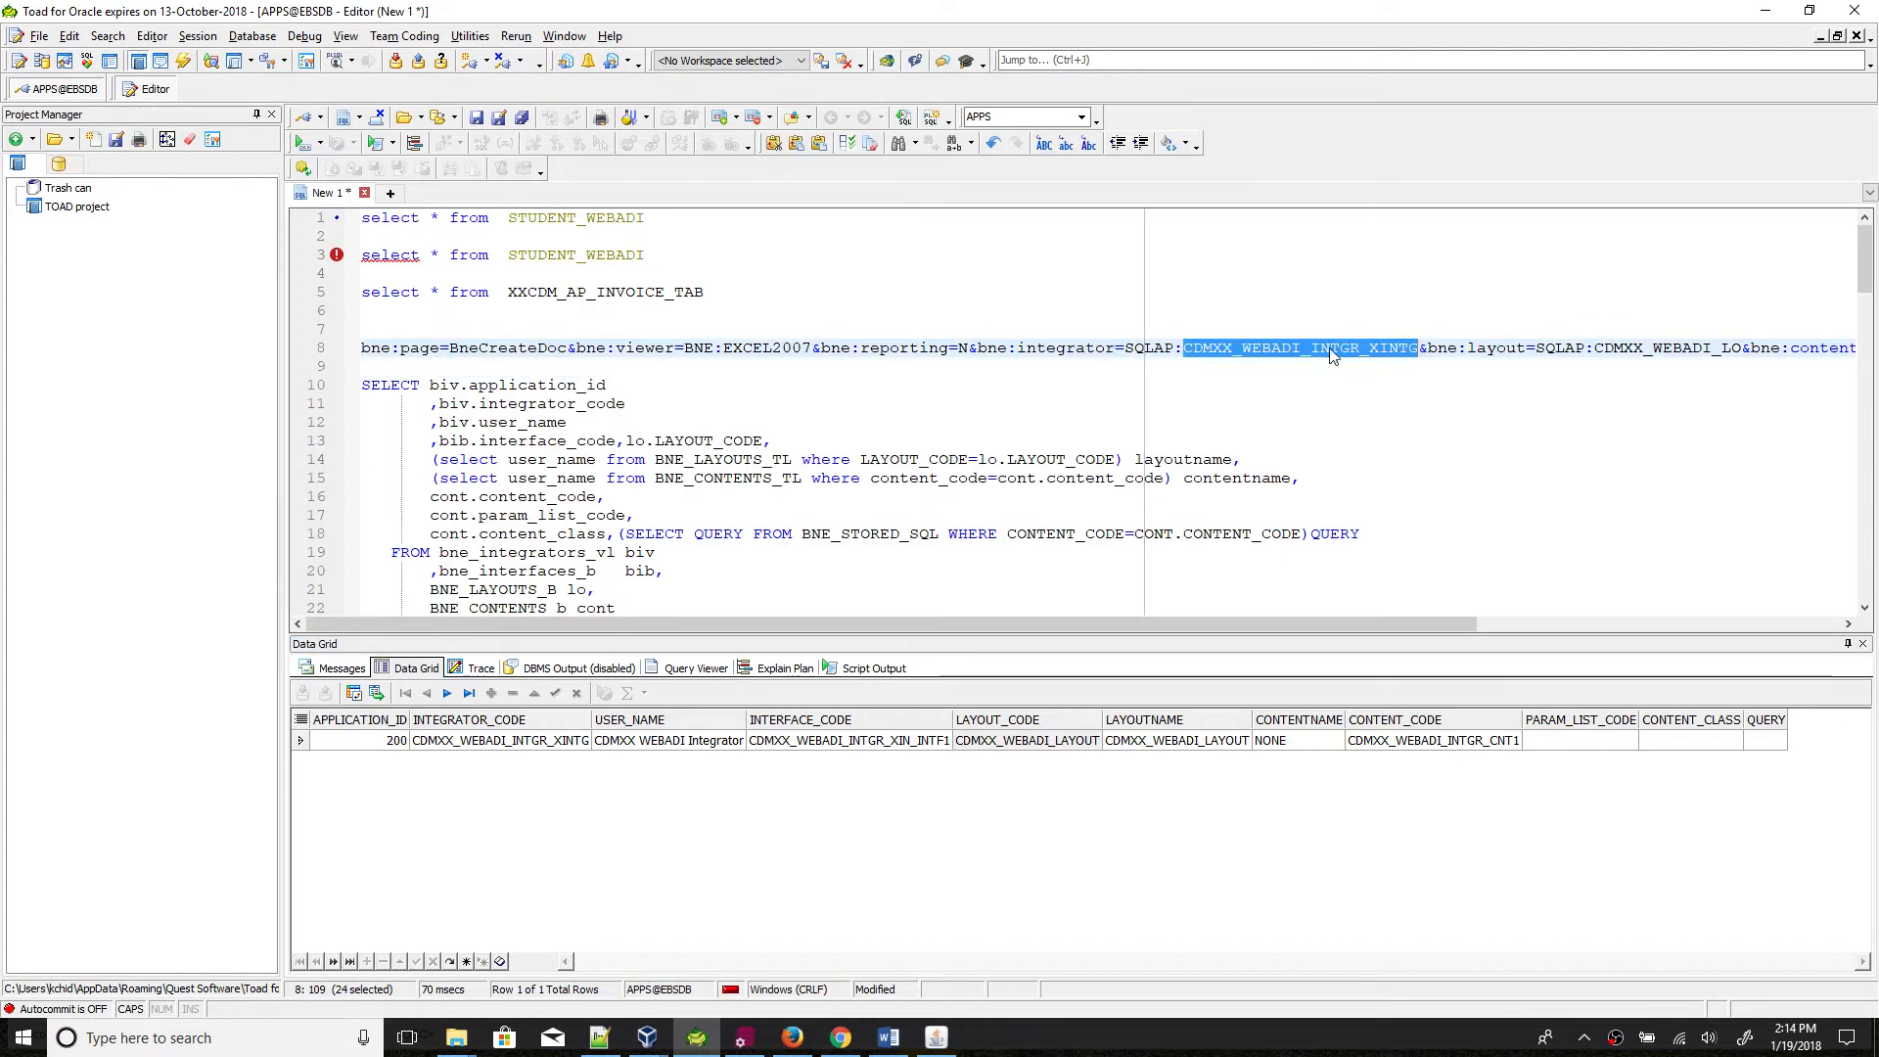
double_click(1696, 349)
text(CDMXX_WEBADI_LAYOUT)
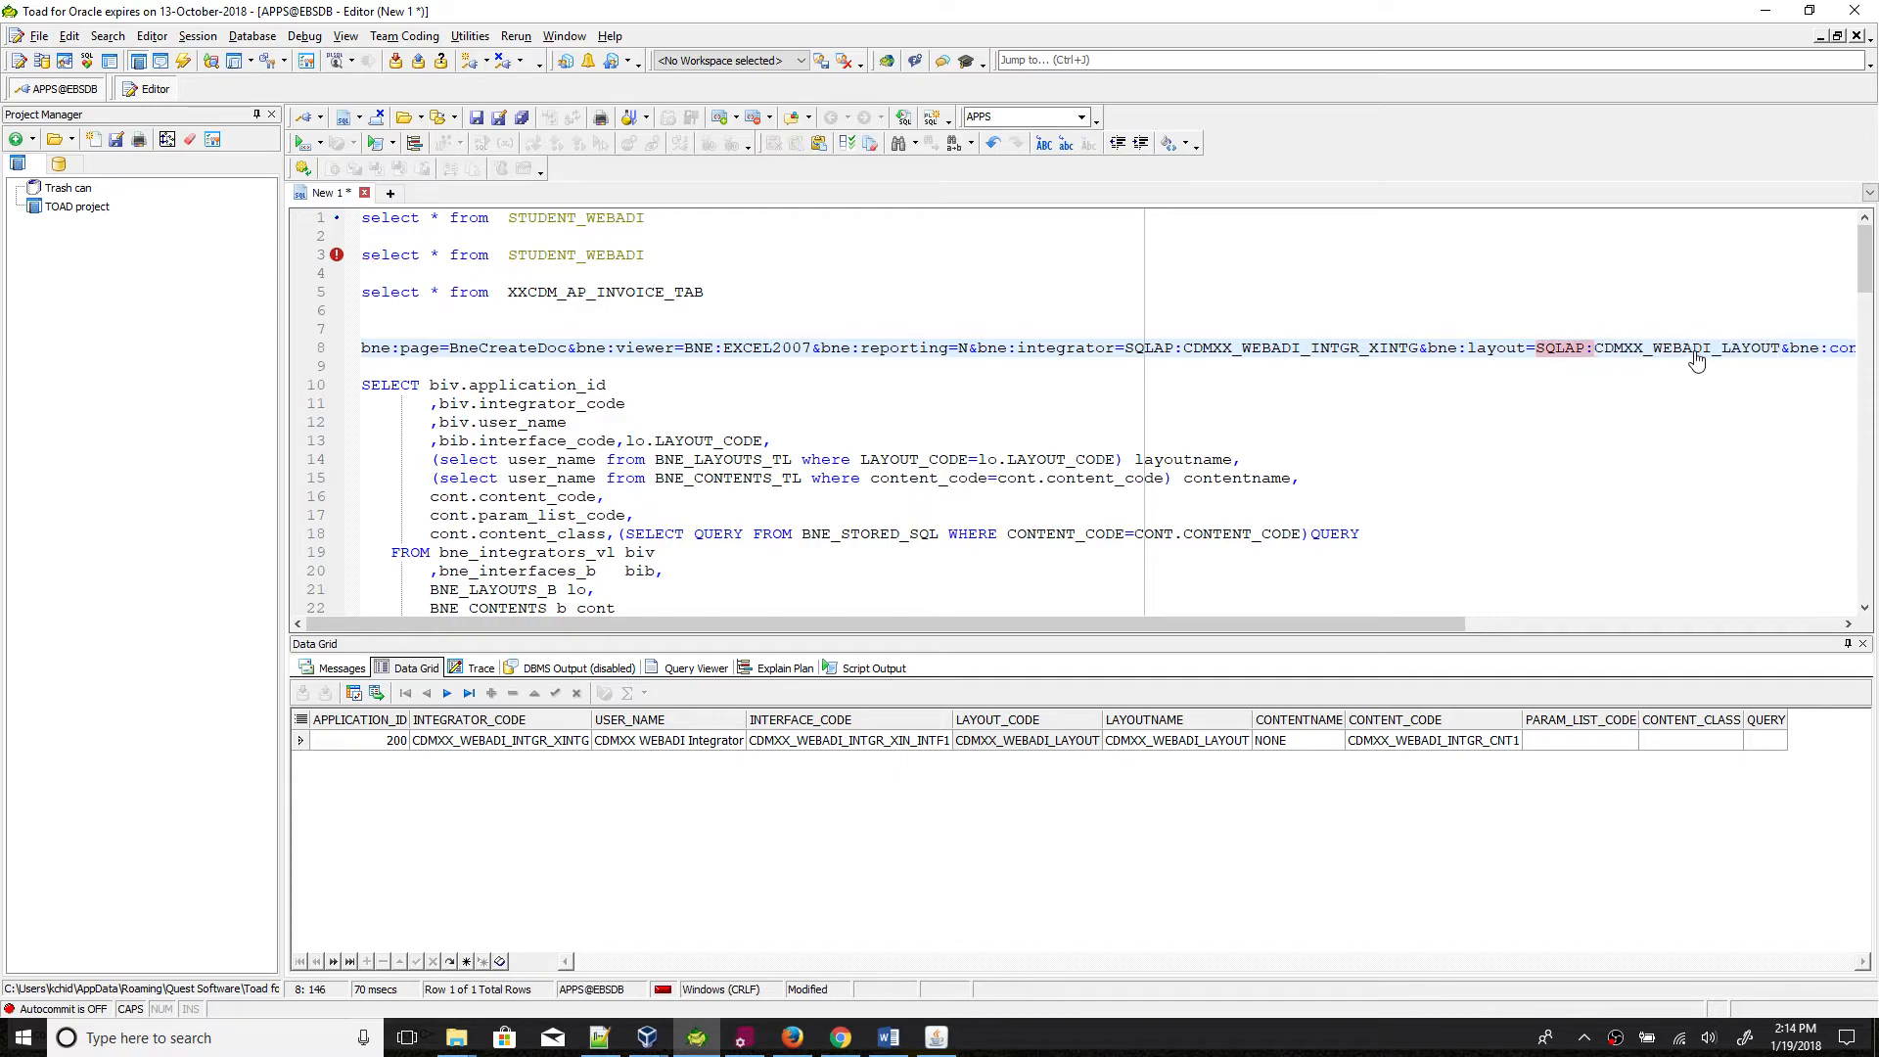
Step: Check the content code and the SQLAP application prefixes in the parameter string against the query result row
drag(1346, 625, 1699, 581)
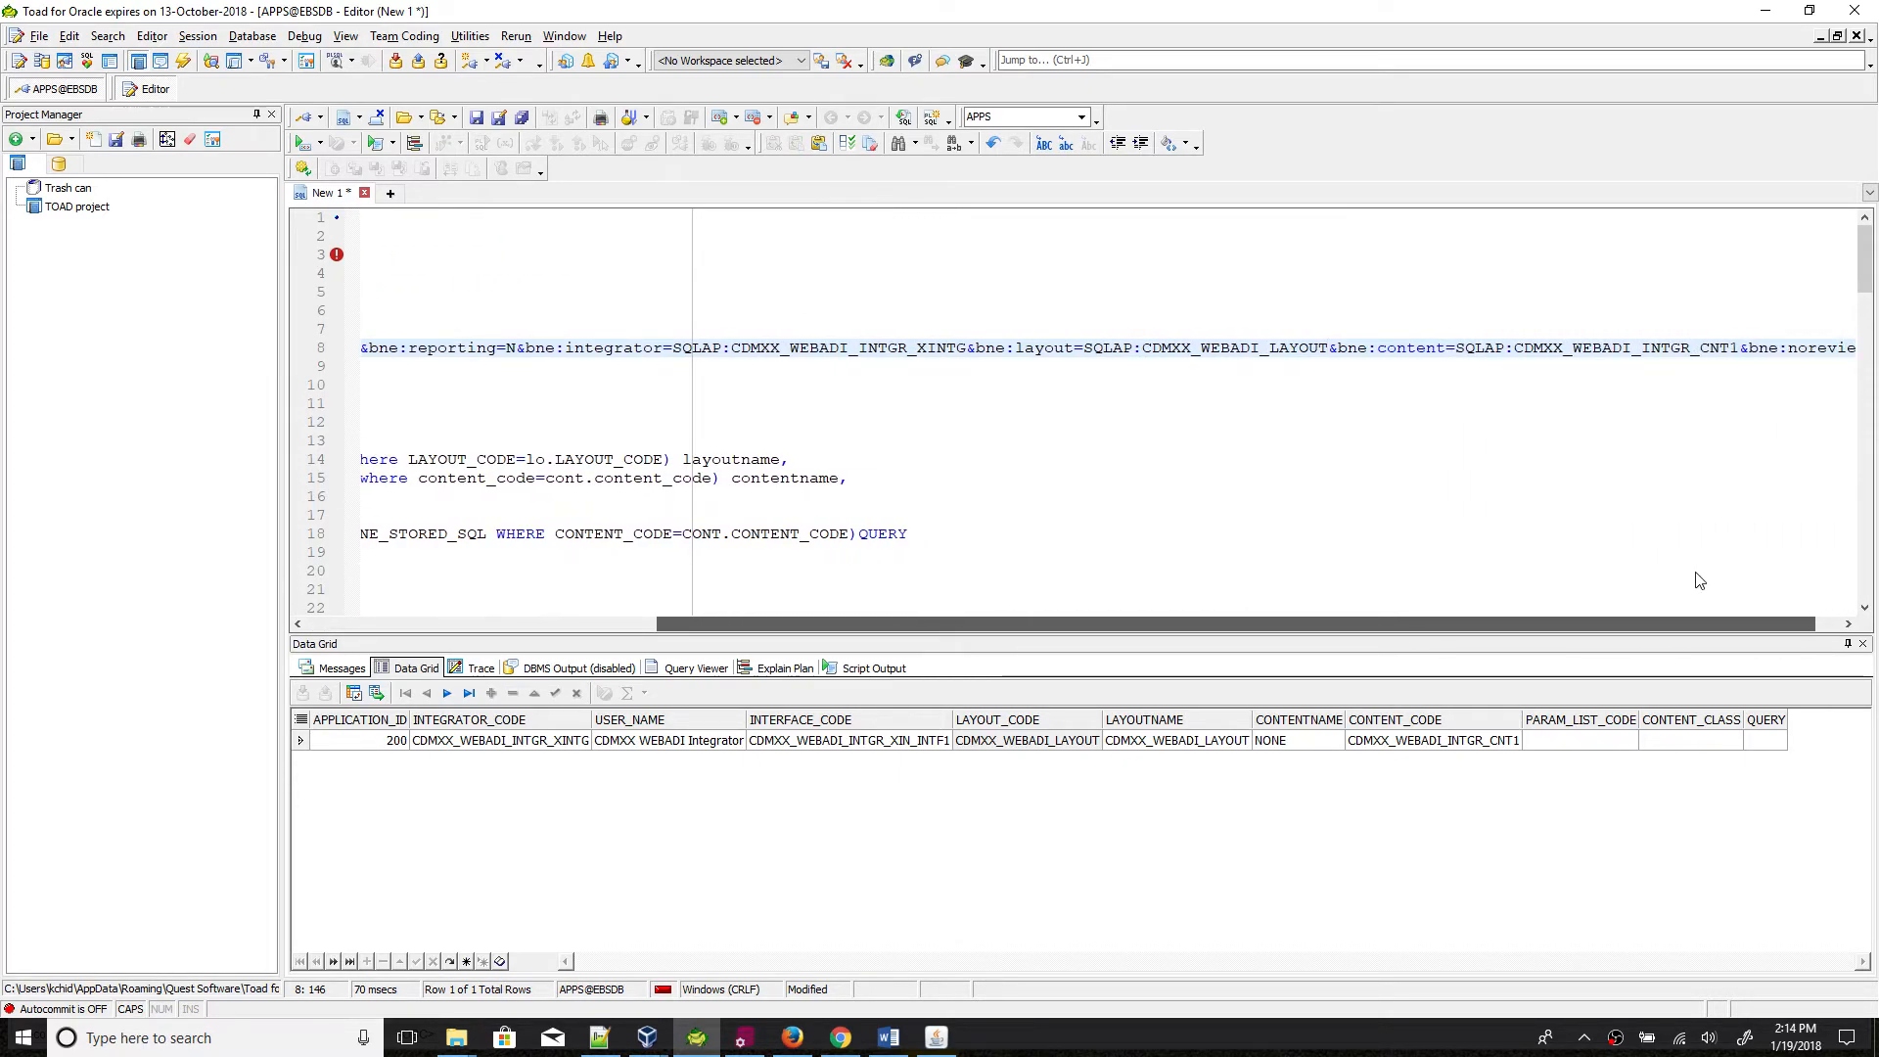
double_click(1413, 352)
click(1405, 744)
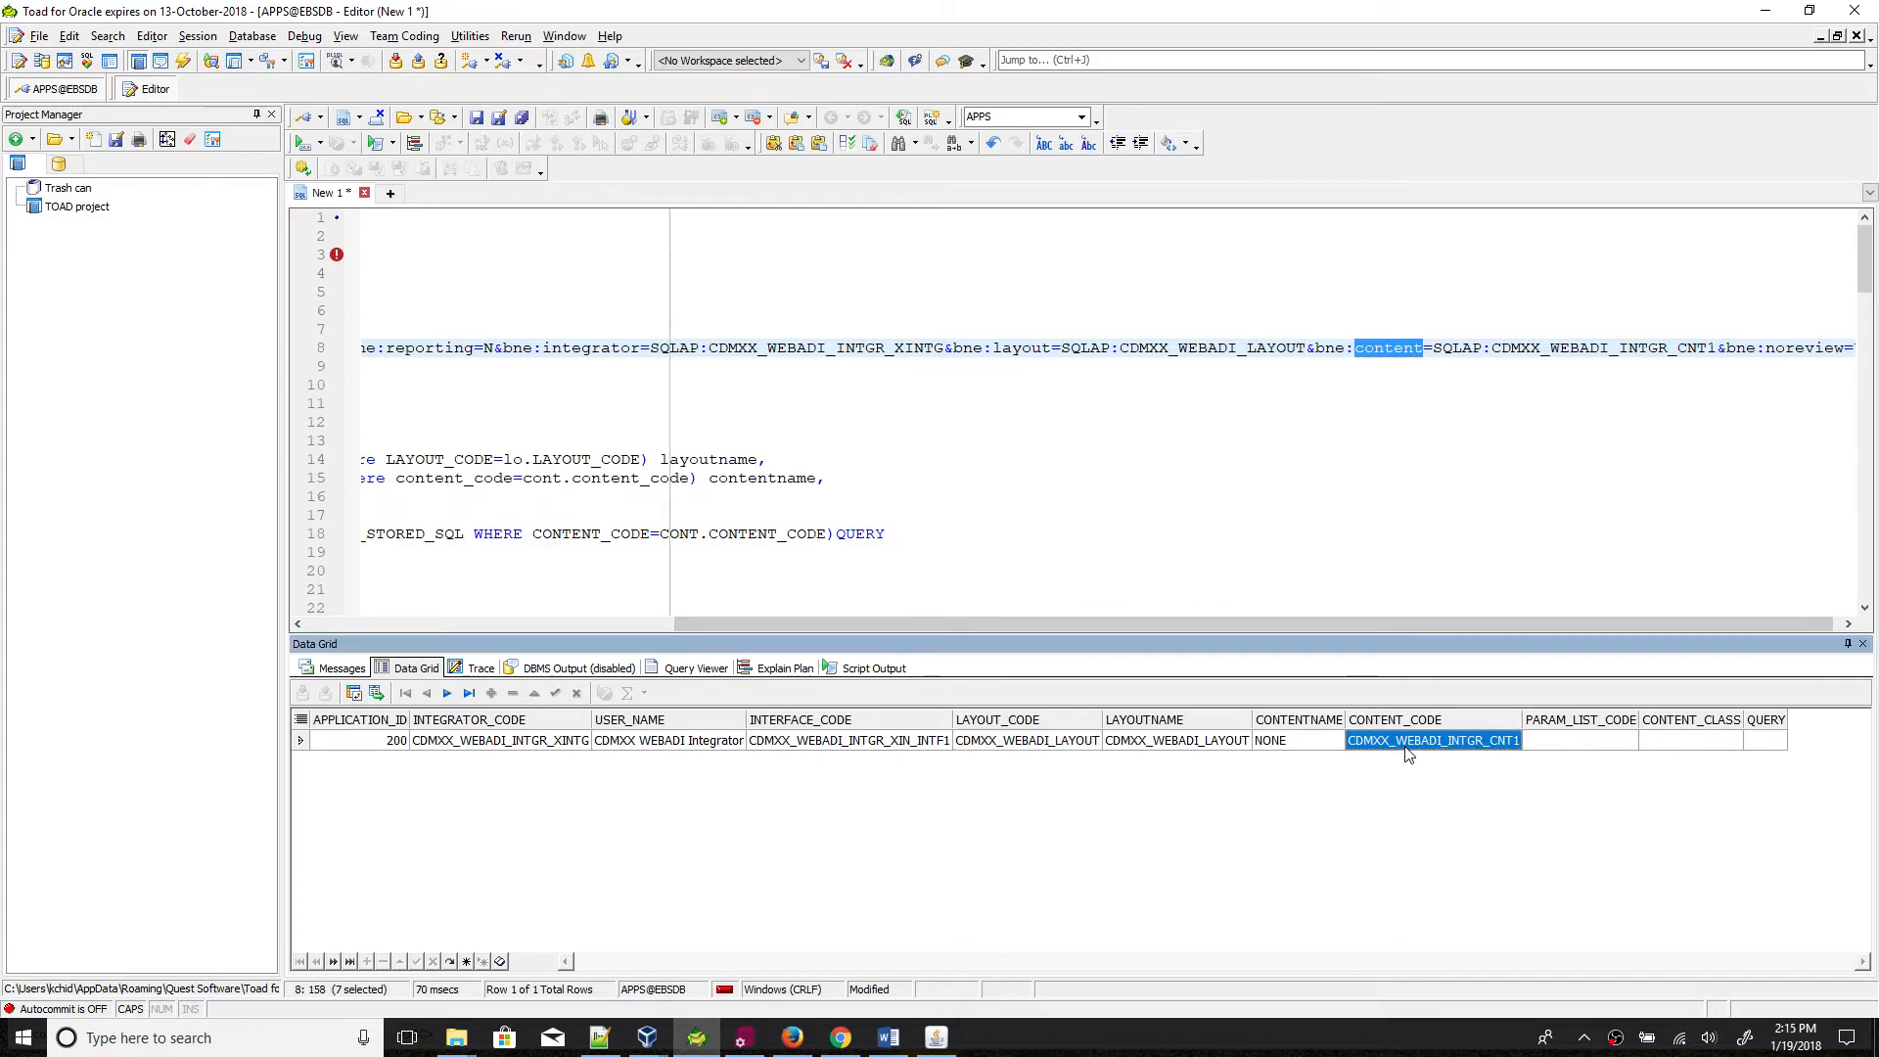
double_click(1577, 350)
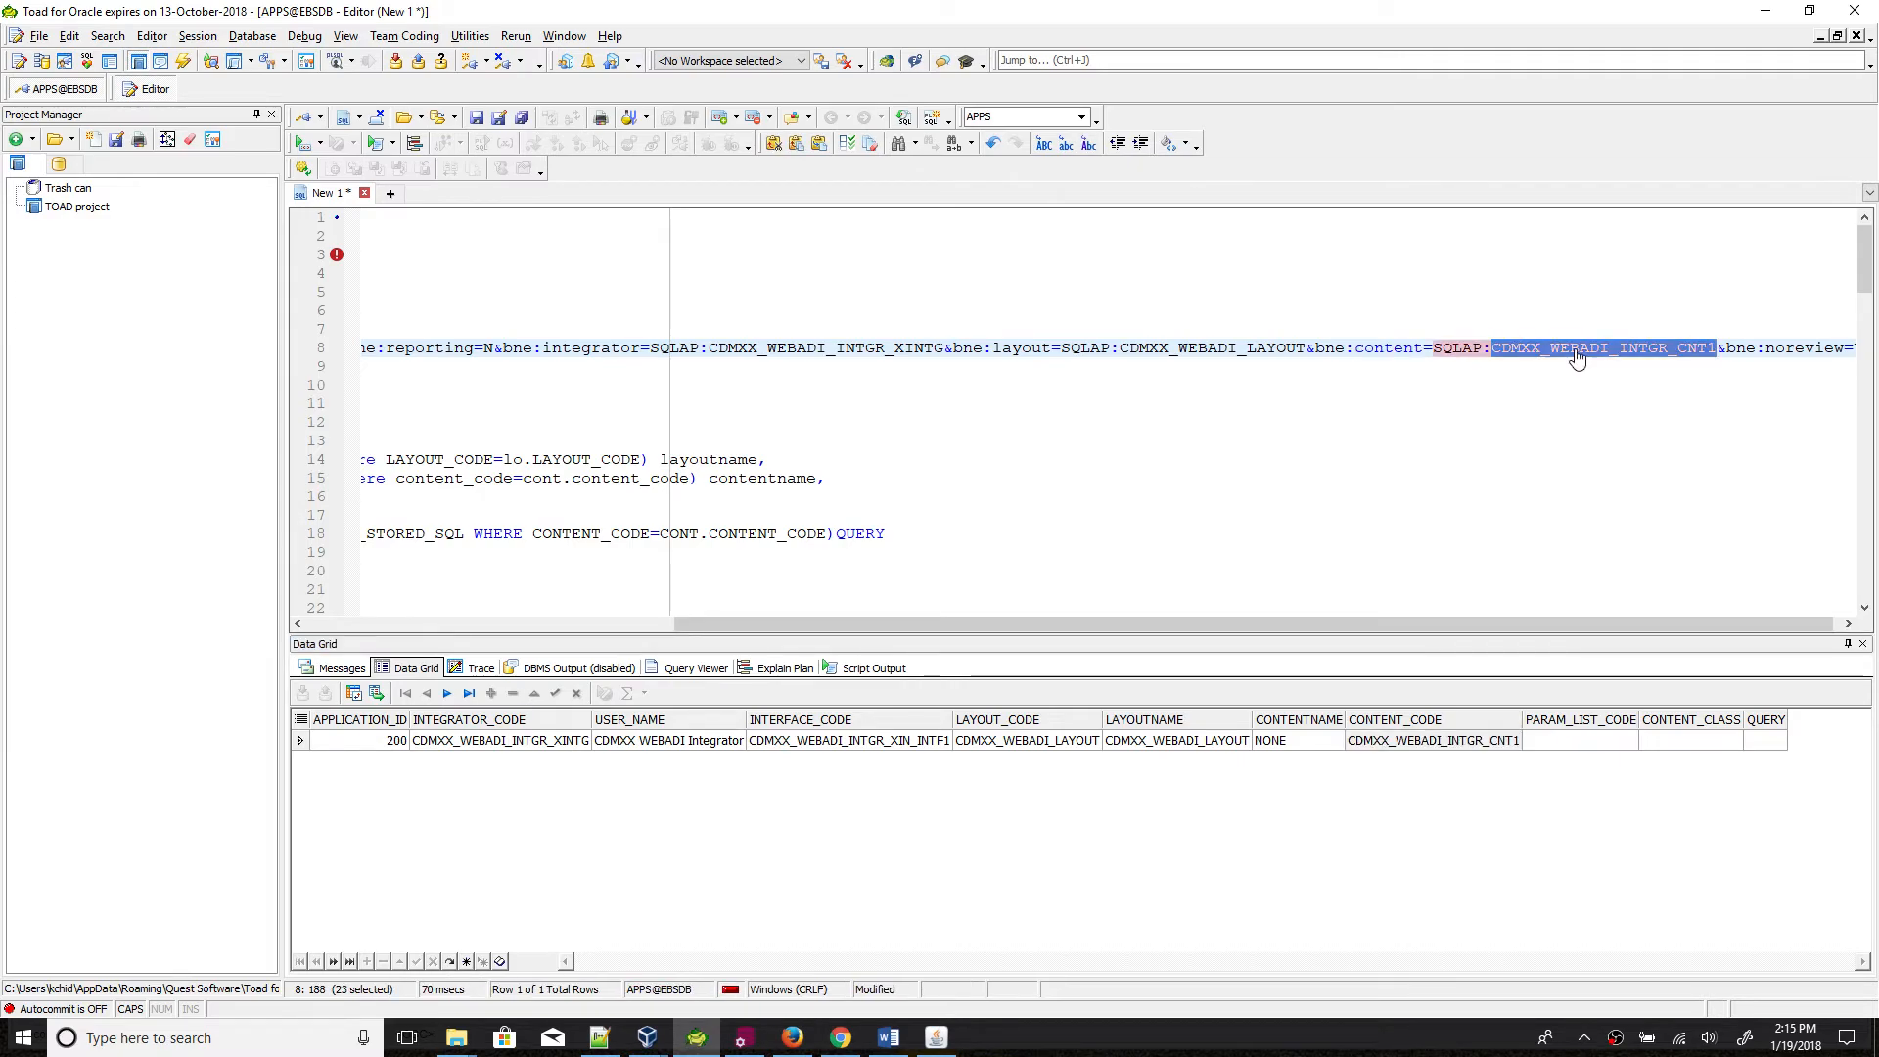
click(1577, 354)
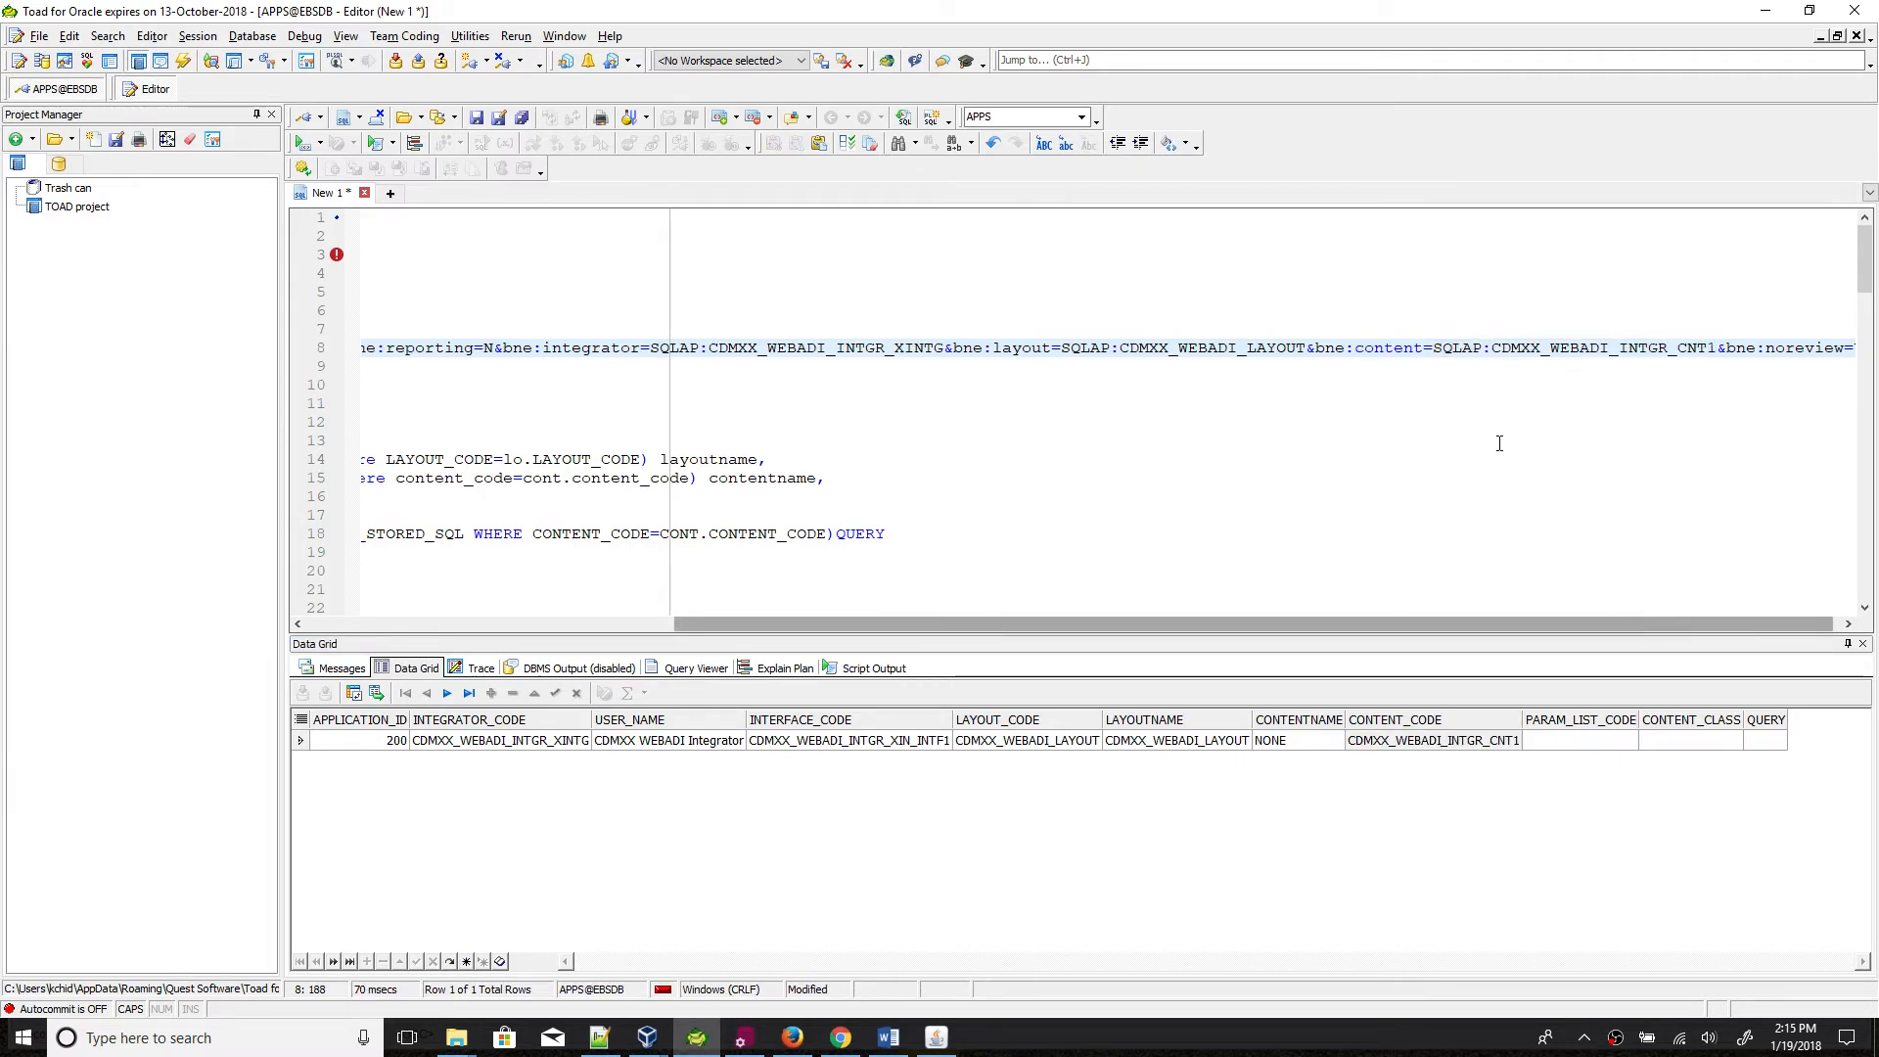
double_click(1458, 350)
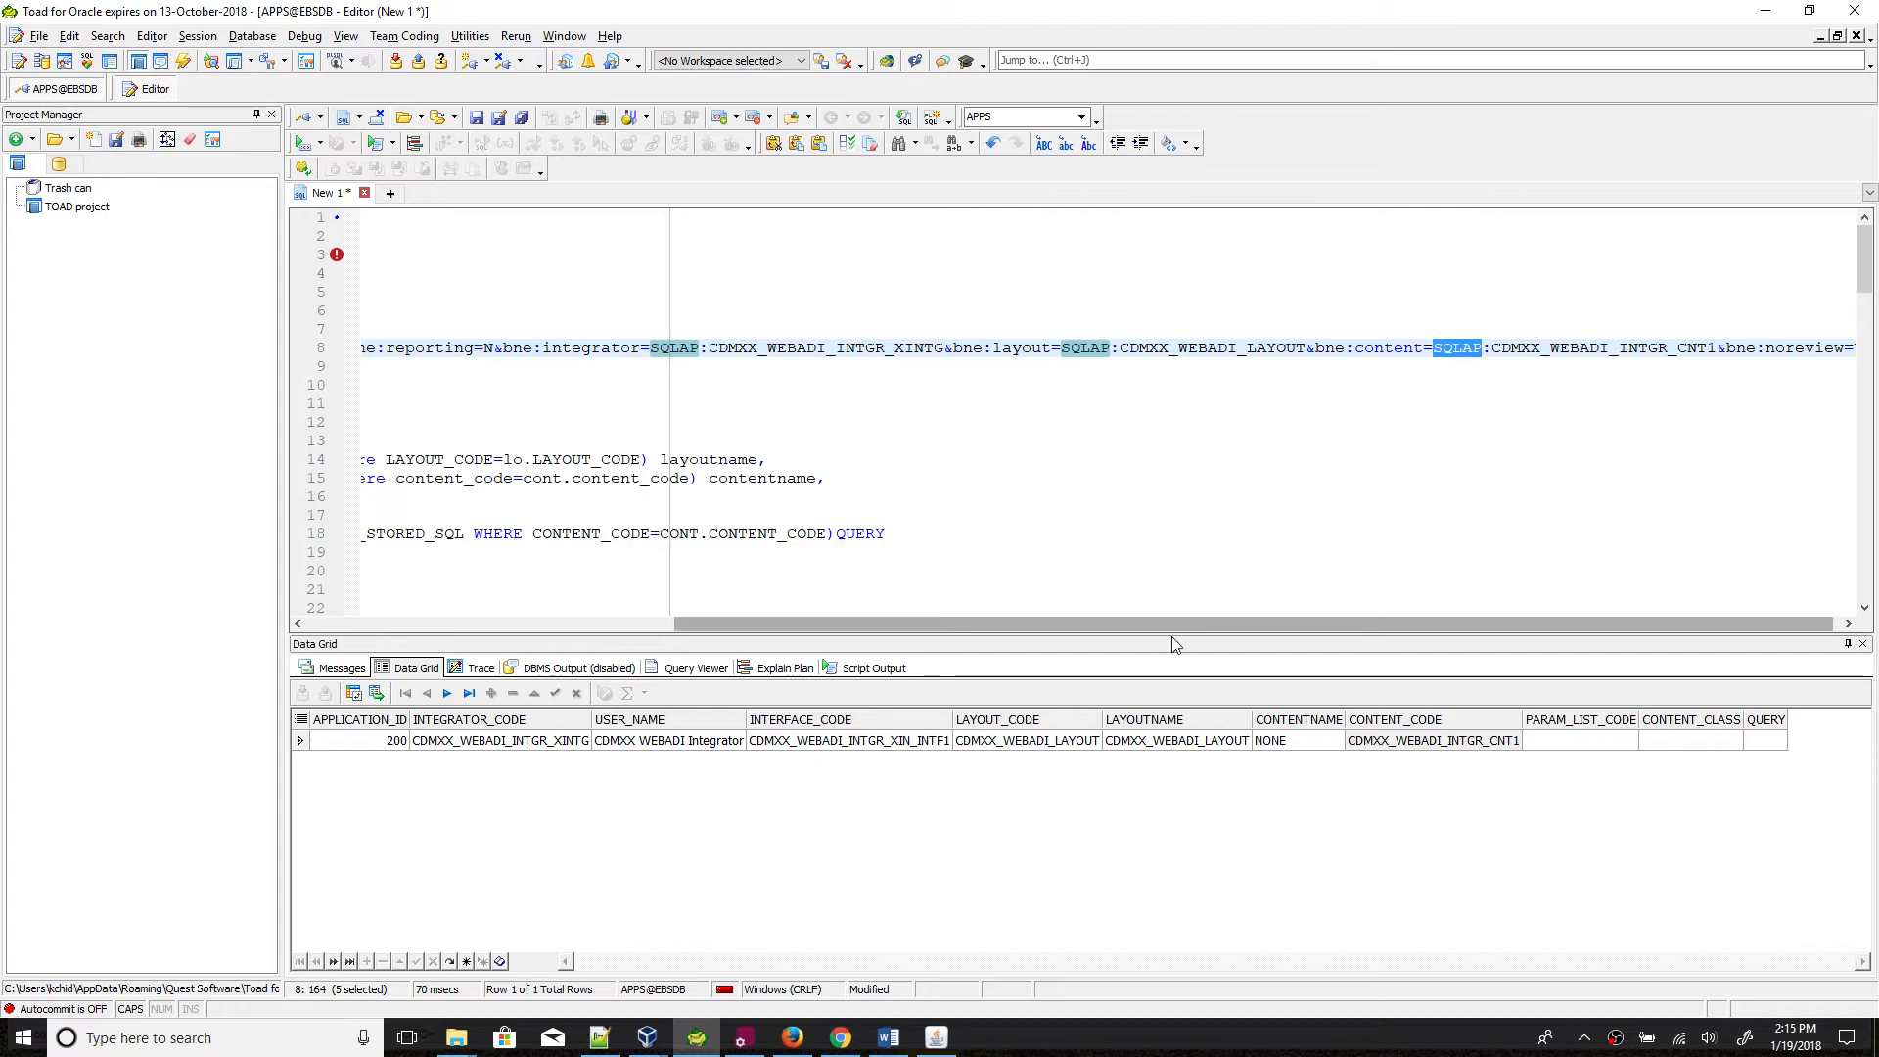
drag(1166, 626, 740, 584)
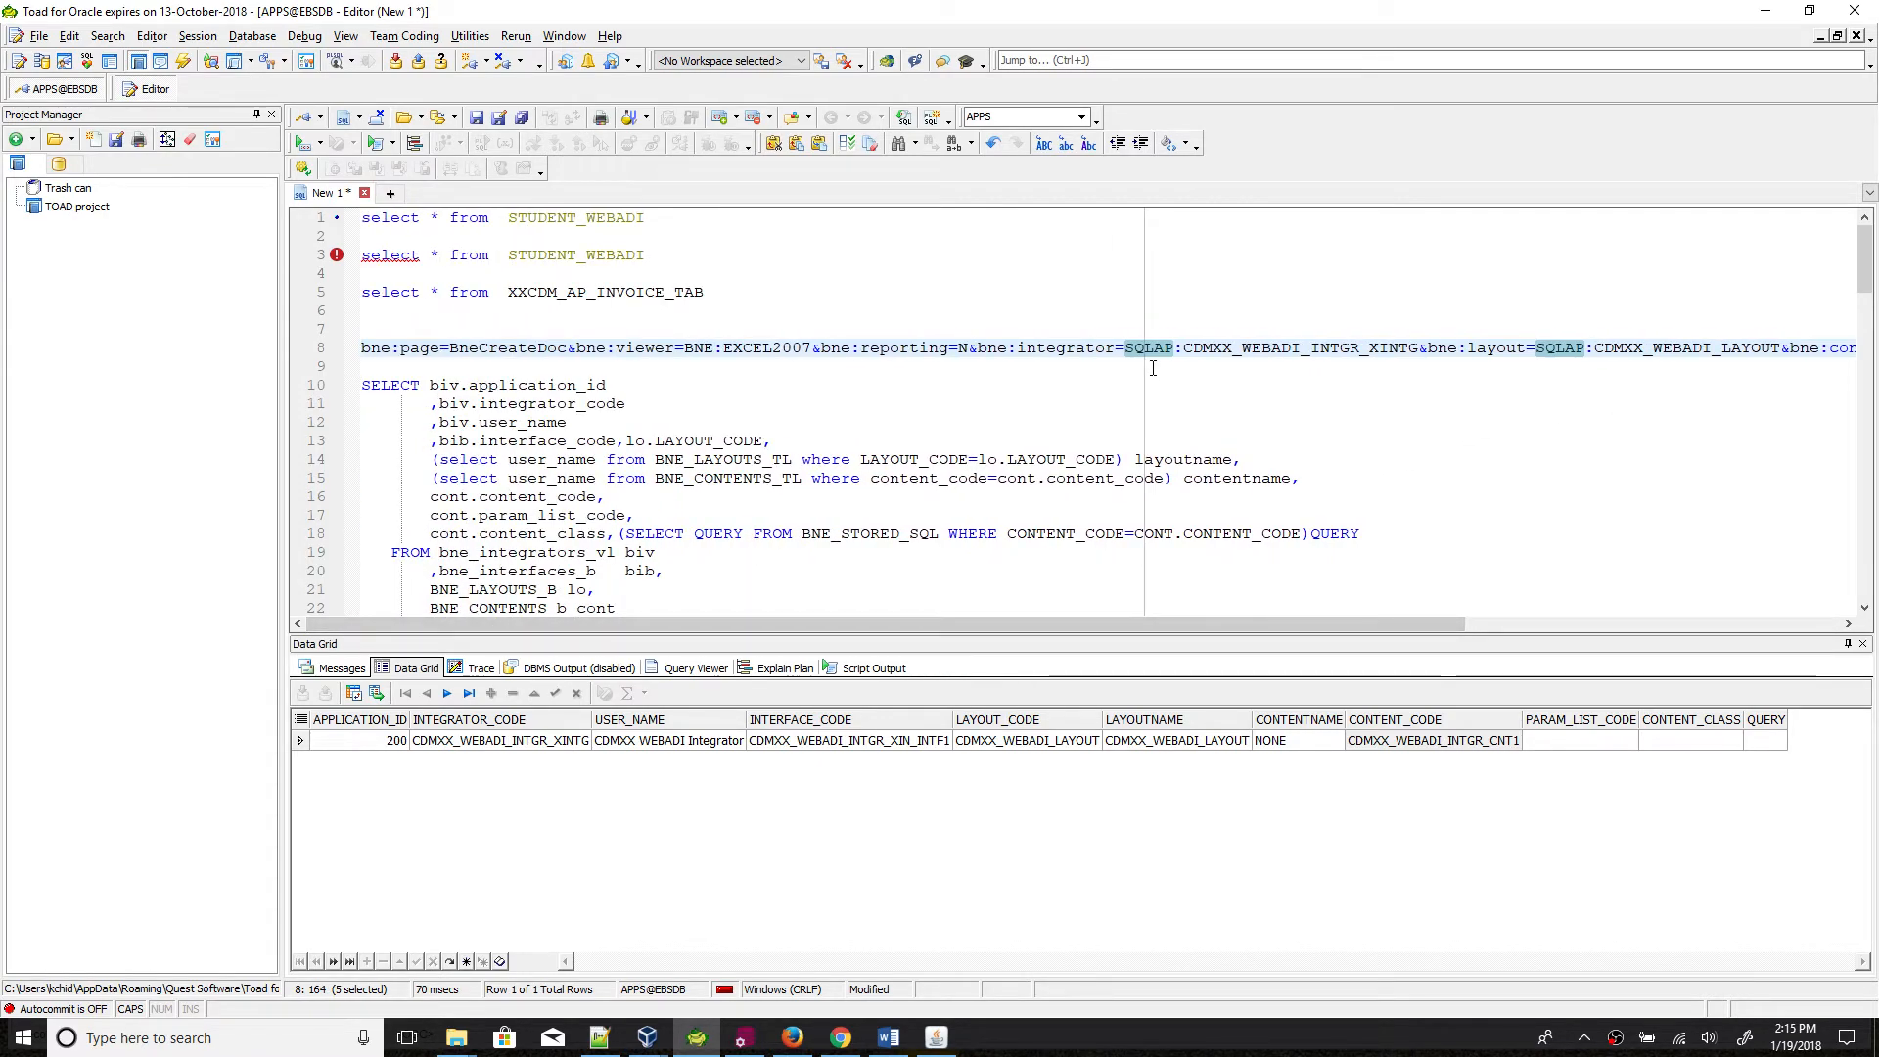
click(385, 746)
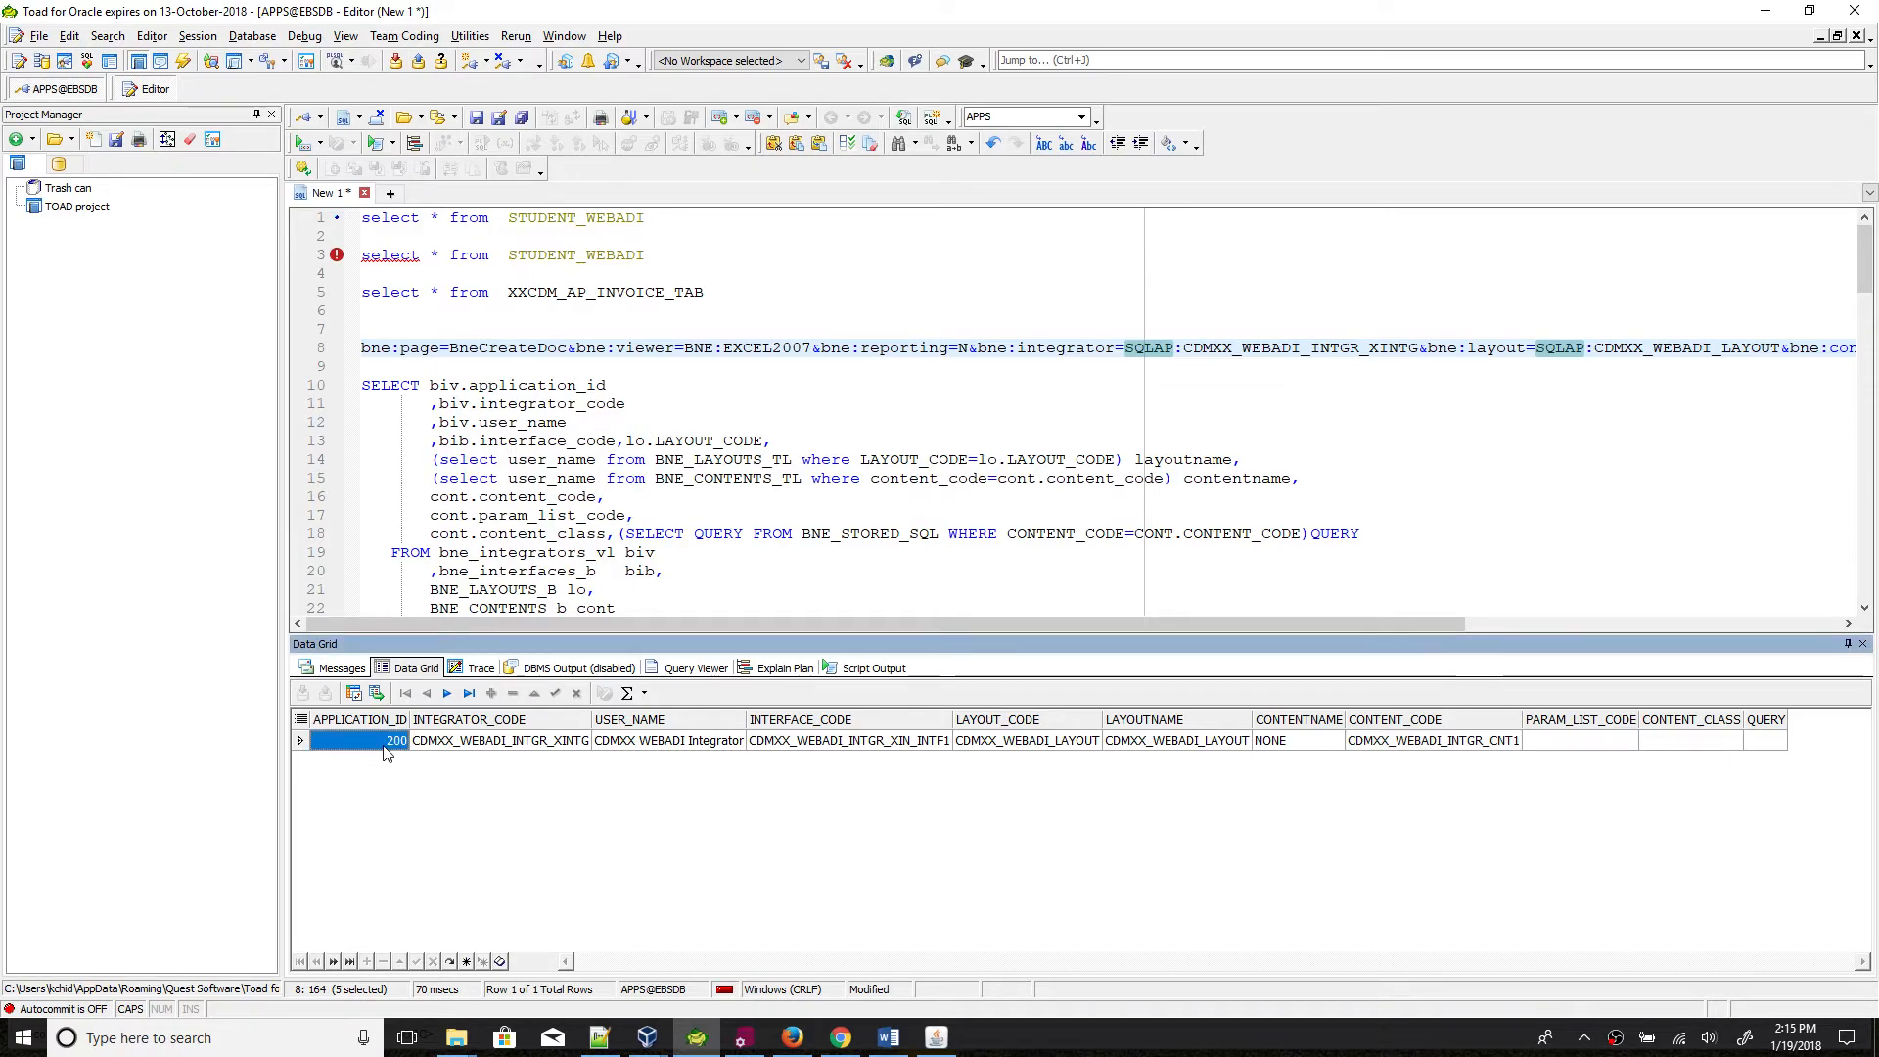
drag(1353, 624, 991, 611)
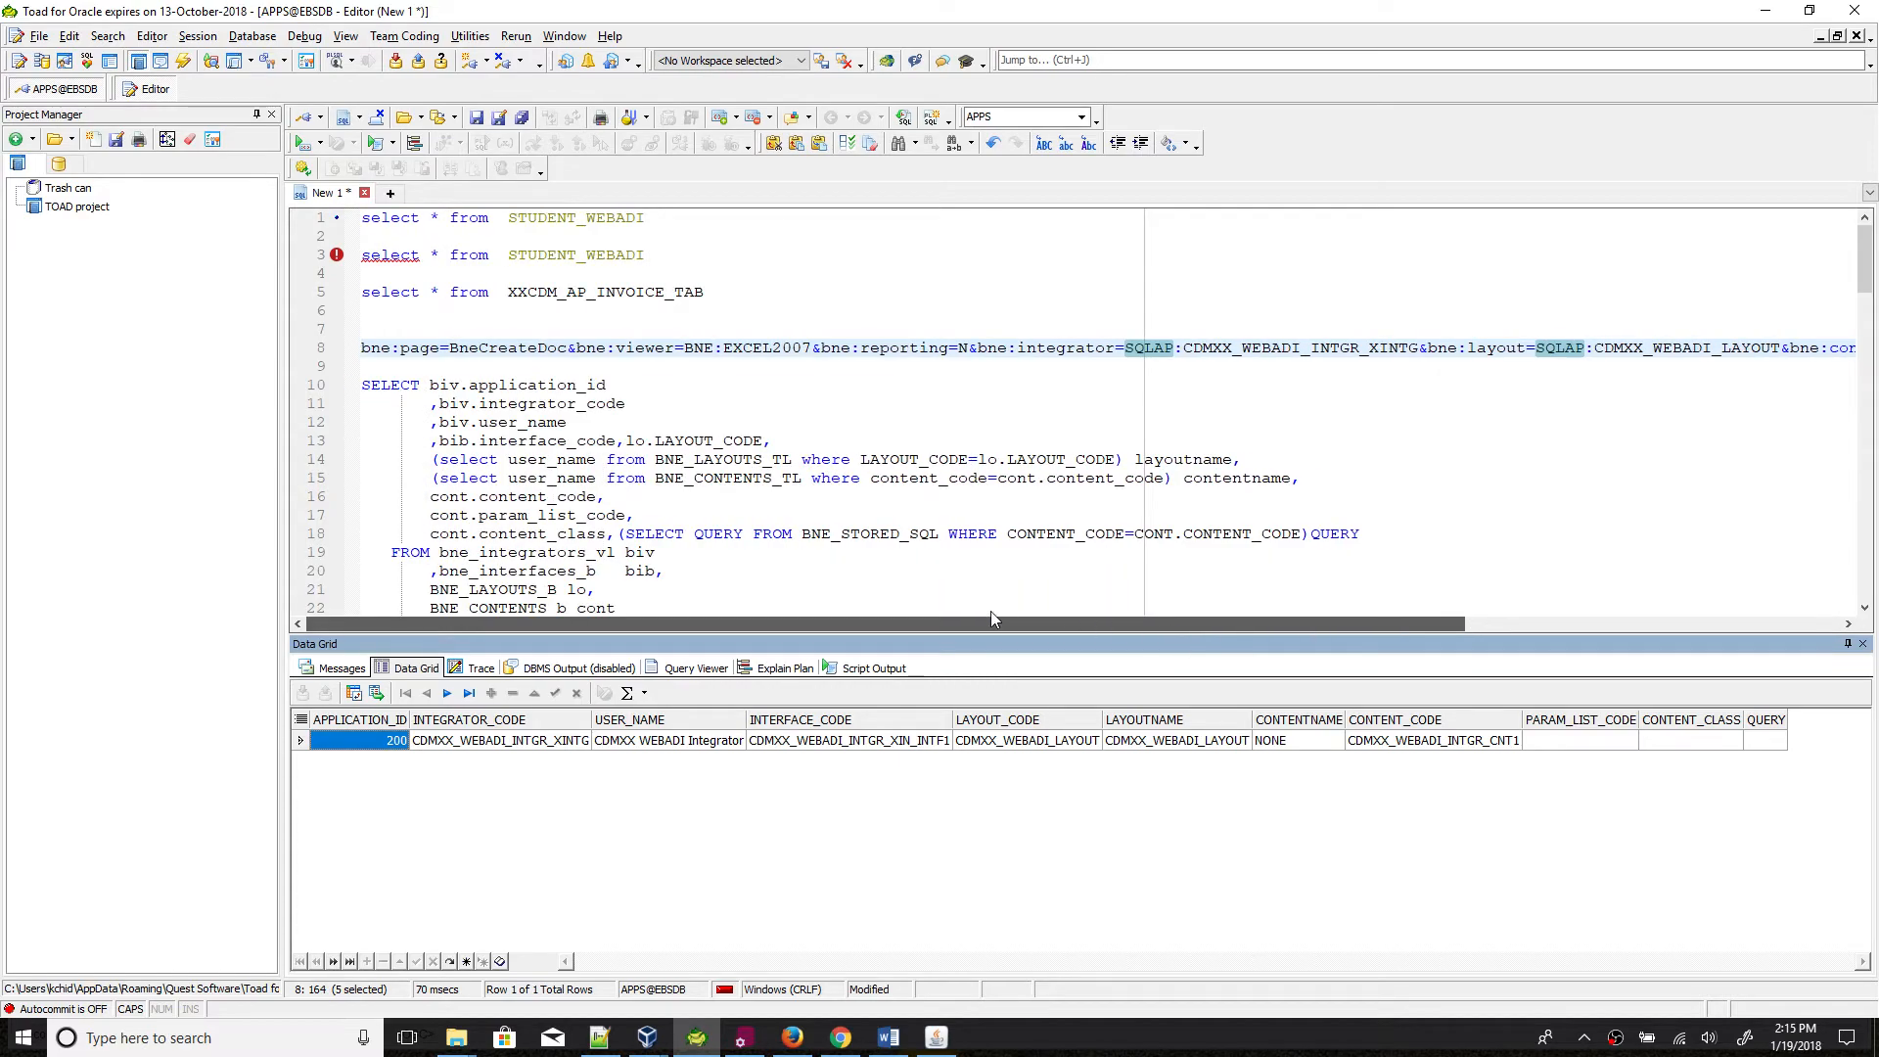
Step: Copy the complete bne:page parameter string from Toad into the Parameters field of function XXCDM_APINV_FUNC in Oracle Applications
triple_click(411, 353)
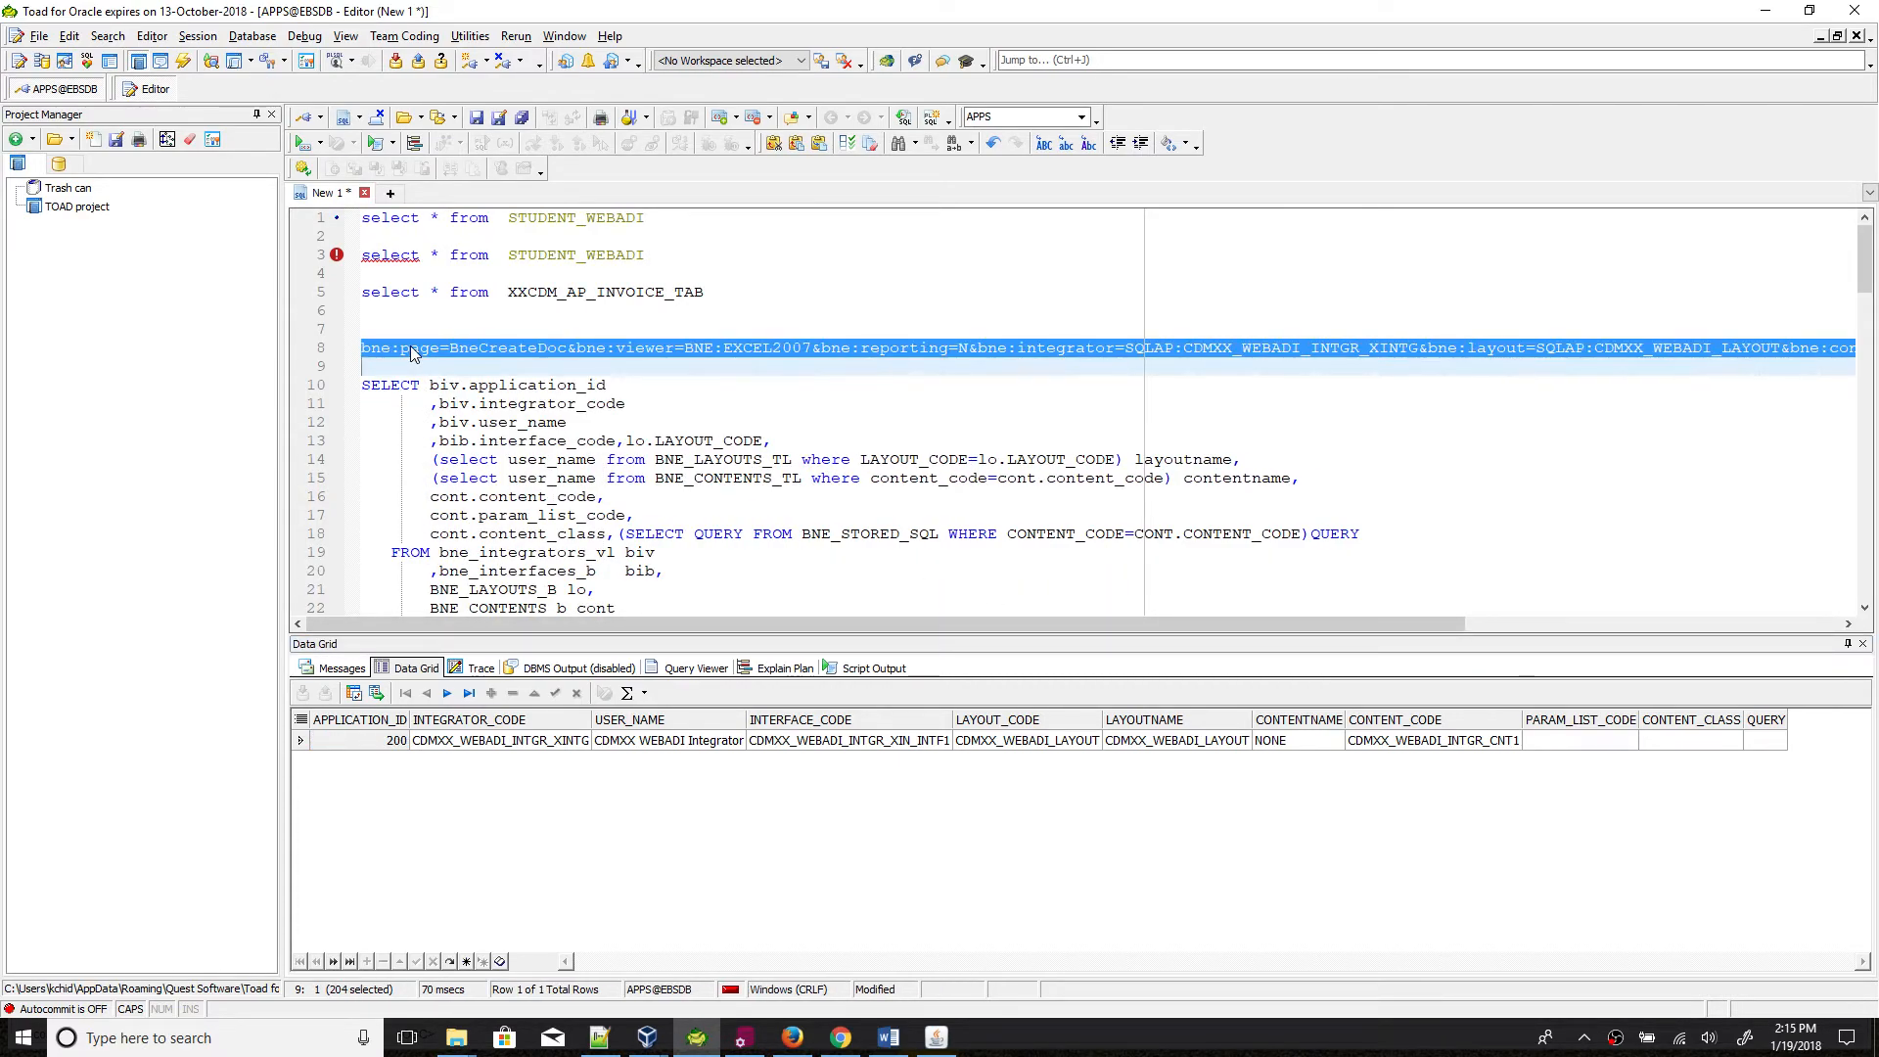
key(shift+Left)
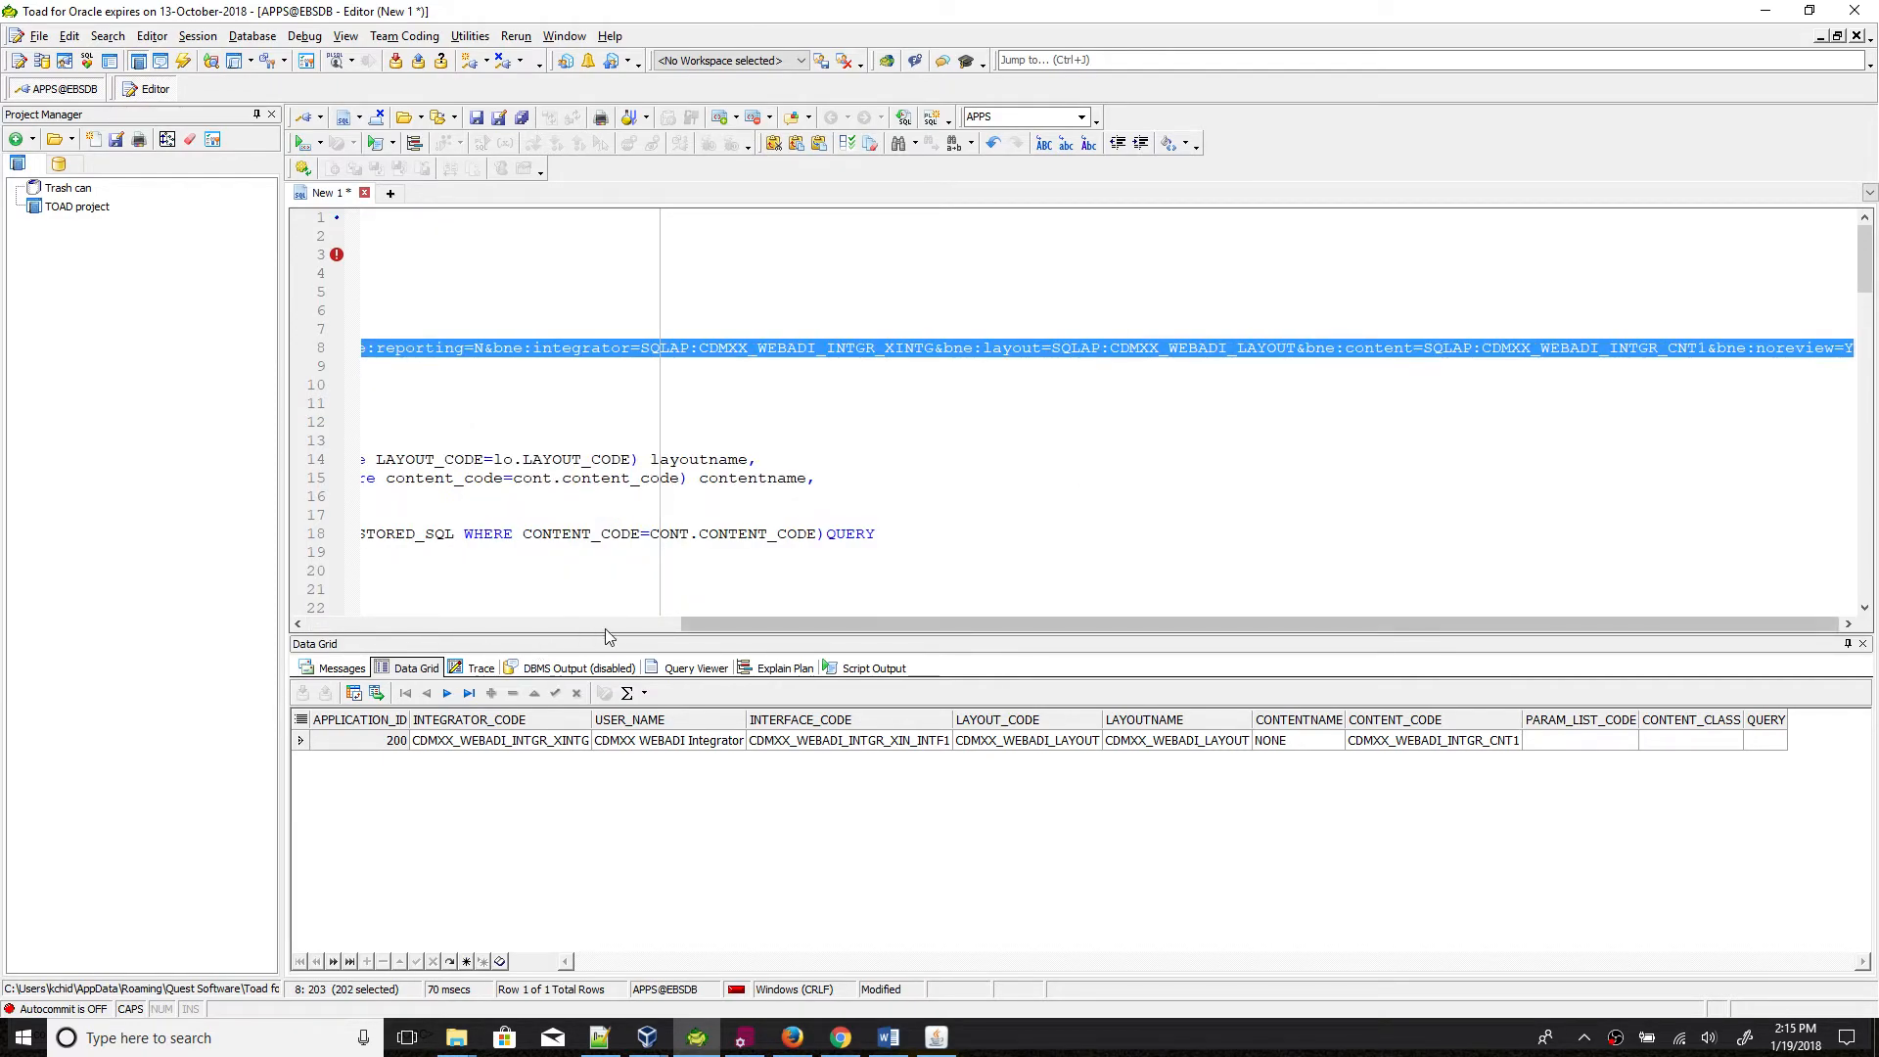
drag(1429, 623, 1052, 647)
drag(1233, 625, 1077, 631)
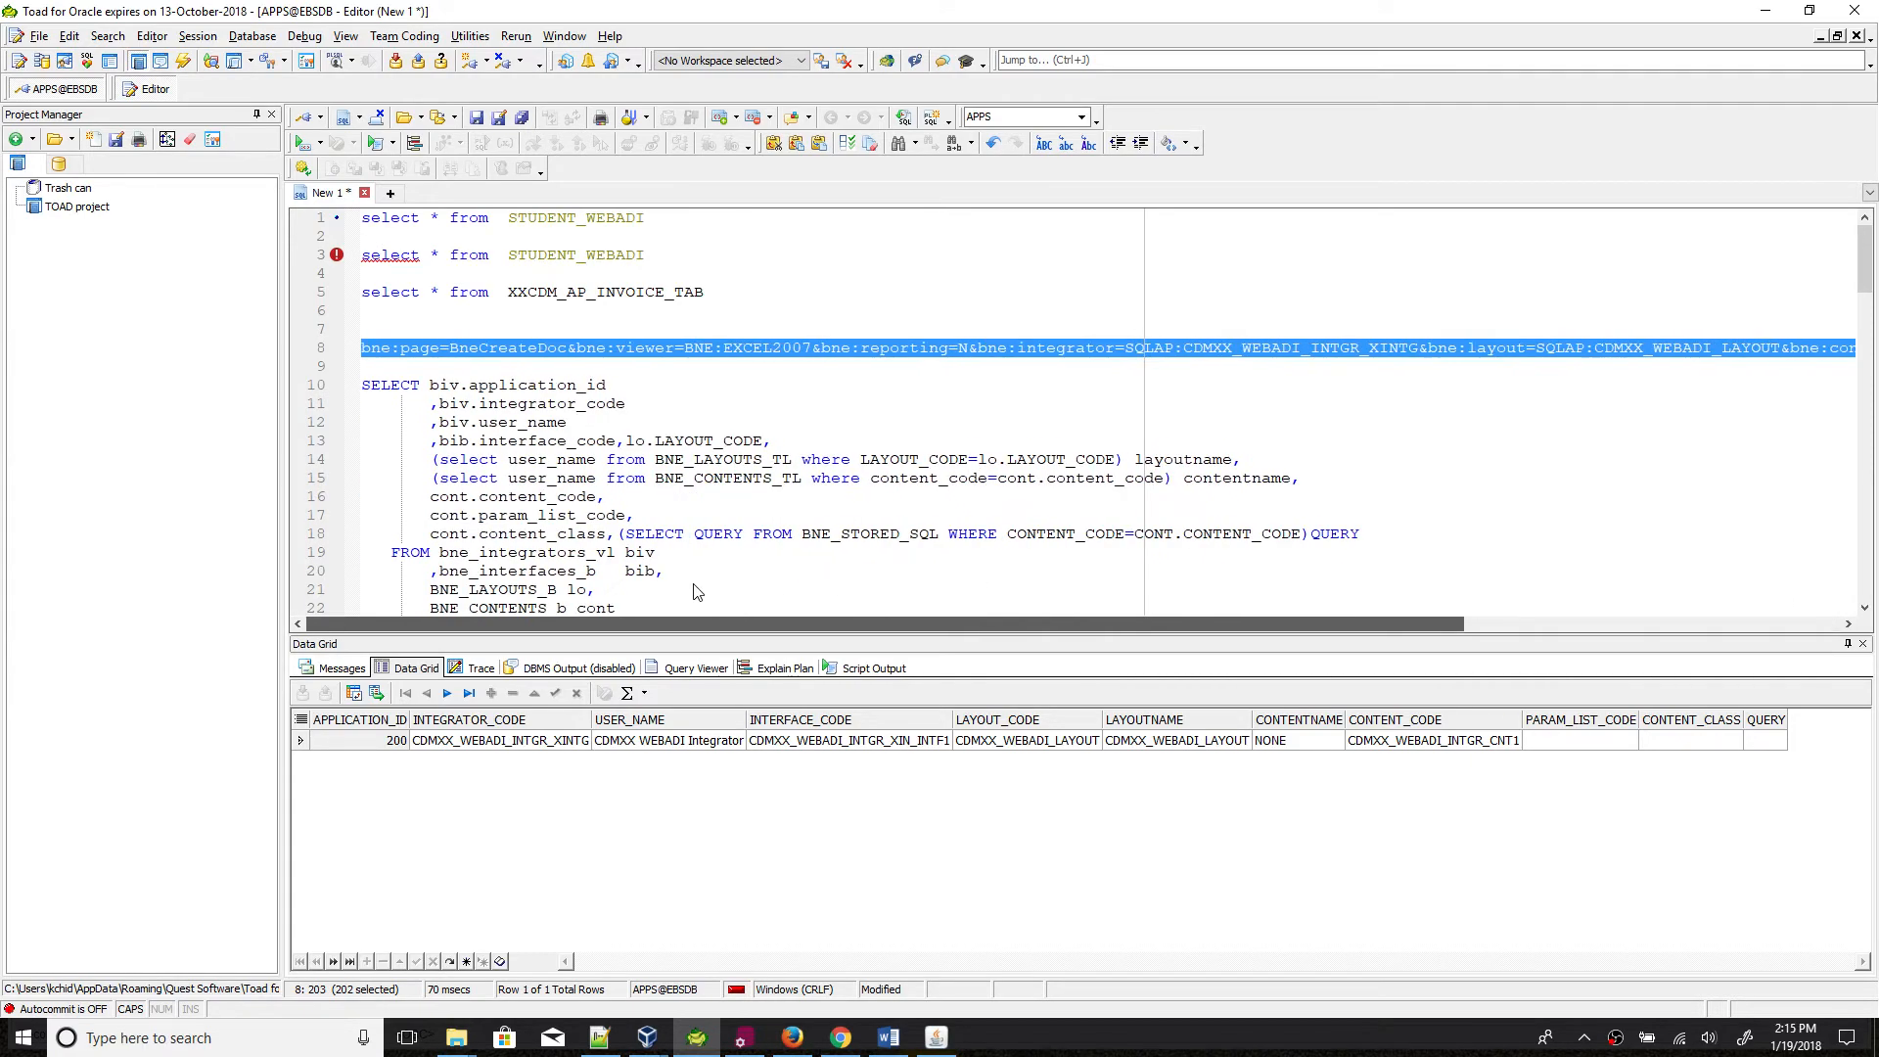
click(936, 1037)
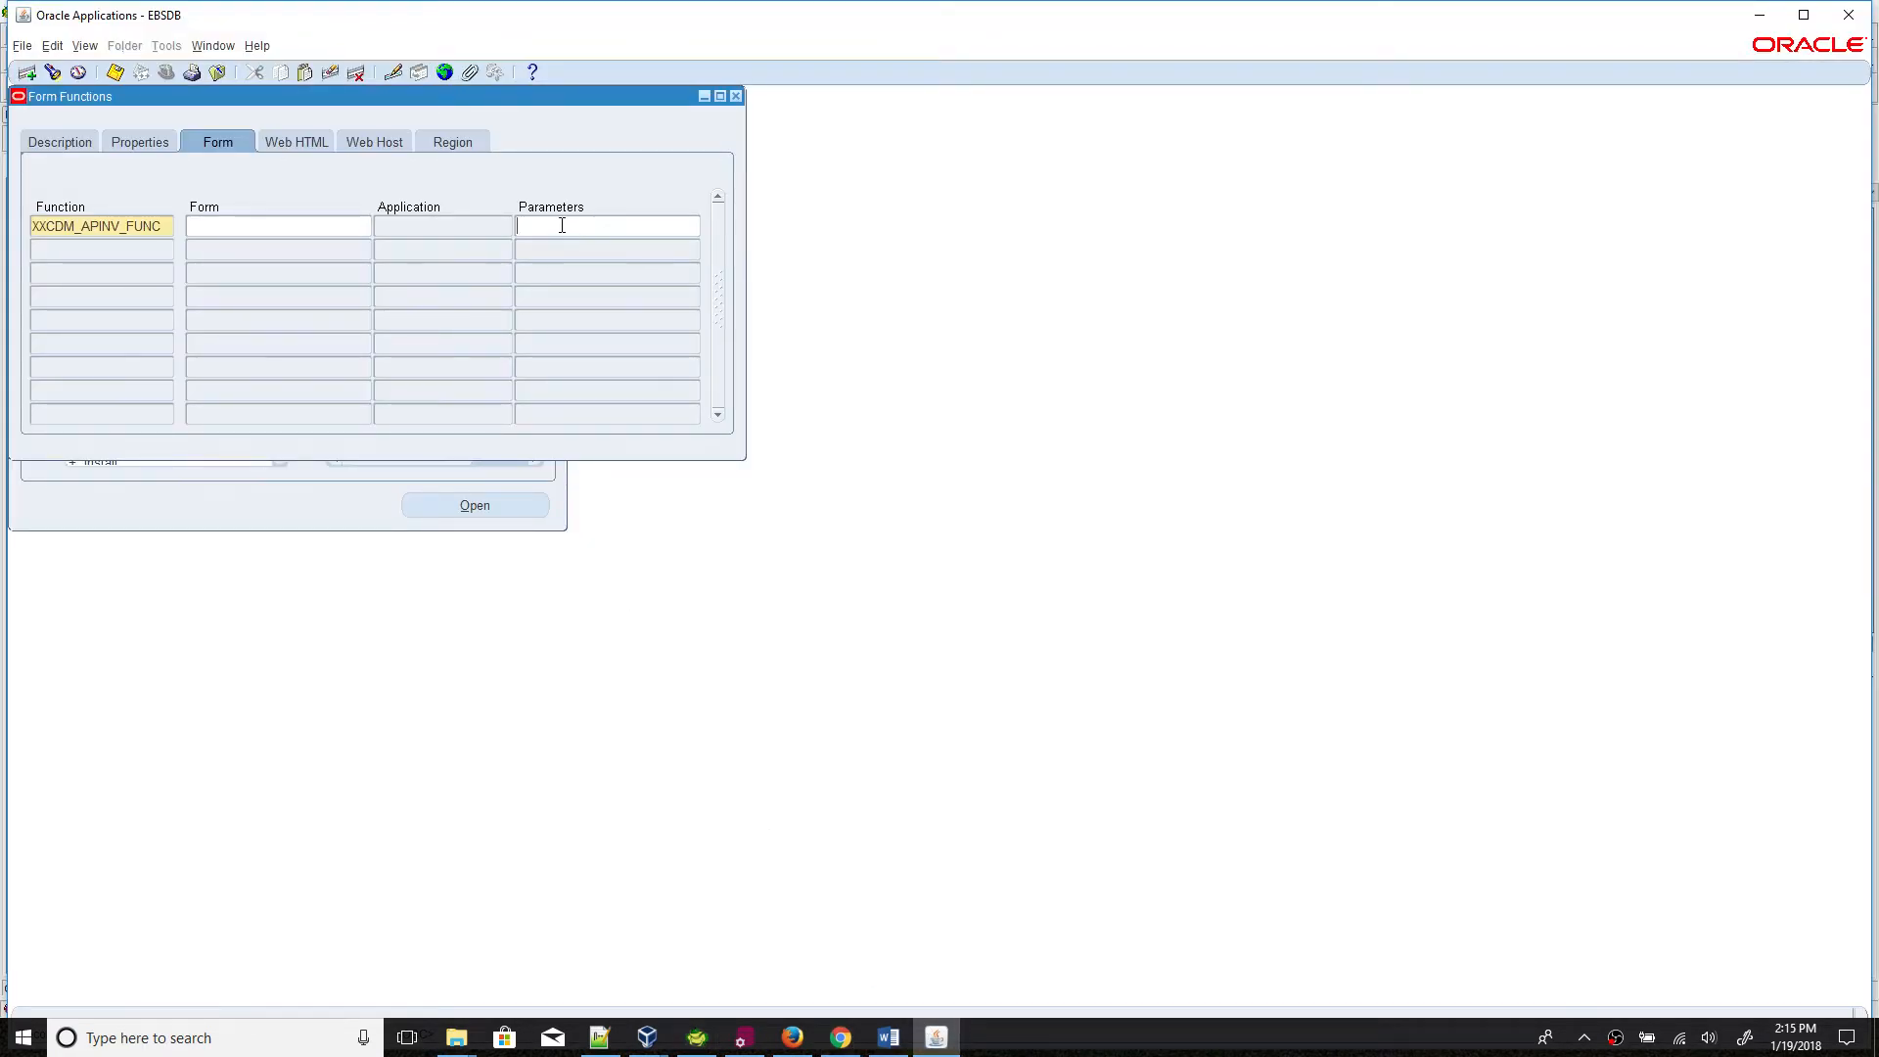
key(ctrl+v)
Step: Set the function's HTML Call to BneApplicationService, copying the value from the blog in Chrome
click(295, 142)
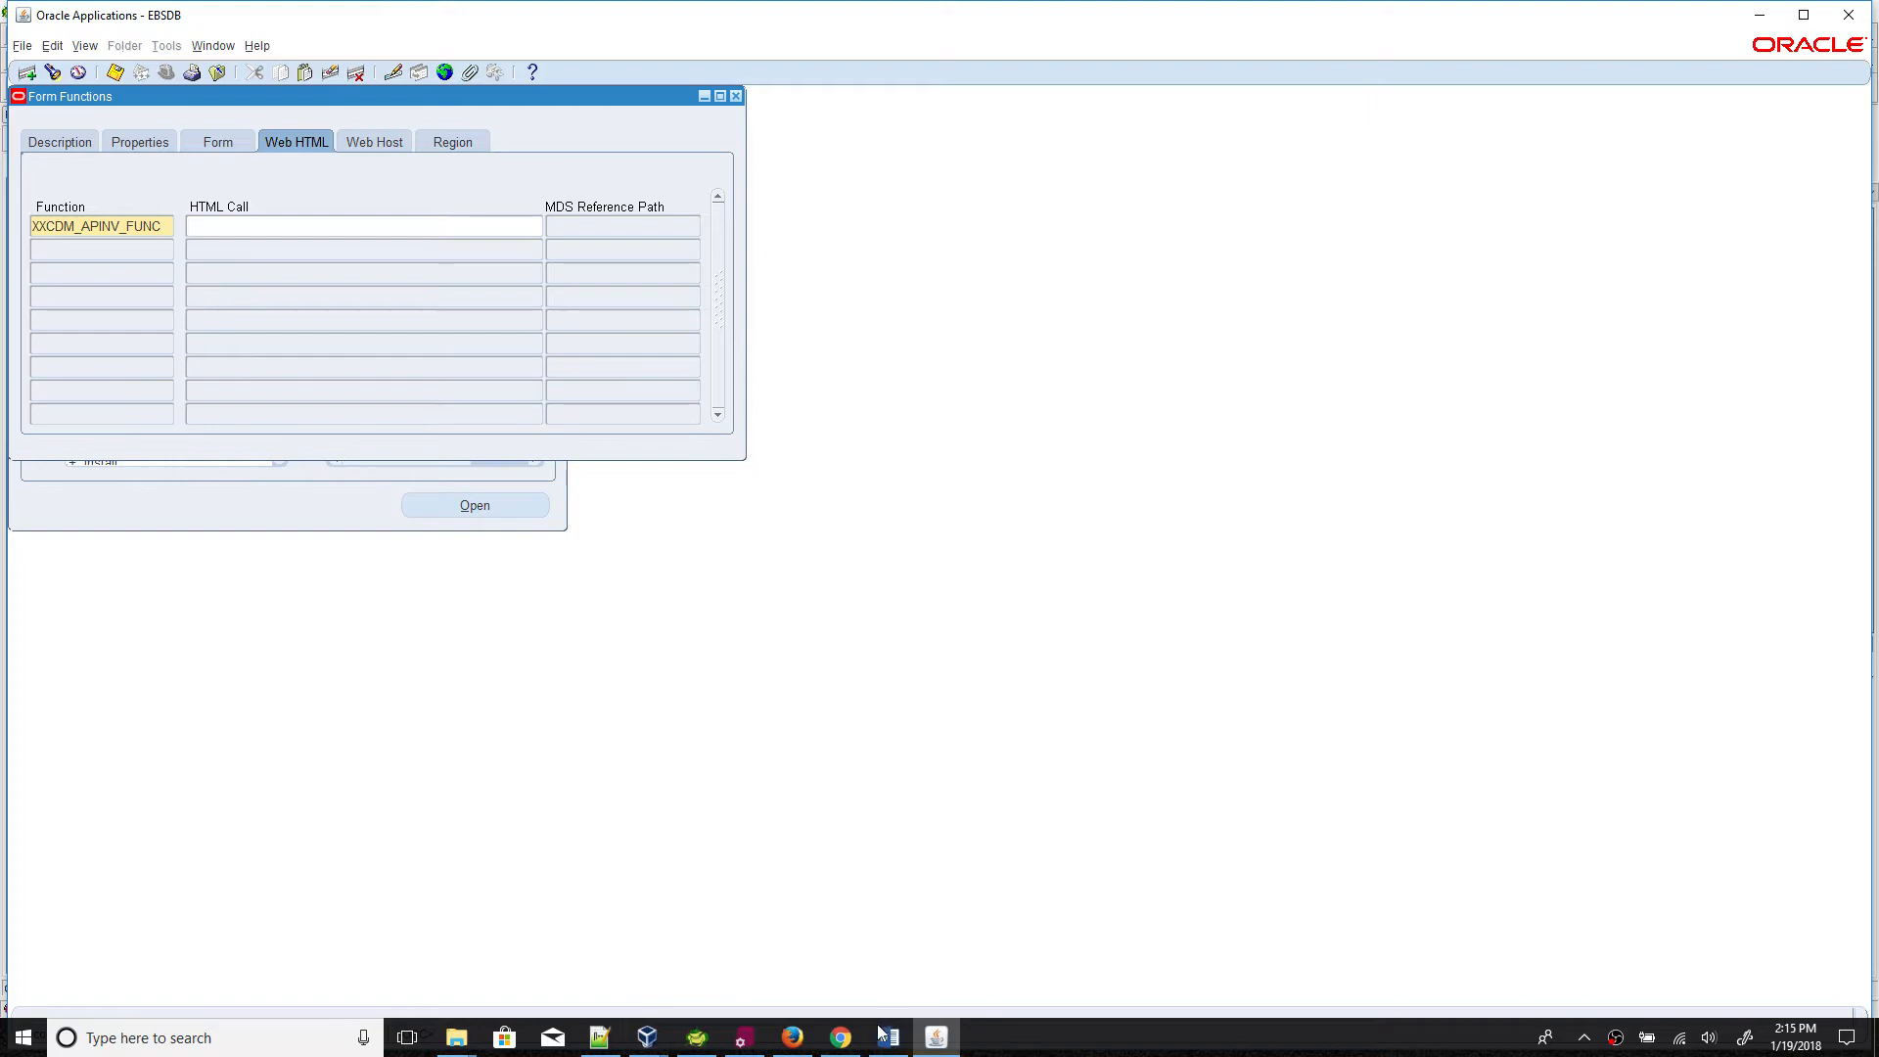
click(843, 1041)
scroll(830, 545, down, 3)
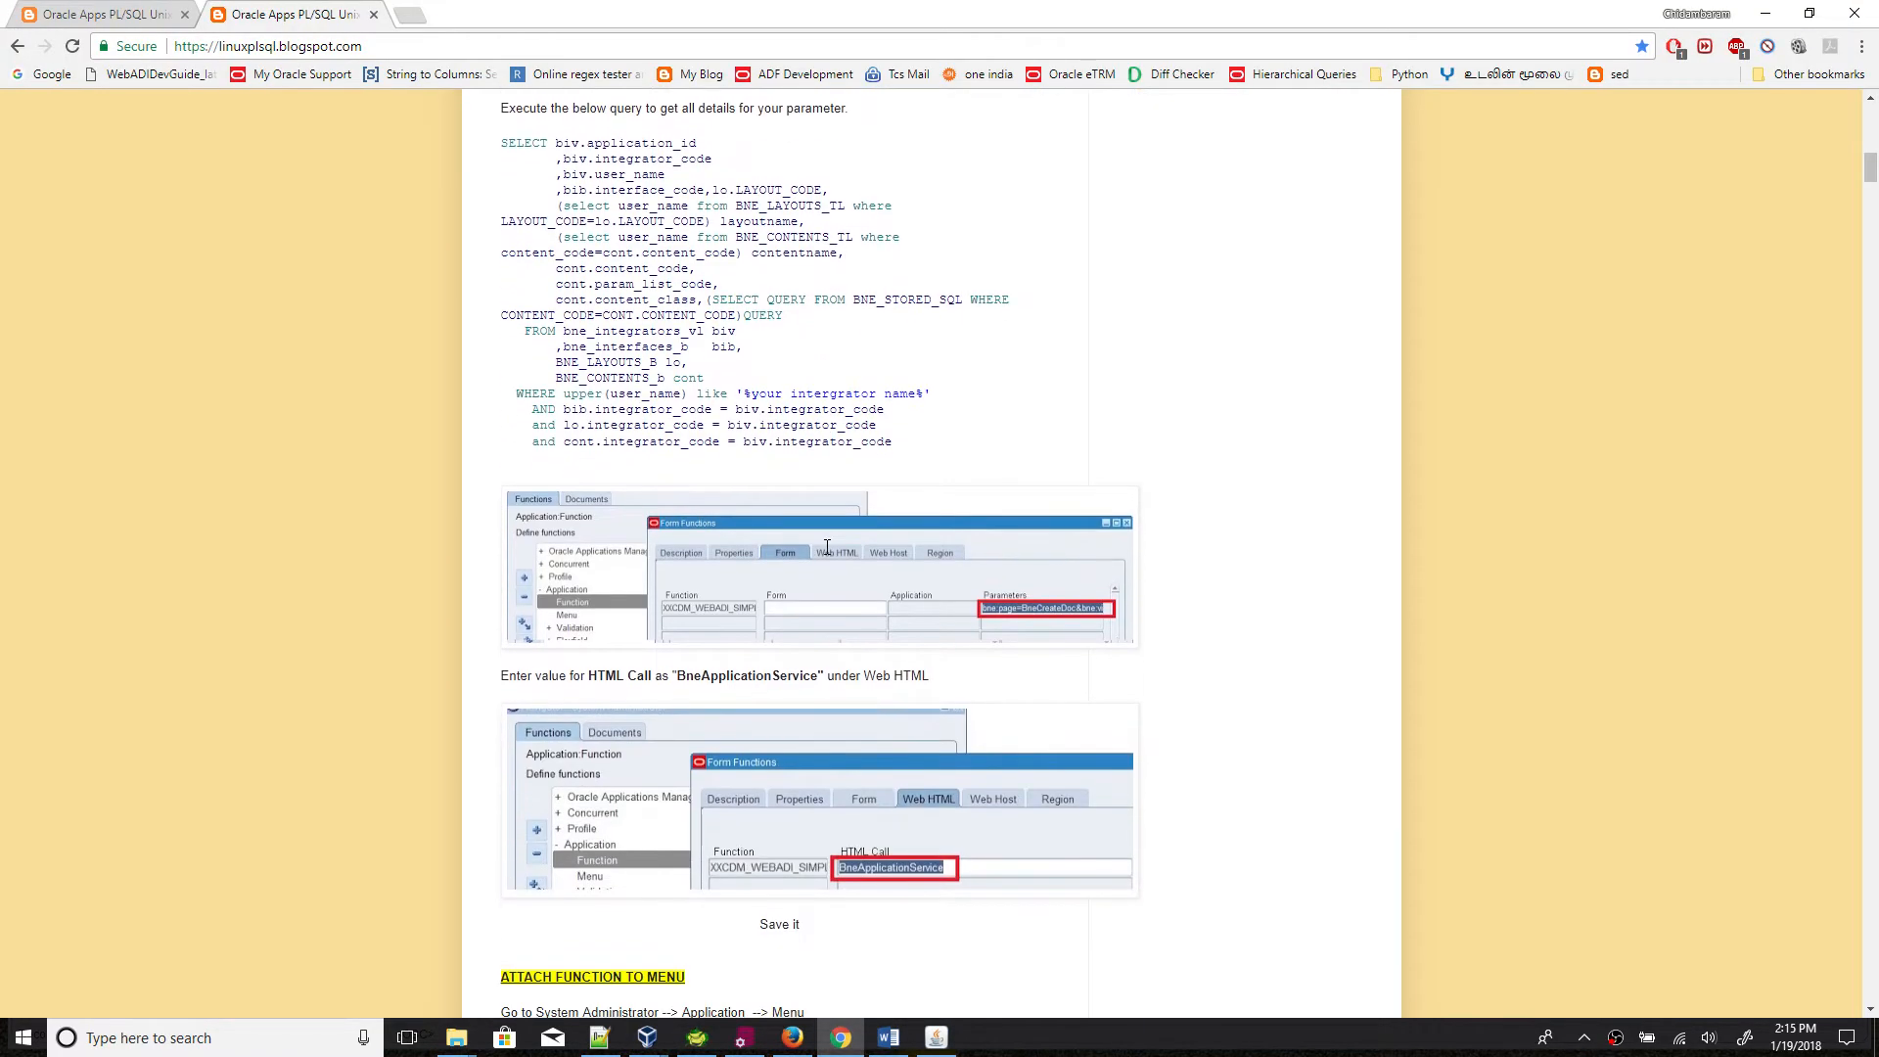
scroll(827, 555, down, 1)
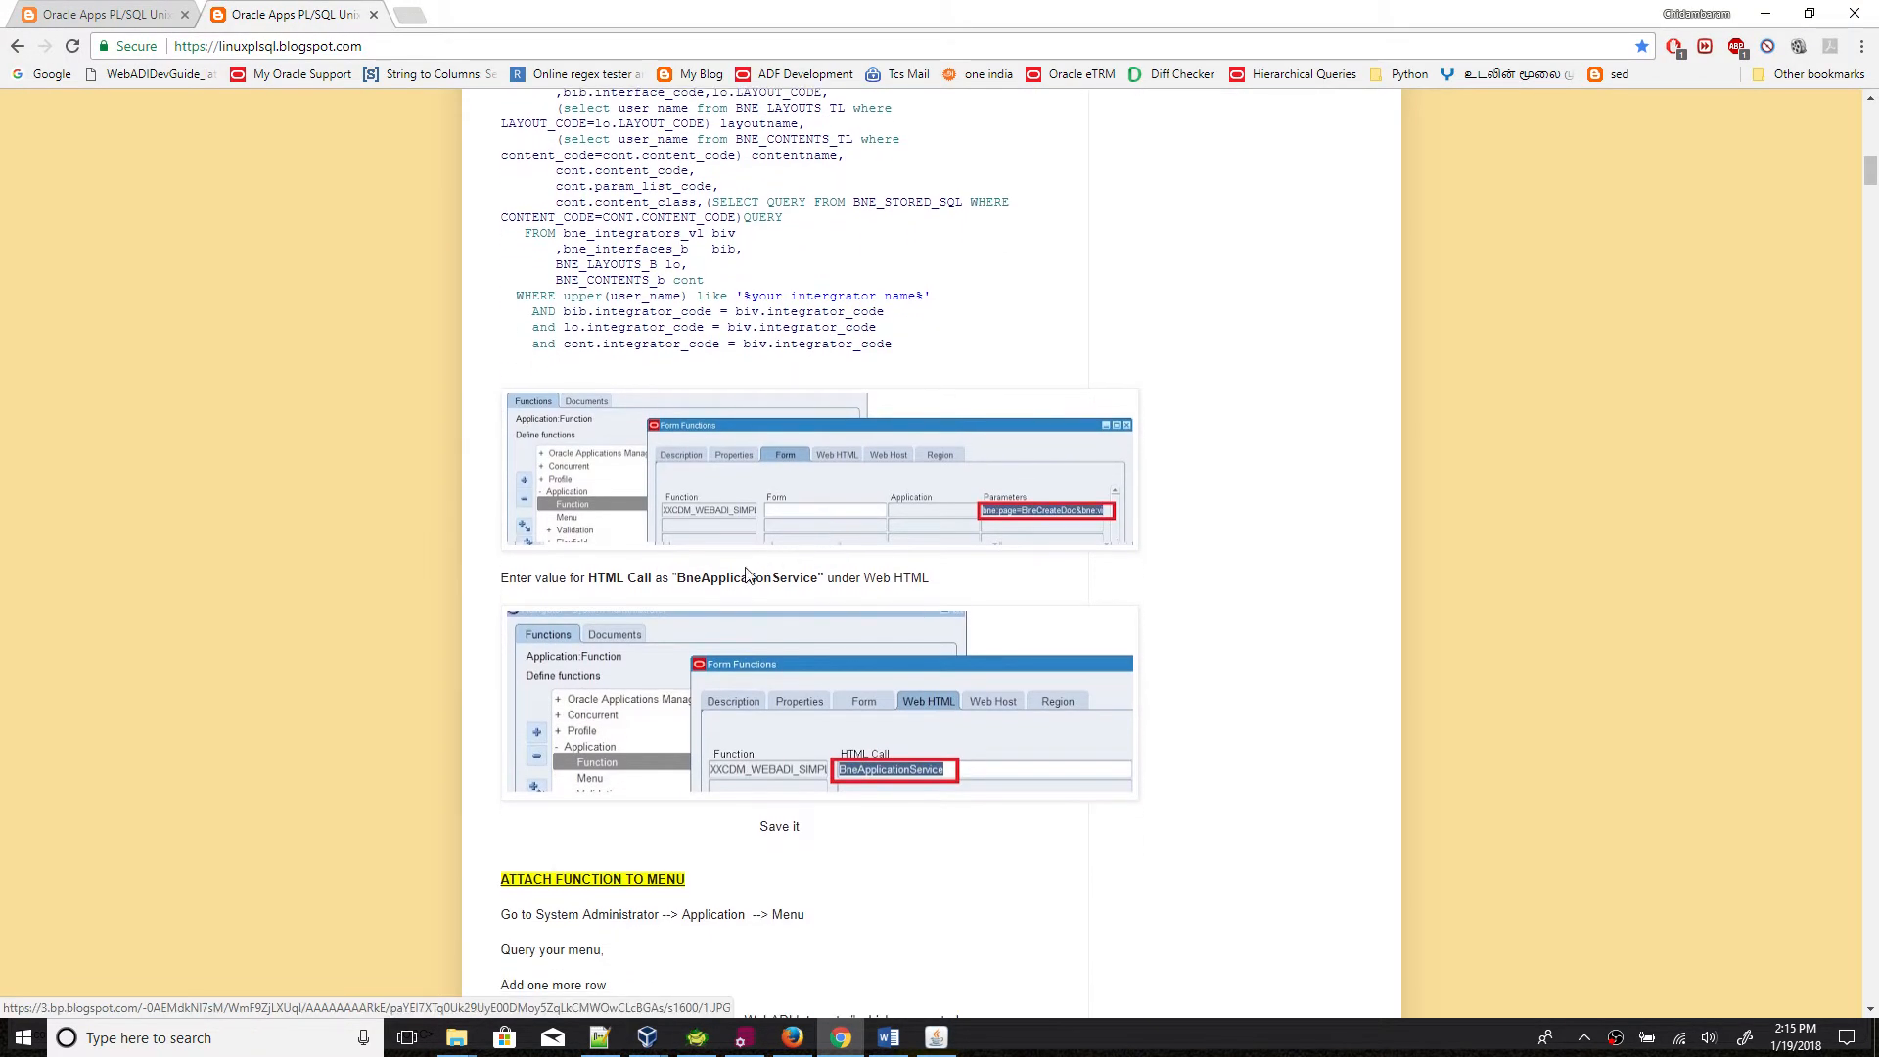
drag(679, 578, 822, 575)
key(ctrl+c)
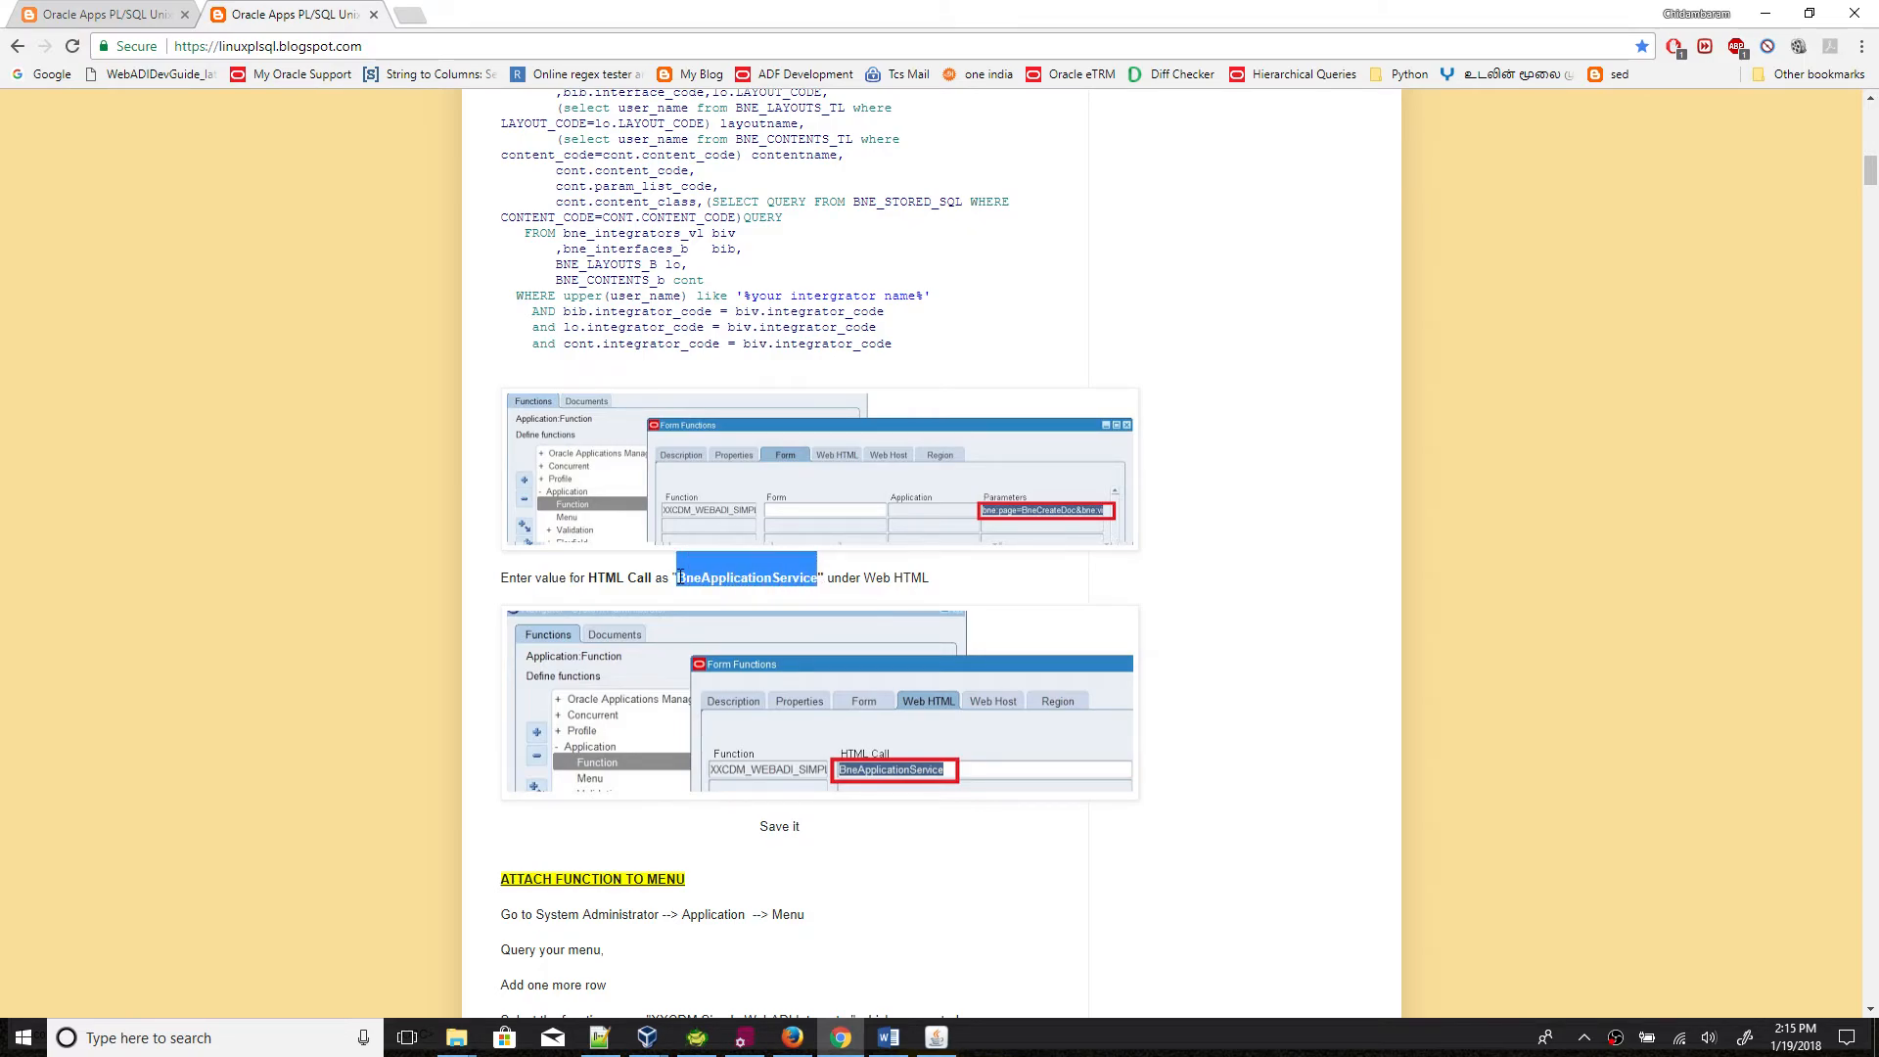
key(alt+Tab)
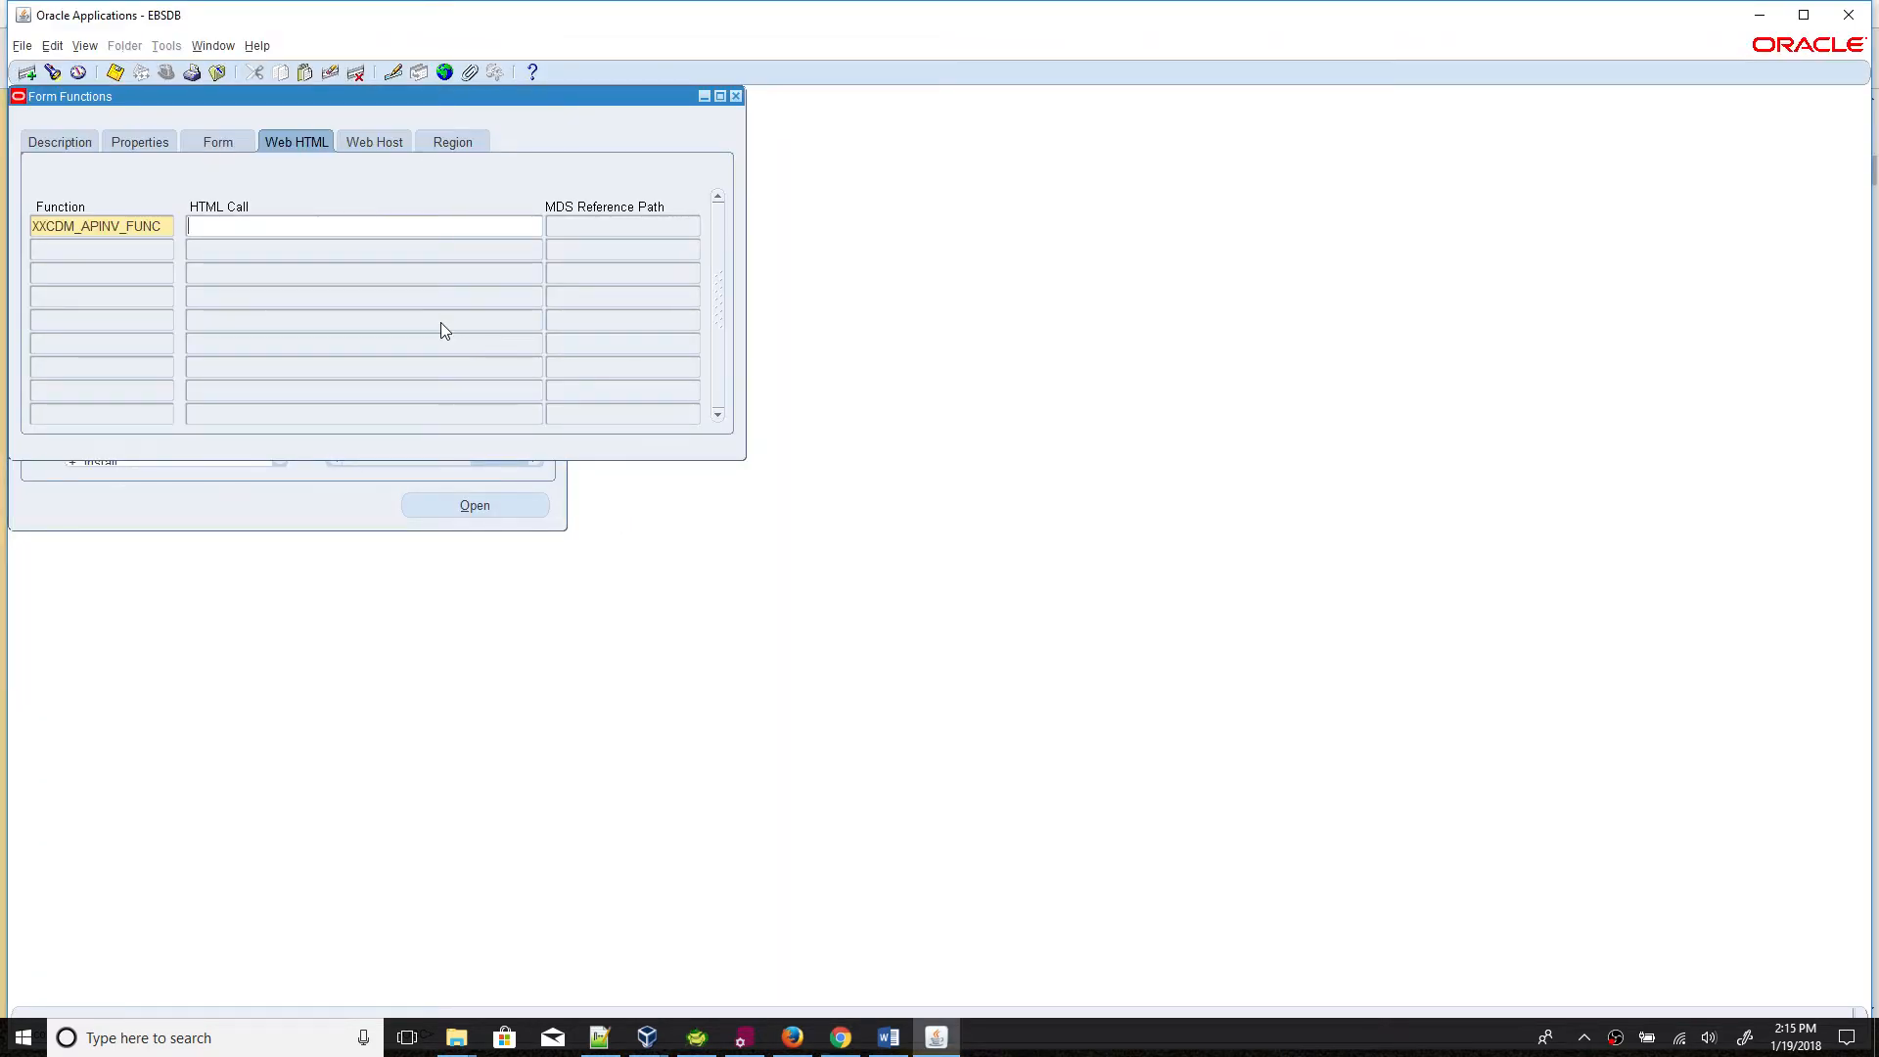
key(ctrl+v)
Step: Check the blog's remaining instructions, review the description, type, parameters and HTML call of XXCDM_APINV_FUNC, and save the form function
click(840, 1037)
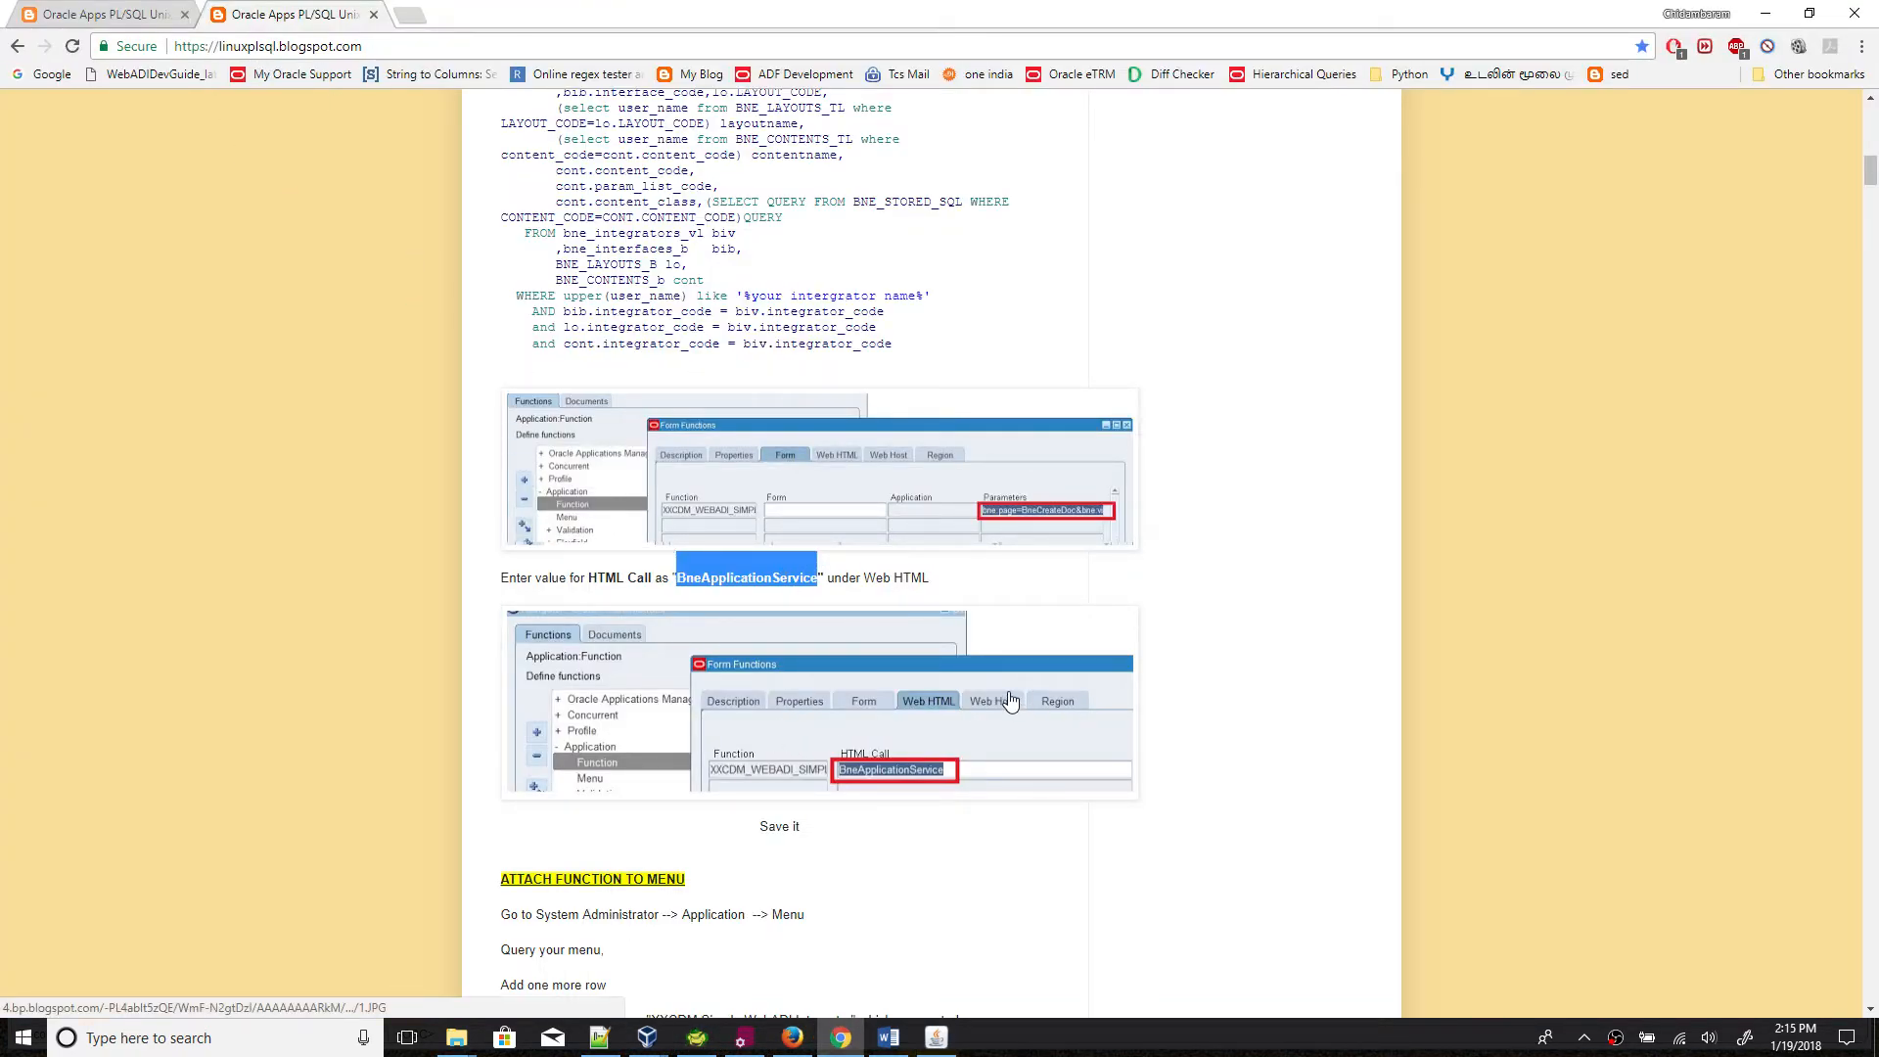
scroll(1009, 702, down, 2)
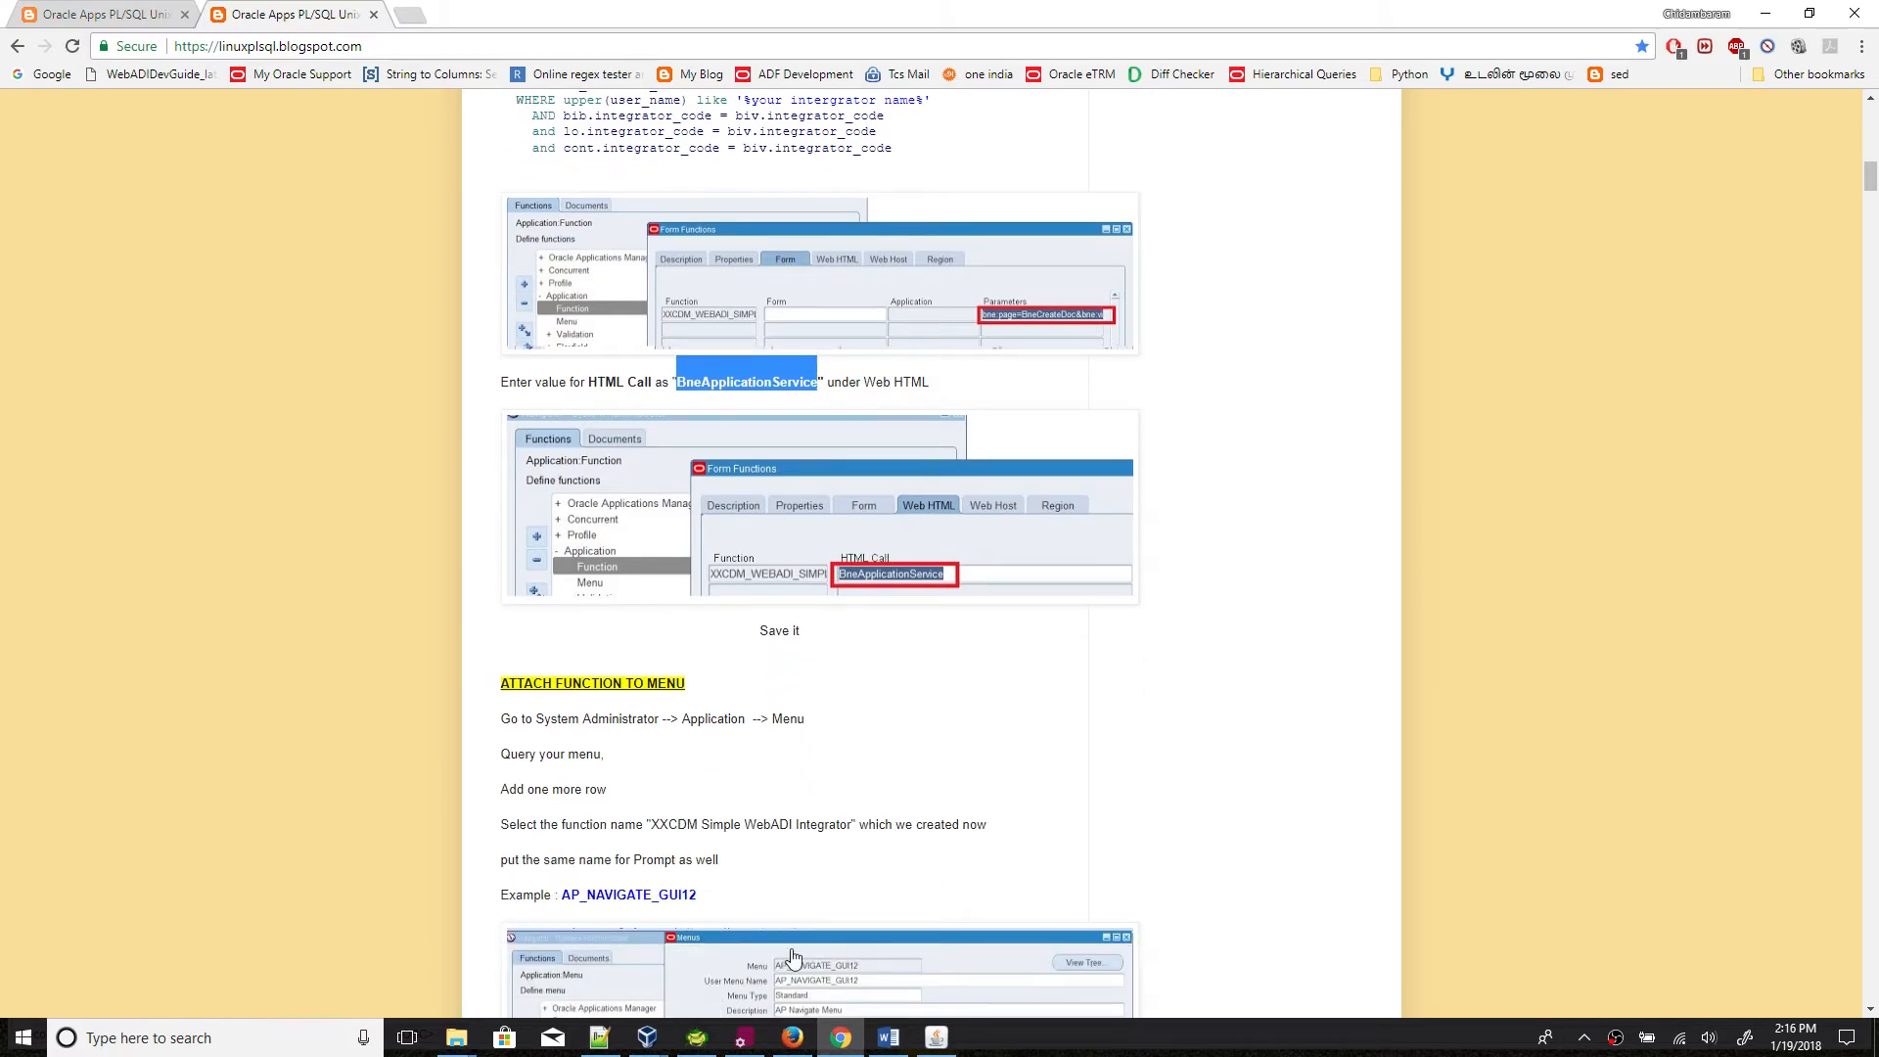
click(840, 1037)
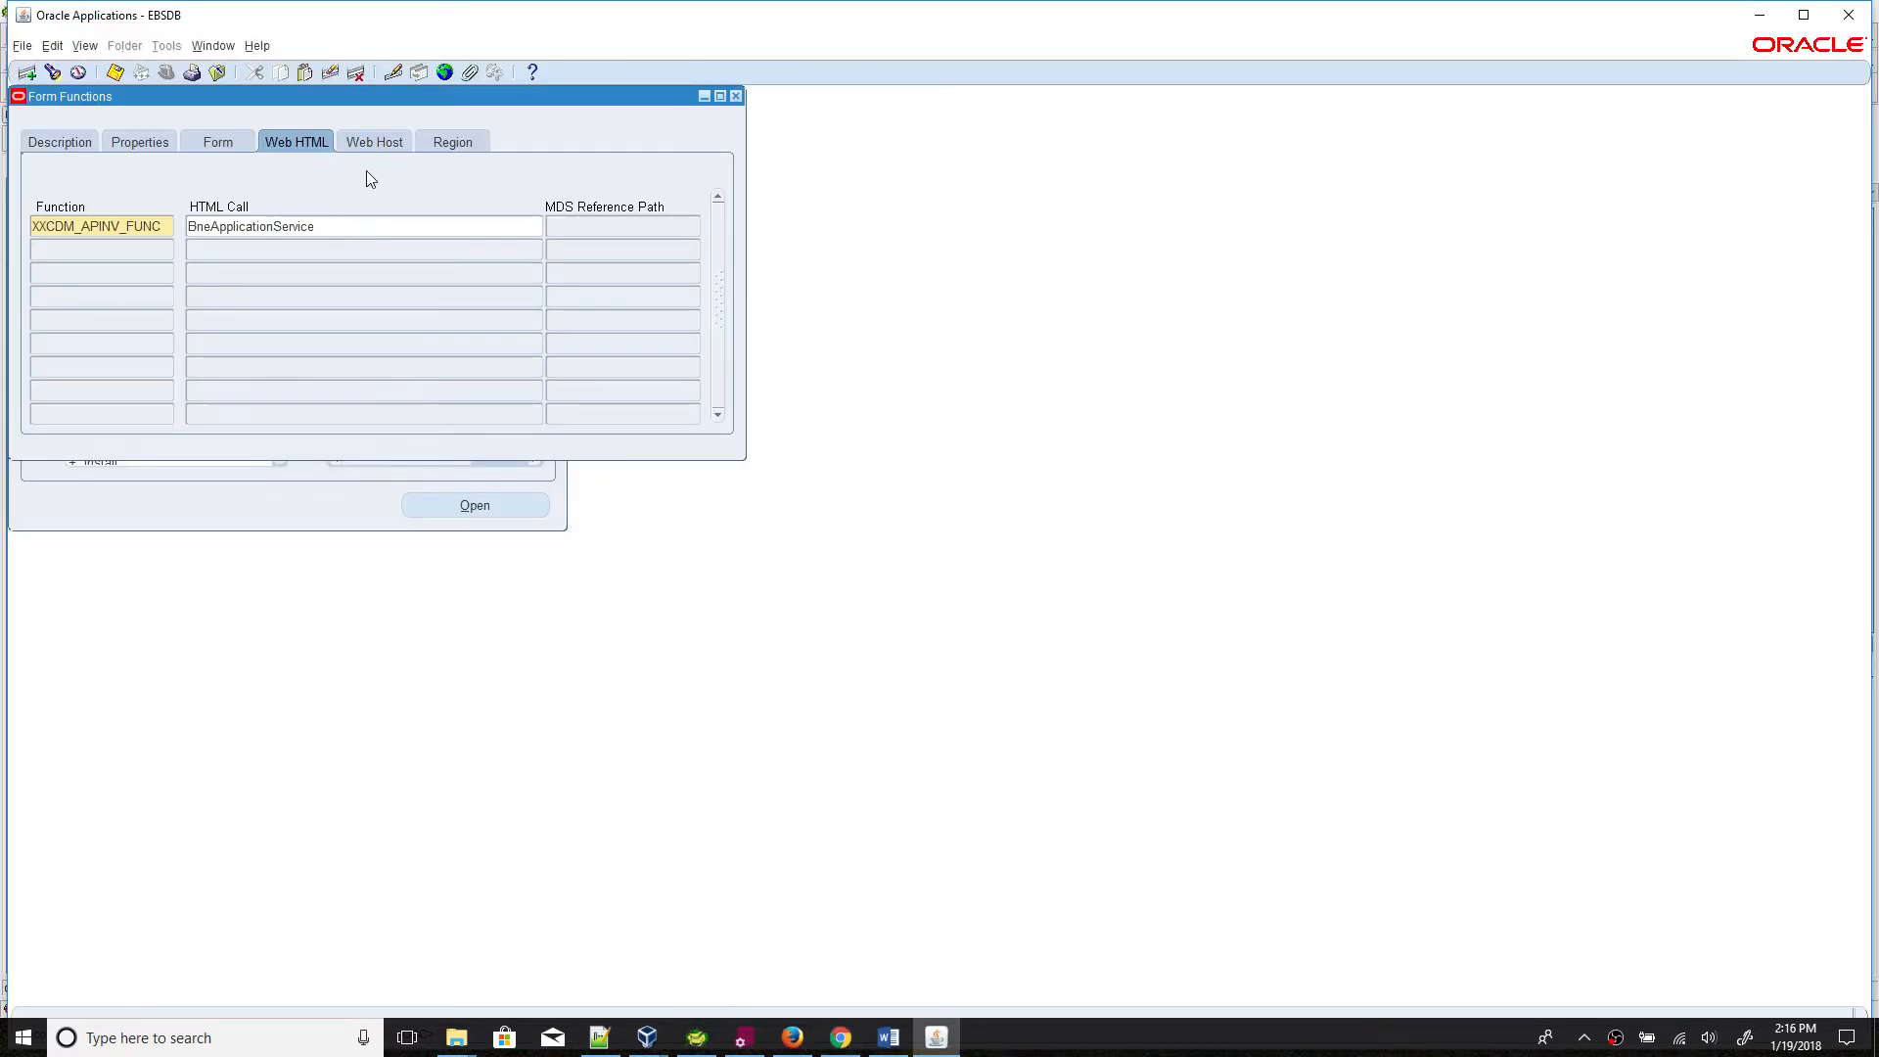
click(376, 145)
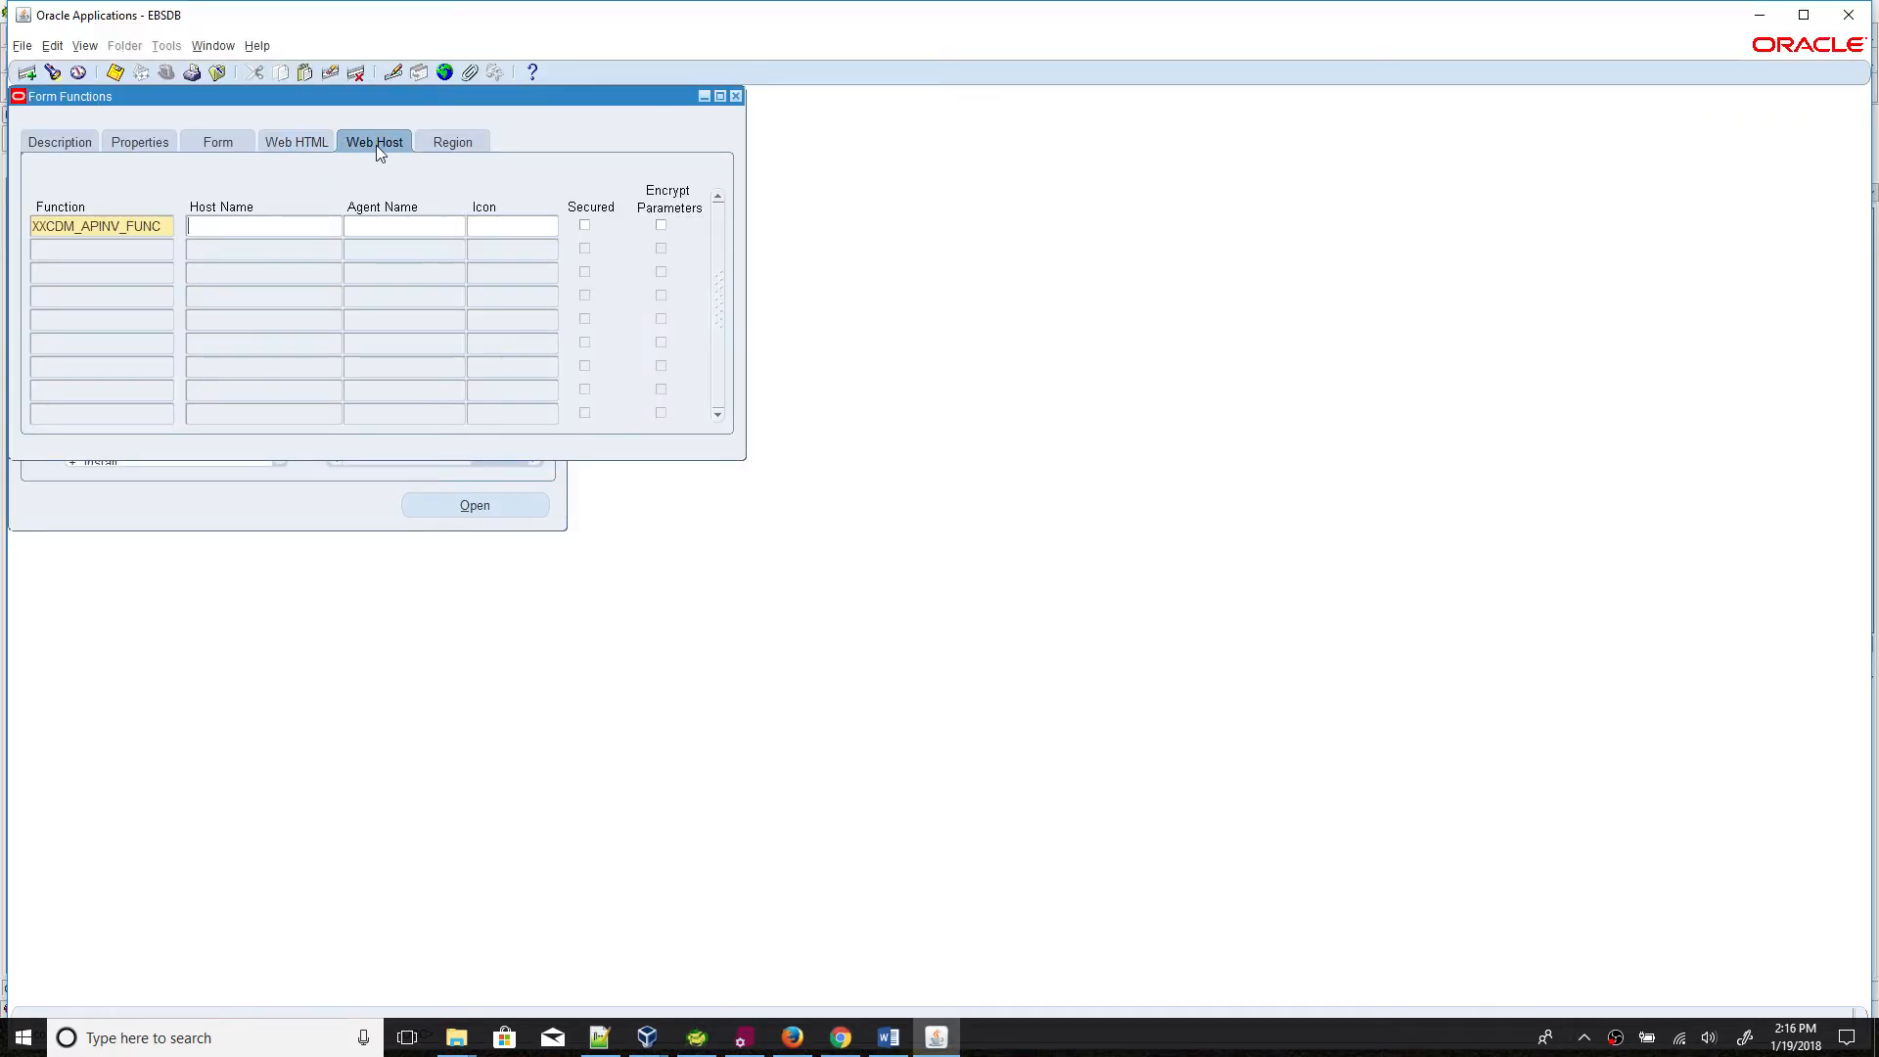
click(437, 145)
click(62, 145)
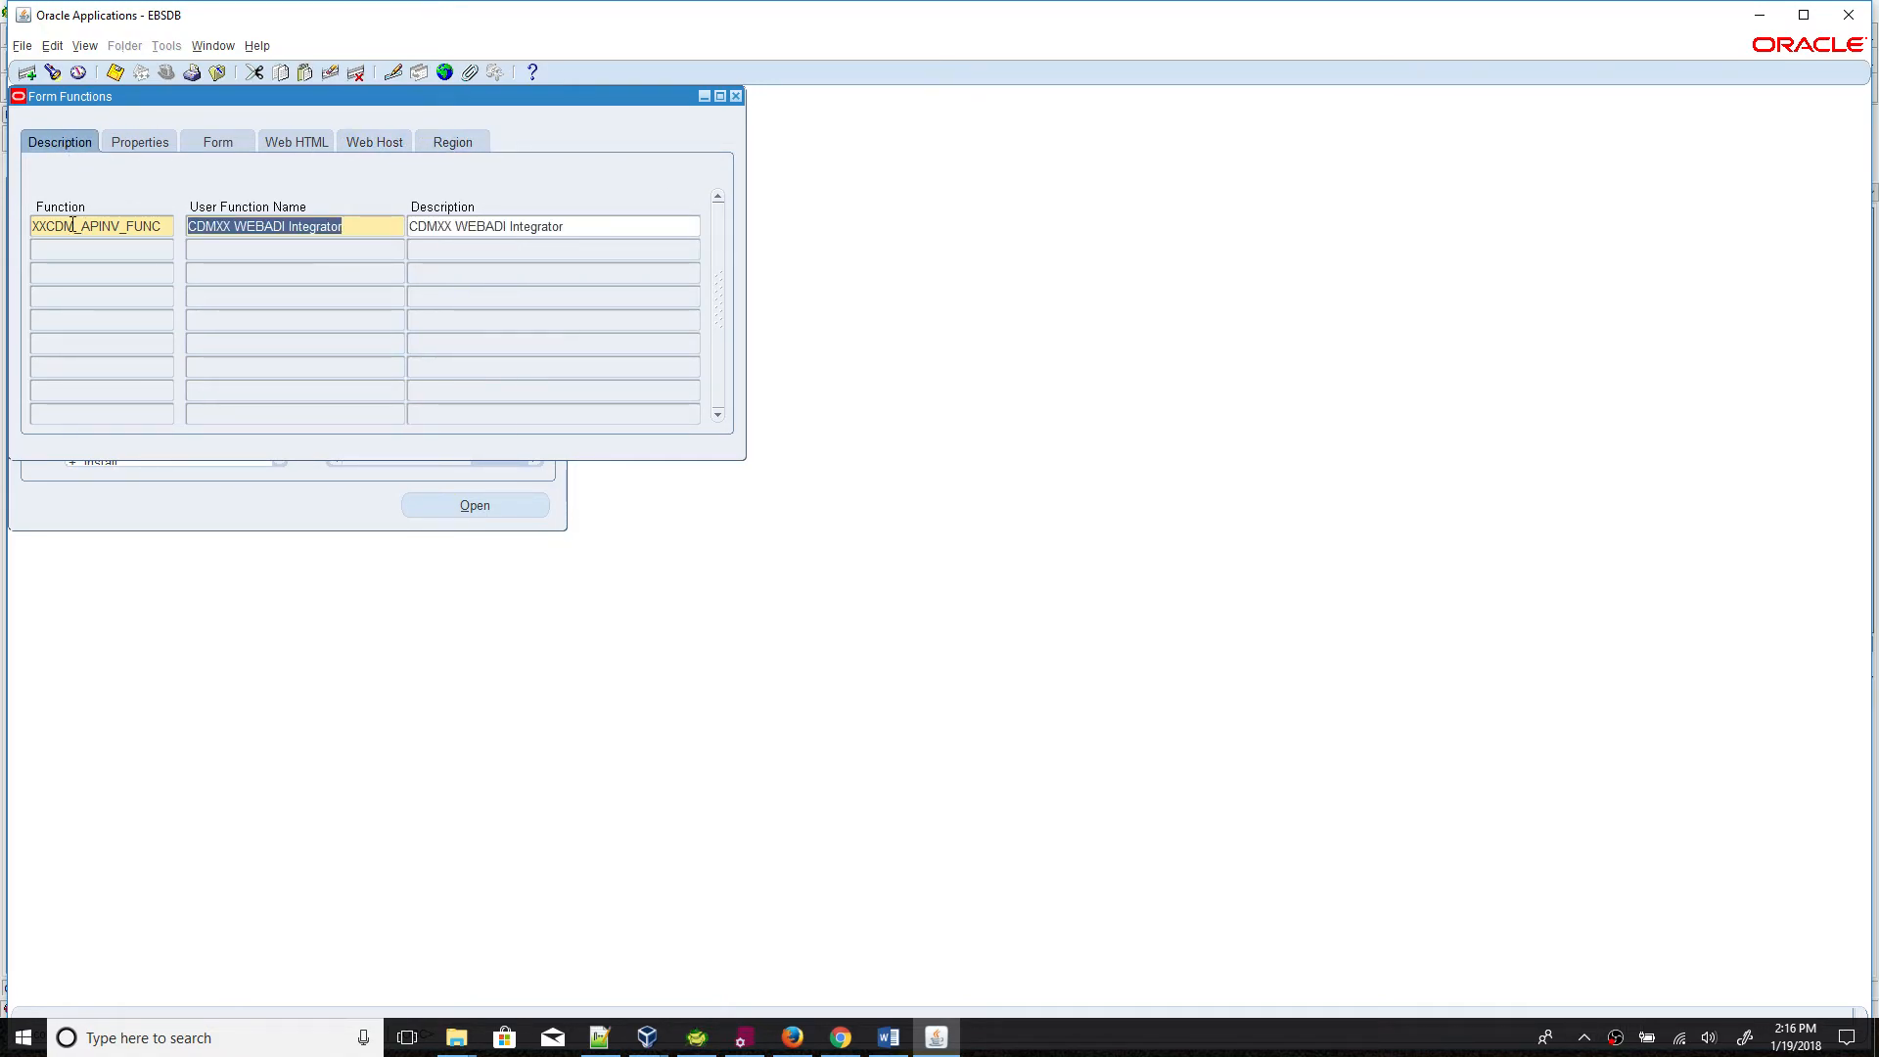
click(135, 142)
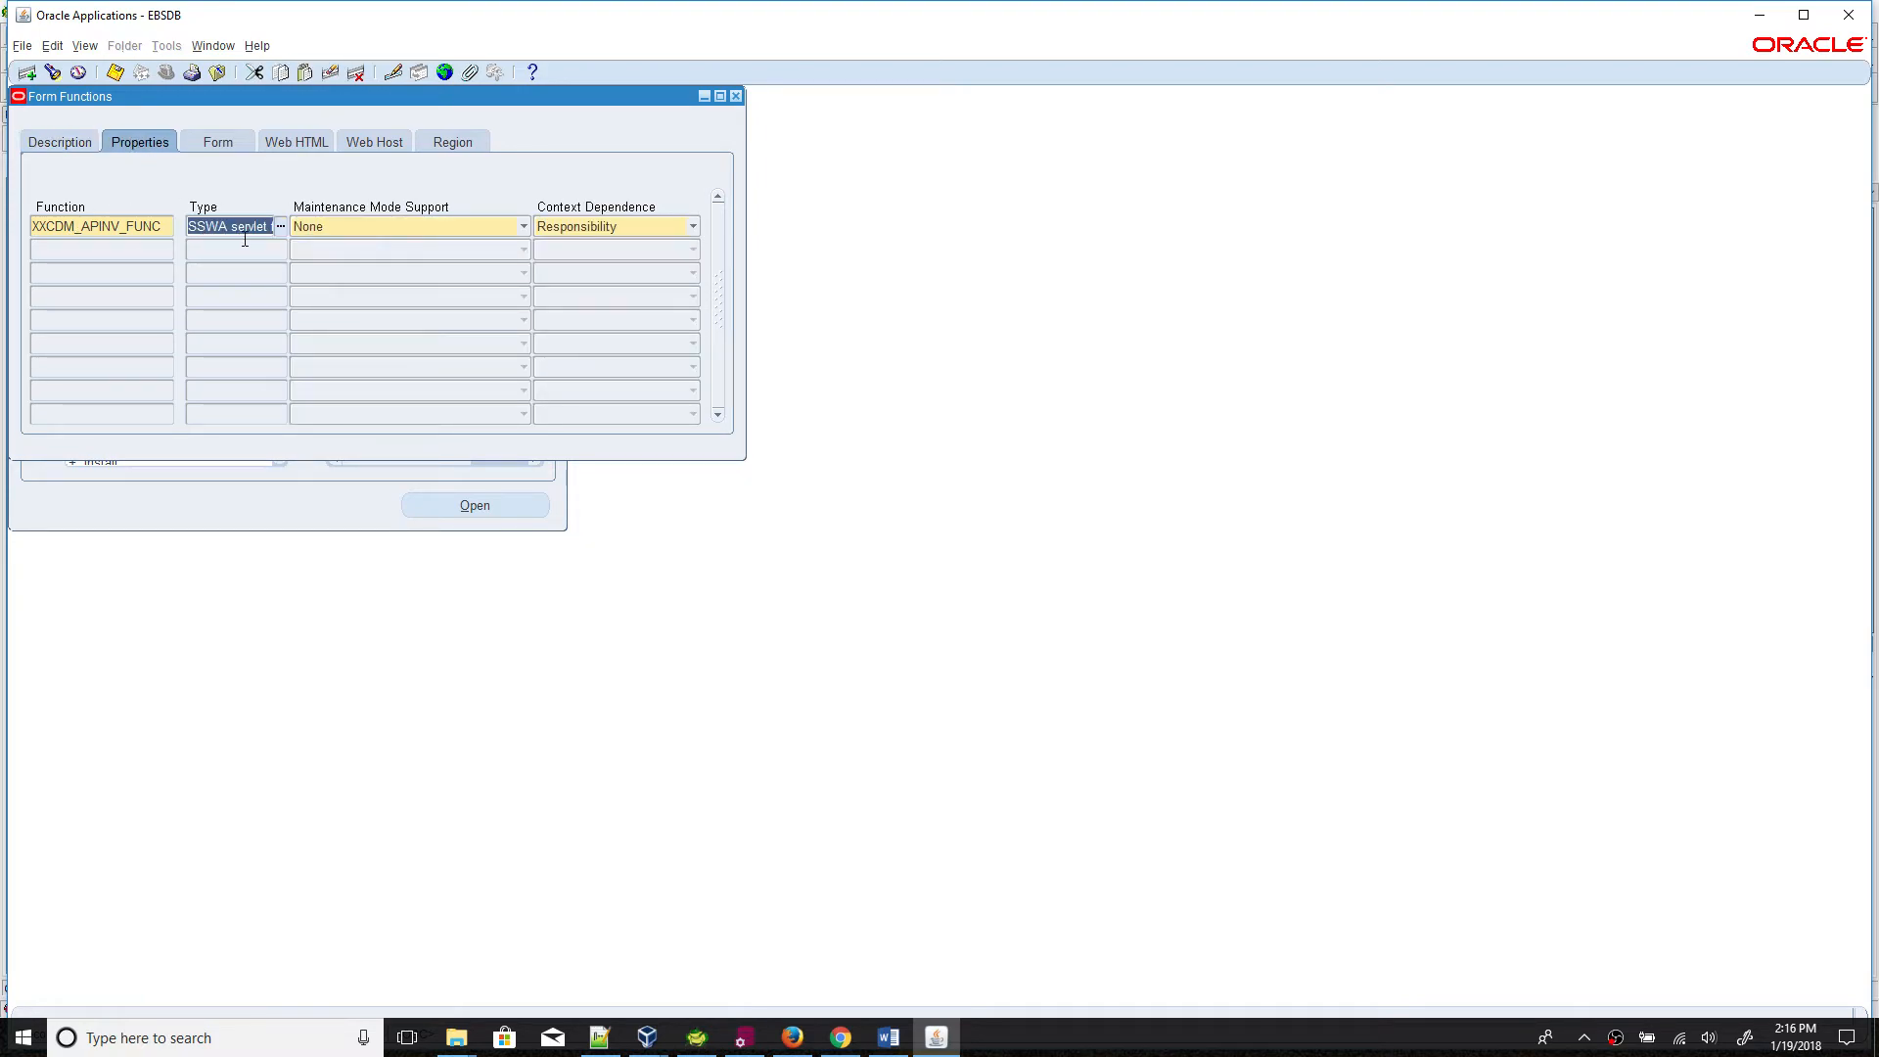
click(205, 147)
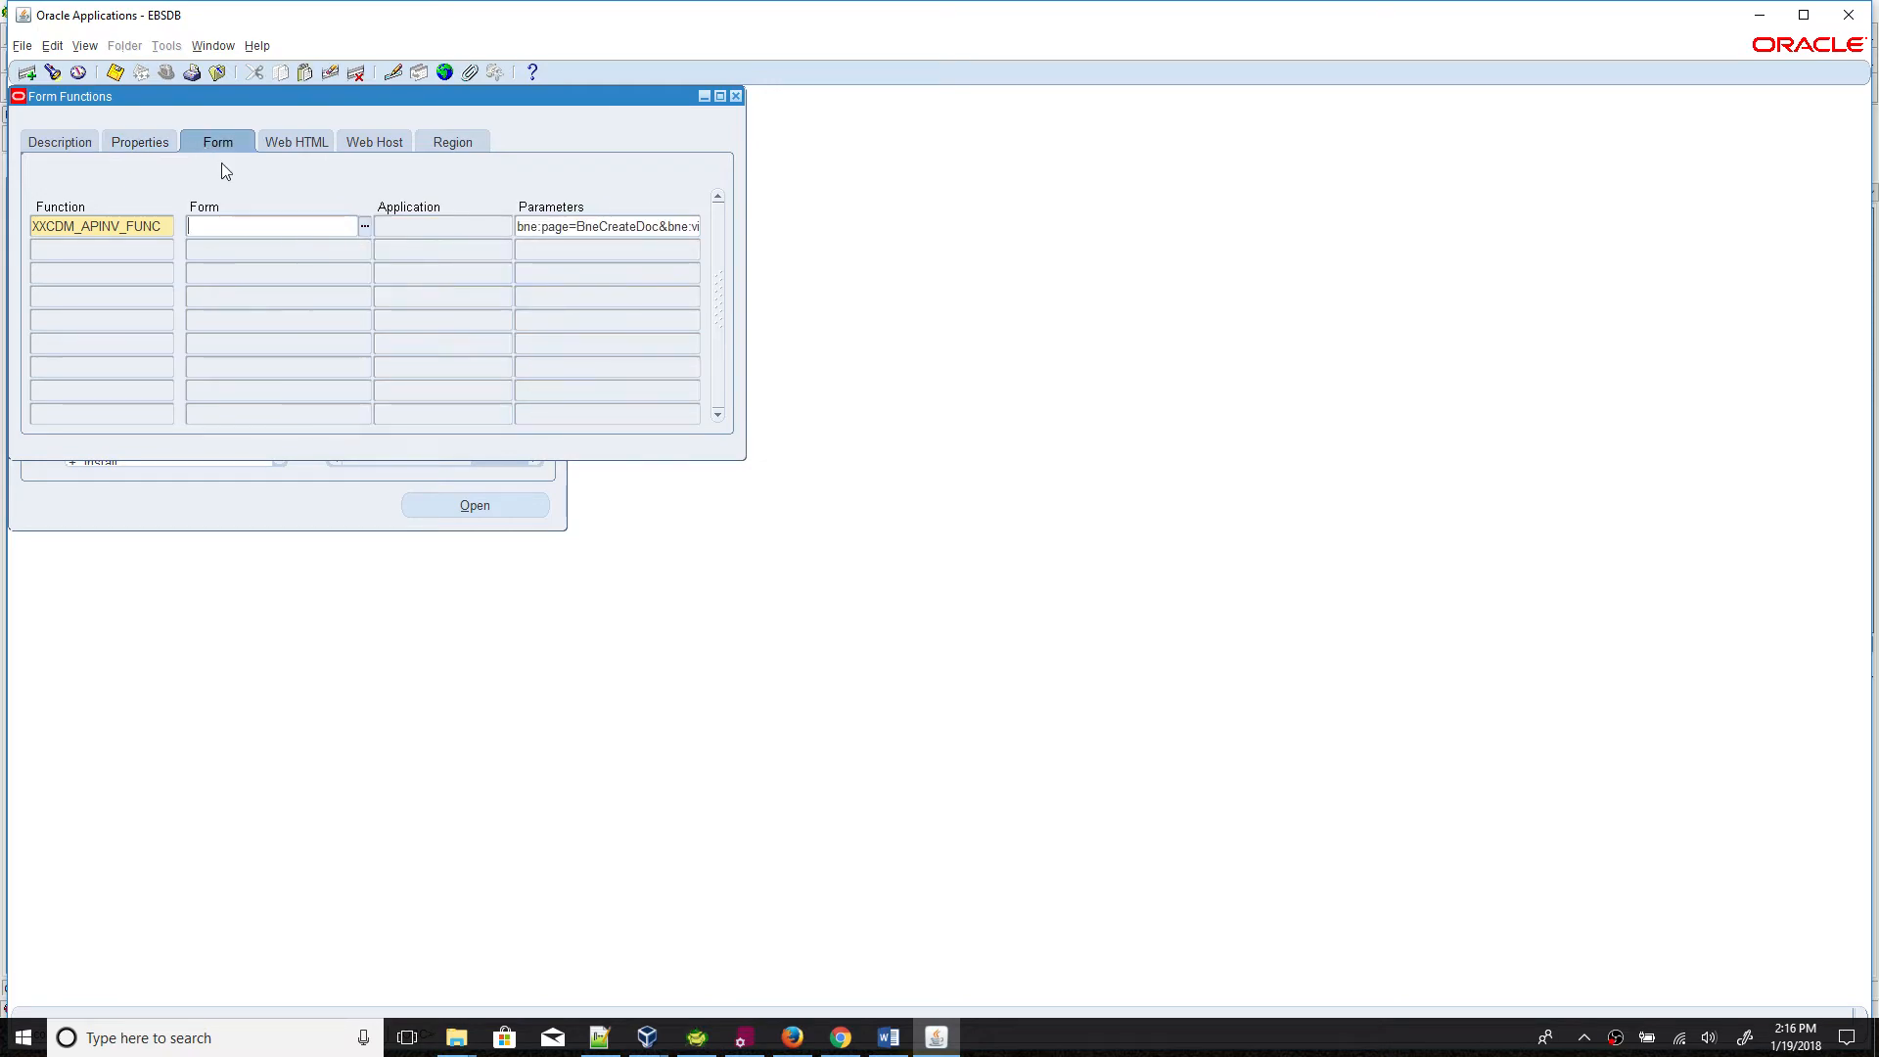
click(295, 143)
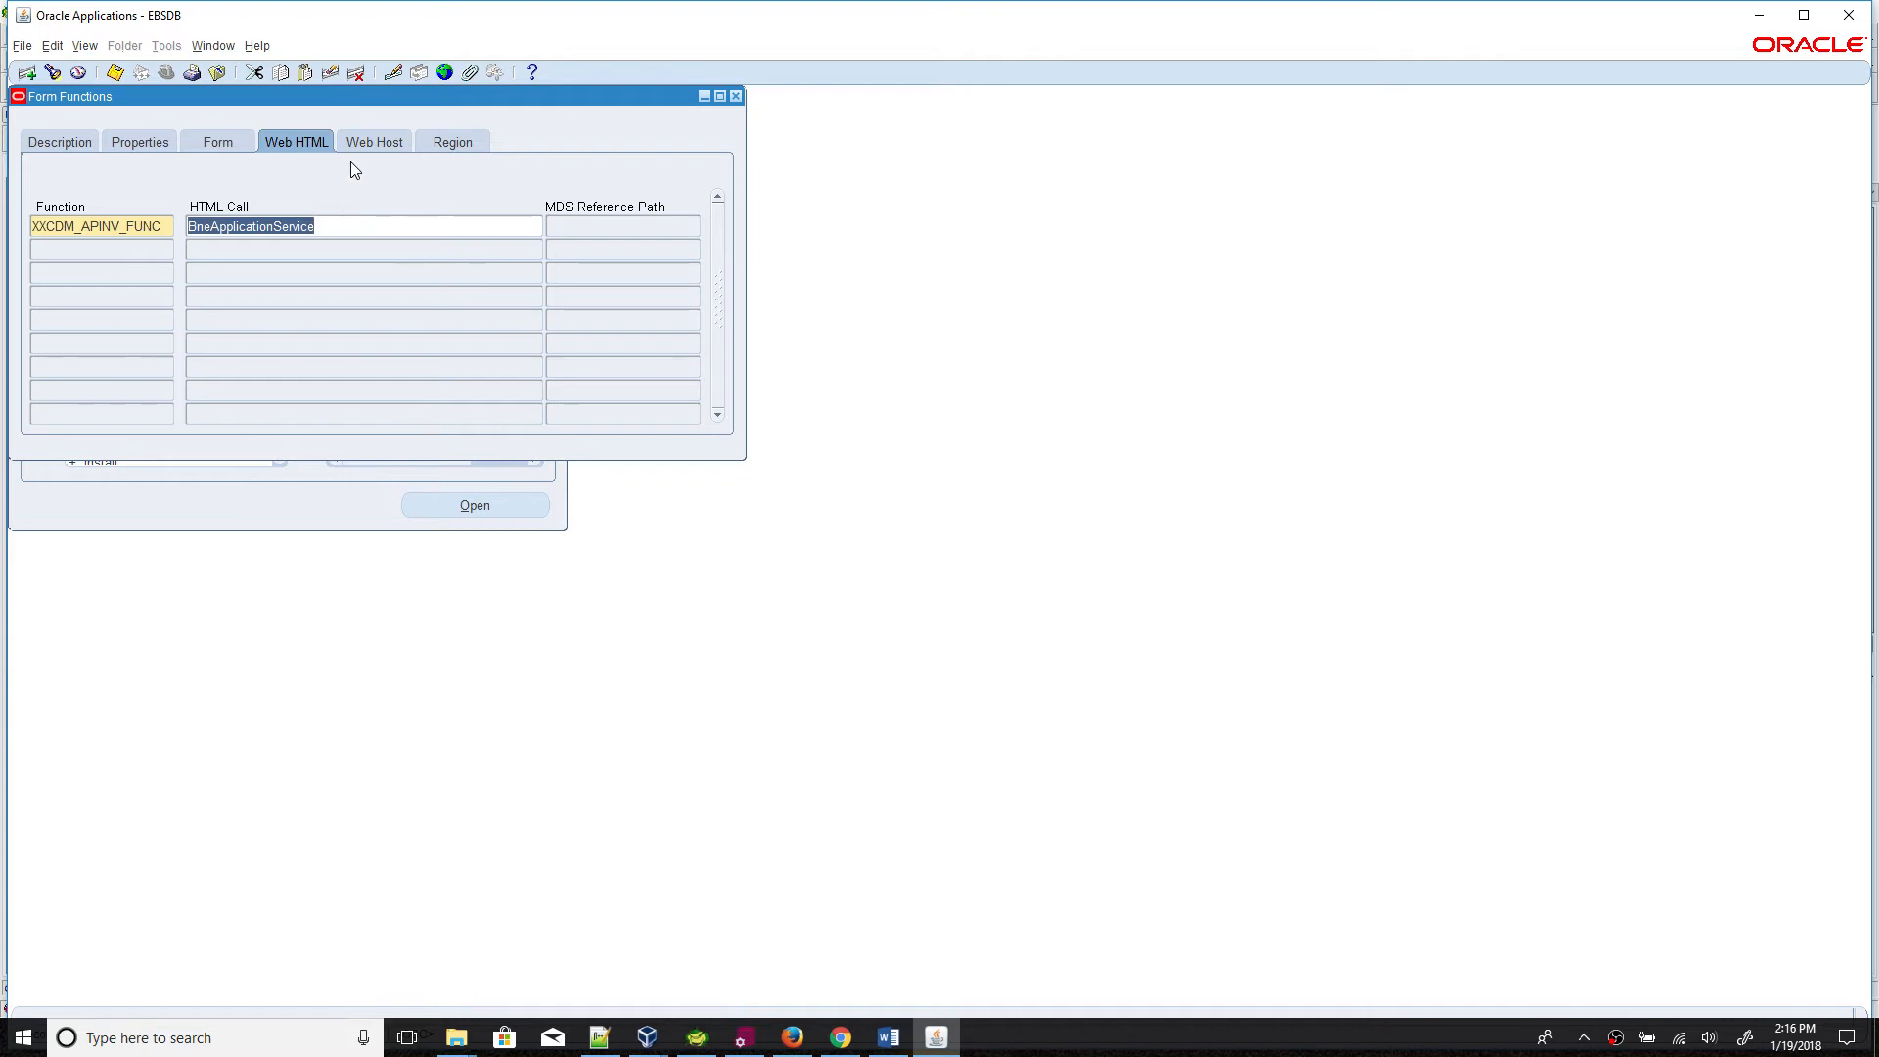
click(371, 140)
click(443, 144)
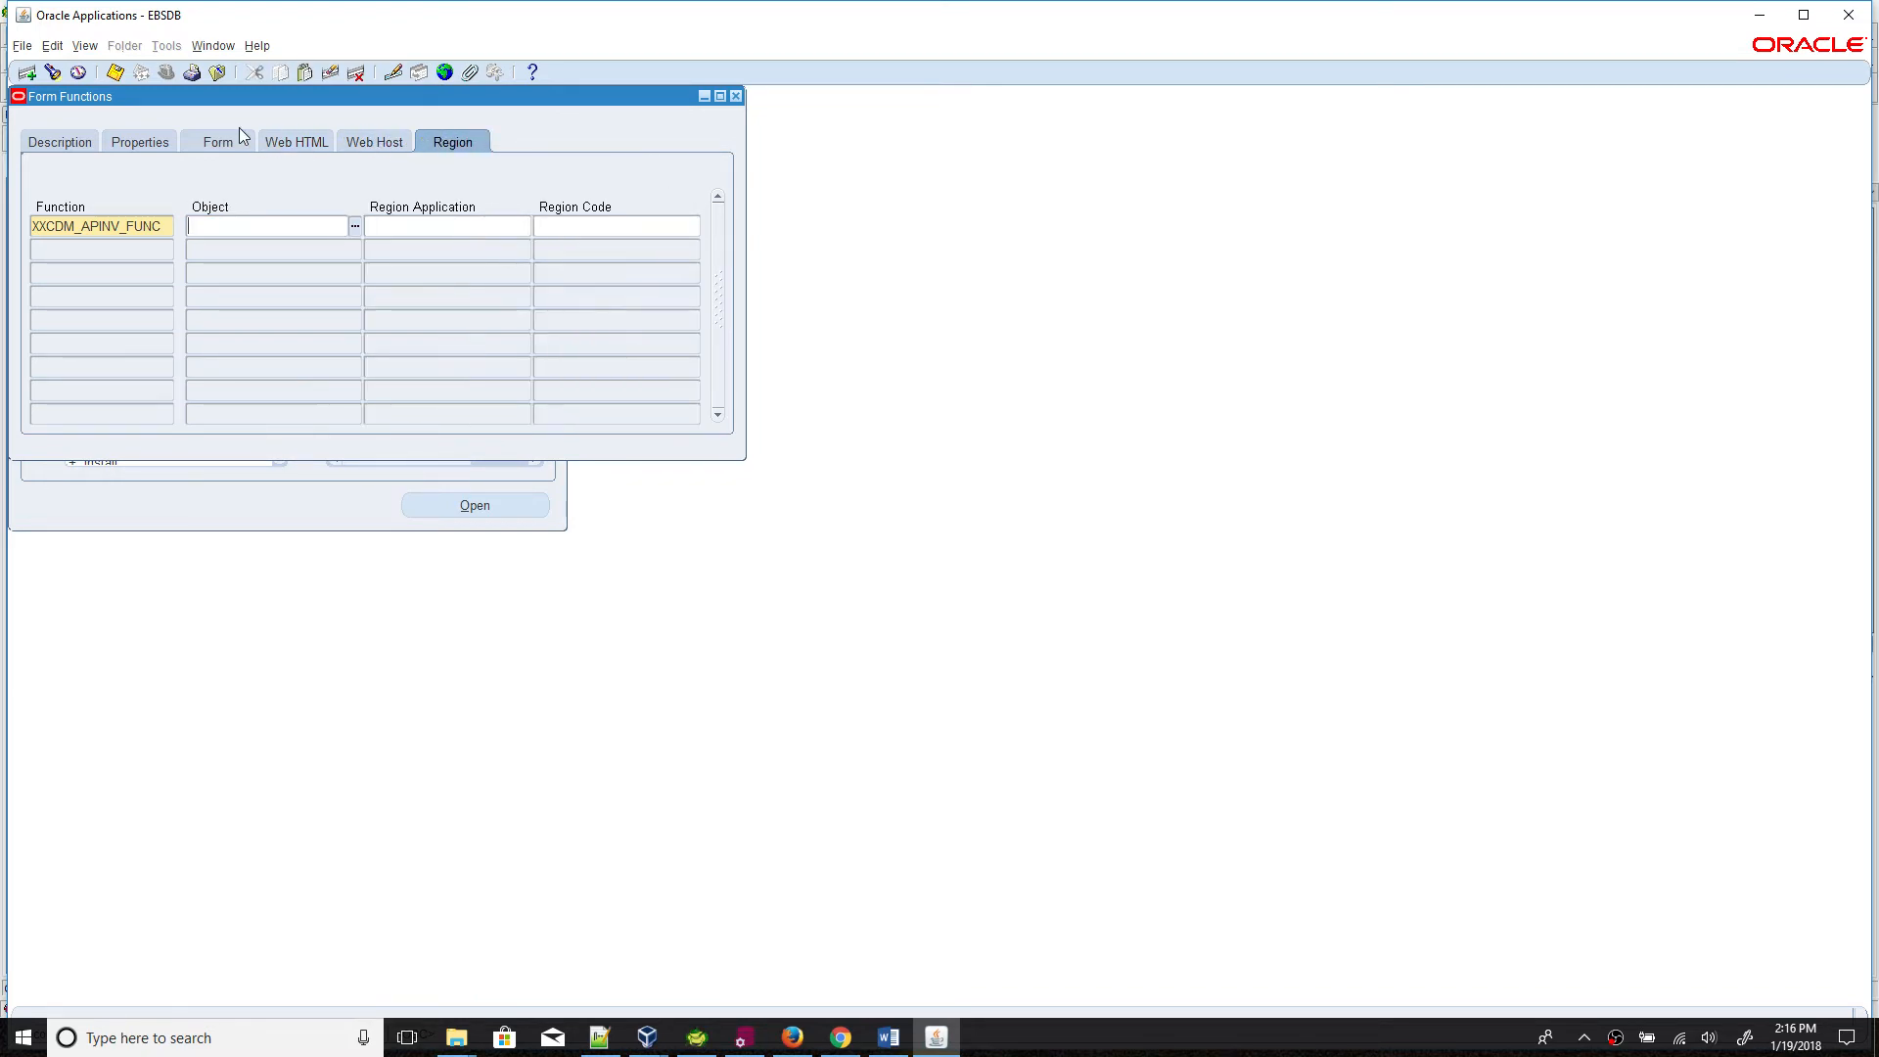
click(114, 72)
Step: Copy the function name XXCDM_APINV_FUNC into the notes in Notepad++ below AP_NAVIGATE_GUI12
click(103, 227)
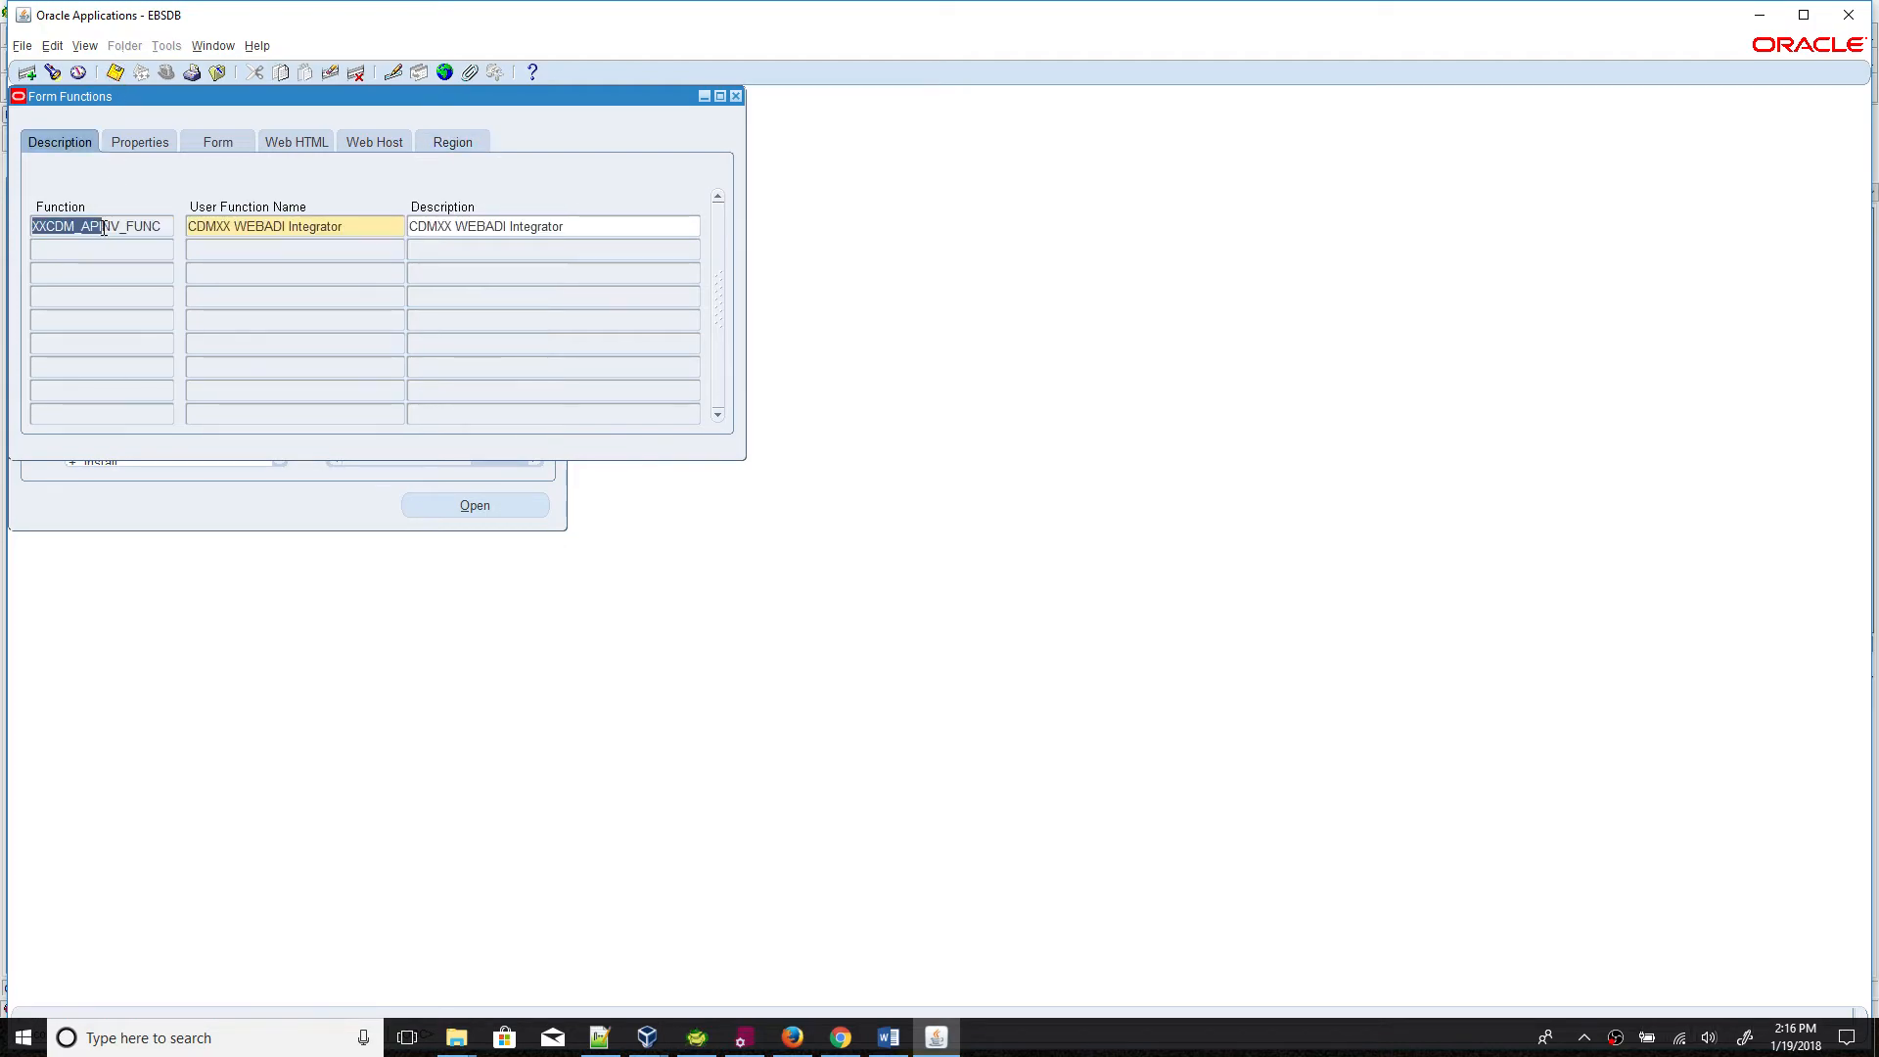
triple_click(112, 228)
key(ctrl+c)
click(599, 1037)
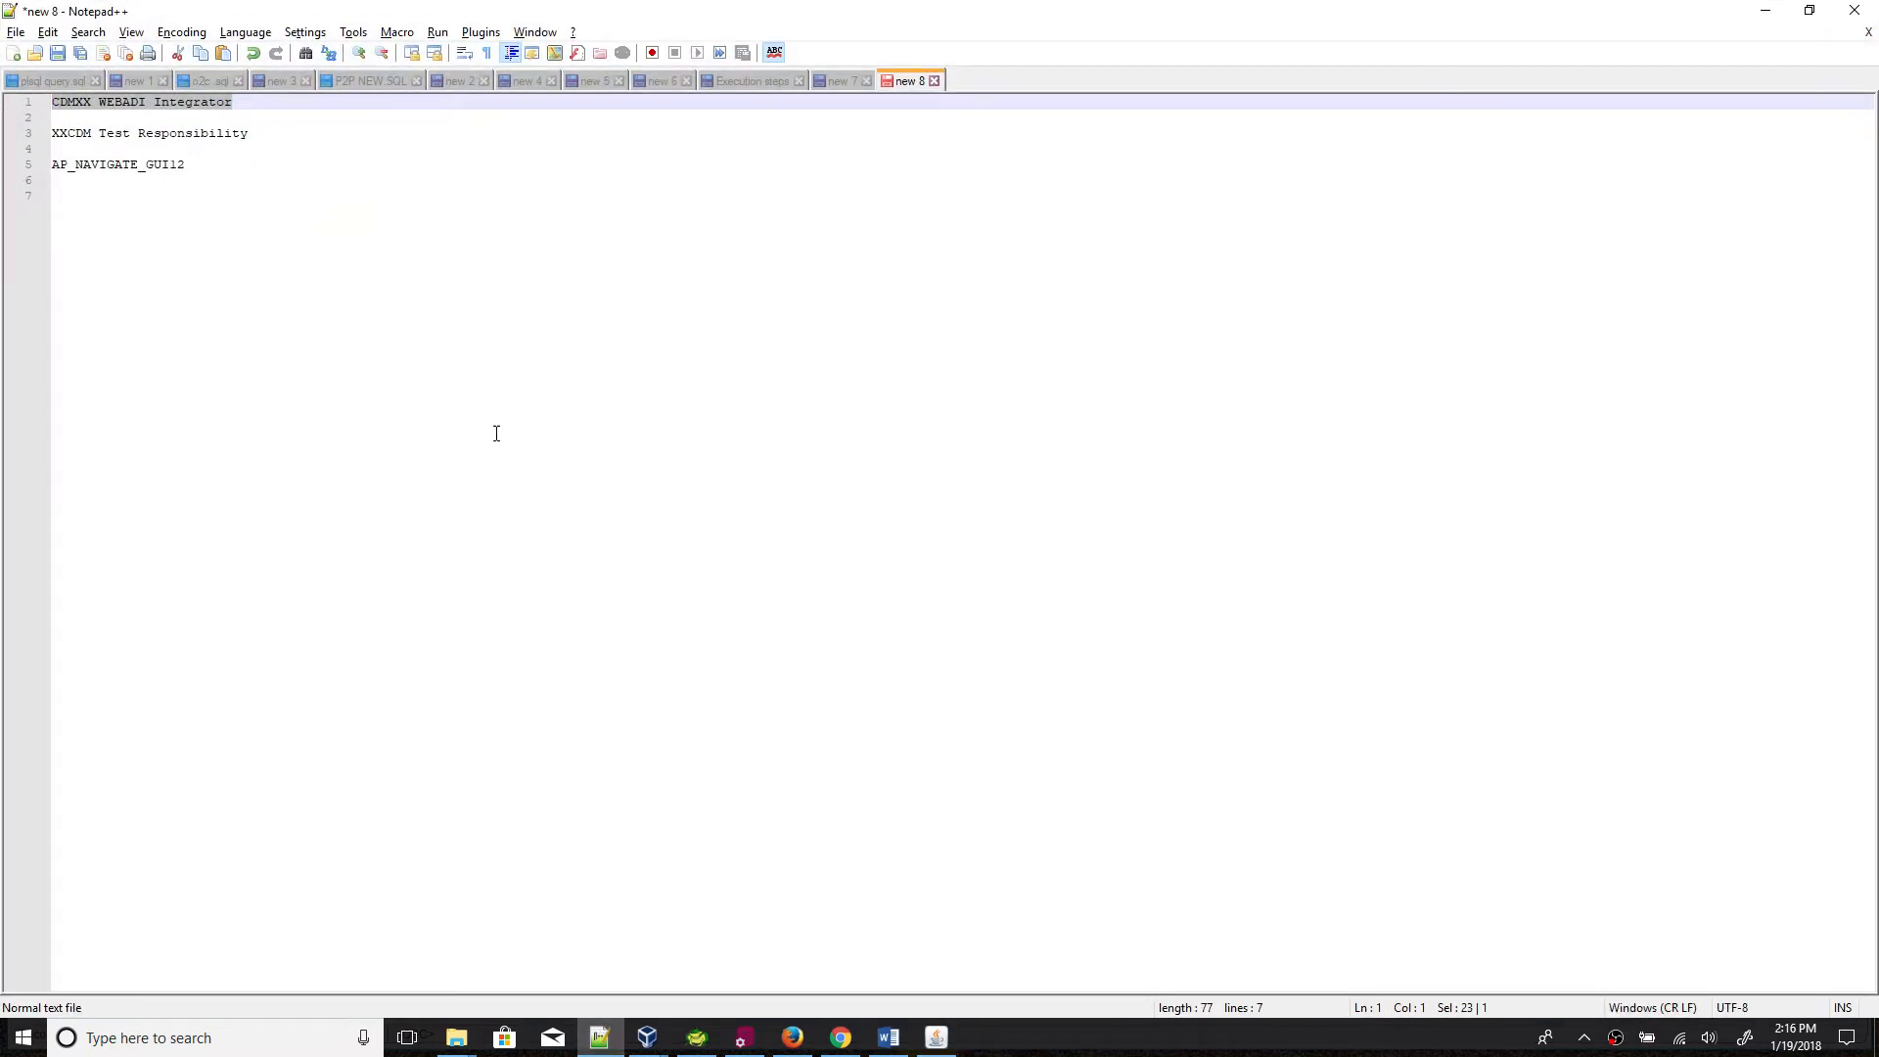
click(494, 449)
key(ctrl+v)
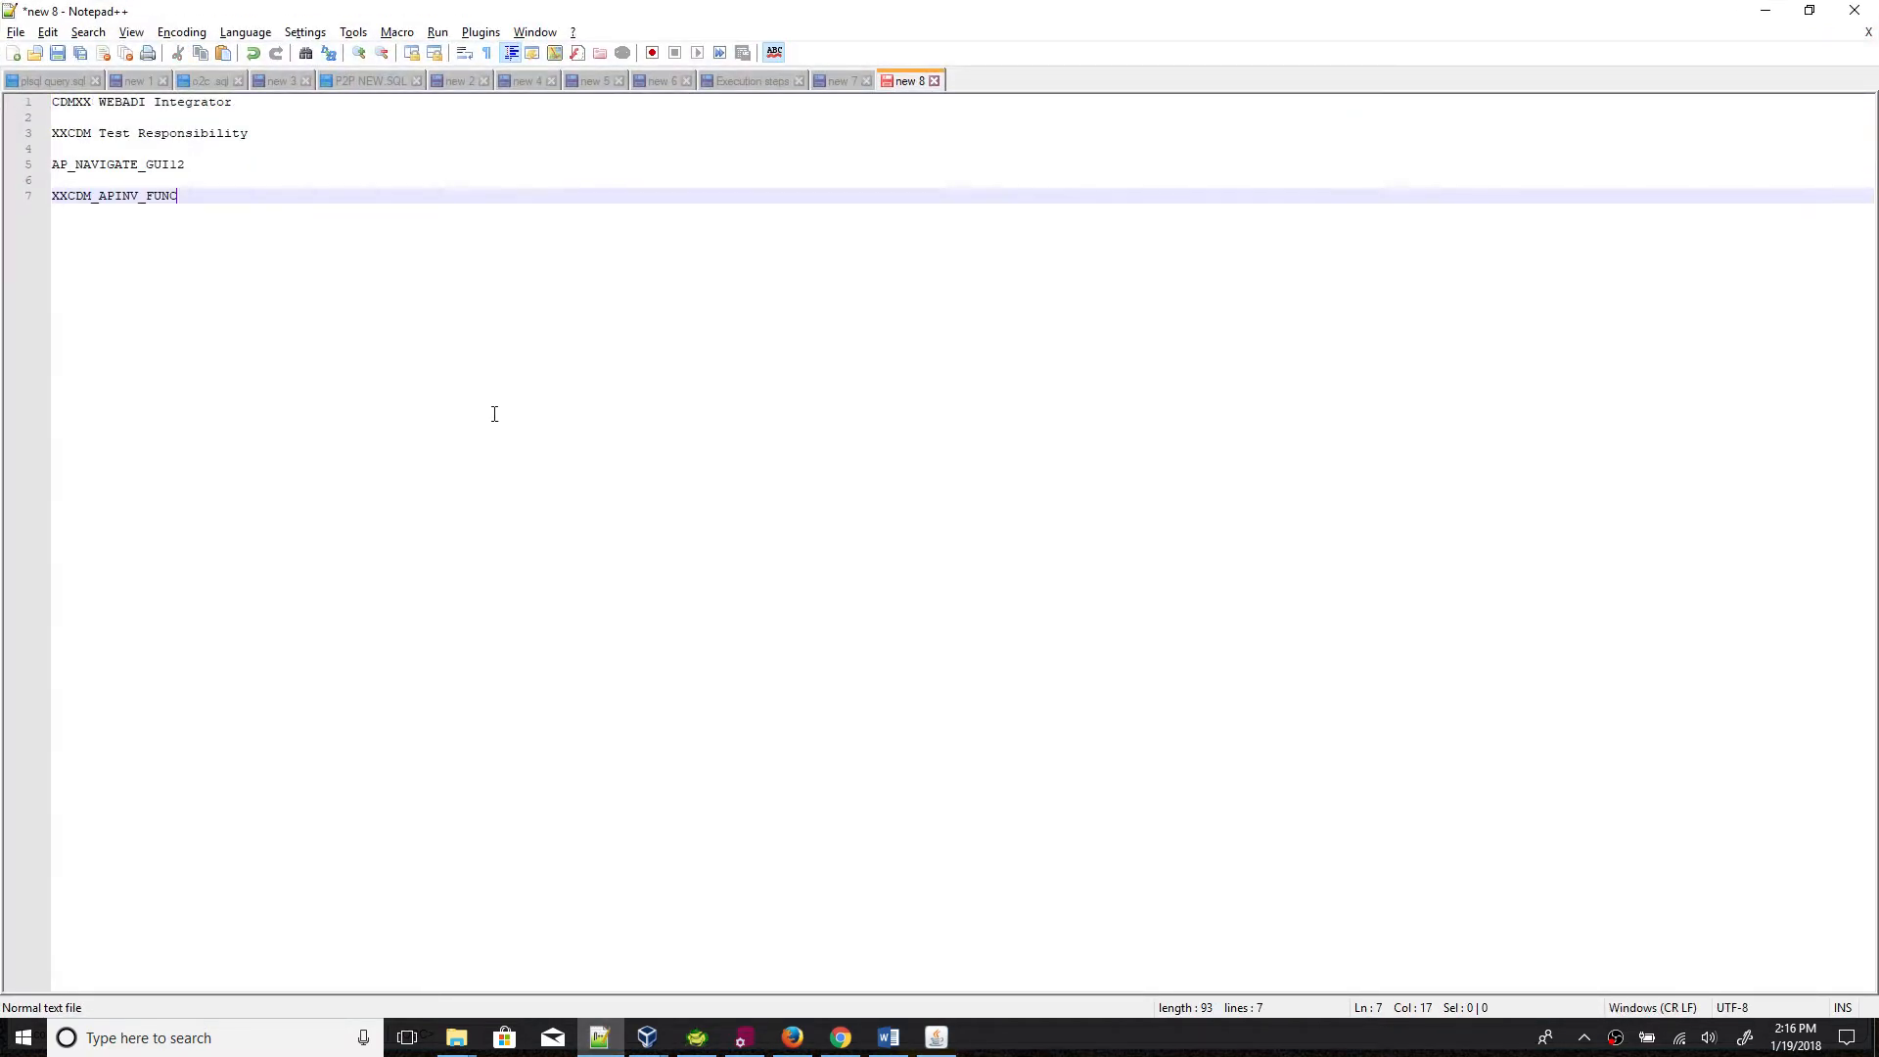
Step: Copy the user function name CDMXX WEBADI Integrator from Oracle Applications into the Notepad++ notes, two lines below the function name
key(alt+Tab)
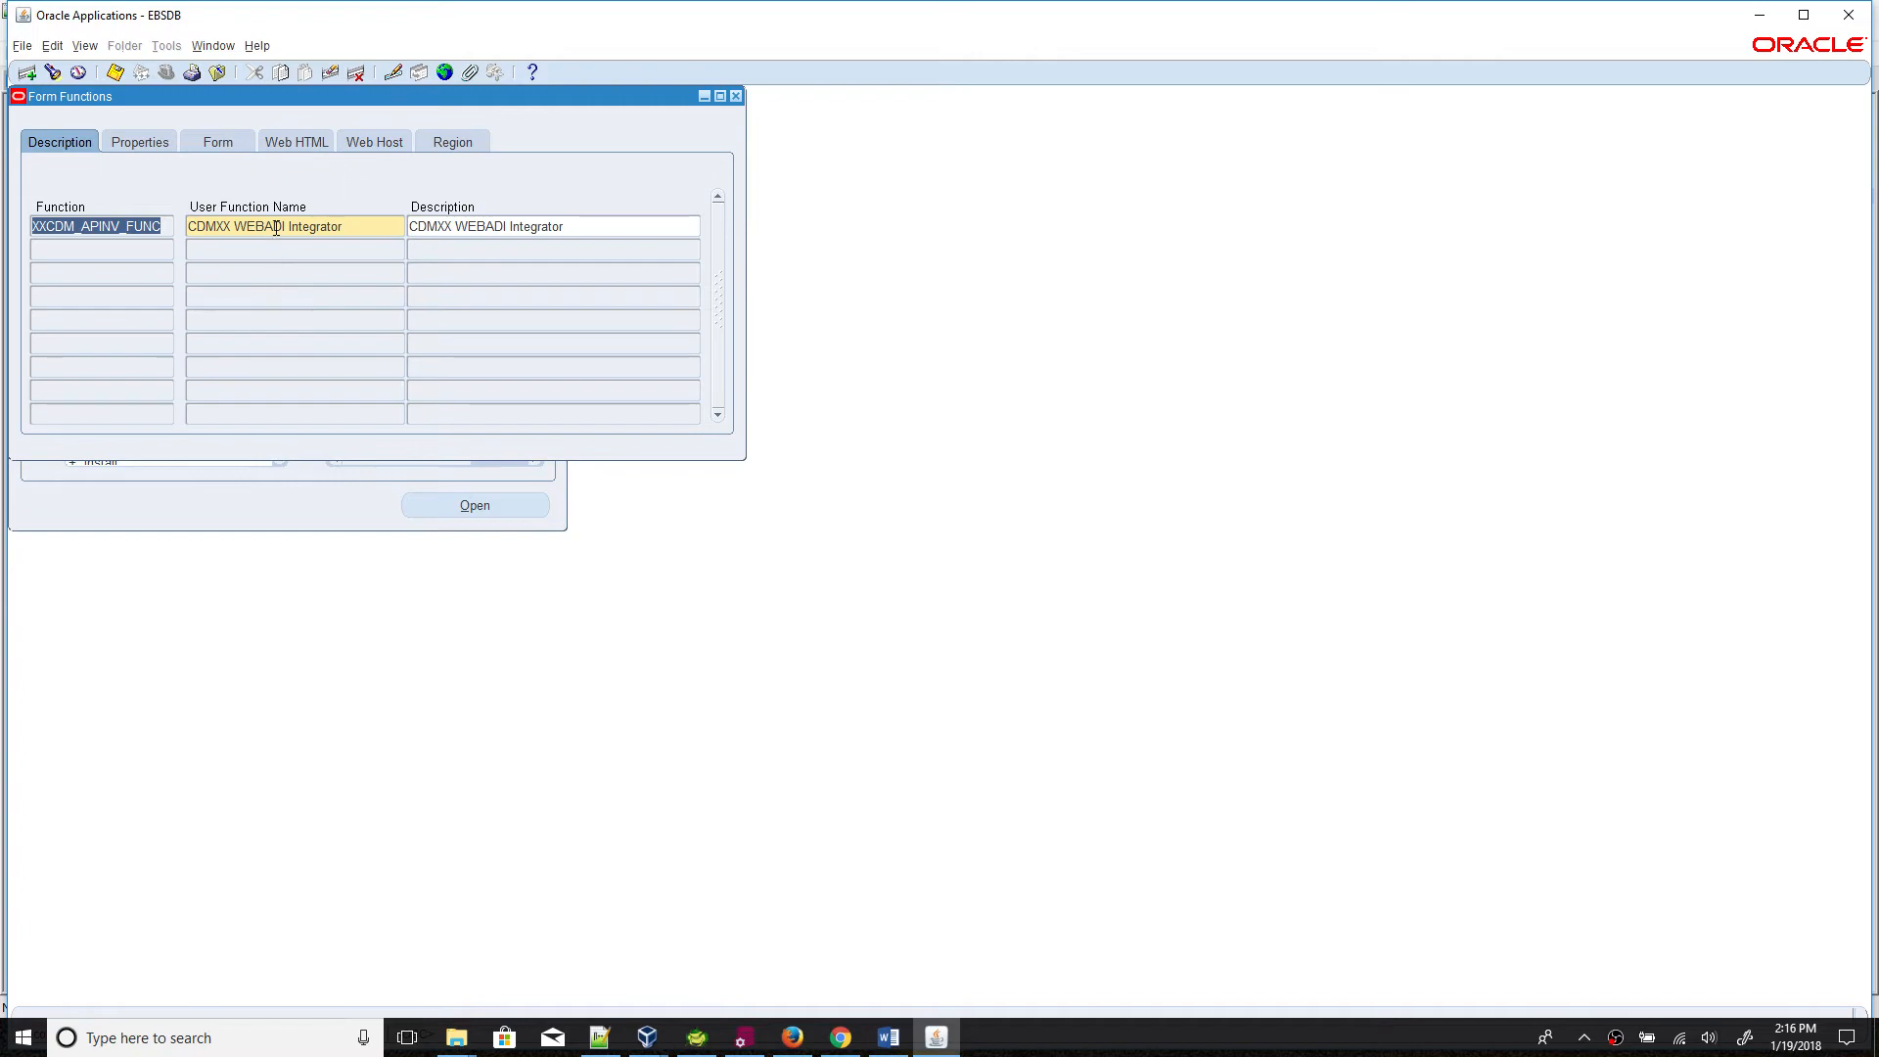
triple_click(277, 228)
key(ctrl+c)
key(alt+Tab)
key(Return)
key(Return)
key(ctrl+v)
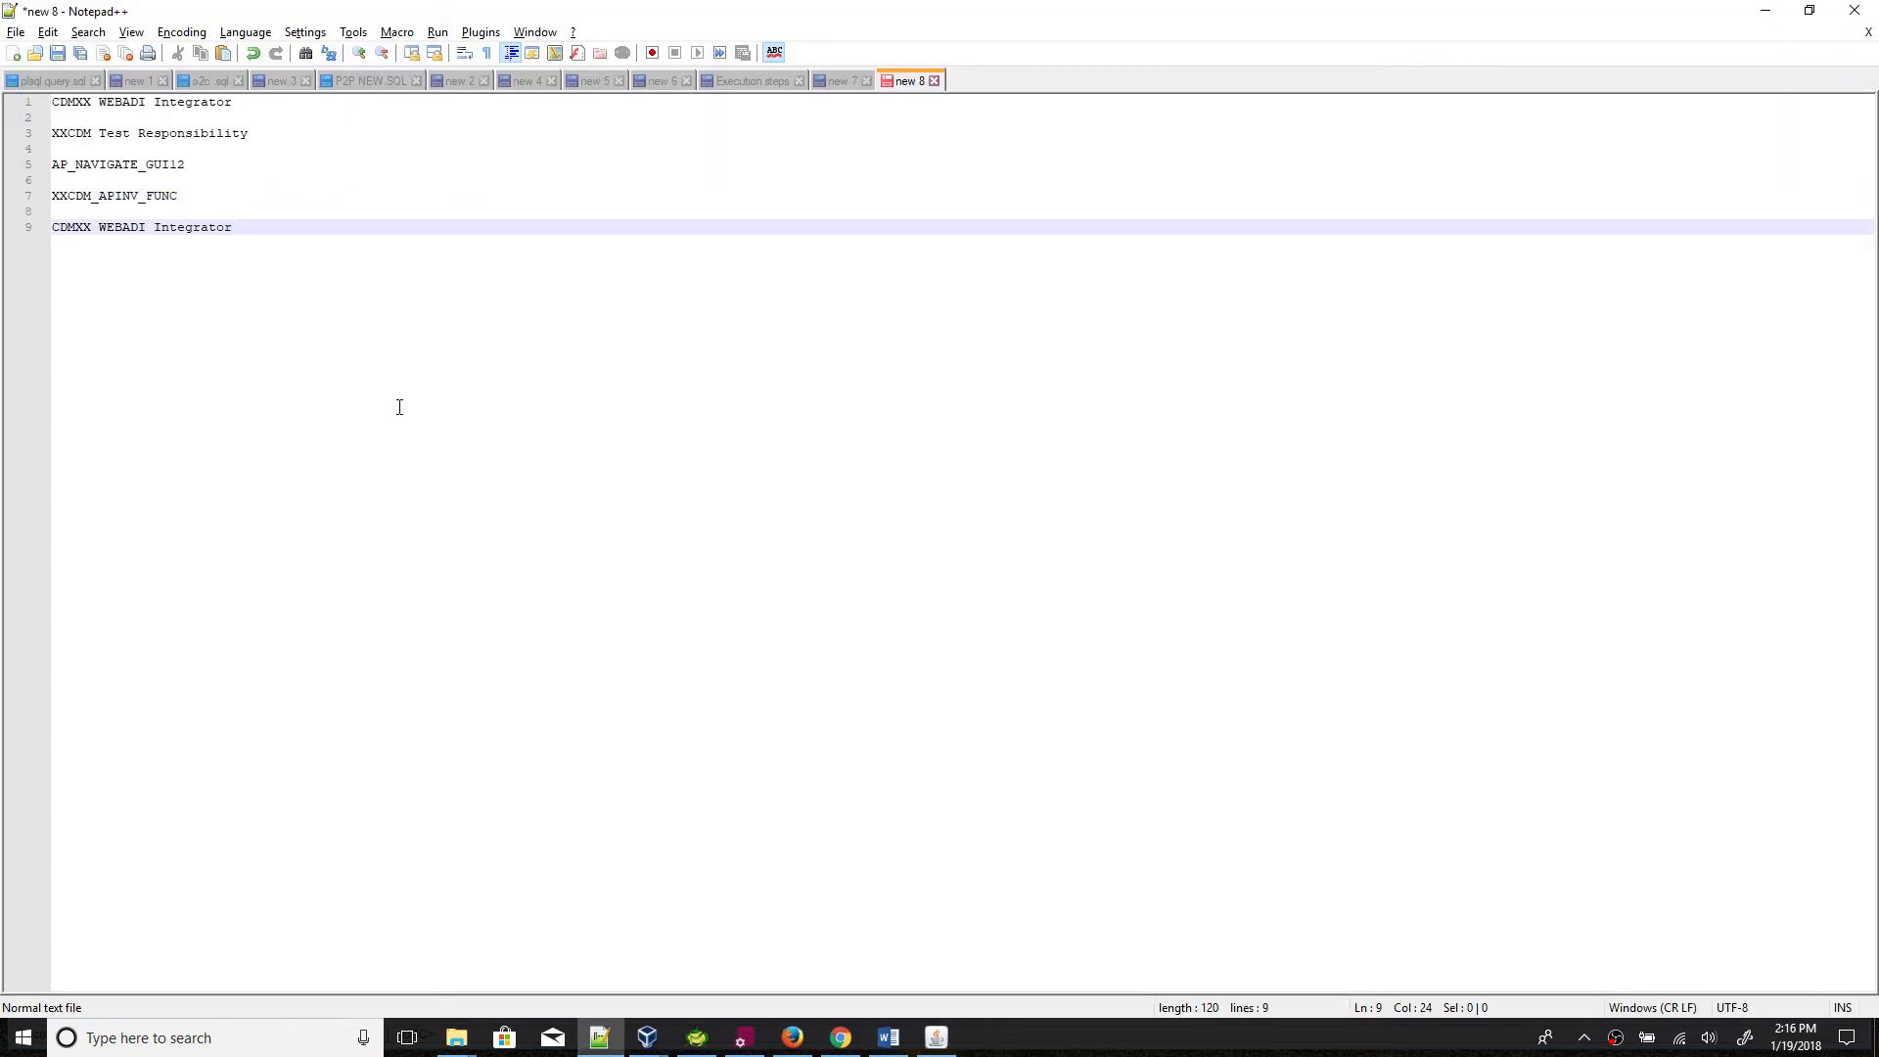
Step: Look at the task outline in Word, switch back to Oracle Applications and close the Form Functions window
key(alt+Tab)
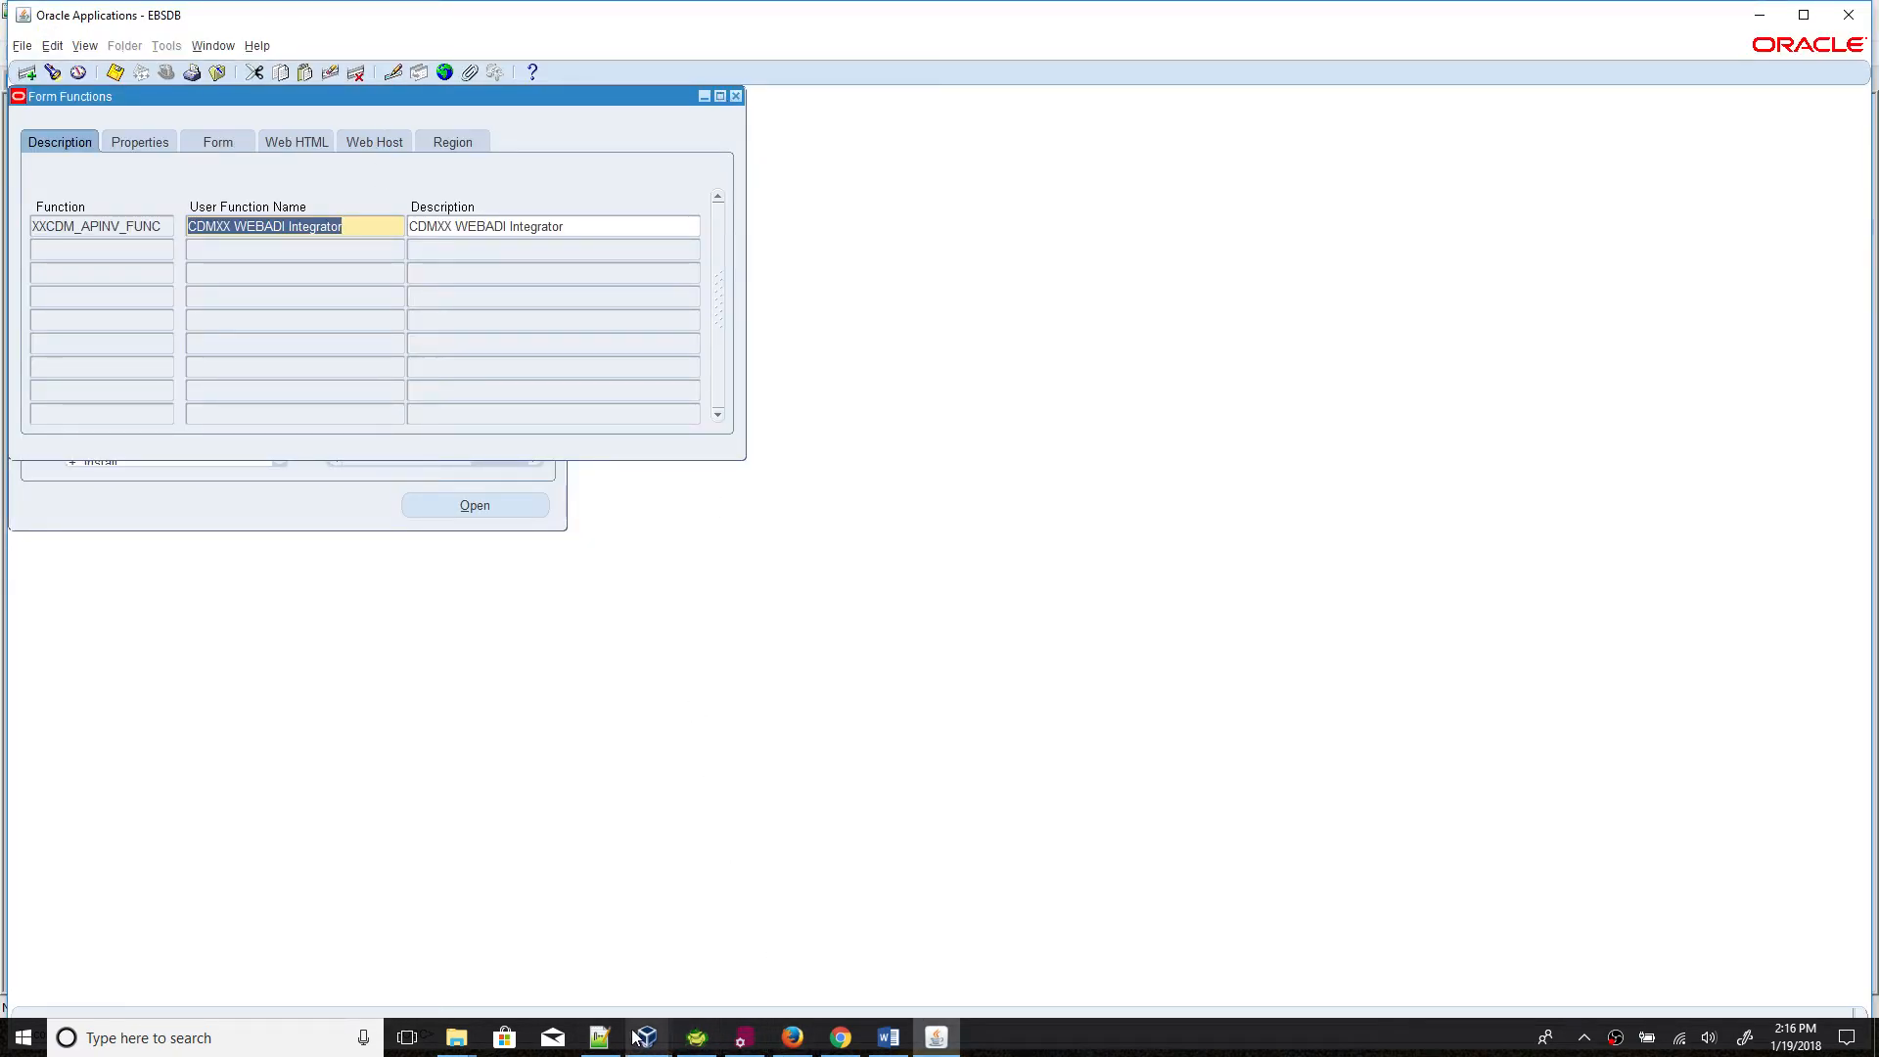
click(883, 1049)
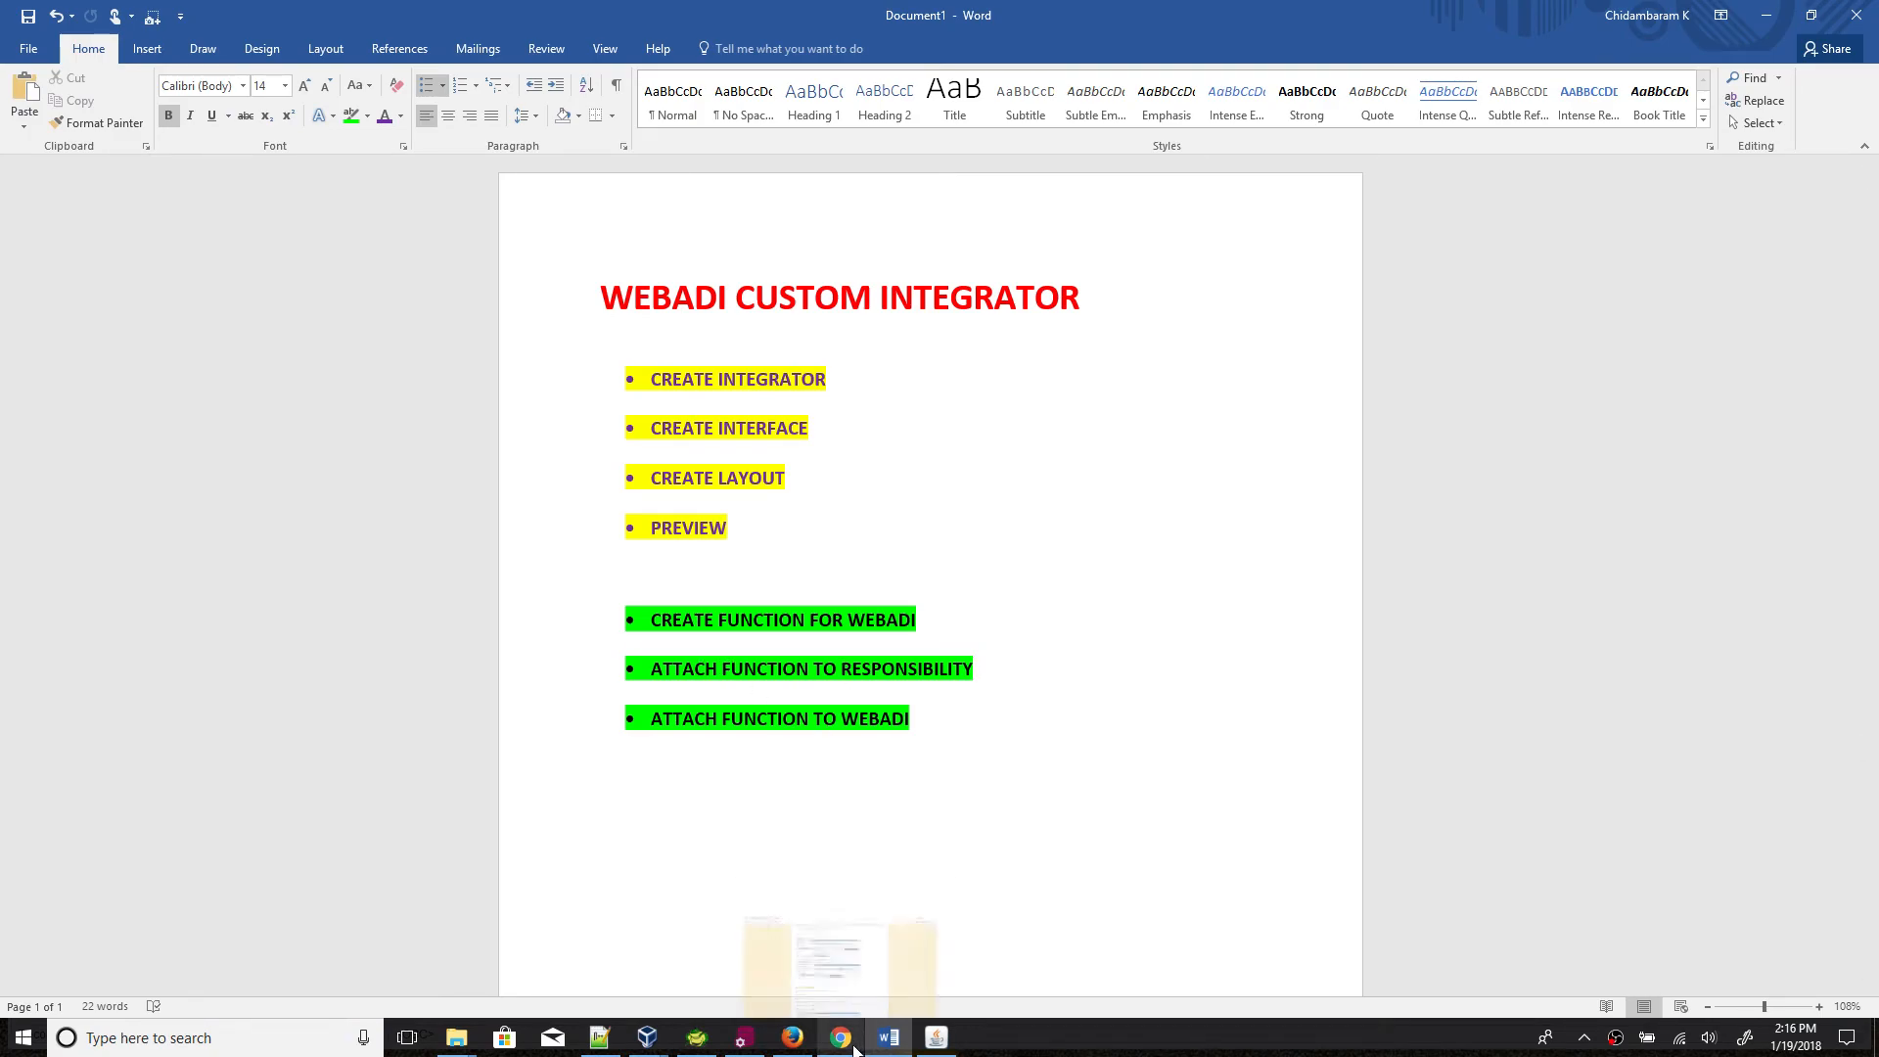
click(937, 1039)
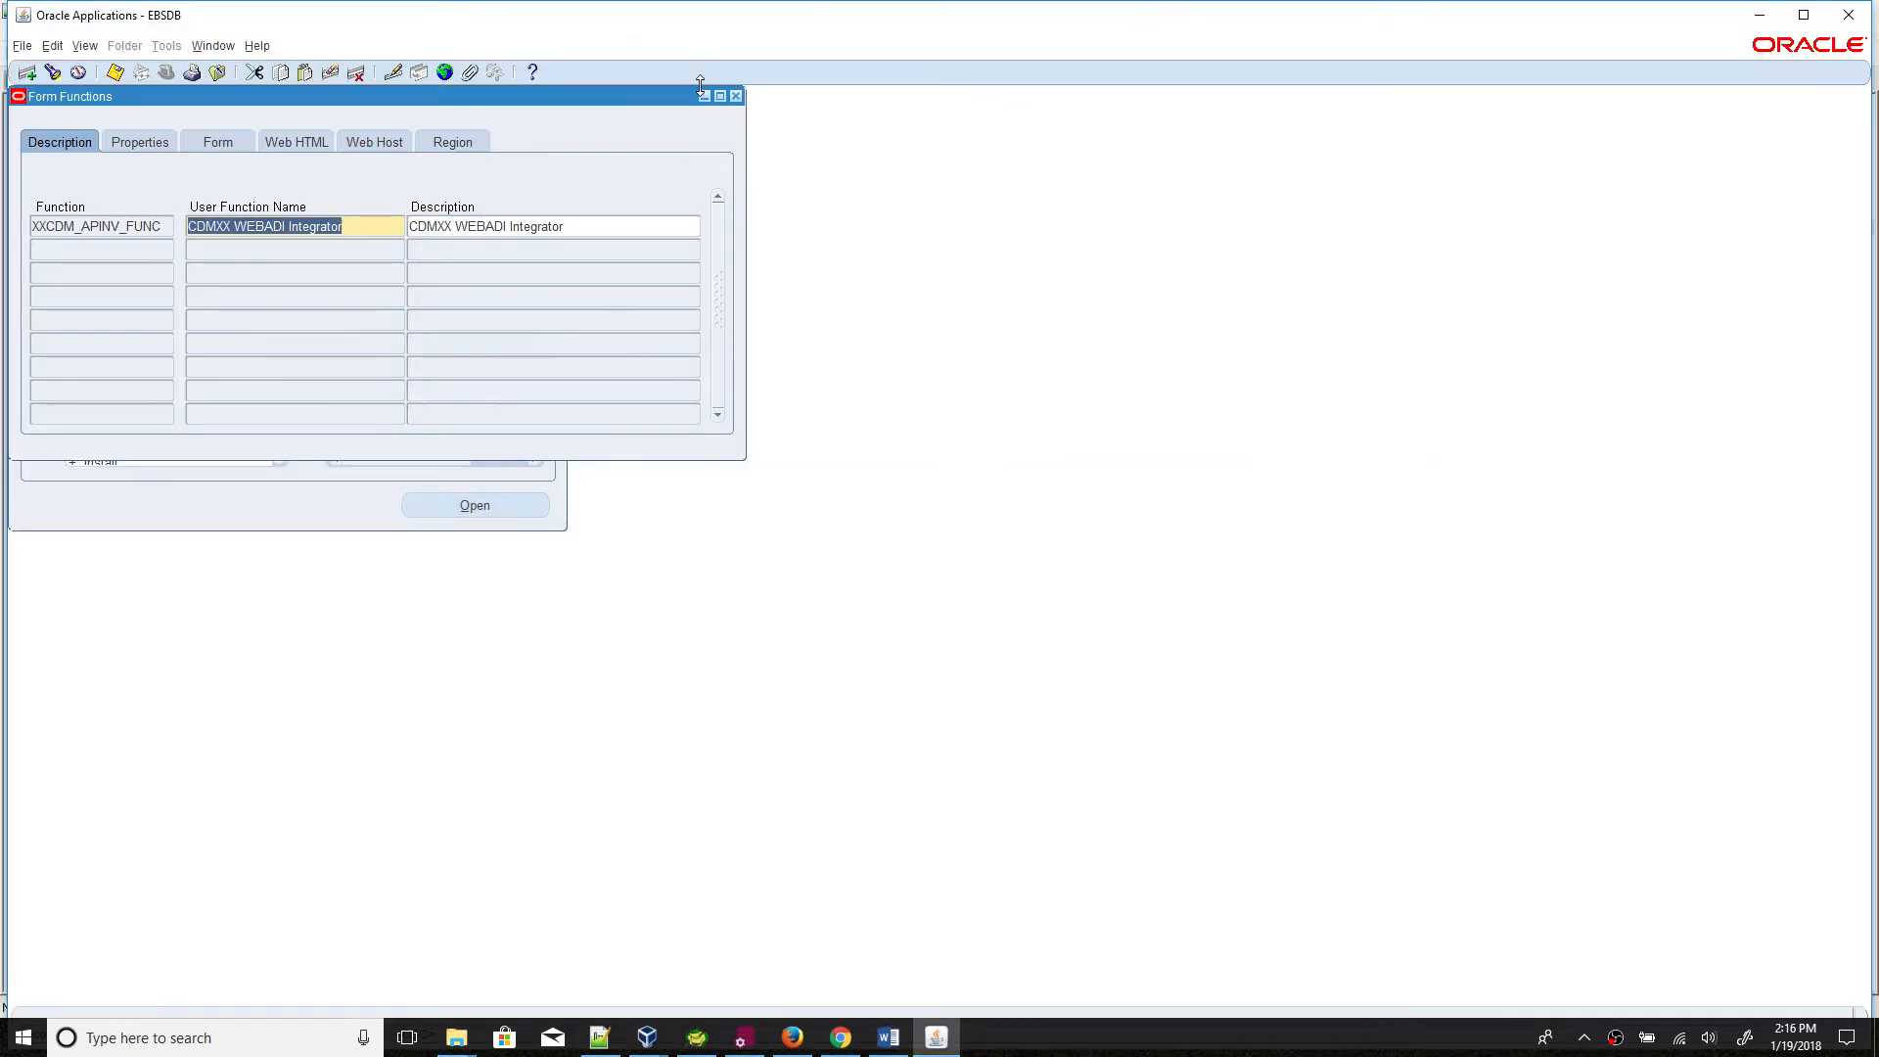
click(736, 96)
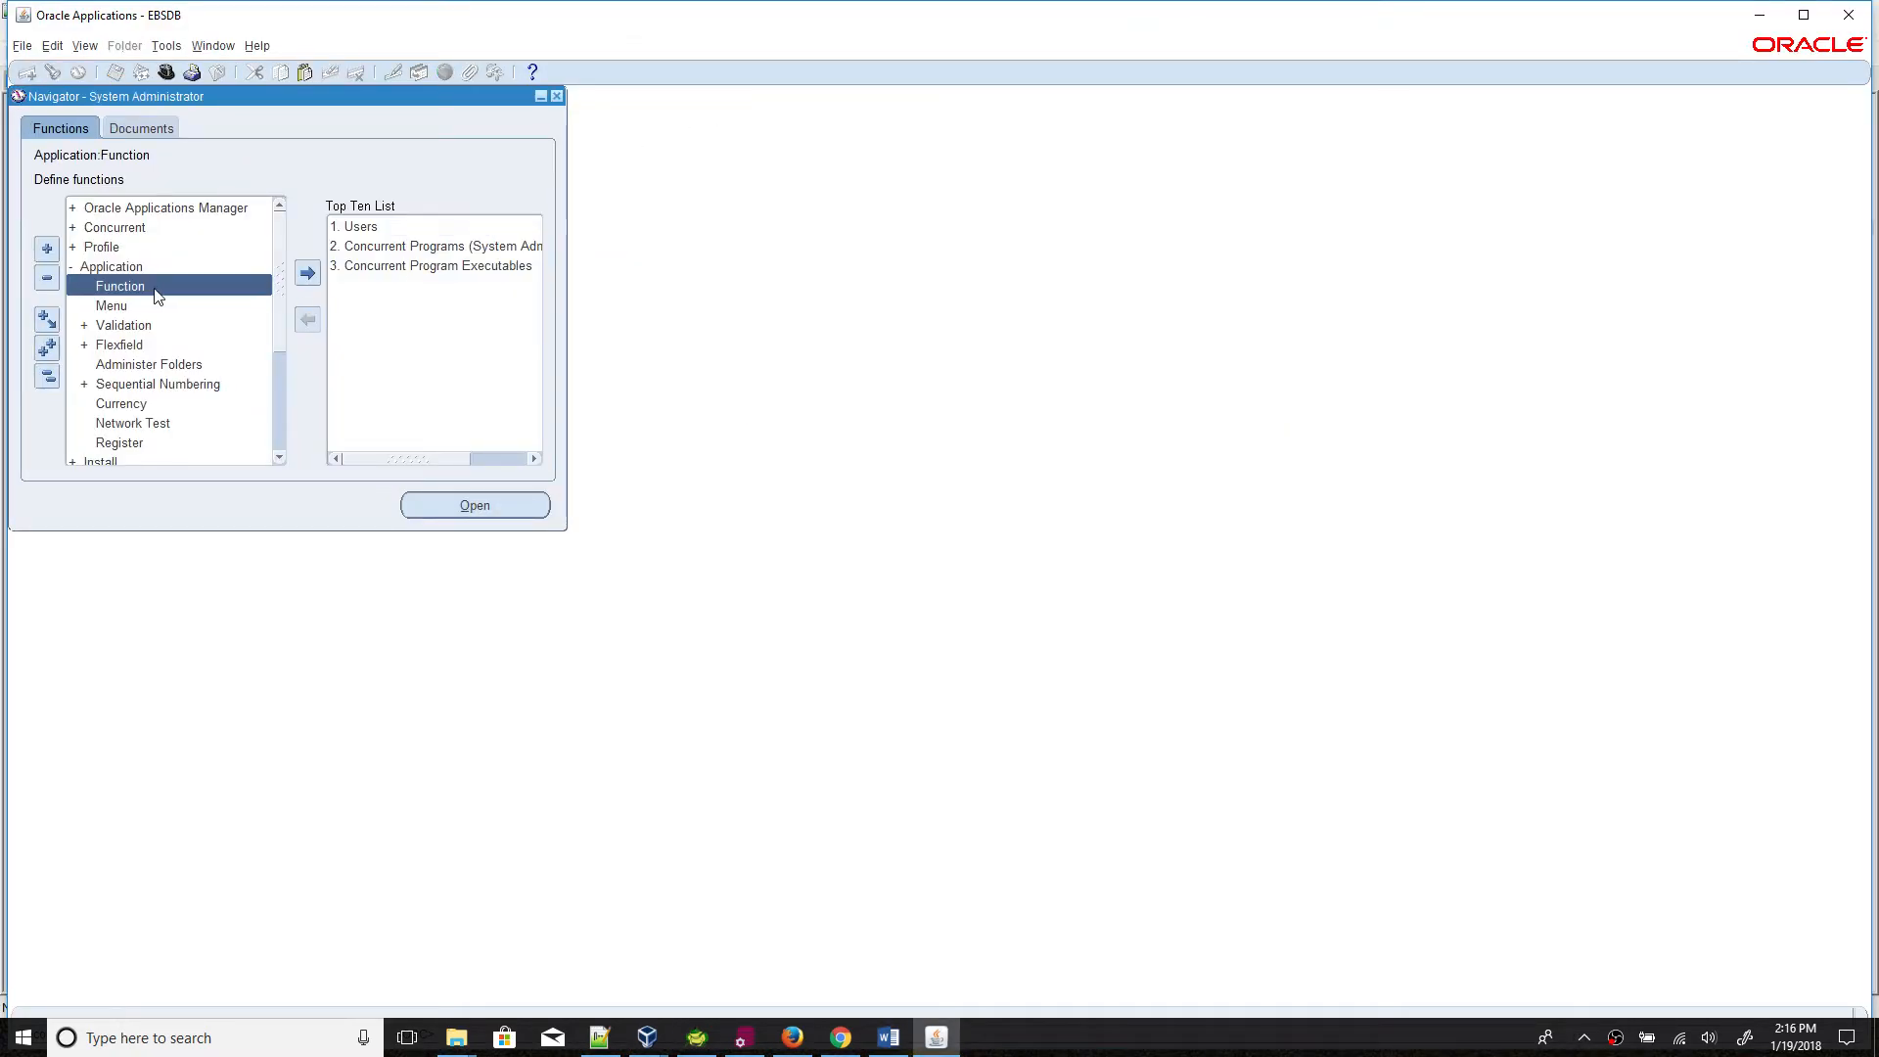
Step: Open the menu definition form and query the menu AP_NAVIGATE_GUI12, using the name copied from the Notepad++ notes
double_click(128, 300)
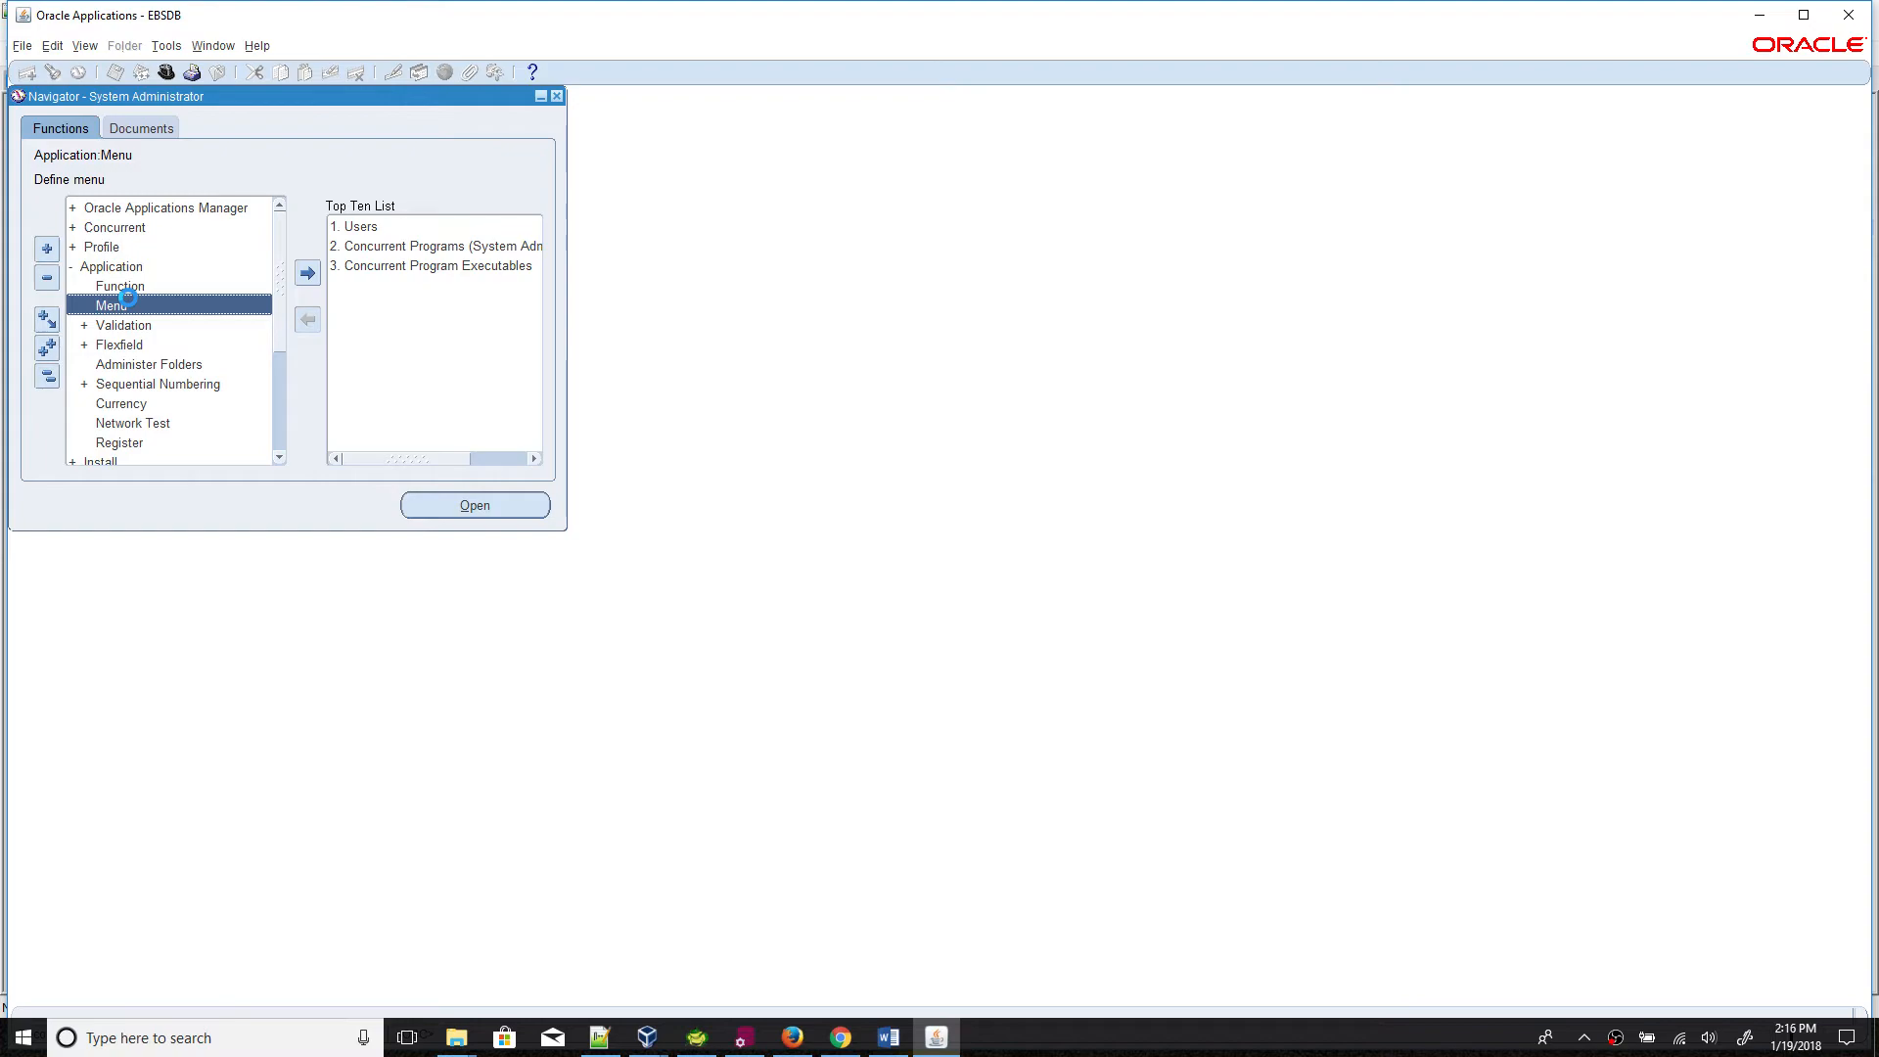
key(F11)
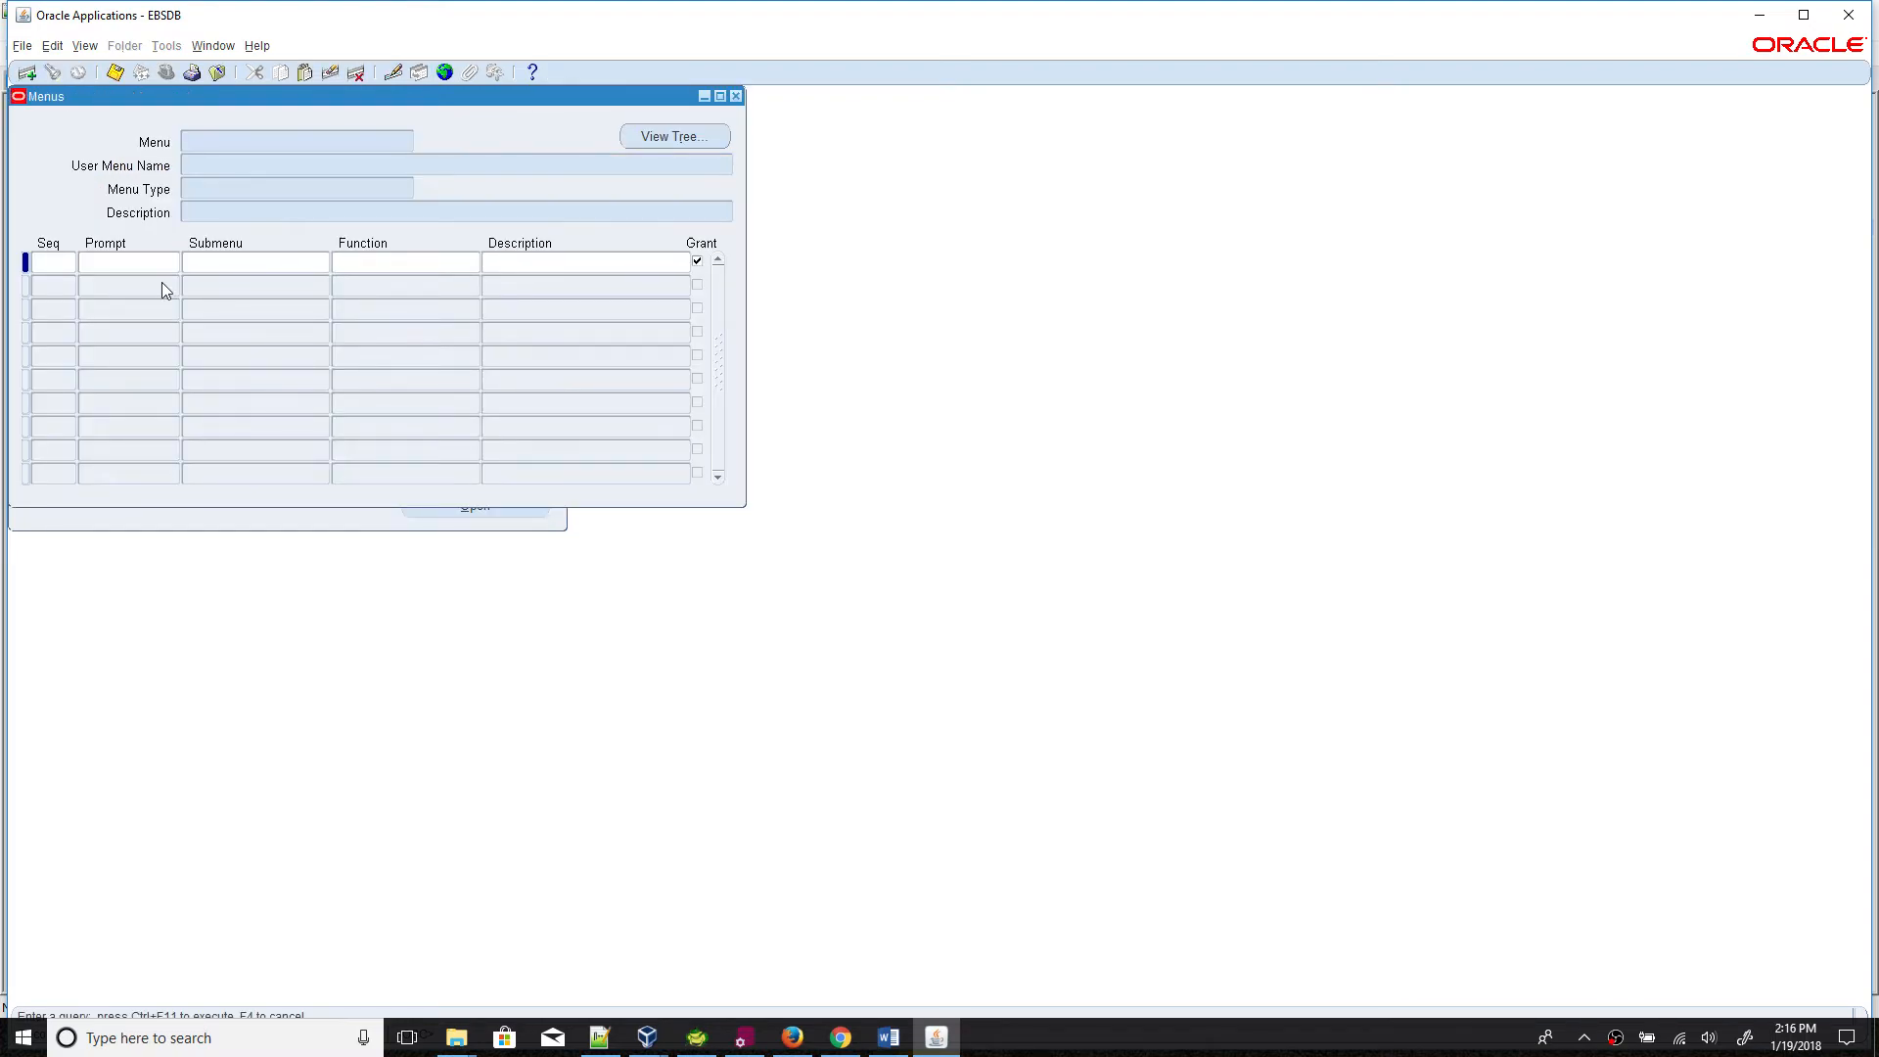
click(600, 1037)
drag(182, 165, 21, 169)
key(ctrl+c)
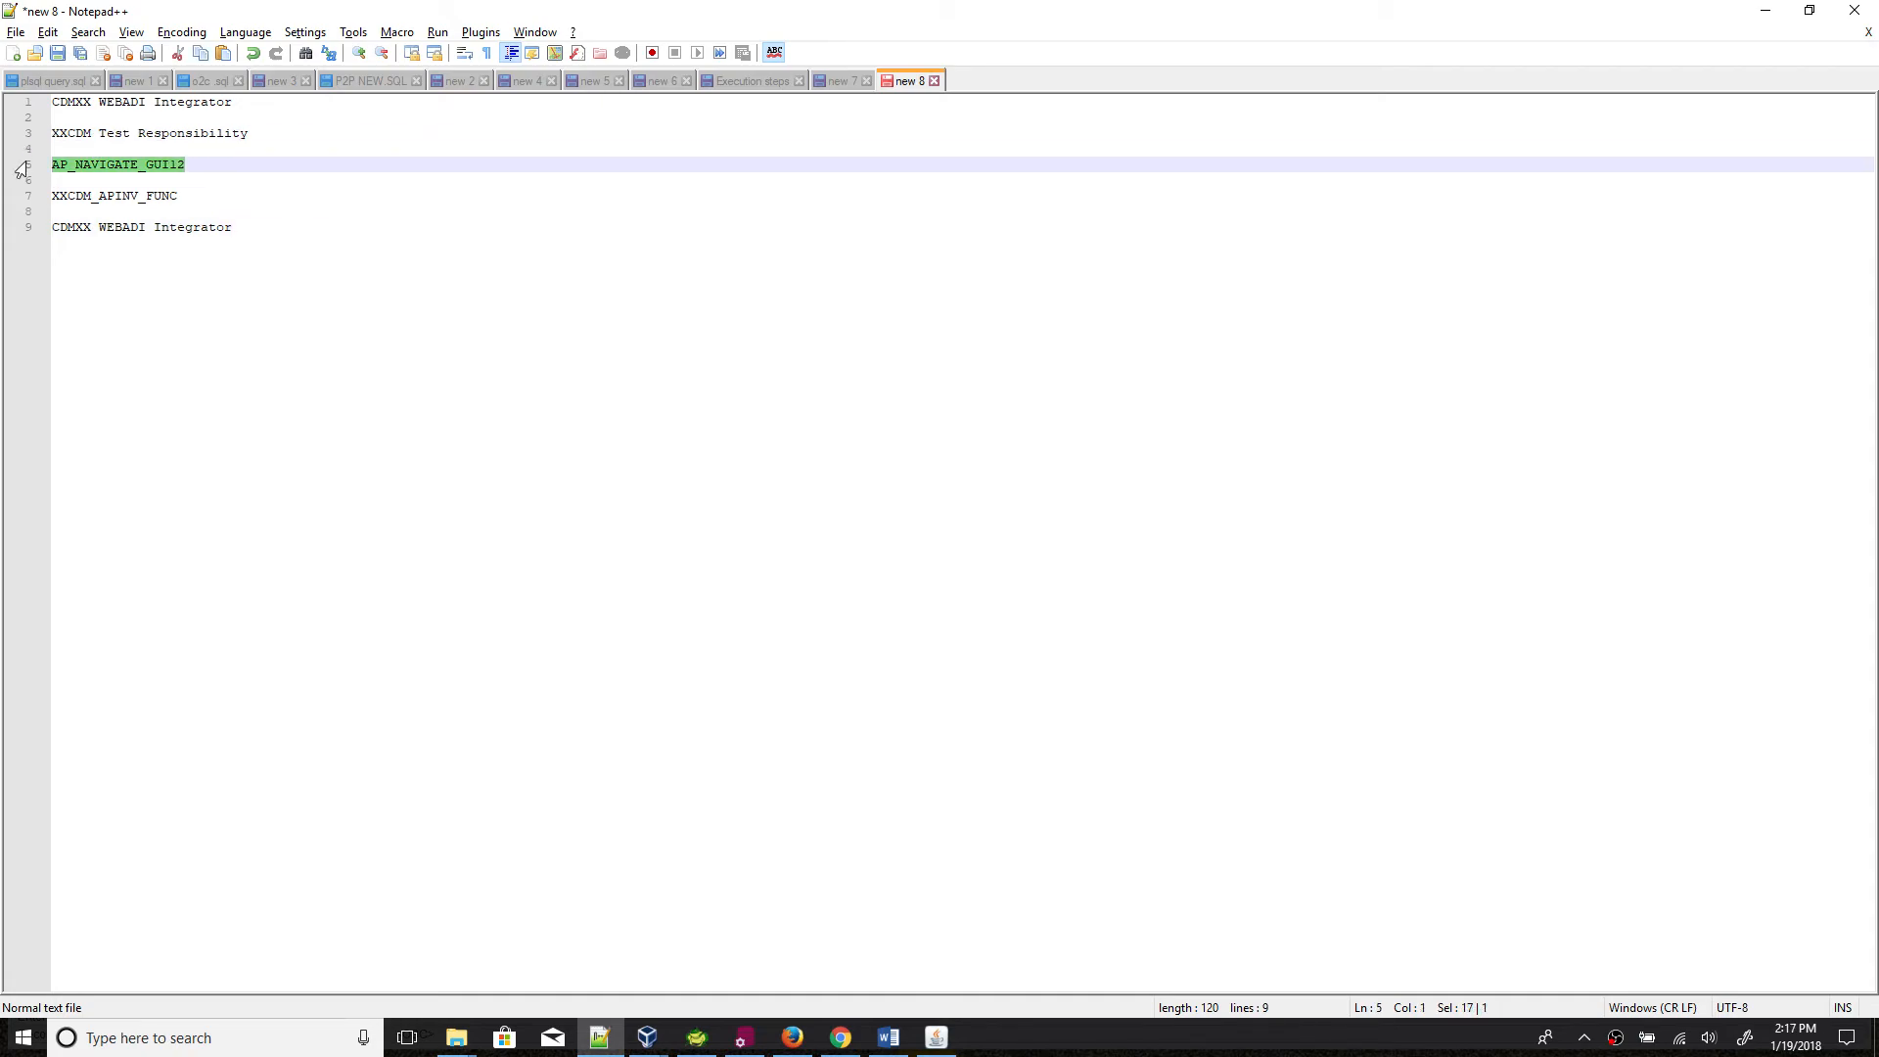
key(alt+Tab)
key(ctrl+v)
key(ctrl+F11)
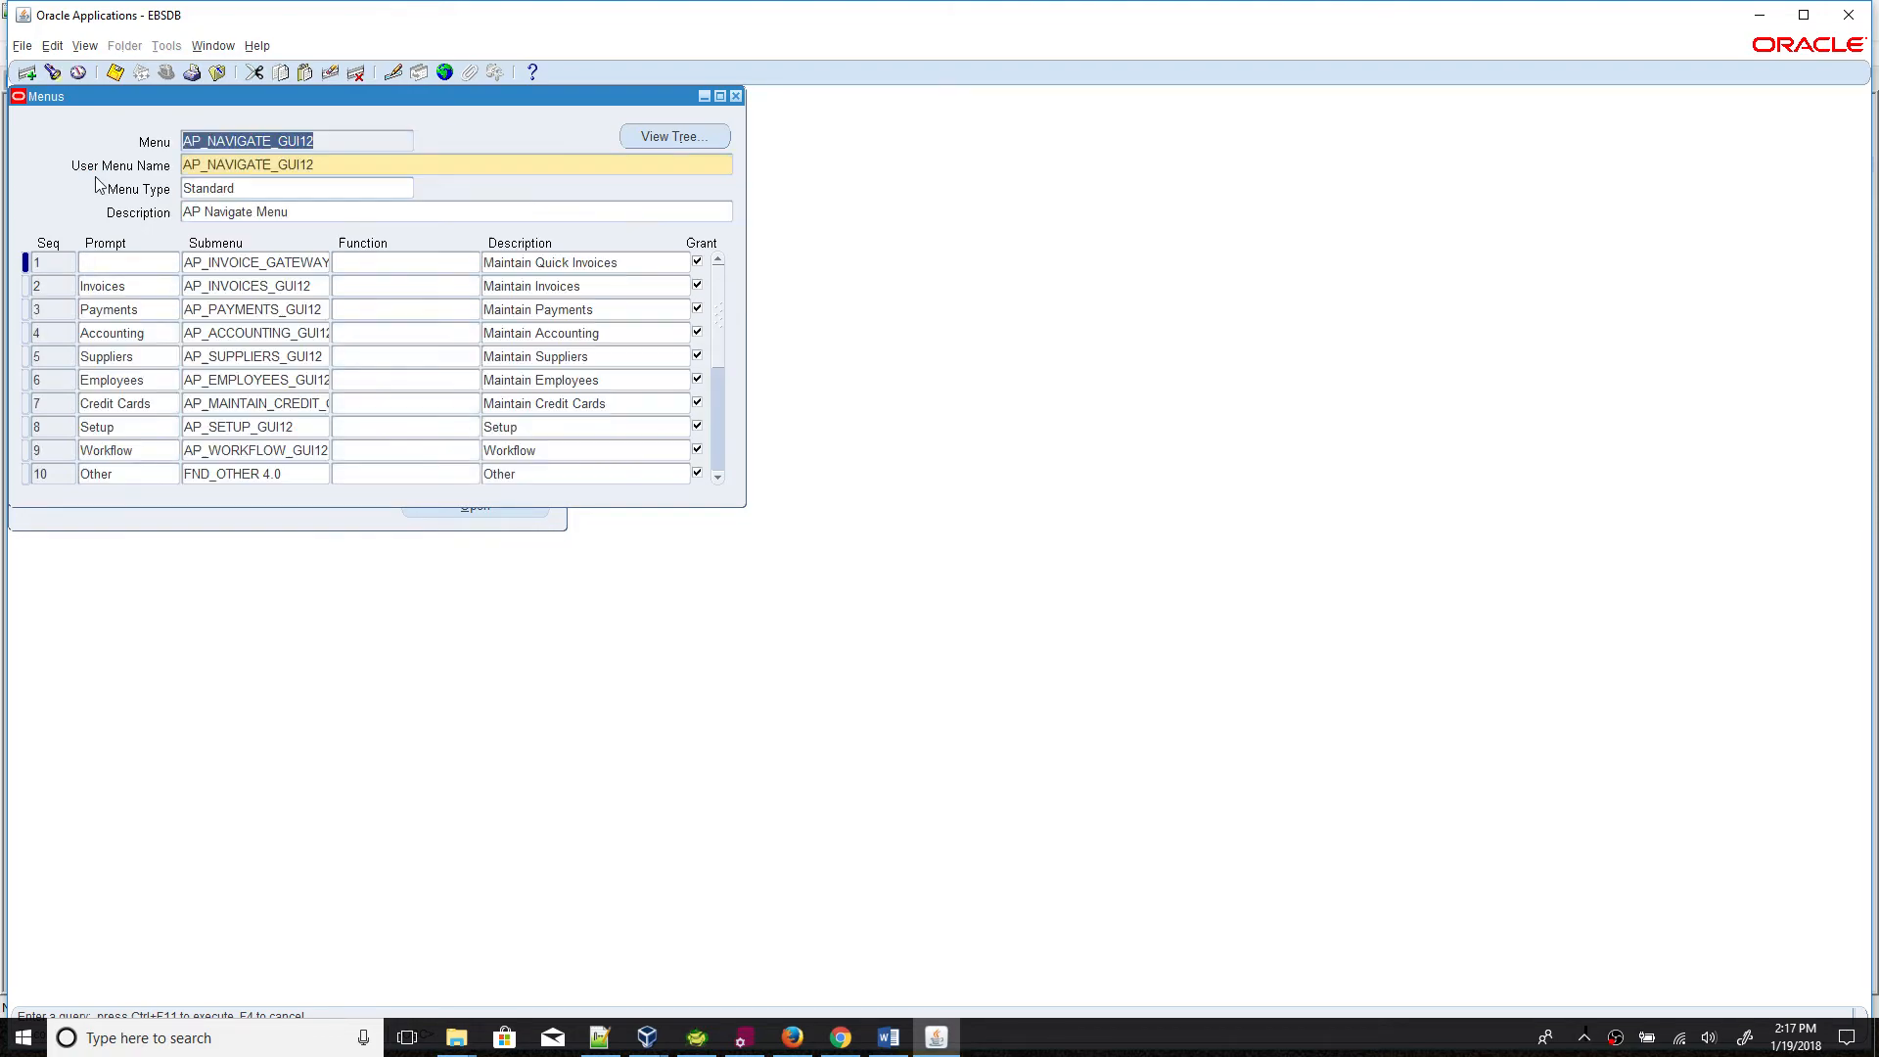
Step: Add a new entry with sequence 130 after the last line of the AP_NAVIGATE_GUI12 menu
click(717, 451)
click(717, 451)
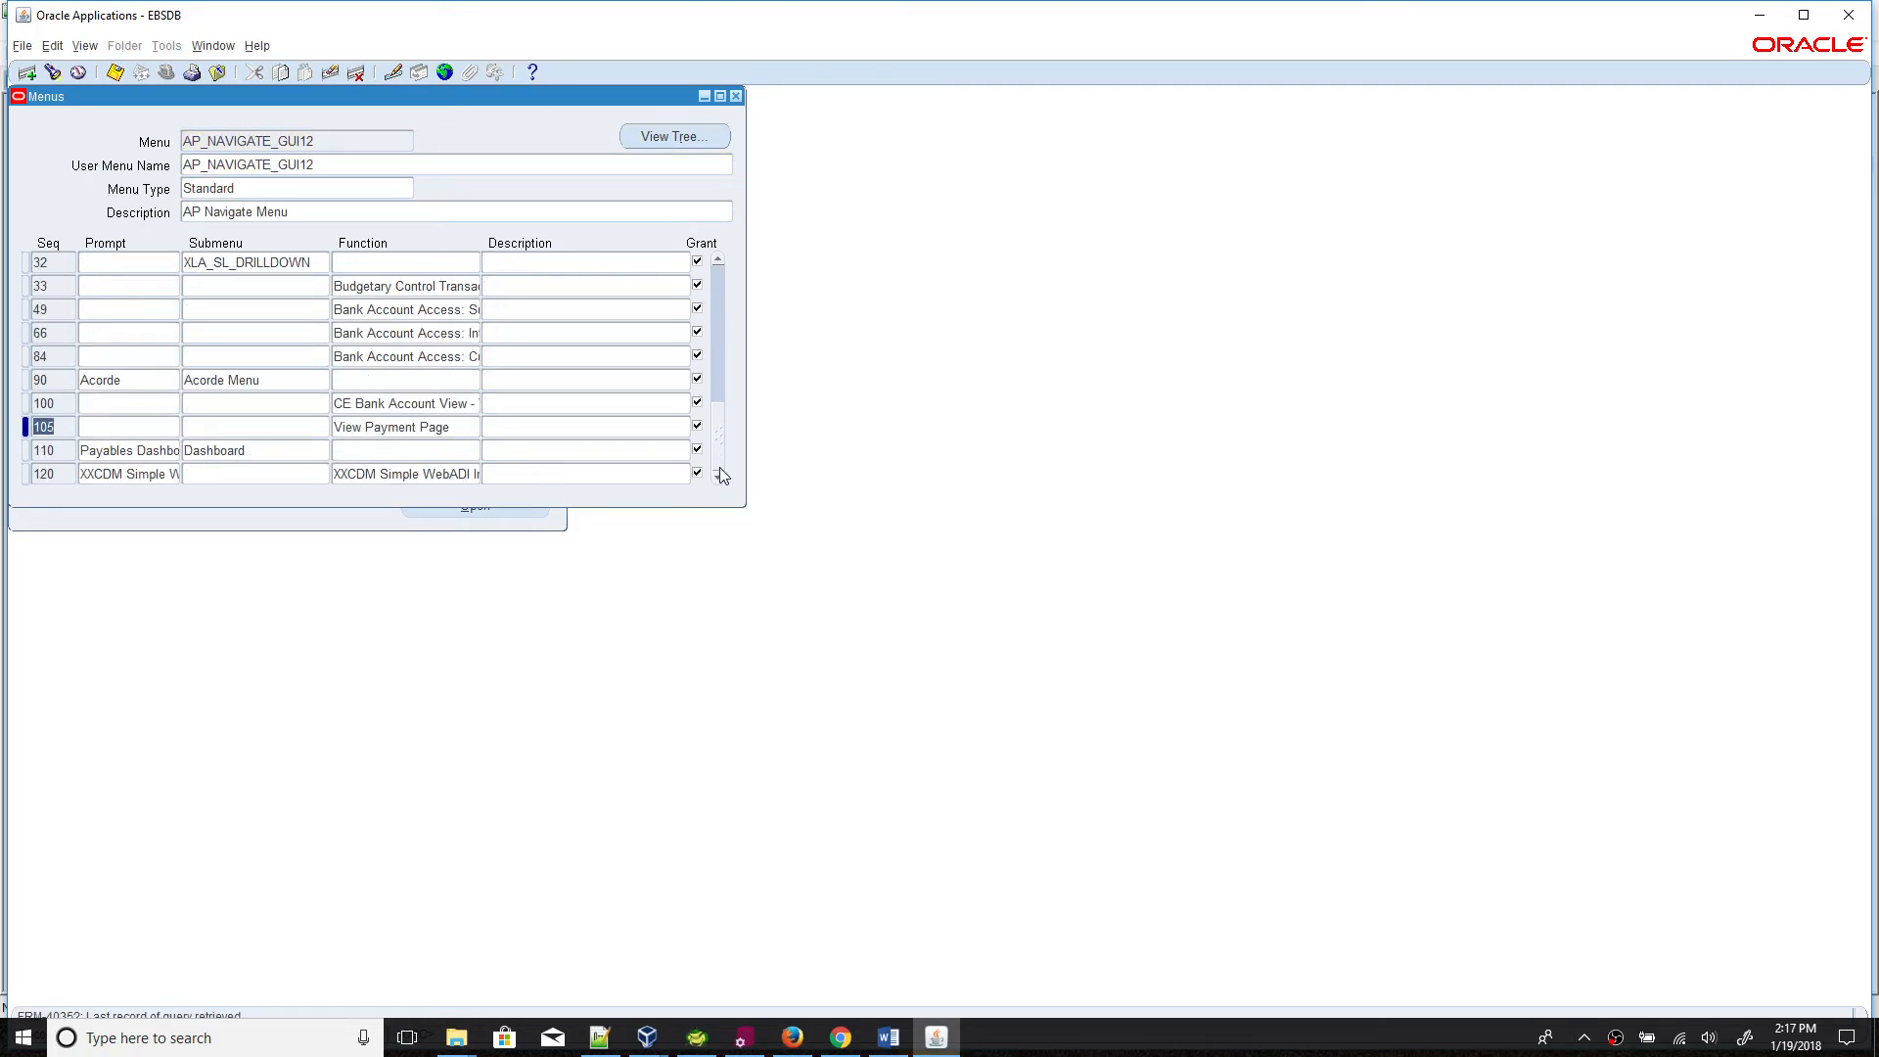
click(226, 470)
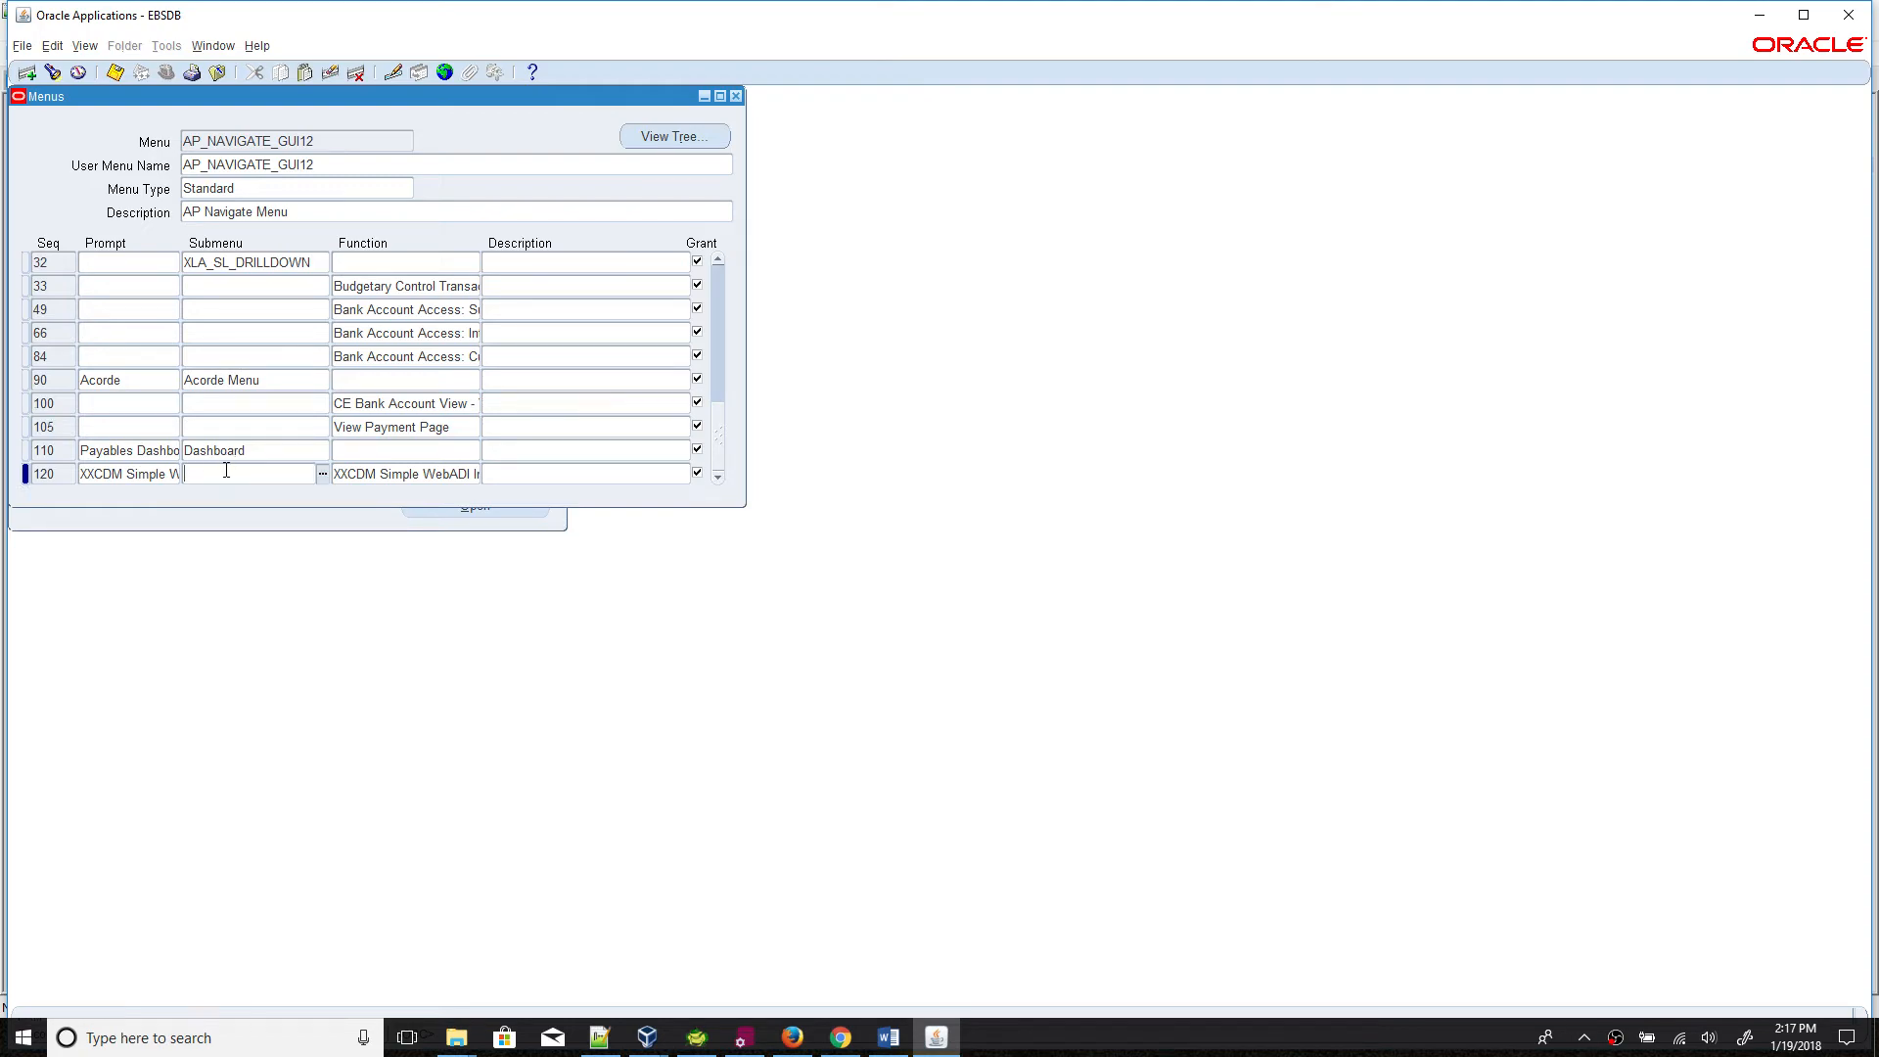
click(32, 76)
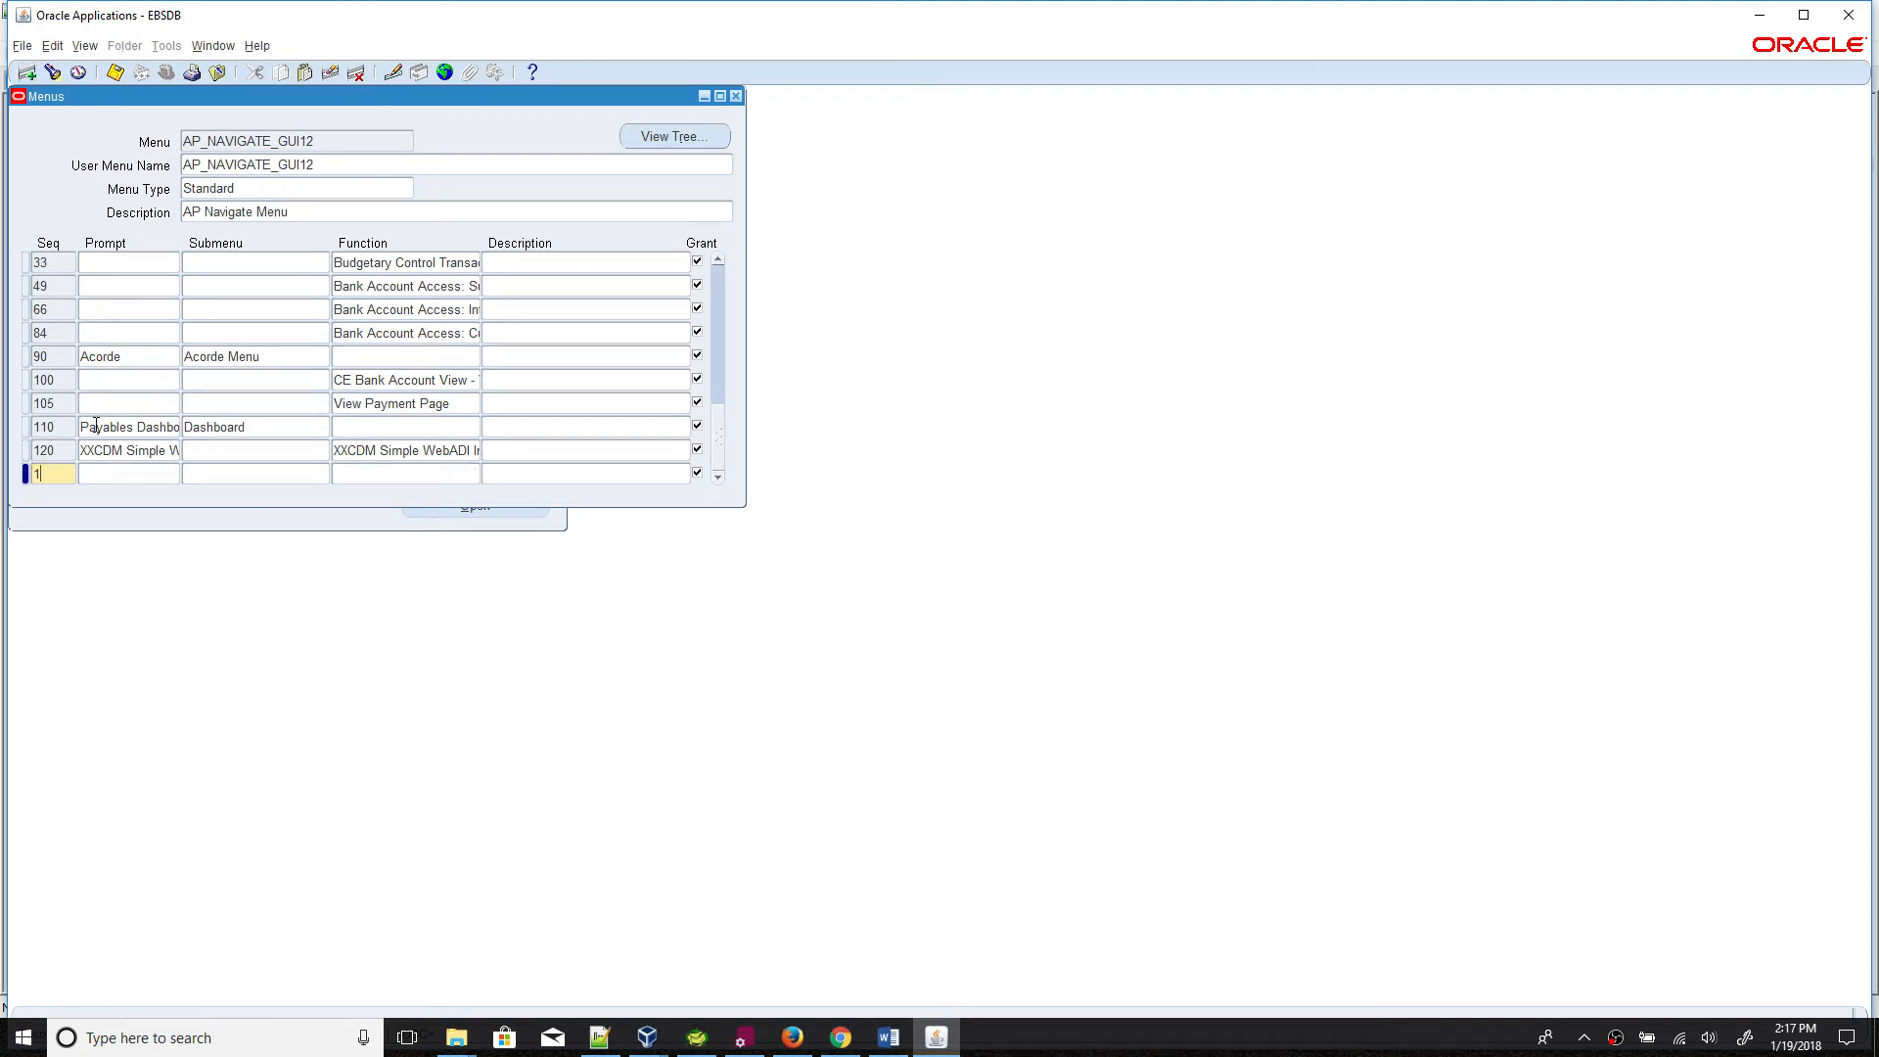
text(130)
click(108, 472)
click(357, 474)
Step: Copy CDMXX WEBADI Integrator from the Notepad++ notes and enter it as the function of menu entry 130
click(599, 1032)
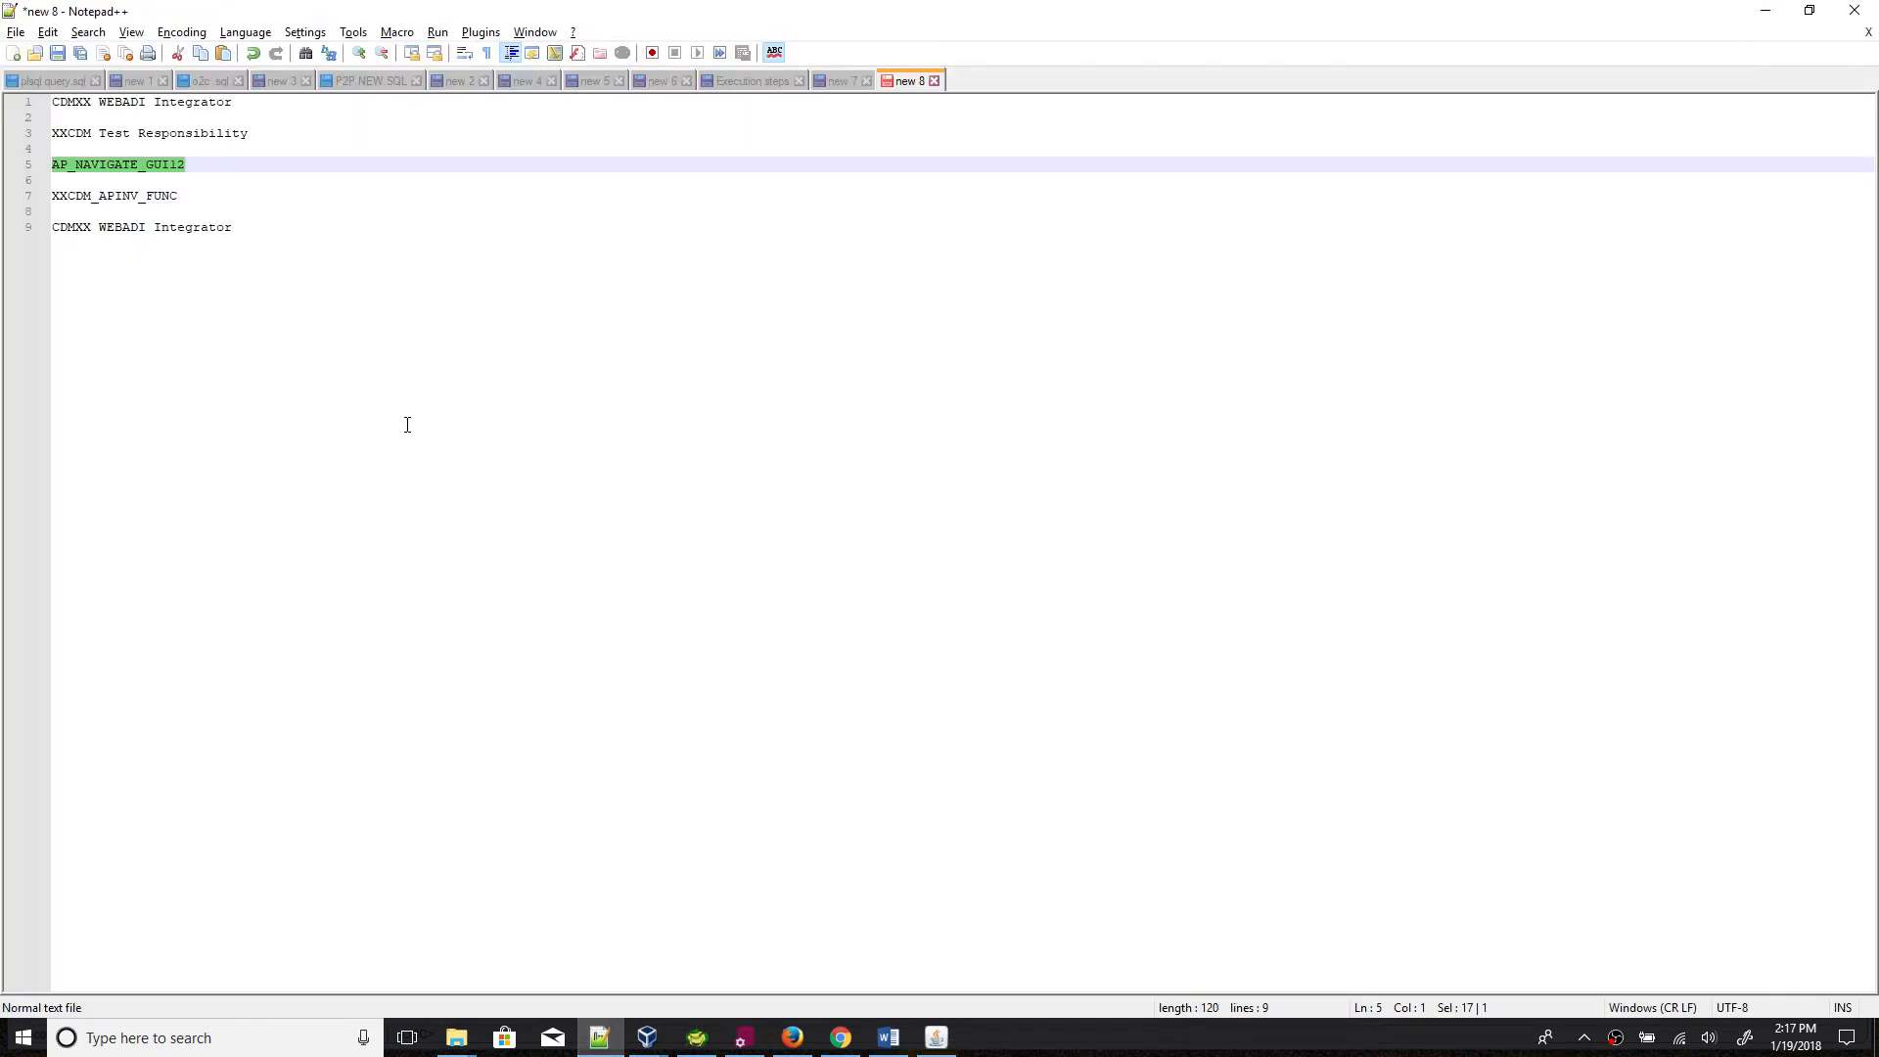
click(230, 168)
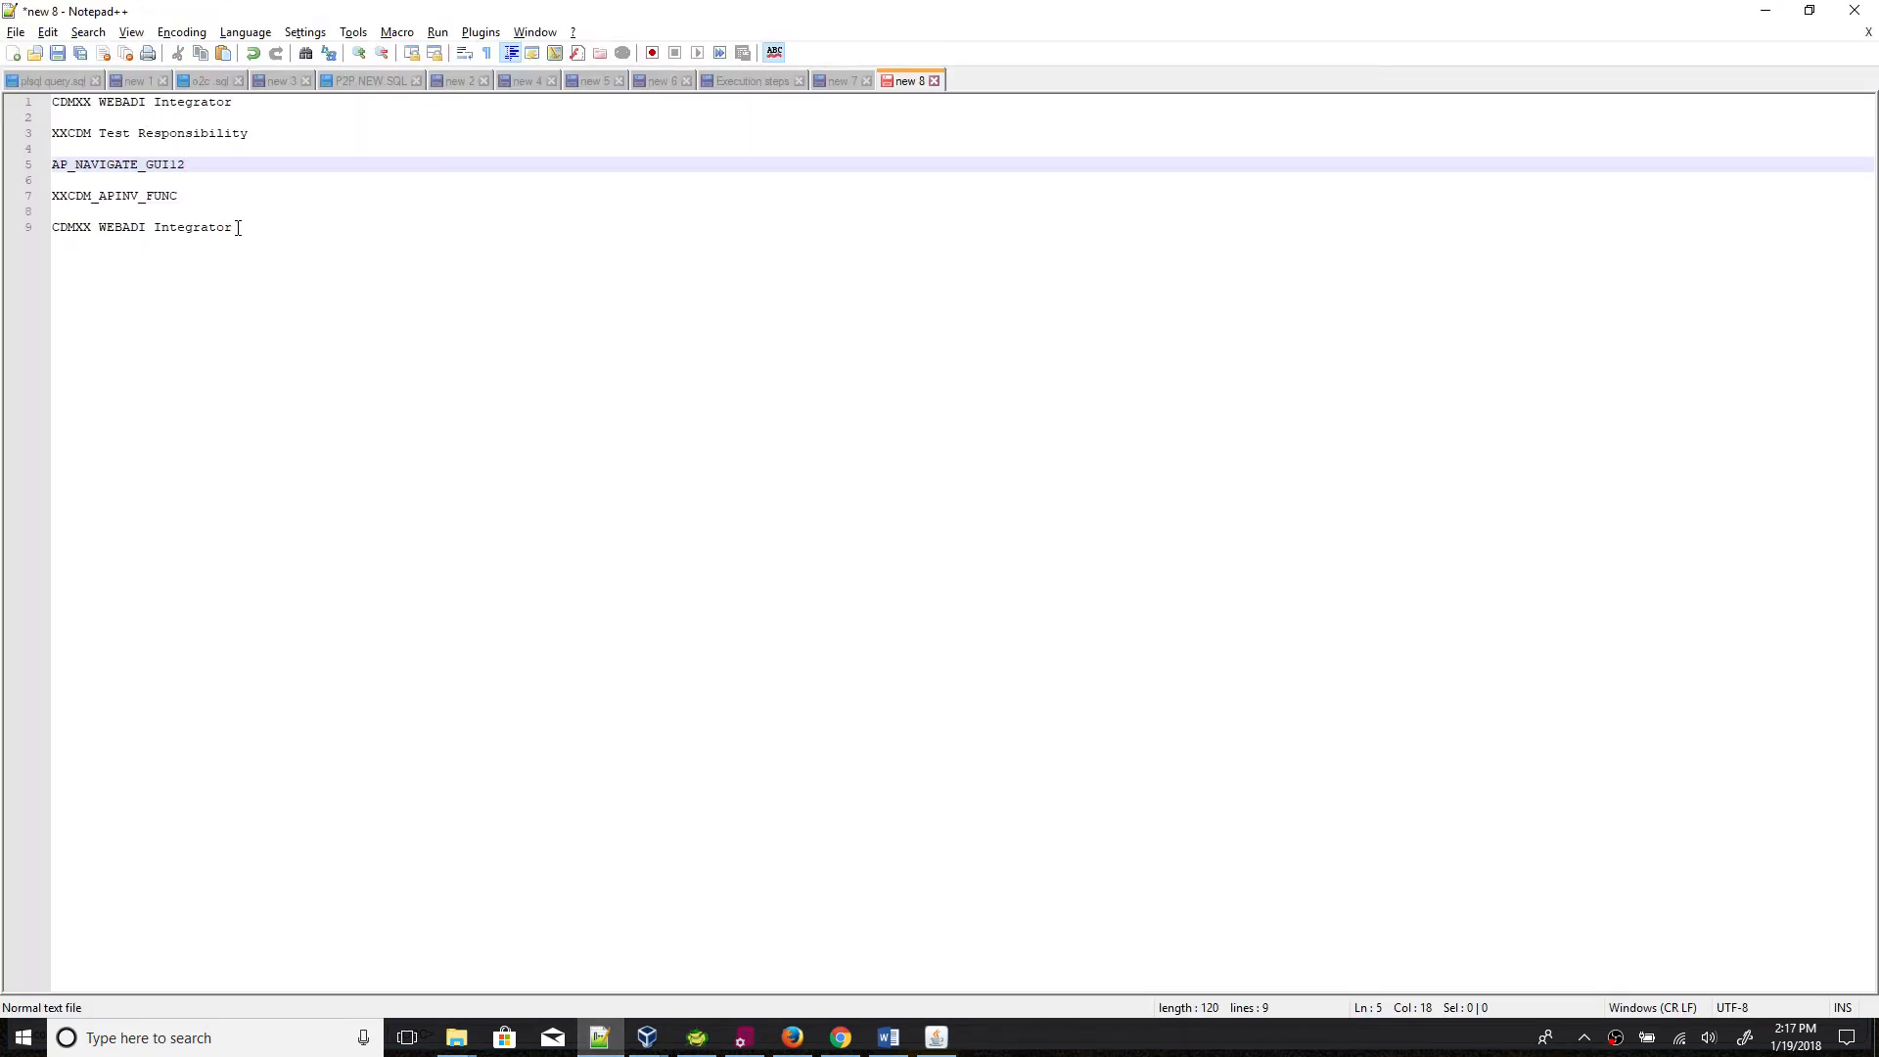
click(243, 229)
shift+click(55, 231)
key(ctrl+c)
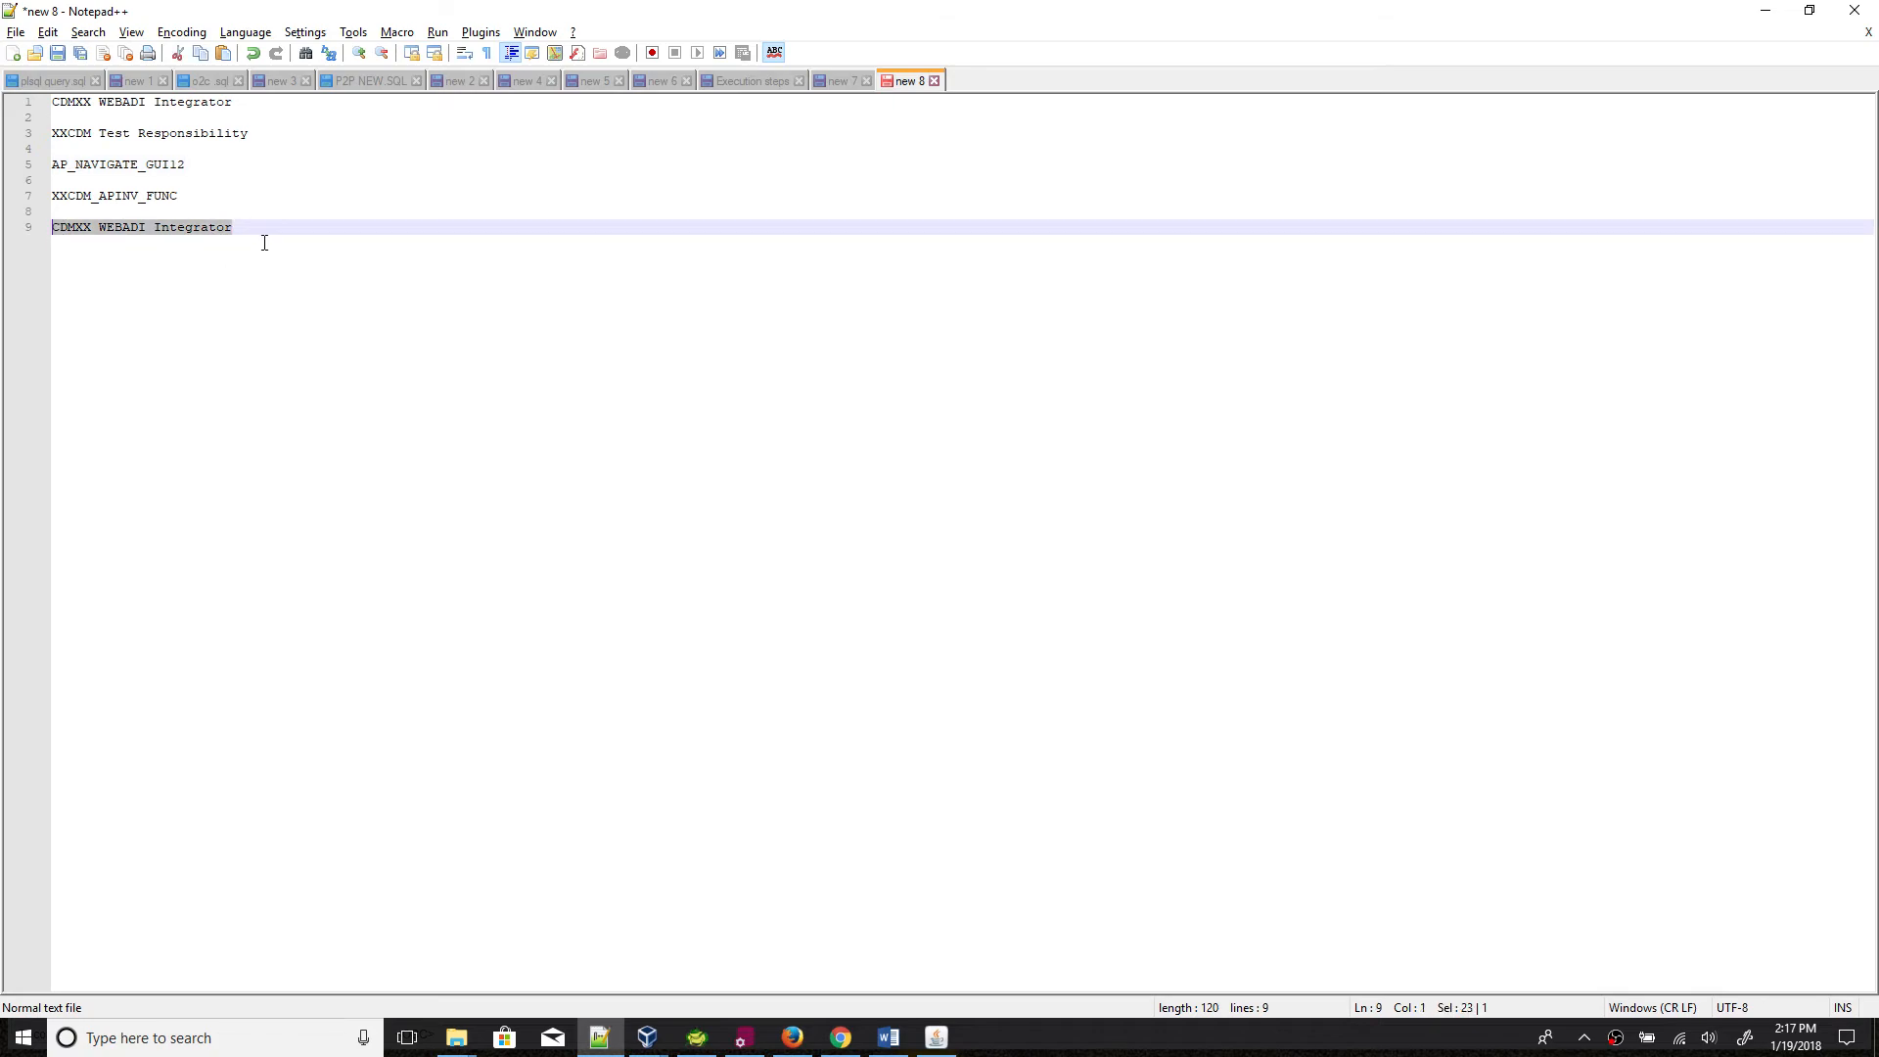
key(alt+Tab)
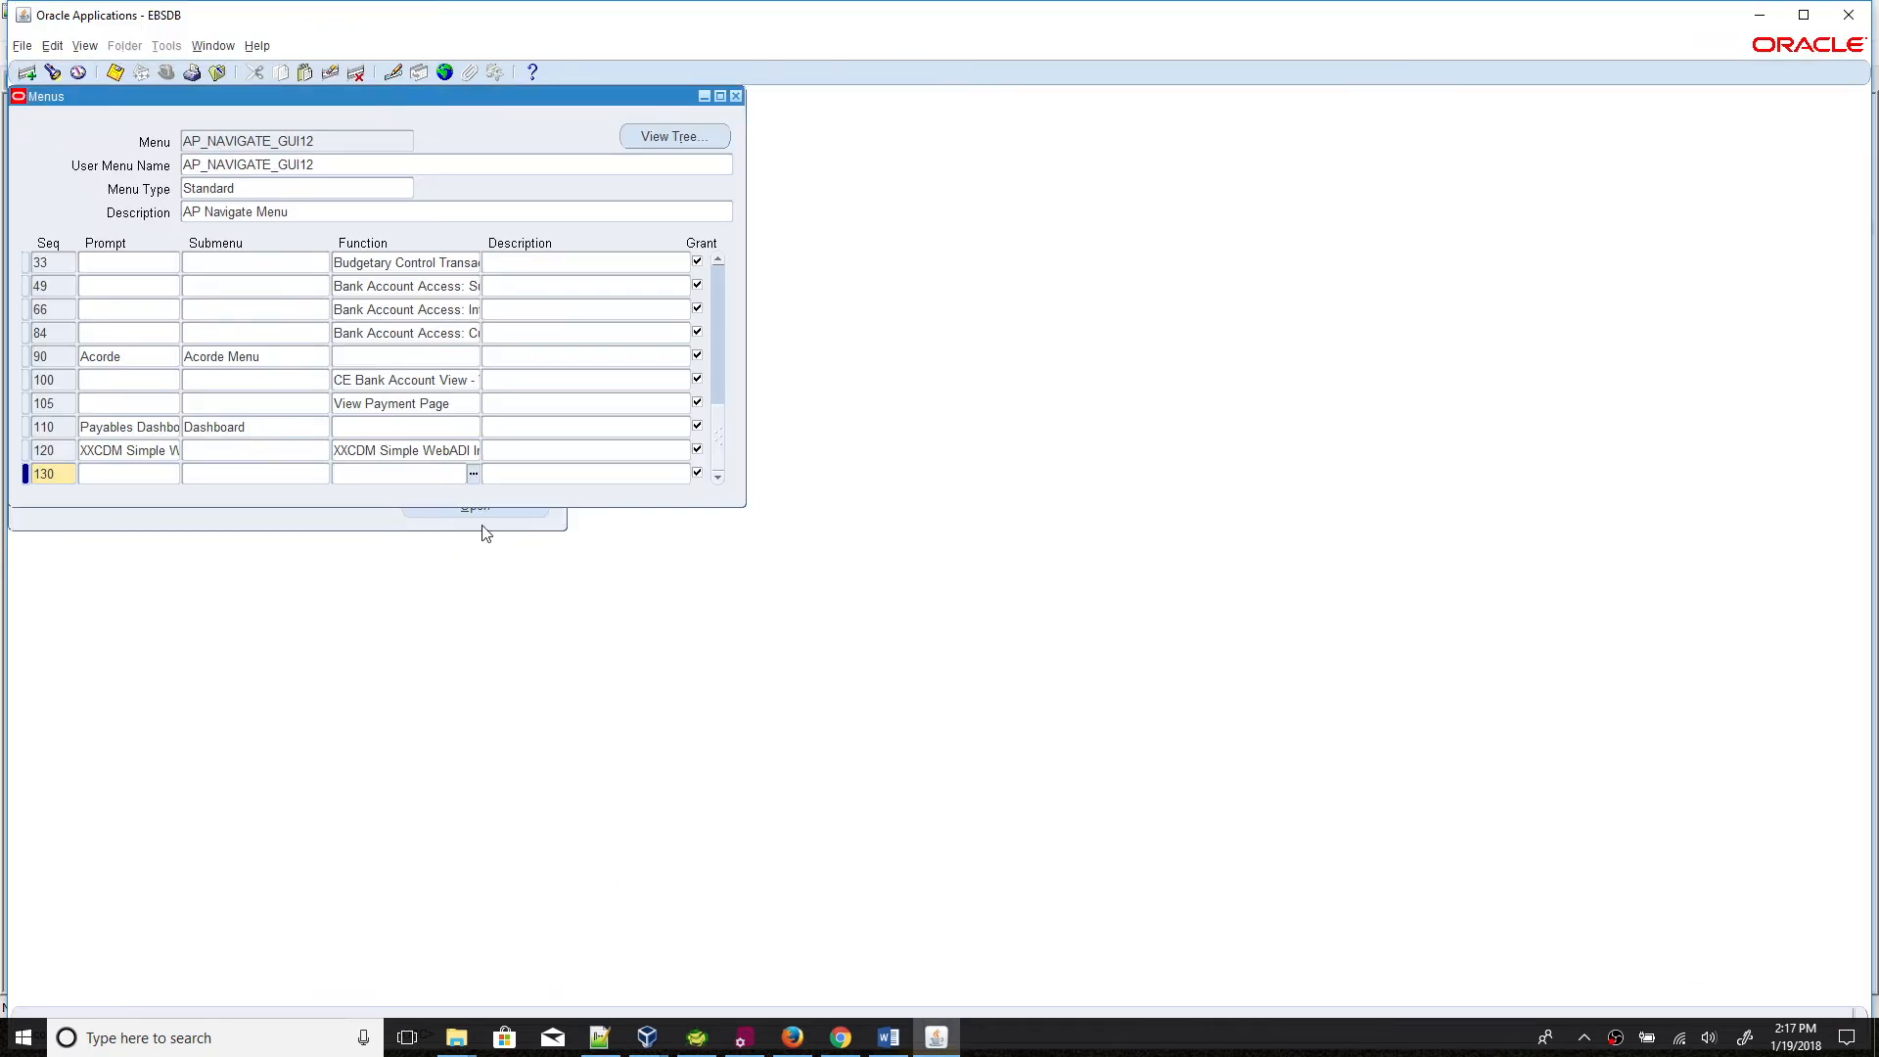
key(ctrl+v)
Step: Set the prompt of menu entry 130 to CDMXX WEBADI Integrator and save the menu, acknowledging the recompile note
click(511, 471)
click(145, 474)
key(ctrl+v)
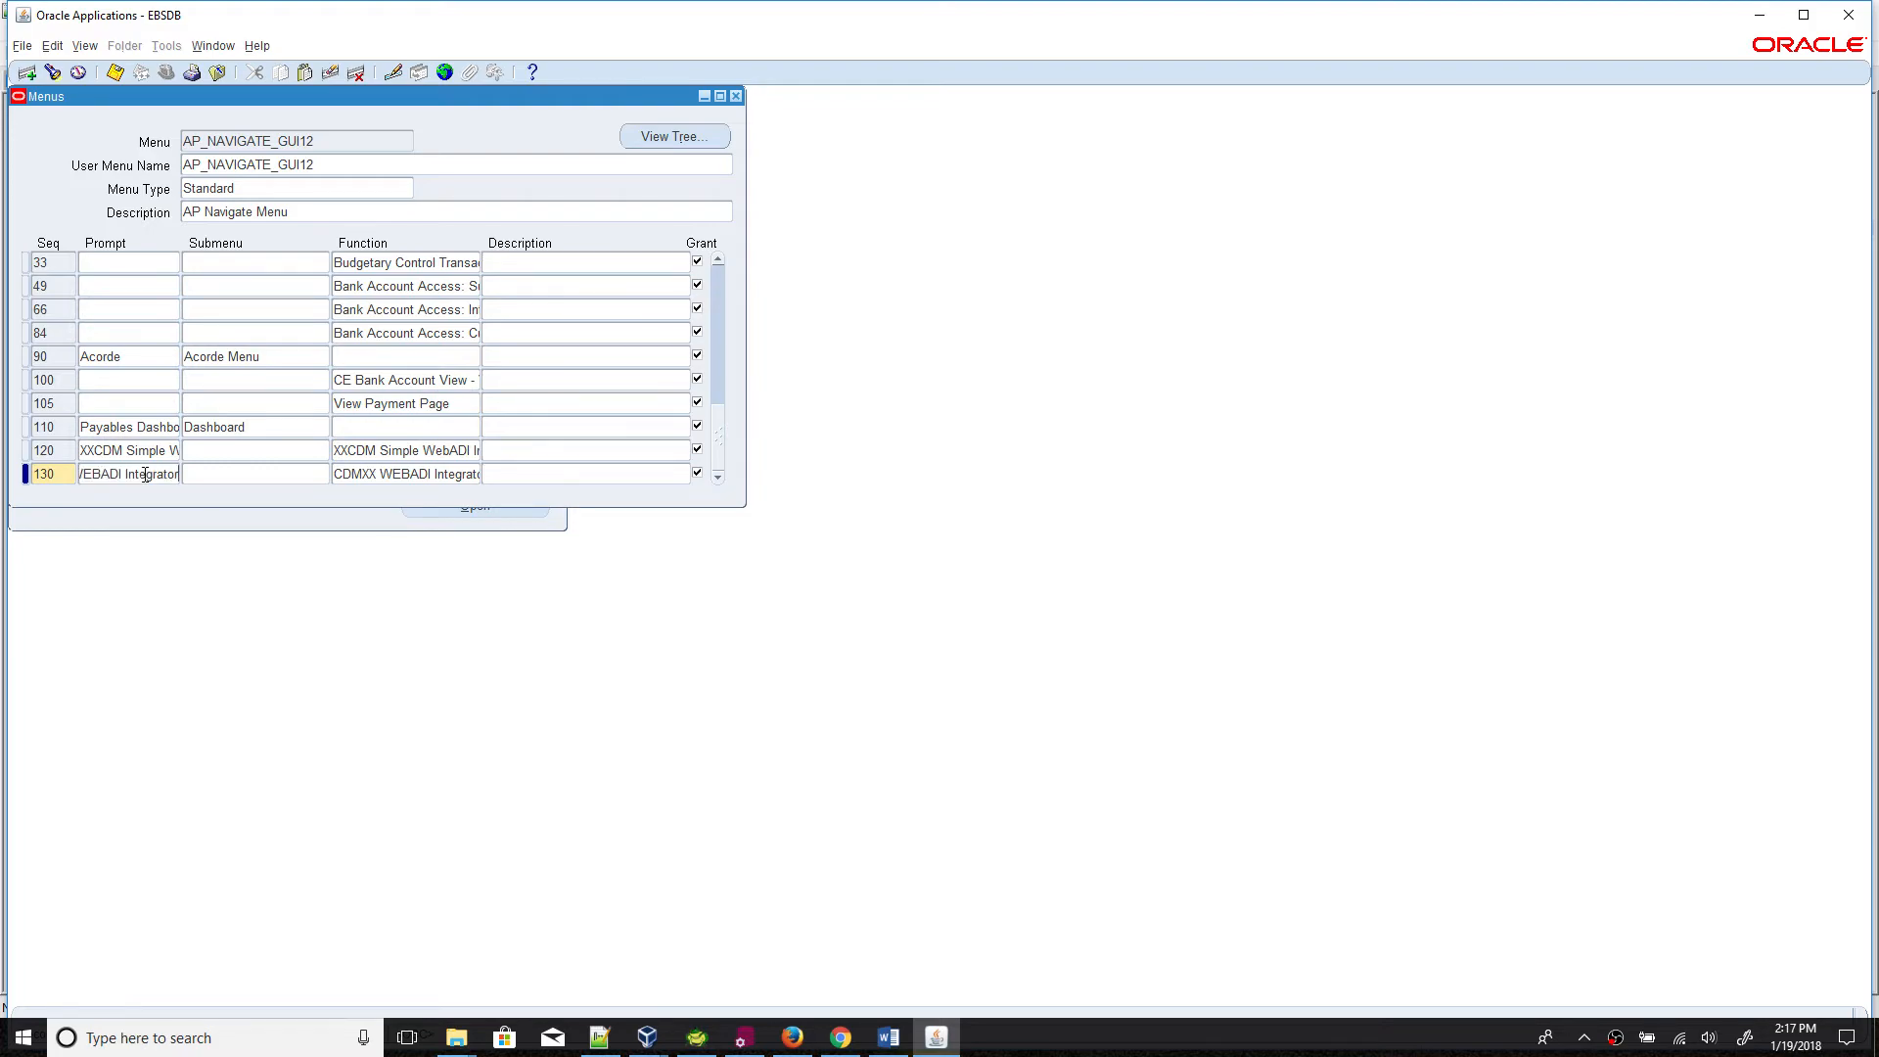
click(205, 469)
click(114, 72)
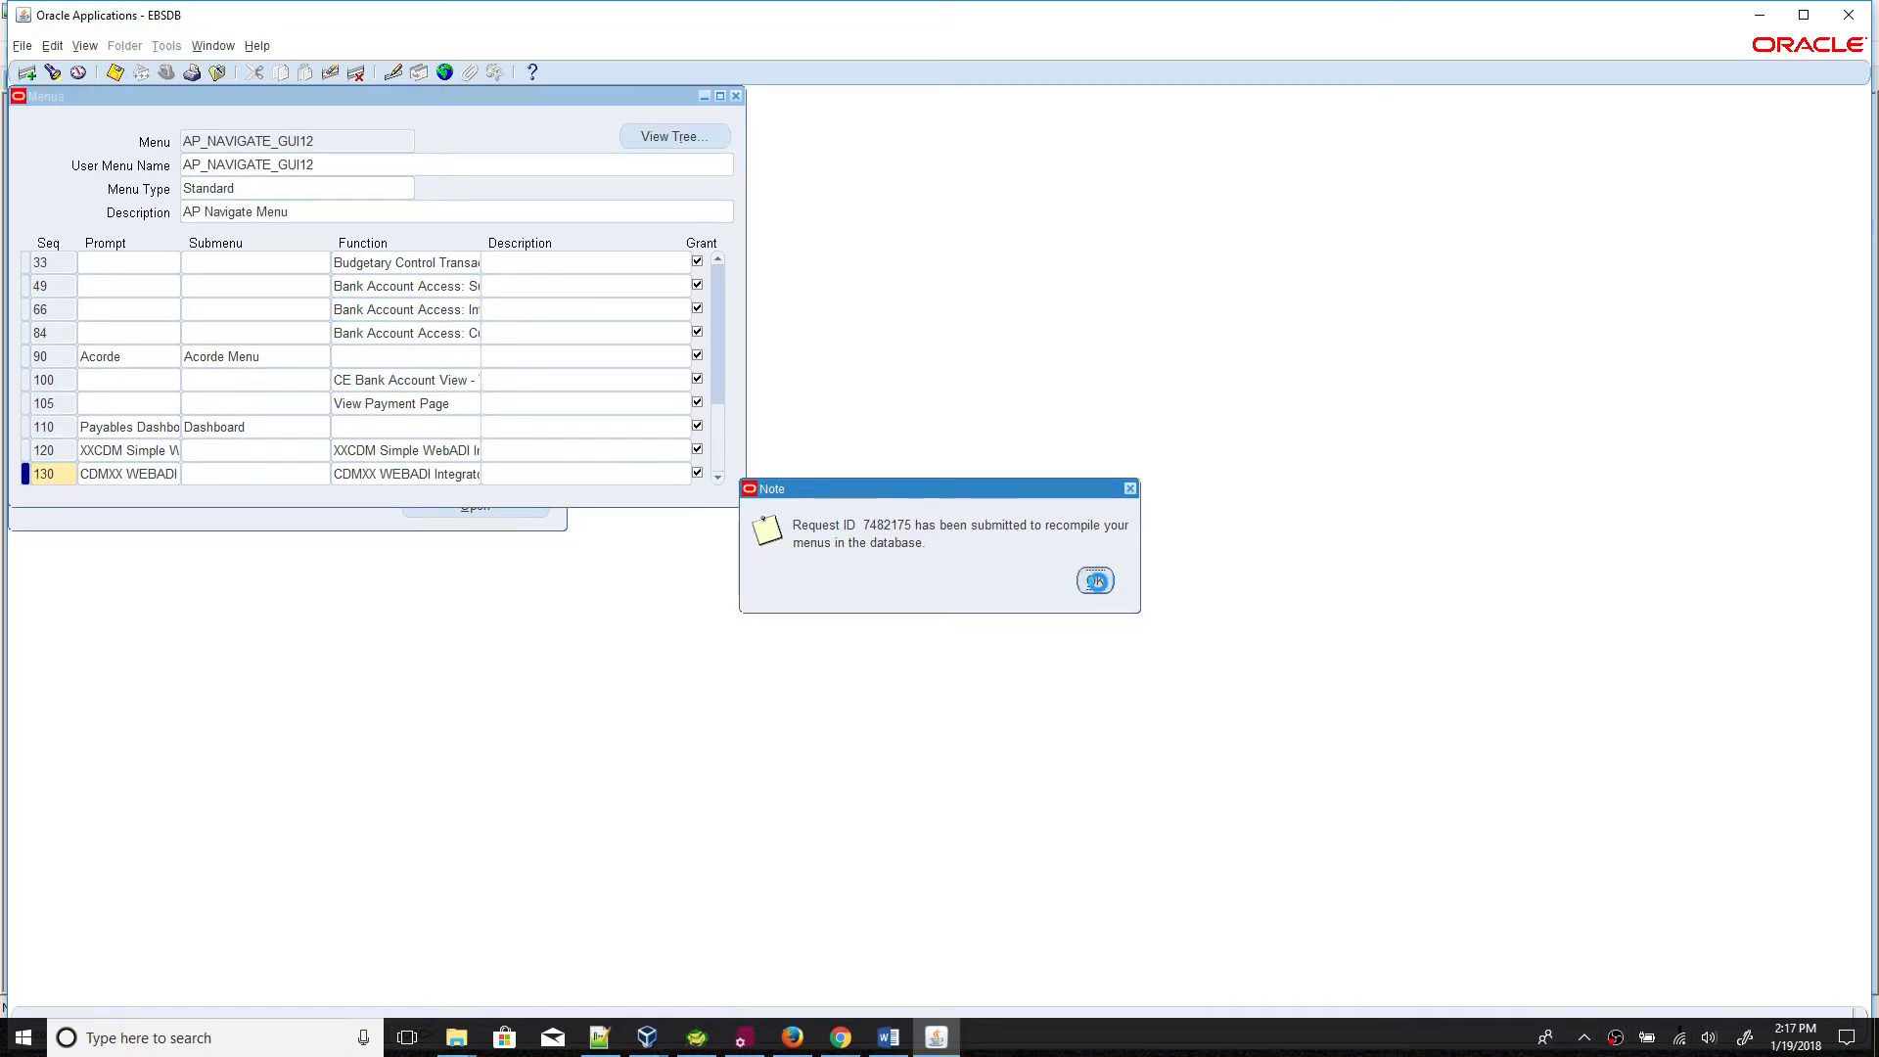
click(1096, 582)
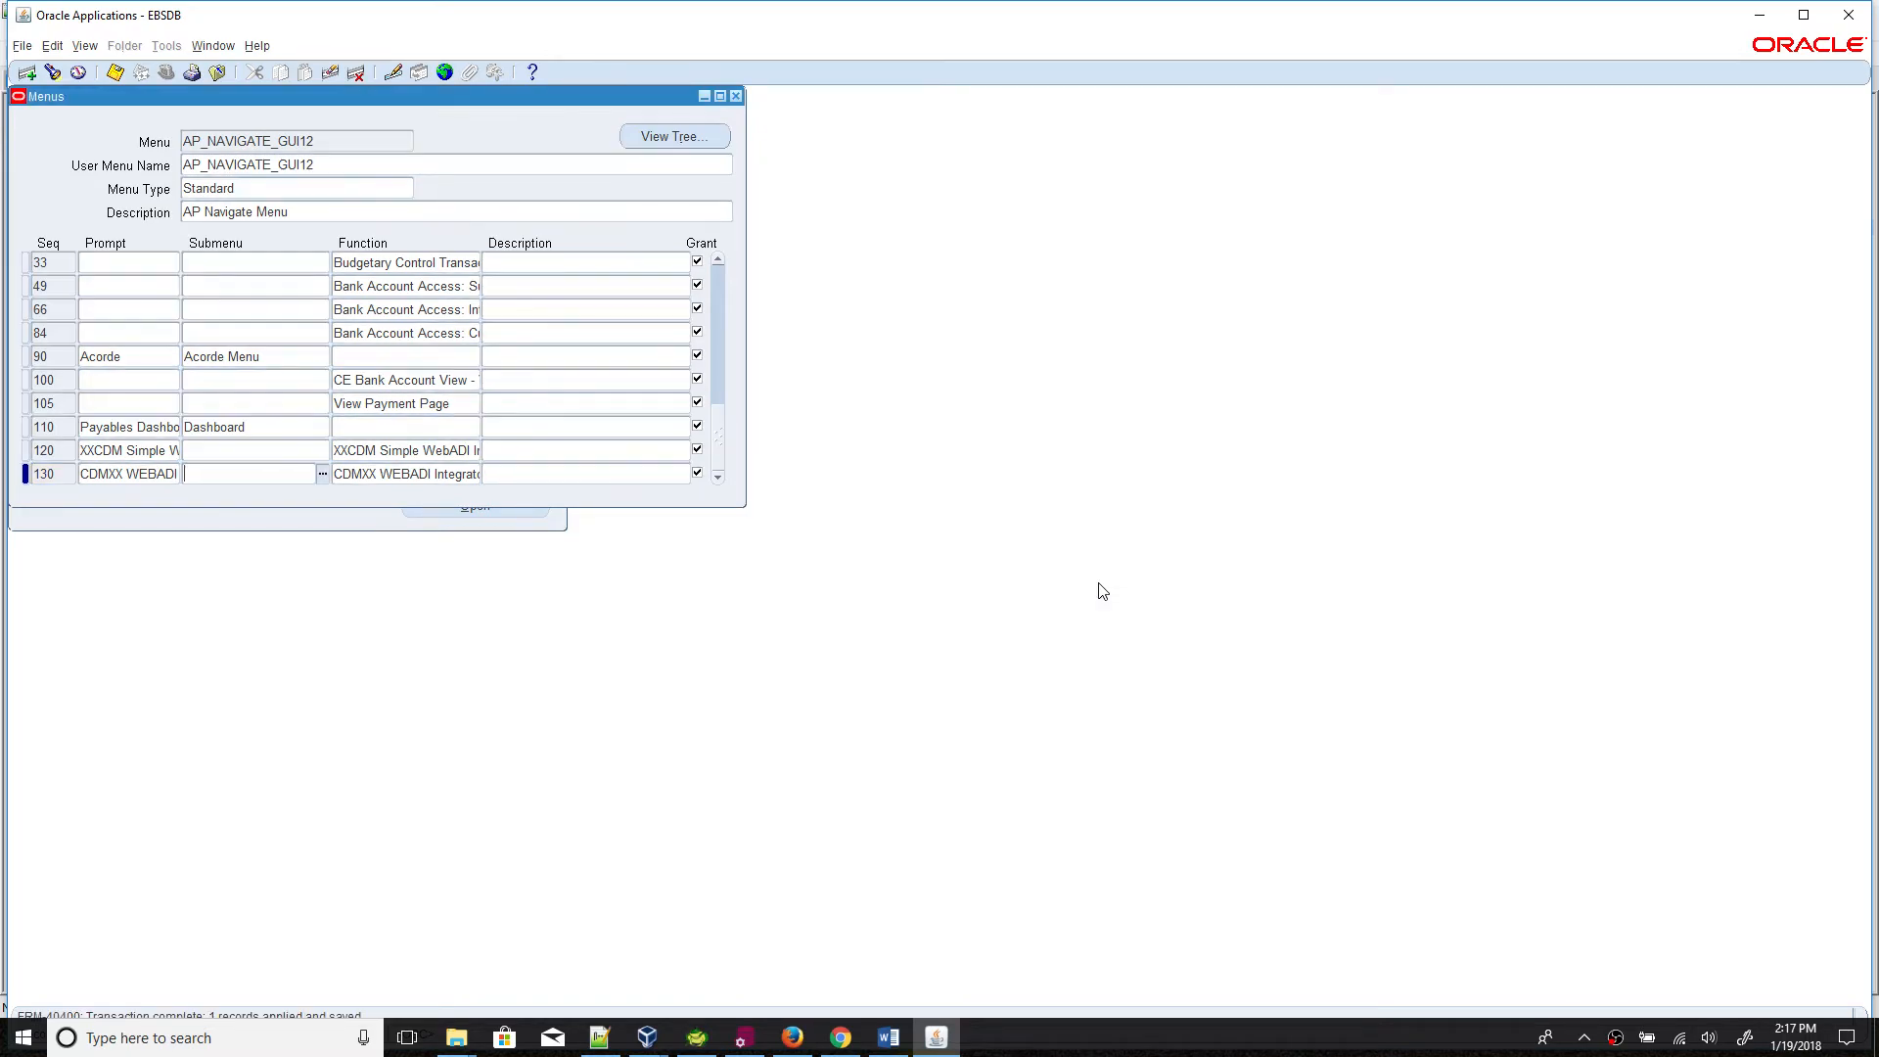
Step: Check the phase of the newest Compile Security Menu request among all own requests, refreshing the list, and close the Requests and Menus windows
click(84, 46)
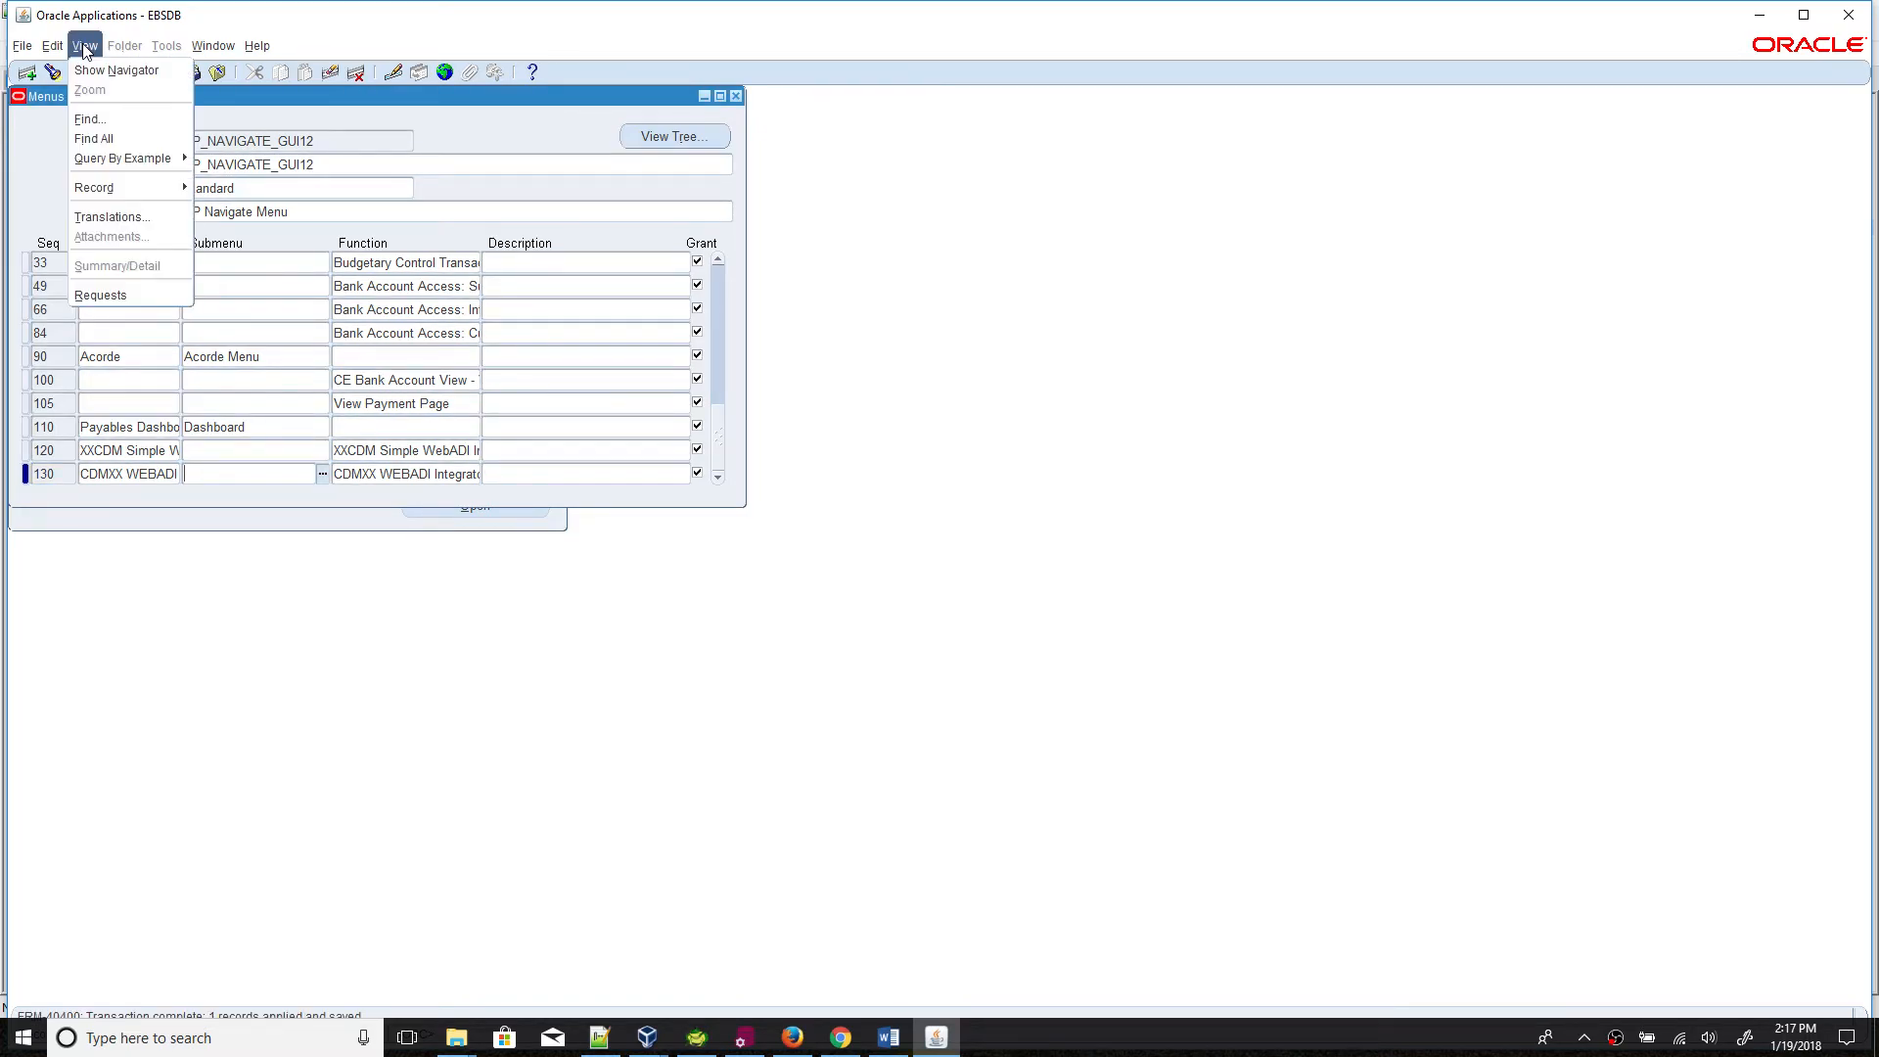
click(142, 296)
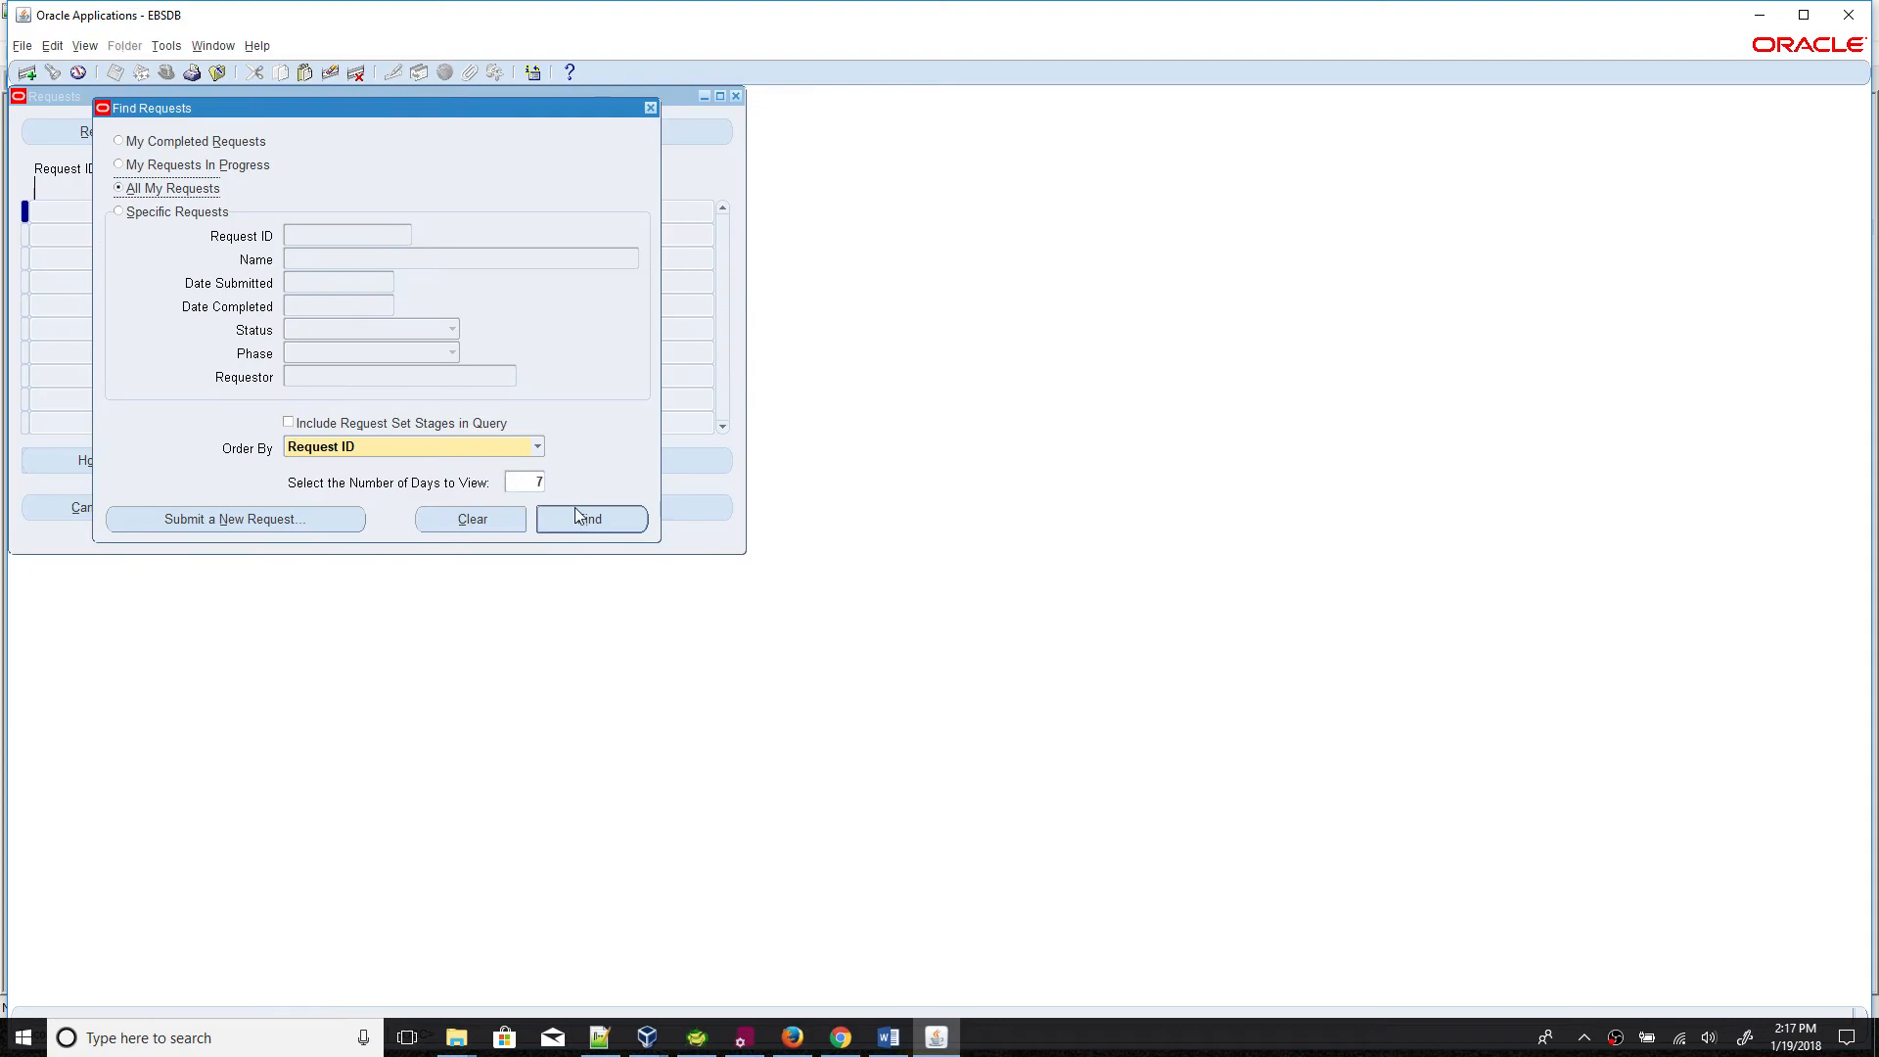
click(578, 508)
click(150, 129)
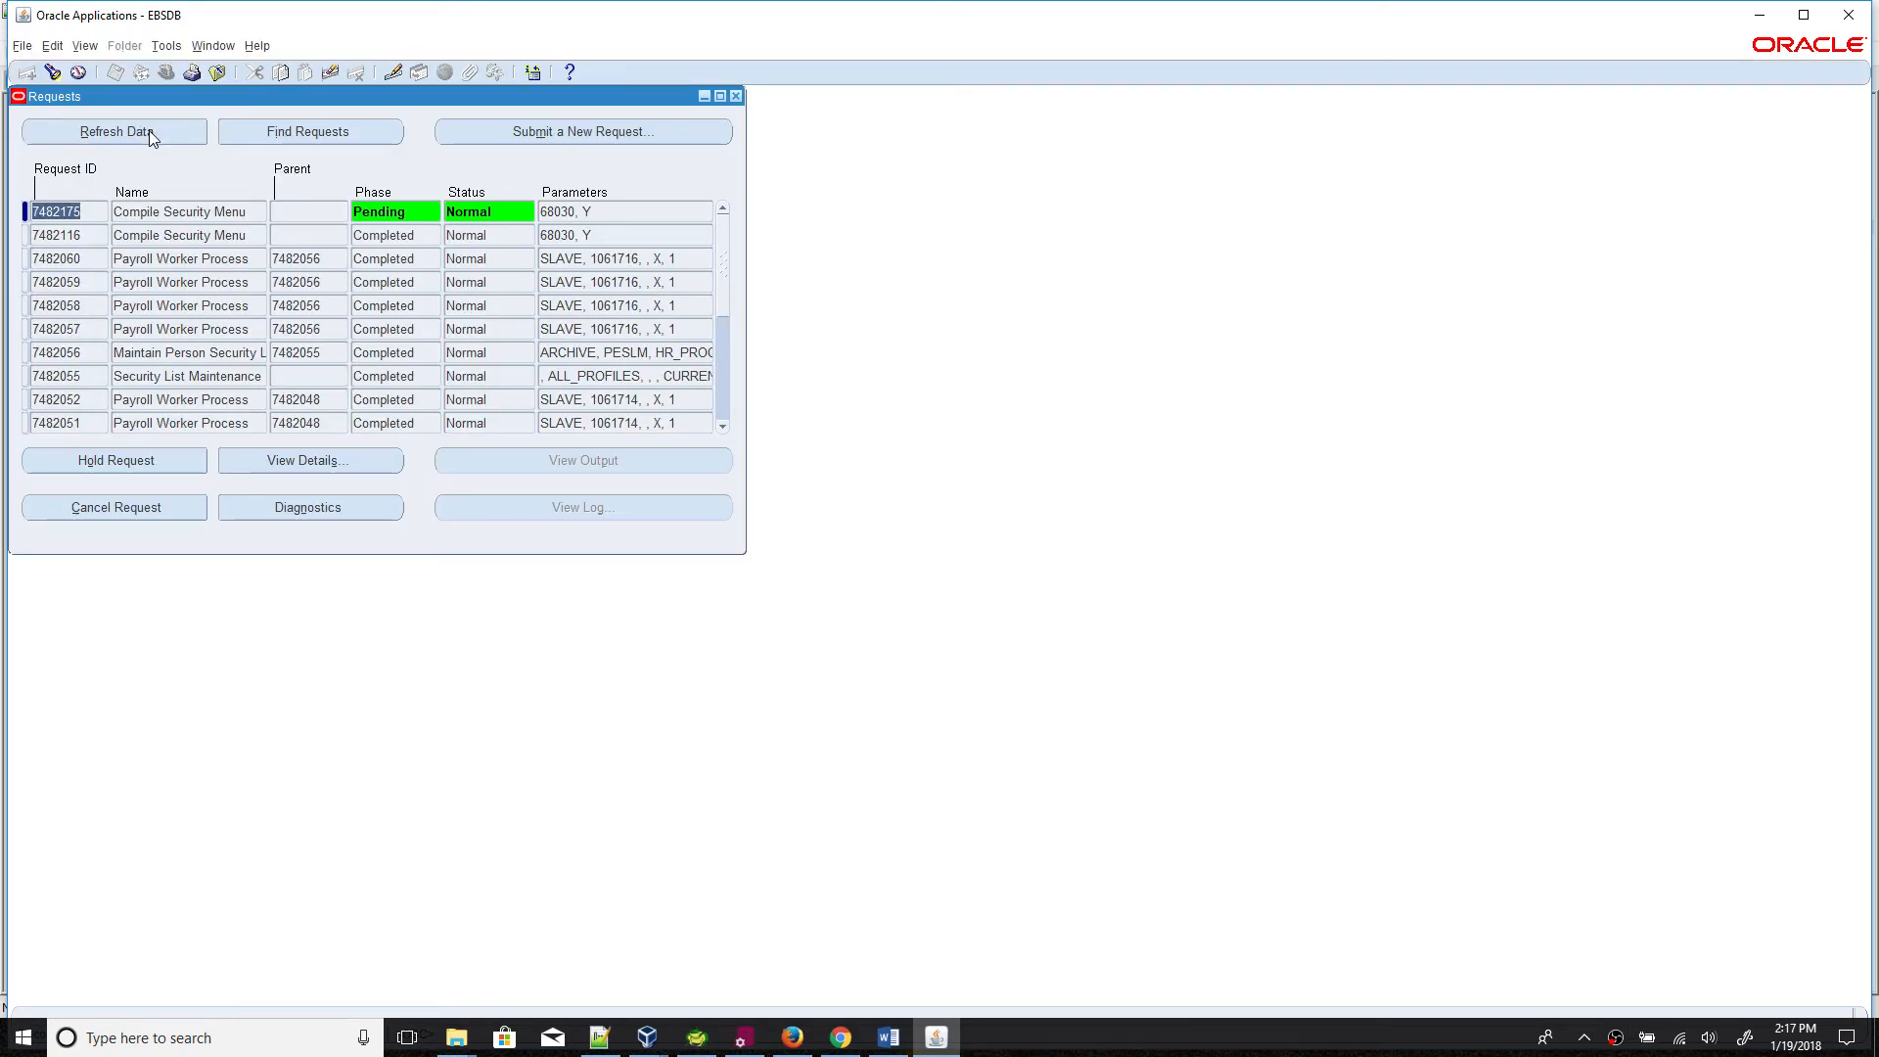
click(148, 131)
click(142, 131)
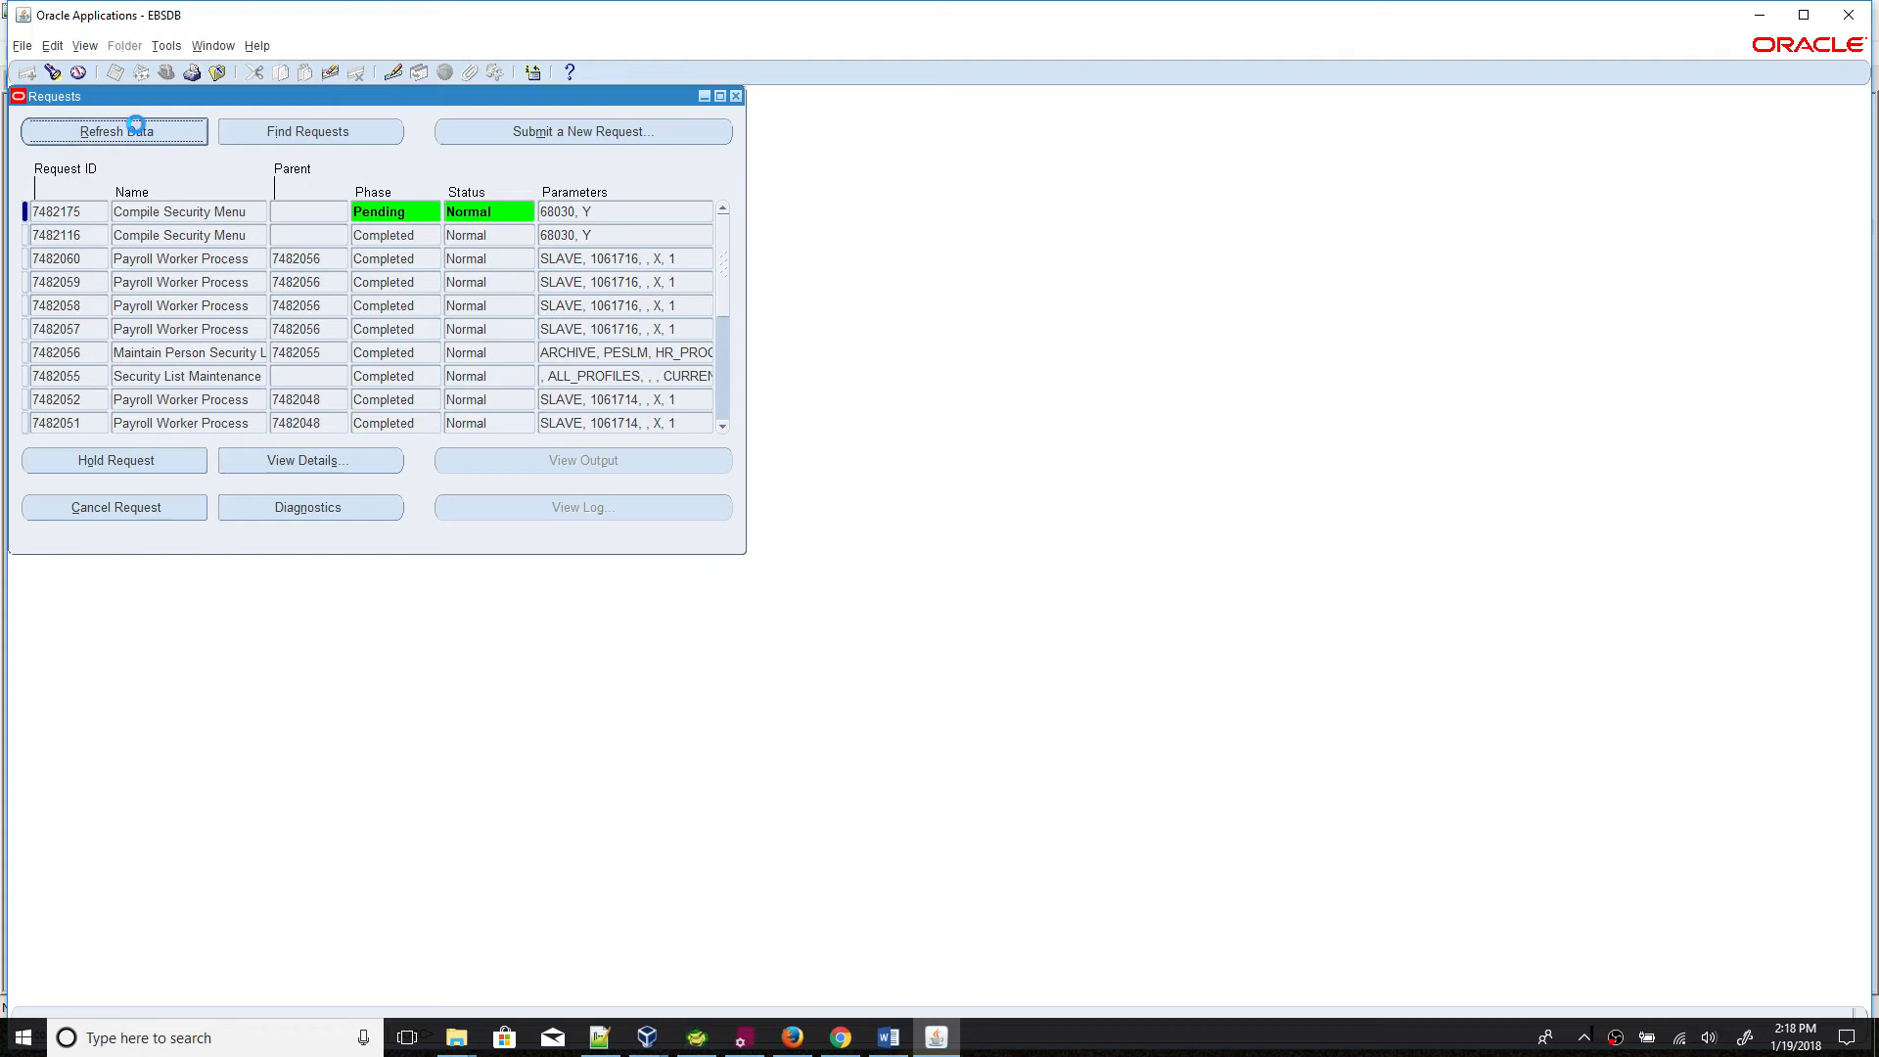
click(131, 134)
click(131, 133)
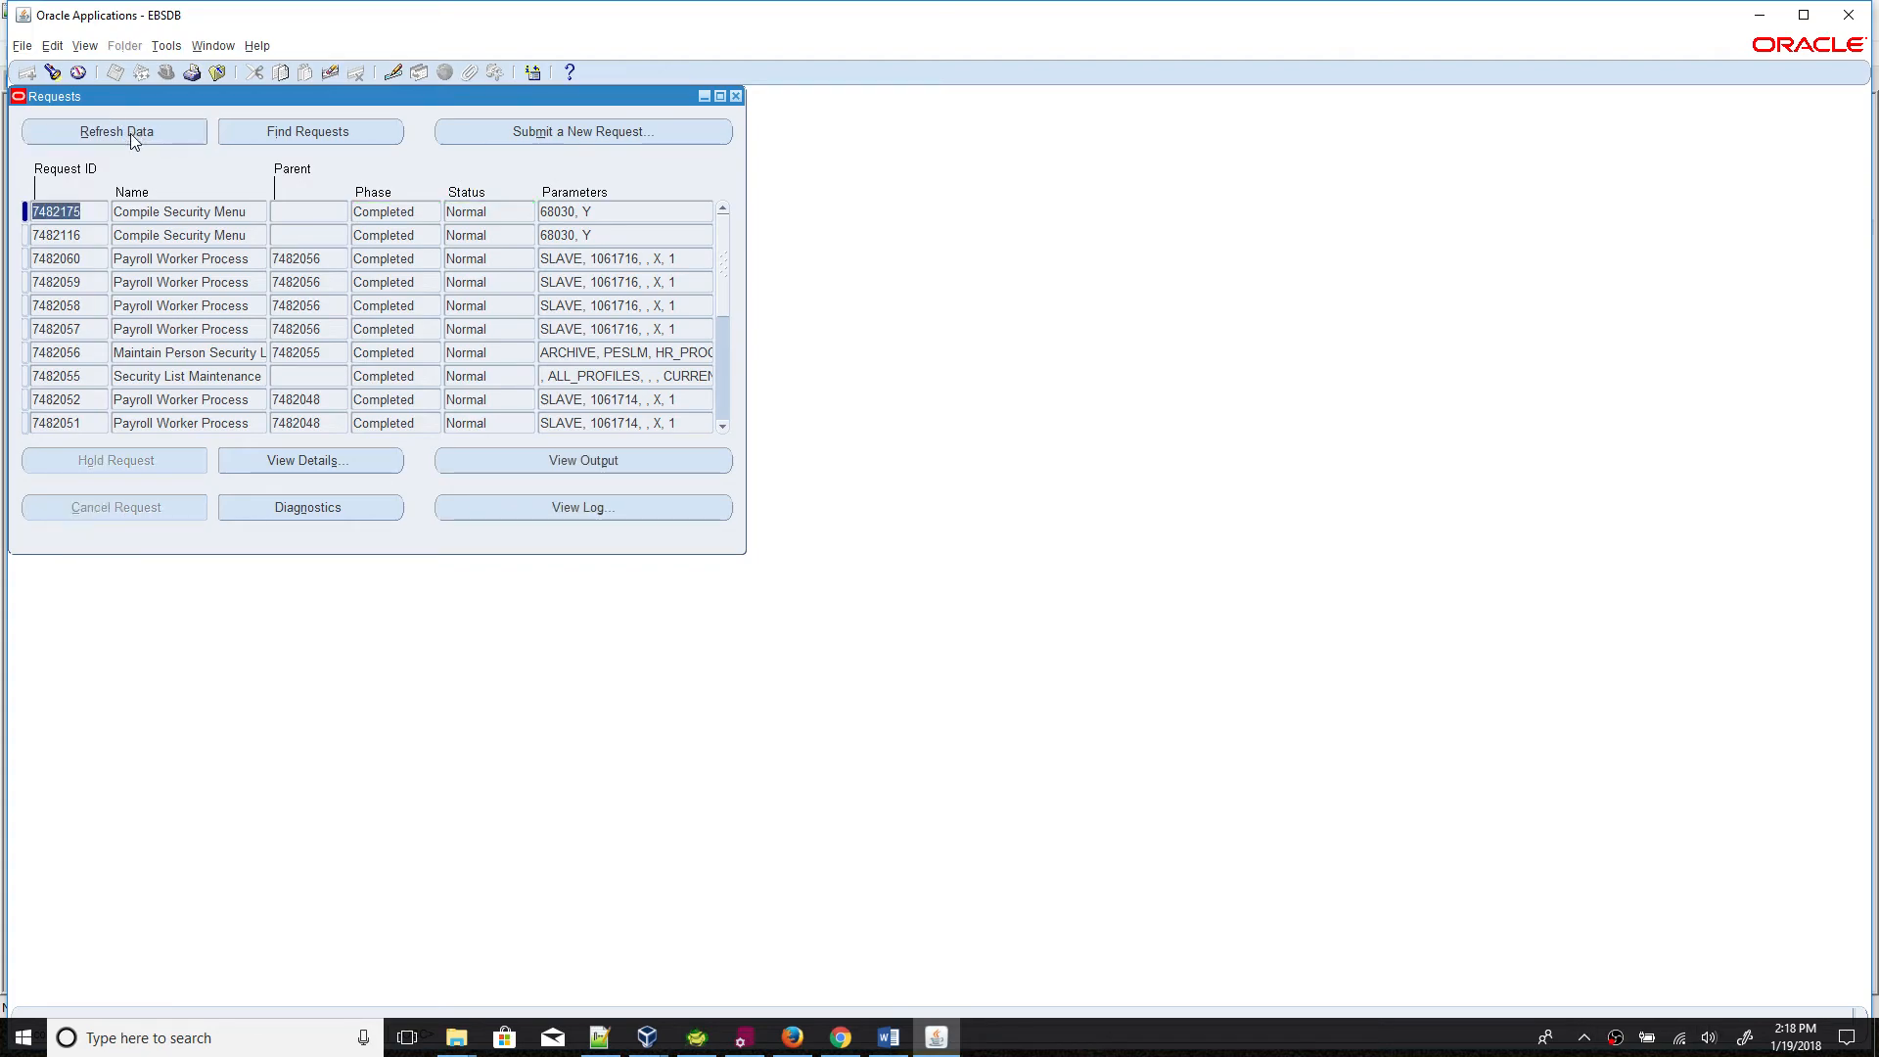
click(735, 96)
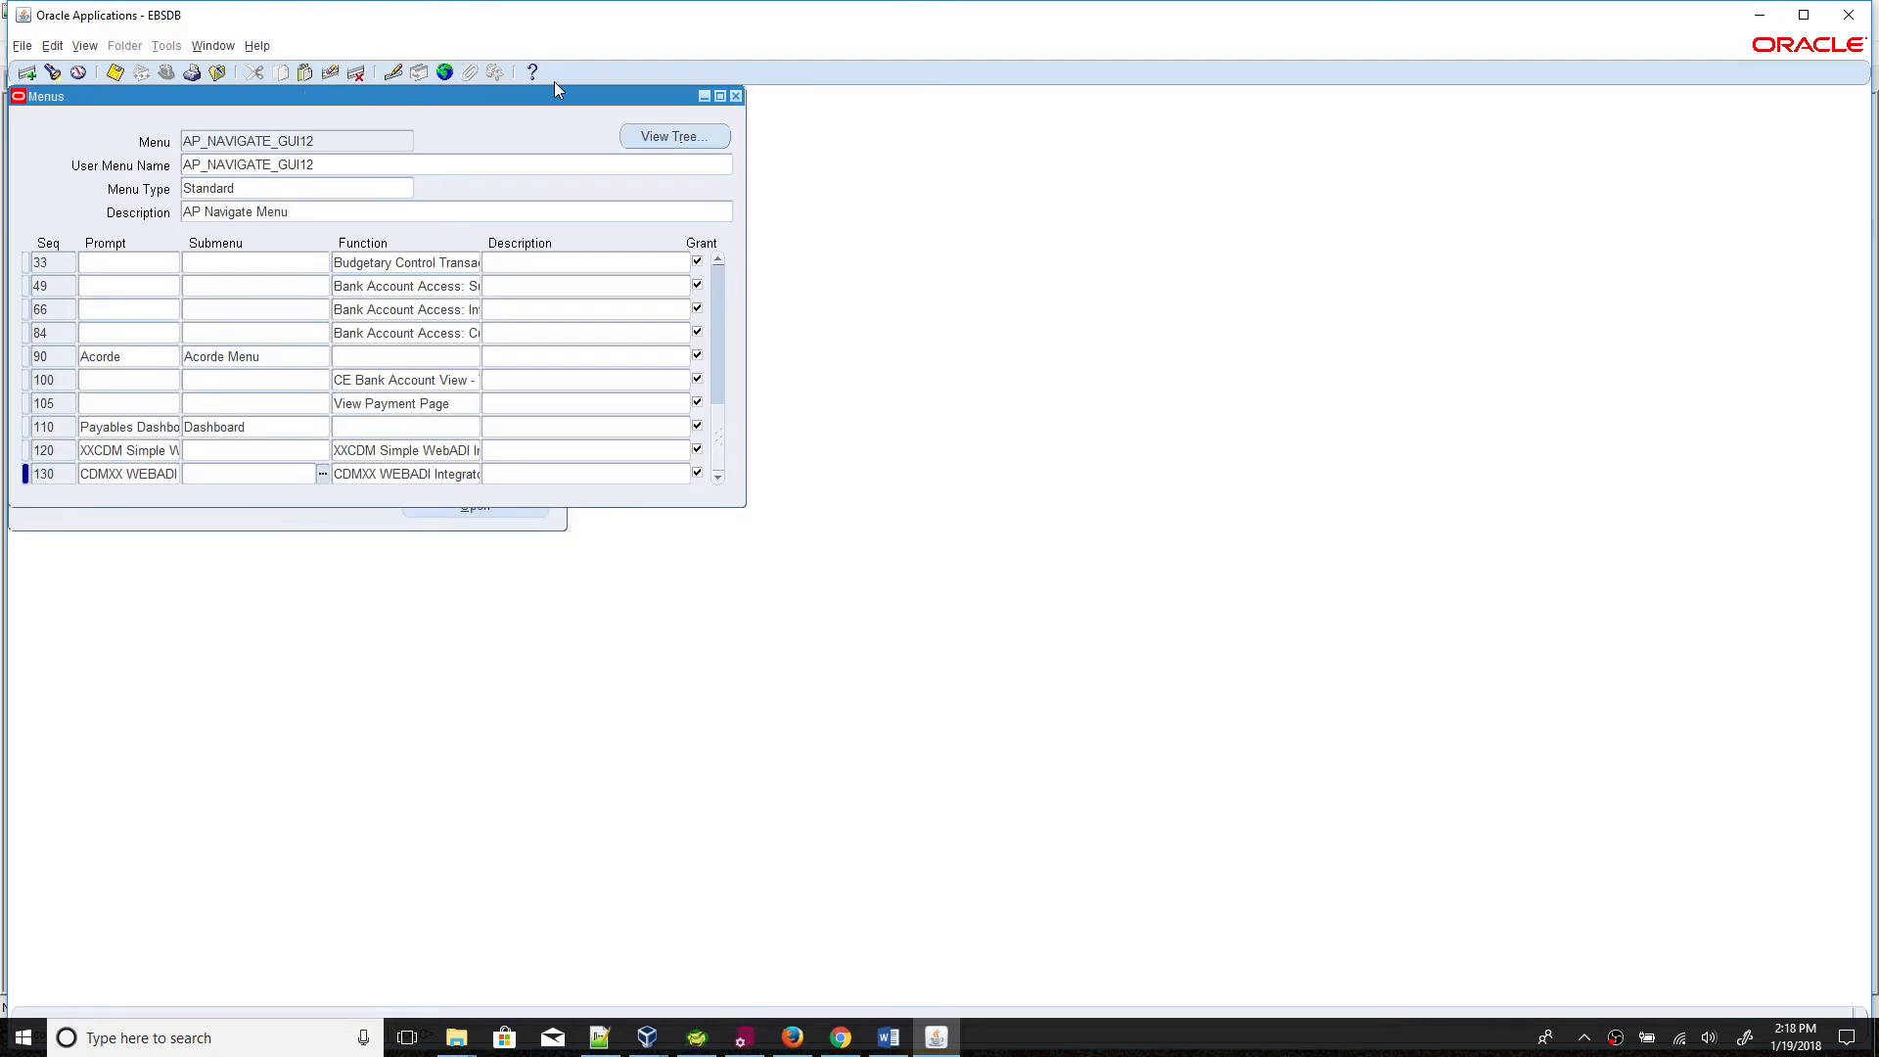
click(736, 96)
Step: Switch to XXCDM Test Responsibility and check its Navigator for the CDMXX WEBADI Integrator function
click(166, 72)
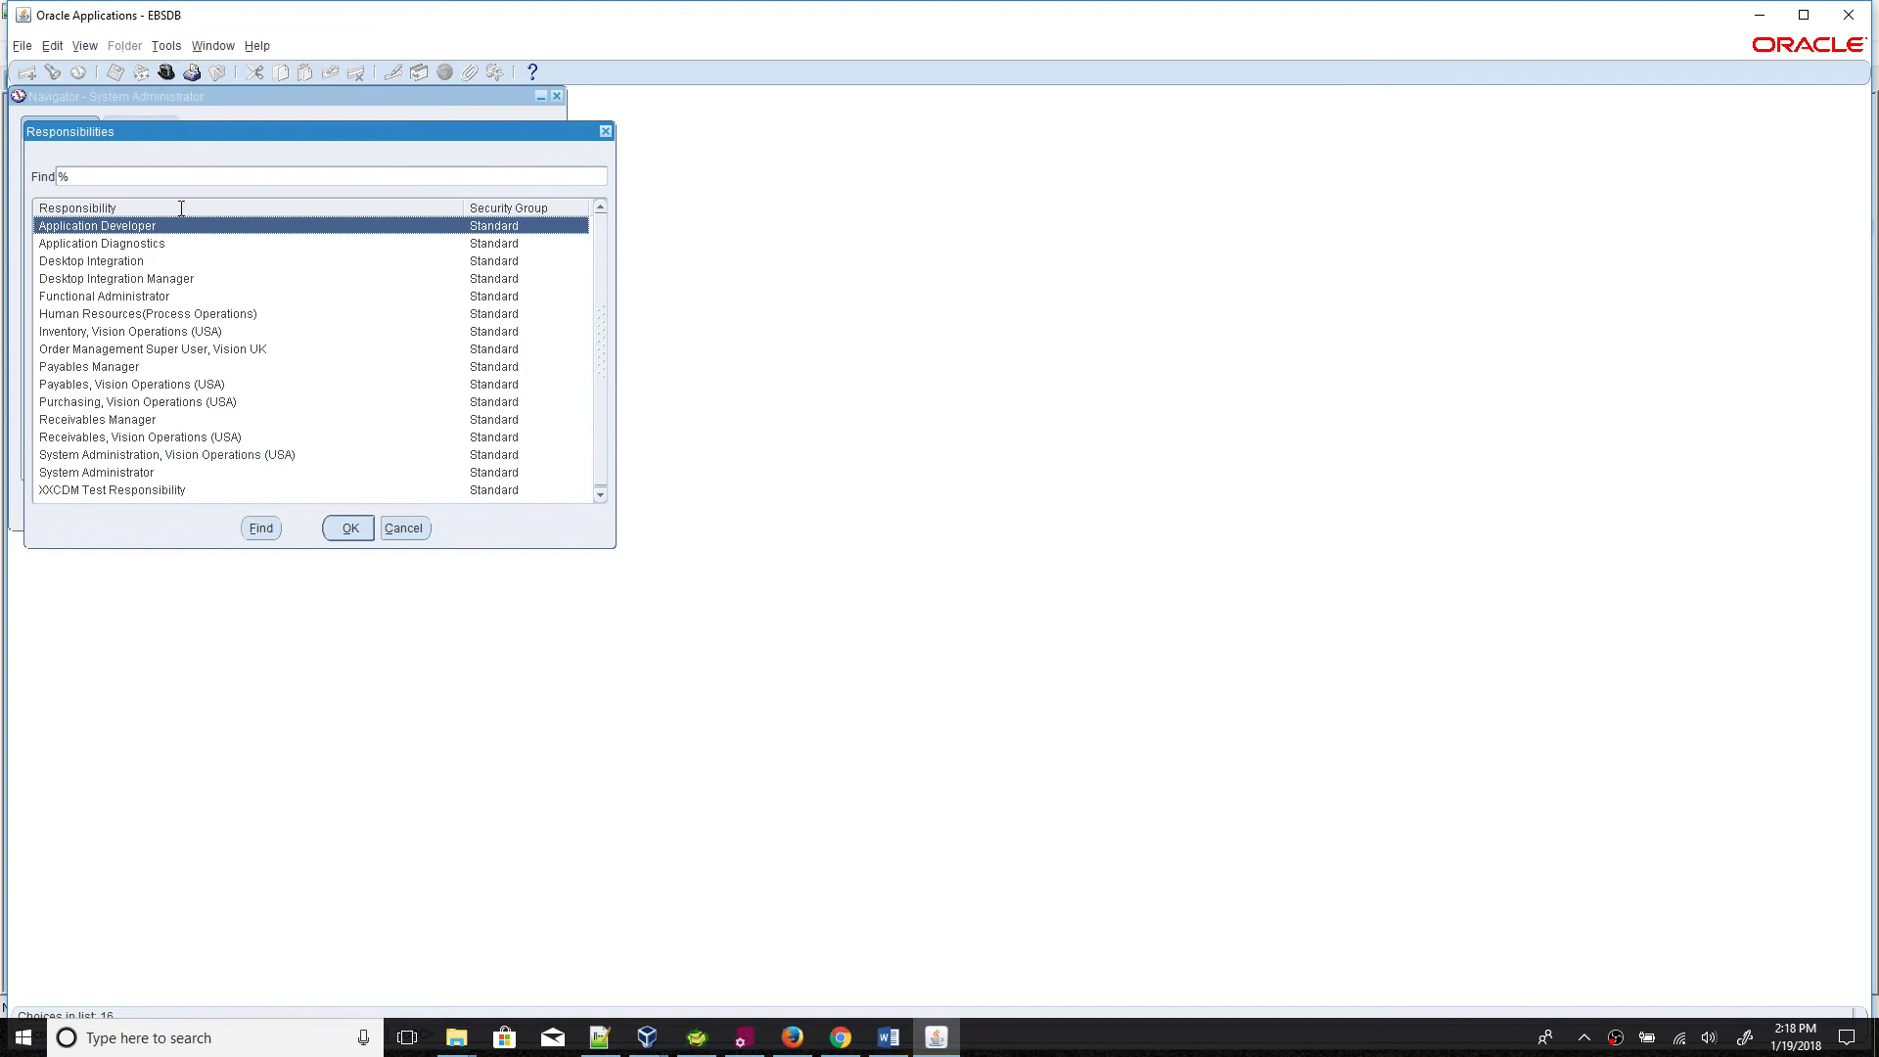
double_click(138, 493)
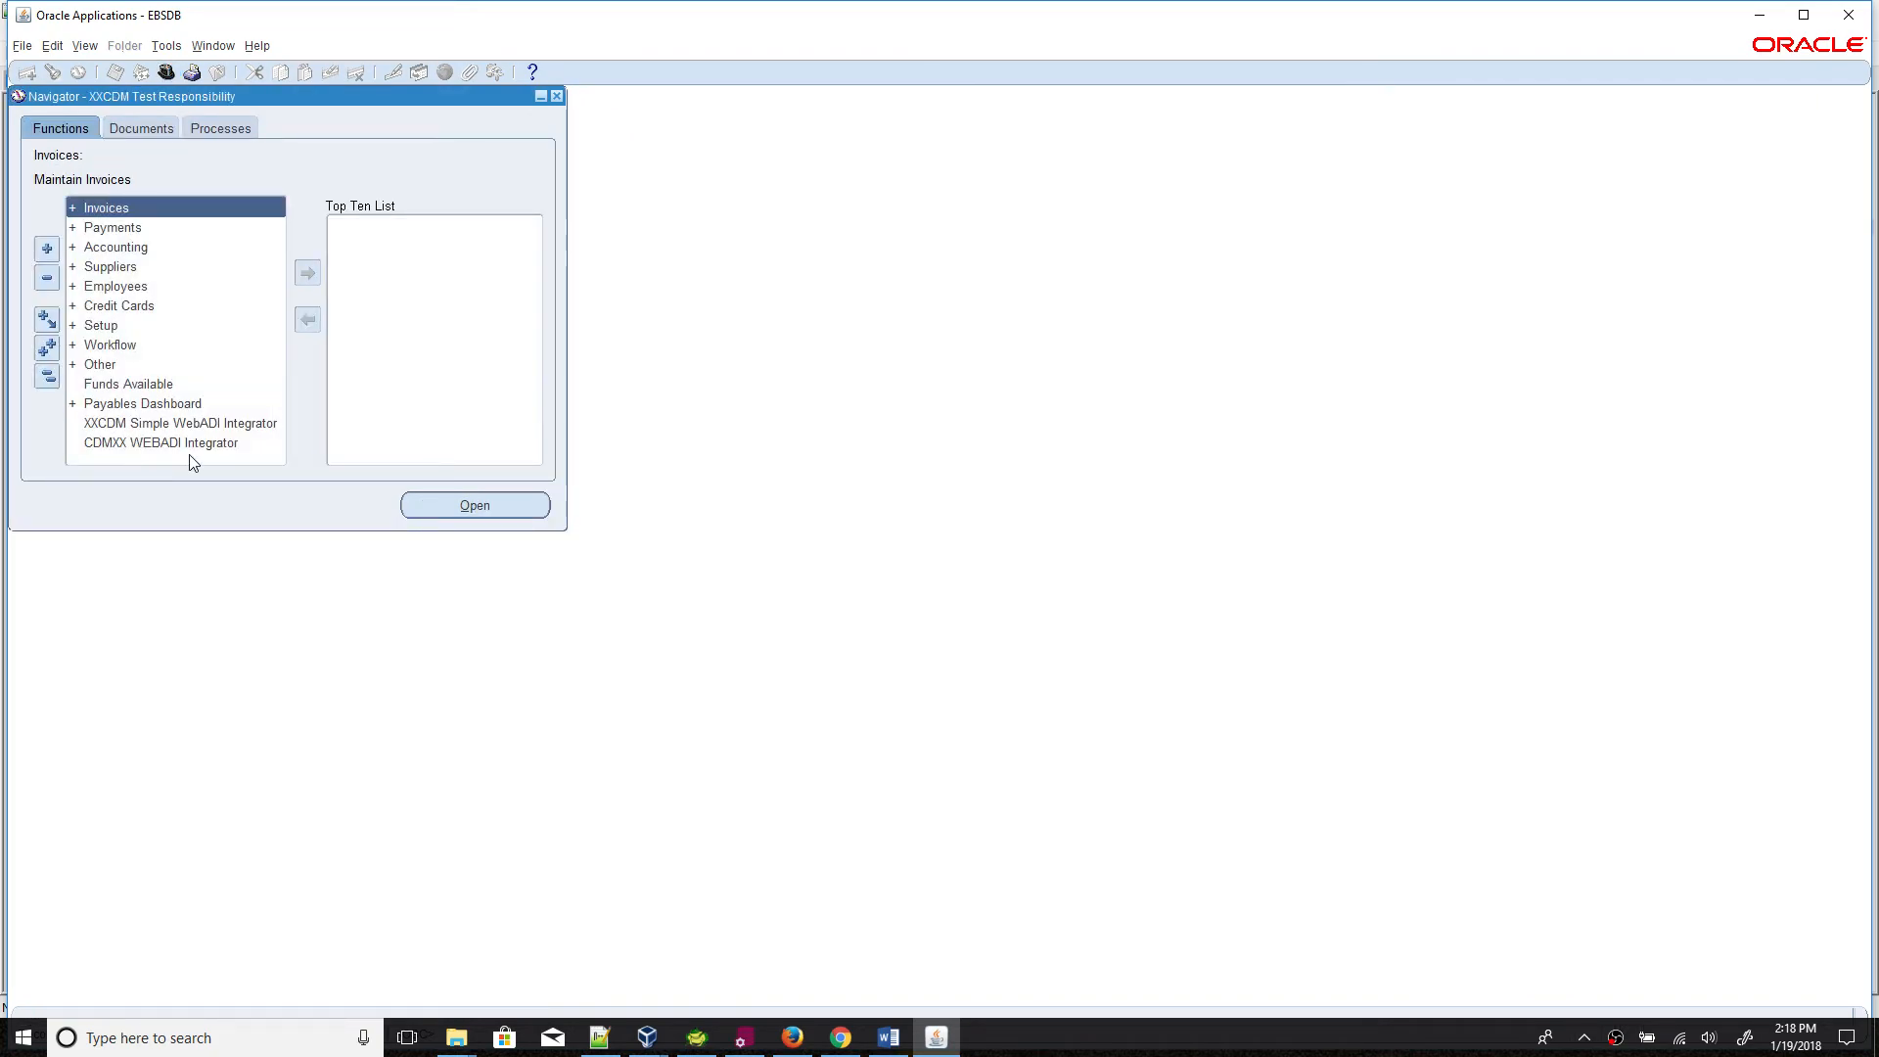
click(109, 445)
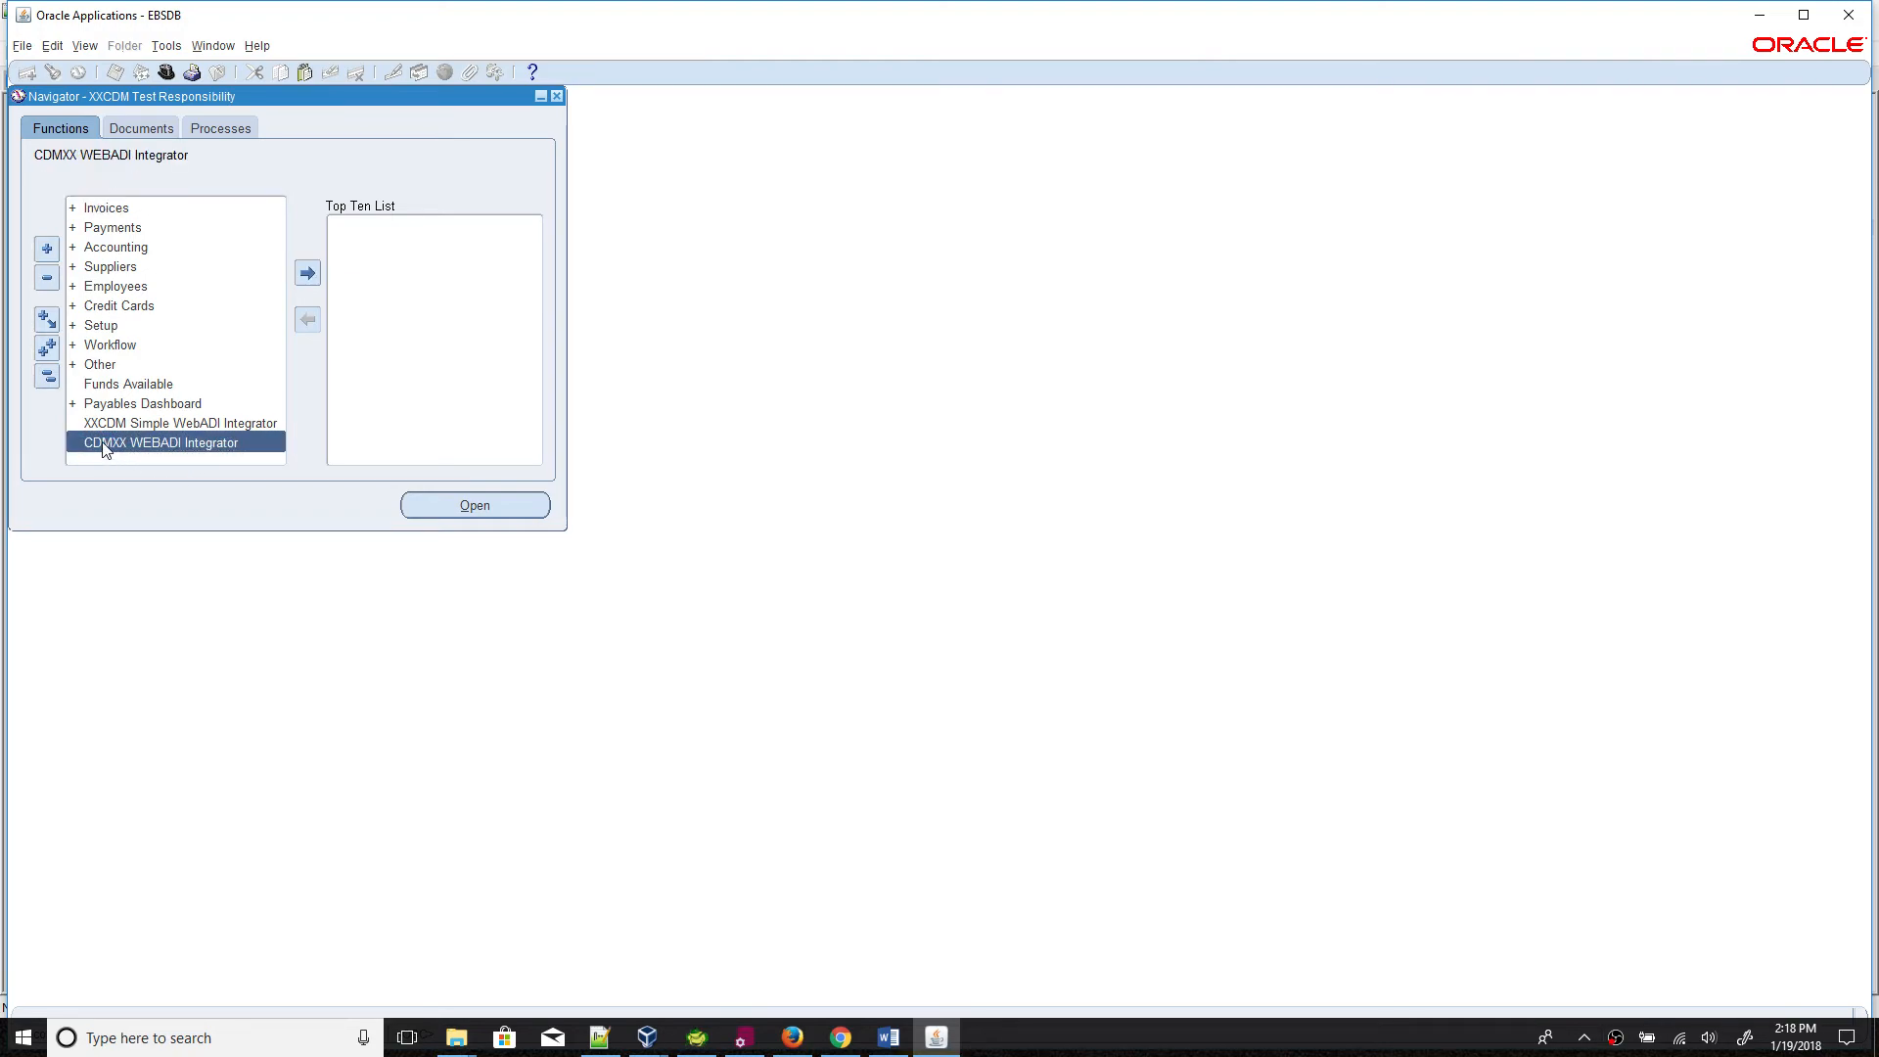
click(557, 96)
click(996, 584)
Step: Switch to the Desktop Integration Manager responsibility and open the Integrators page in the browser
click(167, 71)
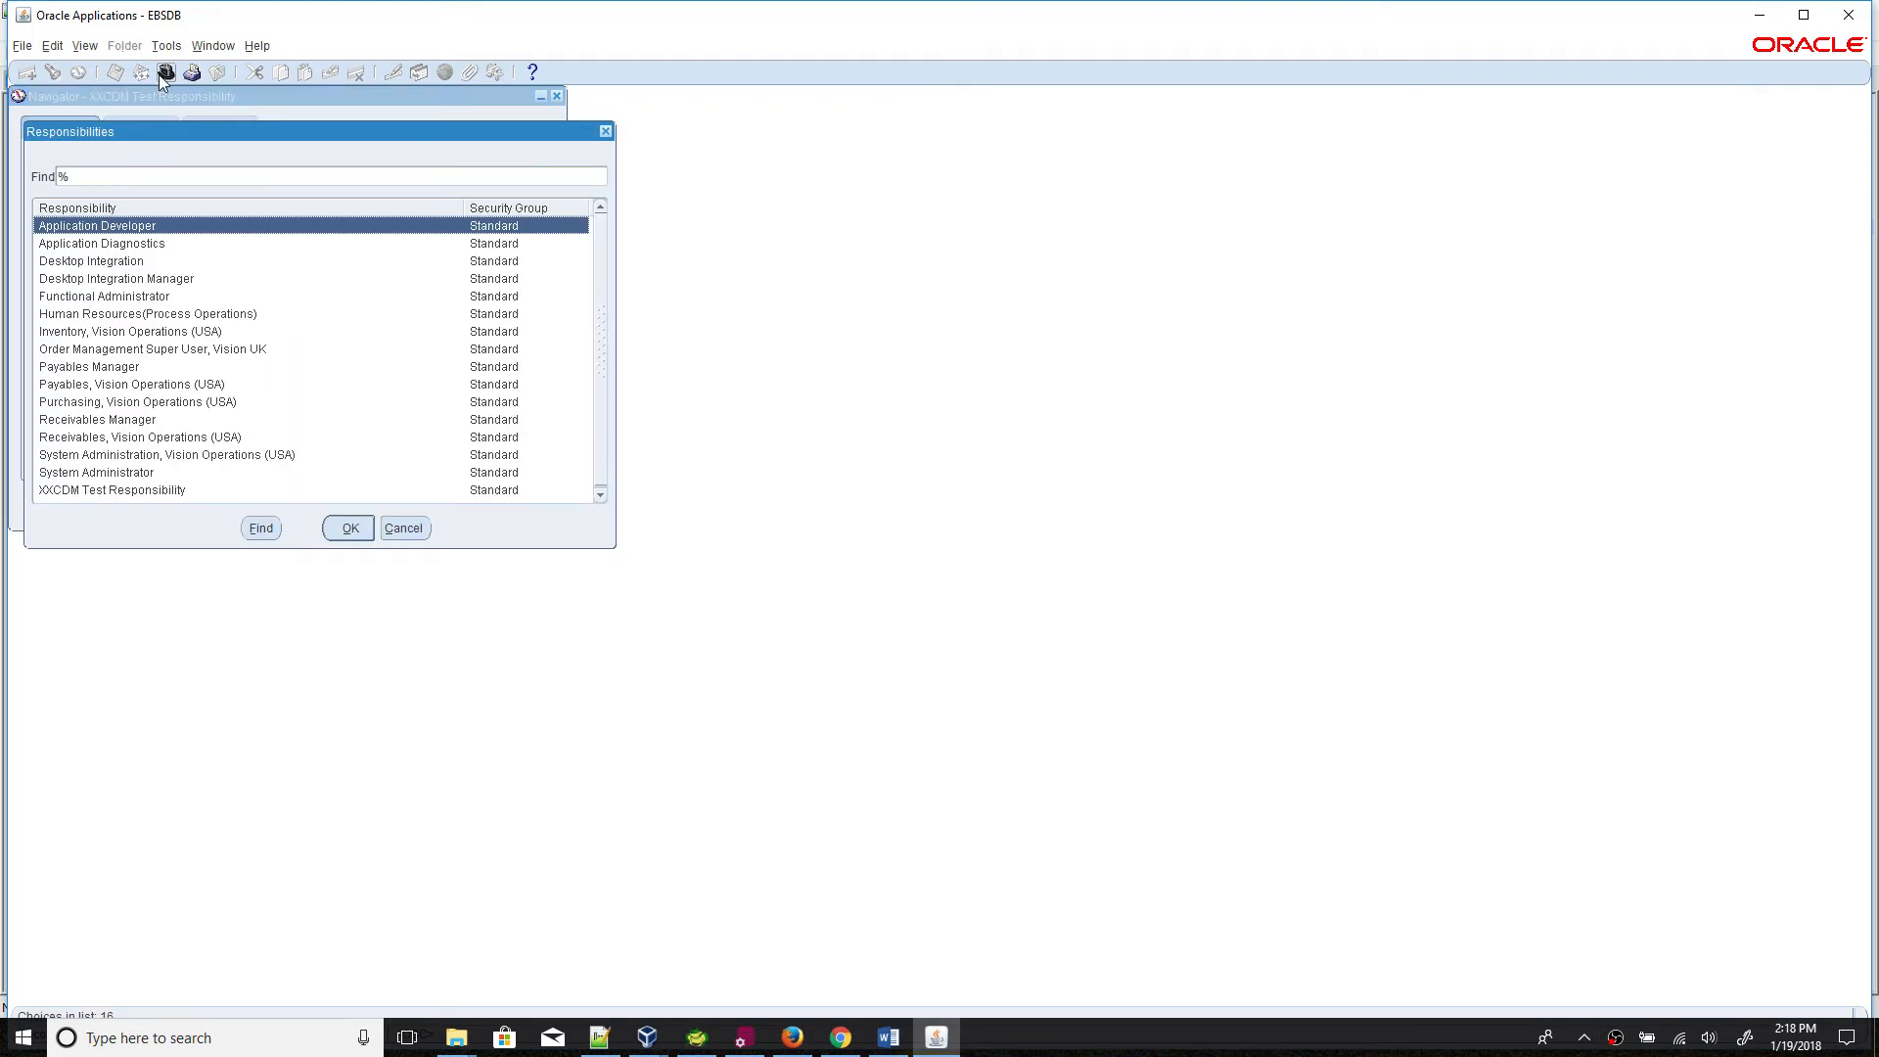
double_click(118, 278)
double_click(156, 207)
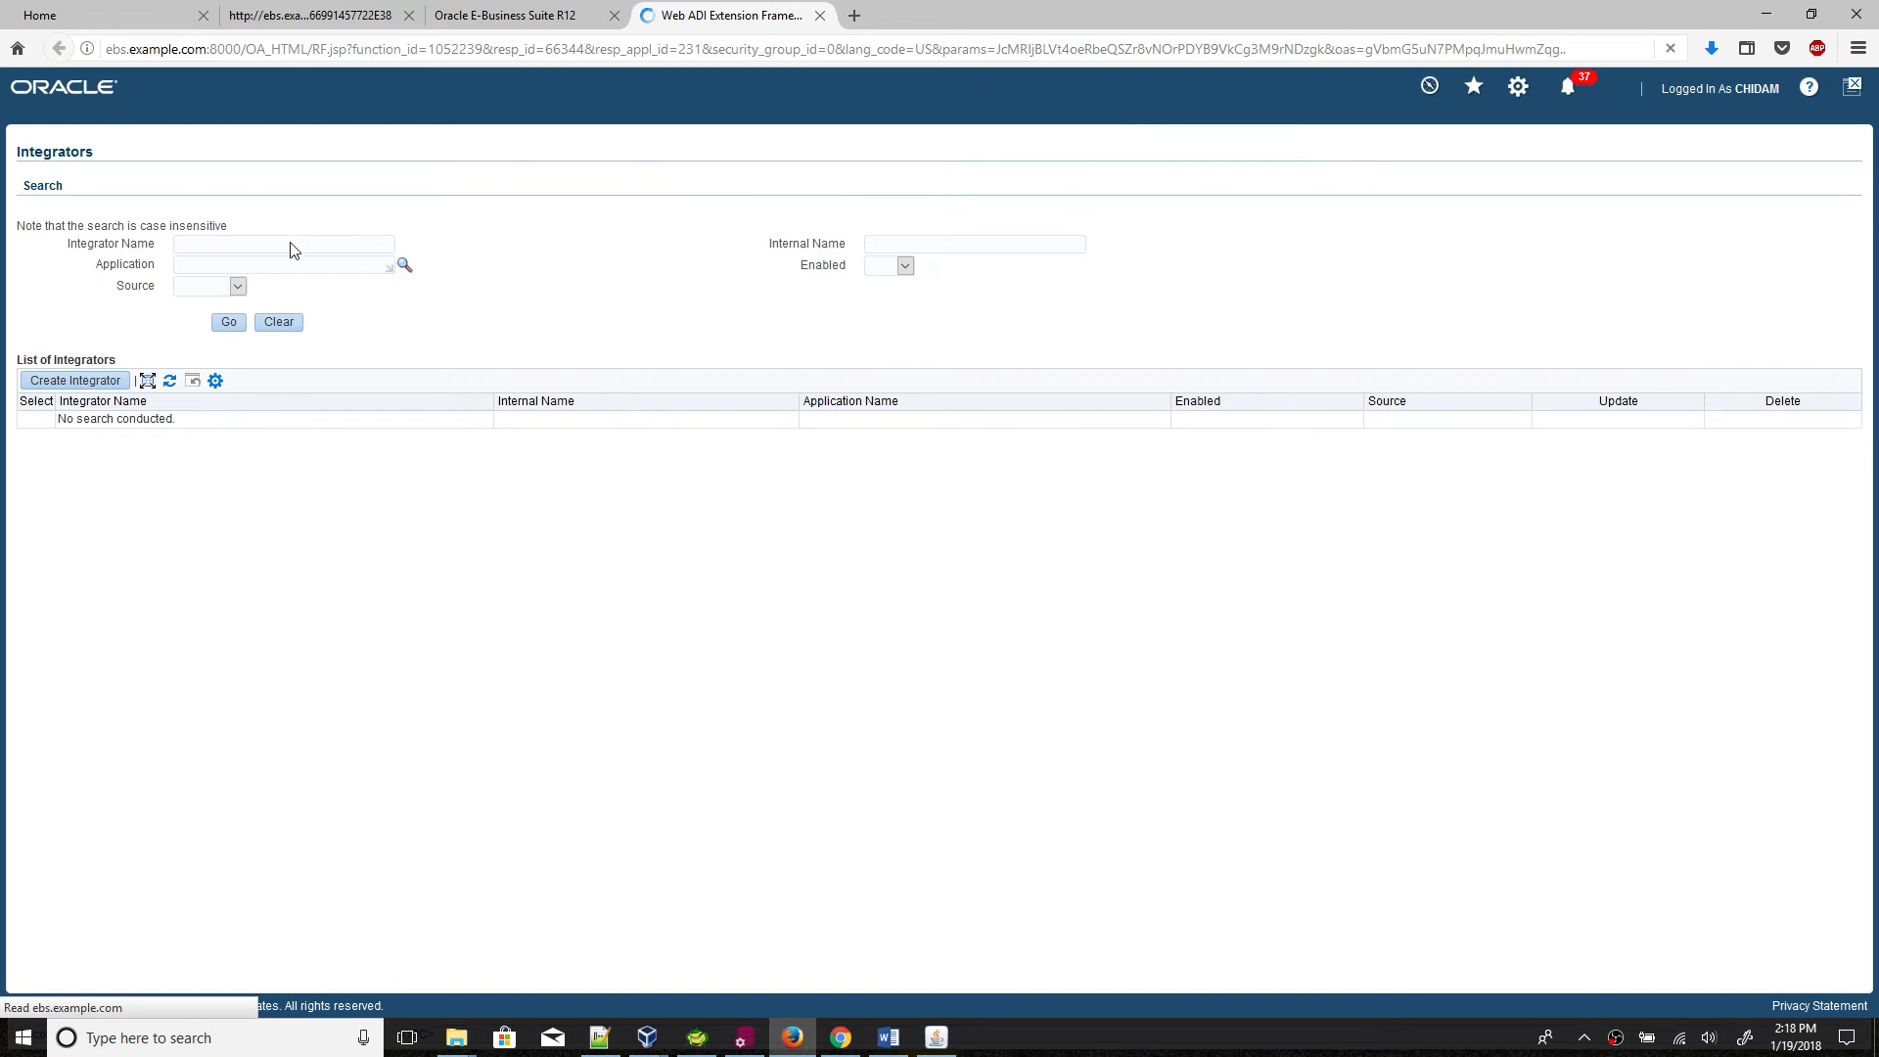
Step: Search for integrators named CDM and try to open CDMXX WEBADI Integrator for update
text(CD)
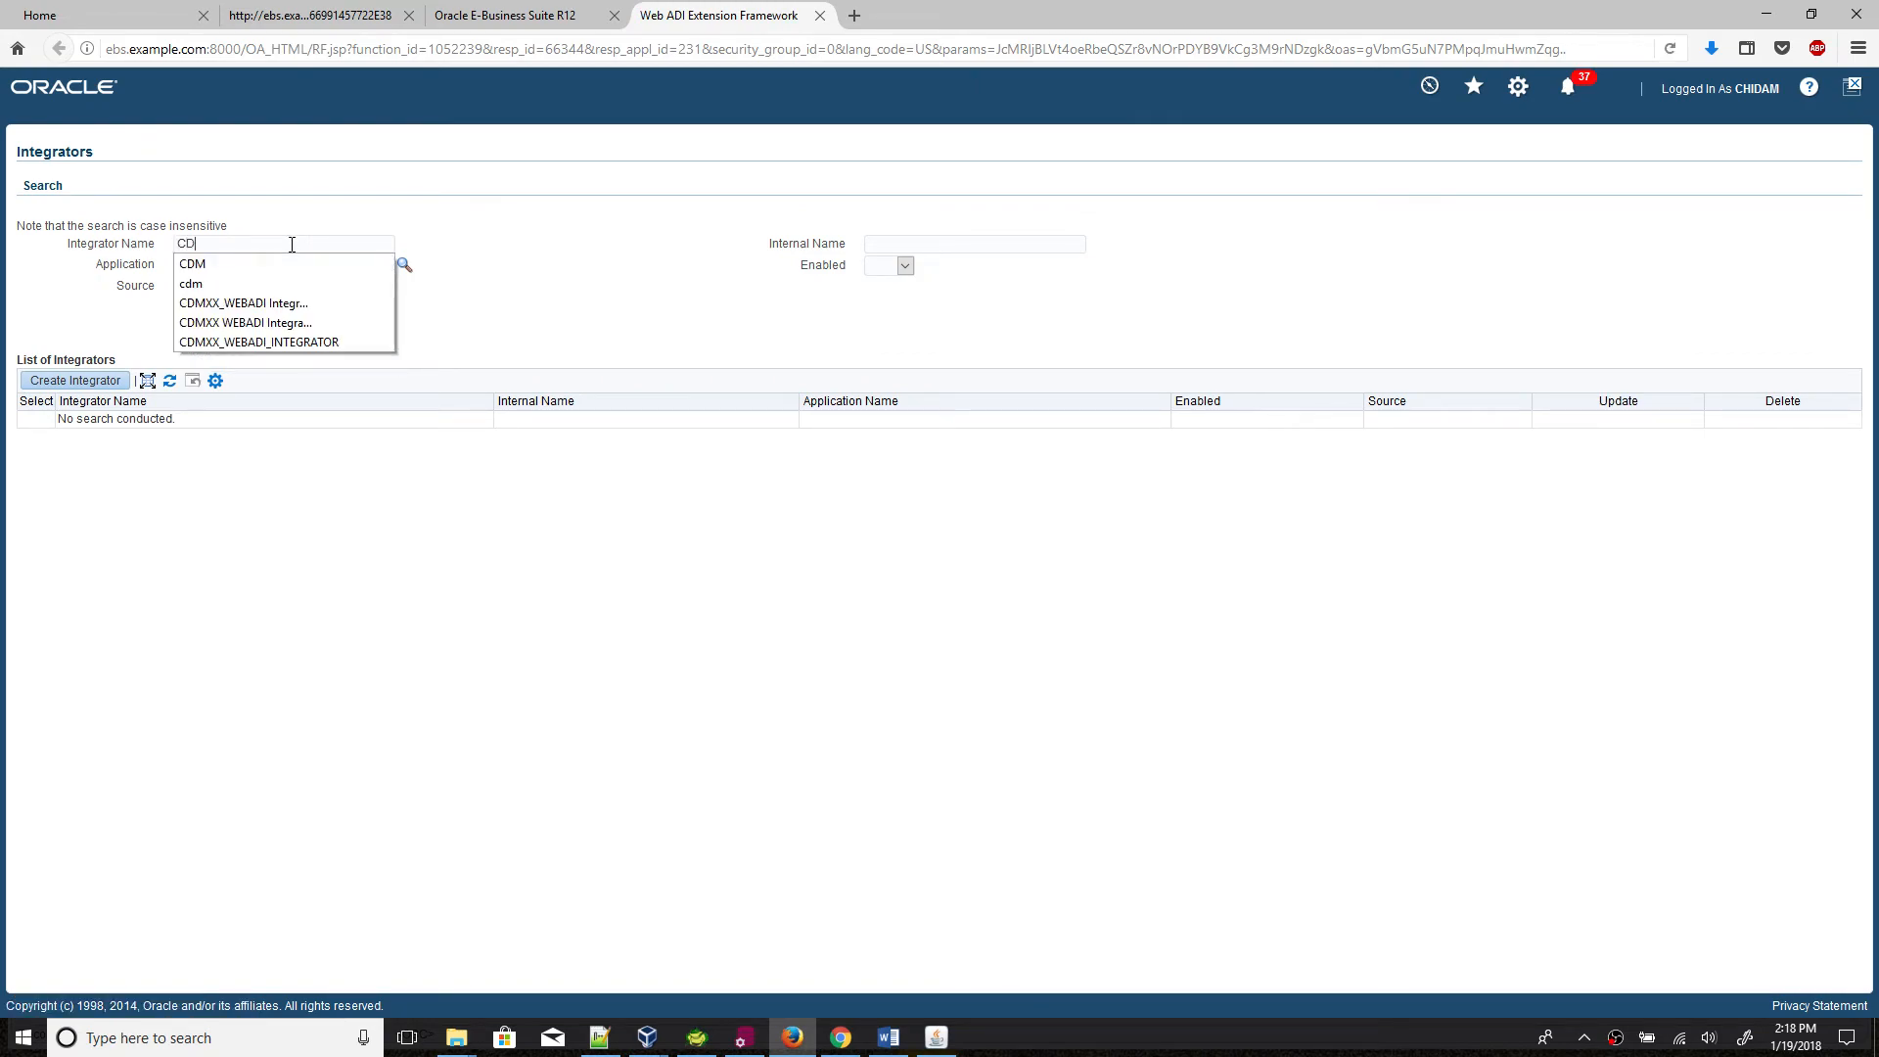
click(250, 260)
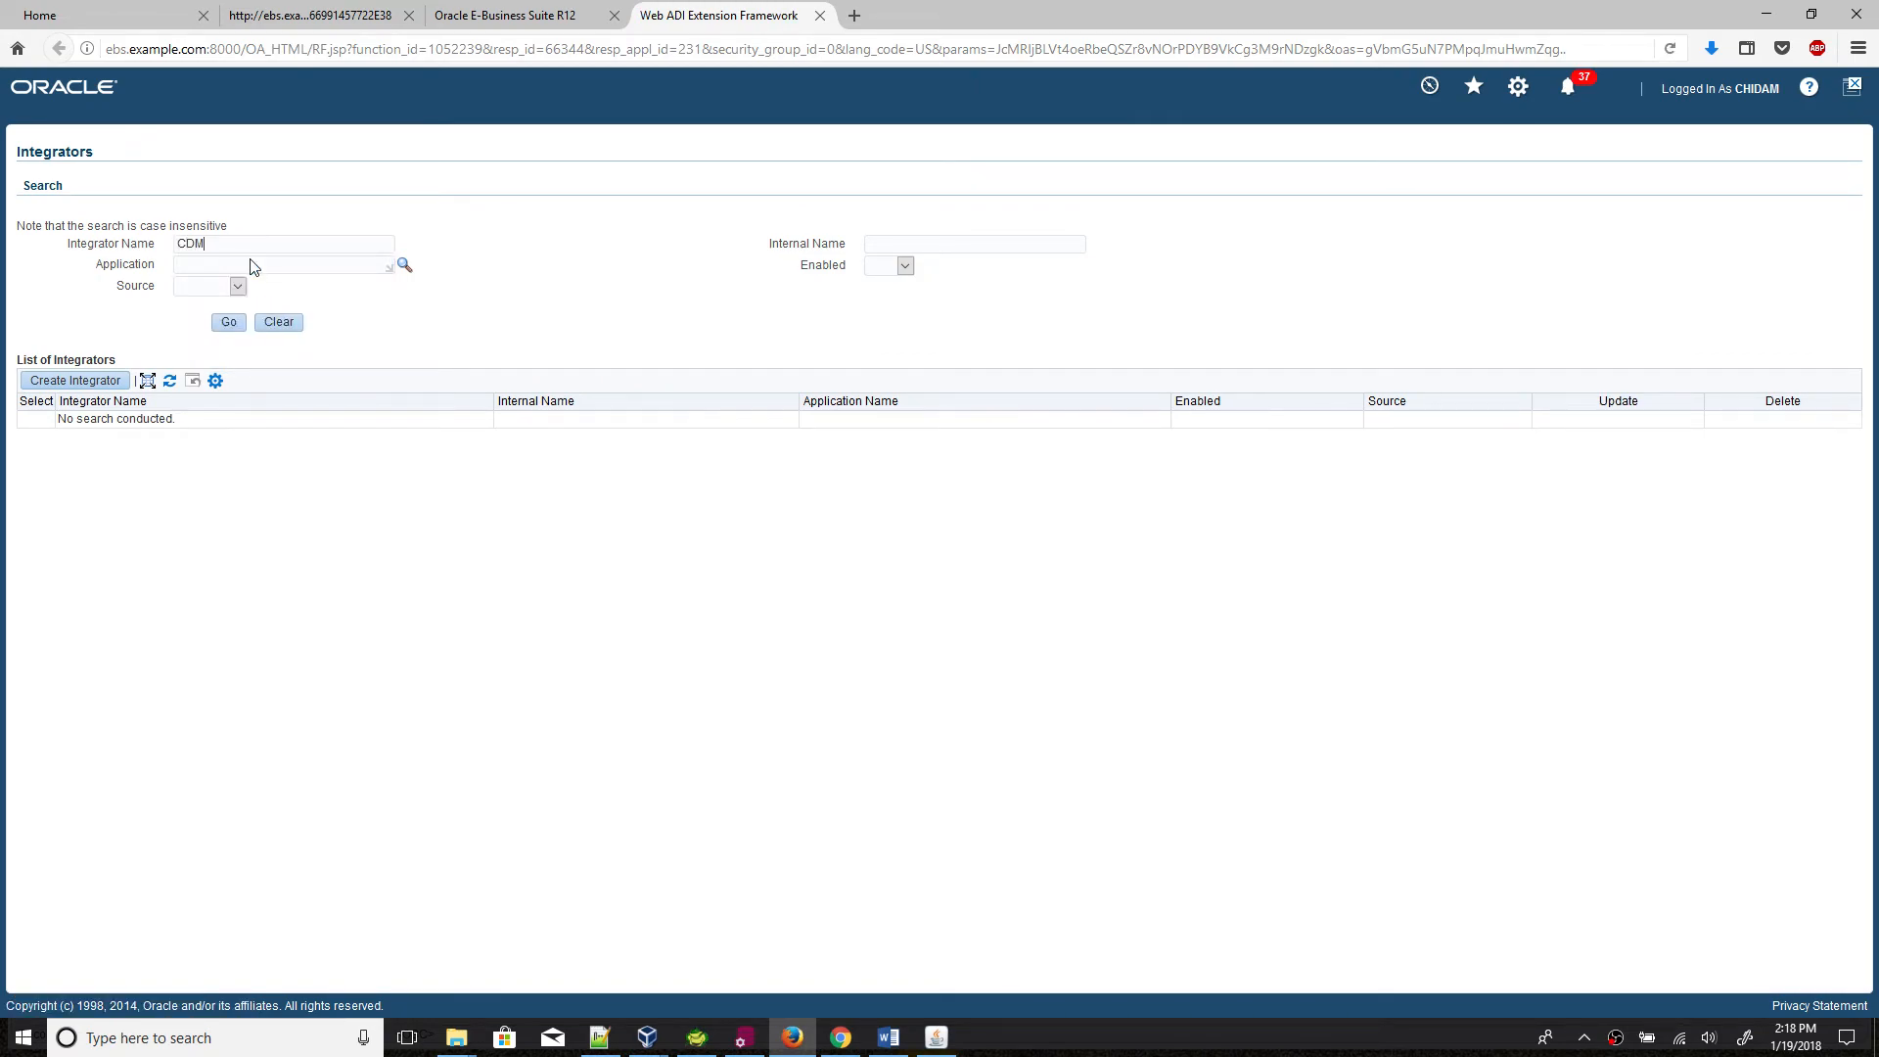
click(228, 323)
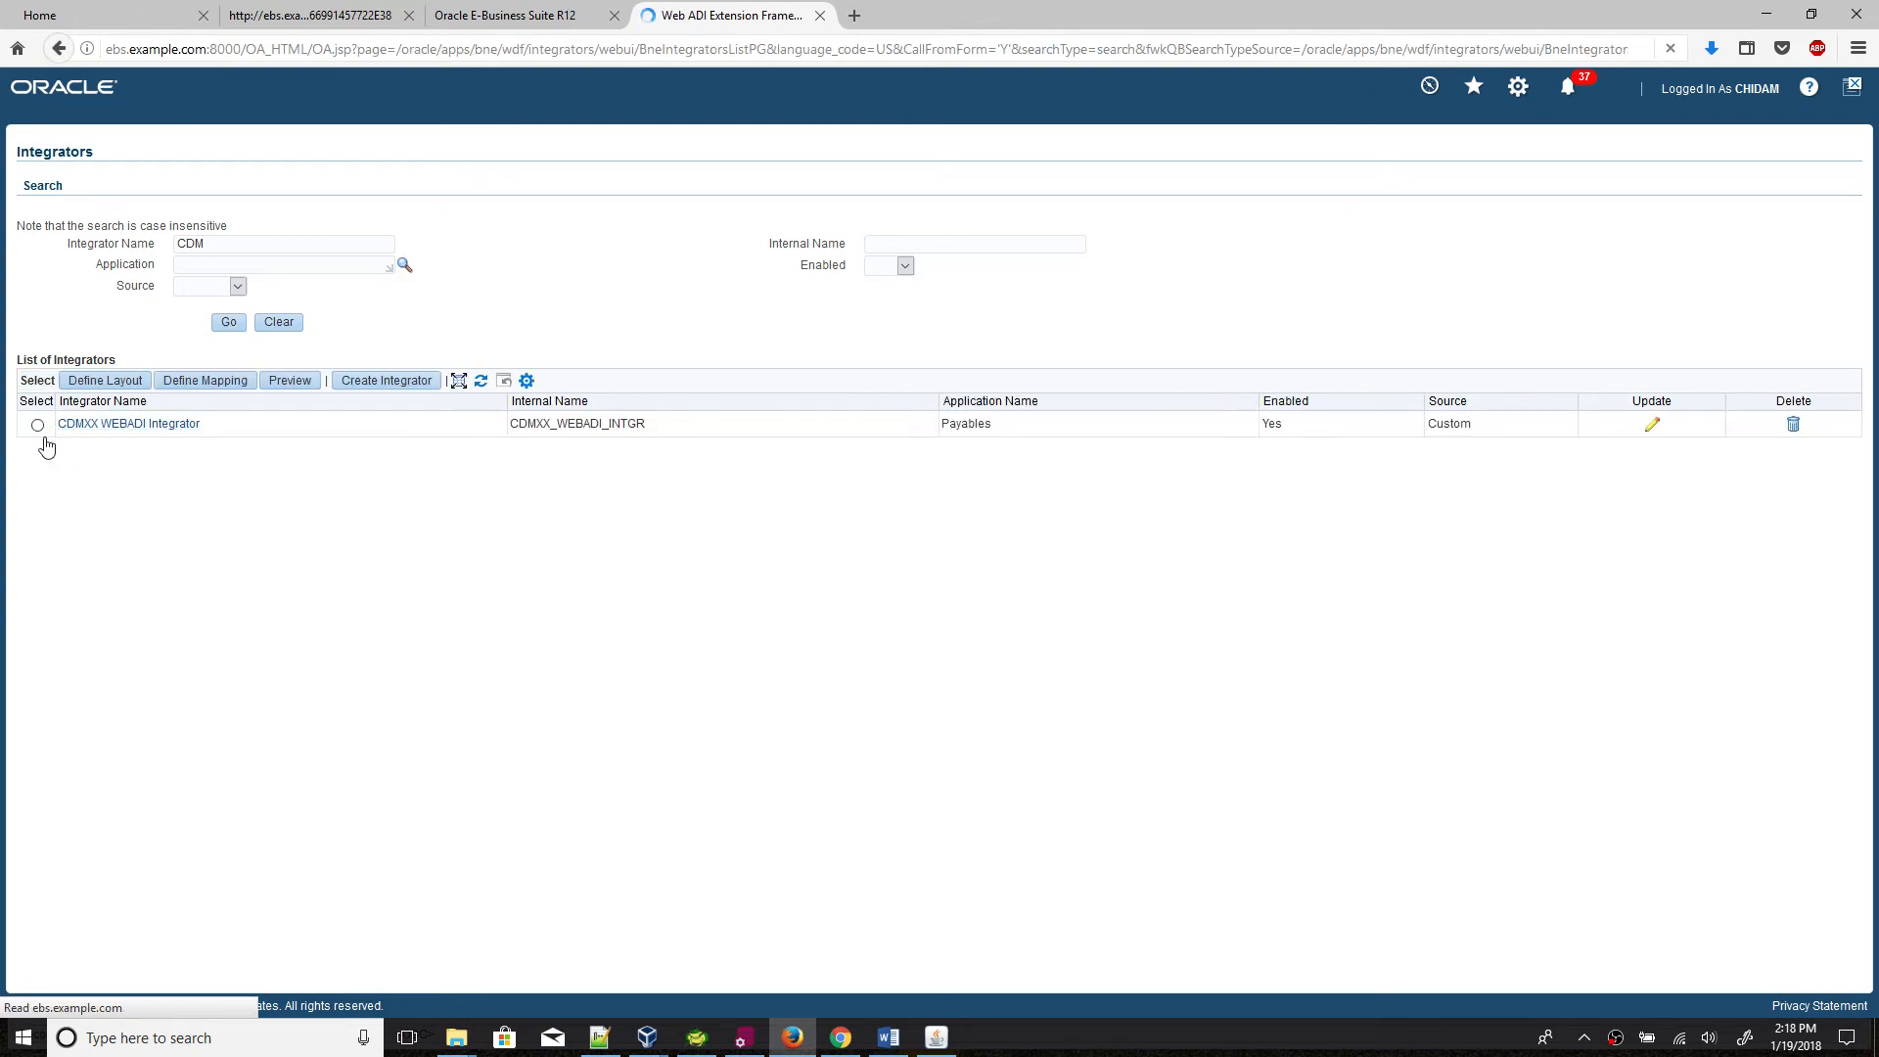
click(38, 427)
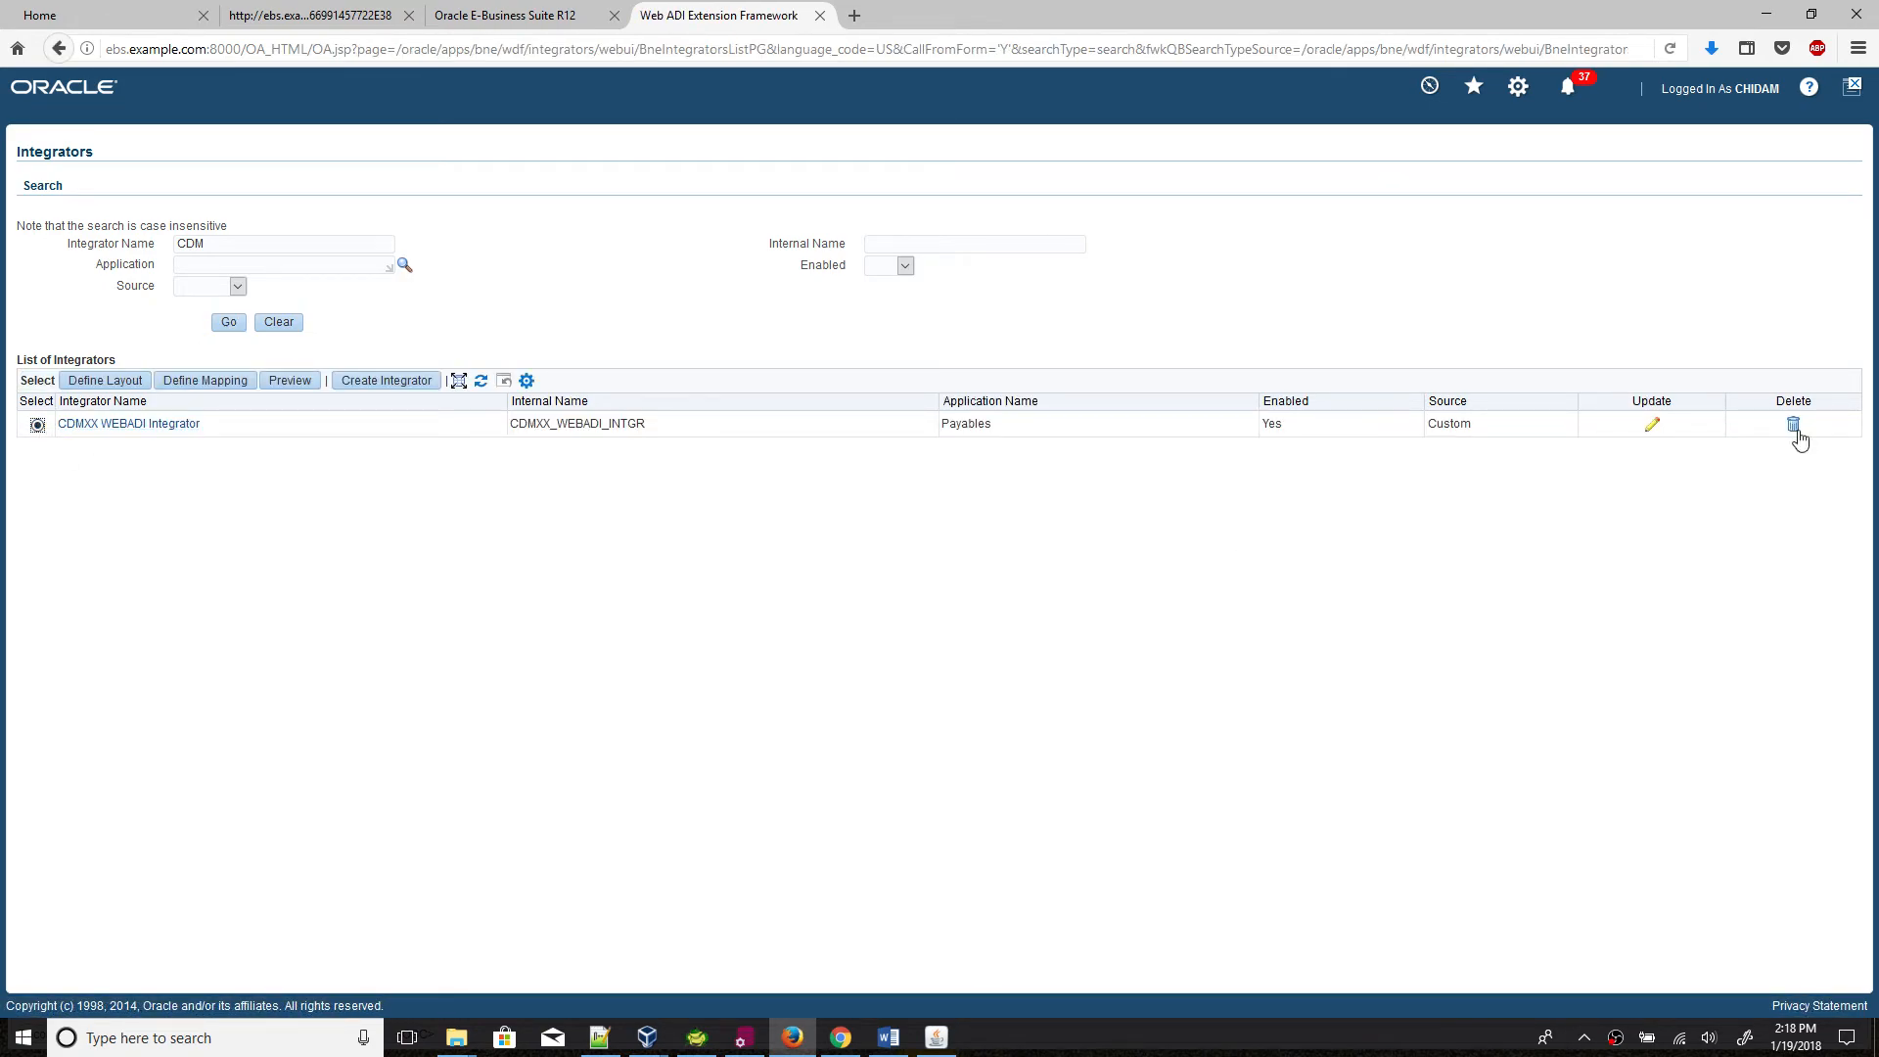
click(1653, 429)
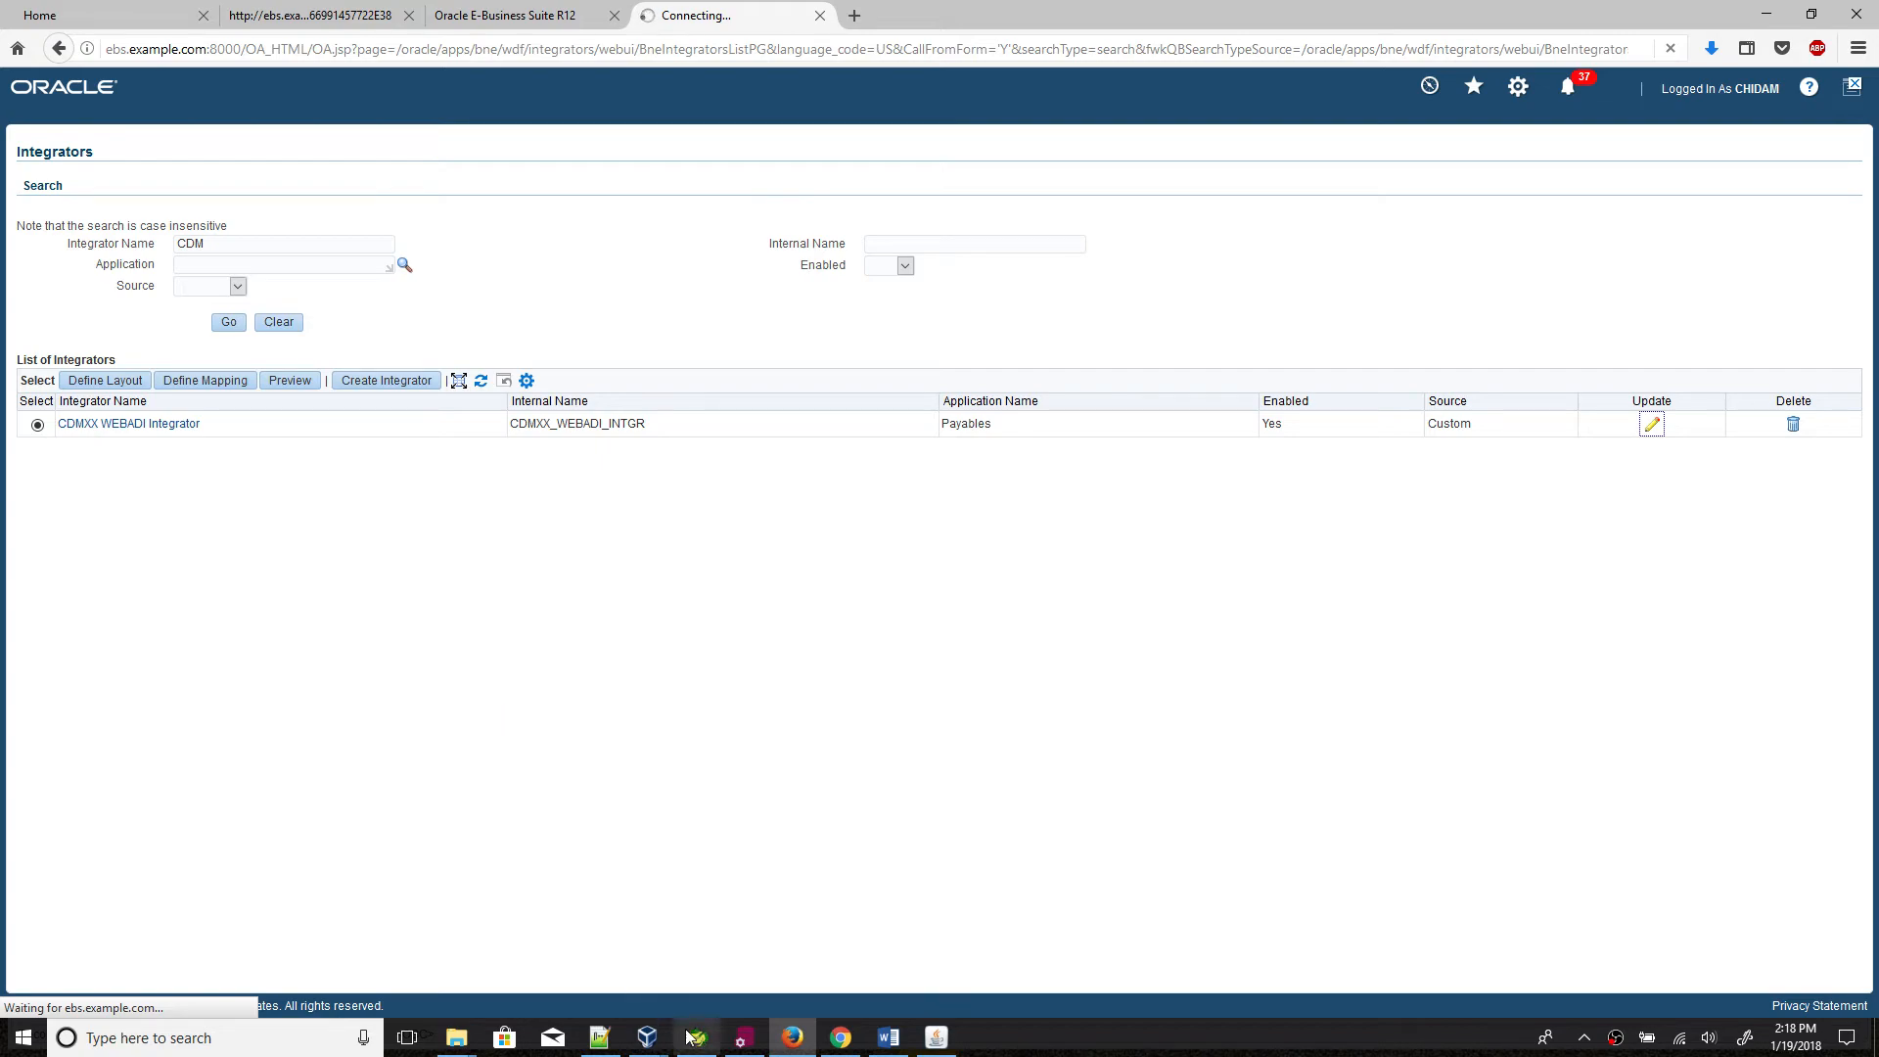
Step: Copy the name CDMXX WEBADI Integrator from the last line of the Notepad++ notes again
click(599, 1037)
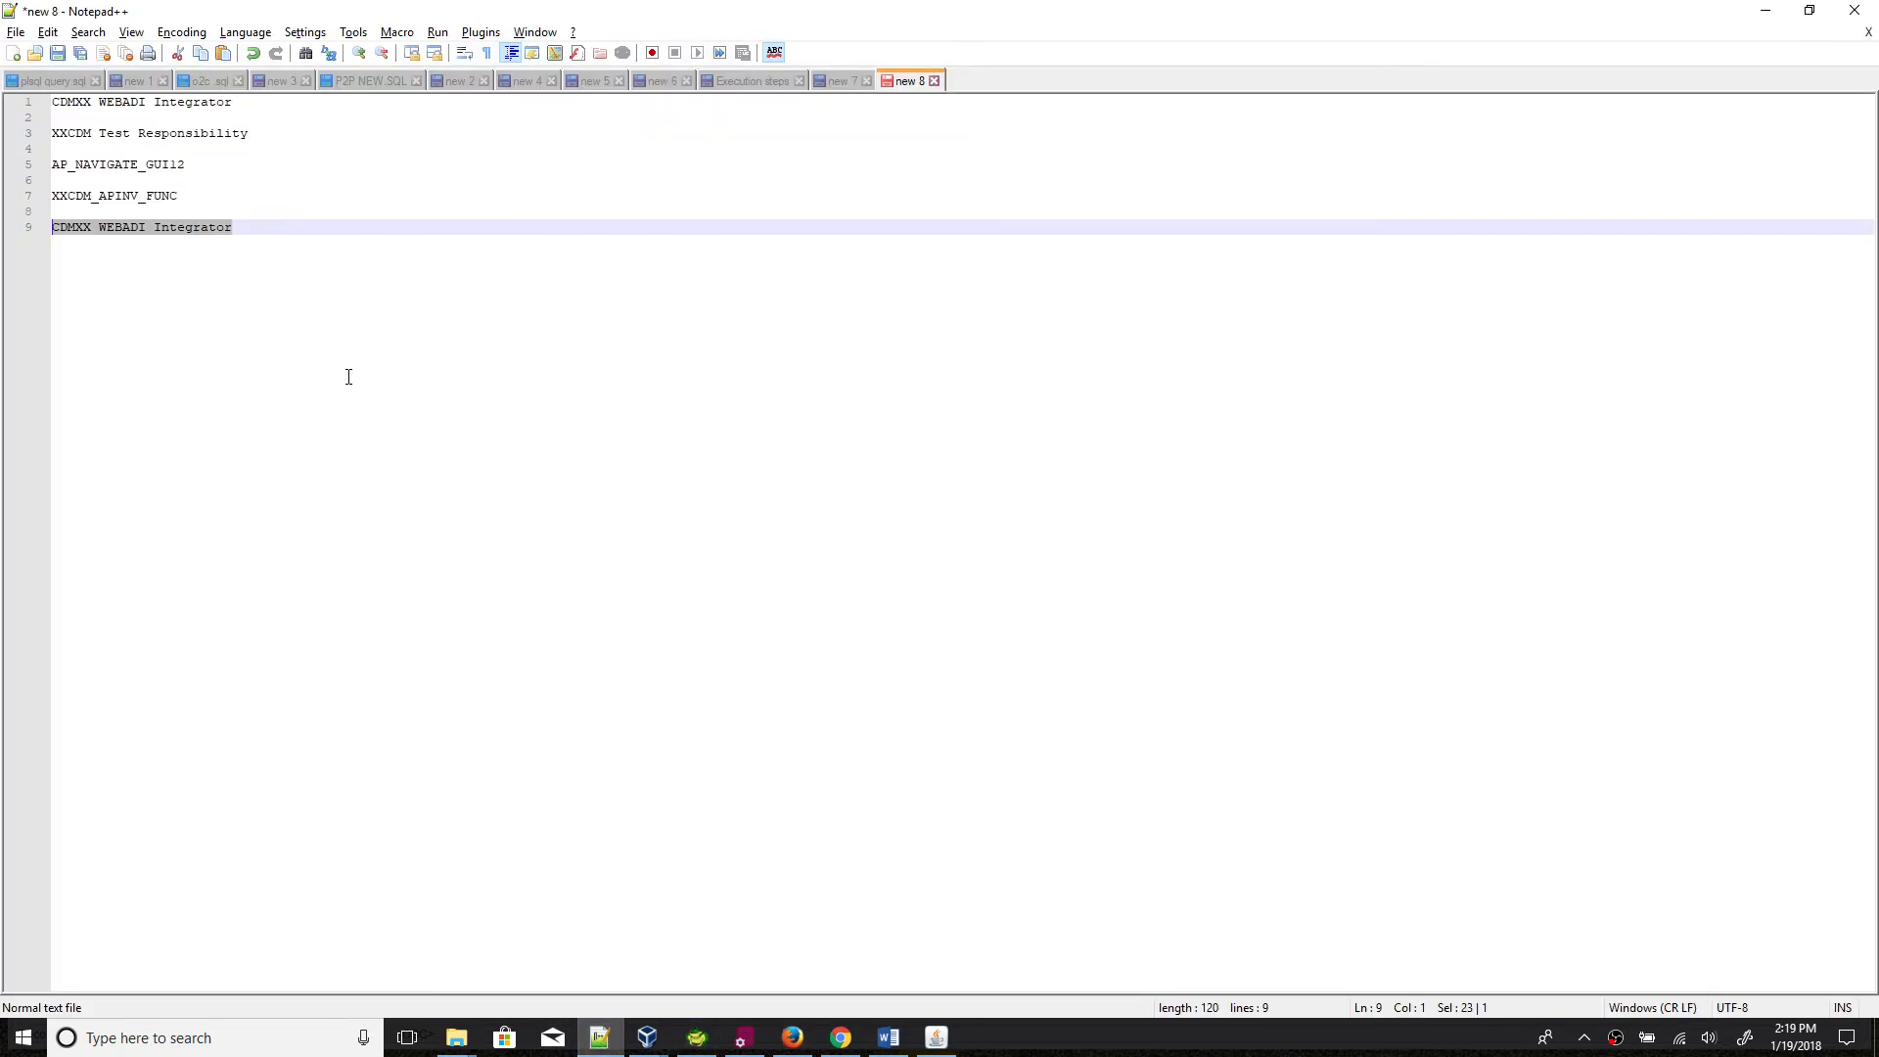
click(310, 214)
drag(245, 226, 49, 228)
key(ctrl+c)
click(601, 1039)
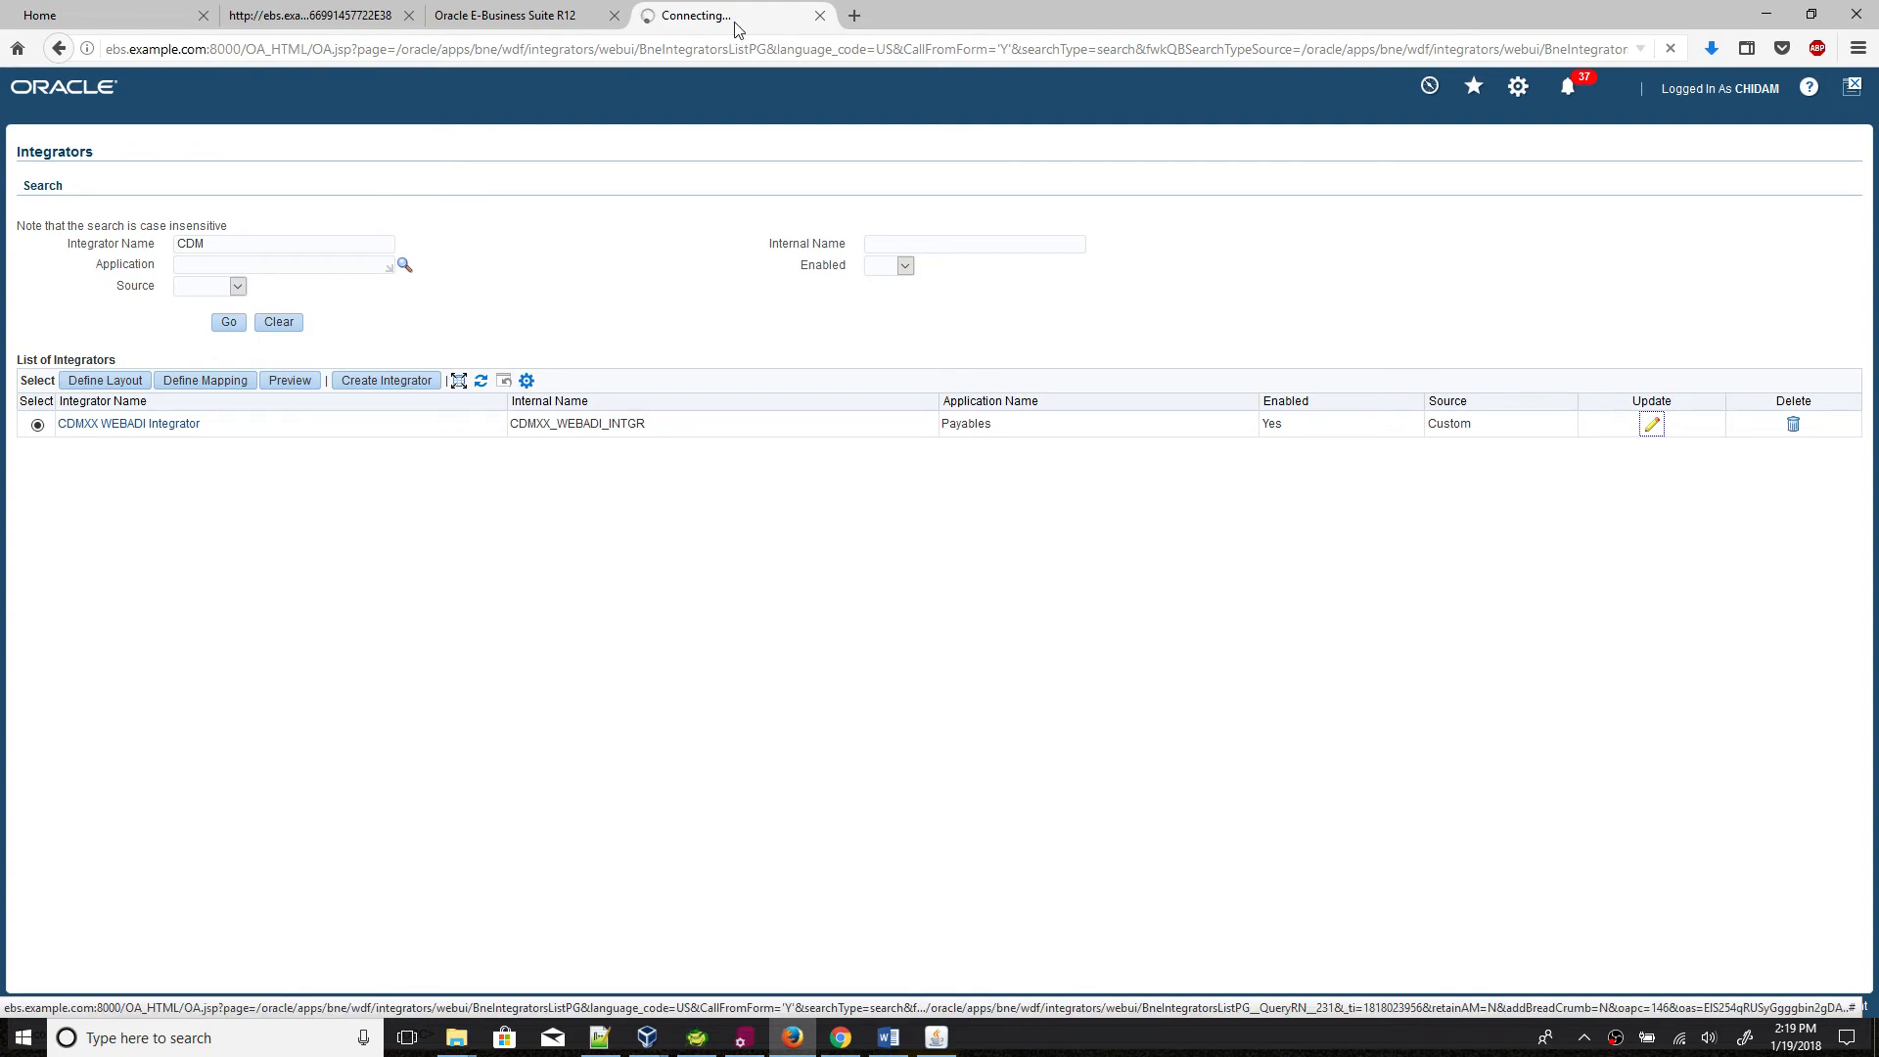
Step: Reopen the Integrators page from Manage Integrators, search for integrators named CDM and open CDMXX WEBADI Integrator for update
click(820, 15)
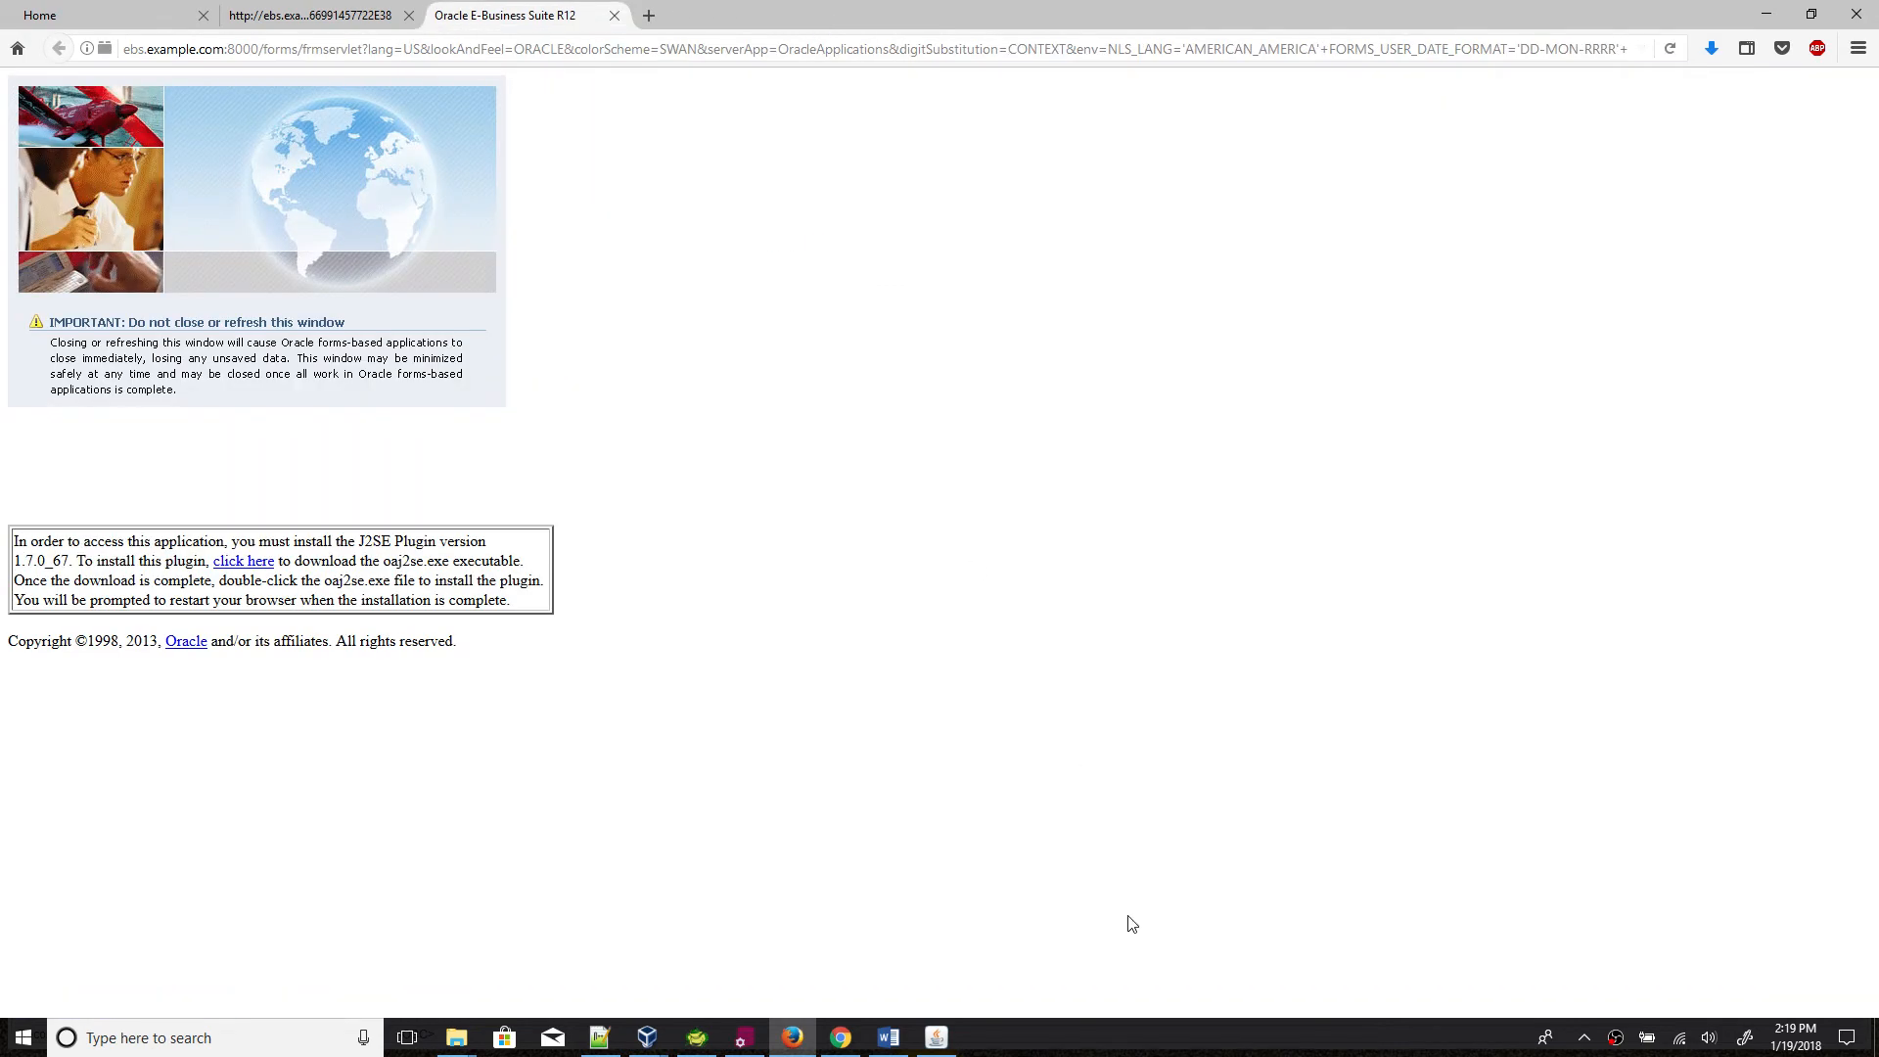
double_click(169, 208)
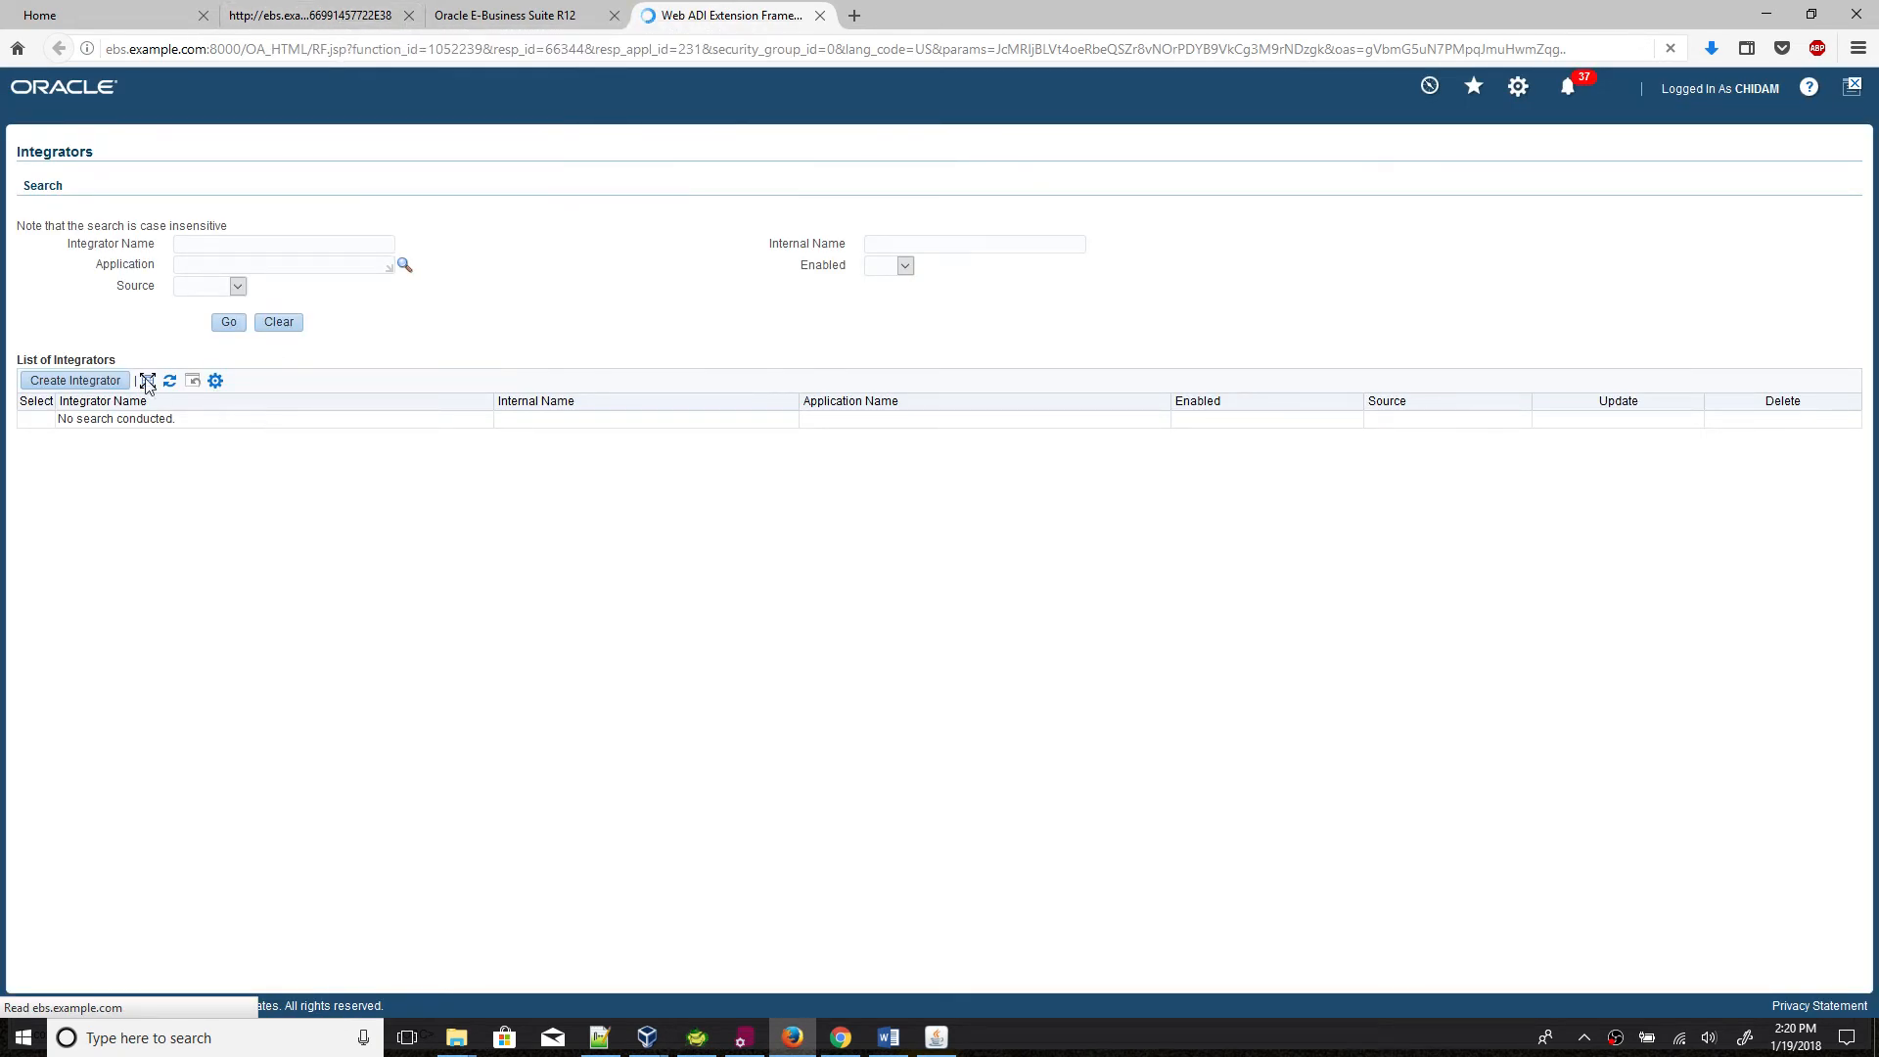
click(195, 246)
click(204, 267)
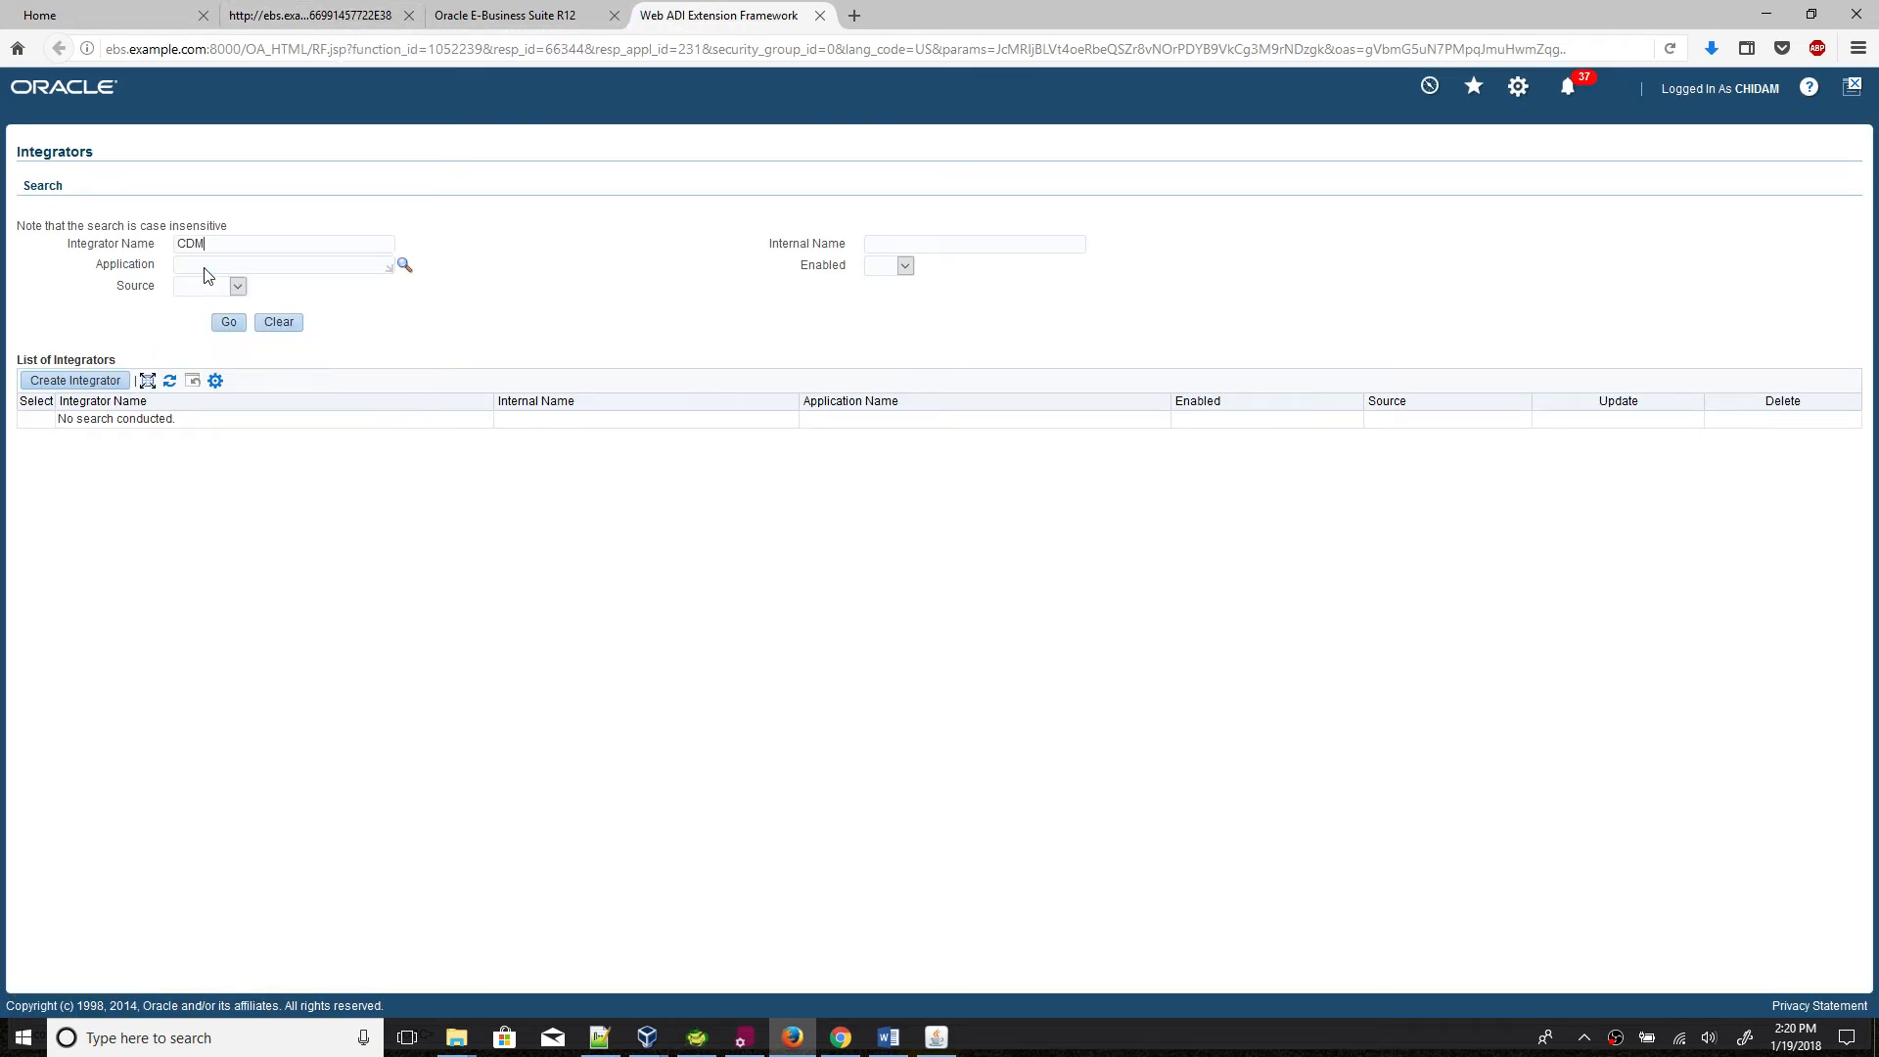
click(229, 324)
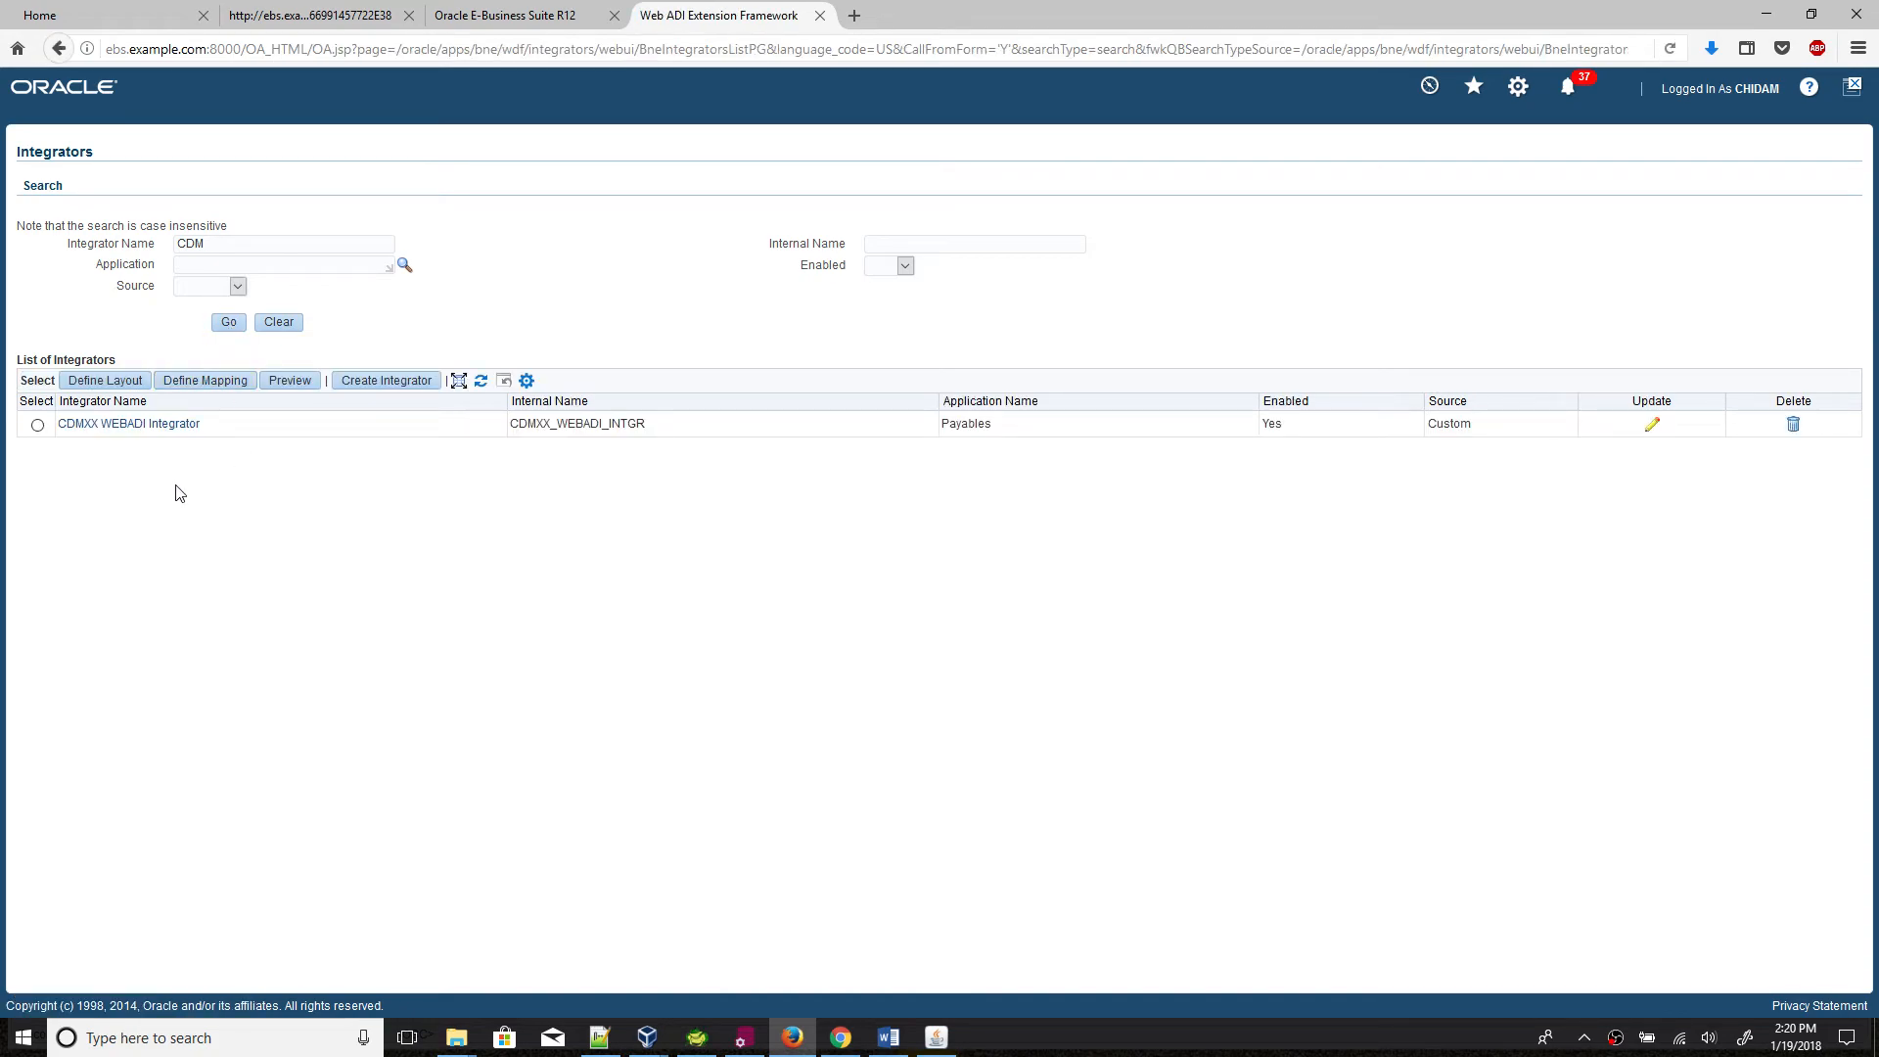
click(38, 423)
click(1653, 427)
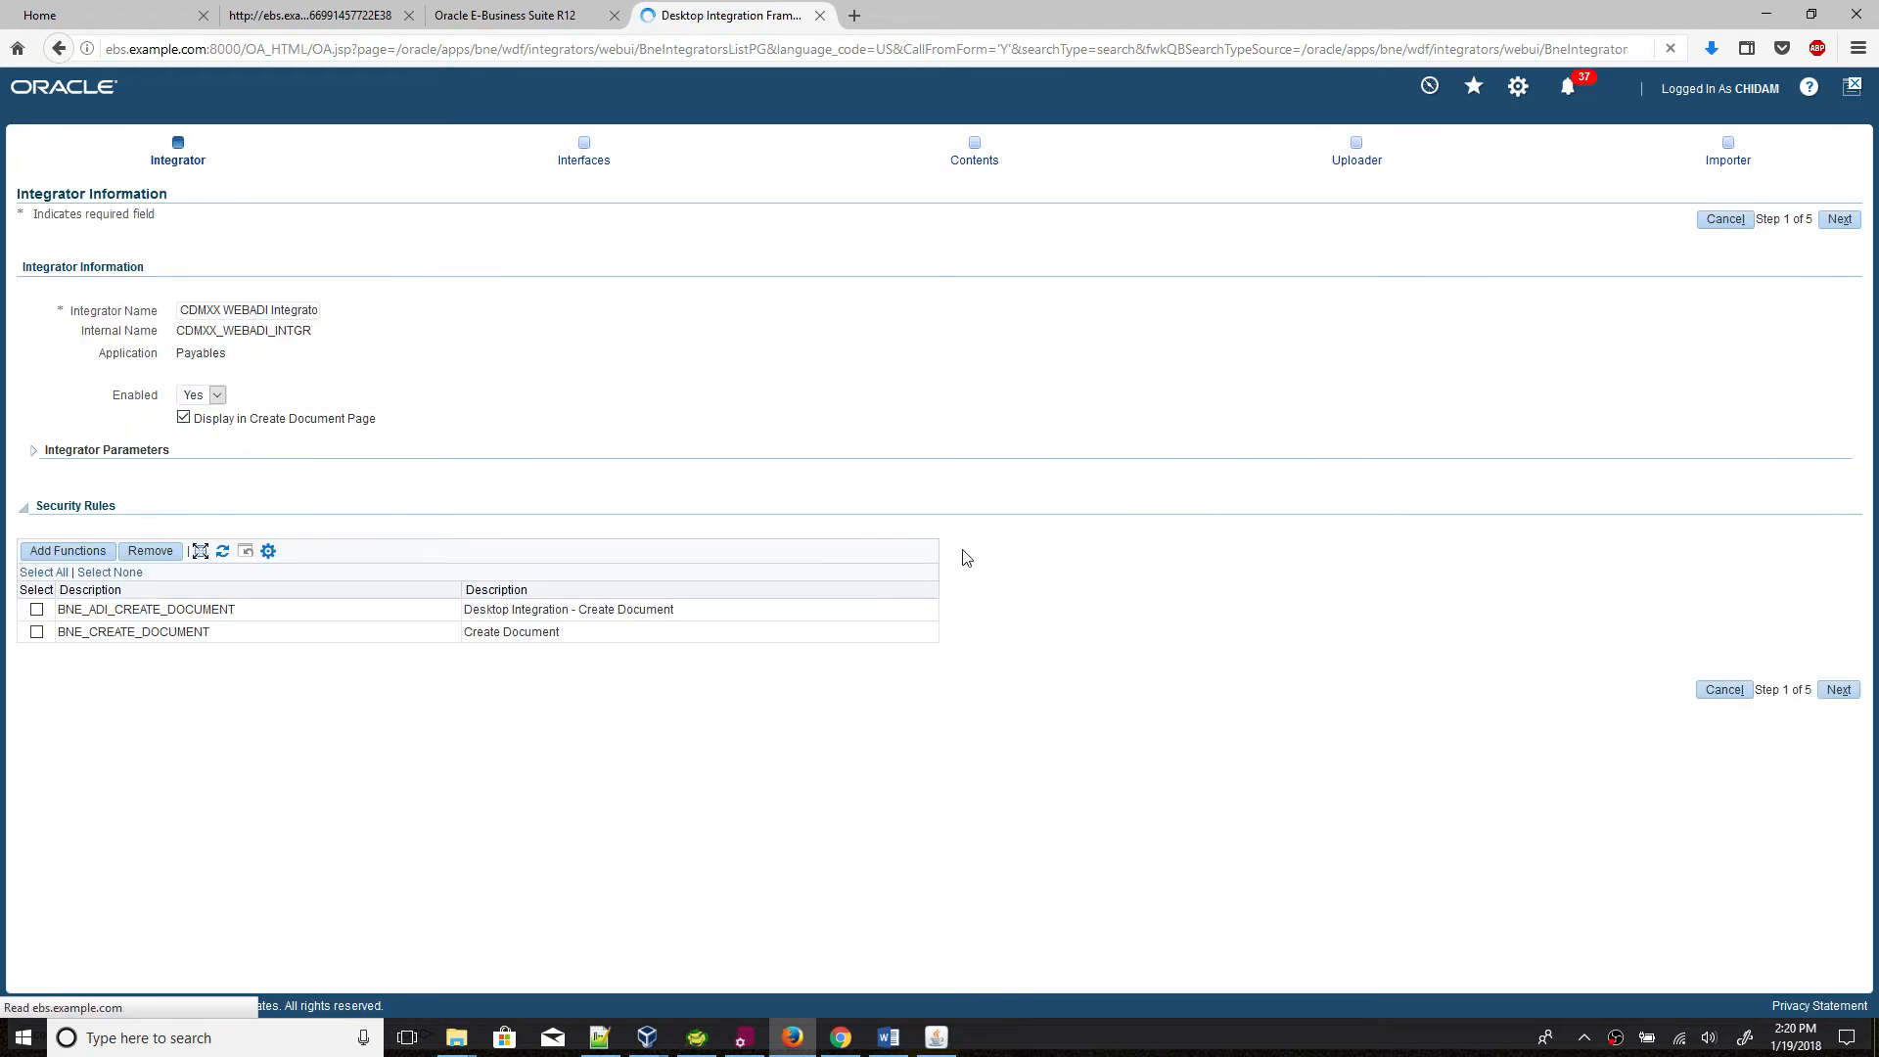
Step: Search by name for the function CDMXX WEBADI Integrator to add to the integrator's security rules
click(100, 552)
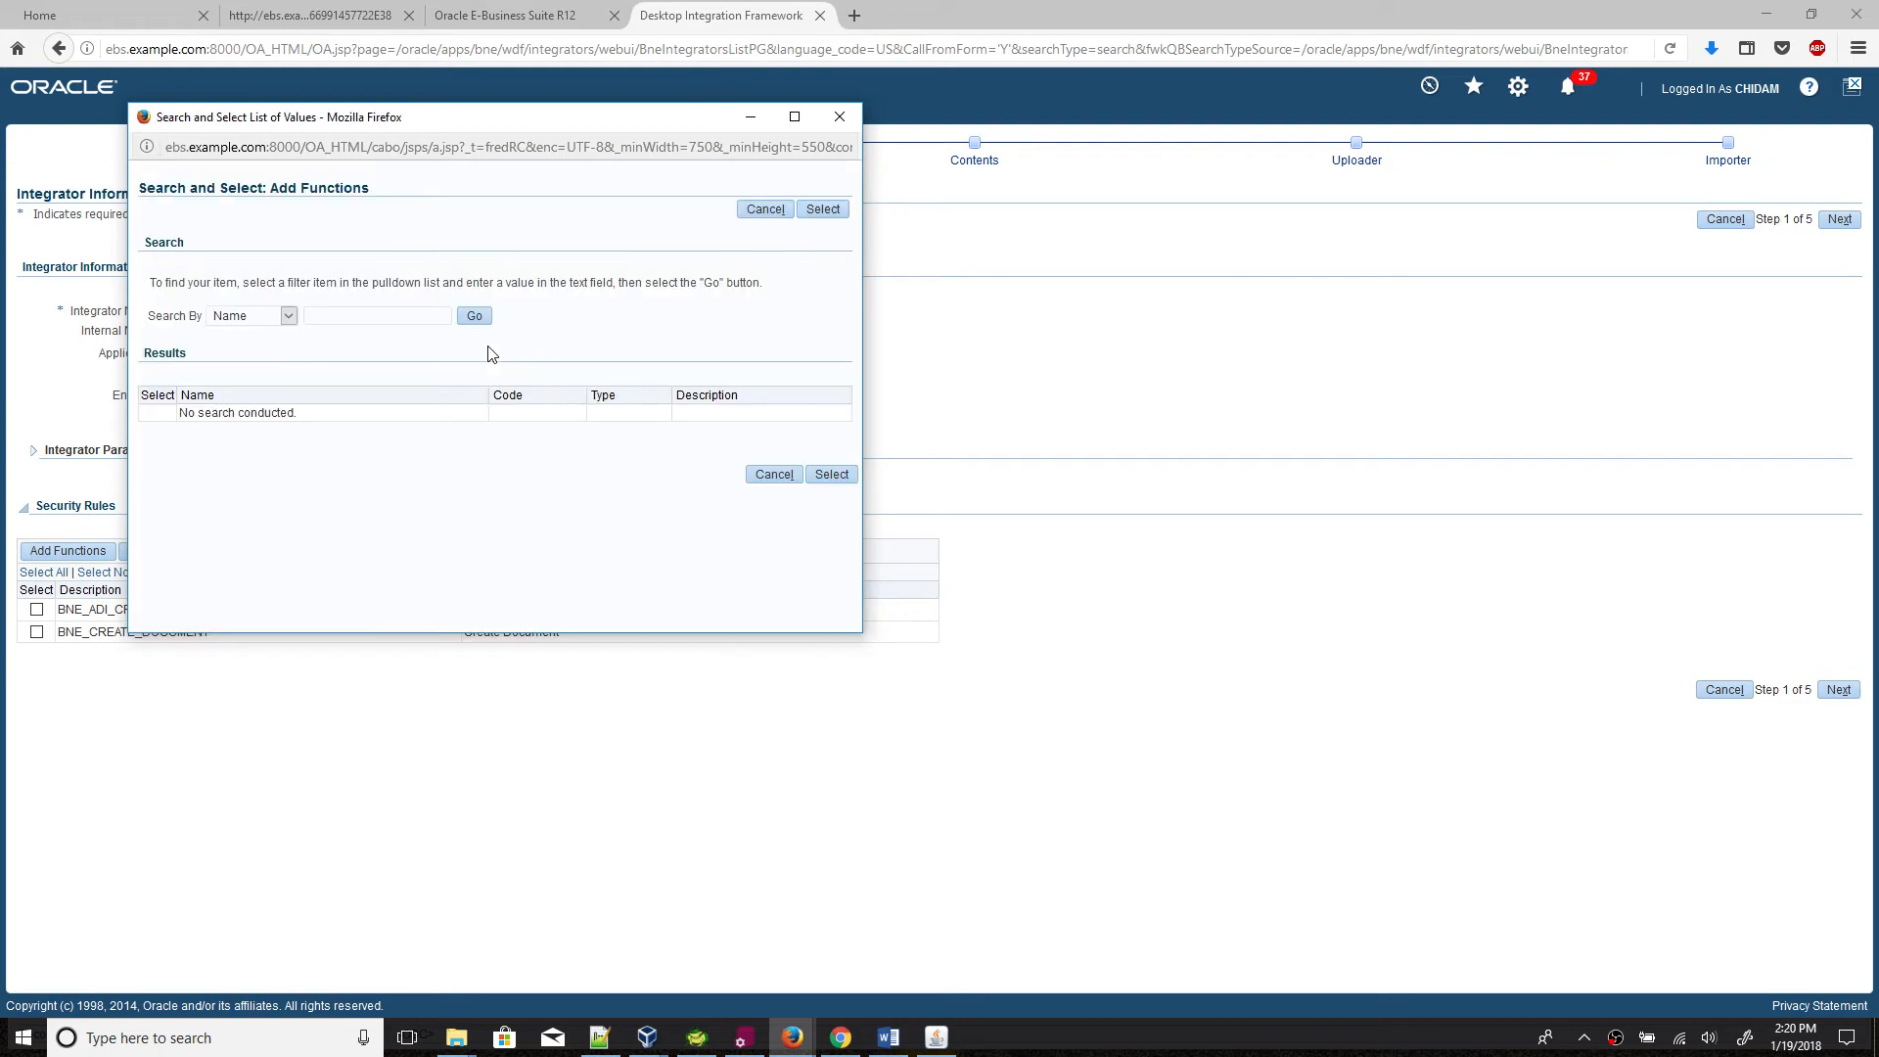
click(263, 323)
click(262, 322)
click(326, 319)
key(ctrl+v)
click(475, 315)
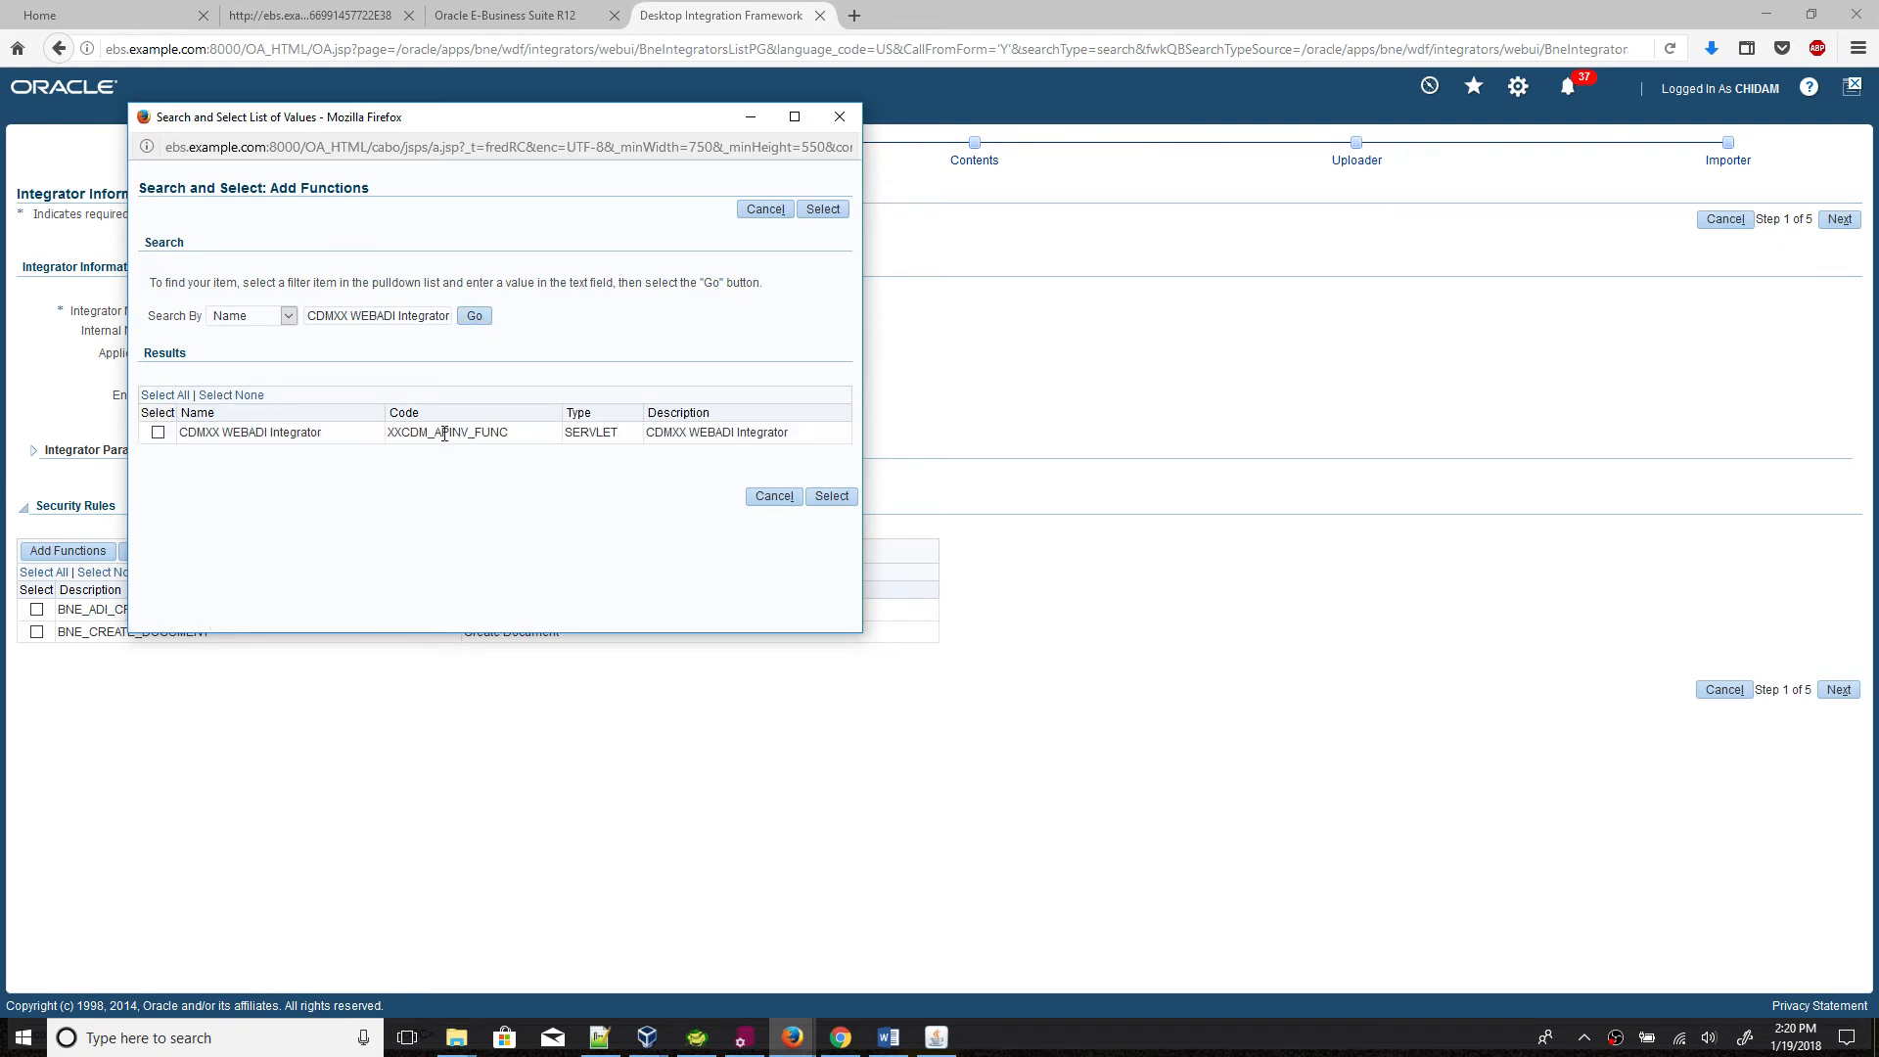
Step: Check the function code in the Notepad++ notes and add the XXCDM_APINV_FUNC function to the security rules
click(599, 1037)
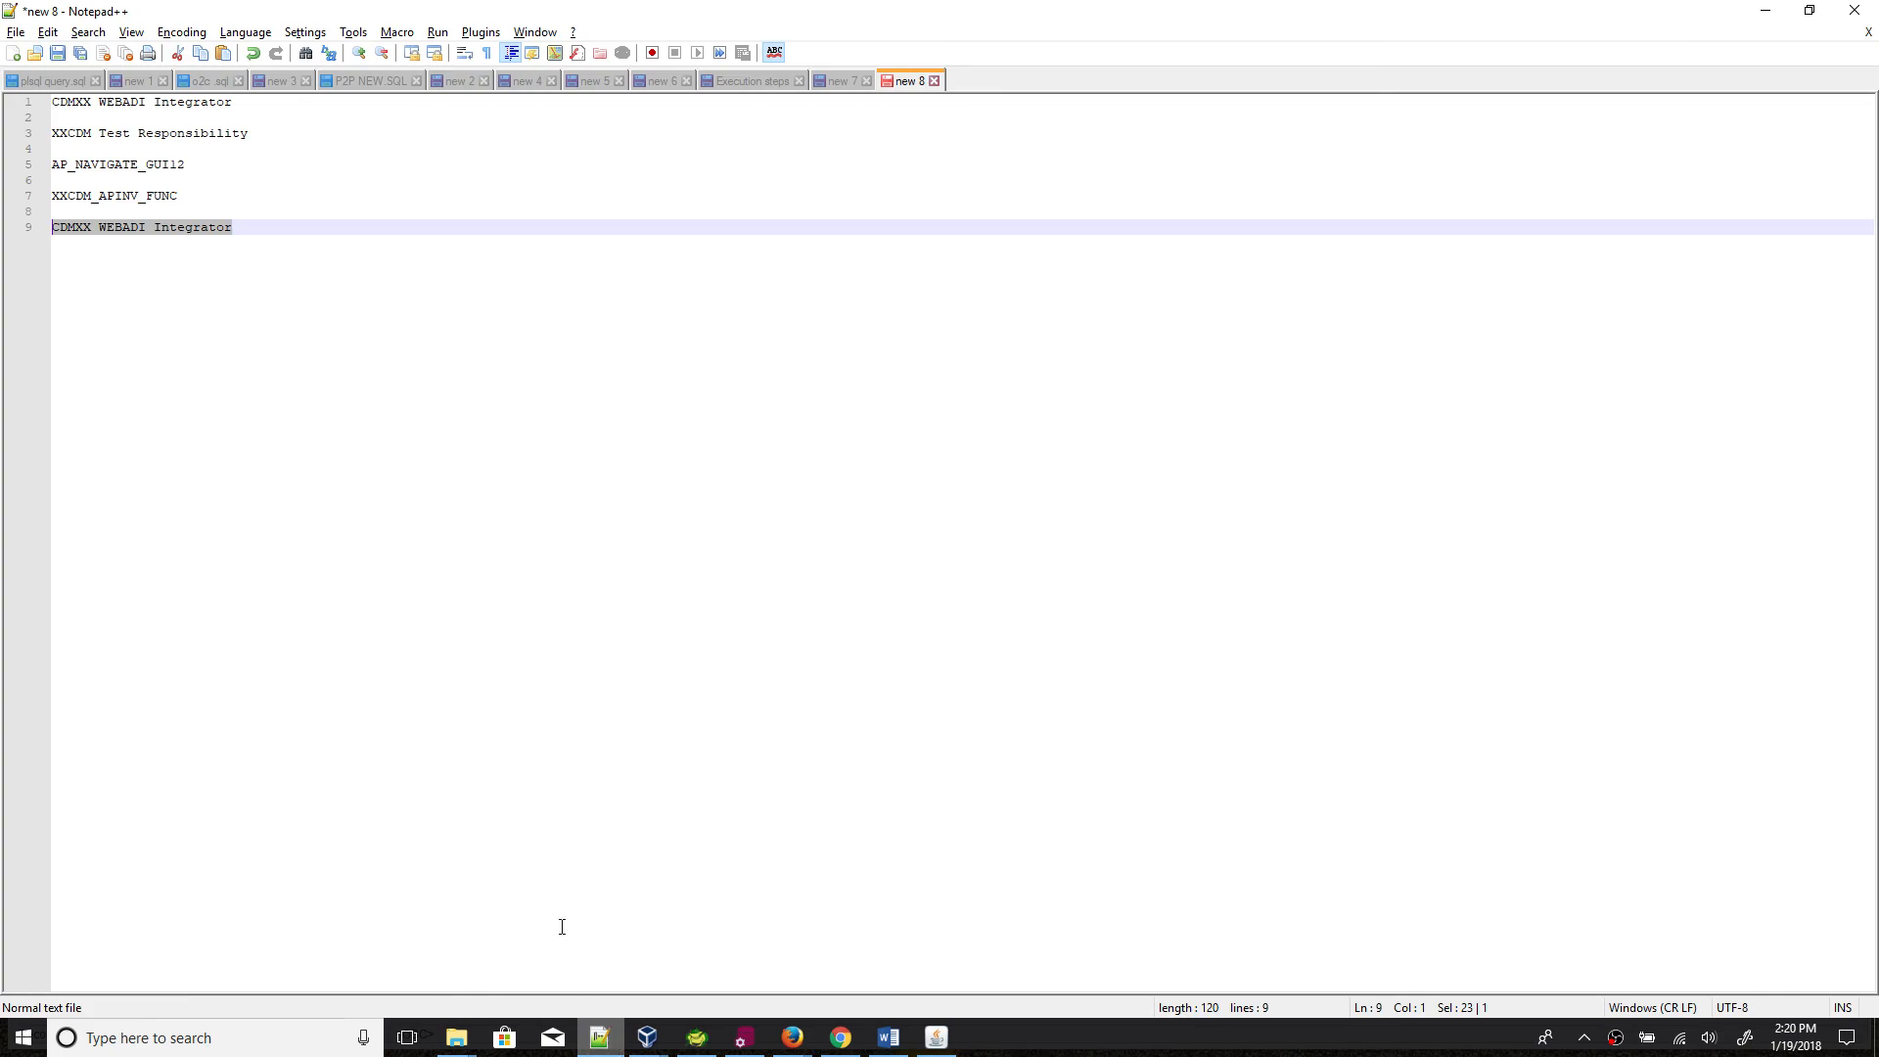
click(591, 1039)
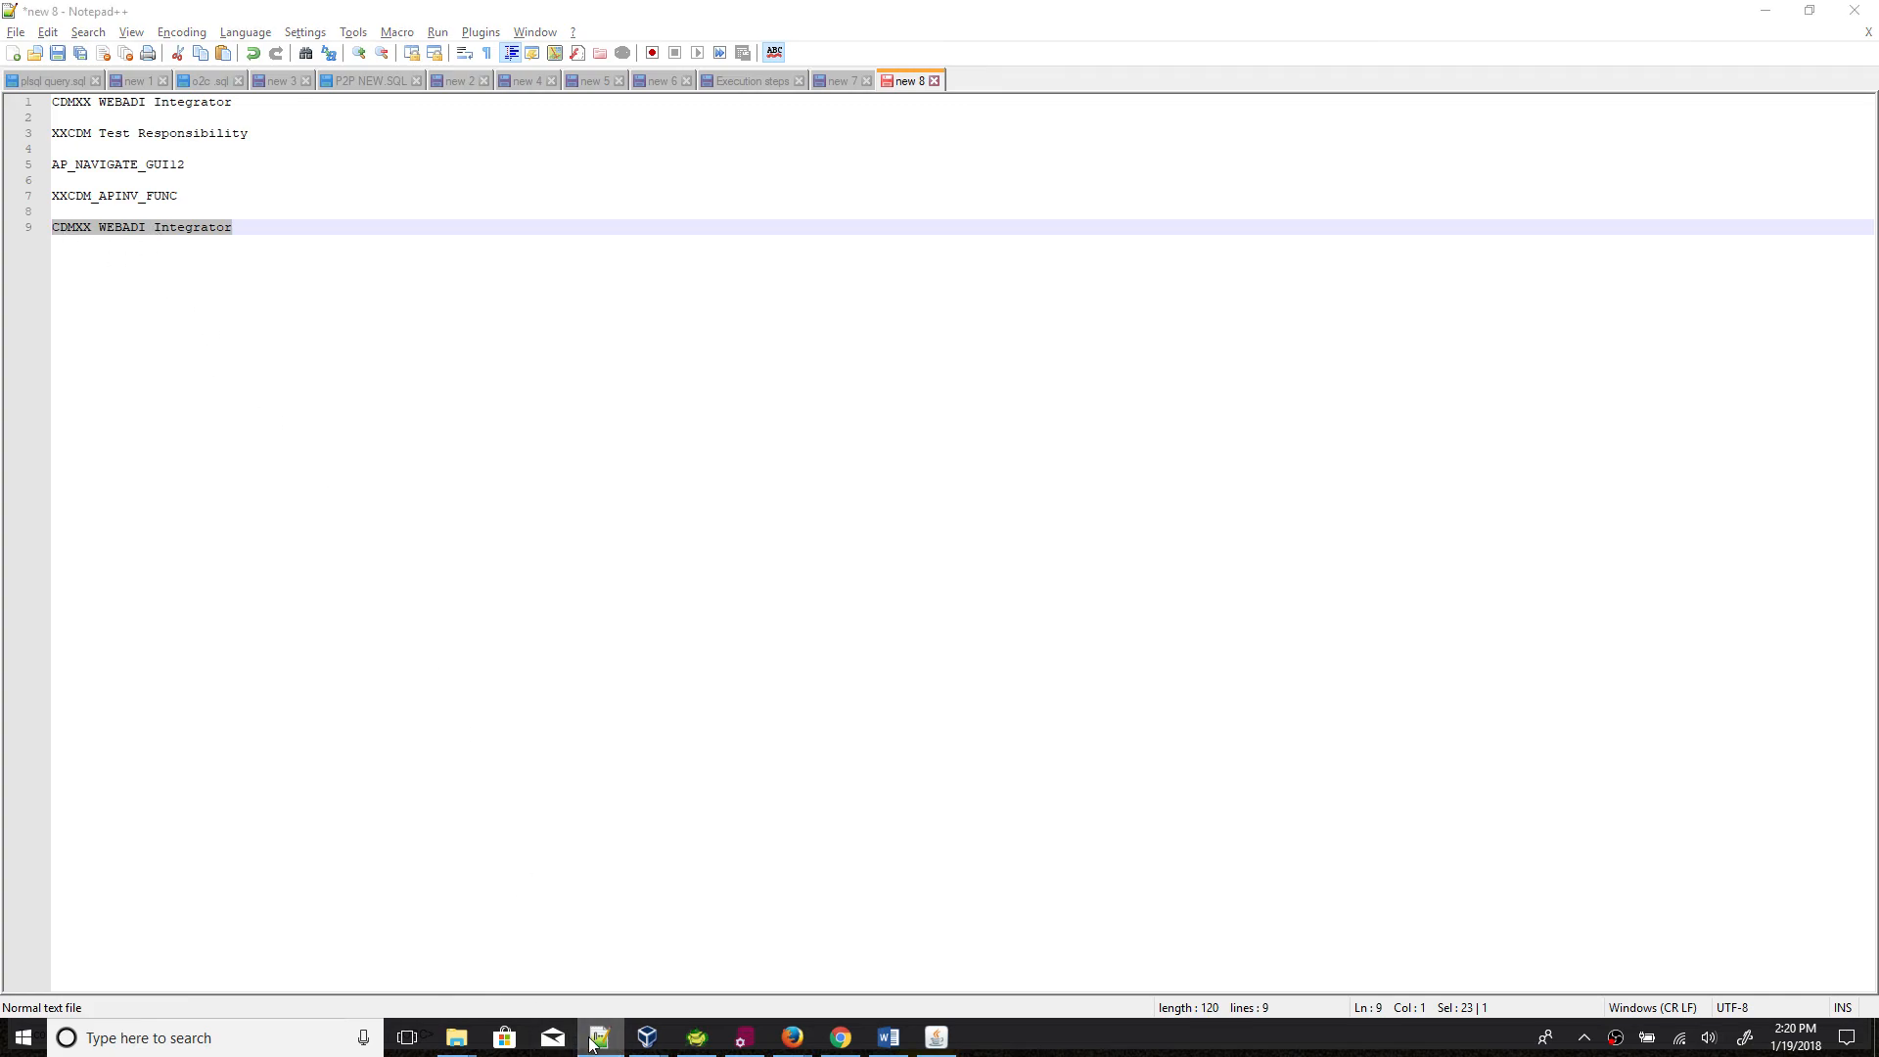
click(158, 433)
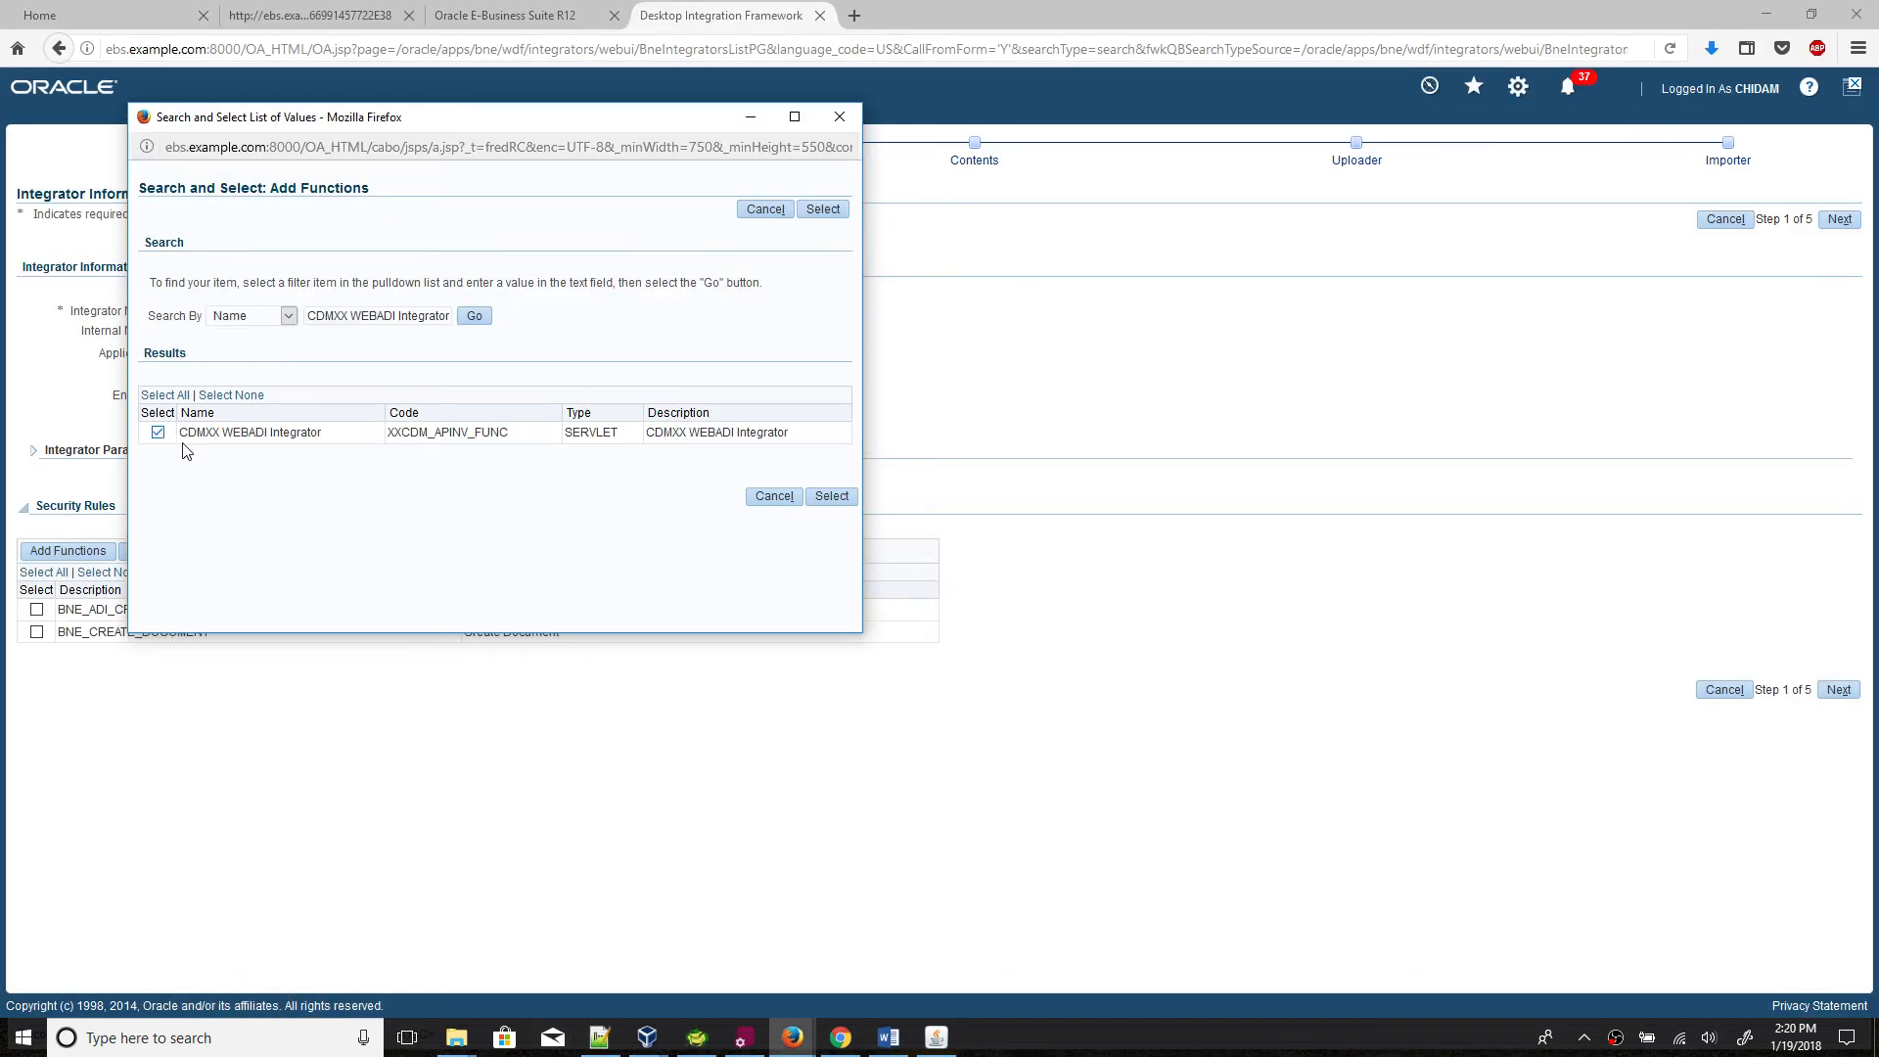
click(825, 497)
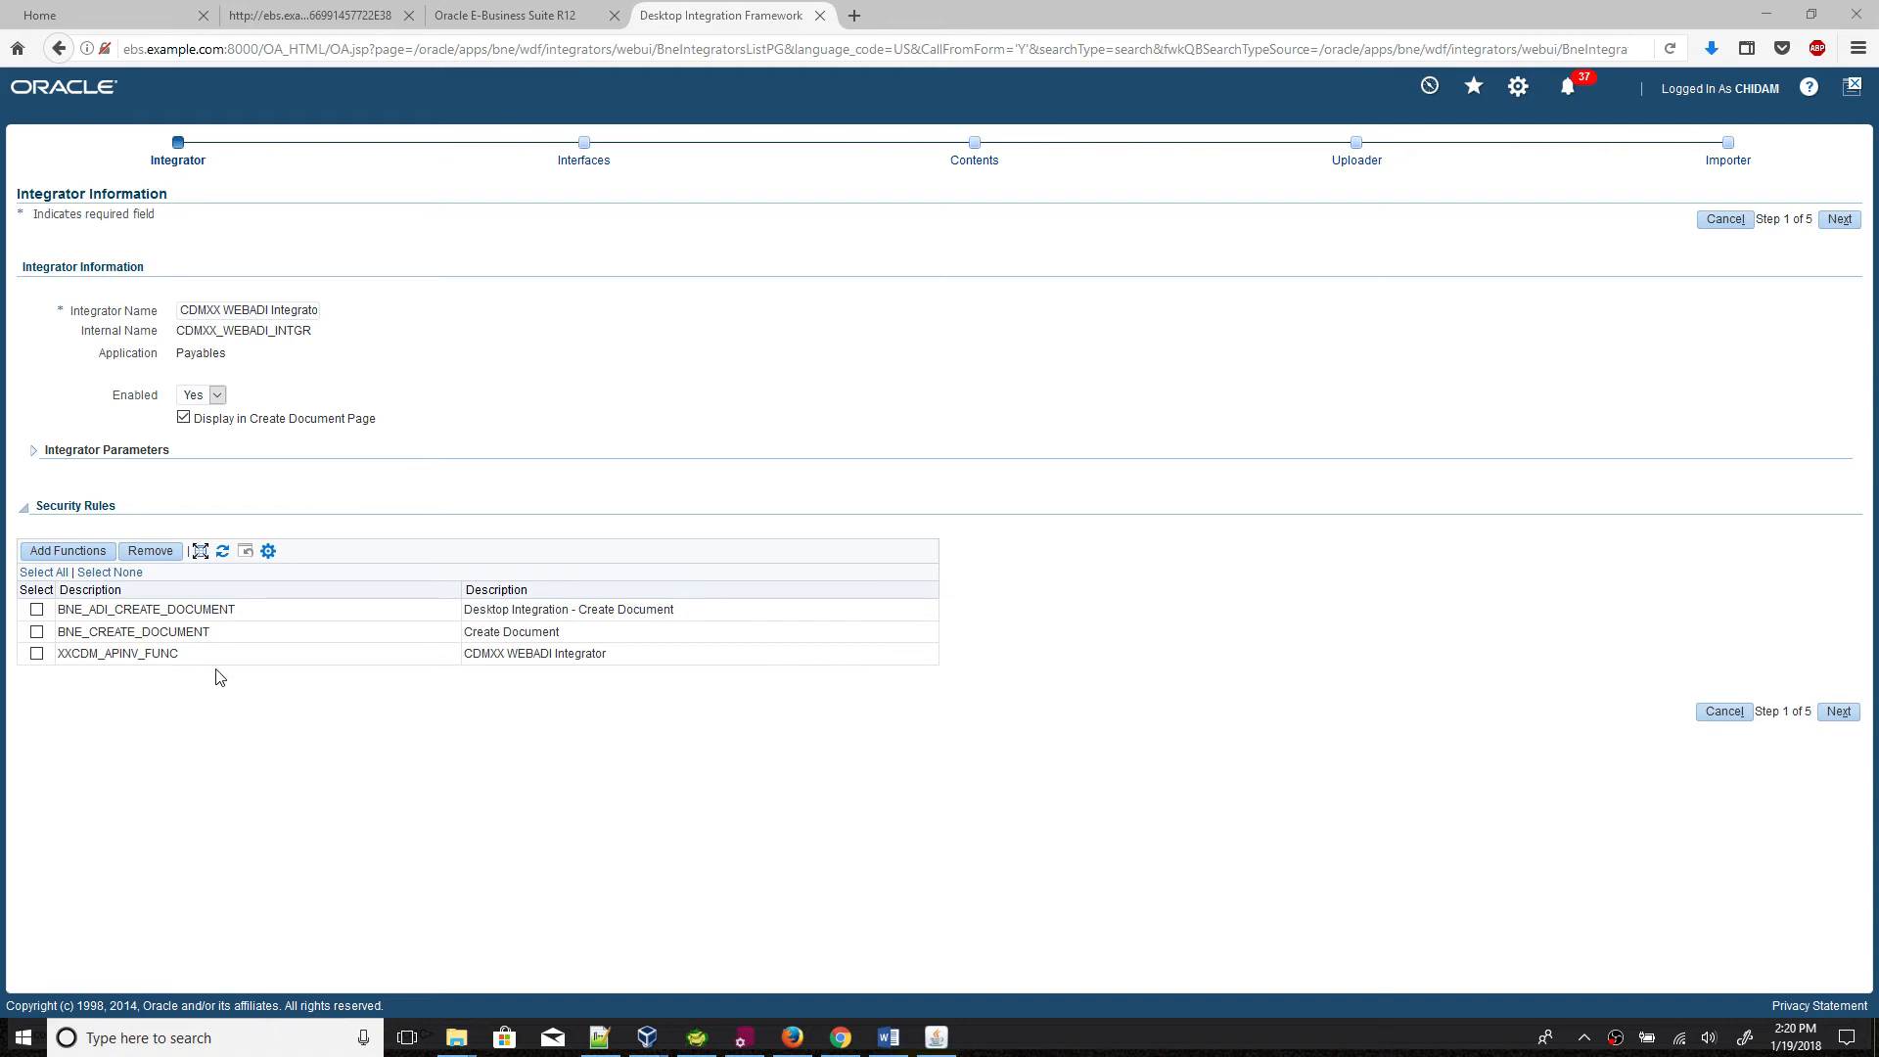
Step: Go through the Interfaces, Contents, Uploader and Importer stages without edits and submit the integrator
click(1834, 713)
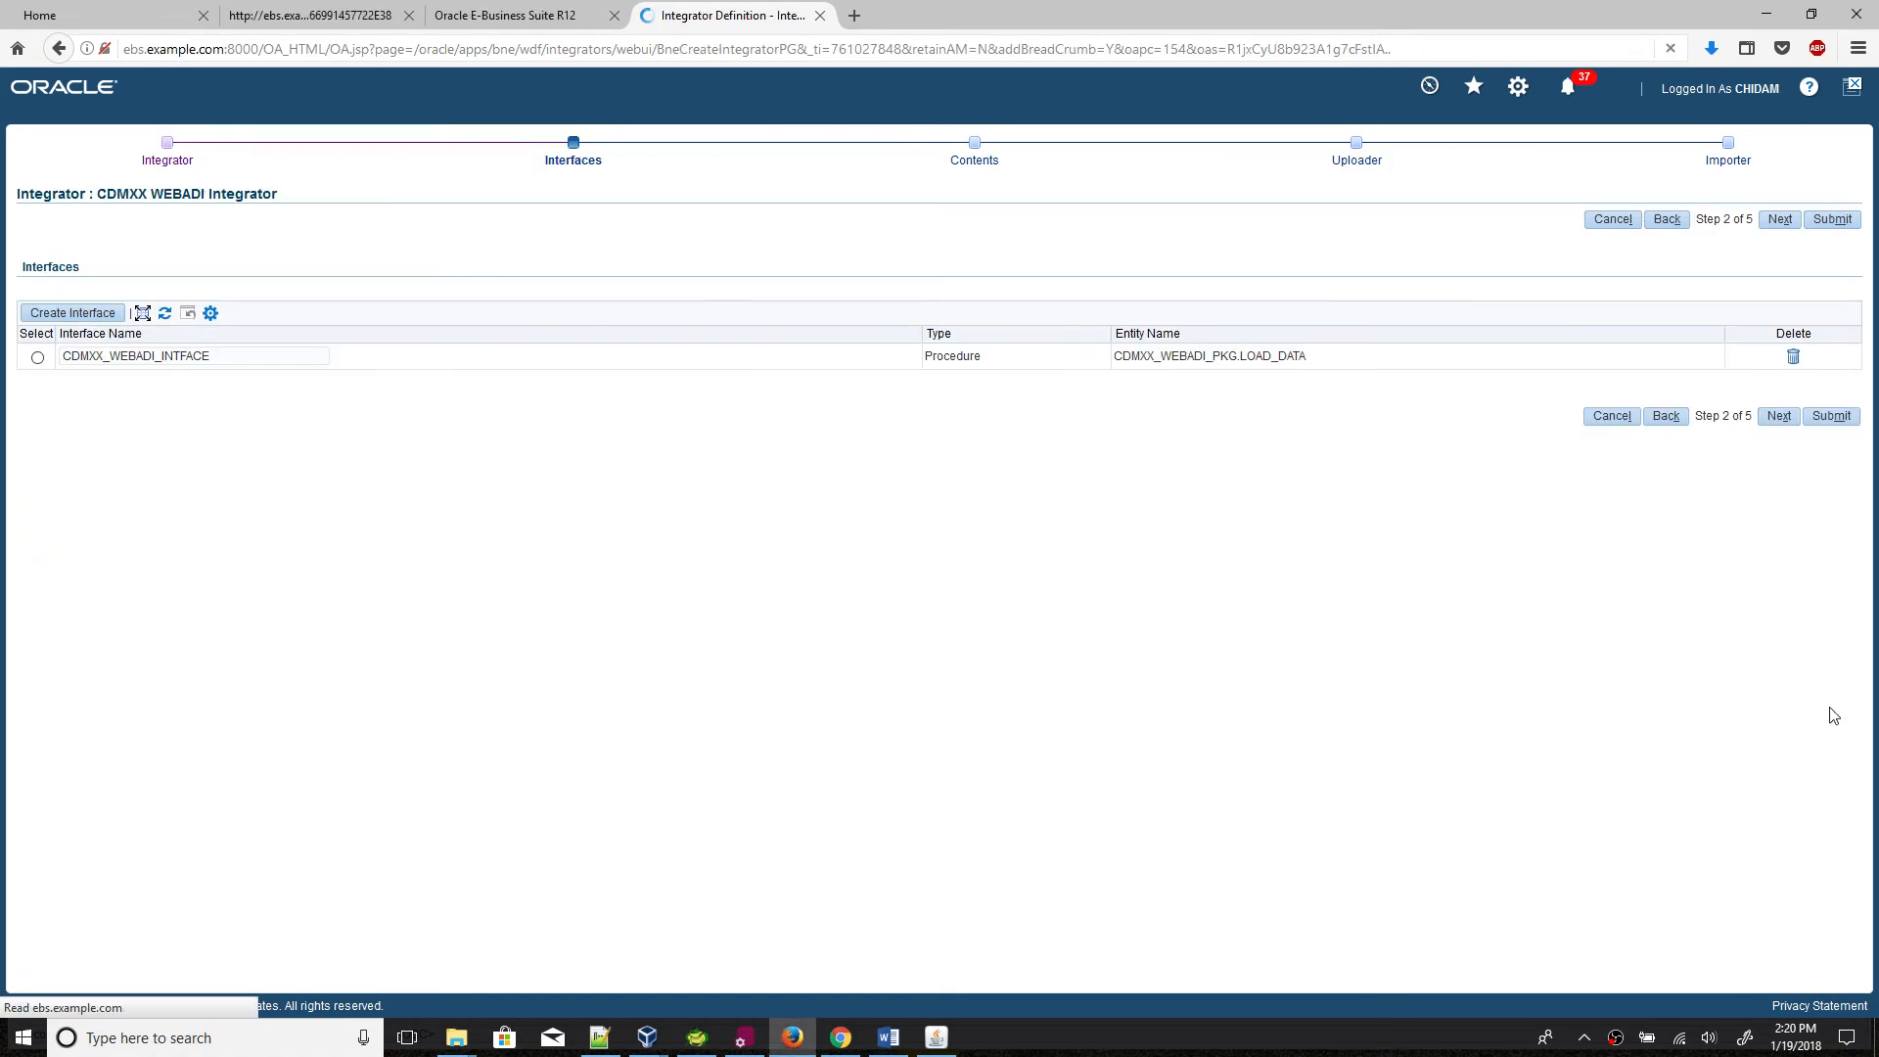
click(1777, 418)
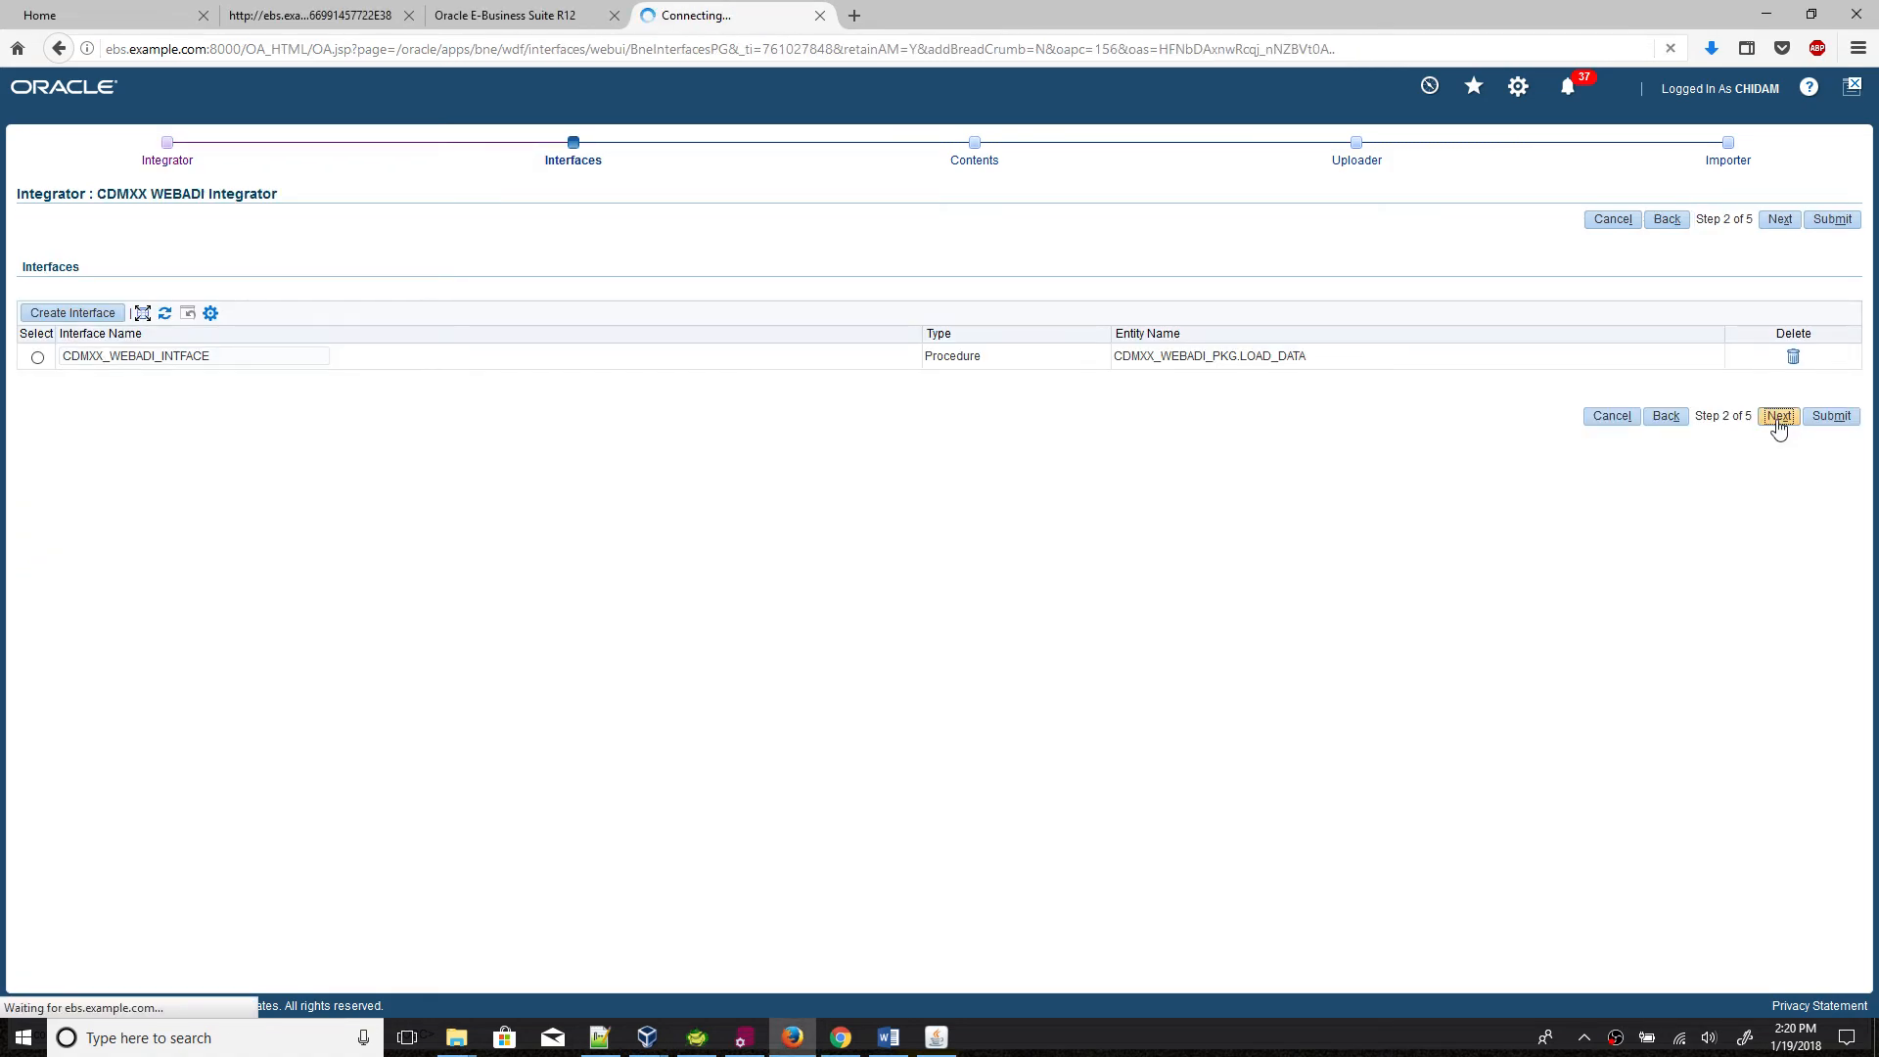
click(1778, 416)
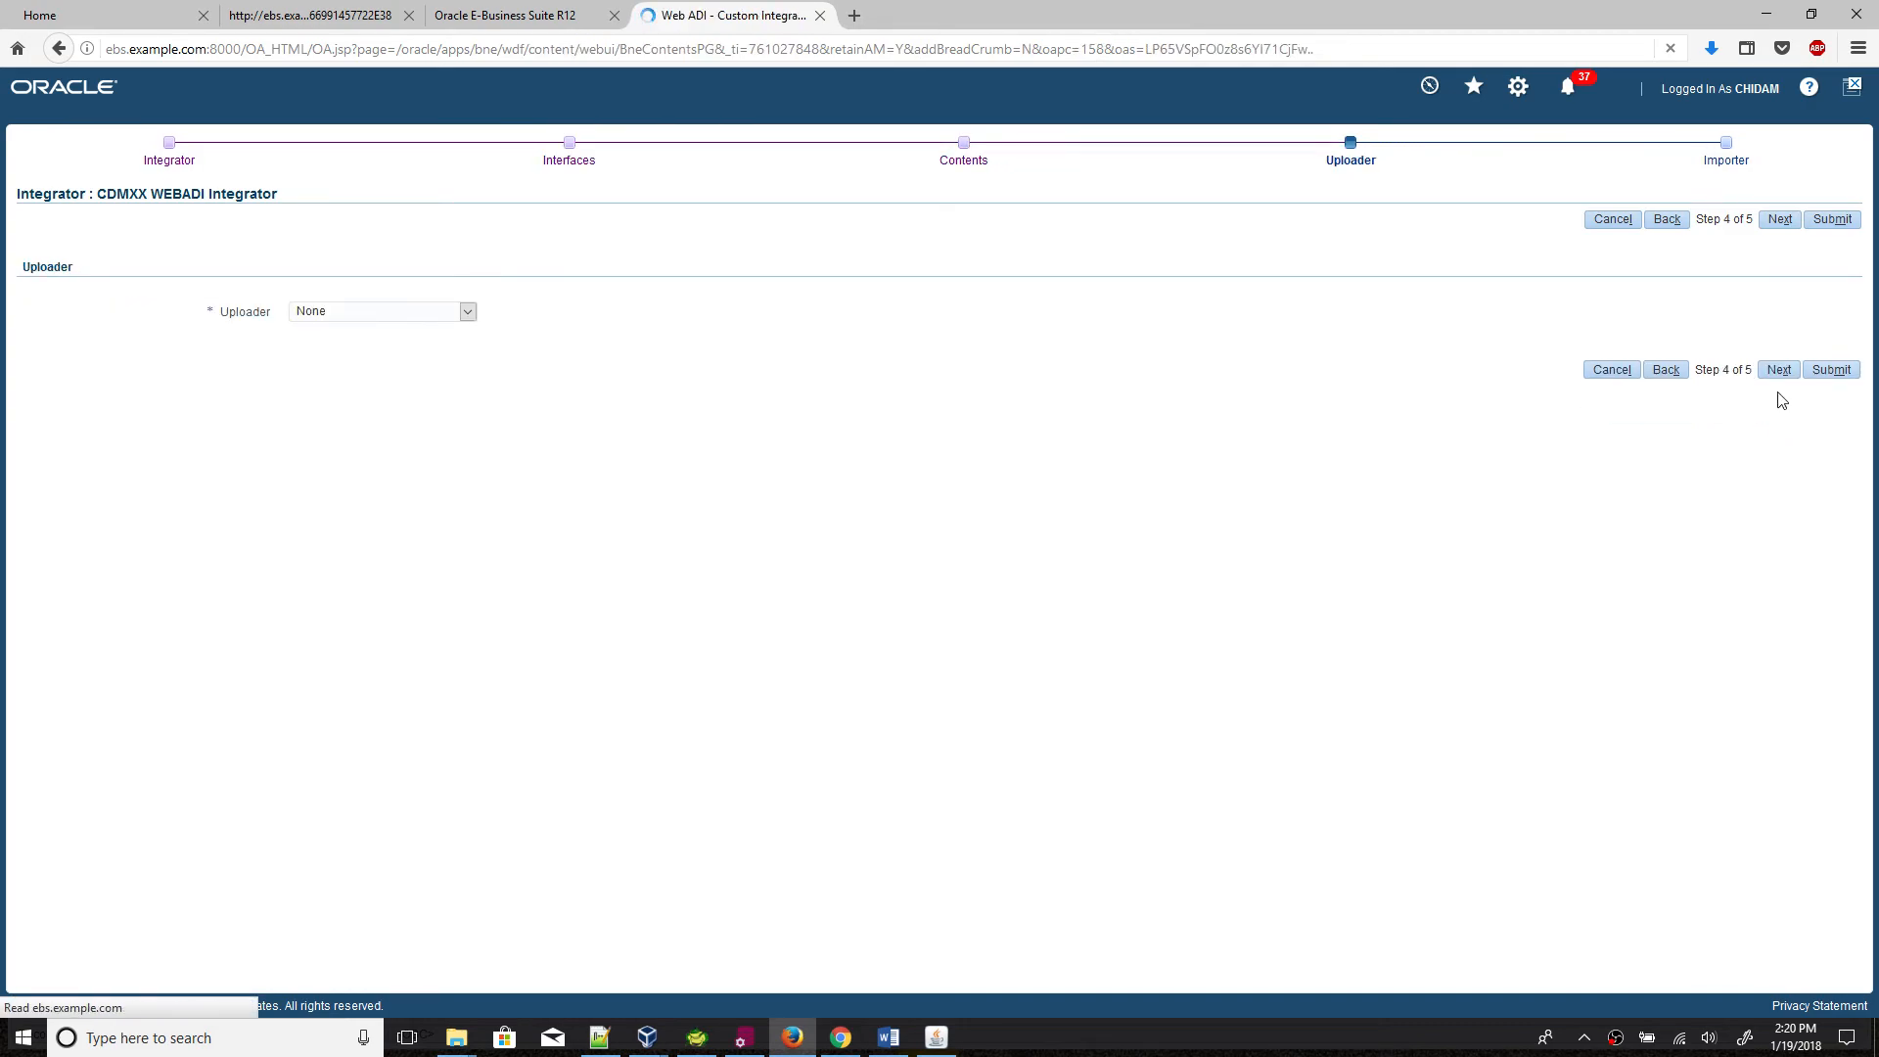
click(1778, 371)
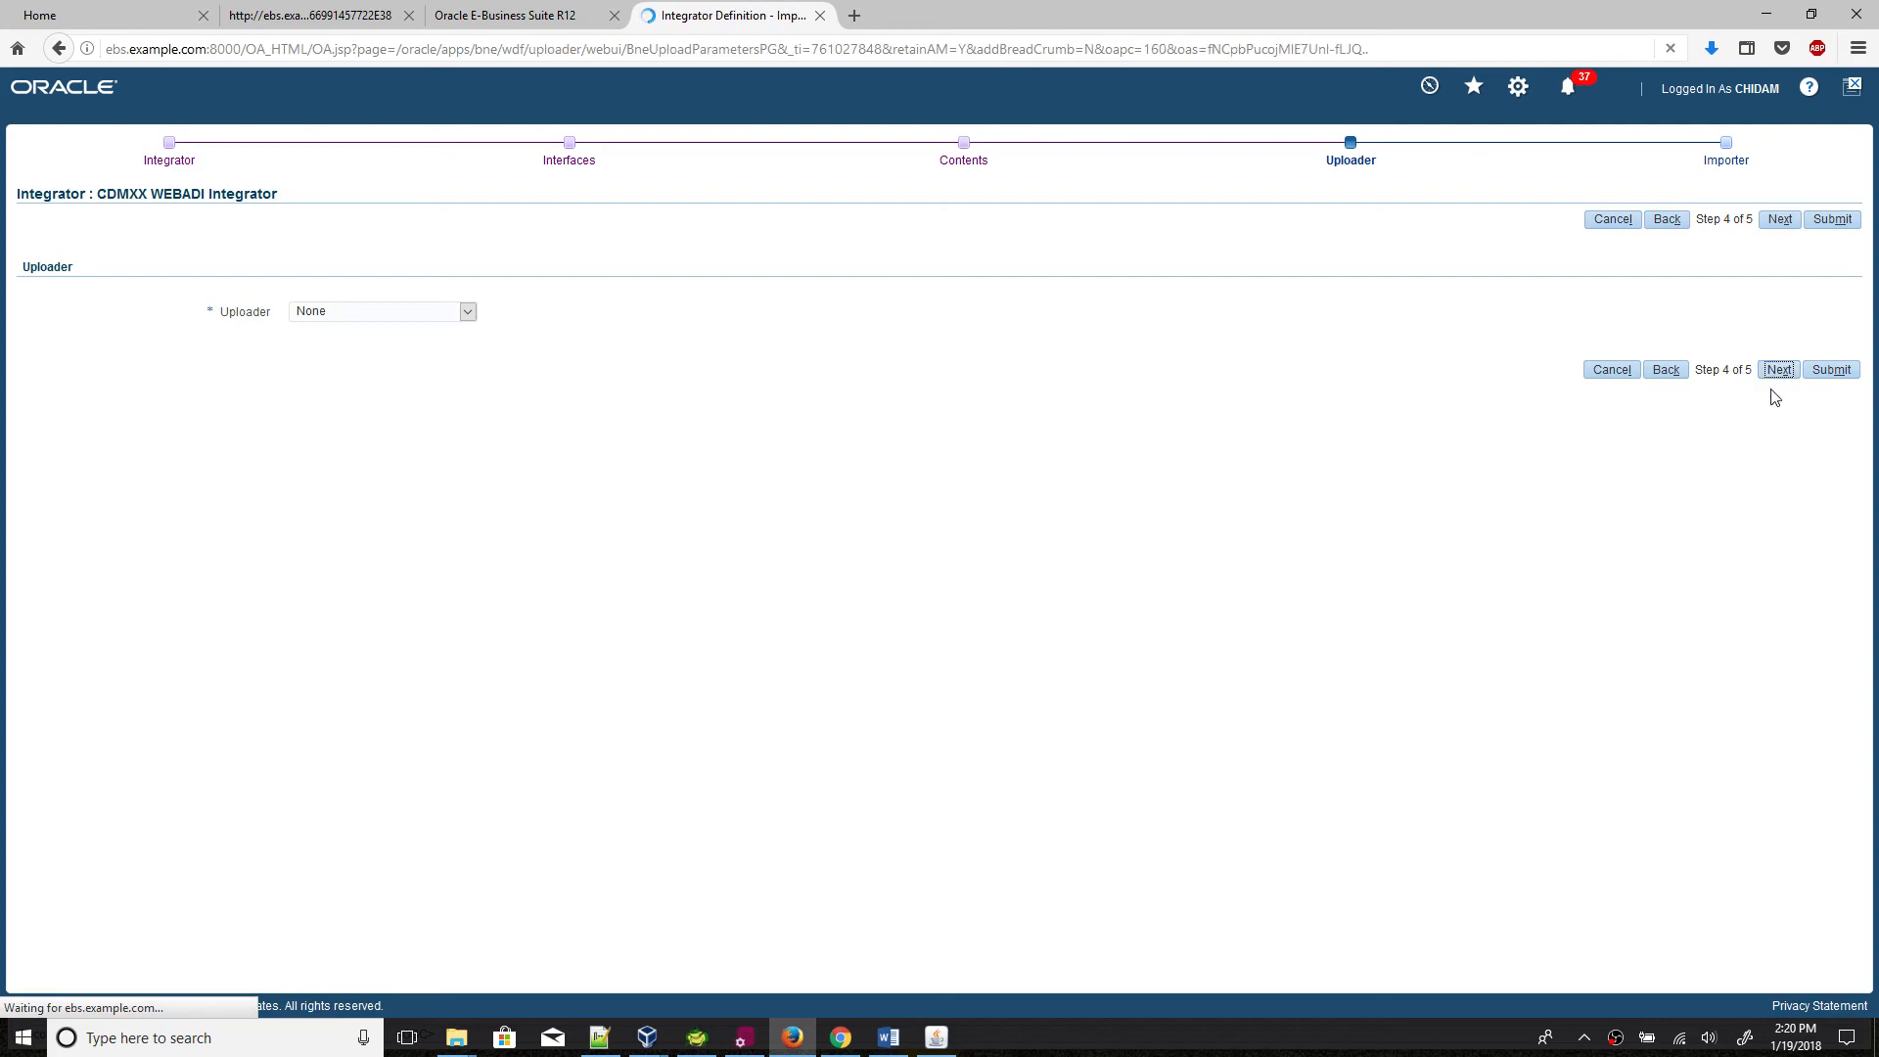
click(1828, 371)
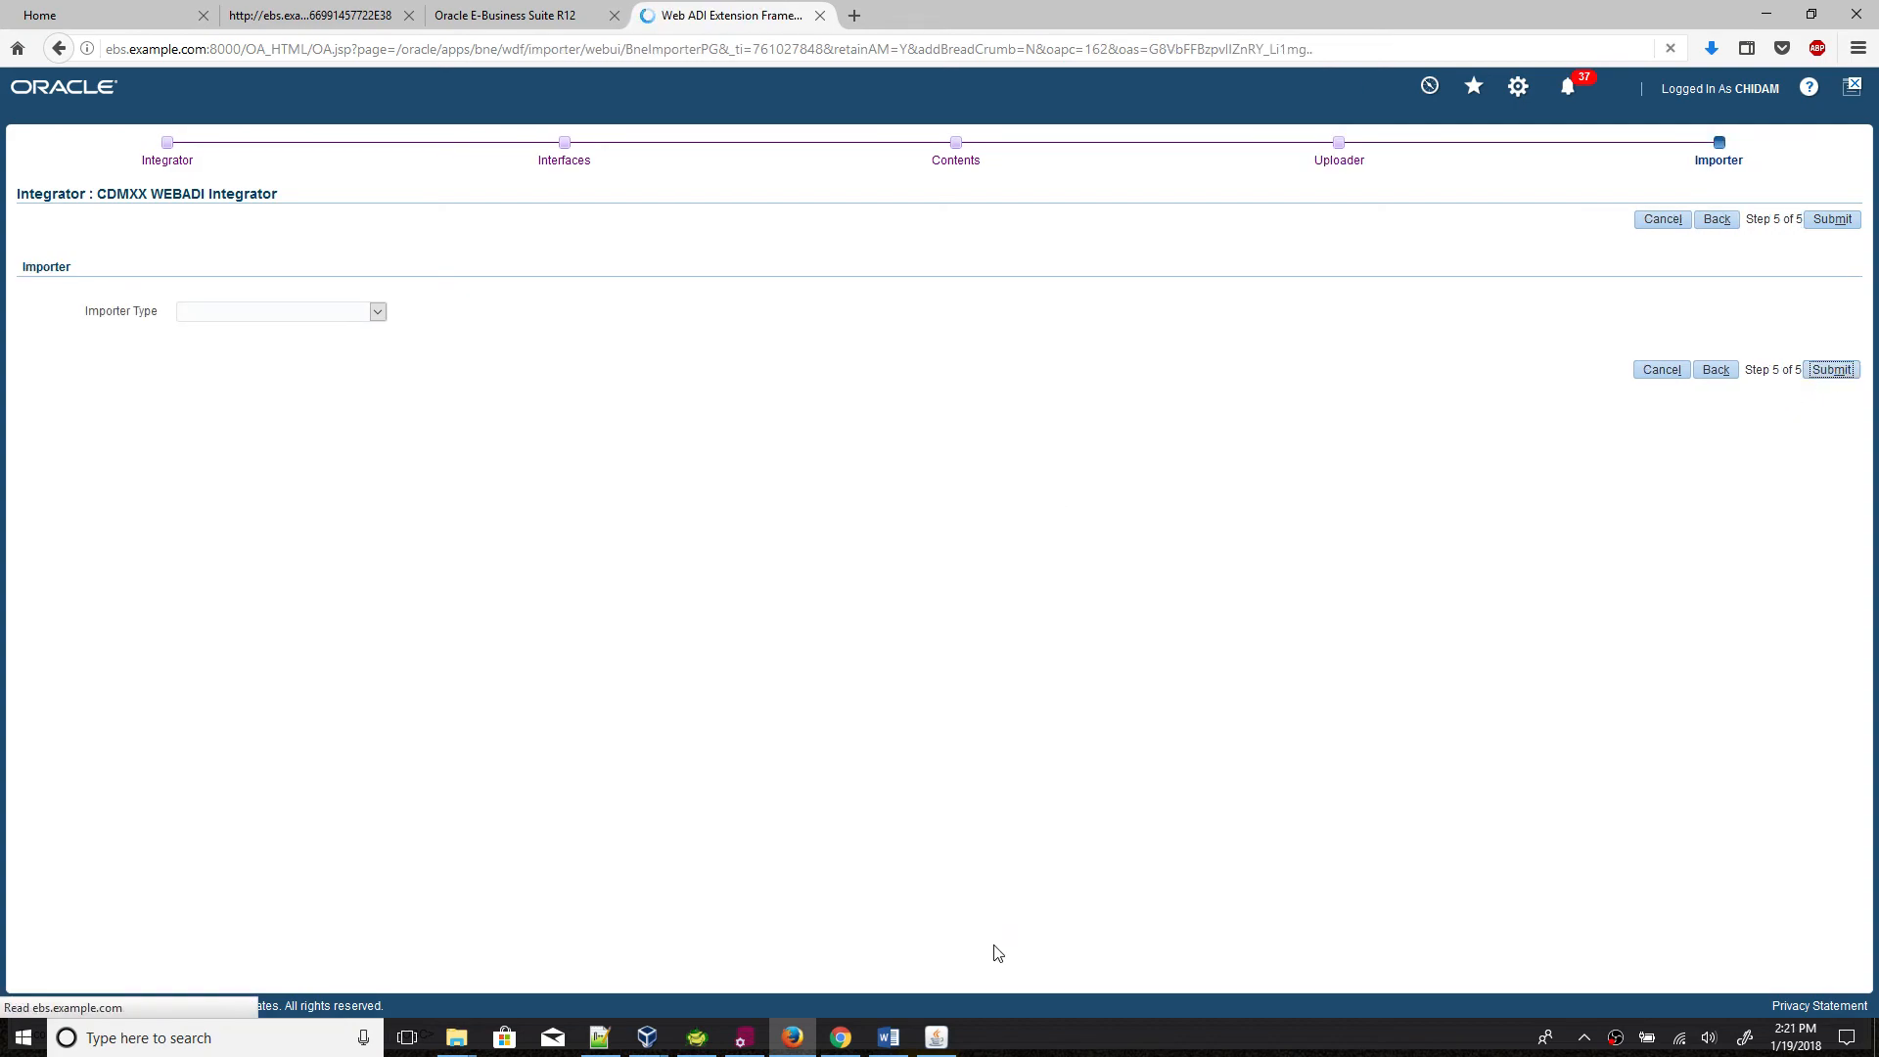
Step: Switch to XXCDM Test Responsibility in Oracle Applications, launch CDMXX WEBADI Integrator and open the downloaded WebADI.xls with Microsoft Excel
click(945, 1045)
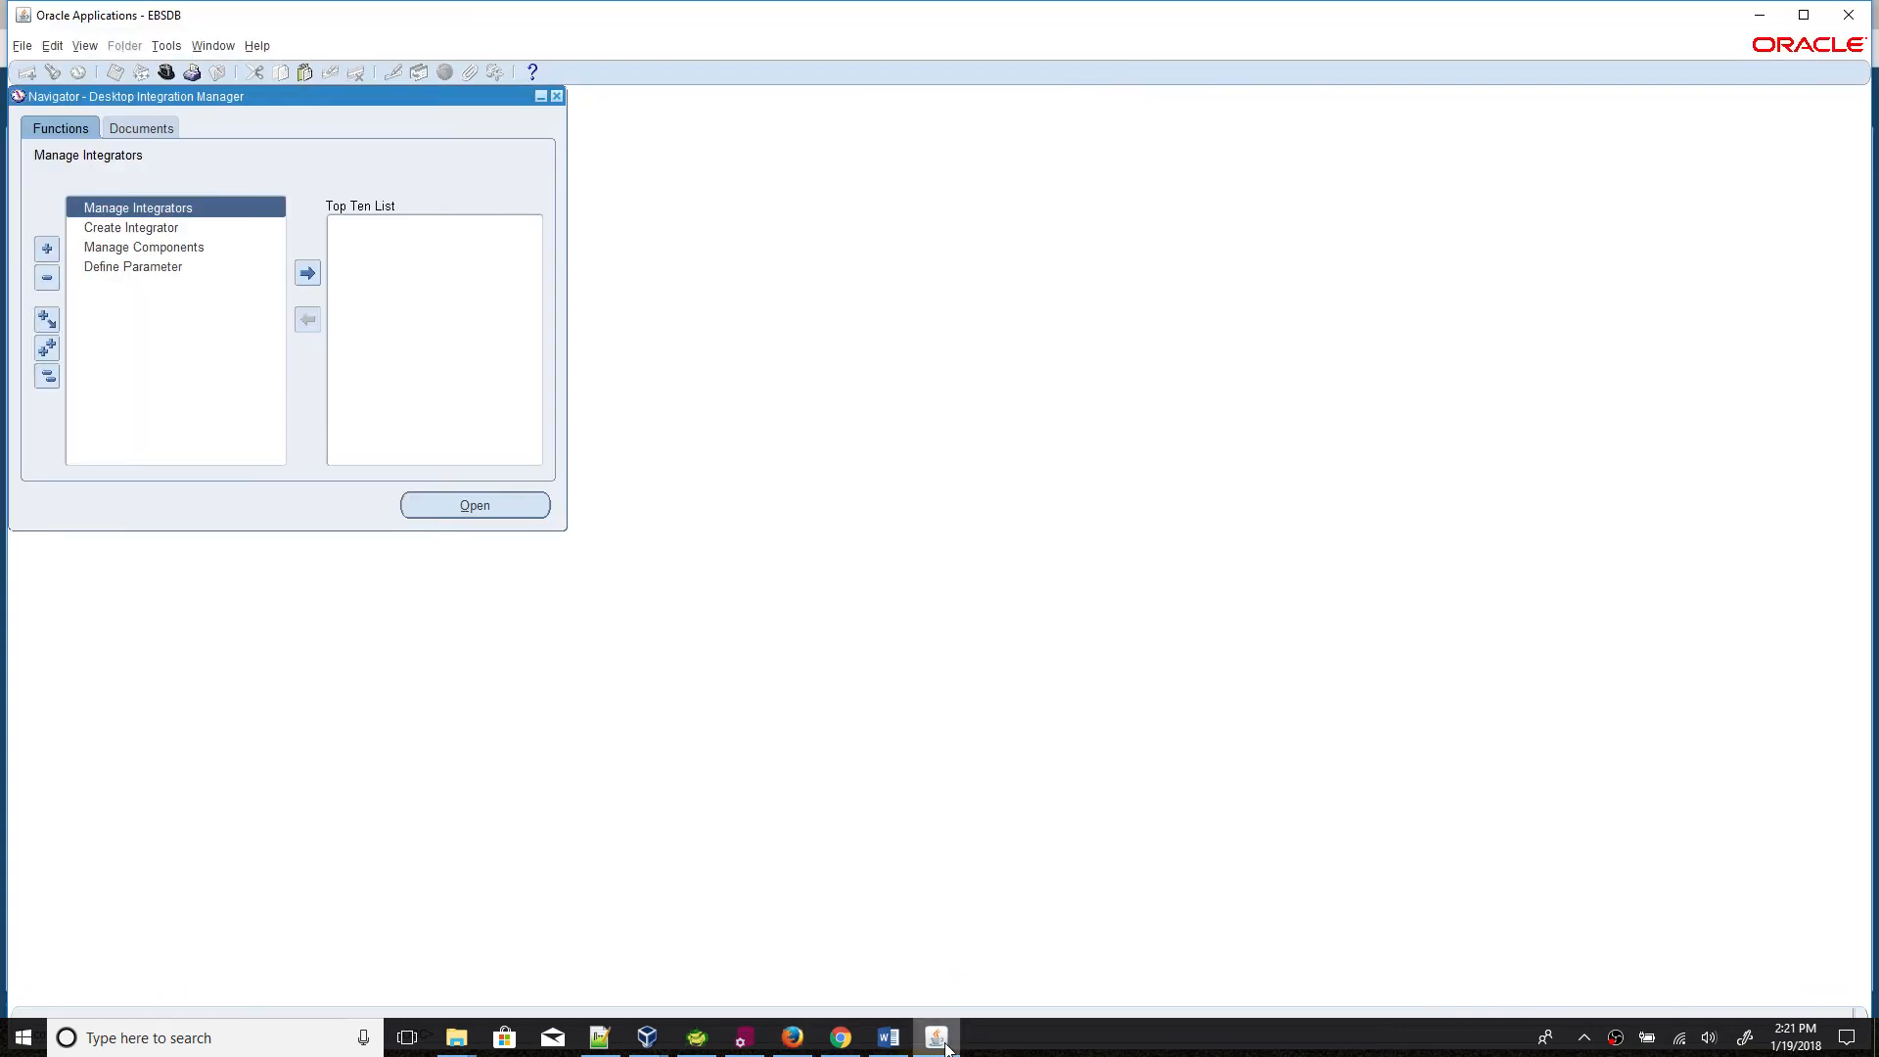
click(167, 73)
double_click(124, 490)
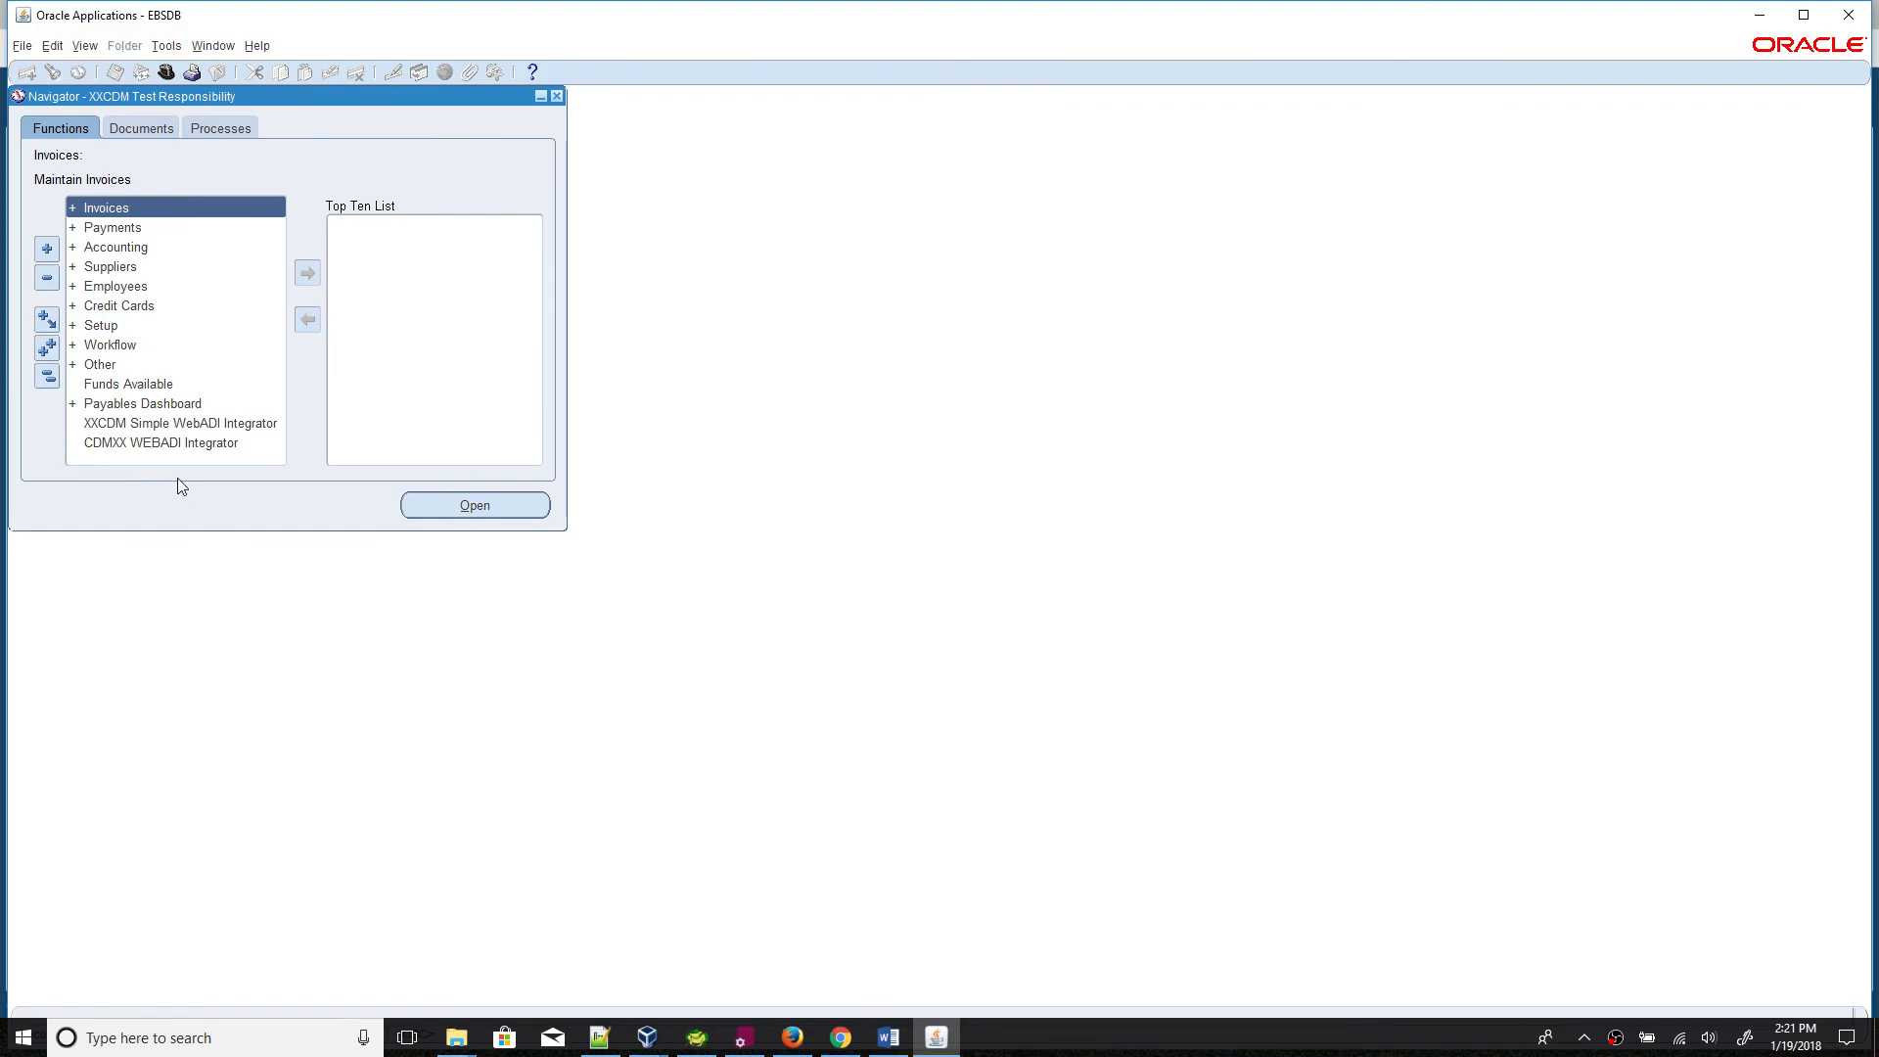
double_click(168, 443)
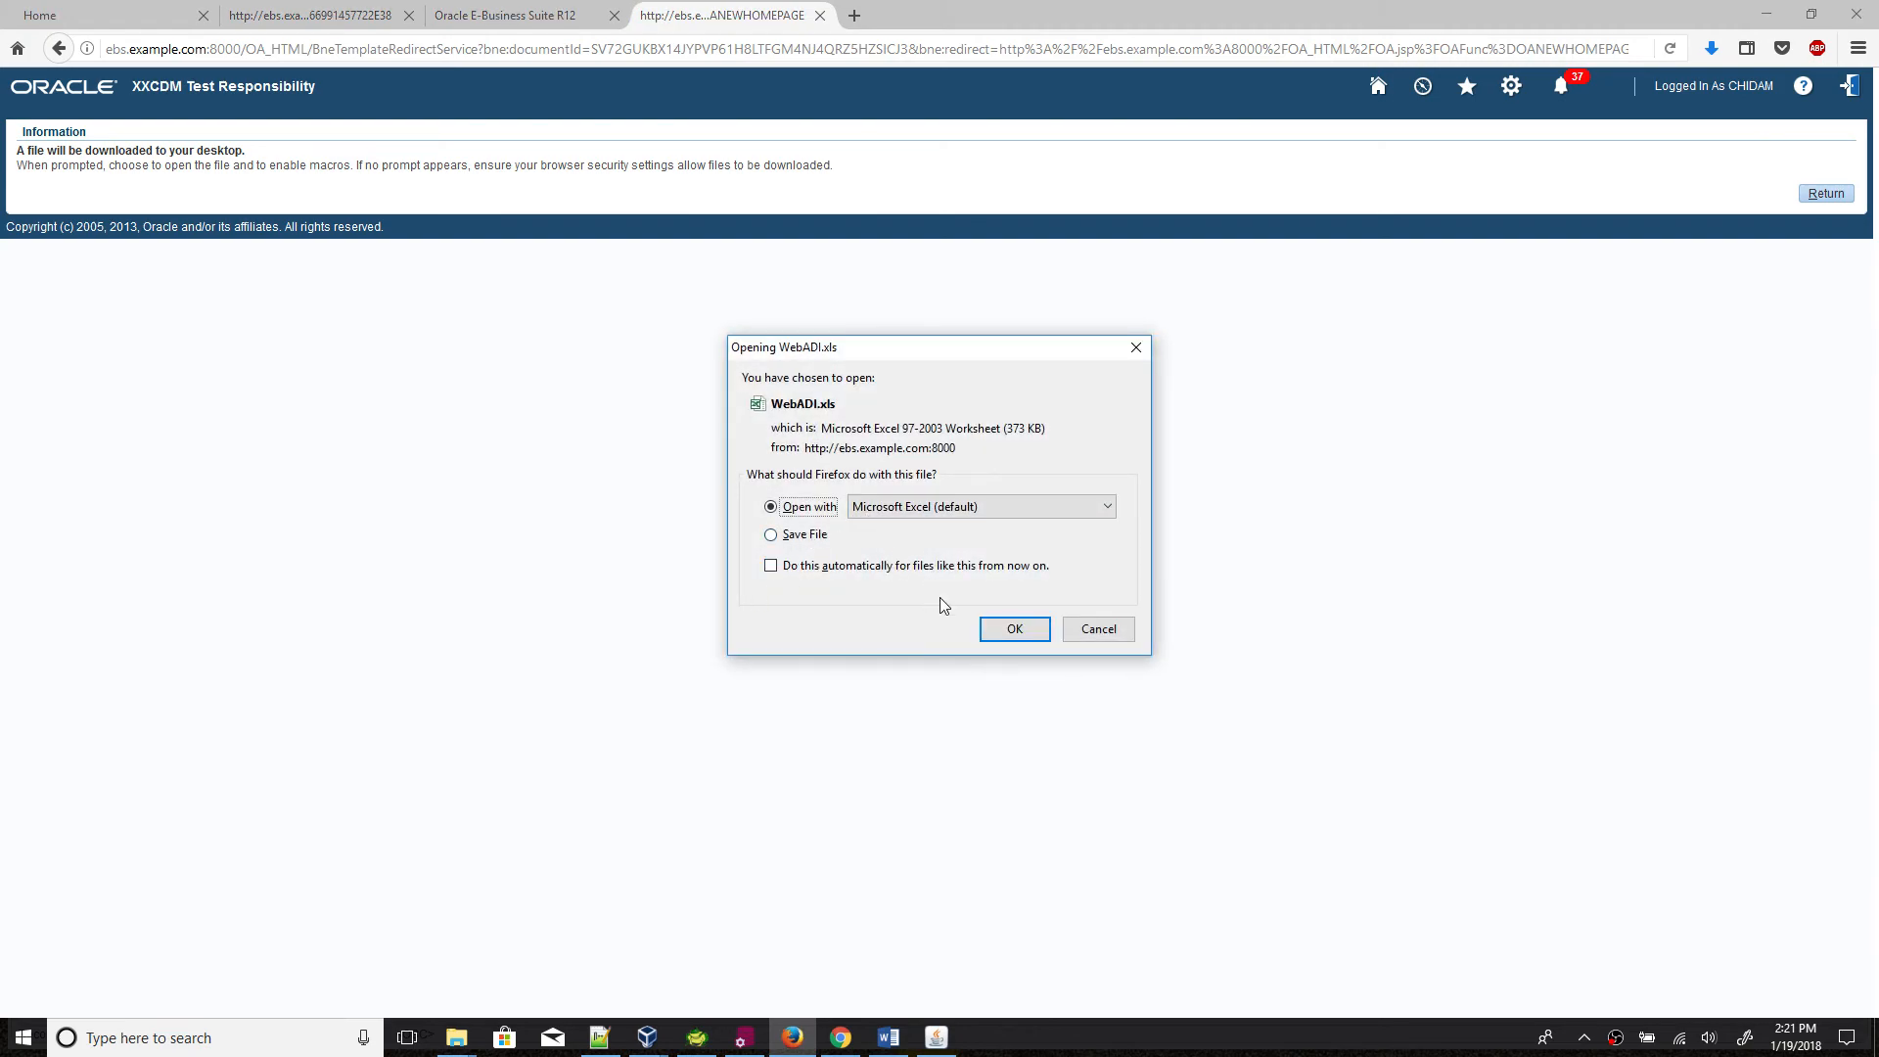
click(1012, 629)
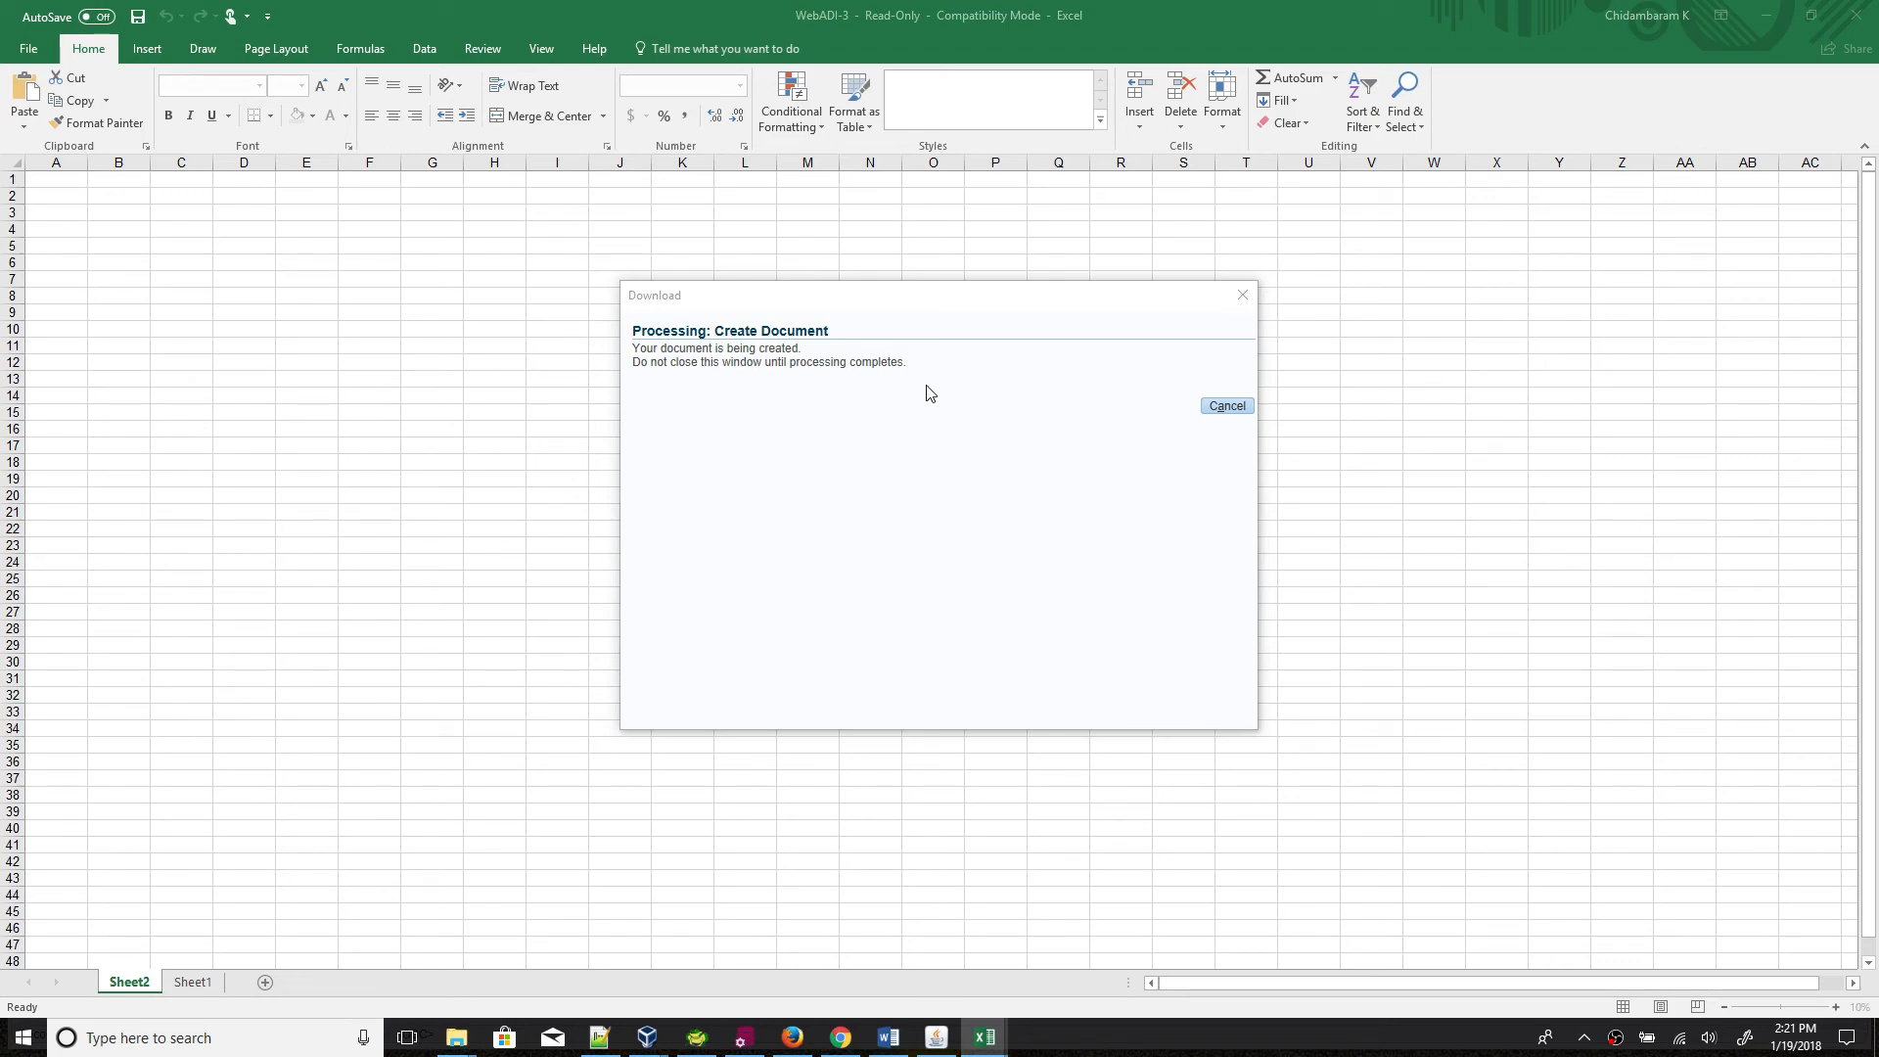
Step: Switch to Toad for Oracle and run DELETE XXCDM_AP_INVOICE_TAB on a new line below the table's select query
click(695, 1037)
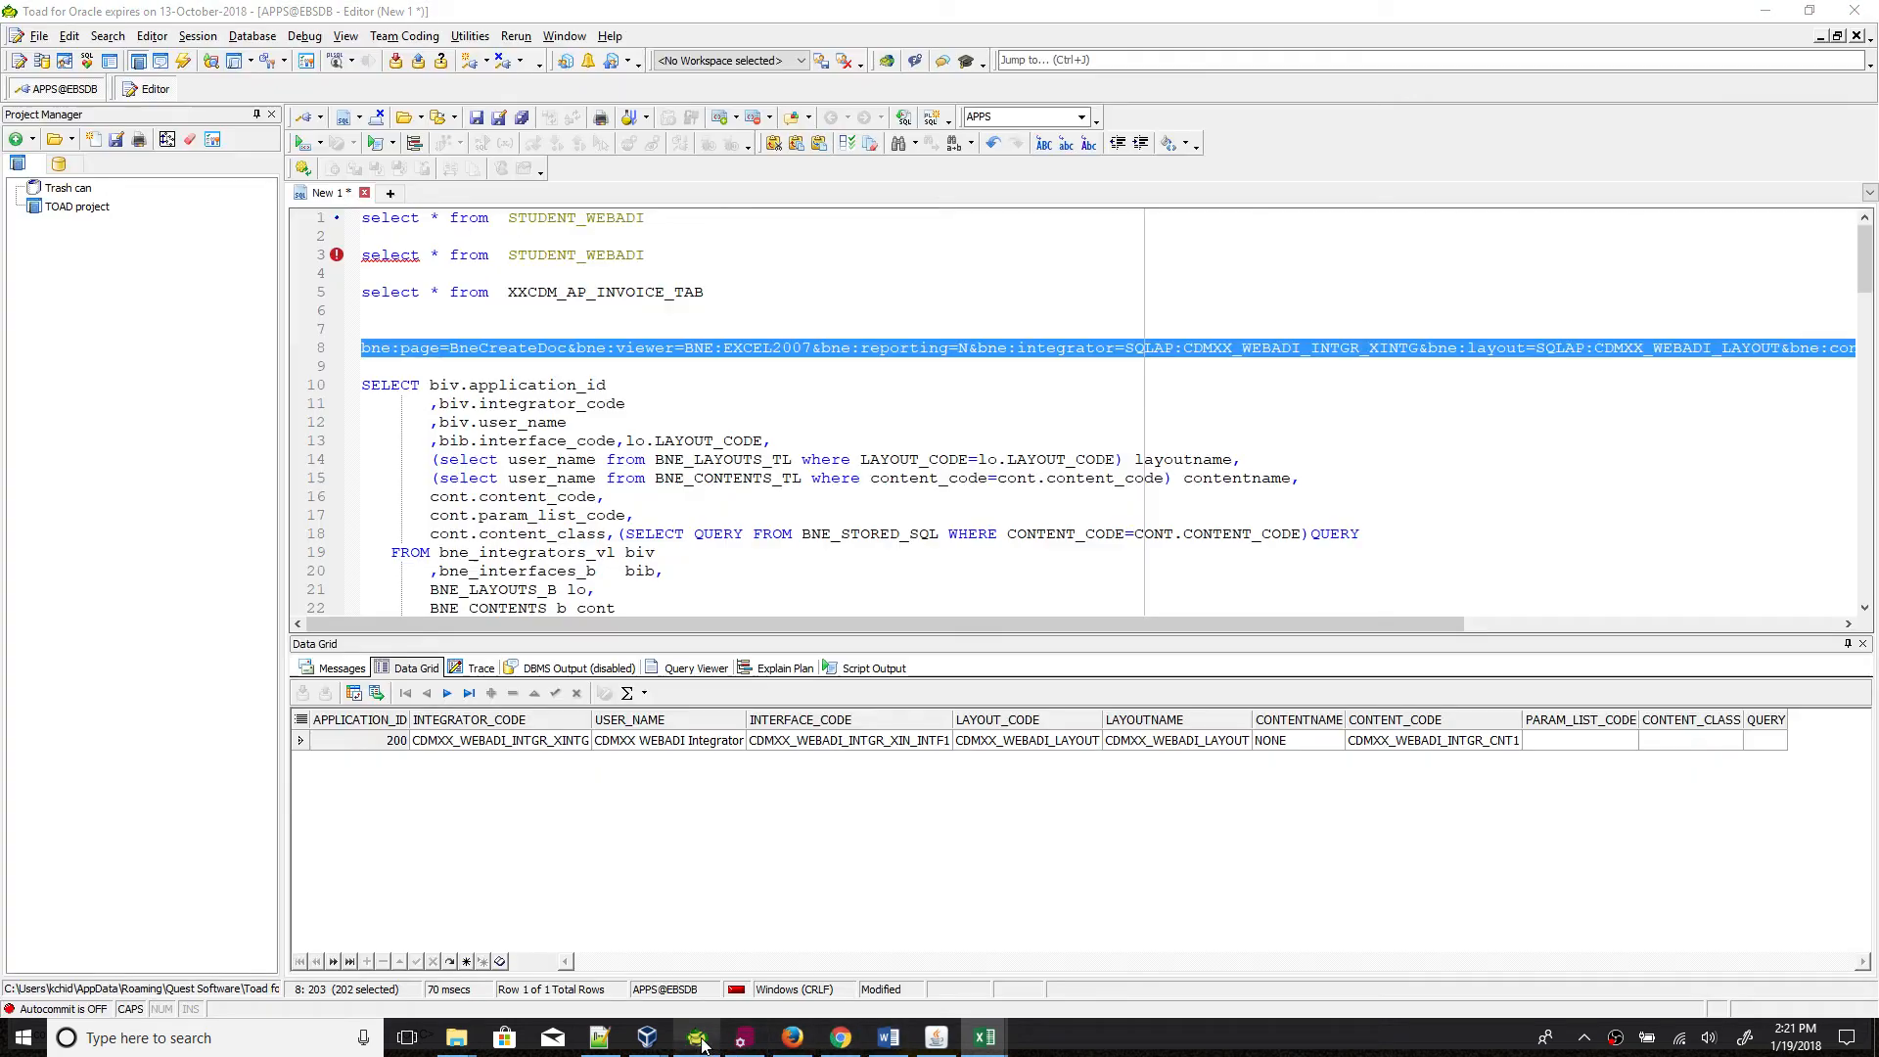
double_click(677, 293)
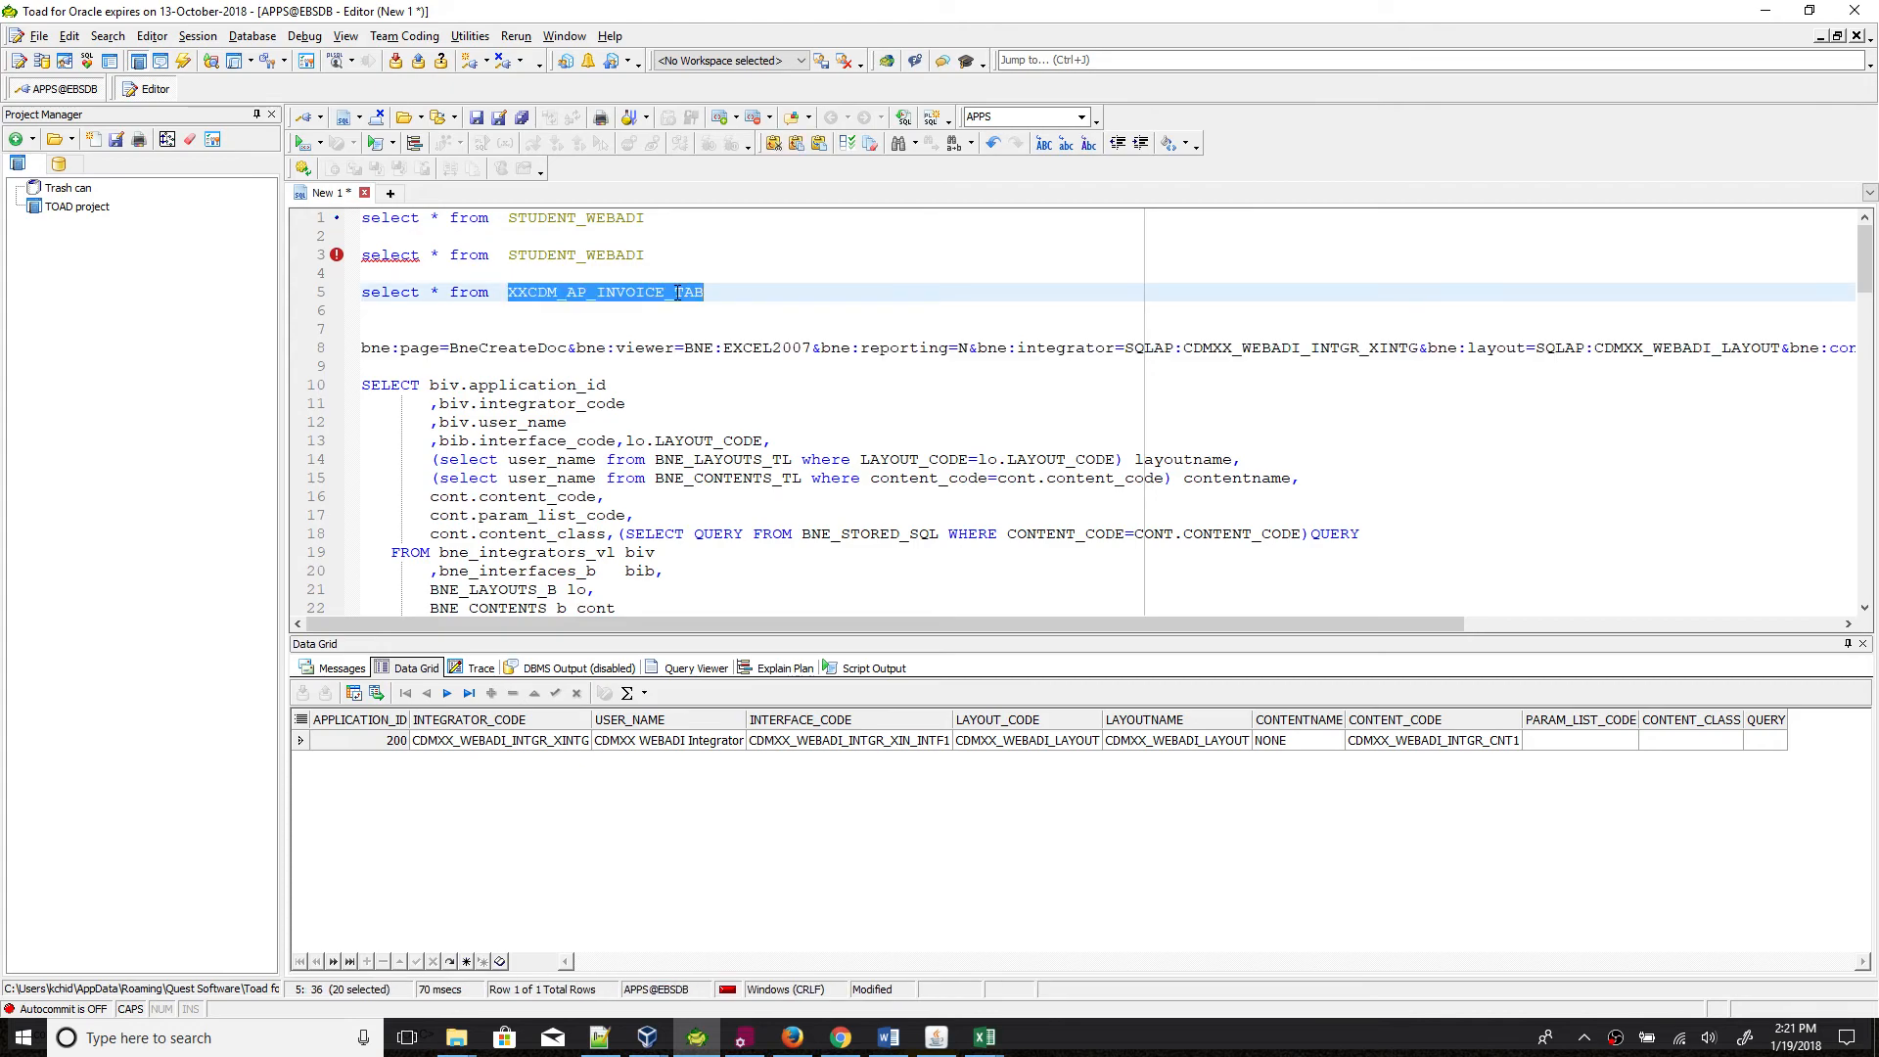
click(825, 297)
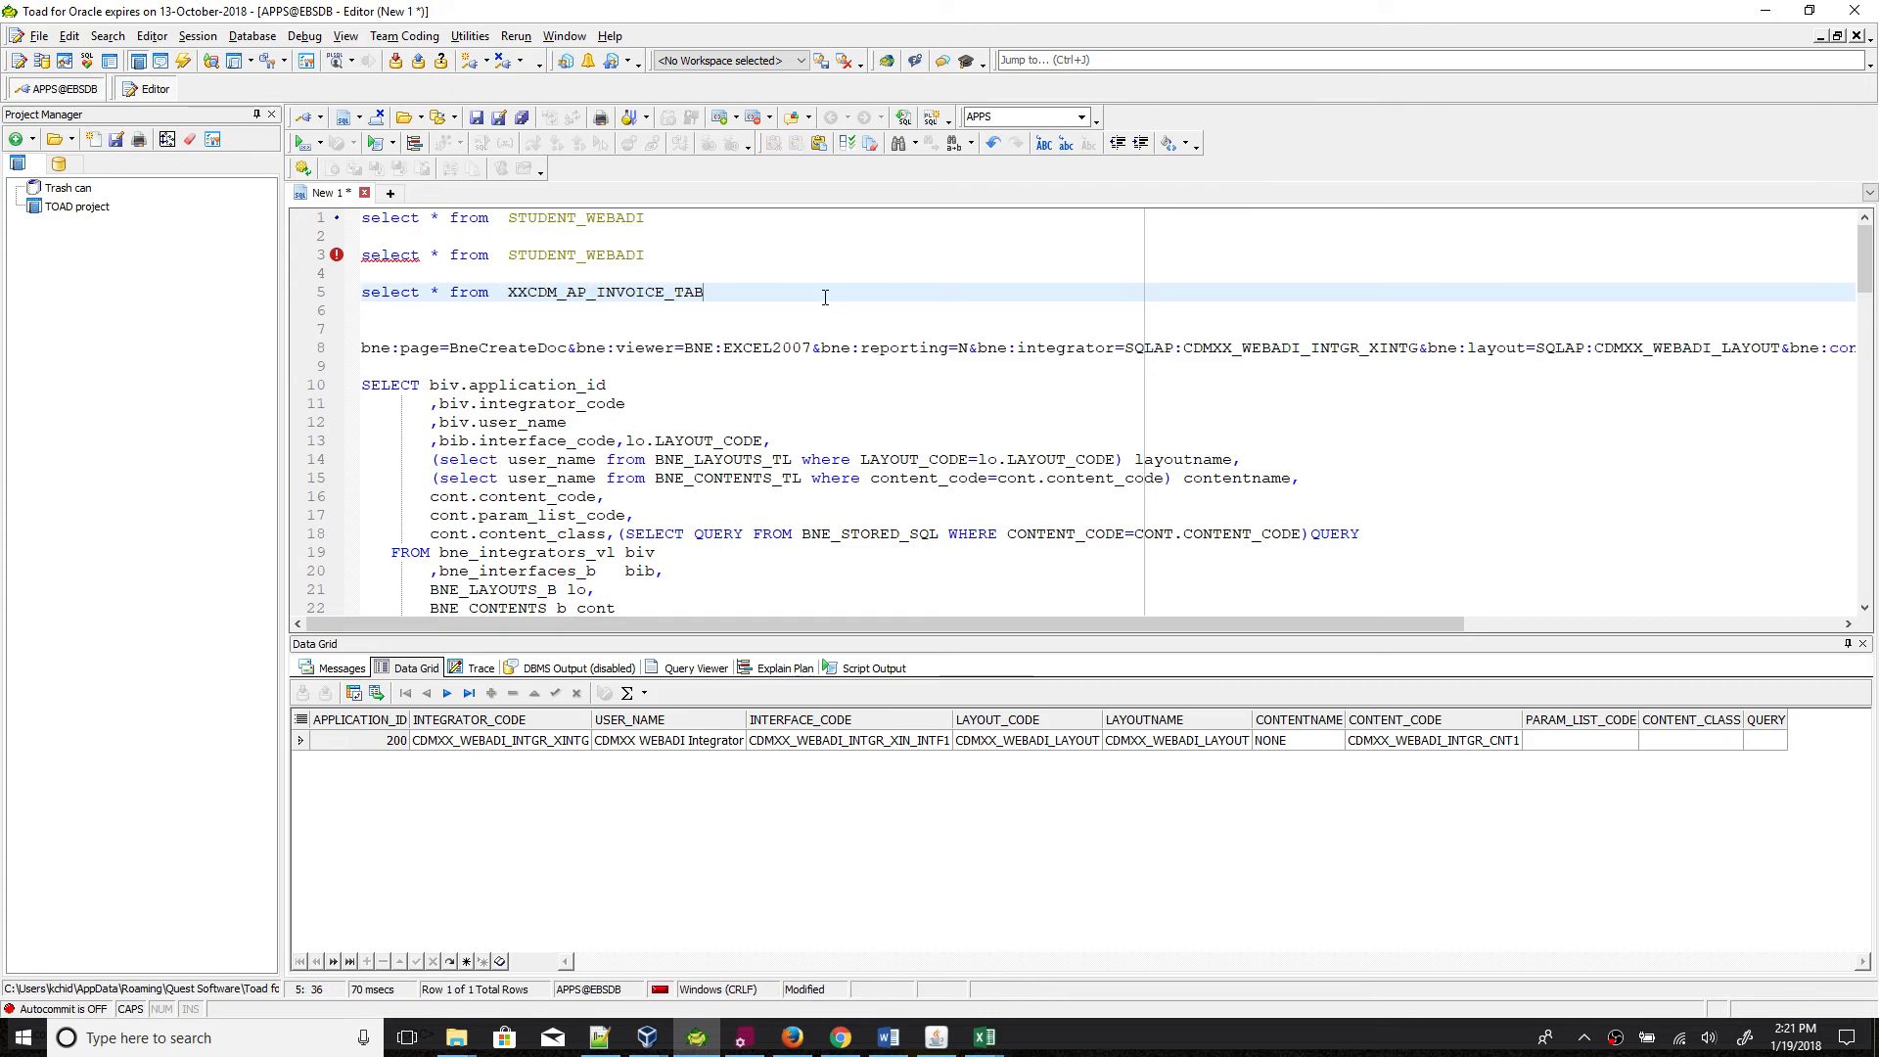
key(Return)
key(Return)
text(DEL)
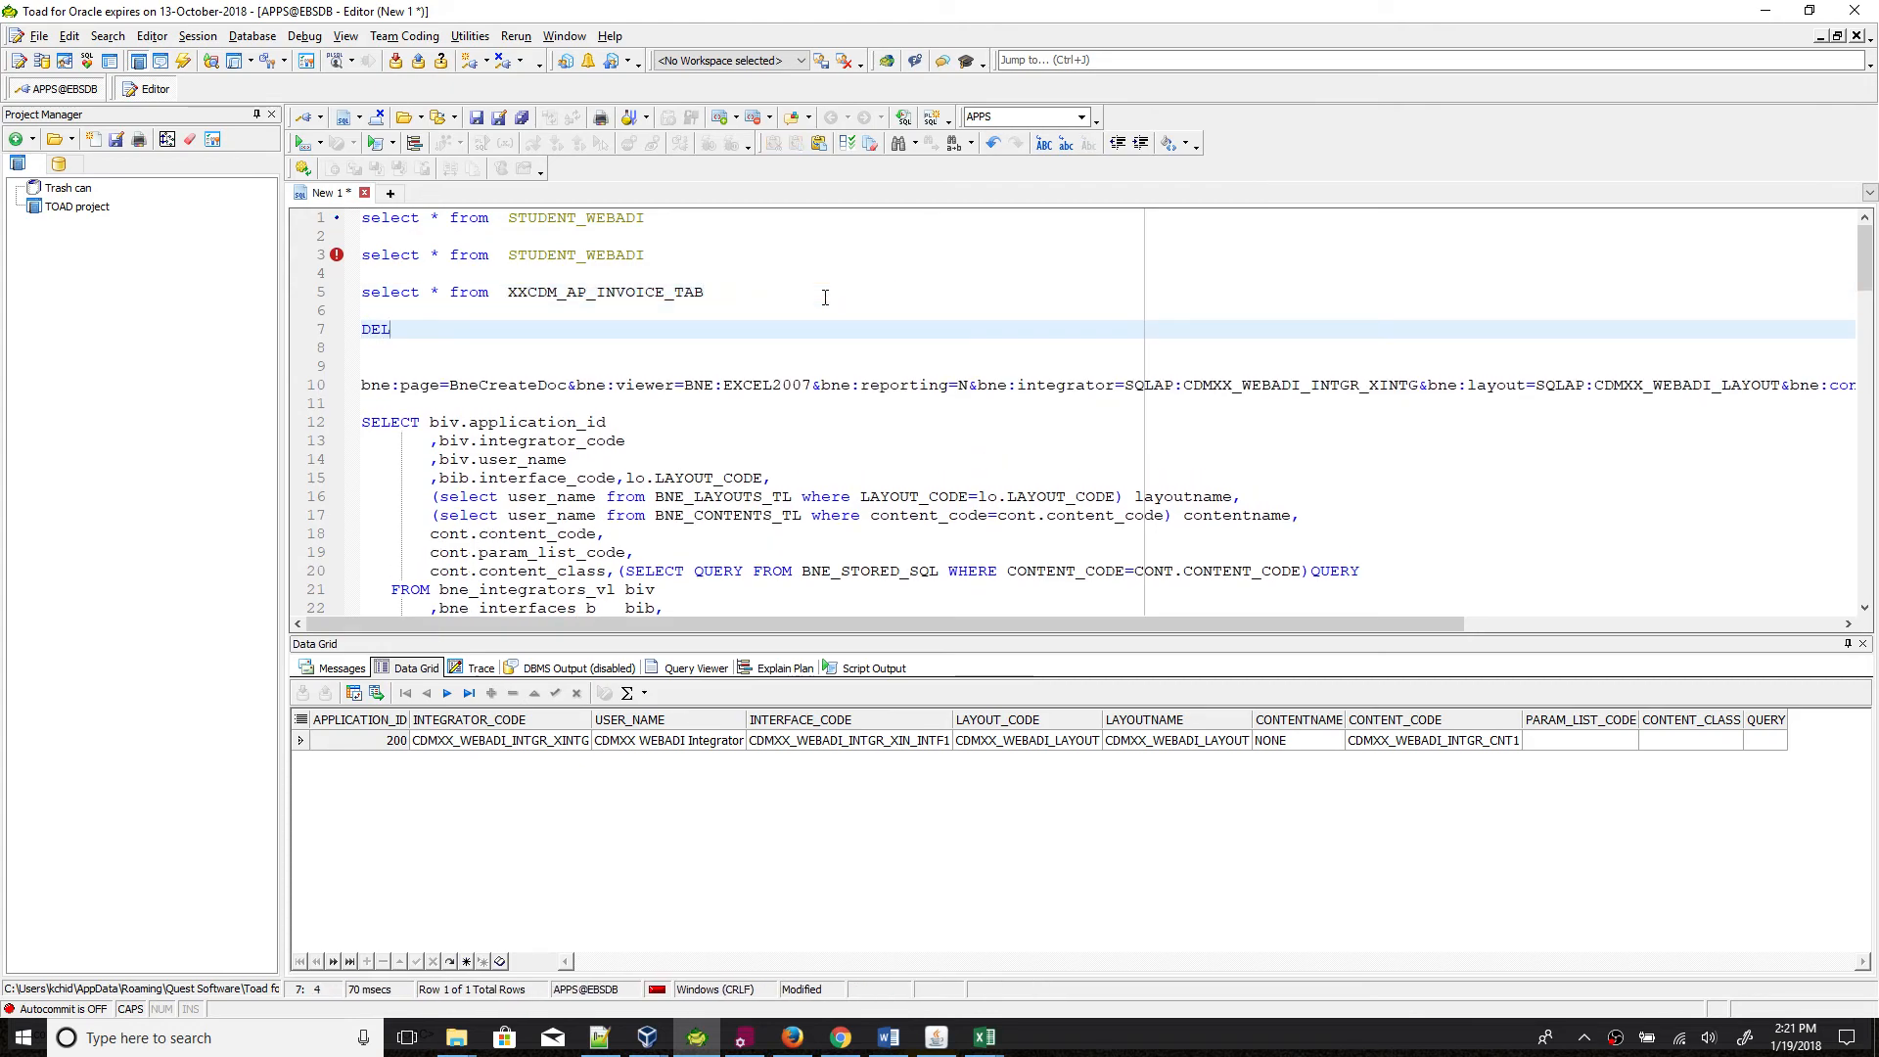
text(ETE XXCDM_AP_INVOICE_TAB)
key(F9)
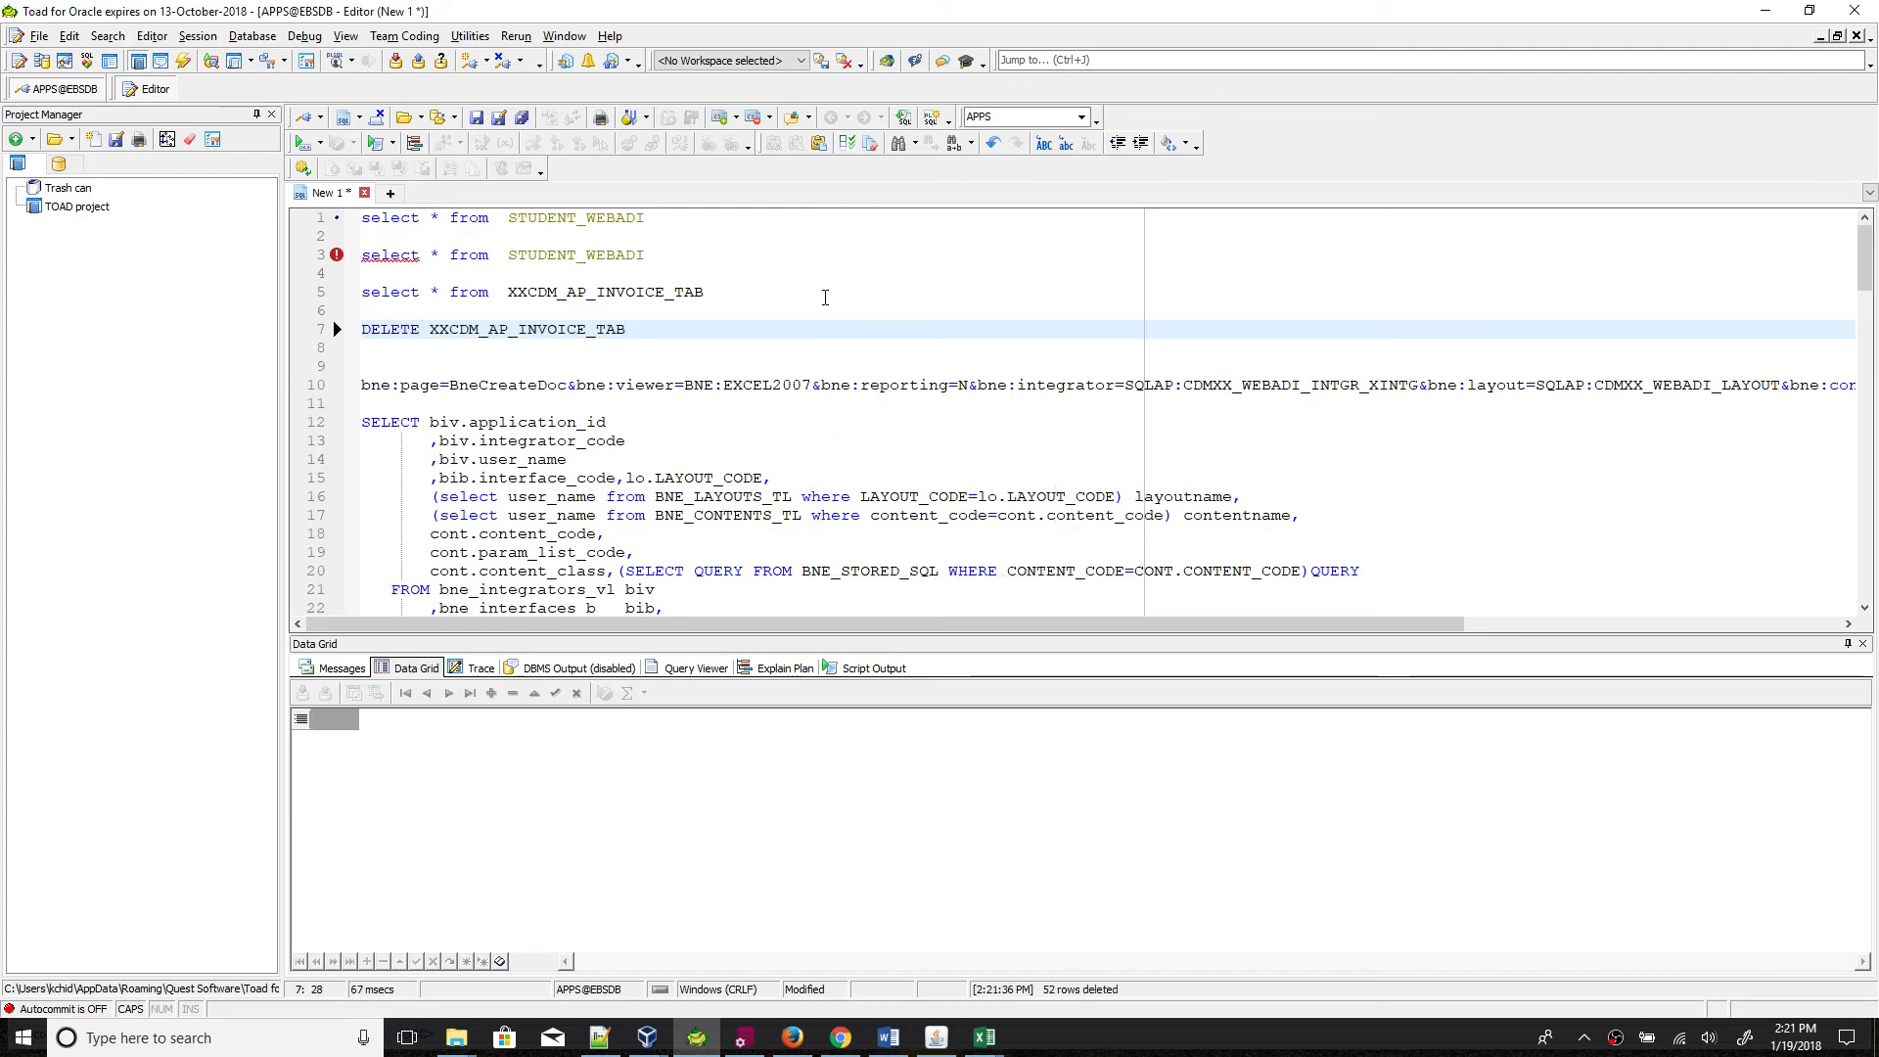
Step: Add a COMMIT statement below the delete statement and execute it
key(Return)
key(Return)
text(COMMIT)
key(F9)
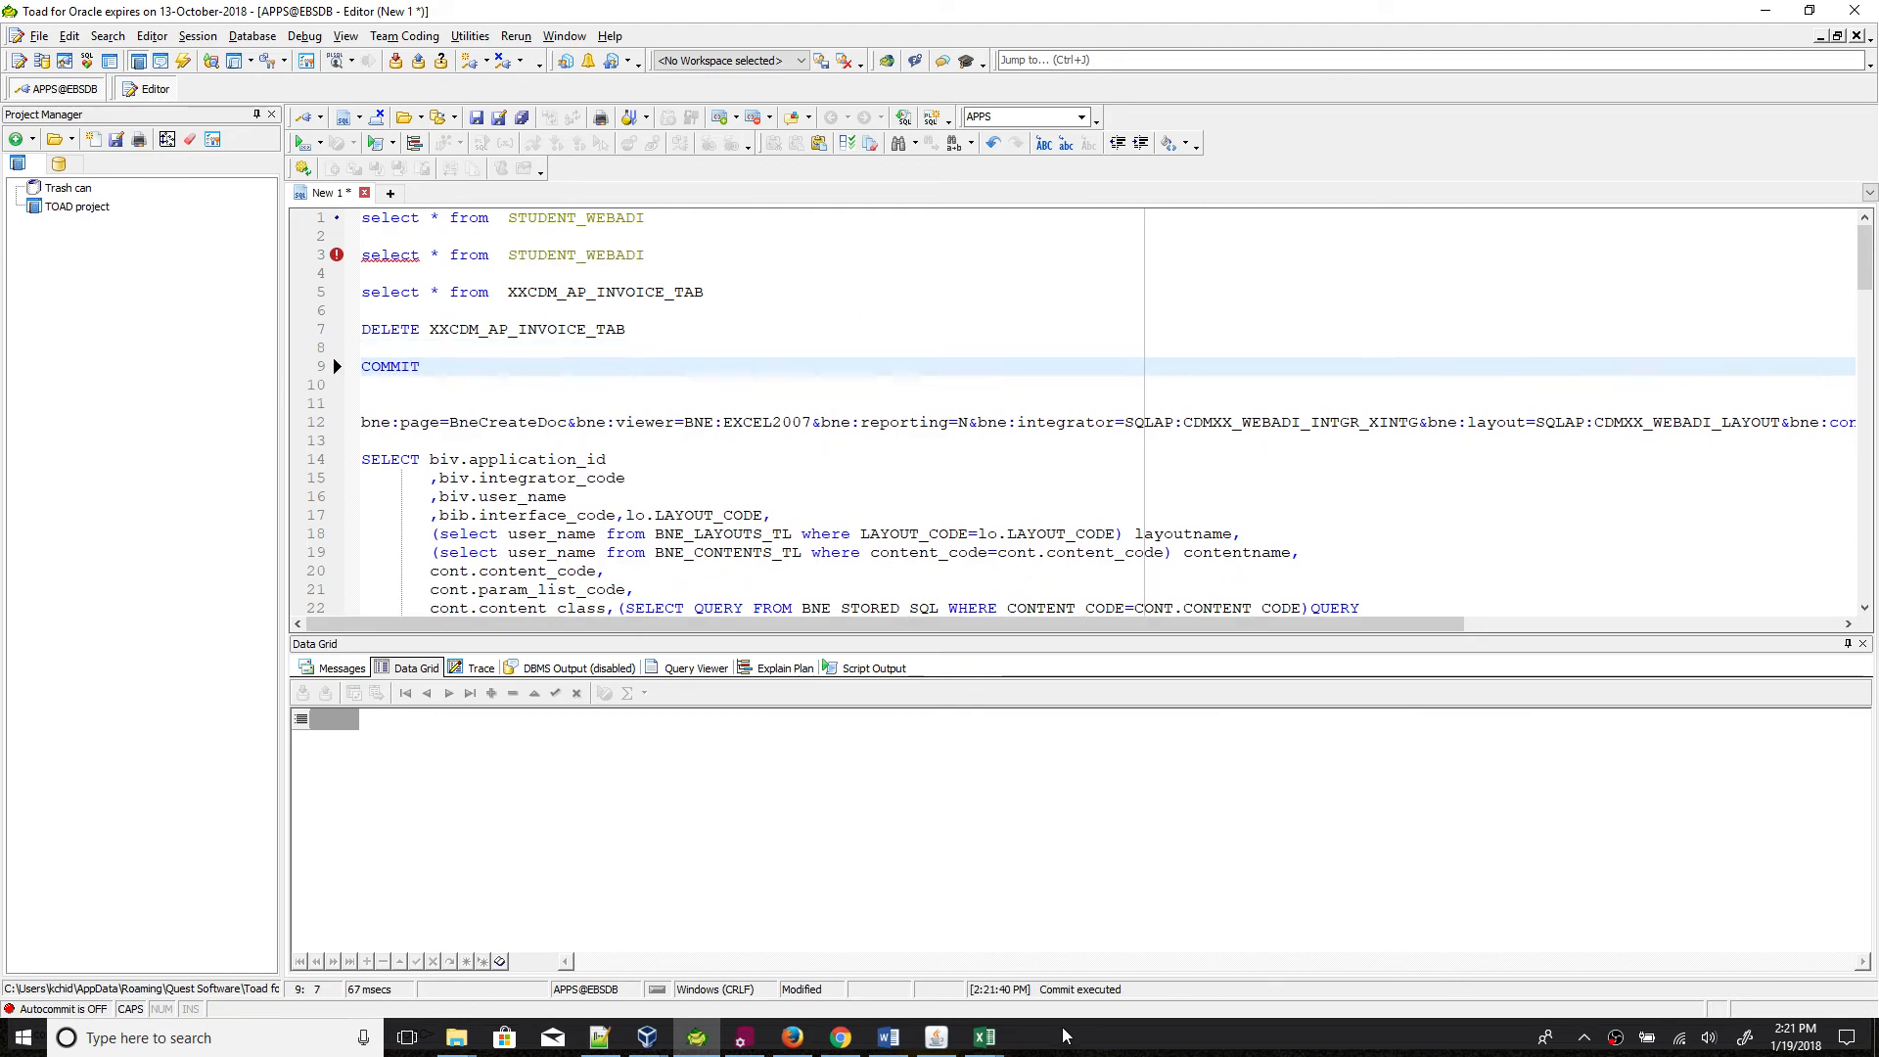
Step: Switch to Excel, view the generated WebADI sheet and close the document creation confirmation in WebADI-3
click(996, 1046)
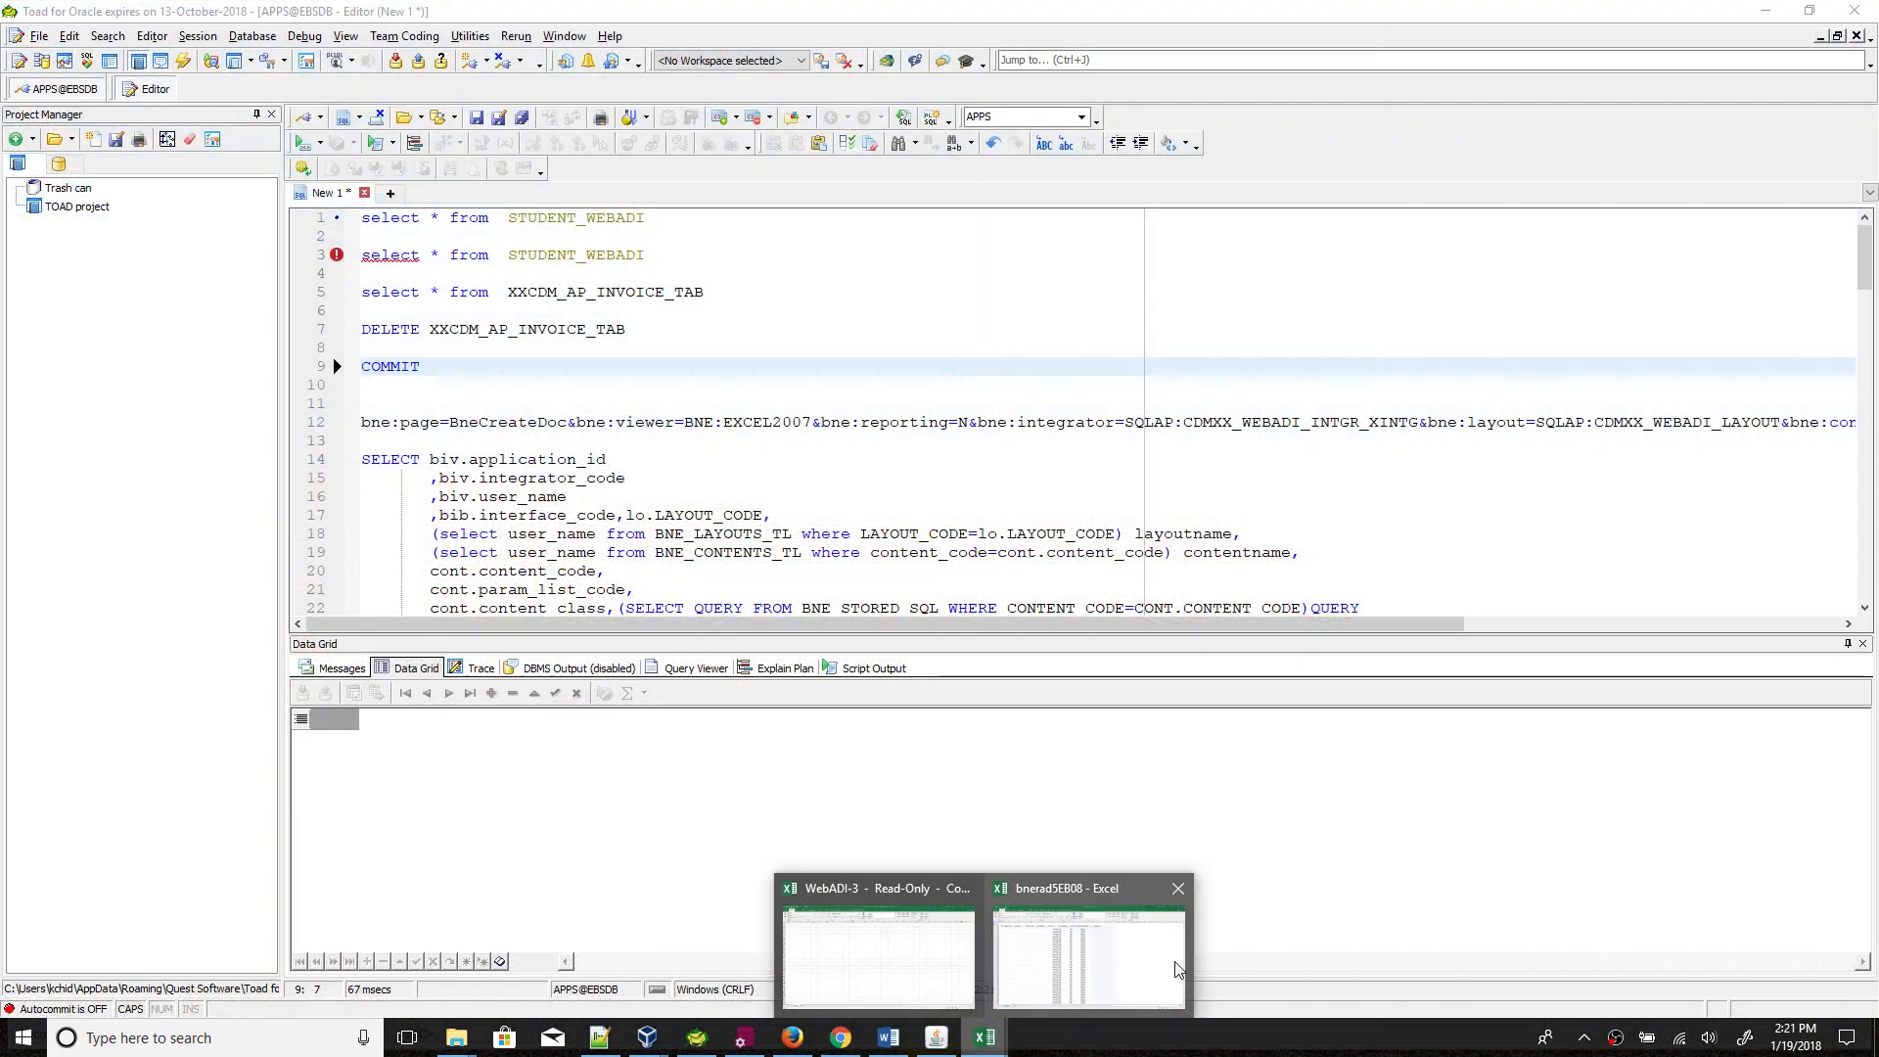
mouse_move(1126, 940)
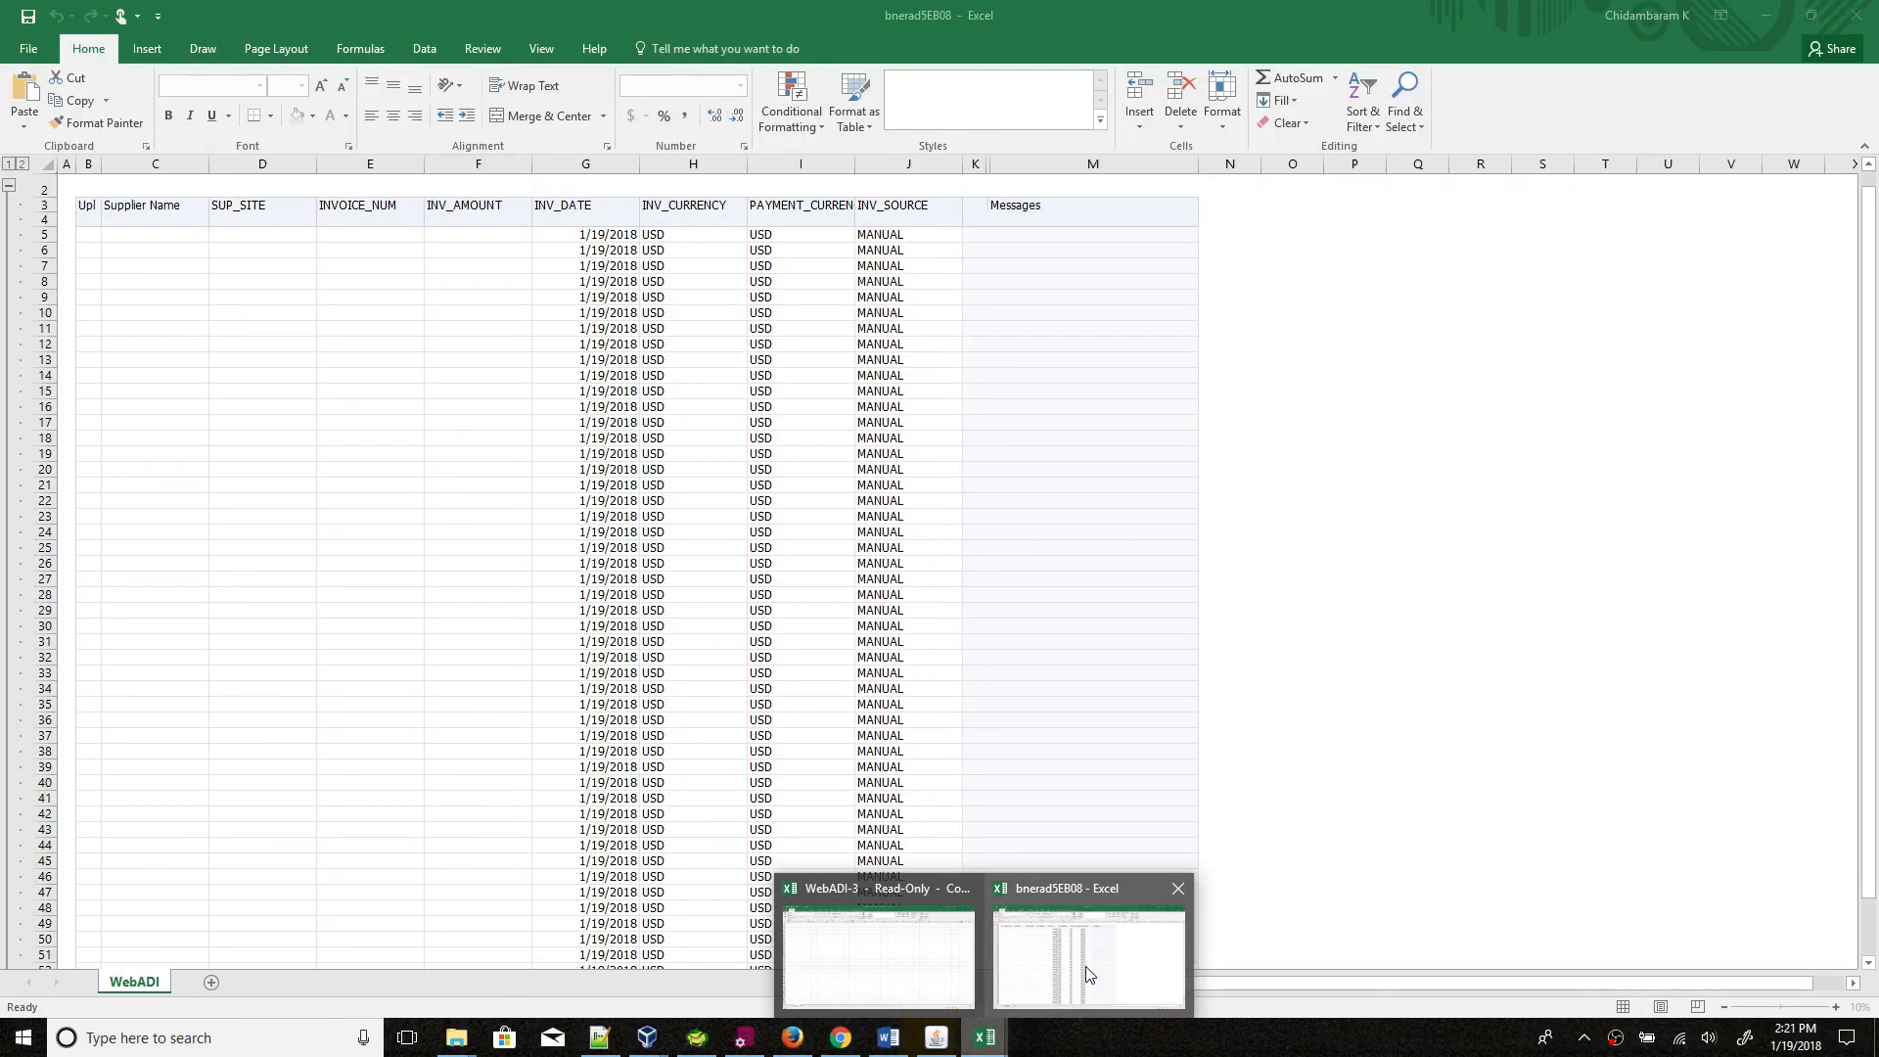
click(1084, 966)
click(977, 1037)
click(908, 971)
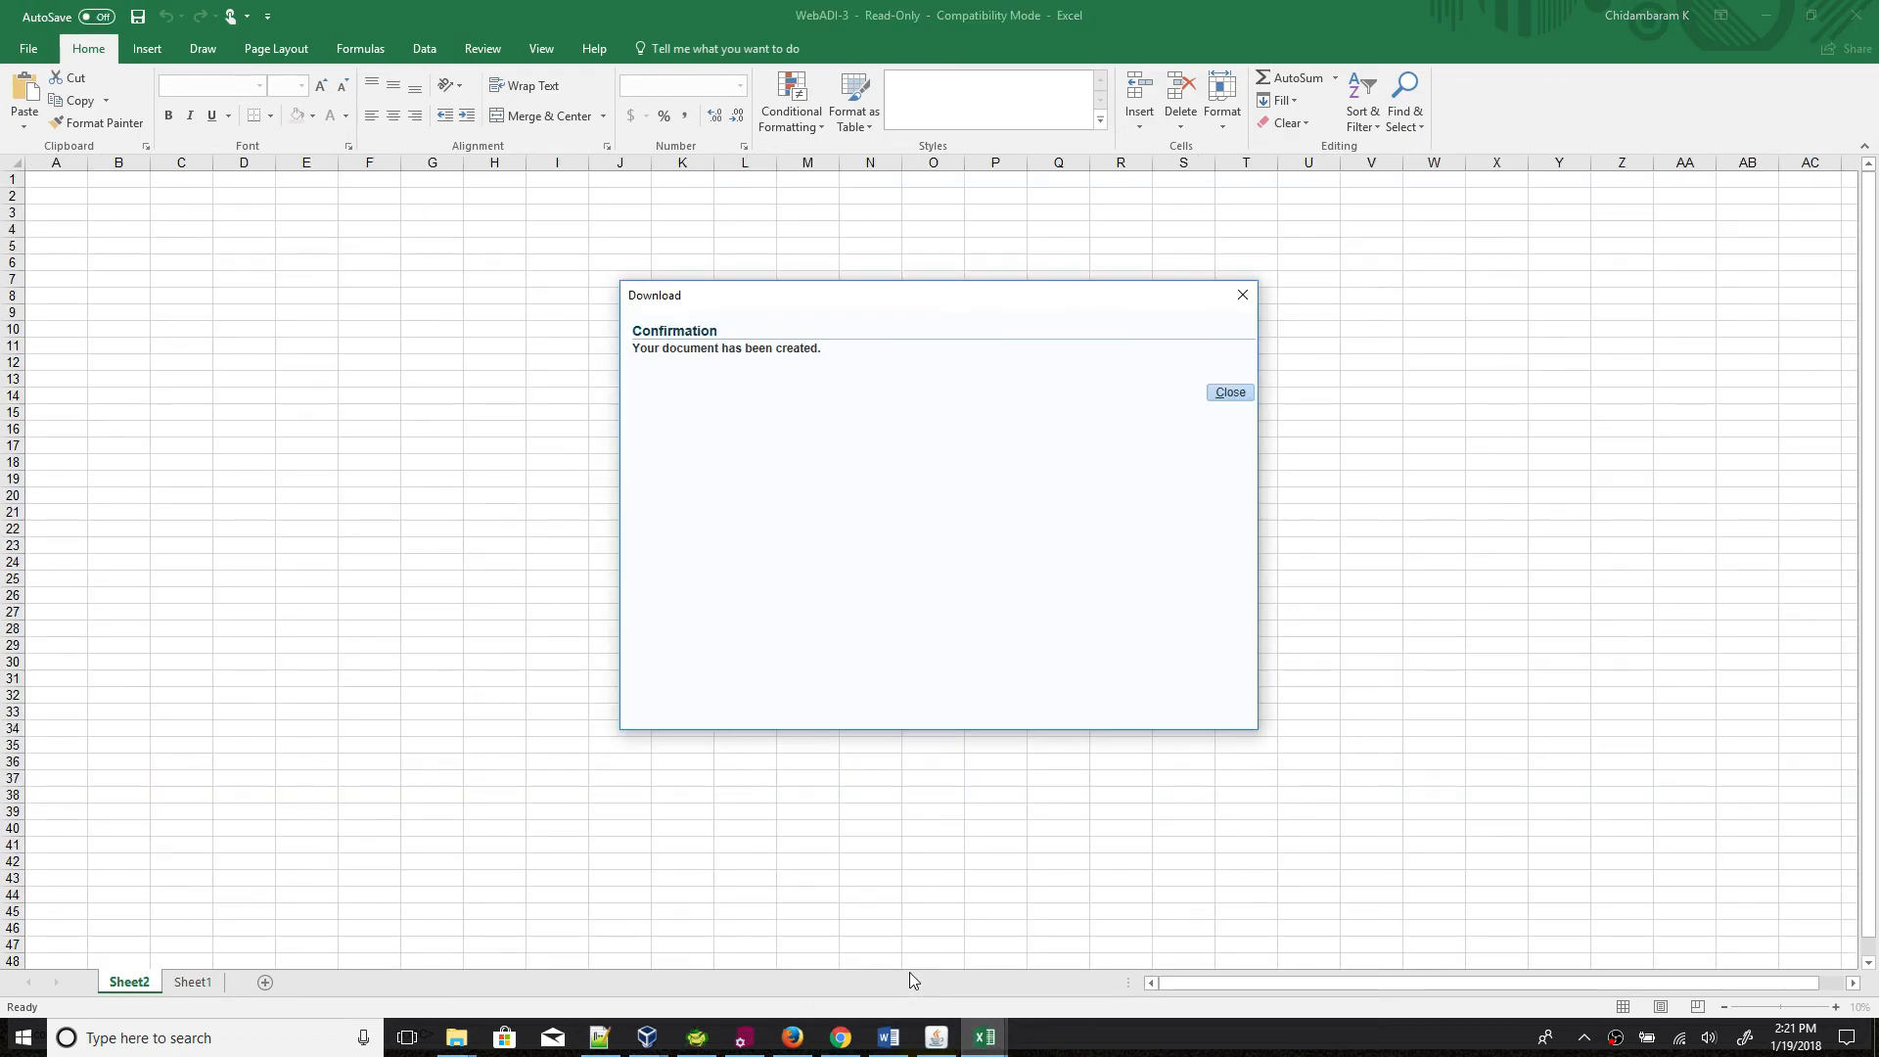
click(1229, 395)
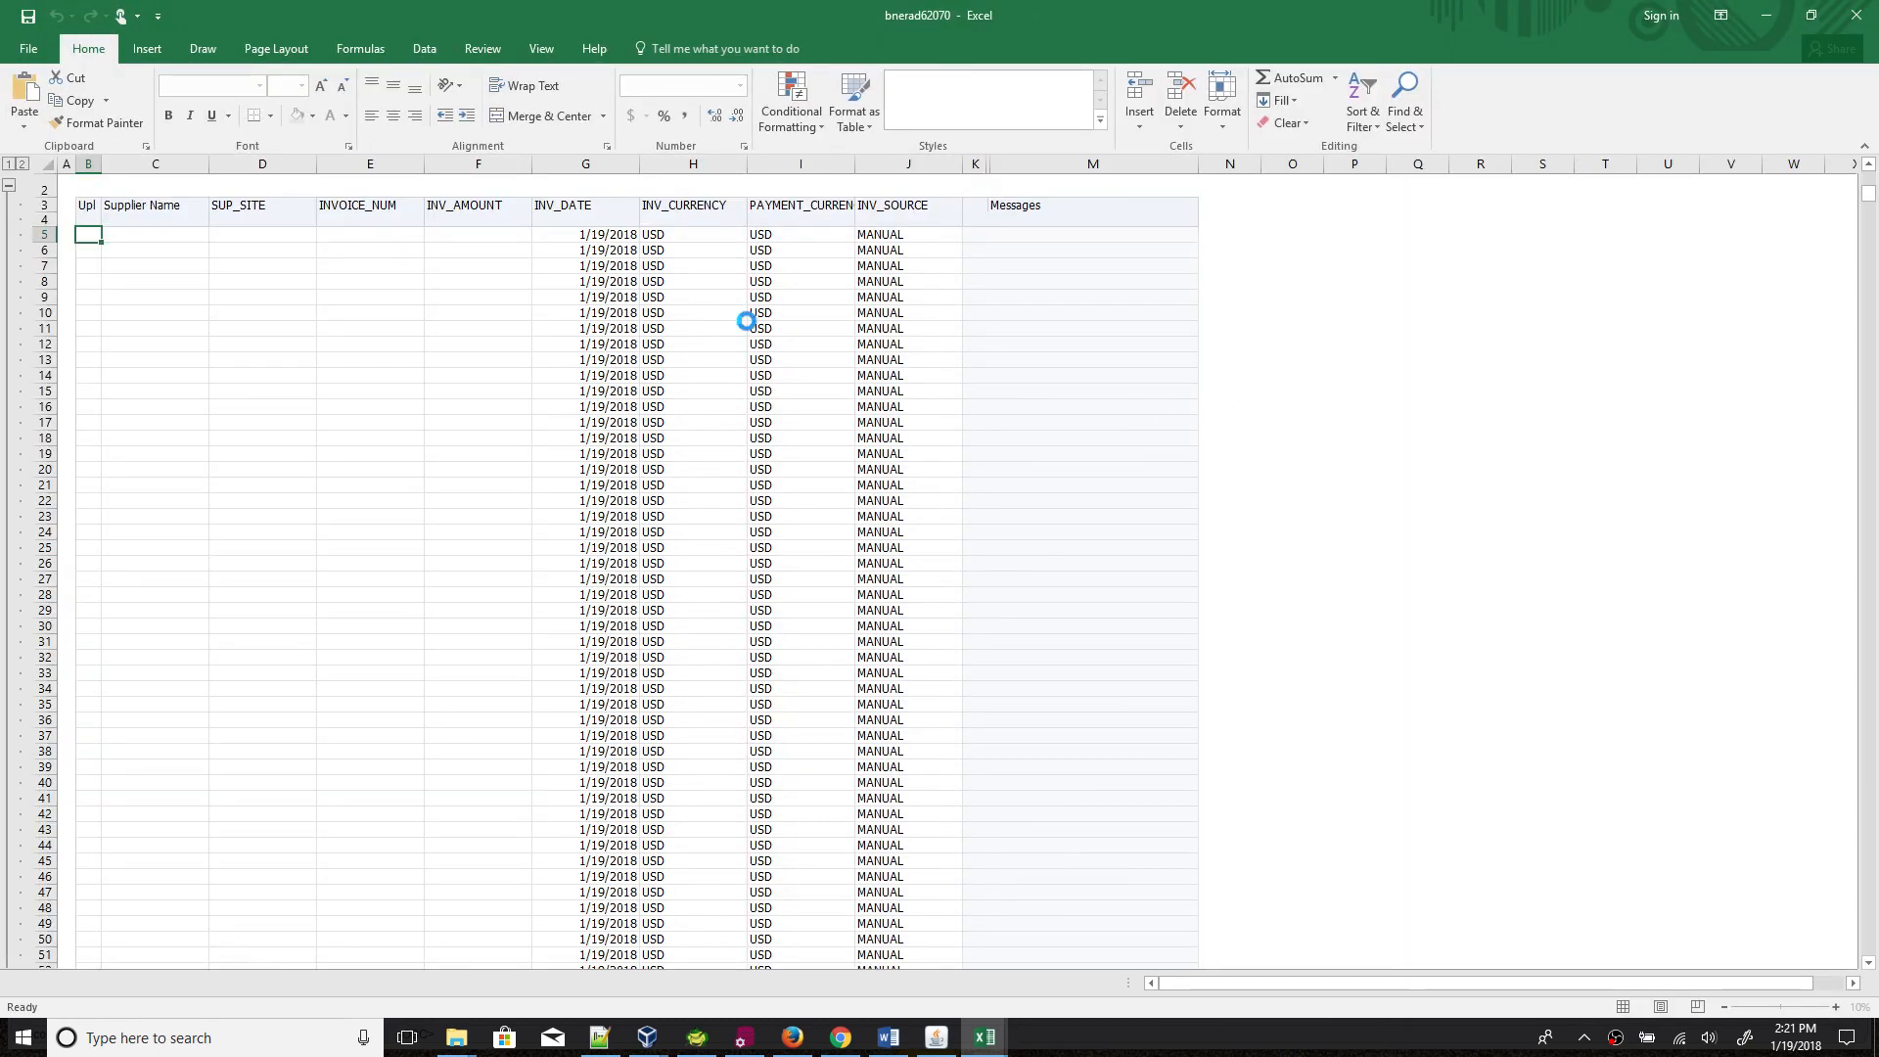
Step: Fill row 5 with the first supplier's name, site CHENNAI, invoice number INV1 and invoice amount 100
click(162, 238)
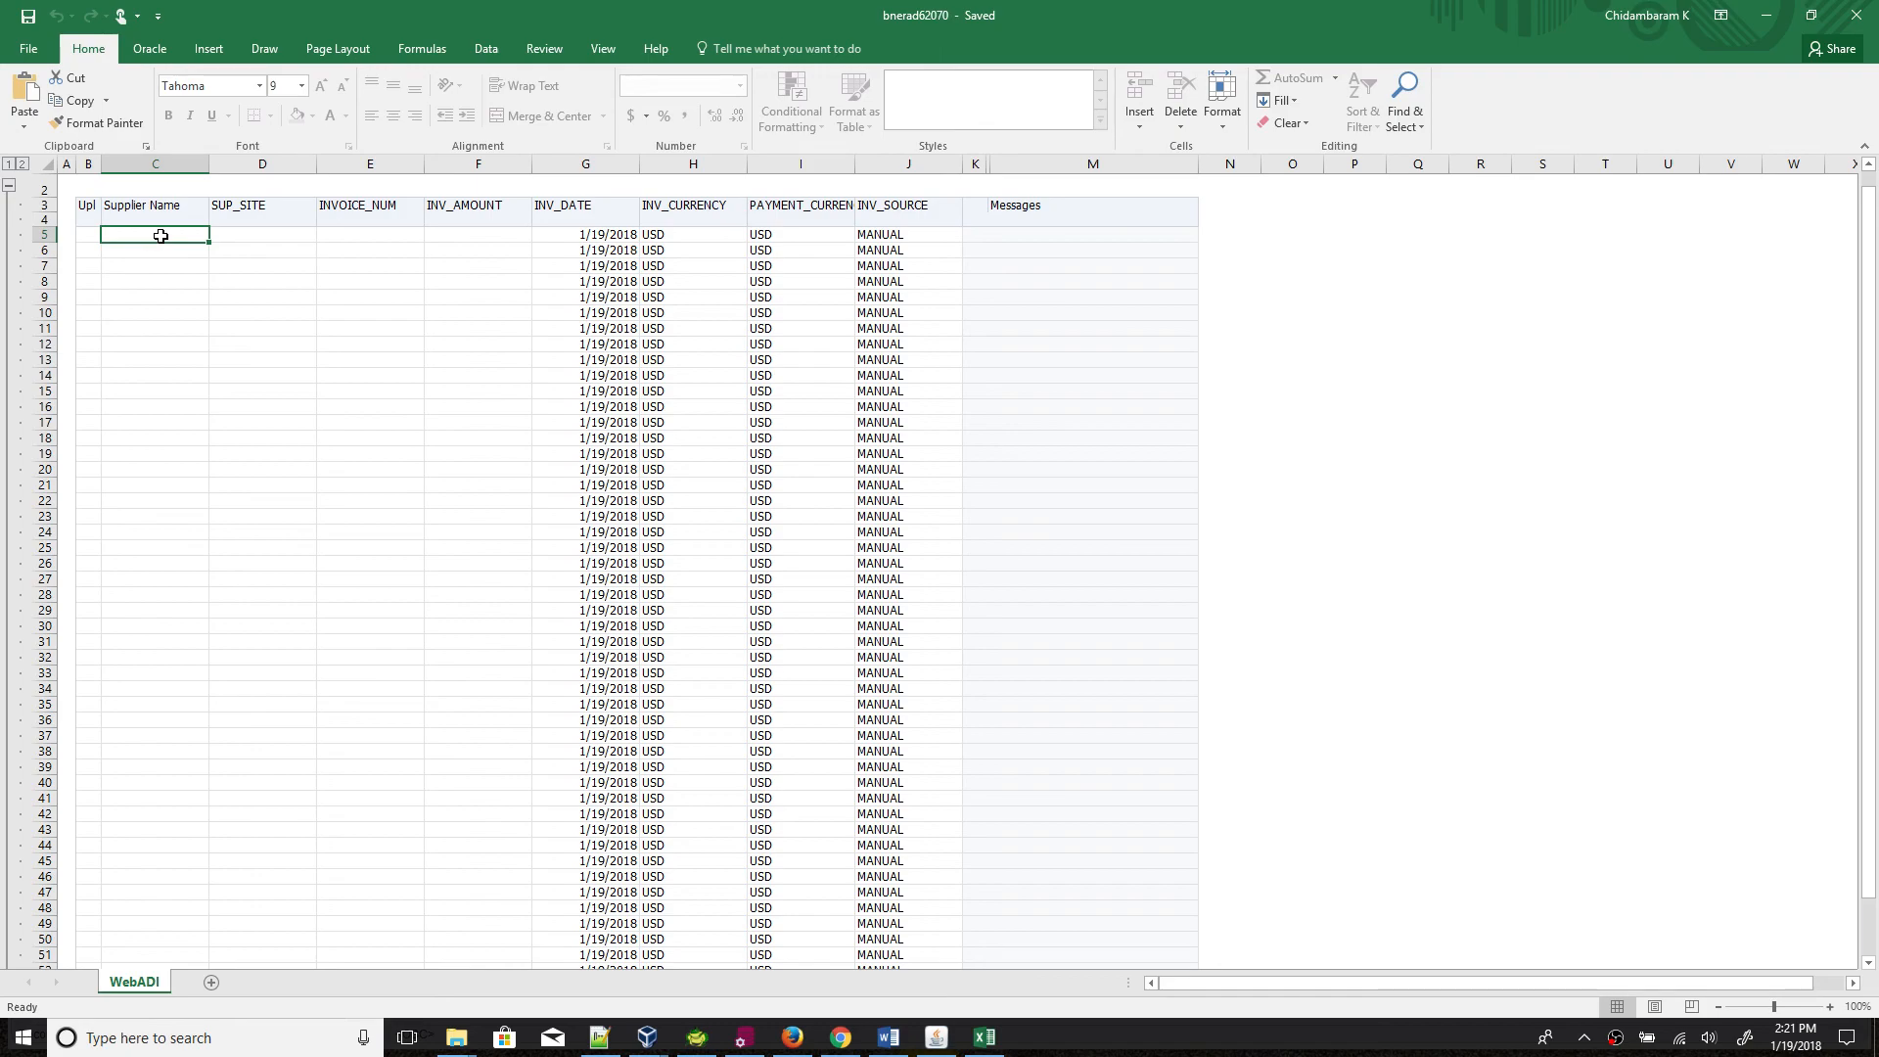
text(CHIDAMBARAM)
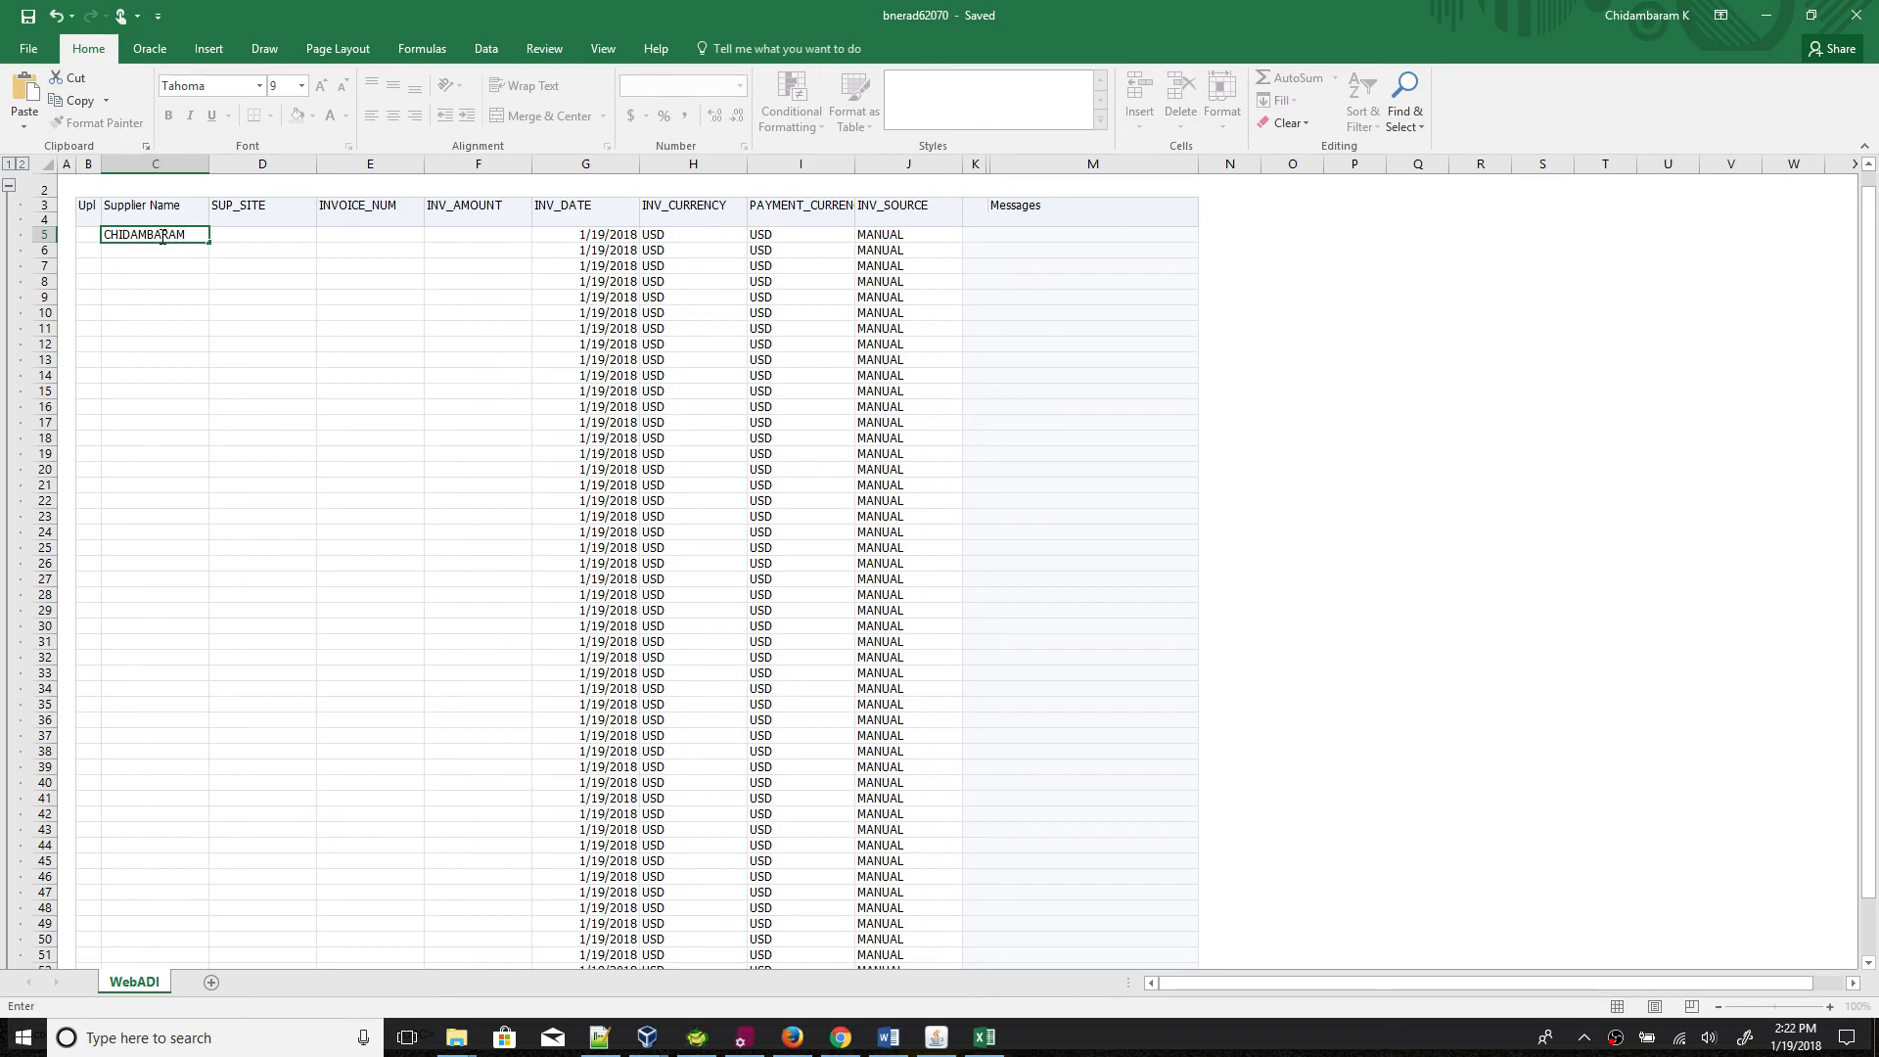
key(Tab)
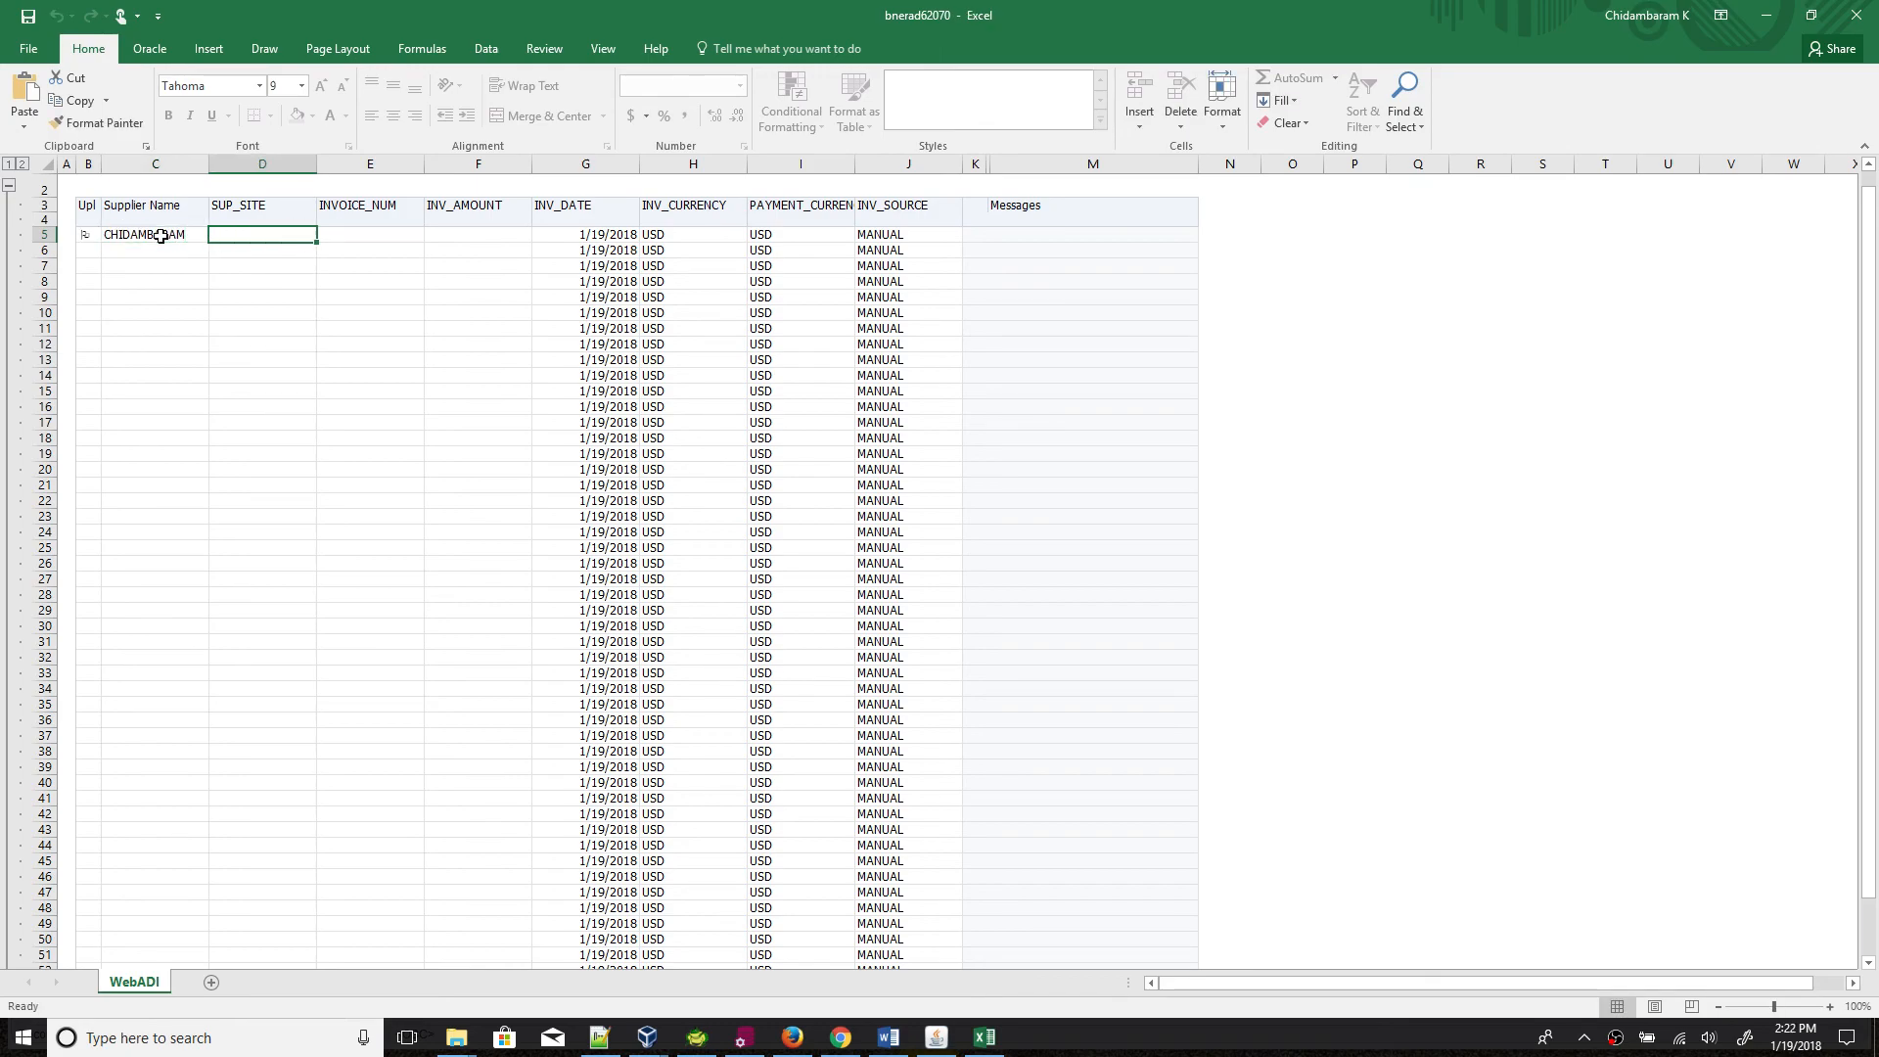
text(CHENNAI)
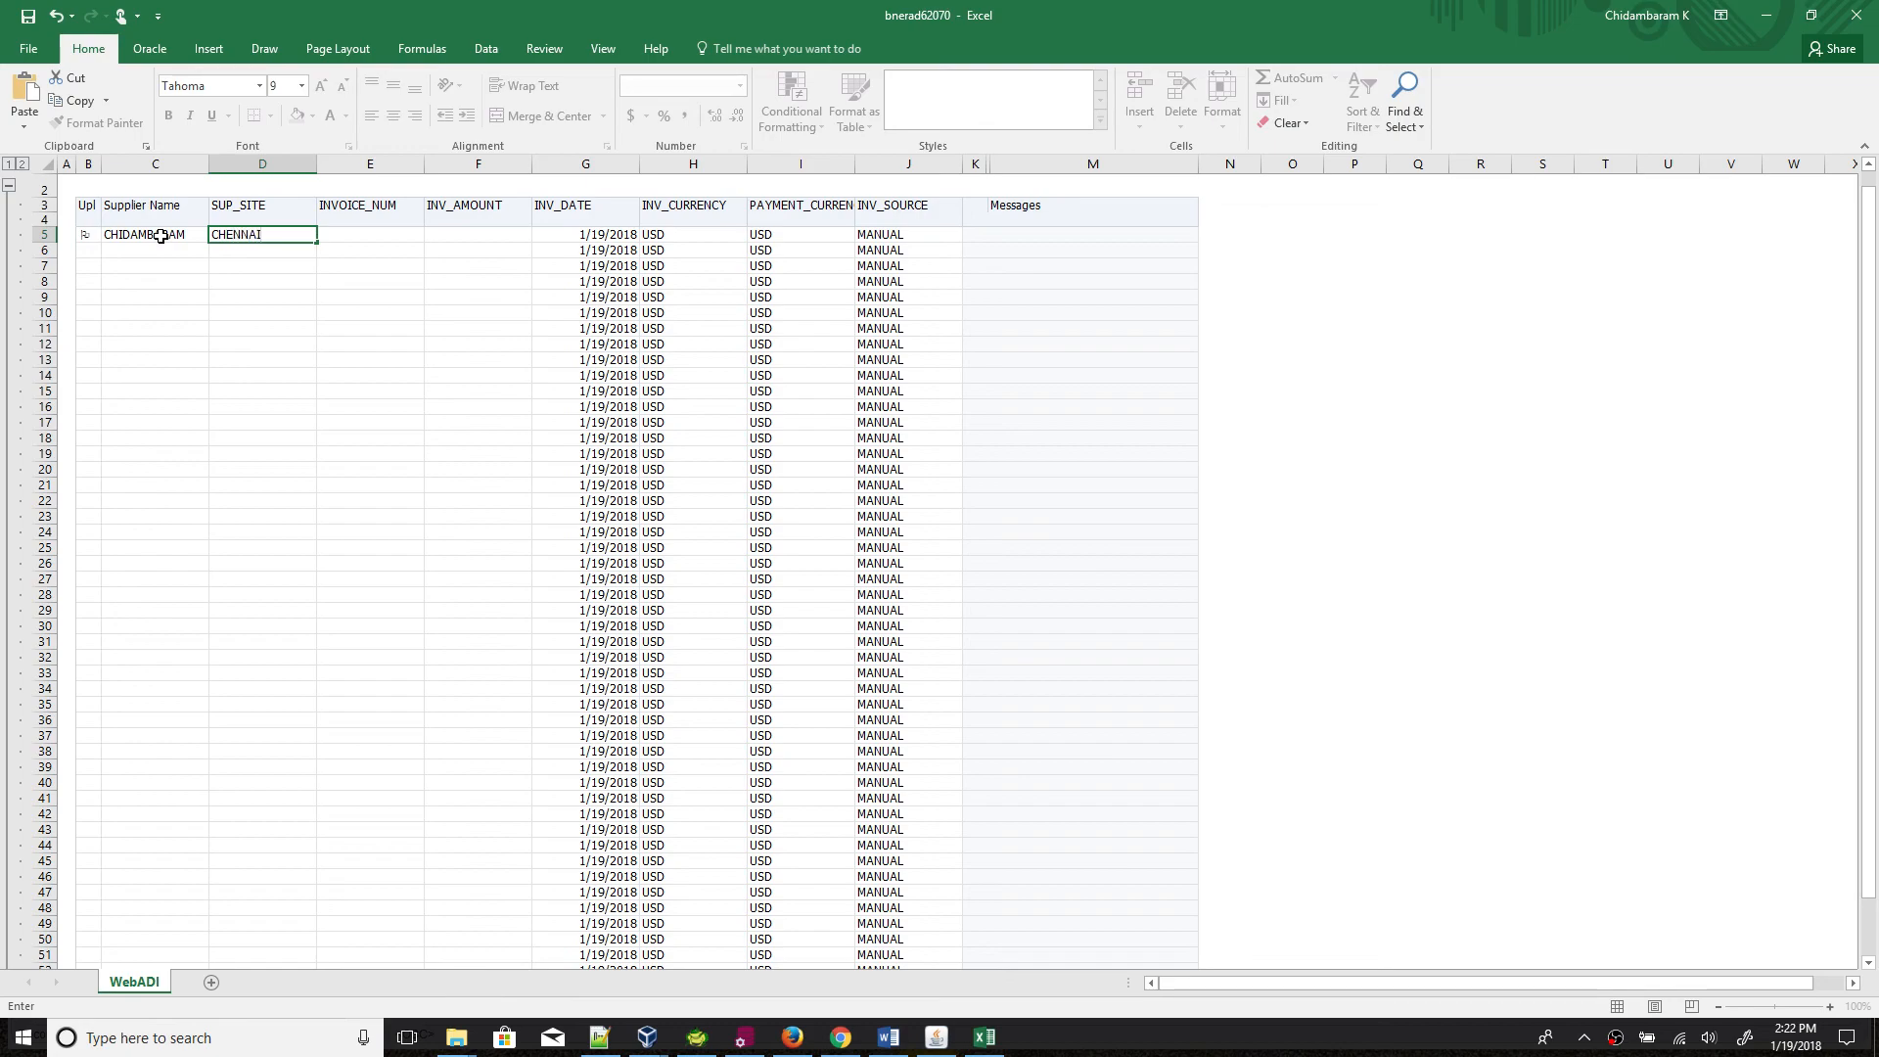
key(Tab)
text(INV)
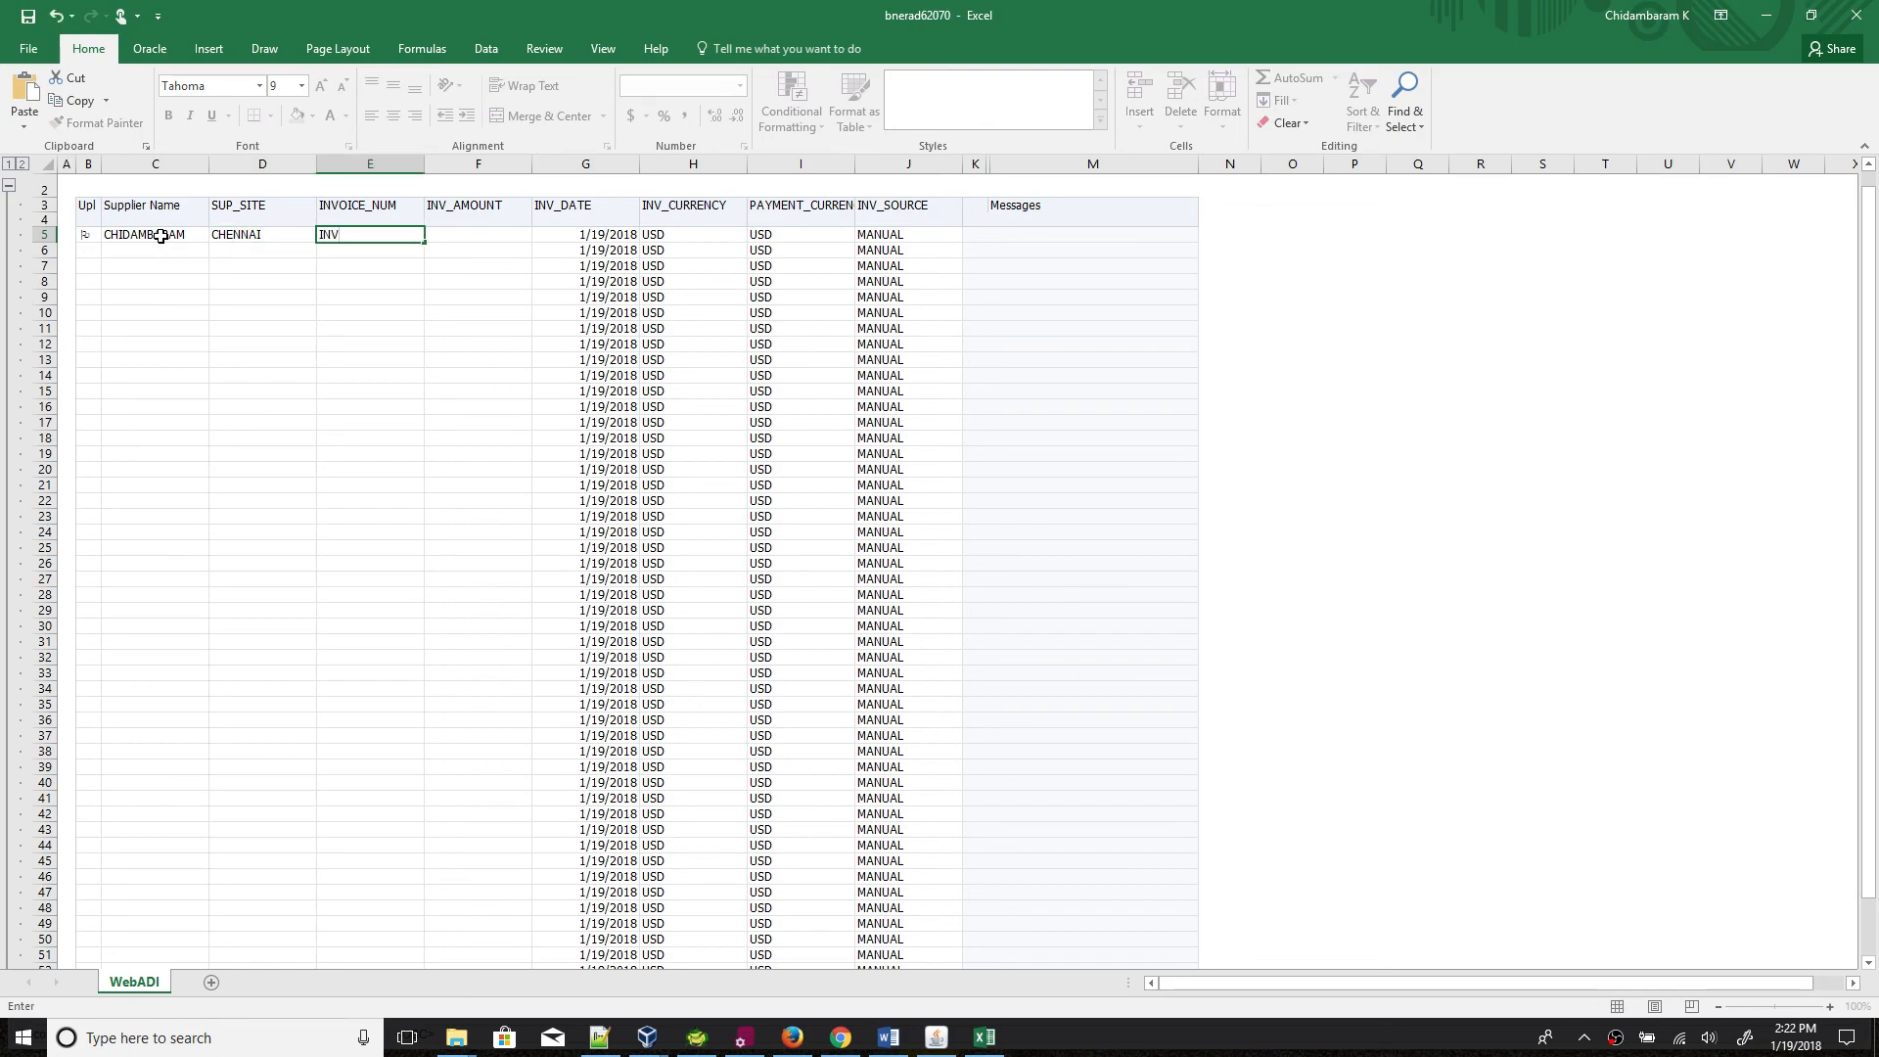
key(Tab)
text(100)
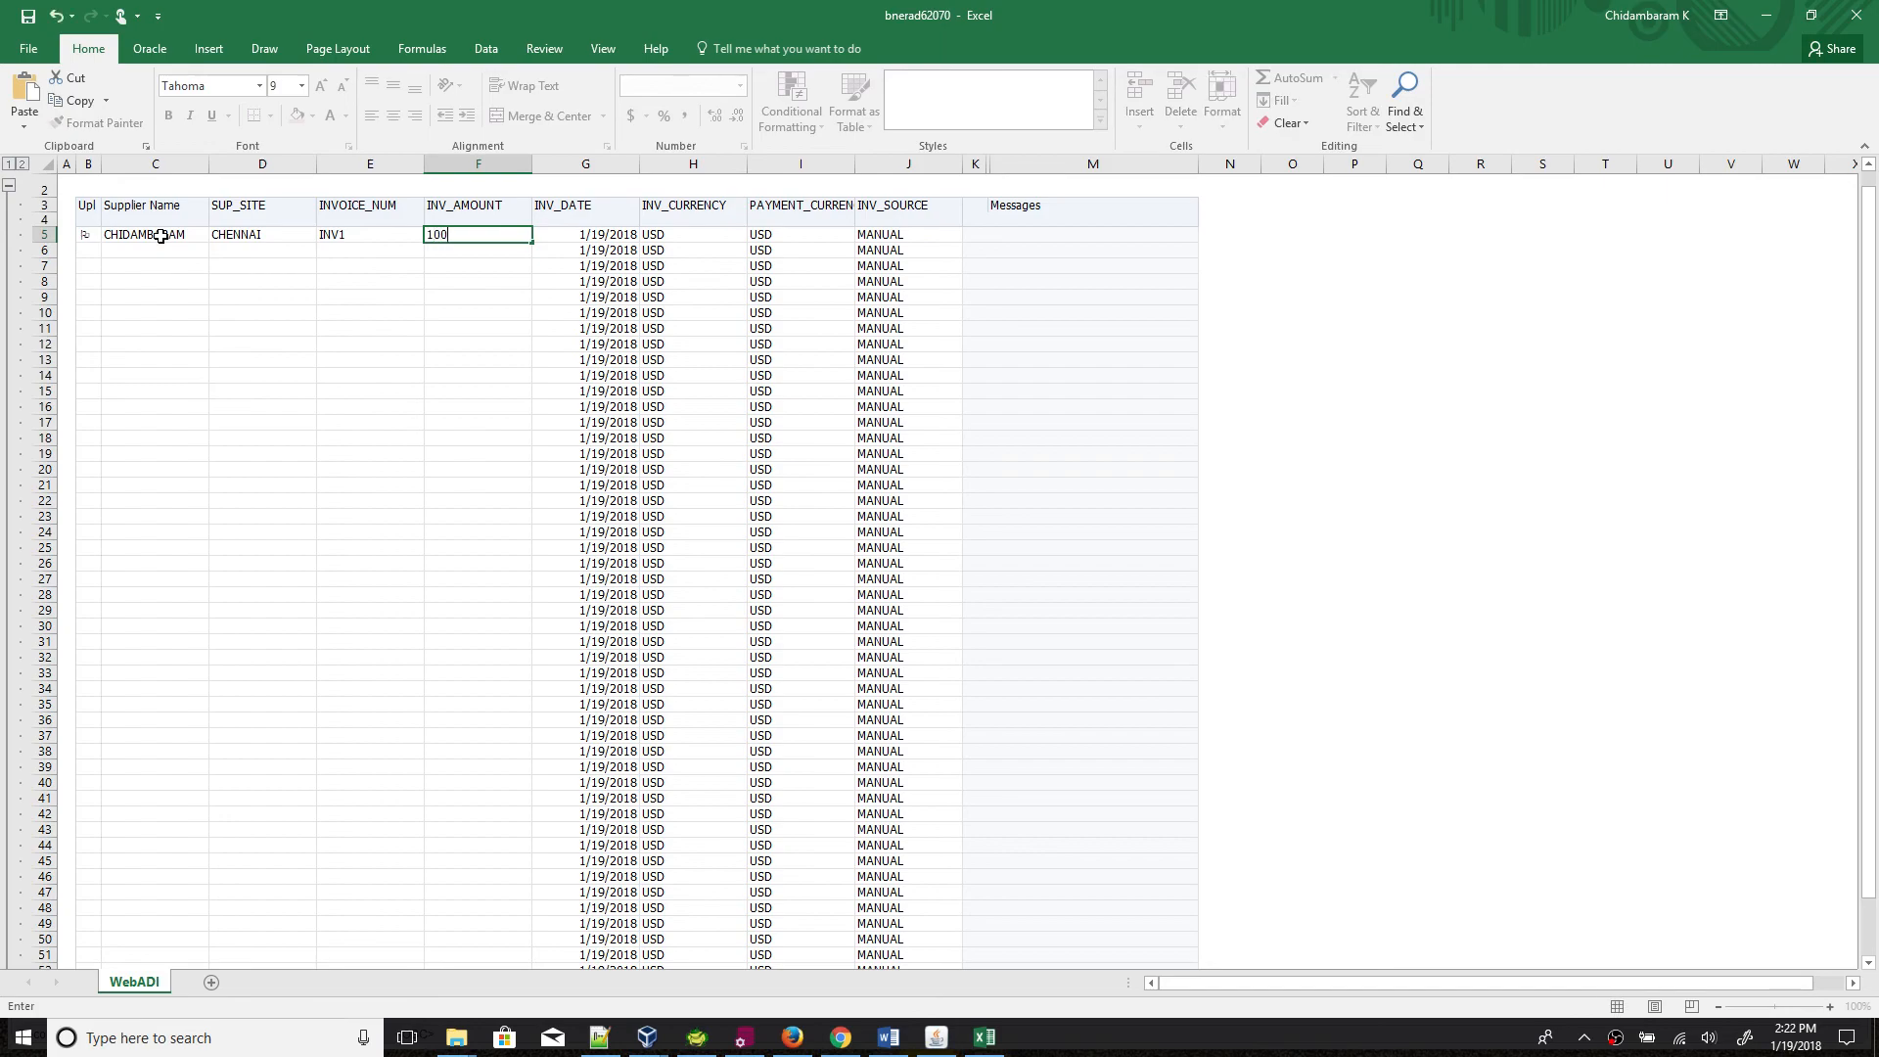
Step: Fill row 6 with the second supplier's name, site HYD, invoice number INV2 and invoice amount 200
click(156, 251)
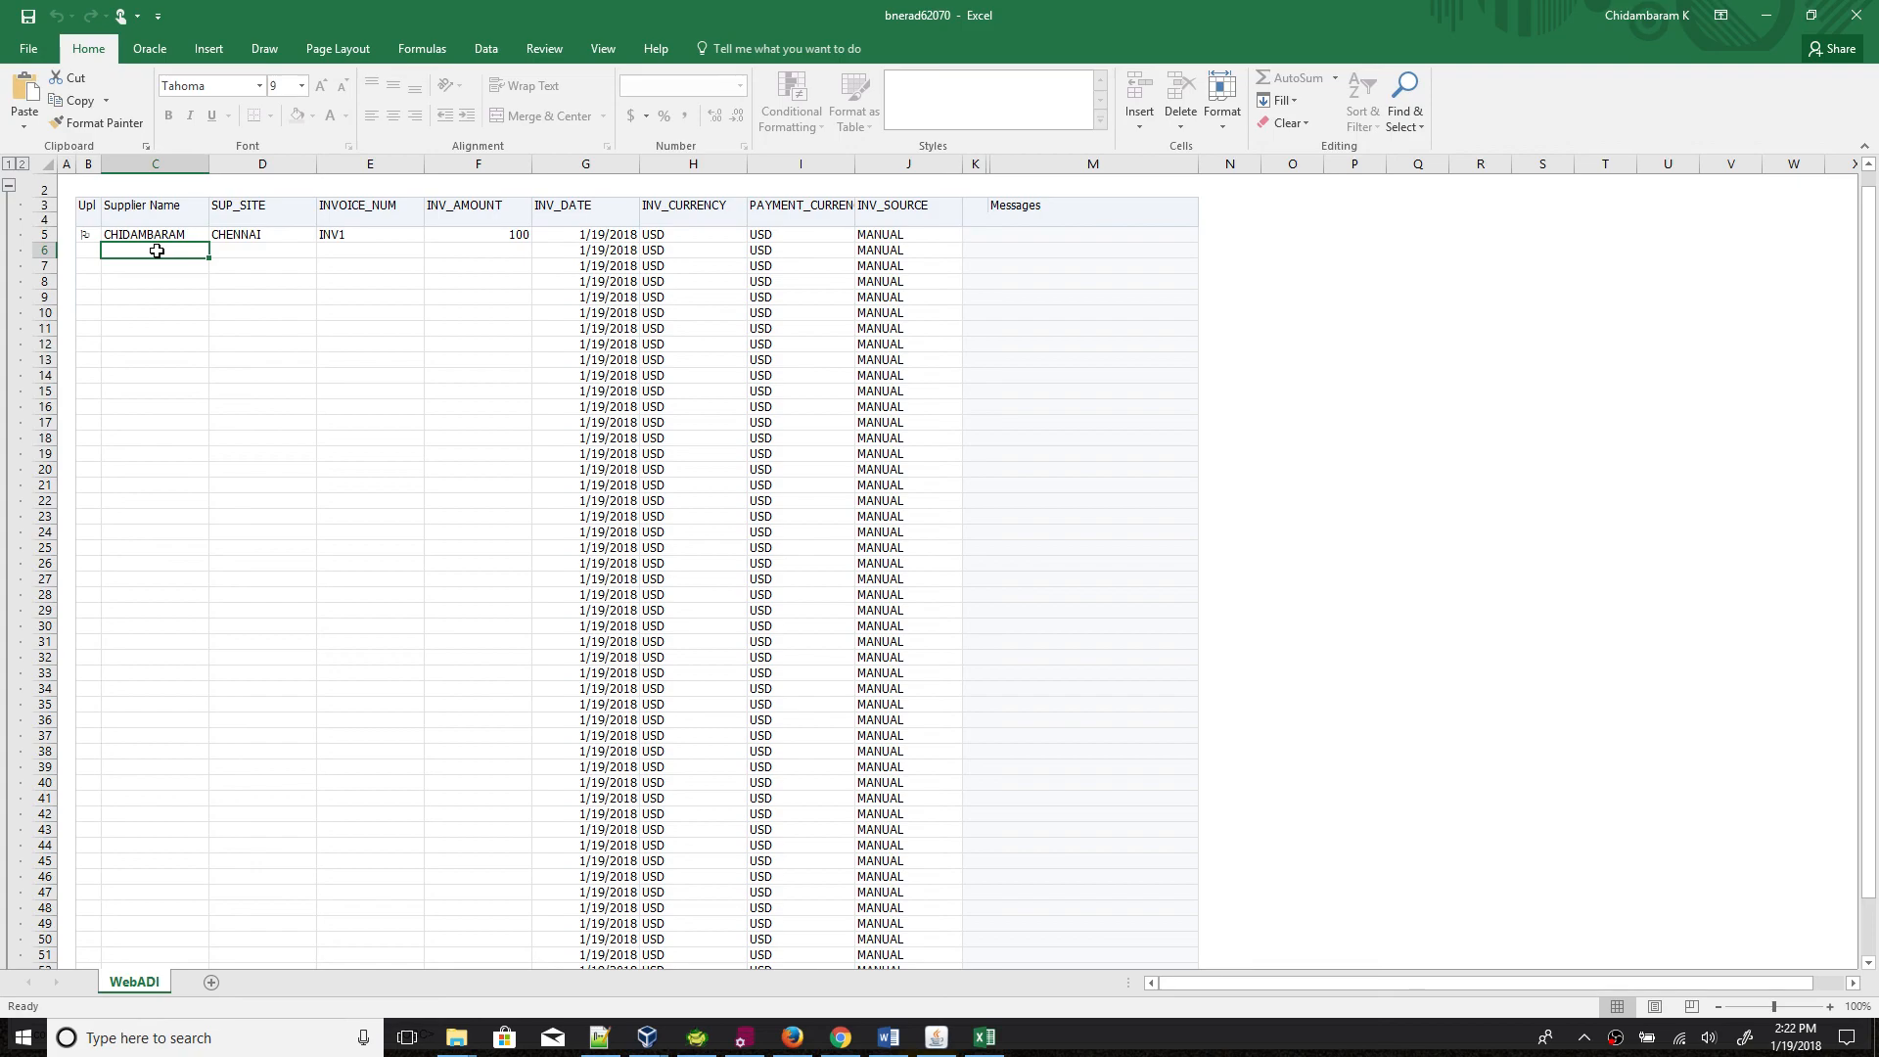
text(RAJA)
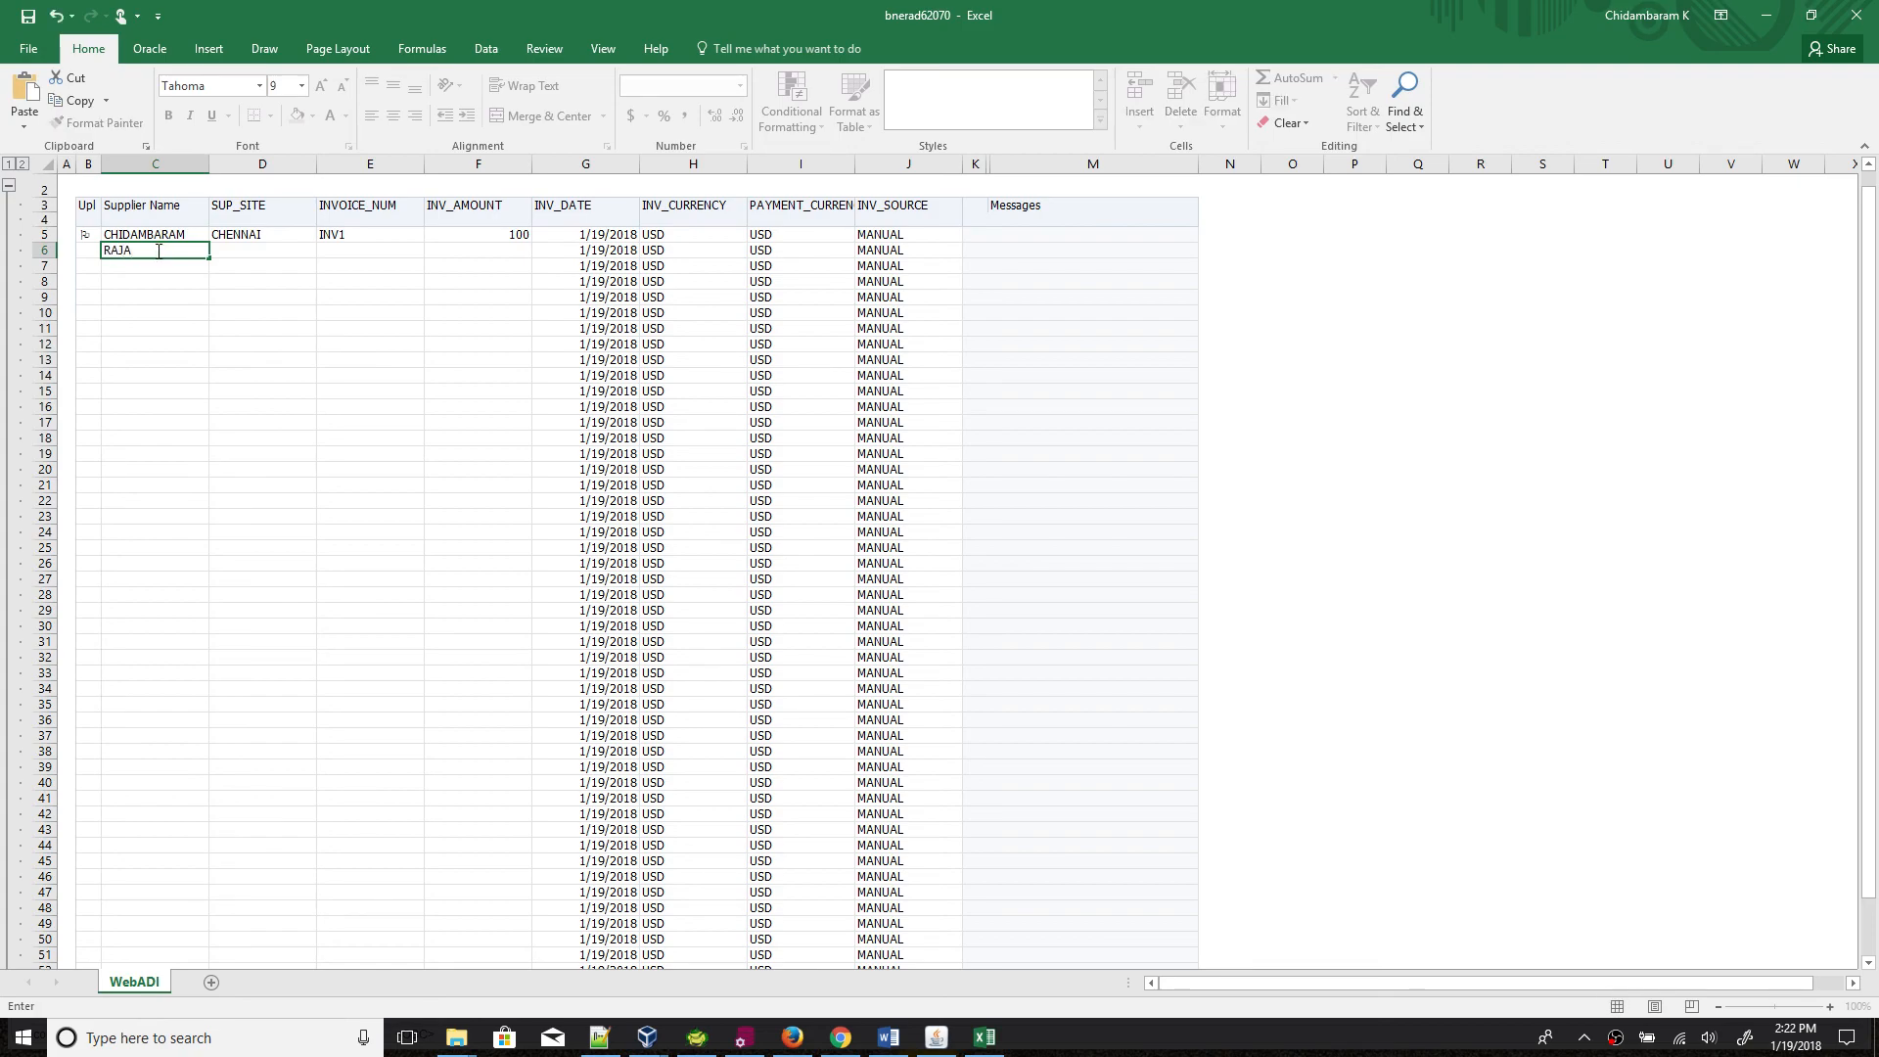
key(Tab)
text(HYDE)
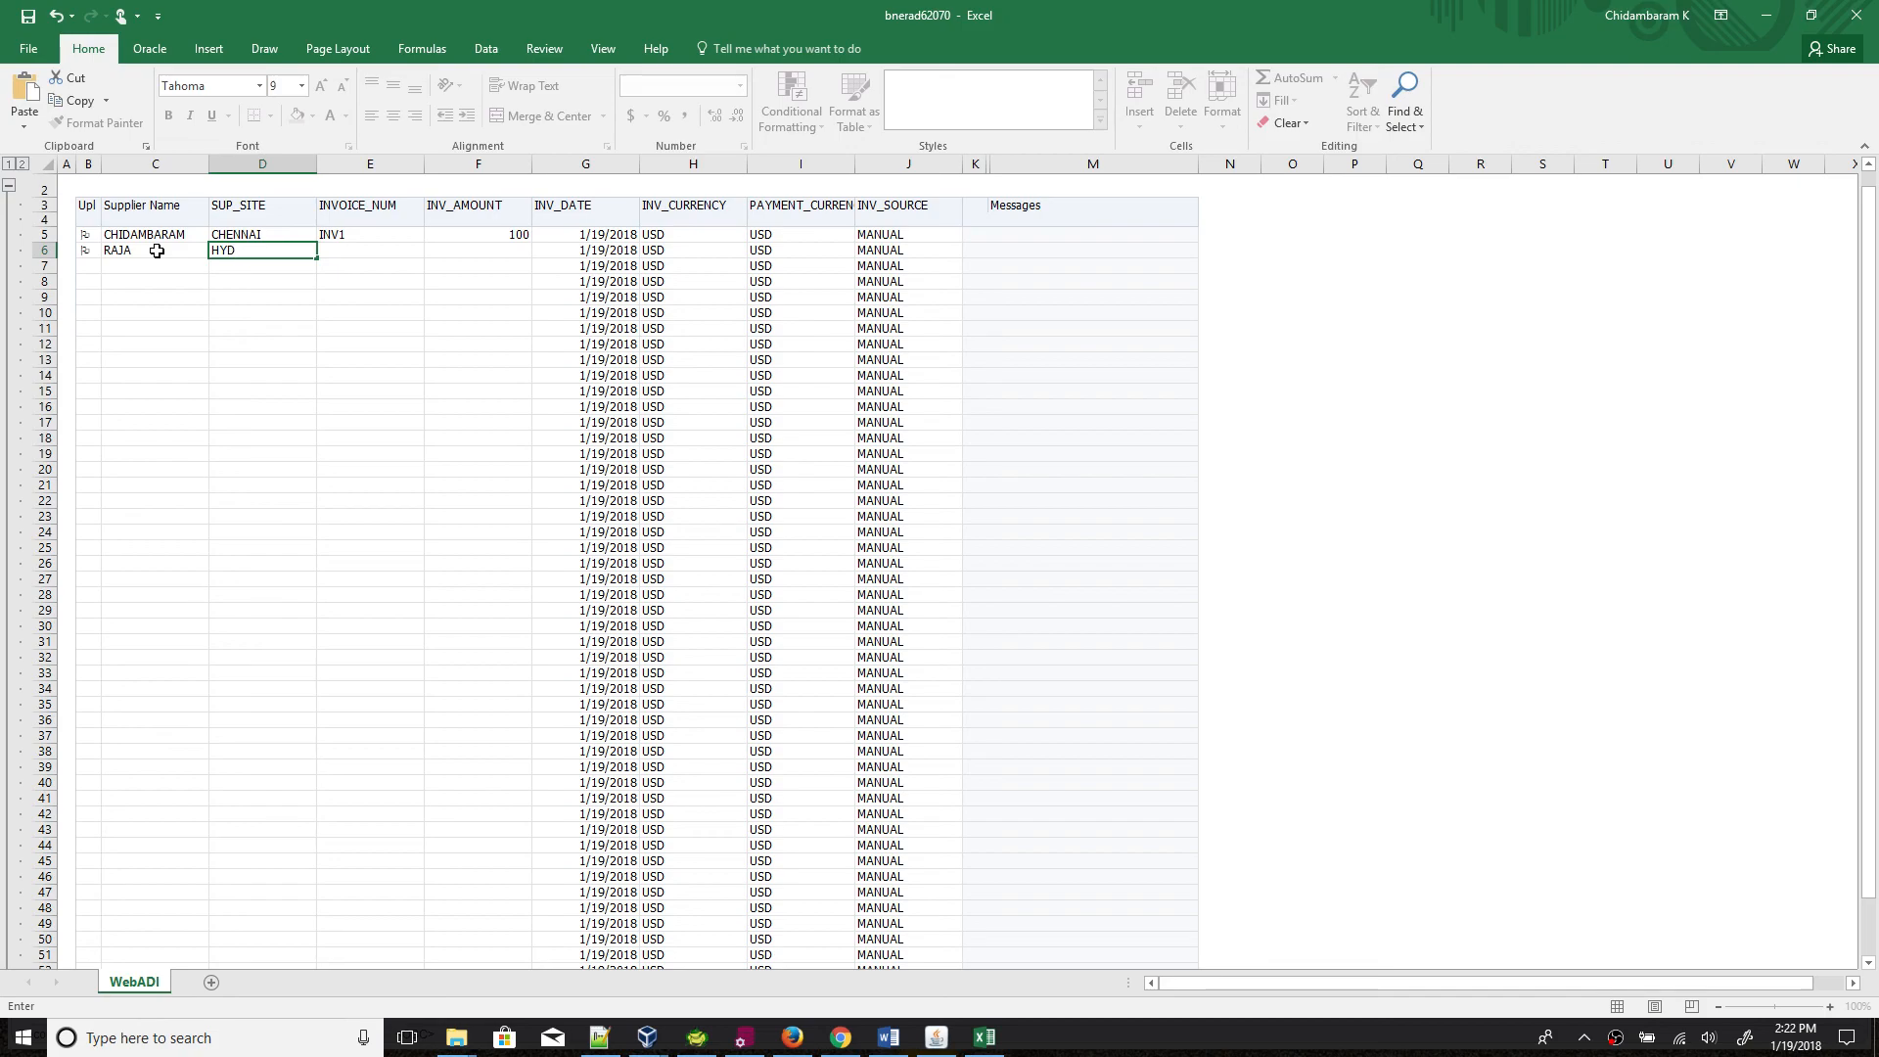
key(Tab)
text(I)
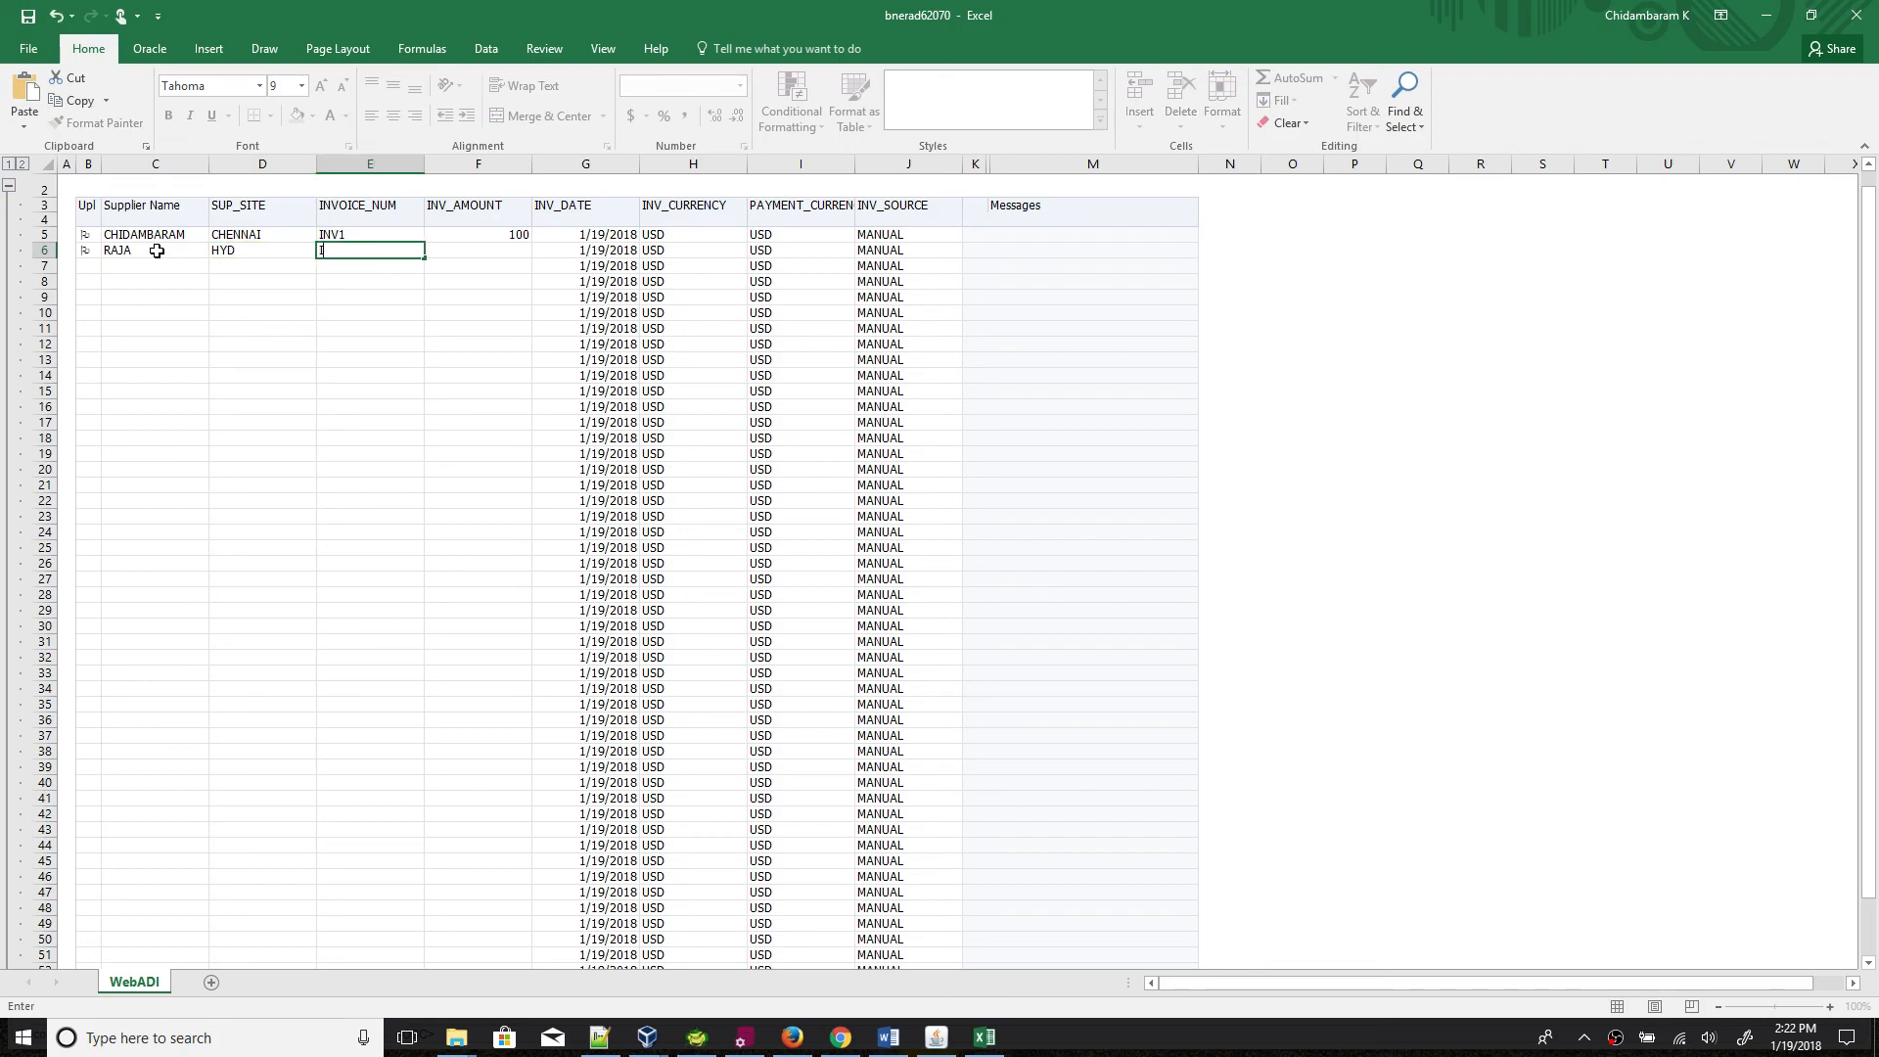
text(NV2)
key(Tab)
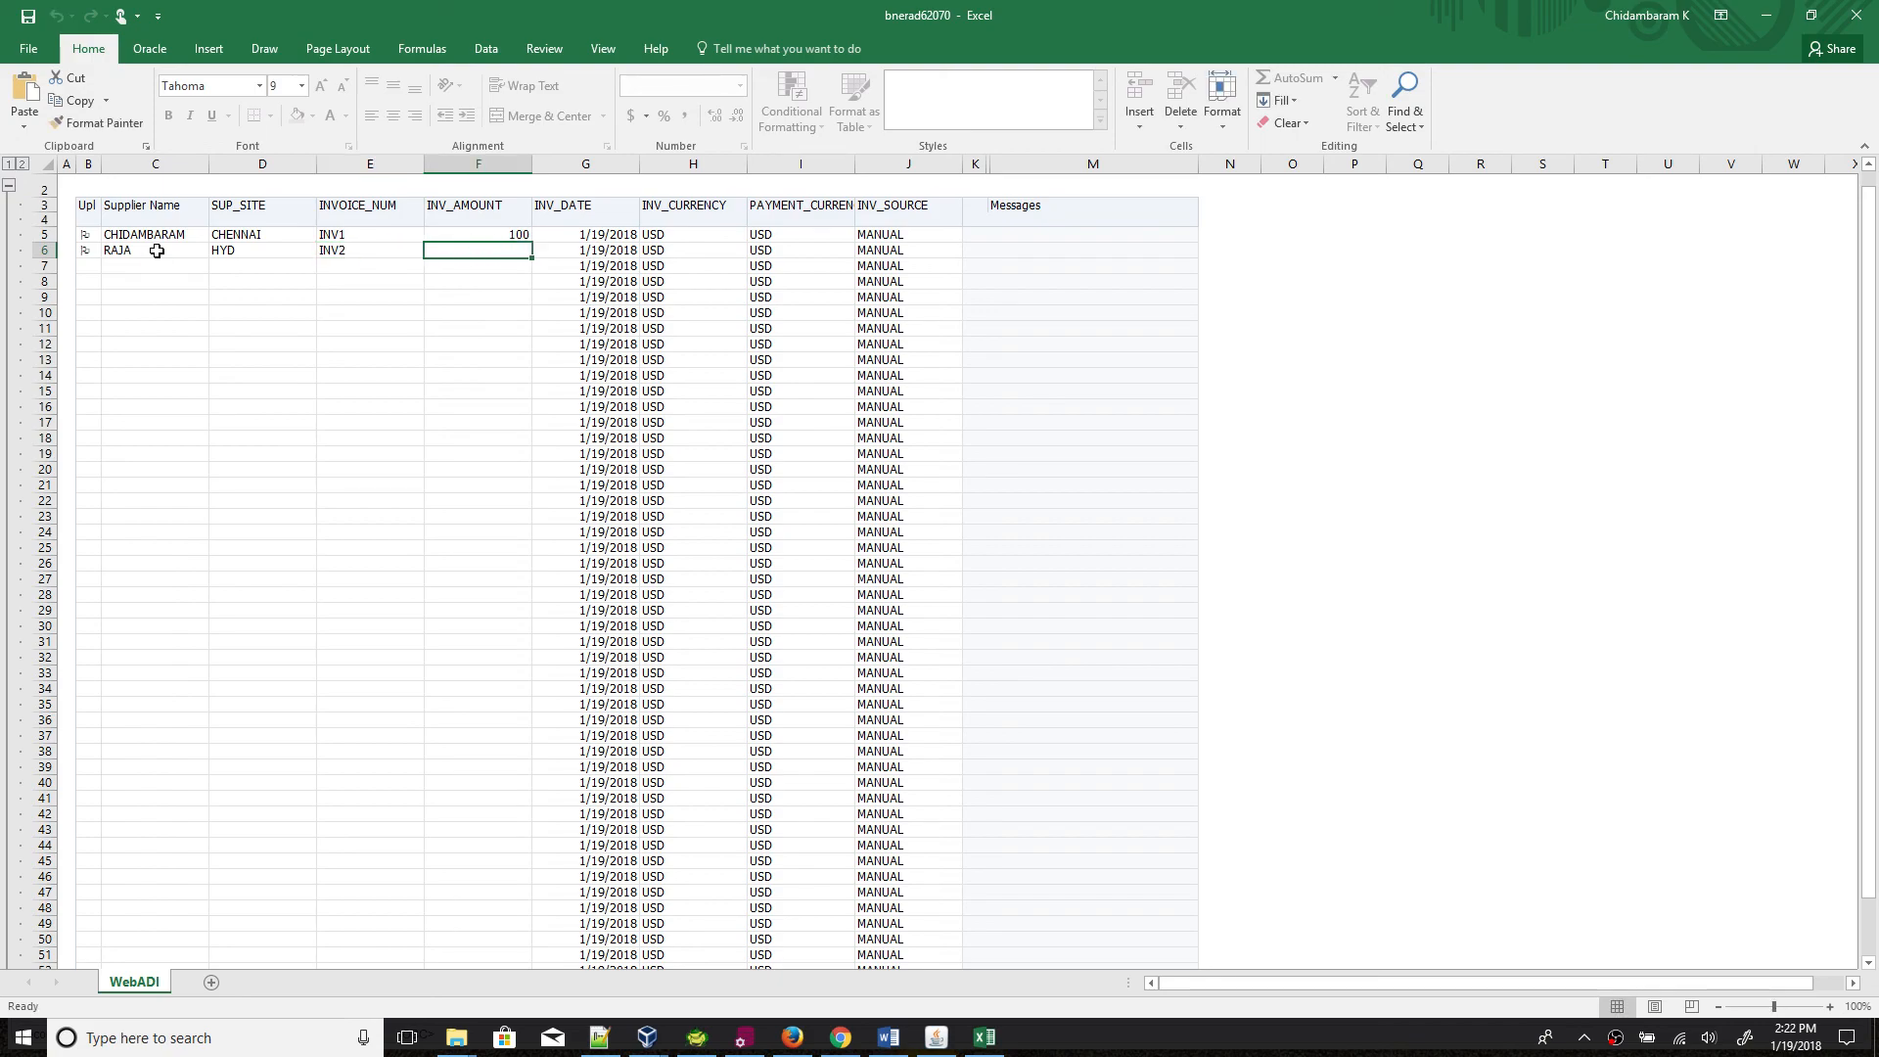
text(200)
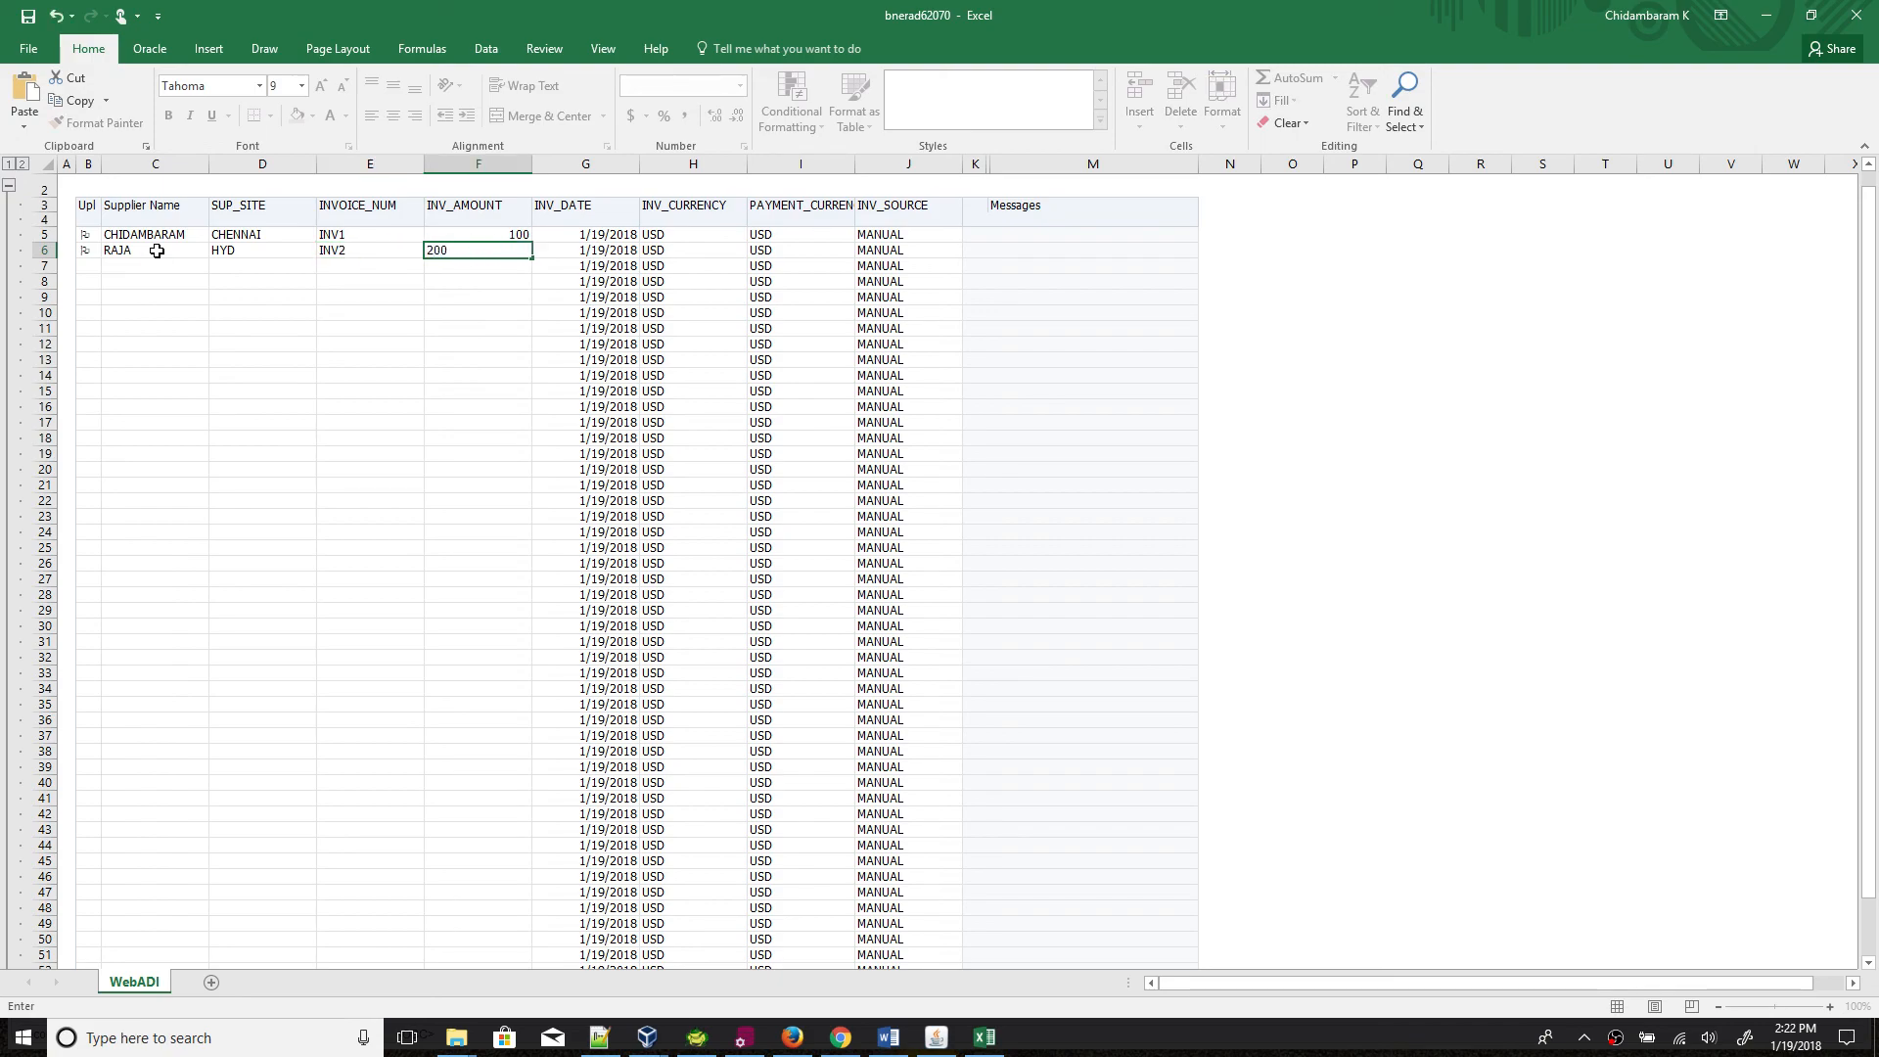
key(Tab)
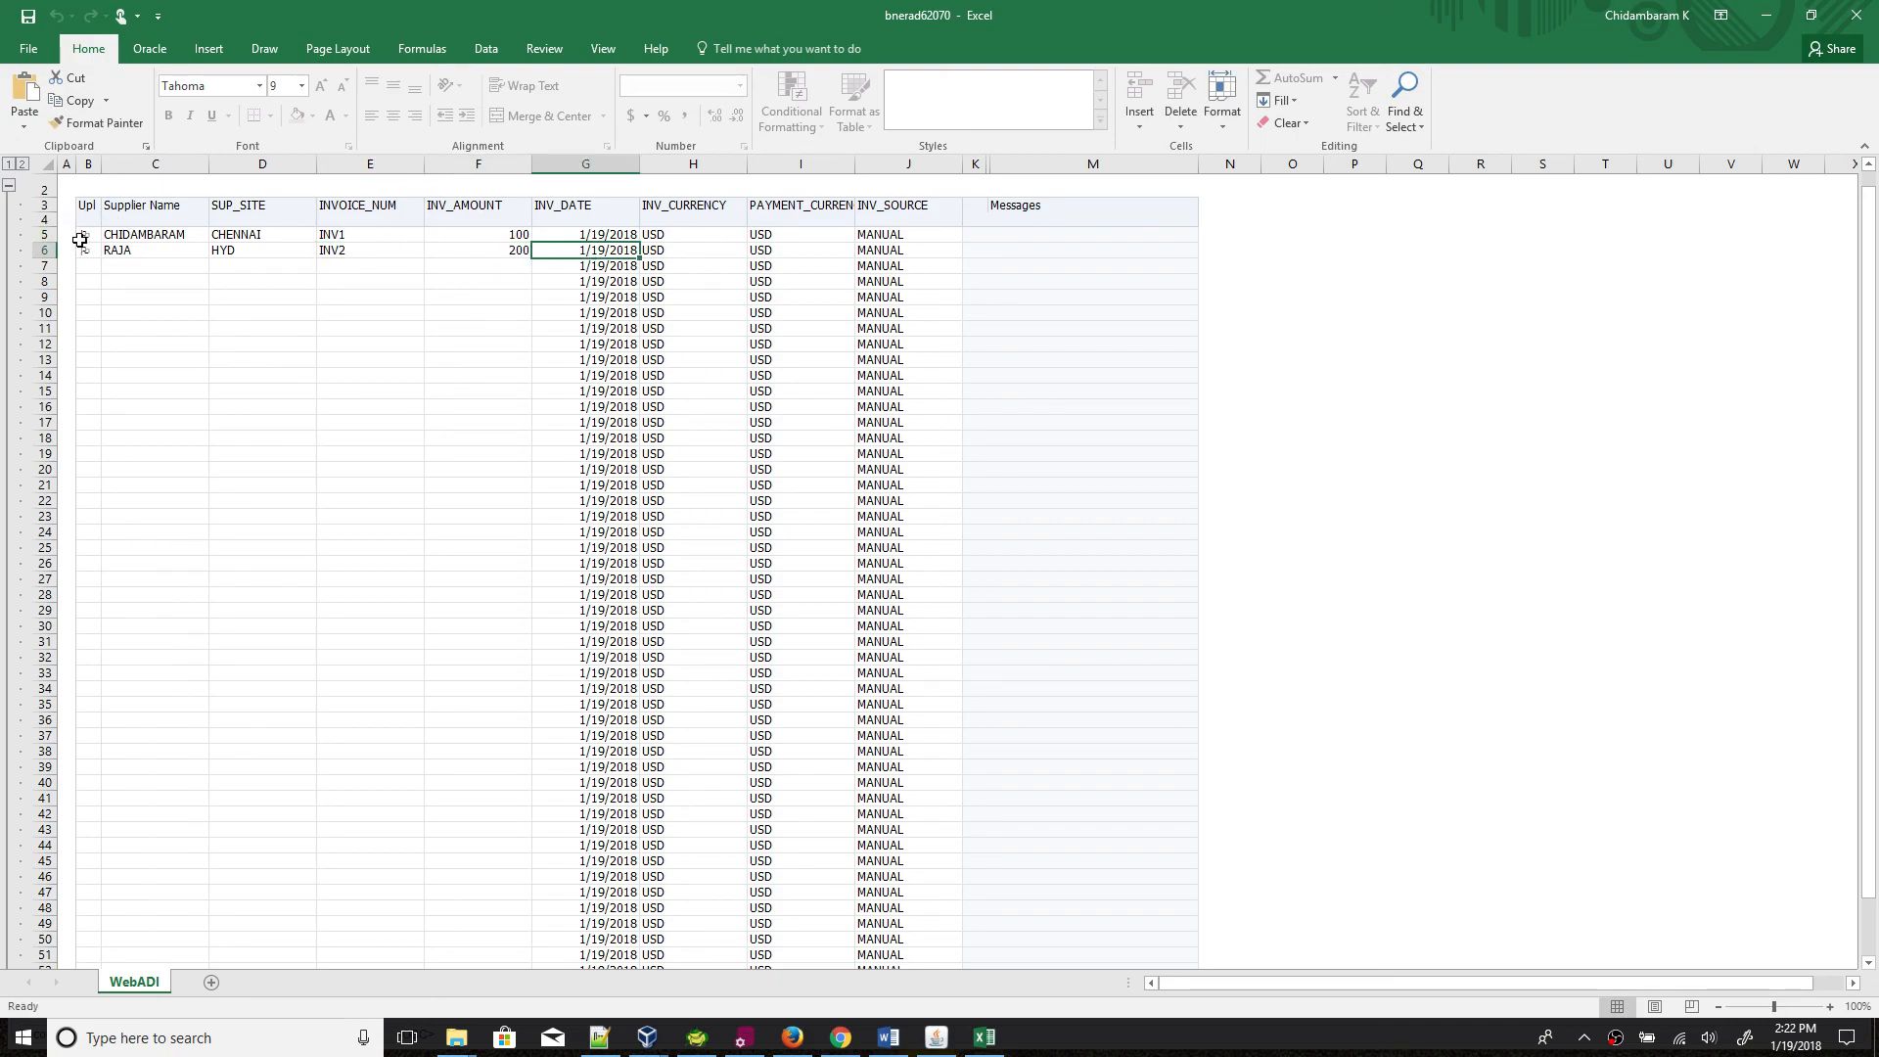
Step: Upload the WebADI sheet's invoice data to Oracle Applications and close the upload confirmation
click(150, 48)
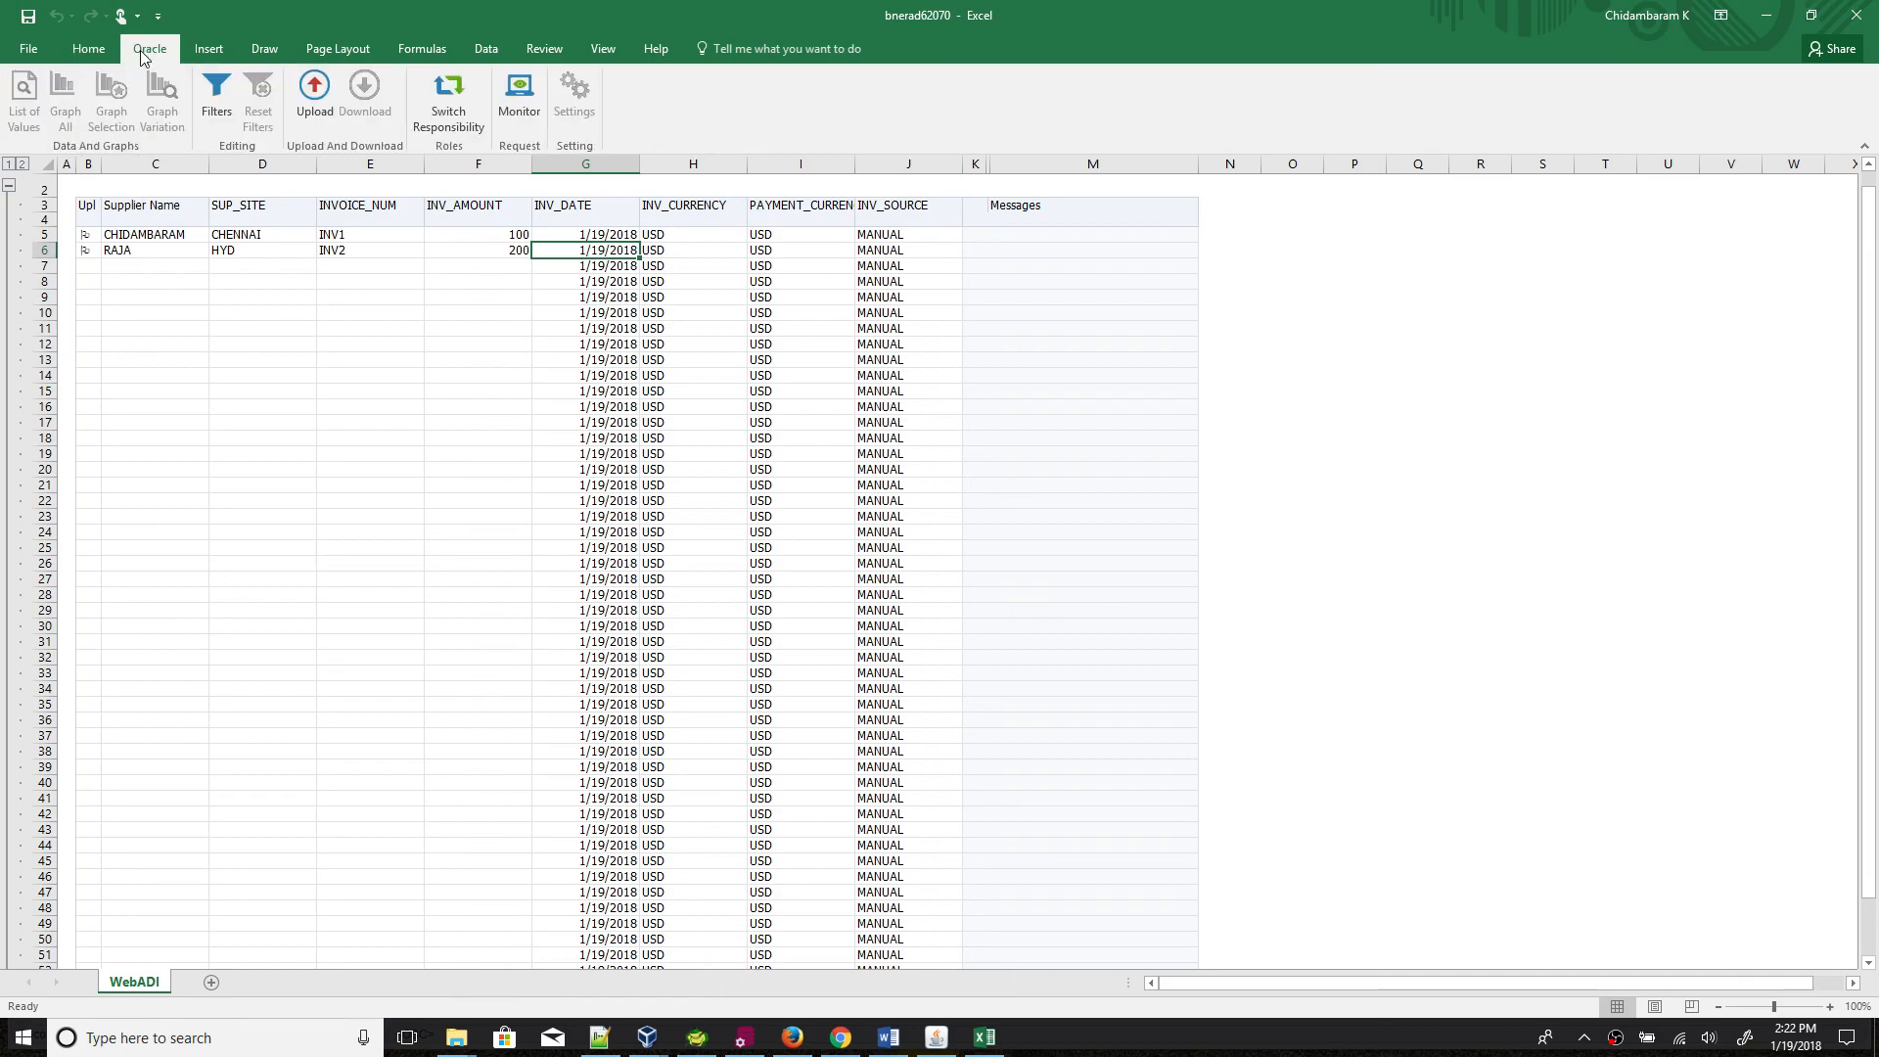
click(313, 96)
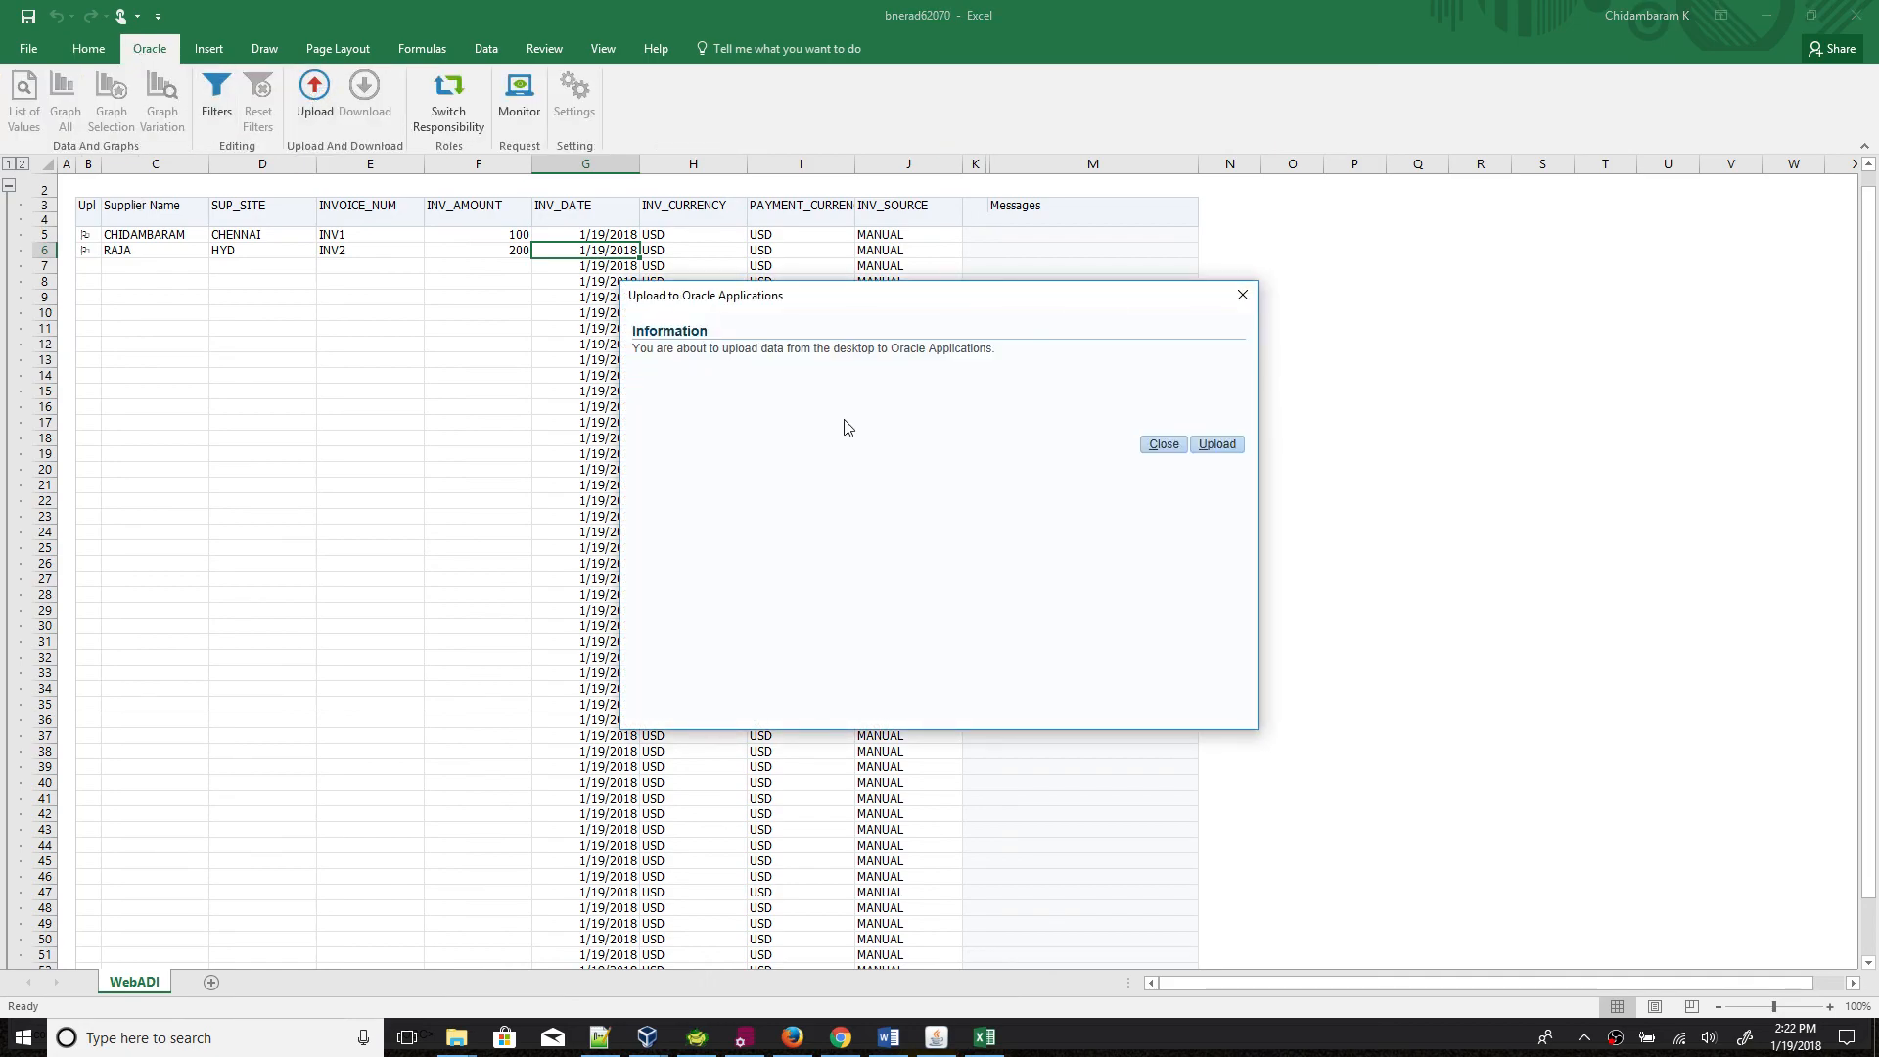
click(1217, 446)
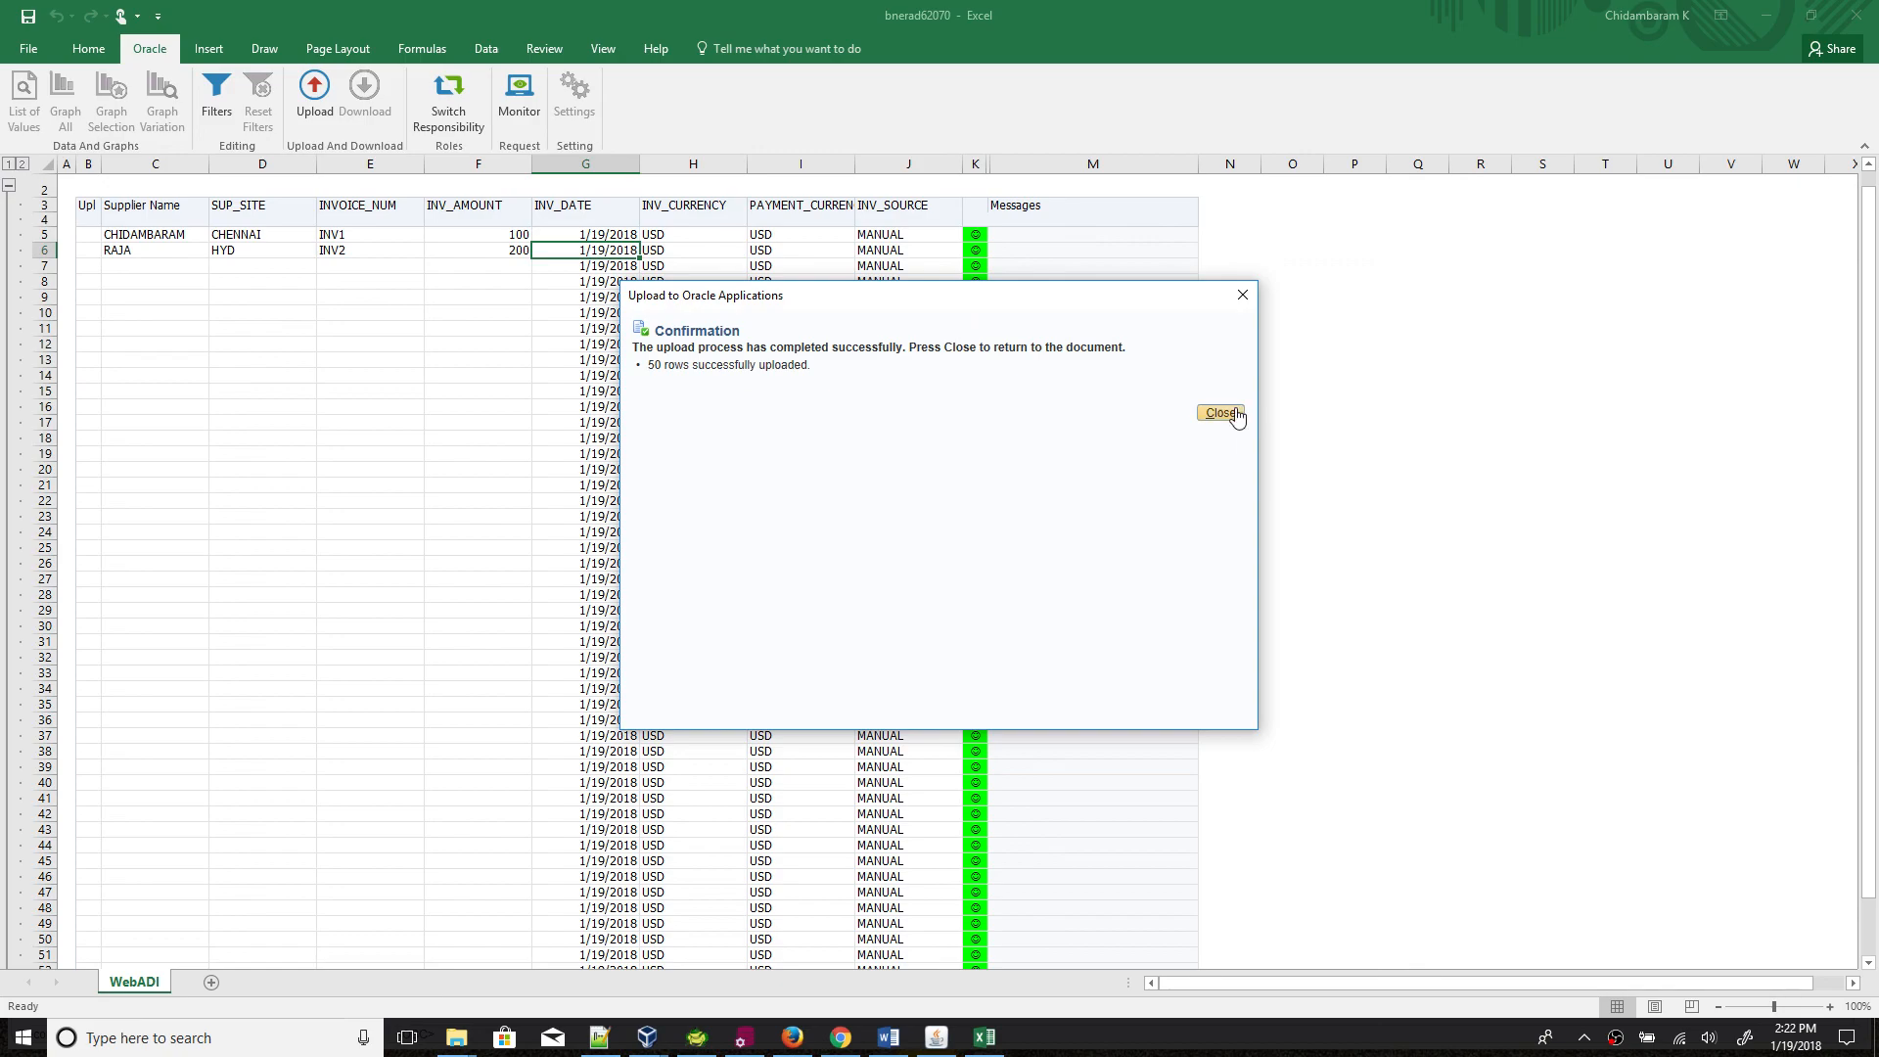
click(1220, 412)
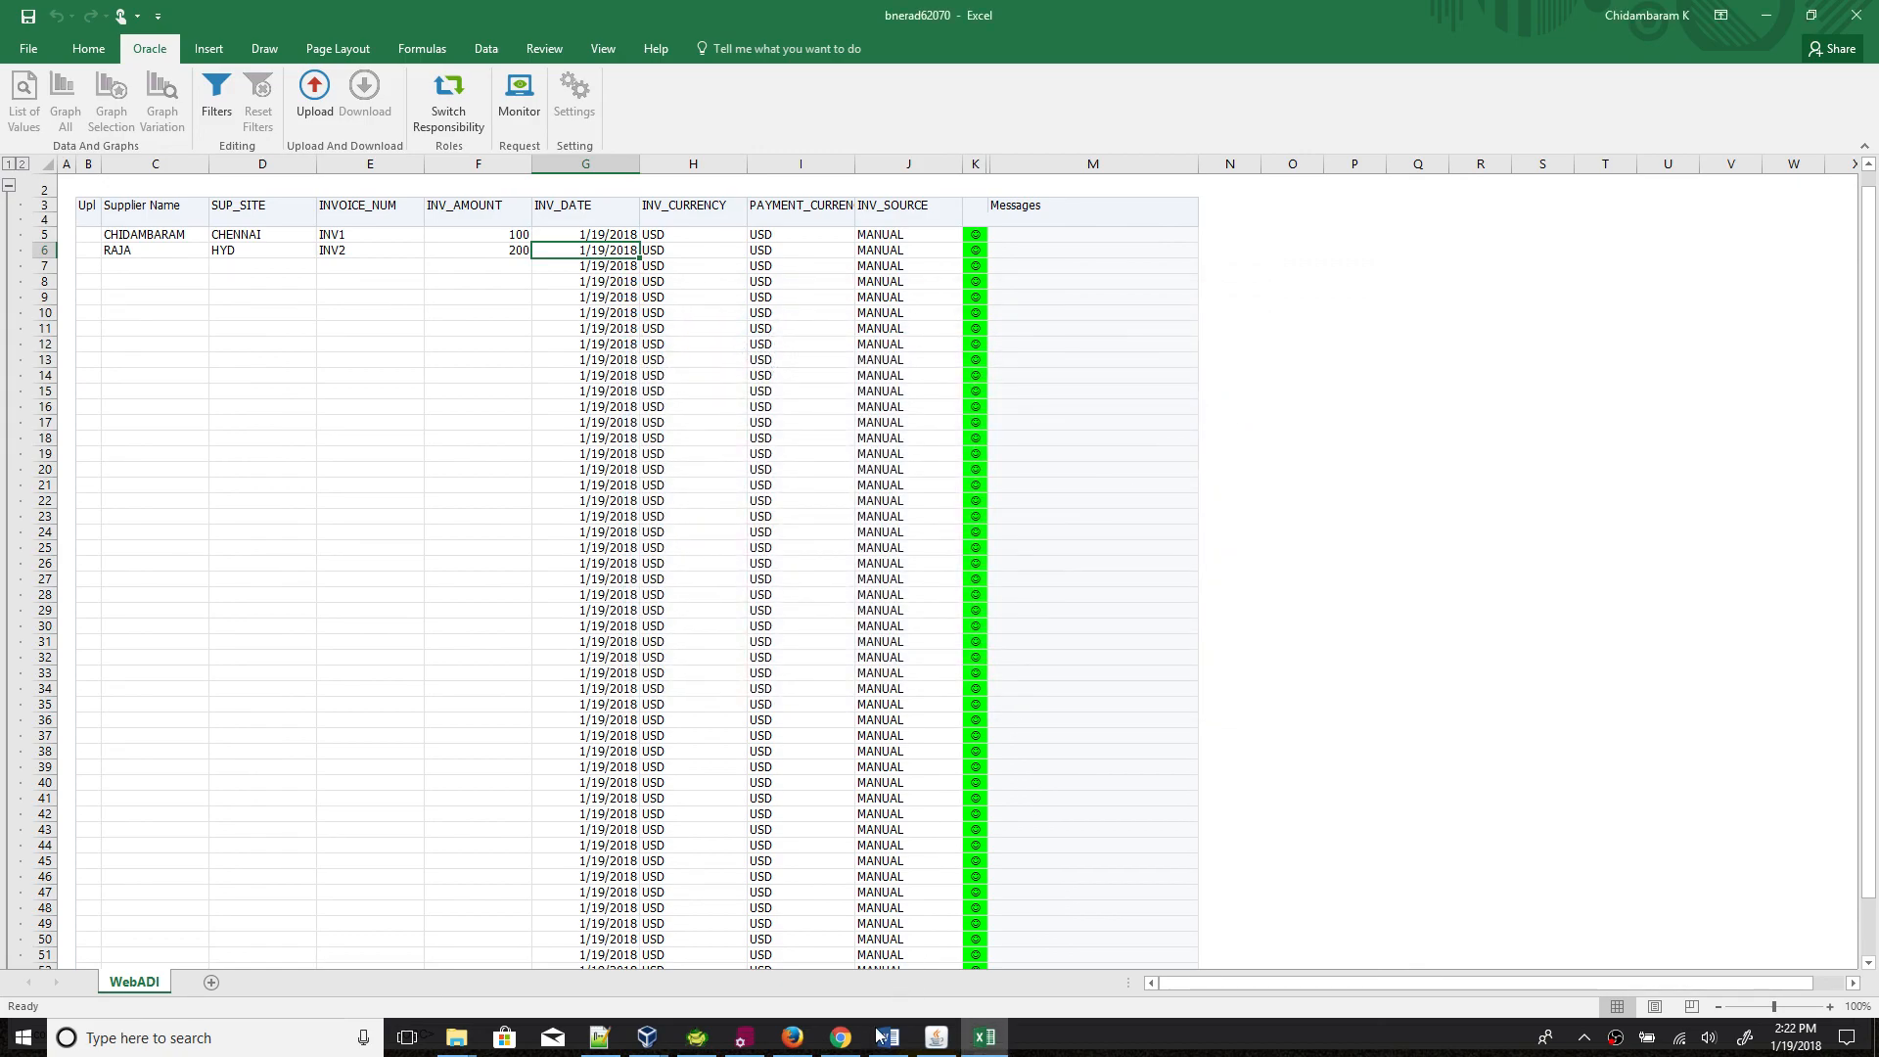
Step: Switch to Toad for Oracle, run the select query on XXCDM_AP_INVOICE_TAB and select the INV1 and INV2 rows in the results
click(695, 1038)
click(745, 291)
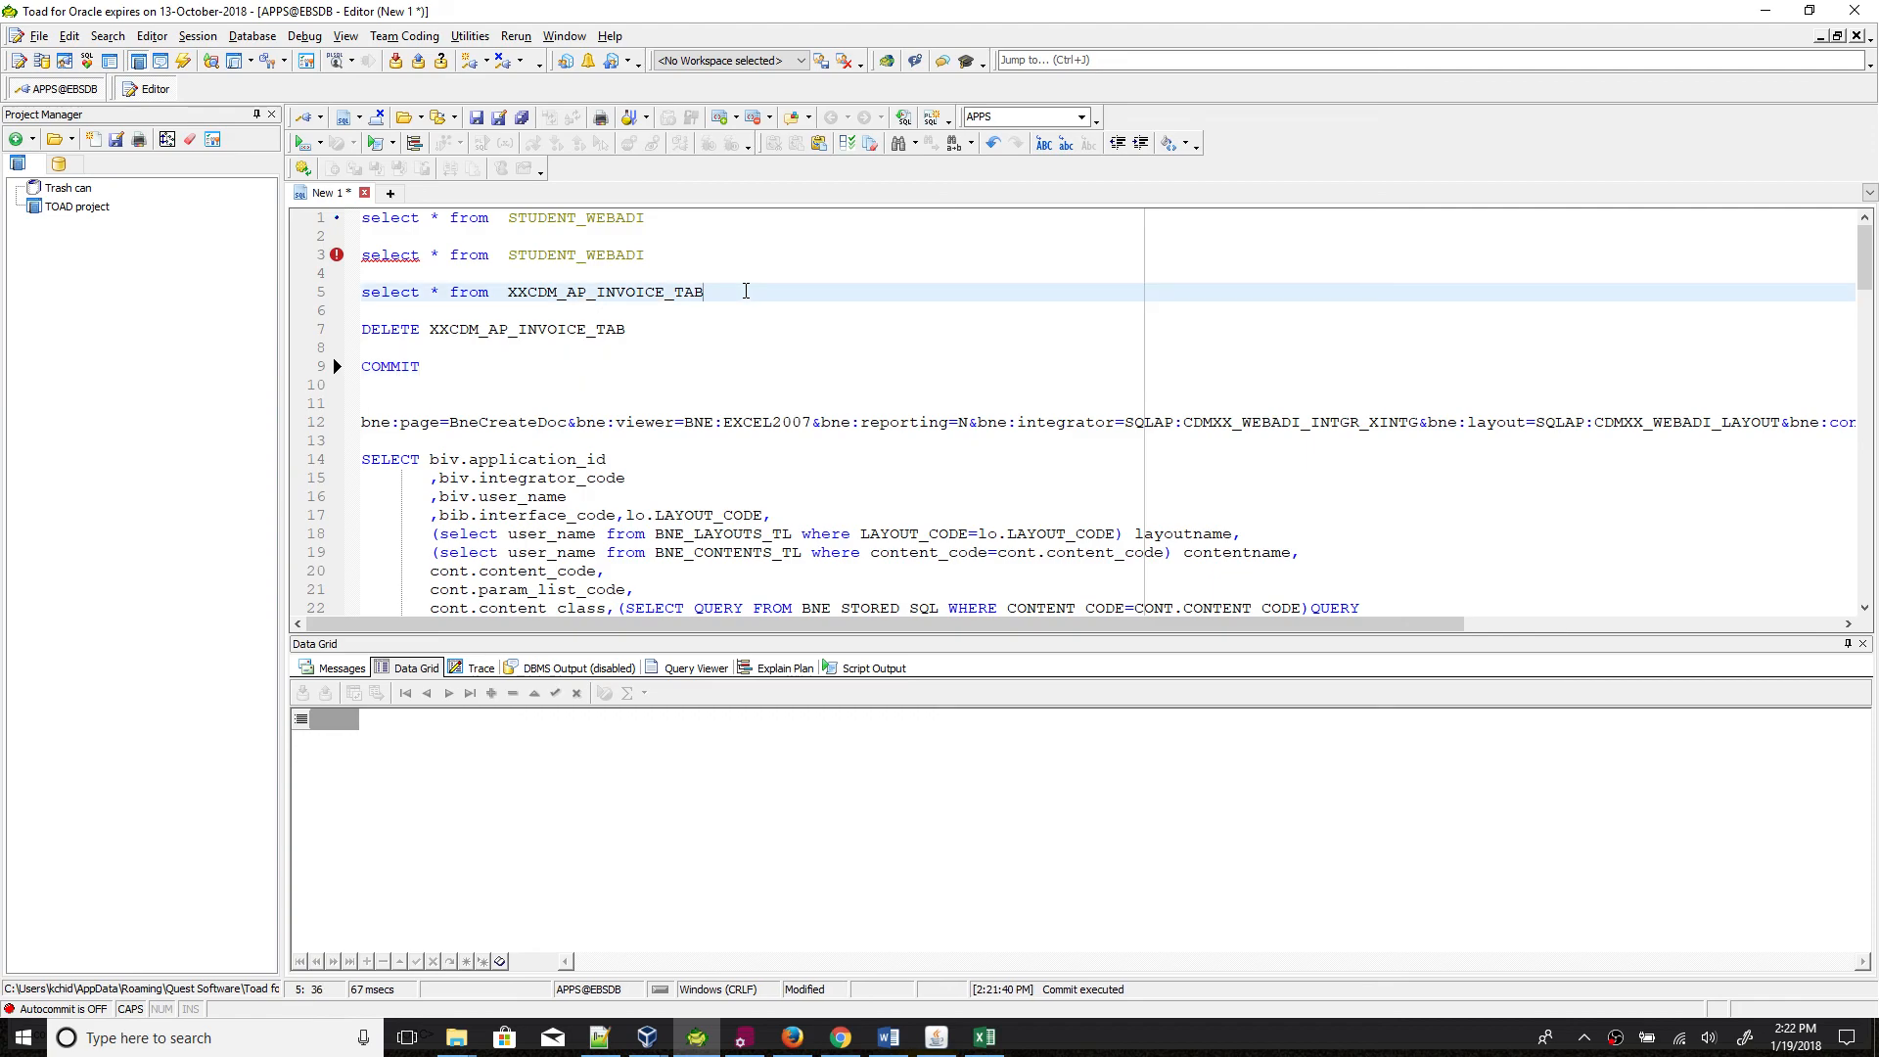
key(F9)
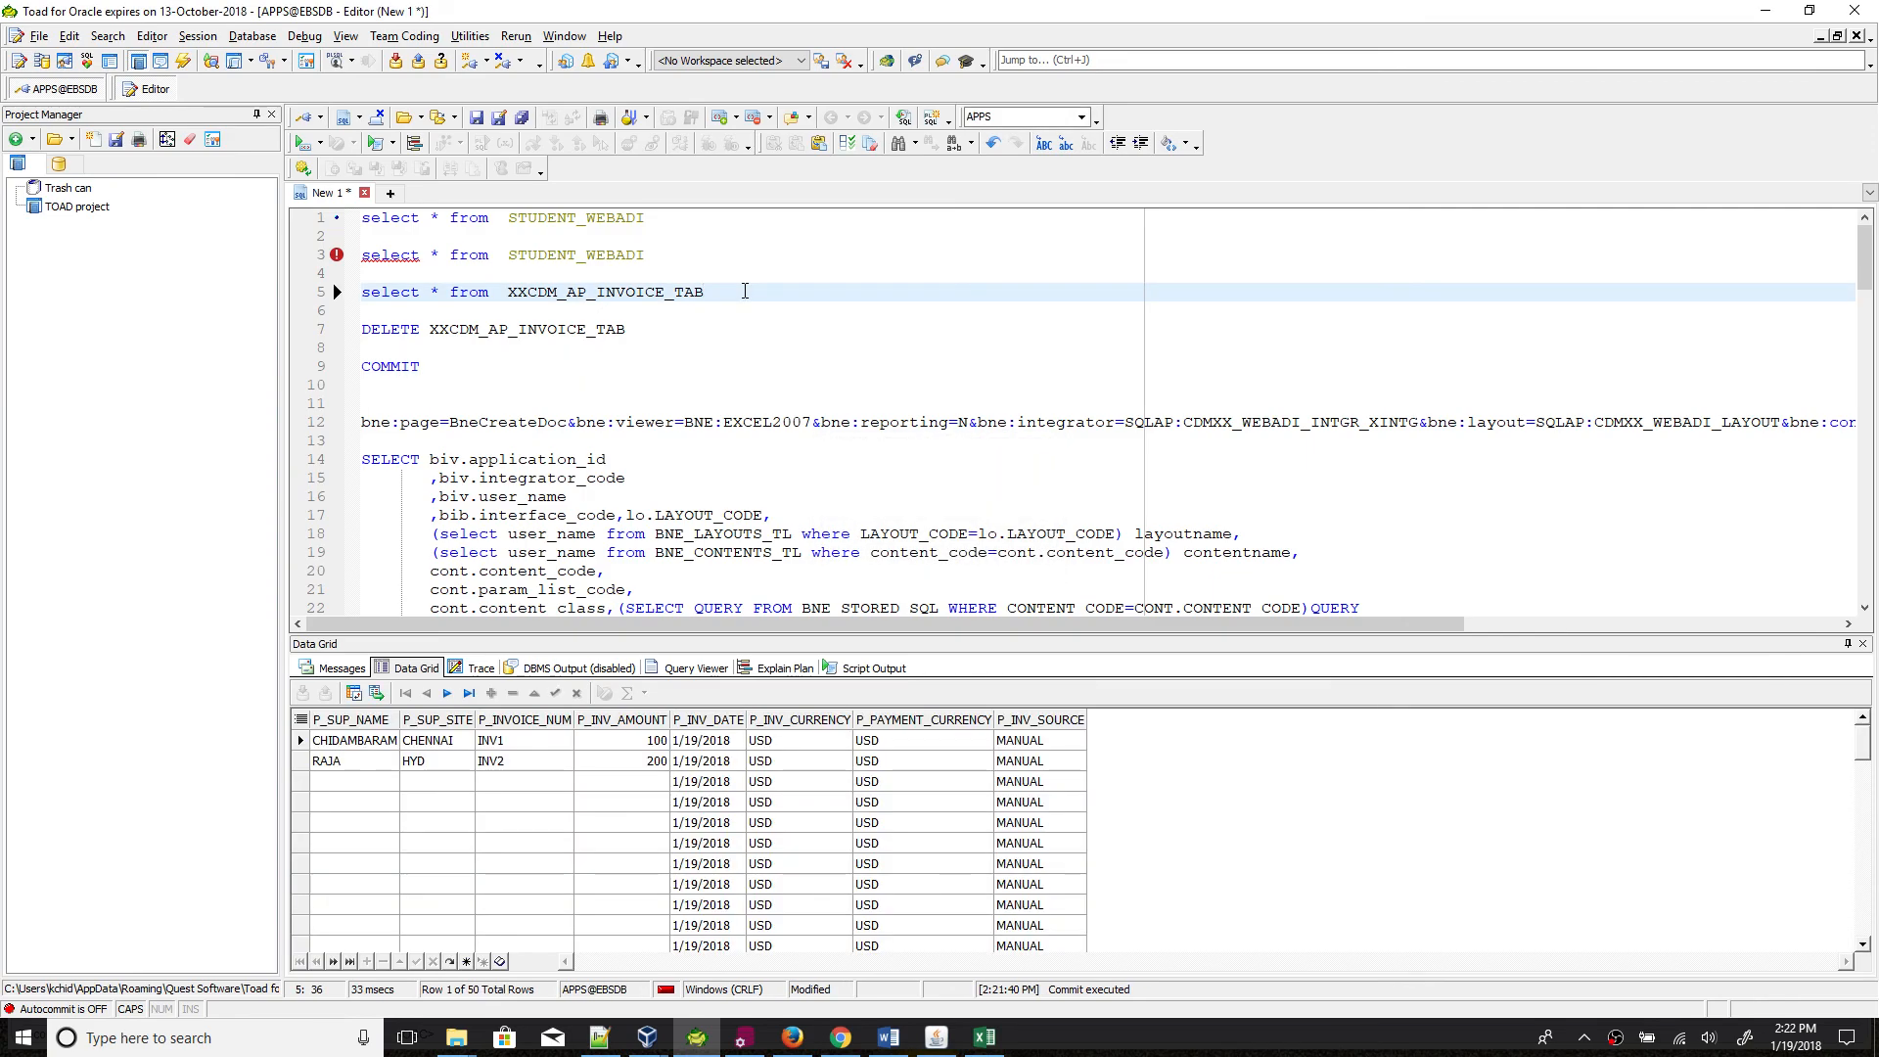
scroll(460, 836, down, 7)
scroll(461, 836, up, 7)
drag(370, 742, 1037, 763)
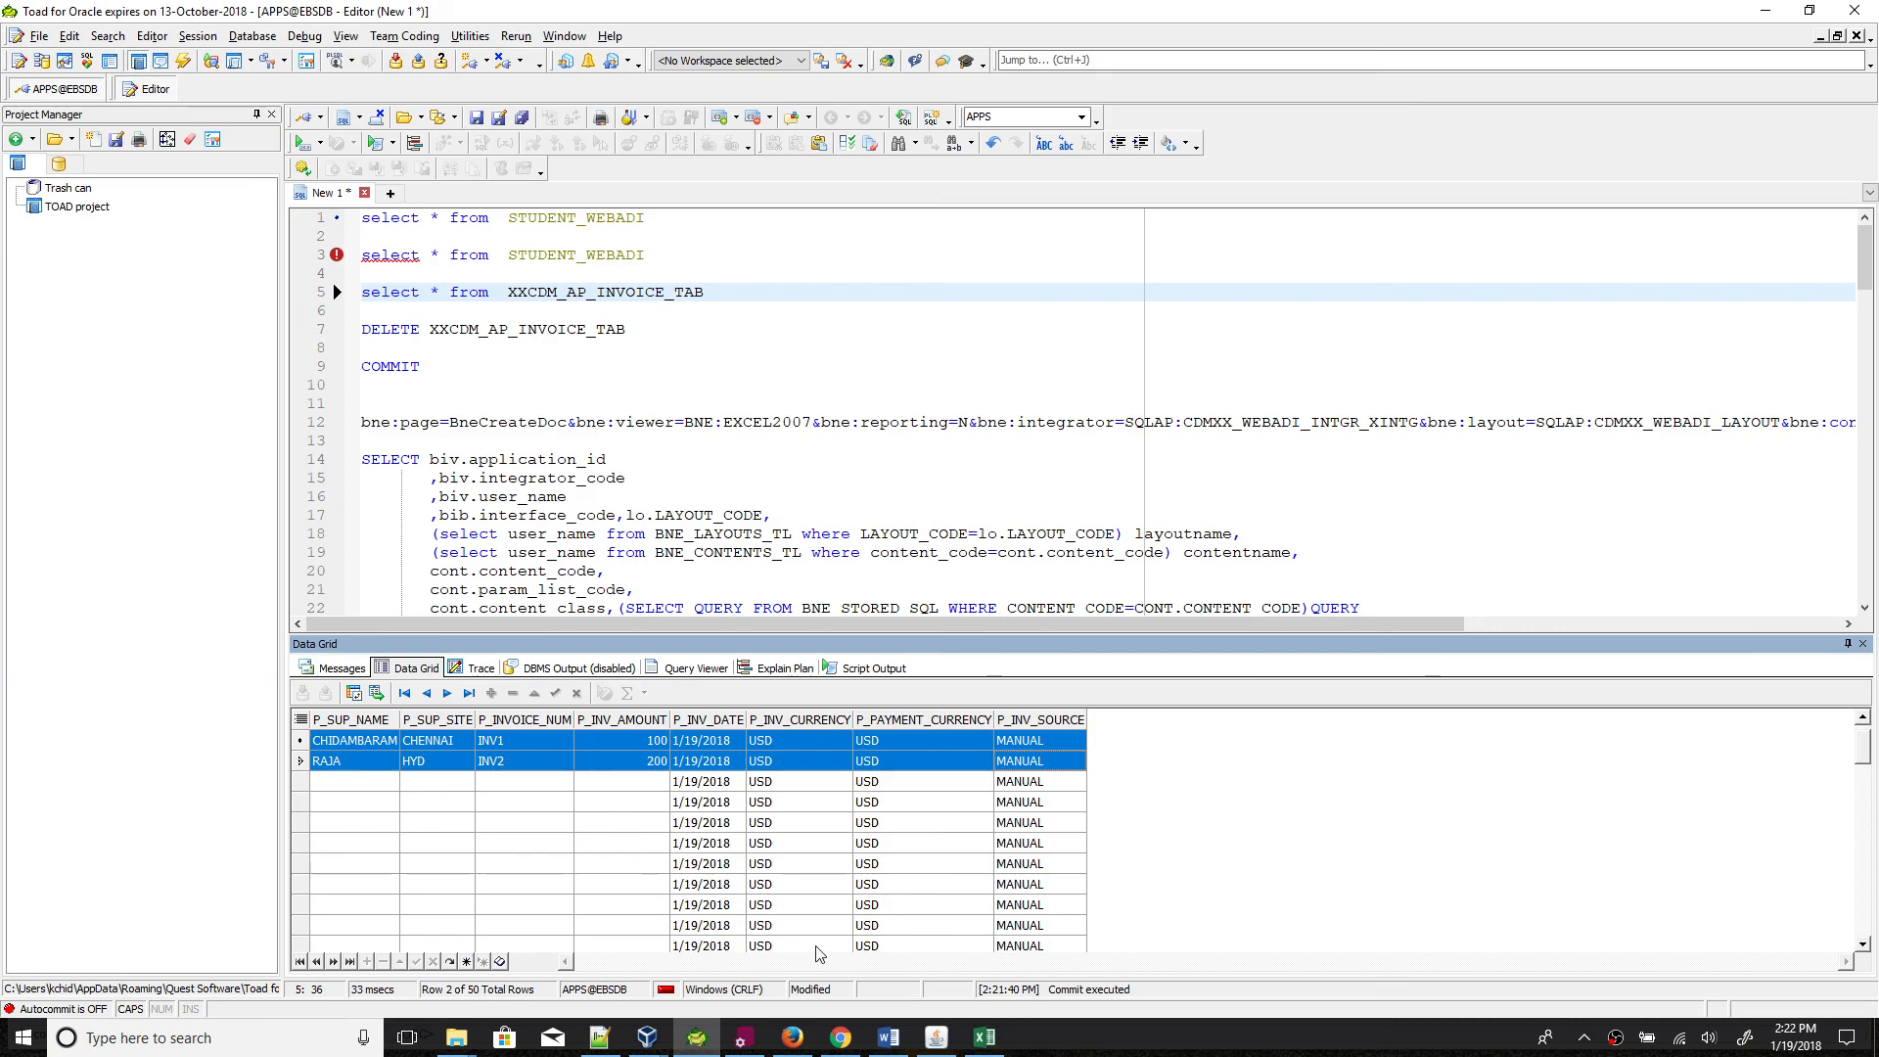
click(986, 1037)
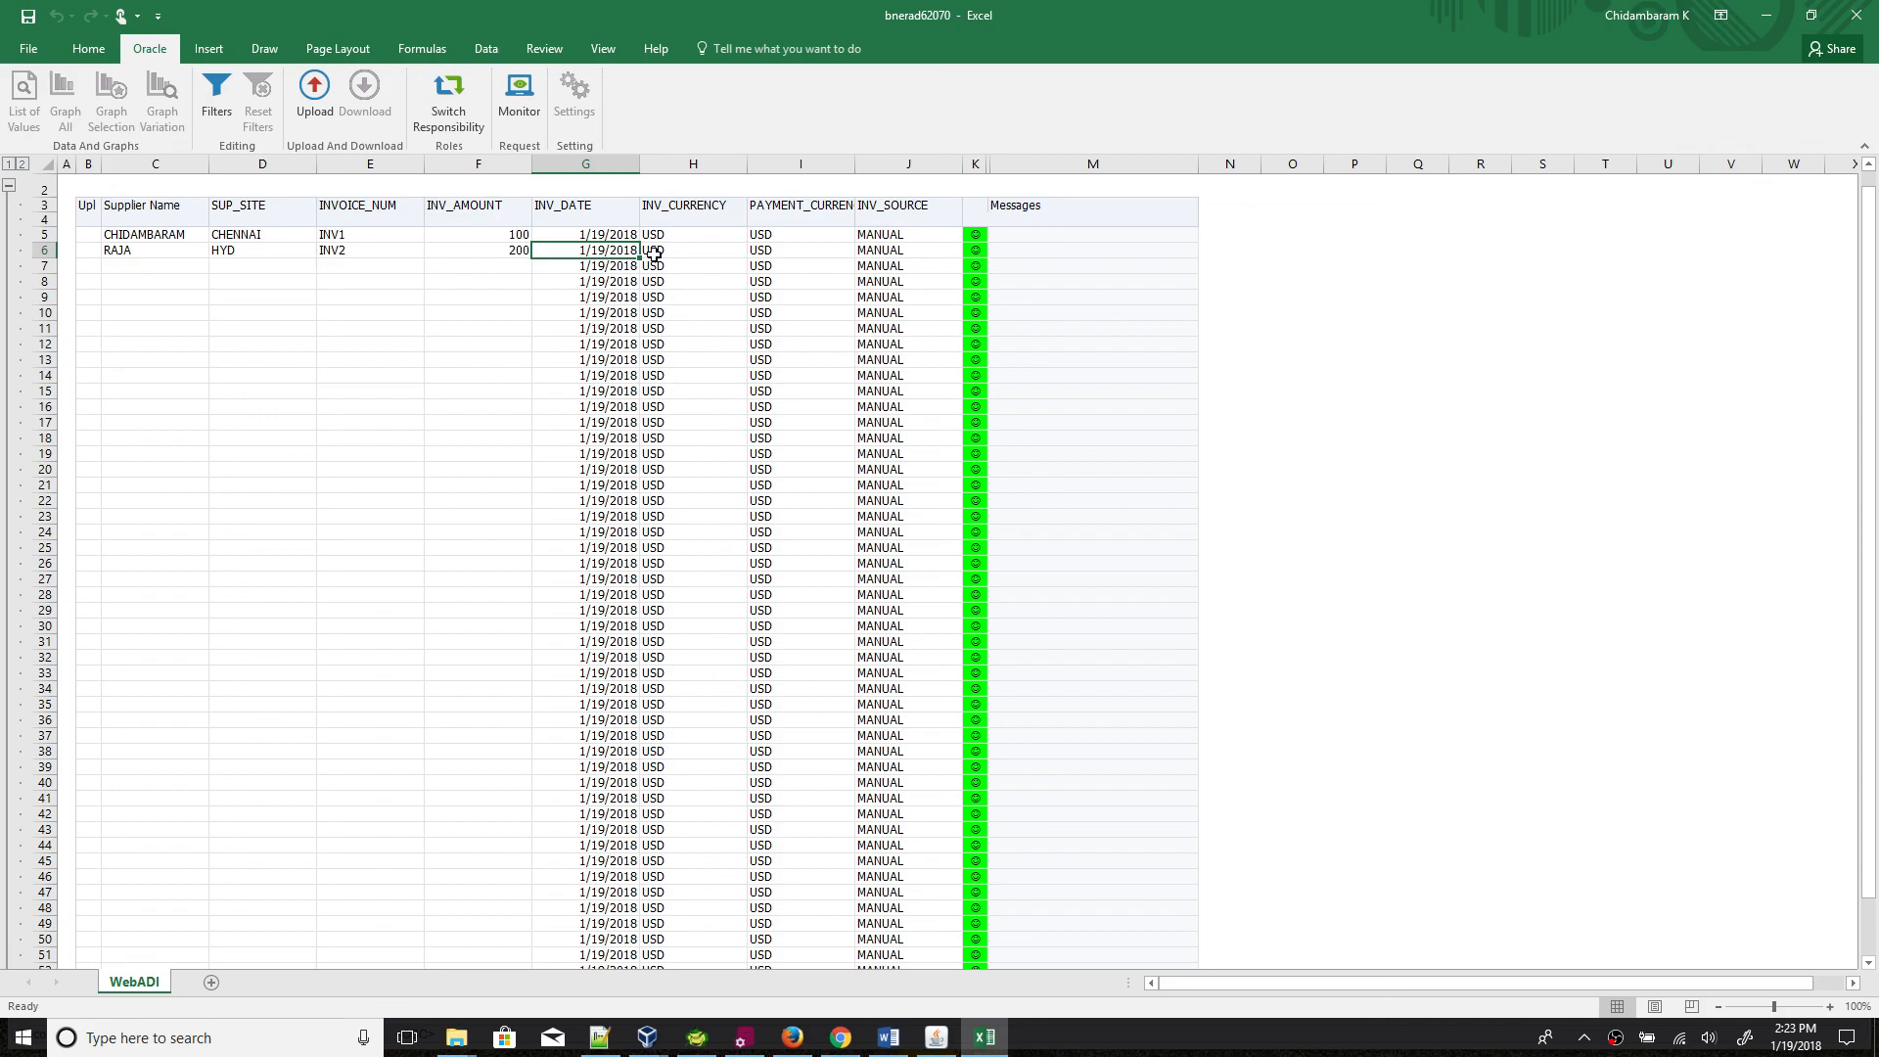
click(935, 1037)
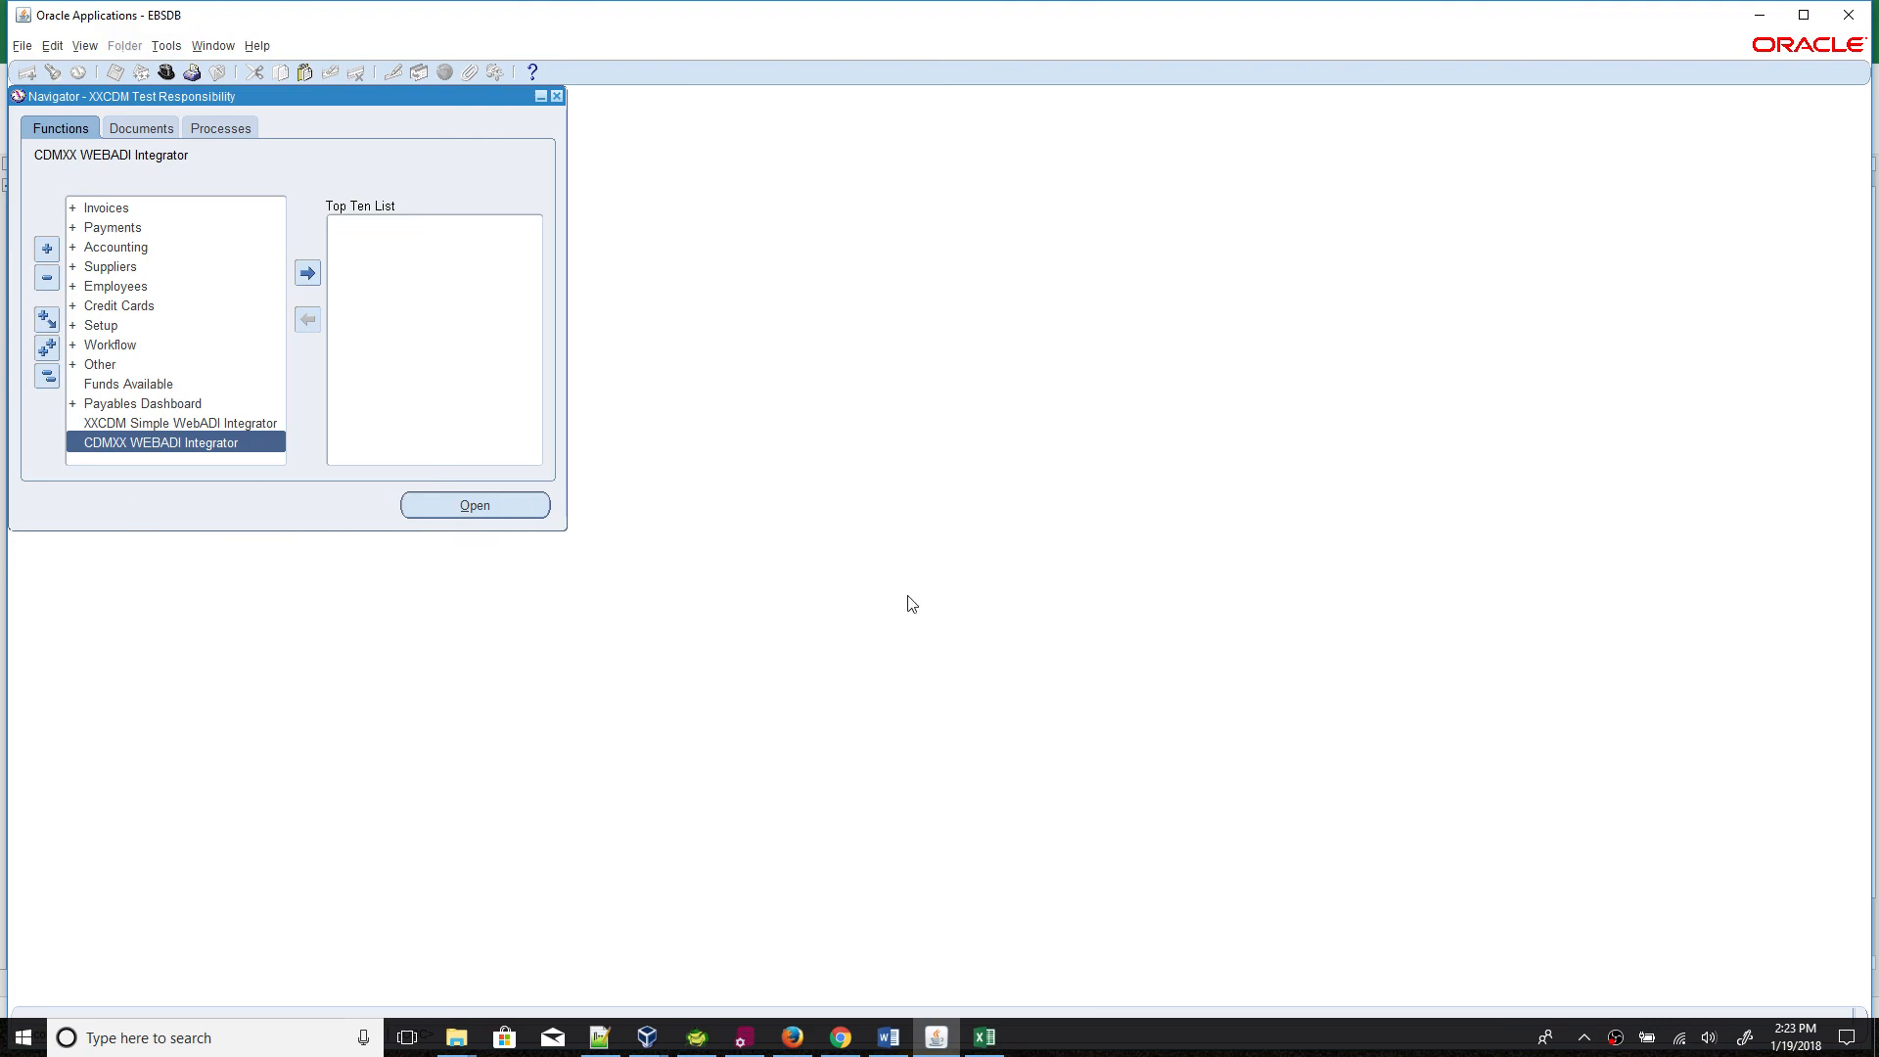
key(alt+Tab)
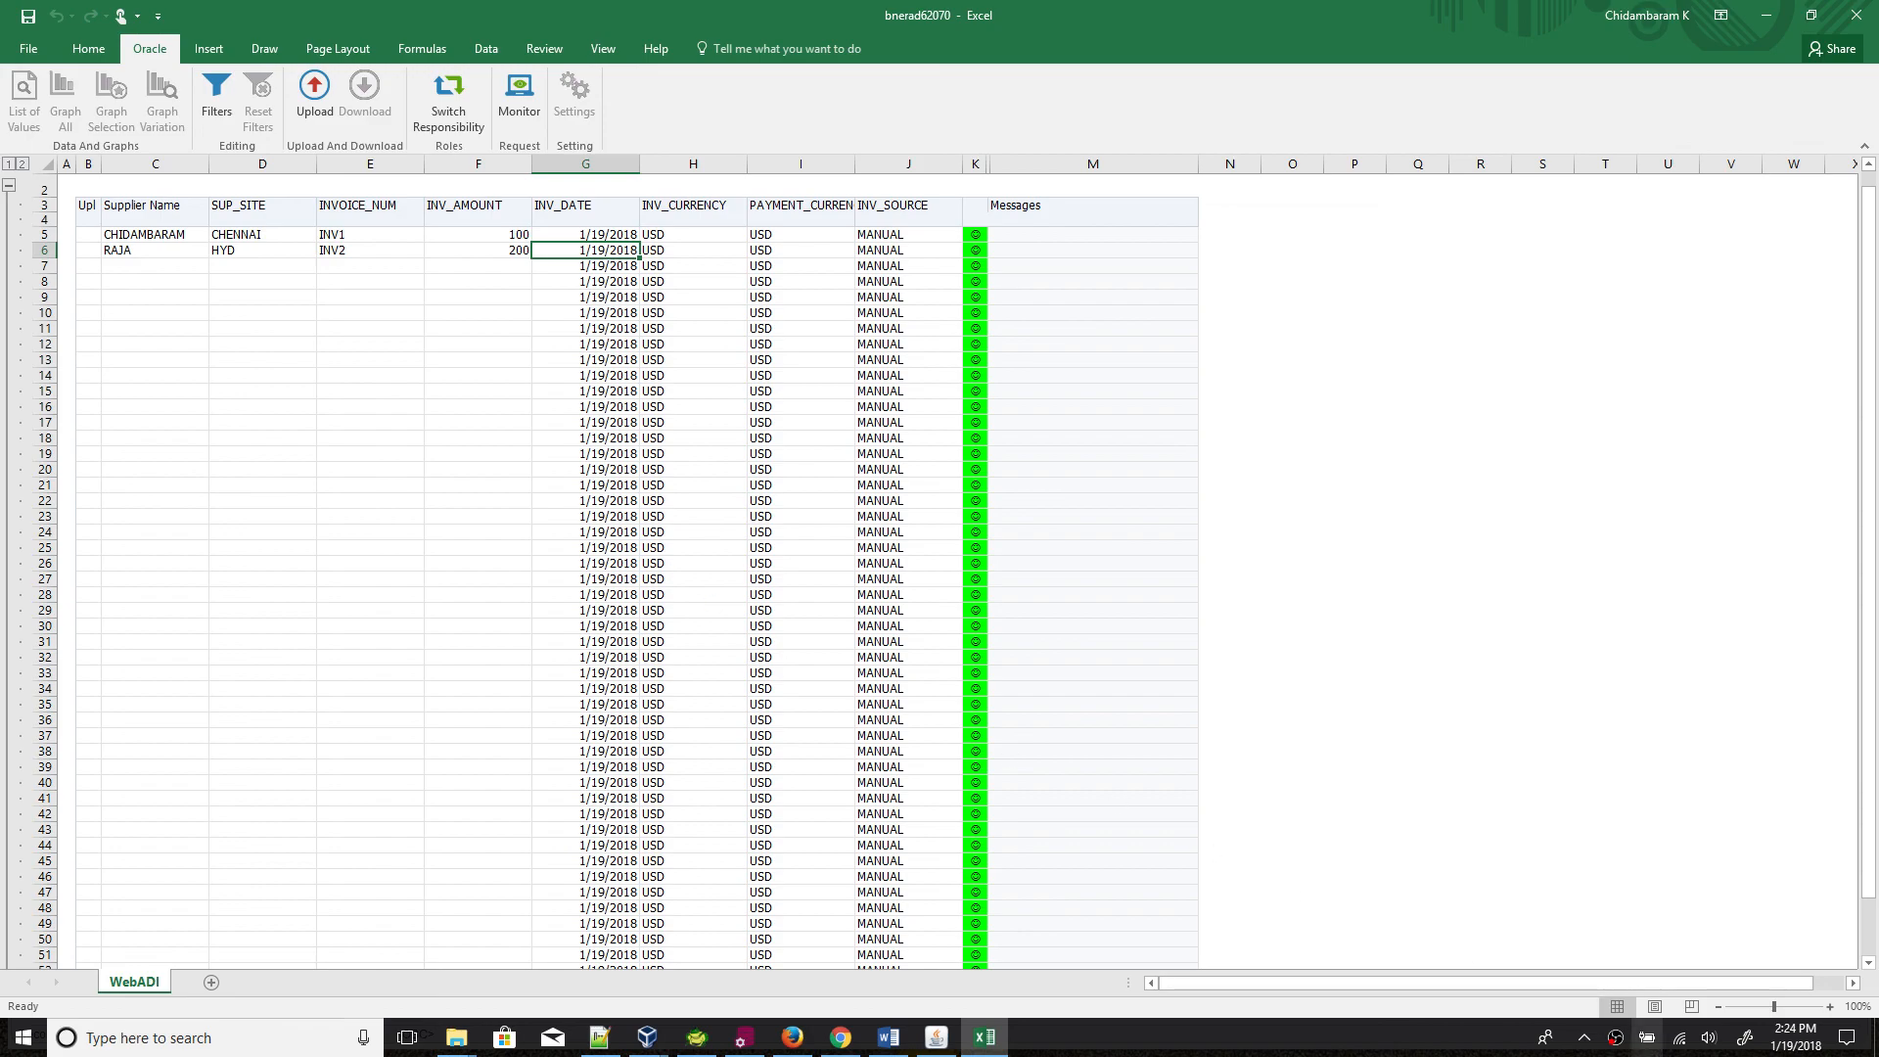
right_click(1615, 1037)
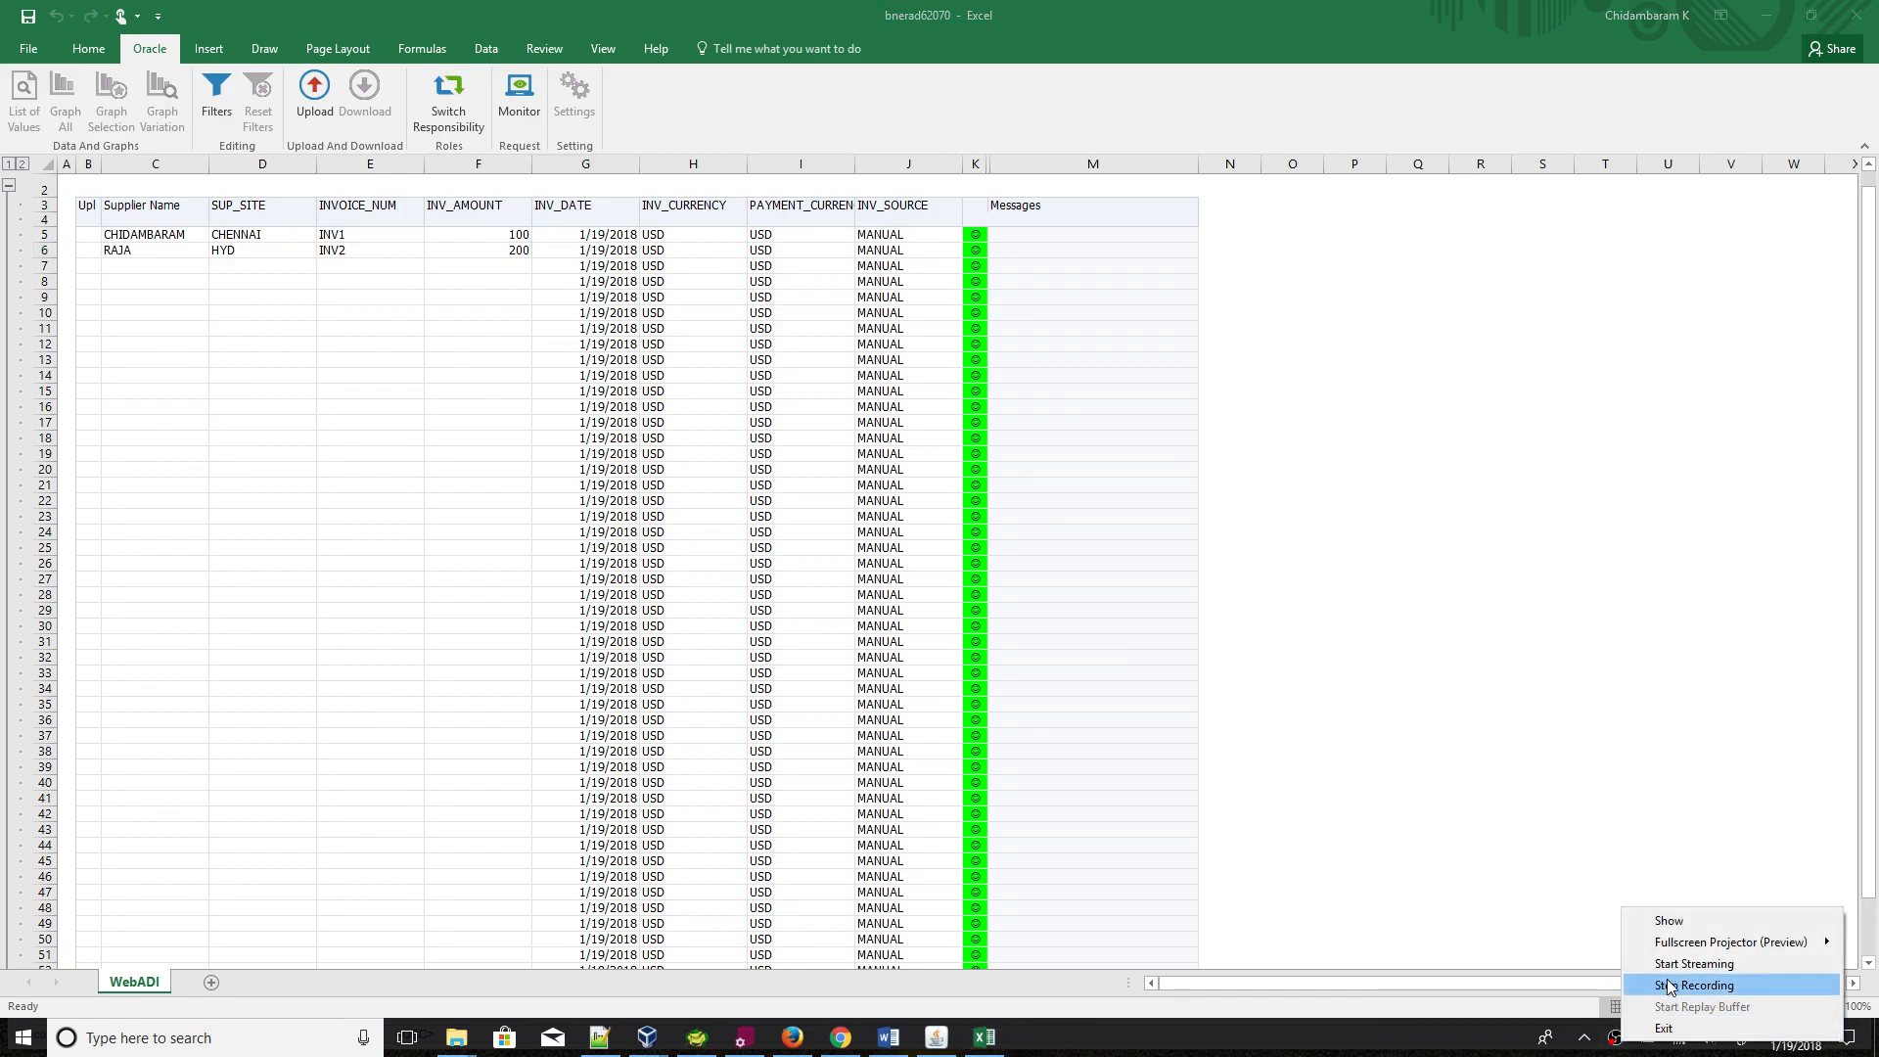